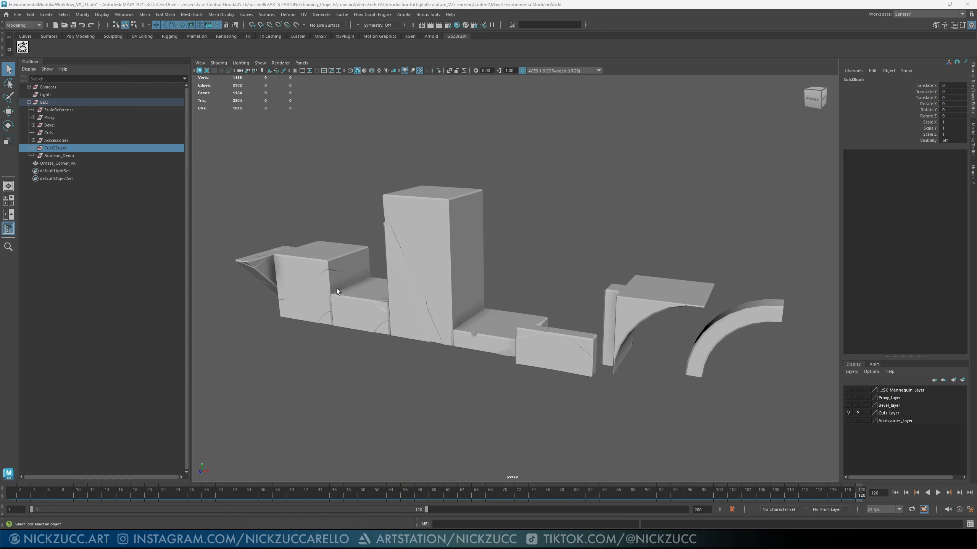
# Step: Select the Cuts group and run the timeline back to frame 1, stopping playback with the modular pieces gathered at the origin
pyautogui.click(49, 132)
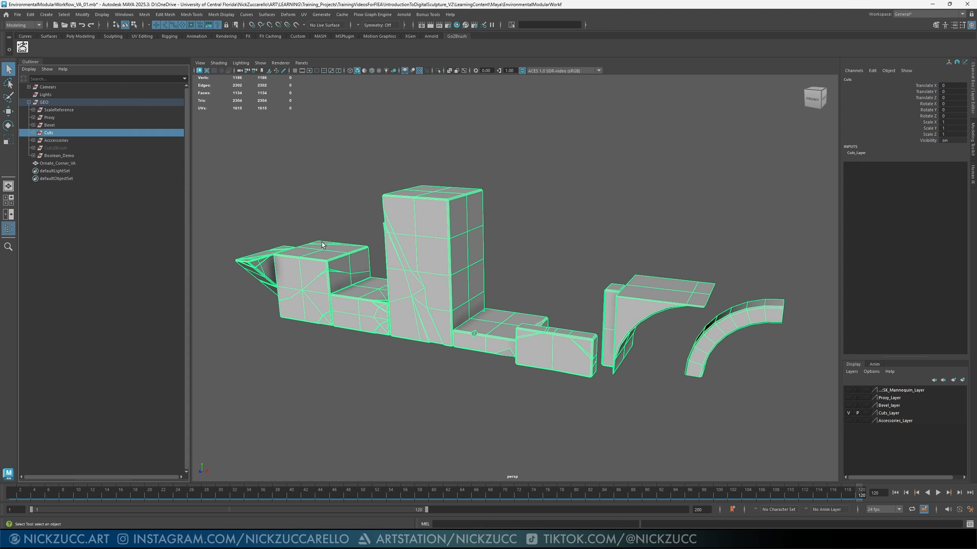
pyautogui.moveTo(41, 496); pyautogui.dragTo(12, 495)
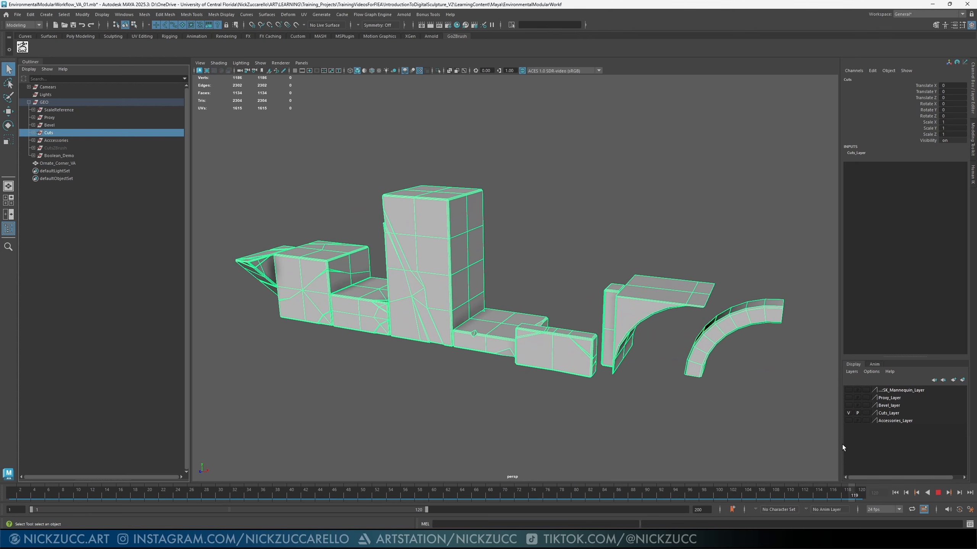
pyautogui.click(5, 491)
pyautogui.keyDown('alt'); pyautogui.moveTo(595, 274); pyautogui.dragTo(624, 308); pyautogui.keyUp('alt')
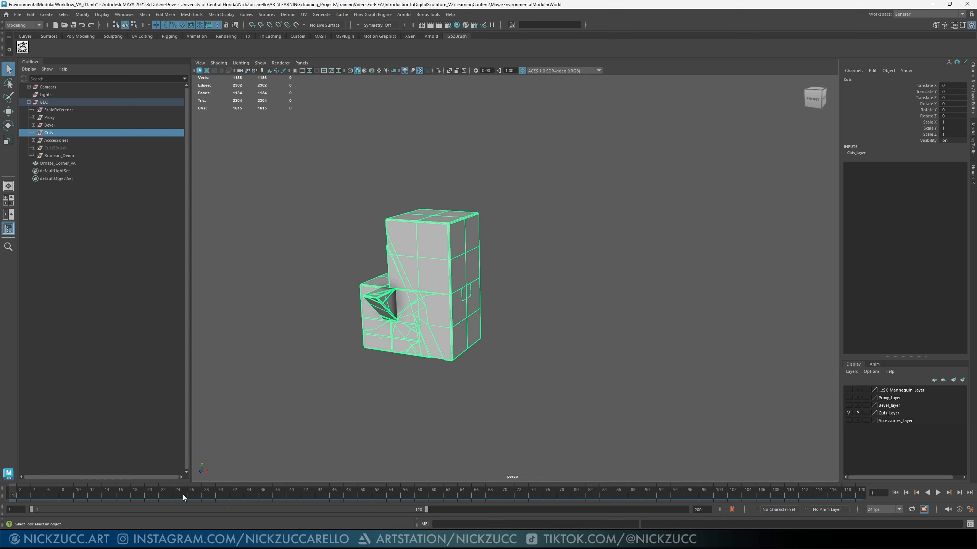
pyautogui.hotkey('alt', 'v')
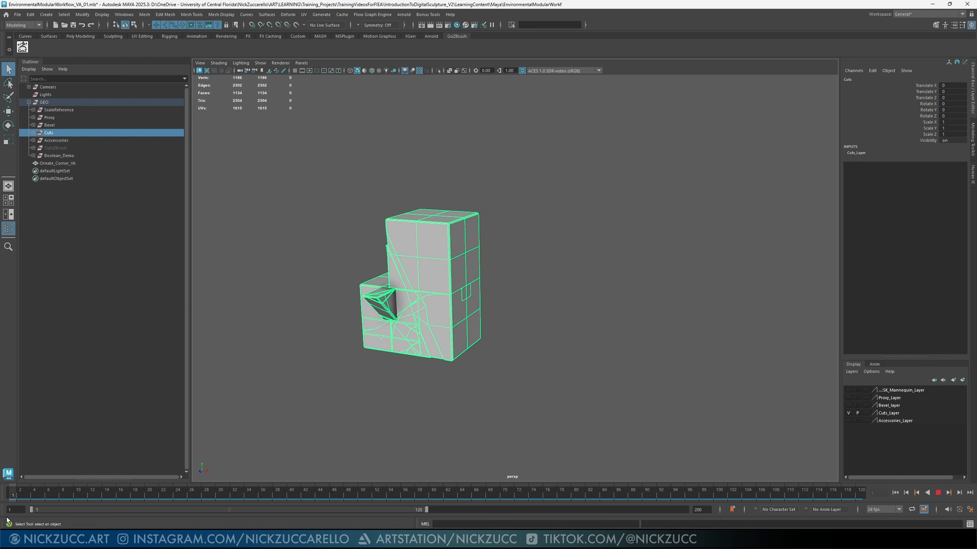
pyautogui.hotkey('alt', 'v')
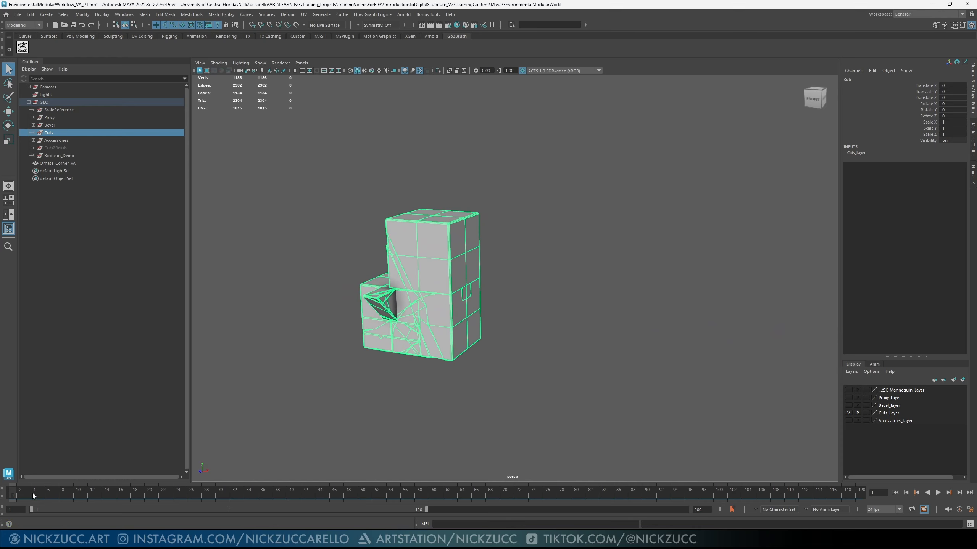
pyautogui.hotkey('alt', 'v')
pyautogui.hotkey('alt', 'v')
# Step: Turn on the viewport grid and check the overlapping Cuts pieces in wireframe before returning to smooth shading
pyautogui.click(294, 70)
pyautogui.keyDown('alt'); pyautogui.moveTo(308, 203); pyautogui.dragTo(388, 258); pyautogui.keyUp('alt')
pyautogui.click(516, 362)
pyautogui.press('4')
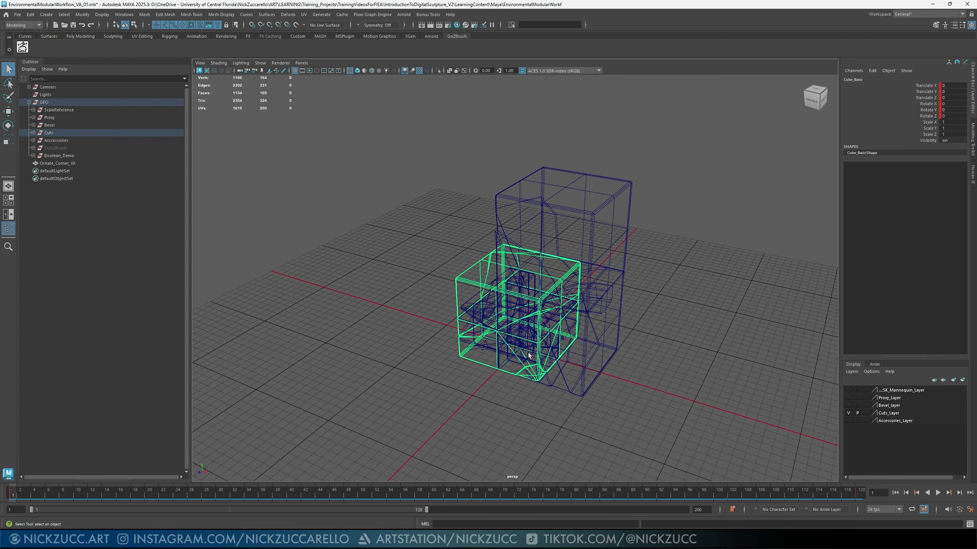
pyautogui.keyDown('alt'); pyautogui.moveTo(516, 349); pyautogui.dragTo(513, 287); pyautogui.keyUp('alt')
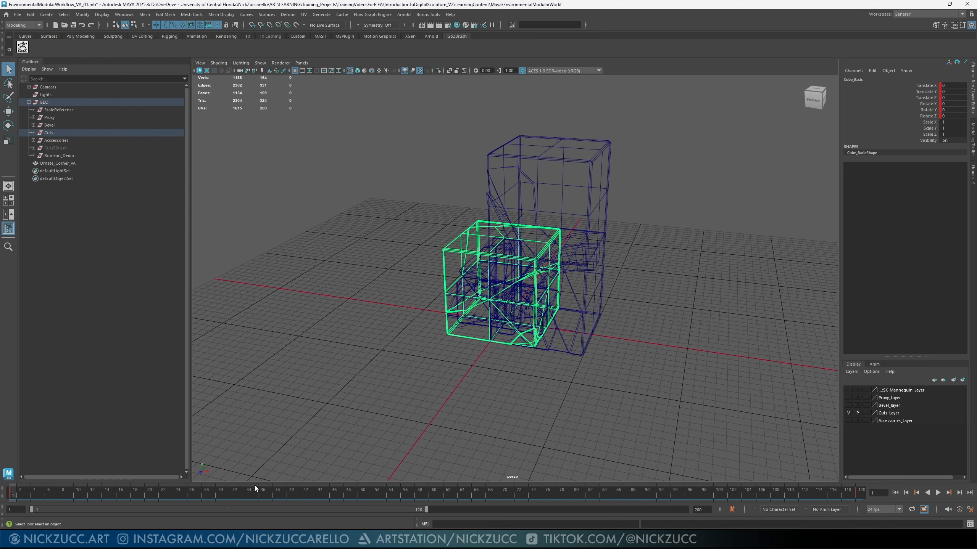
pyautogui.click(229, 371)
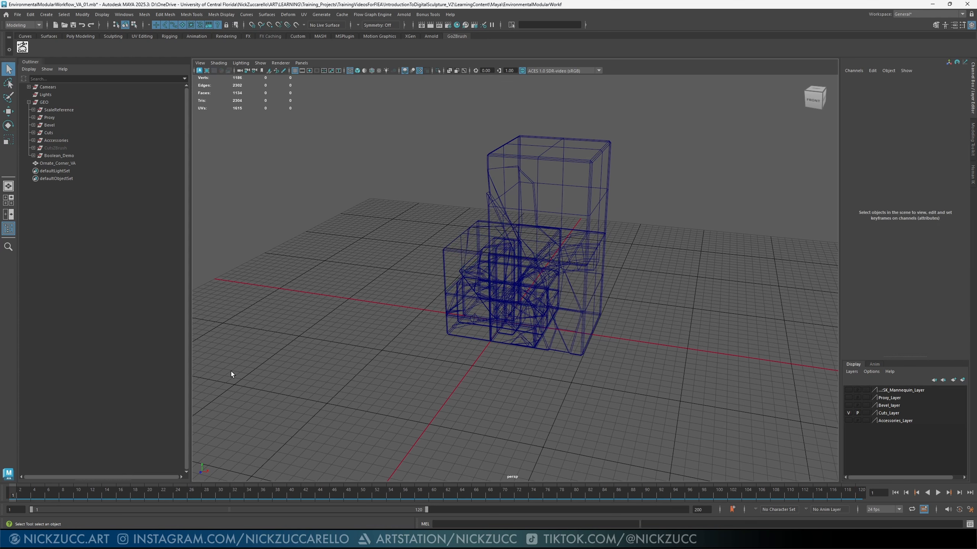
pyautogui.press('5')
pyautogui.keyDown('alt'); pyautogui.moveTo(351, 346); pyautogui.dragTo(349, 342); pyautogui.keyUp('alt')
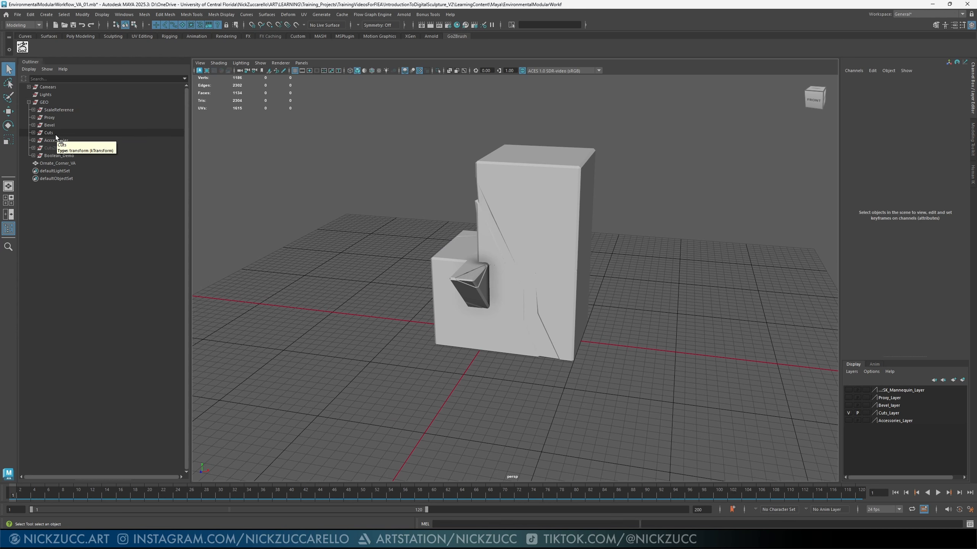
# Step: Examine the topology of the double cube and the whole Cuts group, and look up the Duplicate command
pyautogui.click(512, 213)
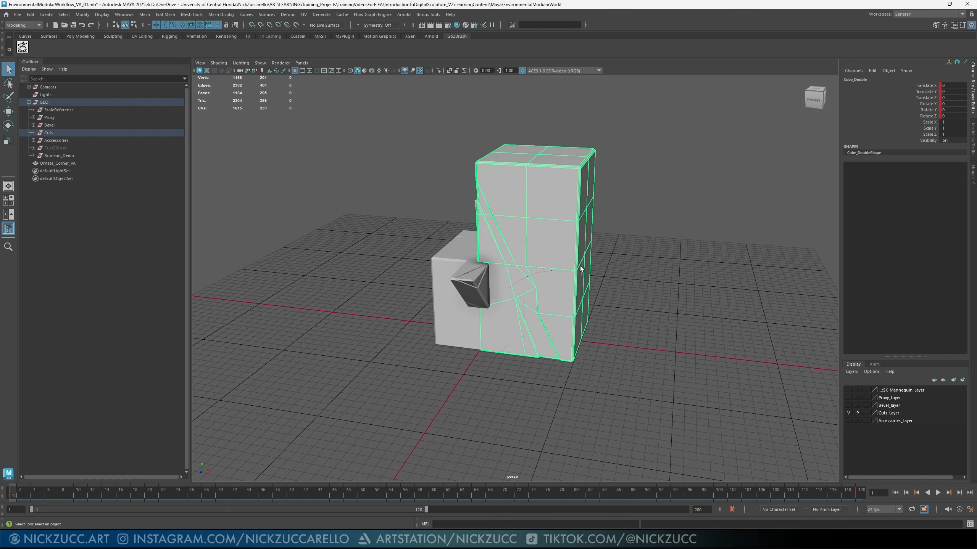
pyautogui.keyDown('alt'); pyautogui.moveTo(576, 273); pyautogui.dragTo(542, 300); pyautogui.keyUp('alt')
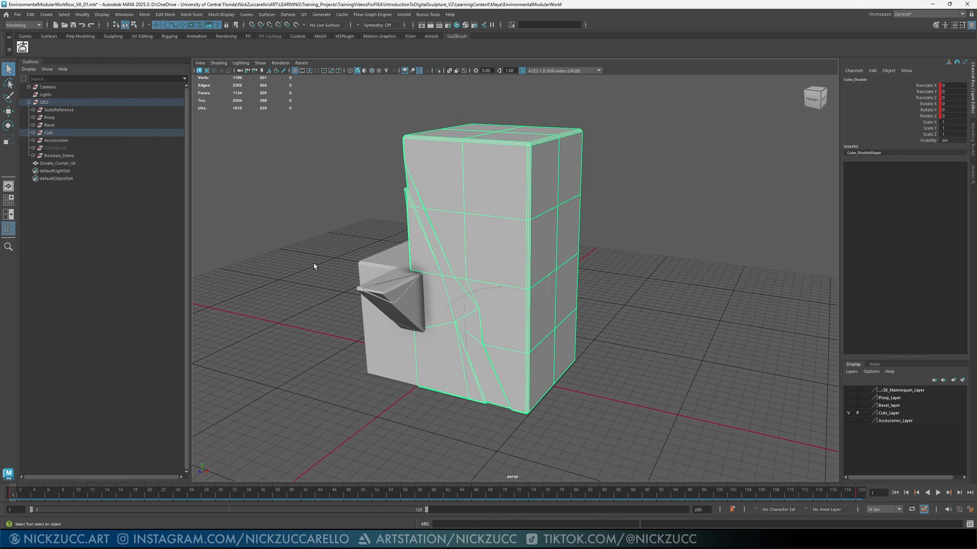
pyautogui.click(53, 132)
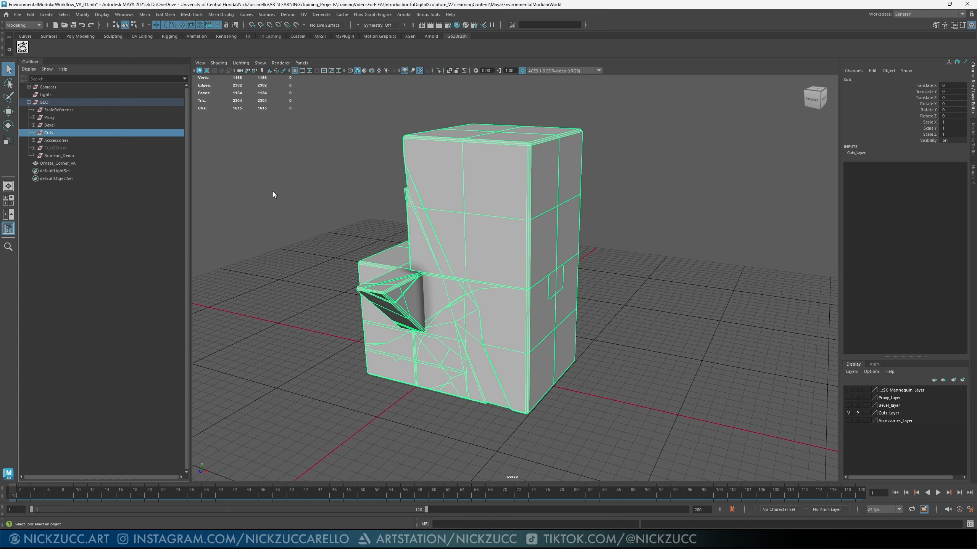
pyautogui.keyDown('alt'); pyautogui.moveTo(273, 195); pyautogui.dragTo(270, 199); pyautogui.keyUp('alt')
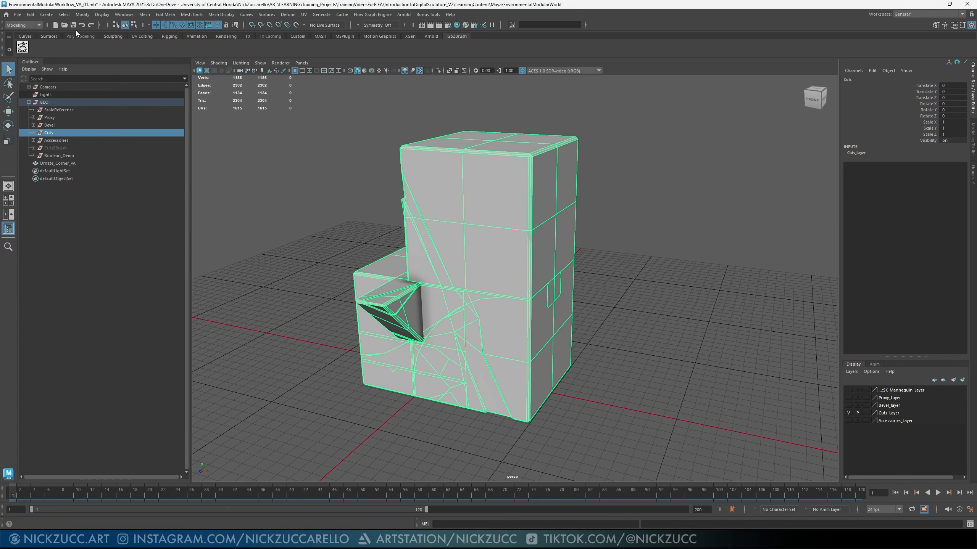
pyautogui.click(31, 14)
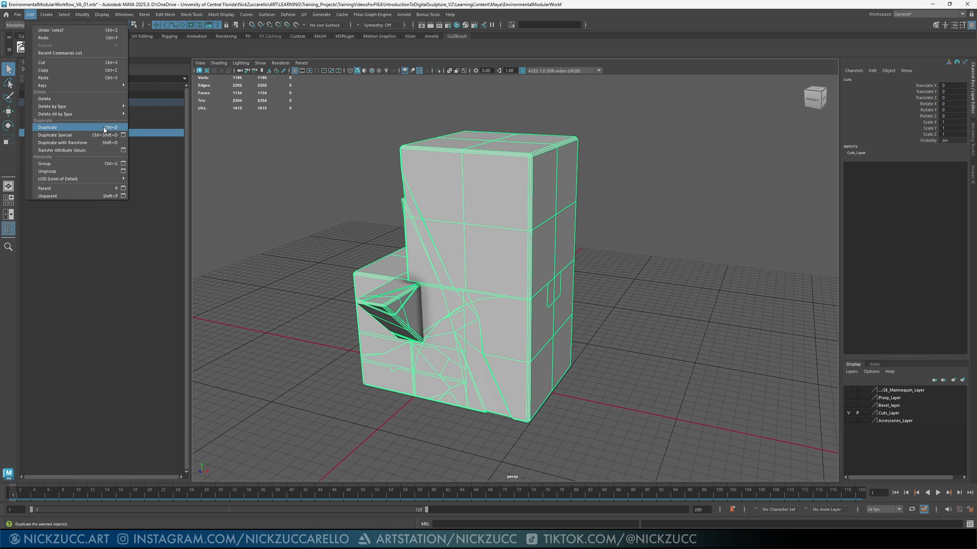
pyautogui.click(293, 140)
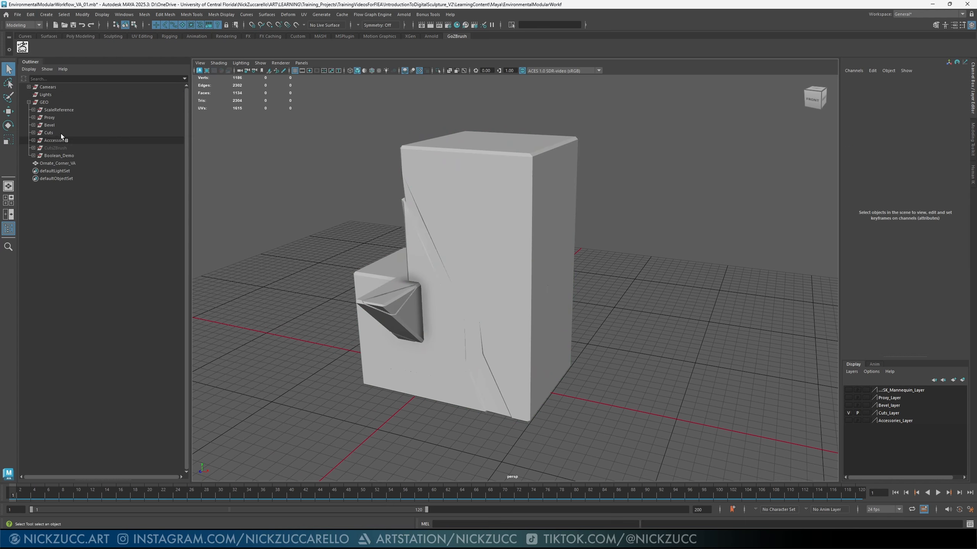
# Step: Hide the Cuts group and show the CutsZBrush group in its place
pyautogui.click(50, 132)
pyautogui.press('h')
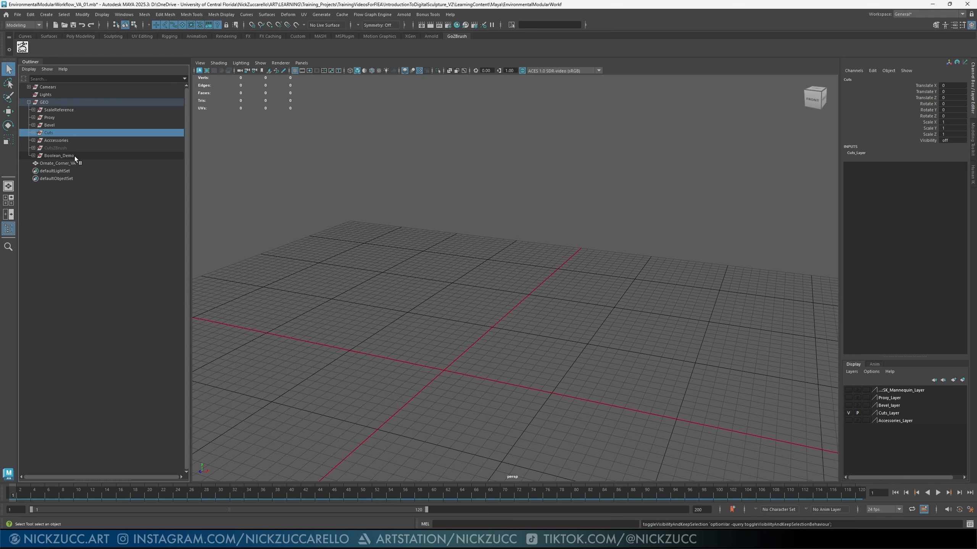
pyautogui.click(56, 149)
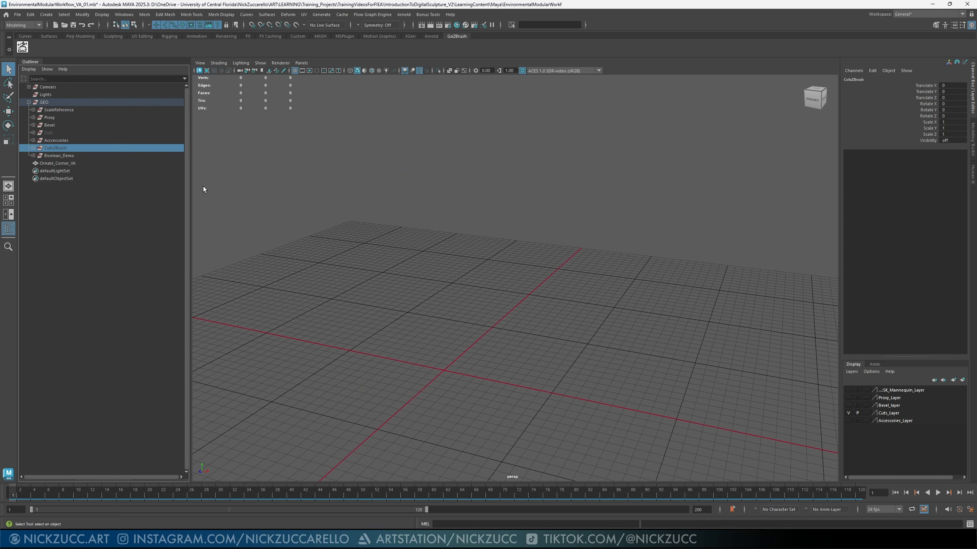
pyautogui.press('h')
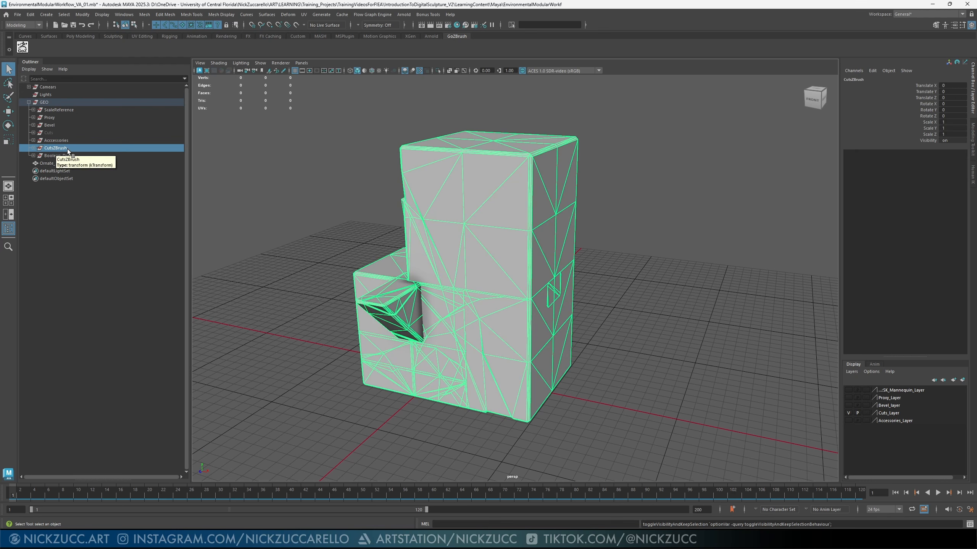
# Step: Expand the CutsZBrush group and isolate Cube_Basic to examine its triangulated faces and cuts
pyautogui.click(34, 148)
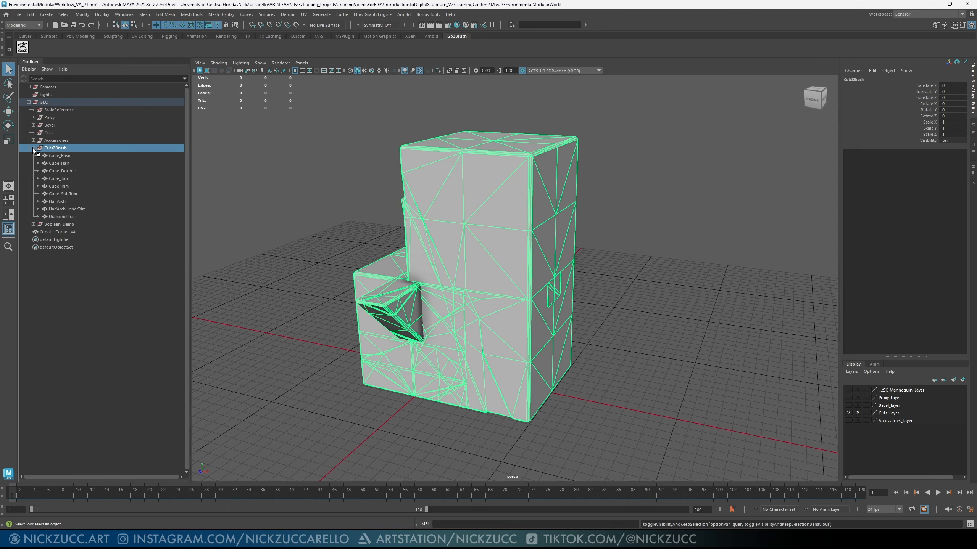
pyautogui.click(68, 155)
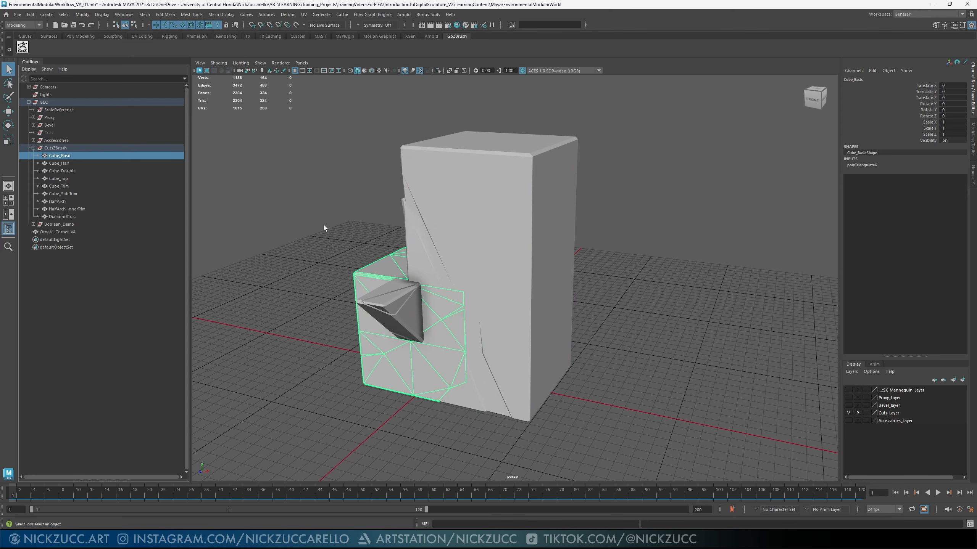
pyautogui.keyDown('alt'); pyautogui.moveTo(322, 227); pyautogui.dragTo(326, 228); pyautogui.keyUp('alt')
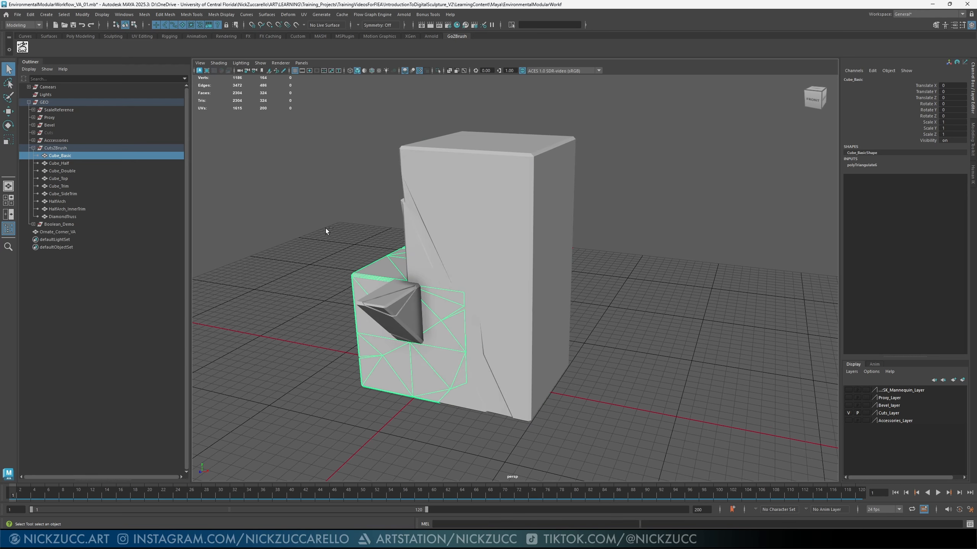
pyautogui.hotkey('ctrl', '1')
pyautogui.keyDown('alt'); pyautogui.moveTo(452, 254); pyautogui.dragTo(495, 242); pyautogui.keyUp('alt')
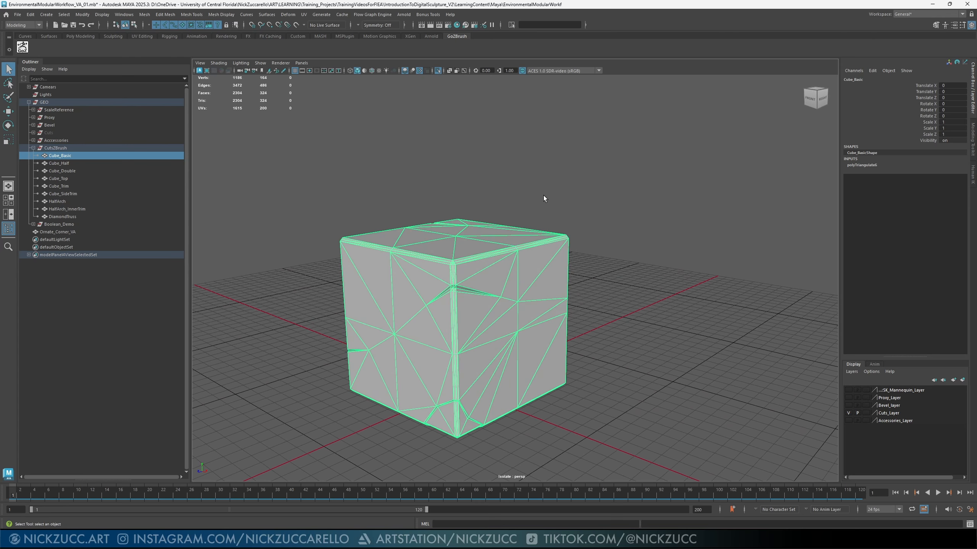
pyautogui.click(603, 223)
pyautogui.click(490, 287)
pyautogui.keyDown('alt'); pyautogui.moveTo(742, 195); pyautogui.dragTo(748, 201); pyautogui.keyUp('alt')
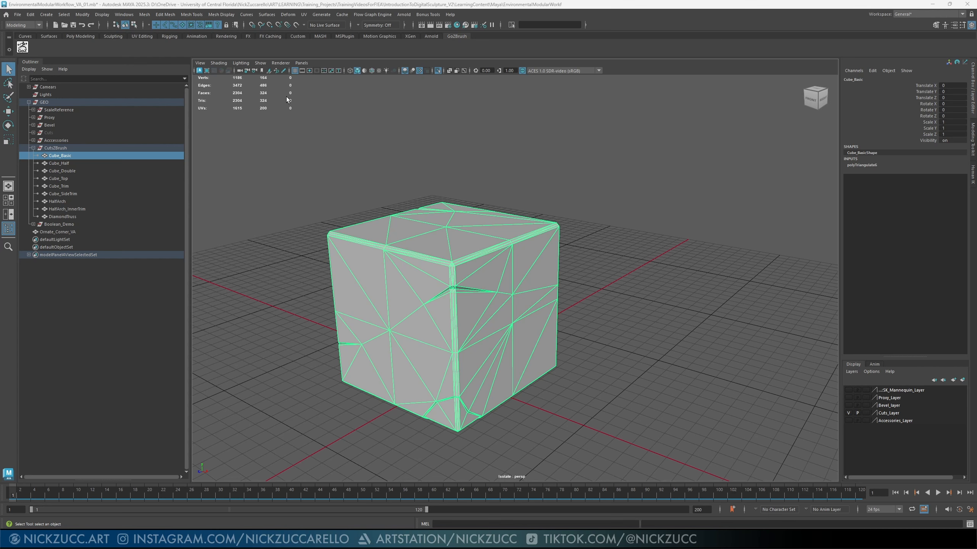
# Step: Look up the mesh Triangulate command, clear the selection and exit the isolated view of Cube_Basic
pyautogui.click(145, 15)
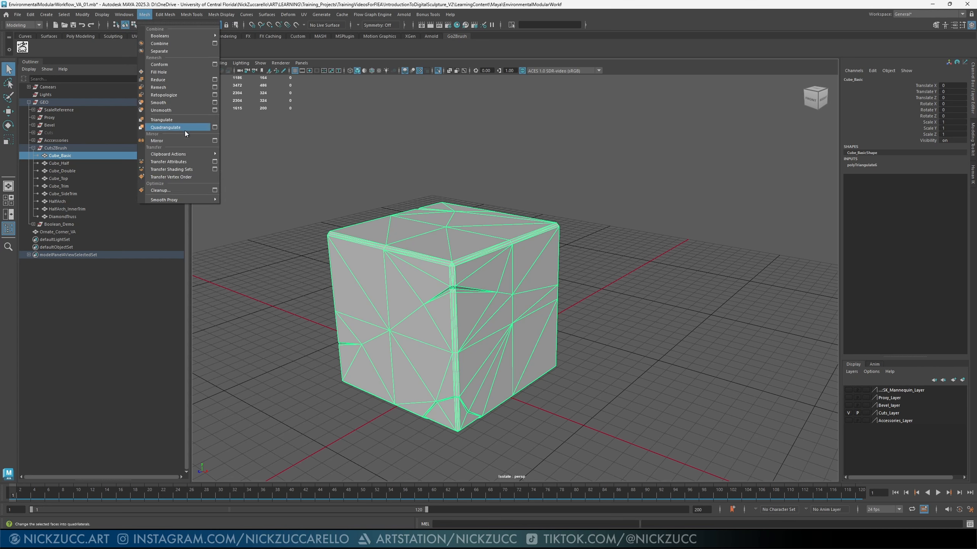
pyautogui.click(359, 141)
pyautogui.click(358, 142)
pyautogui.keyDown('alt'); pyautogui.moveTo(335, 168); pyautogui.dragTo(343, 169); pyautogui.keyUp('alt')
pyautogui.hotkey('ctrl', '1')
pyautogui.keyDown('alt'); pyautogui.moveTo(418, 220); pyautogui.dragTo(415, 219); pyautogui.keyUp('alt')
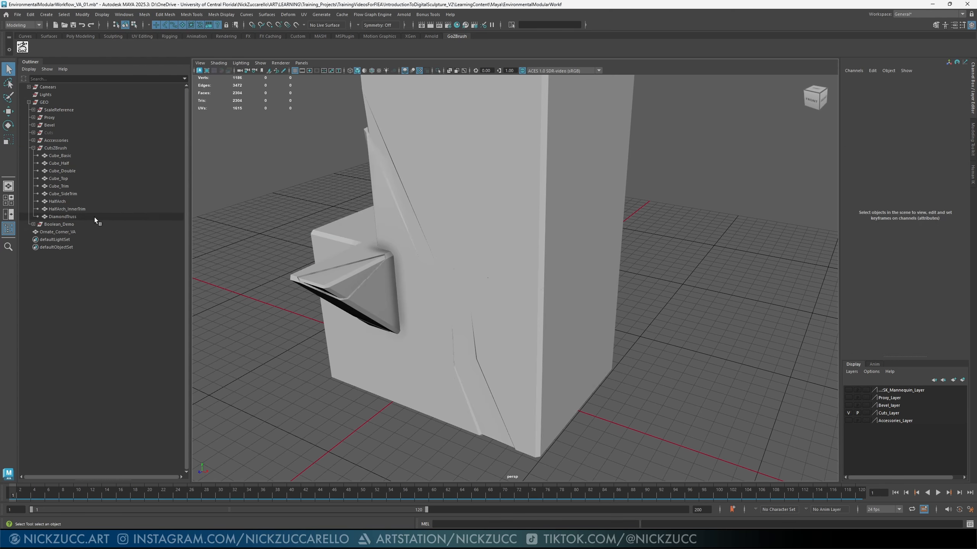
# Step: Select Cube_Half, all the CutsZBrush pieces together and Cube_Double in turn to examine their triangulated topology
pyautogui.click(59, 164)
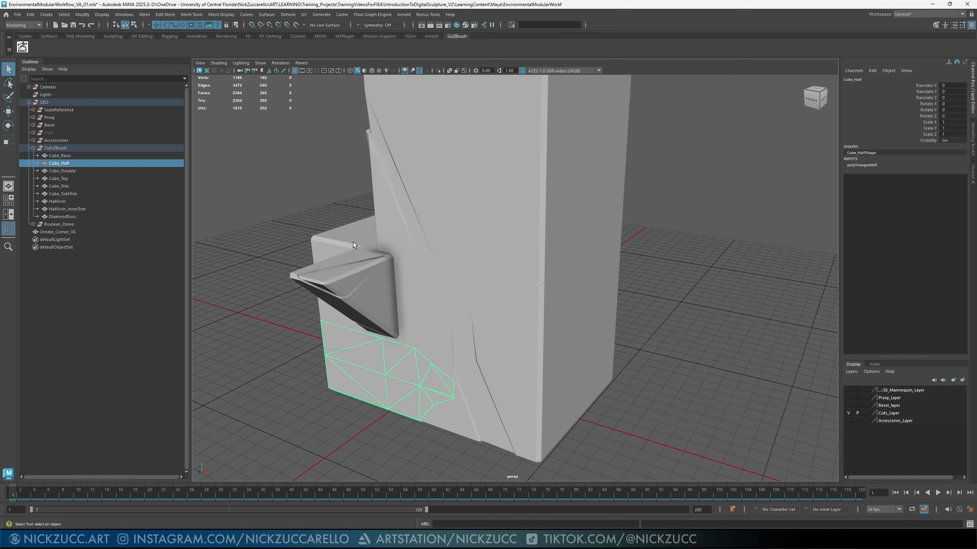
pyautogui.keyDown('alt'); pyautogui.moveTo(334, 235); pyautogui.dragTo(298, 195, button='right'); pyautogui.keyUp('alt')
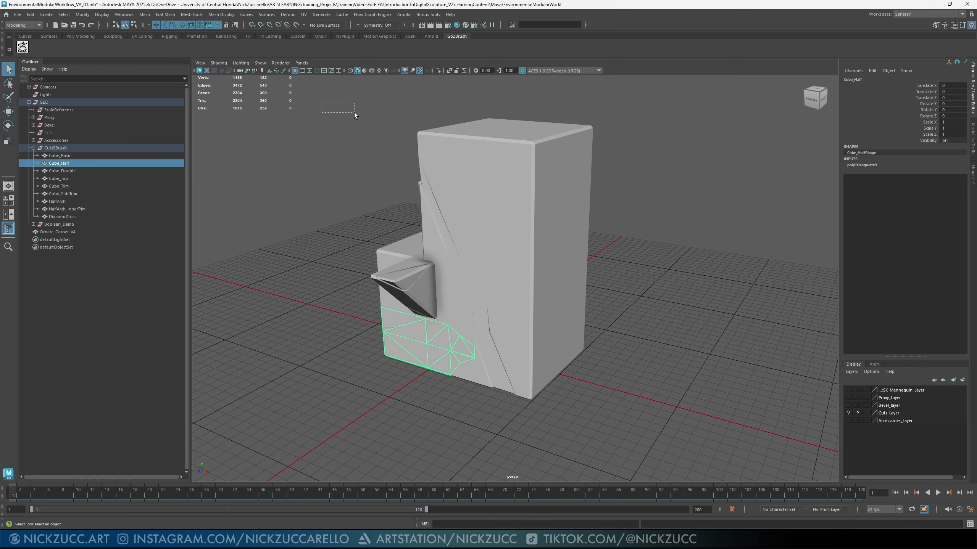
pyautogui.moveTo(354, 112); pyautogui.dragTo(669, 421)
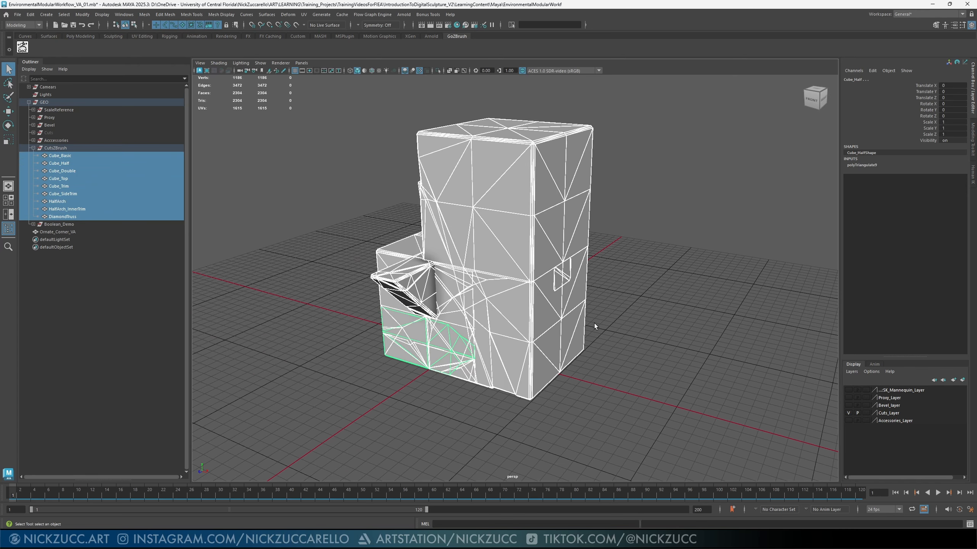
pyautogui.click(479, 177)
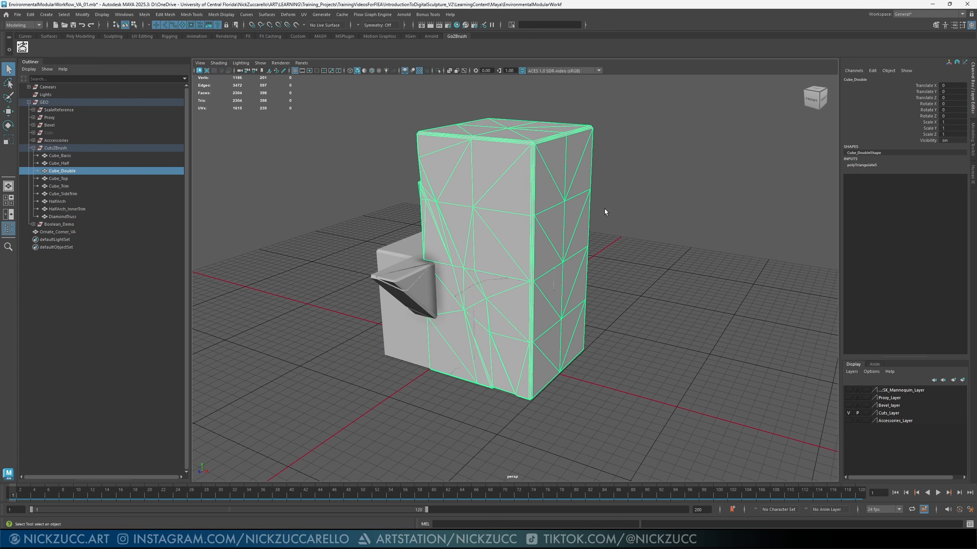
pyautogui.keyDown('alt'); pyautogui.moveTo(647, 199); pyautogui.dragTo(658, 219, button='middle'); pyautogui.keyUp('alt')
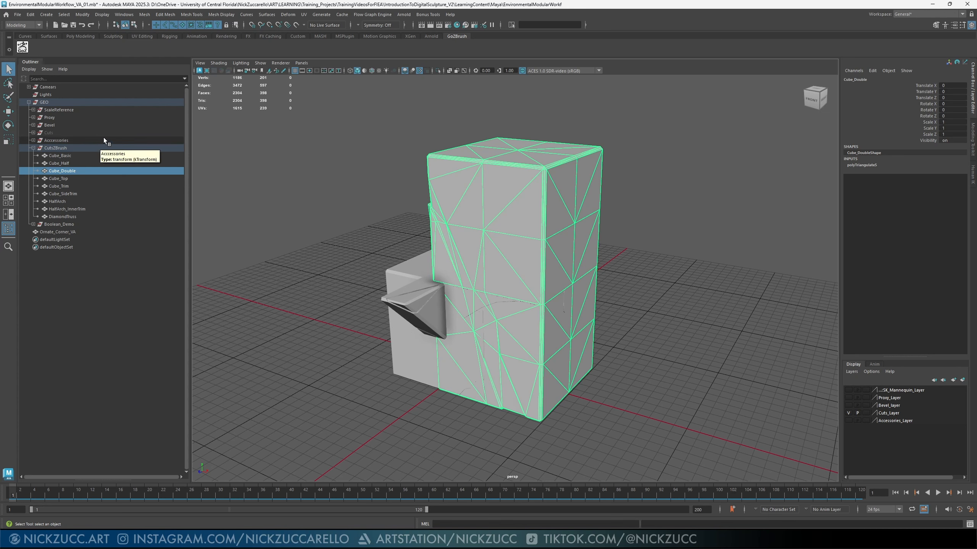
# Step: Select the whole CutsZBrush group, keeping its list of pieces expanded
pyautogui.click(56, 149)
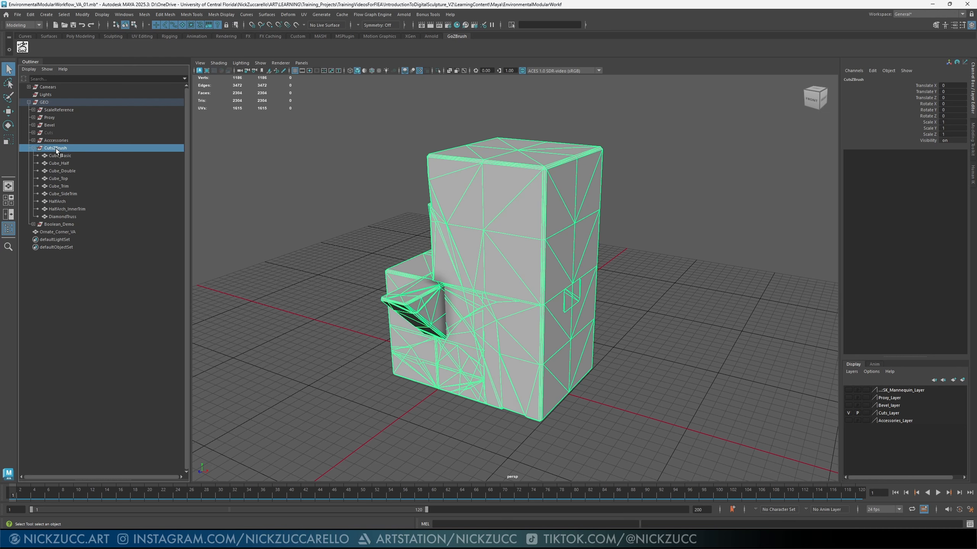
pyautogui.click(34, 148)
pyautogui.keyDown('alt'); pyautogui.moveTo(328, 178); pyautogui.dragTo(337, 175); pyautogui.keyUp('alt')
pyautogui.keyDown('alt'); pyautogui.moveTo(338, 176); pyautogui.dragTo(337, 191, button='middle'); pyautogui.keyUp('alt')
pyautogui.click(34, 148)
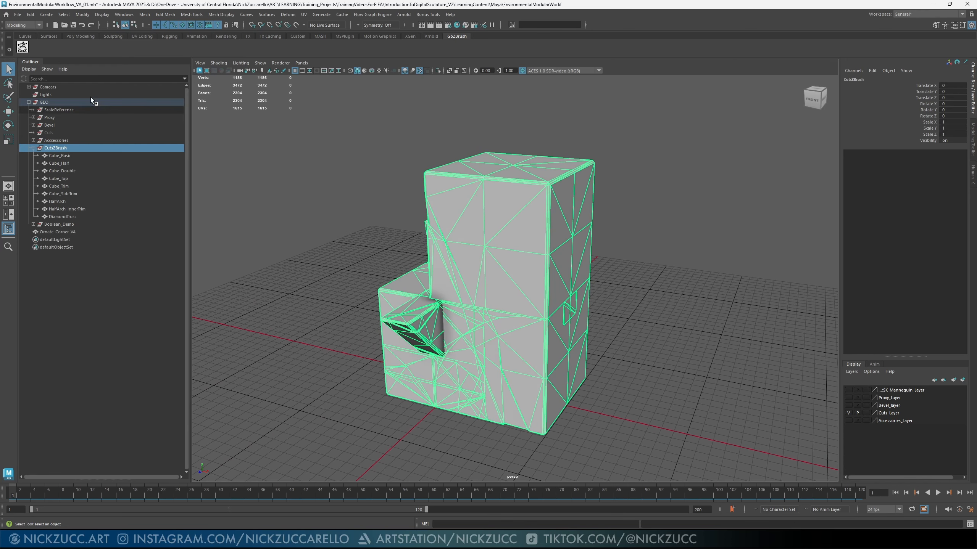
# Step: Review the Export Selection options for the CutsZBrush group with FBX export as the file type, and cancel without exporting
pyautogui.click(18, 14)
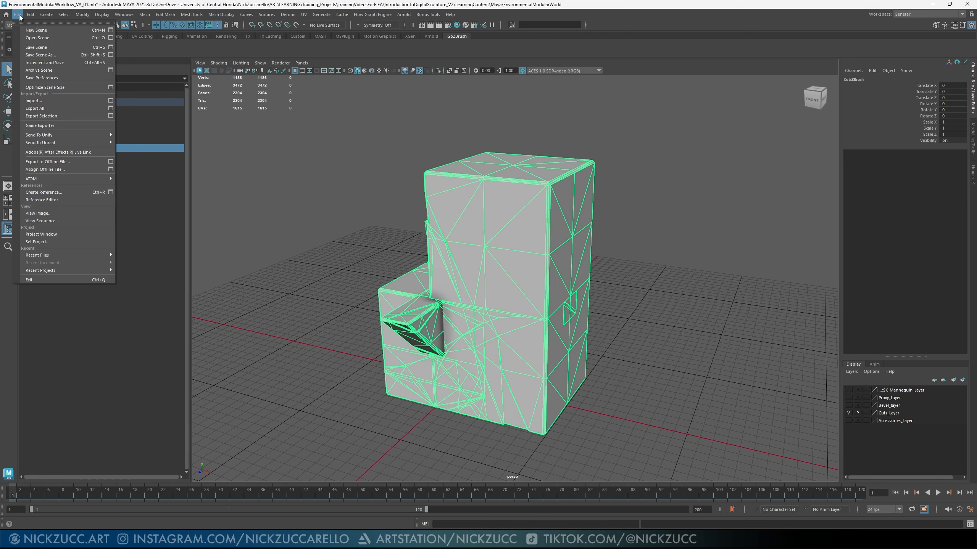
pyautogui.click(111, 117)
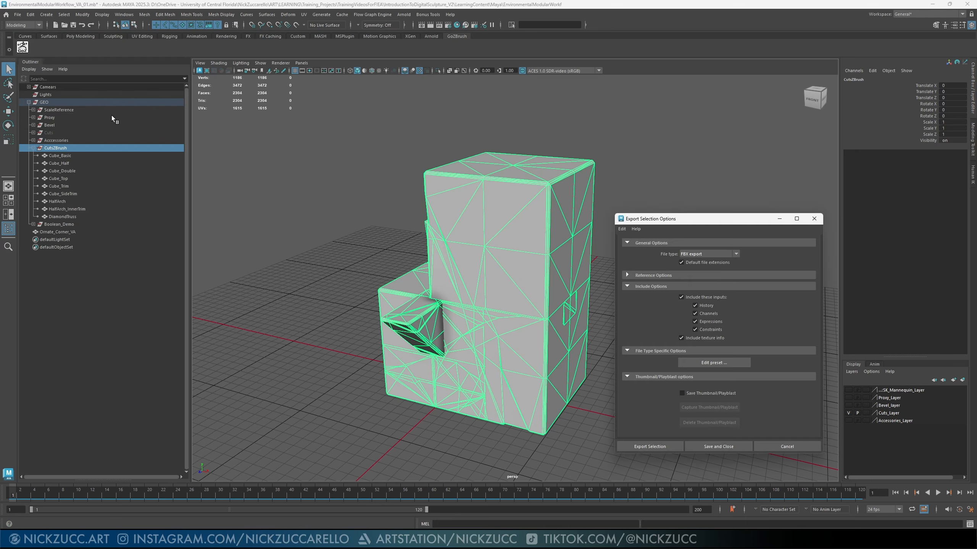
pyautogui.click(735, 254)
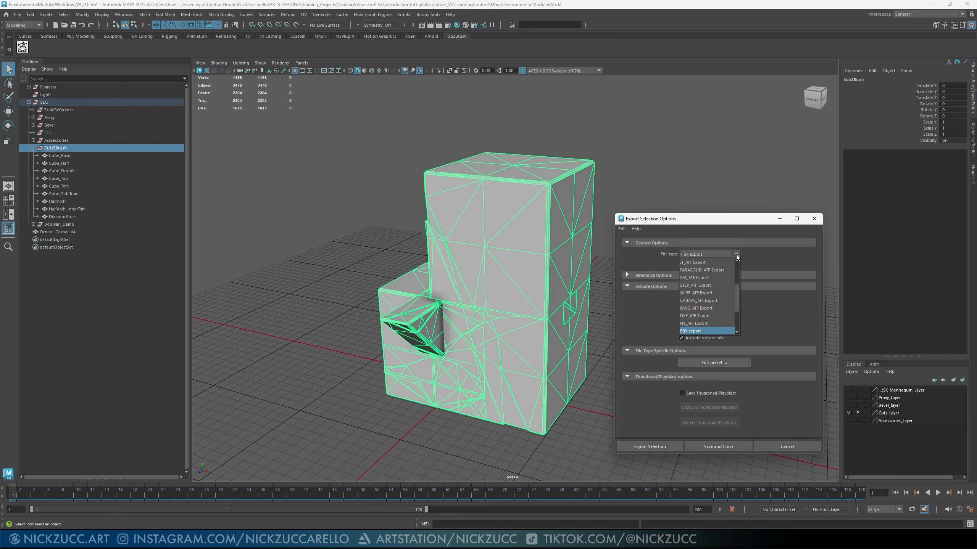
pyautogui.click(707, 331)
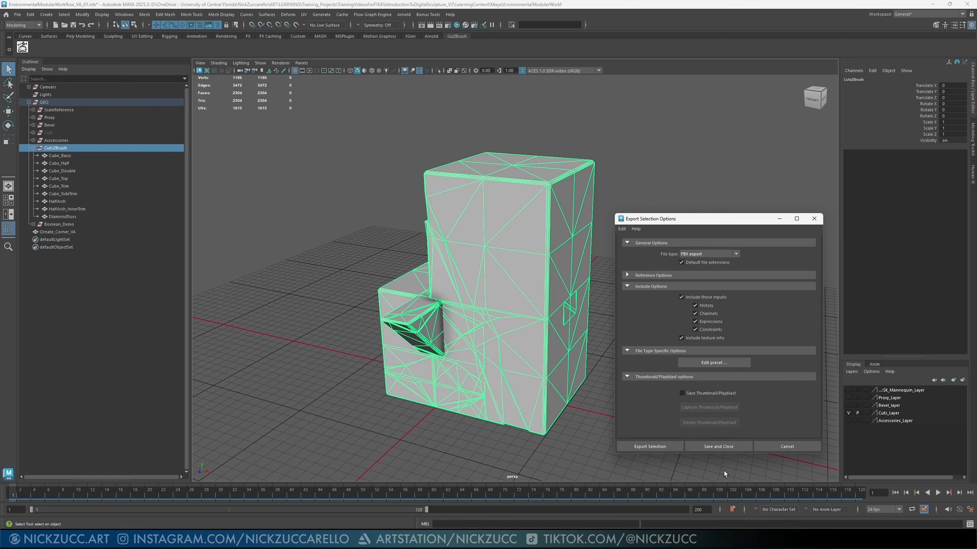
pyautogui.click(772, 448)
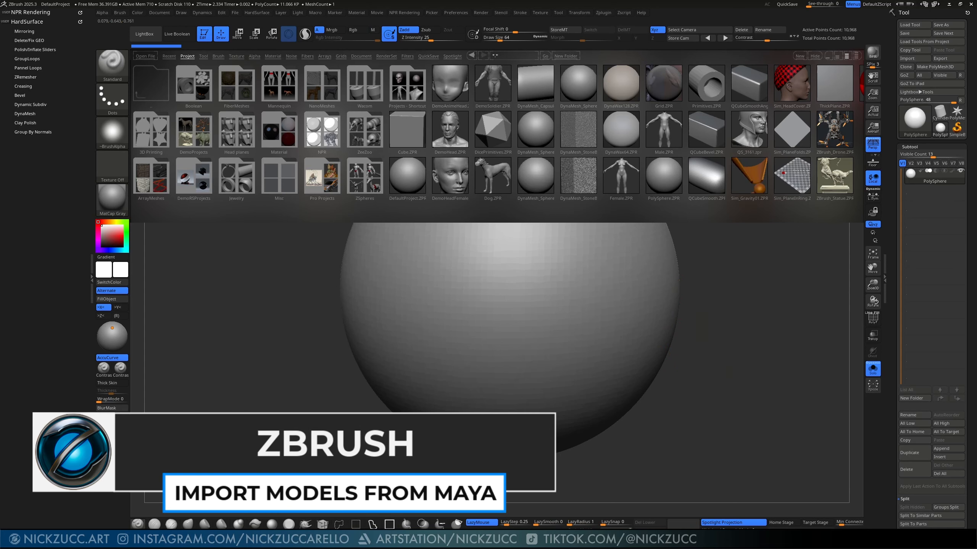
# Step: Switch to ZBrush and toggle LightBox off and on to see how it is hidden and shown
pyautogui.click(139, 35)
pyautogui.click(141, 35)
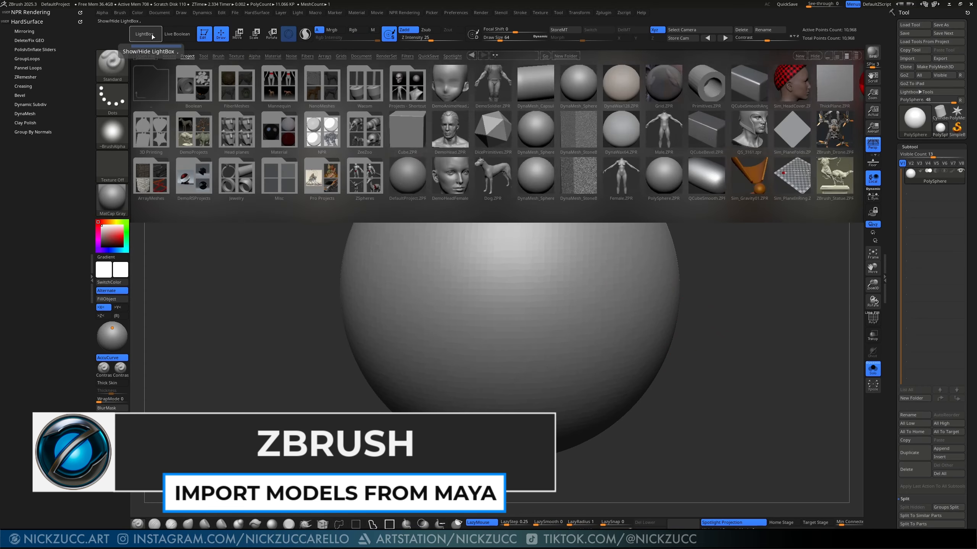
pyautogui.click(152, 35)
pyautogui.click(151, 36)
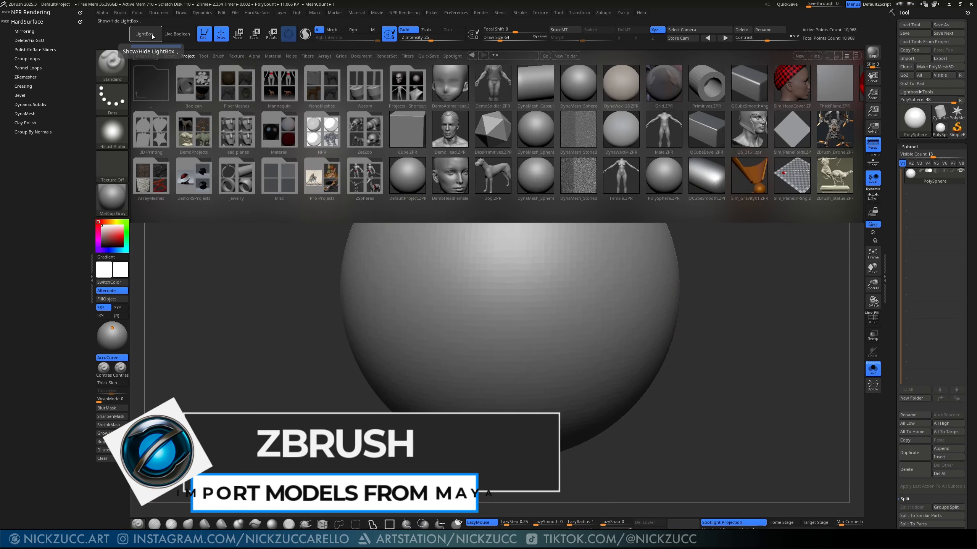
pyautogui.click(151, 36)
pyautogui.click(152, 36)
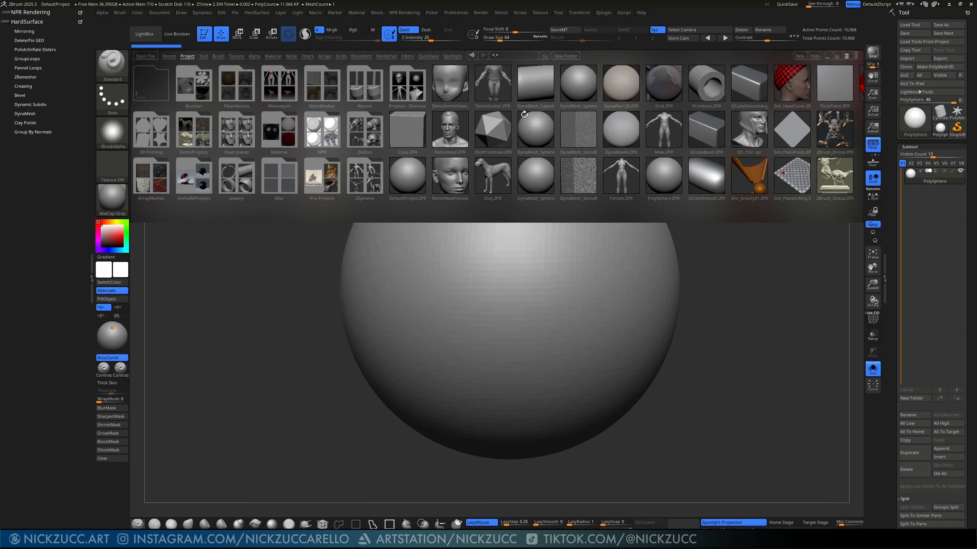
# Step: Open the DynaMesh_Sphere_128 project from the LightBox projects without saving changes to the current project
pyautogui.click(538, 136)
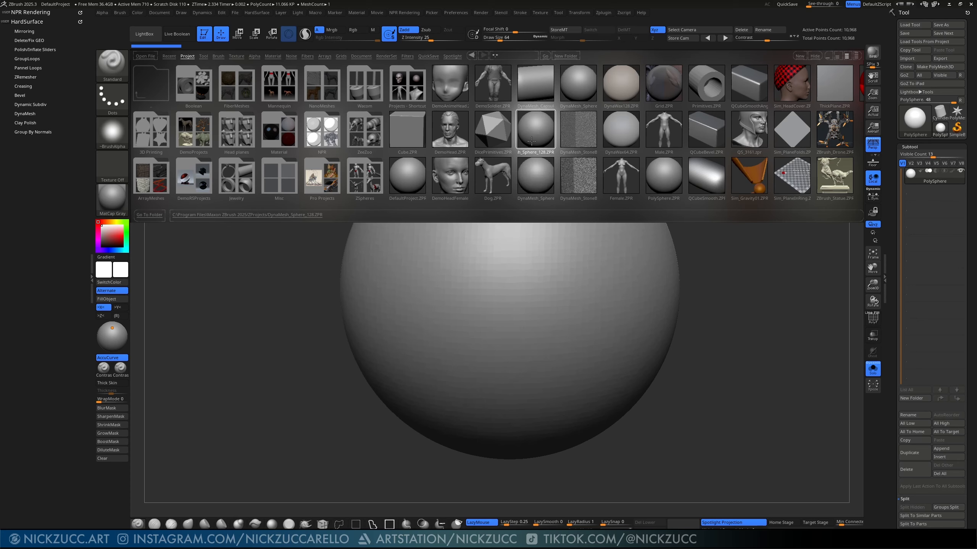
pyautogui.click(187, 57)
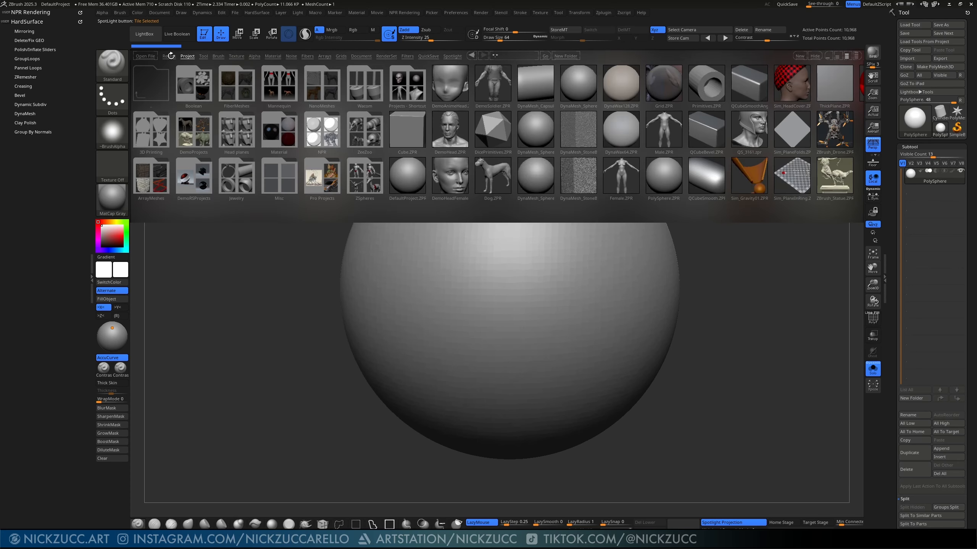
pyautogui.click(203, 56)
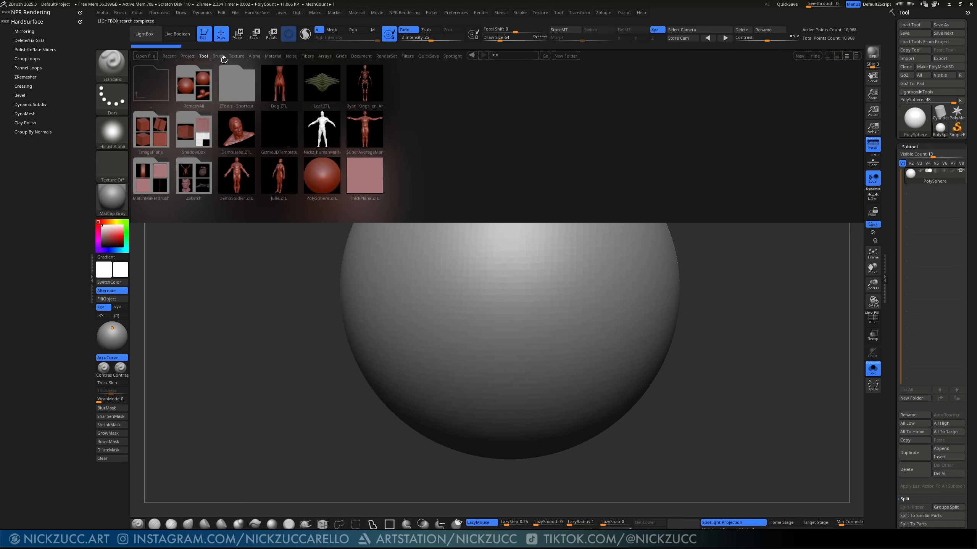
pyautogui.click(187, 56)
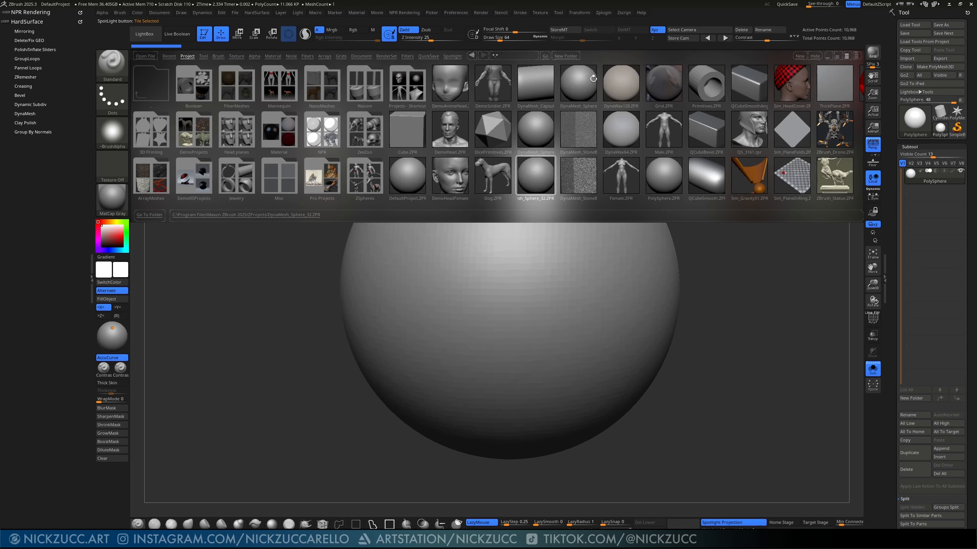
pyautogui.doubleClick(534, 132)
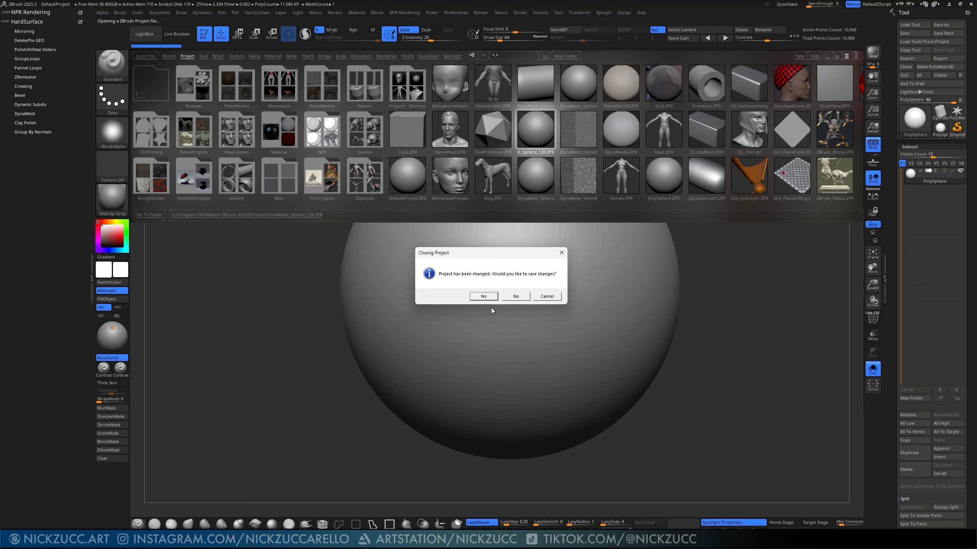
pyautogui.click(512, 298)
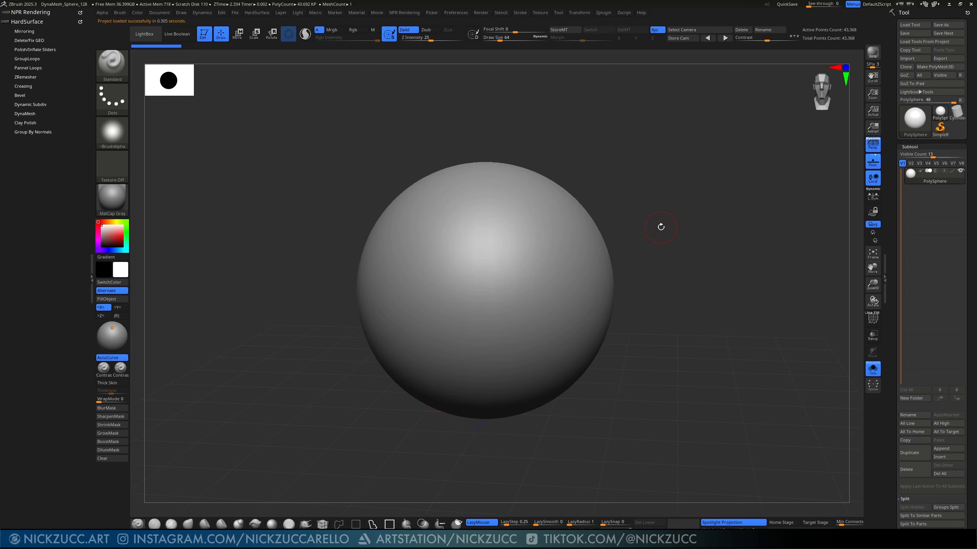
# Step: Try curved Standard brush strokes with symmetry across the front of the sphere and undo them
pyautogui.keyDown('ctrl'); pyautogui.moveTo(661, 227); pyautogui.dragTo(526, 279, button='right'); pyautogui.keyUp('ctrl')
pyautogui.keyDown('ctrl'); pyautogui.moveTo(670, 227); pyautogui.dragTo(706, 227, button='right'); pyautogui.keyUp('ctrl')
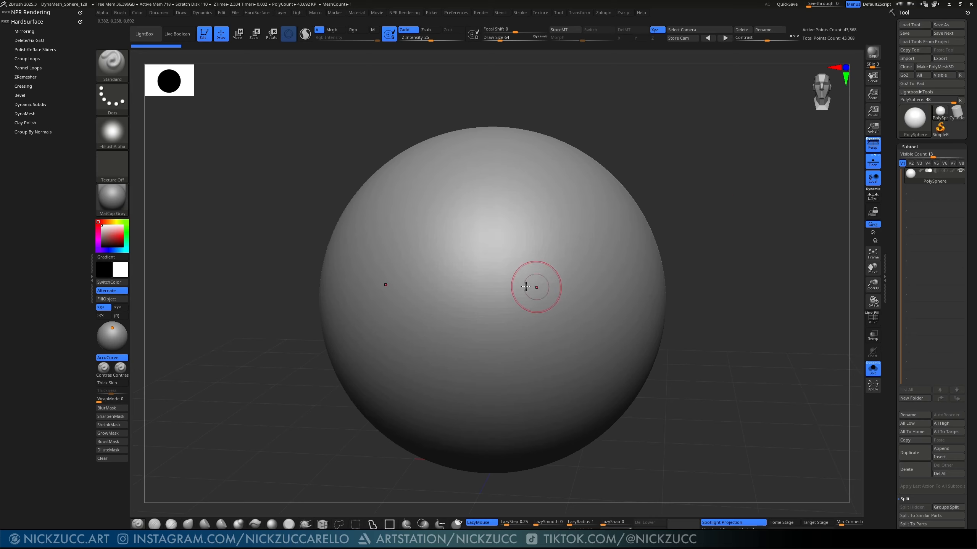
pyautogui.moveTo(467, 315)
pyautogui.mouseDown()
pyautogui.moveTo(597, 274)
pyautogui.moveTo(558, 251)
pyautogui.mouseUp()
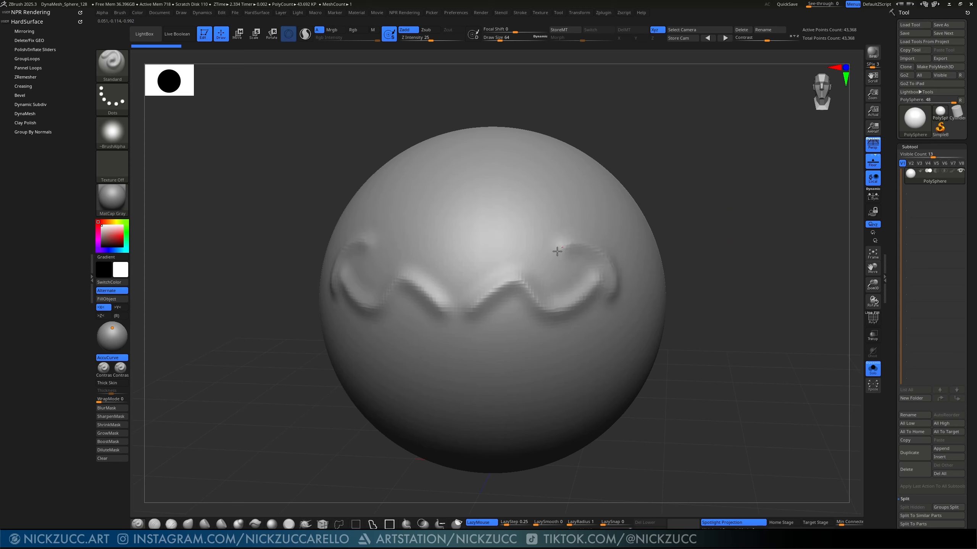
pyautogui.hotkey('ctrl', 'z')
pyautogui.hotkey('ctrl', 'z')
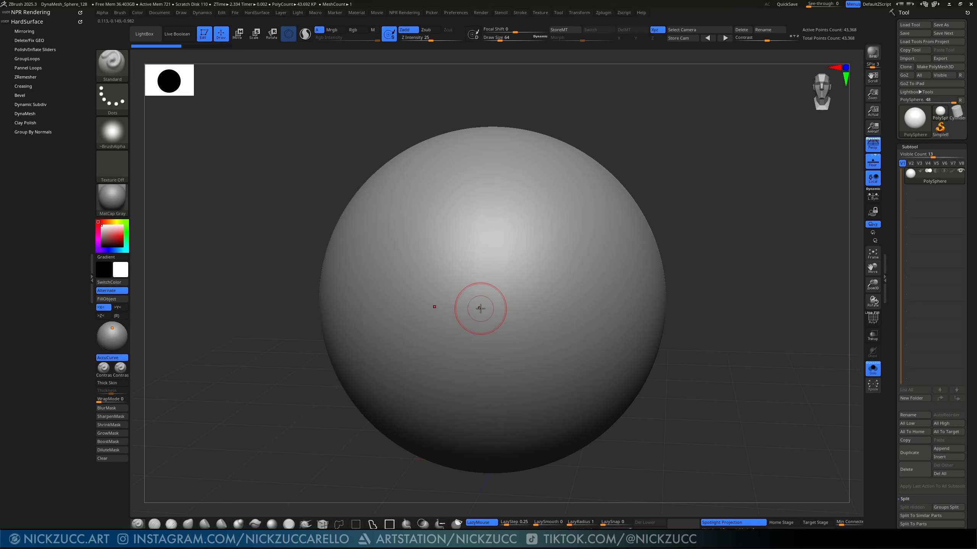
pyautogui.moveTo(480, 308)
pyautogui.mouseDown()
pyautogui.moveTo(480, 318)
pyautogui.moveTo(512, 292)
pyautogui.moveTo(529, 249)
pyautogui.mouseUp()
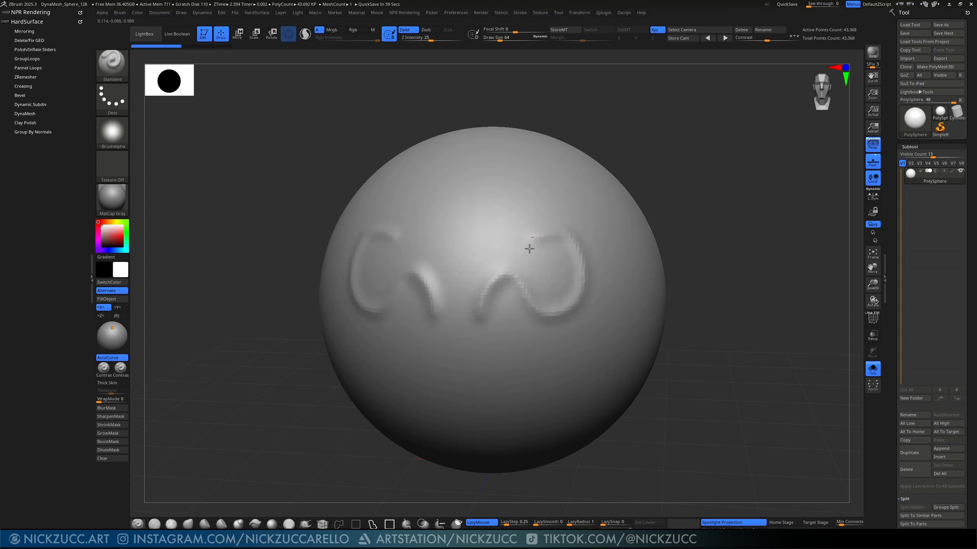
pyautogui.hotkey('ctrl', 'z')
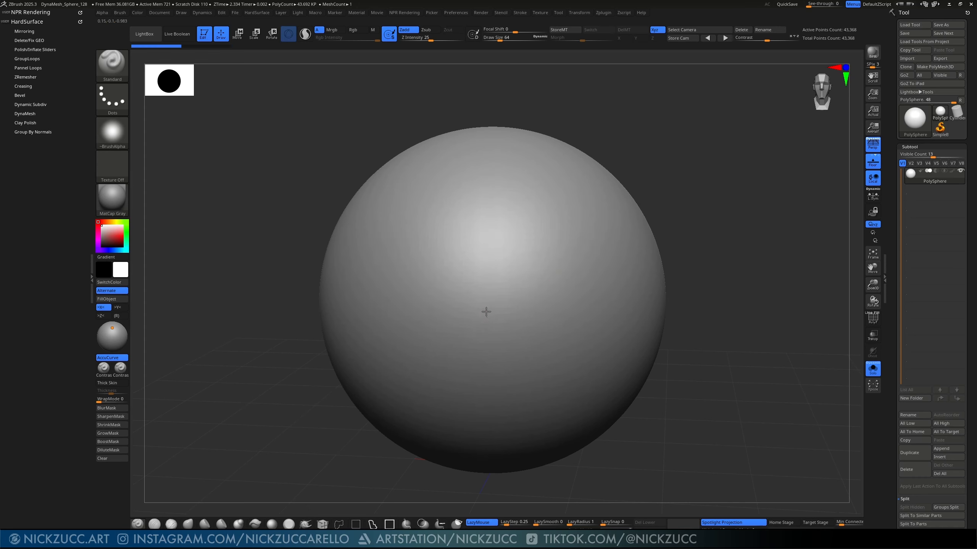
# Step: Test mirrored Standard brush strokes on the sphere, smooth them with the Smooth brush, and undo all the sculpting
pyautogui.moveTo(486, 311)
pyautogui.mouseDown()
pyautogui.moveTo(530, 306)
pyautogui.moveTo(545, 251)
pyautogui.moveTo(536, 277)
pyautogui.mouseUp()
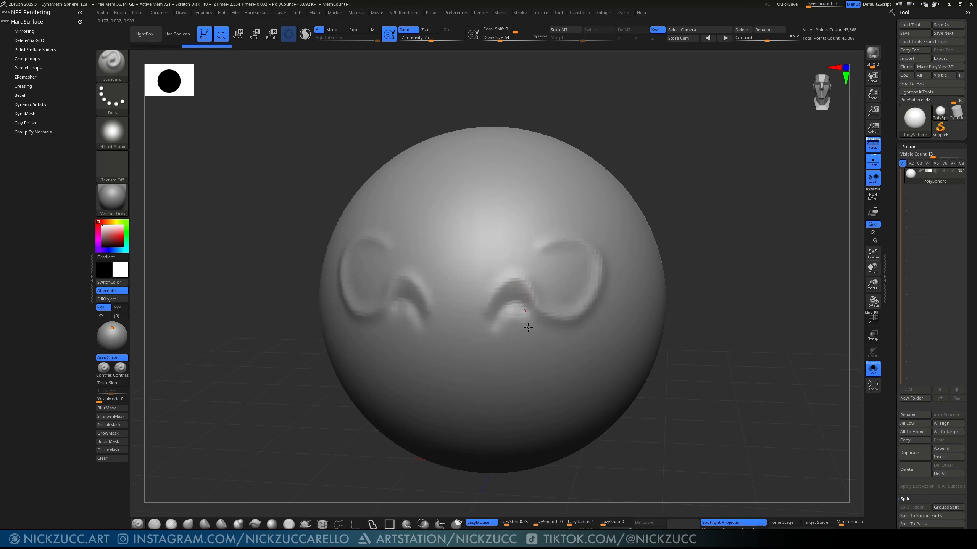
pyautogui.moveTo(528, 327)
pyautogui.mouseDown()
pyautogui.moveTo(605, 333)
pyautogui.moveTo(595, 253)
pyautogui.mouseUp()
pyautogui.press('shift')
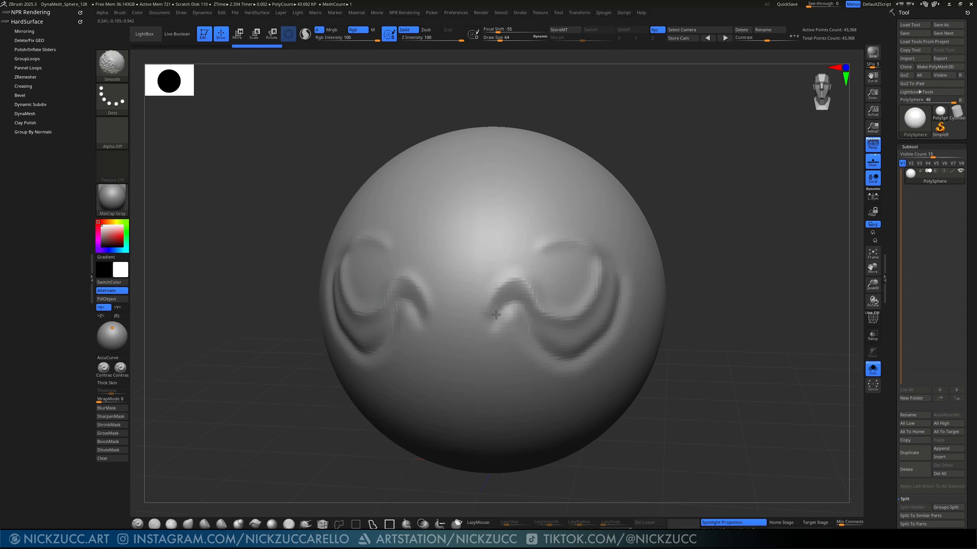
pyautogui.moveTo(496, 314)
pyautogui.keyDown('shift'); pyautogui.mouseDown()
pyautogui.moveTo(542, 308)
pyautogui.moveTo(591, 270)
pyautogui.moveTo(591, 310)
pyautogui.mouseUp(); pyautogui.keyUp('shift')
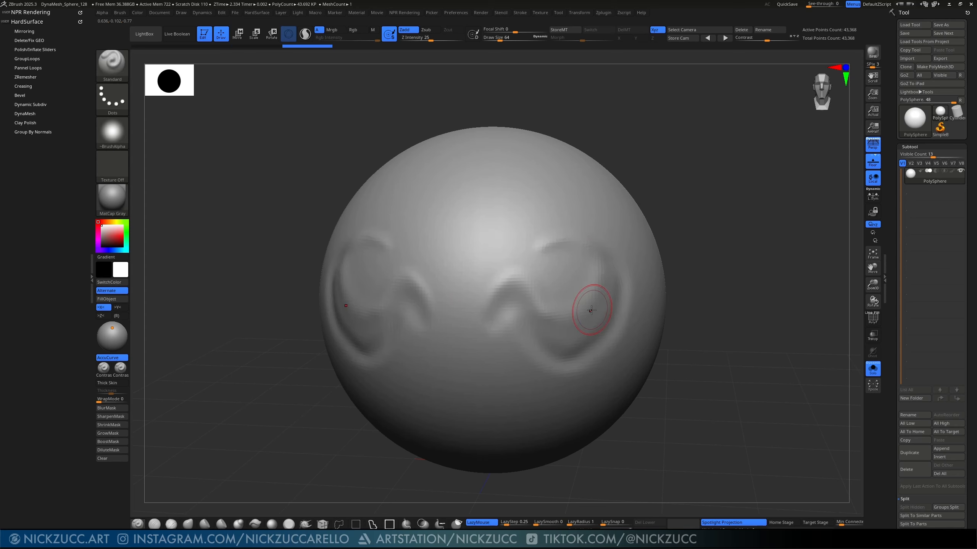
pyautogui.hotkey('ctrl', 'z')
pyautogui.hotkey('ctrl', 'z')
pyautogui.hotkey('ctrl', 'z')
pyautogui.hotkey('ctrl', 'z')
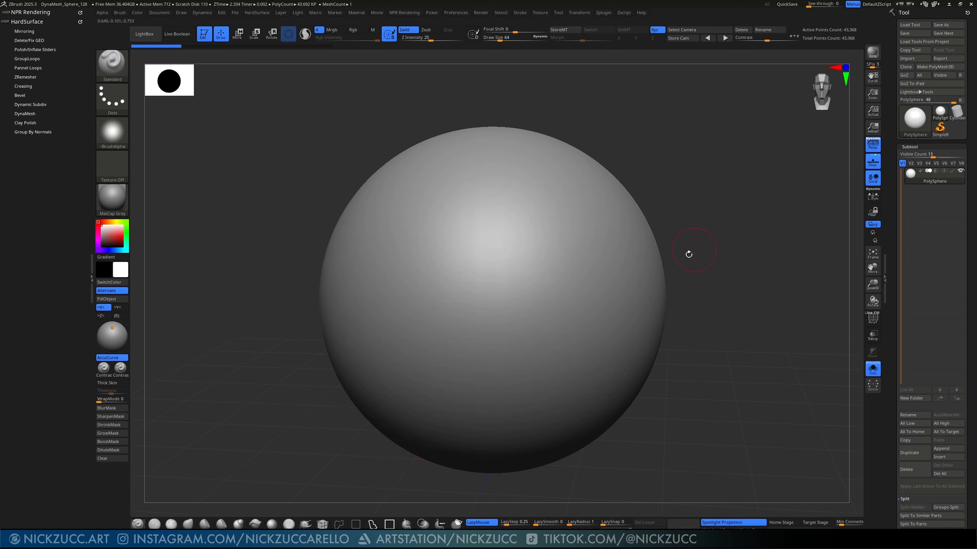
# Step: Import EMW_Meshes_CutsZBrush.fbx from the Proxy folder as the tool, keeping Import Cameras enabled in the FBX import options
pyautogui.keyDown('alt'); pyautogui.moveTo(698, 261); pyautogui.dragTo(684, 258); pyautogui.keyUp('alt')
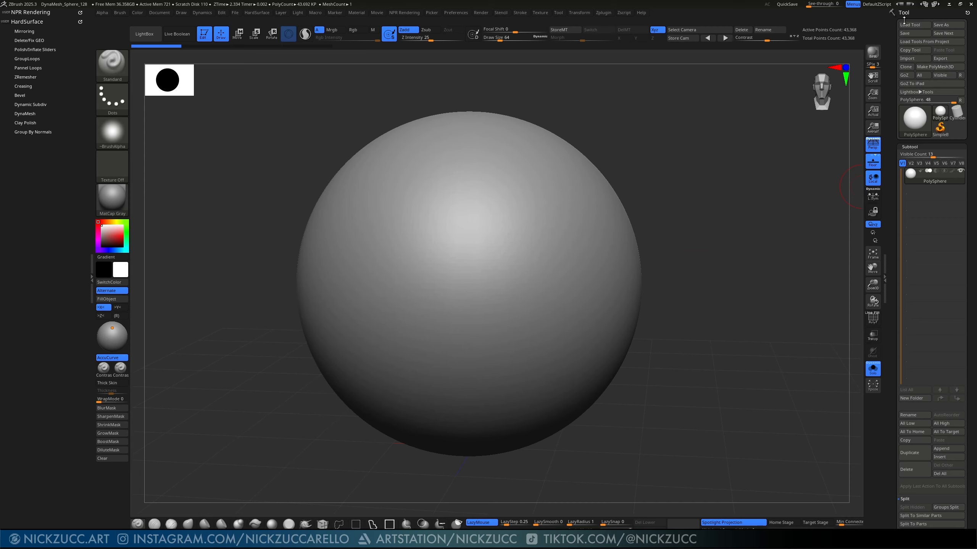
pyautogui.click(911, 59)
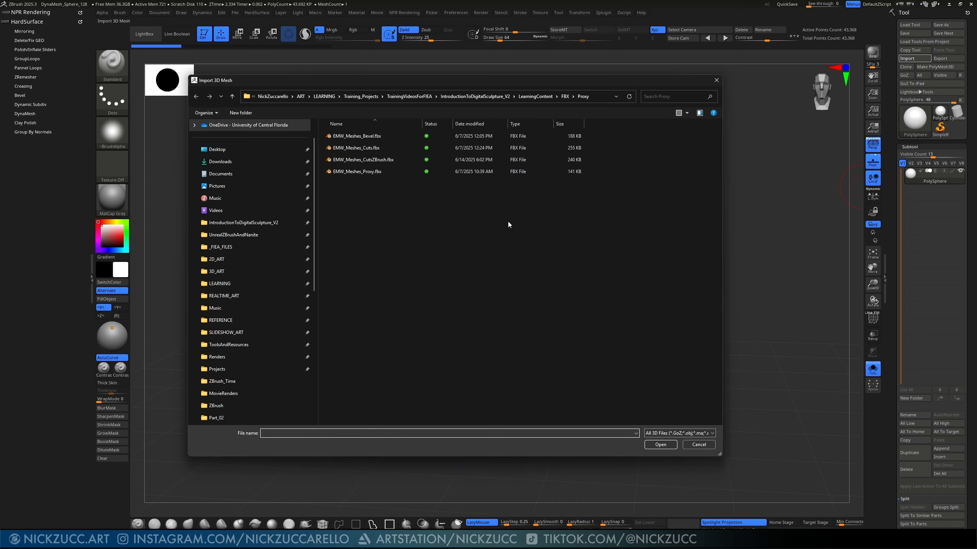
pyautogui.click(387, 161)
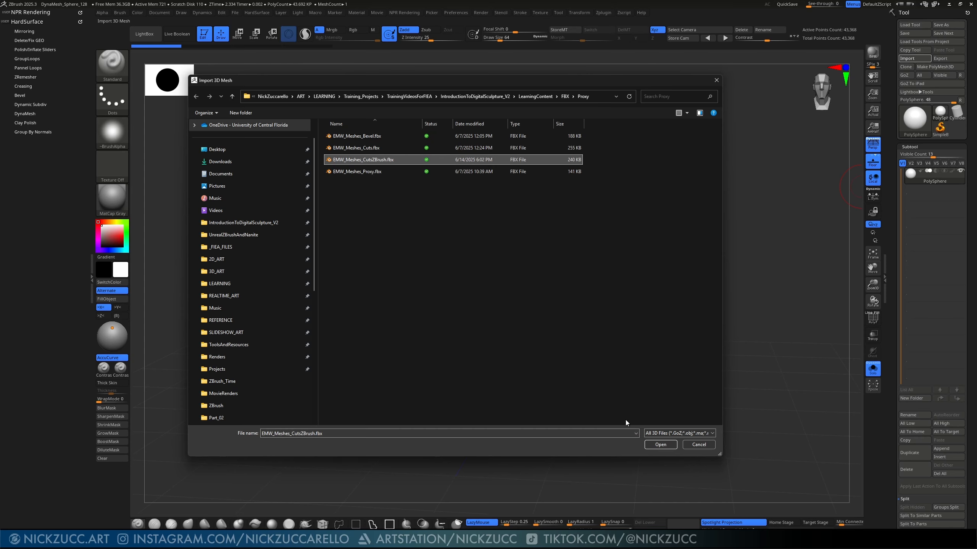
pyautogui.click(660, 444)
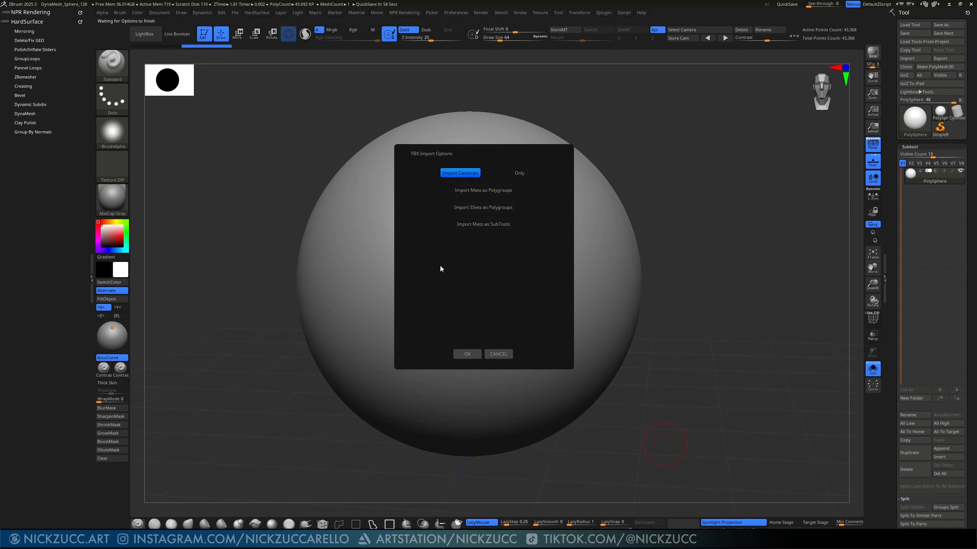
pyautogui.click(467, 354)
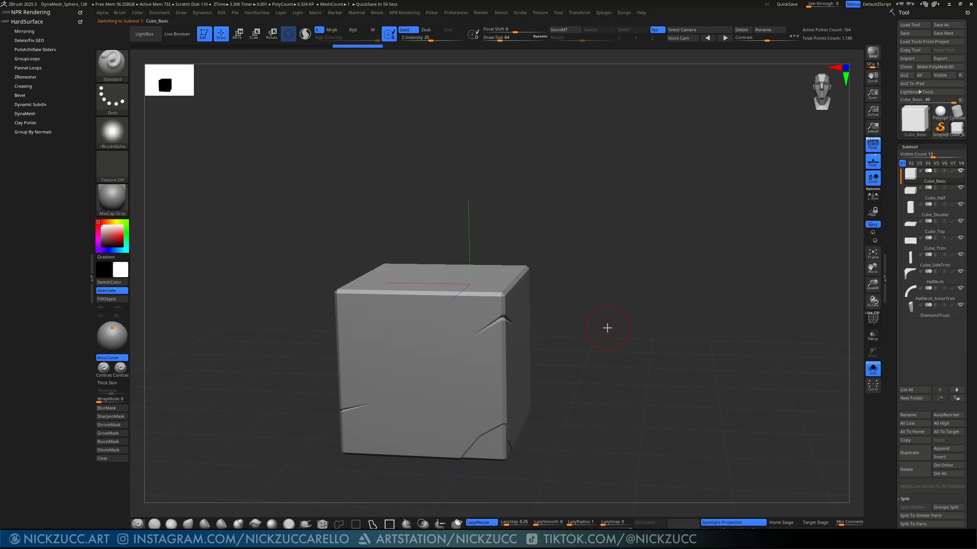
# Step: Turn Solo mode off to examine all the imported subtools together, and turn it on again to isolate Cube_Basic
pyautogui.moveTo(616, 304); pyautogui.dragTo(640, 277)
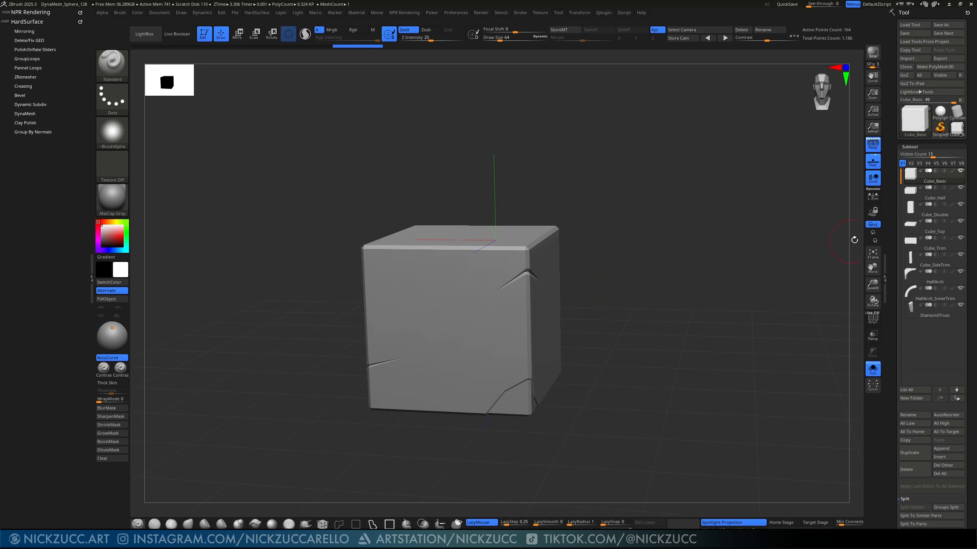
pyautogui.click(873, 368)
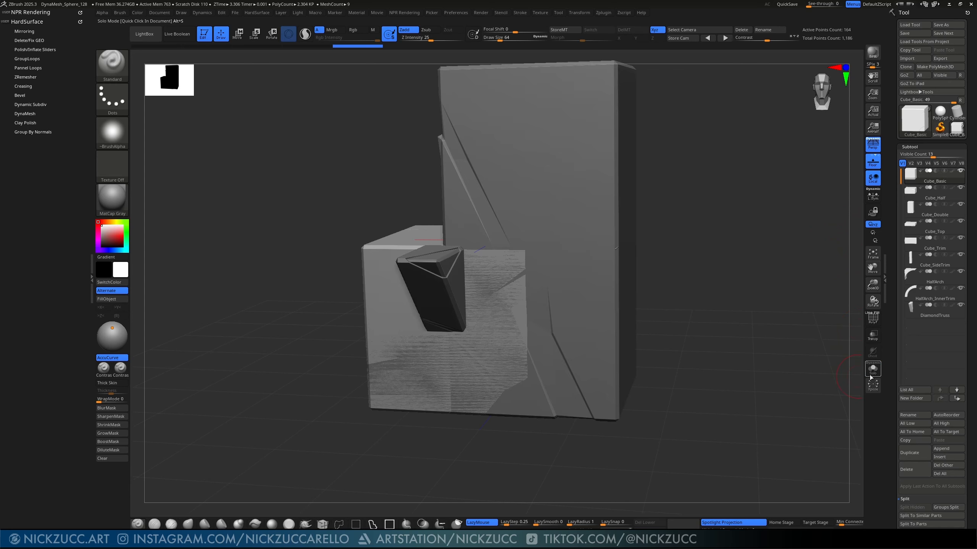
pyautogui.moveTo(725, 291); pyautogui.dragTo(709, 329)
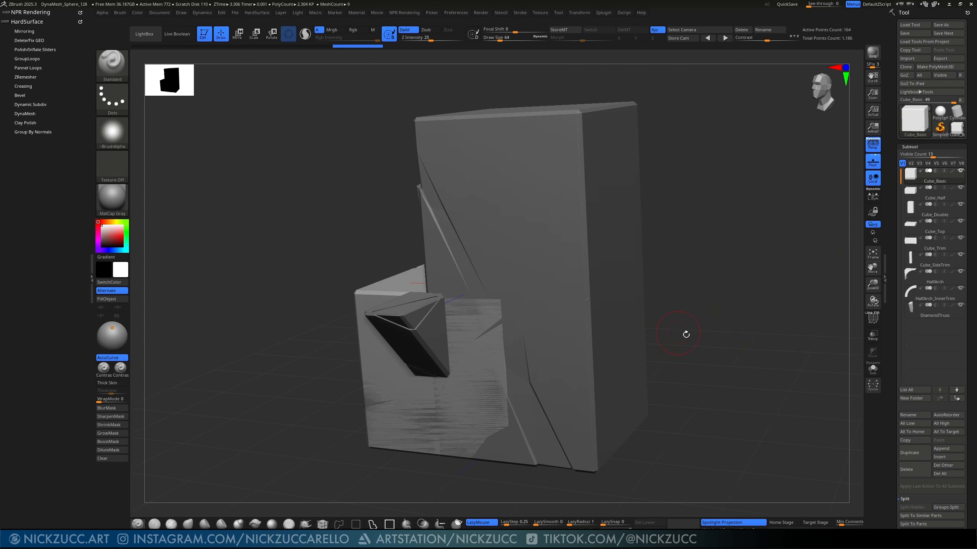
pyautogui.click(873, 371)
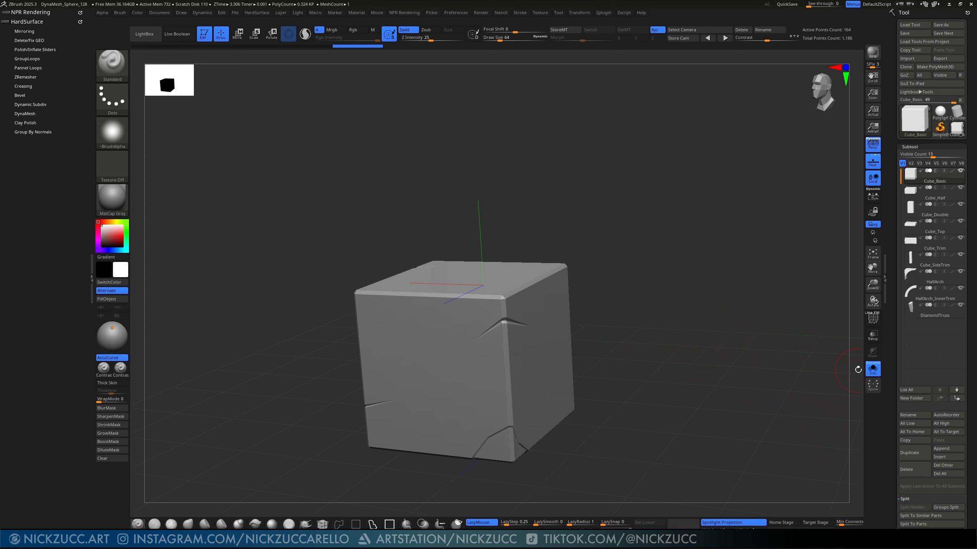
pyautogui.moveTo(858, 370); pyautogui.dragTo(826, 246)
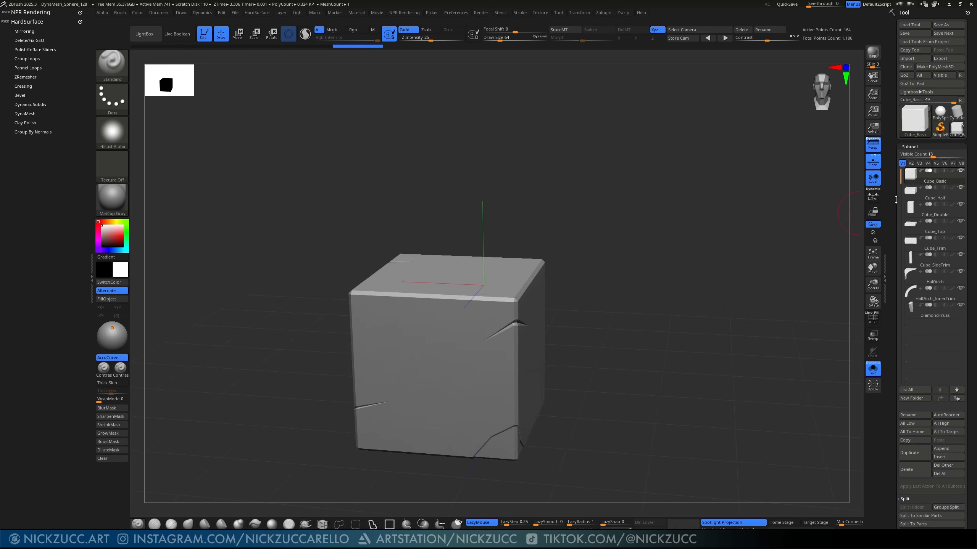
# Step: Go through the isolated subtools one by one from Cube_Half down to DiamondTruss to examine each modular piece
pyautogui.click(913, 195)
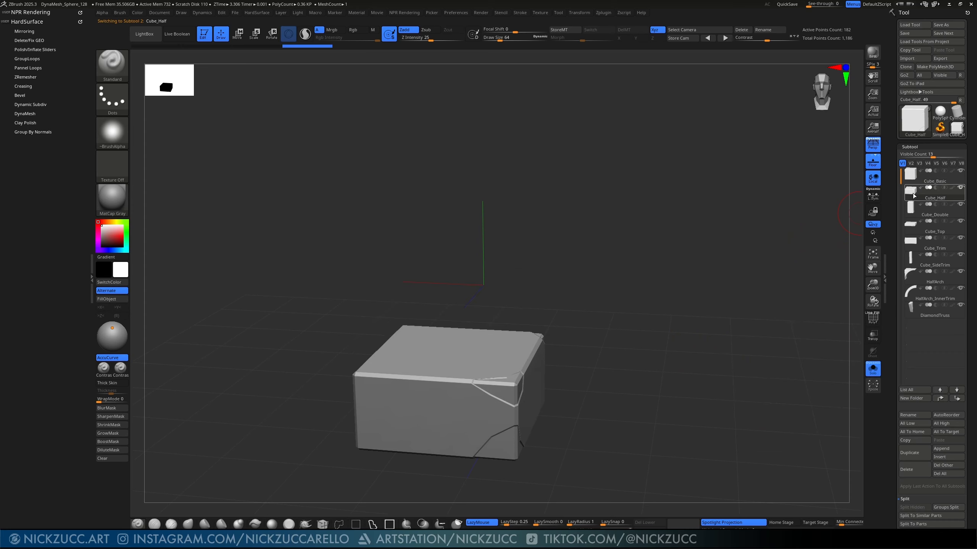
pyautogui.click(914, 209)
pyautogui.click(914, 194)
pyautogui.click(913, 209)
pyautogui.click(914, 225)
pyautogui.click(914, 240)
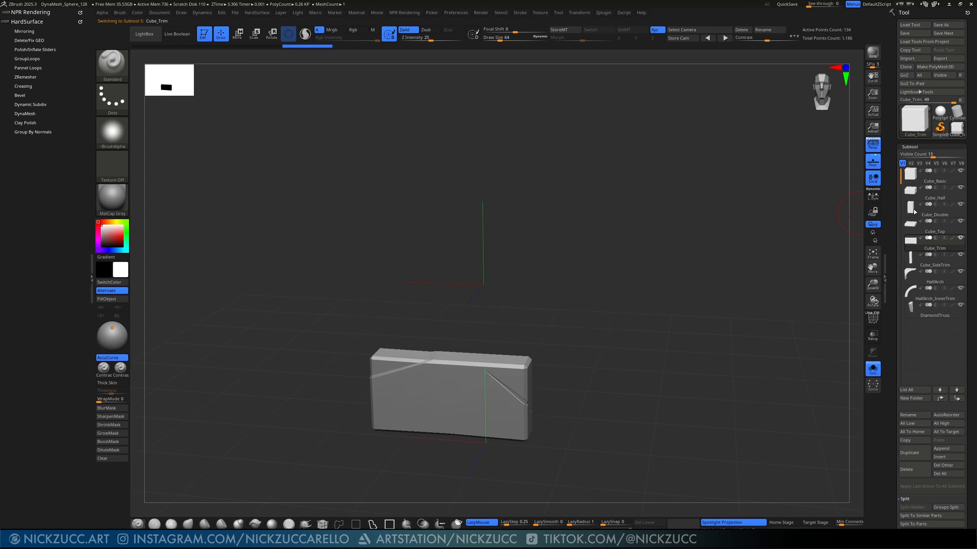
pyautogui.press('Down')
pyautogui.press('Down')
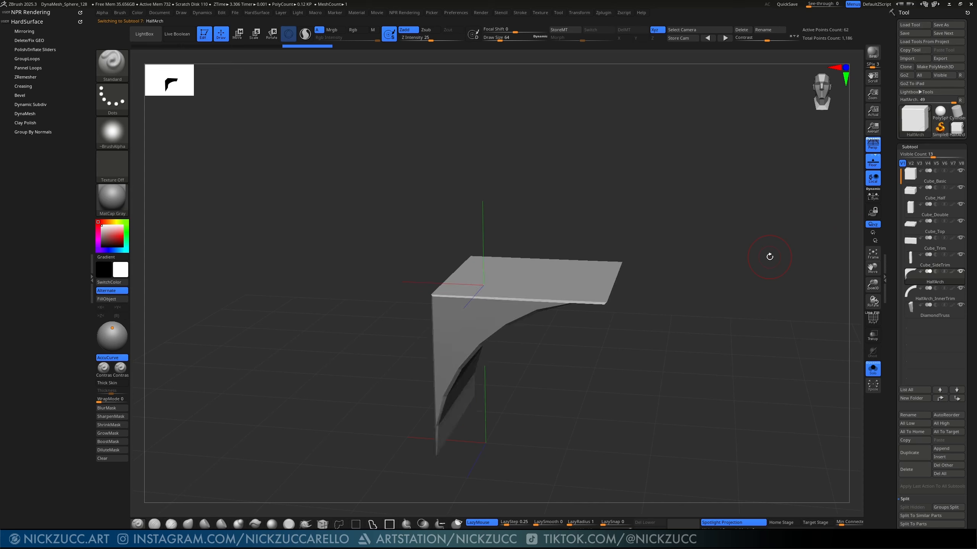
pyautogui.press('Down')
pyautogui.press('Down')
# Step: Go back up through the subtools, examining Cube_Double on the way, and make Cube_Basic the active subtool
pyautogui.press('Up')
pyautogui.press('Up')
pyautogui.press('Up')
pyautogui.press('Up')
pyautogui.press('Up')
pyautogui.press('Up')
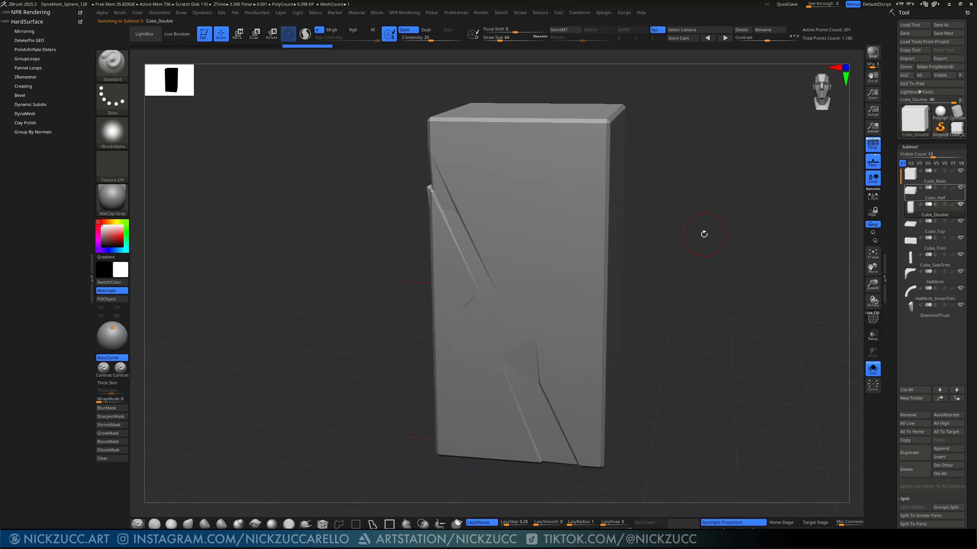
pyautogui.moveTo(704, 233); pyautogui.dragTo(807, 235)
pyautogui.press('Up')
pyautogui.press('Up')
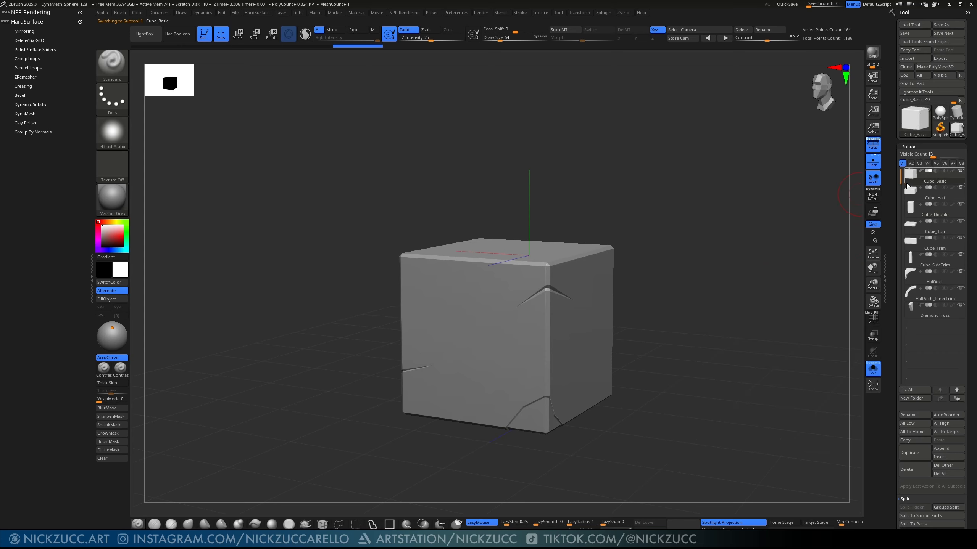
pyautogui.scroll(5, 669, 304)
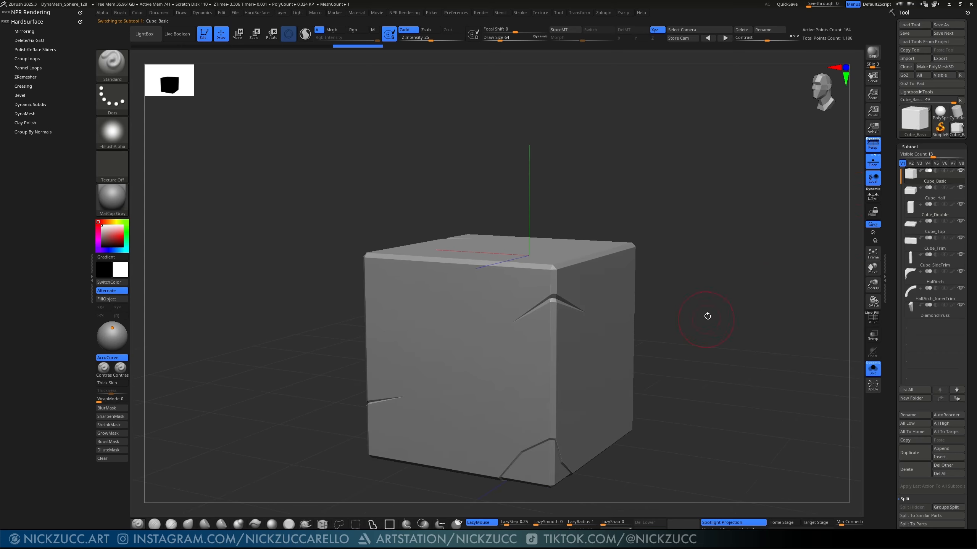
pyautogui.moveTo(695, 295)
pyautogui.mouseDown()
pyautogui.moveTo(720, 275)
pyautogui.moveTo(702, 290)
pyautogui.moveTo(707, 301)
pyautogui.mouseUp()
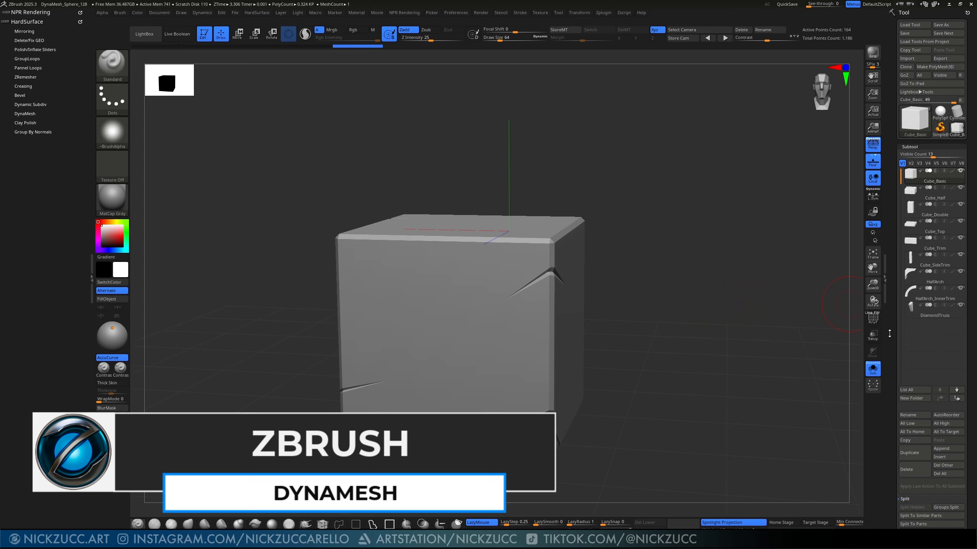
# Step: Show the polyframe on Cube_Basic to examine its triangulated topology from several angles, and hide it again
pyautogui.scroll(-6, 895, 301)
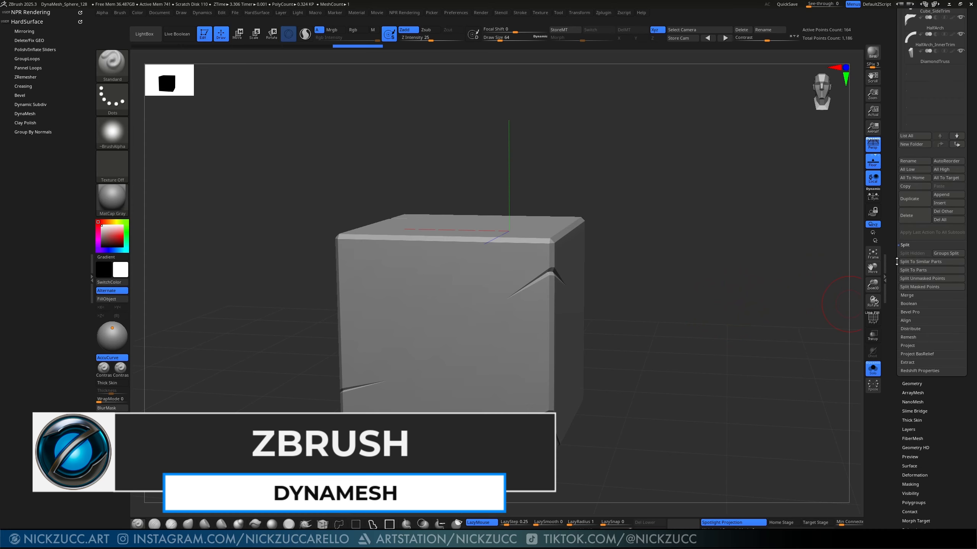
pyautogui.click(872, 323)
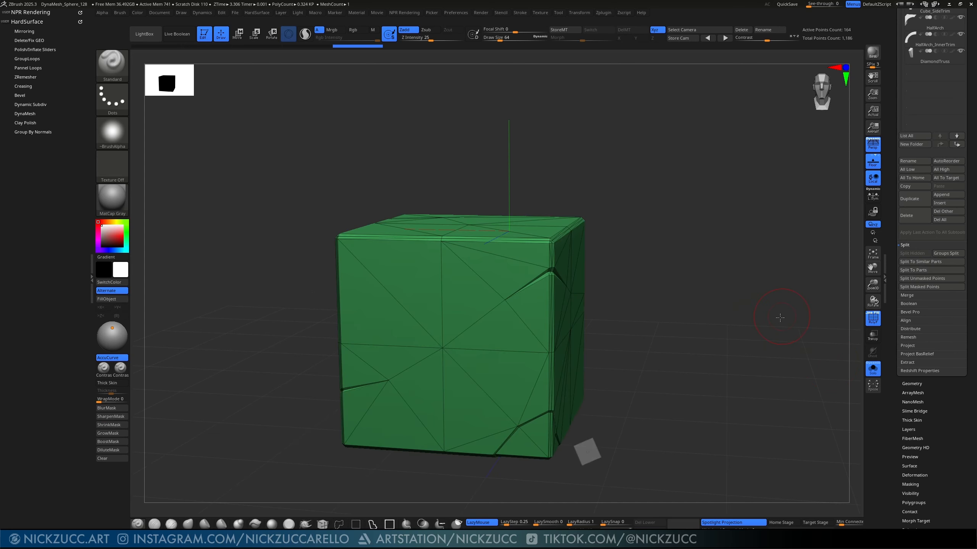
pyautogui.moveTo(789, 327); pyautogui.dragTo(757, 314)
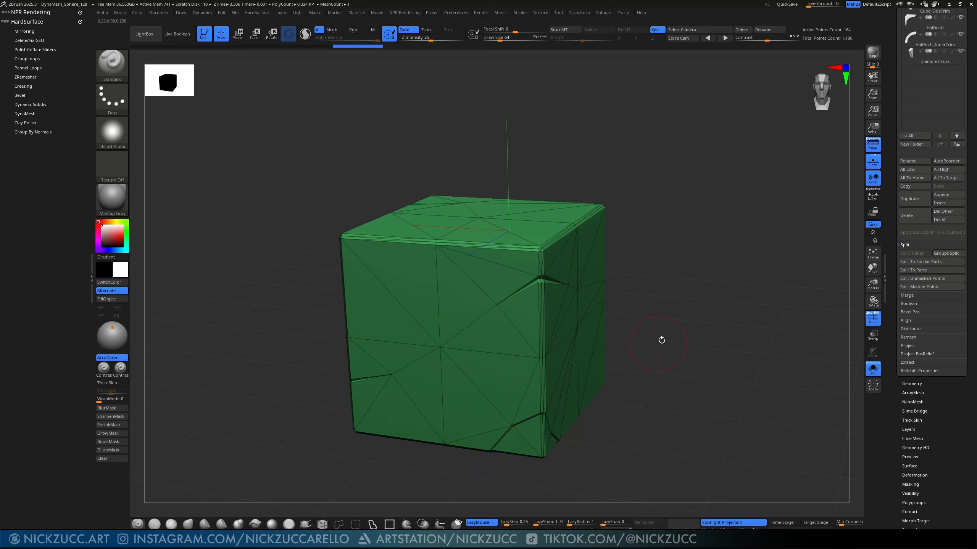
pyautogui.moveTo(671, 334); pyautogui.dragTo(670, 338)
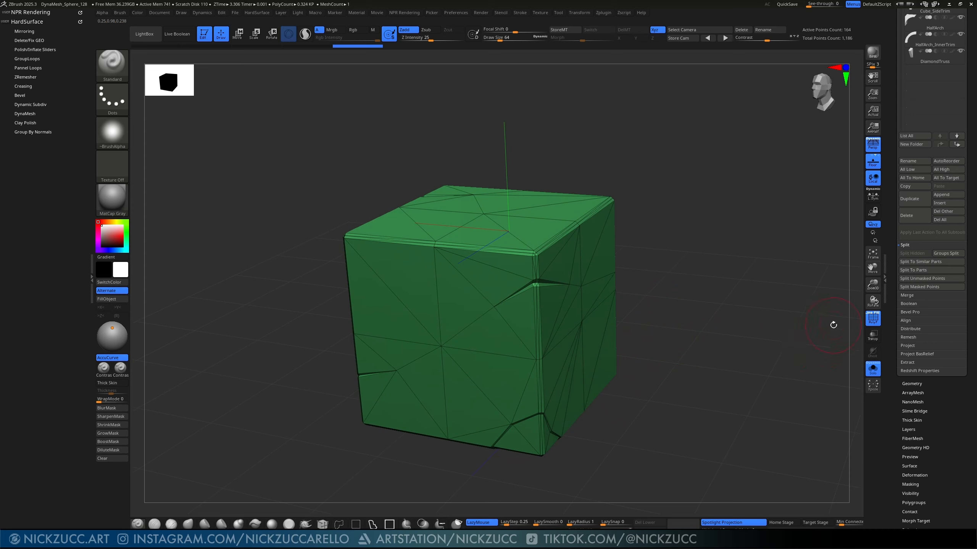
pyautogui.click(872, 323)
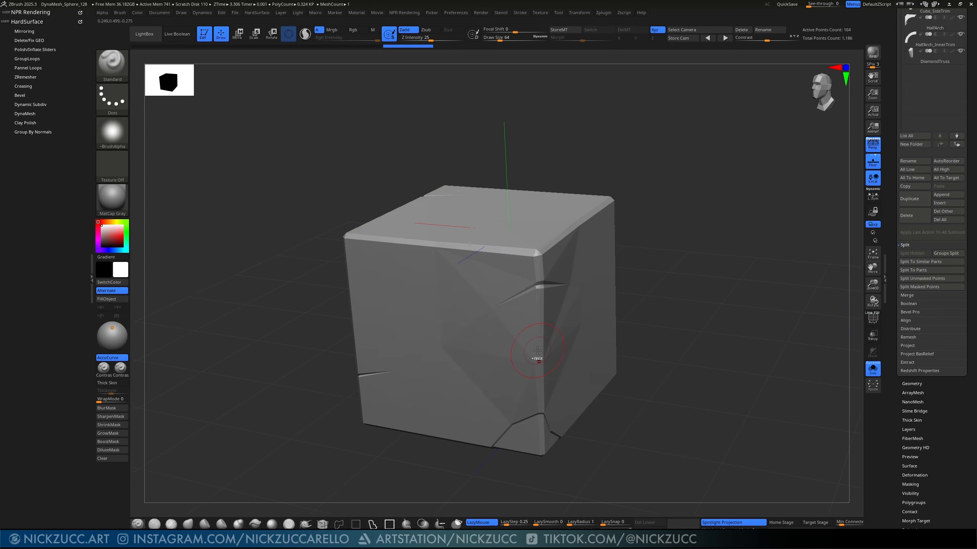
# Step: Undo the test brush stroke on Cube_Basic and set the brush's Draw Size to about 72
pyautogui.hotkey('ctrl', 'z')
pyautogui.moveTo(658, 334); pyautogui.dragTo(655, 334)
pyautogui.press('s')
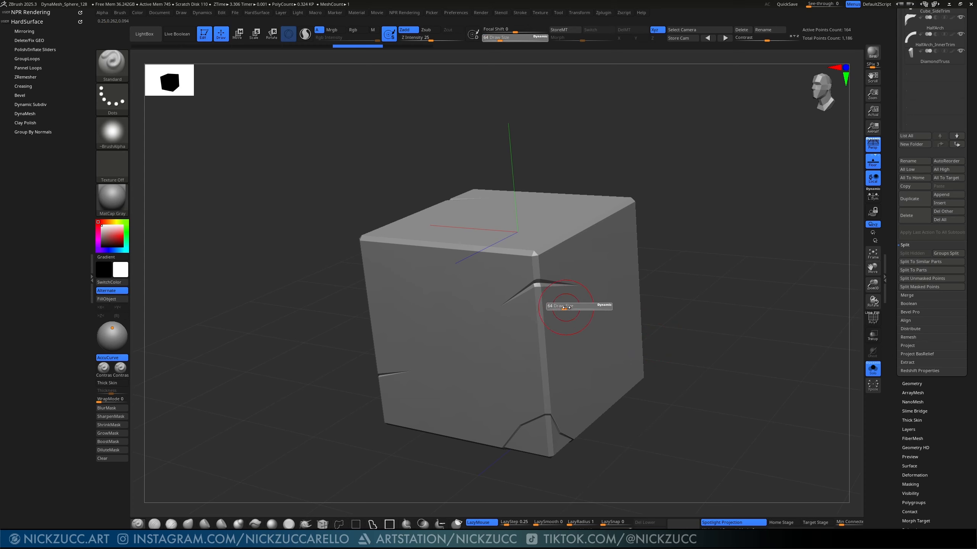
pyautogui.moveTo(564, 309); pyautogui.dragTo(565, 309)
pyautogui.moveTo(676, 278)
pyautogui.mouseDown()
pyautogui.moveTo(661, 277)
pyautogui.moveTo(663, 293)
pyautogui.mouseUp()
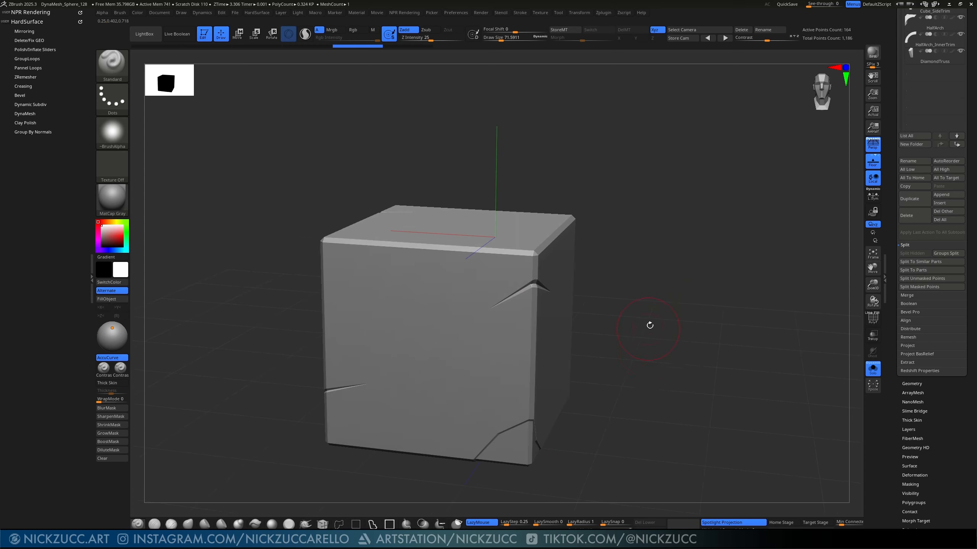
pyautogui.moveTo(649, 330); pyautogui.dragTo(643, 332)
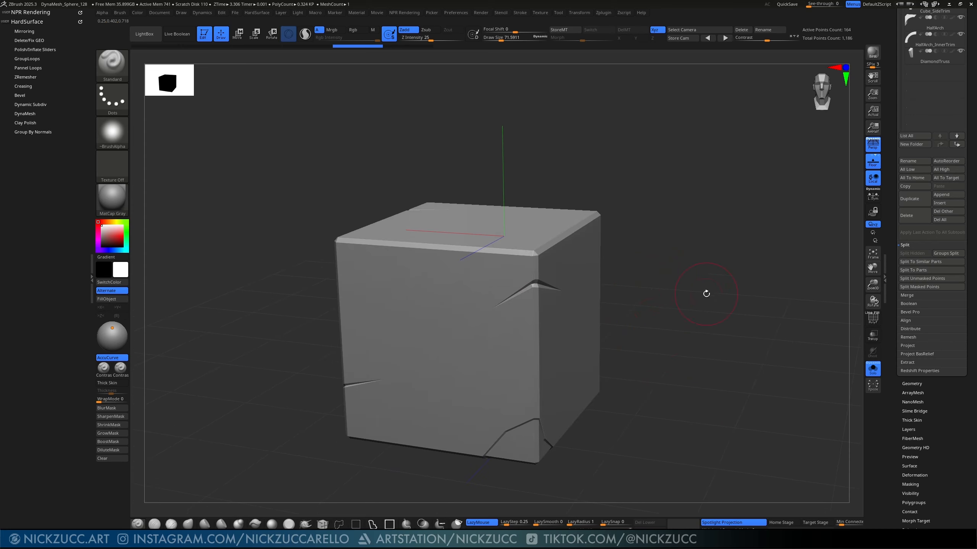
# Step: Show the polyframe on Cube_Basic, collapse the subtool list, and open the DynaMesh settings of its geometry
pyautogui.hotkey('shift', 'f')
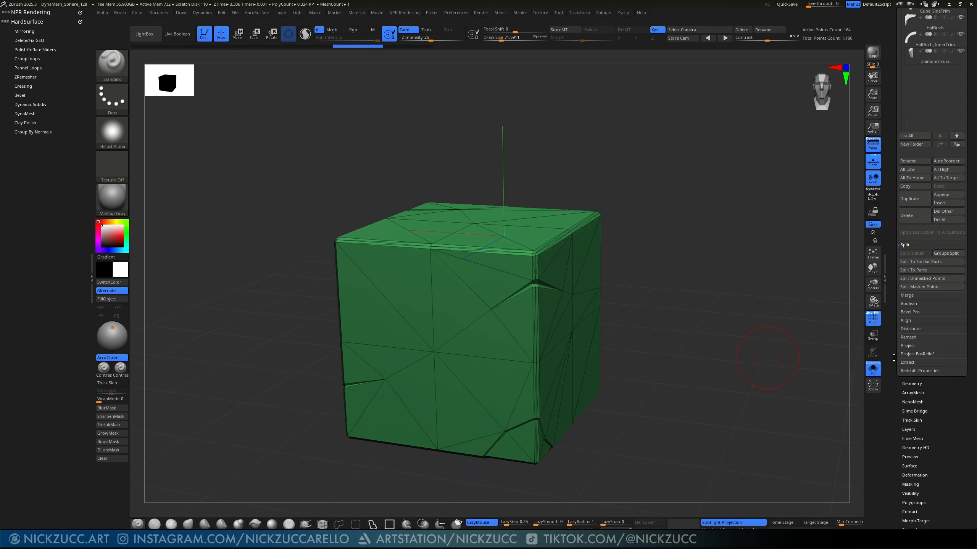
pyautogui.moveTo(892, 277); pyautogui.dragTo(895, 208)
pyautogui.click(910, 120)
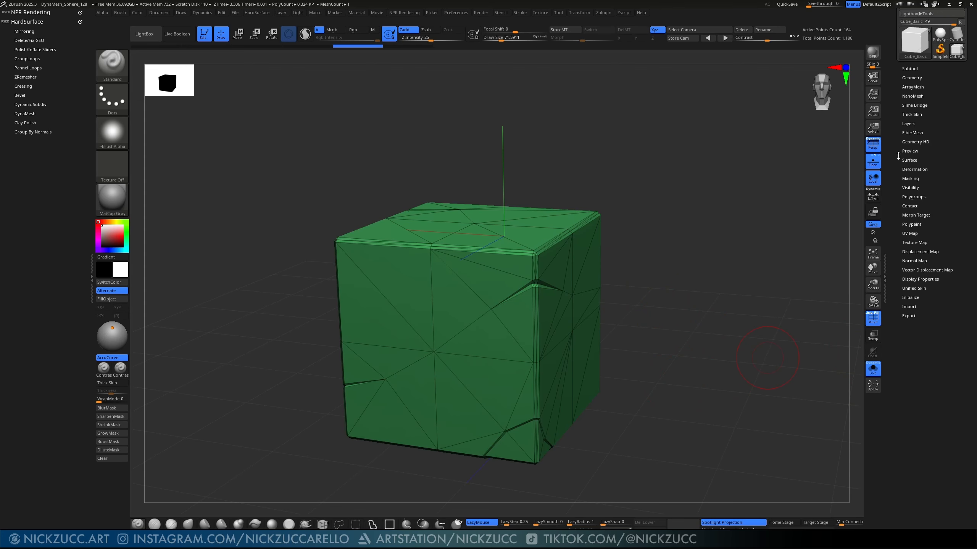
pyautogui.click(910, 70)
pyautogui.click(914, 71)
pyautogui.click(914, 63)
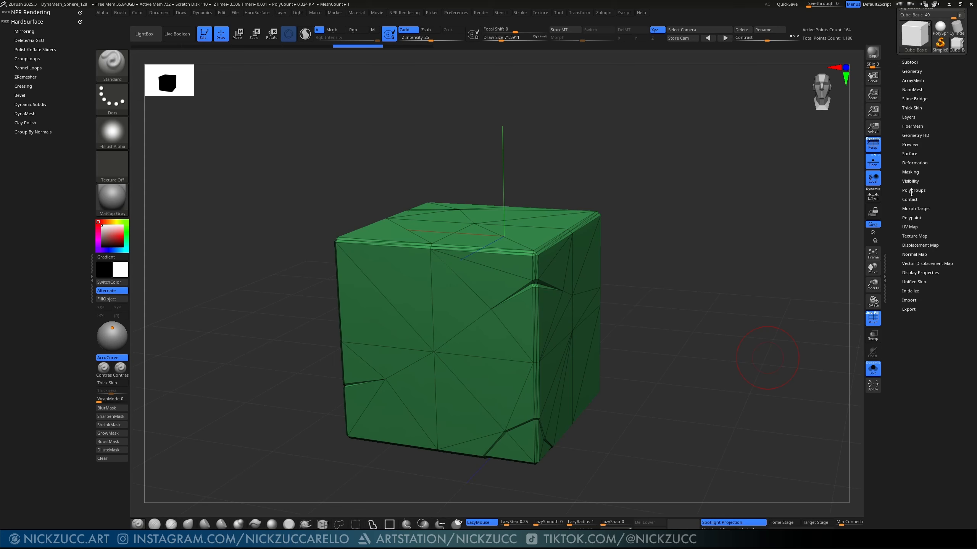
pyautogui.click(922, 72)
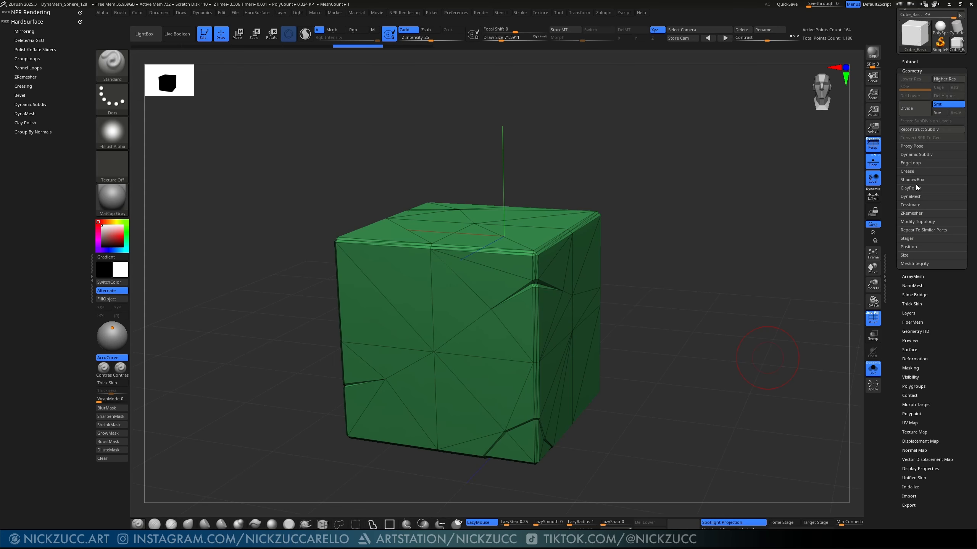
pyautogui.click(919, 197)
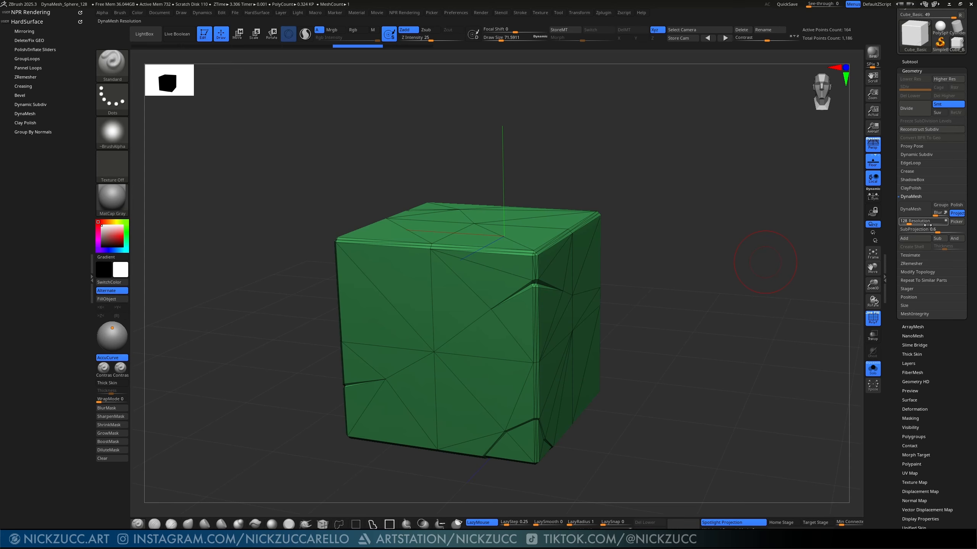
# Step: Apply DynaMesh to Cube_Basic at resolution 128, examine the new grid topology, and undo the remesh
pyautogui.click(915, 209)
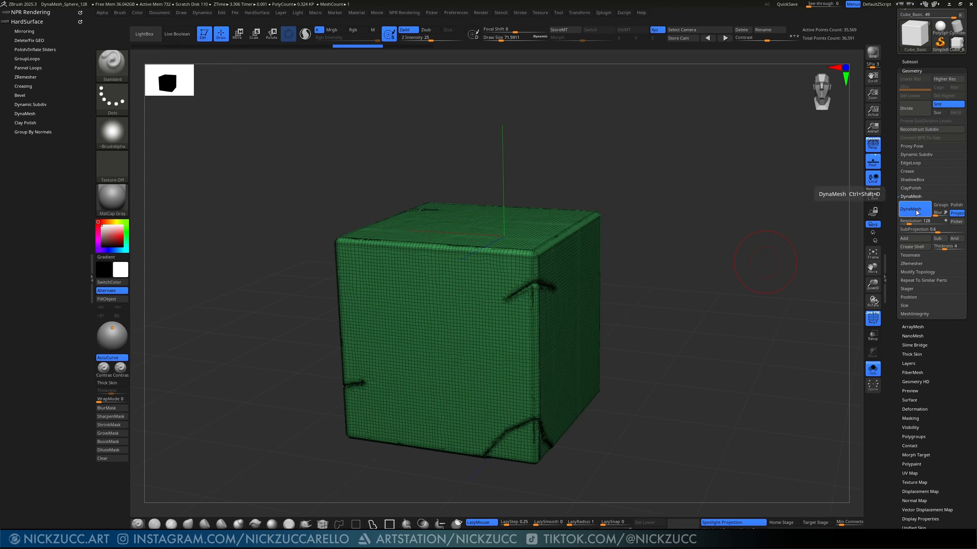
pyautogui.moveTo(666, 315); pyautogui.dragTo(696, 292)
pyautogui.keyDown('ctrl'); pyautogui.moveTo(696, 292); pyautogui.dragTo(720, 233, button='right'); pyautogui.keyUp('ctrl')
pyautogui.hotkey('ctrl', 'z')
pyautogui.hotkey('ctrl', 'z')
pyautogui.hotkey('ctrl', 'z')
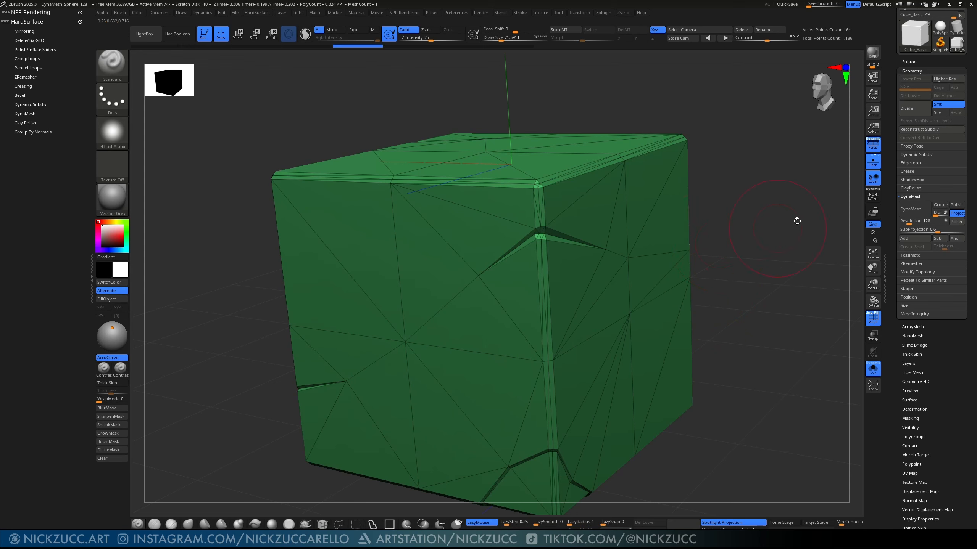
# Step: Reapply DynaMesh at resolution 128, hide the polyframe to examine the crack detail, and undo the remesh
pyautogui.click(914, 209)
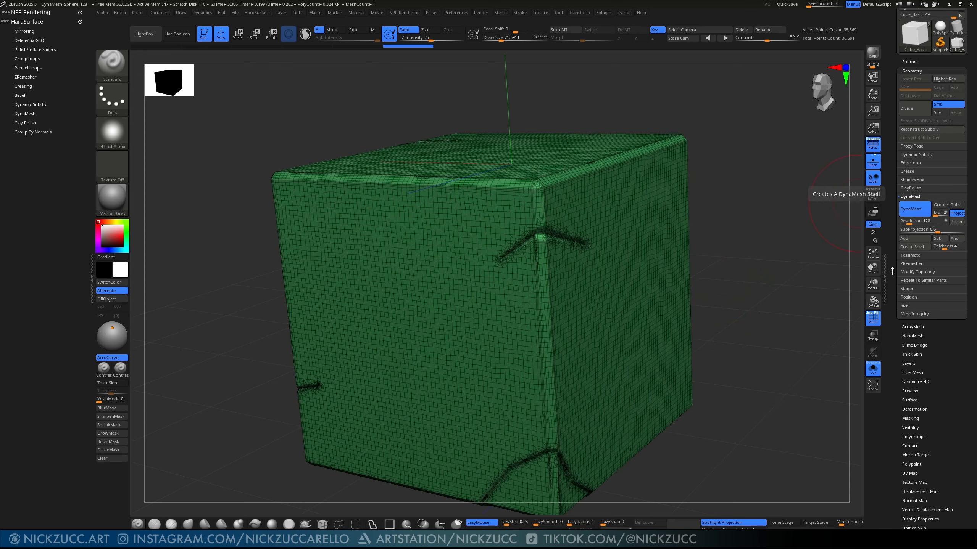
pyautogui.click(875, 321)
pyautogui.moveTo(746, 314)
pyautogui.mouseDown()
pyautogui.moveTo(684, 339)
pyautogui.moveTo(648, 327)
pyautogui.mouseUp()
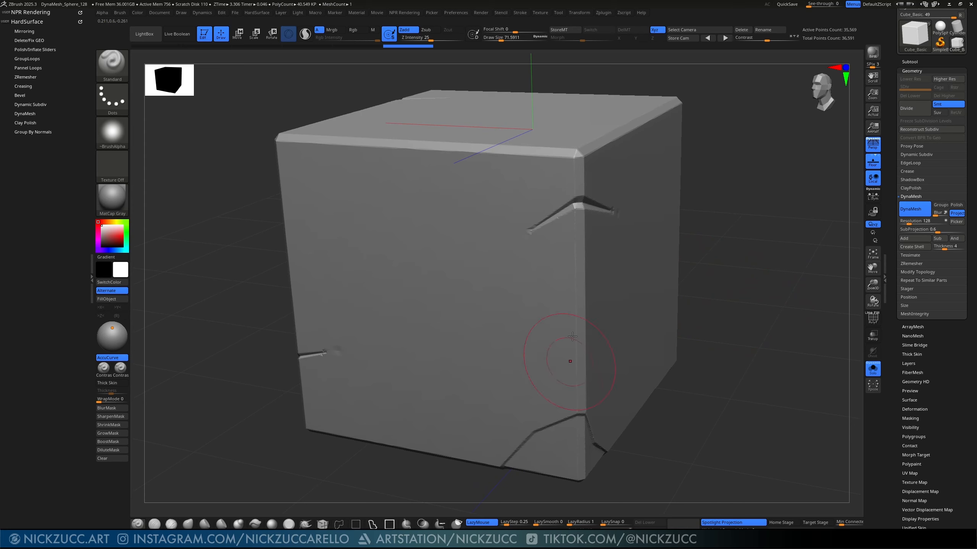
pyautogui.moveTo(709, 216); pyautogui.dragTo(703, 246)
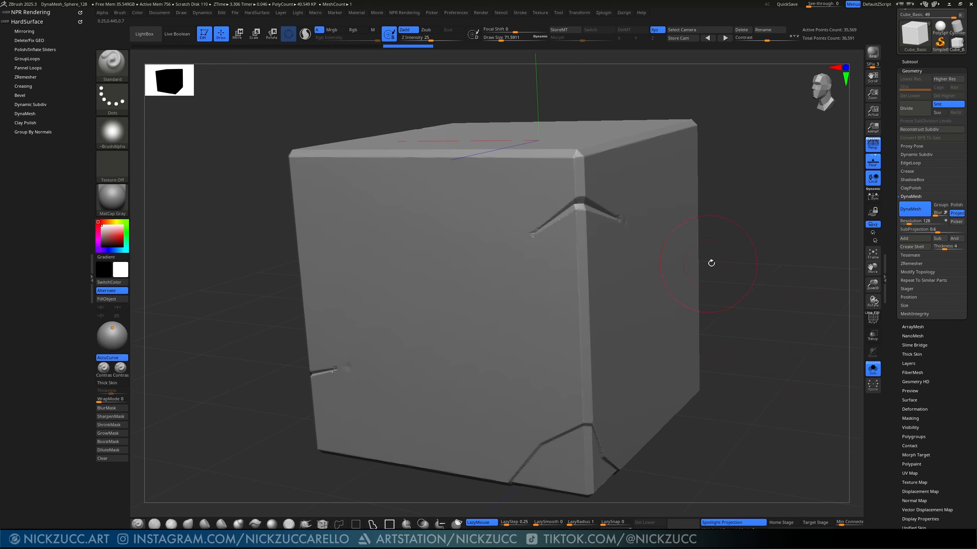
pyautogui.hotkey('ctrl', 'z')
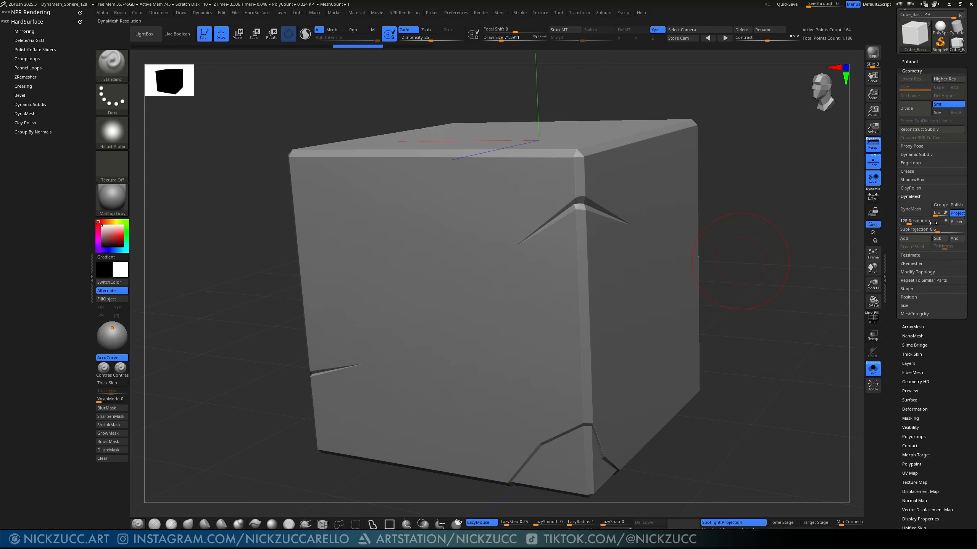
# Step: Test DynaMesh on Cube_Basic at resolution 256, checking the cracks with and without the polyframe, and undo it
pyautogui.click(920, 222)
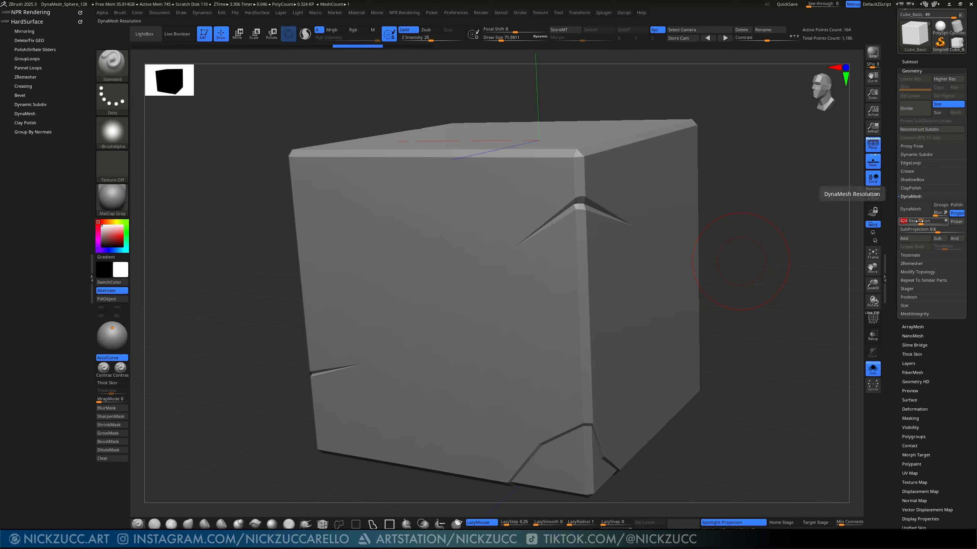
pyautogui.click(917, 222)
pyautogui.click(917, 222)
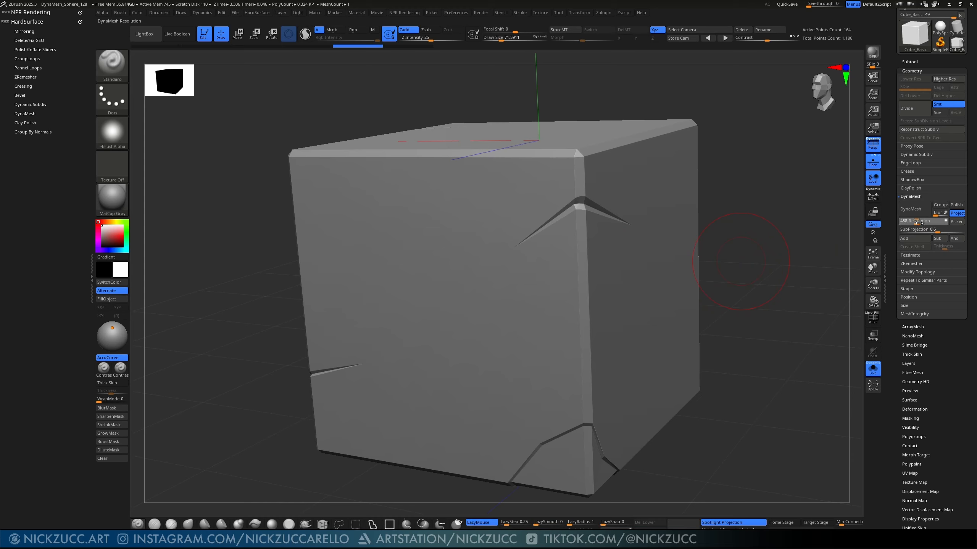
pyautogui.click(918, 222)
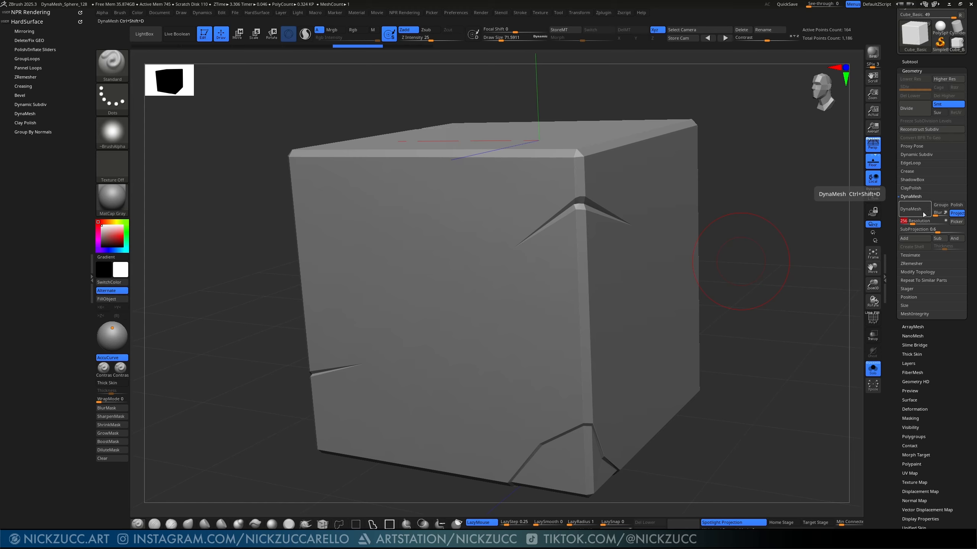
pyautogui.click(924, 215)
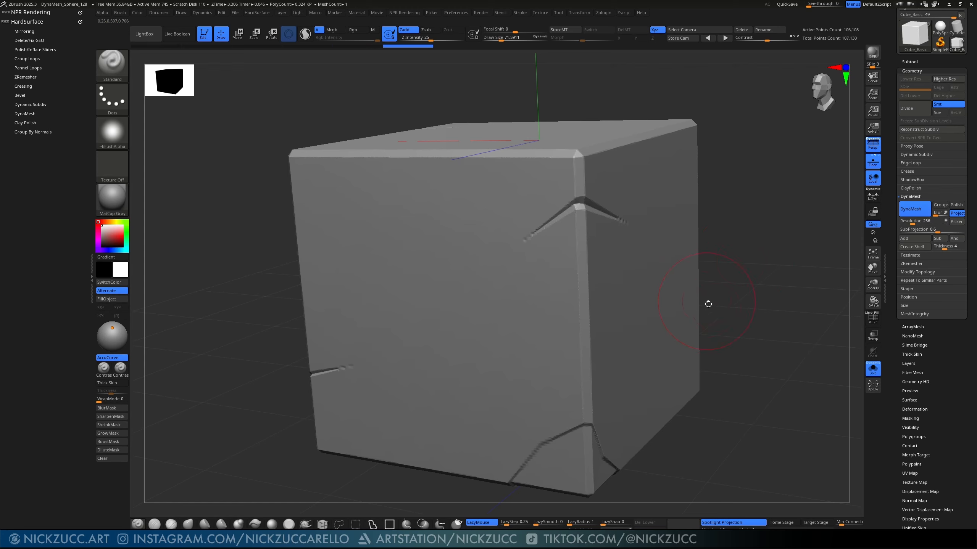
pyautogui.click(873, 317)
pyautogui.moveTo(757, 274); pyautogui.dragTo(766, 302)
pyautogui.hotkey('shift', 'f')
pyautogui.hotkey('ctrl', 'z')
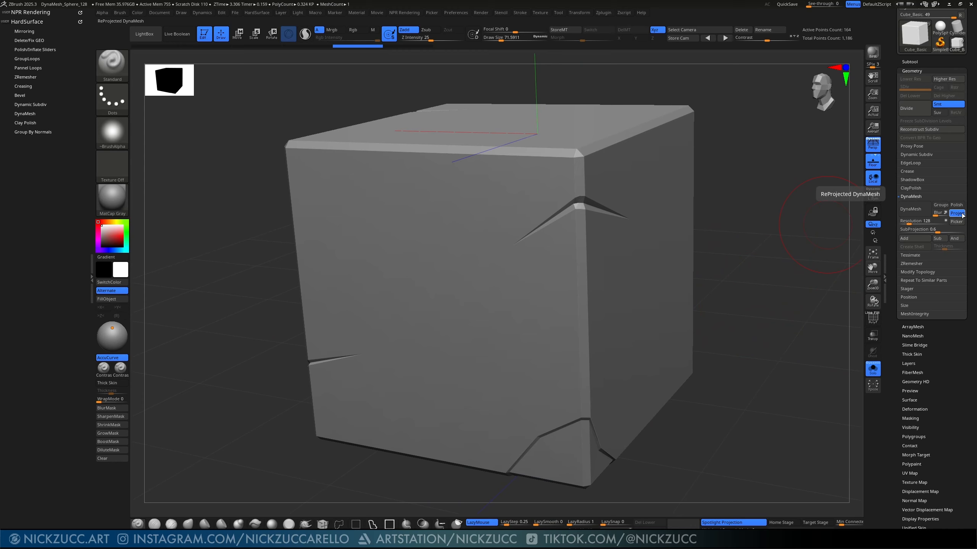
# Step: Turn off the DynaMesh Project option, test DynaMesh on Cube_Basic at resolution 512, and undo the remesh
pyautogui.click(922, 222)
pyautogui.write('928')
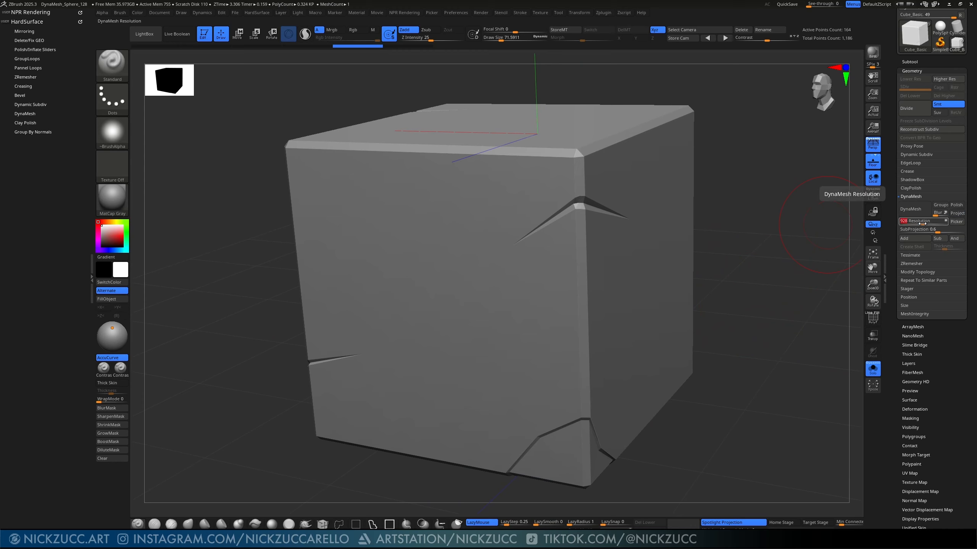
pyautogui.write('2')
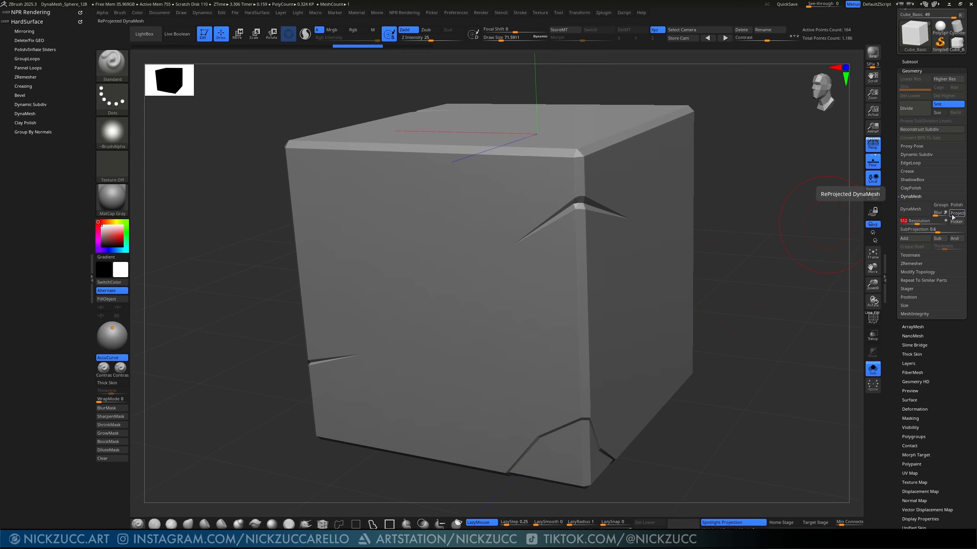
pyautogui.press('Return')
pyautogui.click(914, 209)
pyautogui.hotkey('ctrl', 'z')
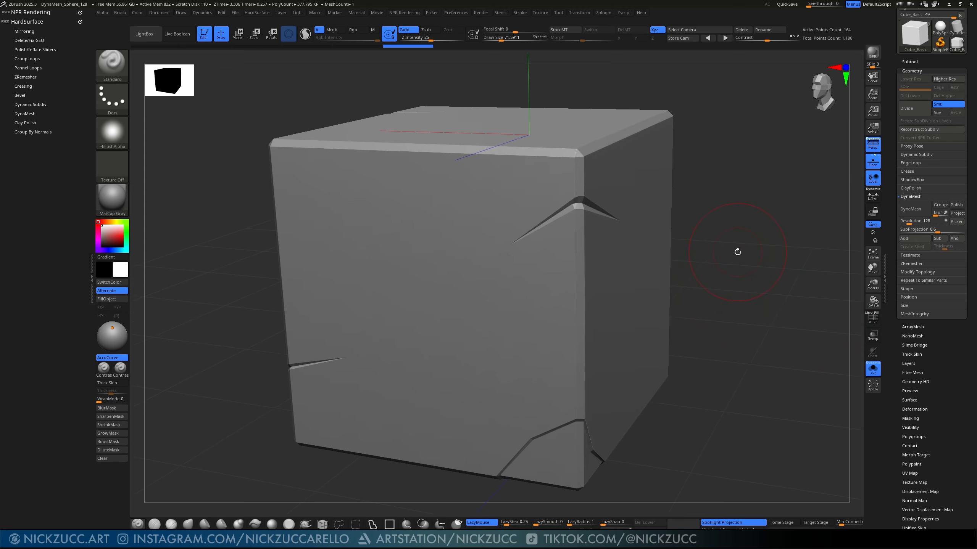
# Step: Set the DynaMesh resolution to 1200 and remesh Cube_Basic with DynaMesh
pyautogui.click(922, 220)
pyautogui.write('672')
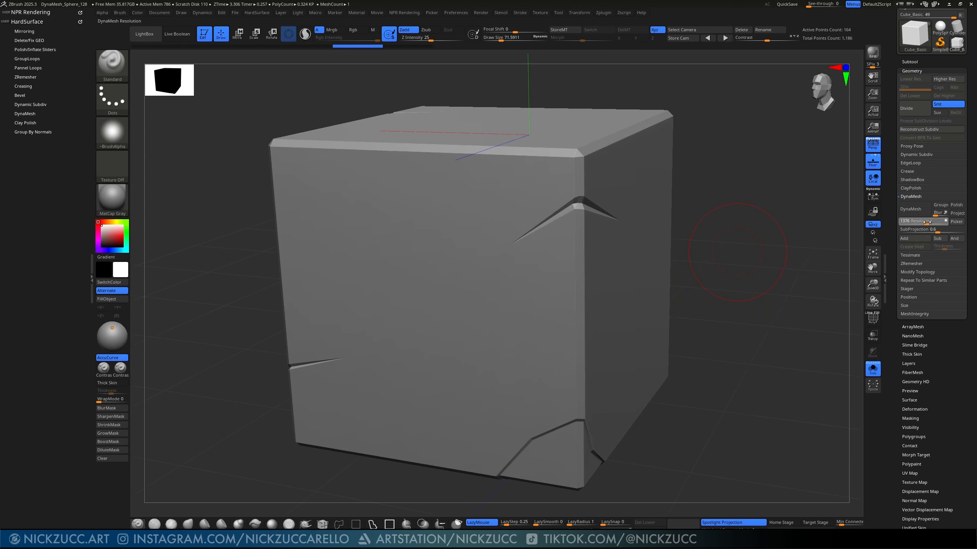
pyautogui.moveTo(927, 223); pyautogui.dragTo(917, 223)
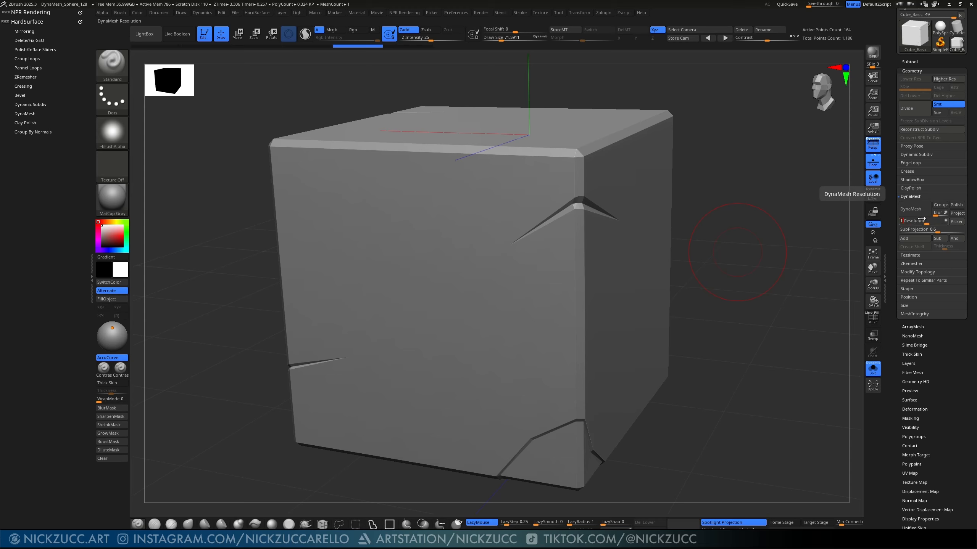
pyautogui.press('Return')
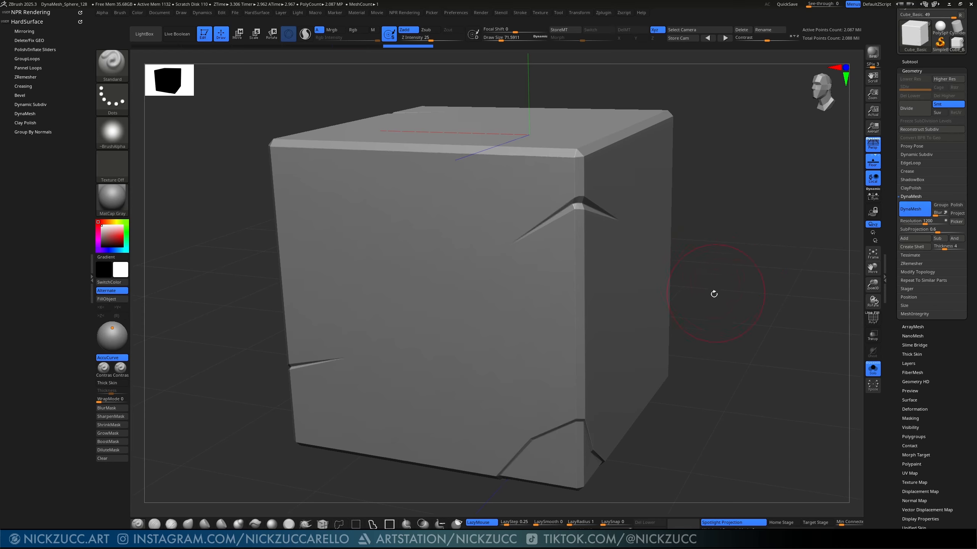
# Step: Examine the remeshed cube's crack detail and dense topology with and without the polyframe
pyautogui.moveTo(714, 294); pyautogui.dragTo(722, 258)
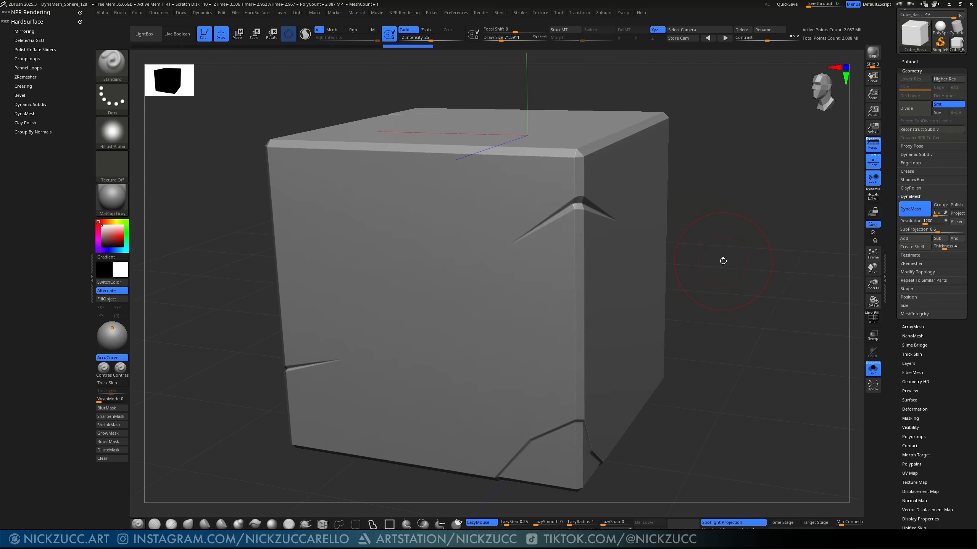
pyautogui.hotkey('shift', 'f')
pyautogui.moveTo(729, 300)
pyautogui.mouseDown()
pyautogui.moveTo(737, 327)
pyautogui.moveTo(743, 321)
pyautogui.mouseUp()
pyautogui.click(873, 318)
pyautogui.moveTo(696, 284); pyautogui.dragTo(721, 276)
pyautogui.moveTo(591, 247); pyautogui.dragTo(705, 237)
pyautogui.moveTo(715, 266); pyautogui.dragTo(718, 256)
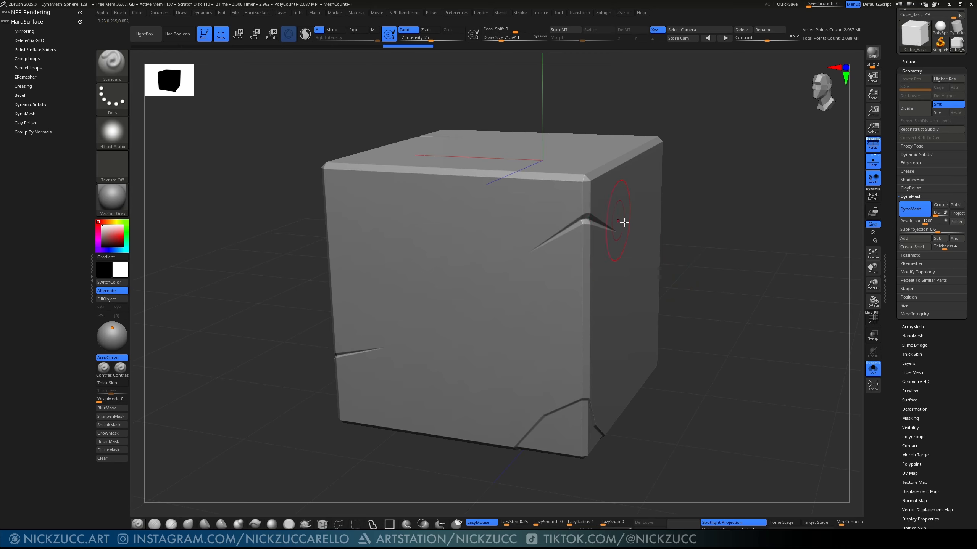
# Step: Examine the cracks and beveled edges of Cube_Basic from several angles and distances
pyautogui.moveTo(684, 255); pyautogui.dragTo(692, 222)
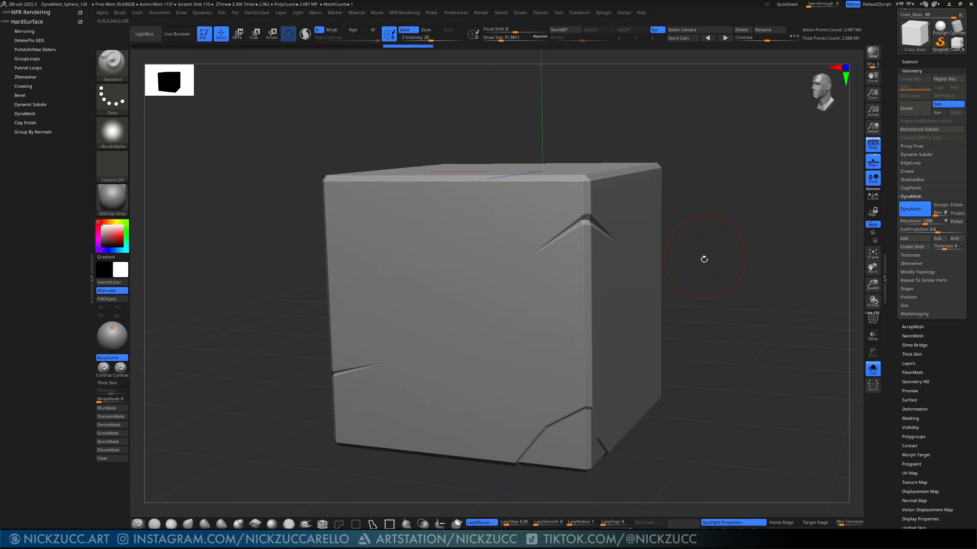
pyautogui.moveTo(703, 259); pyautogui.dragTo(696, 271)
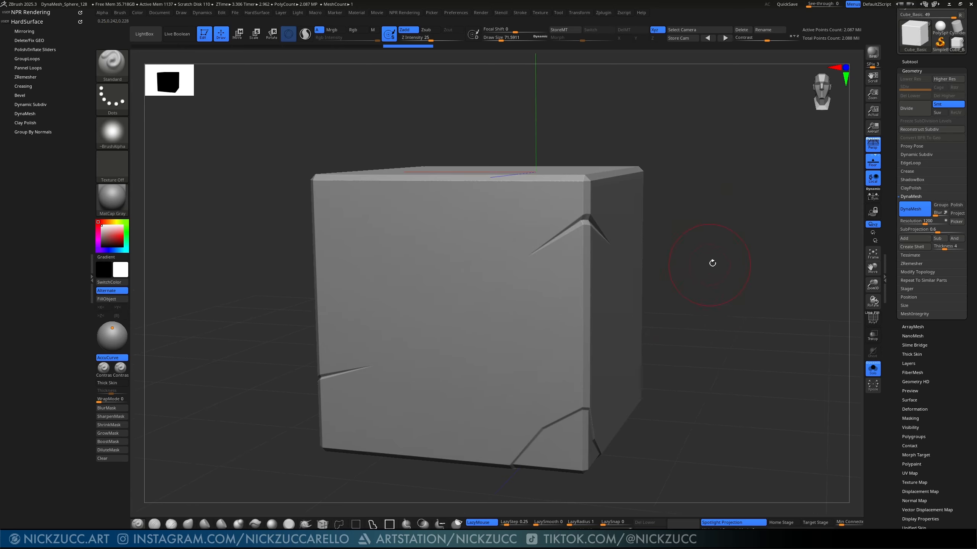
pyautogui.moveTo(698, 233)
pyautogui.mouseDown()
pyautogui.moveTo(698, 245)
pyautogui.moveTo(717, 254)
pyautogui.moveTo(734, 240)
pyautogui.moveTo(835, 258)
pyautogui.moveTo(698, 258)
pyautogui.moveTo(596, 188)
pyautogui.mouseUp()
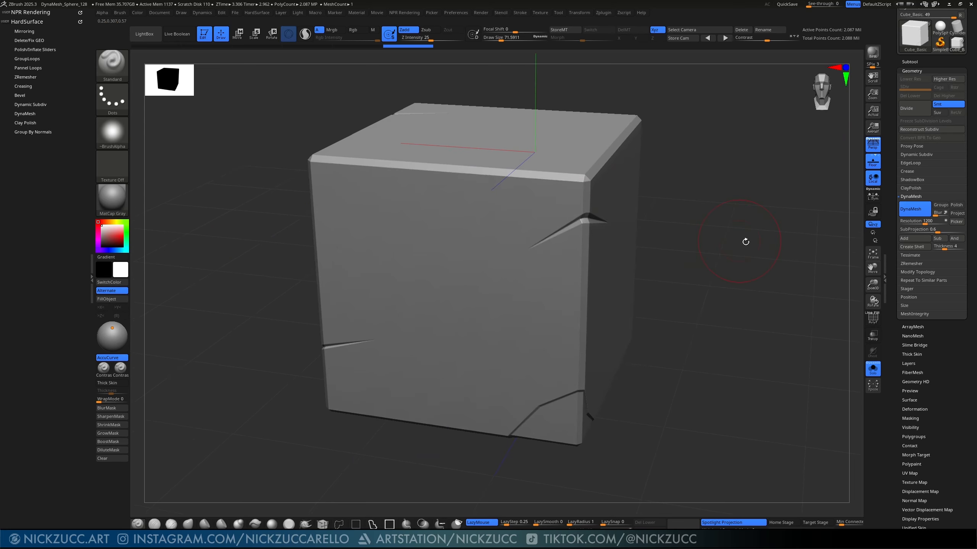
pyautogui.moveTo(745, 241); pyautogui.dragTo(594, 210)
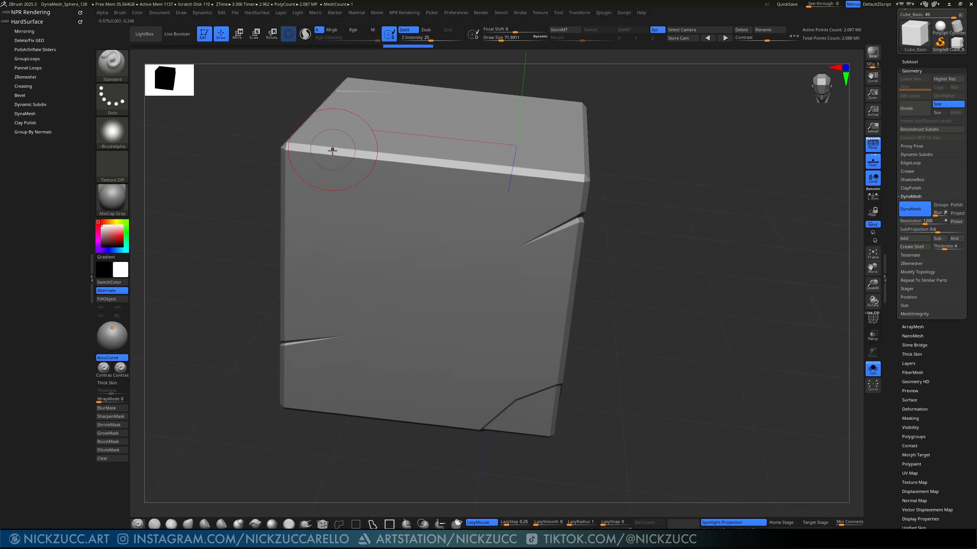
pyautogui.moveTo(714, 223); pyautogui.dragTo(762, 273)
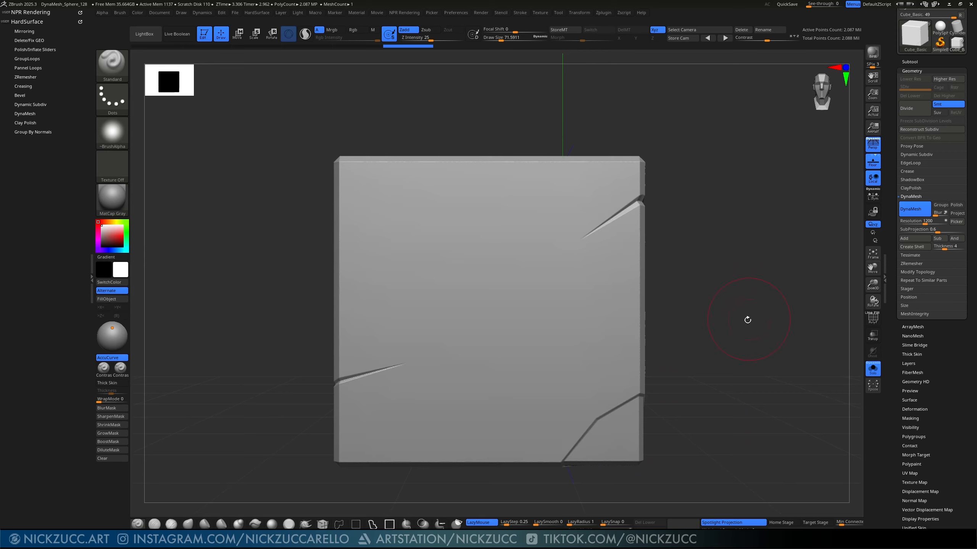
pyautogui.keyDown('alt'); pyautogui.moveTo(745, 320); pyautogui.dragTo(758, 363); pyautogui.keyUp('alt')
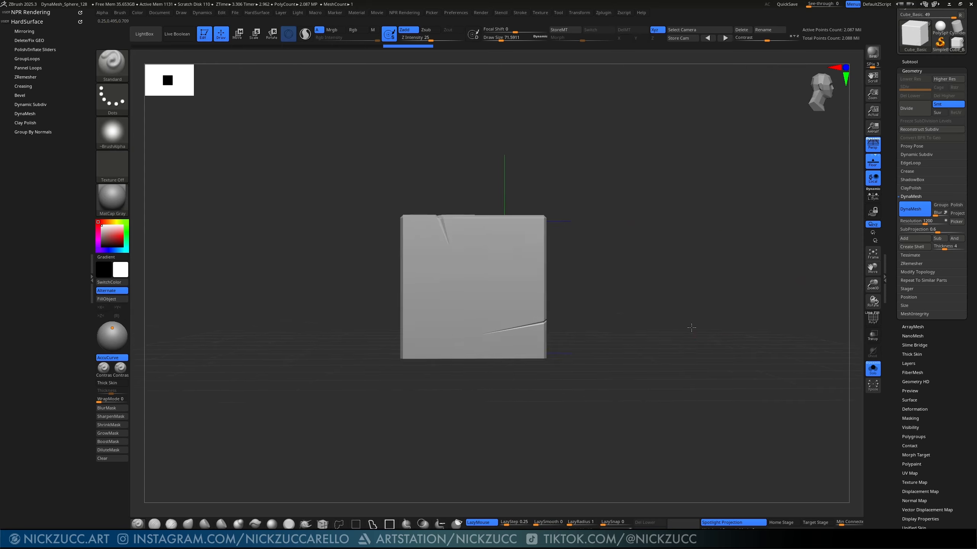
pyautogui.moveTo(691, 328); pyautogui.dragTo(720, 240)
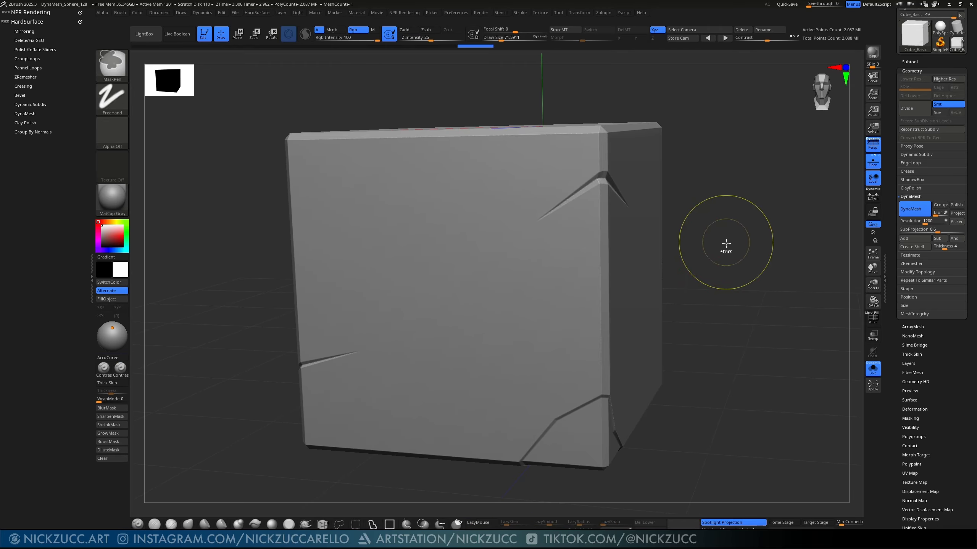
pyautogui.moveTo(726, 246)
pyautogui.keyDown('ctrl'); pyautogui.mouseDown(button='right')
pyautogui.moveTo(763, 275)
pyautogui.moveTo(729, 238)
pyautogui.moveTo(717, 240)
pyautogui.moveTo(723, 265)
pyautogui.moveTo(711, 234)
pyautogui.moveTo(719, 271)
pyautogui.moveTo(714, 251)
pyautogui.mouseUp(button='right'); pyautogui.keyUp('ctrl')
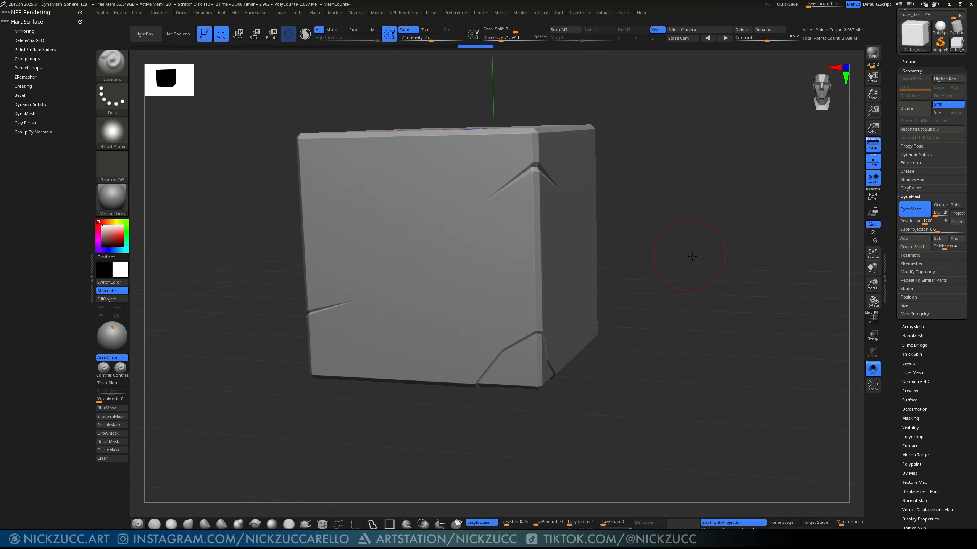
pyautogui.moveTo(694, 255)
pyautogui.mouseDown()
pyautogui.moveTo(684, 253)
pyautogui.moveTo(705, 251)
pyautogui.moveTo(698, 264)
pyautogui.moveTo(795, 263)
pyautogui.moveTo(713, 255)
pyautogui.mouseUp()
pyautogui.moveTo(713, 255)
pyautogui.keyDown('ctrl'); pyautogui.mouseDown(button='right')
pyautogui.moveTo(724, 285)
pyautogui.moveTo(708, 236)
pyautogui.moveTo(711, 246)
pyautogui.mouseUp(button='right'); pyautogui.keyUp('ctrl')
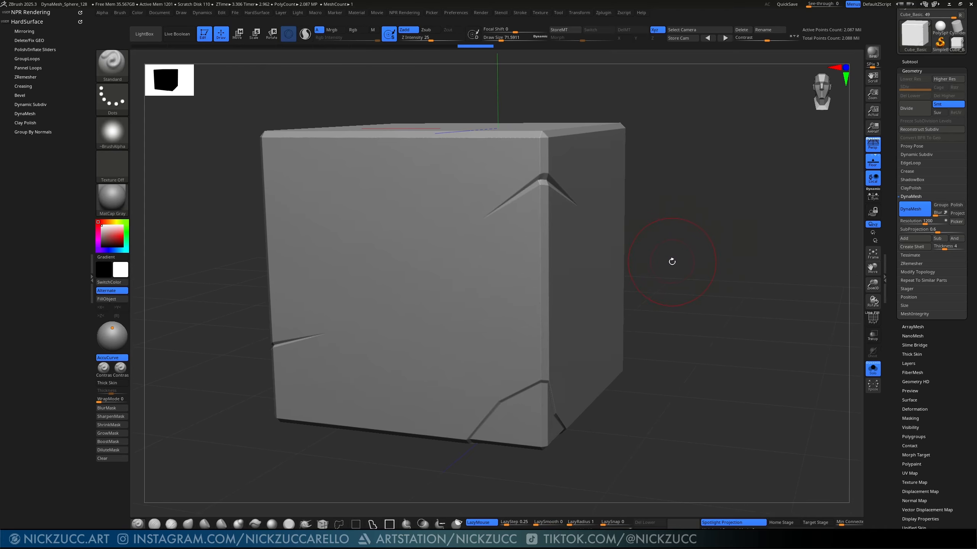
# Step: Review the Pro Pen button assignments for ZBrush in Wacom Tablet Properties and close the window
pyautogui.press('super')
pyautogui.write('wac')
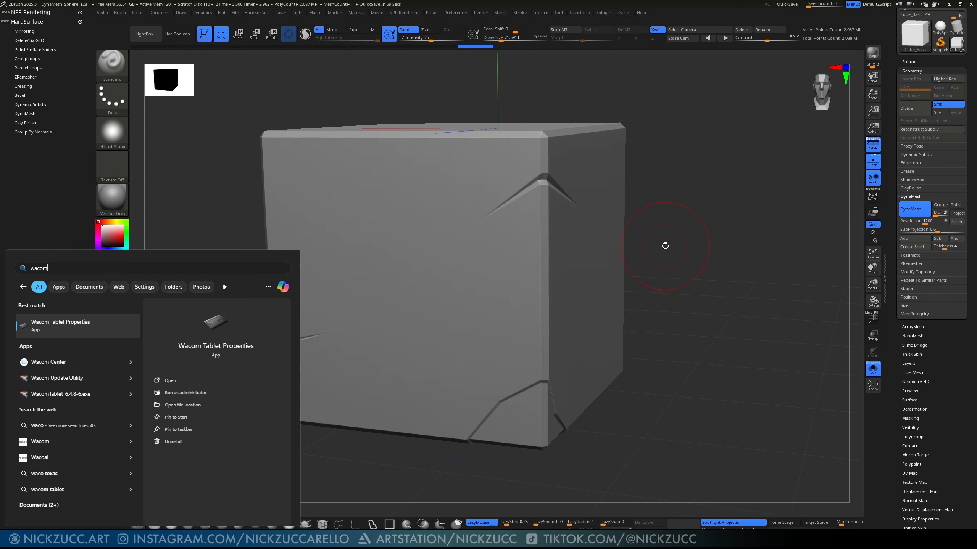
pyautogui.write('om')
pyautogui.press('Return')
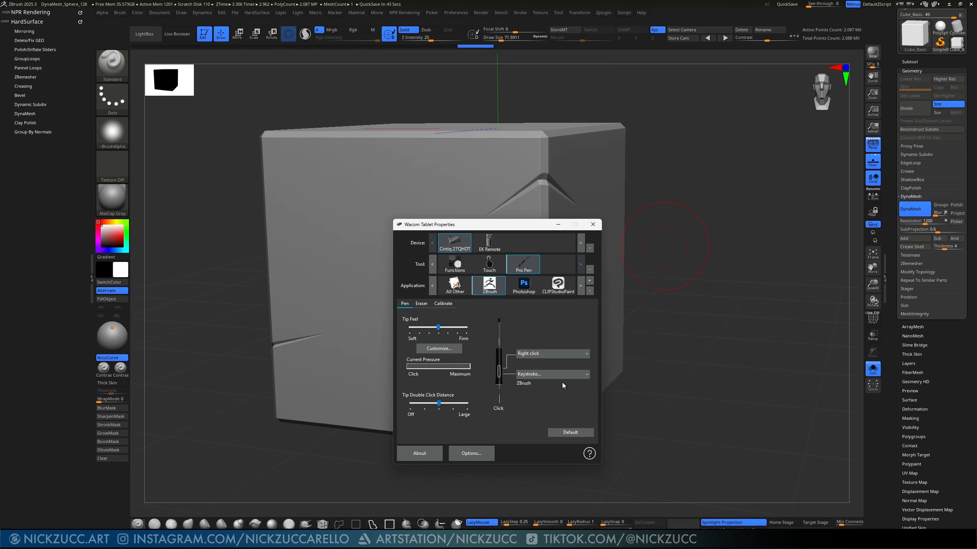
pyautogui.click(593, 225)
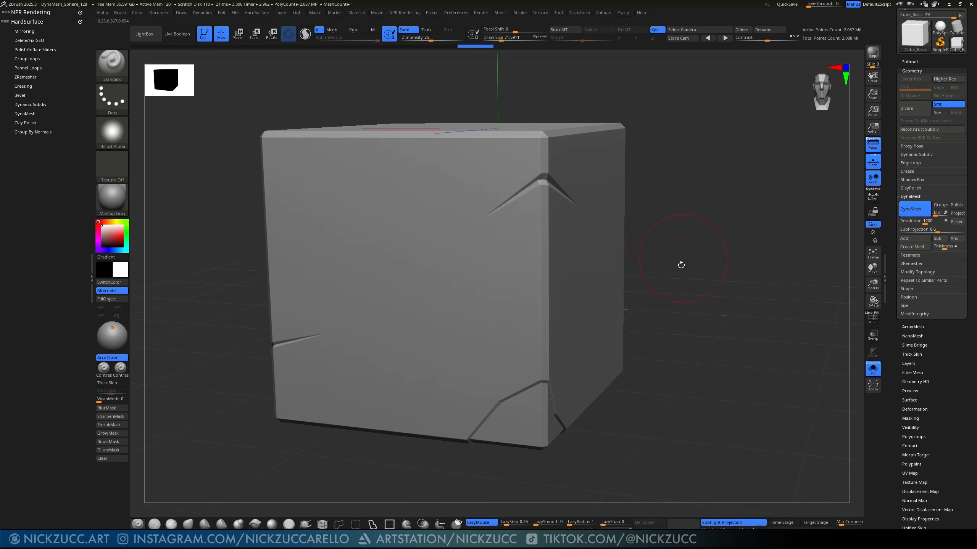
# Step: Practice pen navigation by rotating, panning and zooming around the cube's cracked corner
pyautogui.moveTo(681, 265)
pyautogui.mouseDown()
pyautogui.moveTo(672, 274)
pyautogui.moveTo(674, 259)
pyautogui.mouseUp()
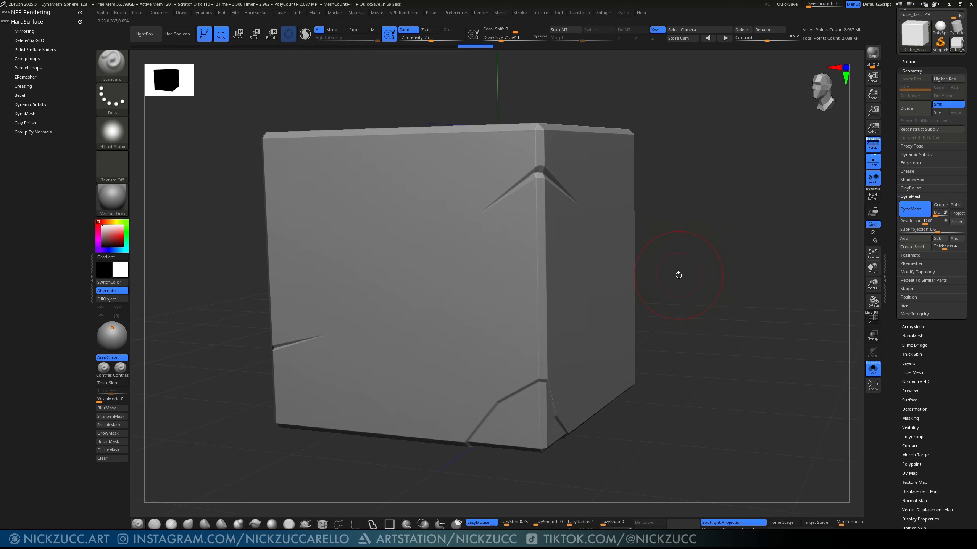
pyautogui.moveTo(693, 272)
pyautogui.keyDown('ctrl'); pyautogui.mouseDown(button='right')
pyautogui.moveTo(694, 296)
pyautogui.moveTo(687, 269)
pyautogui.mouseUp(button='right'); pyautogui.keyUp('ctrl')
pyautogui.moveTo(687, 269)
pyautogui.mouseDown()
pyautogui.moveTo(677, 283)
pyautogui.moveTo(686, 290)
pyautogui.moveTo(672, 287)
pyautogui.moveTo(689, 277)
pyautogui.moveTo(694, 292)
pyautogui.moveTo(693, 277)
pyautogui.moveTo(698, 304)
pyautogui.moveTo(691, 284)
pyautogui.moveTo(684, 293)
pyautogui.moveTo(674, 248)
pyautogui.mouseUp()
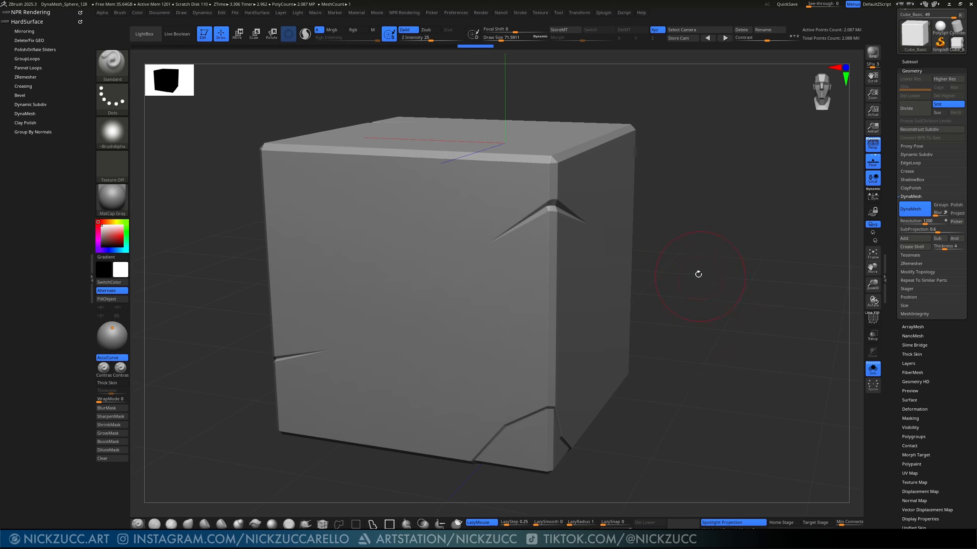
pyautogui.moveTo(706, 274); pyautogui.dragTo(707, 252)
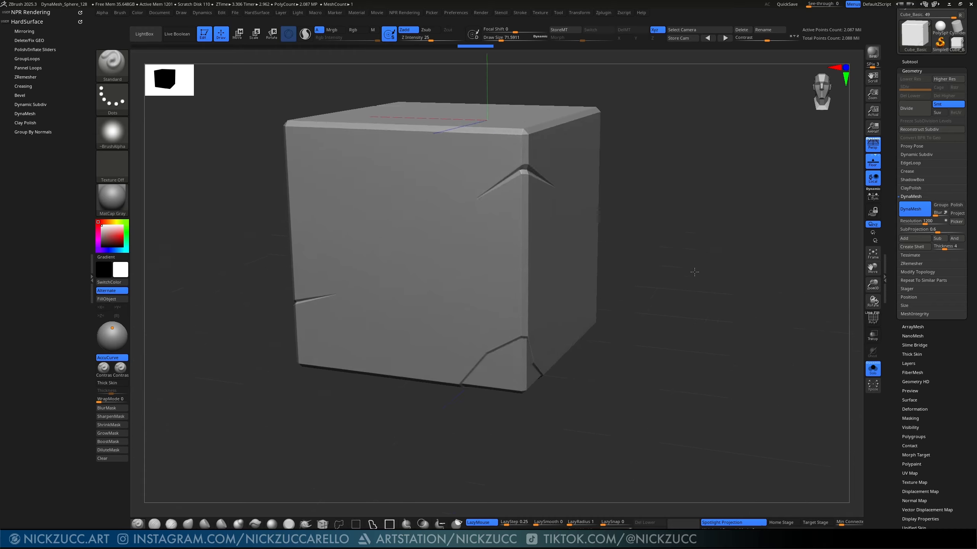
pyautogui.moveTo(694, 272)
pyautogui.mouseDown()
pyautogui.moveTo(695, 408)
pyautogui.moveTo(680, 393)
pyautogui.moveTo(693, 254)
pyautogui.mouseUp()
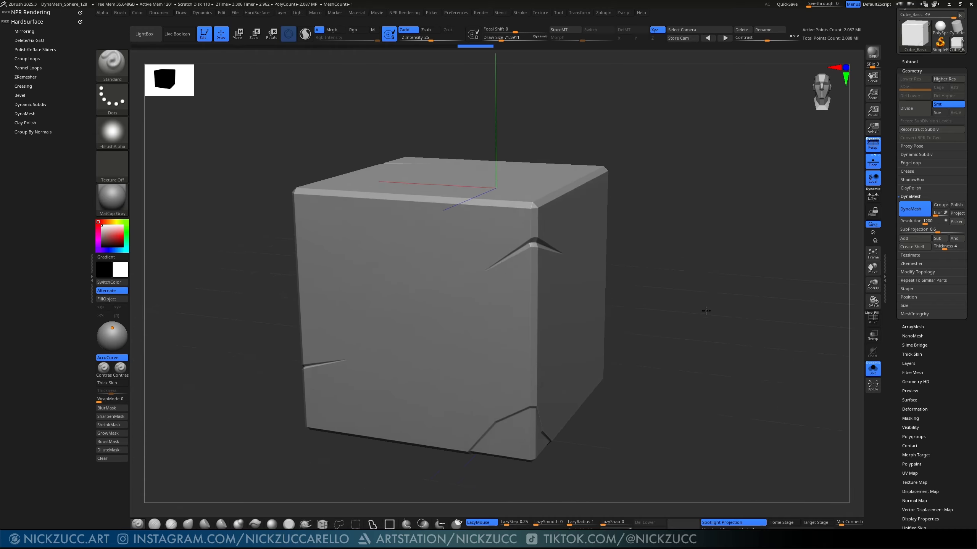
pyautogui.moveTo(706, 311)
pyautogui.mouseDown()
pyautogui.moveTo(697, 366)
pyautogui.moveTo(720, 375)
pyautogui.moveTo(698, 244)
pyautogui.moveTo(707, 300)
pyautogui.moveTo(704, 275)
pyautogui.moveTo(733, 287)
pyautogui.moveTo(719, 271)
pyautogui.moveTo(708, 313)
pyautogui.moveTo(707, 270)
pyautogui.moveTo(708, 319)
pyautogui.moveTo(709, 266)
pyautogui.moveTo(721, 333)
pyautogui.moveTo(704, 232)
pyautogui.moveTo(707, 327)
pyautogui.moveTo(709, 288)
pyautogui.moveTo(691, 329)
pyautogui.moveTo(702, 308)
pyautogui.moveTo(752, 283)
pyautogui.moveTo(751, 303)
pyautogui.moveTo(781, 292)
pyautogui.moveTo(720, 310)
pyautogui.moveTo(723, 320)
pyautogui.moveTo(715, 303)
pyautogui.mouseUp()
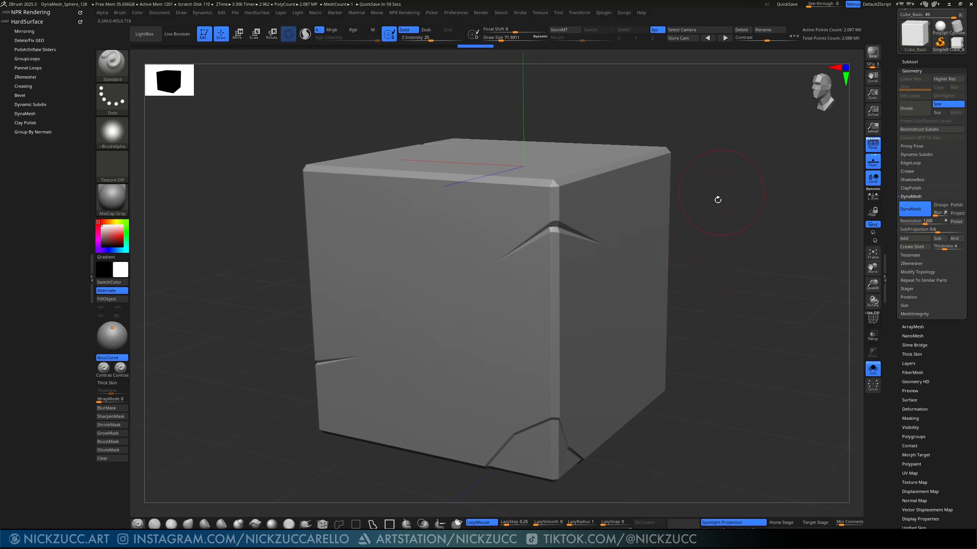
pyautogui.moveTo(717, 199); pyautogui.dragTo(701, 250)
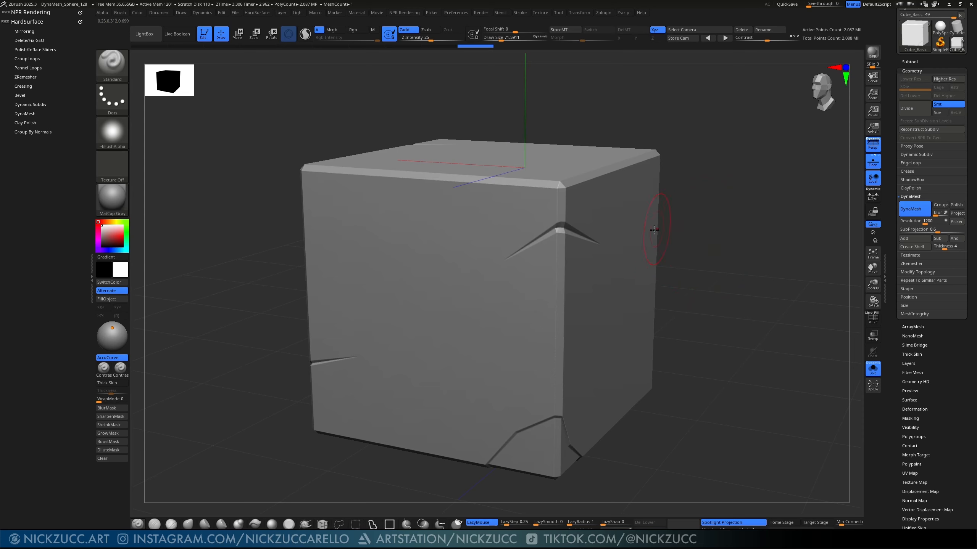
pyautogui.moveTo(696, 289); pyautogui.dragTo(721, 270)
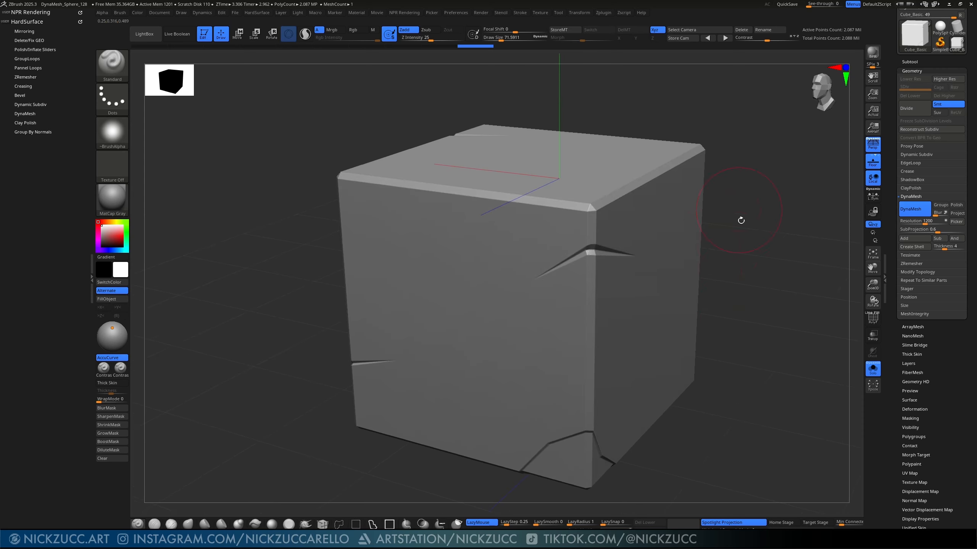
pyautogui.moveTo(748, 220); pyautogui.dragTo(740, 225)
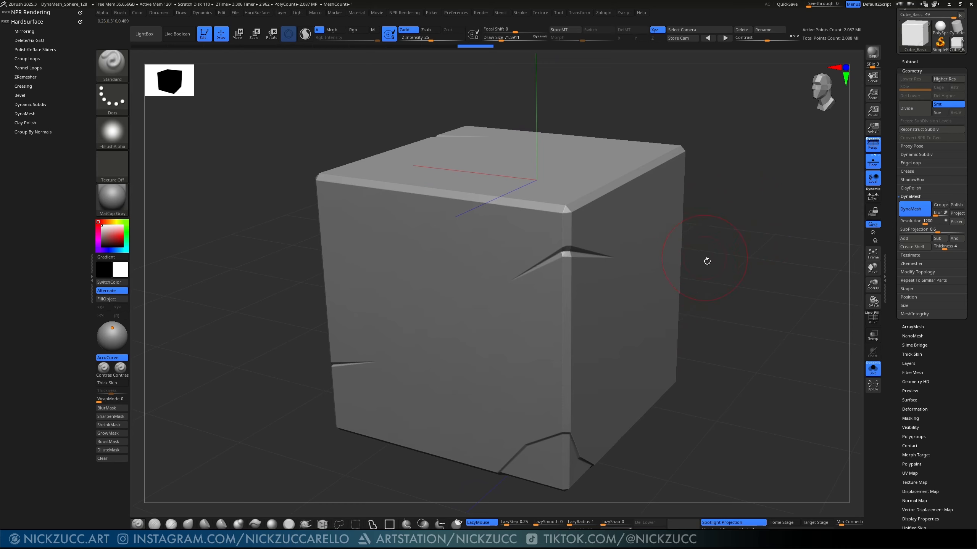
pyautogui.moveTo(706, 261); pyautogui.dragTo(705, 254)
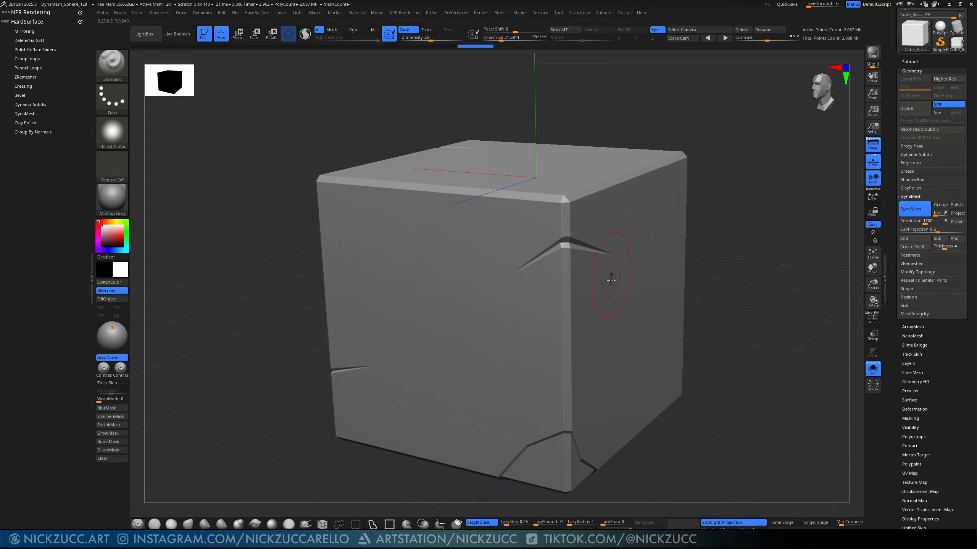
# Step: Sculpt test strokes with the Standard brush on the cube's front face and smooth them
pyautogui.moveTo(502, 317)
pyautogui.mouseDown()
pyautogui.moveTo(488, 350)
pyautogui.moveTo(479, 269)
pyautogui.moveTo(492, 328)
pyautogui.moveTo(477, 281)
pyautogui.moveTo(480, 347)
pyautogui.moveTo(469, 369)
pyautogui.moveTo(484, 380)
pyautogui.mouseUp()
pyautogui.moveTo(555, 349)
pyautogui.mouseDown()
pyautogui.moveTo(500, 320)
pyautogui.moveTo(499, 368)
pyautogui.moveTo(519, 304)
pyautogui.moveTo(496, 270)
pyautogui.moveTo(519, 358)
pyautogui.moveTo(492, 350)
pyautogui.mouseUp()
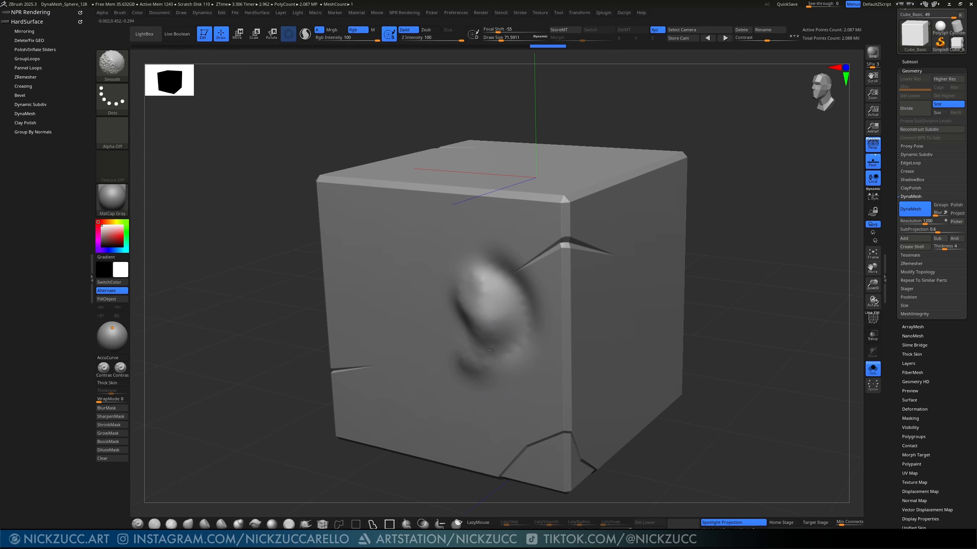
pyautogui.keyDown('shift'); pyautogui.moveTo(482, 292); pyautogui.dragTo(473, 308); pyautogui.keyUp('shift')
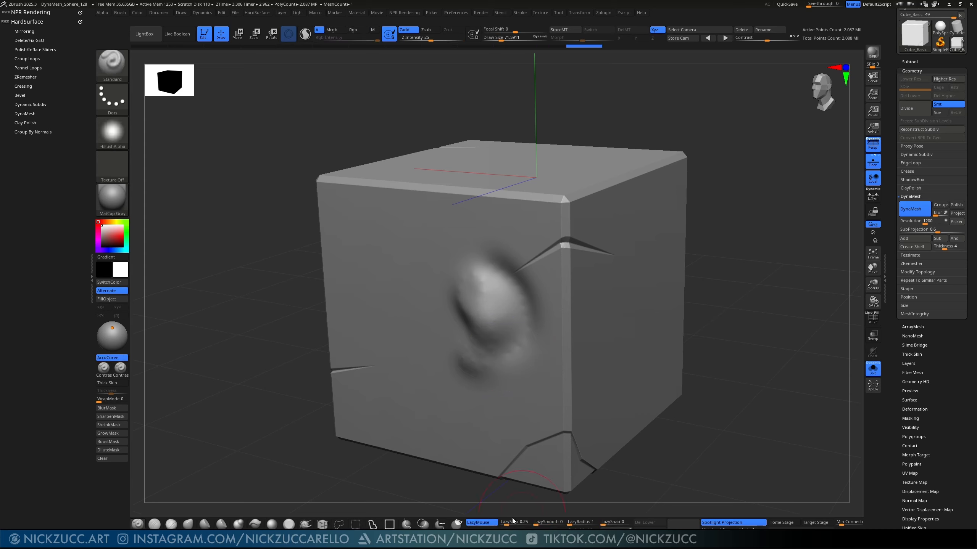
# Step: Lower the Standard brush's LazyStep, turn off LazyMouse, and reduce the draw size to about 35
pyautogui.click(481, 522)
pyautogui.moveTo(511, 523); pyautogui.dragTo(503, 524)
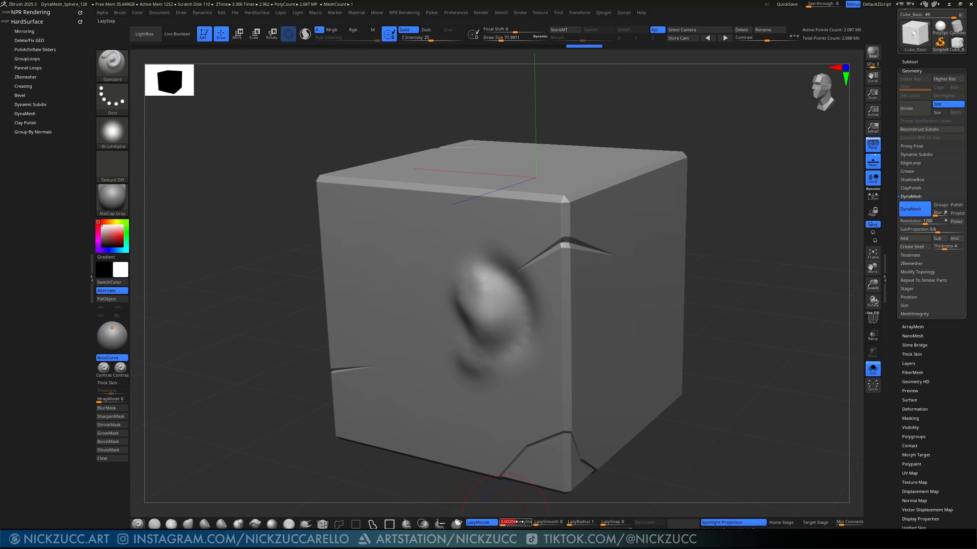
pyautogui.click(480, 522)
pyautogui.press('s')
# Step: Sculpt a small ear-like shape over the bump on the cube's front face and smooth around it
pyautogui.moveTo(496, 337)
pyautogui.mouseDown()
pyautogui.moveTo(466, 308)
pyautogui.moveTo(497, 311)
pyautogui.moveTo(488, 274)
pyautogui.moveTo(471, 319)
pyautogui.moveTo(488, 340)
pyautogui.moveTo(469, 329)
pyautogui.moveTo(484, 328)
pyautogui.moveTo(489, 293)
pyautogui.moveTo(479, 313)
pyautogui.moveTo(491, 335)
pyautogui.moveTo(477, 293)
pyautogui.moveTo(483, 311)
pyautogui.mouseUp()
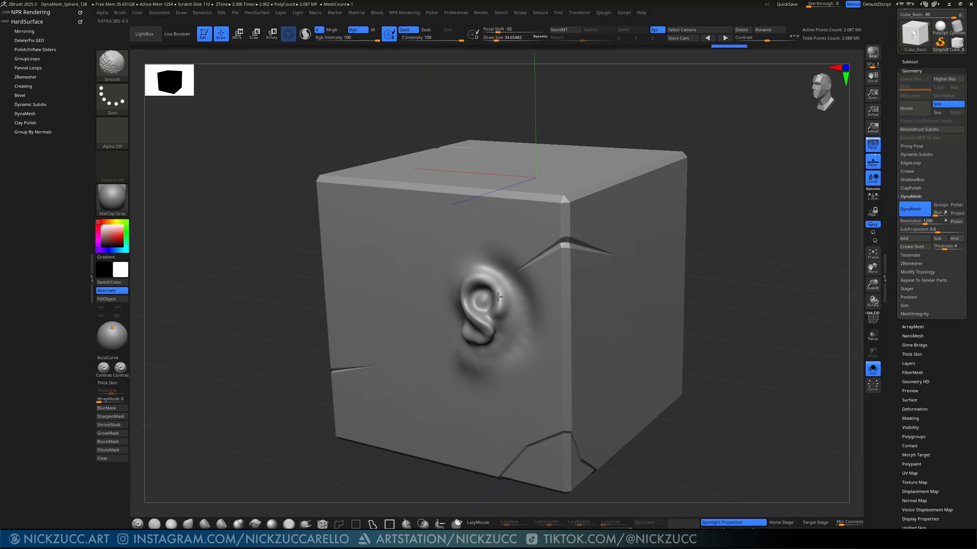
pyautogui.keyDown('shift'); pyautogui.moveTo(506, 277); pyautogui.dragTo(530, 321); pyautogui.keyUp('shift')
pyautogui.keyDown('shift'); pyautogui.moveTo(482, 358); pyautogui.dragTo(509, 313); pyautogui.keyUp('shift')
pyautogui.moveTo(707, 271)
pyautogui.mouseDown()
pyautogui.moveTo(737, 269)
pyautogui.moveTo(668, 301)
pyautogui.moveTo(574, 312)
pyautogui.mouseUp()
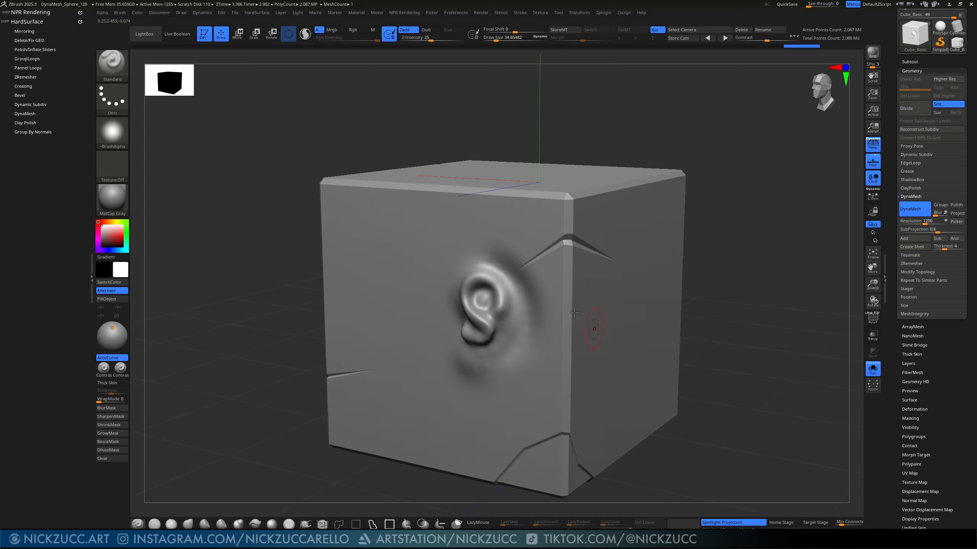
pyautogui.keyDown('shift'); pyautogui.moveTo(715, 286); pyautogui.dragTo(702, 301); pyautogui.keyUp('shift')
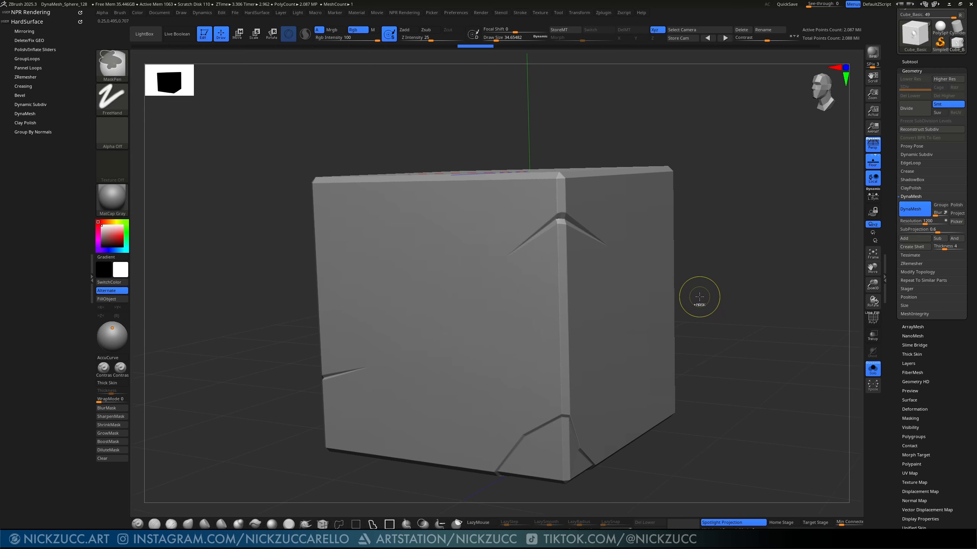
# Step: Try sculpting and smoothing another small ear-like shape on a different side face of the cube
pyautogui.moveTo(706, 279); pyautogui.dragTo(760, 289)
pyautogui.moveTo(628, 309); pyautogui.dragTo(613, 324)
pyautogui.keyDown('alt'); pyautogui.moveTo(717, 320); pyautogui.dragTo(708, 330); pyautogui.keyUp('alt')
pyautogui.moveTo(601, 334)
pyautogui.mouseDown()
pyautogui.moveTo(617, 320)
pyautogui.moveTo(616, 292)
pyautogui.moveTo(624, 289)
pyautogui.moveTo(606, 335)
pyautogui.moveTo(632, 296)
pyautogui.moveTo(614, 271)
pyautogui.moveTo(605, 304)
pyautogui.mouseUp()
pyautogui.press('shift')
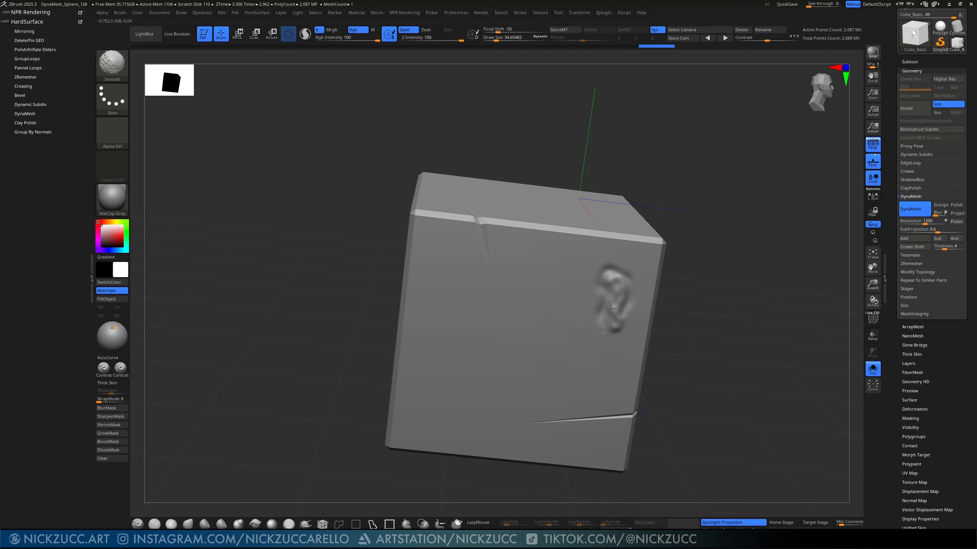
# Step: Close the browser window with the Gumroad interface page to return to ZBrush
pyautogui.moveTo(703, 275); pyautogui.dragTo(715, 271)
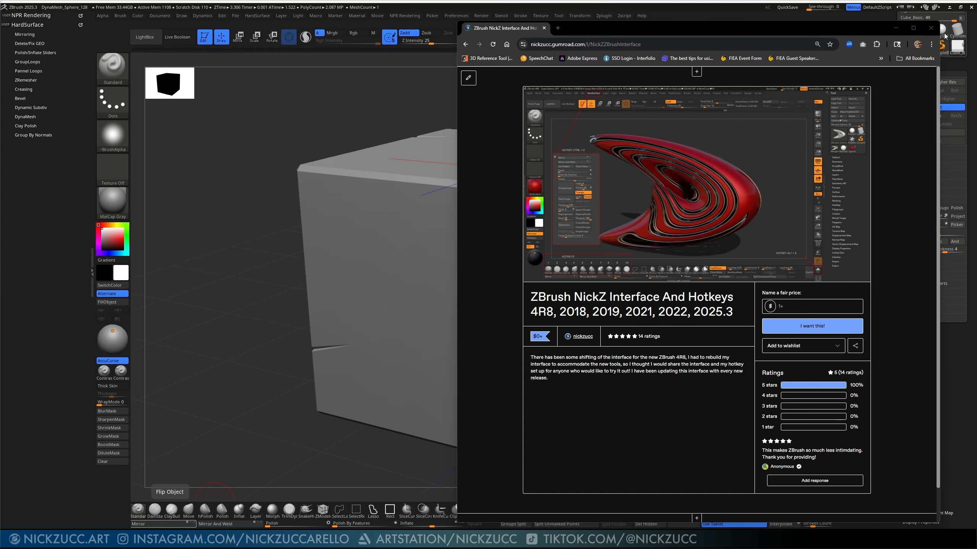
pyautogui.click(931, 27)
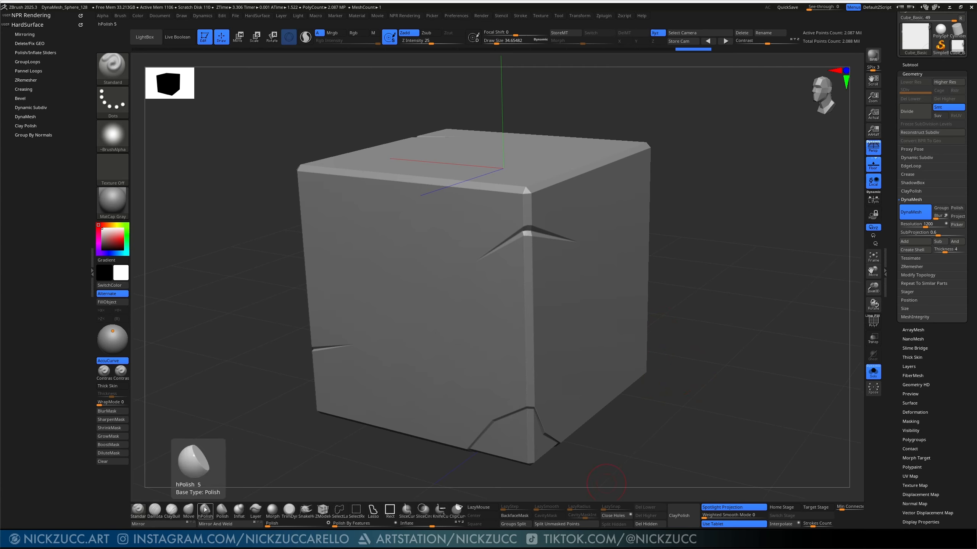
# Step: Activate the TrimDynamic brush, also picking it from the brush library filtered to names starting with T
pyautogui.click(290, 510)
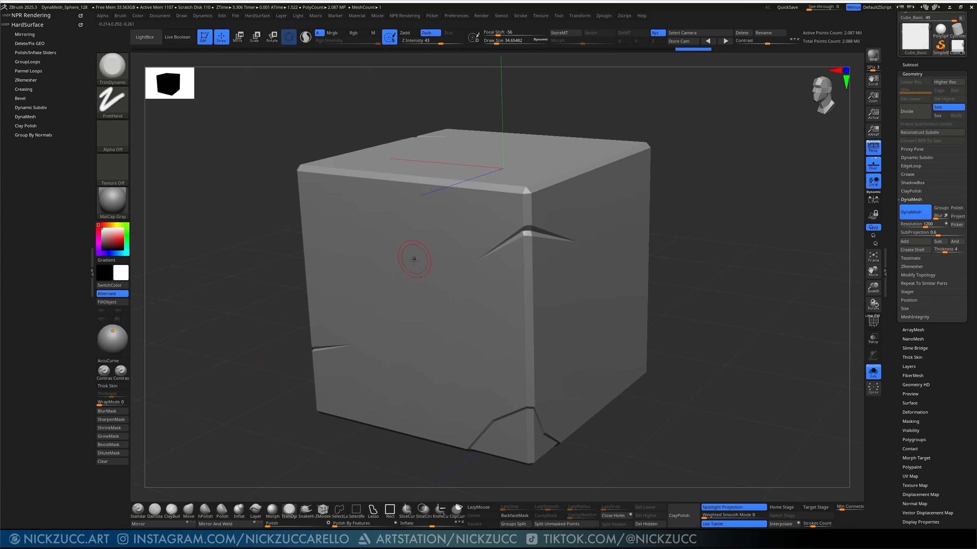
pyautogui.moveTo(686, 233); pyautogui.dragTo(688, 235)
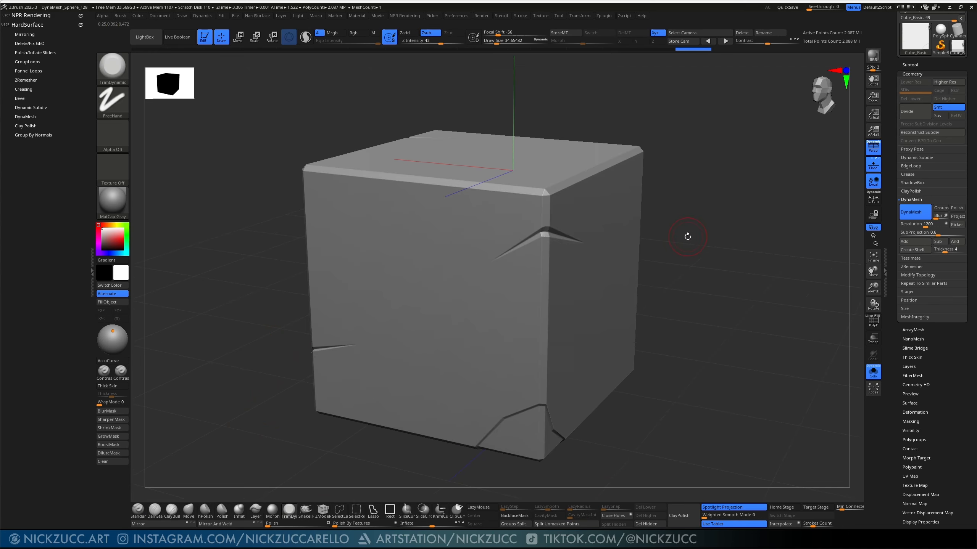
pyautogui.press('b')
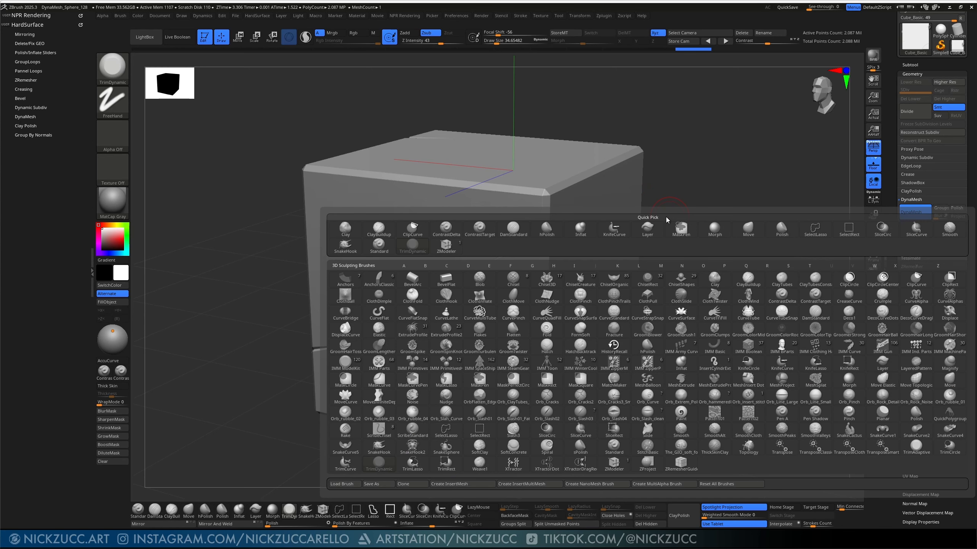
pyautogui.press('t')
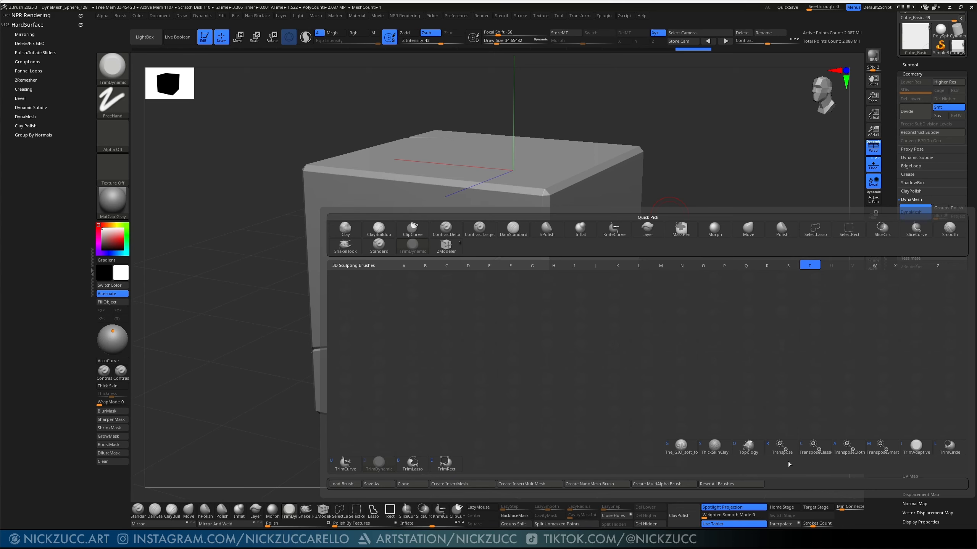
pyautogui.click(384, 463)
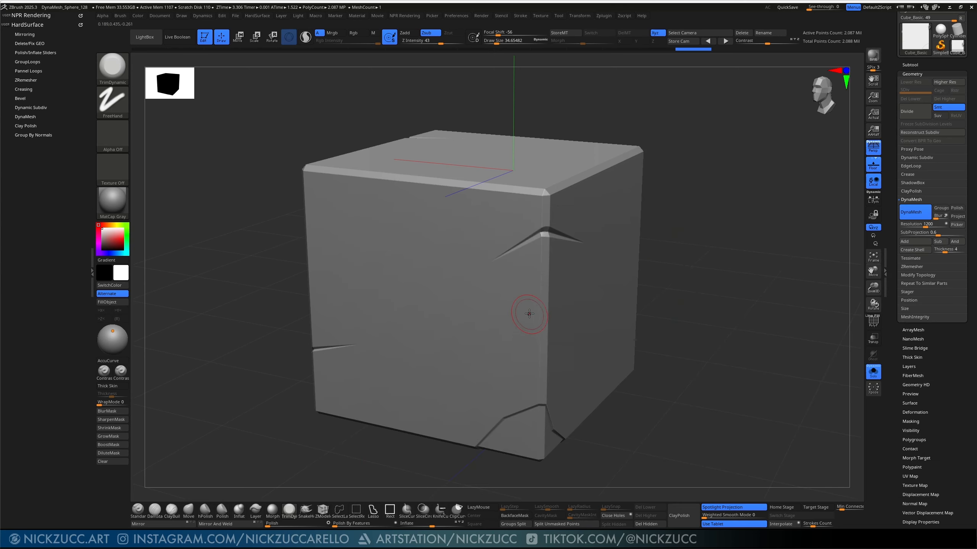
pyautogui.press('b')
pyautogui.press('t')
pyautogui.press('d')
# Step: Trim irregular chips along one bevelled top edge and corner of the cube with the TrimDynamic brush
pyautogui.moveTo(687, 279)
pyautogui.mouseDown()
pyautogui.moveTo(674, 269)
pyautogui.moveTo(748, 304)
pyautogui.mouseUp()
pyautogui.moveTo(706, 258); pyautogui.dragTo(698, 278)
pyautogui.moveTo(599, 237); pyautogui.dragTo(584, 243)
pyautogui.moveTo(592, 248); pyautogui.dragTo(552, 240)
pyautogui.moveTo(537, 235); pyautogui.dragTo(436, 218)
pyautogui.keyDown('alt'); pyautogui.moveTo(740, 249); pyautogui.dragTo(761, 256); pyautogui.keyUp('alt')
pyautogui.moveTo(737, 251); pyautogui.dragTo(766, 273)
pyautogui.moveTo(384, 209)
pyautogui.mouseDown()
pyautogui.moveTo(365, 209)
pyautogui.moveTo(467, 229)
pyautogui.mouseUp()
pyautogui.moveTo(678, 296)
pyautogui.mouseDown()
pyautogui.moveTo(670, 280)
pyautogui.moveTo(652, 281)
pyautogui.moveTo(764, 300)
pyautogui.moveTo(673, 316)
pyautogui.mouseUp()
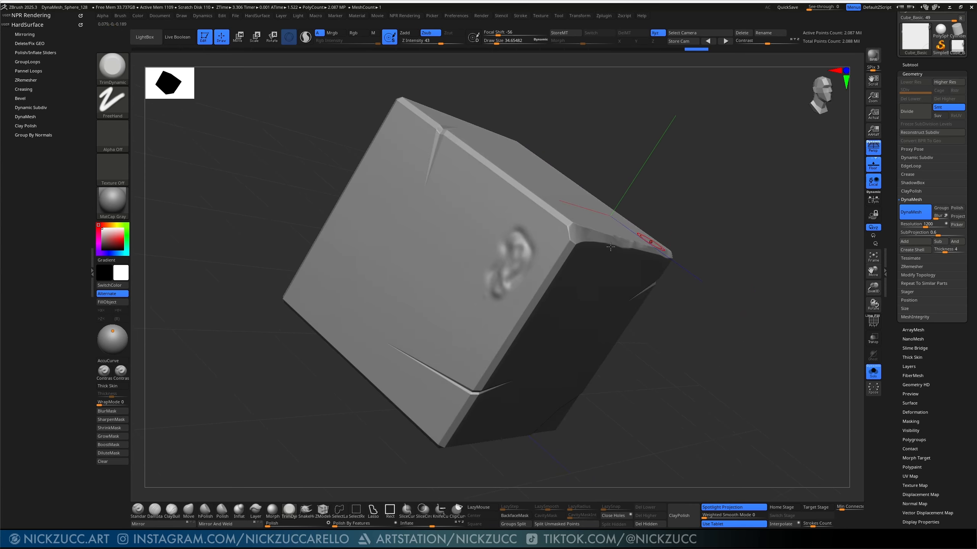
# Step: Flatten the ear-like shape on the cube's side face with TrimDynamic strokes and lightly smooth over it
pyautogui.moveTo(510, 271)
pyautogui.mouseDown()
pyautogui.moveTo(529, 260)
pyautogui.moveTo(518, 264)
pyautogui.moveTo(514, 250)
pyautogui.moveTo(520, 279)
pyautogui.moveTo(517, 265)
pyautogui.mouseUp()
pyautogui.moveTo(568, 223); pyautogui.dragTo(612, 182)
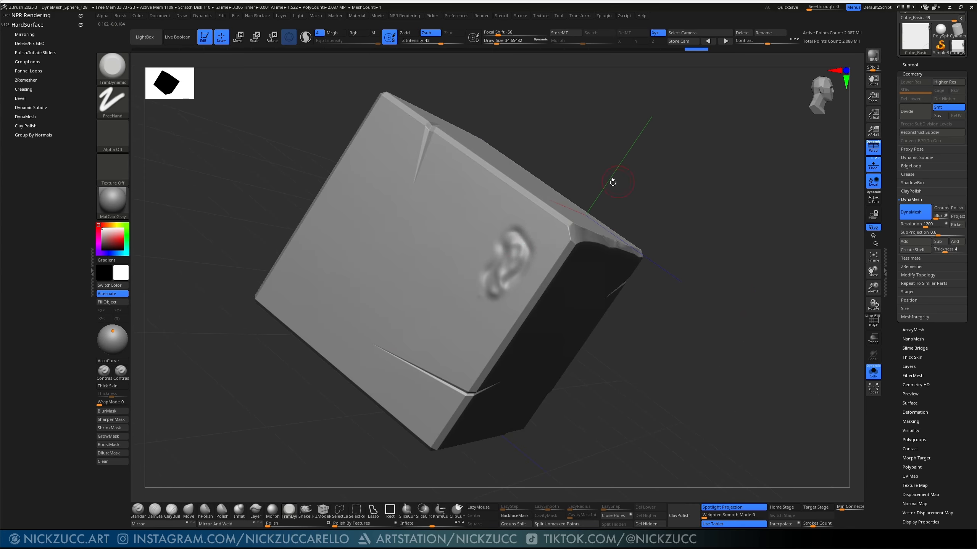
pyautogui.moveTo(525, 243)
pyautogui.mouseDown()
pyautogui.moveTo(511, 278)
pyautogui.moveTo(497, 271)
pyautogui.moveTo(525, 275)
pyautogui.moveTo(507, 281)
pyautogui.moveTo(529, 247)
pyautogui.moveTo(515, 237)
pyautogui.mouseUp()
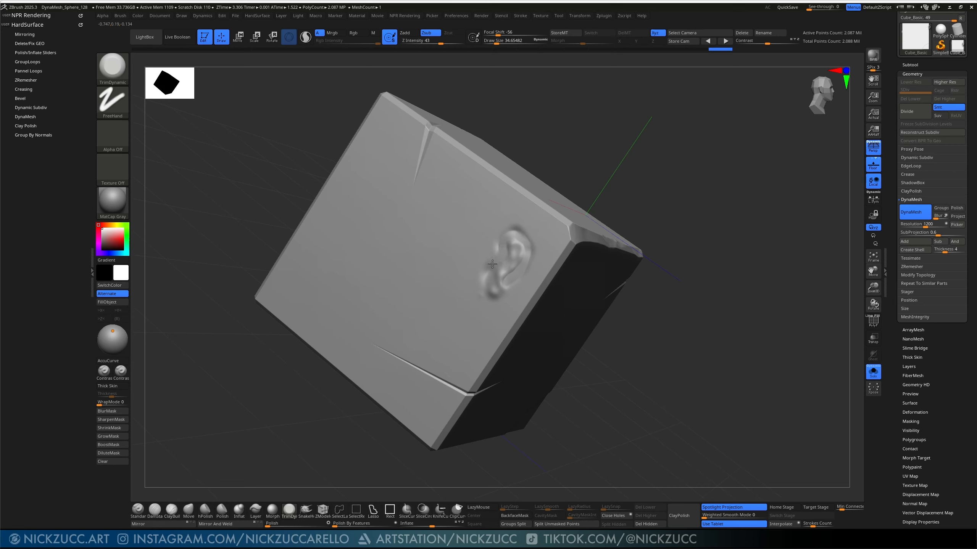
pyautogui.moveTo(487, 293)
pyautogui.mouseDown()
pyautogui.moveTo(520, 231)
pyautogui.moveTo(518, 251)
pyautogui.moveTo(495, 256)
pyautogui.moveTo(493, 295)
pyautogui.mouseUp()
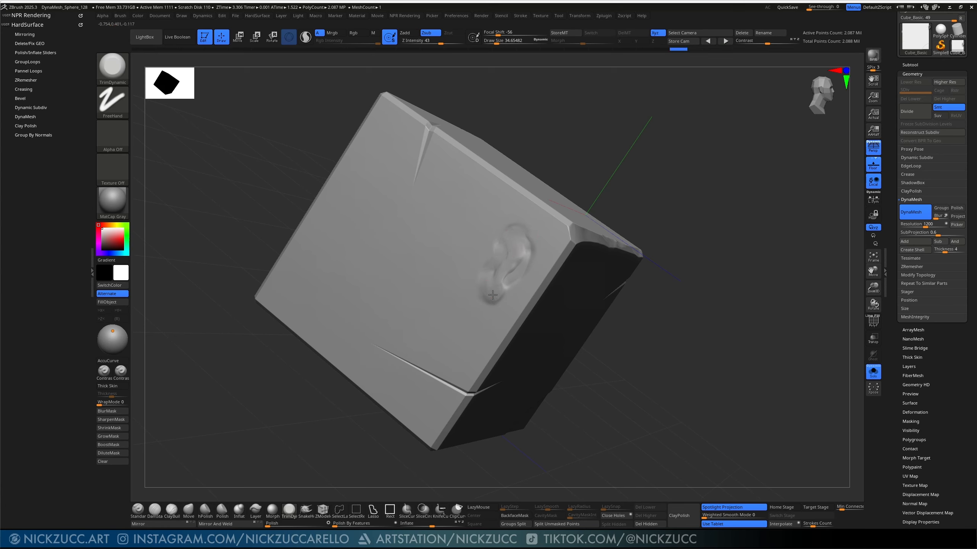
pyautogui.moveTo(500, 290)
pyautogui.mouseDown()
pyautogui.moveTo(525, 233)
pyautogui.moveTo(508, 250)
pyautogui.mouseUp()
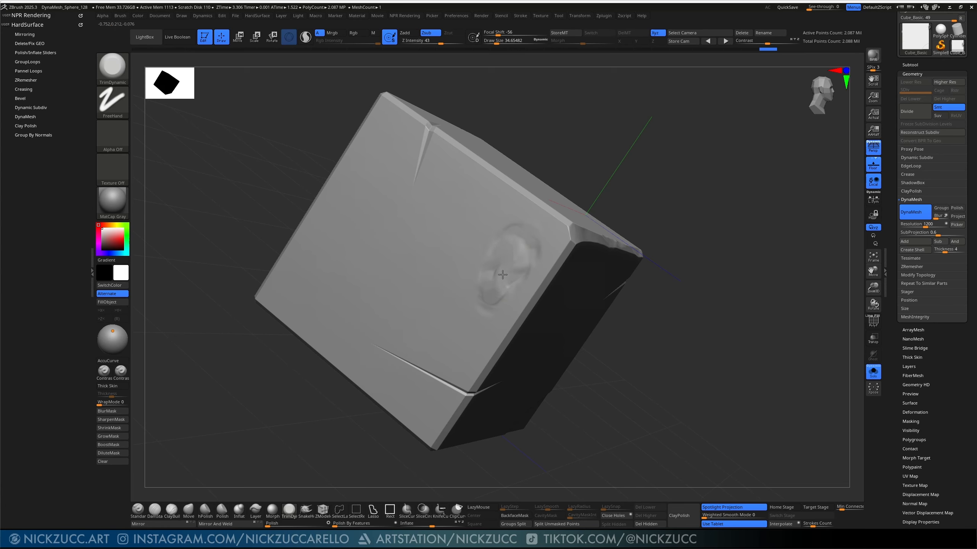
pyautogui.moveTo(487, 290)
pyautogui.mouseDown()
pyautogui.moveTo(520, 254)
pyautogui.moveTo(504, 294)
pyautogui.mouseUp()
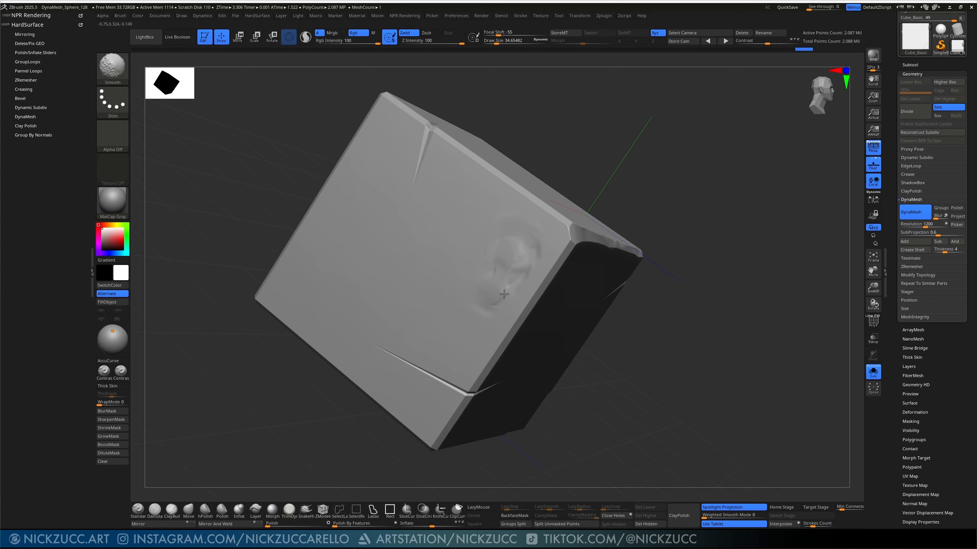
pyautogui.keyDown('shift'); pyautogui.moveTo(513, 224); pyautogui.dragTo(524, 228); pyautogui.keyUp('shift')
pyautogui.moveTo(650, 210)
pyautogui.mouseDown()
pyautogui.moveTo(637, 214)
pyautogui.moveTo(630, 200)
pyautogui.mouseUp()
# Step: Undo several recent flattening strokes over the ear-like shape and redo some of them
pyautogui.hotkey('ctrl', 'z')
pyautogui.hotkey('ctrl', 'z')
pyautogui.hotkey('ctrl', 'z')
pyautogui.hotkey('ctrl', 'z')
pyautogui.hotkey('ctrl', 'z')
pyautogui.hotkey('ctrl', 'z')
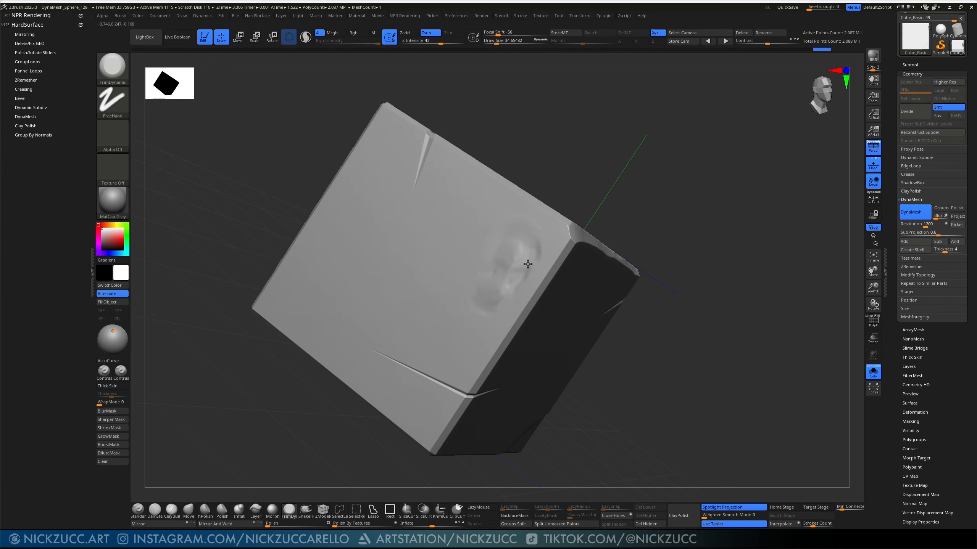
pyautogui.hotkey('ctrl', 'shift', 'z')
pyautogui.hotkey('ctrl', 'shift', 'z')
# Step: Trim the remains of the ear-like shape further down into the surrounding flat face
pyautogui.moveTo(483, 305)
pyautogui.mouseDown()
pyautogui.moveTo(516, 283)
pyautogui.moveTo(532, 239)
pyautogui.moveTo(500, 288)
pyautogui.moveTo(466, 277)
pyautogui.moveTo(486, 239)
pyautogui.mouseUp()
pyautogui.moveTo(470, 320); pyautogui.dragTo(500, 281)
pyautogui.moveTo(520, 233); pyautogui.dragTo(519, 246)
pyautogui.moveTo(502, 280)
pyautogui.mouseDown()
pyautogui.moveTo(503, 244)
pyautogui.moveTo(491, 248)
pyautogui.moveTo(524, 252)
pyautogui.moveTo(532, 230)
pyautogui.moveTo(519, 235)
pyautogui.mouseUp()
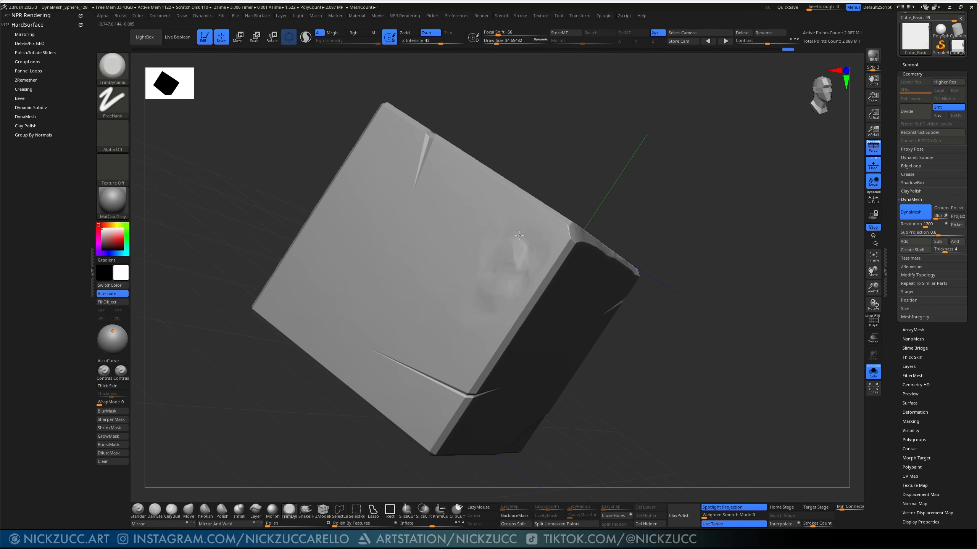
pyautogui.moveTo(490, 293)
pyautogui.mouseDown()
pyautogui.moveTo(477, 316)
pyautogui.moveTo(507, 299)
pyautogui.moveTo(515, 244)
pyautogui.moveTo(534, 231)
pyautogui.mouseUp()
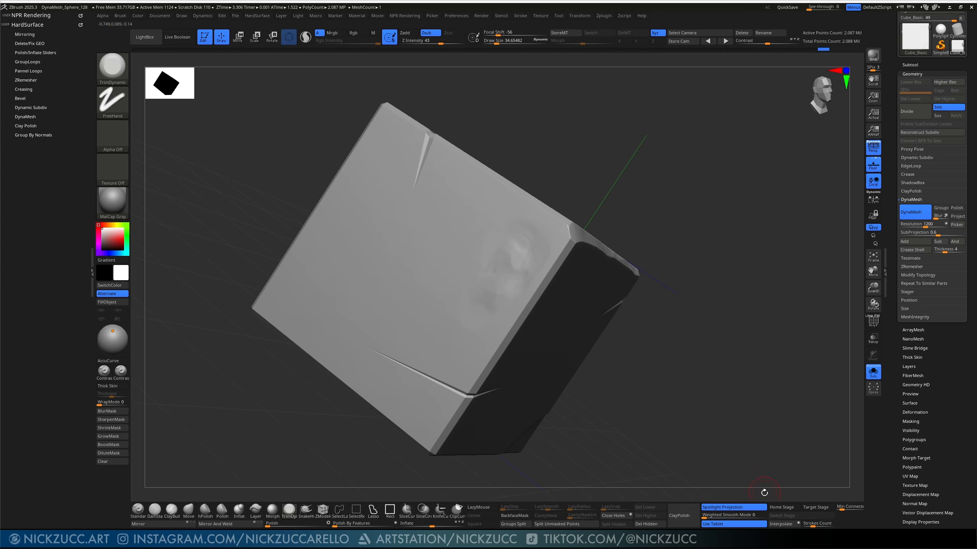
# Step: Dock the Brush palette in the side tray and collapse the tray holding the Tool palette
pyautogui.click(92, 265)
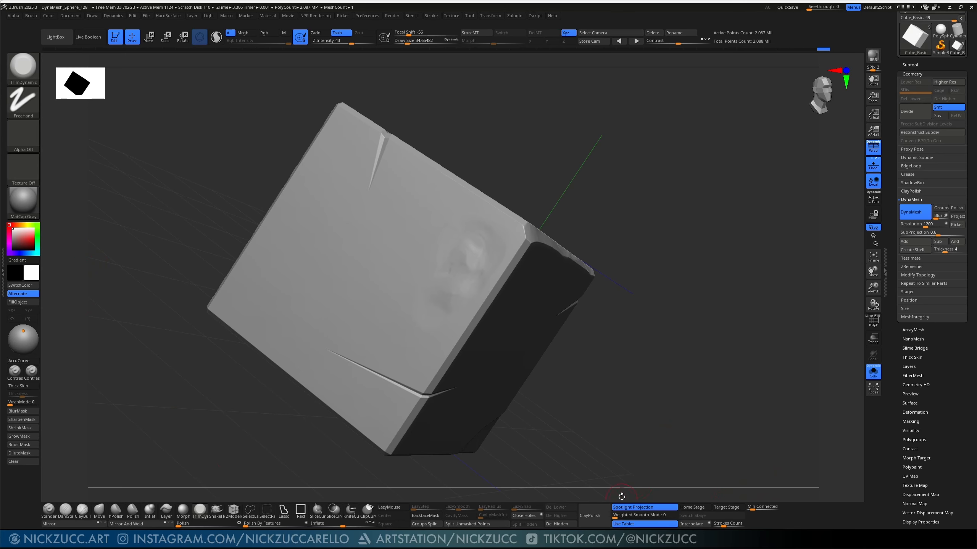
pyautogui.moveTo(644, 370); pyautogui.dragTo(634, 364)
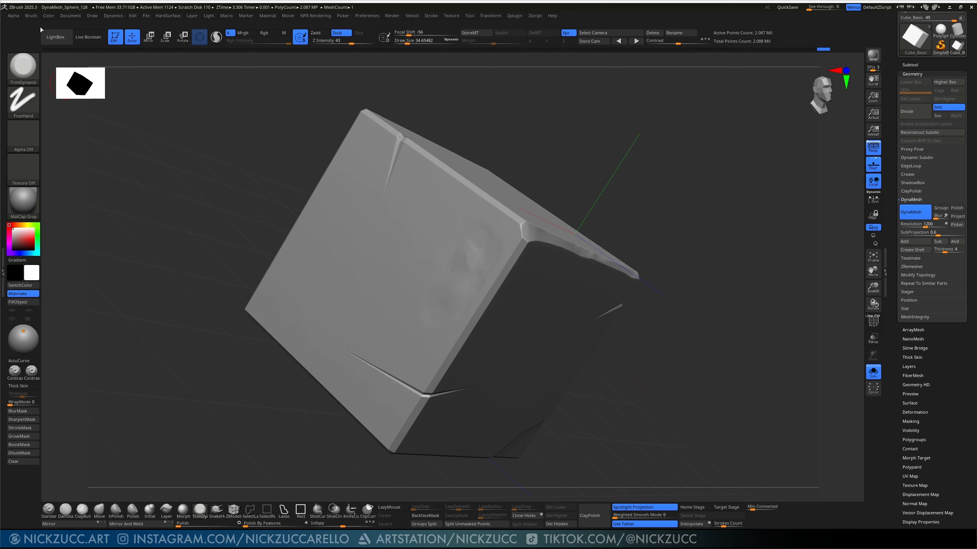
pyautogui.click(31, 15)
pyautogui.click(25, 23)
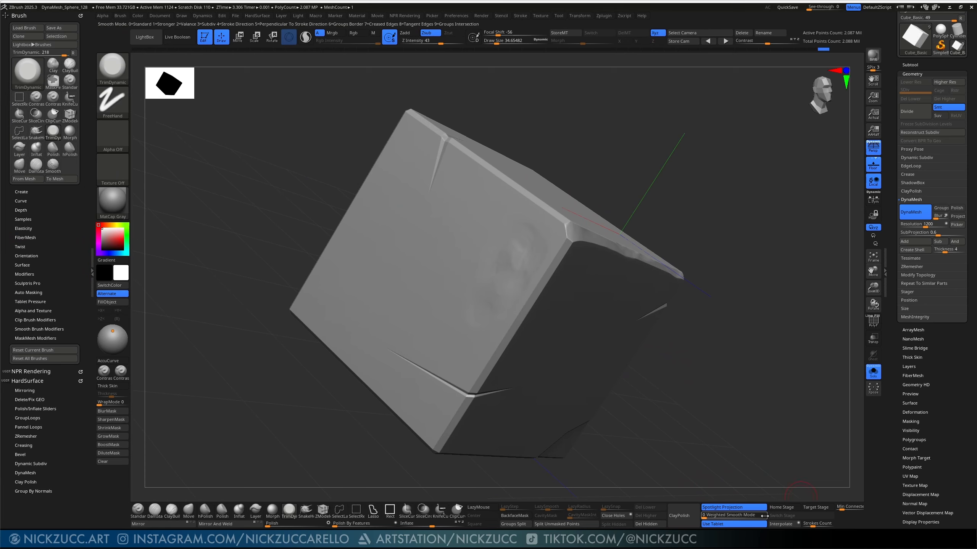
pyautogui.click(885, 276)
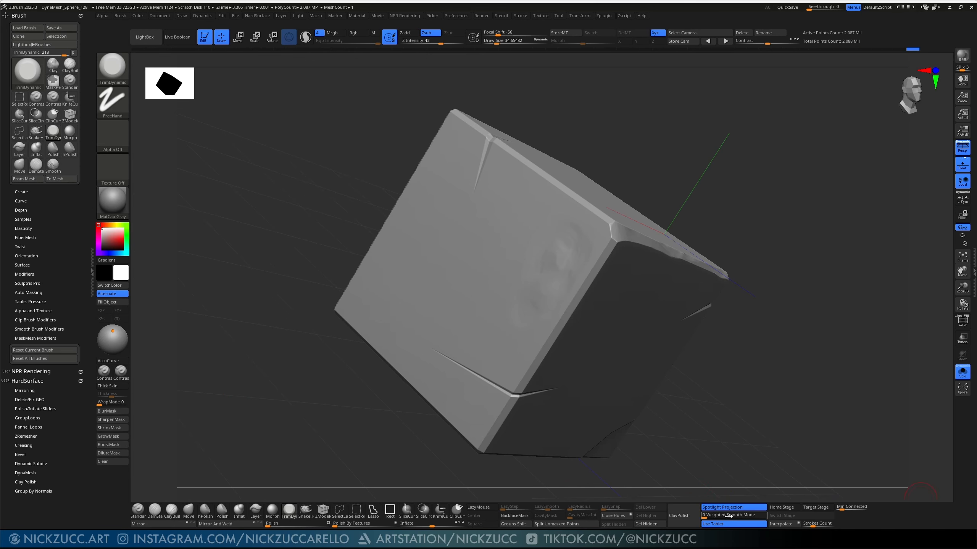
# Step: Set Weighted Smooth Mode to 1, smooth the flattened ear area, and restore the Tool palette tray in place of the Brush one
pyautogui.press('ctrl')
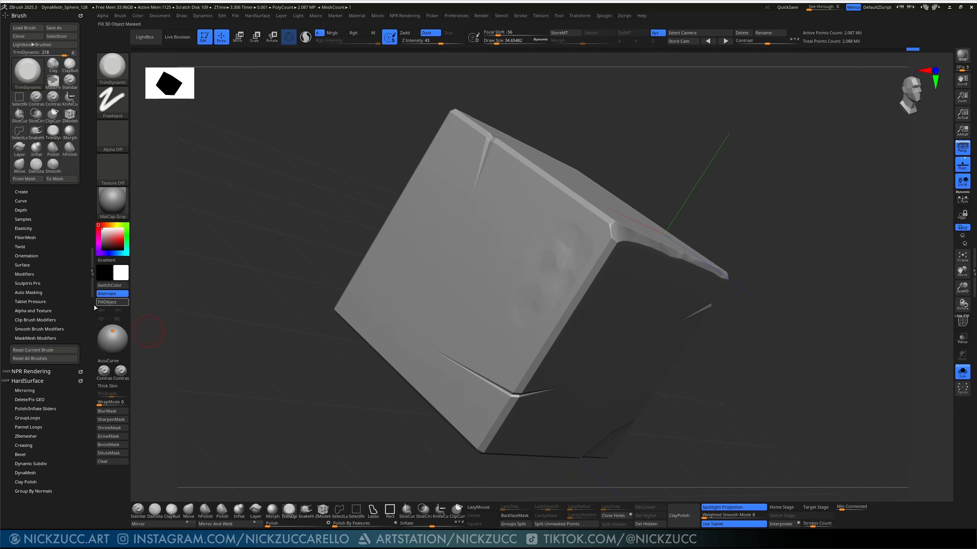
pyautogui.click(49, 329)
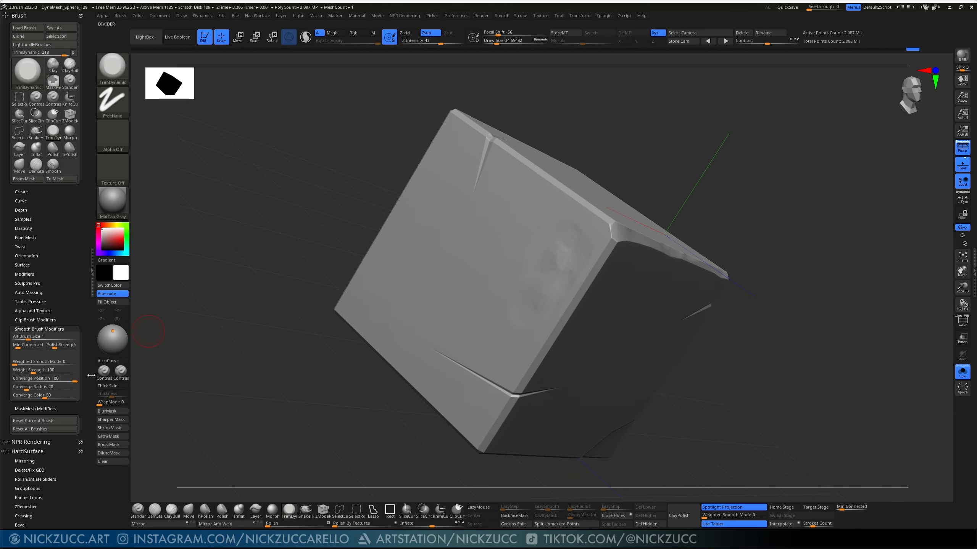
pyautogui.click(17, 362)
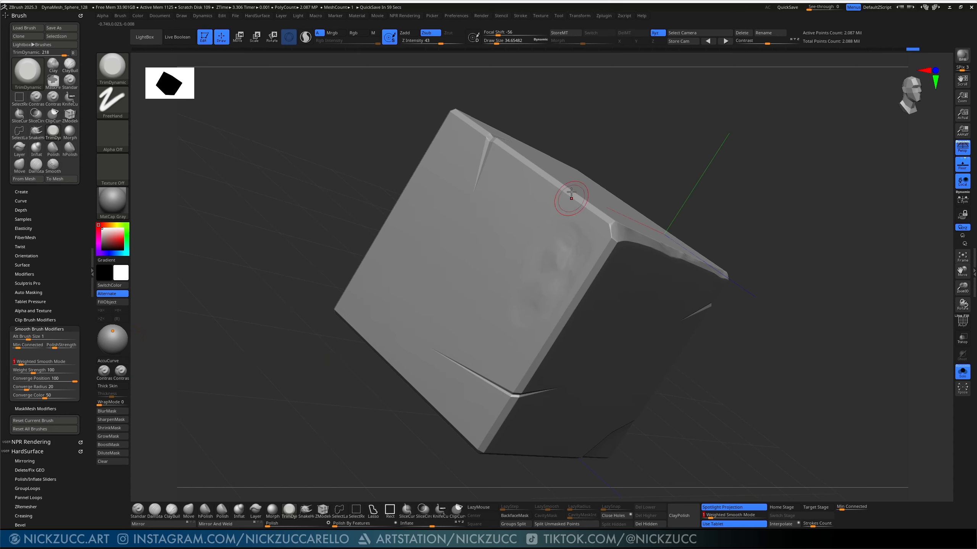
pyautogui.press('shift')
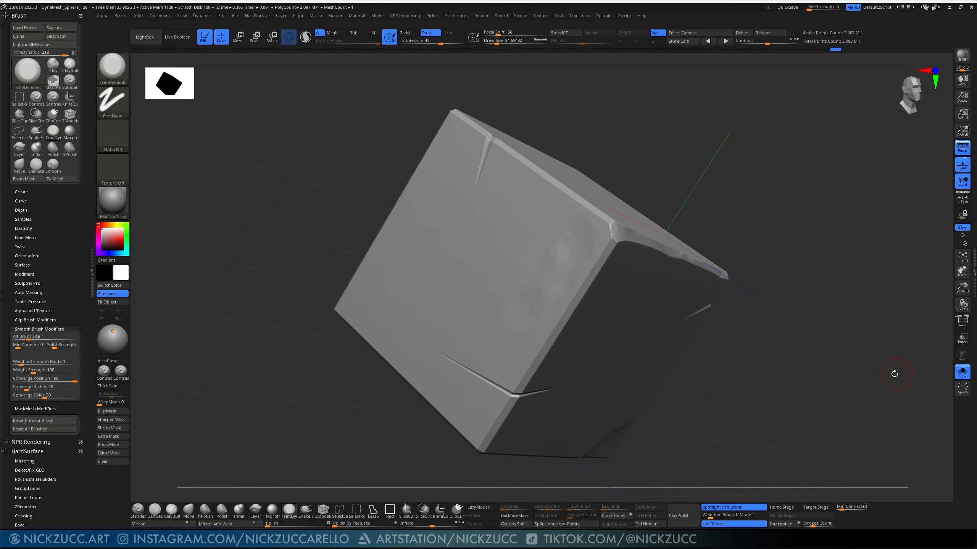
pyautogui.click(92, 258)
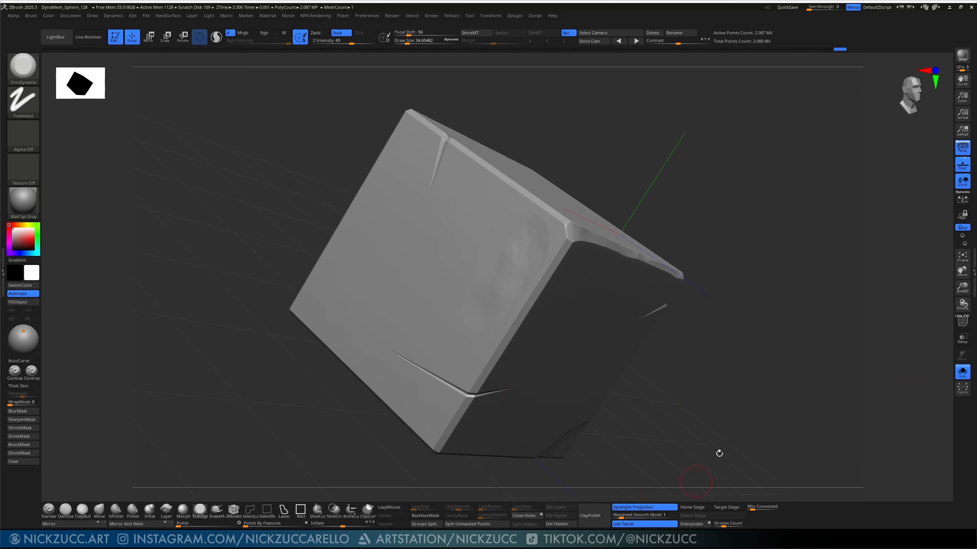
pyautogui.click(974, 266)
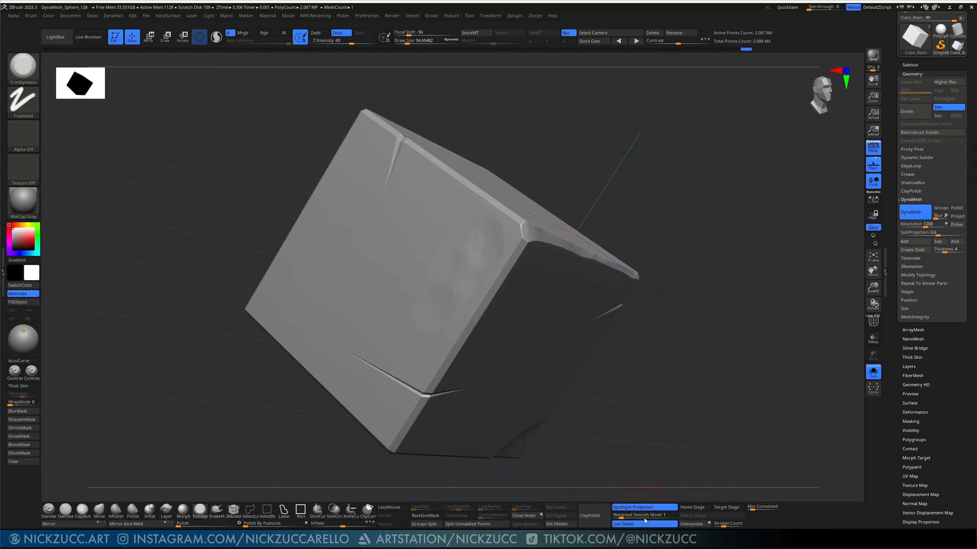
# Step: Chip the cube's top edge beside the flattened face, at the cracked corner and midway along the edge, with TrimDynamic
pyautogui.moveTo(687, 442); pyautogui.dragTo(496, 230)
pyautogui.moveTo(494, 129)
pyautogui.mouseDown()
pyautogui.moveTo(427, 162)
pyautogui.moveTo(419, 153)
pyautogui.moveTo(428, 164)
pyautogui.mouseUp()
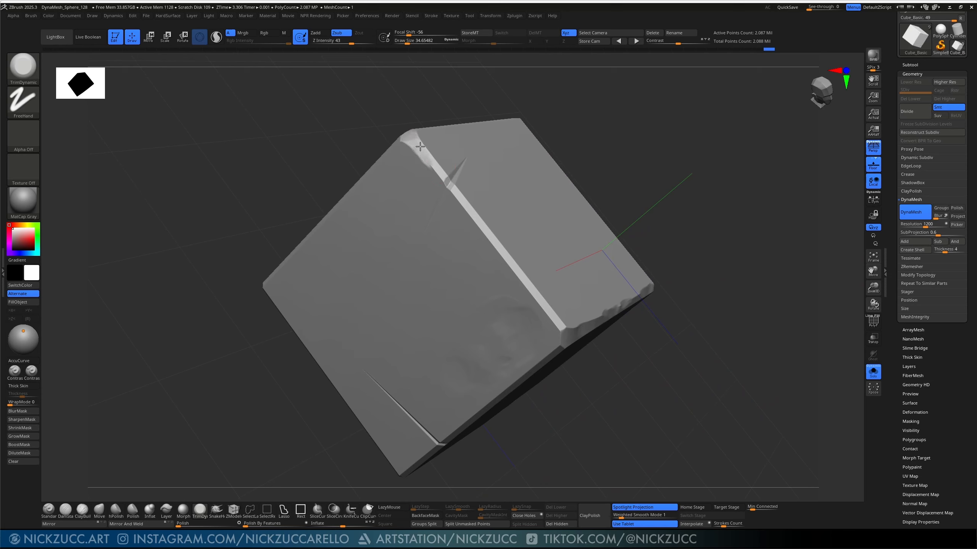
pyautogui.moveTo(505, 255)
pyautogui.mouseDown()
pyautogui.moveTo(482, 233)
pyautogui.moveTo(510, 263)
pyautogui.moveTo(481, 225)
pyautogui.moveTo(510, 265)
pyautogui.mouseUp()
pyautogui.moveTo(644, 166); pyautogui.dragTo(527, 212)
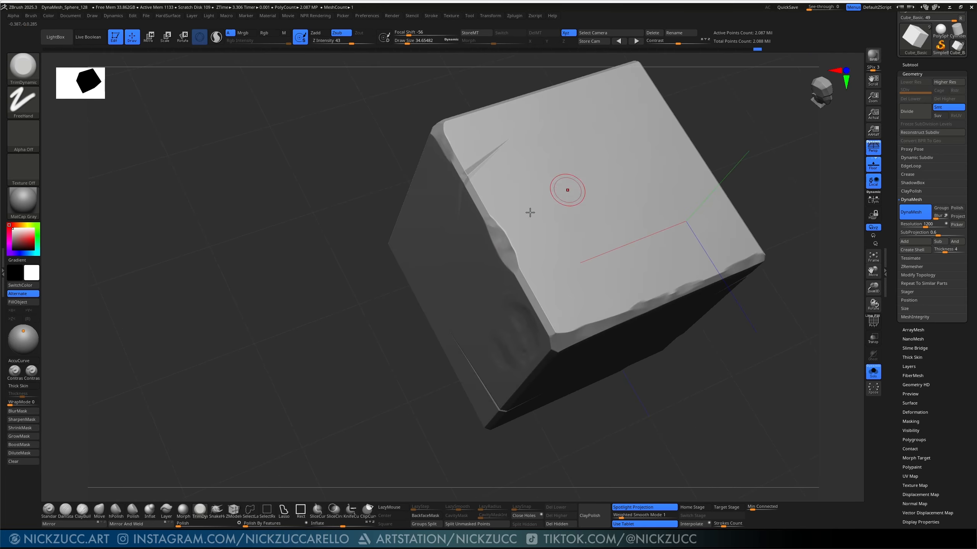
pyautogui.moveTo(507, 248)
pyautogui.mouseDown()
pyautogui.moveTo(498, 232)
pyautogui.moveTo(512, 250)
pyautogui.mouseUp()
pyautogui.moveTo(514, 252); pyautogui.dragTo(498, 219)
pyautogui.moveTo(498, 220); pyautogui.dragTo(515, 261)
# Step: Set the draw size to about 47 and trim the edge around the crack, the adjoining top corner and the vertical edge below it
pyautogui.moveTo(752, 181)
pyautogui.mouseDown()
pyautogui.moveTo(772, 262)
pyautogui.moveTo(785, 270)
pyautogui.moveTo(747, 170)
pyautogui.moveTo(791, 205)
pyautogui.moveTo(737, 251)
pyautogui.moveTo(712, 305)
pyautogui.moveTo(630, 273)
pyautogui.mouseUp()
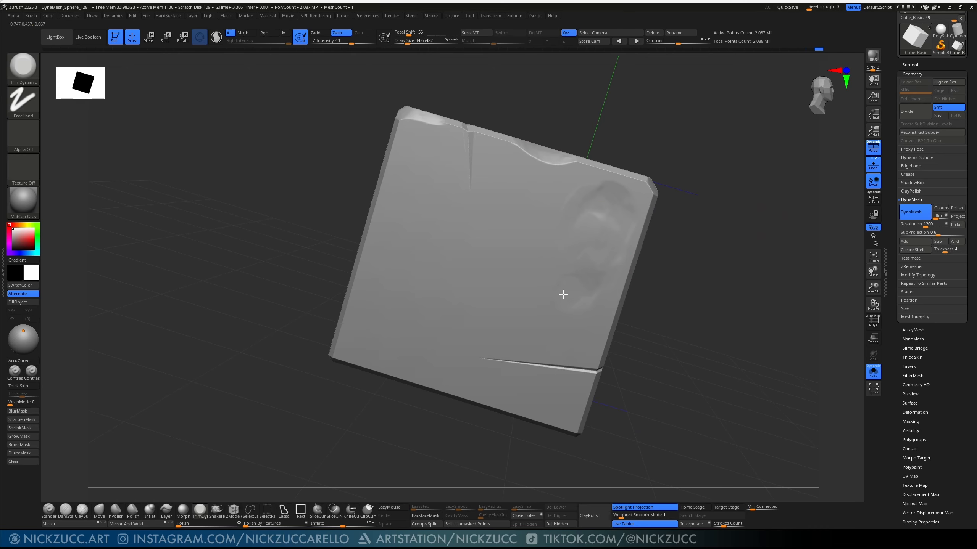
pyautogui.moveTo(564, 294)
pyautogui.mouseDown()
pyautogui.moveTo(580, 290)
pyautogui.moveTo(577, 306)
pyautogui.moveTo(571, 295)
pyautogui.mouseUp()
pyautogui.moveTo(669, 181)
pyautogui.mouseDown()
pyautogui.moveTo(627, 201)
pyautogui.moveTo(621, 192)
pyautogui.moveTo(593, 214)
pyautogui.mouseUp()
pyautogui.moveTo(688, 315)
pyautogui.mouseDown()
pyautogui.moveTo(697, 320)
pyautogui.moveTo(691, 335)
pyautogui.moveTo(738, 344)
pyautogui.moveTo(733, 303)
pyautogui.mouseUp()
pyautogui.press('s')
pyautogui.moveTo(591, 197); pyautogui.dragTo(593, 197)
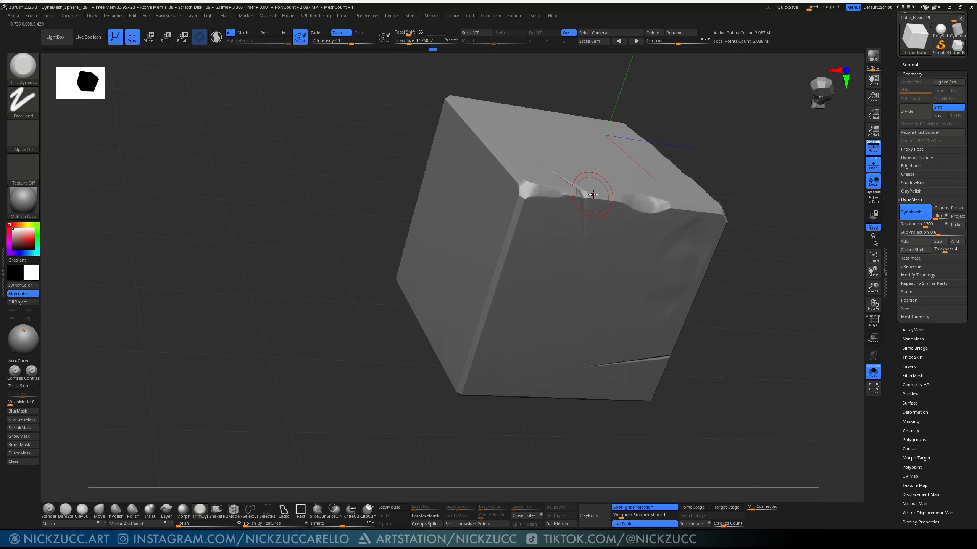
pyautogui.moveTo(514, 196); pyautogui.dragTo(521, 208)
pyautogui.moveTo(510, 241); pyautogui.dragTo(487, 311)
# Step: Reduce the draw size to about 37 and set the TrimDynamic brush's Z Intensity to 100
pyautogui.press('s')
pyautogui.press('u')
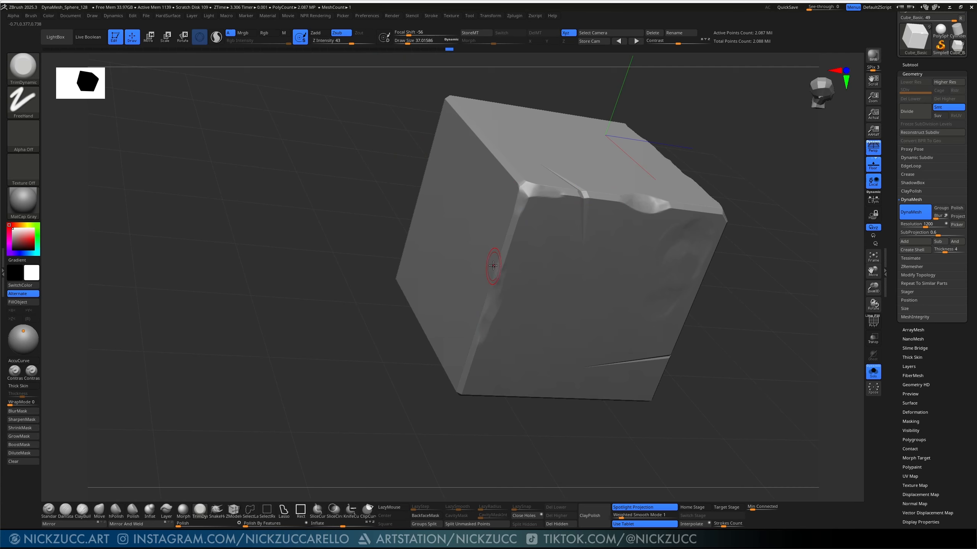
pyautogui.press('u')
pyautogui.moveTo(488, 268); pyautogui.dragTo(505, 267)
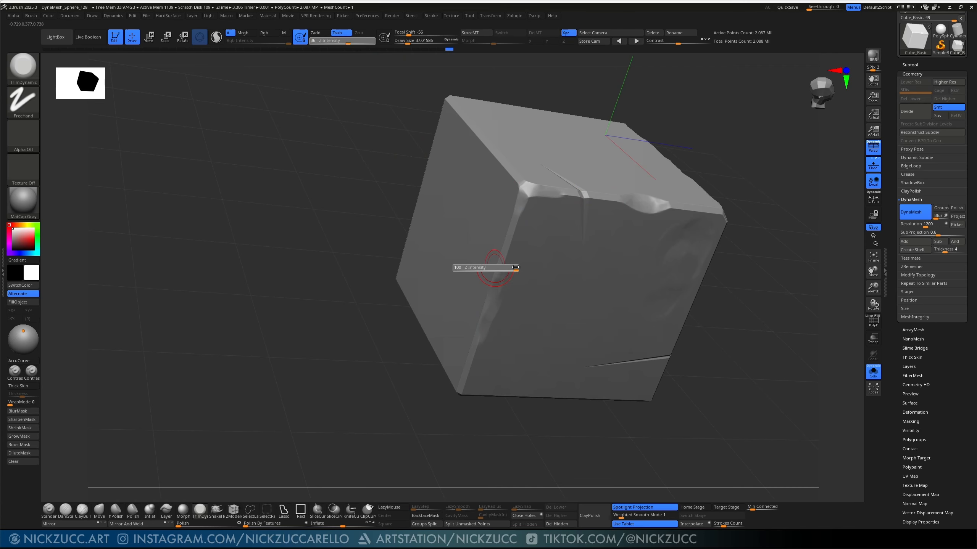
# Step: Enlarge the draw size to about 68 and wear down the cube's vertical edge below the cracked corner
pyautogui.moveTo(552, 403); pyautogui.dragTo(545, 383)
pyautogui.press('s')
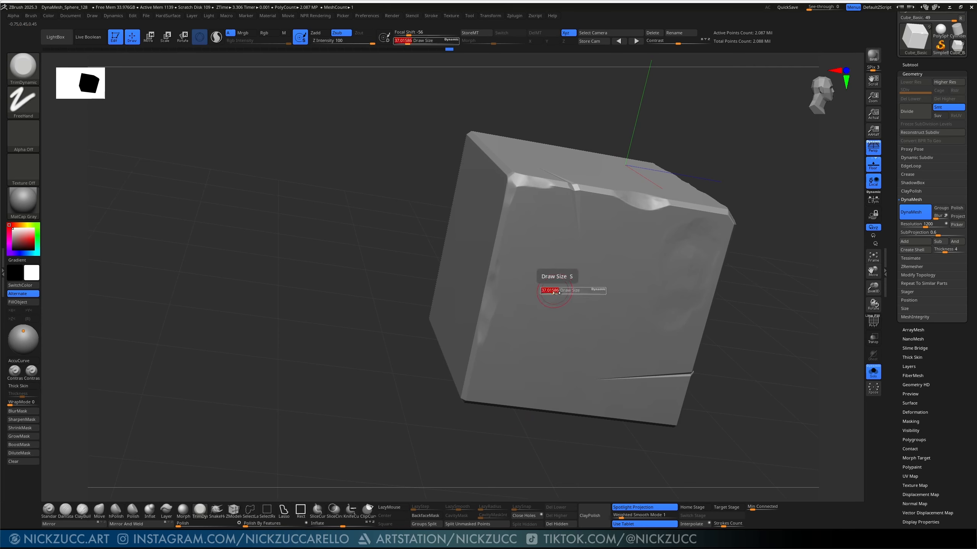
pyautogui.moveTo(554, 291)
pyautogui.mouseDown()
pyautogui.moveTo(575, 292)
pyautogui.moveTo(538, 296)
pyautogui.moveTo(559, 296)
pyautogui.moveTo(548, 297)
pyautogui.mouseUp()
pyautogui.press('s')
pyautogui.keyDown('shift'); pyautogui.moveTo(748, 319); pyautogui.dragTo(492, 142); pyautogui.keyUp('shift')
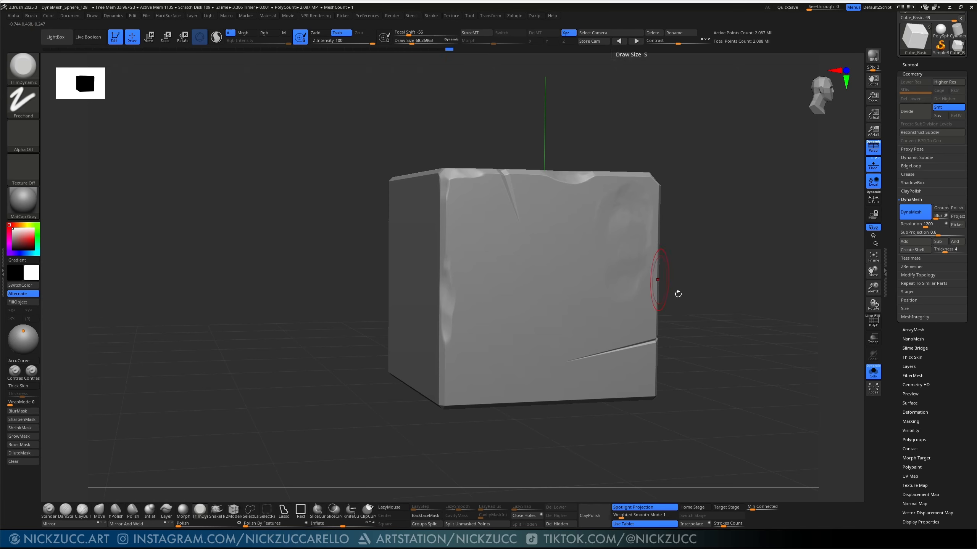
# Step: Reduce the draw size to about 32 and trim smaller chips into the worn vertical edge
pyautogui.moveTo(678, 294); pyautogui.dragTo(695, 292)
pyautogui.press('s')
pyautogui.moveTo(449, 330); pyautogui.dragTo(443, 330)
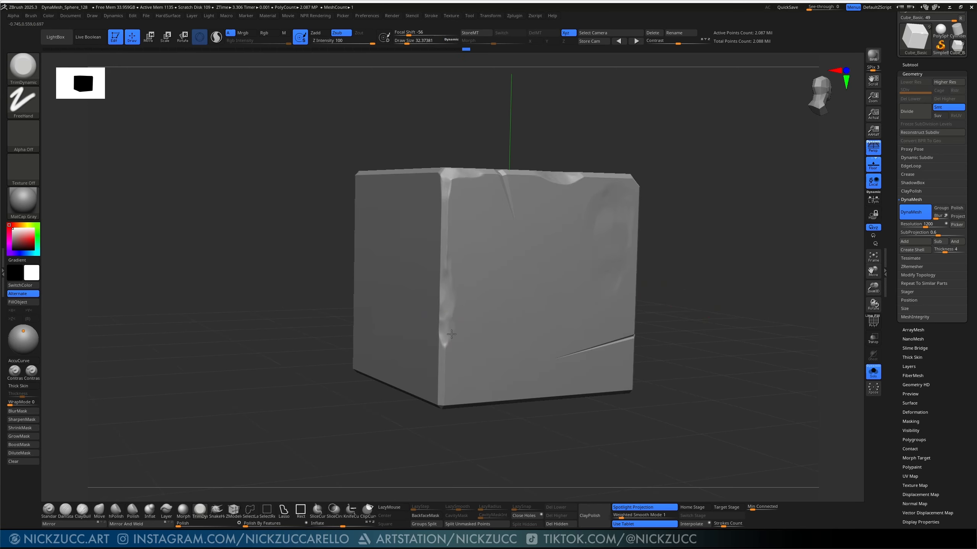
pyautogui.moveTo(452, 250)
pyautogui.mouseDown()
pyautogui.moveTo(443, 264)
pyautogui.moveTo(444, 211)
pyautogui.moveTo(444, 240)
pyautogui.mouseUp()
# Step: Set the draw size to about 42 and chip along the whole vertical edge and its bottom corner
pyautogui.press('s')
pyautogui.moveTo(442, 207)
pyautogui.mouseDown()
pyautogui.moveTo(446, 184)
pyautogui.moveTo(442, 281)
pyautogui.mouseUp()
pyautogui.moveTo(680, 323); pyautogui.dragTo(649, 313)
pyautogui.moveTo(453, 265); pyautogui.dragTo(455, 262)
pyautogui.moveTo(458, 398); pyautogui.dragTo(447, 401)
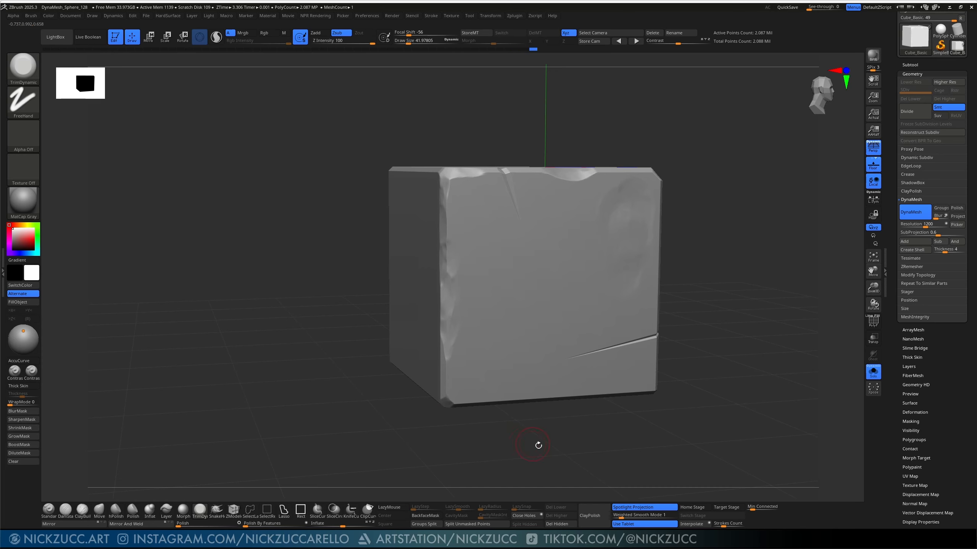
pyautogui.moveTo(538, 445); pyautogui.dragTo(528, 455)
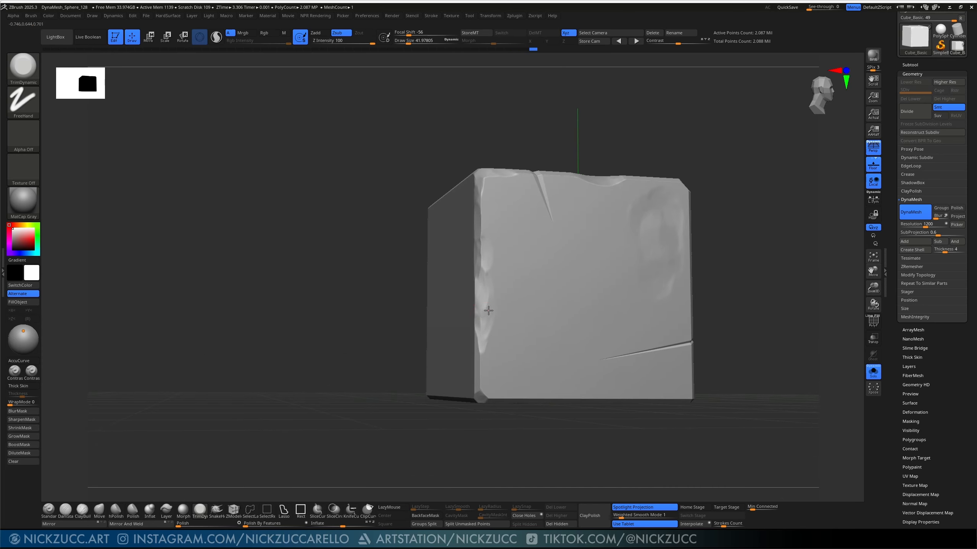
# Step: Trim further chips into the worn vertical edge, then set the TrimDynamic brush's Z Intensity to 55
pyautogui.moveTo(489, 311); pyautogui.dragTo(493, 302)
pyautogui.moveTo(493, 303)
pyautogui.mouseDown()
pyautogui.moveTo(486, 314)
pyautogui.moveTo(495, 292)
pyautogui.moveTo(483, 240)
pyautogui.moveTo(485, 269)
pyautogui.moveTo(478, 242)
pyautogui.moveTo(476, 272)
pyautogui.moveTo(477, 242)
pyautogui.moveTo(485, 284)
pyautogui.moveTo(484, 208)
pyautogui.moveTo(485, 230)
pyautogui.moveTo(495, 225)
pyautogui.mouseUp()
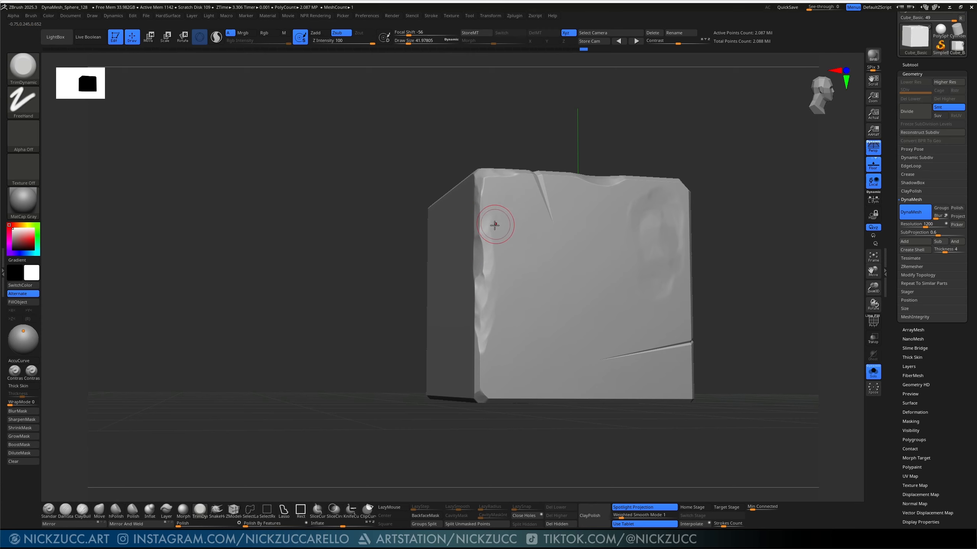
pyautogui.press('u')
pyautogui.moveTo(514, 262); pyautogui.dragTo(499, 262)
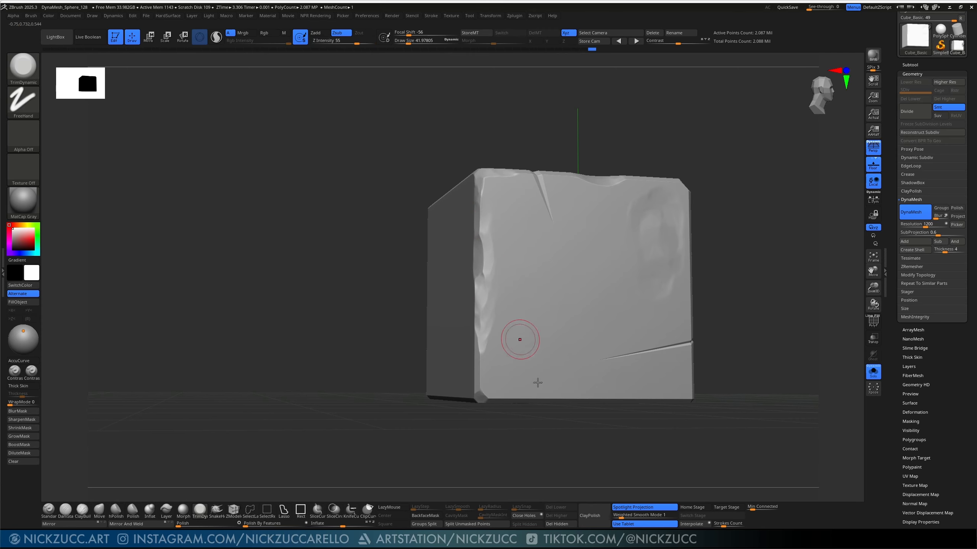
# Step: Trim a chip into the adjacent face's bottom edge and wear the upper part of its chipped vertical edge
pyautogui.moveTo(569, 408); pyautogui.dragTo(618, 206)
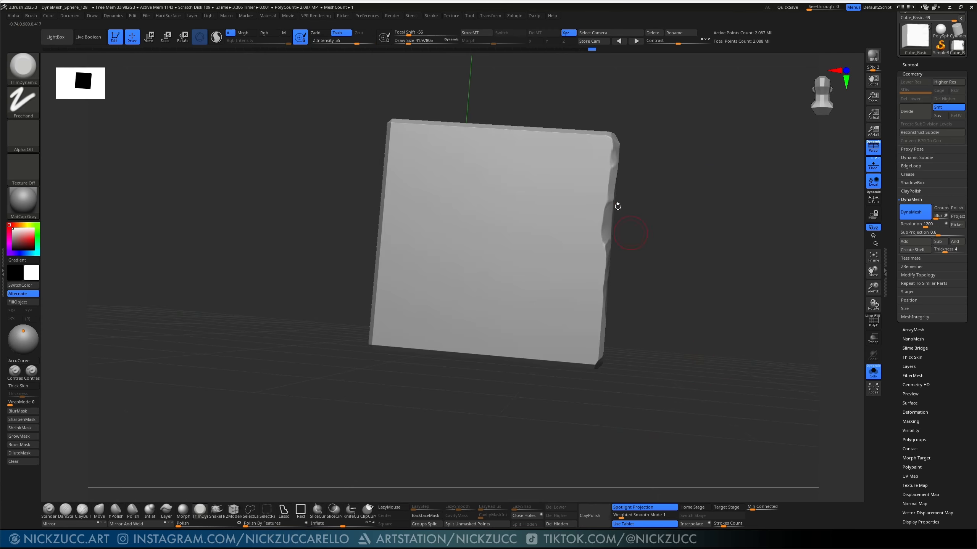
pyautogui.moveTo(671, 318)
pyautogui.mouseDown()
pyautogui.moveTo(702, 322)
pyautogui.moveTo(593, 385)
pyautogui.moveTo(547, 356)
pyautogui.moveTo(571, 346)
pyautogui.mouseUp()
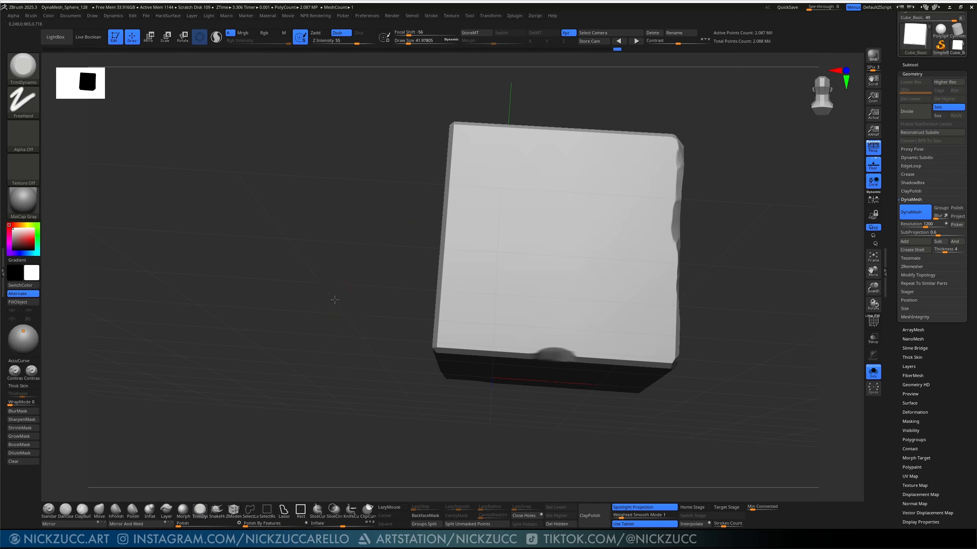
pyautogui.moveTo(366, 289)
pyautogui.mouseDown()
pyautogui.moveTo(333, 301)
pyautogui.moveTo(593, 361)
pyautogui.moveTo(581, 362)
pyautogui.mouseUp()
pyautogui.moveTo(618, 409)
pyautogui.mouseDown()
pyautogui.moveTo(636, 412)
pyautogui.moveTo(630, 395)
pyautogui.moveTo(635, 428)
pyautogui.moveTo(632, 414)
pyautogui.moveTo(665, 399)
pyautogui.moveTo(679, 371)
pyautogui.mouseUp()
pyautogui.moveTo(598, 175); pyautogui.dragTo(598, 236)
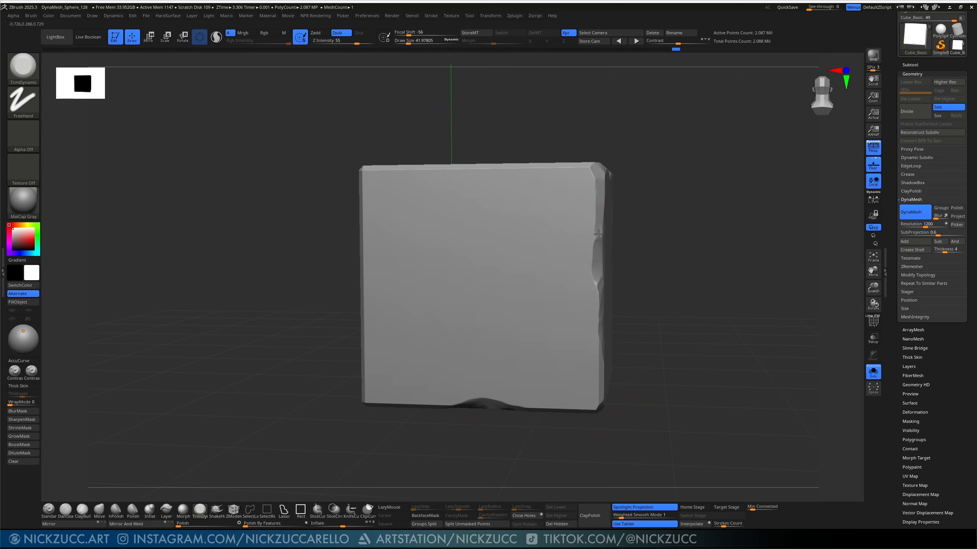
pyautogui.moveTo(599, 192); pyautogui.dragTo(598, 232)
# Step: Switch to the reference board and examine the stone wall, brick and tile references for edge wear
pyautogui.moveTo(681, 305); pyautogui.dragTo(686, 309)
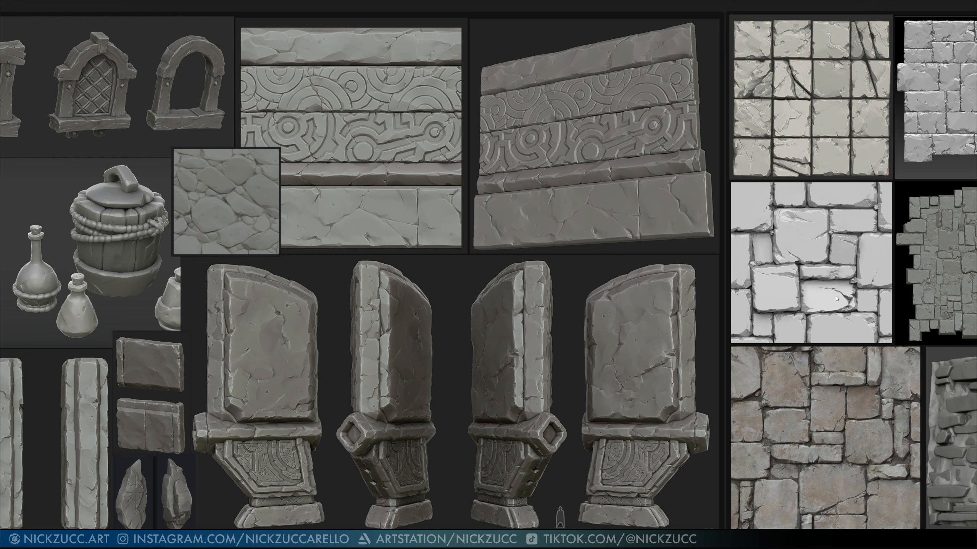
pyautogui.click(845, 387)
pyautogui.moveTo(845, 386); pyautogui.dragTo(315, 423, button='middle')
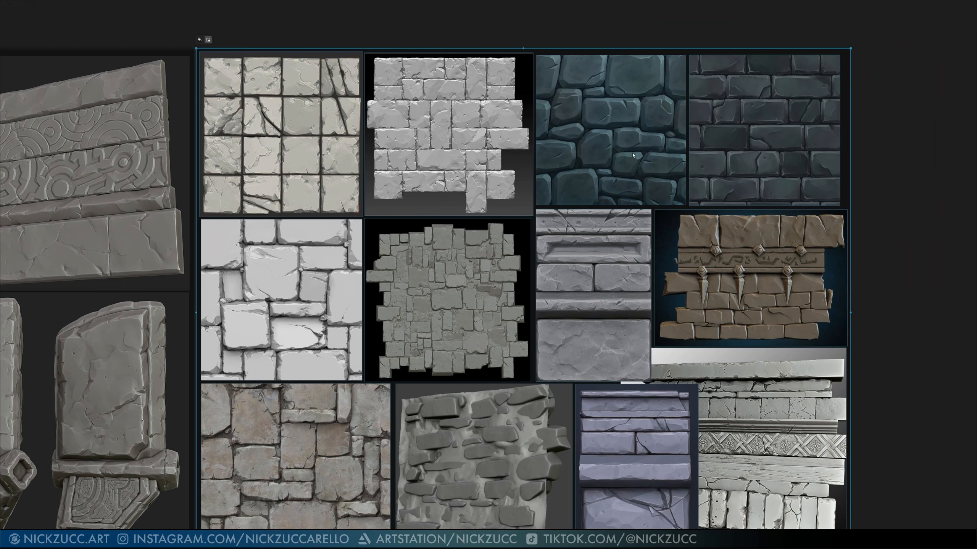
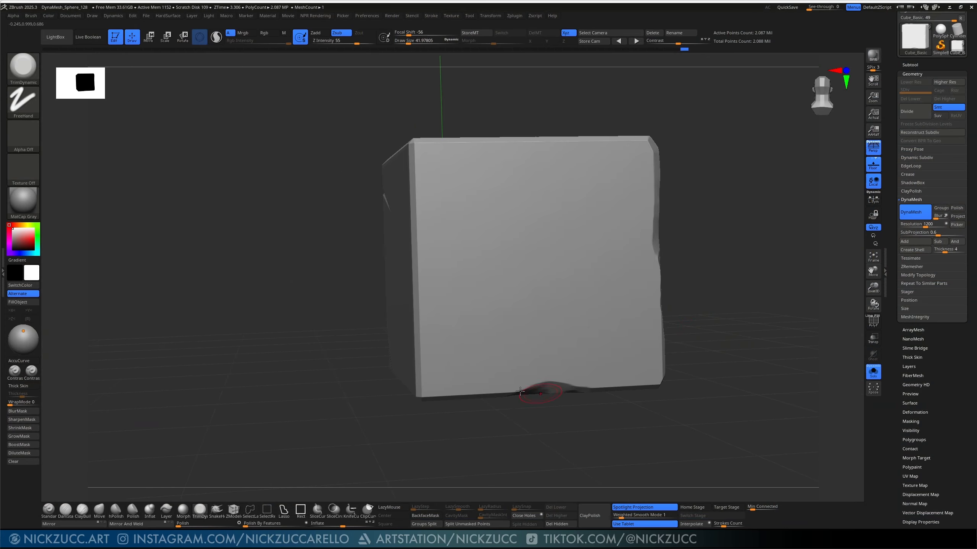
# Step: Back in ZBrush, chip the cube's intact bottom corner and wear the vertical edge above it, using draw sizes of about 42 and 62
pyautogui.moveTo(448, 430); pyautogui.dragTo(428, 402)
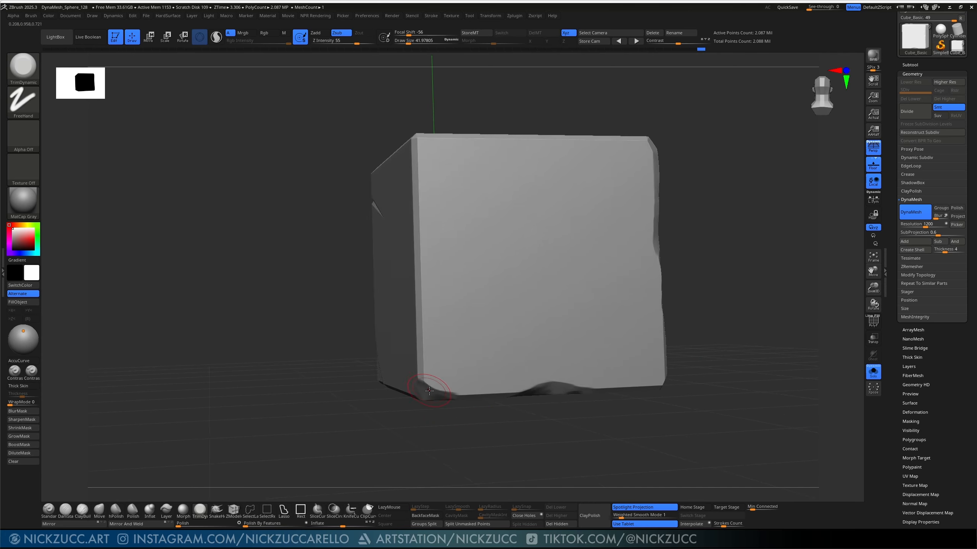
pyautogui.moveTo(435, 402)
pyautogui.mouseDown()
pyautogui.moveTo(447, 403)
pyautogui.moveTo(417, 310)
pyautogui.moveTo(417, 327)
pyautogui.moveTo(425, 361)
pyautogui.moveTo(423, 291)
pyautogui.mouseUp()
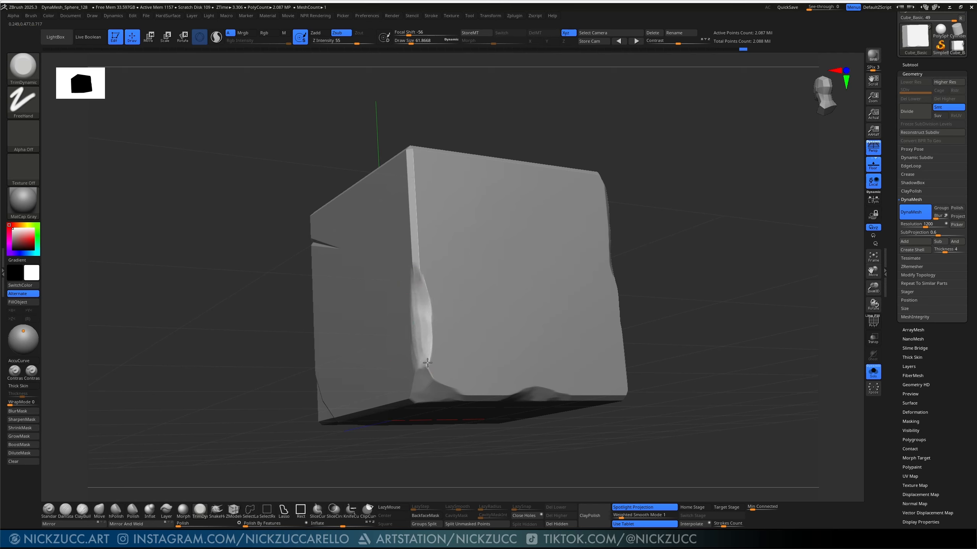
pyautogui.moveTo(427, 363); pyautogui.dragTo(432, 323)
pyautogui.press('[')
pyautogui.moveTo(492, 284)
pyautogui.mouseDown(button='right')
pyautogui.moveTo(510, 417)
pyautogui.moveTo(624, 295)
pyautogui.moveTo(567, 311)
pyautogui.mouseUp(button='right')
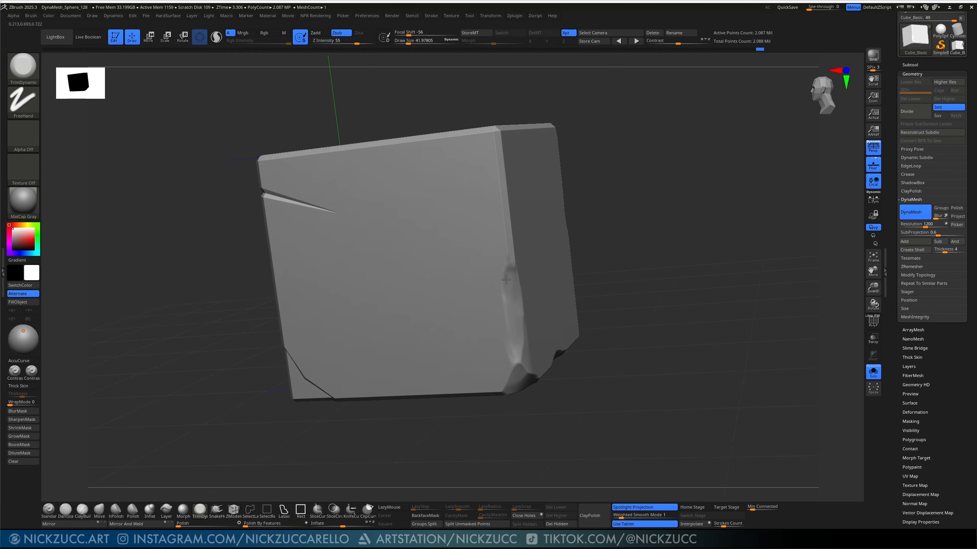
pyautogui.moveTo(506, 279); pyautogui.dragTo(502, 284)
pyautogui.hotkey('ctrl', 'z')
# Step: Gouge a deep chip into the middle of the cracked face's bottom edge, with a draw size of about 47
pyautogui.moveTo(635, 331)
pyautogui.mouseDown(button='right')
pyautogui.moveTo(647, 365)
pyautogui.moveTo(683, 338)
pyautogui.moveTo(662, 310)
pyautogui.mouseUp(button='right')
pyautogui.moveTo(624, 281); pyautogui.dragTo(636, 295, button='right')
pyautogui.moveTo(494, 331)
pyautogui.mouseDown()
pyautogui.moveTo(463, 352)
pyautogui.moveTo(490, 340)
pyautogui.mouseUp()
pyautogui.press('s')
pyautogui.moveTo(490, 340)
pyautogui.mouseDown()
pyautogui.moveTo(490, 319)
pyautogui.moveTo(497, 326)
pyautogui.moveTo(485, 329)
pyautogui.moveTo(480, 272)
pyautogui.moveTo(482, 327)
pyautogui.mouseUp()
pyautogui.press('s')
pyautogui.moveTo(483, 327); pyautogui.dragTo(488, 308)
# Step: Examine the polygons around the new bottom-edge gouge with the polyframe display on, then turn it off
pyautogui.hotkey('shift', 'f')
pyautogui.moveTo(726, 269); pyautogui.dragTo(815, 316)
pyautogui.moveTo(728, 342)
pyautogui.mouseDown()
pyautogui.moveTo(743, 319)
pyautogui.moveTo(767, 351)
pyautogui.moveTo(699, 333)
pyautogui.moveTo(723, 352)
pyautogui.mouseUp()
pyautogui.click(878, 328)
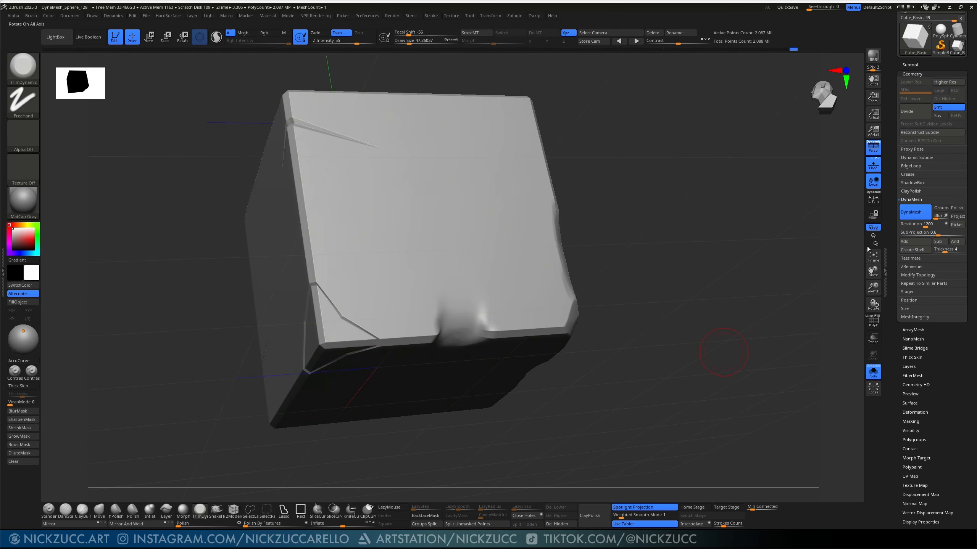
pyautogui.moveTo(690, 316)
pyautogui.mouseDown()
pyautogui.moveTo(690, 251)
pyautogui.moveTo(731, 258)
pyautogui.moveTo(761, 231)
pyautogui.mouseUp()
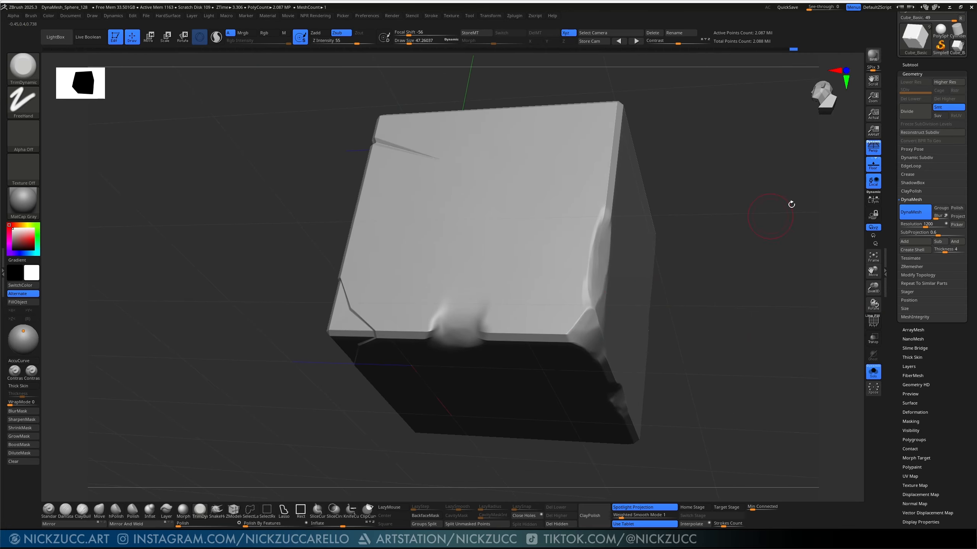
# Step: Remesh the sculpted cube with DynaMesh at resolution 1200 to redistribute its polygons
pyautogui.press('ctrl')
pyautogui.keyDown('ctrl'); pyautogui.moveTo(808, 196); pyautogui.dragTo(703, 350); pyautogui.keyUp('ctrl')
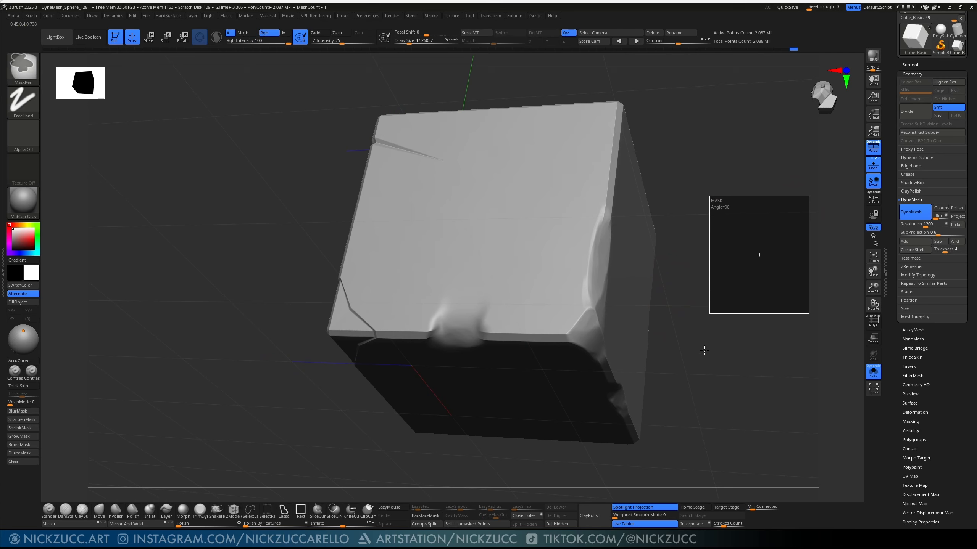
pyautogui.keyDown('ctrl'); pyautogui.moveTo(678, 241); pyautogui.dragTo(682, 220); pyautogui.keyUp('ctrl')
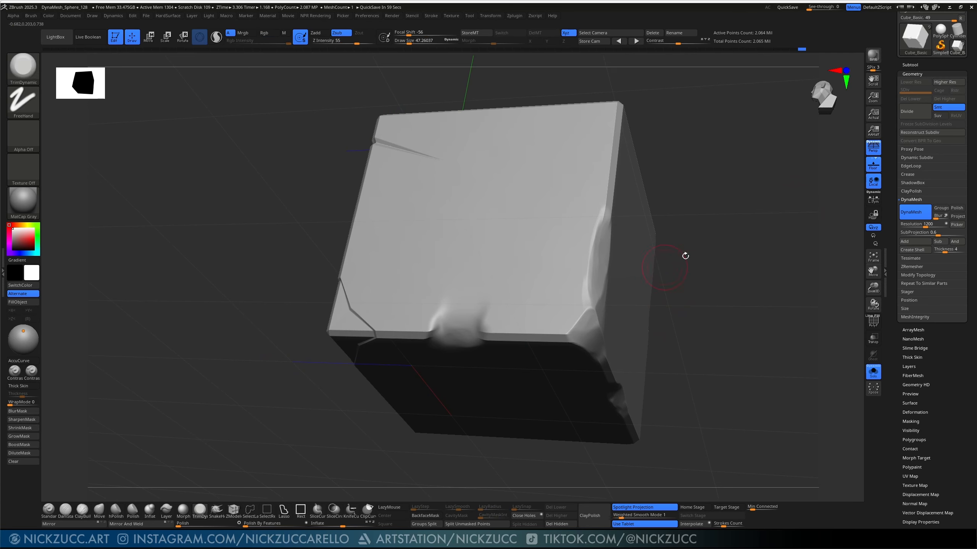
pyautogui.keyDown('ctrl'); pyautogui.moveTo(800, 168); pyautogui.dragTo(626, 327); pyautogui.keyUp('ctrl')
# Step: Show the polyframe, mask and unmask the cube to refresh the DynaMesh, and hide the polyframe again
pyautogui.moveTo(752, 231); pyautogui.dragTo(737, 354)
pyautogui.click(874, 323)
pyautogui.keyDown('ctrl'); pyautogui.moveTo(806, 195); pyautogui.dragTo(730, 395); pyautogui.keyUp('ctrl')
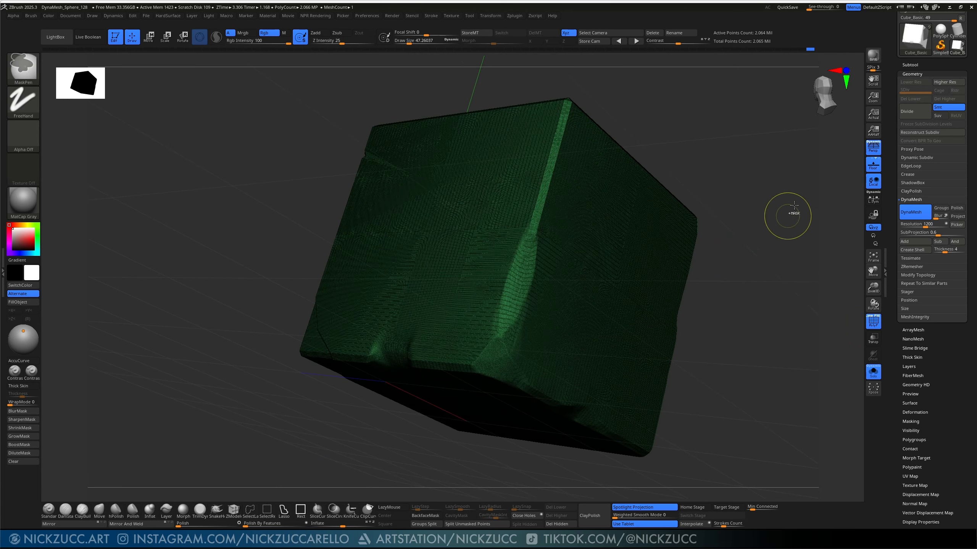
pyautogui.moveTo(800, 207)
pyautogui.keyDown('ctrl'); pyautogui.mouseDown()
pyautogui.moveTo(742, 348)
pyautogui.moveTo(761, 292)
pyautogui.moveTo(741, 380)
pyautogui.mouseUp(); pyautogui.keyUp('ctrl')
pyautogui.moveTo(781, 222)
pyautogui.keyDown('ctrl'); pyautogui.mouseDown()
pyautogui.moveTo(741, 395)
pyautogui.moveTo(775, 237)
pyautogui.mouseUp(); pyautogui.keyUp('ctrl')
pyautogui.moveTo(732, 359)
pyautogui.mouseDown()
pyautogui.moveTo(716, 371)
pyautogui.moveTo(719, 285)
pyautogui.moveTo(711, 302)
pyautogui.mouseUp()
pyautogui.hotkey('shift', 'f')
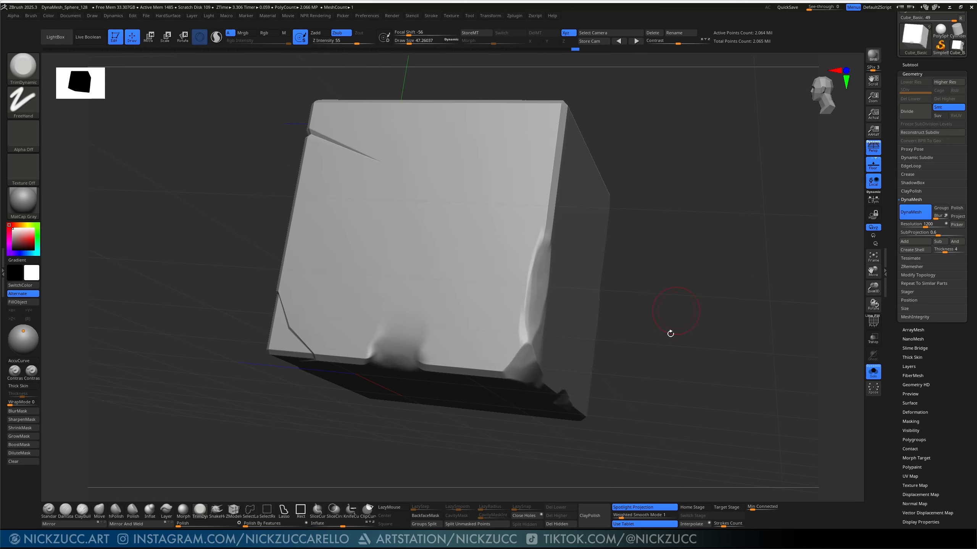
# Step: Set the draw size to about 24 and trim the rims and inside of the bottom-edge gouge into sharper planes
pyautogui.moveTo(670, 334)
pyautogui.mouseDown()
pyautogui.moveTo(663, 345)
pyautogui.moveTo(745, 324)
pyautogui.mouseUp()
pyautogui.press('s')
pyautogui.moveTo(542, 323); pyautogui.dragTo(539, 327)
pyautogui.press('s')
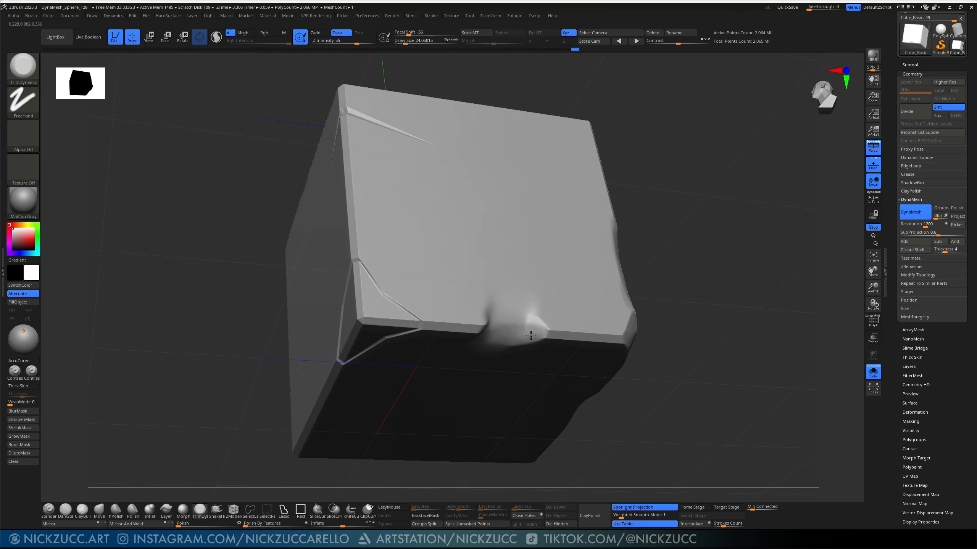
pyautogui.moveTo(671, 240); pyautogui.dragTo(485, 326)
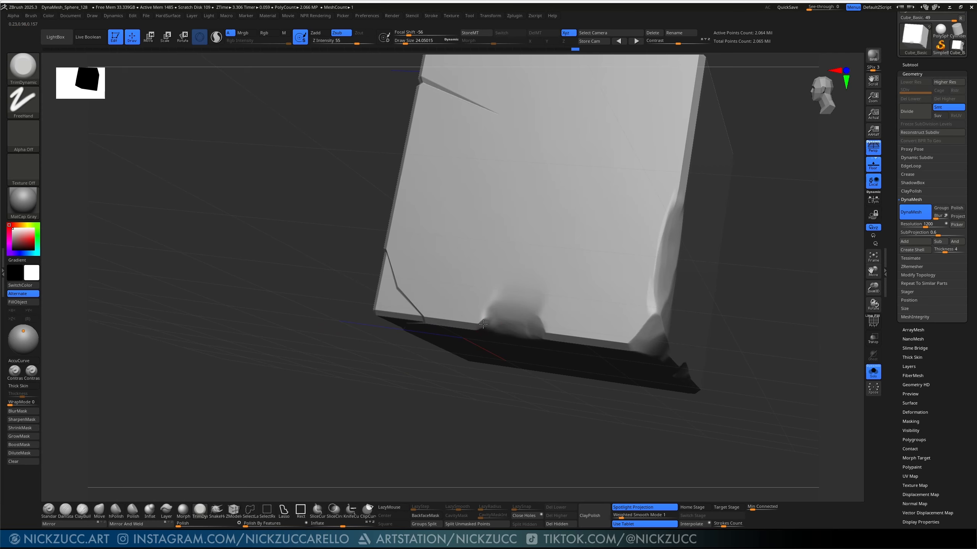
pyautogui.moveTo(501, 405)
pyautogui.mouseDown()
pyautogui.moveTo(508, 360)
pyautogui.moveTo(486, 327)
pyautogui.mouseUp()
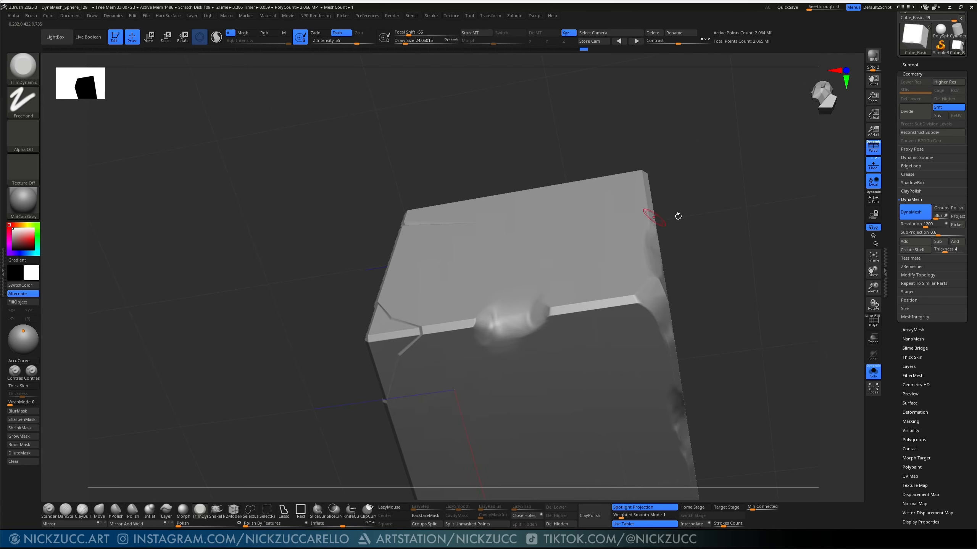
pyautogui.moveTo(676, 214); pyautogui.dragTo(518, 325)
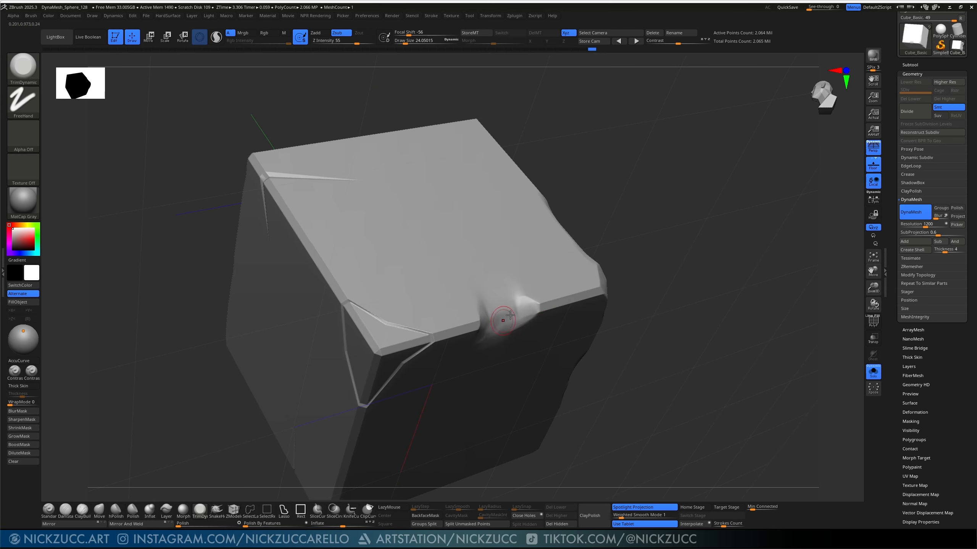
pyautogui.moveTo(634, 245)
pyautogui.mouseDown()
pyautogui.moveTo(542, 310)
pyautogui.moveTo(592, 268)
pyautogui.mouseUp()
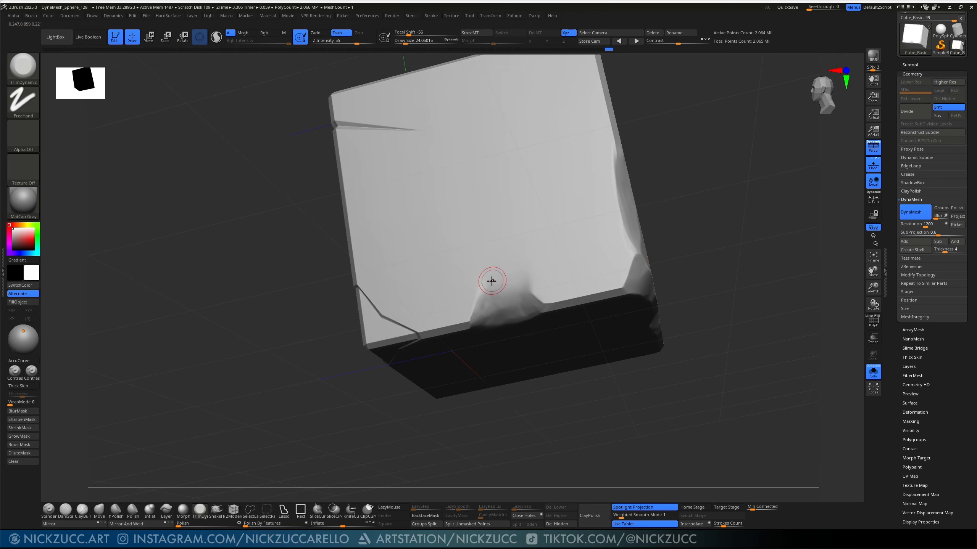
pyautogui.moveTo(677, 246); pyautogui.dragTo(416, 498)
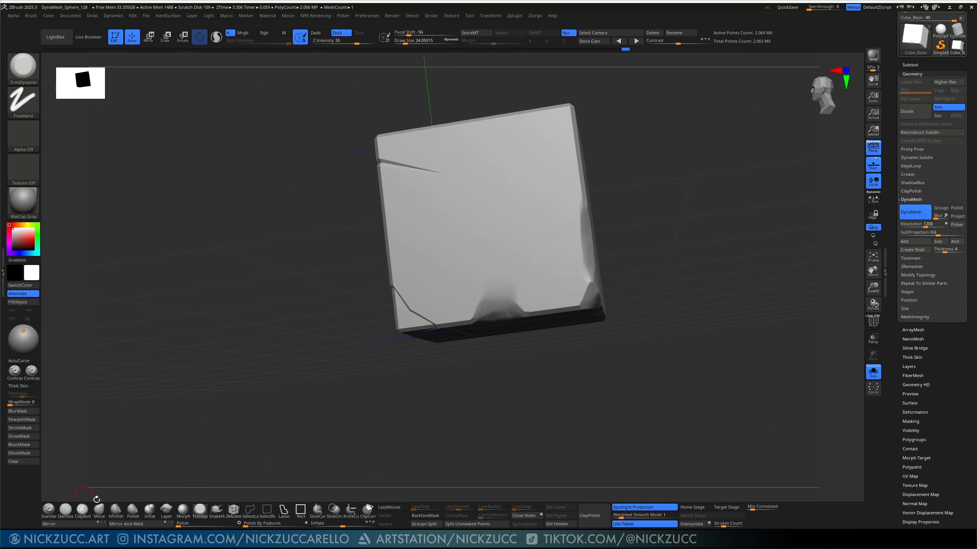
# Step: Choose the DamStandard brush and set its draw size to about 72
pyautogui.click(67, 513)
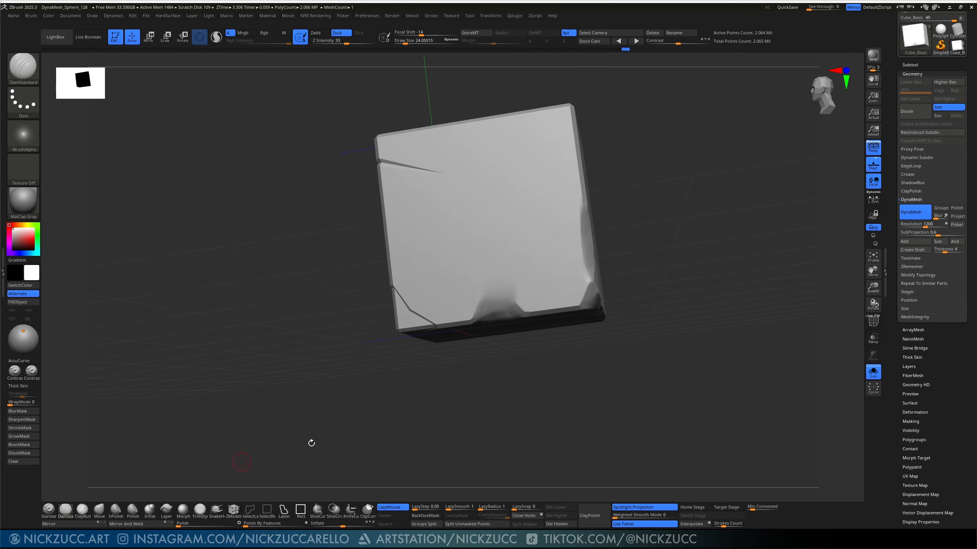
pyautogui.moveTo(586, 359)
pyautogui.mouseDown()
pyautogui.moveTo(599, 368)
pyautogui.moveTo(615, 355)
pyautogui.moveTo(662, 399)
pyautogui.moveTo(658, 388)
pyautogui.mouseUp()
pyautogui.press('b')
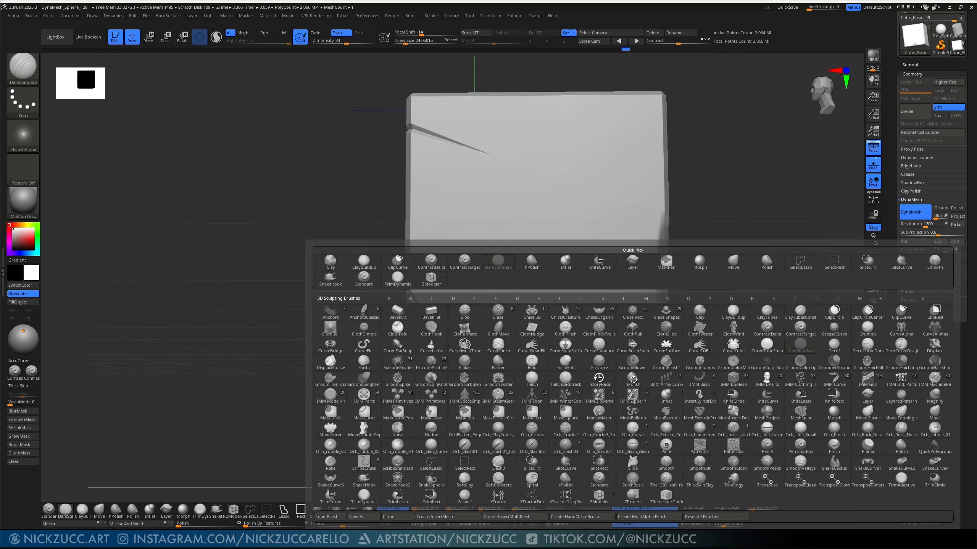
pyautogui.press('d')
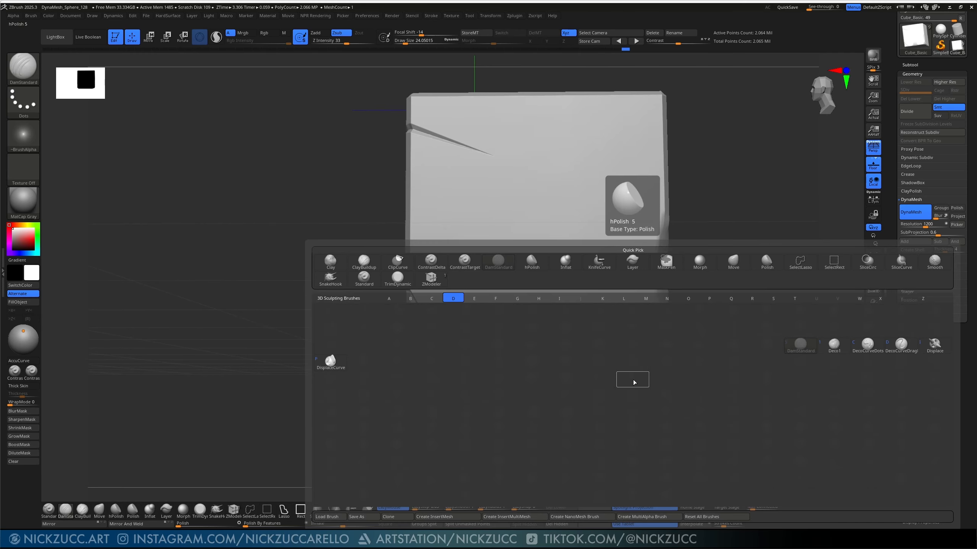
pyautogui.click(801, 345)
pyautogui.press('s')
pyautogui.moveTo(539, 332); pyautogui.dragTo(543, 333)
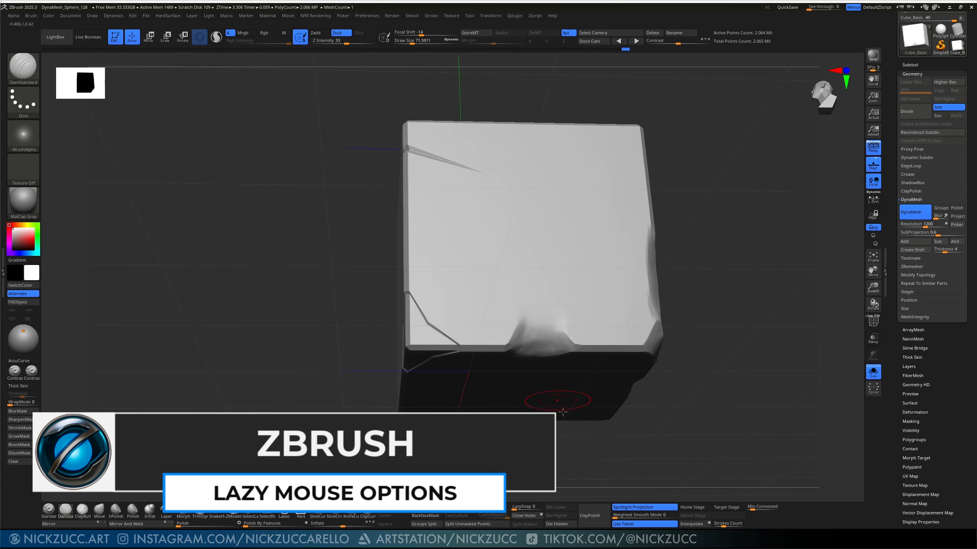
# Step: Try curved DamStandard strokes across the cracked face with LazyMouse on, and undo them
pyautogui.moveTo(562, 412); pyautogui.dragTo(538, 349, button='right')
pyautogui.moveTo(516, 369); pyautogui.dragTo(542, 315)
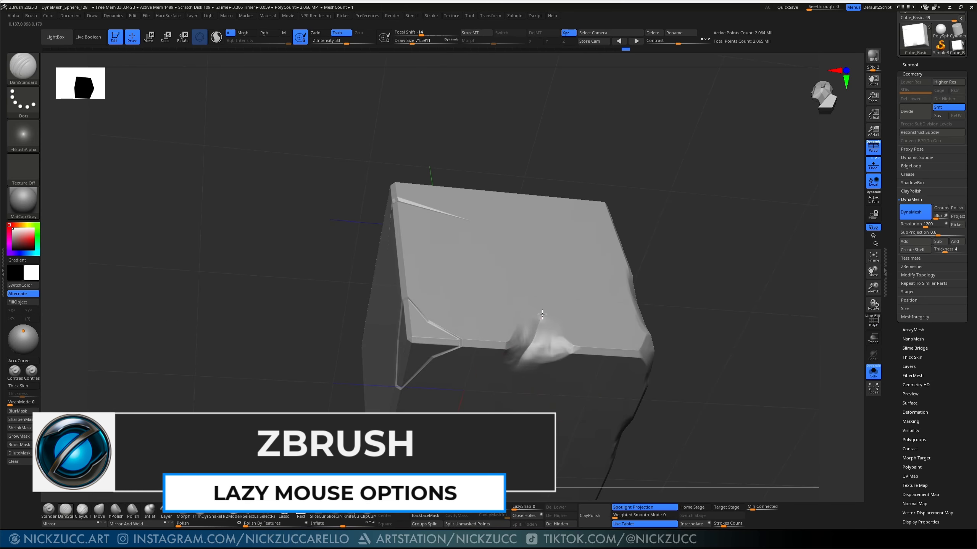
pyautogui.moveTo(674, 234)
pyautogui.mouseDown()
pyautogui.moveTo(670, 296)
pyautogui.moveTo(727, 338)
pyautogui.mouseUp()
pyautogui.hotkey('ctrl', 'z')
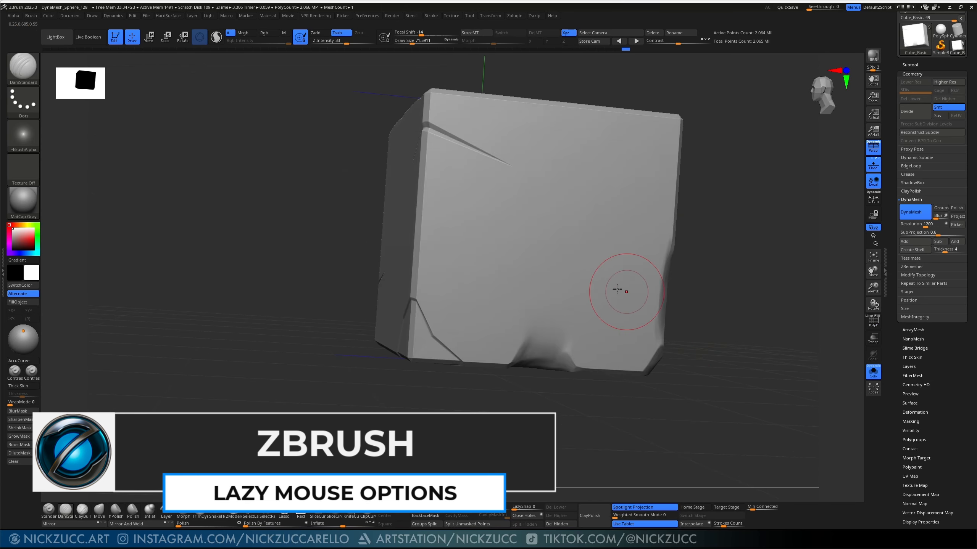
pyautogui.moveTo(617, 289)
pyautogui.mouseDown()
pyautogui.moveTo(625, 271)
pyautogui.moveTo(533, 218)
pyautogui.moveTo(588, 188)
pyautogui.moveTo(607, 198)
pyautogui.mouseUp()
pyautogui.moveTo(718, 237)
pyautogui.mouseDown()
pyautogui.moveTo(697, 257)
pyautogui.moveTo(711, 240)
pyautogui.mouseUp()
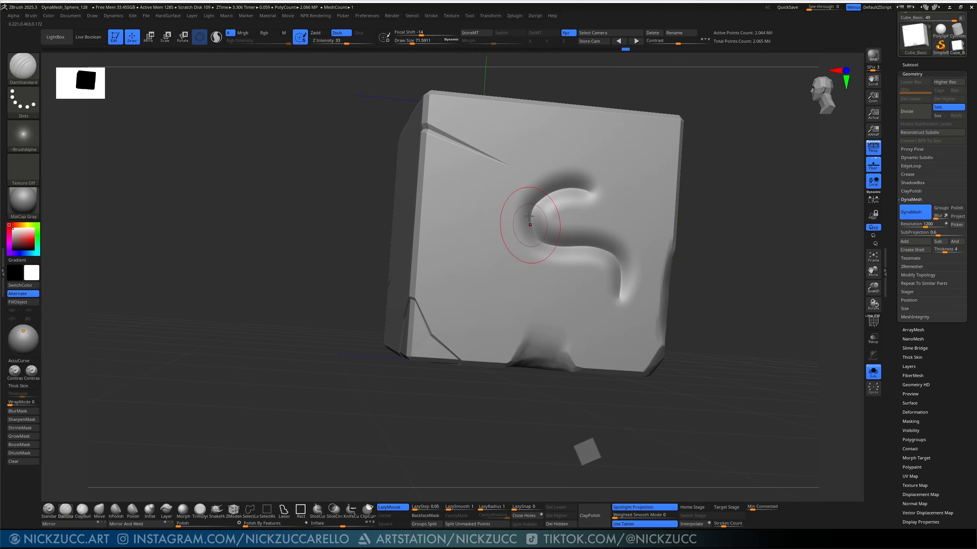
pyautogui.moveTo(529, 217)
pyautogui.mouseDown()
pyautogui.moveTo(623, 292)
pyautogui.moveTo(593, 253)
pyautogui.mouseUp()
pyautogui.hotkey('ctrl', 'z')
# Step: Find the LazyMouse toggle and open the Lazy Mouse settings of the brush stroke
pyautogui.click(430, 15)
pyautogui.press('ctrl')
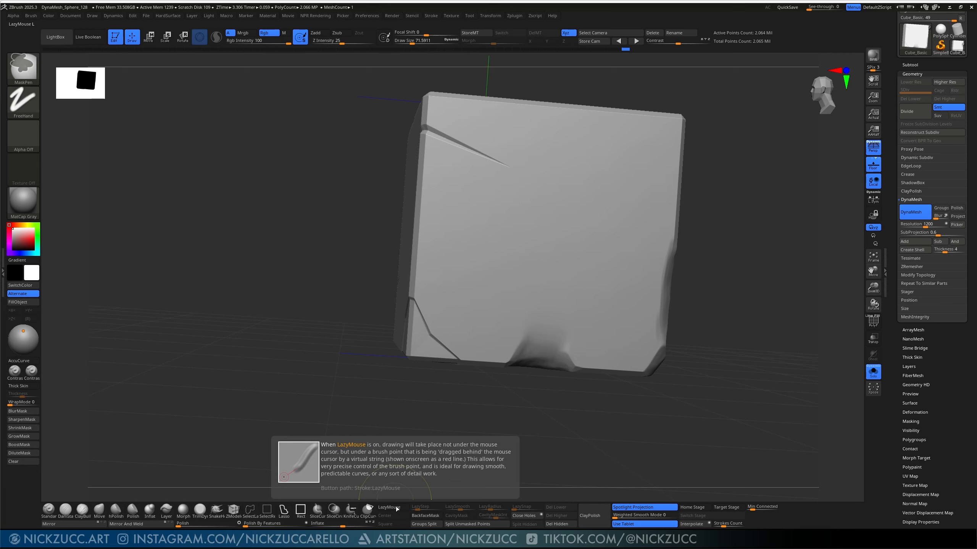
pyautogui.click(396, 509)
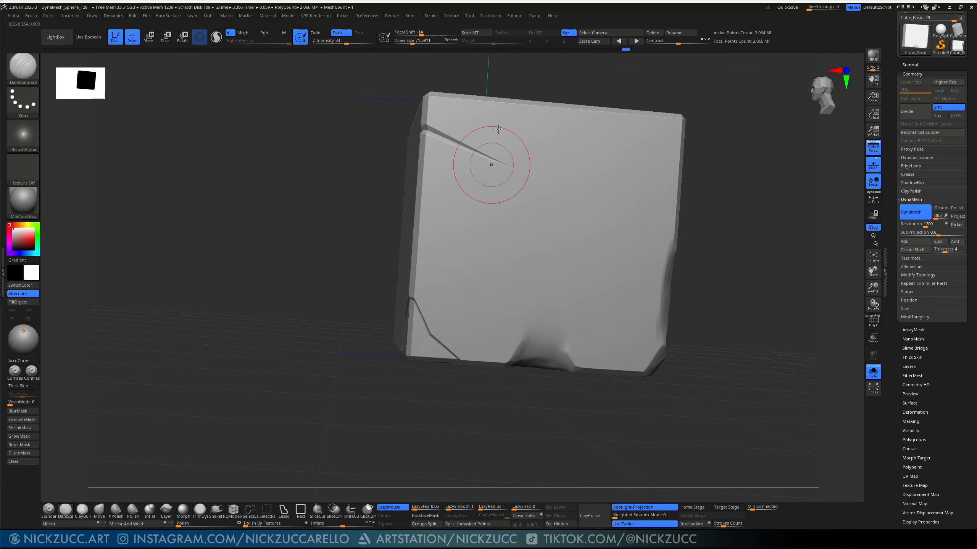
pyautogui.click(432, 17)
pyautogui.click(430, 16)
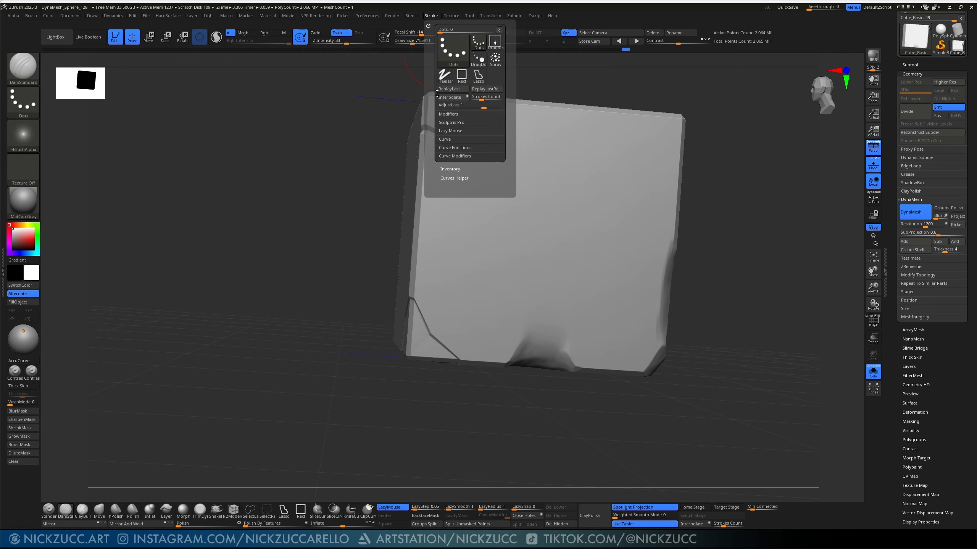
pyautogui.click(457, 132)
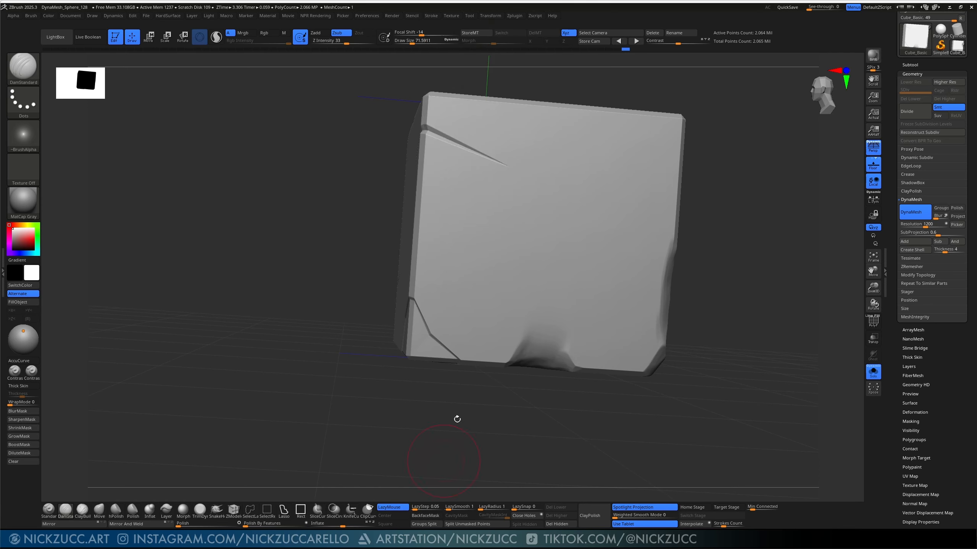
# Step: Set LazyStep to 0 and carve curved DamStandard test strokes on the cracked face, undoing each before drawing another
pyautogui.moveTo(418, 507); pyautogui.dragTo(422, 506)
pyautogui.moveTo(569, 268)
pyautogui.mouseDown()
pyautogui.moveTo(585, 205)
pyautogui.moveTo(530, 144)
pyautogui.moveTo(505, 146)
pyautogui.mouseUp()
pyautogui.hotkey('ctrl', 'z')
pyautogui.moveTo(488, 352)
pyautogui.mouseDown()
pyautogui.moveTo(595, 216)
pyautogui.moveTo(517, 140)
pyautogui.moveTo(513, 152)
pyautogui.mouseUp()
pyautogui.hotkey('ctrl', 'z')
pyautogui.moveTo(473, 340)
pyautogui.mouseDown()
pyautogui.moveTo(483, 310)
pyautogui.moveTo(573, 257)
pyautogui.moveTo(557, 204)
pyautogui.mouseUp()
pyautogui.hotkey('ctrl', 'z')
pyautogui.moveTo(482, 352)
pyautogui.mouseDown()
pyautogui.moveTo(538, 277)
pyautogui.moveTo(560, 208)
pyautogui.mouseUp()
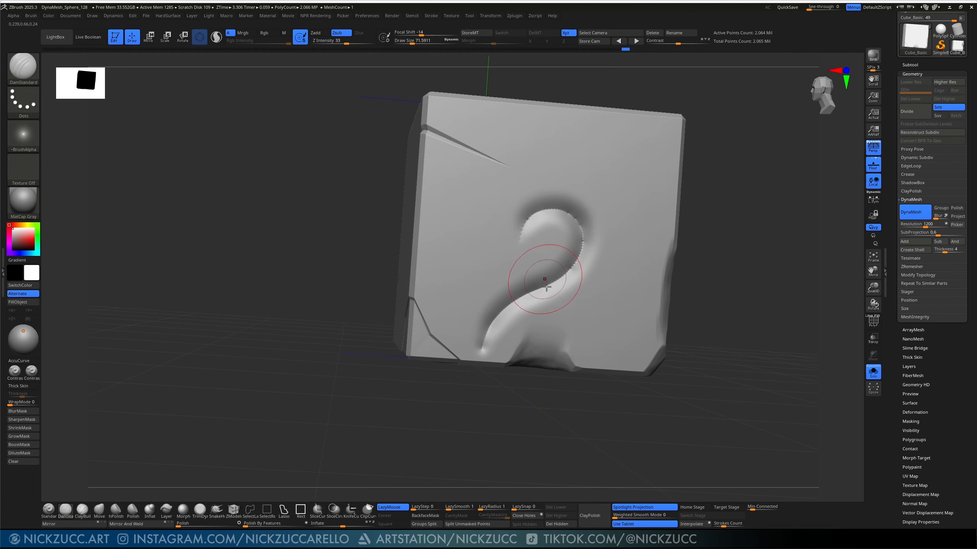
# Step: Undo the last stroke, raise LazySmooth to 6 and try a DamStandard stroke on the cracked face, undoing it
pyautogui.hotkey('ctrl', 'z')
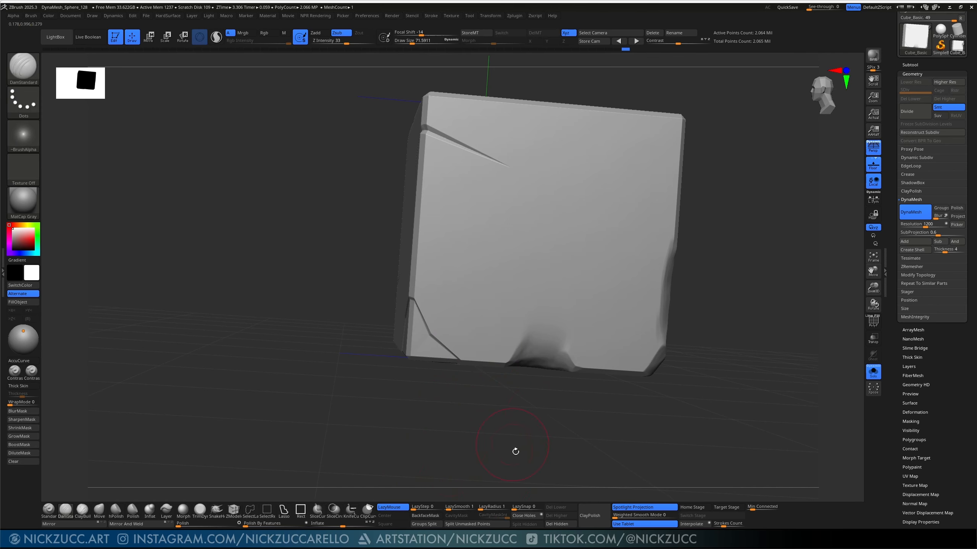
pyautogui.moveTo(534, 452); pyautogui.dragTo(530, 403)
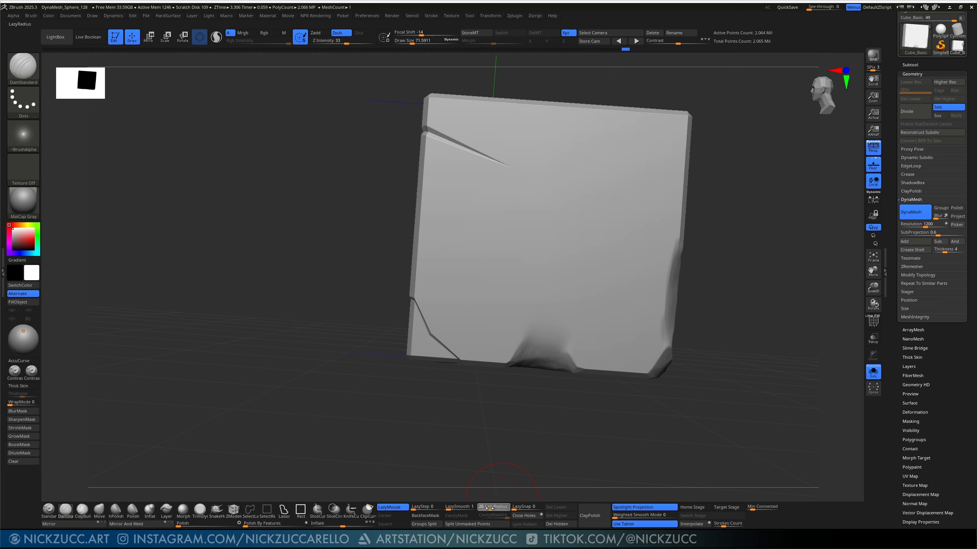
pyautogui.moveTo(489, 507); pyautogui.dragTo(485, 508)
pyautogui.moveTo(492, 356)
pyautogui.mouseDown()
pyautogui.moveTo(499, 327)
pyautogui.moveTo(573, 286)
pyautogui.moveTo(585, 208)
pyautogui.moveTo(495, 255)
pyautogui.mouseUp()
pyautogui.hotkey('ctrl', 'z')
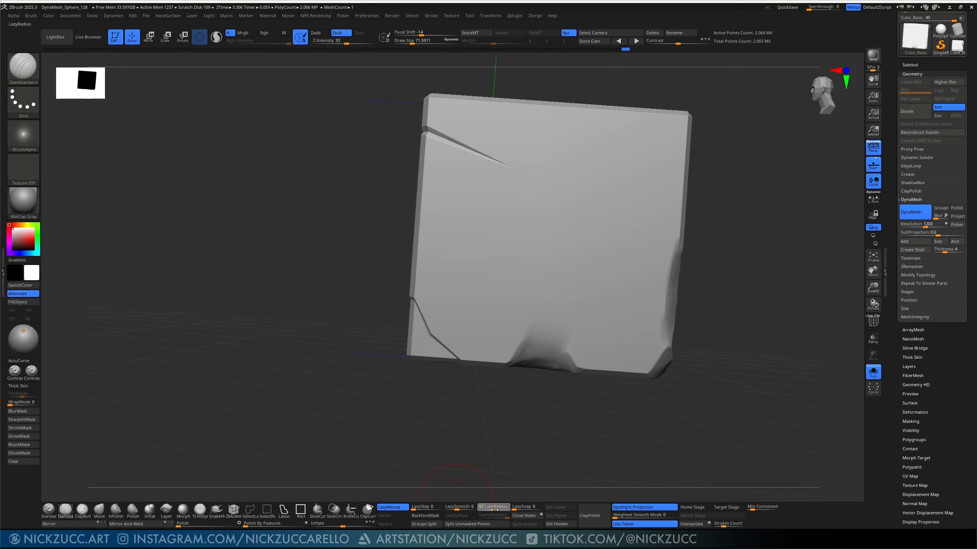
# Step: Set LazySmooth to 7 and LazyRadius to 38, and carve a DamStandard test stroke up the cracked face
pyautogui.moveTo(492, 510); pyautogui.dragTo(468, 507)
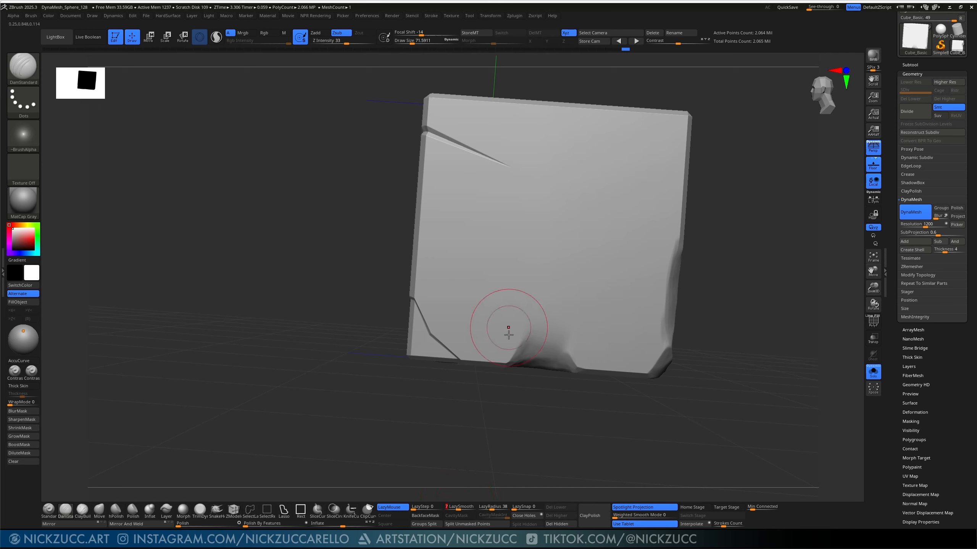
pyautogui.moveTo(506, 348)
pyautogui.mouseDown()
pyautogui.moveTo(507, 315)
pyautogui.moveTo(620, 256)
pyautogui.moveTo(508, 240)
pyautogui.moveTo(461, 222)
pyautogui.moveTo(543, 192)
pyautogui.moveTo(546, 173)
pyautogui.mouseUp()
pyautogui.moveTo(694, 296)
pyautogui.keyDown('shift'); pyautogui.mouseDown()
pyautogui.moveTo(703, 341)
pyautogui.moveTo(654, 320)
pyautogui.mouseUp(); pyautogui.keyUp('shift')
# Step: Reduce the draw size to about 53 and try DamStandard strokes above the chipped lower edge, undoing each one
pyautogui.press('s')
pyautogui.hotkey('ctrl', 'z')
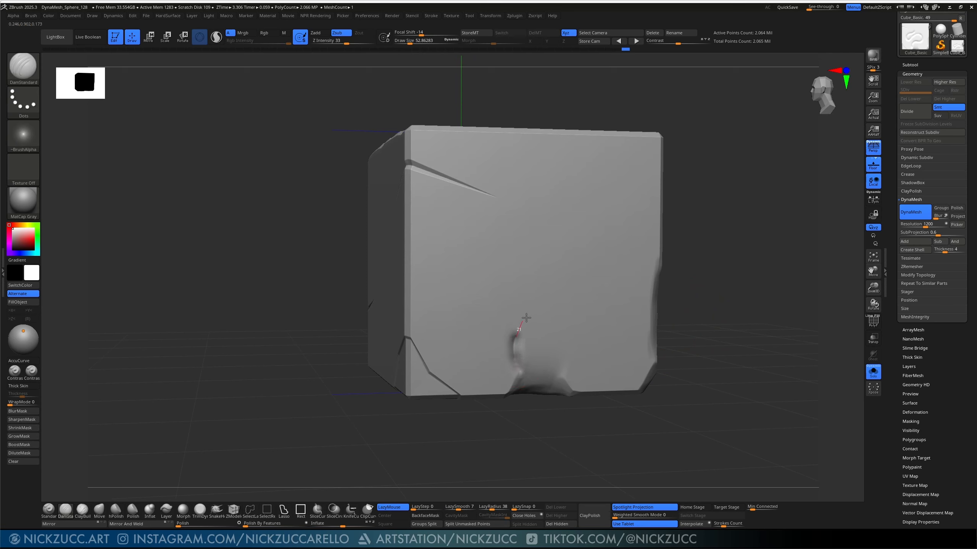
pyautogui.moveTo(526, 318)
pyautogui.mouseDown()
pyautogui.moveTo(569, 303)
pyautogui.moveTo(574, 266)
pyautogui.moveTo(532, 243)
pyautogui.moveTo(485, 268)
pyautogui.moveTo(625, 212)
pyautogui.moveTo(634, 333)
pyautogui.mouseUp()
pyautogui.hotkey('ctrl', 'z')
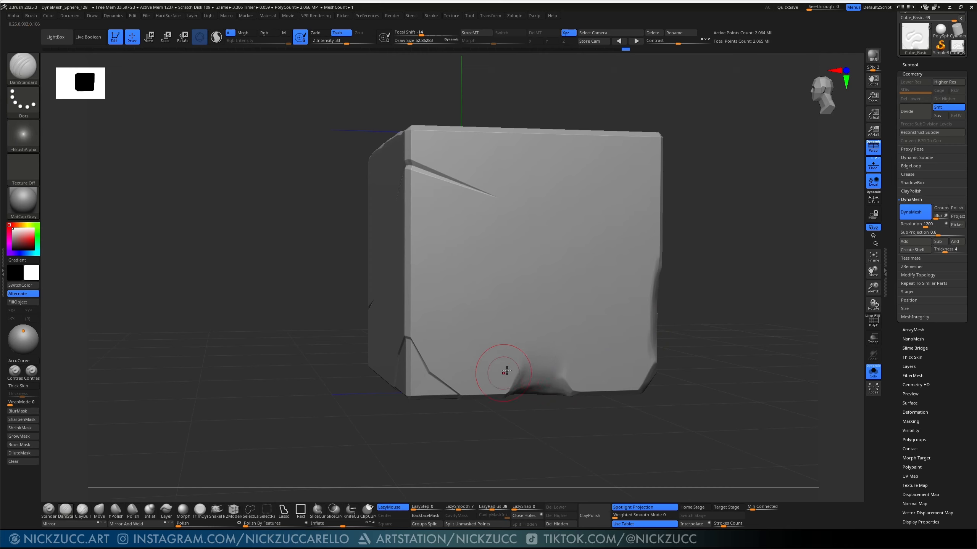
pyautogui.moveTo(534, 373)
pyautogui.mouseDown()
pyautogui.moveTo(572, 285)
pyautogui.moveTo(559, 313)
pyautogui.mouseUp()
pyautogui.hotkey('ctrl', 'z')
# Step: Set the DamStandard draw size to about 126 and carve a deep gouge into the middle of the cube's vertical edge
pyautogui.moveTo(691, 339)
pyautogui.mouseDown()
pyautogui.moveTo(695, 308)
pyautogui.moveTo(710, 321)
pyautogui.moveTo(695, 323)
pyautogui.moveTo(769, 299)
pyautogui.moveTo(713, 281)
pyautogui.mouseUp()
pyautogui.press('s')
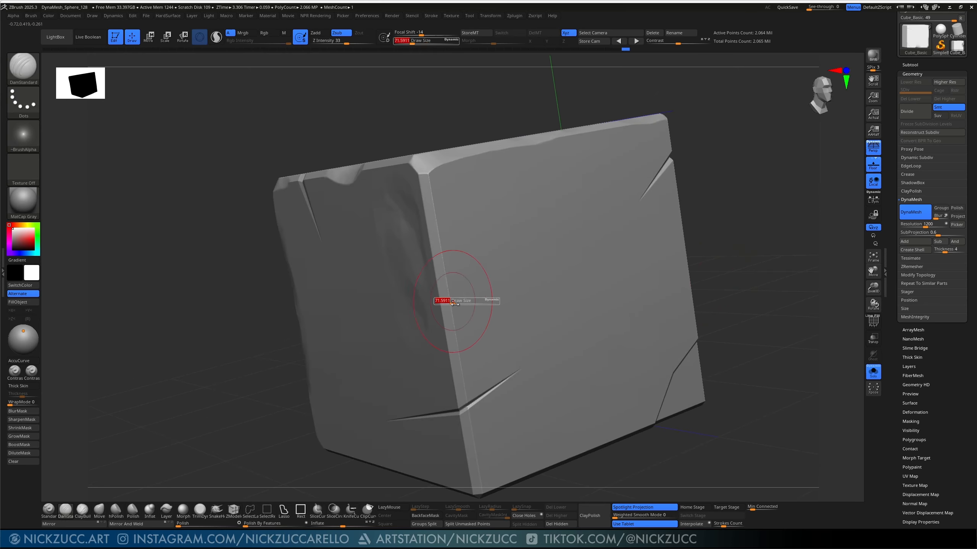
pyautogui.moveTo(452, 304); pyautogui.dragTo(482, 299)
pyautogui.click(455, 310)
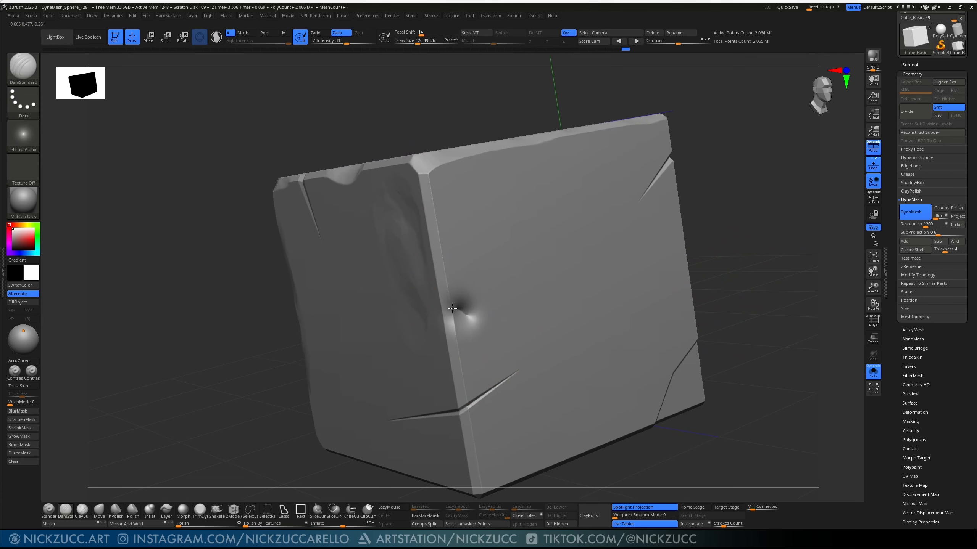
pyautogui.moveTo(751, 294)
pyautogui.mouseDown()
pyautogui.moveTo(760, 234)
pyautogui.moveTo(683, 326)
pyautogui.moveTo(691, 355)
pyautogui.moveTo(454, 331)
pyautogui.mouseUp()
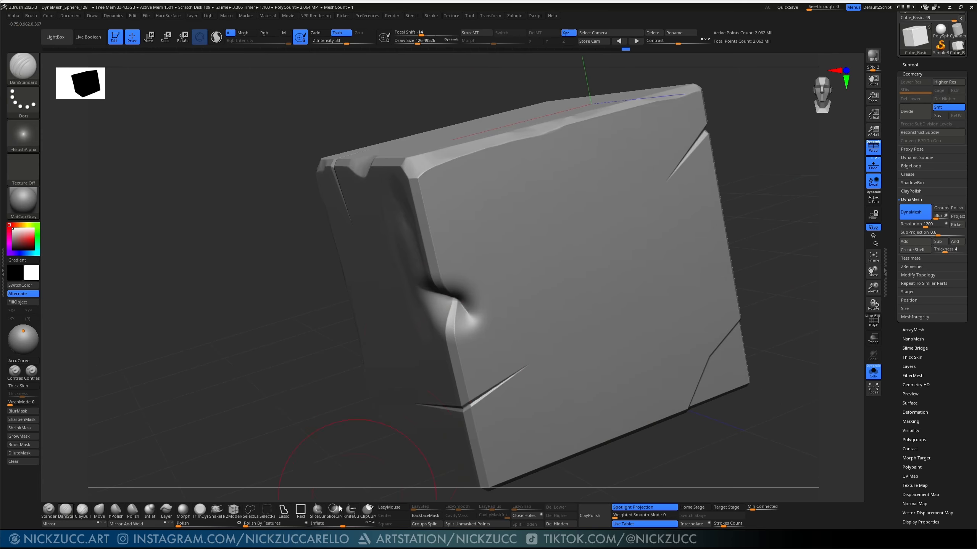
# Step: Switch to TrimDynamic at a draw size of about 32 and flatten the rims of the gouge on the vertical edge
pyautogui.click(199, 509)
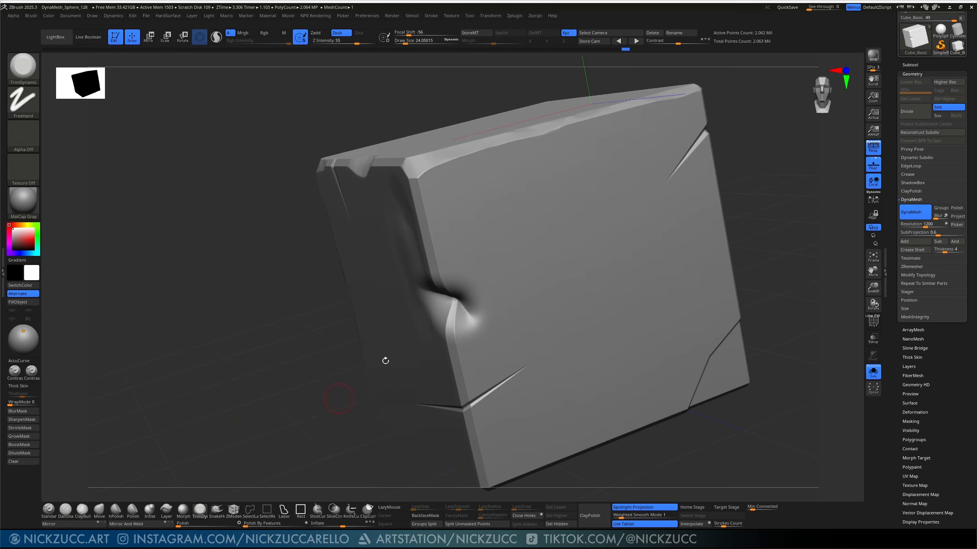
pyautogui.moveTo(314, 351)
pyautogui.mouseDown()
pyautogui.moveTo(465, 315)
pyautogui.moveTo(446, 315)
pyautogui.moveTo(453, 336)
pyautogui.moveTo(427, 318)
pyautogui.moveTo(444, 339)
pyautogui.moveTo(423, 312)
pyautogui.moveTo(446, 330)
pyautogui.mouseUp()
pyautogui.moveTo(676, 225); pyautogui.dragTo(706, 212)
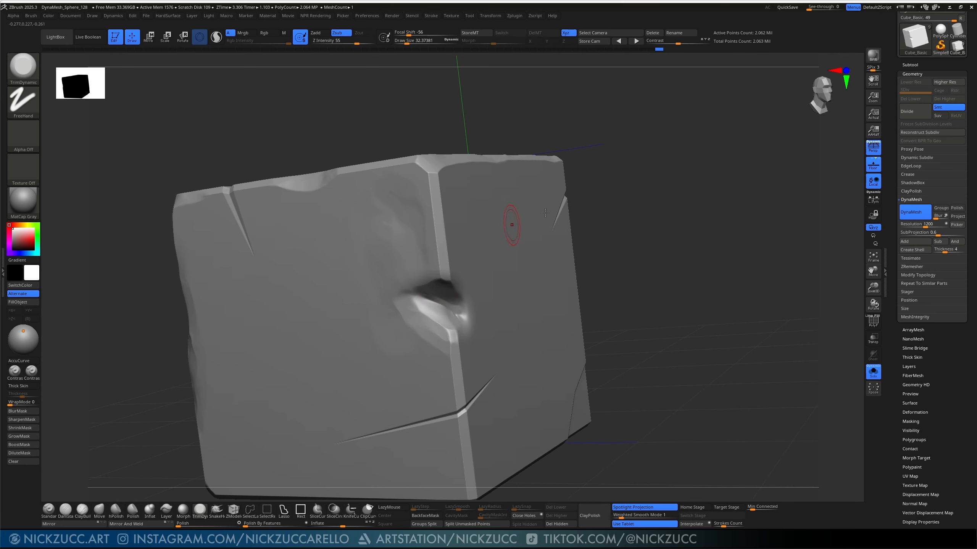
pyautogui.moveTo(661, 215); pyautogui.dragTo(723, 208)
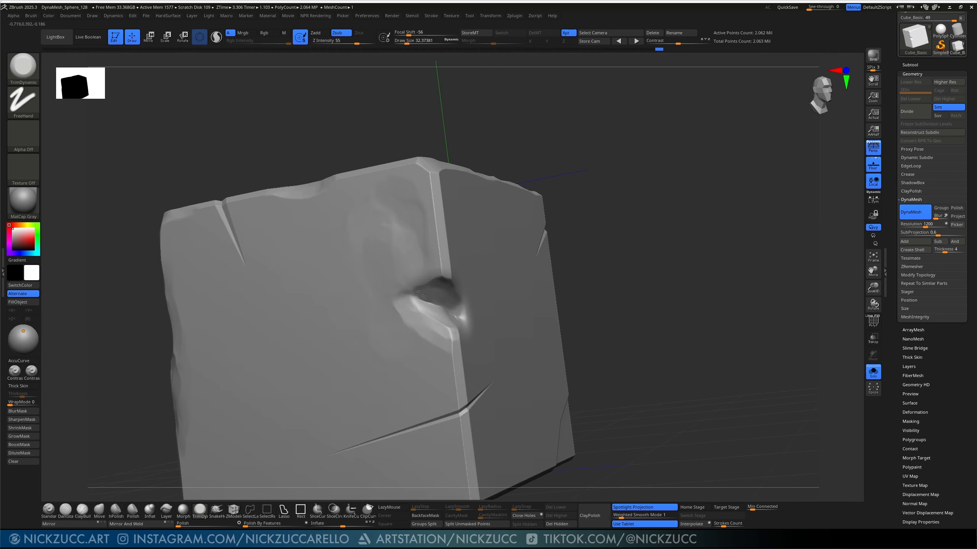
pyautogui.moveTo(560, 246); pyautogui.dragTo(589, 266)
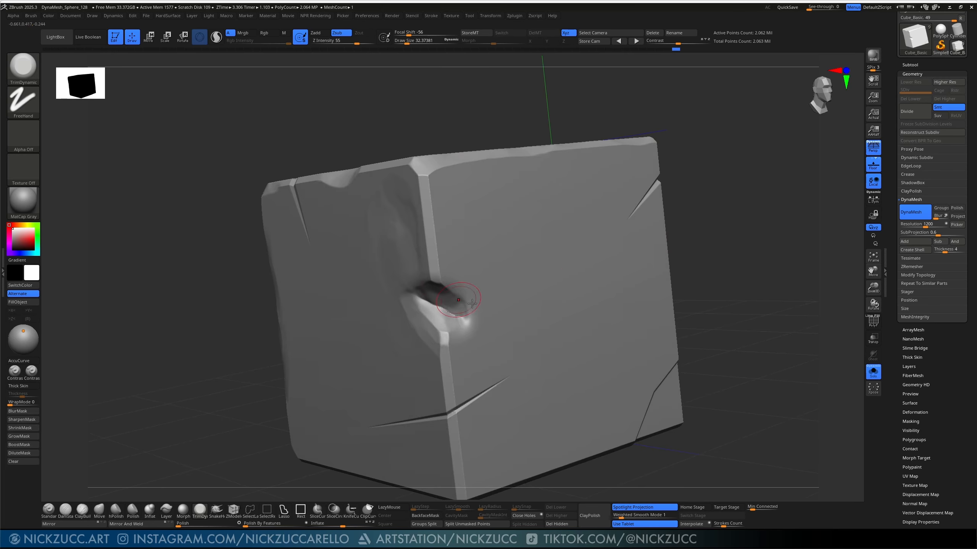
pyautogui.moveTo(668, 227); pyautogui.dragTo(692, 210)
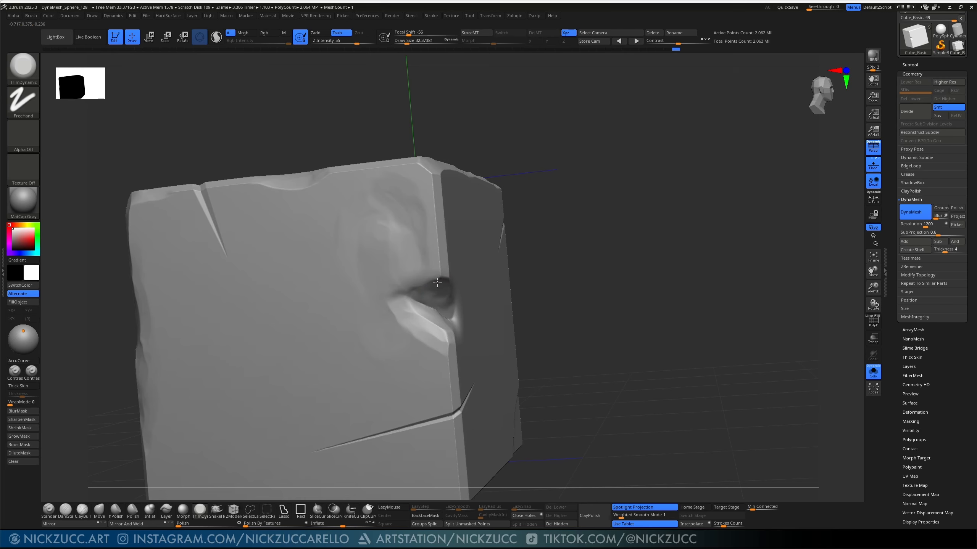
pyautogui.moveTo(539, 248); pyautogui.dragTo(634, 240)
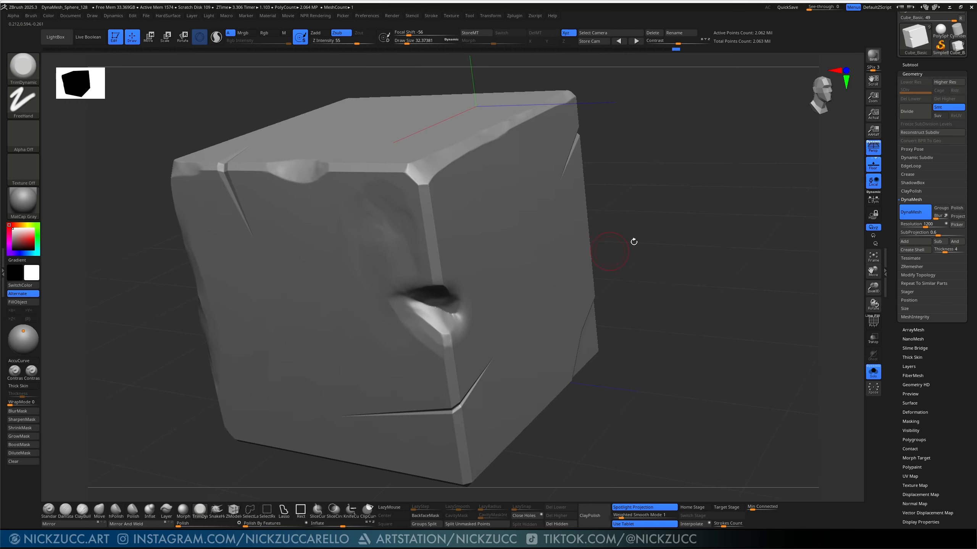
# Step: Remesh the cube with DynaMesh and trim the gouge's rim on the adjoining face with TrimDynamic
pyautogui.press('ctrl')
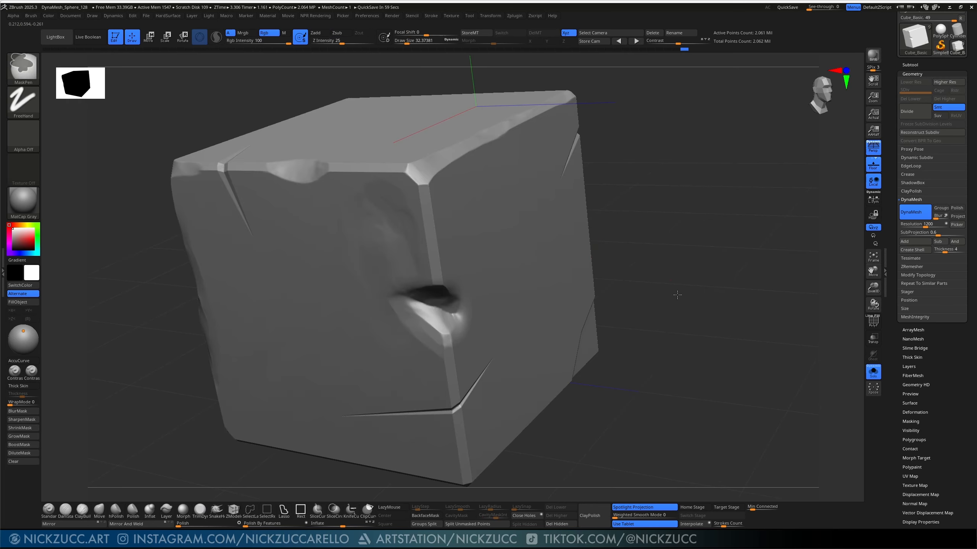
pyautogui.moveTo(686, 310); pyautogui.dragTo(484, 304)
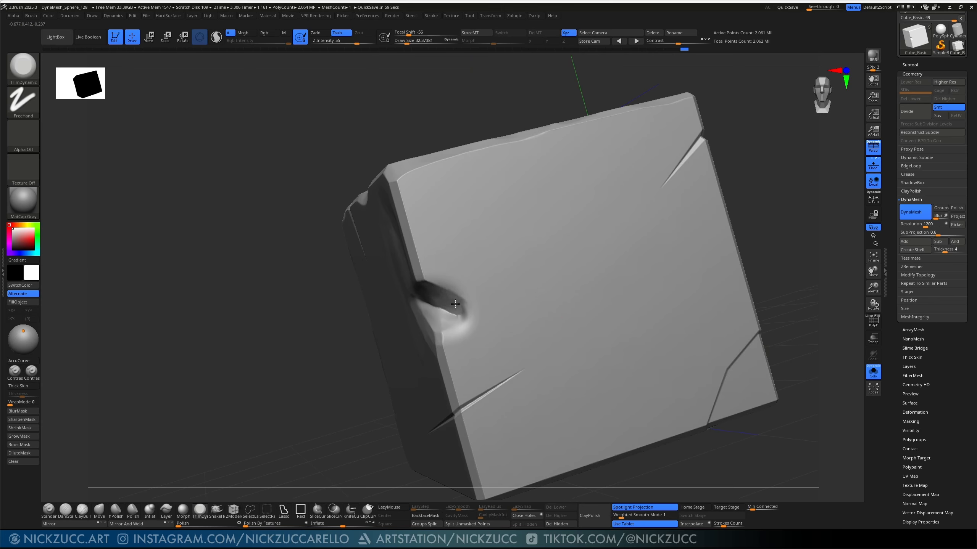
pyautogui.moveTo(472, 351)
pyautogui.mouseDown()
pyautogui.moveTo(452, 334)
pyautogui.moveTo(469, 308)
pyautogui.moveTo(454, 340)
pyautogui.mouseUp()
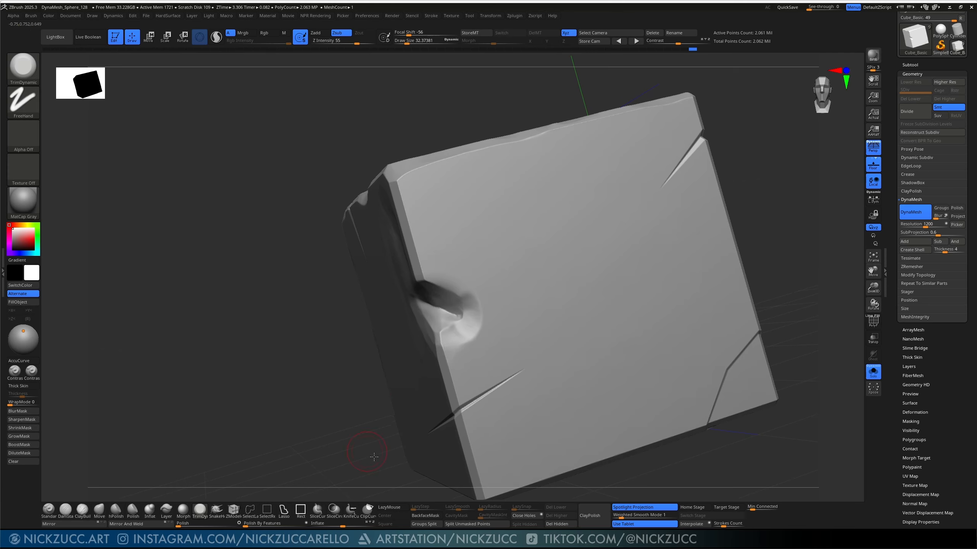
pyautogui.moveTo(374, 457); pyautogui.dragTo(429, 340)
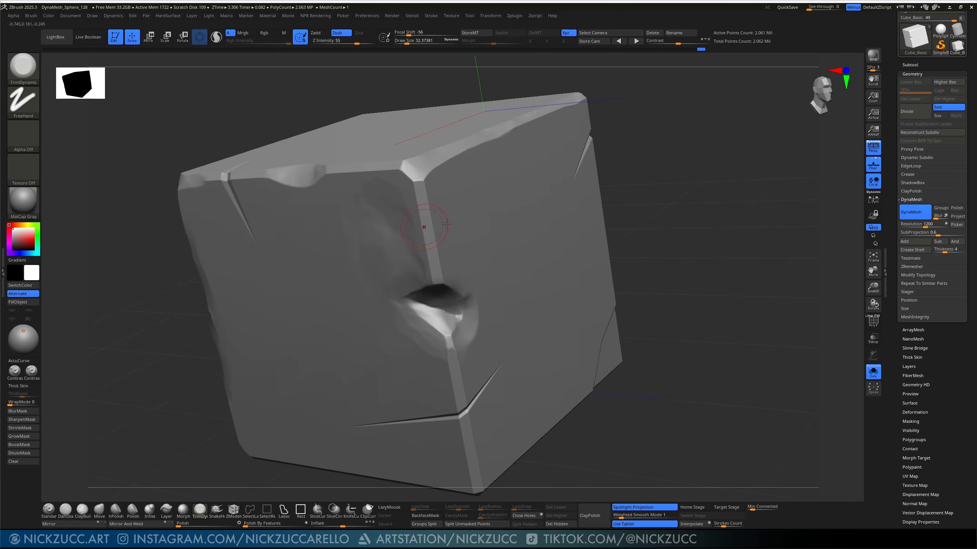
pyautogui.moveTo(661, 266); pyautogui.dragTo(597, 284)
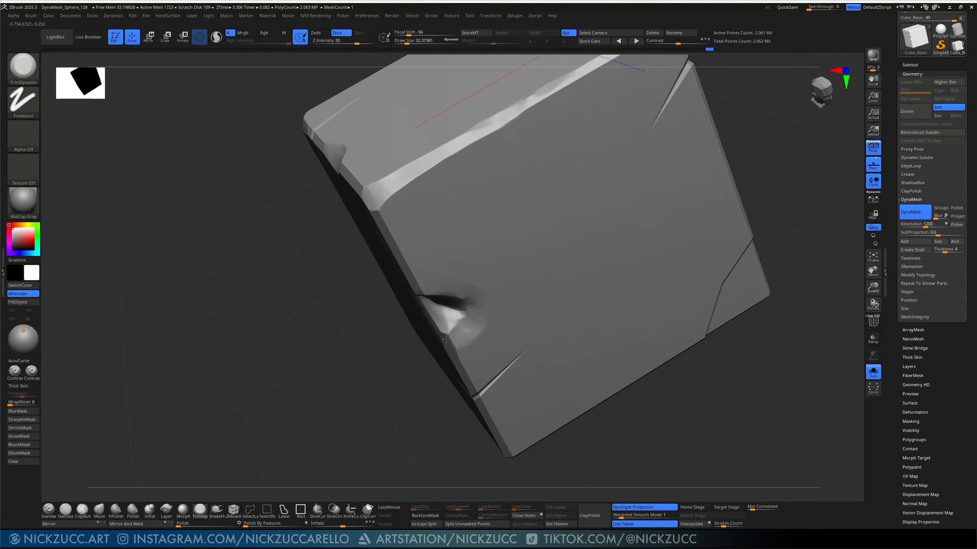
pyautogui.moveTo(446, 339); pyautogui.dragTo(468, 342)
# Step: Soften the cube's sharp outer edges and corners with the Smooth brush at a draw size of about 86
pyautogui.moveTo(677, 401); pyautogui.dragTo(701, 392)
pyautogui.moveTo(627, 396)
pyautogui.mouseDown()
pyautogui.moveTo(476, 325)
pyautogui.moveTo(498, 289)
pyautogui.mouseUp()
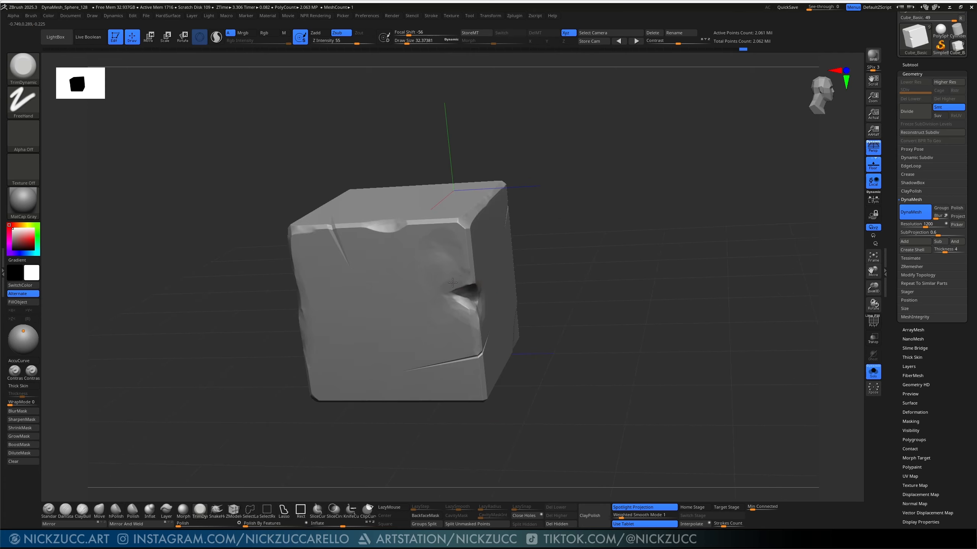
pyautogui.moveTo(593, 276); pyautogui.dragTo(650, 342)
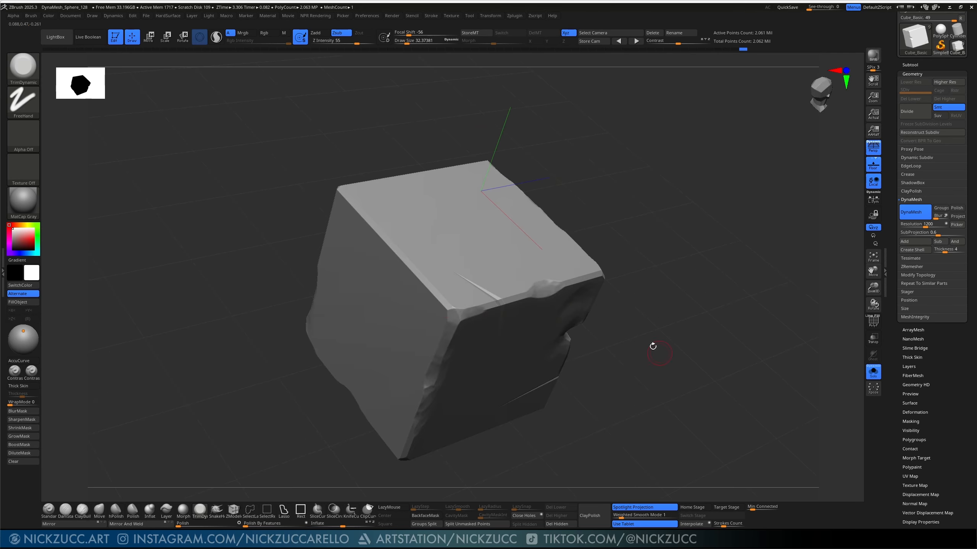
pyautogui.press('shift')
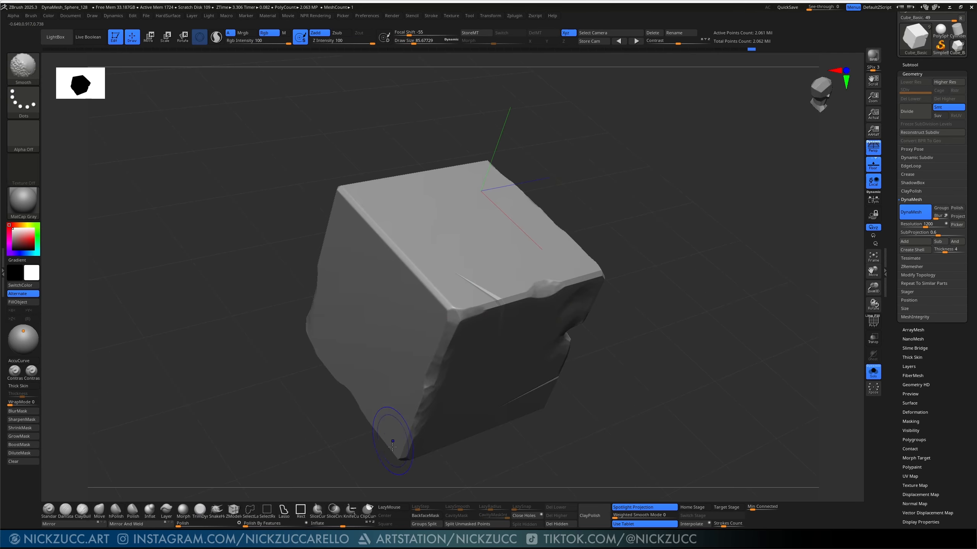
pyautogui.keyDown('shift'); pyautogui.moveTo(657, 263); pyautogui.dragTo(602, 283); pyautogui.keyUp('shift')
pyautogui.moveTo(607, 218); pyautogui.dragTo(614, 267)
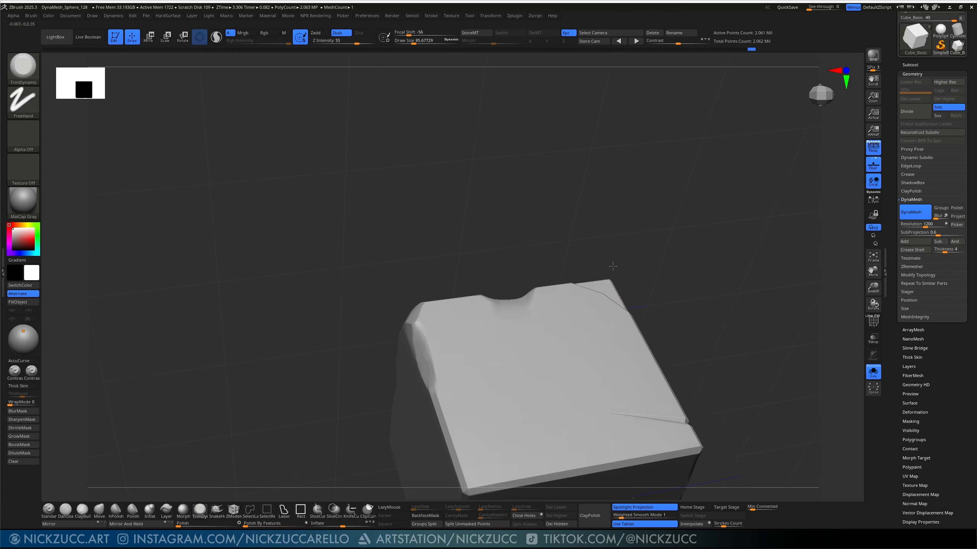
pyautogui.moveTo(684, 339)
pyautogui.keyDown('alt'); pyautogui.mouseDown()
pyautogui.moveTo(671, 214)
pyautogui.moveTo(681, 201)
pyautogui.moveTo(676, 250)
pyautogui.mouseUp(); pyautogui.keyUp('alt')
pyautogui.keyDown('shift'); pyautogui.moveTo(477, 242); pyautogui.dragTo(557, 233); pyautogui.keyUp('shift')
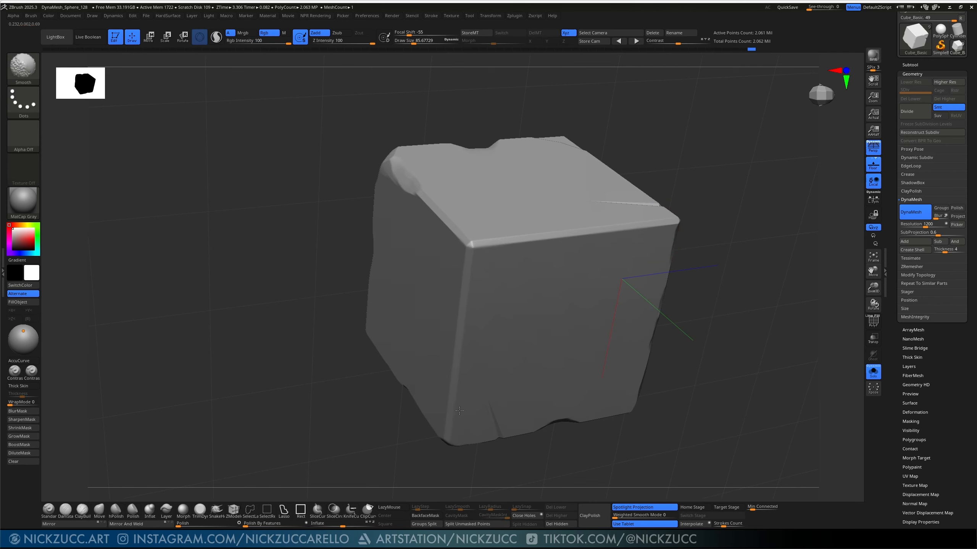
pyautogui.moveTo(773, 450)
pyautogui.mouseDown()
pyautogui.moveTo(715, 435)
pyautogui.moveTo(711, 455)
pyautogui.mouseUp()
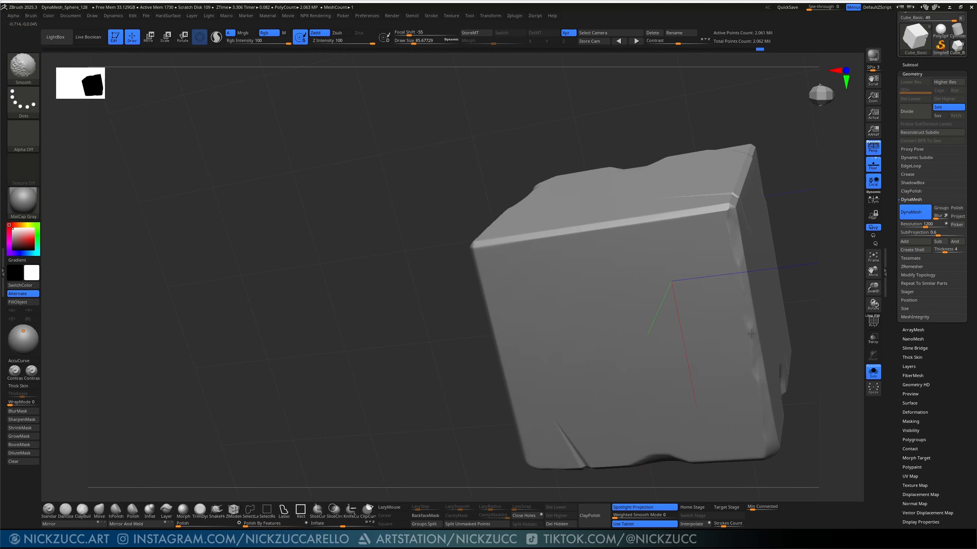
pyautogui.moveTo(823, 296)
pyautogui.keyDown('alt'); pyautogui.mouseDown()
pyautogui.moveTo(739, 242)
pyautogui.moveTo(733, 215)
pyautogui.mouseUp(); pyautogui.keyUp('alt')
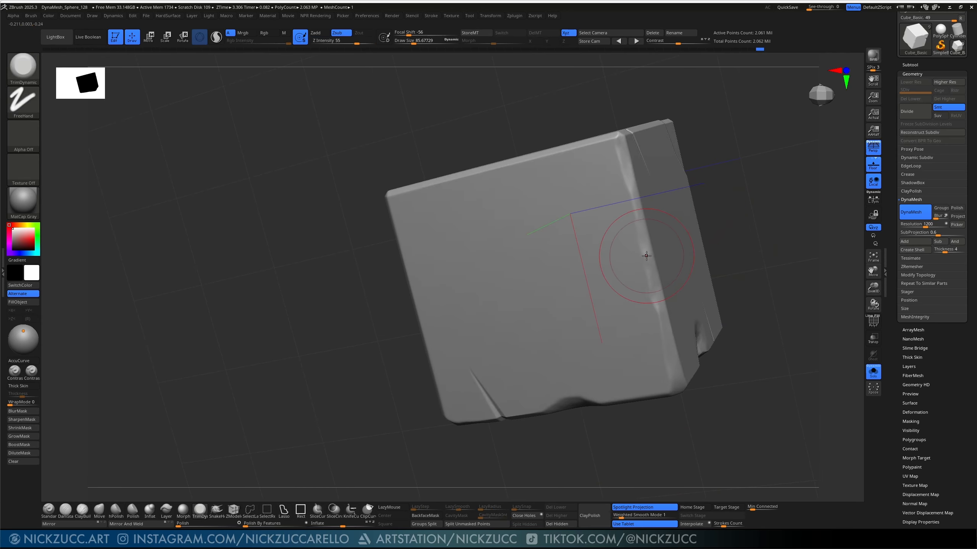
# Step: Set TrimDynamic to Z Intensity 33 and a draw size of about 39, and chip irregular wear along the softened edge
pyautogui.moveTo(645, 251)
pyautogui.mouseDown()
pyautogui.moveTo(635, 255)
pyautogui.moveTo(637, 191)
pyautogui.moveTo(648, 254)
pyautogui.moveTo(639, 213)
pyautogui.moveTo(642, 224)
pyautogui.mouseUp()
pyautogui.press('u')
pyautogui.press('s')
pyautogui.moveTo(642, 227)
pyautogui.mouseDown()
pyautogui.moveTo(648, 255)
pyautogui.moveTo(630, 180)
pyautogui.mouseUp()
pyautogui.moveTo(621, 143)
pyautogui.mouseDown()
pyautogui.moveTo(609, 138)
pyautogui.moveTo(624, 153)
pyautogui.mouseUp()
pyautogui.moveTo(694, 344); pyautogui.dragTo(680, 387)
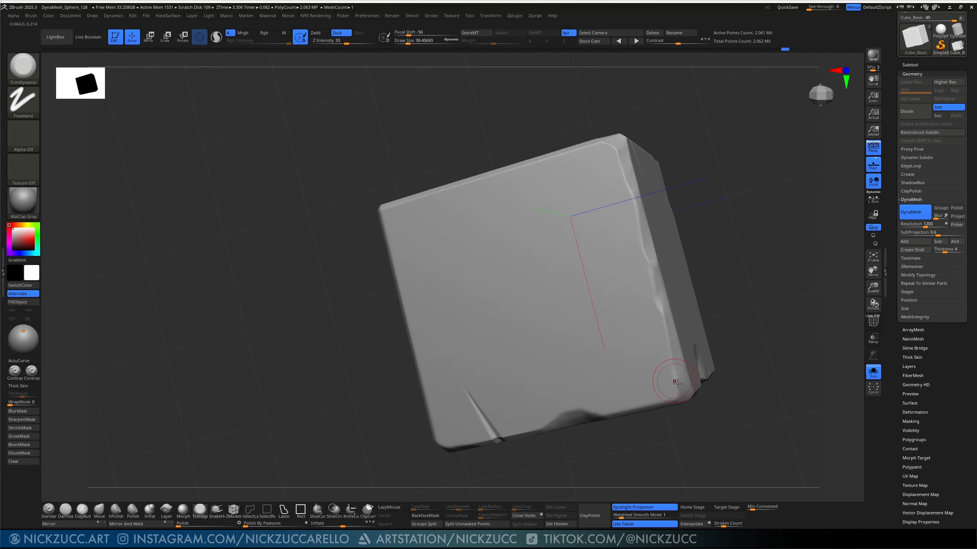
# Step: Trim the corner at the end of the worn edge and carry the wear along the adjoining notched edge
pyautogui.moveTo(694, 397); pyautogui.dragTo(694, 400, button='right')
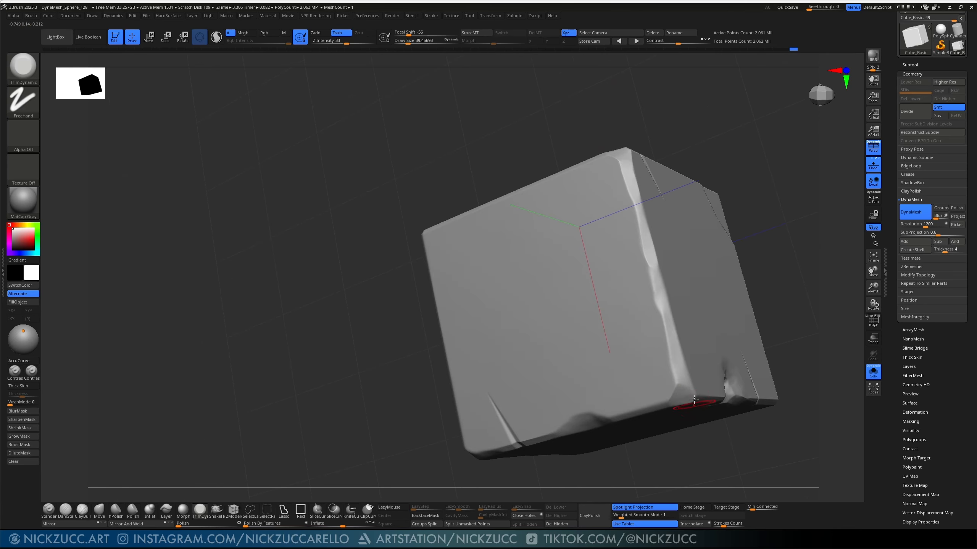
pyautogui.moveTo(652, 434); pyautogui.dragTo(634, 391, button='right')
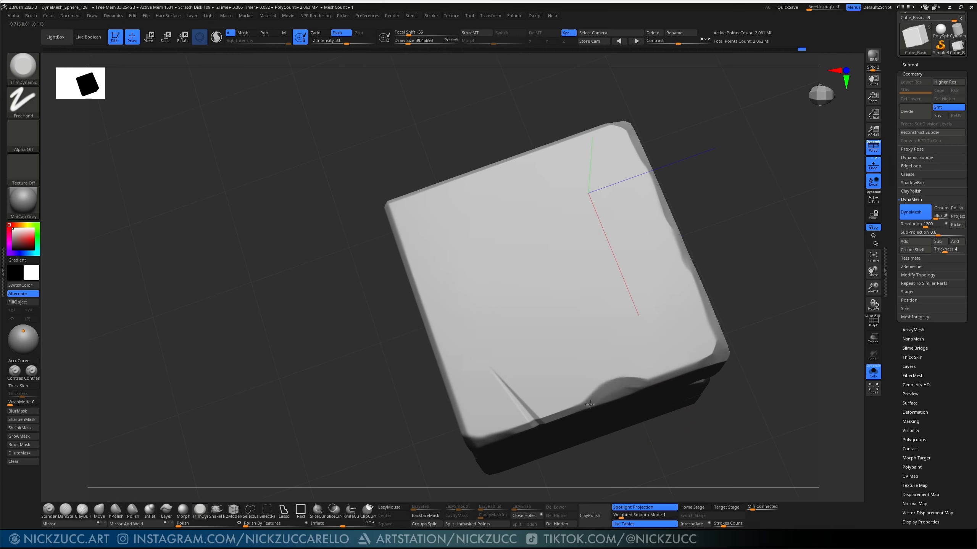
pyautogui.moveTo(586, 402)
pyautogui.mouseDown()
pyautogui.moveTo(605, 388)
pyautogui.moveTo(727, 356)
pyautogui.moveTo(698, 239)
pyautogui.moveTo(702, 255)
pyautogui.mouseUp()
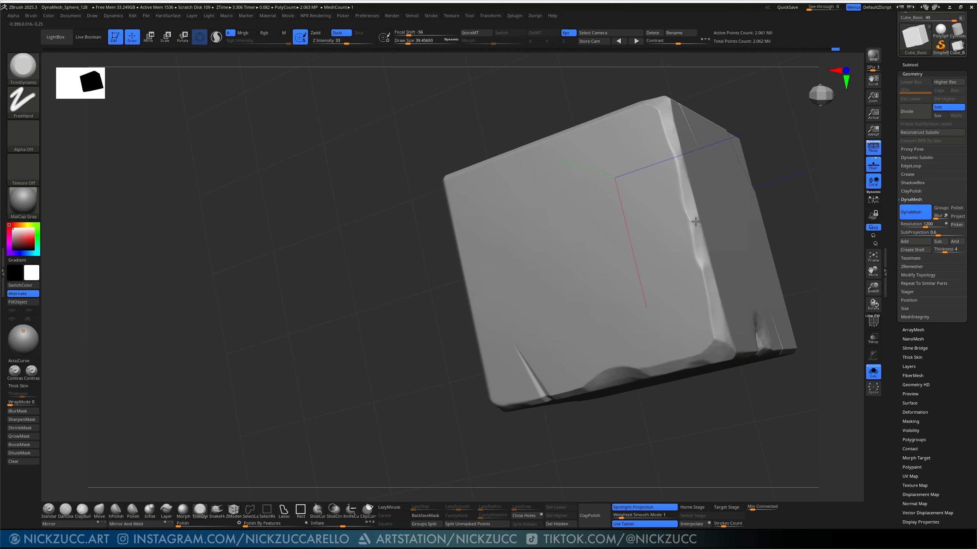
# Step: Examine the gouge, cracks and worn edges of the cube from the front and from several angles
pyautogui.moveTo(777, 185)
pyautogui.mouseDown()
pyautogui.moveTo(796, 228)
pyautogui.moveTo(793, 205)
pyautogui.moveTo(747, 257)
pyautogui.moveTo(774, 264)
pyautogui.moveTo(754, 299)
pyautogui.moveTo(760, 367)
pyautogui.moveTo(824, 166)
pyautogui.moveTo(777, 240)
pyautogui.moveTo(733, 209)
pyautogui.moveTo(768, 181)
pyautogui.mouseUp()
pyautogui.moveTo(822, 93)
pyautogui.mouseDown()
pyautogui.moveTo(804, 100)
pyautogui.moveTo(812, 115)
pyautogui.moveTo(824, 82)
pyautogui.mouseUp()
pyautogui.moveTo(636, 300); pyautogui.dragTo(636, 291)
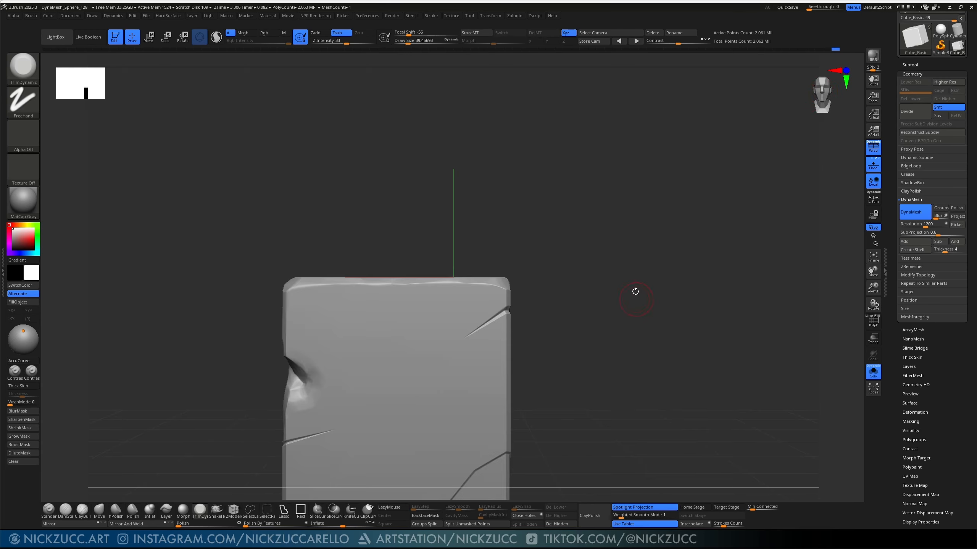
pyautogui.keyDown('alt'); pyautogui.moveTo(651, 333); pyautogui.dragTo(673, 255); pyautogui.keyUp('alt')
pyautogui.press('f')
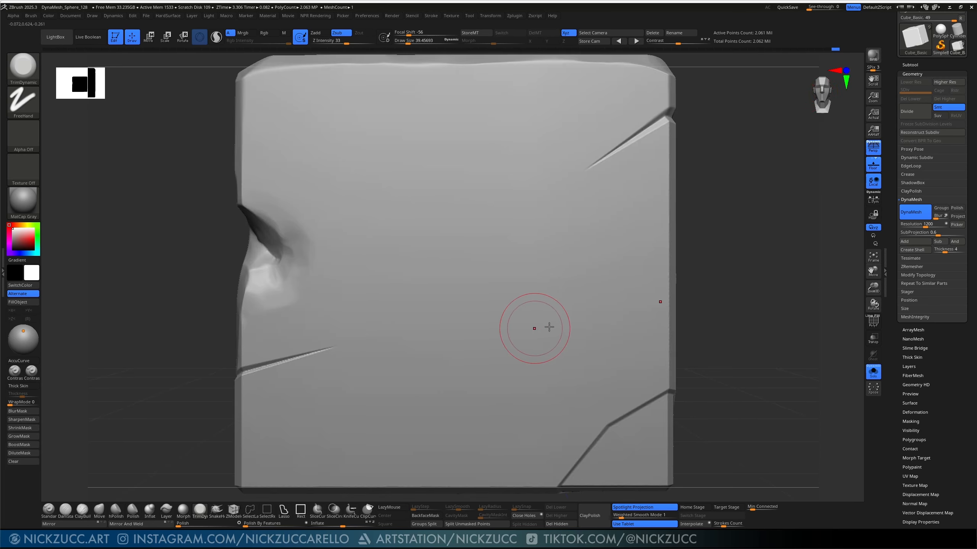
pyautogui.keyDown('alt'); pyautogui.moveTo(708, 303); pyautogui.dragTo(661, 311); pyautogui.keyUp('alt')
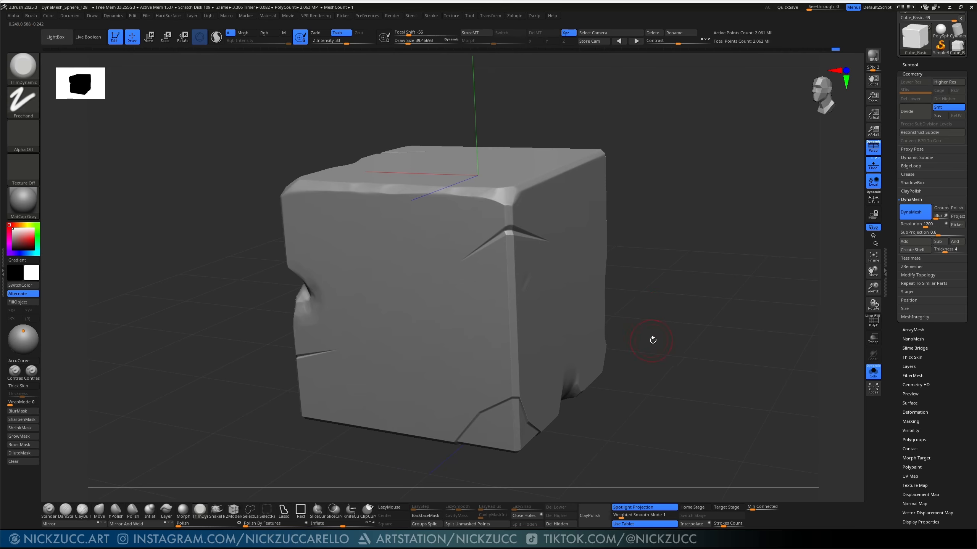
pyautogui.moveTo(652, 339)
pyautogui.mouseDown()
pyautogui.moveTo(632, 338)
pyautogui.moveTo(639, 356)
pyautogui.moveTo(598, 402)
pyautogui.mouseUp()
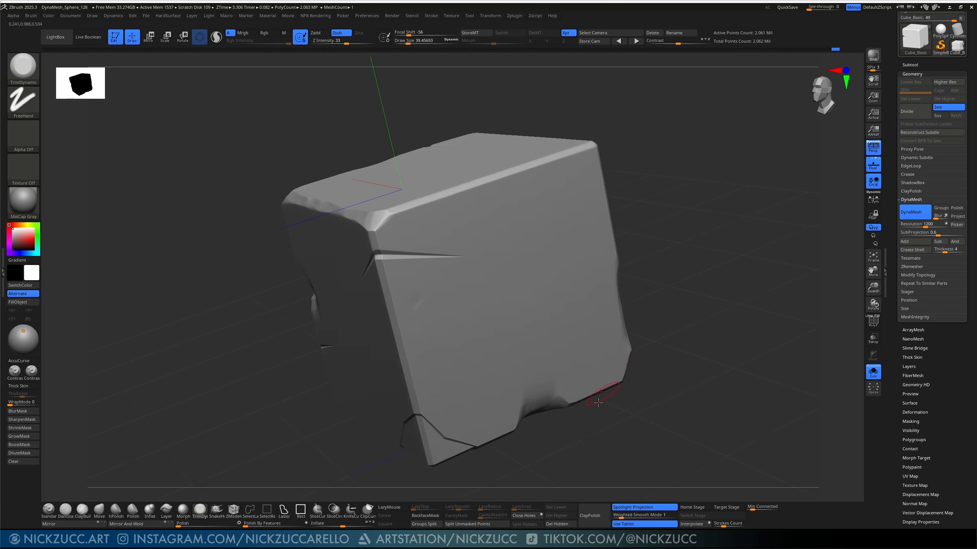
# Step: Load the TrimSmoothBorder brush from the Trim folder of the LightBox brush library
pyautogui.moveTo(669, 327)
pyautogui.mouseDown()
pyautogui.moveTo(678, 325)
pyautogui.moveTo(656, 329)
pyautogui.moveTo(652, 310)
pyautogui.mouseUp()
pyautogui.press(',')
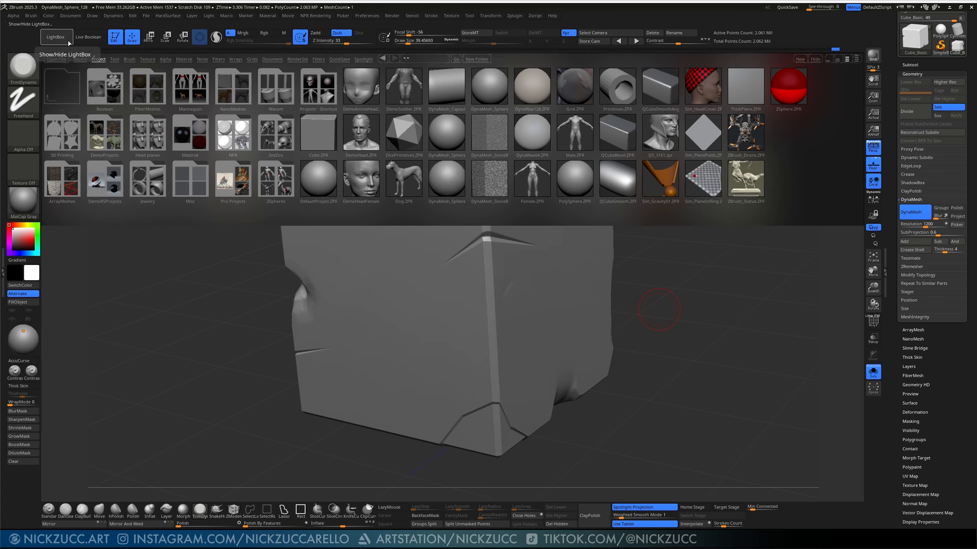
pyautogui.click(135, 59)
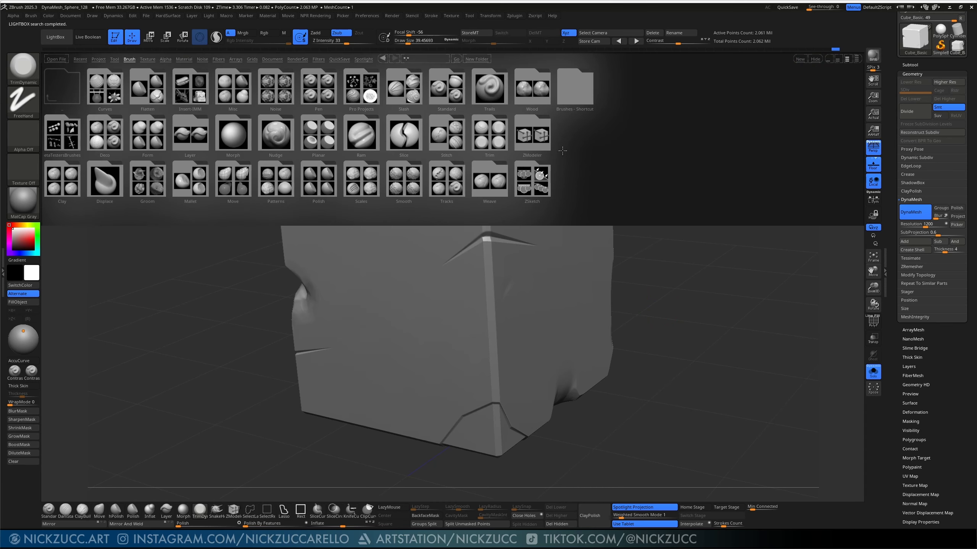
pyautogui.click(493, 143)
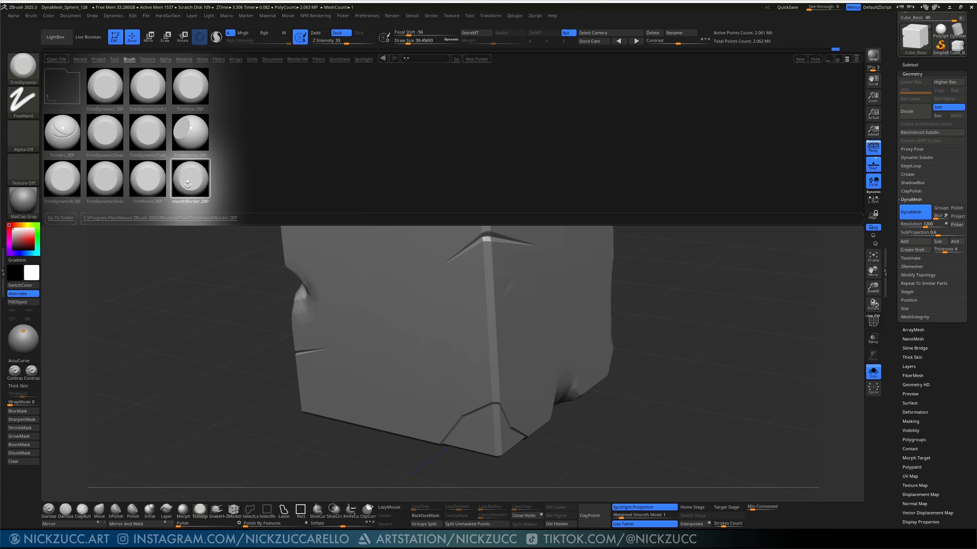
pyautogui.doubleClick(188, 184)
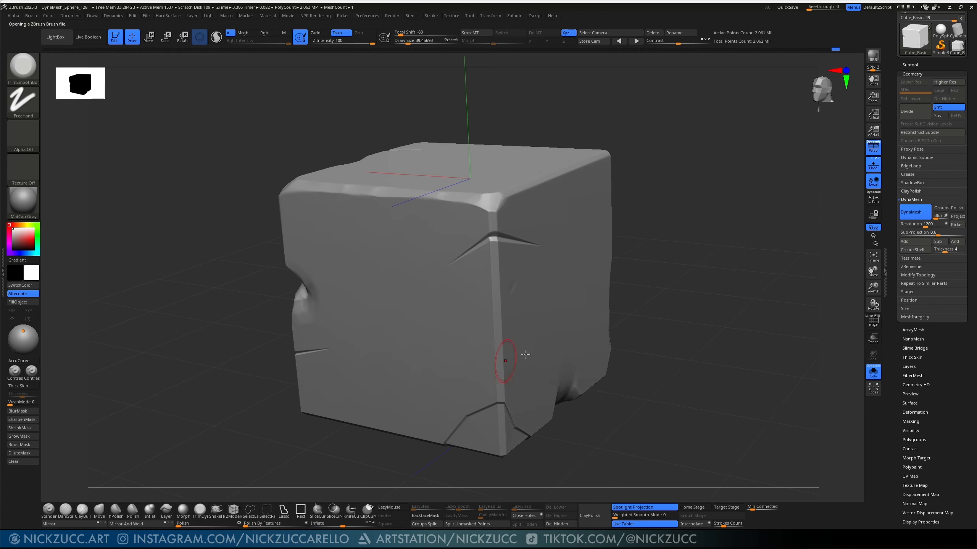
# Step: Assign the square Alpha 28 to the TrimSmoothBorder brush
pyautogui.moveTo(620, 413); pyautogui.dragTo(612, 407)
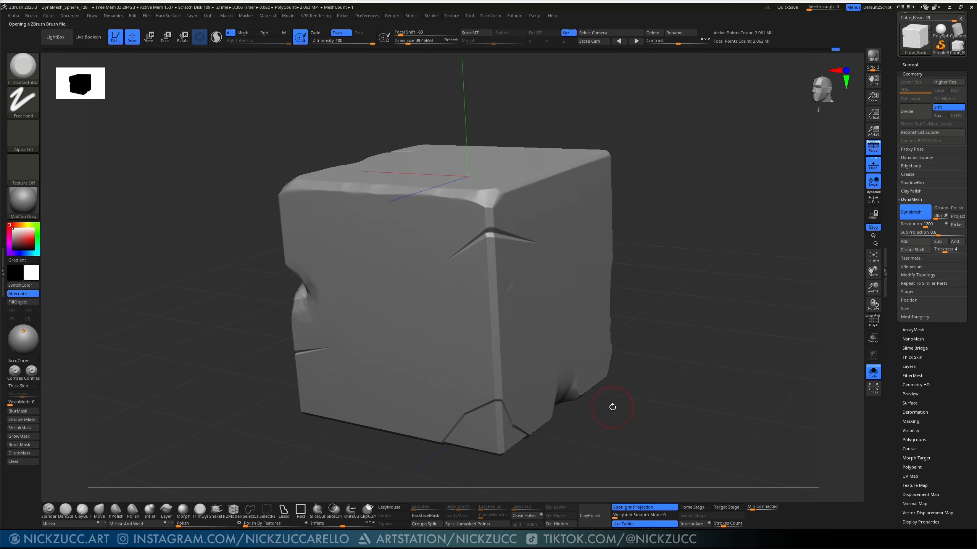
pyautogui.click(31, 140)
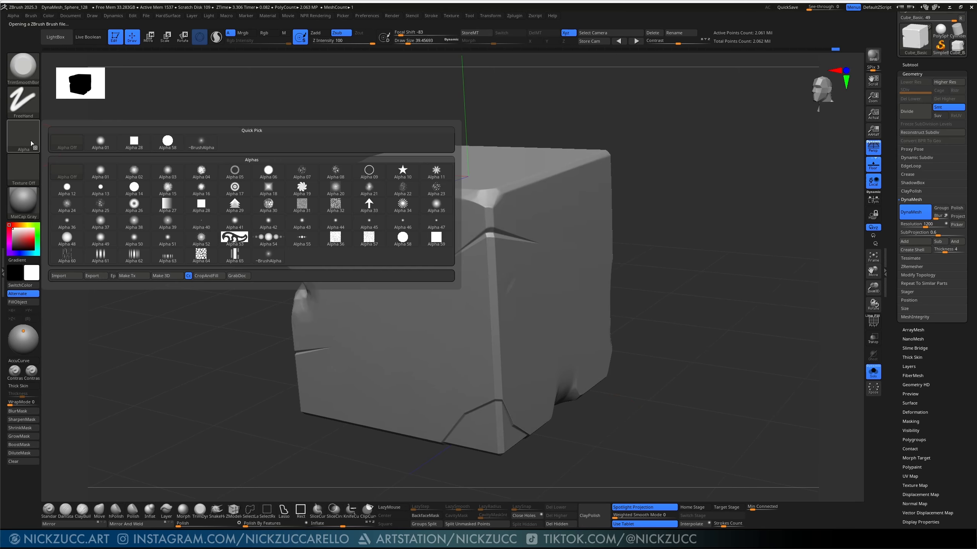
pyautogui.click(201, 205)
pyautogui.moveTo(657, 344); pyautogui.dragTo(712, 352)
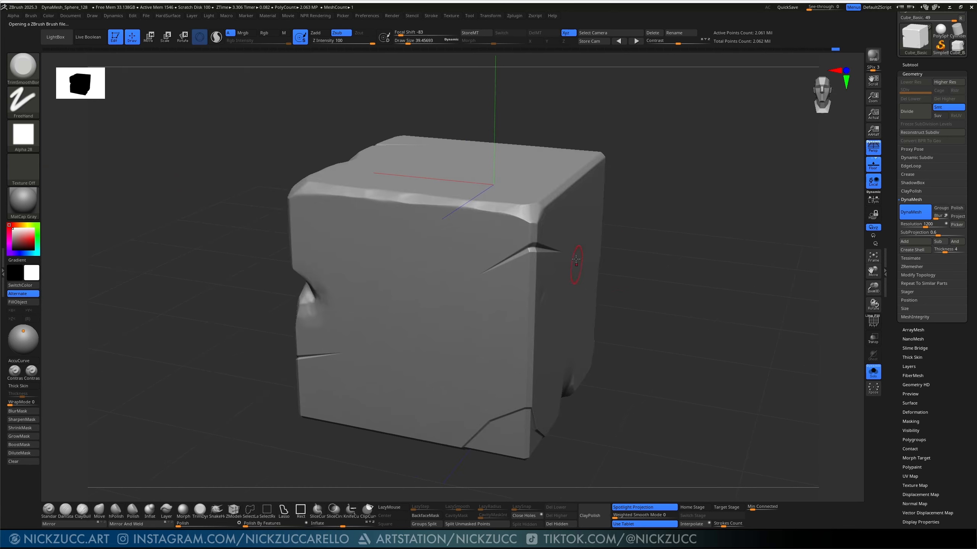
# Step: Try TrimSmoothBorder strokes at a draw size of about 56 along two top edges of the cube, undoing each one
pyautogui.moveTo(646, 250); pyautogui.dragTo(641, 275)
pyautogui.press('s')
pyautogui.moveTo(470, 264); pyautogui.dragTo(333, 230)
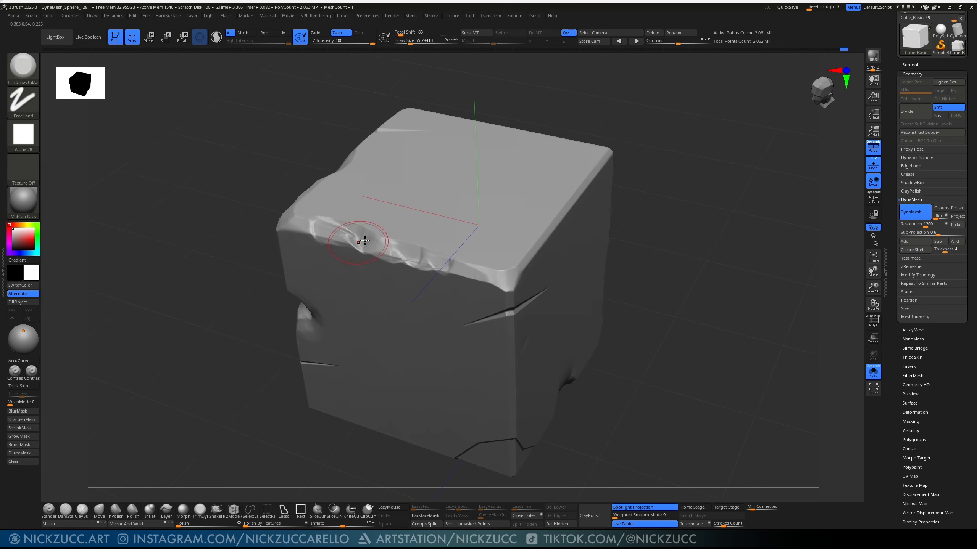
pyautogui.hotkey('ctrl', 'z')
pyautogui.moveTo(617, 260); pyautogui.dragTo(596, 289)
pyautogui.moveTo(536, 254); pyautogui.dragTo(574, 186)
pyautogui.hotkey('ctrl', 'z')
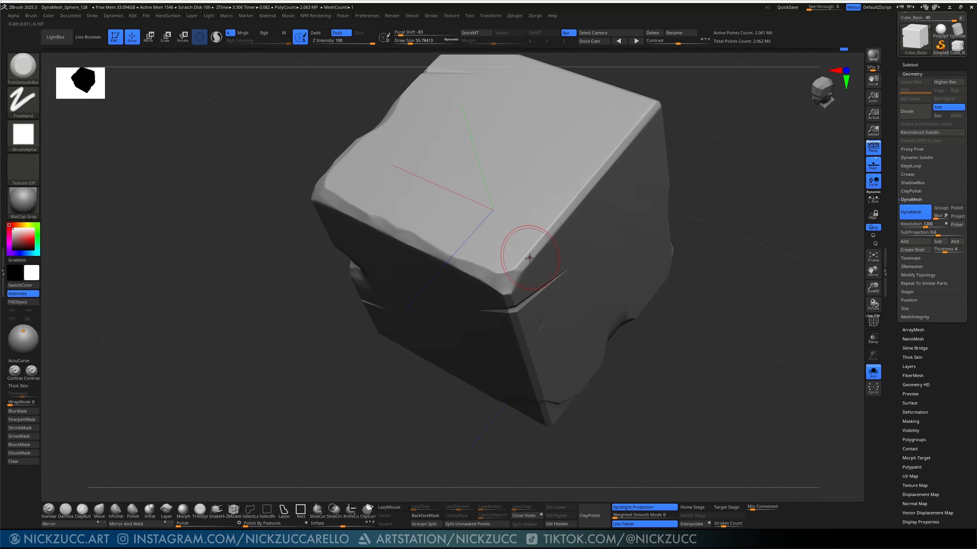
# Step: Chip a jagged patch into the cube's long top edge with TrimSmoothBorder at a draw size of about 56
pyautogui.moveTo(524, 255); pyautogui.dragTo(585, 180)
pyautogui.moveTo(707, 152); pyautogui.dragTo(658, 168)
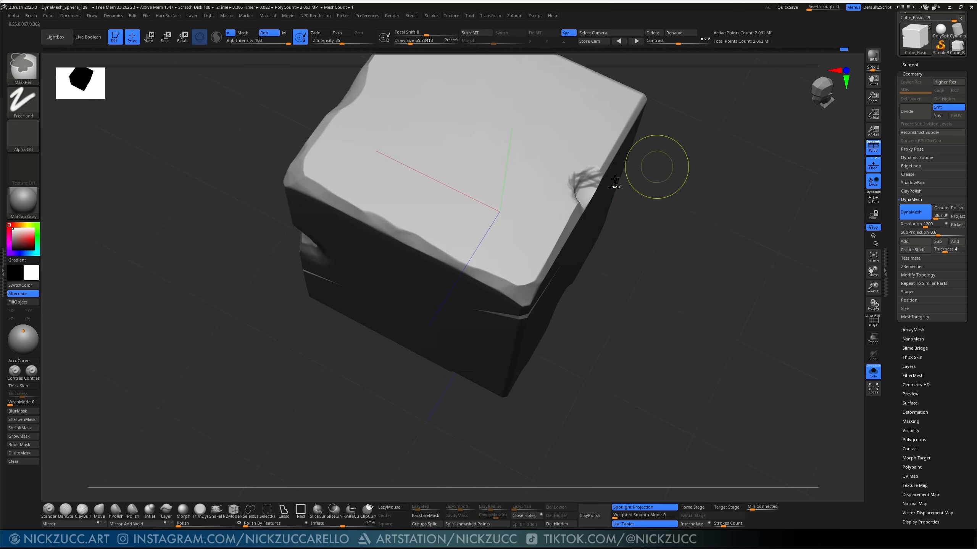
pyautogui.hotkey('ctrl', 'z')
pyautogui.moveTo(588, 179); pyautogui.dragTo(590, 215)
pyautogui.moveTo(663, 188)
pyautogui.mouseDown()
pyautogui.moveTo(598, 191)
pyautogui.moveTo(670, 92)
pyautogui.mouseUp()
pyautogui.moveTo(737, 129)
pyautogui.mouseDown()
pyautogui.moveTo(723, 200)
pyautogui.moveTo(643, 255)
pyautogui.mouseUp()
# Step: Set the draw size to about 86 and chip both the front top edge and the adjoining damaged edge
pyautogui.press('s')
pyautogui.moveTo(517, 247); pyautogui.dragTo(526, 246)
pyautogui.moveTo(461, 215)
pyautogui.mouseDown()
pyautogui.moveTo(356, 171)
pyautogui.moveTo(342, 188)
pyautogui.moveTo(357, 224)
pyautogui.mouseUp()
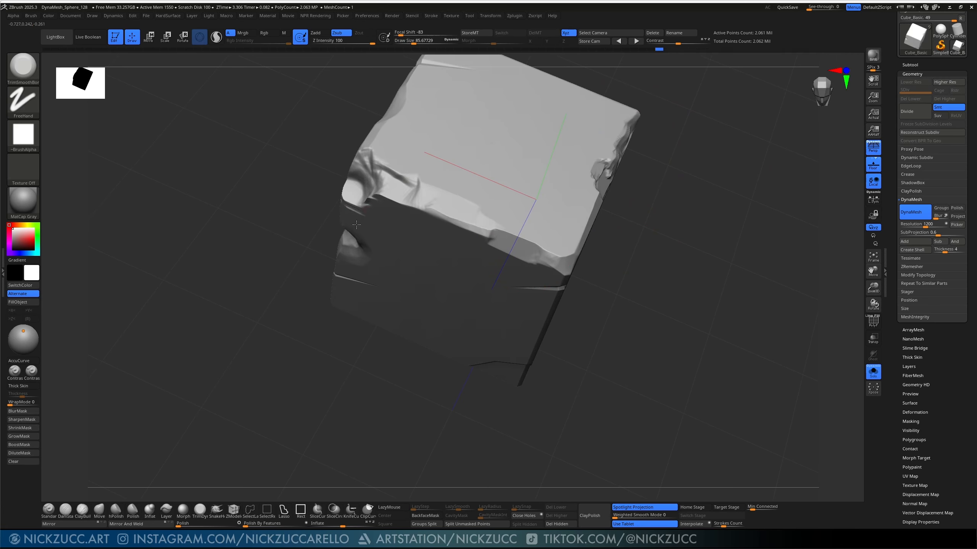
pyautogui.moveTo(606, 332)
pyautogui.mouseDown()
pyautogui.moveTo(658, 323)
pyautogui.moveTo(723, 344)
pyautogui.moveTo(655, 309)
pyautogui.moveTo(702, 301)
pyautogui.moveTo(765, 267)
pyautogui.moveTo(735, 284)
pyautogui.moveTo(754, 301)
pyautogui.moveTo(735, 303)
pyautogui.moveTo(717, 300)
pyautogui.moveTo(691, 273)
pyautogui.moveTo(693, 304)
pyautogui.mouseUp()
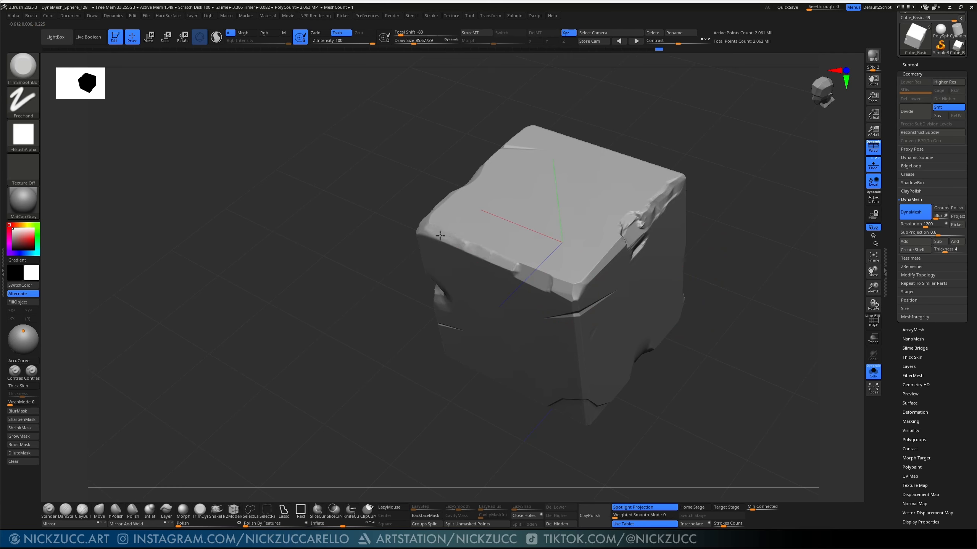
pyautogui.moveTo(727, 227); pyautogui.dragTo(697, 232)
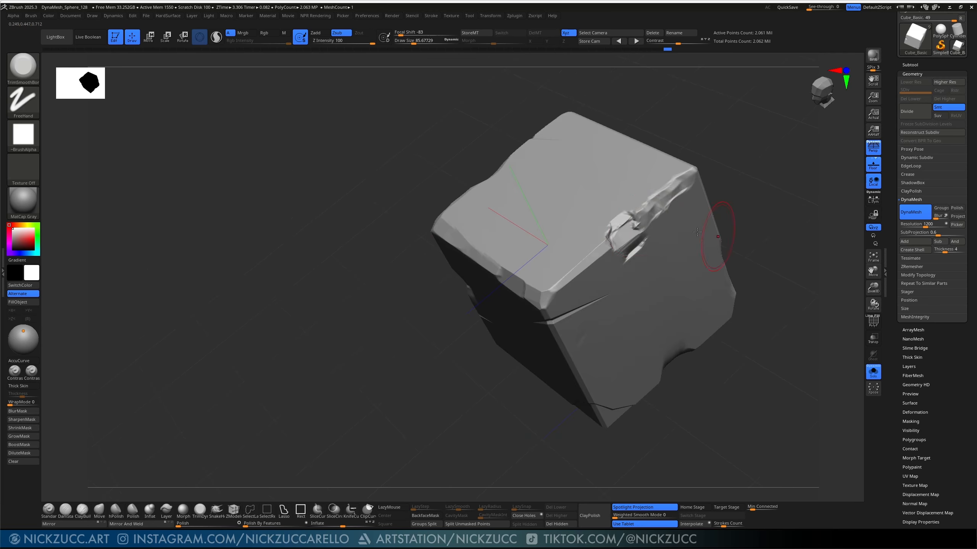
pyautogui.moveTo(636, 230)
pyautogui.mouseDown()
pyautogui.moveTo(644, 214)
pyautogui.moveTo(616, 236)
pyautogui.moveTo(638, 240)
pyautogui.moveTo(692, 172)
pyautogui.moveTo(713, 171)
pyautogui.moveTo(693, 166)
pyautogui.mouseUp()
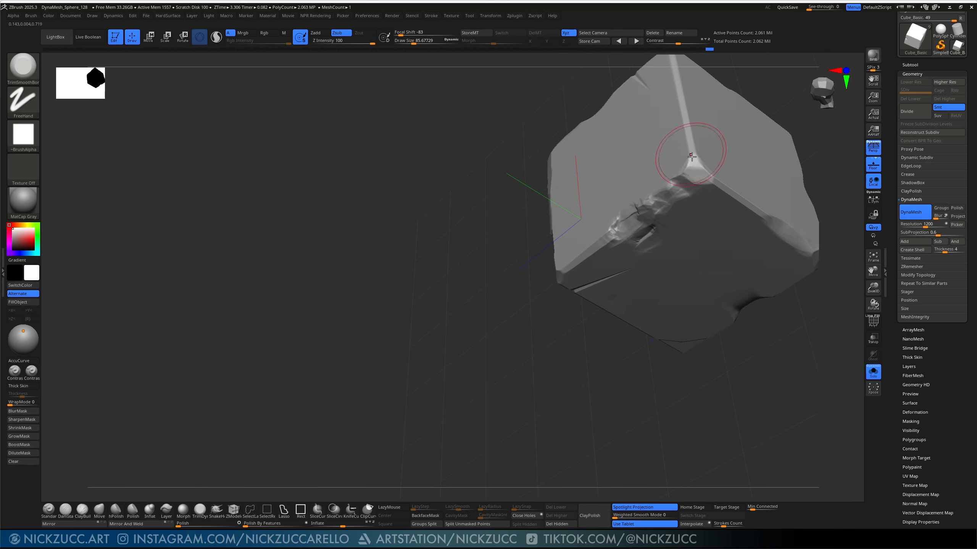
# Step: Gouge a wide broken hollow into an undamaged edge of the top face, extending it toward the existing crack
pyautogui.moveTo(765, 323); pyautogui.dragTo(715, 431)
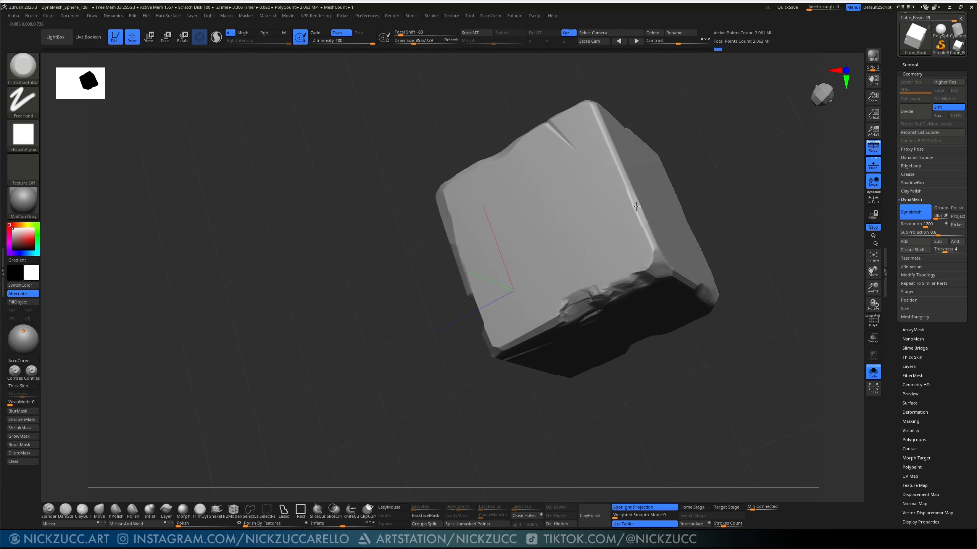
pyautogui.moveTo(628, 195); pyautogui.dragTo(622, 198)
pyautogui.moveTo(623, 198); pyautogui.dragTo(619, 173)
pyautogui.moveTo(619, 173)
pyautogui.mouseDown()
pyautogui.moveTo(608, 139)
pyautogui.moveTo(624, 201)
pyautogui.moveTo(602, 199)
pyautogui.mouseUp()
pyautogui.moveTo(602, 200)
pyautogui.mouseDown()
pyautogui.moveTo(615, 219)
pyautogui.moveTo(591, 184)
pyautogui.moveTo(550, 160)
pyautogui.moveTo(594, 211)
pyautogui.moveTo(574, 174)
pyautogui.moveTo(598, 183)
pyautogui.mouseUp()
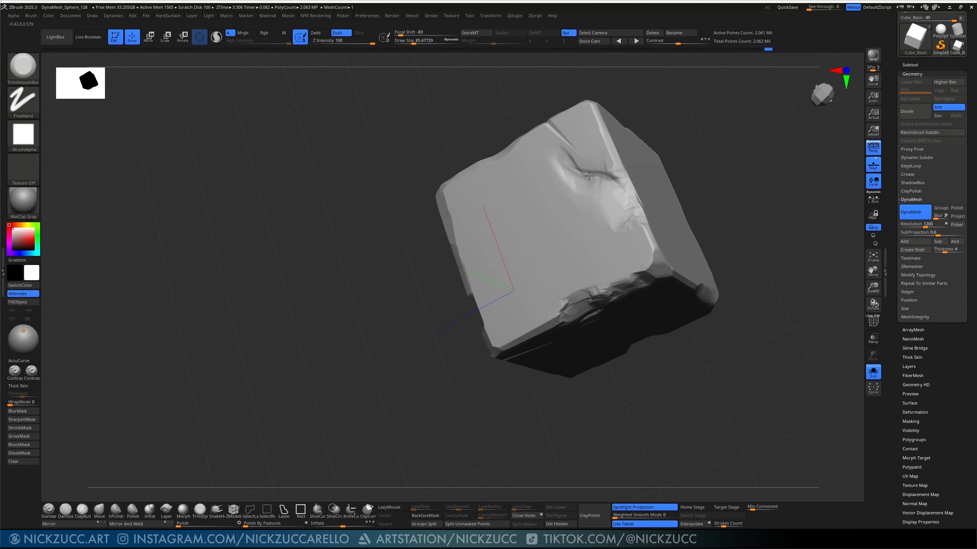
pyautogui.moveTo(723, 193); pyautogui.dragTo(690, 209)
pyautogui.moveTo(595, 182)
pyautogui.mouseDown()
pyautogui.moveTo(584, 130)
pyautogui.moveTo(590, 157)
pyautogui.moveTo(559, 139)
pyautogui.mouseUp()
# Step: Undo the last hollow strokes and recut the broken slab beside the crack at a draw size of about 62
pyautogui.press('s')
pyautogui.hotkey('ctrl', 'z')
pyautogui.hotkey('ctrl', 'z')
pyautogui.hotkey('ctrl', 'z')
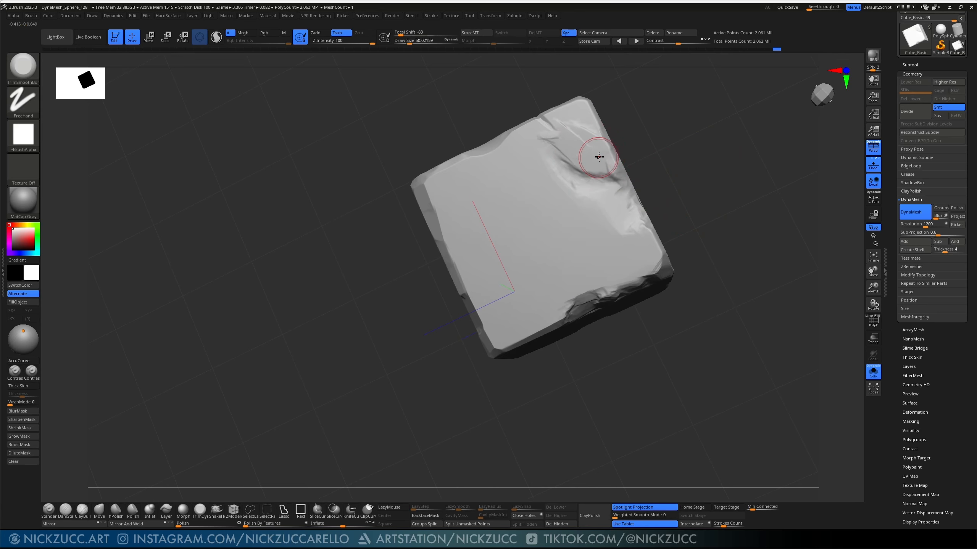
pyautogui.hotkey('ctrl', 'z')
pyautogui.press('s')
pyautogui.moveTo(595, 158)
pyautogui.mouseDown()
pyautogui.moveTo(557, 141)
pyautogui.moveTo(573, 224)
pyautogui.mouseUp()
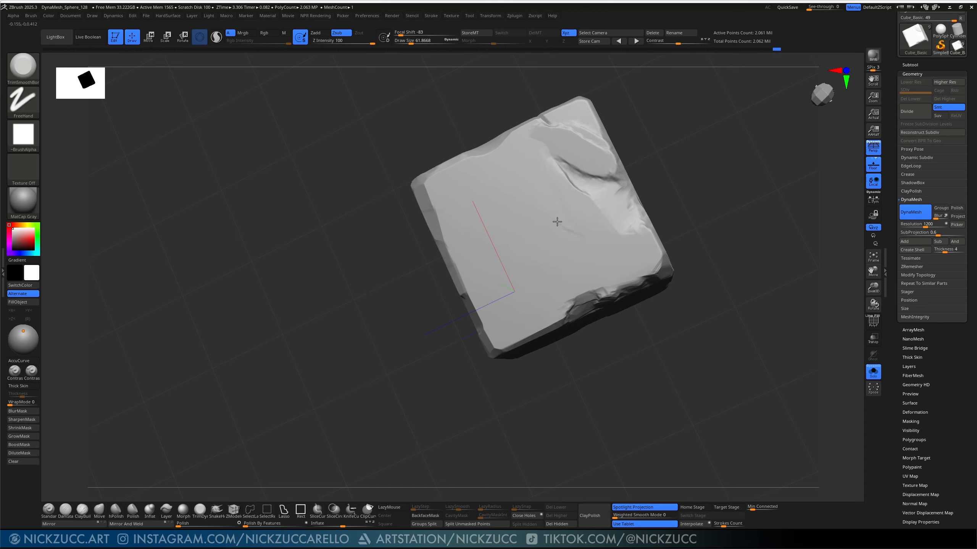
# Step: Refine the rim of the broken slab and cut the break across the edge onto the adjoining side face, undoing unwanted strokes
pyautogui.moveTo(539, 190); pyautogui.dragTo(565, 218)
pyautogui.moveTo(538, 148); pyautogui.dragTo(555, 127)
pyautogui.hotkey('ctrl', 'shift', 'z')
pyautogui.hotkey('ctrl', 'z')
pyautogui.moveTo(692, 195)
pyautogui.mouseDown()
pyautogui.moveTo(694, 203)
pyautogui.moveTo(692, 175)
pyautogui.mouseUp()
pyautogui.moveTo(605, 174); pyautogui.dragTo(635, 183)
pyautogui.hotkey('ctrl', 'z')
pyautogui.hotkey('ctrl', 'z')
pyautogui.moveTo(707, 165)
pyautogui.mouseDown()
pyautogui.moveTo(678, 166)
pyautogui.moveTo(665, 183)
pyautogui.moveTo(614, 171)
pyautogui.moveTo(648, 197)
pyautogui.mouseUp()
pyautogui.hotkey('ctrl', 'z')
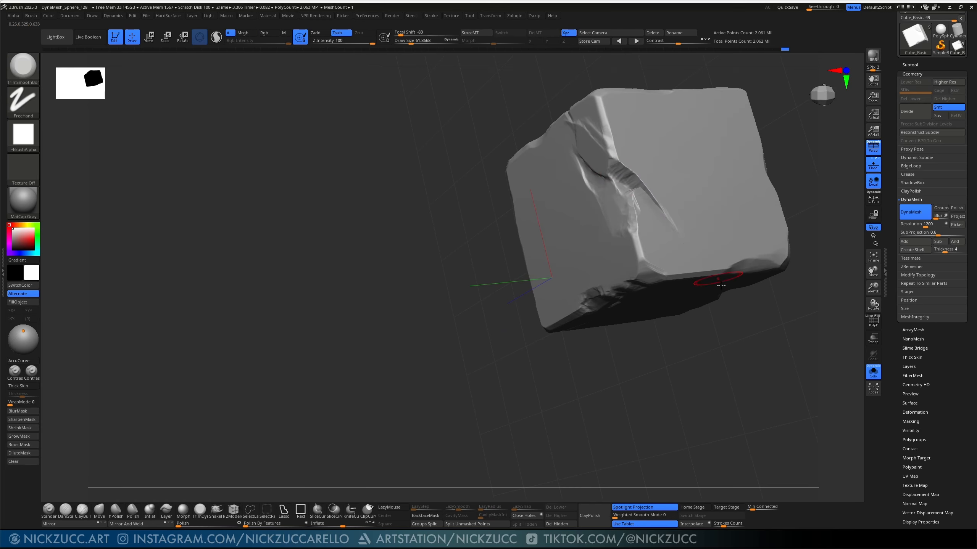
# Step: Switch to TrimDynamic at a draw size of about 32 and soften the rough notch where the break crosses the edge
pyautogui.moveTo(749, 340); pyautogui.dragTo(742, 284)
pyautogui.moveTo(712, 429)
pyautogui.mouseDown()
pyautogui.moveTo(733, 360)
pyautogui.moveTo(692, 277)
pyautogui.moveTo(700, 242)
pyautogui.moveTo(654, 238)
pyautogui.mouseUp()
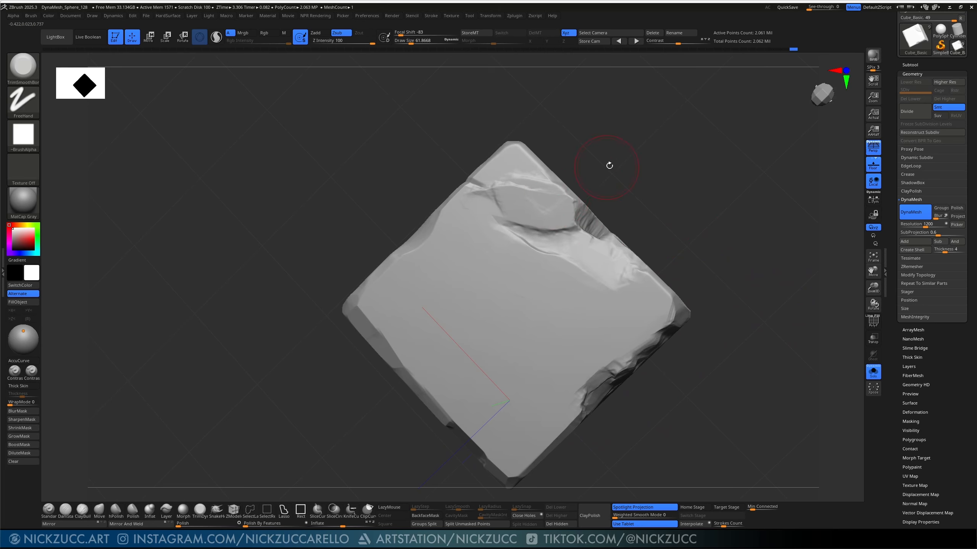
pyautogui.moveTo(608, 164); pyautogui.dragTo(597, 214)
pyautogui.moveTo(695, 145); pyautogui.dragTo(691, 380)
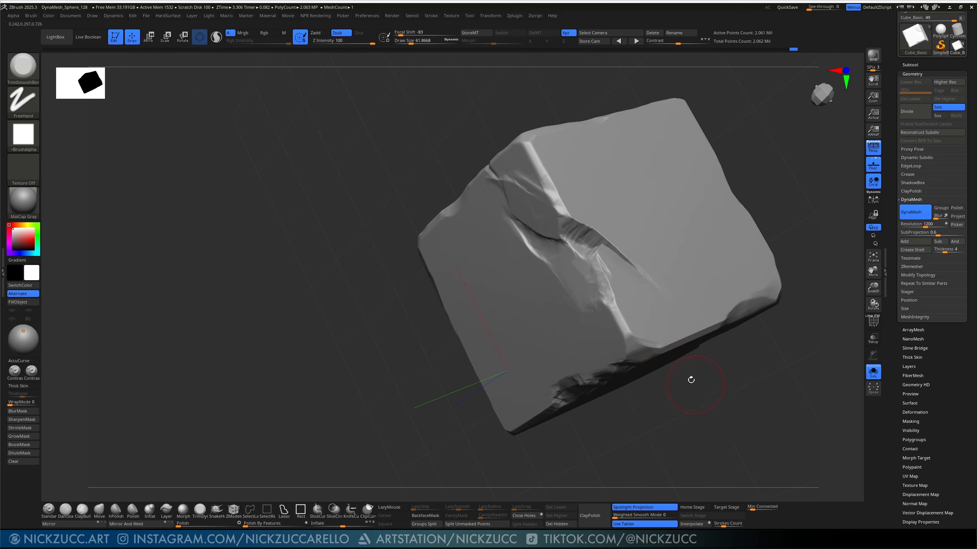
pyautogui.click(200, 512)
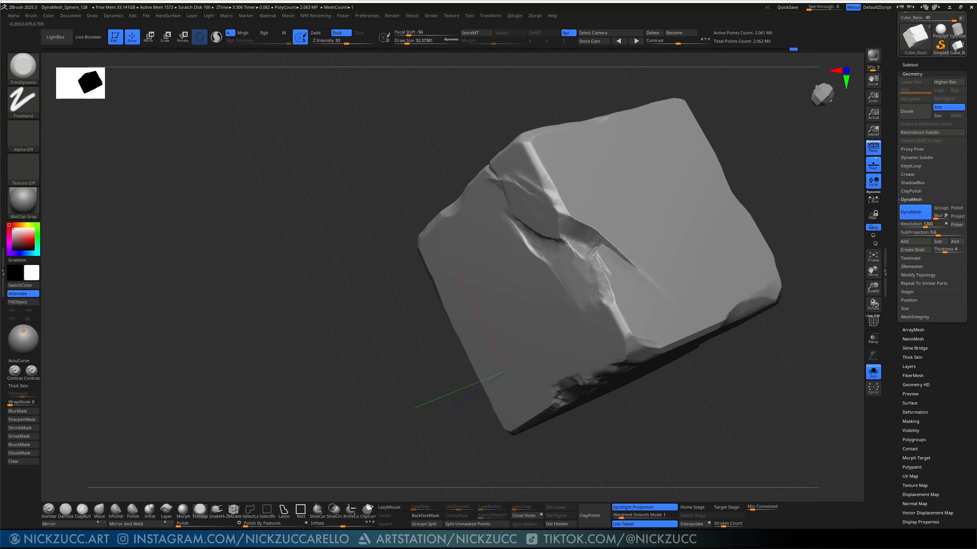
pyautogui.moveTo(597, 242)
pyautogui.mouseDown()
pyautogui.moveTo(605, 244)
pyautogui.moveTo(597, 276)
pyautogui.mouseUp()
pyautogui.moveTo(623, 327); pyautogui.dragTo(504, 244, button='right')
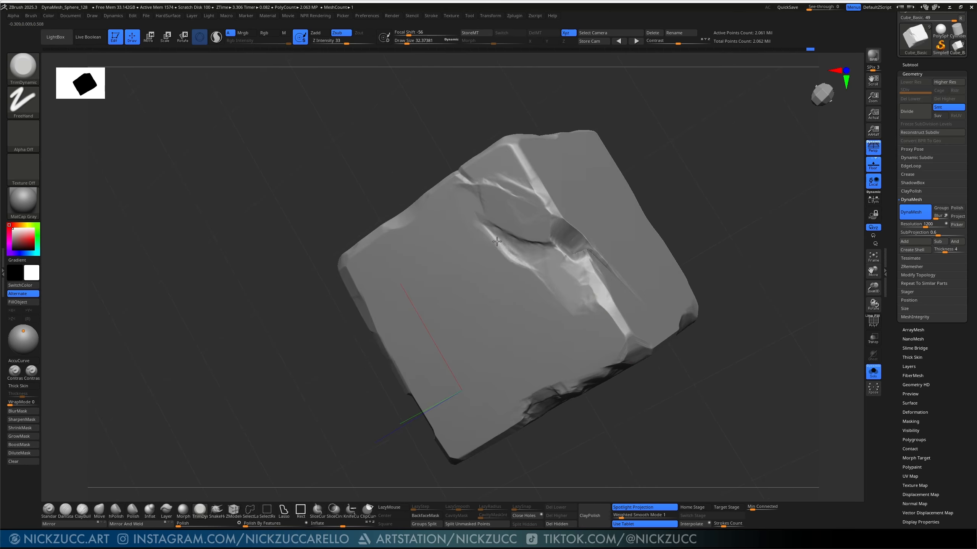
# Step: Trim the ridges inside the broken slab, then raise the draw size to about 68 and wear down its outer edge
pyautogui.moveTo(475, 210); pyautogui.dragTo(481, 189)
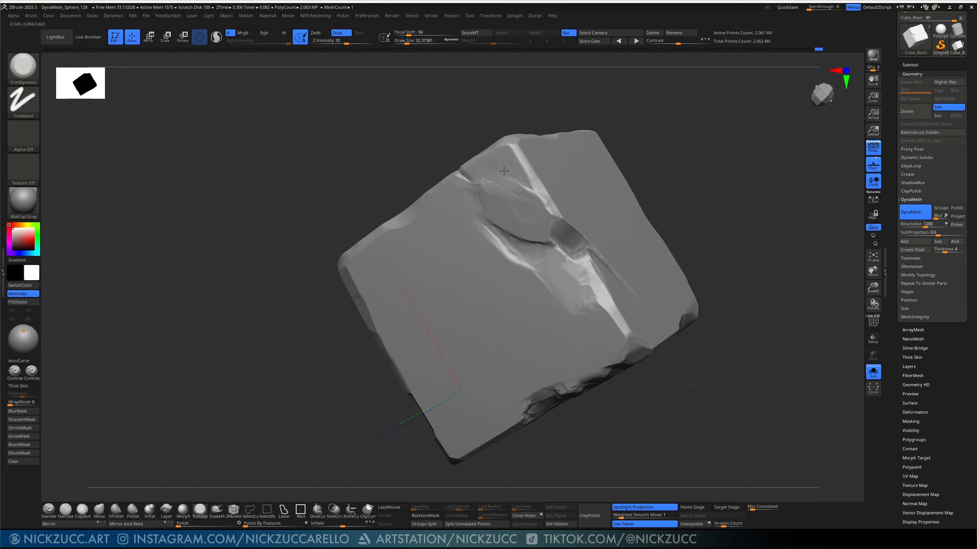
pyautogui.moveTo(485, 176)
pyautogui.mouseDown()
pyautogui.moveTo(526, 192)
pyautogui.moveTo(499, 174)
pyautogui.moveTo(521, 158)
pyautogui.mouseUp()
pyautogui.press('s')
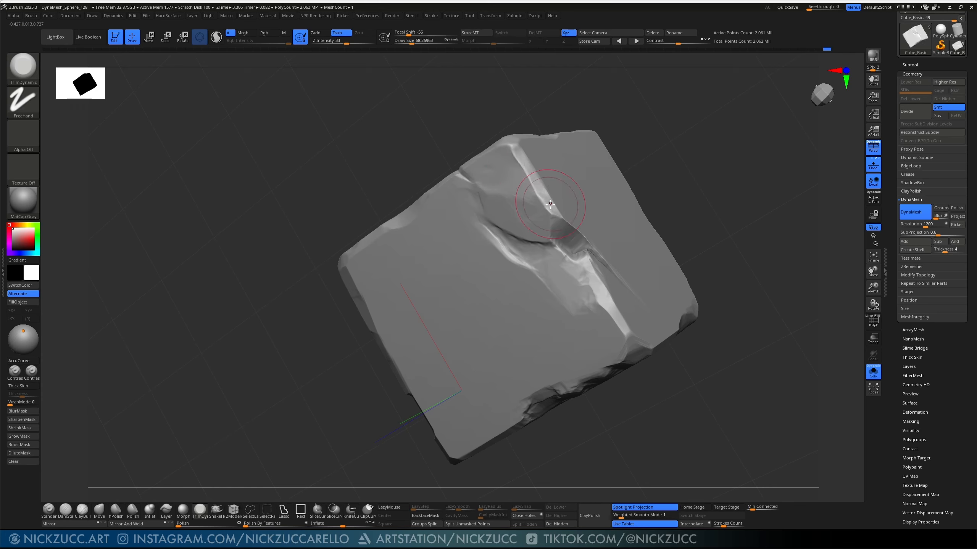
pyautogui.moveTo(552, 209); pyautogui.dragTo(519, 154)
pyautogui.moveTo(658, 149); pyautogui.dragTo(646, 147)
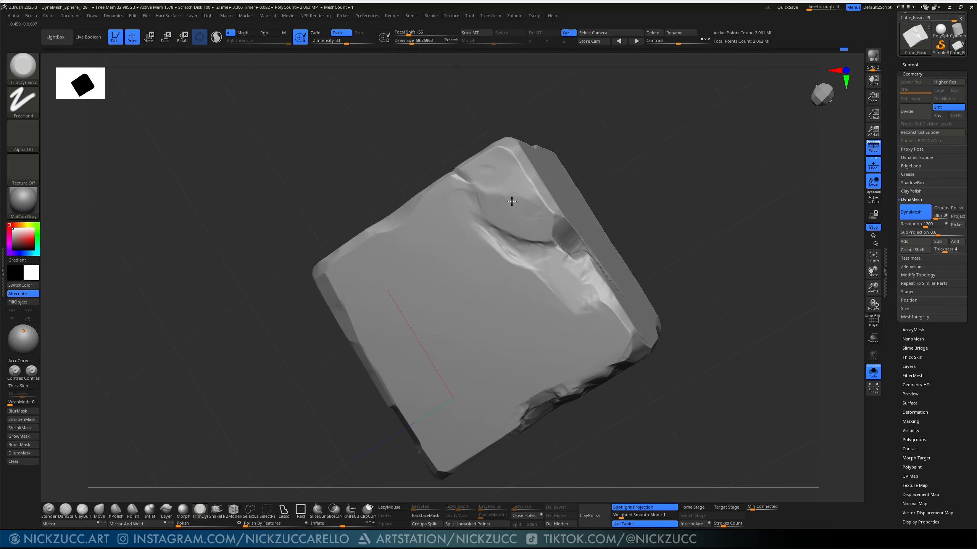
pyautogui.moveTo(507, 211); pyautogui.dragTo(484, 168)
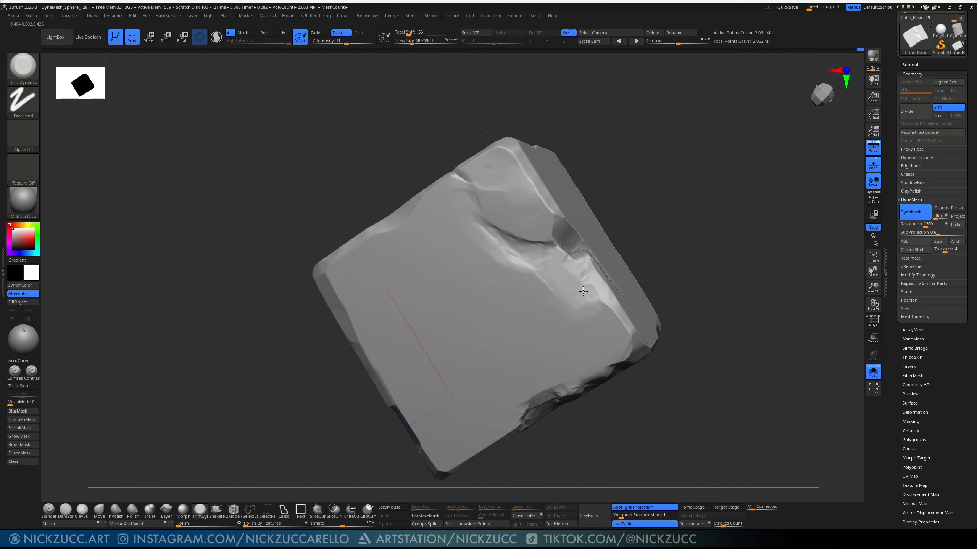
# Step: Reduce the draw size to about 45 and re-DynaMesh the cube
pyautogui.moveTo(638, 218)
pyautogui.mouseDown(button='right')
pyautogui.moveTo(650, 207)
pyautogui.moveTo(602, 254)
pyautogui.mouseUp(button='right')
pyautogui.press('s')
pyautogui.moveTo(601, 254)
pyautogui.mouseDown()
pyautogui.moveTo(643, 255)
pyautogui.moveTo(598, 252)
pyautogui.mouseUp()
pyautogui.press('ctrl')
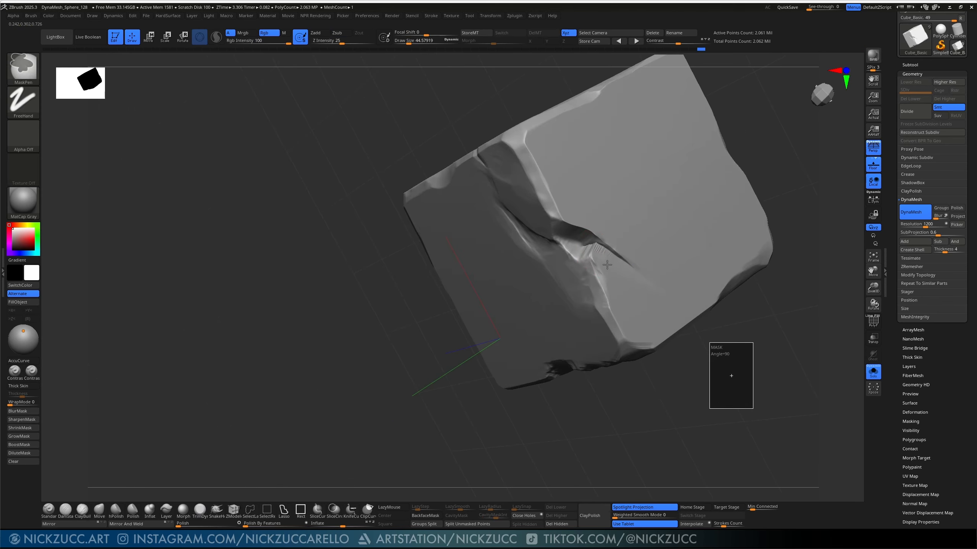
# Step: Set the TrimDynamic draw size to about 28 and trim the small protruding ridge beside the notch
pyautogui.press('s')
pyautogui.moveTo(605, 257); pyautogui.dragTo(602, 258)
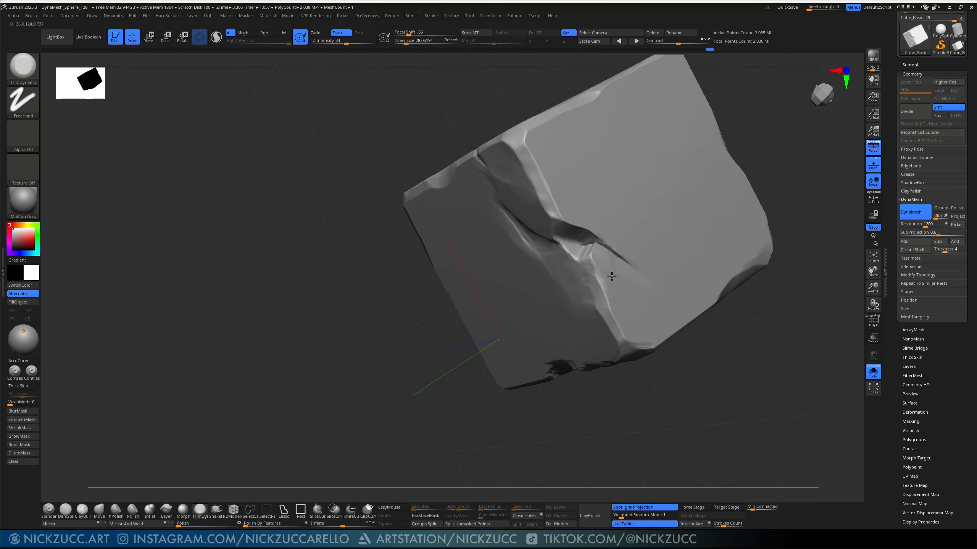
pyautogui.moveTo(736, 127); pyautogui.dragTo(763, 151)
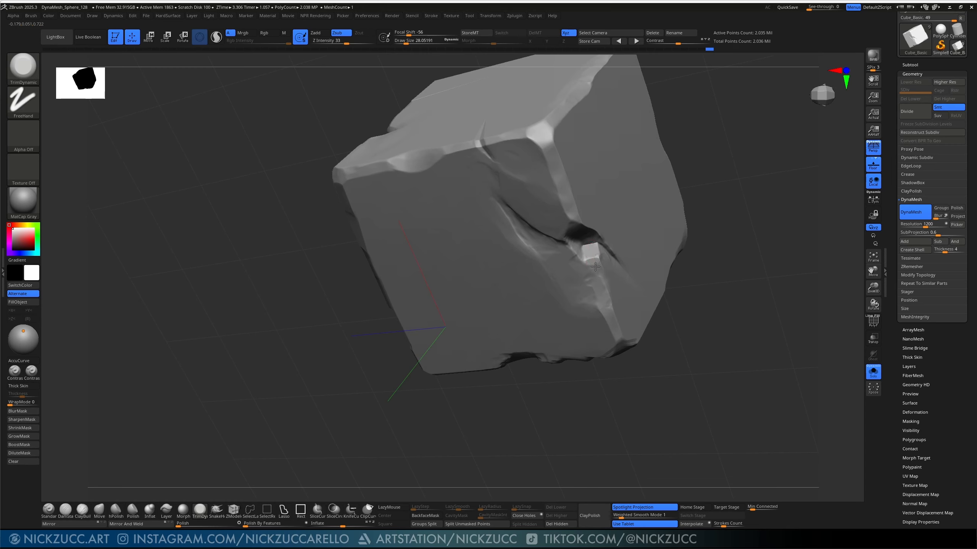
pyautogui.moveTo(727, 180); pyautogui.dragTo(701, 186)
# Step: Switch to the hPolish brush with a draw size of about 42 for flattening the cube's edges
pyautogui.moveTo(654, 327); pyautogui.dragTo(711, 235, button='right')
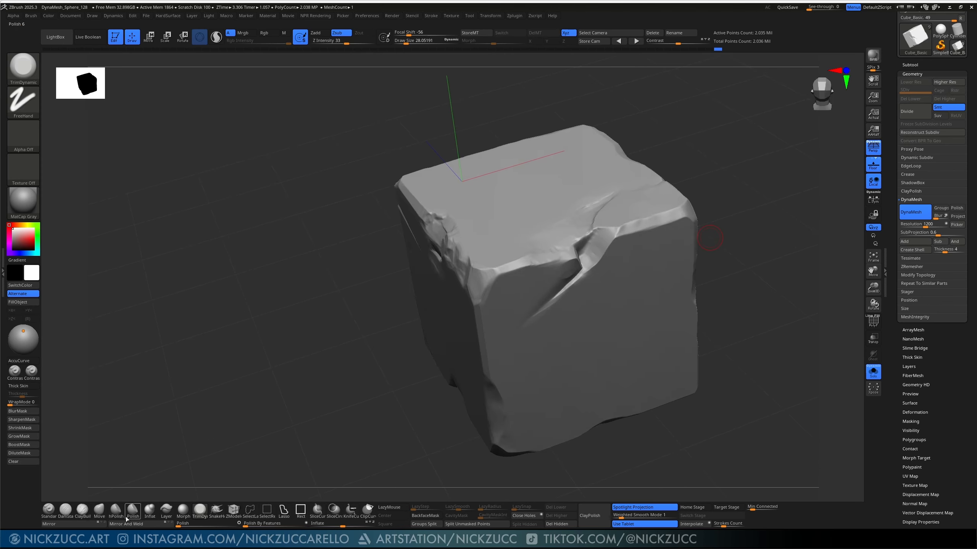
pyautogui.press('b')
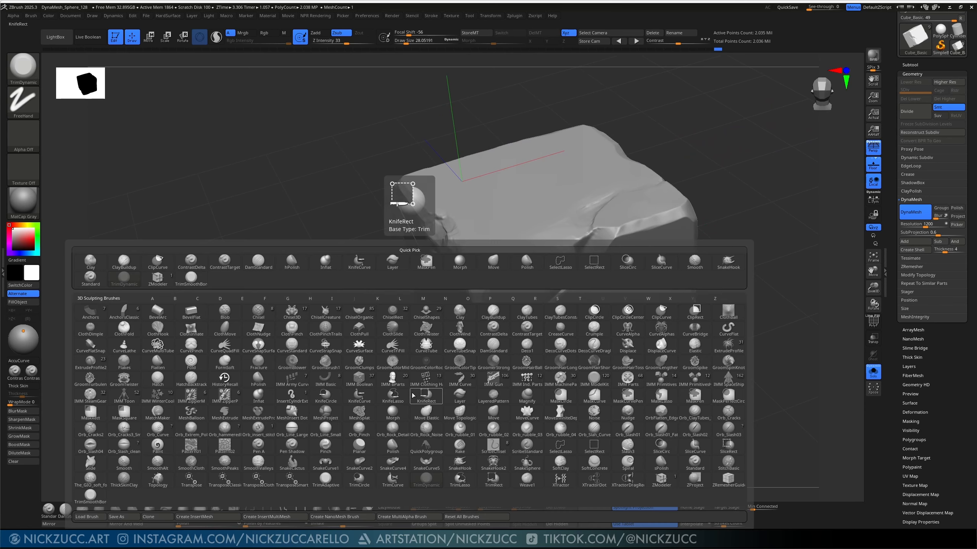
pyautogui.press('h')
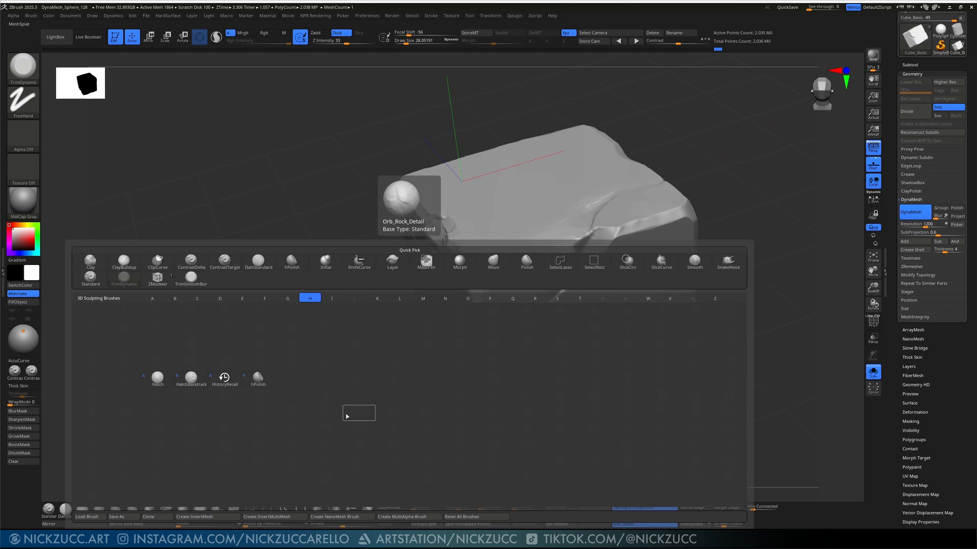
pyautogui.press('p')
pyautogui.moveTo(698, 309); pyautogui.dragTo(776, 242)
pyautogui.press('s')
pyautogui.moveTo(538, 313); pyautogui.dragTo(541, 313)
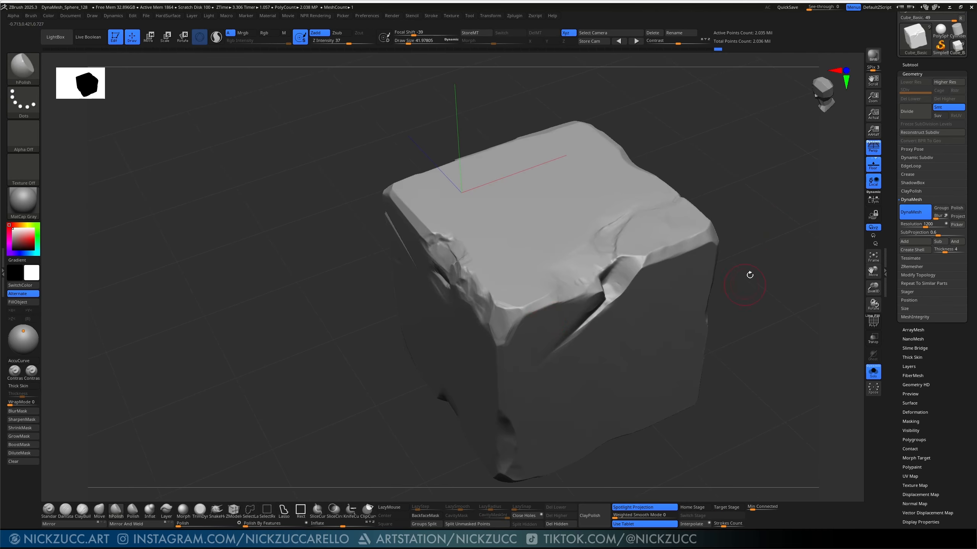
# Step: Undo the polish stroke on the front face and flatten the cube's near upper corner with hPolish
pyautogui.moveTo(749, 274); pyautogui.dragTo(746, 257)
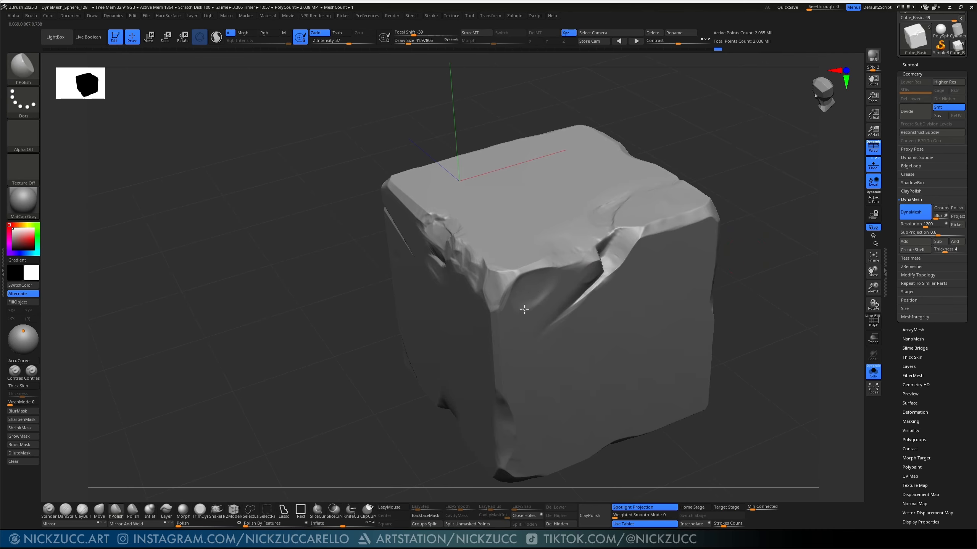
pyautogui.hotkey('ctrl', 'z')
pyautogui.moveTo(504, 268); pyautogui.dragTo(492, 265)
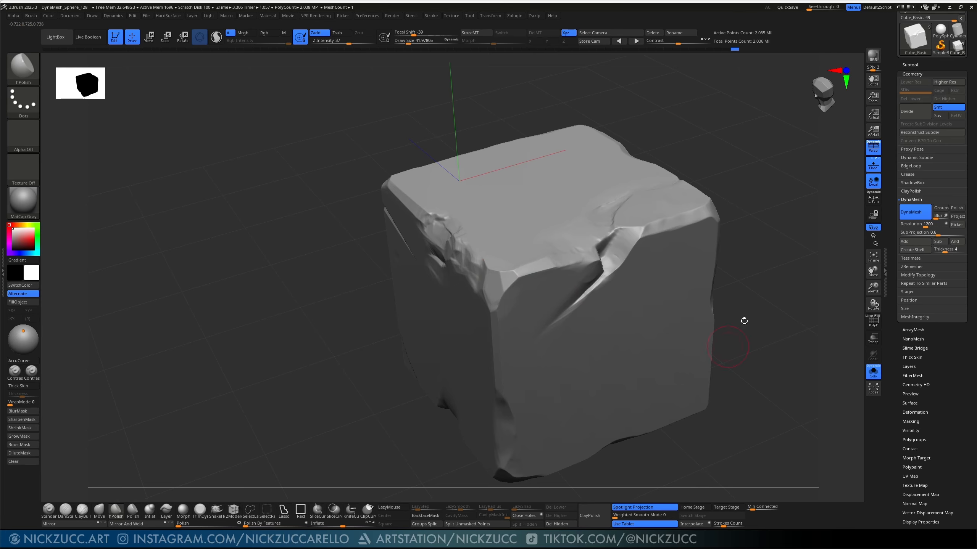
# Step: Polish the top face beside the notch and across the broken slab to flatten the uneven surface
pyautogui.moveTo(743, 321); pyautogui.dragTo(736, 359)
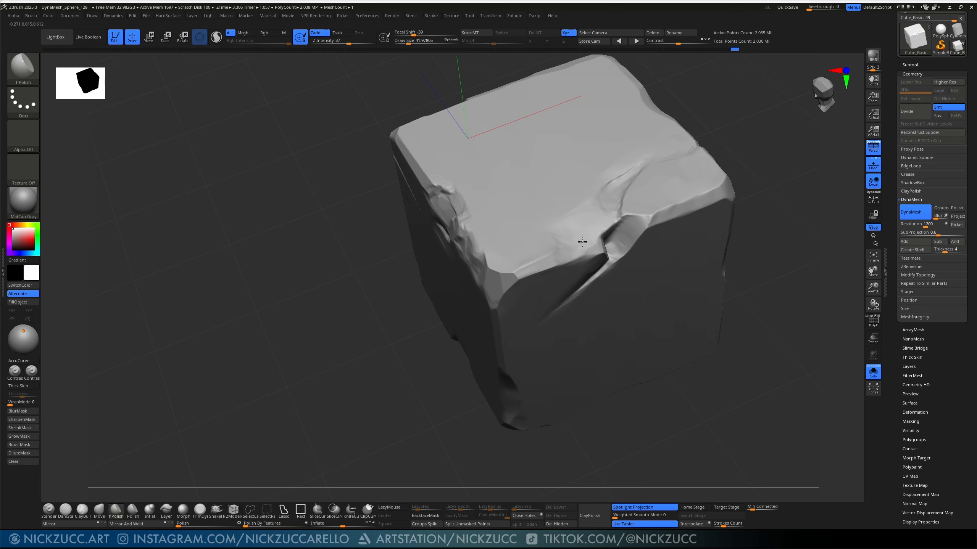
pyautogui.moveTo(582, 242)
pyautogui.mouseDown()
pyautogui.moveTo(560, 253)
pyautogui.moveTo(555, 220)
pyautogui.mouseUp()
pyautogui.moveTo(620, 165)
pyautogui.mouseDown()
pyautogui.moveTo(604, 176)
pyautogui.moveTo(644, 164)
pyautogui.moveTo(624, 212)
pyautogui.mouseUp()
pyautogui.moveTo(735, 151)
pyautogui.mouseDown()
pyautogui.moveTo(653, 222)
pyautogui.moveTo(625, 219)
pyautogui.mouseUp()
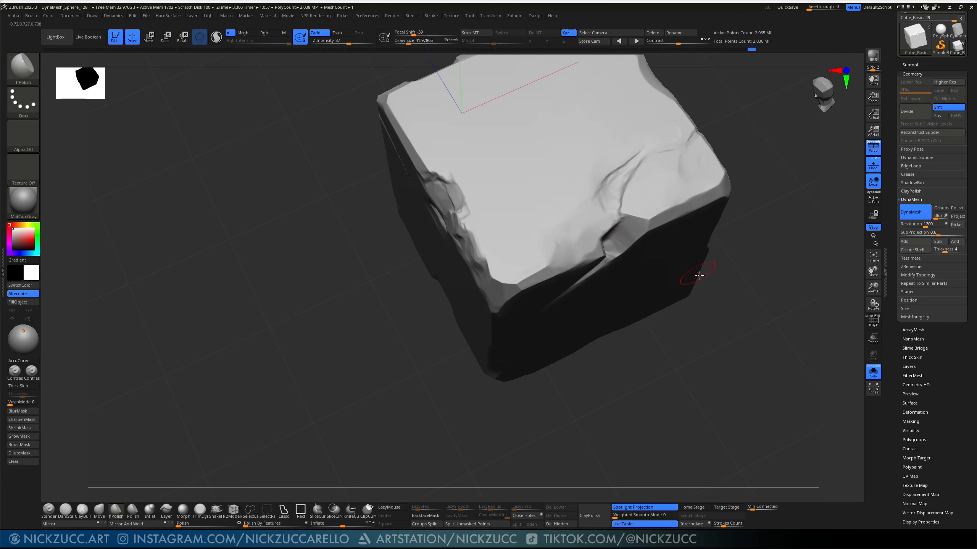
pyautogui.moveTo(769, 231)
pyautogui.mouseDown()
pyautogui.moveTo(765, 199)
pyautogui.moveTo(735, 218)
pyautogui.mouseUp()
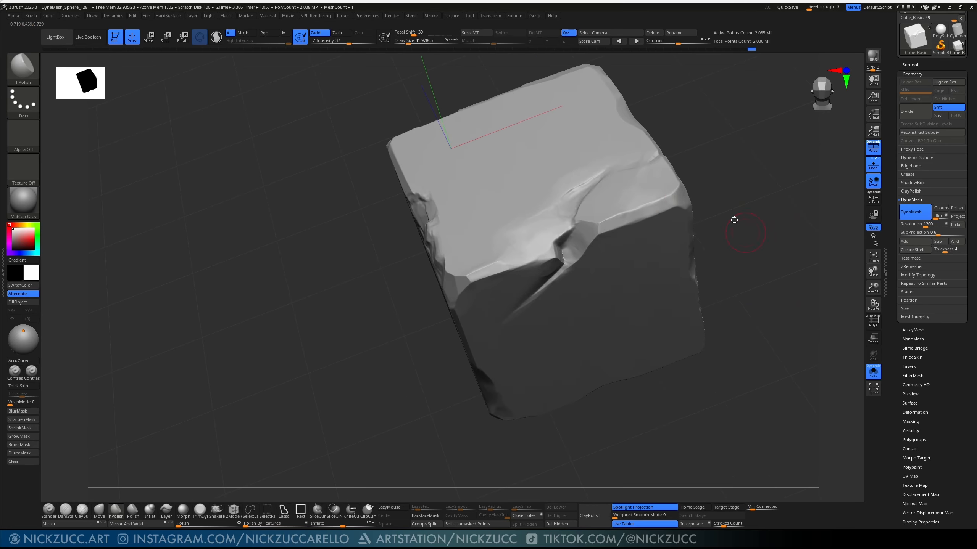
pyautogui.press('shift')
pyautogui.moveTo(734, 178); pyautogui.dragTo(730, 181)
pyautogui.press('ctrl')
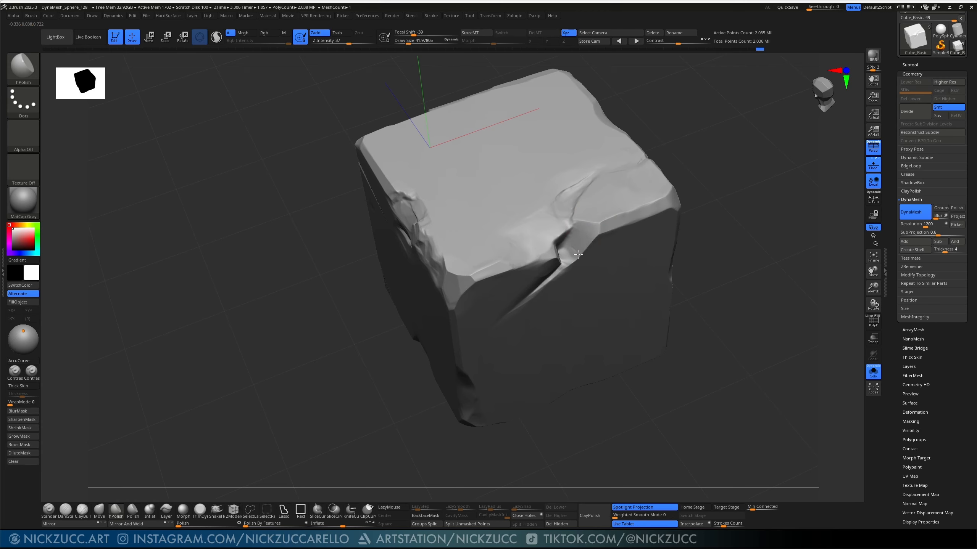
# Step: Polish the slab's front bevel beside the notch and lightly smooth the flattened edge
pyautogui.moveTo(746, 176); pyautogui.dragTo(679, 219)
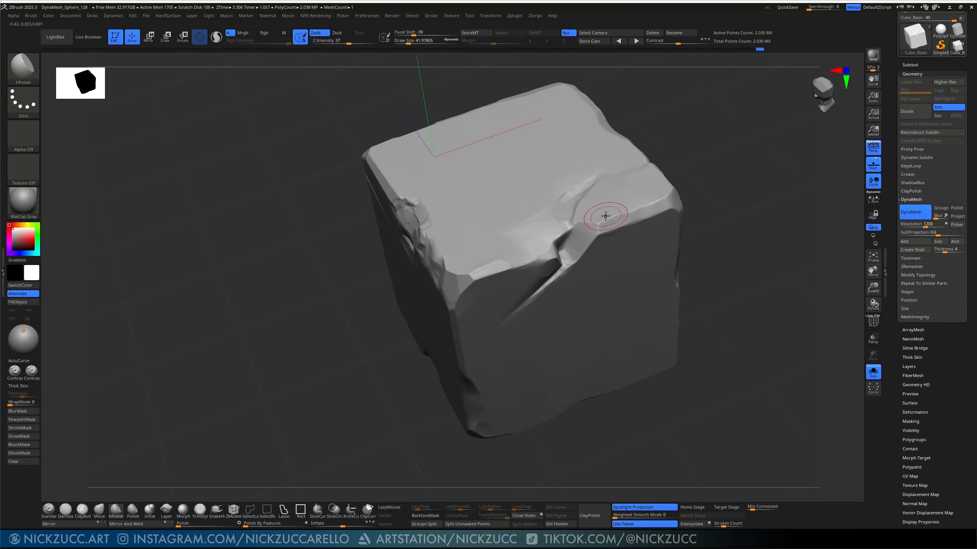
pyautogui.moveTo(713, 176); pyautogui.dragTo(622, 219)
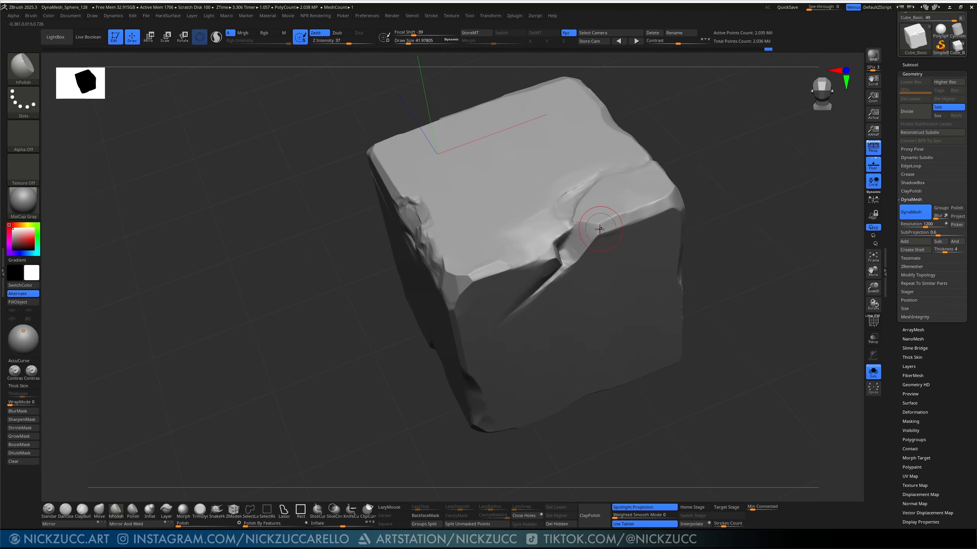
pyautogui.press('shift')
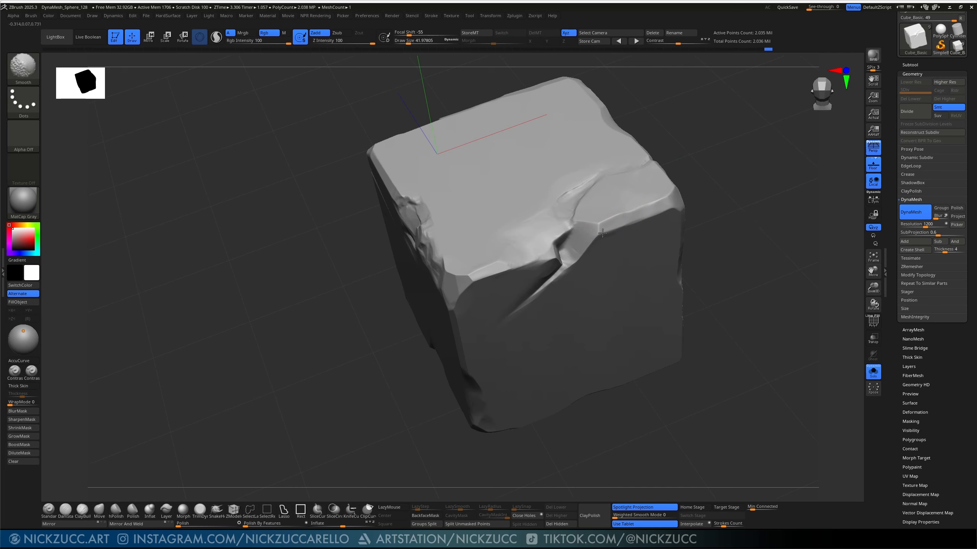
pyautogui.keyDown('ctrl'); pyautogui.moveTo(745, 237); pyautogui.dragTo(718, 201, button='right'); pyautogui.keyUp('ctrl')
pyautogui.moveTo(717, 201); pyautogui.dragTo(695, 207)
pyautogui.moveTo(695, 208); pyautogui.dragTo(676, 236, button='right')
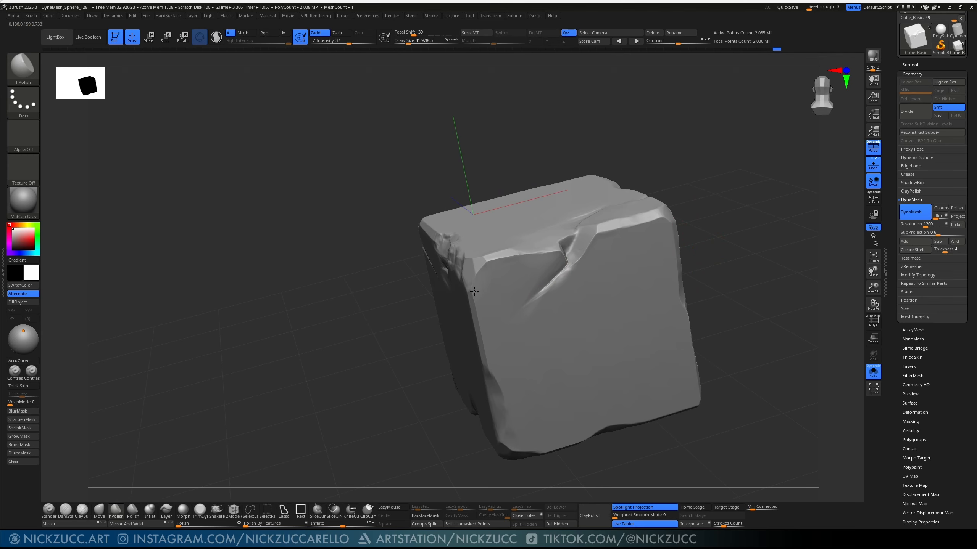
# Step: Polish and smooth the rough ridges along the chipped top edge of the cube's adjoining side
pyautogui.moveTo(497, 175); pyautogui.dragTo(545, 165, button='right')
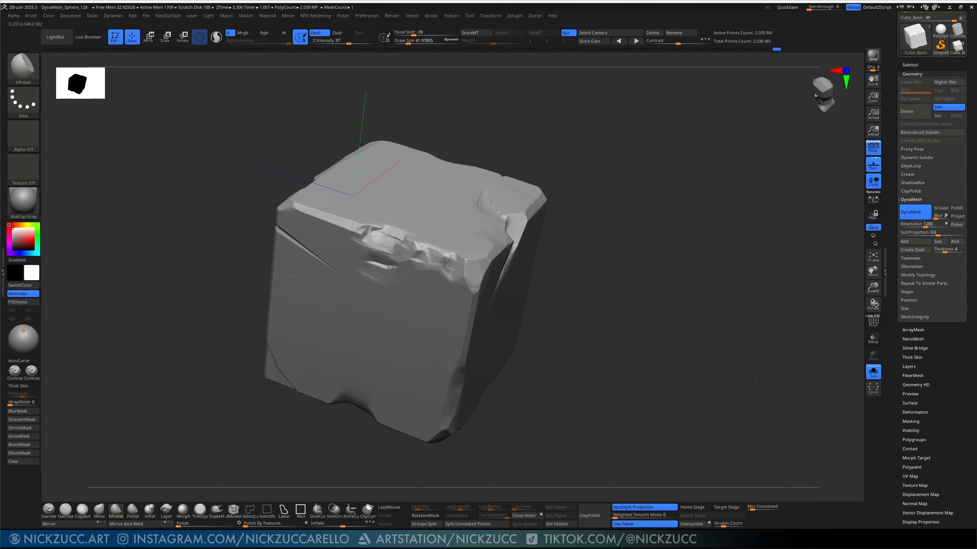
pyautogui.moveTo(421, 252); pyautogui.dragTo(359, 232)
pyautogui.press('shift')
pyautogui.moveTo(619, 269); pyautogui.dragTo(622, 316)
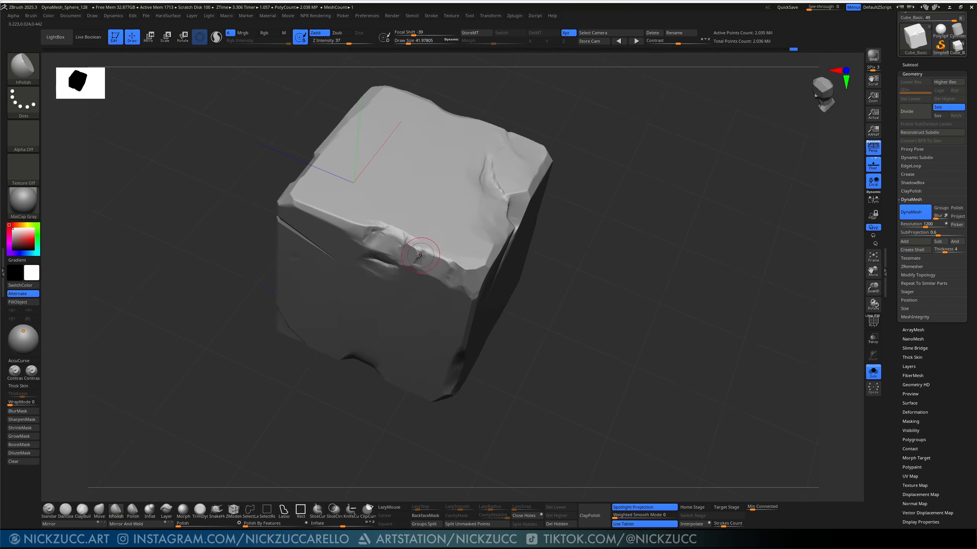
pyautogui.moveTo(420, 255)
pyautogui.mouseDown()
pyautogui.moveTo(396, 226)
pyautogui.moveTo(443, 255)
pyautogui.mouseUp()
# Step: Polish the vertical edge below the cube's near corner and soften it with Smooth
pyautogui.moveTo(615, 248)
pyautogui.mouseDown()
pyautogui.moveTo(650, 258)
pyautogui.moveTo(692, 313)
pyautogui.mouseUp()
pyautogui.moveTo(511, 307)
pyautogui.mouseDown()
pyautogui.moveTo(536, 283)
pyautogui.moveTo(500, 307)
pyautogui.moveTo(511, 361)
pyautogui.mouseUp()
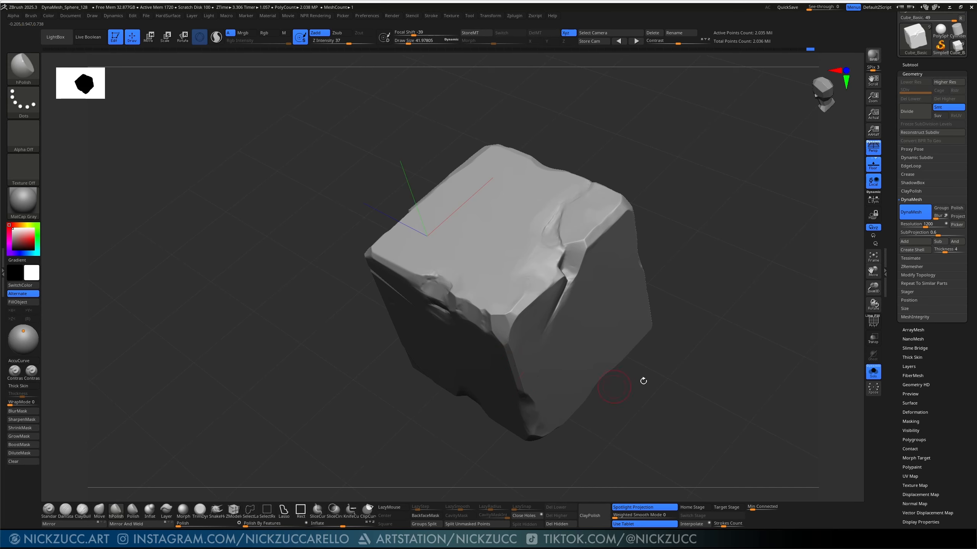
pyautogui.moveTo(642, 382); pyautogui.dragTo(680, 351)
pyautogui.press('shift')
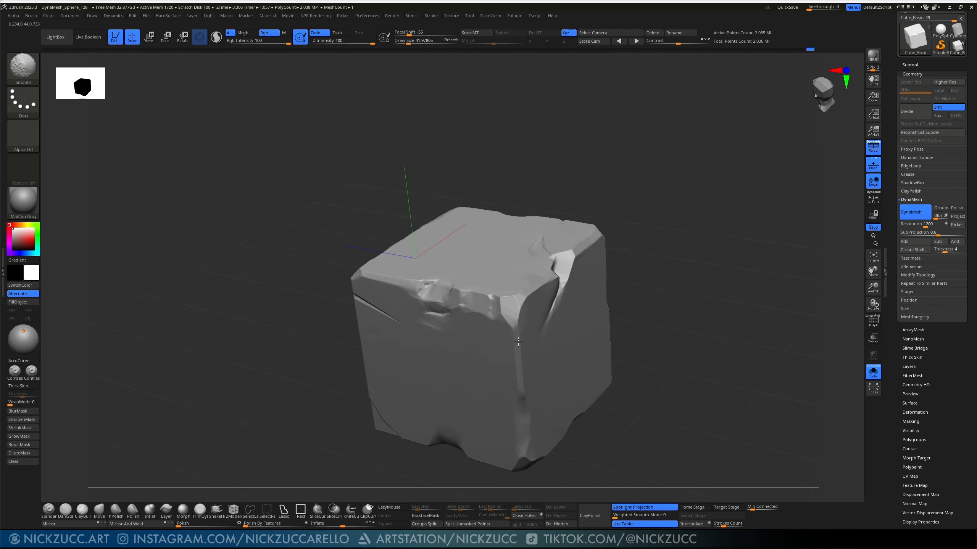
# Step: Reduce the hPolish draw size to about 32 and refine the planes within the chipped top edge
pyautogui.moveTo(642, 269)
pyautogui.mouseDown()
pyautogui.moveTo(678, 248)
pyautogui.moveTo(724, 253)
pyautogui.moveTo(700, 266)
pyautogui.moveTo(713, 266)
pyautogui.moveTo(728, 245)
pyautogui.moveTo(706, 272)
pyautogui.moveTo(712, 287)
pyautogui.moveTo(688, 296)
pyautogui.moveTo(704, 301)
pyautogui.moveTo(623, 299)
pyautogui.mouseUp()
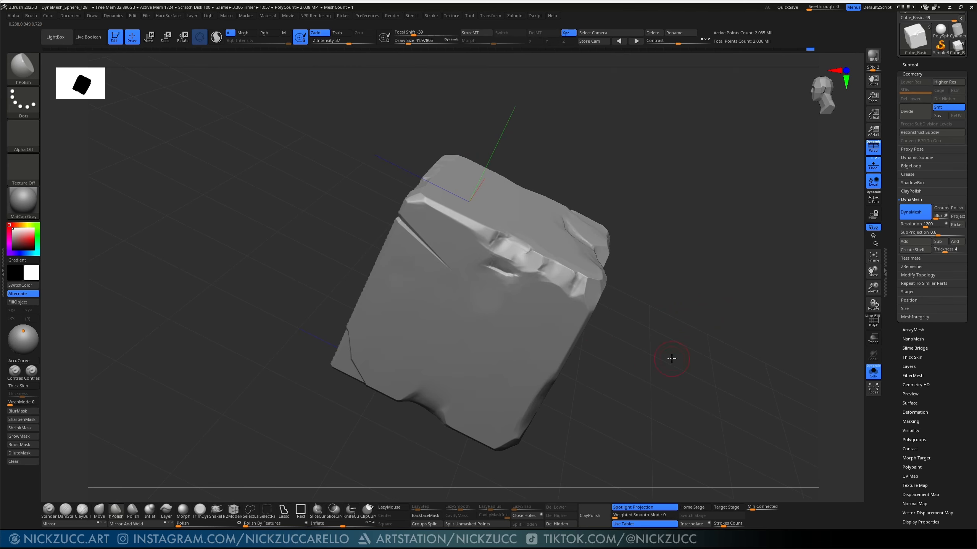
pyautogui.moveTo(672, 359); pyautogui.dragTo(471, 222)
pyautogui.press('s')
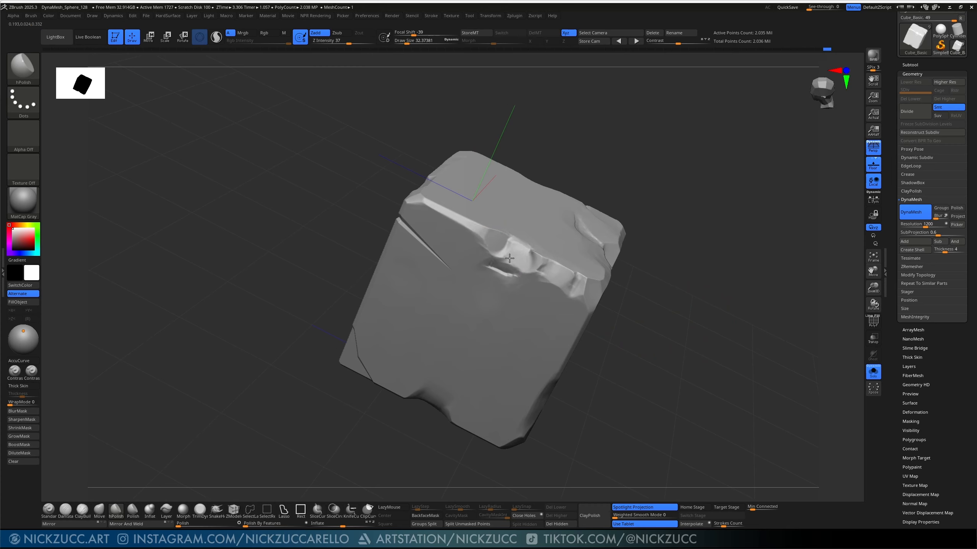
pyautogui.moveTo(676, 214)
pyautogui.mouseDown()
pyautogui.moveTo(752, 290)
pyautogui.moveTo(743, 279)
pyautogui.moveTo(724, 299)
pyautogui.moveTo(754, 286)
pyautogui.moveTo(745, 306)
pyautogui.mouseUp()
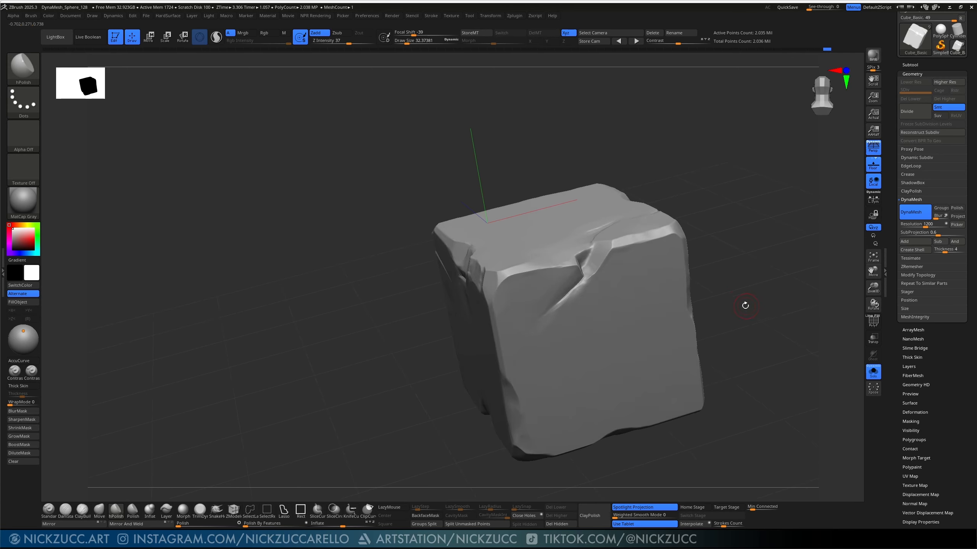
pyautogui.moveTo(737, 273)
pyautogui.mouseDown()
pyautogui.moveTo(748, 299)
pyautogui.moveTo(737, 290)
pyautogui.mouseUp()
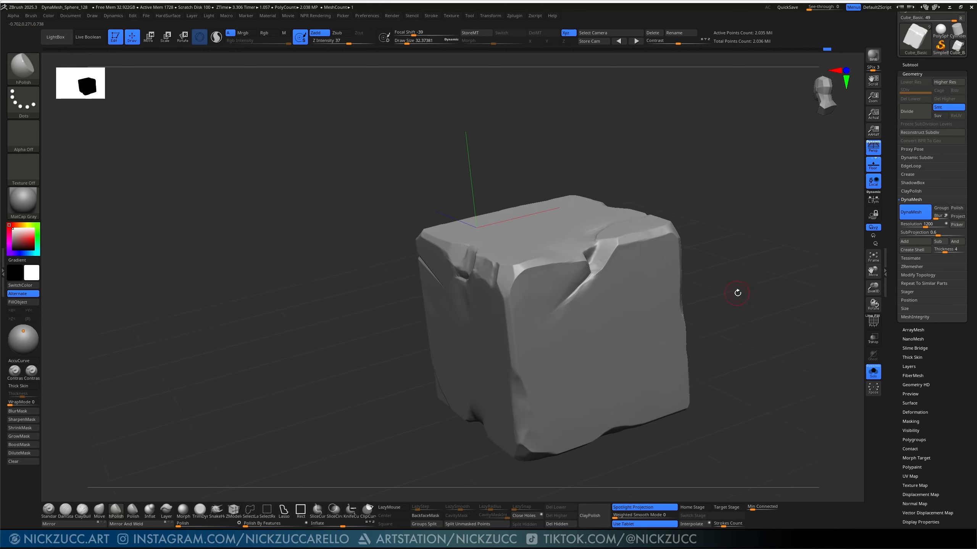
pyautogui.moveTo(739, 255); pyautogui.dragTo(748, 280)
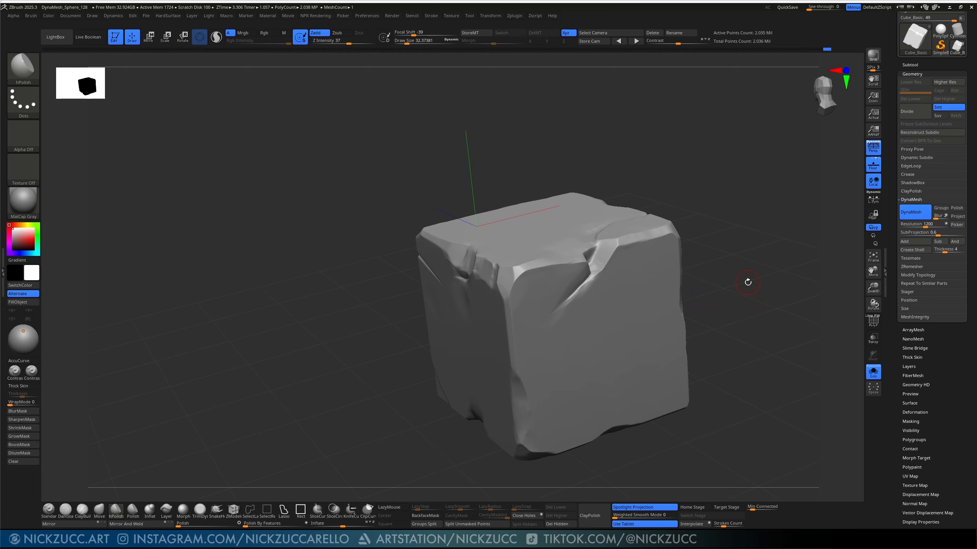
pyautogui.keyDown('alt'); pyautogui.moveTo(754, 244); pyautogui.dragTo(678, 242); pyautogui.keyUp('alt')
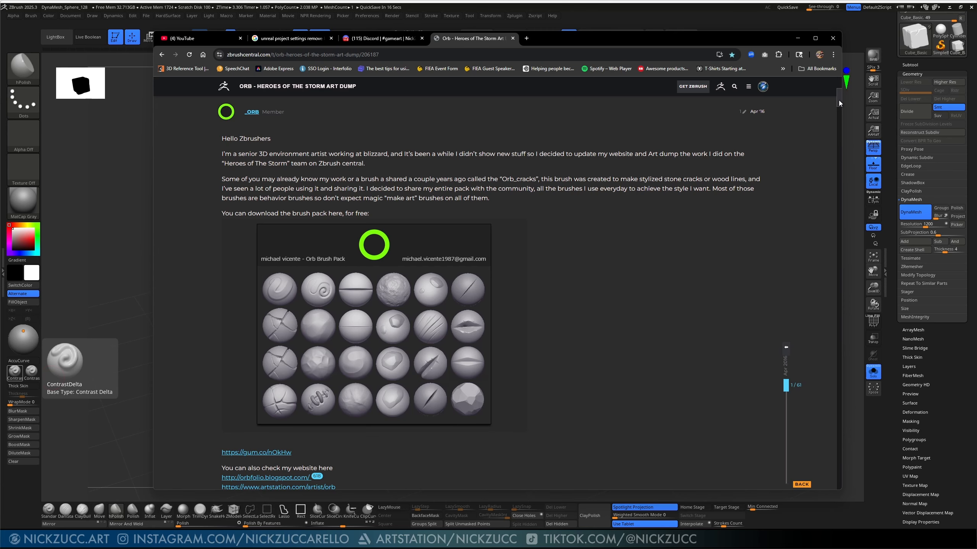
# Step: Switch to the ZBrushCentral Orb thread in the browser and examine its Heroes of the Storm stone sculpts for stylized damage
pyautogui.moveTo(838, 100); pyautogui.dragTo(827, 160)
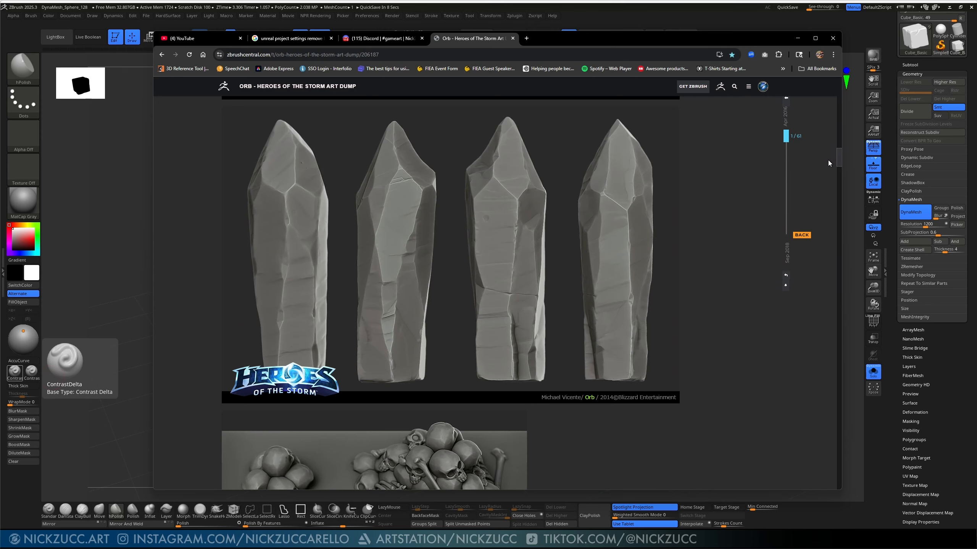
pyautogui.moveTo(828, 160)
pyautogui.mouseDown()
pyautogui.moveTo(825, 213)
pyautogui.moveTo(827, 202)
pyautogui.mouseUp()
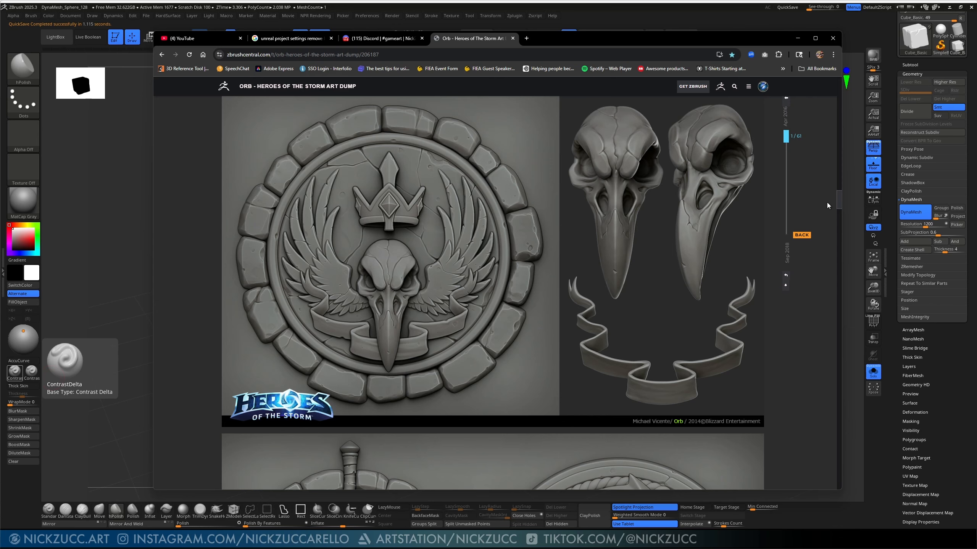
pyautogui.moveTo(827, 202); pyautogui.dragTo(821, 217)
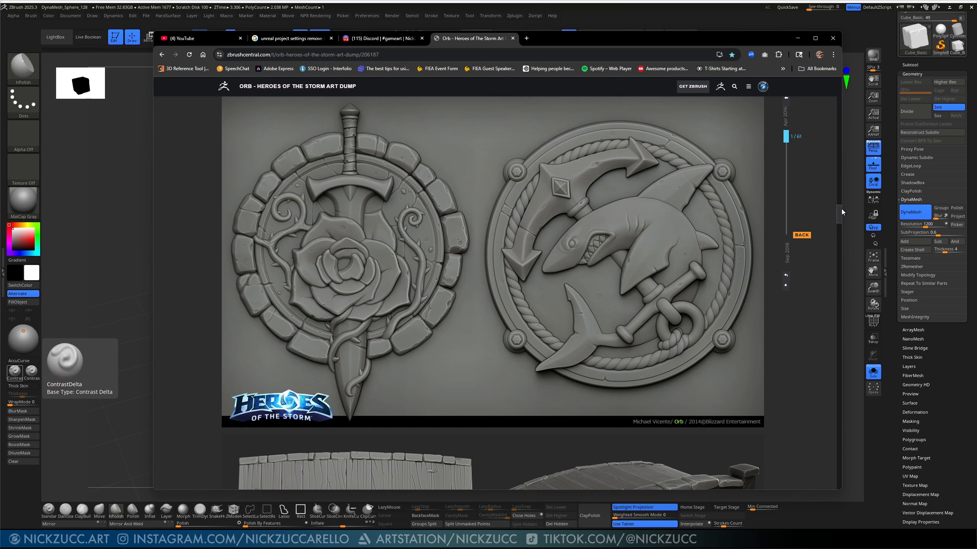
pyautogui.moveTo(839, 211)
pyautogui.mouseDown()
pyautogui.moveTo(852, 360)
pyautogui.moveTo(846, 468)
pyautogui.mouseUp()
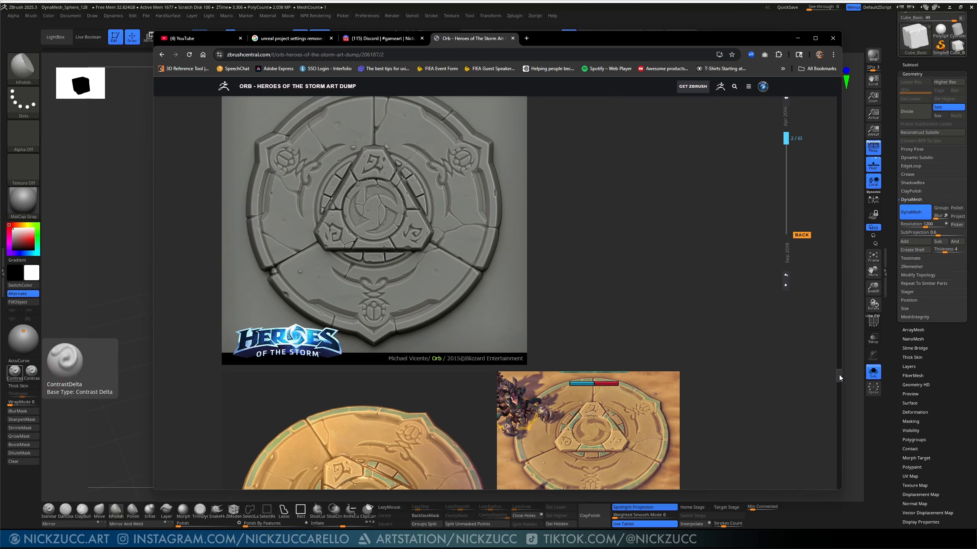
pyautogui.moveTo(839, 375); pyautogui.dragTo(840, 458)
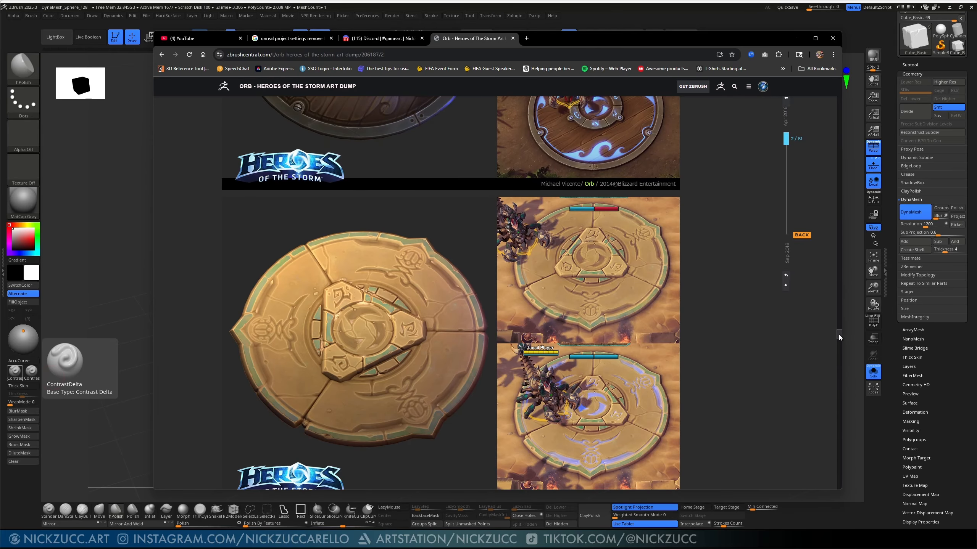
pyautogui.moveTo(838, 334)
pyautogui.mouseDown()
pyautogui.moveTo(840, 402)
pyautogui.moveTo(852, 325)
pyautogui.mouseUp()
pyautogui.moveTo(853, 277)
pyautogui.mouseDown()
pyautogui.moveTo(842, 203)
pyautogui.moveTo(842, 216)
pyautogui.mouseUp()
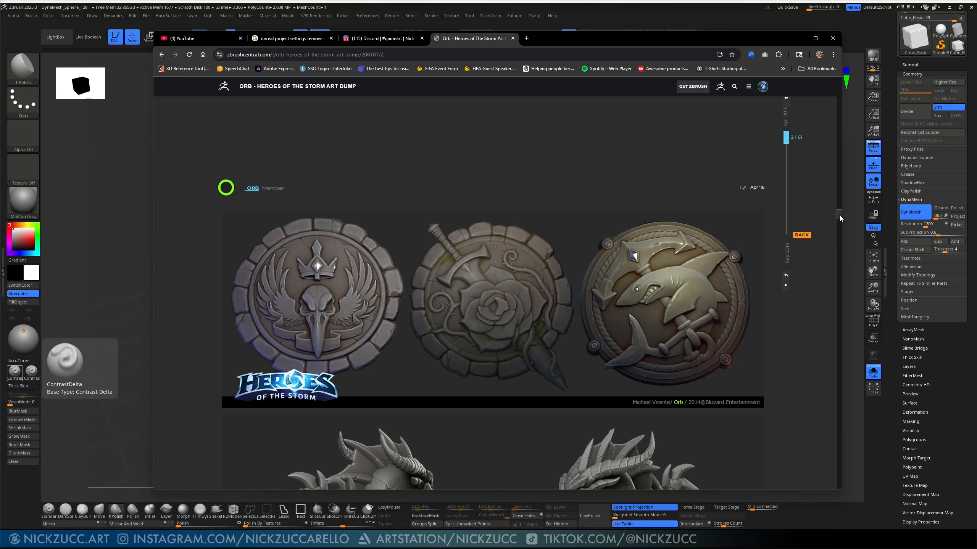
pyautogui.moveTo(839, 216); pyautogui.dragTo(841, 201)
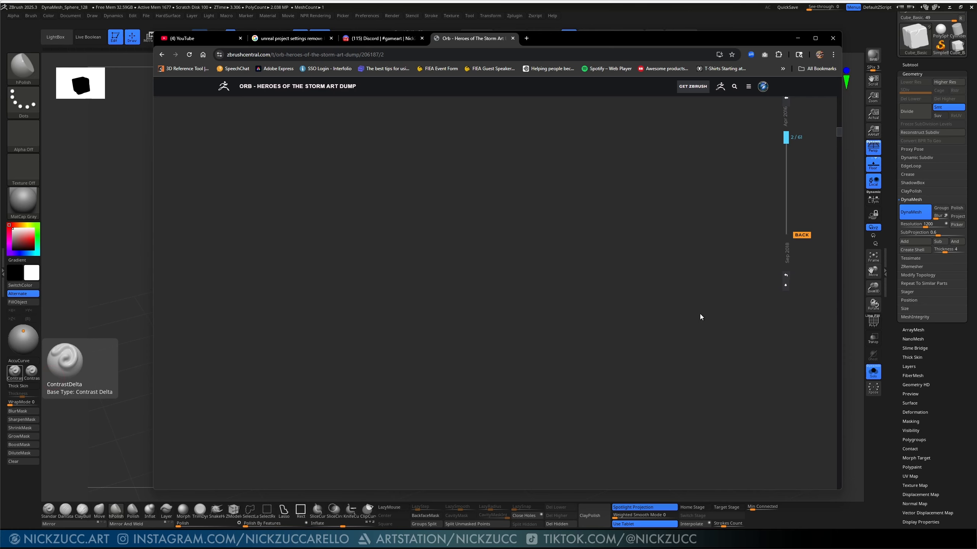
# Step: Reload the thread, return to its first post and open the download link for the free Orb Brush Pack
pyautogui.click(189, 54)
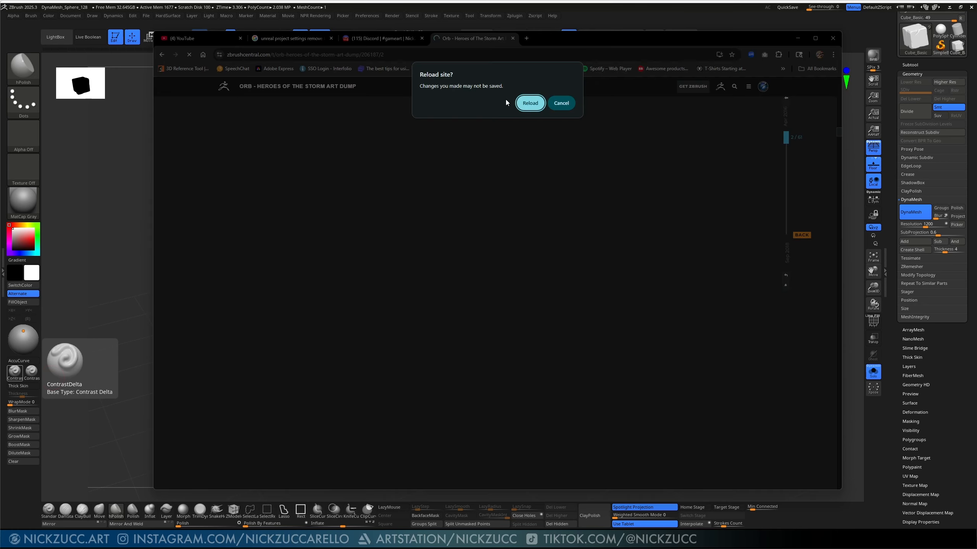
pyautogui.click(530, 103)
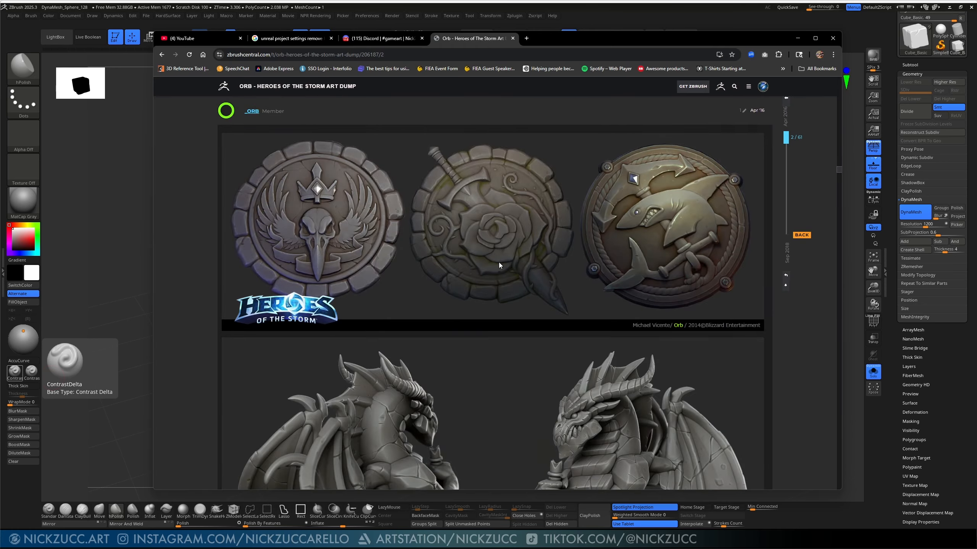
pyautogui.moveTo(834, 260); pyautogui.dragTo(840, 91)
pyautogui.scroll(2, 494, 208)
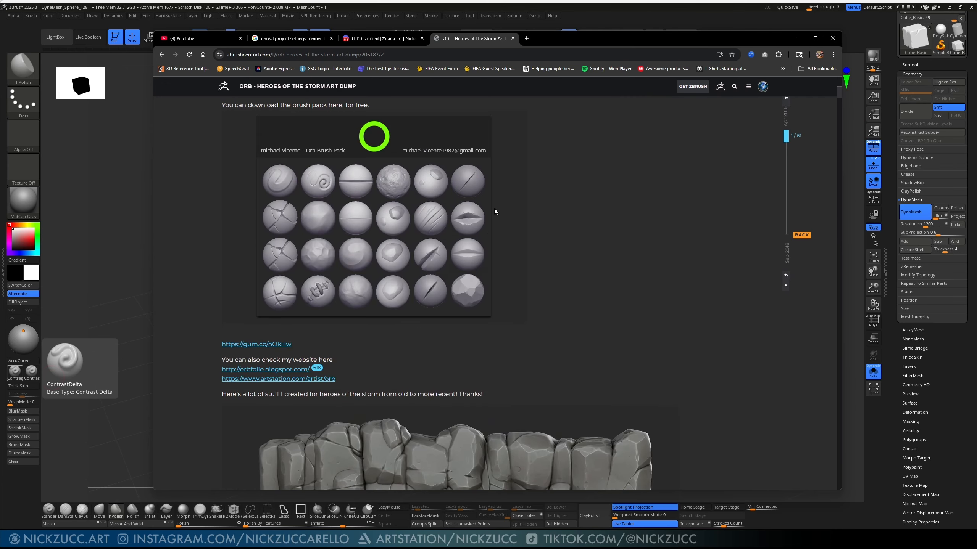
pyautogui.click(283, 345)
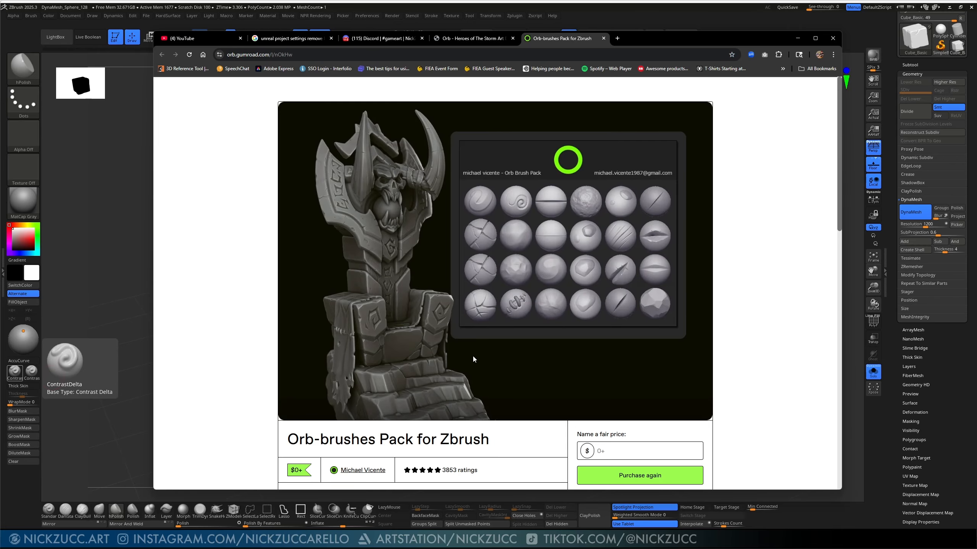
# Step: Examine the Orb-brushes Pack product page and its brush previews, then put the browser away
pyautogui.scroll(-5, 473, 358)
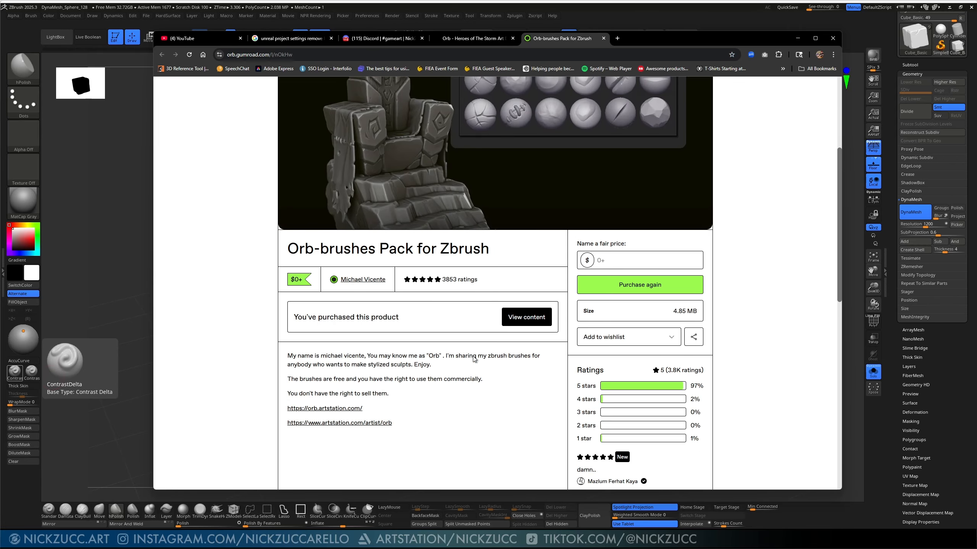
pyautogui.scroll(5, 475, 358)
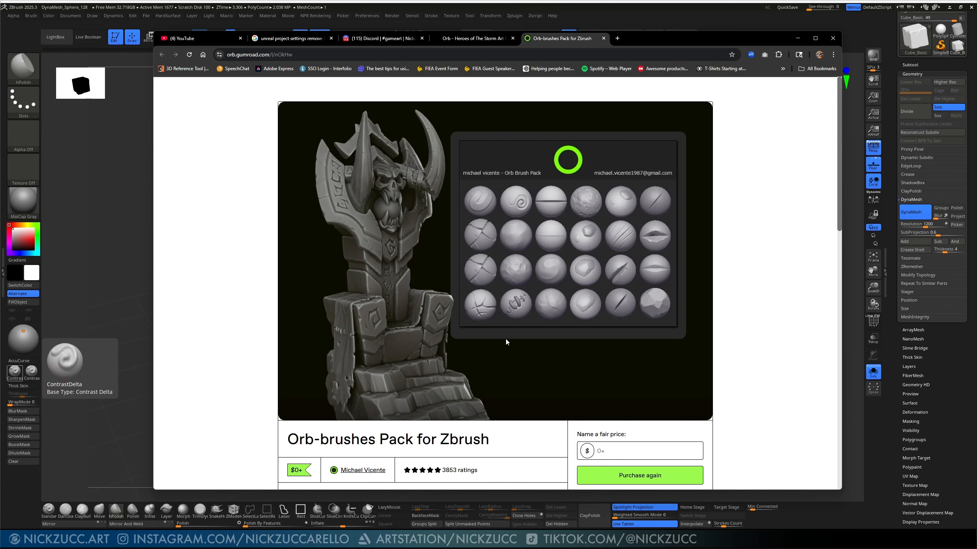
pyautogui.click(796, 39)
# Step: Show the installed sculpting brushes beginning with O to view the Orb set, then close the brush list
pyautogui.moveTo(605, 216); pyautogui.dragTo(629, 206)
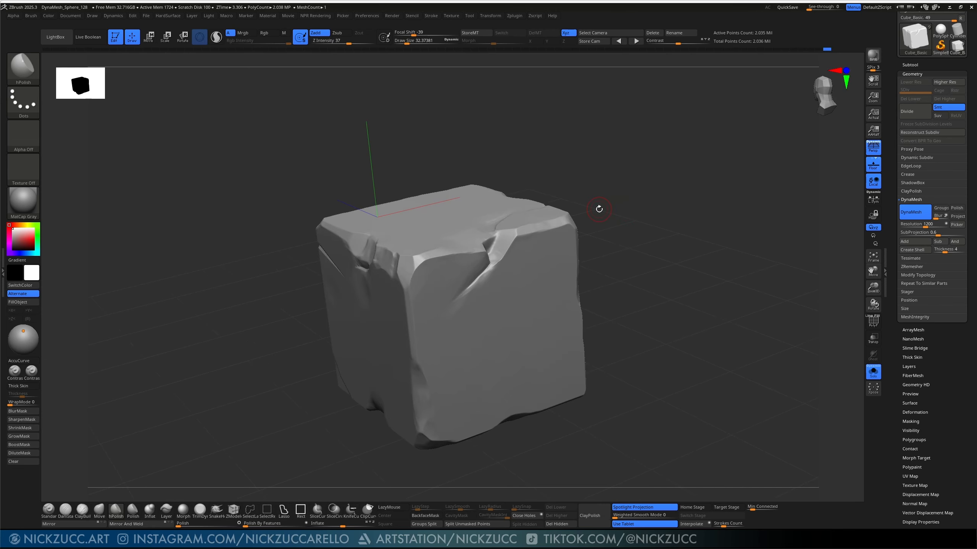
pyautogui.press('b')
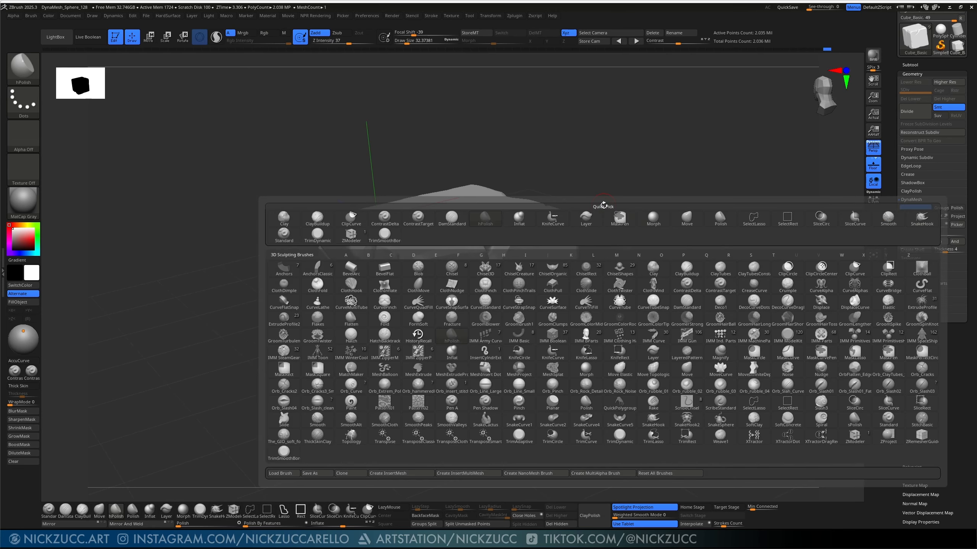
pyautogui.press('o')
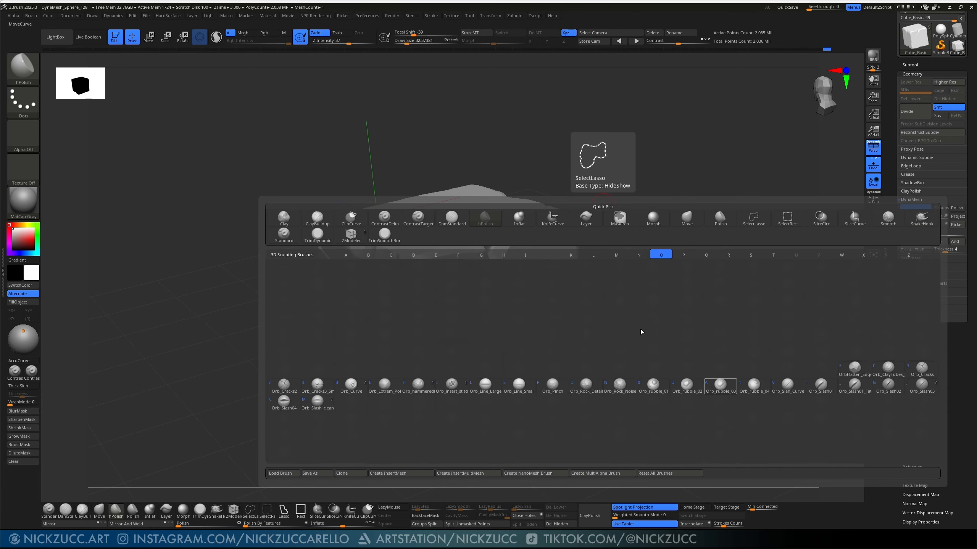
pyautogui.moveTo(598, 196); pyautogui.dragTo(596, 201)
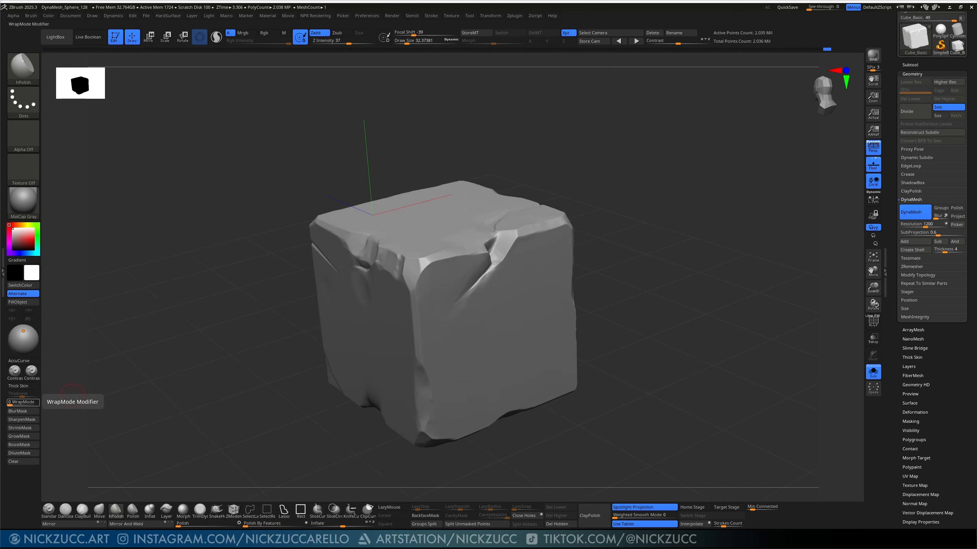
# Step: Switch to File Explorer and open the BrushPresets folder inside Maxon ZBrush 2025 and ZData in Program Files
pyautogui.hotkey('alt', 'Tab')
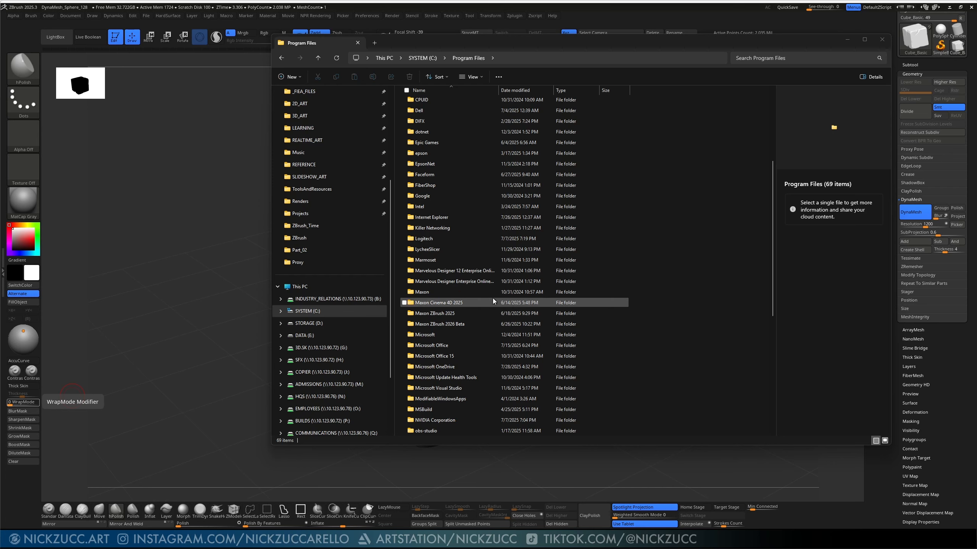
pyautogui.doubleClick(455, 313)
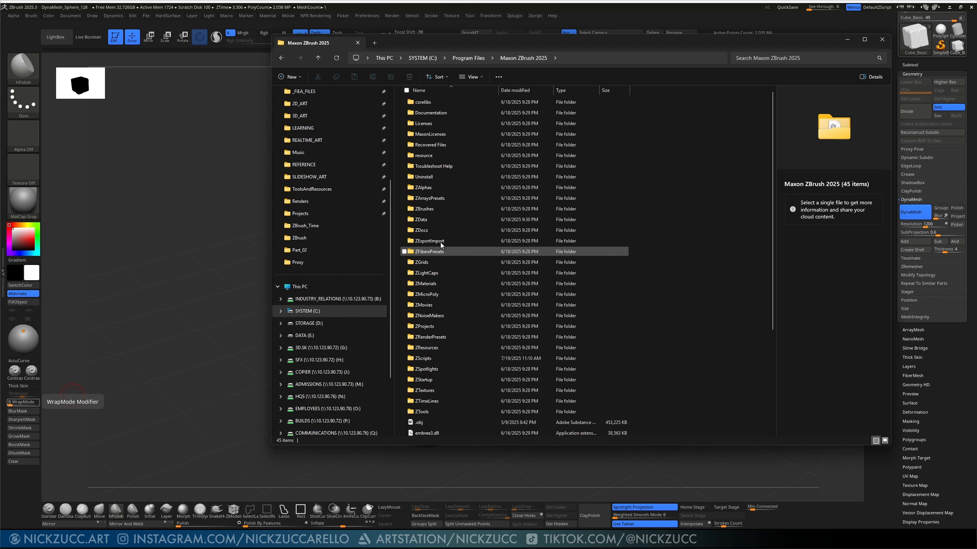
pyautogui.doubleClick(428, 220)
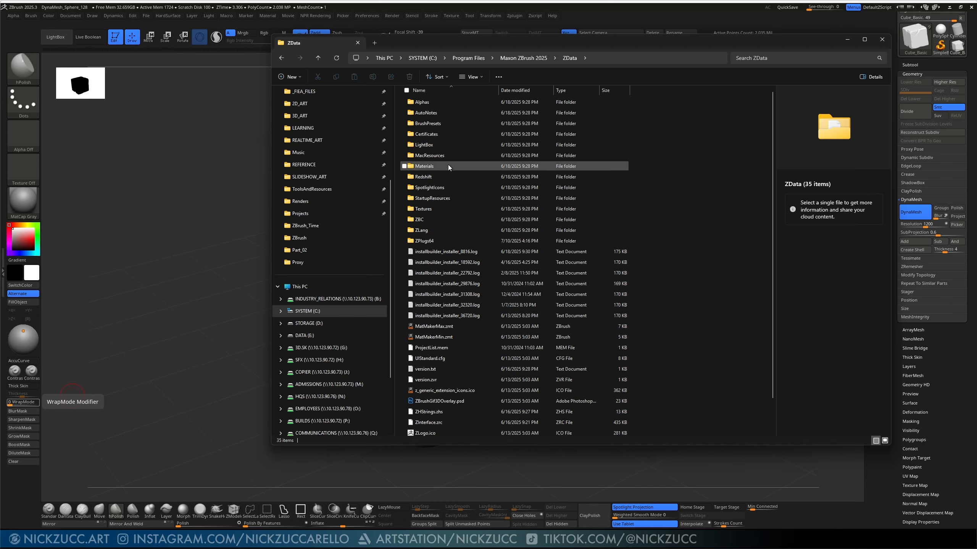
pyautogui.click(439, 125)
pyautogui.doubleClick(438, 125)
# Step: Locate the Orb brush files in BrushPresets, starting at Orb_ClayTubes_Smooth.ZBP, and return to ZBrush
pyautogui.scroll(-5, 492, 245)
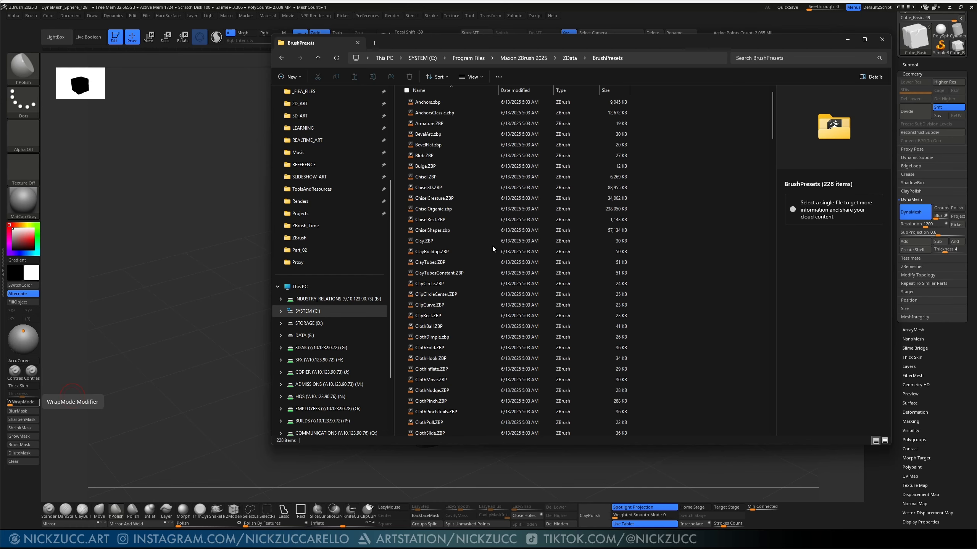
pyautogui.scroll(-20, 481, 268)
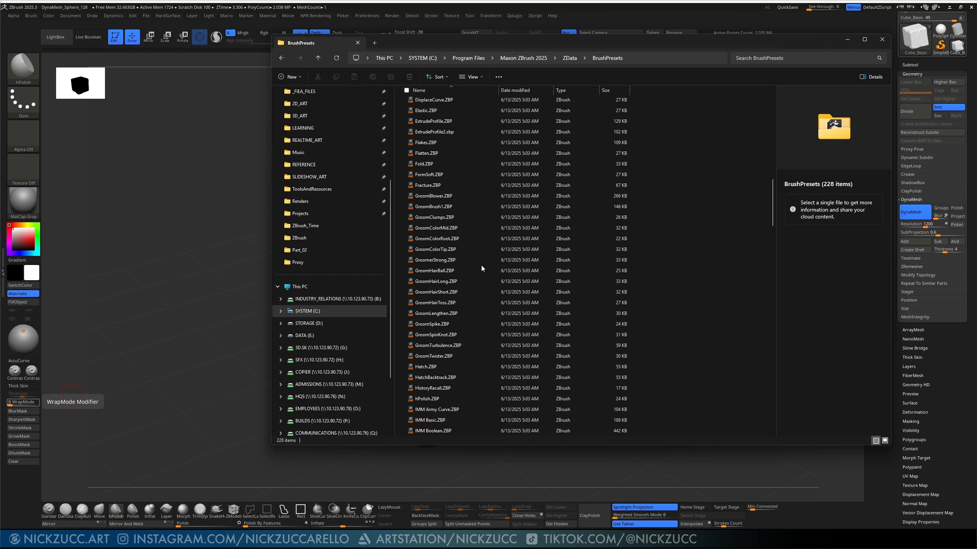
pyautogui.scroll(-8, 480, 266)
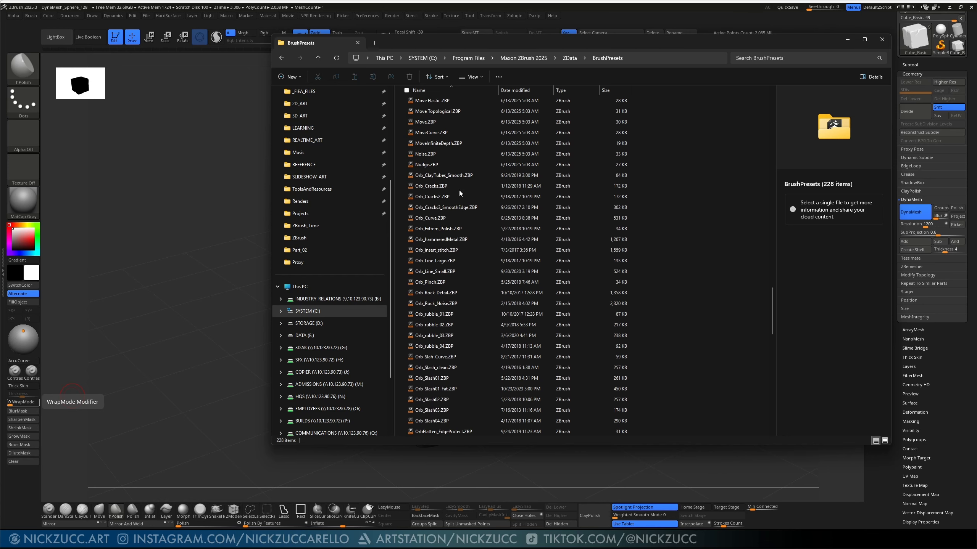
pyautogui.click(443, 178)
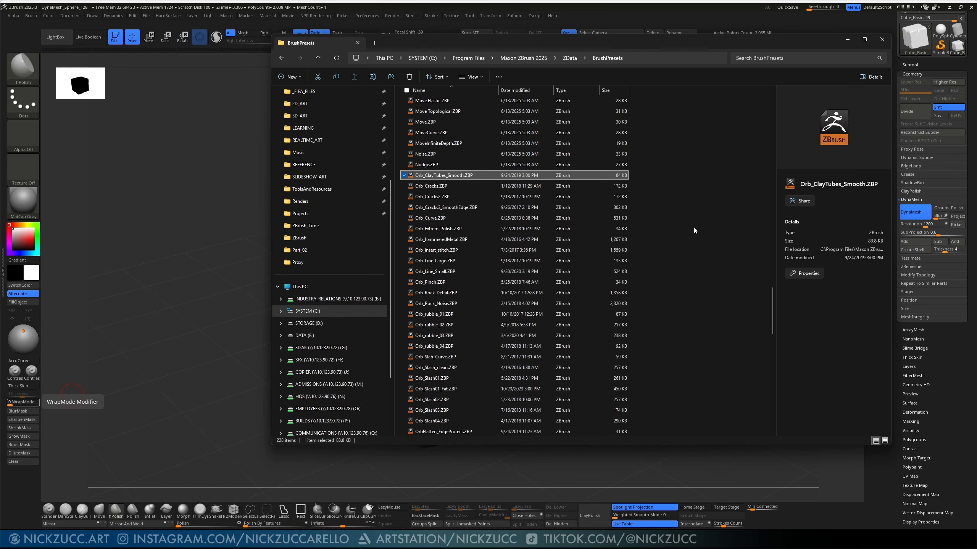
pyautogui.scroll(1, 671, 282)
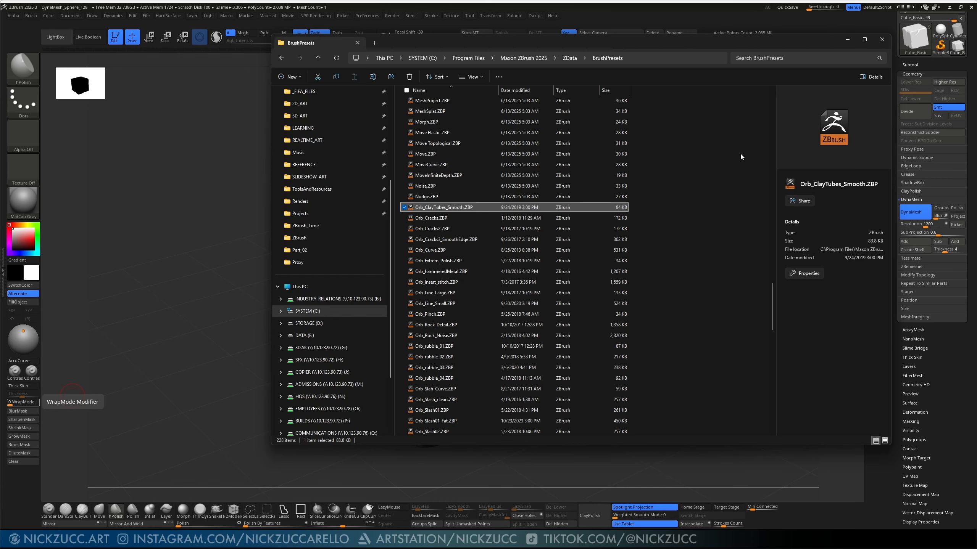
pyautogui.click(847, 40)
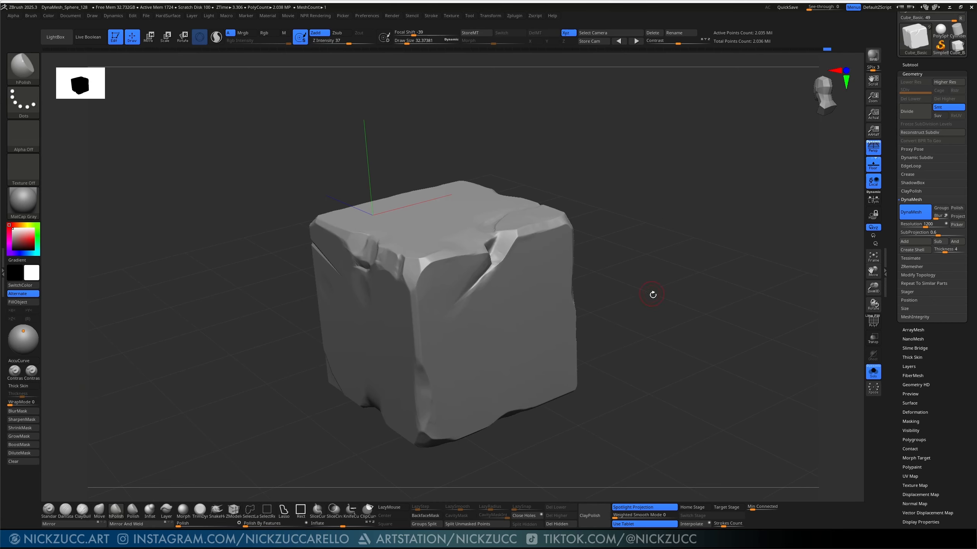
# Step: Look through the Orb brushes and choose the OrbFlatten_EdgeProtect brush
pyautogui.press('b')
pyautogui.press('o')
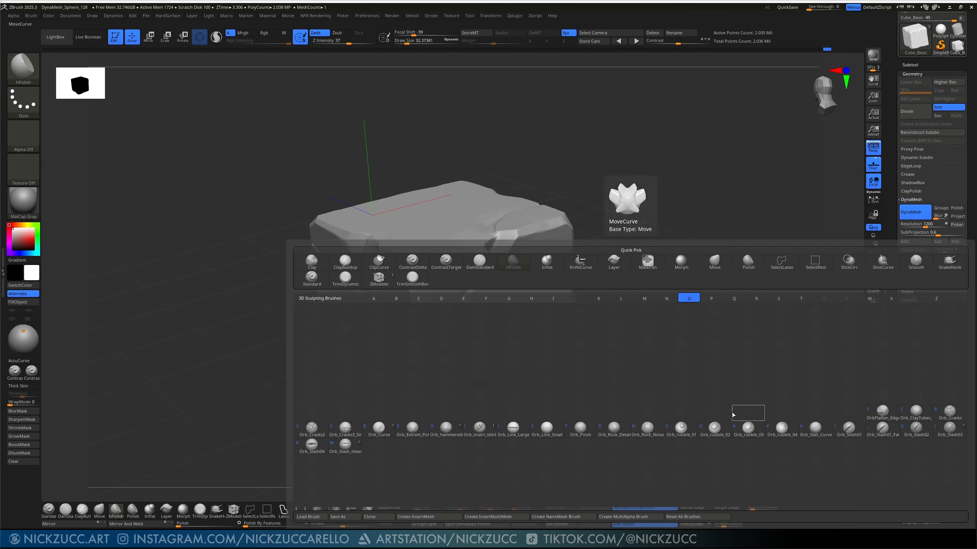
pyautogui.moveTo(728, 401)
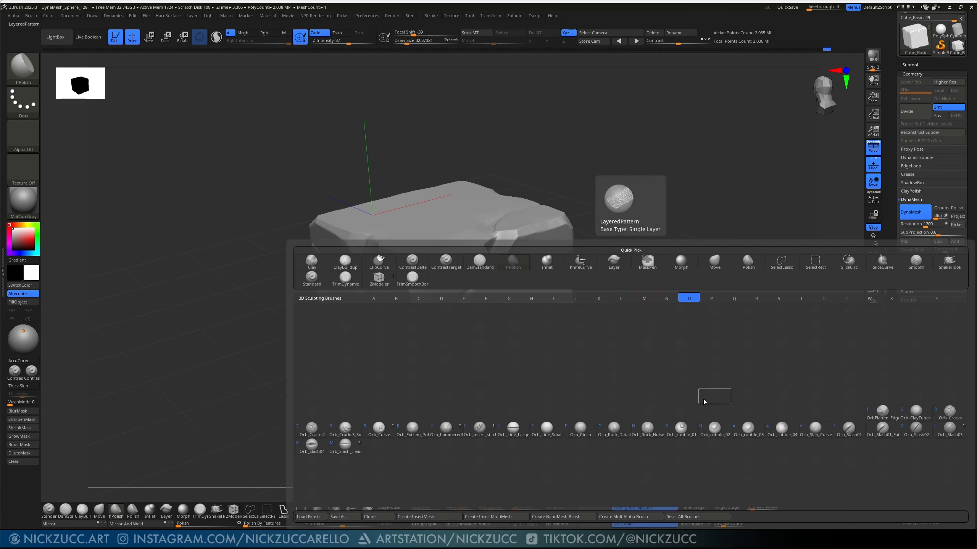
pyautogui.moveTo(754, 426)
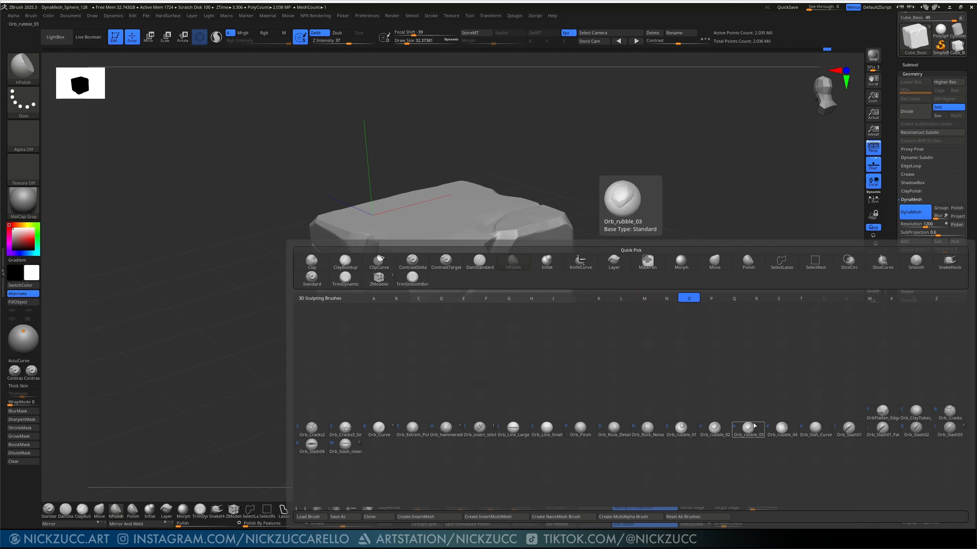
pyautogui.moveTo(801, 413)
pyautogui.moveTo(879, 416)
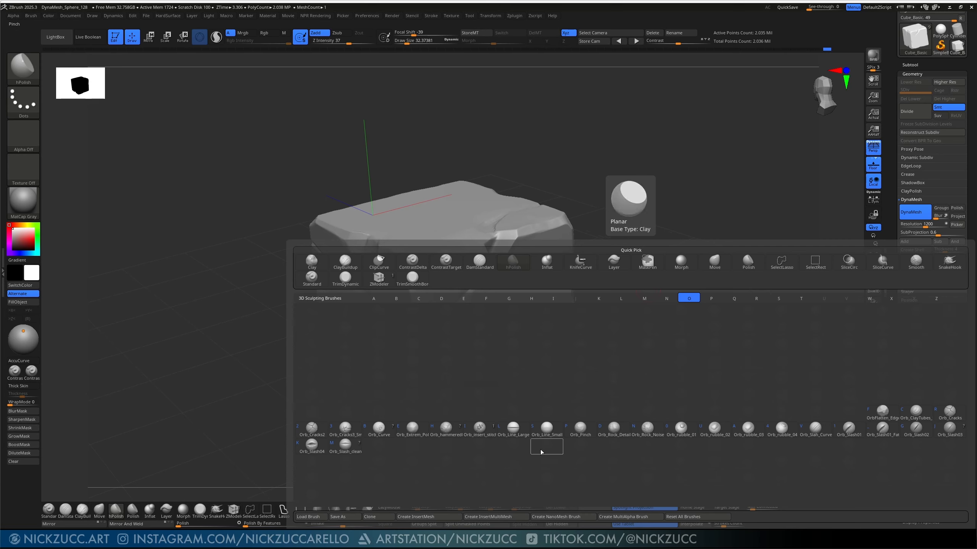
pyautogui.moveTo(411, 433)
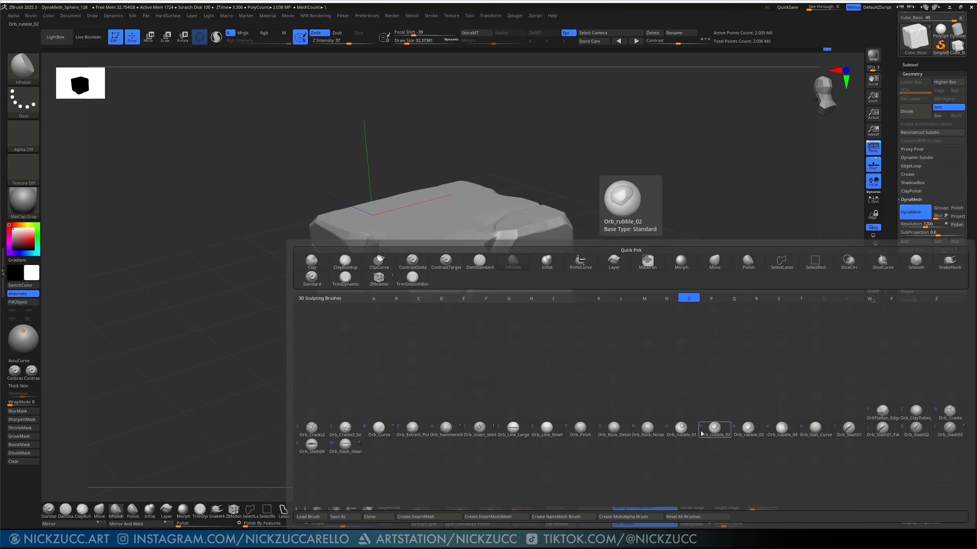
pyautogui.moveTo(895, 460)
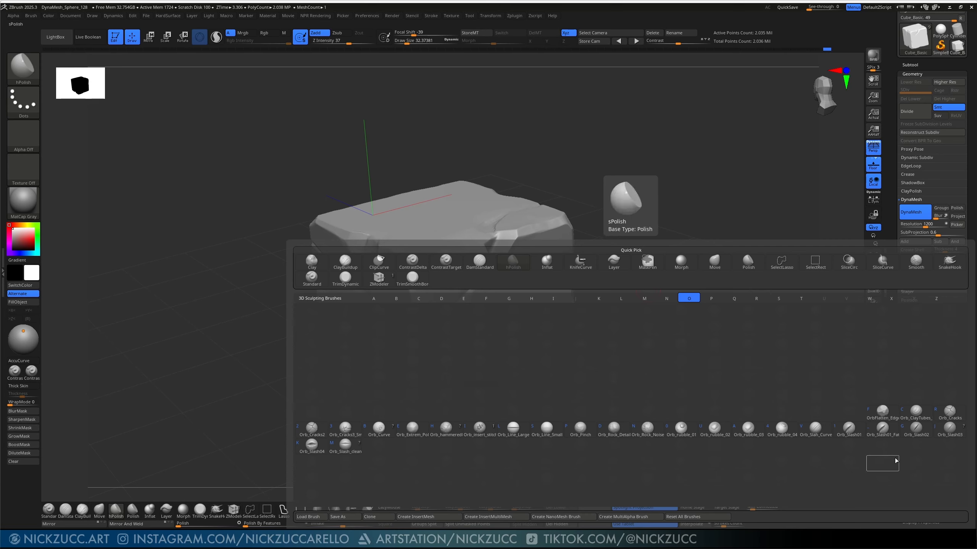
pyautogui.click(883, 413)
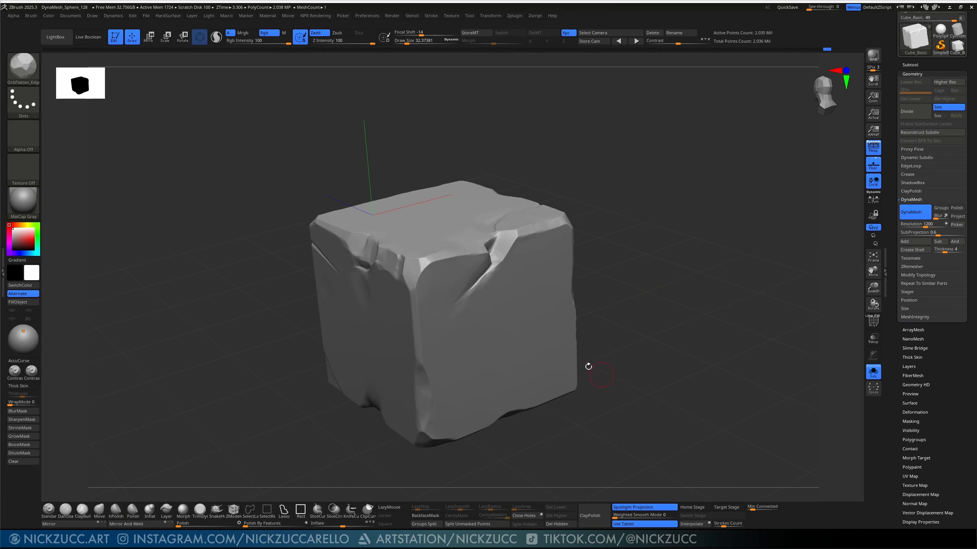
# Step: Set the draw size to about 45 and flatten the cube's near top corner with the OrbFlatten brush
pyautogui.moveTo(619, 268); pyautogui.dragTo(684, 302)
pyautogui.press('s')
pyautogui.moveTo(512, 294)
pyautogui.mouseDown()
pyautogui.moveTo(516, 282)
pyautogui.moveTo(493, 295)
pyautogui.mouseUp()
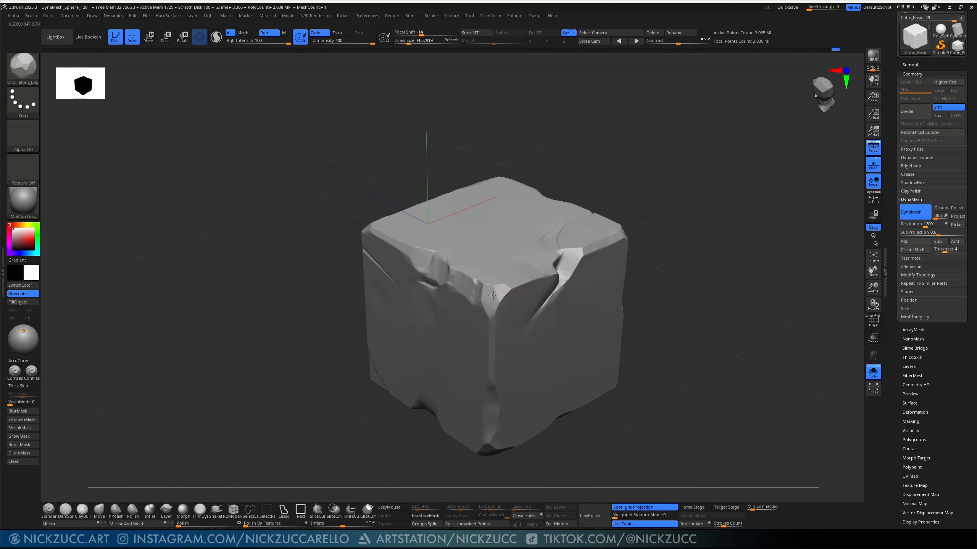
pyautogui.moveTo(703, 300); pyautogui.dragTo(662, 289)
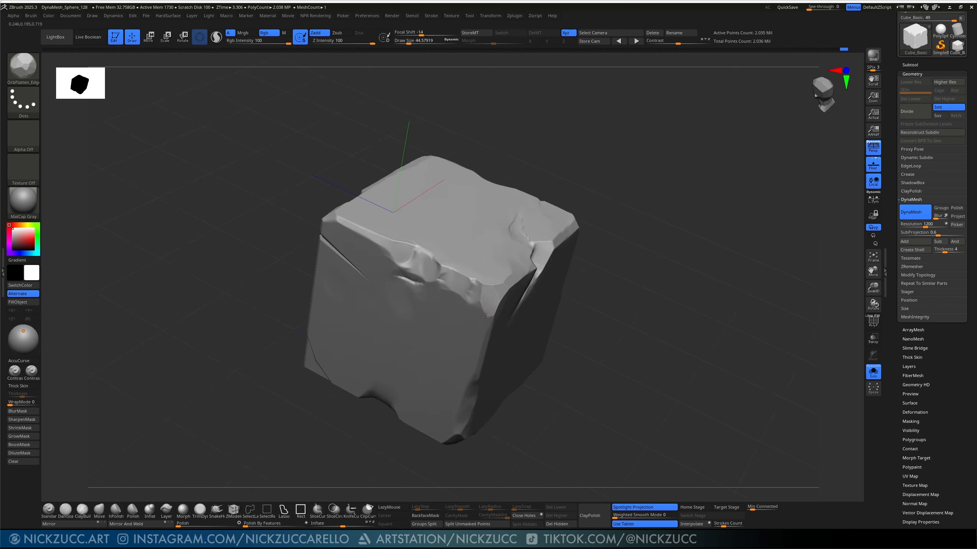
pyautogui.moveTo(530, 308); pyautogui.dragTo(499, 324, button='right')
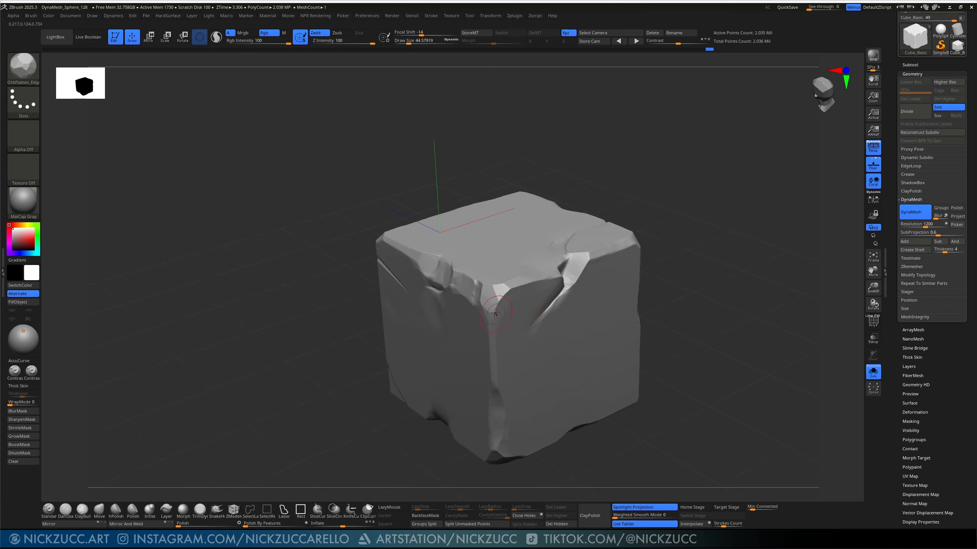
# Step: Flatten the lower and middle parts of the vertical edge beneath the cube's near corner
pyautogui.moveTo(665, 375)
pyautogui.mouseDown()
pyautogui.moveTo(689, 350)
pyautogui.moveTo(695, 382)
pyautogui.moveTo(702, 342)
pyautogui.moveTo(673, 342)
pyautogui.mouseUp()
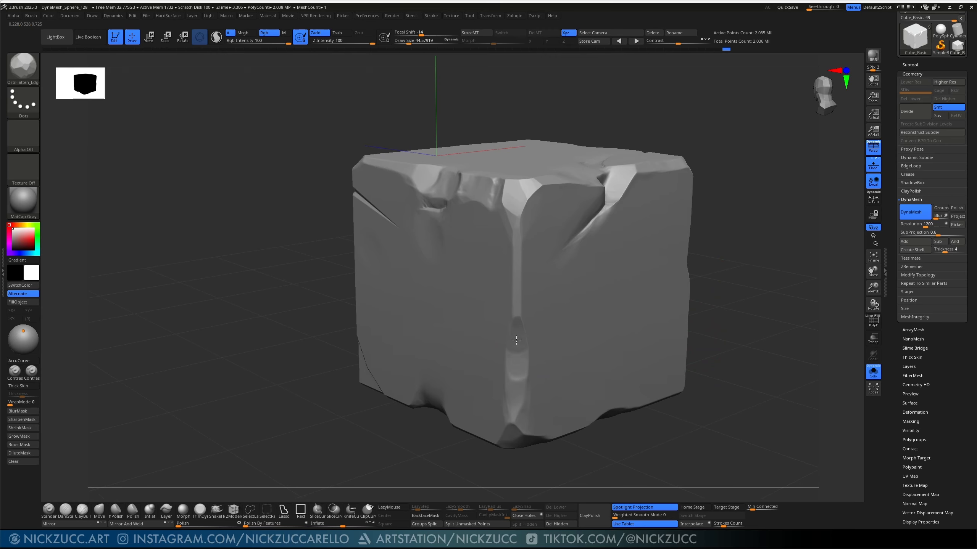
pyautogui.moveTo(520, 384); pyautogui.dragTo(515, 375)
pyautogui.moveTo(522, 322)
pyautogui.mouseDown()
pyautogui.moveTo(518, 308)
pyautogui.moveTo(519, 316)
pyautogui.mouseUp()
# Step: Try a flattening stroke beside the diagonal crack below the chipped top edge and undo it
pyautogui.moveTo(677, 293); pyautogui.dragTo(636, 332, button='right')
pyautogui.moveTo(621, 213)
pyautogui.mouseDown()
pyautogui.moveTo(629, 196)
pyautogui.moveTo(636, 211)
pyautogui.moveTo(616, 223)
pyautogui.moveTo(629, 211)
pyautogui.mouseUp()
pyautogui.hotkey('ctrl', 'z')
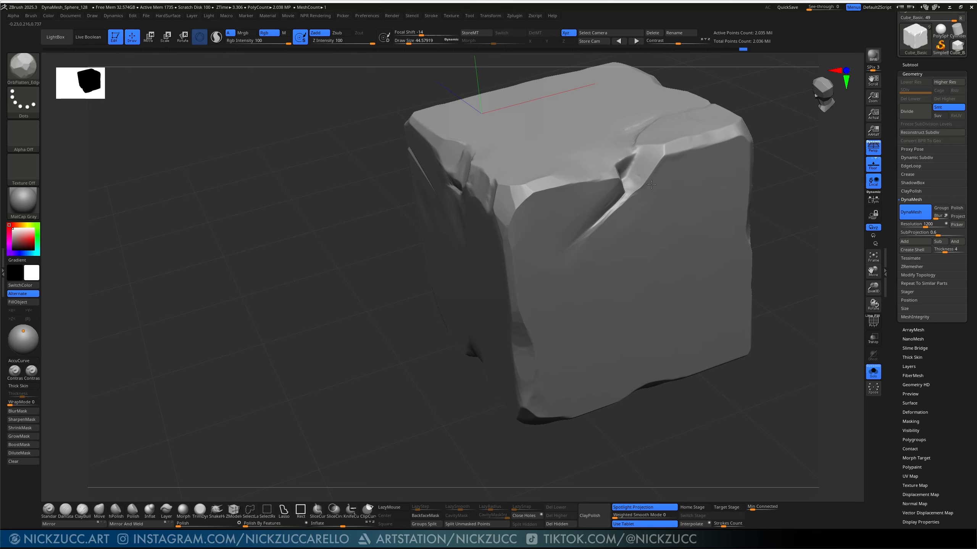
# Step: Flatten and sharpen the chipped edges along the top rim of the cube with the OrbFlatten_Edge brush
pyautogui.moveTo(619, 181); pyautogui.dragTo(583, 177)
pyautogui.moveTo(743, 89); pyautogui.dragTo(731, 127)
pyautogui.moveTo(605, 164)
pyautogui.mouseDown()
pyautogui.moveTo(561, 184)
pyautogui.moveTo(565, 162)
pyautogui.mouseUp()
pyautogui.moveTo(564, 155)
pyautogui.mouseDown()
pyautogui.moveTo(574, 148)
pyautogui.moveTo(563, 152)
pyautogui.mouseUp()
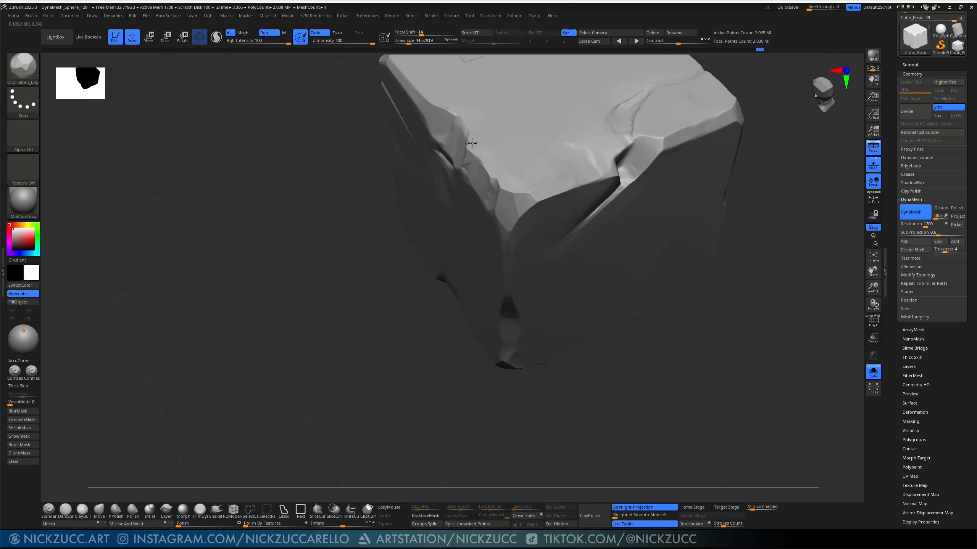
pyautogui.moveTo(471, 126); pyautogui.dragTo(455, 110)
pyautogui.moveTo(788, 284)
pyautogui.keyDown('alt'); pyautogui.mouseDown()
pyautogui.moveTo(760, 371)
pyautogui.moveTo(774, 358)
pyautogui.moveTo(778, 370)
pyautogui.moveTo(748, 370)
pyautogui.mouseUp(); pyautogui.keyUp('alt')
# Step: Make Orb_Cracks the active sculpting brush
pyautogui.hotkey('ctrl', 'shift')
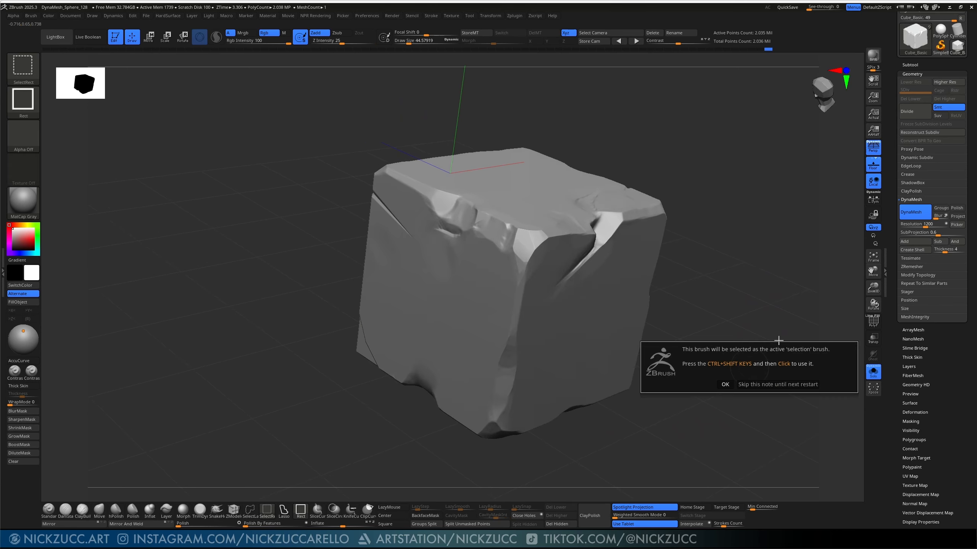
pyautogui.click(734, 385)
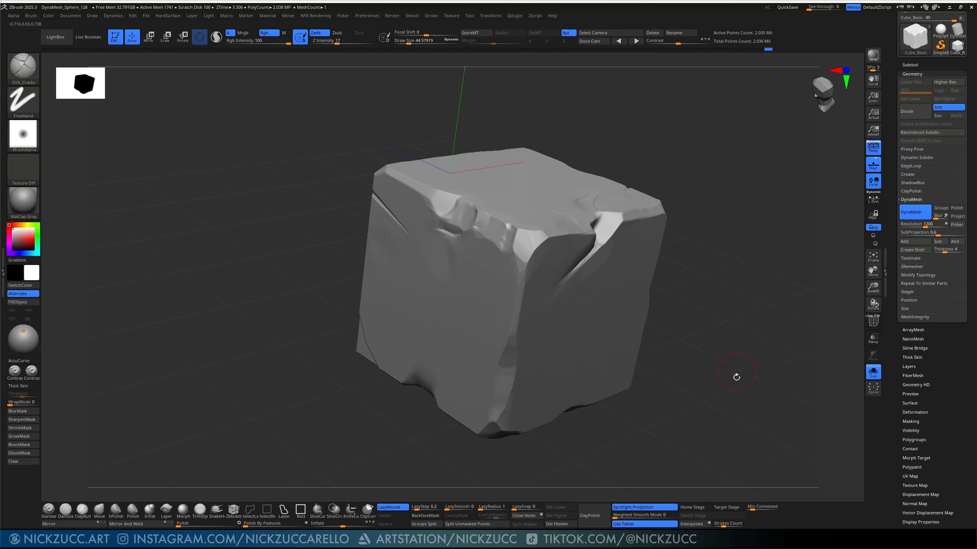
pyautogui.moveTo(735, 375)
pyautogui.mouseDown()
pyautogui.moveTo(728, 406)
pyautogui.moveTo(749, 404)
pyautogui.mouseUp()
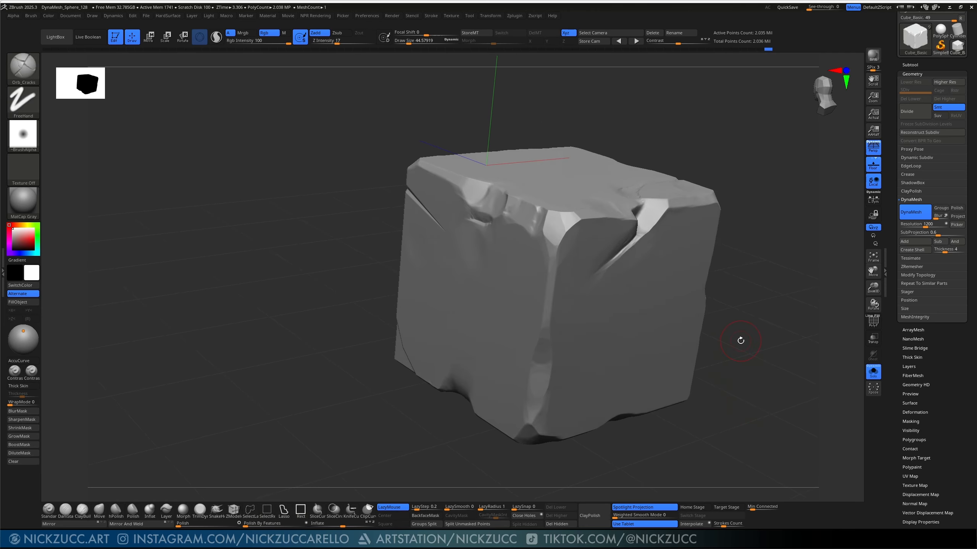
pyautogui.press('b')
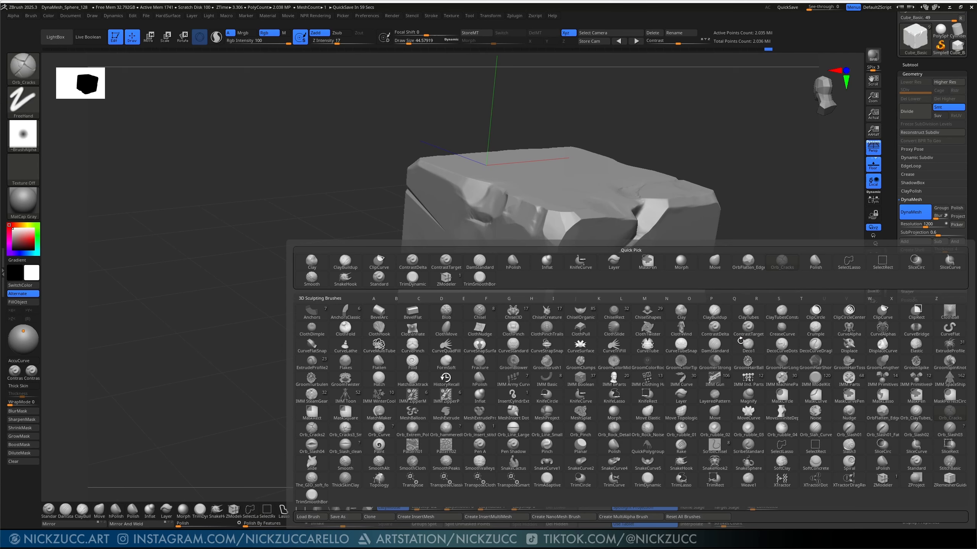
pyautogui.press('o')
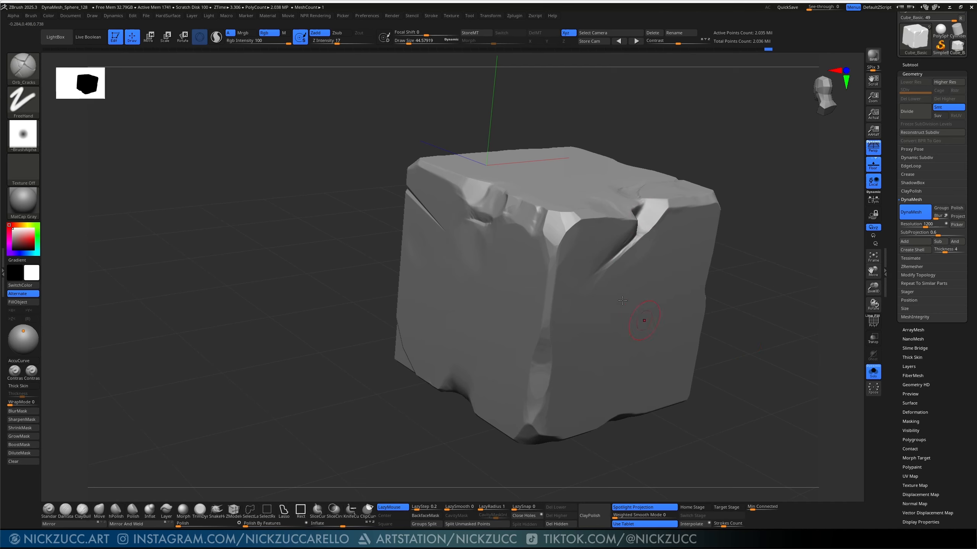
# Step: Try a winding crack stroke across the cube's side face with Orb_Cracks, reduce the draw size and undo the stroke
pyautogui.moveTo(726, 276)
pyautogui.mouseDown()
pyautogui.moveTo(695, 291)
pyautogui.moveTo(764, 293)
pyautogui.mouseUp()
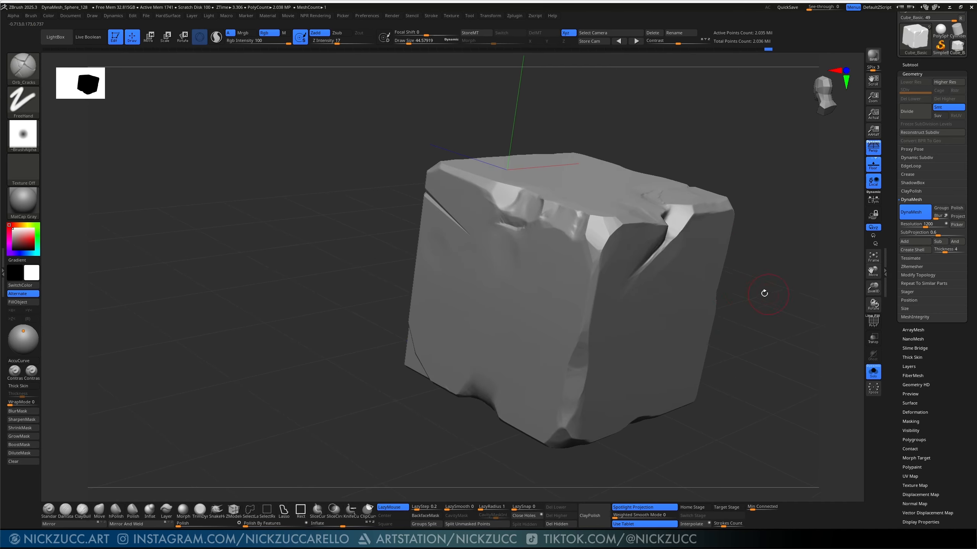
pyautogui.moveTo(535, 381)
pyautogui.mouseDown()
pyautogui.moveTo(538, 346)
pyautogui.moveTo(515, 319)
pyautogui.moveTo(449, 289)
pyautogui.moveTo(467, 259)
pyautogui.mouseUp()
pyautogui.moveTo(740, 277)
pyautogui.mouseDown()
pyautogui.moveTo(772, 284)
pyautogui.moveTo(754, 305)
pyautogui.mouseUp()
pyautogui.press('s')
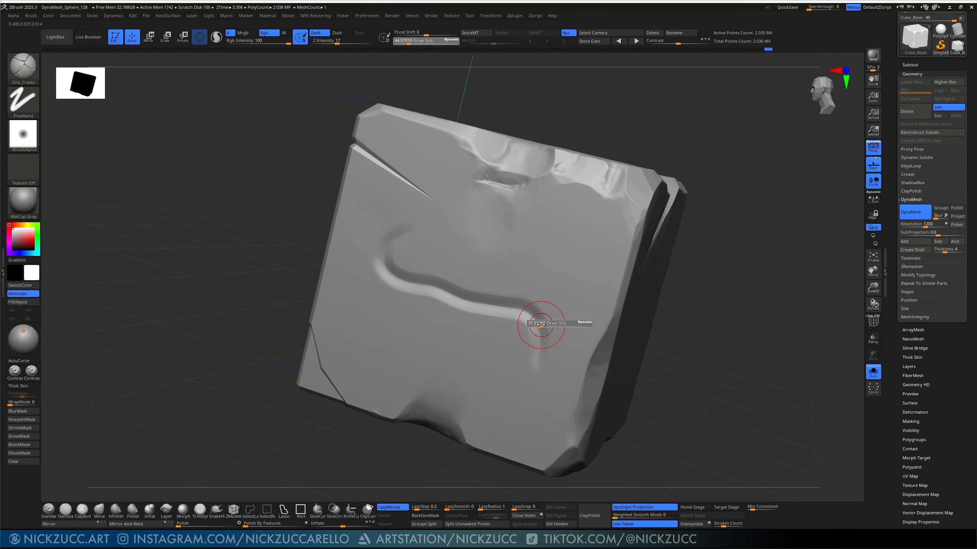
pyautogui.moveTo(540, 324); pyautogui.dragTo(537, 324)
pyautogui.moveTo(24, 137)
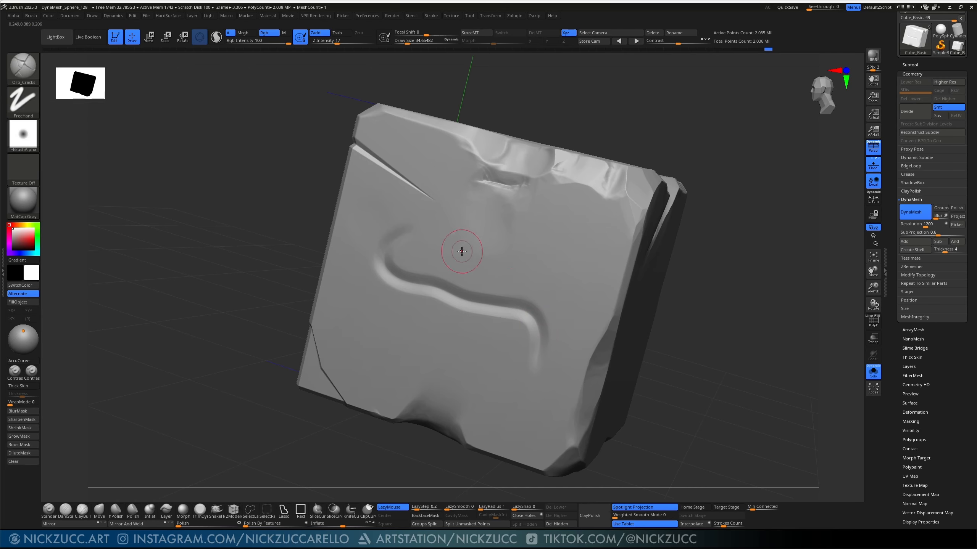
pyautogui.press('[')
pyautogui.press('ctrl')
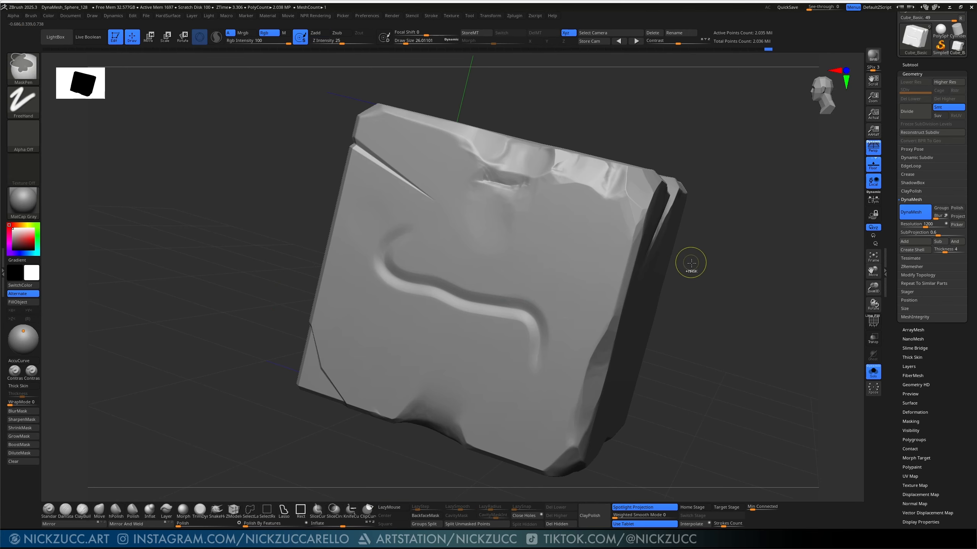
pyautogui.hotkey('ctrl', 'z')
# Step: Carve a crack across the middle of the cube's vertical corner edge with the draw size at about 71.6
pyautogui.moveTo(711, 277); pyautogui.dragTo(695, 296)
pyautogui.press('s')
pyautogui.moveTo(626, 319)
pyautogui.mouseDown()
pyautogui.moveTo(617, 320)
pyautogui.moveTo(748, 327)
pyautogui.moveTo(598, 328)
pyautogui.mouseUp()
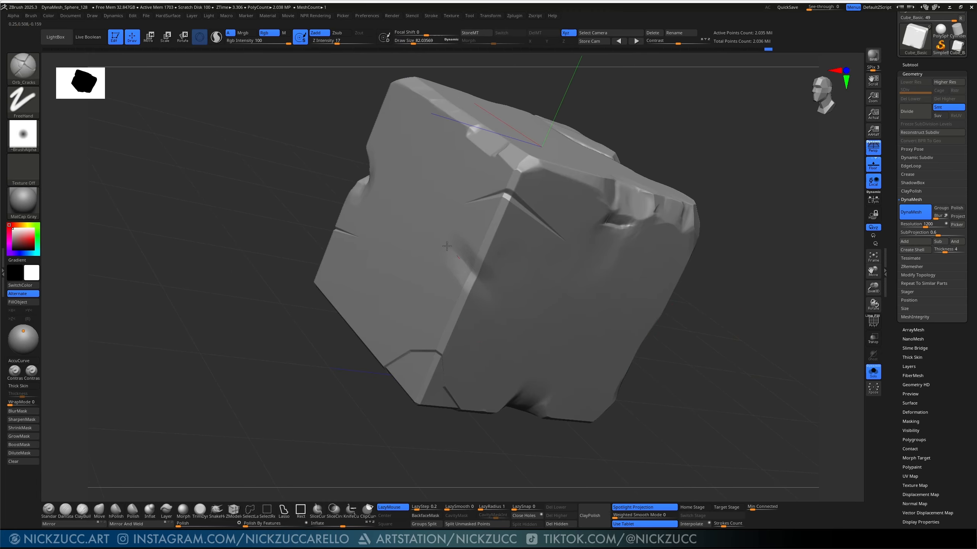
pyautogui.press('s')
pyautogui.moveTo(472, 277); pyautogui.dragTo(458, 277)
pyautogui.moveTo(445, 239); pyautogui.dragTo(516, 330)
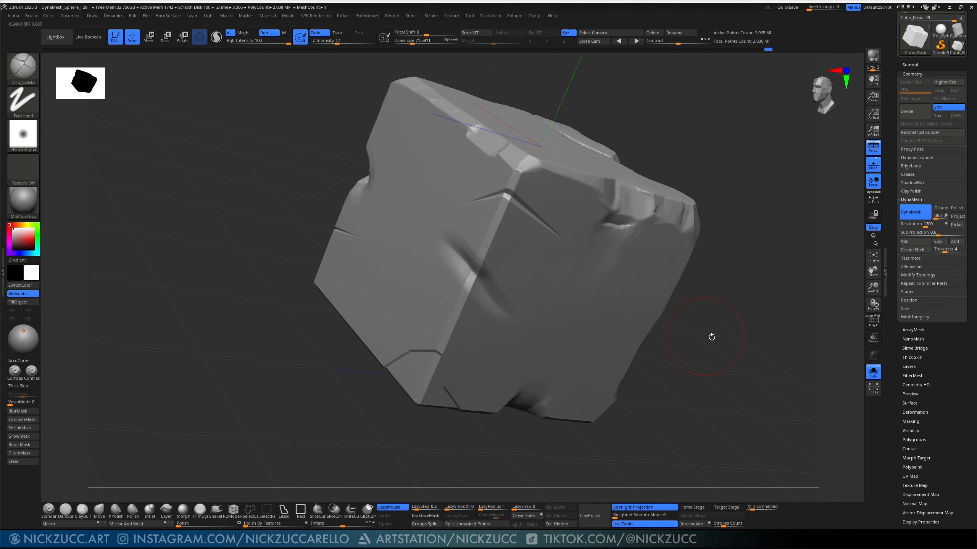
# Step: Extend the corner crack across both adjoining side faces with the draw size at about 44.6
pyautogui.moveTo(711, 336)
pyautogui.mouseDown()
pyautogui.moveTo(476, 288)
pyautogui.moveTo(541, 330)
pyautogui.mouseUp()
pyautogui.press('s')
pyautogui.moveTo(495, 303); pyautogui.dragTo(535, 322)
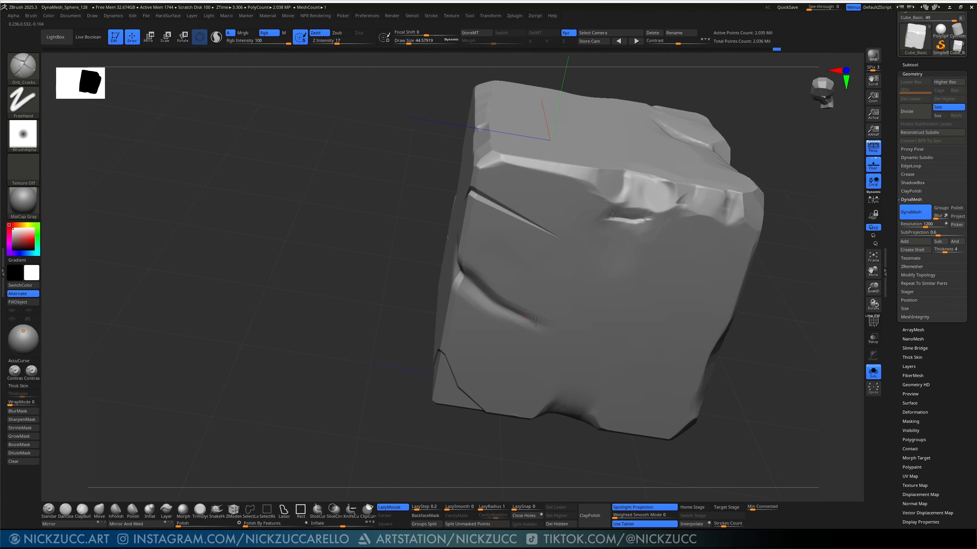
pyautogui.moveTo(683, 411); pyautogui.dragTo(610, 323)
pyautogui.moveTo(457, 253); pyautogui.dragTo(393, 187)
pyautogui.moveTo(577, 276); pyautogui.dragTo(778, 353)
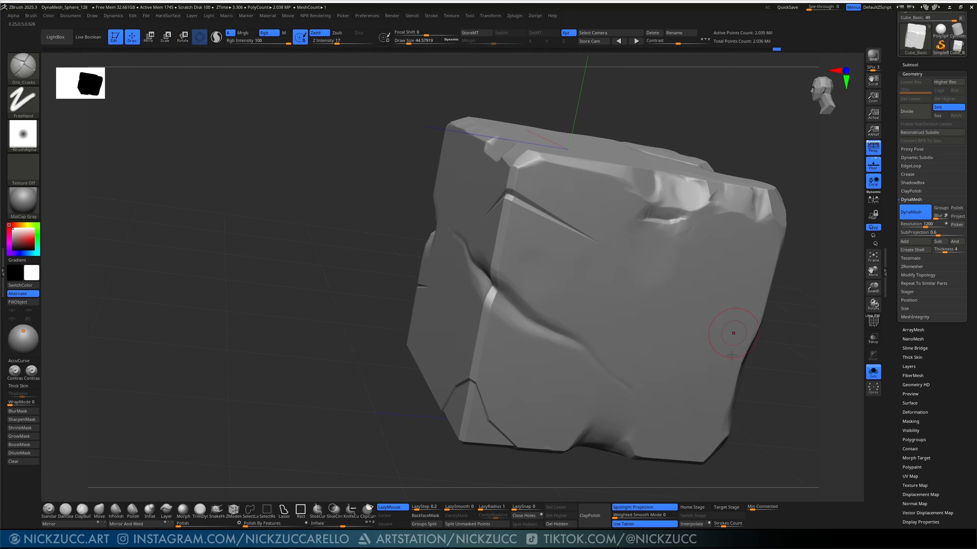
# Step: Trim the crack's raised lip at the corner edge with the TrimDynamic brush at a draw size of about 34.7
pyautogui.click(200, 511)
pyautogui.press('s')
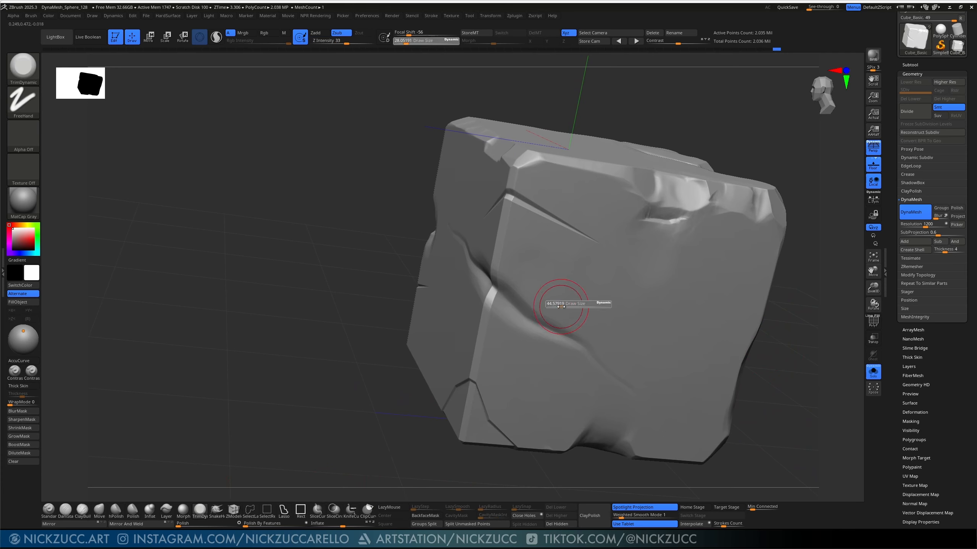
pyautogui.moveTo(561, 306); pyautogui.dragTo(530, 291)
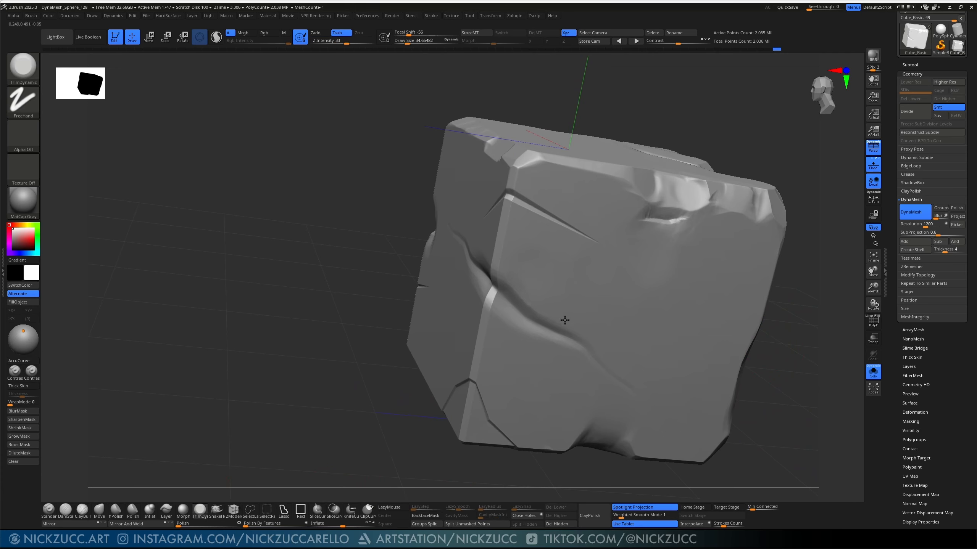
pyautogui.moveTo(497, 314); pyautogui.dragTo(483, 296)
pyautogui.moveTo(489, 296); pyautogui.dragTo(461, 285, button='right')
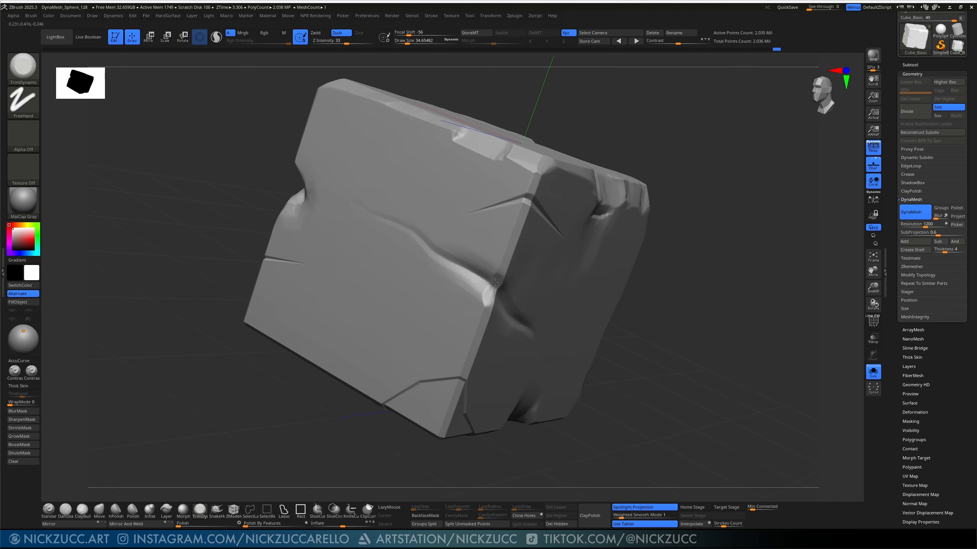
pyautogui.moveTo(485, 308); pyautogui.dragTo(483, 300)
pyautogui.moveTo(480, 305); pyautogui.dragTo(489, 313, button='right')
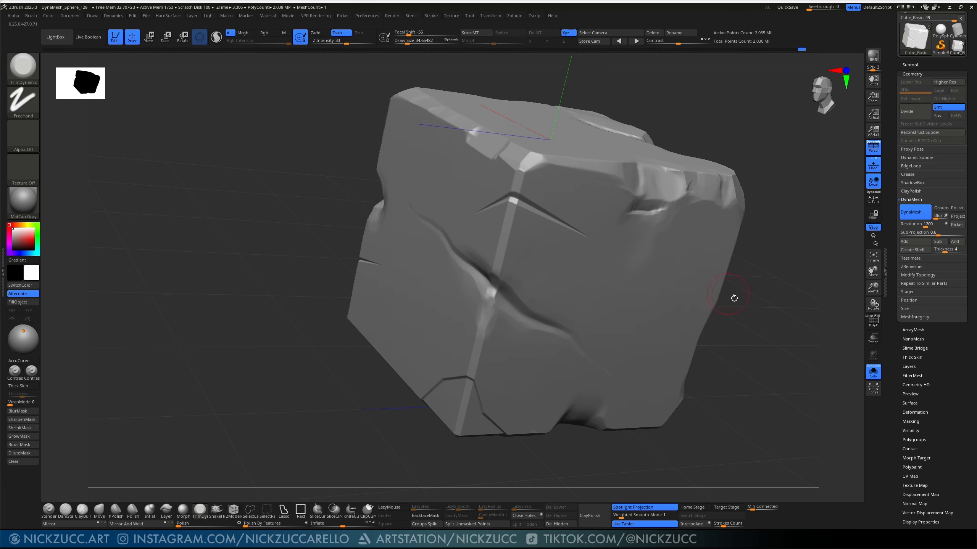
pyautogui.moveTo(734, 298); pyautogui.dragTo(659, 302)
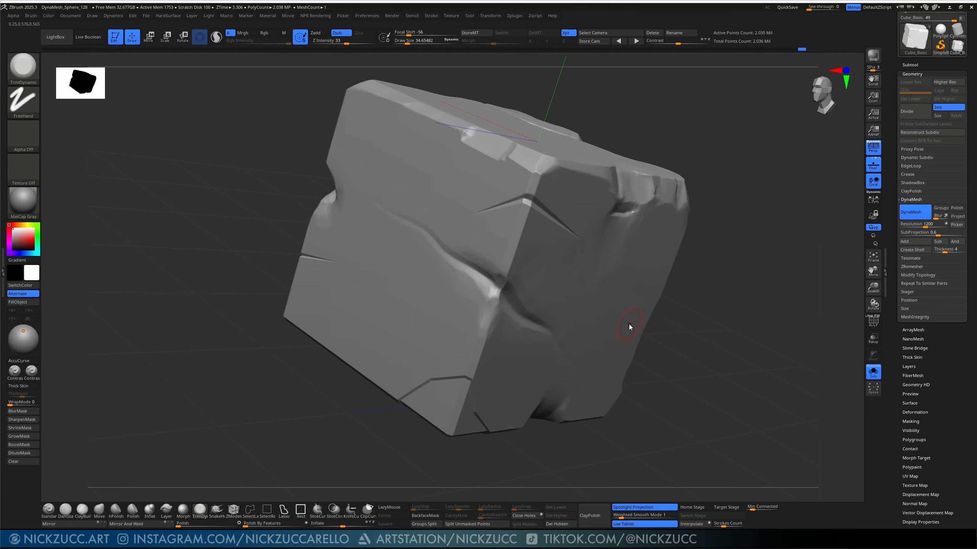
# Step: Pinch the crack tighter along both side faces with the Orb_Pinch brush at a draw size of about 75
pyautogui.press('b')
pyautogui.press('o')
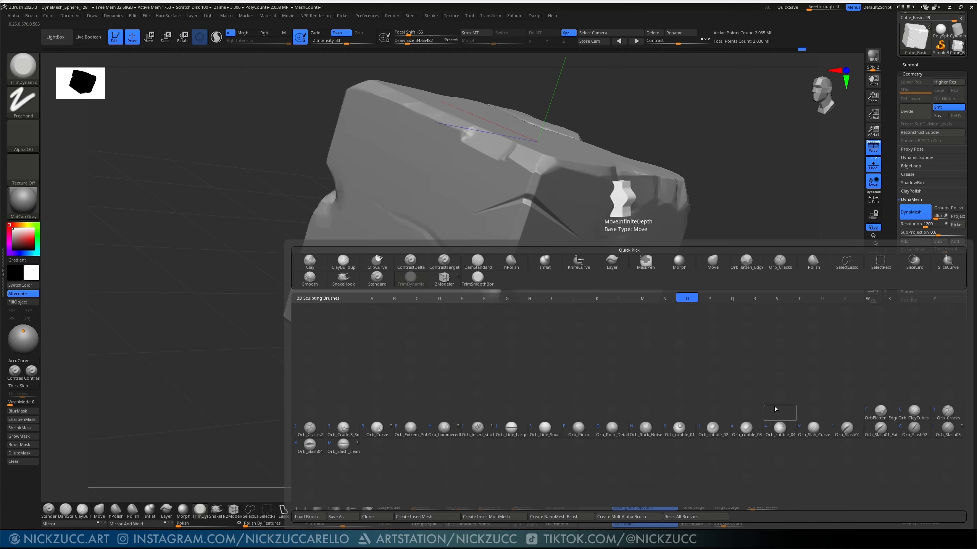
pyautogui.press('p')
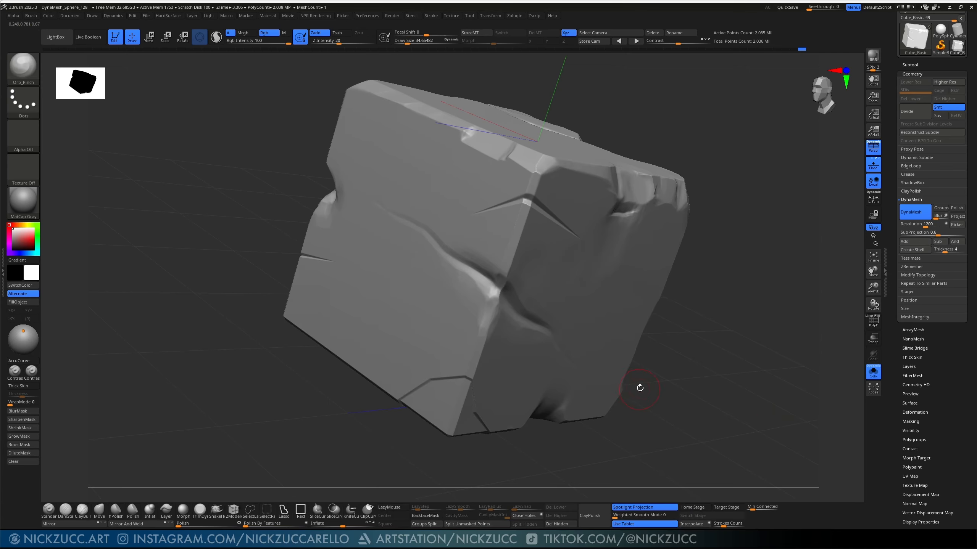
pyautogui.press('s')
pyautogui.moveTo(450, 260); pyautogui.dragTo(458, 259)
pyautogui.moveTo(399, 222); pyautogui.dragTo(442, 251)
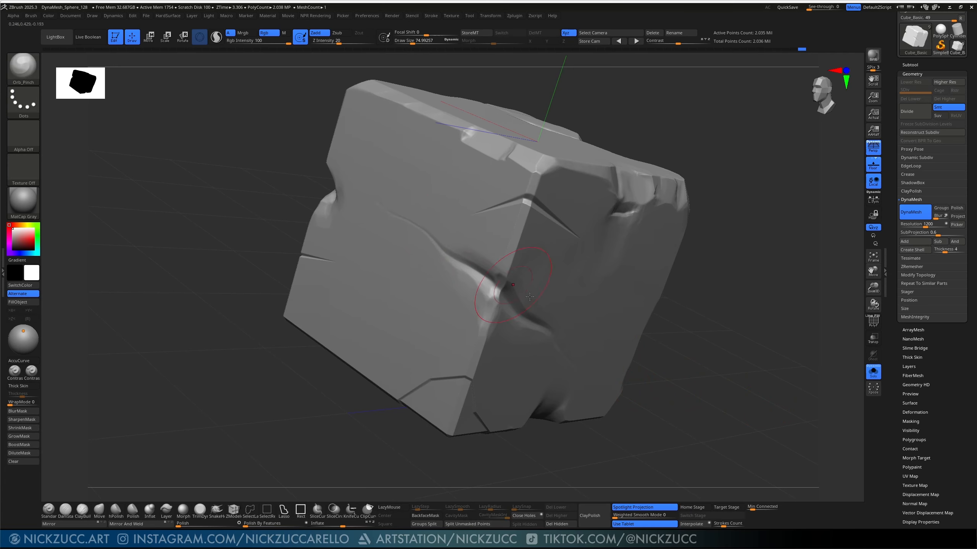
pyautogui.moveTo(512, 285); pyautogui.dragTo(525, 309)
pyautogui.moveTo(684, 327)
pyautogui.mouseDown()
pyautogui.moveTo(538, 328)
pyautogui.moveTo(611, 371)
pyautogui.mouseUp()
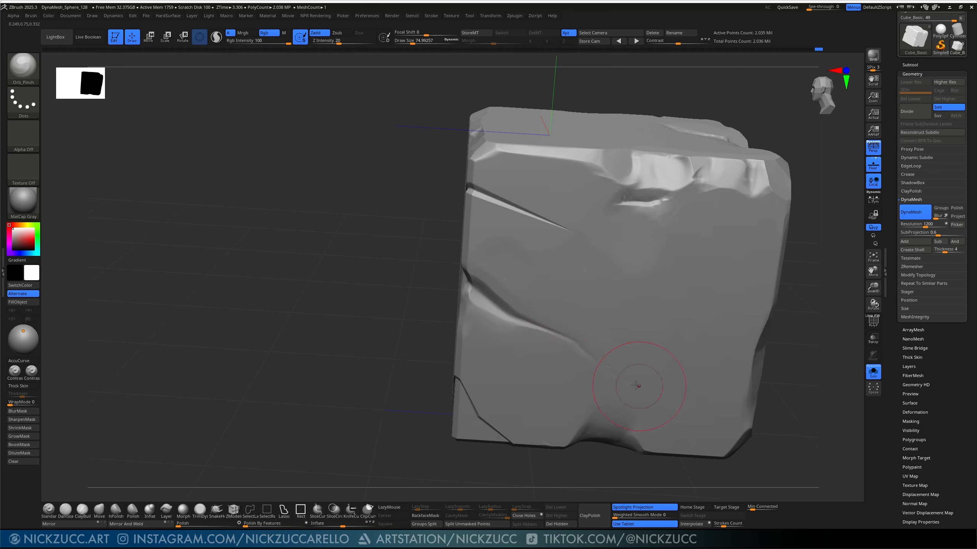
pyautogui.moveTo(706, 313); pyautogui.dragTo(730, 307, button='right')
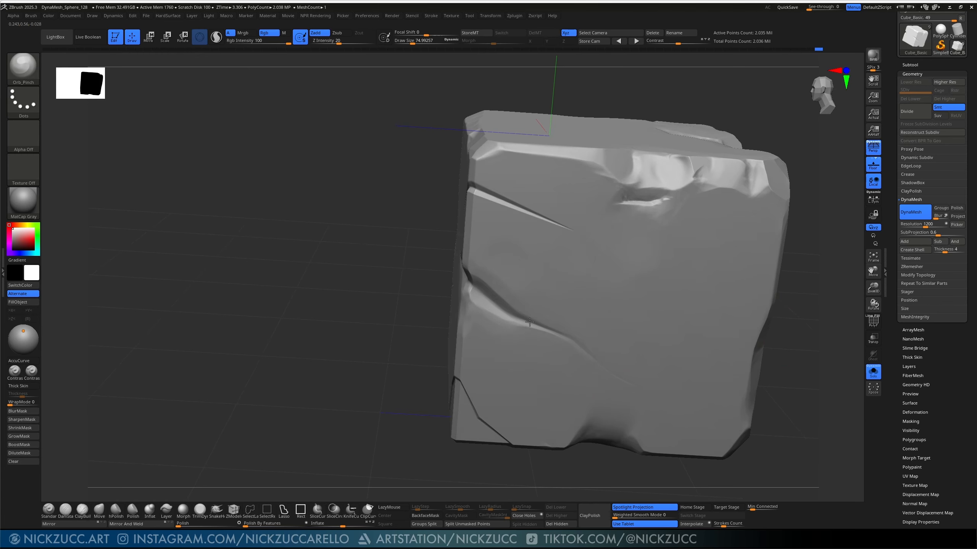
pyautogui.moveTo(807, 346)
pyautogui.mouseDown()
pyautogui.moveTo(766, 335)
pyautogui.moveTo(709, 283)
pyautogui.mouseUp()
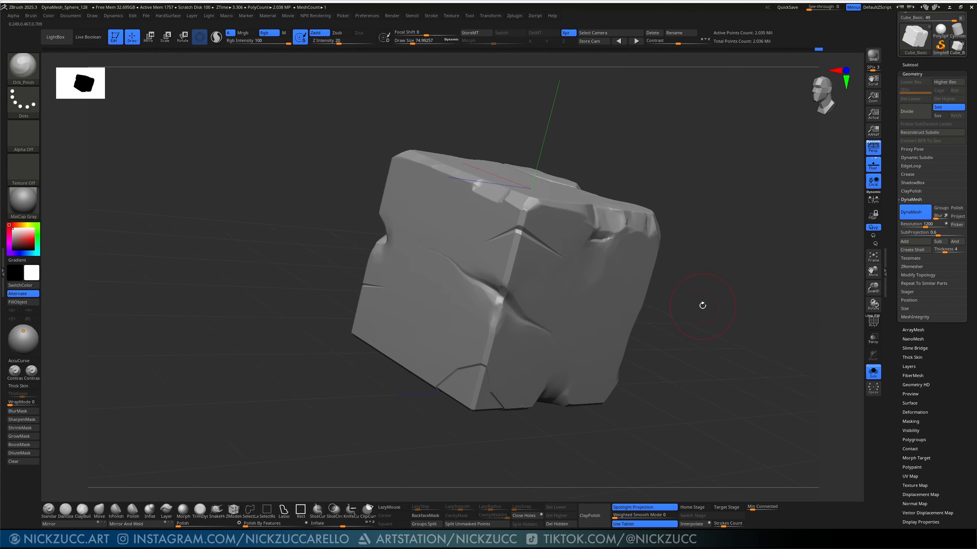
# Step: Remesh the cube with DynaMesh at the current resolution
pyautogui.press('ctrl')
pyautogui.keyDown('ctrl'); pyautogui.moveTo(758, 247); pyautogui.dragTo(693, 324); pyautogui.keyUp('ctrl')
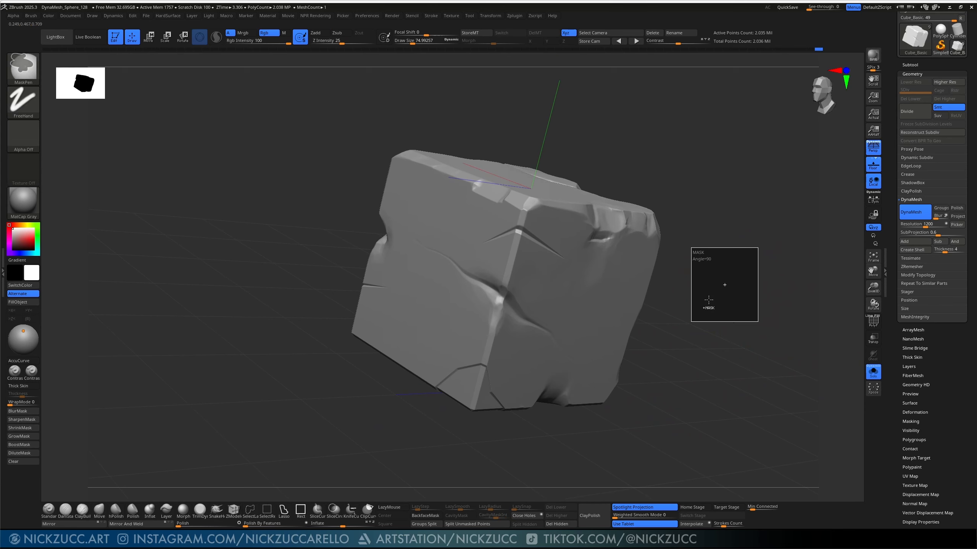
pyautogui.moveTo(715, 338); pyautogui.dragTo(749, 362, button='right')
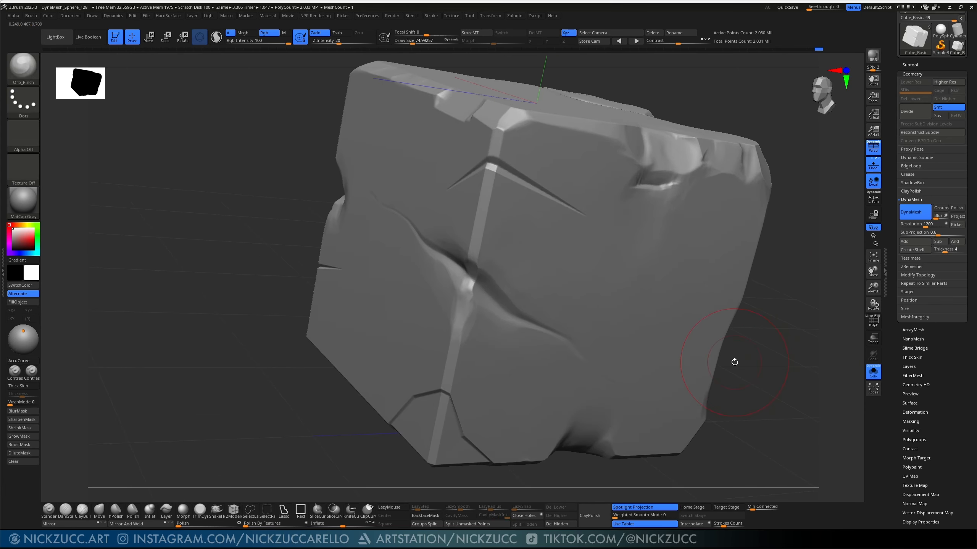
# Step: Deepen the crack where it crosses the corner edge with Orb_Cracks at a draw size of about 30.2, undoing unwanted strokes
pyautogui.press('b')
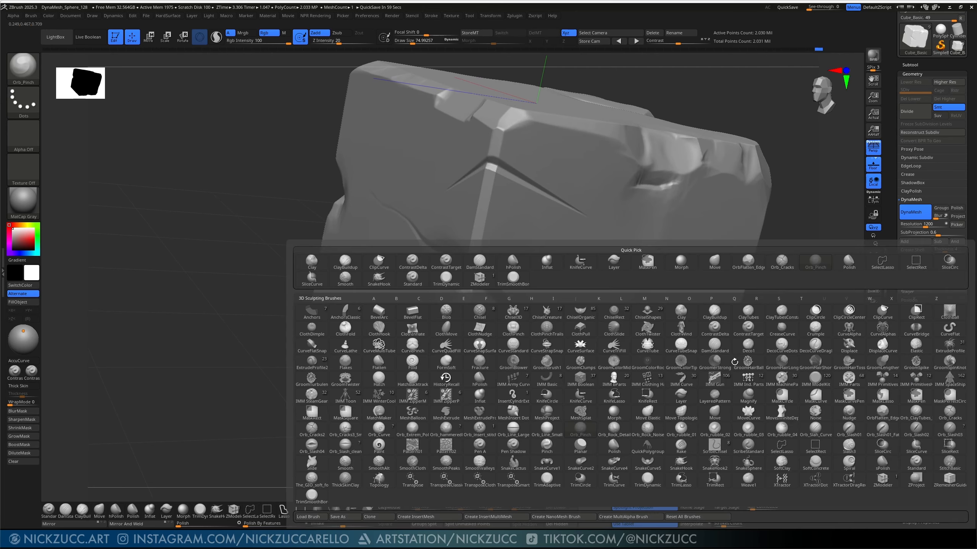
pyautogui.press('o')
pyautogui.press('r')
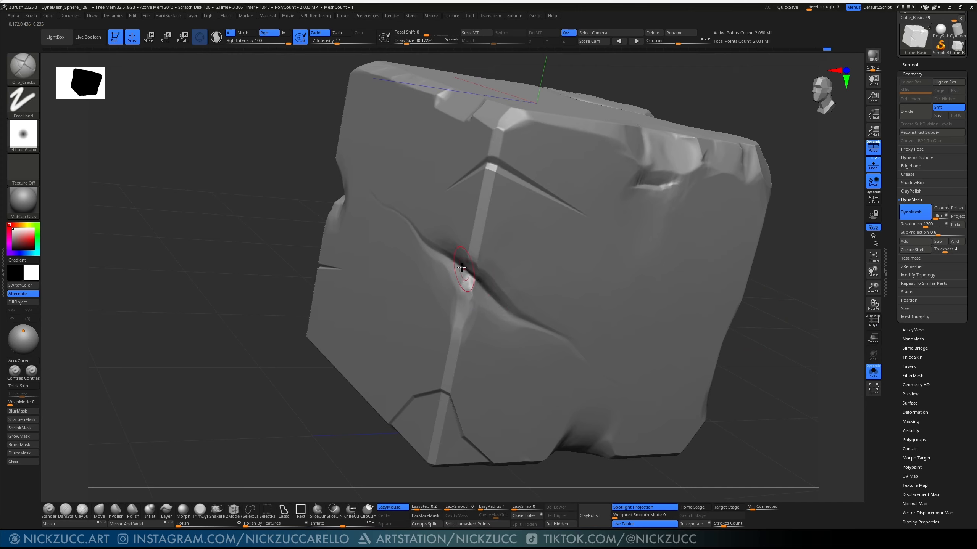
pyautogui.moveTo(746, 308); pyautogui.dragTo(783, 319)
pyautogui.moveTo(691, 369); pyautogui.dragTo(658, 339)
pyautogui.moveTo(456, 284)
pyautogui.keyDown('alt'); pyautogui.mouseDown()
pyautogui.moveTo(467, 301)
pyautogui.moveTo(455, 281)
pyautogui.mouseUp(); pyautogui.keyUp('alt')
pyautogui.hotkey('ctrl', 'z')
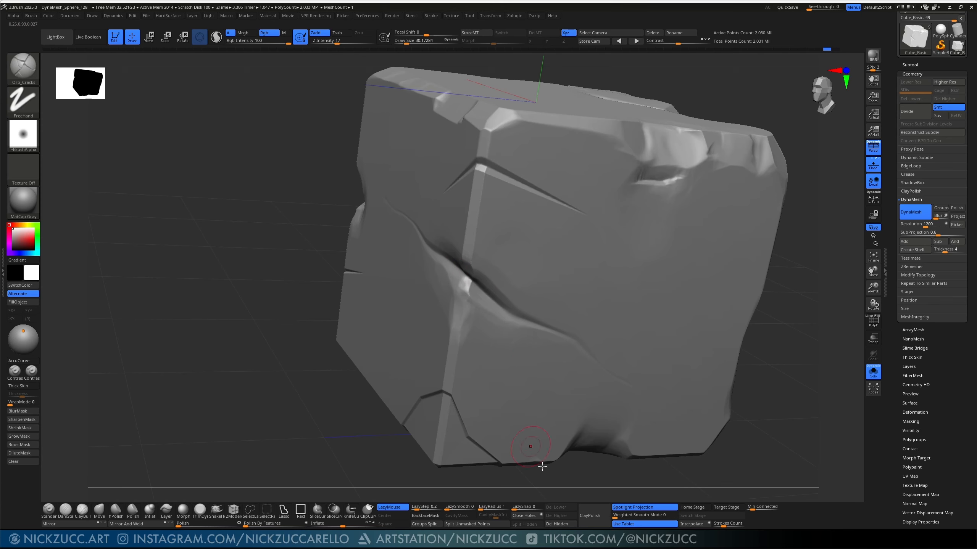
pyautogui.moveTo(559, 482); pyautogui.dragTo(569, 480)
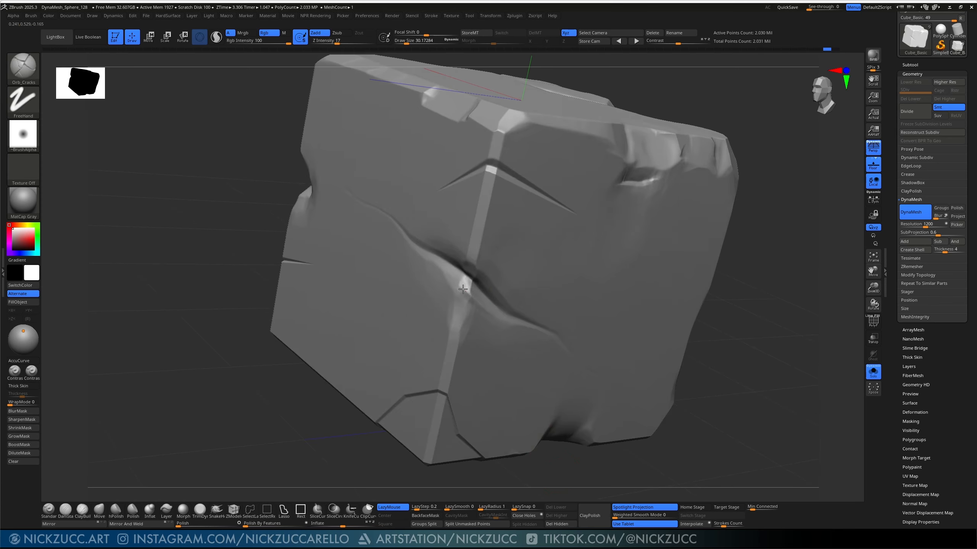
pyautogui.moveTo(451, 279); pyautogui.dragTo(422, 254)
pyautogui.hotkey('ctrl', 'z')
pyautogui.moveTo(456, 288); pyautogui.dragTo(426, 260)
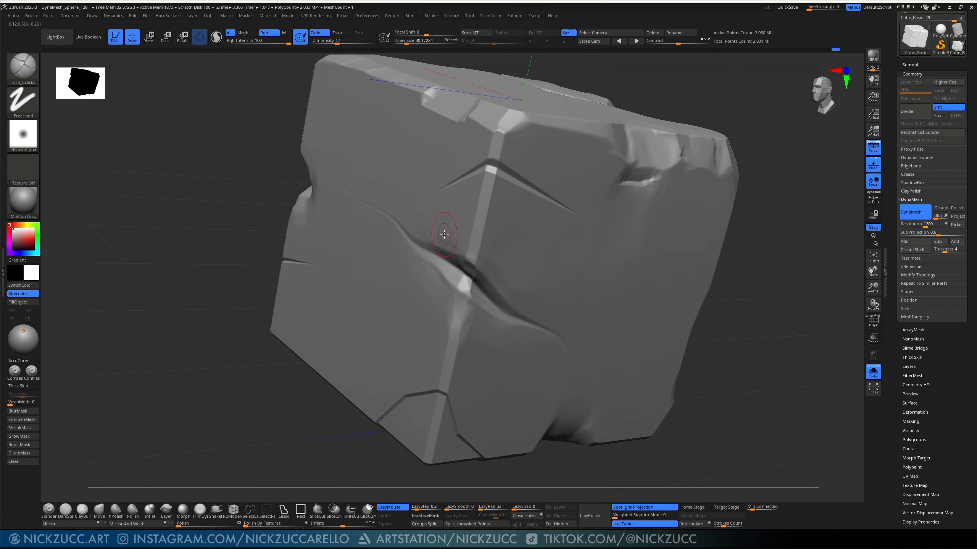
# Step: Trim the edges of the crack around the corner with the TrimDynamic brush at a draw size of about 26
pyautogui.moveTo(647, 472)
pyautogui.mouseDown()
pyautogui.moveTo(692, 442)
pyautogui.moveTo(688, 426)
pyautogui.mouseUp()
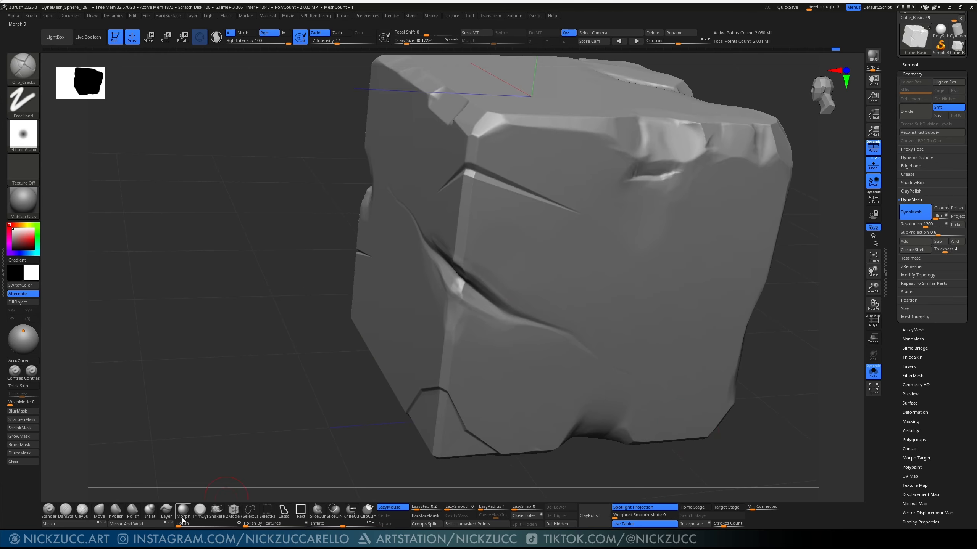
pyautogui.click(200, 511)
pyautogui.press('[')
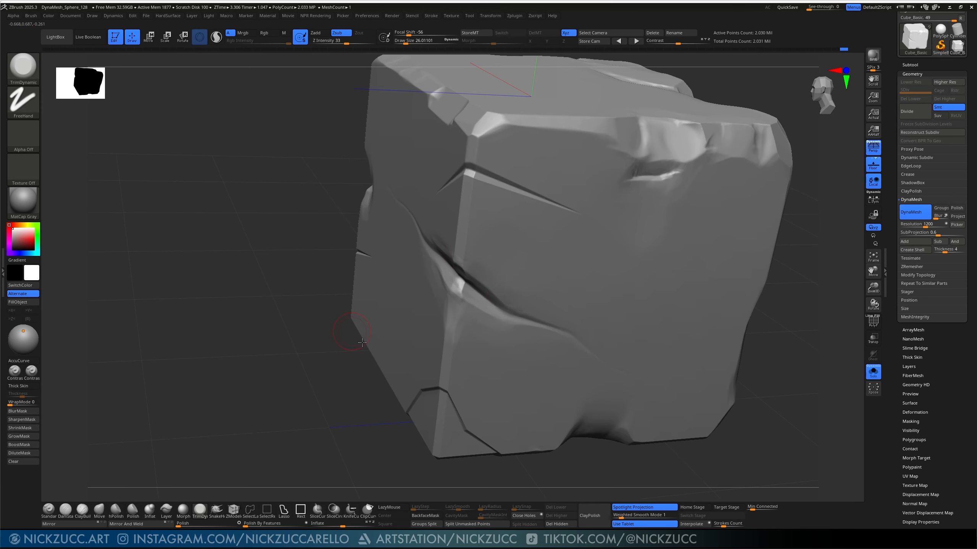
pyautogui.moveTo(370, 243); pyautogui.dragTo(414, 294, button='right')
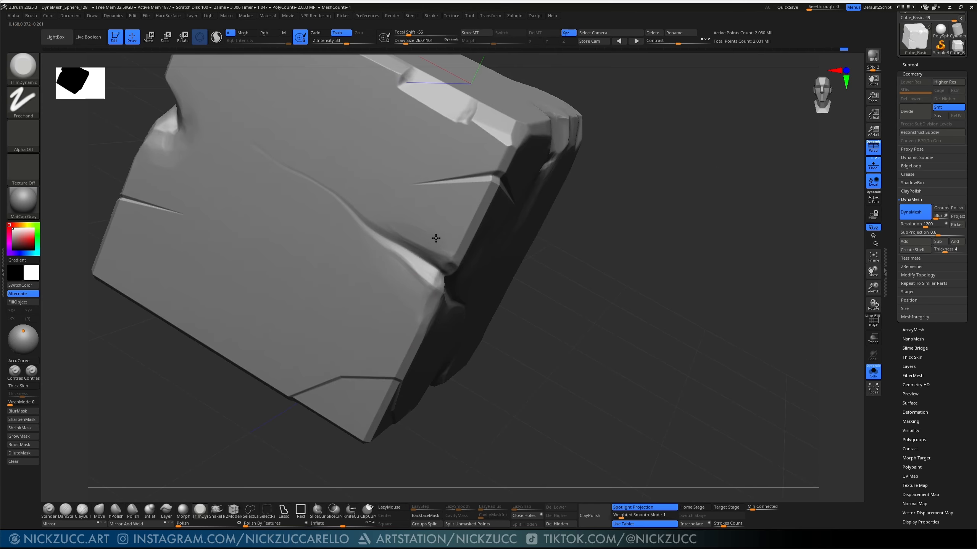
pyautogui.moveTo(401, 232); pyautogui.dragTo(412, 279)
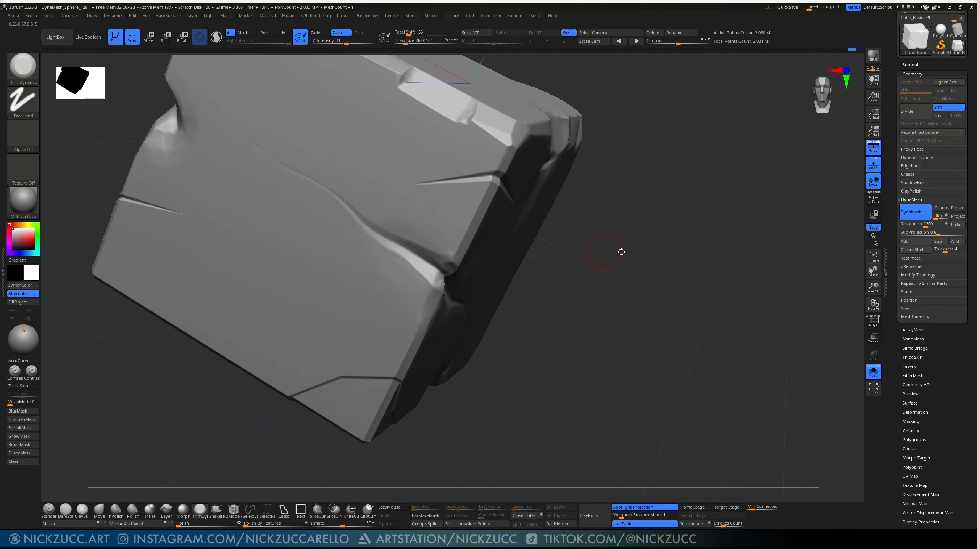
pyautogui.moveTo(621, 251); pyautogui.dragTo(436, 284, button='right')
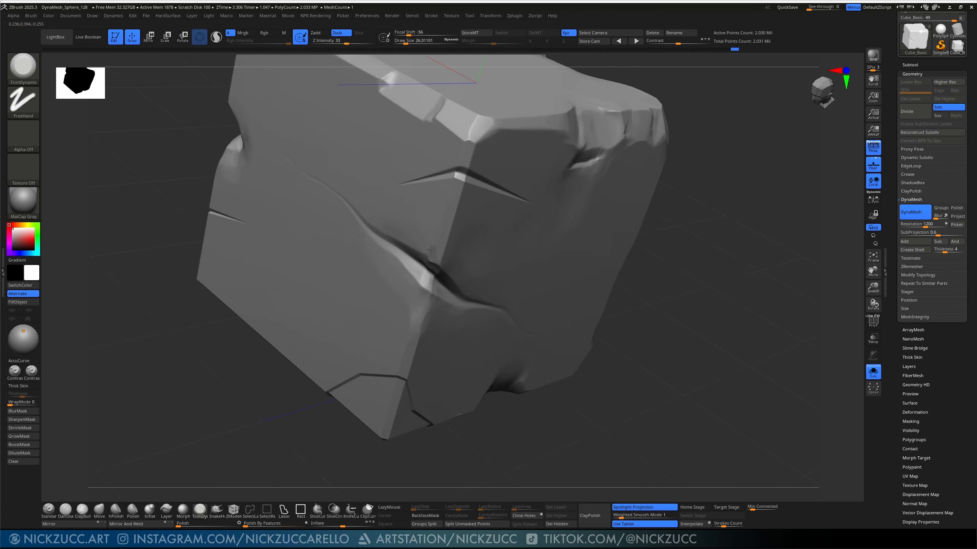
pyautogui.keyDown('ctrl'); pyautogui.moveTo(724, 295); pyautogui.dragTo(674, 301, button='right'); pyautogui.keyUp('ctrl')
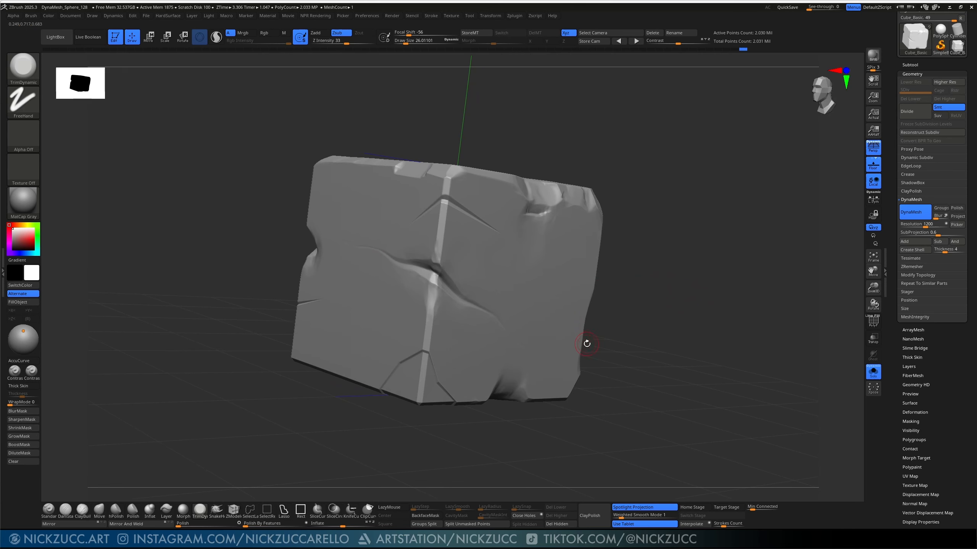
# Step: Set the Orb_Cracks brush to a Z intensity of 47 and a draw size of about 26
pyautogui.hotkey('ctrl', 'shift', '1')
pyautogui.moveTo(623, 319); pyautogui.dragTo(679, 297, button='right')
pyautogui.press('u')
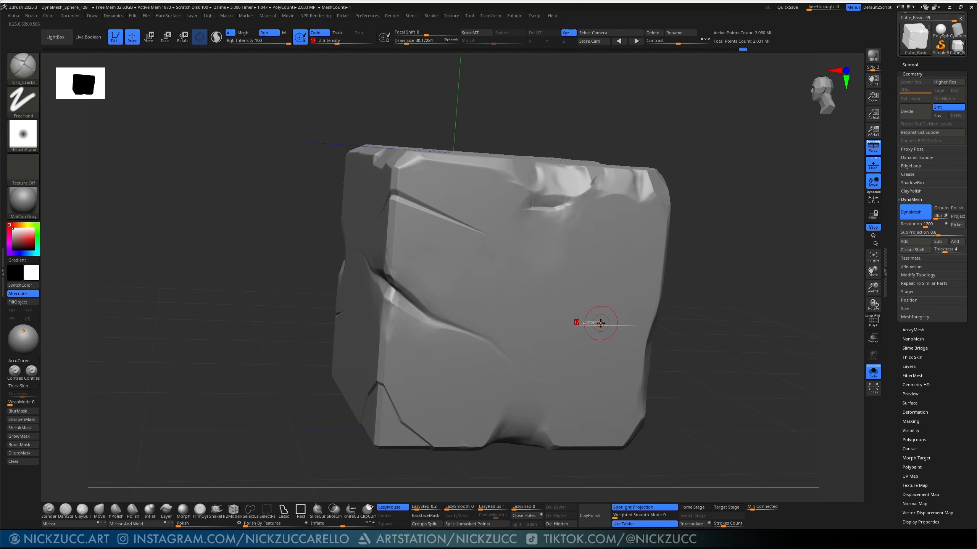
pyautogui.moveTo(584, 323); pyautogui.dragTo(612, 322)
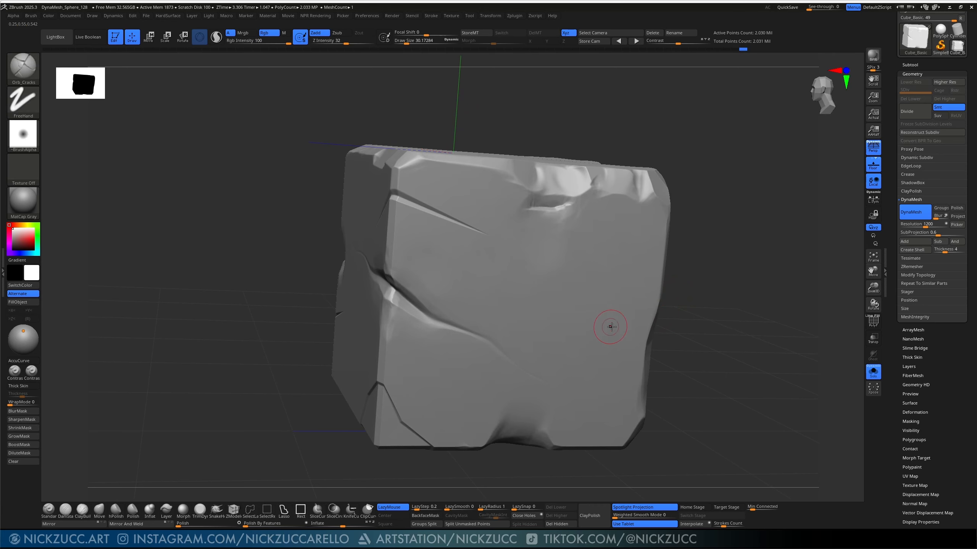
pyautogui.moveTo(612, 327); pyautogui.dragTo(656, 283, button='right')
pyautogui.press('s')
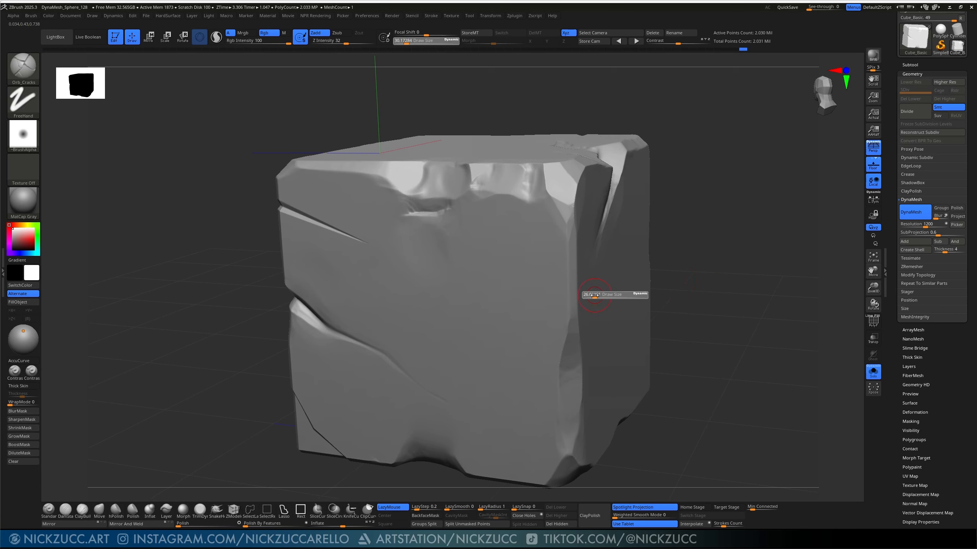
pyautogui.moveTo(615, 295); pyautogui.dragTo(582, 307)
pyautogui.press('u')
pyautogui.moveTo(695, 230); pyautogui.dragTo(685, 232, button='right')
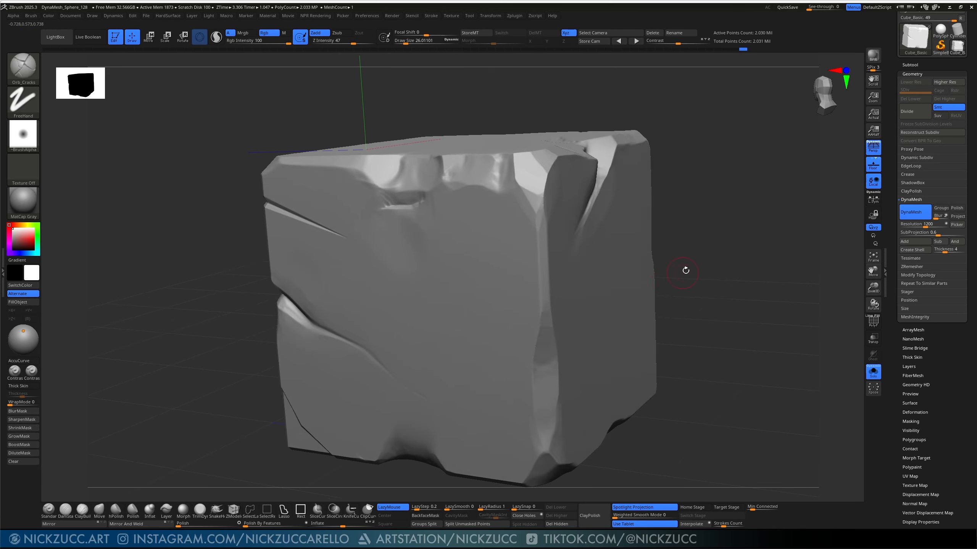
# Step: Carve a long diagonal crack with Orb_Cracks across the neighbouring vertical corner and both adjoining side faces, undoing the unwanted first stroke
pyautogui.moveTo(685, 270); pyautogui.dragTo(723, 264, button='right')
pyautogui.moveTo(552, 386); pyautogui.dragTo(592, 351)
pyautogui.hotkey('ctrl', 'z')
pyautogui.moveTo(622, 313); pyautogui.dragTo(580, 340, button='right')
pyautogui.moveTo(594, 327)
pyautogui.mouseDown()
pyautogui.moveTo(642, 304)
pyautogui.moveTo(724, 210)
pyautogui.moveTo(759, 149)
pyautogui.moveTo(737, 194)
pyautogui.moveTo(779, 142)
pyautogui.mouseUp()
pyautogui.moveTo(821, 204)
pyautogui.mouseDown()
pyautogui.moveTo(788, 219)
pyautogui.moveTo(826, 220)
pyautogui.moveTo(815, 196)
pyautogui.moveTo(770, 220)
pyautogui.mouseUp()
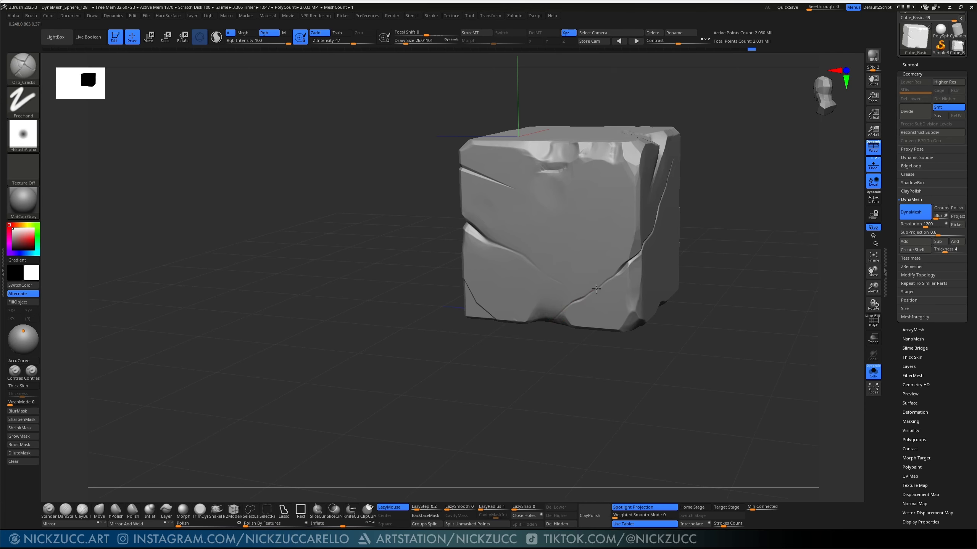
pyautogui.moveTo(759, 217); pyautogui.dragTo(720, 263)
# Step: Pinch the new diagonal crack tighter along both side faces with the Orb_Pinch brush at a draw size of about 75
pyautogui.press('b')
pyautogui.press('o')
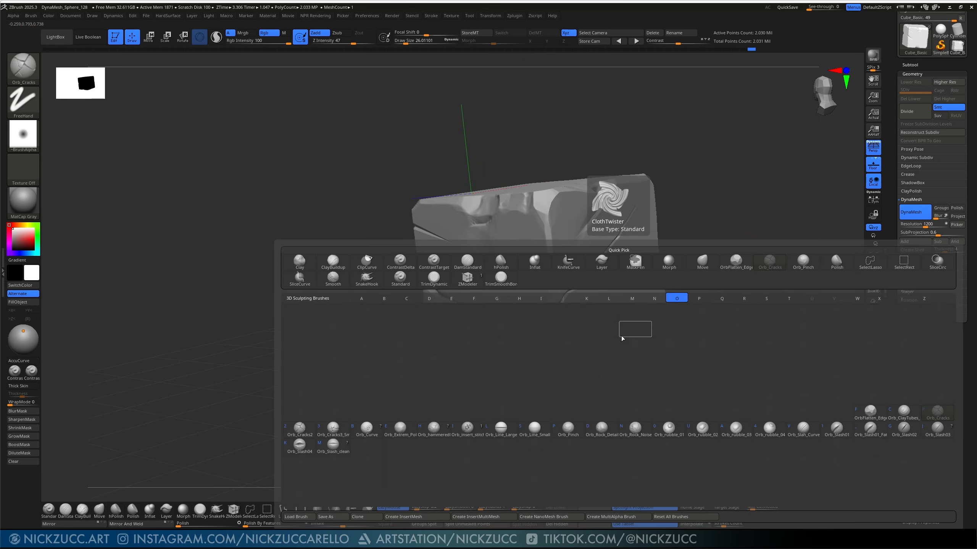
pyautogui.press('p')
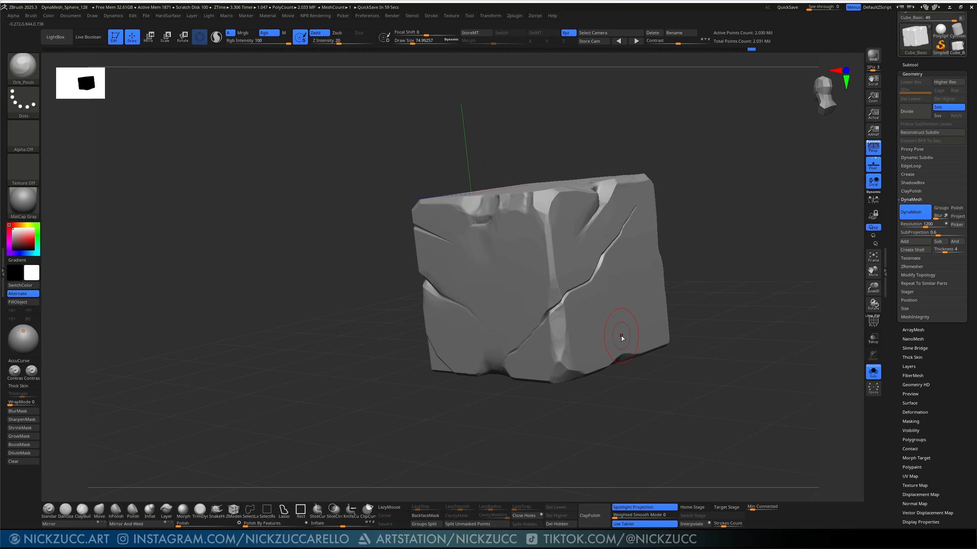
pyautogui.moveTo(515, 396); pyautogui.dragTo(534, 381)
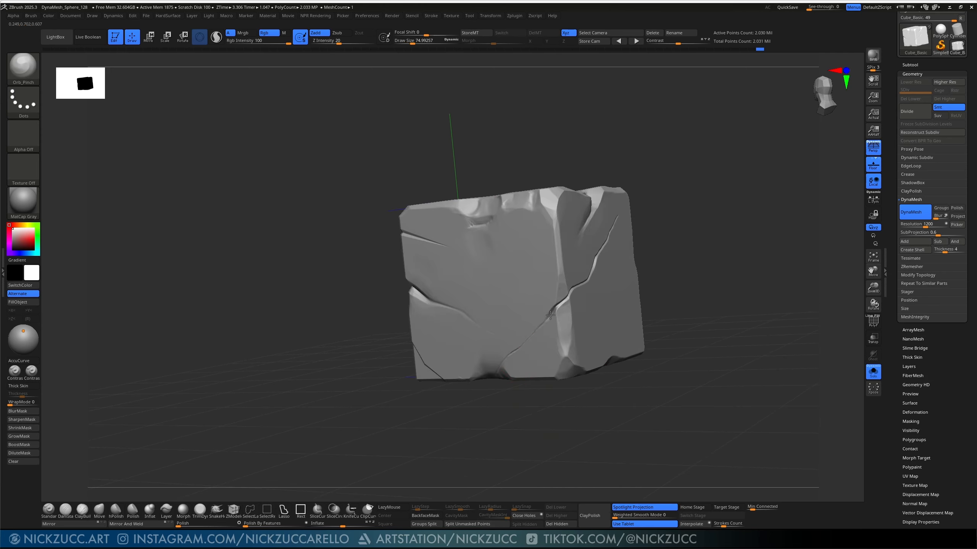
pyautogui.keyDown('shift'); pyautogui.moveTo(691, 212); pyautogui.dragTo(506, 349); pyautogui.keyUp('shift')
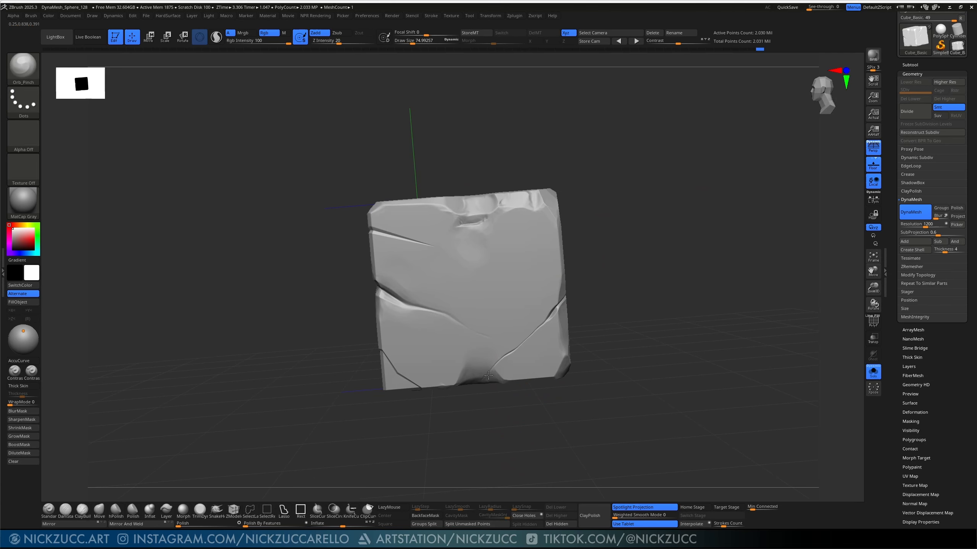
pyautogui.moveTo(626, 273); pyautogui.dragTo(549, 302)
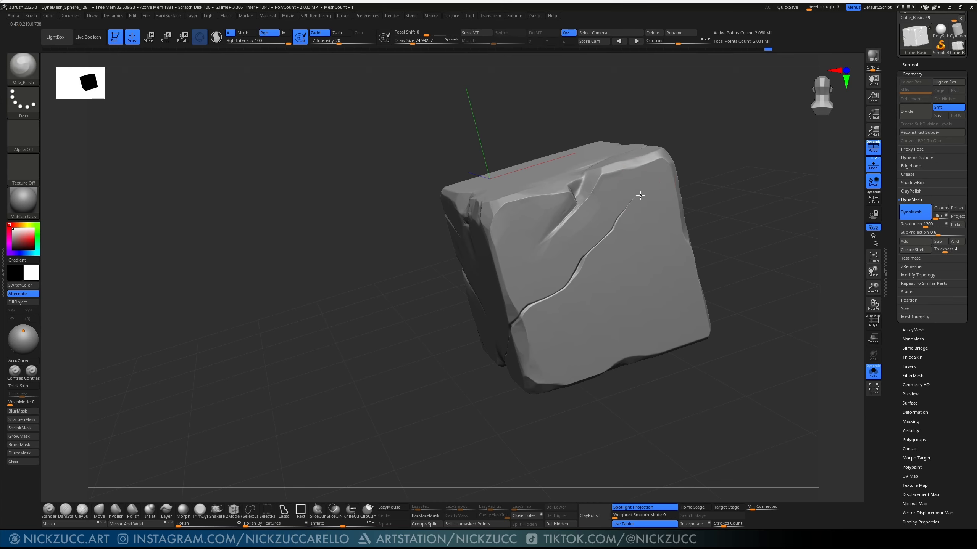
pyautogui.moveTo(708, 178); pyautogui.dragTo(721, 165)
pyautogui.moveTo(764, 187)
pyautogui.keyDown('ctrl'); pyautogui.mouseDown()
pyautogui.moveTo(713, 239)
pyautogui.moveTo(739, 248)
pyautogui.moveTo(732, 265)
pyautogui.moveTo(748, 299)
pyautogui.moveTo(741, 292)
pyautogui.mouseUp(); pyautogui.keyUp('ctrl')
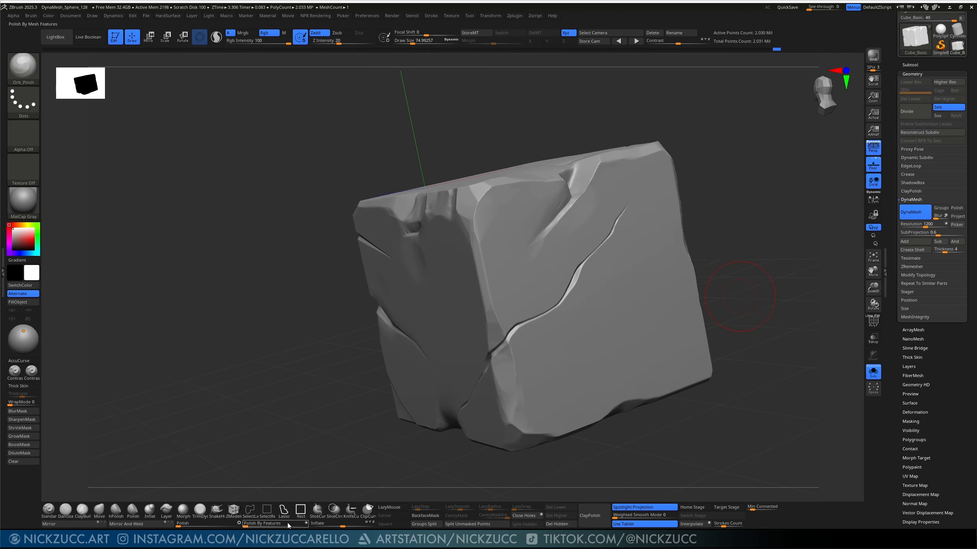
# Step: Trim the lips of the diagonal crack and its corner crossing with the TrimDynamic brush at a draw size of about 26
pyautogui.click(199, 510)
pyautogui.moveTo(726, 220); pyautogui.dragTo(681, 263)
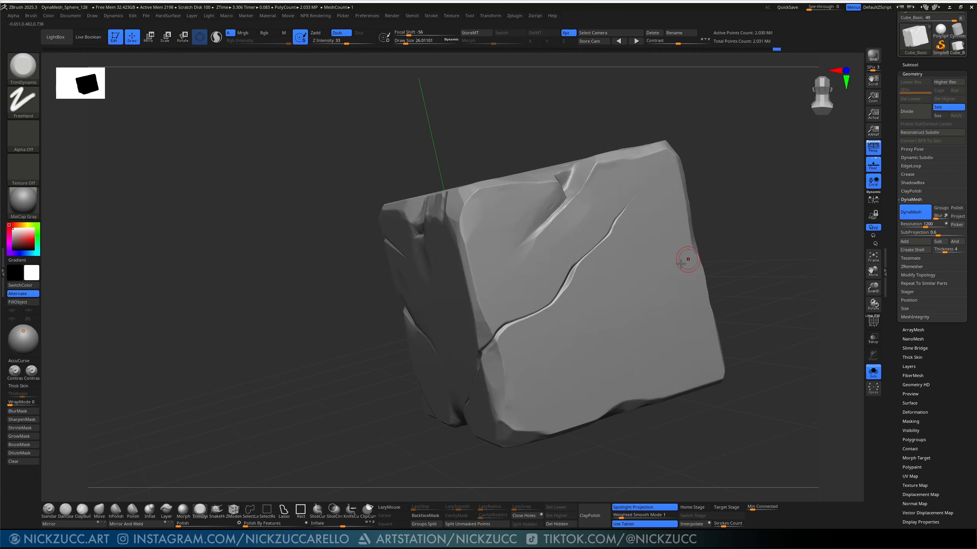
pyautogui.moveTo(730, 231); pyautogui.dragTo(744, 241)
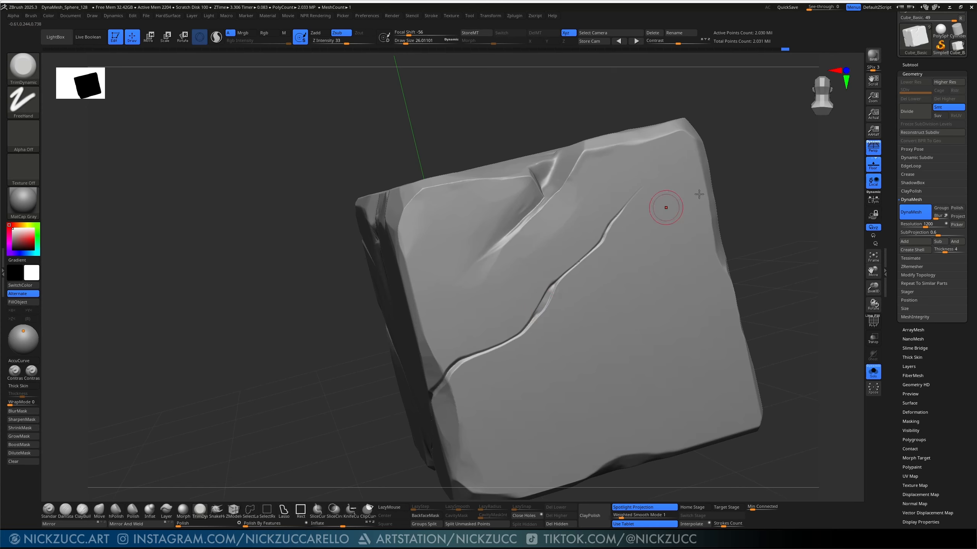
pyautogui.moveTo(664, 207)
pyautogui.mouseDown()
pyautogui.moveTo(730, 183)
pyautogui.moveTo(693, 218)
pyautogui.moveTo(733, 192)
pyautogui.moveTo(536, 339)
pyautogui.mouseUp()
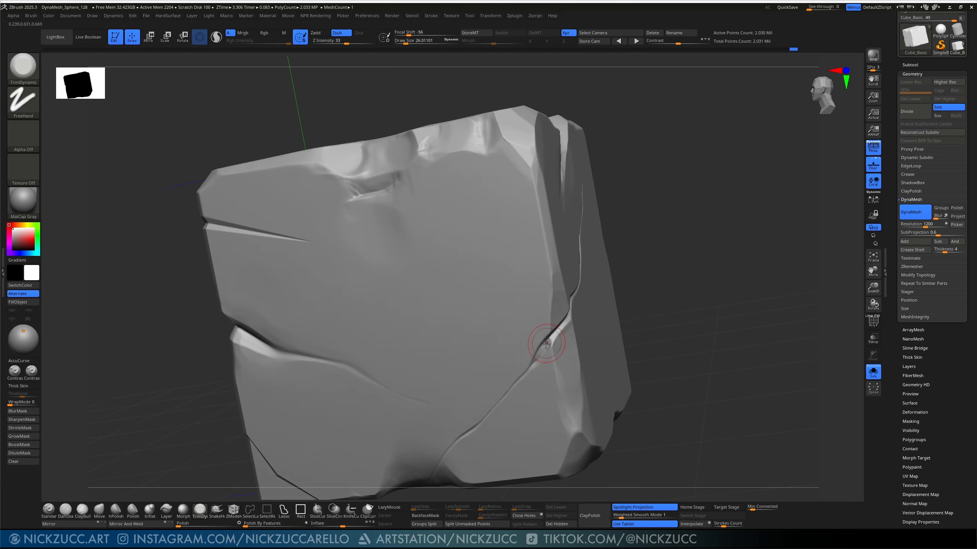
pyautogui.moveTo(645, 258)
pyautogui.mouseDown()
pyautogui.moveTo(655, 283)
pyautogui.moveTo(731, 275)
pyautogui.mouseUp()
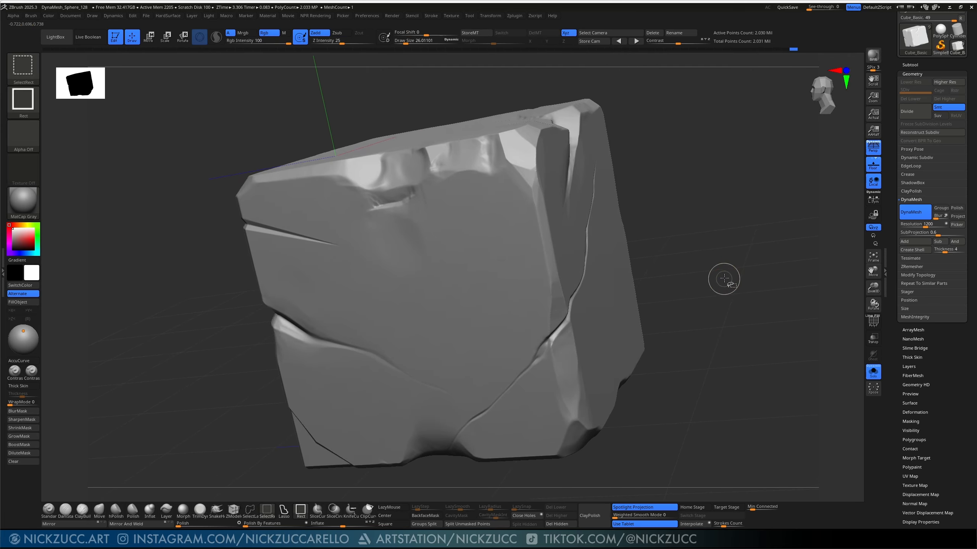
# Step: Carve branching cracks around the chipped upper corner on both side faces with Orb_Cracks at a draw size of about 17
pyautogui.hotkey('ctrl', 'shift', '1')
pyautogui.moveTo(682, 296)
pyautogui.mouseDown()
pyautogui.moveTo(690, 287)
pyautogui.moveTo(644, 321)
pyautogui.moveTo(719, 211)
pyautogui.moveTo(719, 277)
pyautogui.moveTo(685, 241)
pyautogui.moveTo(725, 222)
pyautogui.moveTo(716, 242)
pyautogui.mouseUp()
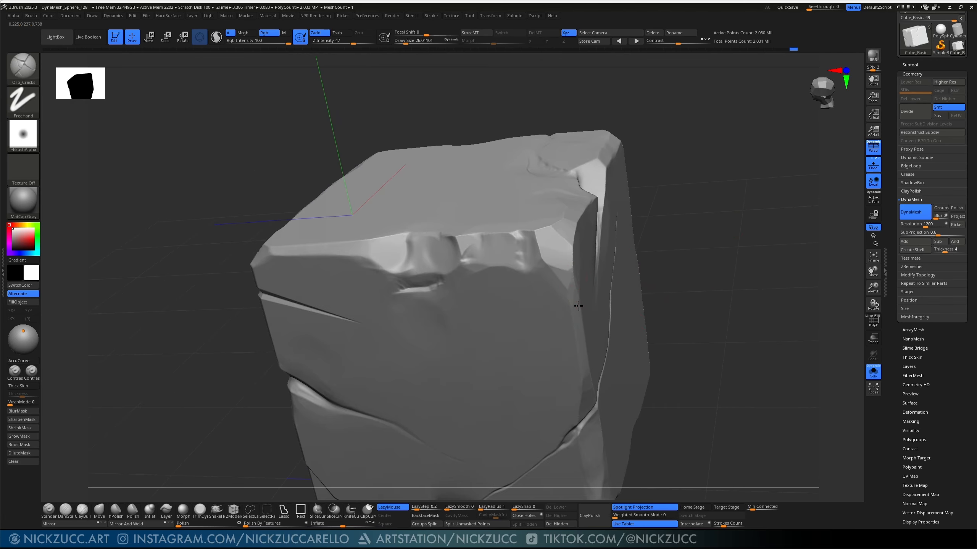
pyautogui.press('s')
pyautogui.moveTo(573, 306); pyautogui.dragTo(573, 302)
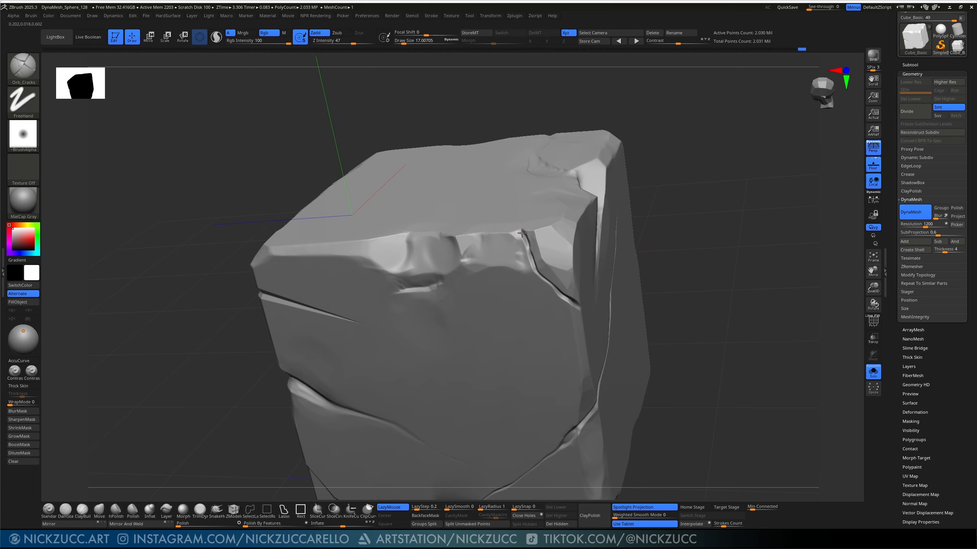
pyautogui.moveTo(610, 207)
pyautogui.mouseDown()
pyautogui.moveTo(671, 236)
pyautogui.moveTo(702, 216)
pyautogui.mouseUp()
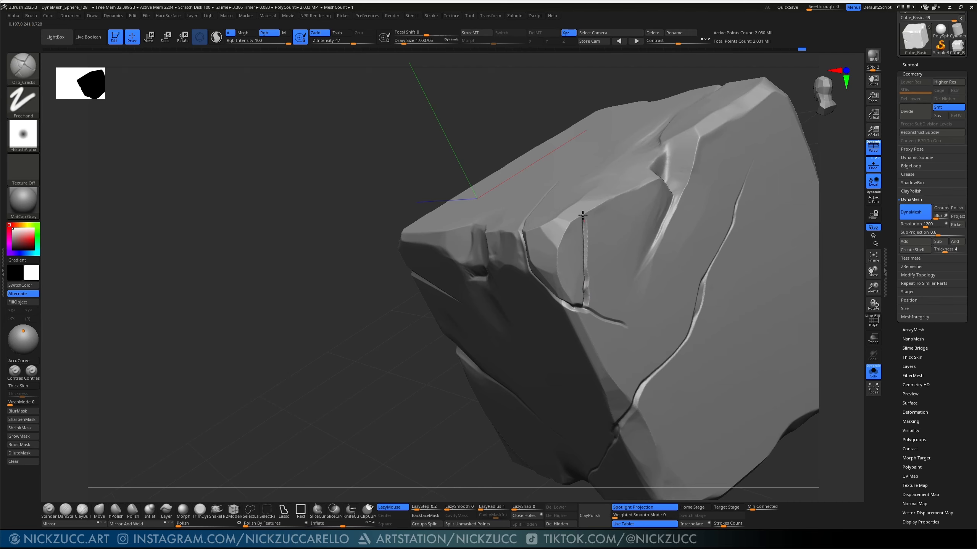
pyautogui.moveTo(582, 215); pyautogui.dragTo(579, 207)
# Step: Join the corner cracks across the top face and extend them inward as one thin forked crack
pyautogui.moveTo(515, 98); pyautogui.dragTo(503, 125)
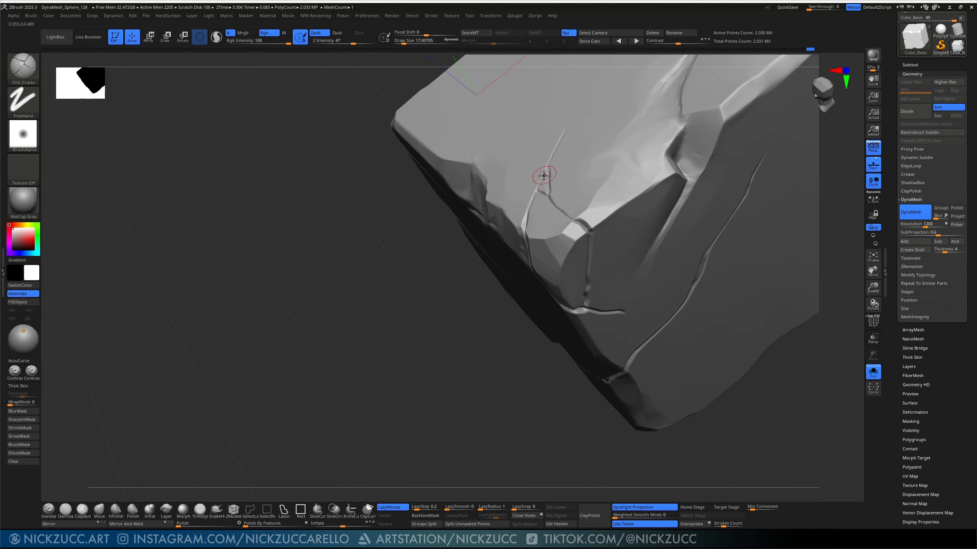
pyautogui.moveTo(513, 402)
pyautogui.mouseDown()
pyautogui.moveTo(534, 185)
pyautogui.moveTo(548, 159)
pyautogui.mouseUp()
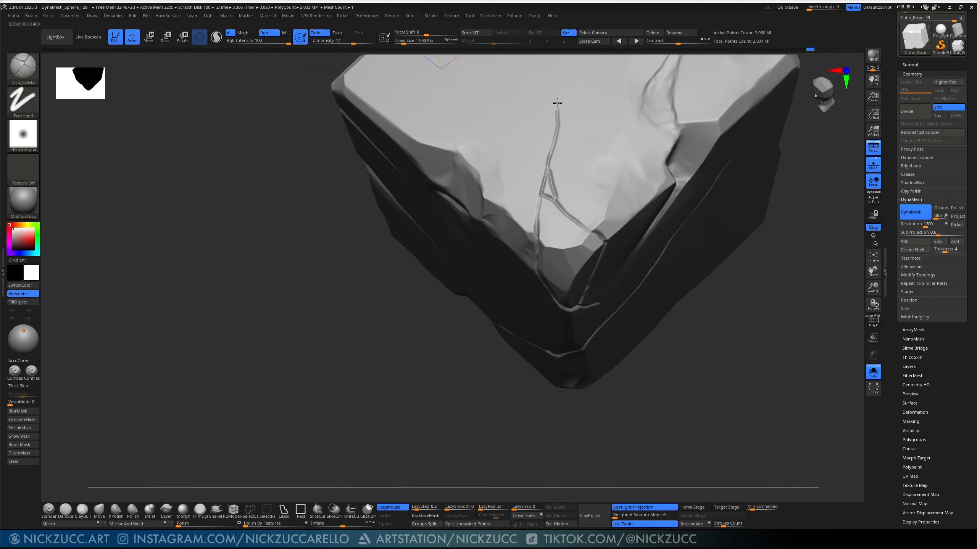
pyautogui.moveTo(557, 103); pyautogui.dragTo(571, 80)
pyautogui.moveTo(704, 357); pyautogui.dragTo(701, 316)
pyautogui.moveTo(677, 263)
pyautogui.mouseDown()
pyautogui.moveTo(679, 287)
pyautogui.moveTo(600, 235)
pyautogui.mouseUp()
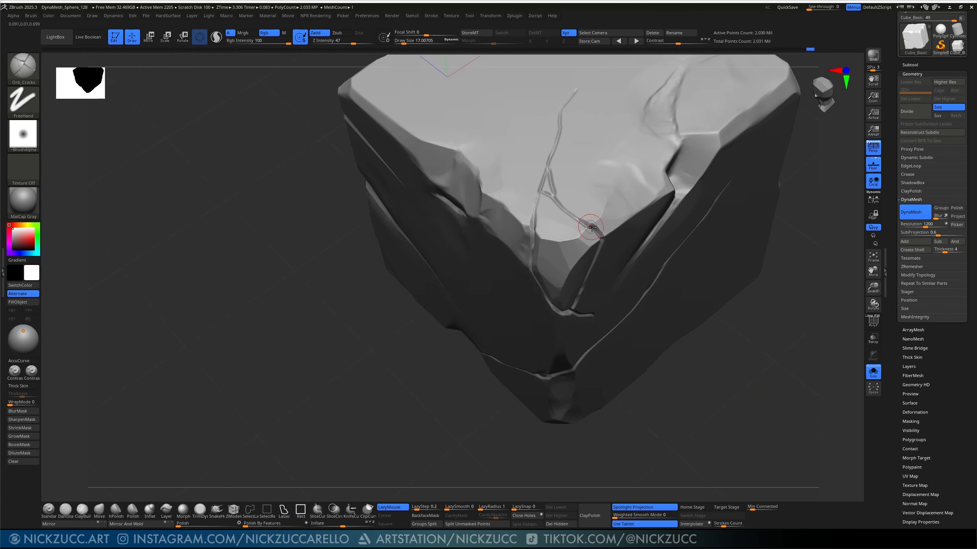
# Step: Add a short secondary crack below the chipped corner and deepen the branches around it with Orb_Cracks
pyautogui.moveTo(653, 281); pyautogui.dragTo(676, 322)
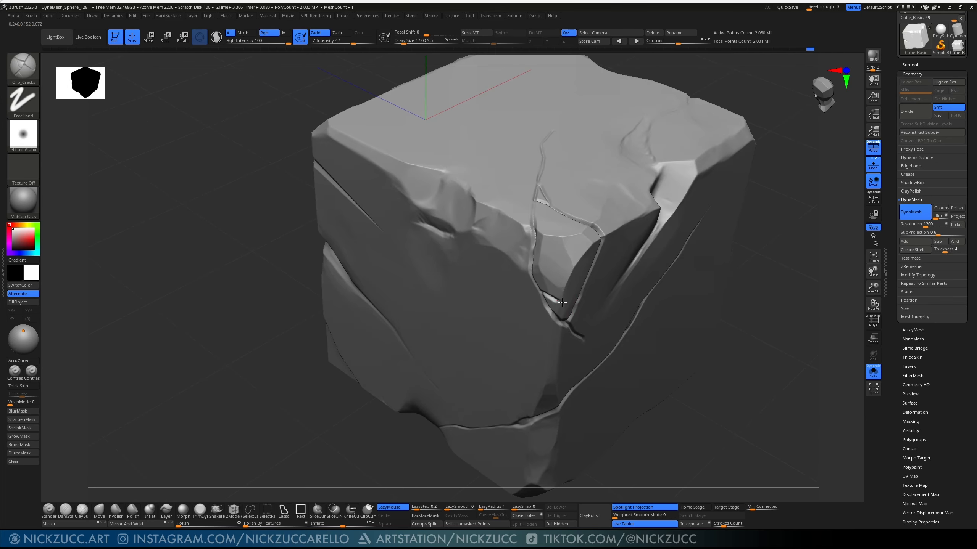
pyautogui.moveTo(640, 325); pyautogui.dragTo(709, 359)
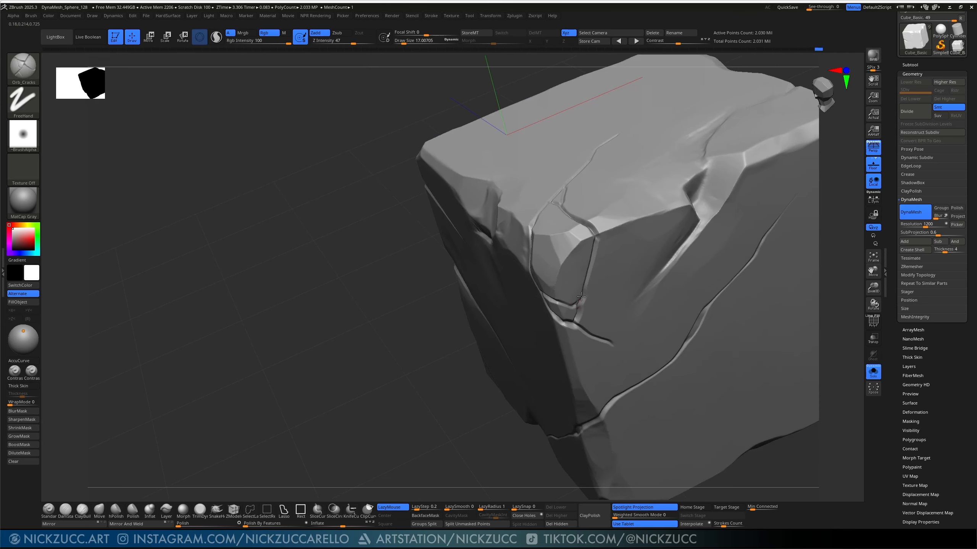
pyautogui.moveTo(505, 458); pyautogui.dragTo(603, 282)
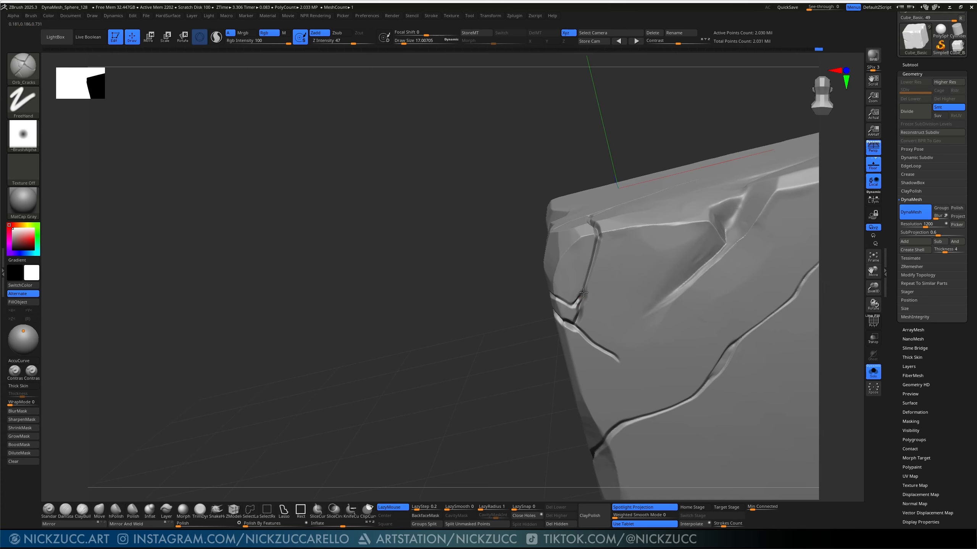
pyautogui.moveTo(597, 249); pyautogui.dragTo(681, 234, button='right')
pyautogui.keyDown('ctrl'); pyautogui.moveTo(618, 142); pyautogui.dragTo(656, 166, button='right'); pyautogui.keyUp('ctrl')
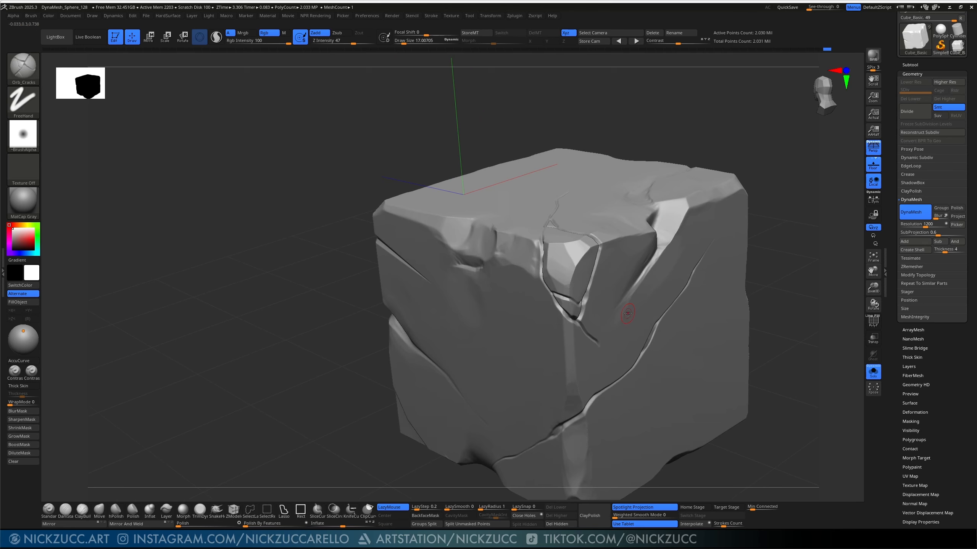
# Step: Pinch the end of the short crack below the chipped corner with the Orb_Pinch brush at a draw size of about 50
pyautogui.press('b')
pyautogui.press('o')
pyautogui.press('p')
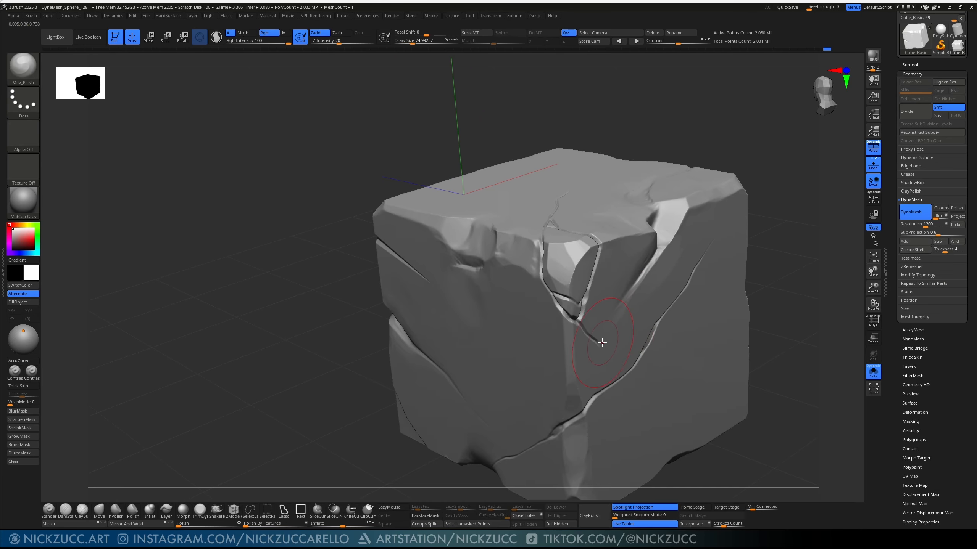
pyautogui.moveTo(778, 214); pyautogui.dragTo(688, 227, button='right')
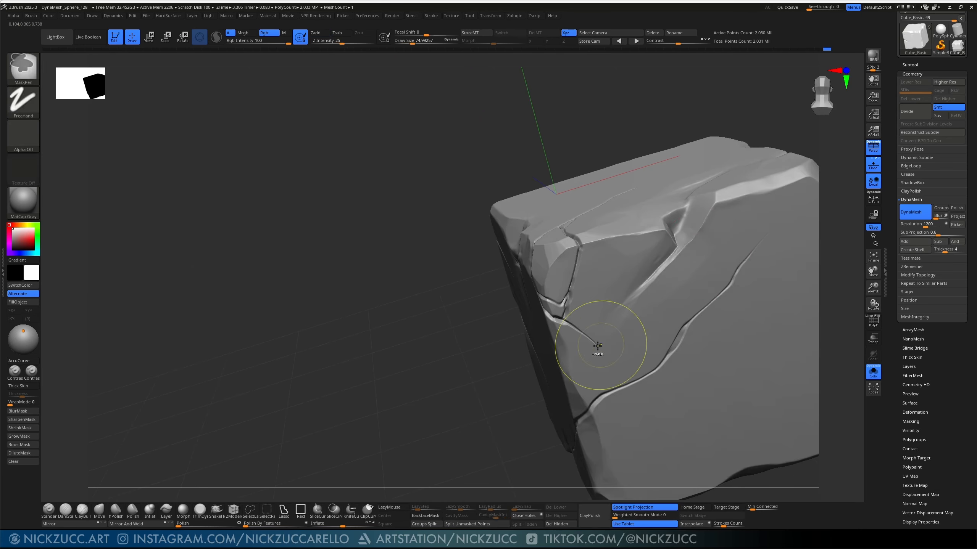
pyautogui.press('s')
pyautogui.moveTo(603, 342); pyautogui.dragTo(597, 344)
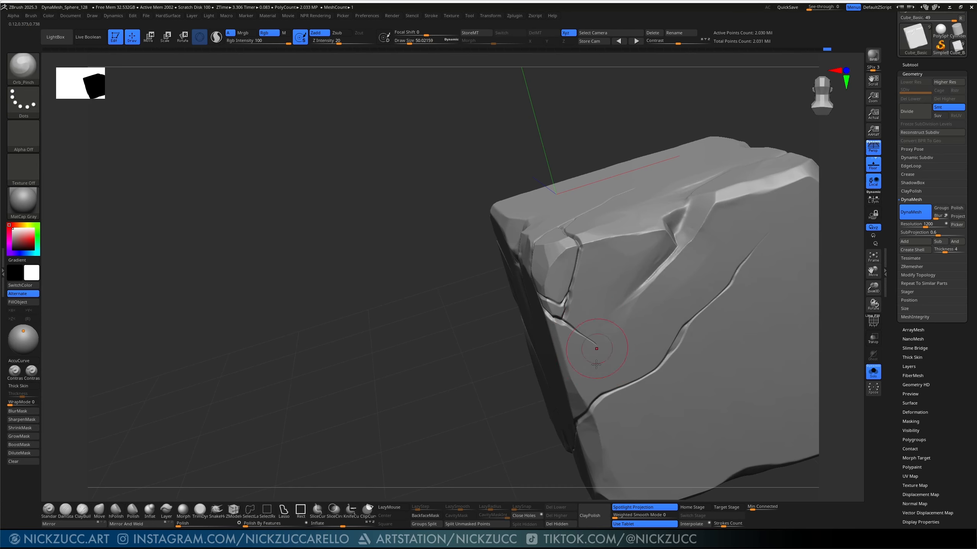
# Step: Pinch the thin forked crack along its length on the top face with Orb_Pinch
pyautogui.moveTo(518, 401); pyautogui.dragTo(594, 433)
pyautogui.moveTo(680, 87); pyautogui.dragTo(669, 162)
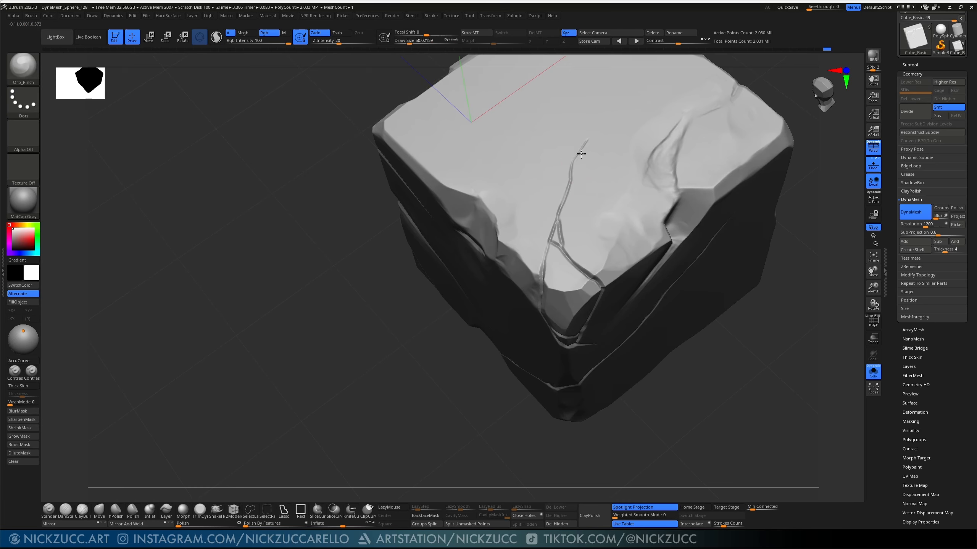
pyautogui.moveTo(581, 150); pyautogui.dragTo(588, 139)
pyautogui.moveTo(571, 181); pyautogui.dragTo(558, 228)
pyautogui.moveTo(723, 375); pyautogui.dragTo(731, 313)
pyautogui.moveTo(780, 252)
pyautogui.keyDown('alt'); pyautogui.mouseDown()
pyautogui.moveTo(745, 260)
pyautogui.moveTo(752, 277)
pyautogui.moveTo(741, 253)
pyautogui.moveTo(685, 256)
pyautogui.mouseUp(); pyautogui.keyUp('alt')
pyautogui.moveTo(496, 295); pyautogui.dragTo(498, 321)
# Step: Mask the cracks surrounding the chipped corner on the top and side faces at a draw size of about 22
pyautogui.press('s')
pyautogui.moveTo(691, 242); pyautogui.dragTo(677, 264)
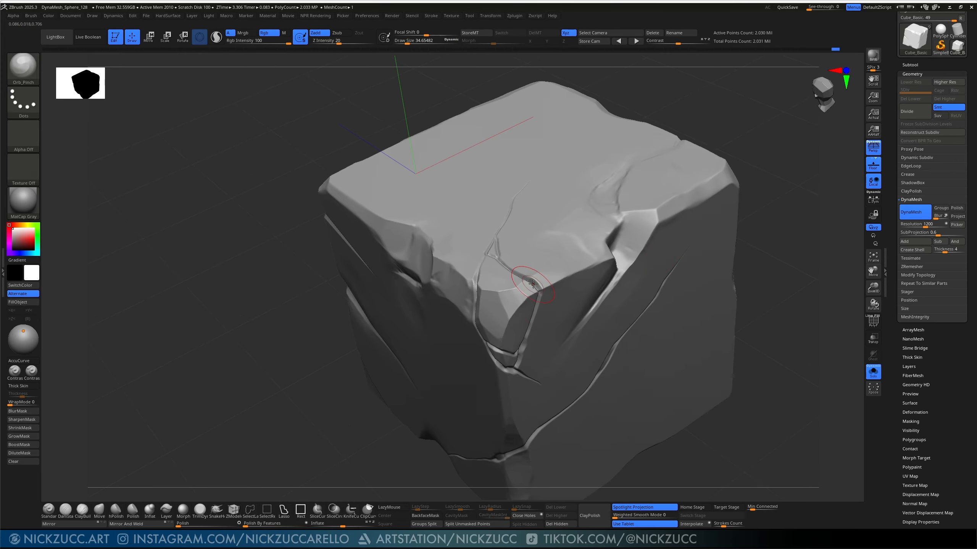
pyautogui.press('ctrl')
pyautogui.moveTo(538, 289)
pyautogui.keyDown('ctrl'); pyautogui.mouseDown()
pyautogui.moveTo(486, 249)
pyautogui.moveTo(502, 210)
pyautogui.moveTo(478, 277)
pyautogui.moveTo(488, 344)
pyautogui.mouseUp(); pyautogui.keyUp('ctrl')
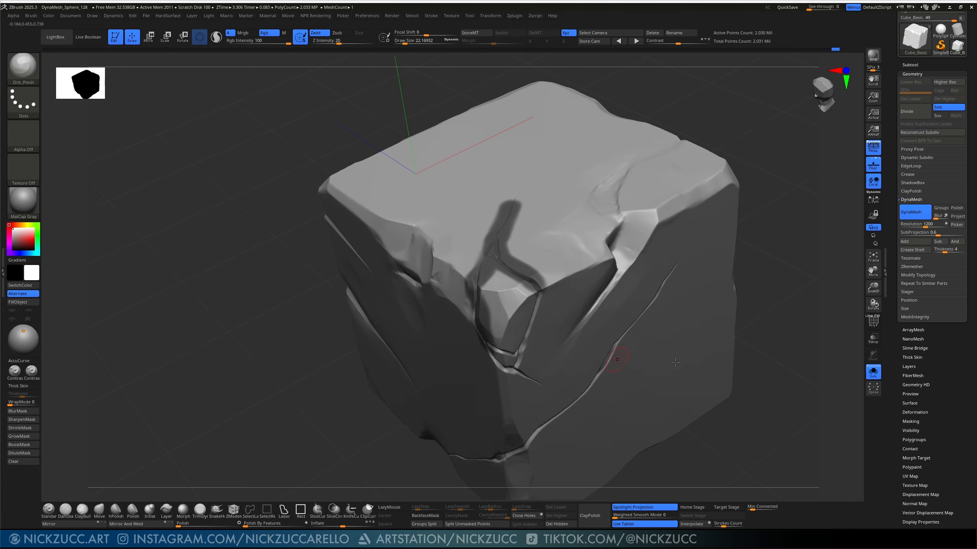
pyautogui.moveTo(790, 299); pyautogui.dragTo(747, 273)
pyautogui.moveTo(486, 338)
pyautogui.keyDown('ctrl'); pyautogui.mouseDown()
pyautogui.moveTo(509, 383)
pyautogui.moveTo(541, 285)
pyautogui.mouseUp(); pyautogui.keyUp('ctrl')
pyautogui.keyDown('ctrl'); pyautogui.moveTo(518, 360); pyautogui.dragTo(492, 346); pyautogui.keyUp('ctrl')
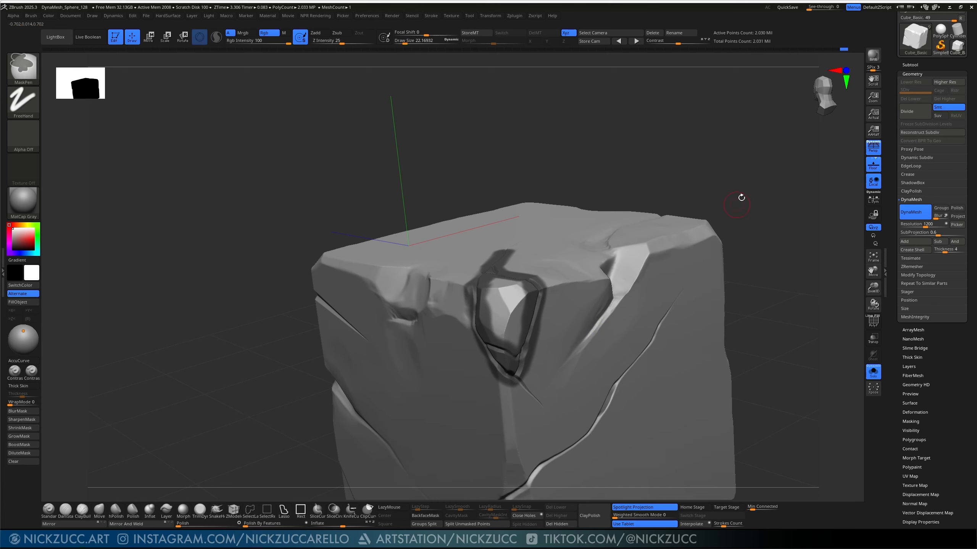
# Step: Complete the mask along the chip's upper crack and invert it to leave only the crack area unmasked
pyautogui.keyDown('ctrl'); pyautogui.click(753, 199); pyautogui.keyUp('ctrl')
pyautogui.keyDown('ctrl'); pyautogui.click(769, 200); pyautogui.keyUp('ctrl')
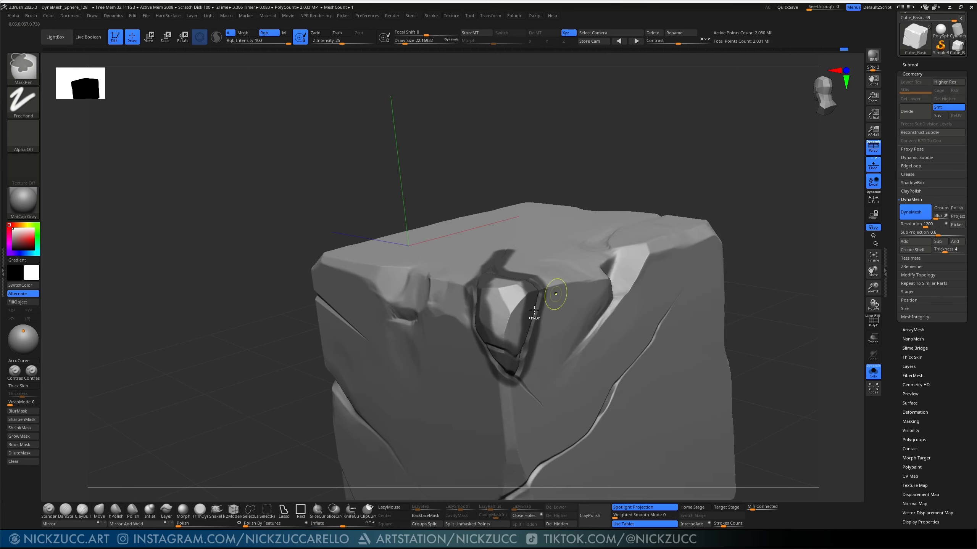
pyautogui.keyDown('ctrl'); pyautogui.moveTo(536, 285); pyautogui.dragTo(525, 276); pyautogui.keyUp('ctrl')
pyautogui.keyDown('ctrl'); pyautogui.click(754, 221); pyautogui.keyUp('ctrl')
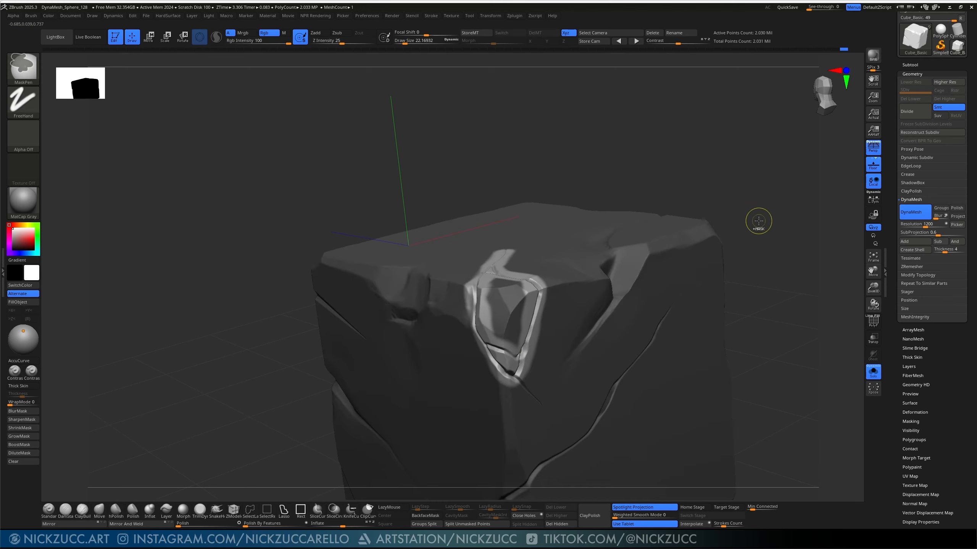
pyautogui.keyDown('ctrl'); pyautogui.click(760, 221); pyautogui.keyUp('ctrl')
pyautogui.keyDown('ctrl'); pyautogui.click(761, 221); pyautogui.keyUp('ctrl')
pyautogui.keyDown('ctrl'); pyautogui.click(762, 222); pyautogui.keyUp('ctrl')
pyautogui.keyDown('ctrl'); pyautogui.click(762, 222); pyautogui.keyUp('ctrl')
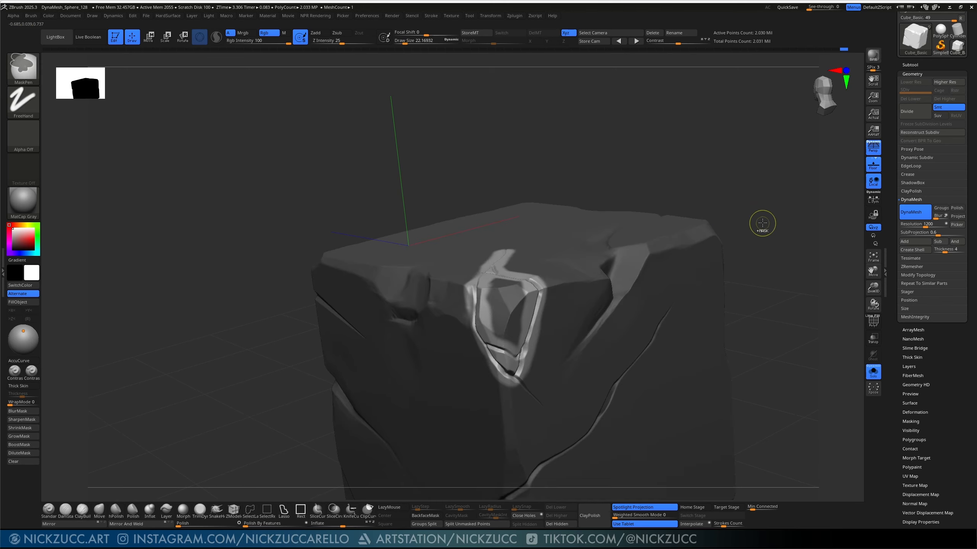
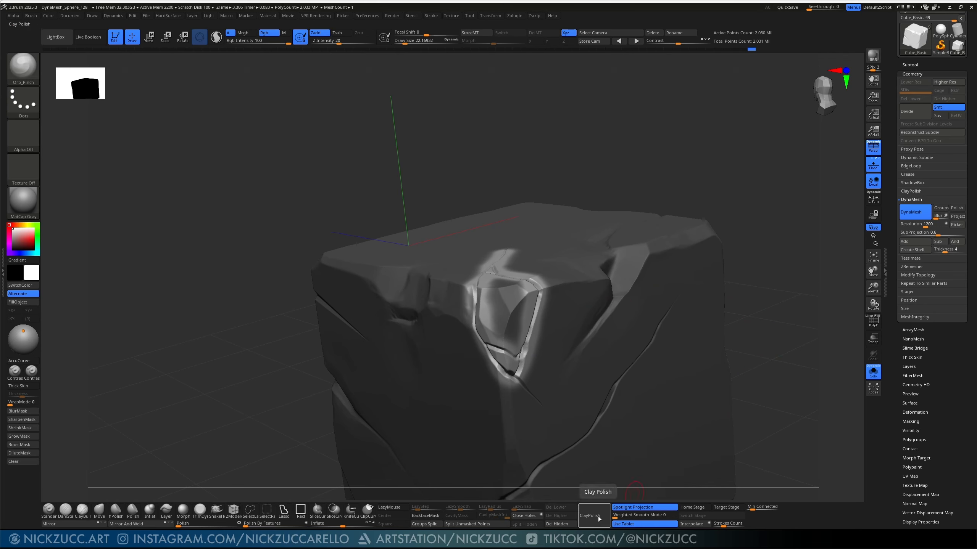
# Step: Apply ClayPolish to the unmasked cracks around the chipped corner and clear the mask
pyautogui.press('ctrl')
pyautogui.click(914, 191)
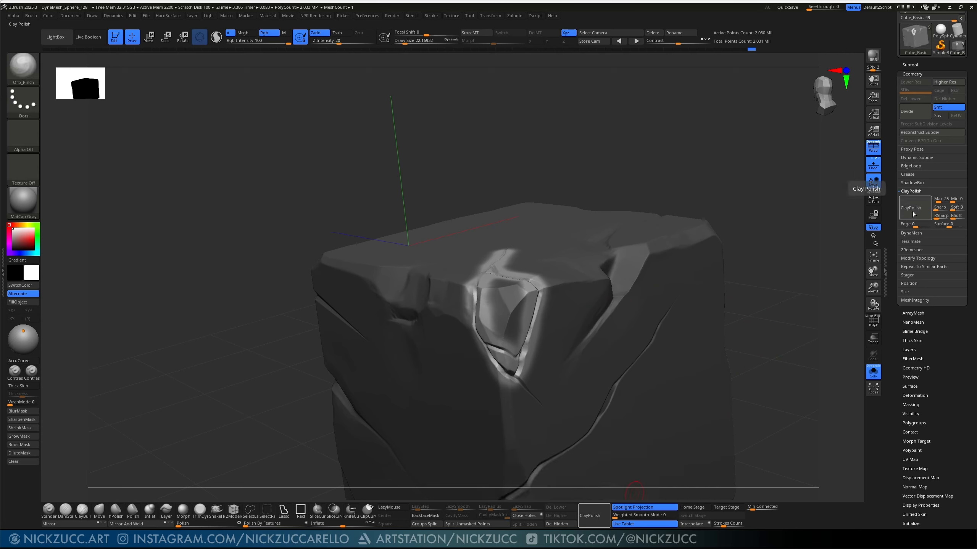
pyautogui.click(913, 211)
pyautogui.moveTo(752, 235)
pyautogui.mouseDown()
pyautogui.moveTo(763, 239)
pyautogui.moveTo(743, 286)
pyautogui.moveTo(734, 284)
pyautogui.moveTo(750, 246)
pyautogui.mouseUp()
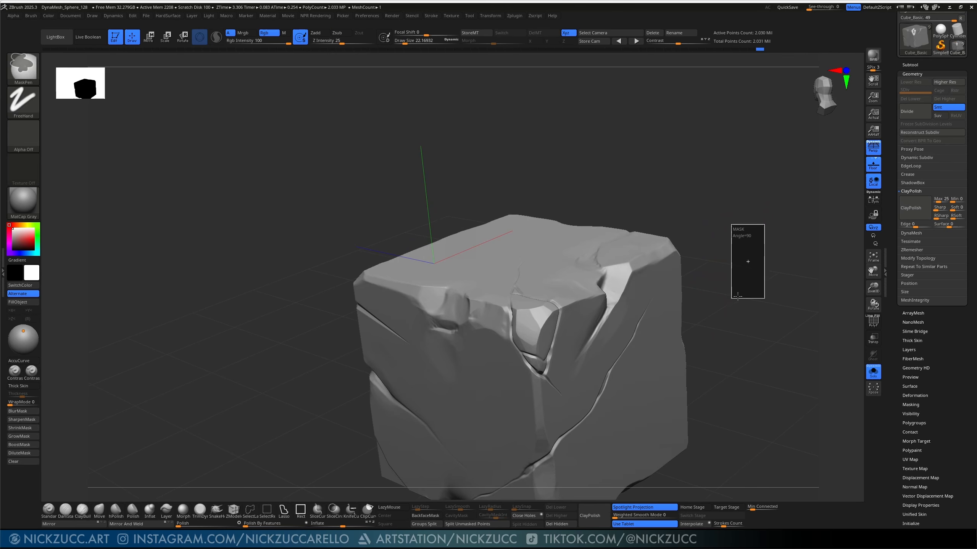
# Step: Soften the short crack below the chipped corner with ClayPolish through an inverted mask, and clear the mask
pyautogui.moveTo(731, 345); pyautogui.dragTo(635, 319)
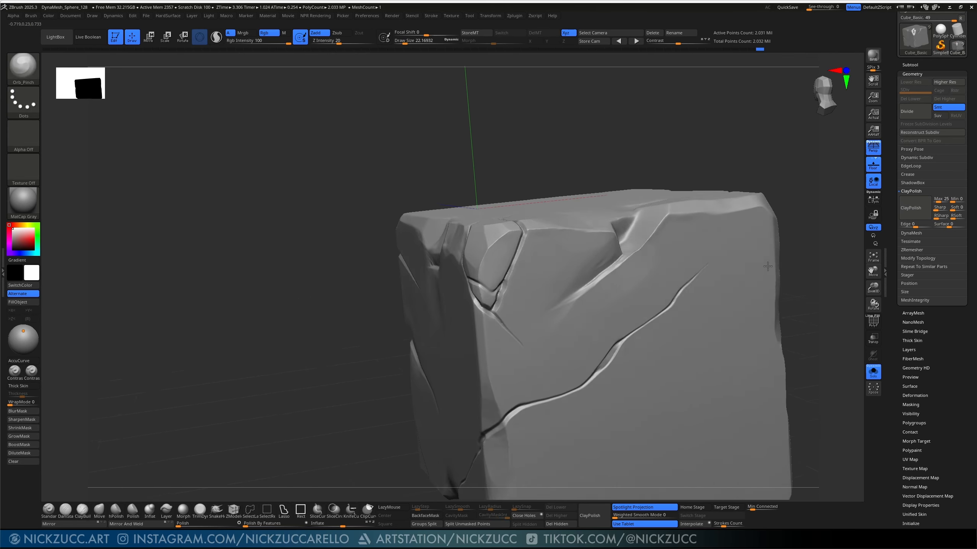
pyautogui.moveTo(656, 151); pyautogui.dragTo(678, 154)
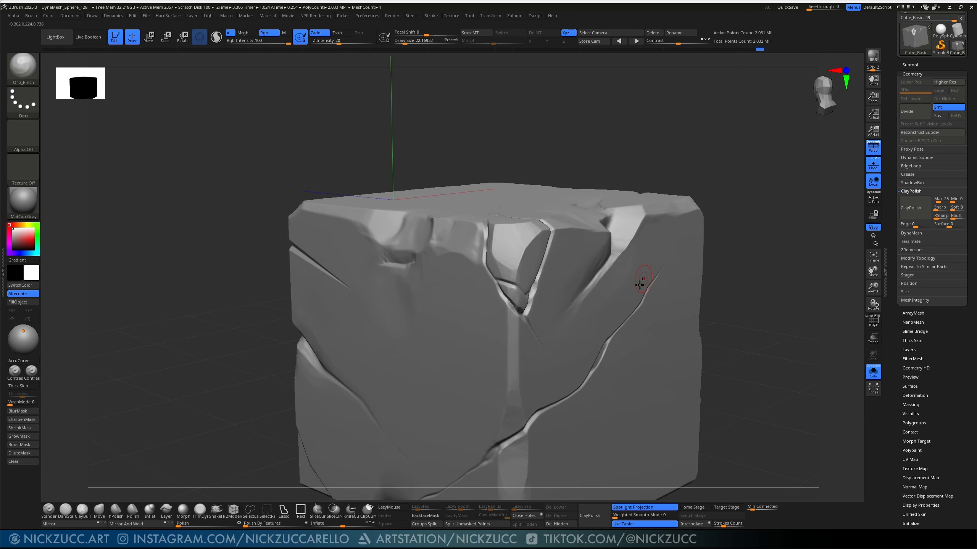
pyautogui.moveTo(646, 260); pyautogui.dragTo(665, 229, button='right')
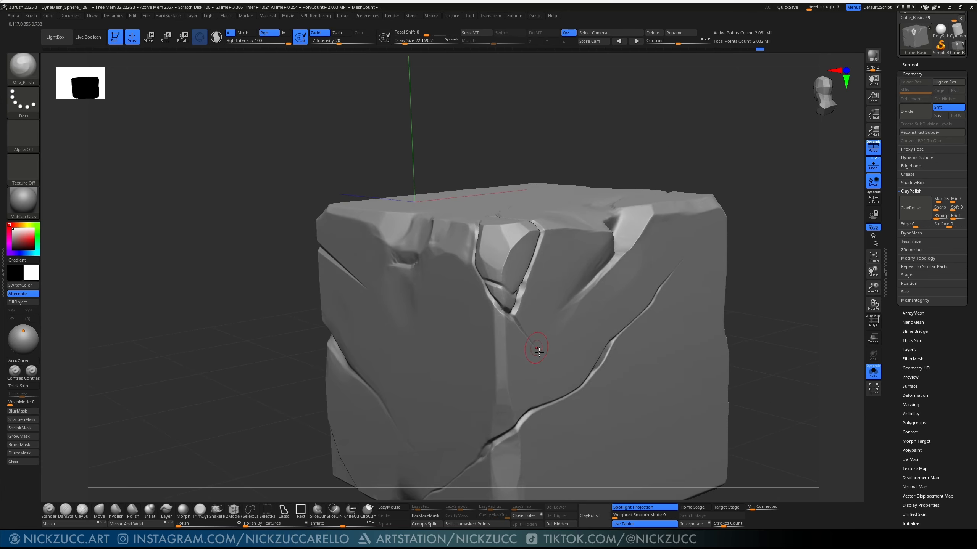
pyautogui.moveTo(536, 349)
pyautogui.keyDown('ctrl'); pyautogui.mouseDown()
pyautogui.moveTo(492, 302)
pyautogui.moveTo(530, 345)
pyautogui.mouseUp(); pyautogui.keyUp('ctrl')
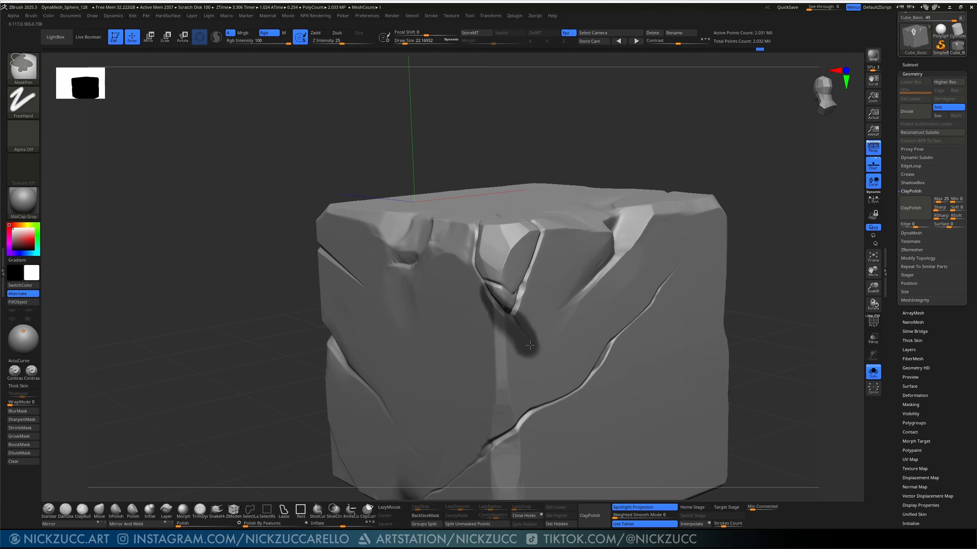
pyautogui.keyDown('ctrl'); pyautogui.click(762, 171); pyautogui.keyUp('ctrl')
pyautogui.click(913, 210)
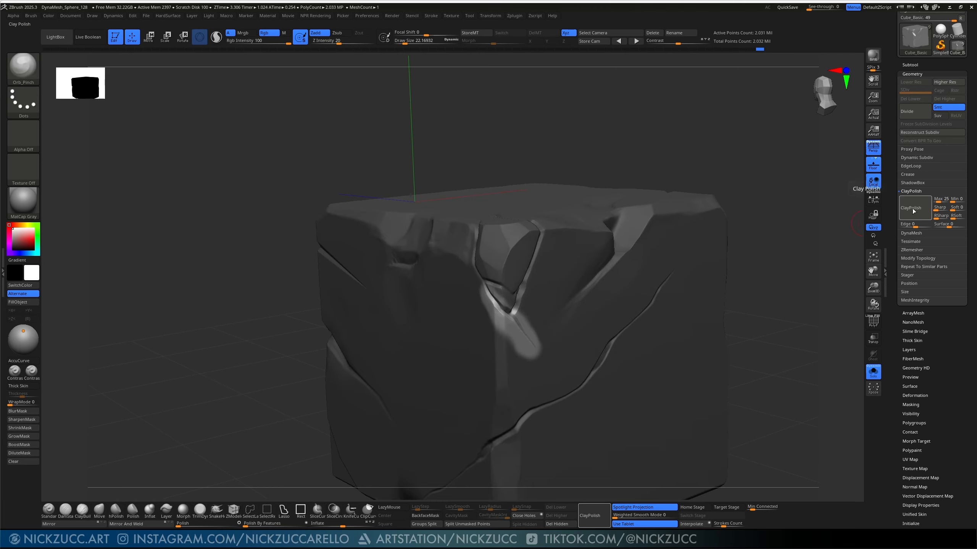
pyautogui.keyDown('ctrl'); pyautogui.moveTo(767, 188); pyautogui.dragTo(745, 227); pyautogui.keyUp('ctrl')
pyautogui.moveTo(745, 227)
pyautogui.mouseDown()
pyautogui.moveTo(768, 248)
pyautogui.moveTo(748, 233)
pyautogui.mouseUp()
pyautogui.click(917, 211)
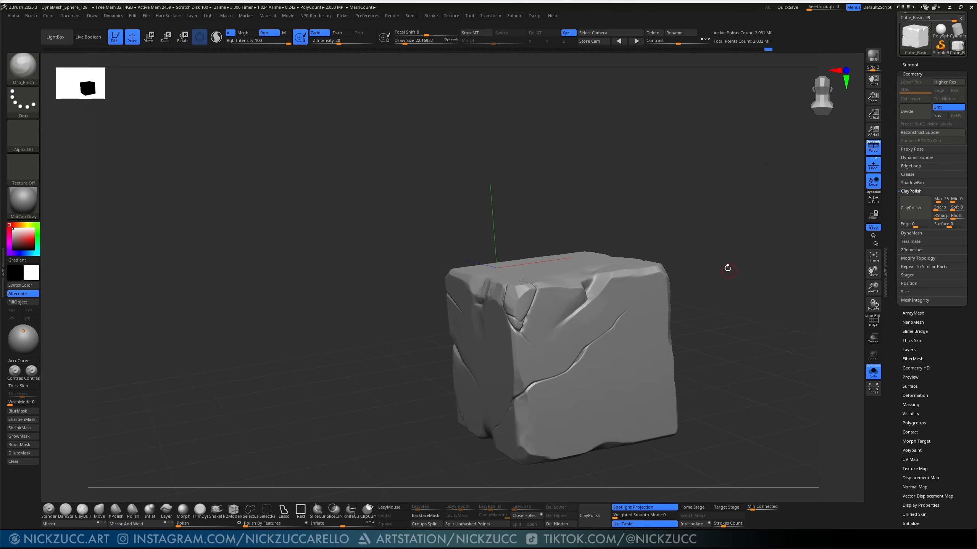
# Step: Soften the middle of the long diagonal crack with ClayPolish through an inverted mask painted at a draw size of about 50
pyautogui.moveTo(726, 270)
pyautogui.mouseDown()
pyautogui.moveTo(747, 306)
pyautogui.moveTo(688, 302)
pyautogui.moveTo(682, 314)
pyautogui.moveTo(676, 308)
pyautogui.moveTo(689, 333)
pyautogui.moveTo(715, 312)
pyautogui.moveTo(709, 306)
pyautogui.moveTo(723, 325)
pyautogui.moveTo(746, 319)
pyautogui.moveTo(691, 240)
pyautogui.mouseUp()
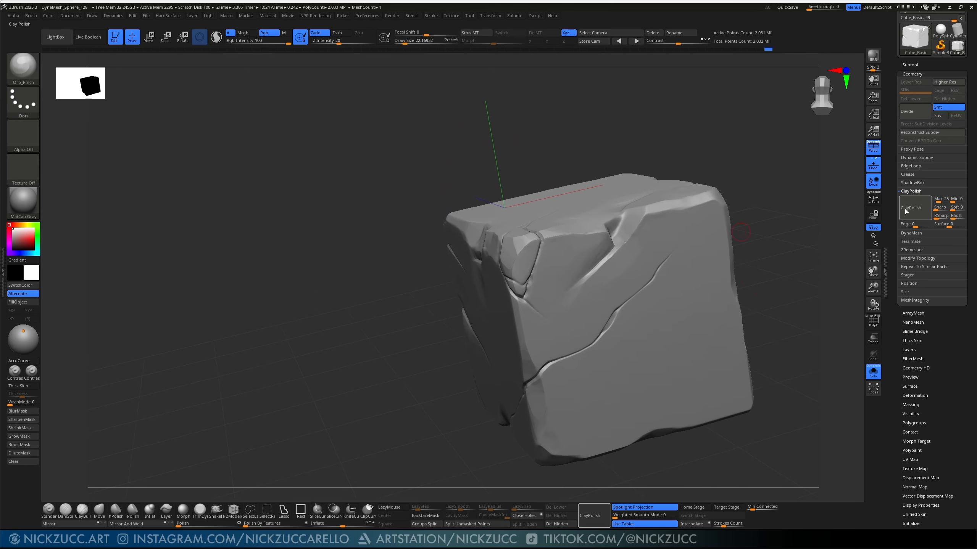
pyautogui.moveTo(774, 224); pyautogui.dragTo(789, 222)
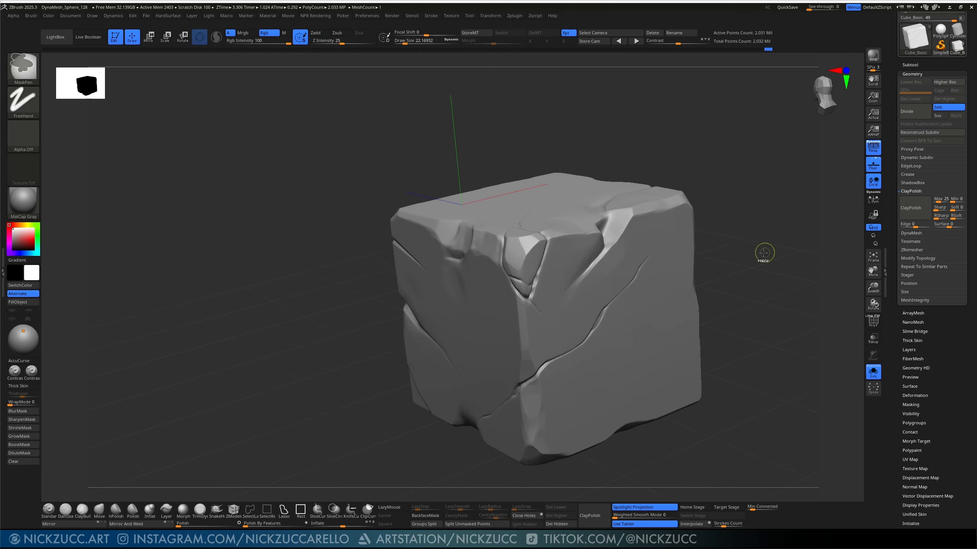
pyautogui.moveTo(763, 253)
pyautogui.mouseDown()
pyautogui.moveTo(774, 256)
pyautogui.moveTo(703, 261)
pyautogui.moveTo(600, 338)
pyautogui.moveTo(655, 287)
pyautogui.moveTo(600, 349)
pyautogui.mouseUp()
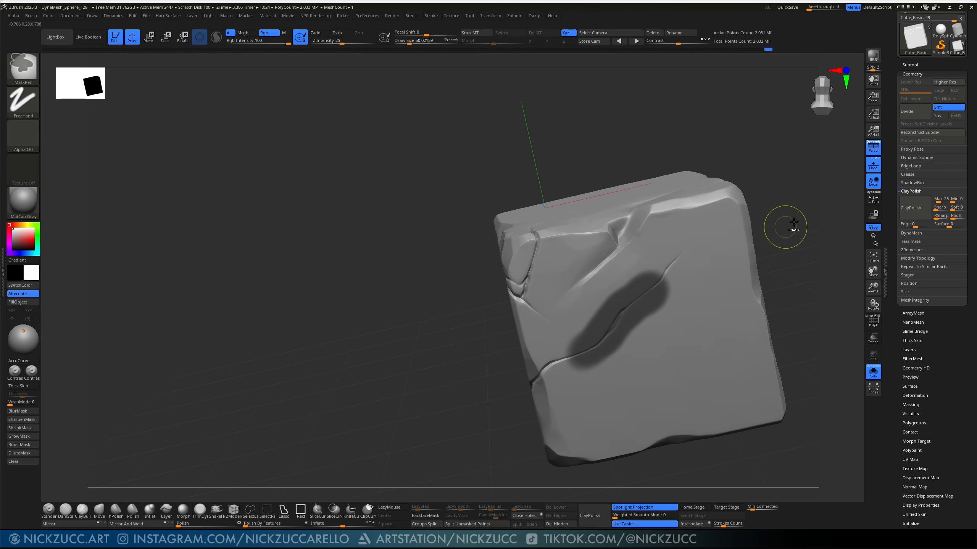
pyautogui.keyDown('ctrl'); pyautogui.click(783, 248); pyautogui.keyUp('ctrl')
pyautogui.keyDown('ctrl'); pyautogui.click(780, 250); pyautogui.keyUp('ctrl')
pyautogui.keyDown('ctrl'); pyautogui.click(773, 256); pyautogui.keyUp('ctrl')
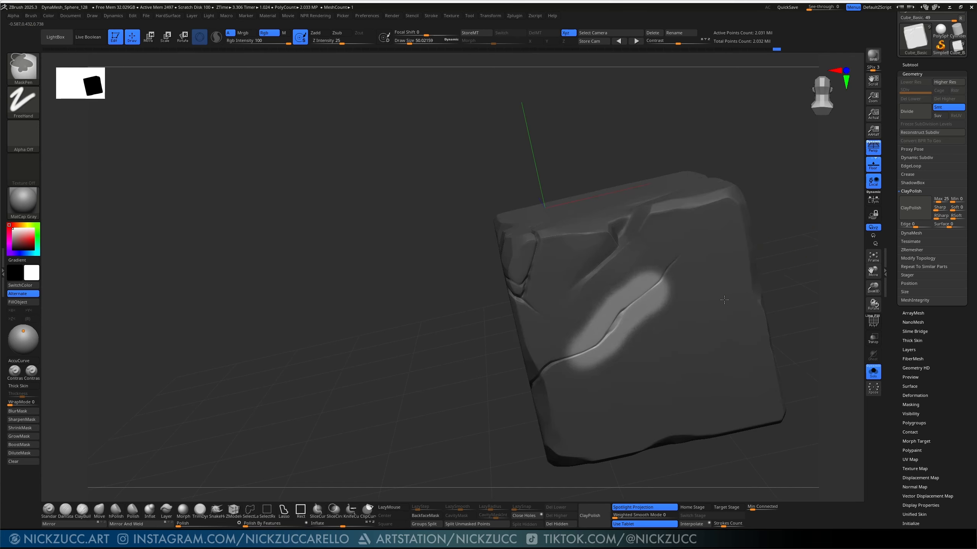
pyautogui.click(919, 211)
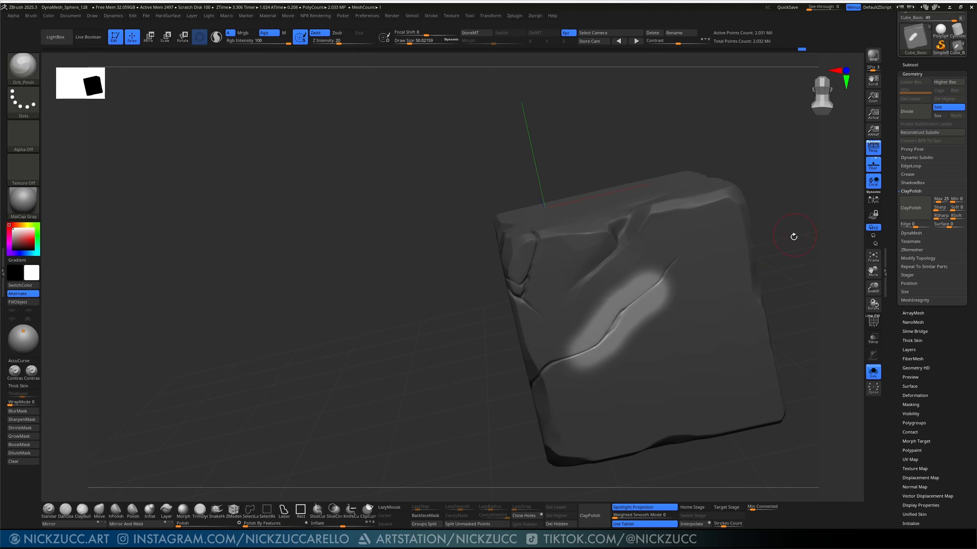
pyautogui.moveTo(791, 235)
pyautogui.mouseDown()
pyautogui.moveTo(807, 217)
pyautogui.moveTo(802, 256)
pyautogui.moveTo(794, 242)
pyautogui.moveTo(741, 246)
pyautogui.moveTo(760, 254)
pyautogui.moveTo(747, 268)
pyautogui.moveTo(766, 289)
pyautogui.moveTo(743, 268)
pyautogui.moveTo(726, 273)
pyautogui.moveTo(732, 290)
pyautogui.mouseUp()
# Step: Trim the chipped upper edges of the block with the TrimDynamic brush at a draw size of about 42
pyautogui.click(200, 509)
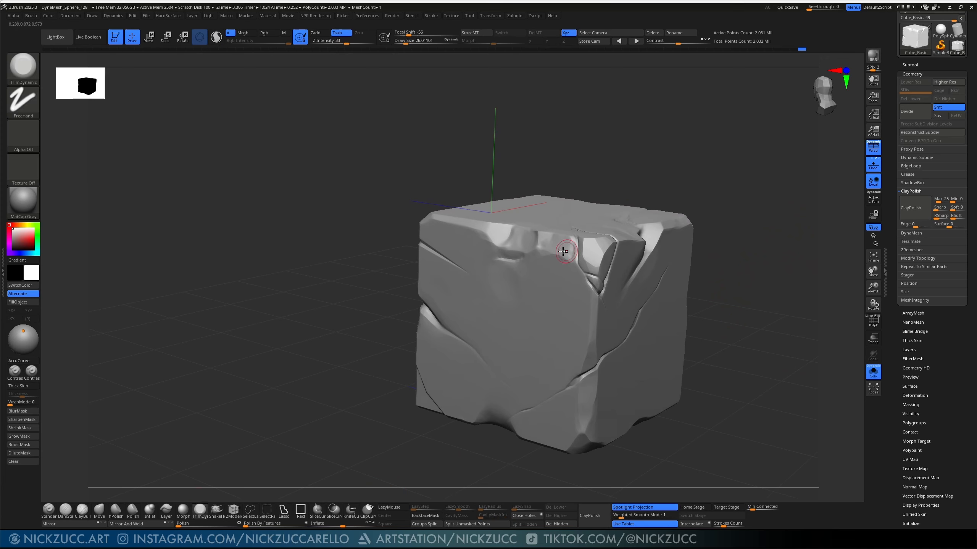
pyautogui.press('s')
pyautogui.moveTo(566, 250); pyautogui.dragTo(569, 250)
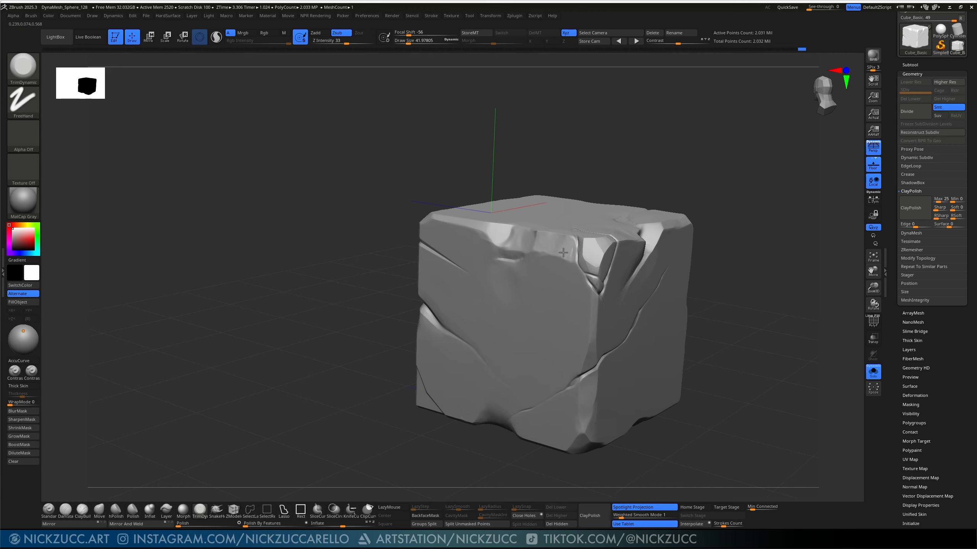
pyautogui.moveTo(697, 250)
pyautogui.mouseDown()
pyautogui.moveTo(728, 276)
pyautogui.moveTo(684, 310)
pyautogui.moveTo(721, 310)
pyautogui.moveTo(731, 328)
pyautogui.moveTo(656, 273)
pyautogui.moveTo(694, 259)
pyautogui.mouseUp()
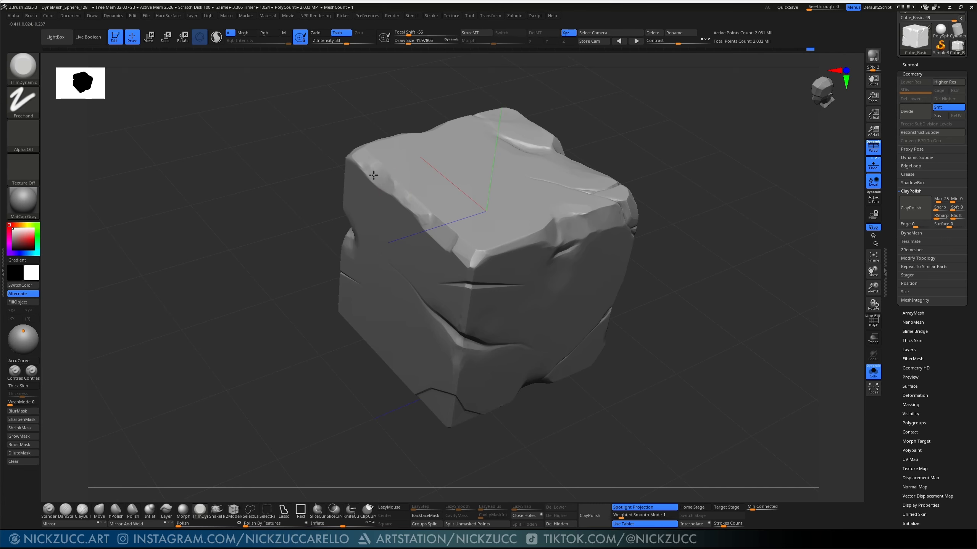
pyautogui.moveTo(674, 293); pyautogui.dragTo(651, 277)
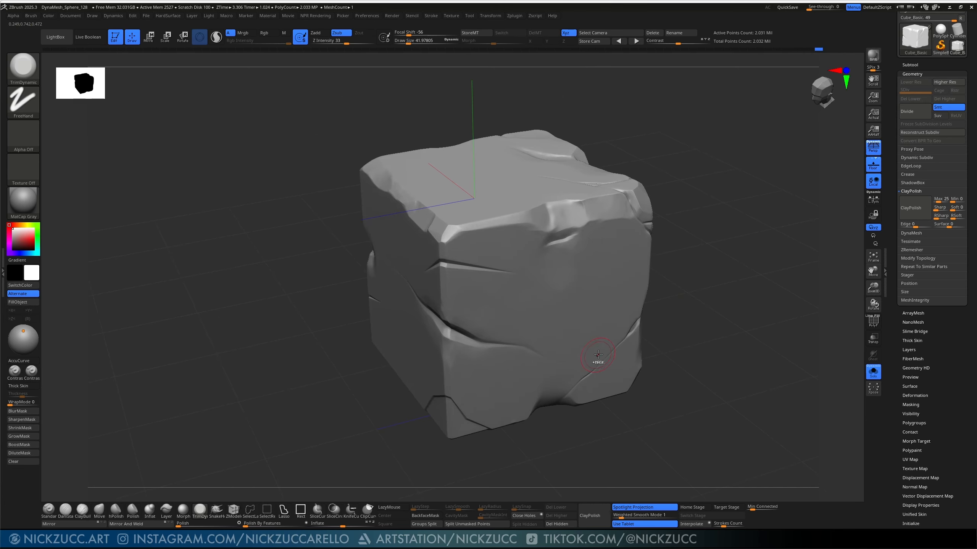
# Step: Deepen the upper edge crack and extend it inward across the side face with Orb_Cracks at a draw size of about 32
pyautogui.hotkey('ctrl', '1')
pyautogui.press('b')
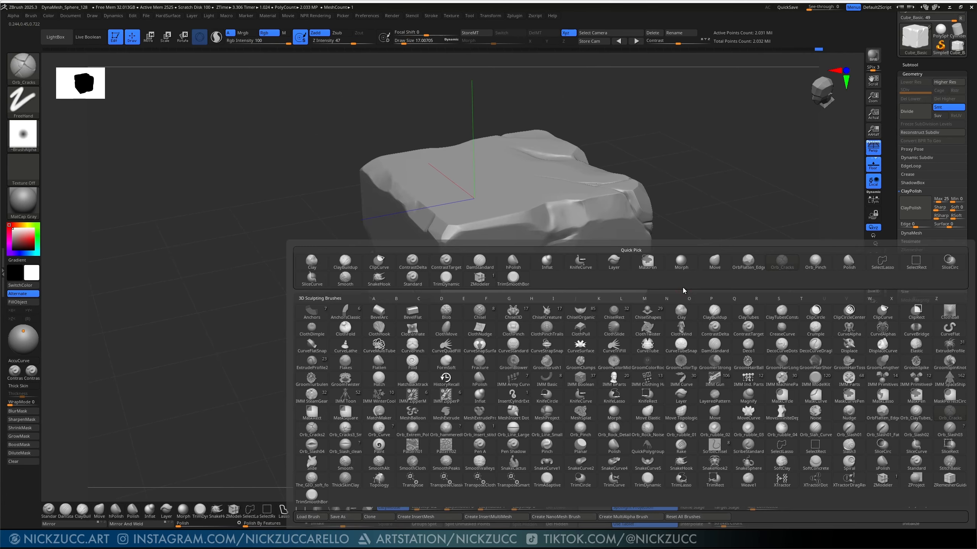
pyautogui.press('o')
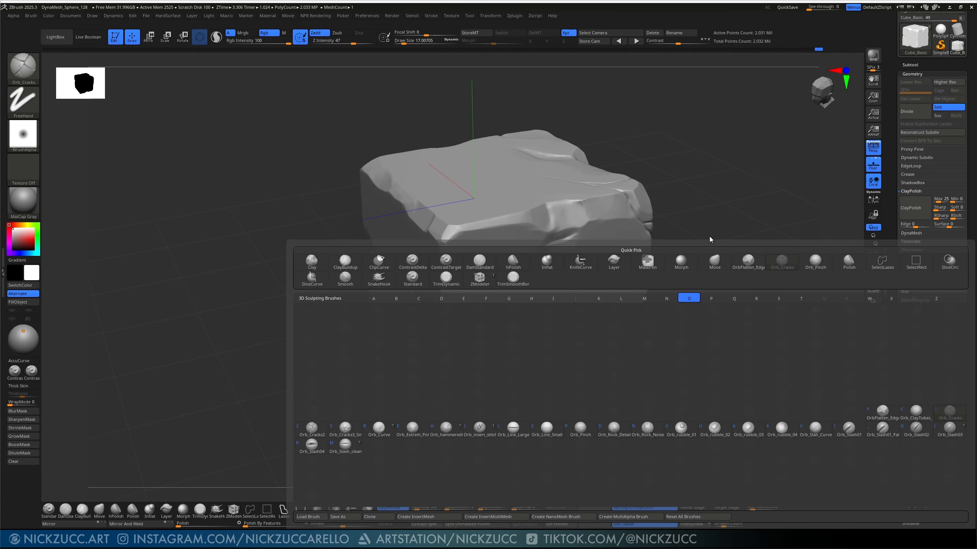
pyautogui.click(671, 233)
pyautogui.moveTo(516, 165); pyautogui.dragTo(492, 131, button='right')
pyautogui.press('s')
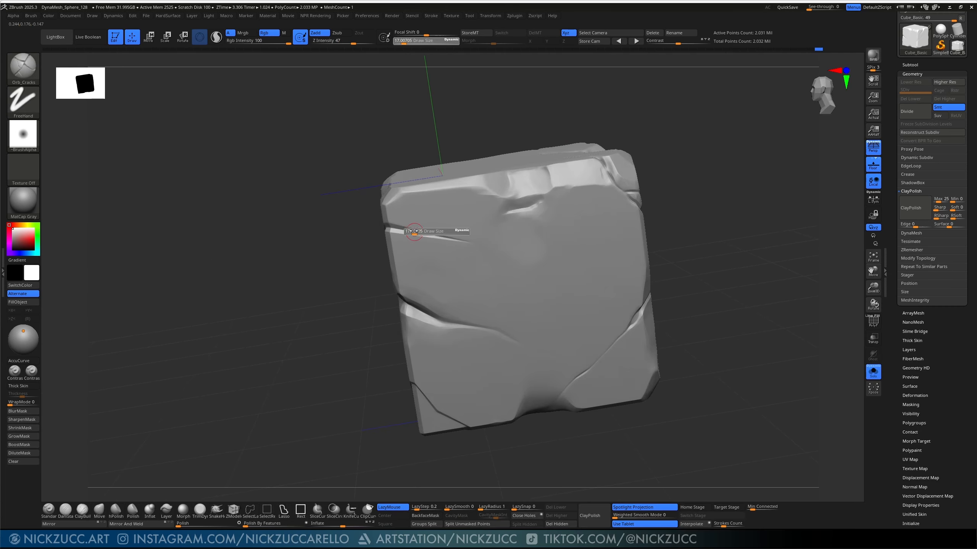
pyautogui.moveTo(413, 234); pyautogui.dragTo(418, 231)
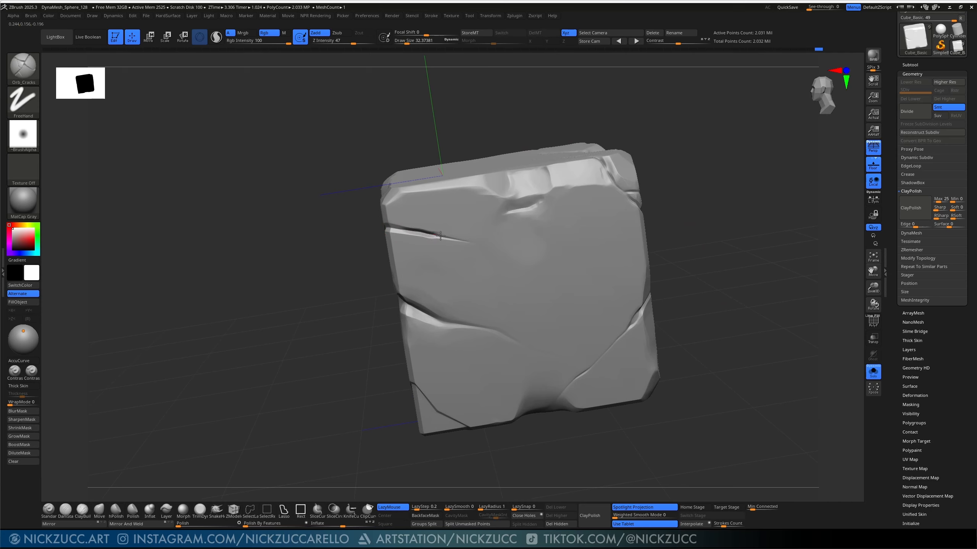
pyautogui.moveTo(483, 248); pyautogui.dragTo(516, 256)
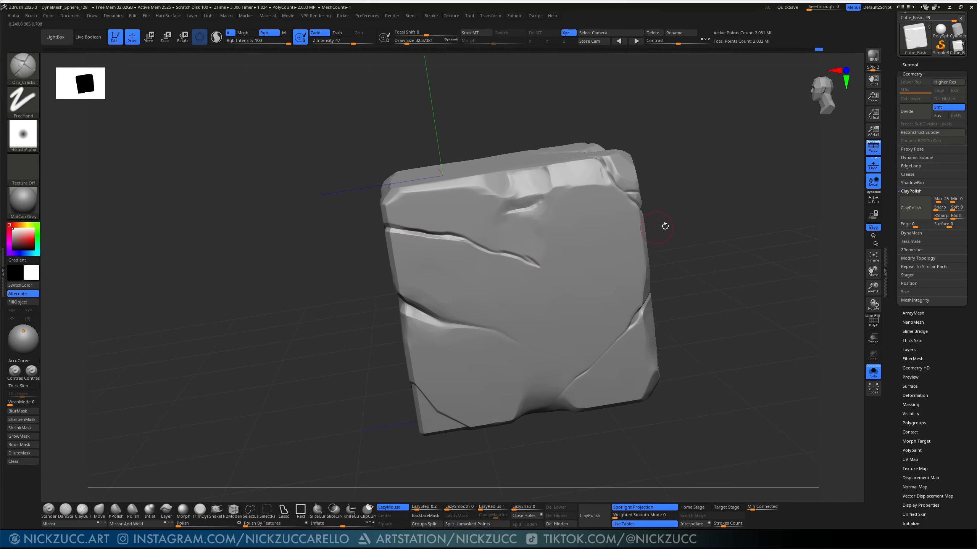
# Step: Extend the upper crack across the adjoining face with Orb_Cracks, finishing its thin end at a draw size of about 19
pyautogui.moveTo(663, 220); pyautogui.dragTo(635, 202)
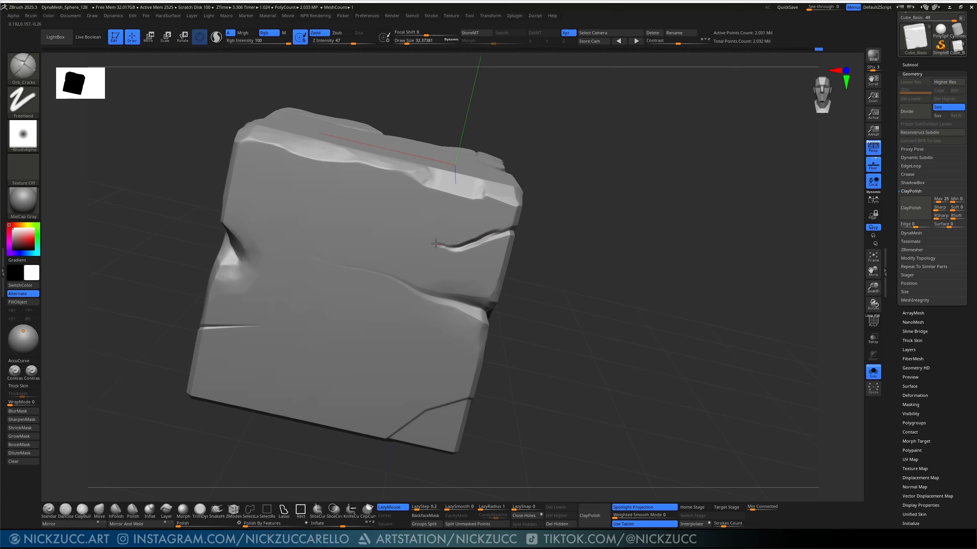
pyautogui.moveTo(435, 243); pyautogui.dragTo(418, 233)
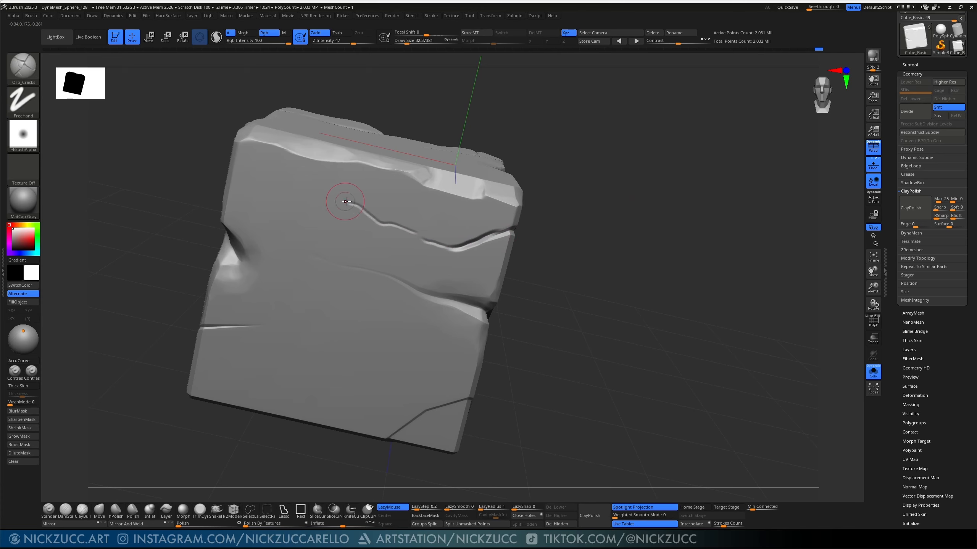
pyautogui.press('s')
pyautogui.moveTo(334, 194); pyautogui.dragTo(327, 192)
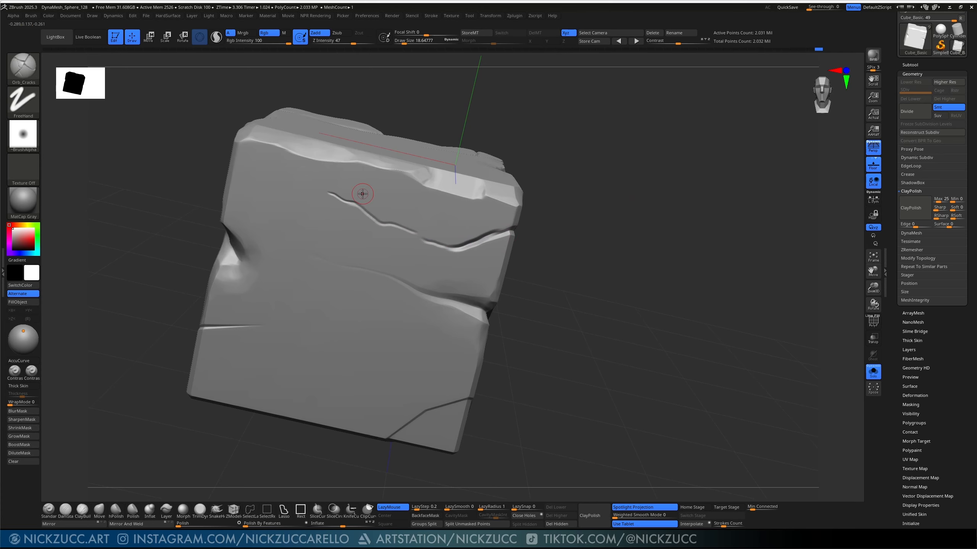
# Step: Carve a branch rising from the upper crack toward the chipped top edge with Orb_Cracks at a draw size of about 30
pyautogui.moveTo(615, 255)
pyautogui.mouseDown()
pyautogui.moveTo(577, 257)
pyautogui.moveTo(588, 257)
pyautogui.mouseUp()
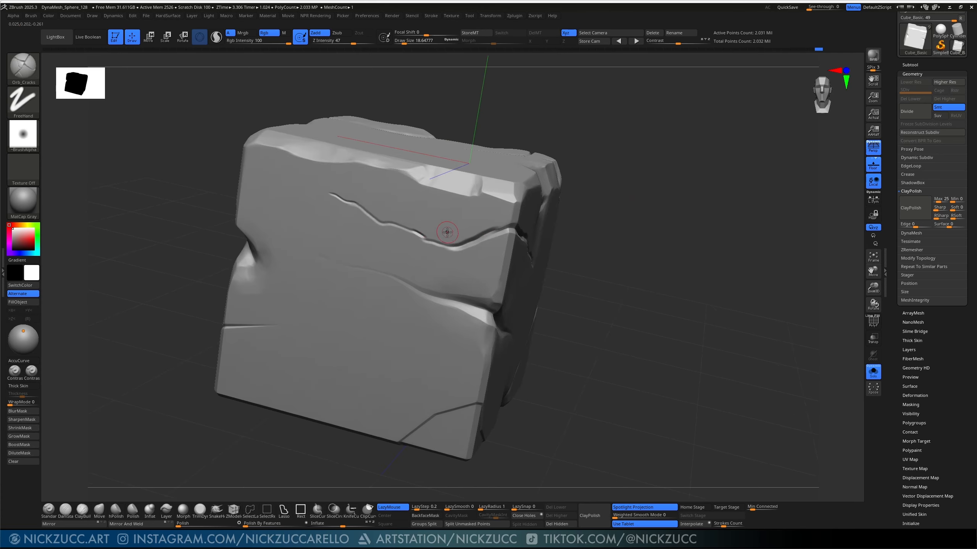
pyautogui.moveTo(645, 288); pyautogui.dragTo(616, 277)
pyautogui.moveTo(692, 291)
pyautogui.keyDown('alt'); pyautogui.mouseDown()
pyautogui.moveTo(663, 271)
pyautogui.moveTo(653, 292)
pyautogui.mouseUp(); pyautogui.keyUp('alt')
pyautogui.press('s')
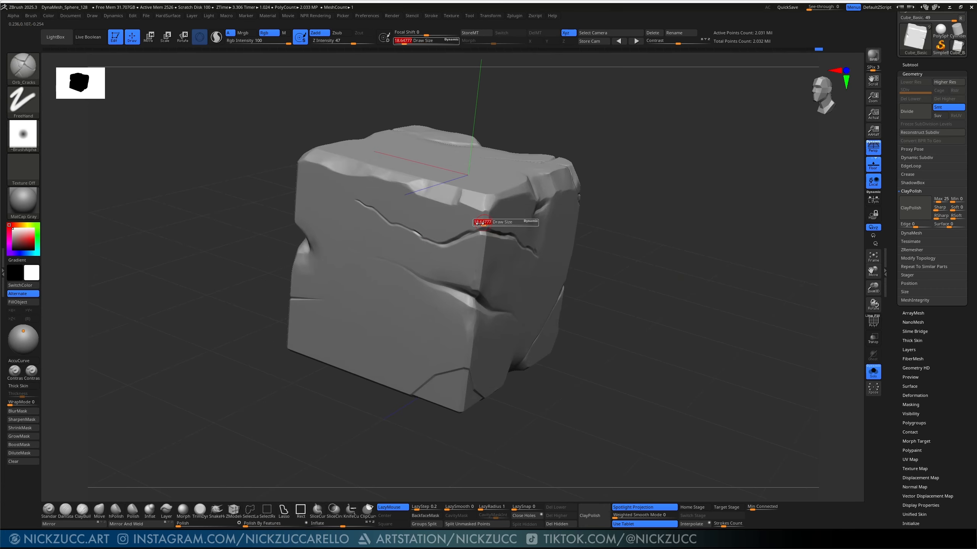
pyautogui.press('s')
pyautogui.moveTo(484, 224); pyautogui.dragTo(487, 224)
pyautogui.moveTo(638, 216); pyautogui.dragTo(592, 229)
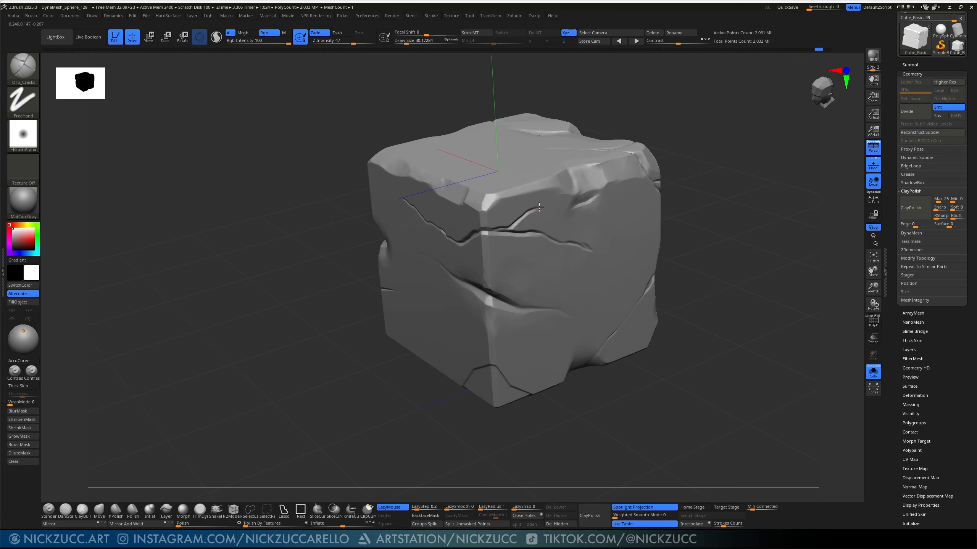
pyautogui.moveTo(548, 188); pyautogui.dragTo(558, 174)
pyautogui.moveTo(732, 156); pyautogui.dragTo(710, 141)
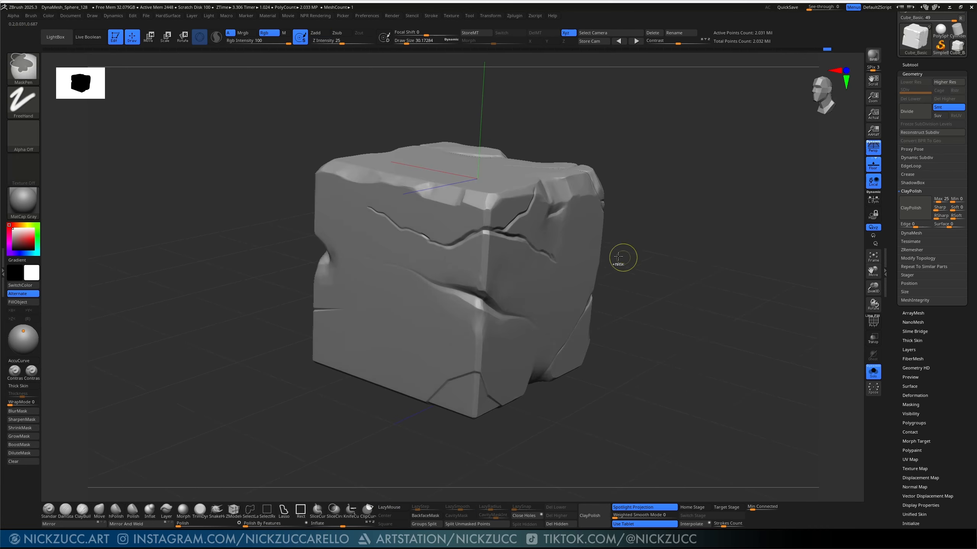
# Step: Undo the outer strokes of the branch and recarve it up to the chip in the top edge
pyautogui.hotkey('ctrl', 'z')
pyautogui.moveTo(666, 236); pyautogui.dragTo(646, 238, button='right')
pyautogui.moveTo(535, 234)
pyautogui.mouseDown()
pyautogui.moveTo(559, 269)
pyautogui.moveTo(607, 297)
pyautogui.moveTo(623, 272)
pyautogui.moveTo(655, 273)
pyautogui.moveTo(689, 241)
pyautogui.mouseUp()
pyautogui.moveTo(692, 240)
pyautogui.mouseDown(button='right')
pyautogui.moveTo(731, 214)
pyautogui.moveTo(697, 235)
pyautogui.mouseUp(button='right')
pyautogui.hotkey('ctrl', 'z')
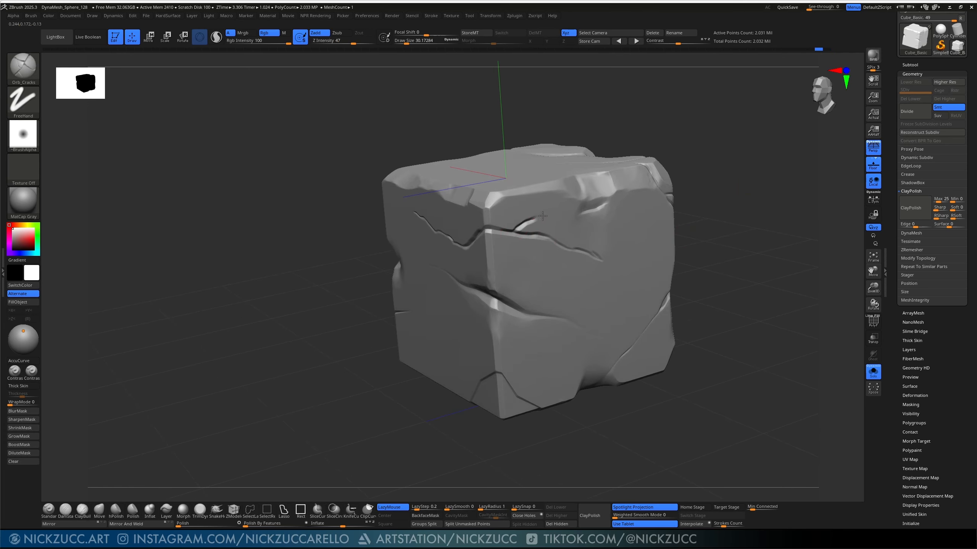
pyautogui.hotkey('ctrl', 'z')
pyautogui.moveTo(544, 301); pyautogui.dragTo(539, 312)
pyautogui.moveTo(588, 267)
pyautogui.mouseDown()
pyautogui.moveTo(617, 255)
pyautogui.moveTo(642, 178)
pyautogui.mouseUp()
pyautogui.hotkey('ctrl', 'z')
pyautogui.moveTo(573, 191); pyautogui.dragTo(551, 211)
pyautogui.moveTo(583, 179); pyautogui.dragTo(587, 179)
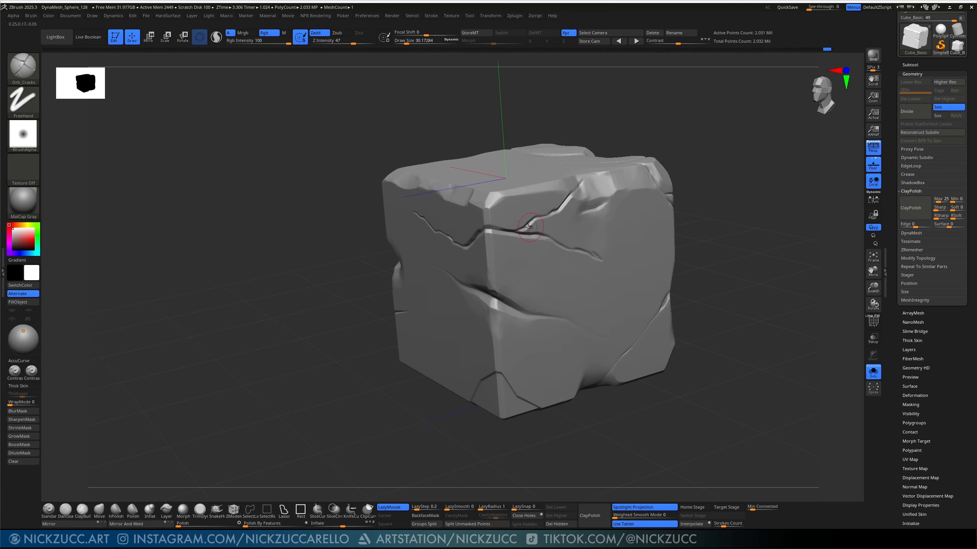
# Step: Carve a short second branch from the crack on the adjoining face up to the chip in its upper edge
pyautogui.moveTo(625, 151); pyautogui.dragTo(675, 159)
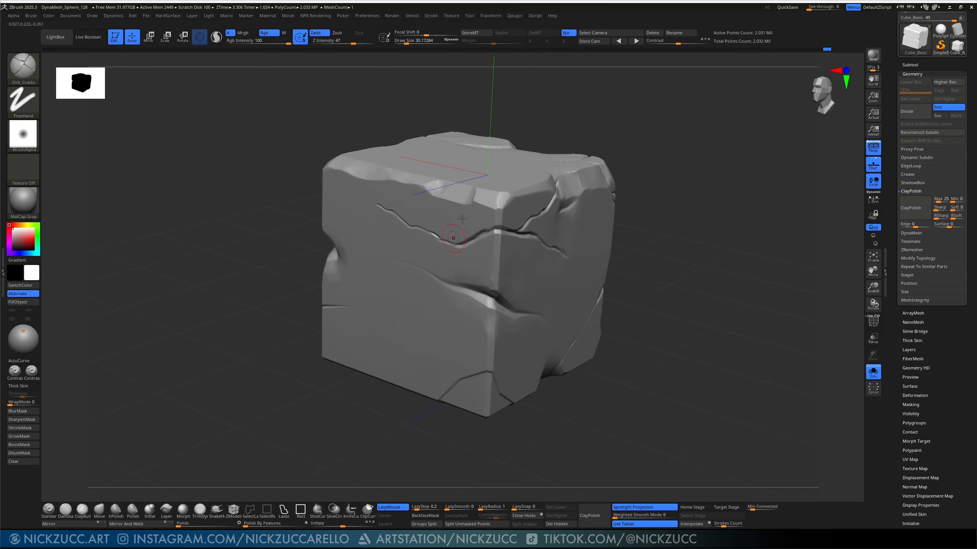
pyautogui.moveTo(504, 133); pyautogui.dragTo(551, 144)
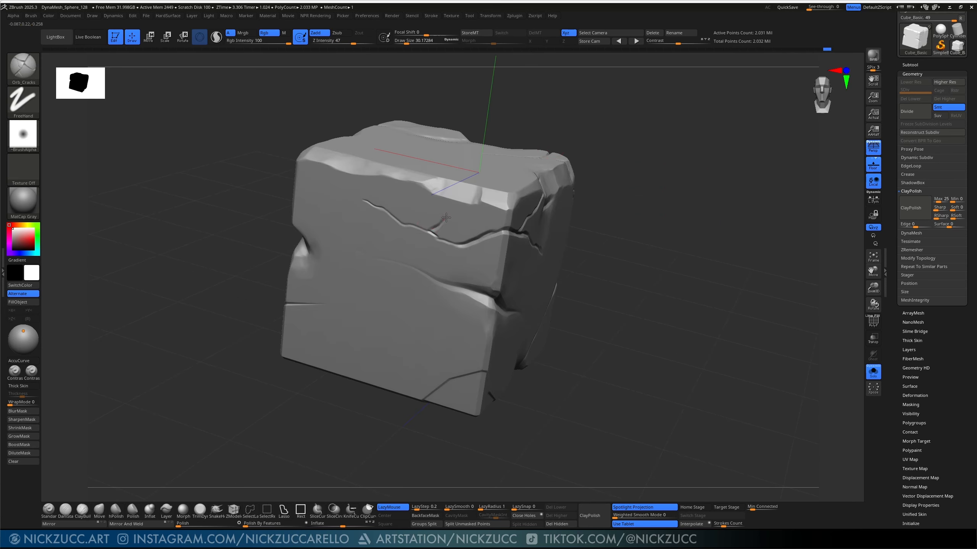
pyautogui.moveTo(462, 210); pyautogui.dragTo(479, 193)
pyautogui.hotkey('ctrl', 'z')
pyautogui.moveTo(580, 157); pyautogui.dragTo(624, 170)
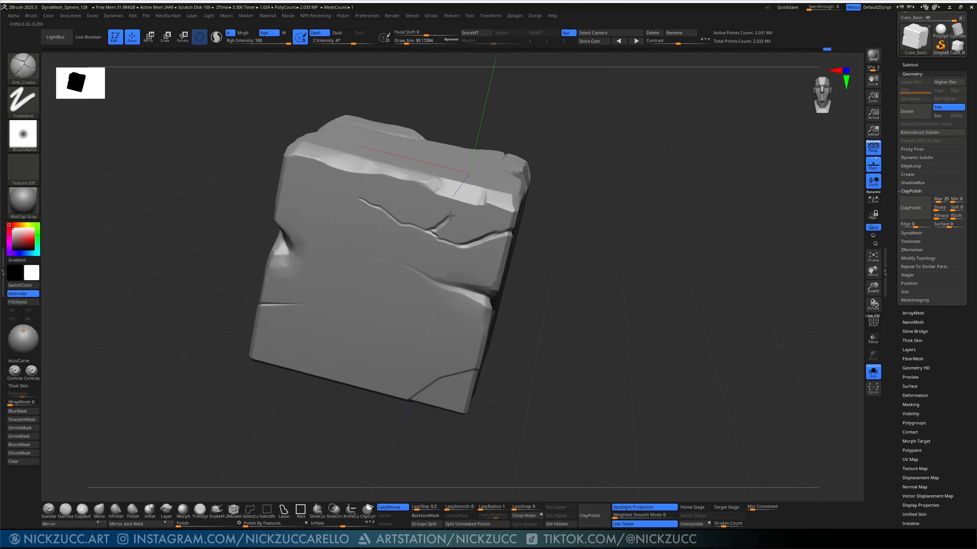
pyautogui.moveTo(583, 185); pyautogui.dragTo(679, 272)
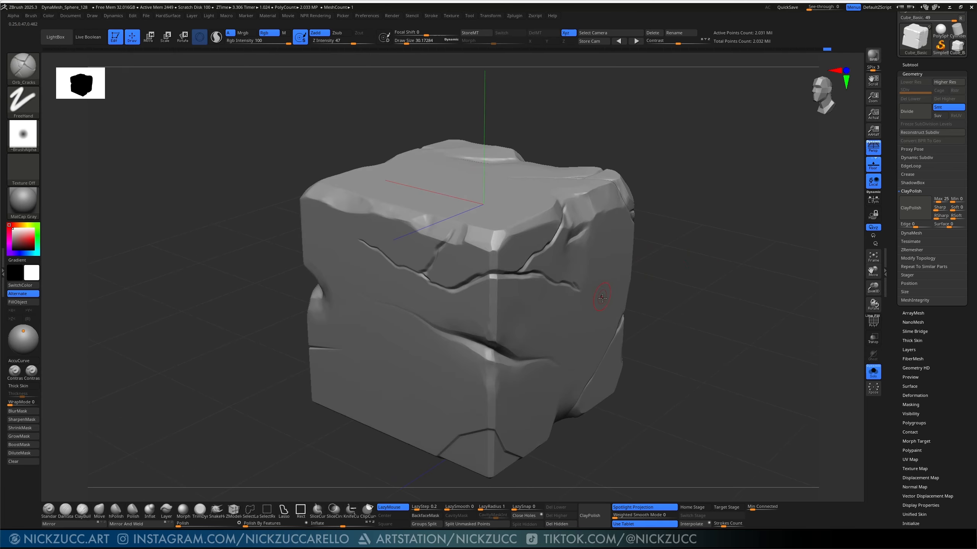
# Step: Sharpen the upper crack and its branches with Orb_Pinch at a draw size of about 50, and remesh the block with DynaMesh
pyautogui.press('b')
pyautogui.press('o')
pyautogui.click(678, 409)
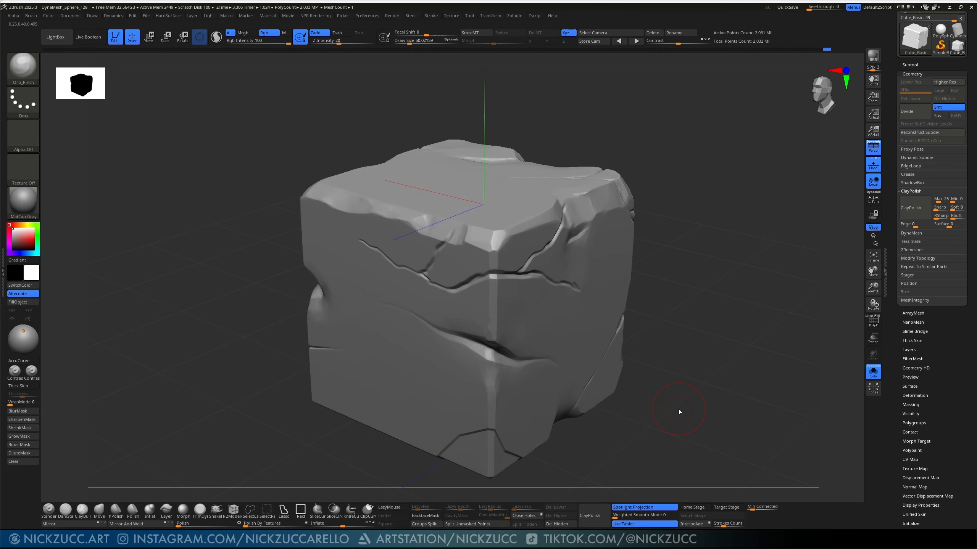
pyautogui.moveTo(493, 121); pyautogui.dragTo(357, 249)
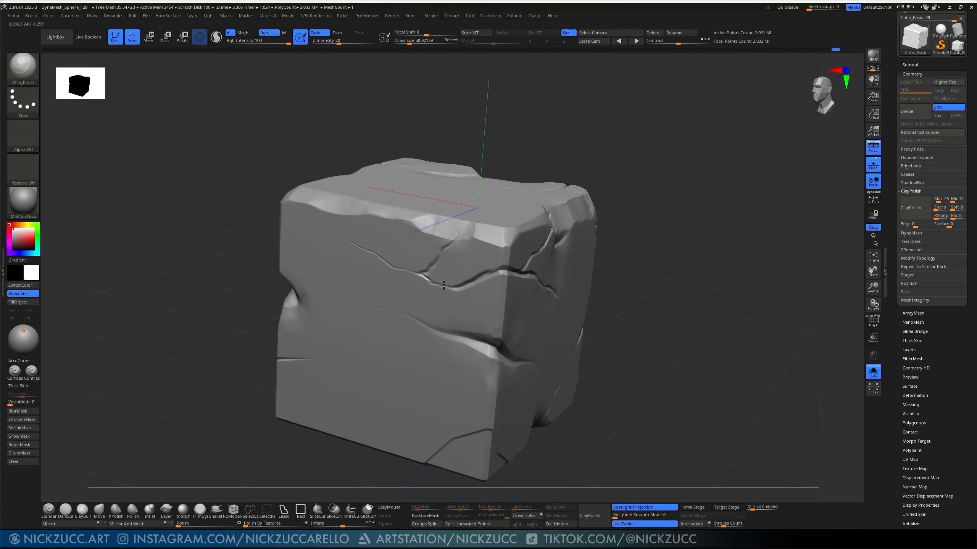
pyautogui.moveTo(499, 273); pyautogui.dragTo(575, 273, button='right')
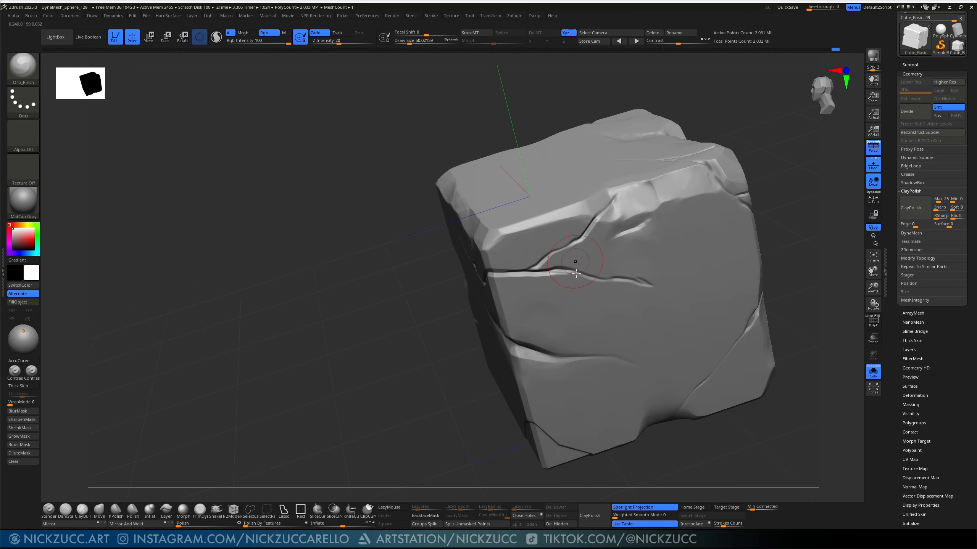
pyautogui.moveTo(623, 284); pyautogui.dragTo(645, 284)
pyautogui.moveTo(555, 273); pyautogui.dragTo(614, 202)
pyautogui.moveTo(554, 249); pyautogui.dragTo(526, 272)
pyautogui.moveTo(763, 228); pyautogui.dragTo(823, 216)
pyautogui.keyDown('ctrl'); pyautogui.moveTo(792, 240); pyautogui.dragTo(728, 306); pyautogui.keyUp('ctrl')
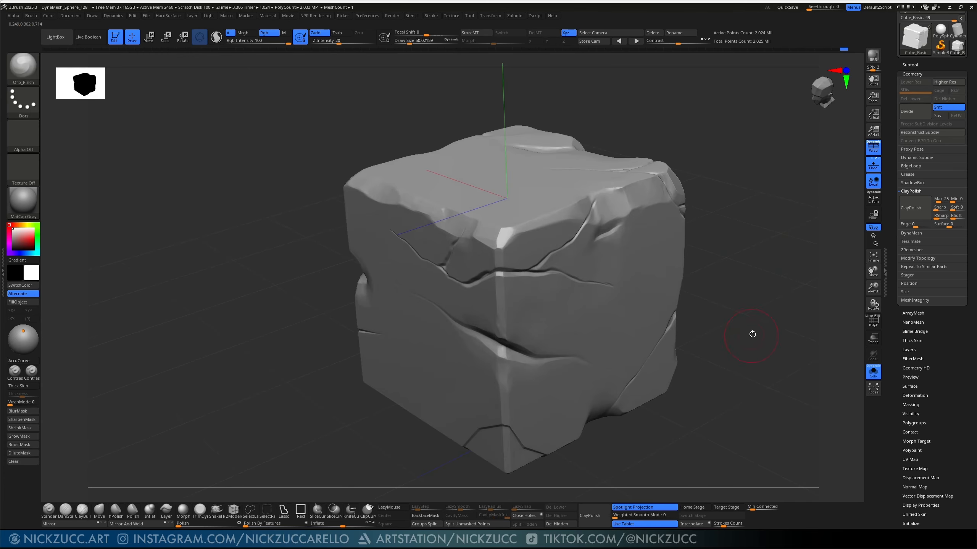
# Step: Soften the upper crack and its branches with ClayPolish through an inverted mask painted at a draw size of about 50, and clear the mask
pyautogui.moveTo(752, 342); pyautogui.dragTo(752, 331)
pyautogui.moveTo(371, 241)
pyautogui.keyDown('ctrl'); pyautogui.mouseDown()
pyautogui.moveTo(453, 274)
pyautogui.moveTo(502, 267)
pyautogui.moveTo(580, 288)
pyautogui.mouseUp(); pyautogui.keyUp('ctrl')
pyautogui.moveTo(691, 272); pyautogui.dragTo(630, 271)
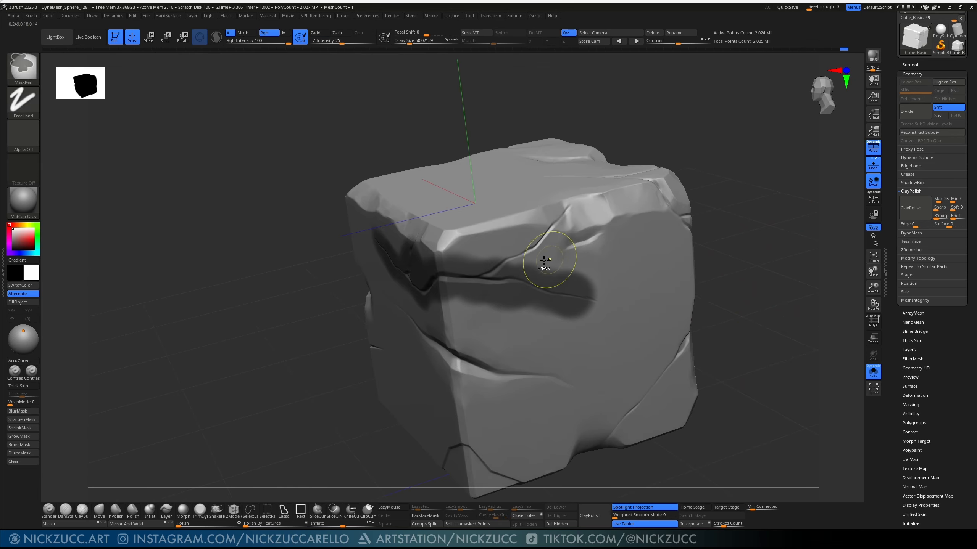
pyautogui.moveTo(547, 270)
pyautogui.keyDown('ctrl'); pyautogui.mouseDown()
pyautogui.moveTo(537, 235)
pyautogui.moveTo(514, 237)
pyautogui.mouseUp(); pyautogui.keyUp('ctrl')
pyautogui.moveTo(696, 151); pyautogui.dragTo(719, 173)
pyautogui.keyDown('ctrl'); pyautogui.moveTo(439, 248); pyautogui.dragTo(435, 239); pyautogui.keyUp('ctrl')
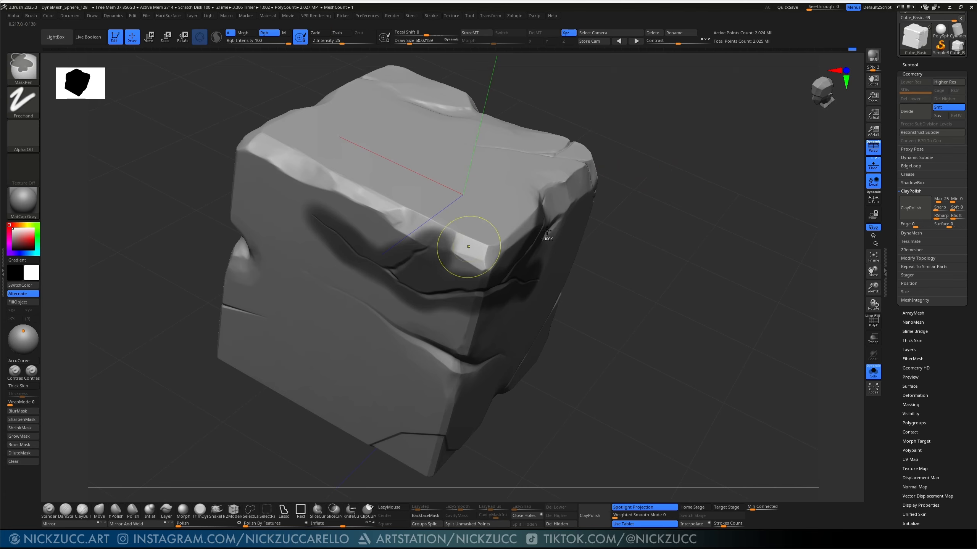
pyautogui.keyDown('ctrl'); pyautogui.moveTo(663, 281); pyautogui.dragTo(606, 303); pyautogui.keyUp('ctrl')
pyautogui.hotkey('ctrl', 'z')
pyautogui.keyDown('ctrl'); pyautogui.click(648, 297); pyautogui.keyUp('ctrl')
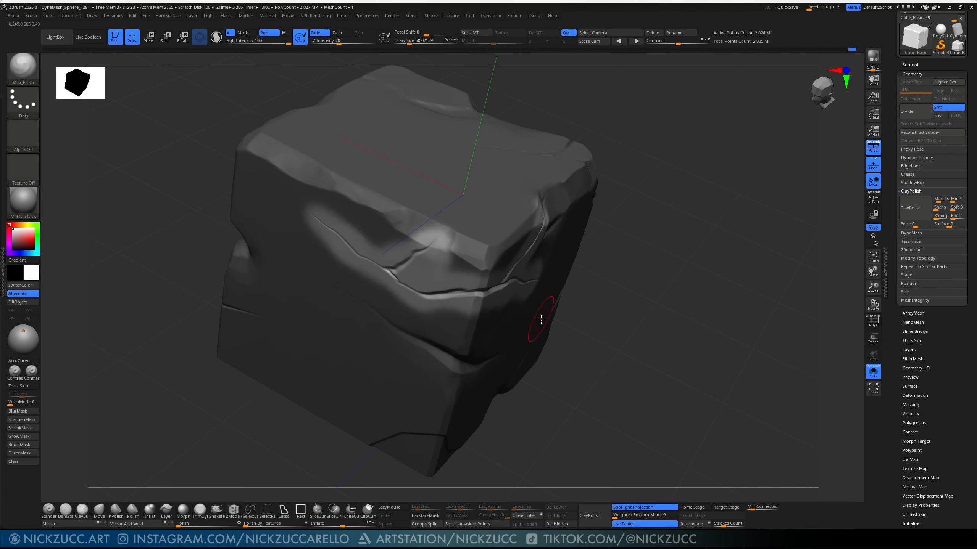
pyautogui.click(910, 208)
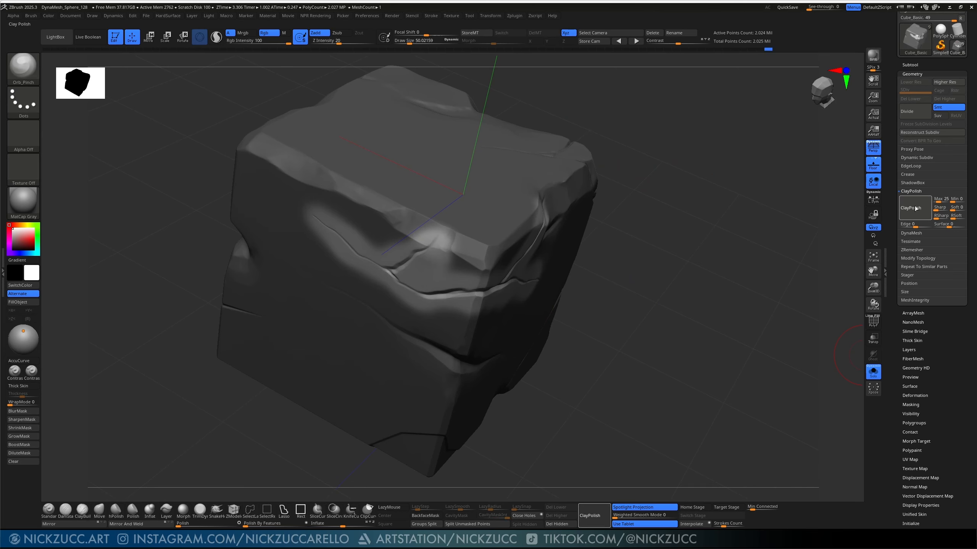
pyautogui.moveTo(747, 258); pyautogui.dragTo(620, 403)
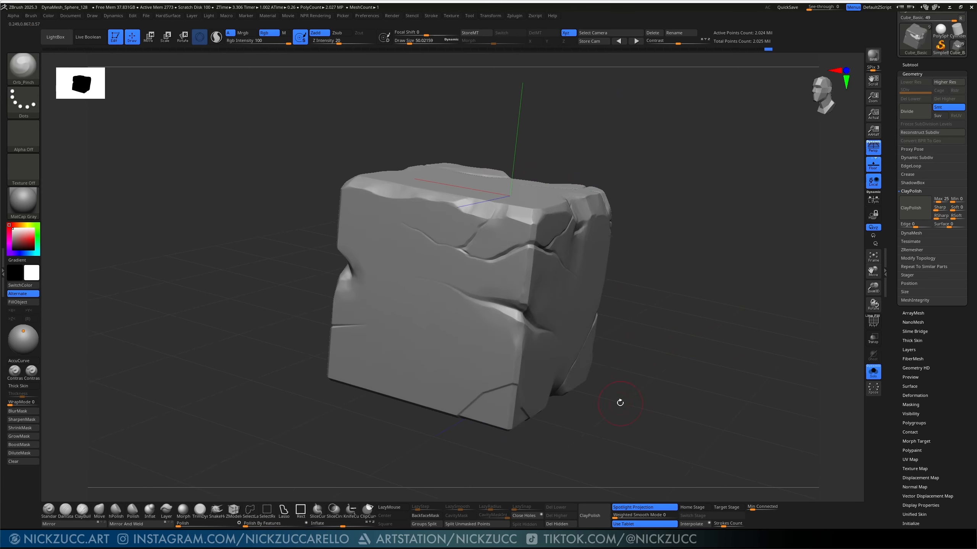
# Step: Switch to the hPolish brush and set its Z Intensity to 100 and draw size to about 28
pyautogui.click(133, 511)
pyautogui.click(121, 510)
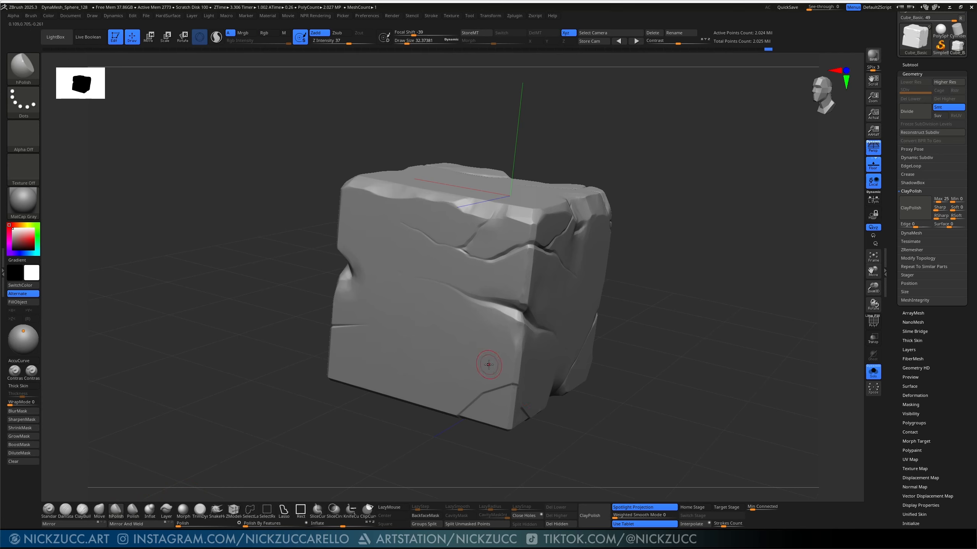
pyautogui.press('u')
pyautogui.moveTo(488, 365); pyautogui.dragTo(517, 365)
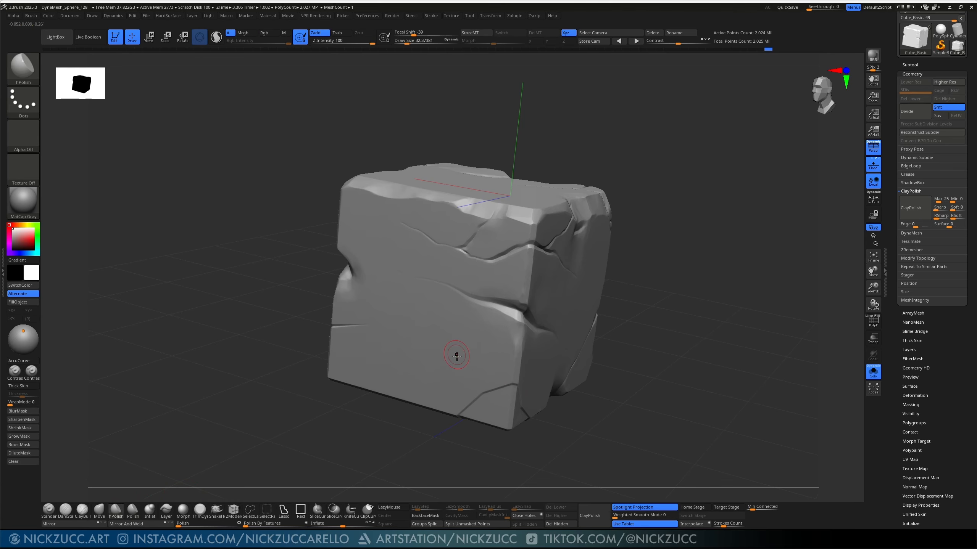
pyautogui.press('s')
pyautogui.moveTo(457, 363); pyautogui.dragTo(454, 364)
# Step: Carve a small round pit low on the face beside the corner crack with hPolish, reducing the draw size to about 15
pyautogui.moveTo(438, 418); pyautogui.dragTo(443, 436)
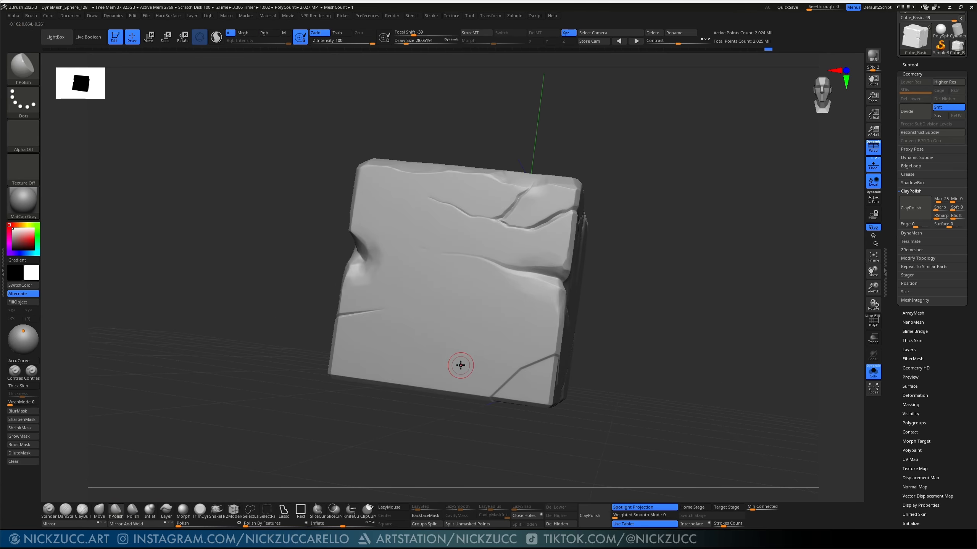
pyautogui.press('s')
pyautogui.moveTo(462, 367); pyautogui.dragTo(459, 365)
pyautogui.press('s')
pyautogui.press('s')
pyautogui.press('s')
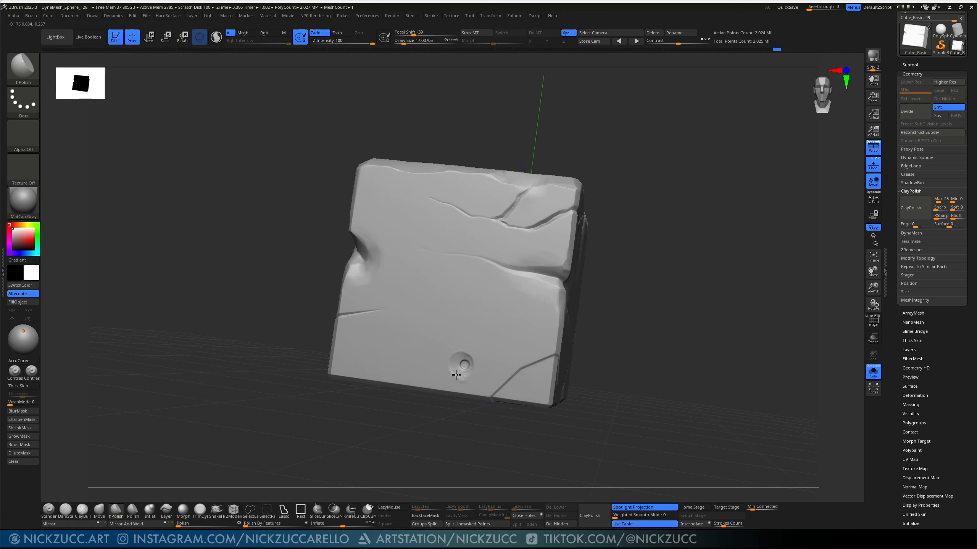
pyautogui.press('s')
pyautogui.moveTo(454, 370); pyautogui.dragTo(451, 373)
pyautogui.press('s')
pyautogui.moveTo(469, 355); pyautogui.dragTo(469, 363)
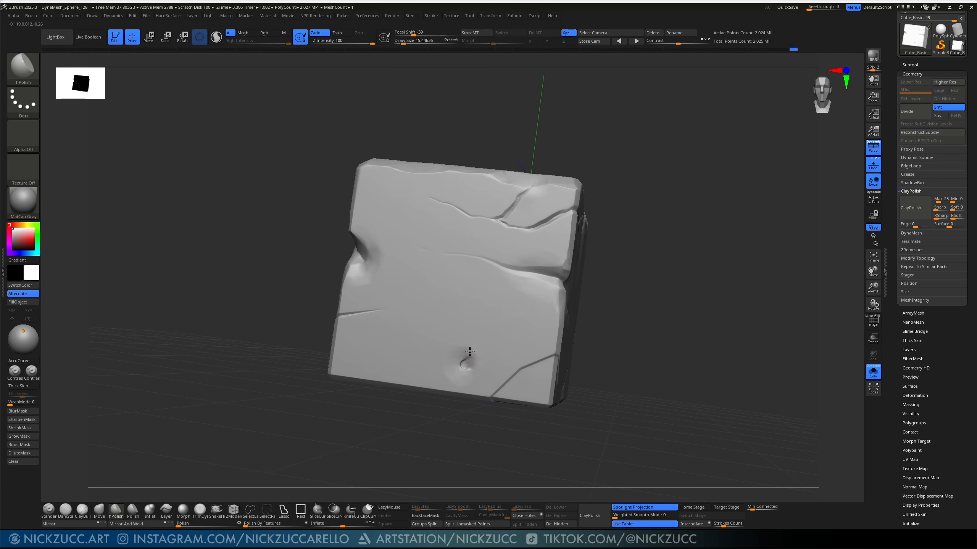
# Step: Blend the pit's rim into the face by smoothing it and polishing around it with hPolish at a draw size of about 30
pyautogui.press('shift')
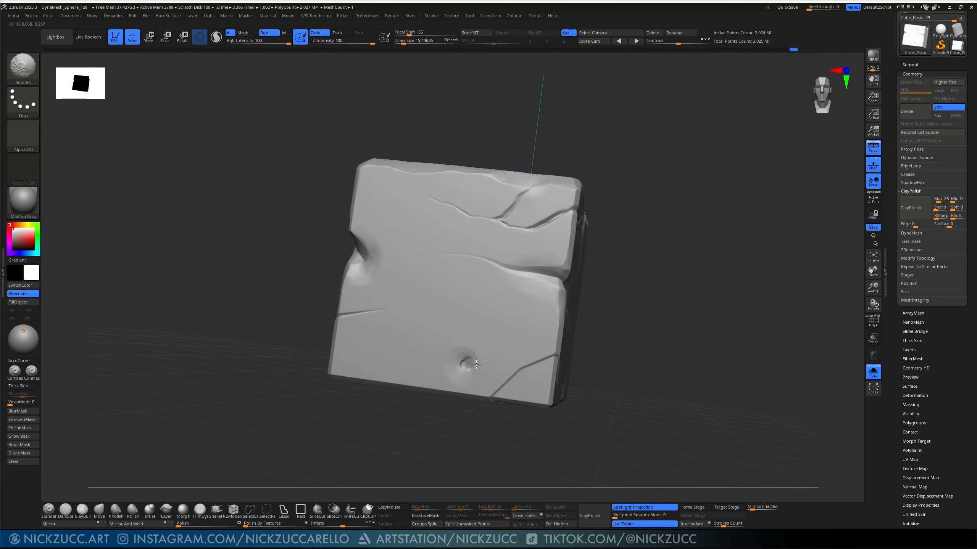
pyautogui.keyDown('shift'); pyautogui.moveTo(476, 364); pyautogui.dragTo(469, 358); pyautogui.keyUp('shift')
pyautogui.press('shift')
pyautogui.moveTo(613, 321); pyautogui.dragTo(632, 349)
pyautogui.press('s')
pyautogui.click(449, 384)
pyautogui.press('s')
pyautogui.moveTo(449, 379); pyautogui.dragTo(453, 379)
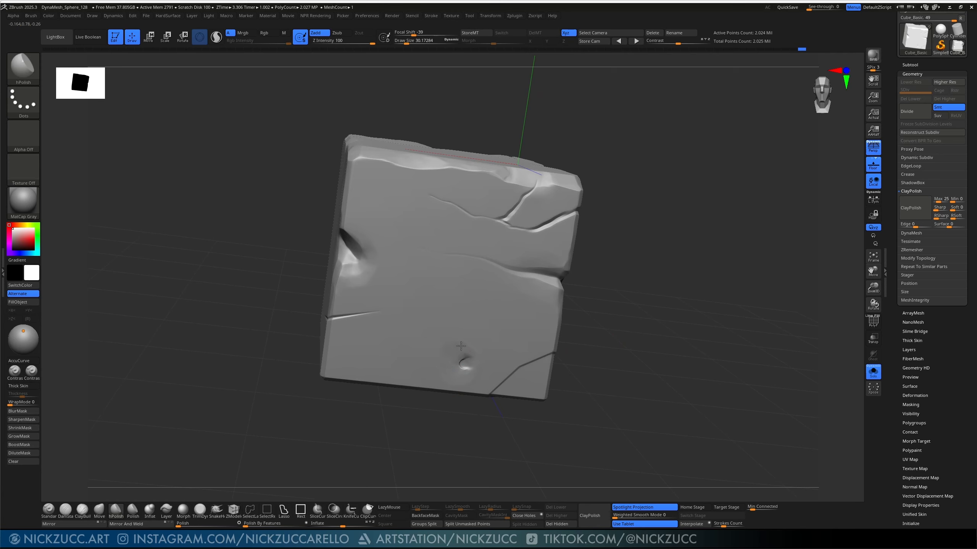
pyautogui.moveTo(460, 346); pyautogui.dragTo(452, 357)
pyautogui.press('shift')
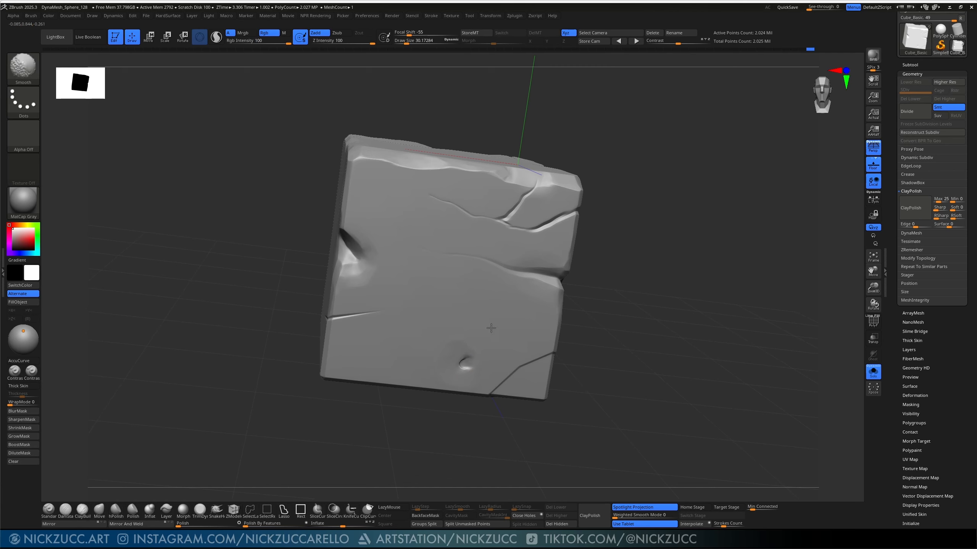
# Step: Carve another small pit near the upper corner of the side face with hPolish, using draw sizes of about 10 and 7
pyautogui.moveTo(646, 285); pyautogui.dragTo(626, 285)
pyautogui.press('s')
pyautogui.moveTo(512, 338); pyautogui.dragTo(505, 338)
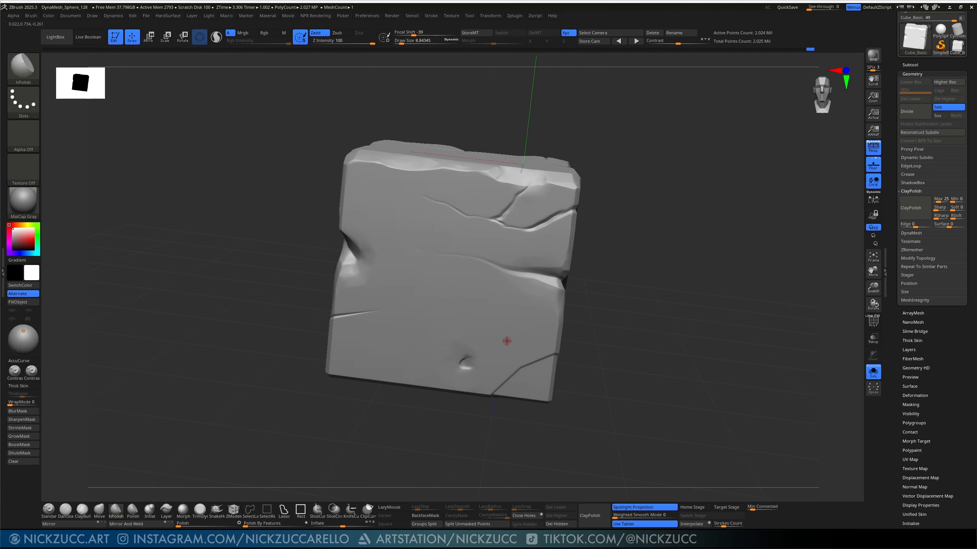
pyautogui.moveTo(605, 298)
pyautogui.mouseDown()
pyautogui.moveTo(596, 264)
pyautogui.moveTo(574, 279)
pyautogui.moveTo(653, 298)
pyautogui.mouseUp()
pyautogui.press('s')
pyautogui.moveTo(489, 273); pyautogui.dragTo(492, 274)
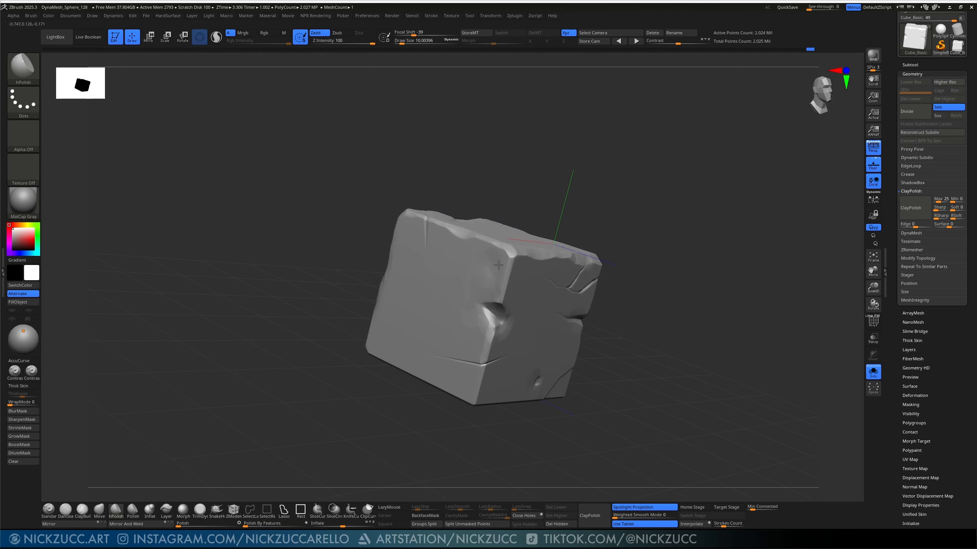
pyautogui.moveTo(529, 216)
pyautogui.mouseDown()
pyautogui.moveTo(506, 220)
pyautogui.moveTo(563, 250)
pyautogui.mouseUp()
pyautogui.press('s')
pyautogui.press('s')
pyautogui.moveTo(501, 265); pyautogui.dragTo(502, 264)
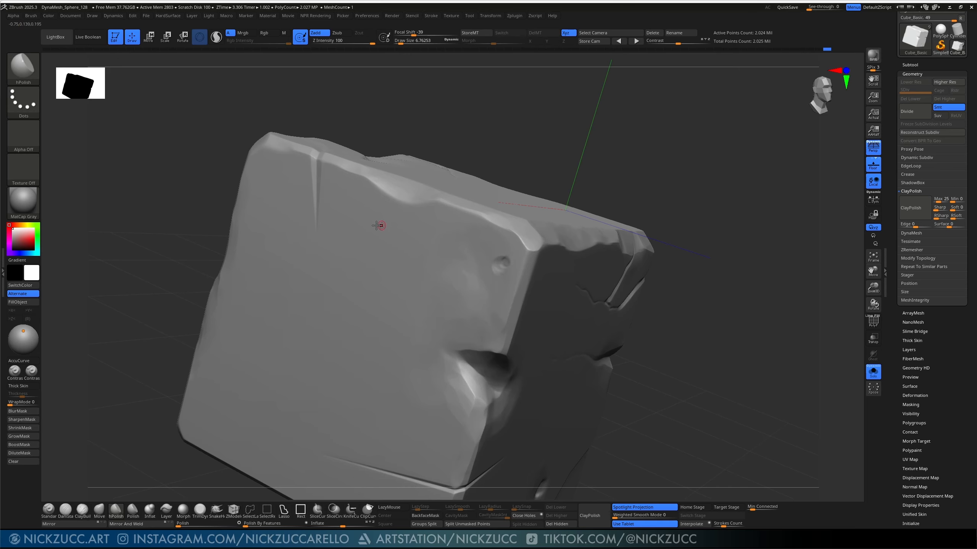
# Step: Carve a tiny pit in the upper corner of the large side face, beside the vertical crack, with hPolish at a draw size of about 3.6
pyautogui.press('s')
pyautogui.moveTo(349, 127); pyautogui.dragTo(399, 126)
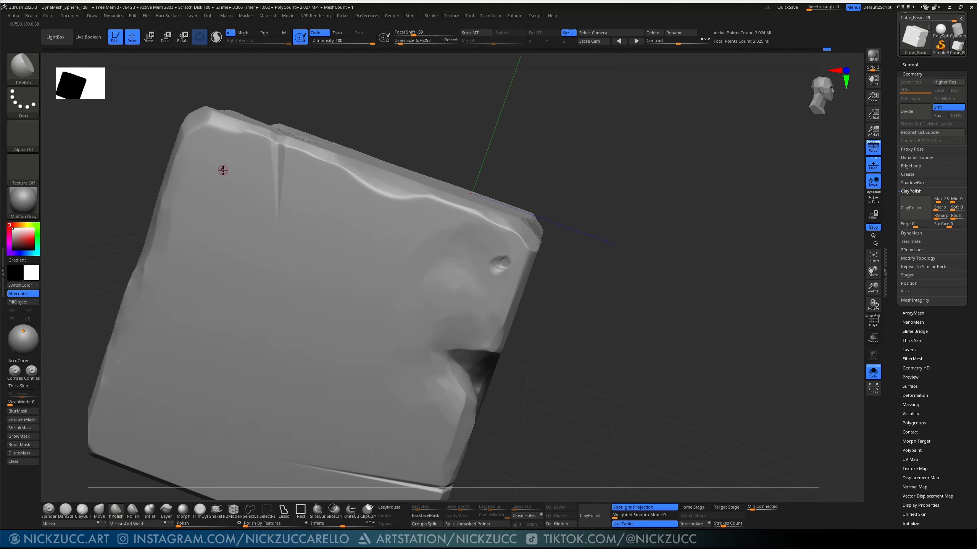
pyautogui.press('s')
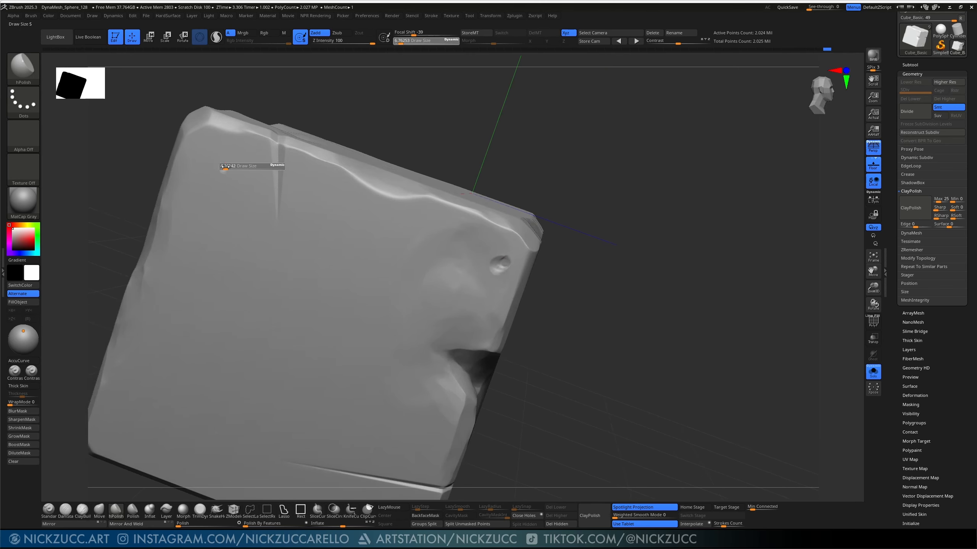
pyautogui.moveTo(225, 168); pyautogui.dragTo(226, 166)
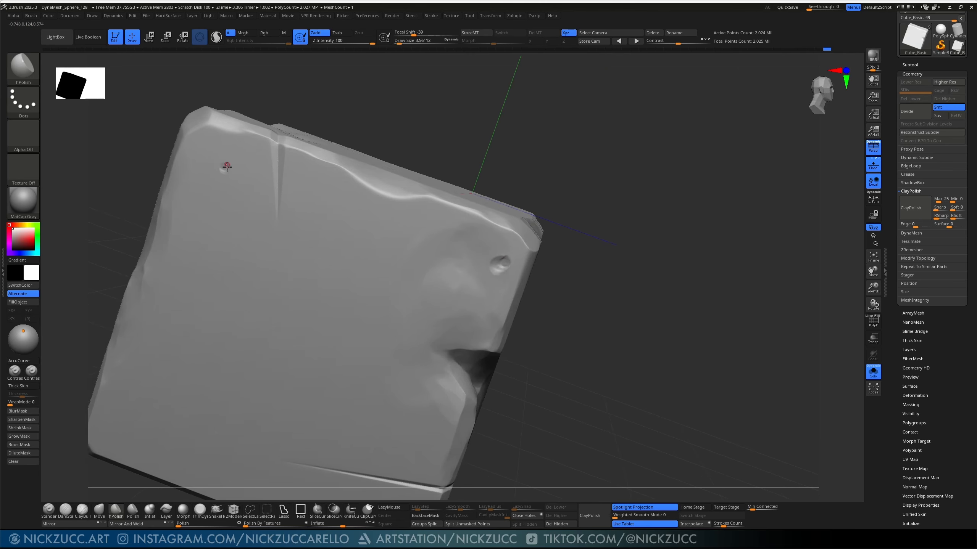
pyautogui.moveTo(228, 164); pyautogui.dragTo(227, 166)
pyautogui.moveTo(561, 193)
pyautogui.keyDown('alt'); pyautogui.mouseDown()
pyautogui.moveTo(604, 220)
pyautogui.moveTo(591, 273)
pyautogui.moveTo(613, 316)
pyautogui.moveTo(608, 308)
pyautogui.moveTo(599, 316)
pyautogui.moveTo(623, 319)
pyautogui.moveTo(597, 297)
pyautogui.moveTo(726, 382)
pyautogui.moveTo(665, 366)
pyautogui.moveTo(599, 366)
pyautogui.moveTo(593, 401)
pyautogui.moveTo(580, 397)
pyautogui.moveTo(603, 404)
pyautogui.mouseUp(); pyautogui.keyUp('alt')
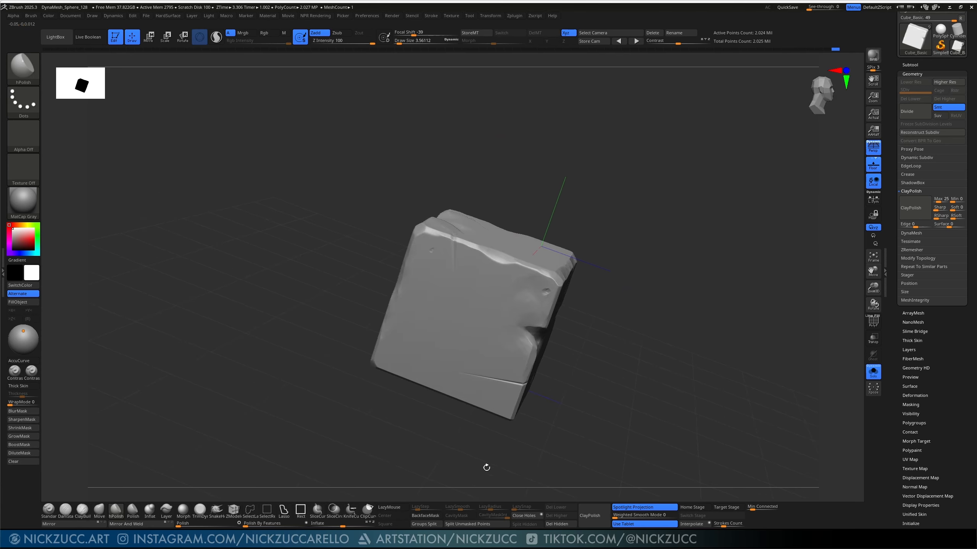
# Step: Soften the small pits in the side face's upper corners with TrimDynamic at a draw size of about 75, undoing unwanted strokes
pyautogui.click(200, 509)
pyautogui.press('s')
pyautogui.moveTo(563, 322); pyautogui.dragTo(634, 313)
pyautogui.press('s')
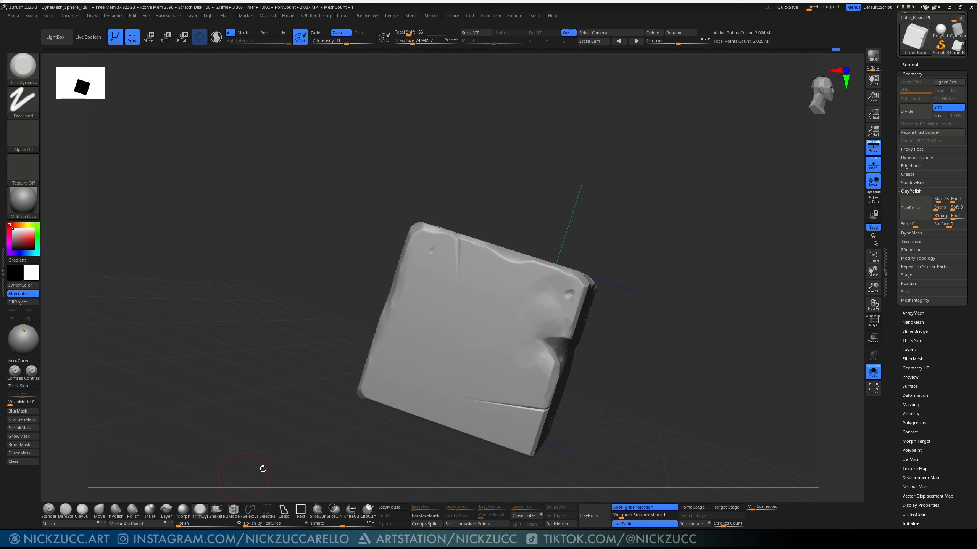
pyautogui.moveTo(458, 284); pyautogui.dragTo(432, 251)
pyautogui.hotkey('ctrl', 'z')
pyautogui.hotkey('ctrl', 'z')
pyautogui.hotkey('ctrl', 'z')
pyautogui.moveTo(628, 280)
pyautogui.mouseDown()
pyautogui.moveTo(646, 281)
pyautogui.moveTo(647, 292)
pyautogui.mouseUp()
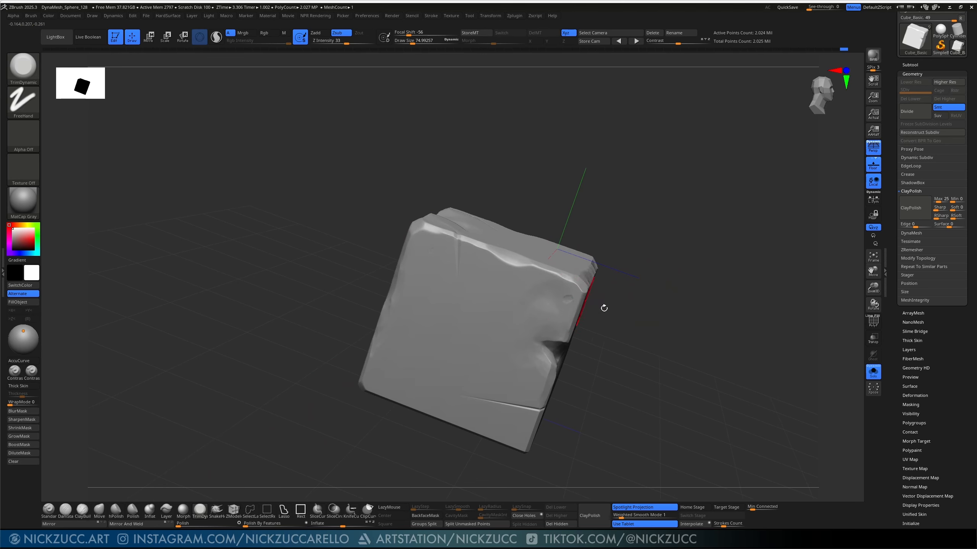
# Step: Soften the round pit low on the adjacent cracked face with TrimDynamic
pyautogui.moveTo(603, 305); pyautogui.dragTo(676, 345)
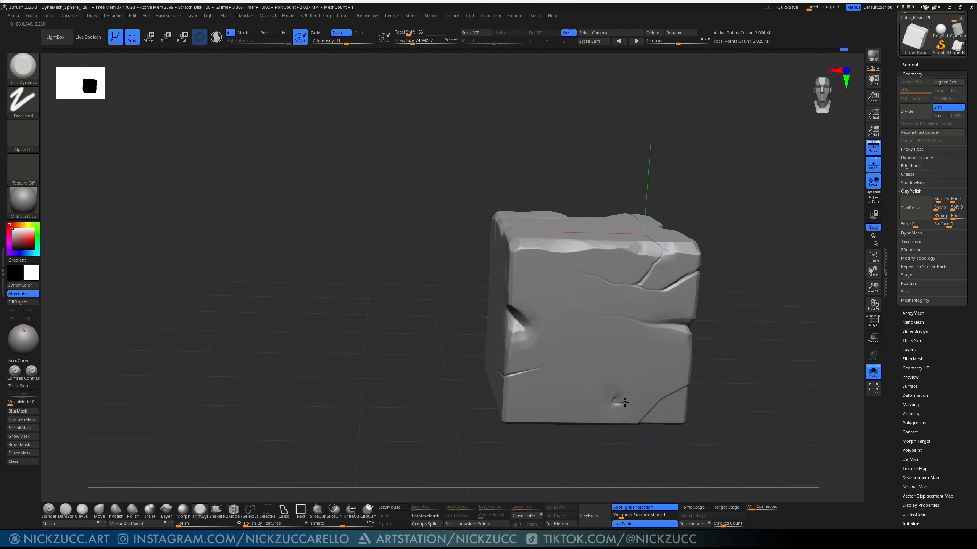
pyautogui.moveTo(766, 355); pyautogui.dragTo(654, 349)
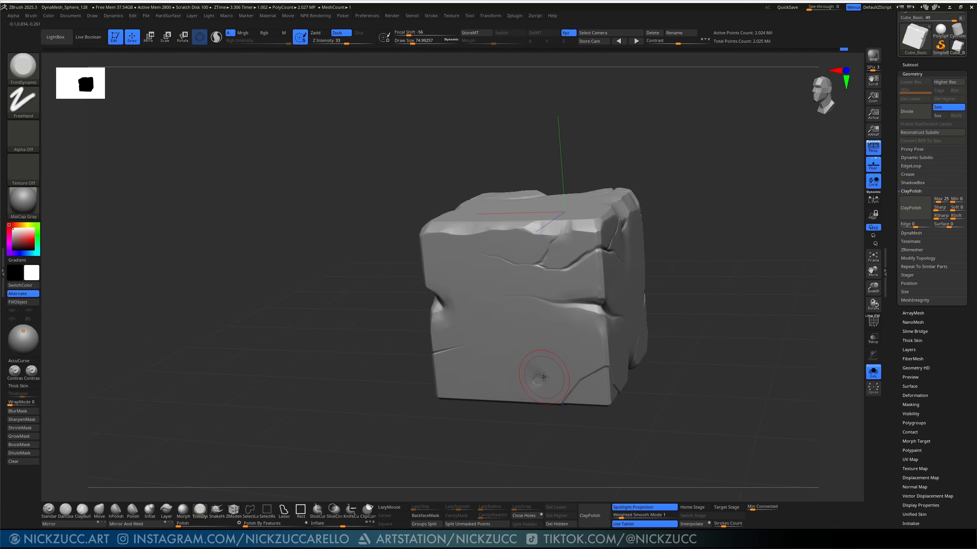
pyautogui.moveTo(544, 379); pyautogui.dragTo(543, 379)
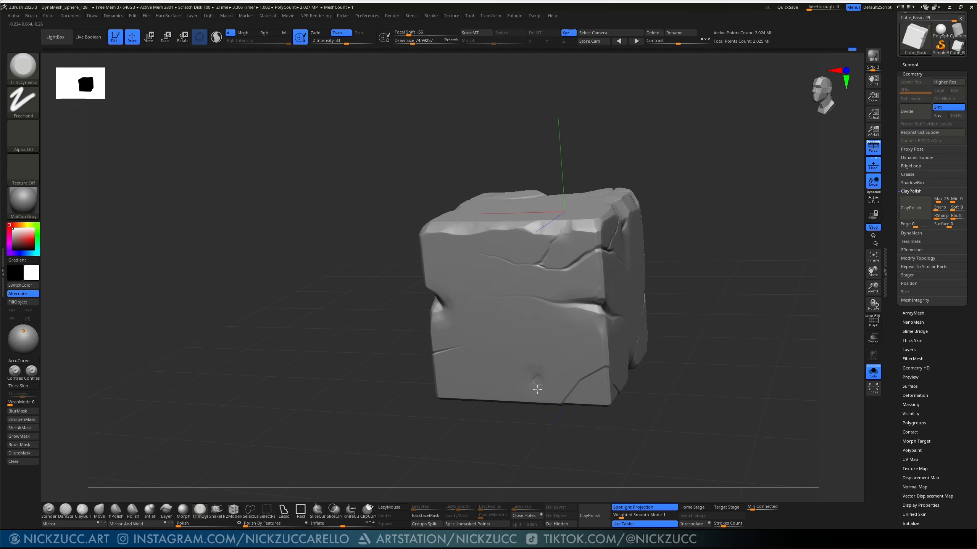
pyautogui.moveTo(675, 300); pyautogui.dragTo(685, 323)
# Step: Trim the rim beside the large chip and the end of the top face's crack with TrimDynamic at a draw size of about 30
pyautogui.moveTo(681, 229); pyautogui.dragTo(636, 273)
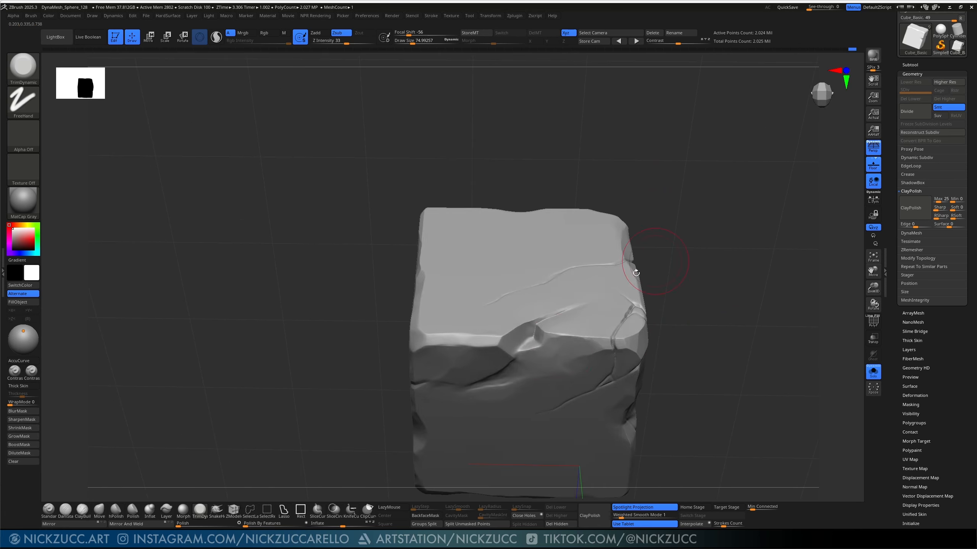
pyautogui.press('s')
pyautogui.moveTo(561, 345); pyautogui.dragTo(550, 340)
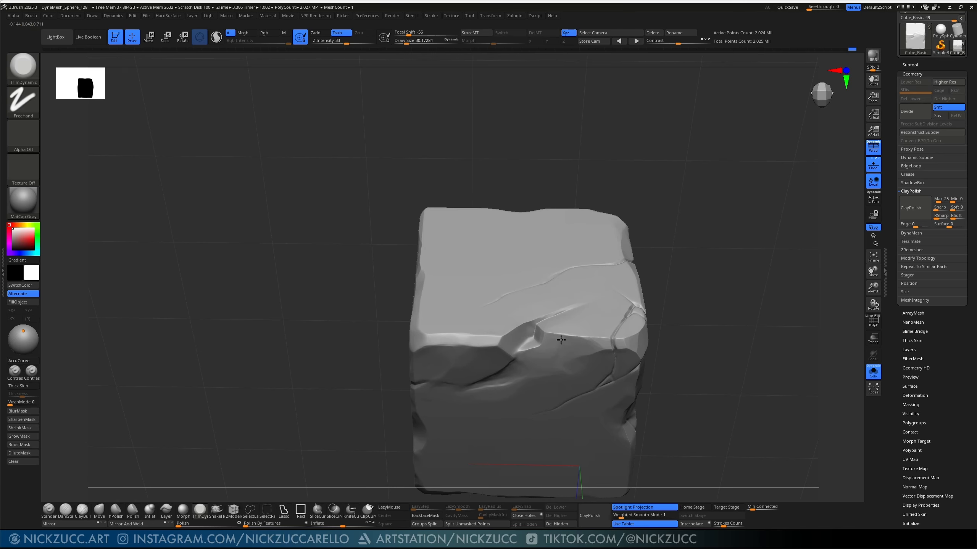
pyautogui.moveTo(665, 277); pyautogui.dragTo(651, 313)
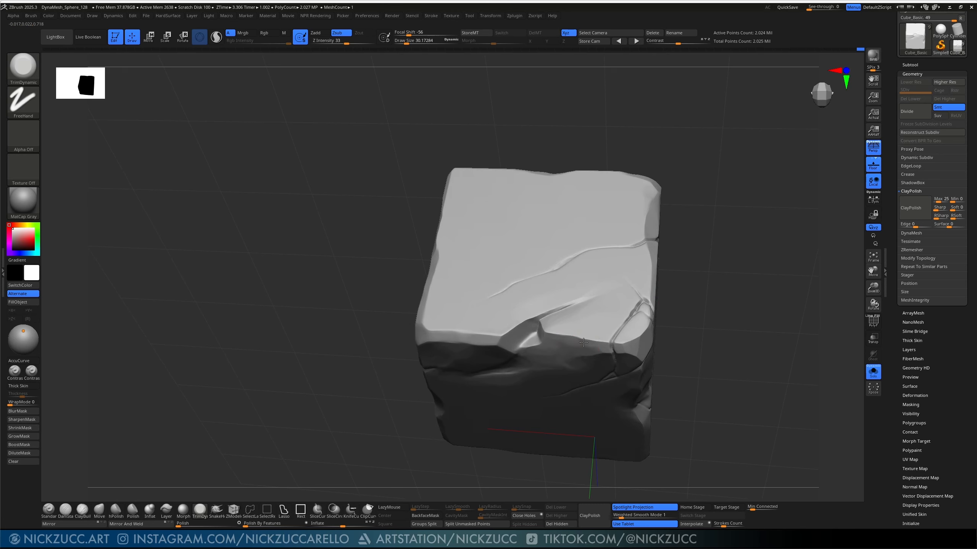
pyautogui.moveTo(695, 306); pyautogui.dragTo(657, 326)
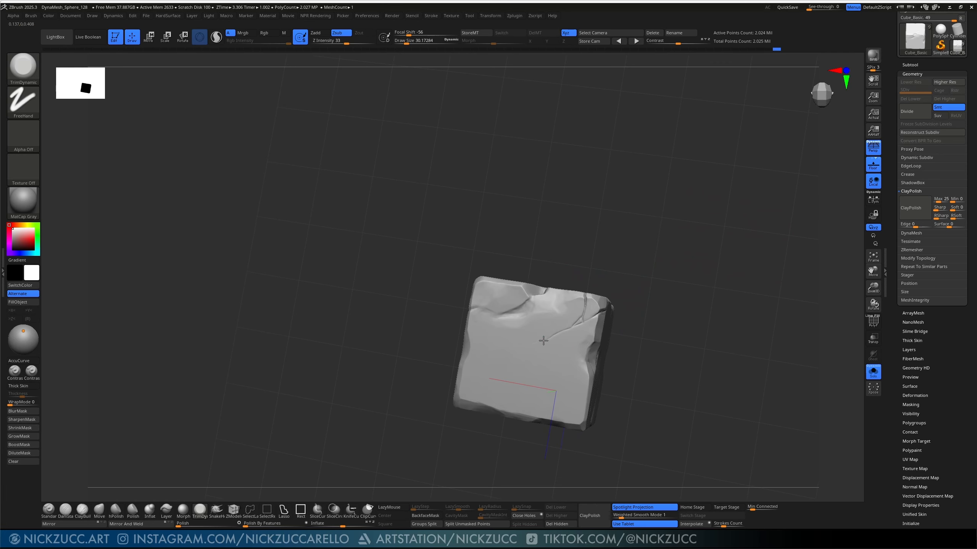
pyautogui.moveTo(548, 339); pyautogui.dragTo(537, 343)
# Step: Flatten the chipped edges and corners around the block's top face with TrimDynamic at a draw size of about 50
pyautogui.moveTo(656, 365); pyautogui.dragTo(661, 349)
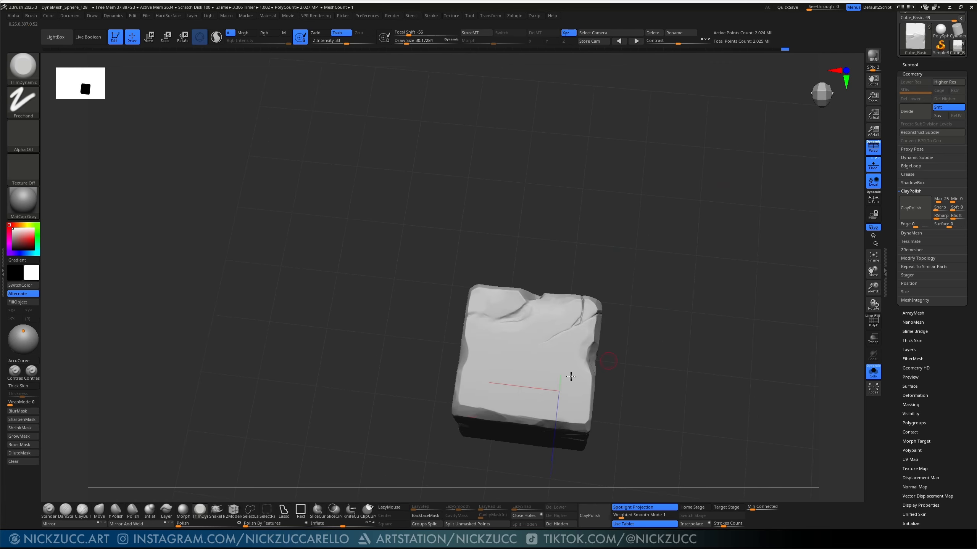
pyautogui.press('s')
pyautogui.moveTo(462, 406); pyautogui.dragTo(466, 406)
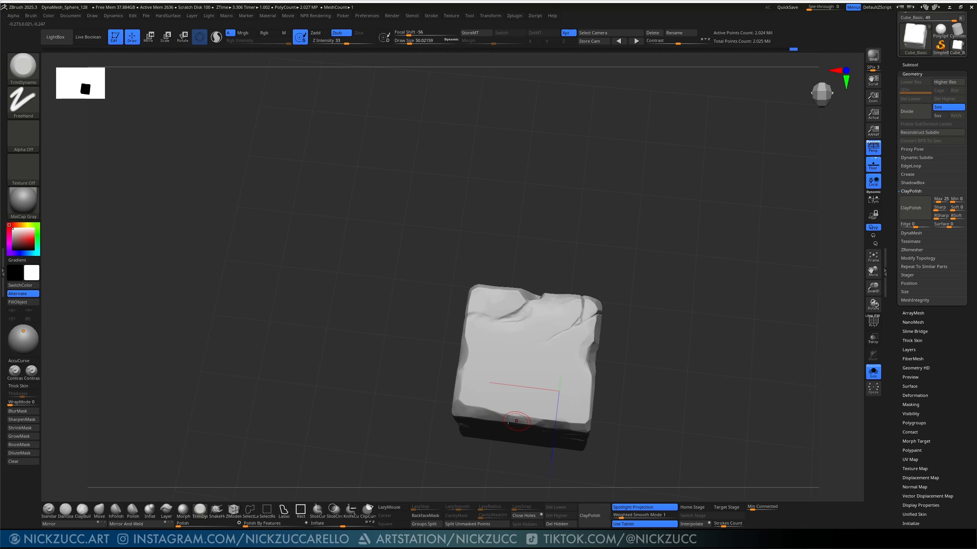
pyautogui.moveTo(641, 352); pyautogui.dragTo(638, 379)
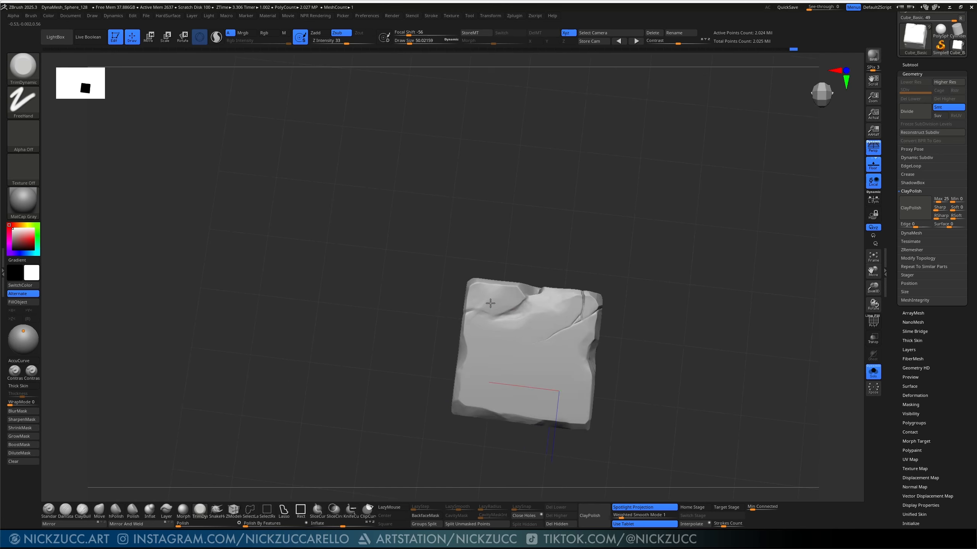
pyautogui.moveTo(515, 261); pyautogui.dragTo(512, 275)
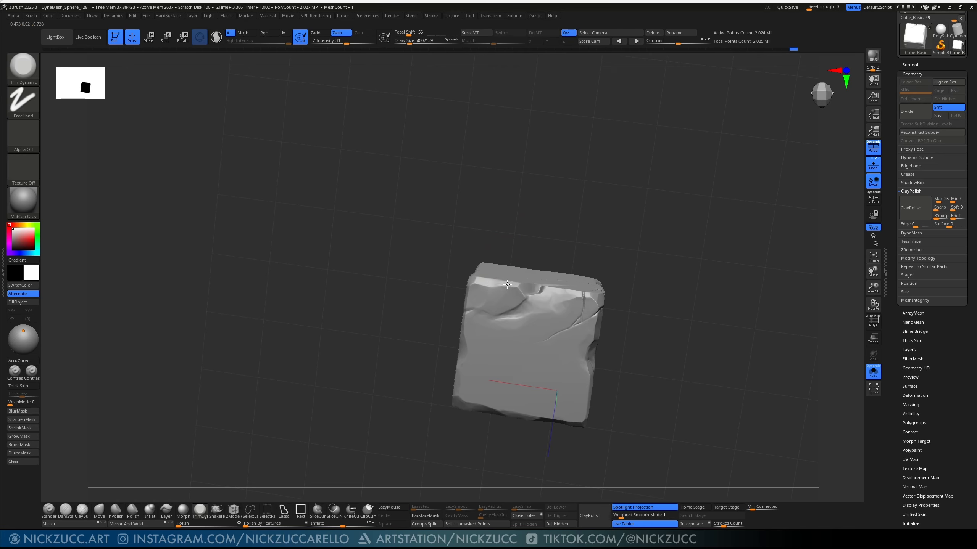
pyautogui.moveTo(665, 310); pyautogui.dragTo(648, 320)
pyautogui.moveTo(630, 269); pyautogui.dragTo(630, 289)
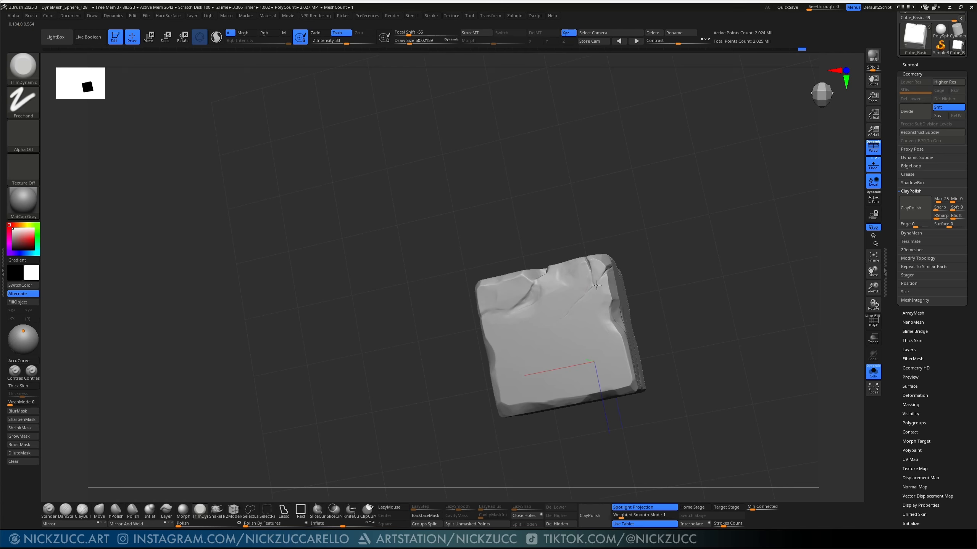
# Step: Trim the large side face's upper corner and edge with TrimDynamic, and raise the draw size to about 72
pyautogui.moveTo(689, 267); pyautogui.dragTo(566, 272)
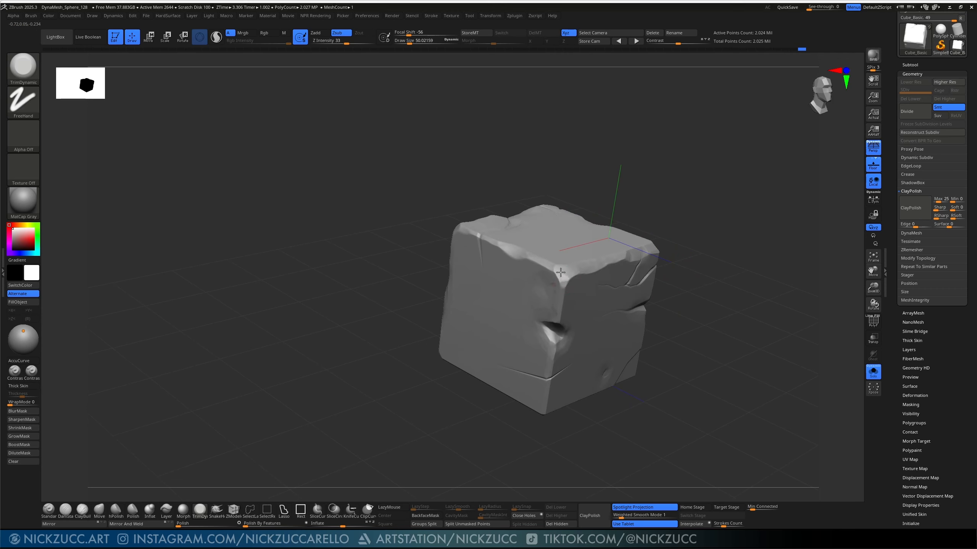
pyautogui.moveTo(683, 262); pyautogui.dragTo(501, 257)
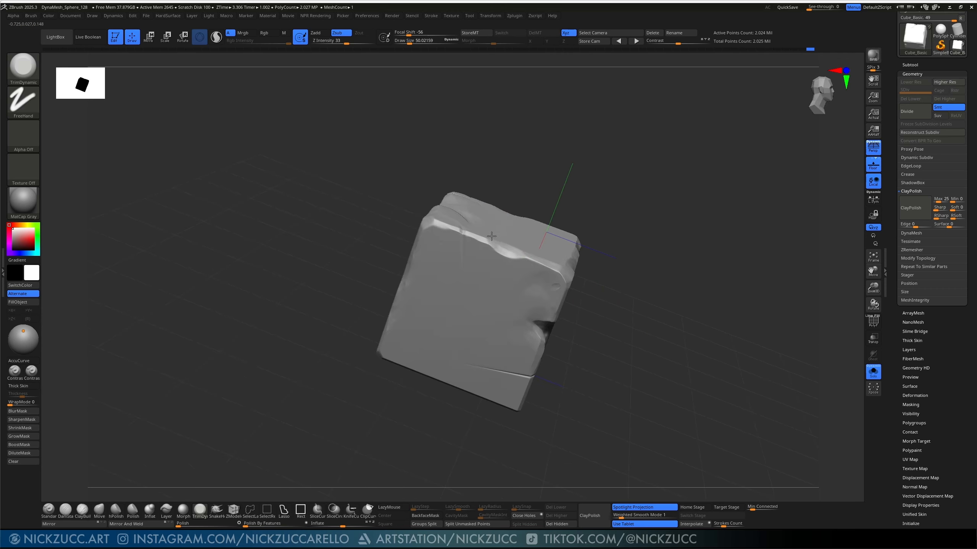
pyautogui.moveTo(623, 265); pyautogui.dragTo(596, 295)
pyautogui.press(']')
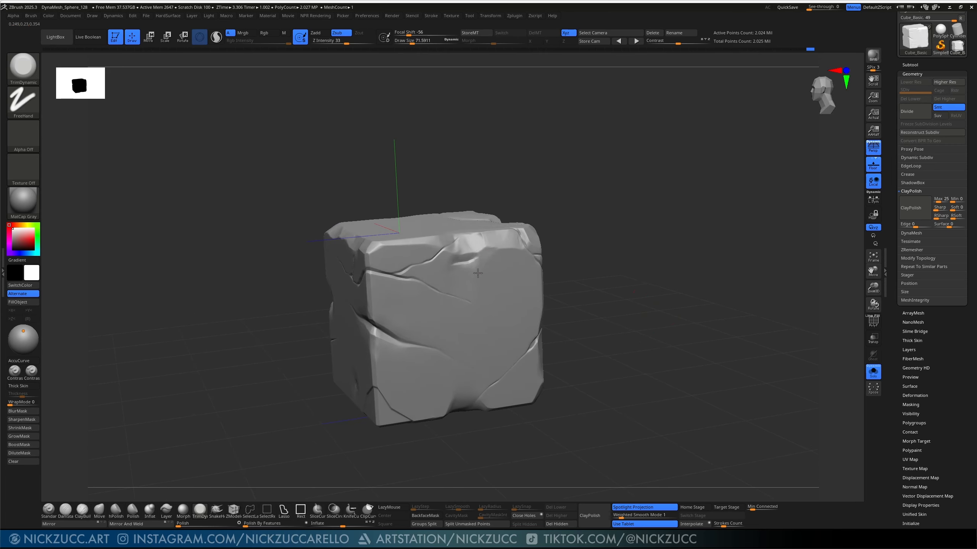
# Step: Switch to the Orb_rubble_03 brush, reduce its draw size to about 6, and undo the trial stamp on the cracked face
pyautogui.press('b')
pyautogui.press('o')
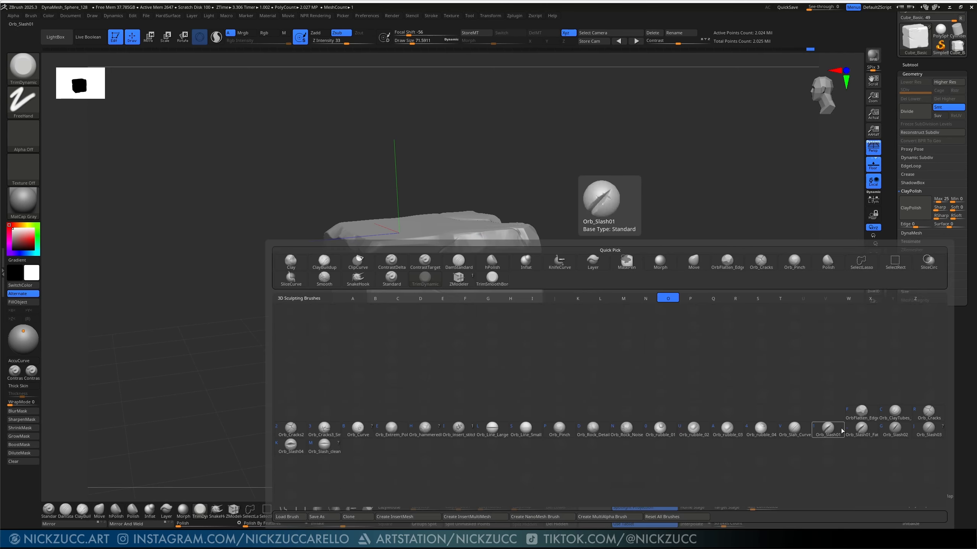
pyautogui.click(727, 429)
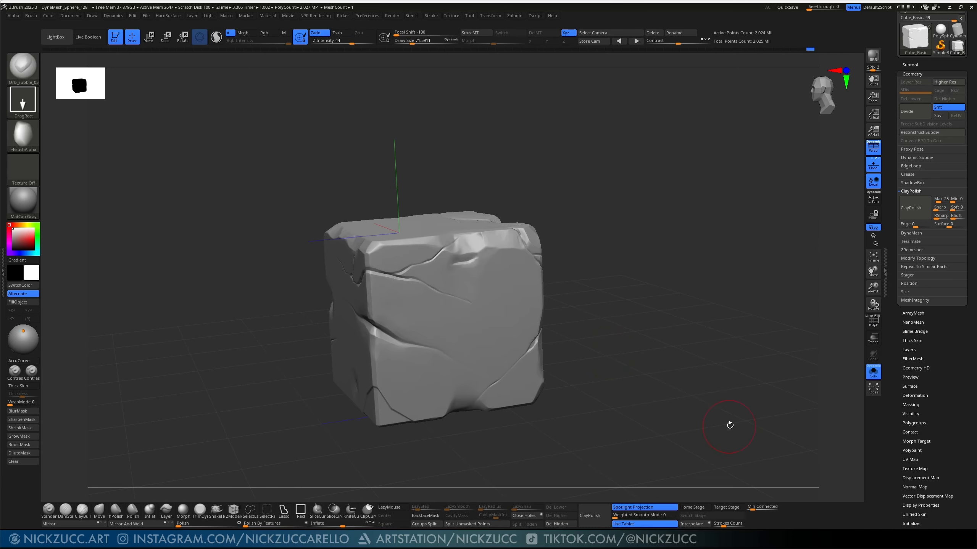
pyautogui.press('s')
pyautogui.moveTo(534, 302); pyautogui.dragTo(529, 310)
pyautogui.moveTo(611, 283)
pyautogui.mouseDown()
pyautogui.moveTo(593, 276)
pyautogui.moveTo(573, 312)
pyautogui.moveTo(535, 305)
pyautogui.mouseUp()
pyautogui.hotkey('ctrl', 'z')
pyautogui.press('s')
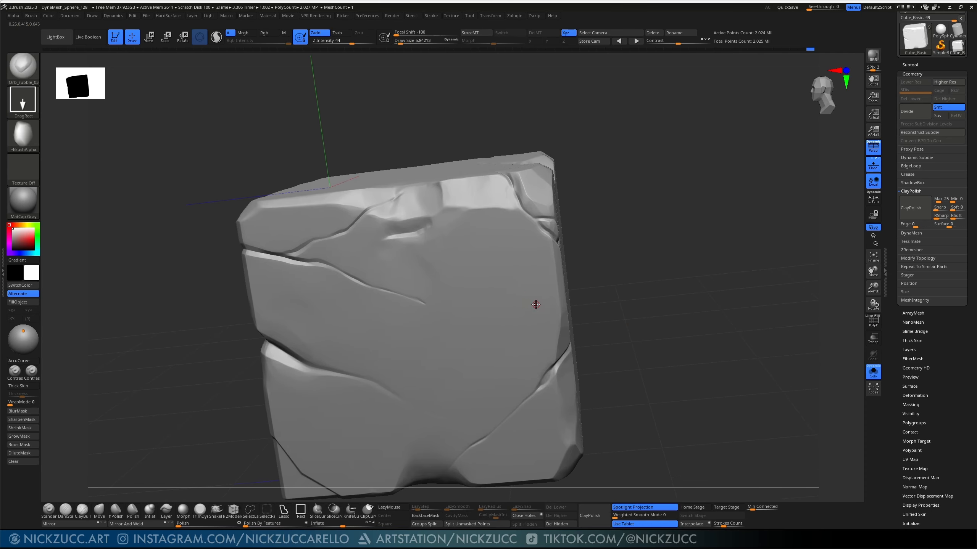
# Step: Stamp small scattered pits across the block's cracked faces and top with Orb_rubble_03
pyautogui.moveTo(597, 274); pyautogui.dragTo(573, 292)
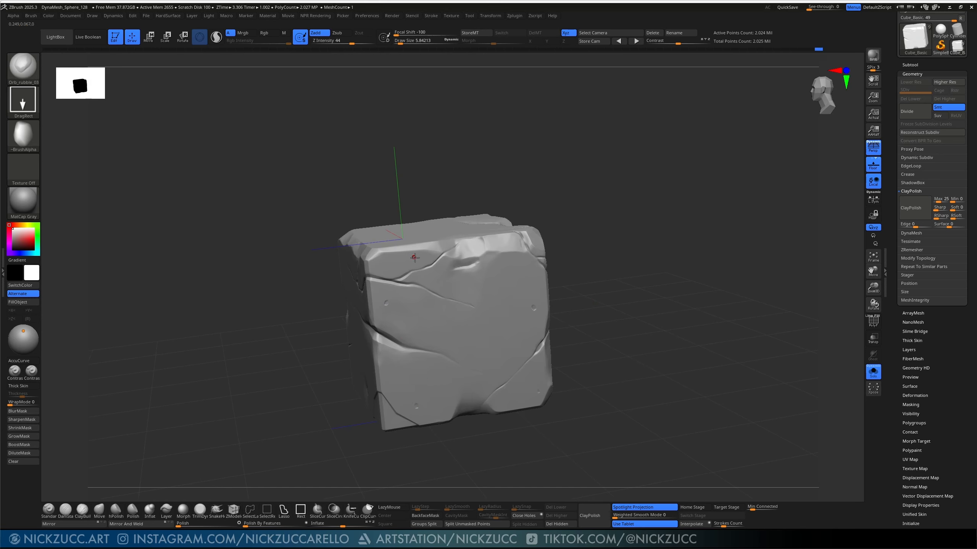
pyautogui.moveTo(489, 224); pyautogui.dragTo(495, 200, button='right')
pyautogui.keyDown('alt'); pyautogui.moveTo(584, 163); pyautogui.dragTo(492, 376); pyautogui.keyUp('alt')
pyautogui.moveTo(599, 314); pyautogui.dragTo(683, 293, button='right')
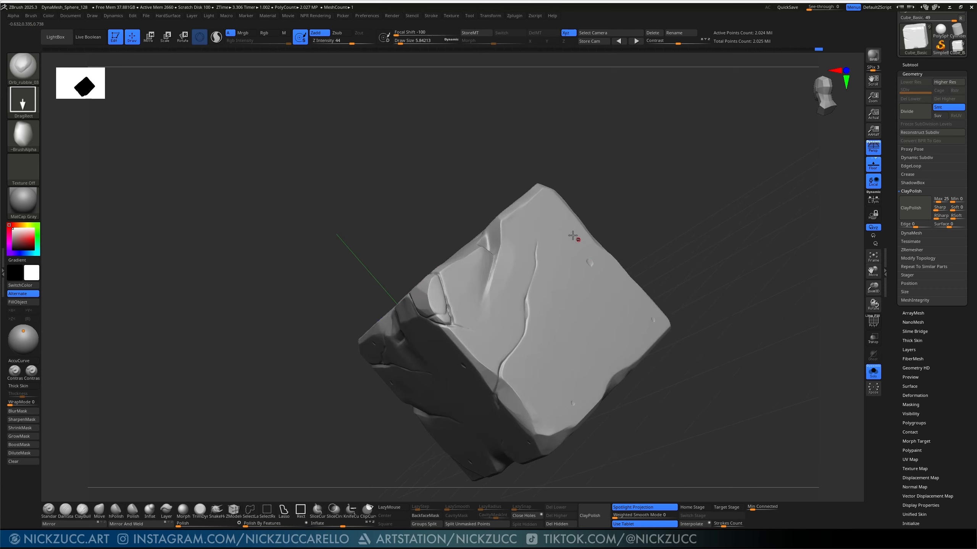
pyautogui.moveTo(660, 236); pyautogui.dragTo(648, 270, button='right')
pyautogui.moveTo(551, 403); pyautogui.dragTo(562, 308, button='right')
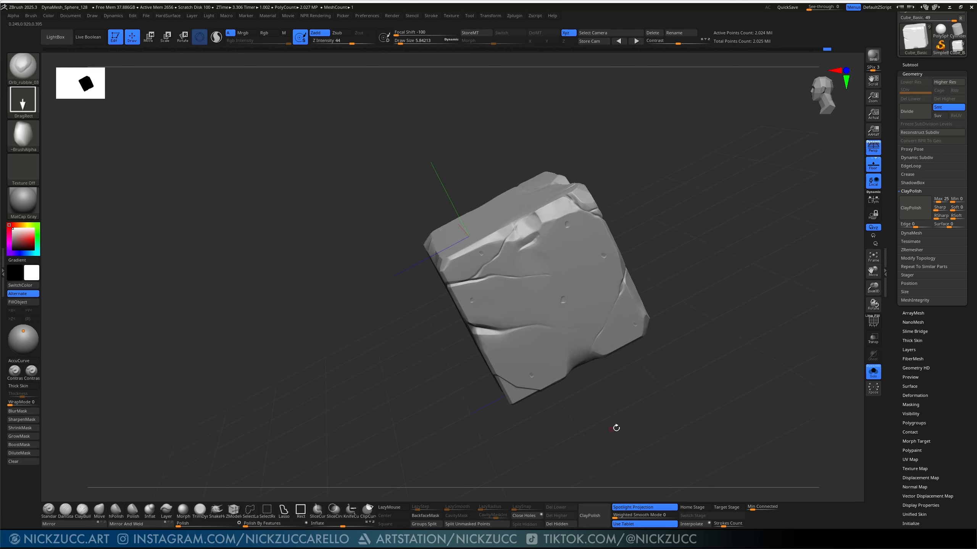
pyautogui.moveTo(616, 427); pyautogui.dragTo(634, 428, button='right')
# Step: Soften the stamped pits on the face with the branching cracks using TrimDynamic at a draw size of about 86, undoing the last stroke
pyautogui.click(199, 511)
pyautogui.press('s')
pyautogui.moveTo(590, 292); pyautogui.dragTo(585, 292)
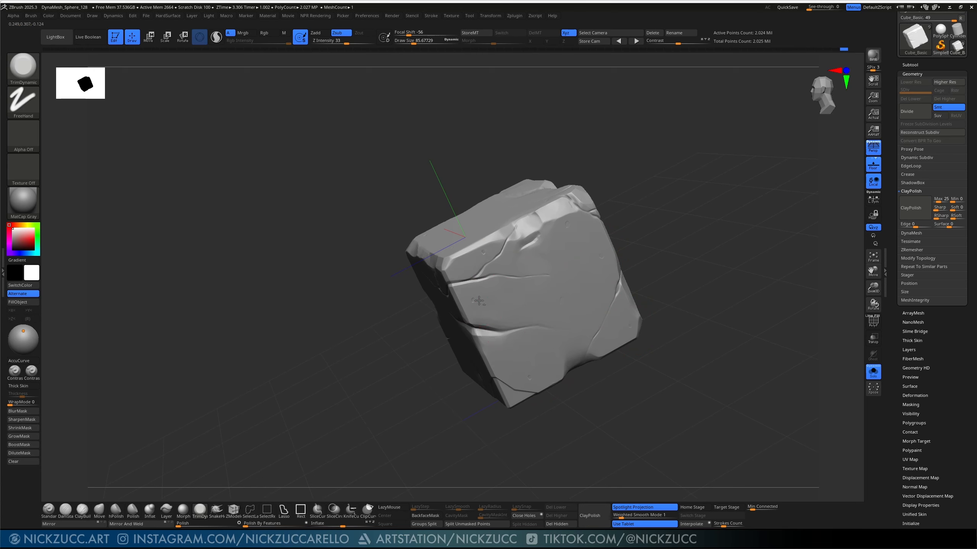
pyautogui.moveTo(649, 238)
pyautogui.mouseDown()
pyautogui.moveTo(652, 211)
pyautogui.moveTo(630, 260)
pyautogui.moveTo(680, 236)
pyautogui.moveTo(658, 261)
pyautogui.moveTo(702, 252)
pyautogui.moveTo(704, 262)
pyautogui.mouseUp()
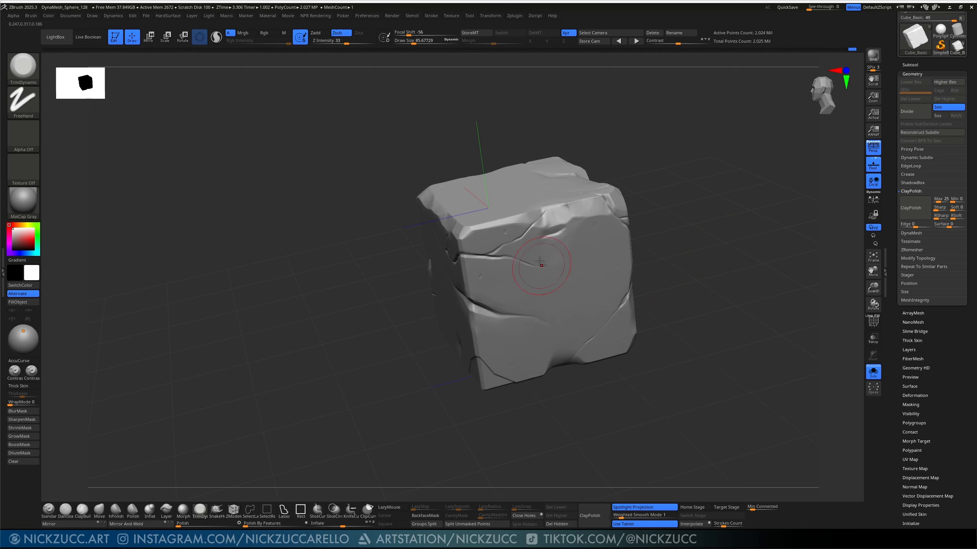
pyautogui.hotkey('ctrl', 'z')
# Step: Soften the stamped pits on the neighbouring face between its side notch and corner cracks with TrimDynamic
pyautogui.moveTo(638, 189); pyautogui.dragTo(662, 203)
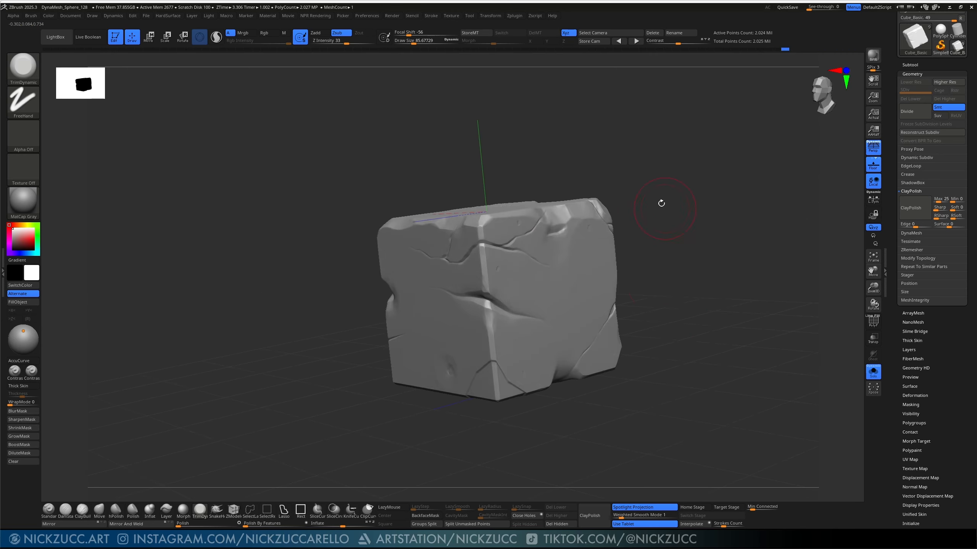
pyautogui.moveTo(645, 276); pyautogui.dragTo(678, 289)
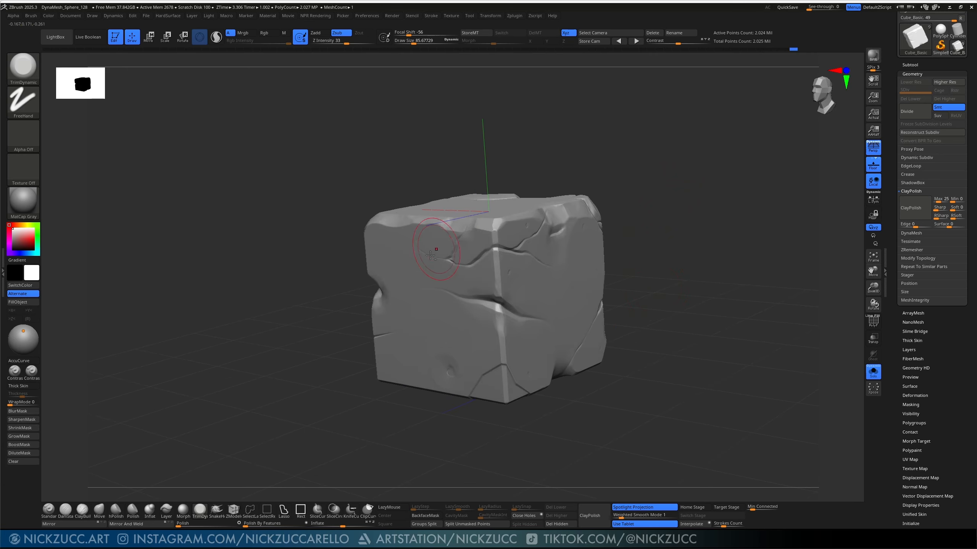
pyautogui.moveTo(660, 232); pyautogui.dragTo(443, 330)
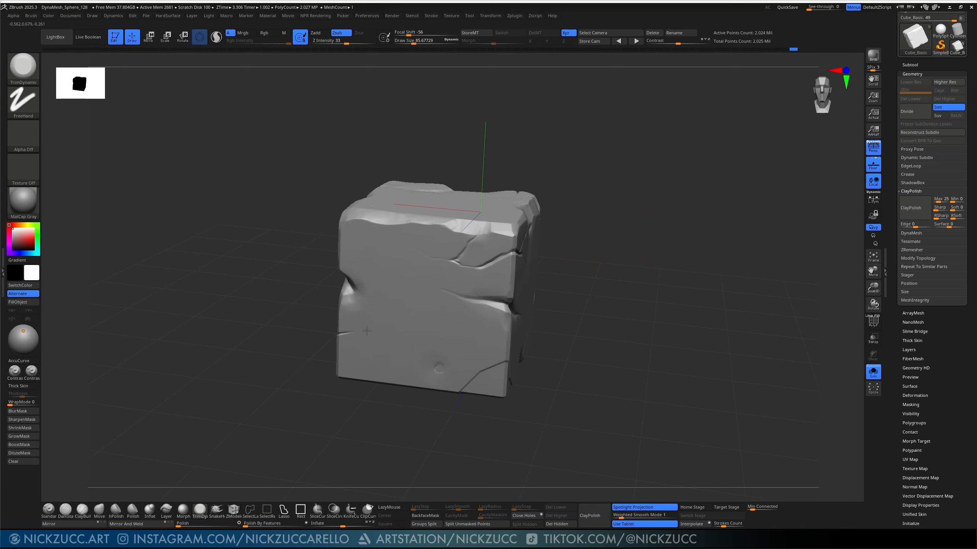
pyautogui.moveTo(456, 265); pyautogui.dragTo(479, 246)
# Step: Soften the pits and surface around the long curved crack on the back face with TrimDynamic
pyautogui.moveTo(632, 277); pyautogui.dragTo(648, 342)
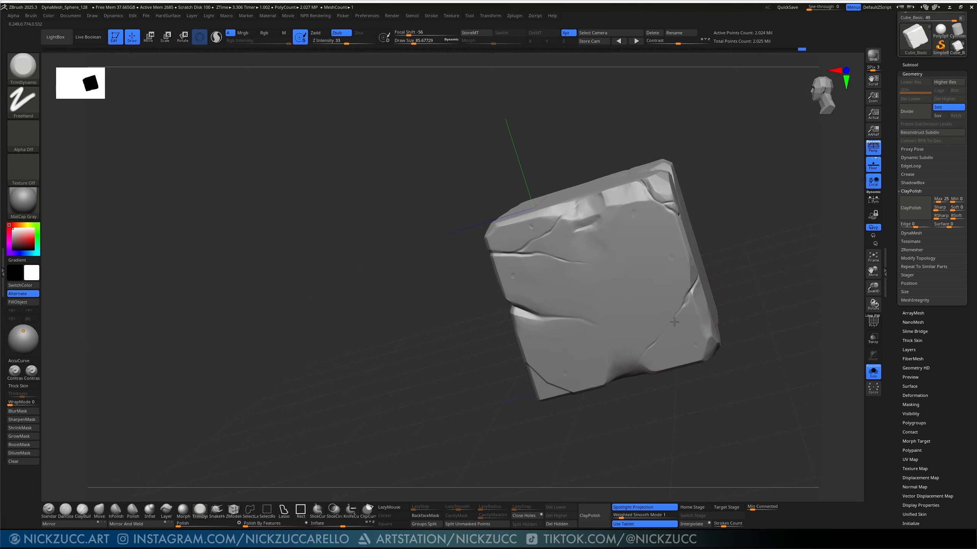
pyautogui.moveTo(758, 261); pyautogui.dragTo(719, 279)
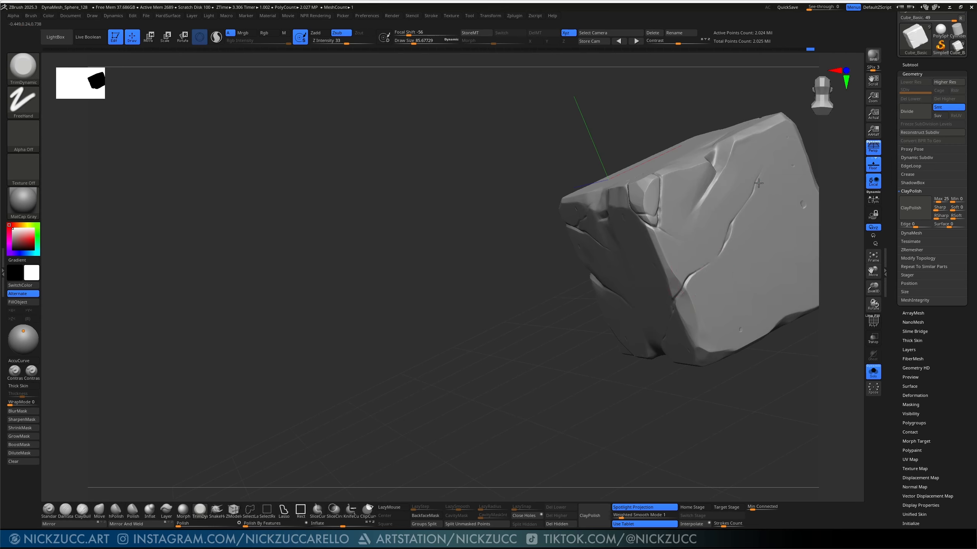
pyautogui.moveTo(742, 195)
pyautogui.mouseDown()
pyautogui.moveTo(682, 207)
pyautogui.moveTo(705, 182)
pyautogui.mouseUp()
pyautogui.press('ctrl')
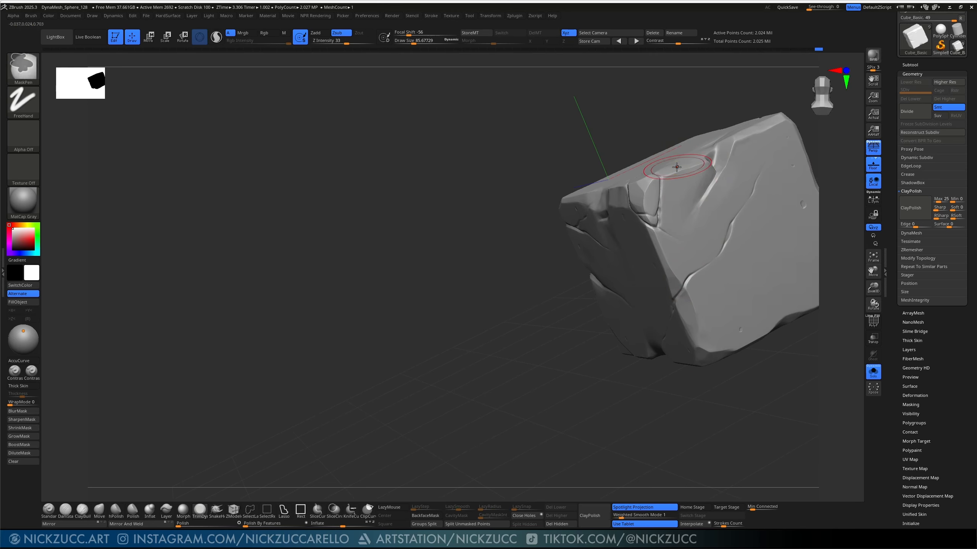
# Step: Smooth the top edge beside the corner chip and the notch in the neighbouring face's lower edge with TrimDynamic at a draw size of about 50
pyautogui.moveTo(576, 286); pyautogui.dragTo(600, 338)
pyautogui.press('s')
pyautogui.moveTo(678, 164); pyautogui.dragTo(672, 164)
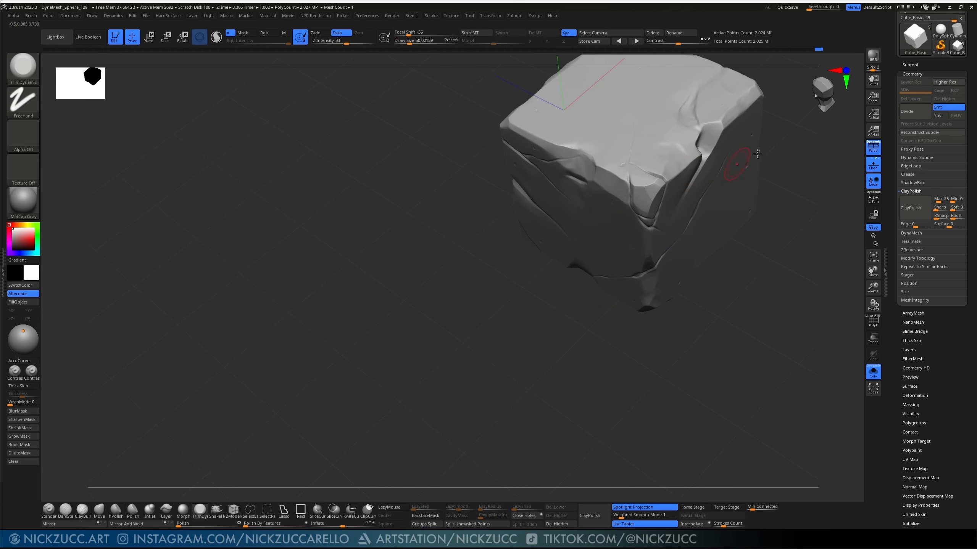
pyautogui.moveTo(759, 154); pyautogui.dragTo(680, 175)
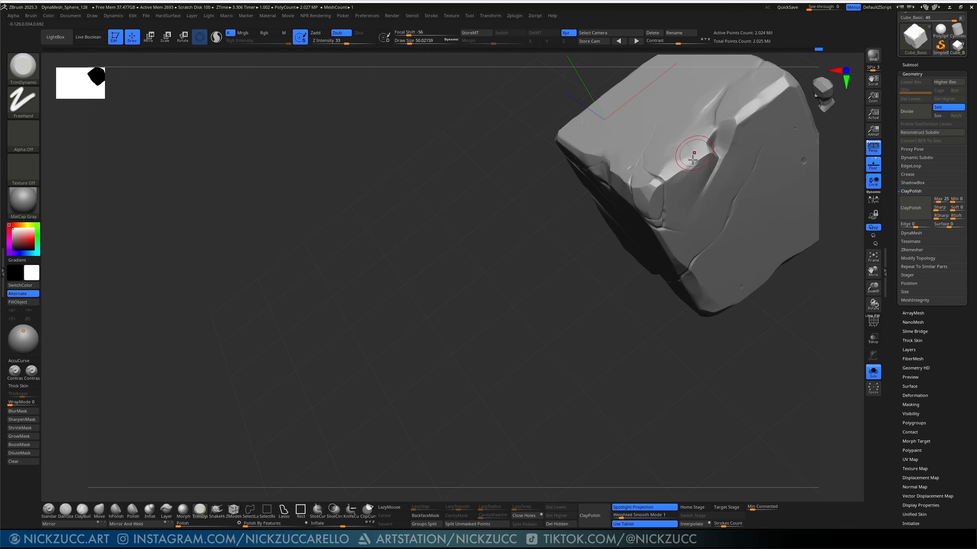
pyautogui.moveTo(696, 150); pyautogui.dragTo(693, 153)
pyautogui.moveTo(707, 325)
pyautogui.mouseDown()
pyautogui.moveTo(733, 330)
pyautogui.moveTo(695, 351)
pyautogui.moveTo(696, 378)
pyautogui.moveTo(654, 345)
pyautogui.mouseUp()
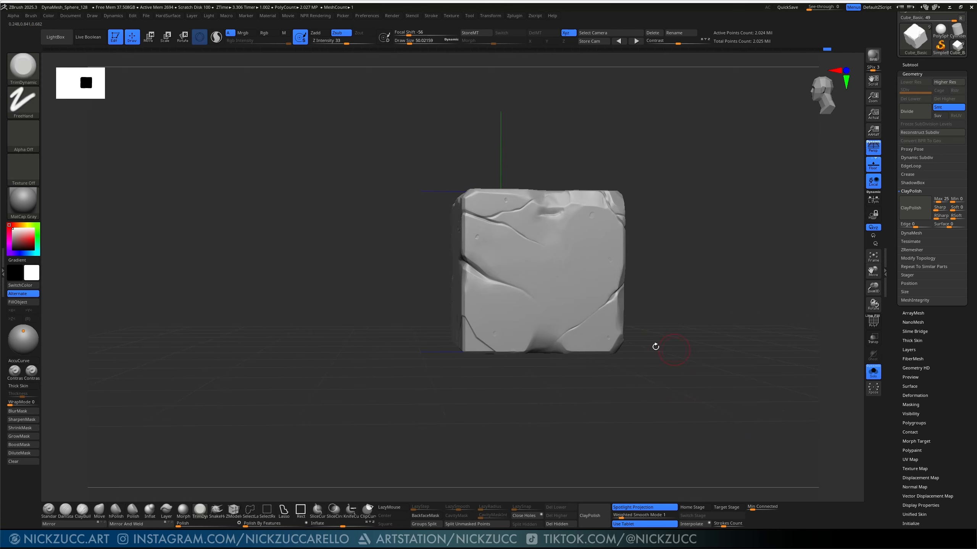
pyautogui.moveTo(539, 336); pyautogui.dragTo(533, 328)
pyautogui.keyDown('shift'); pyautogui.moveTo(634, 343); pyautogui.dragTo(654, 351); pyautogui.keyUp('shift')
# Step: Stamp subtle rock texture onto the notched, cracked face and its neighbour with Orb_Rock_Detail at a draw size of about 283
pyautogui.press('b')
pyautogui.press('o')
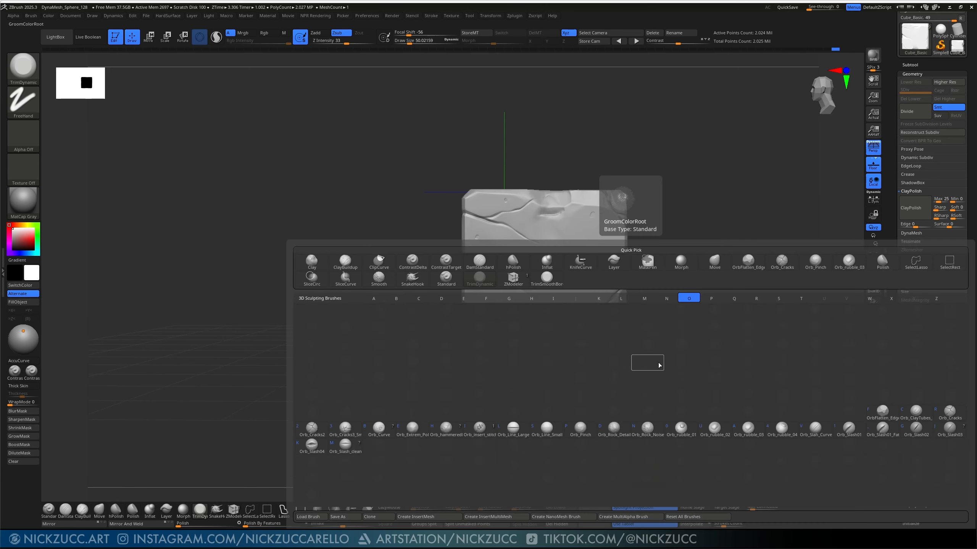
pyautogui.click(616, 432)
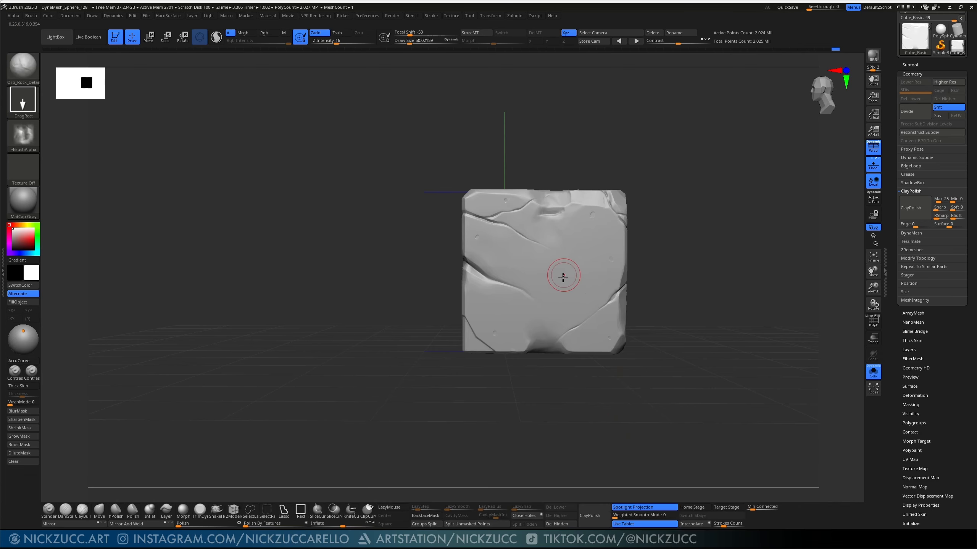
pyautogui.press('s')
pyautogui.moveTo(570, 281)
pyautogui.mouseDown()
pyautogui.moveTo(584, 280)
pyautogui.moveTo(525, 393)
pyautogui.moveTo(541, 420)
pyautogui.mouseUp()
pyautogui.moveTo(701, 270); pyautogui.dragTo(649, 269)
pyautogui.keyDown('alt'); pyautogui.moveTo(726, 258); pyautogui.dragTo(597, 279); pyautogui.keyUp('alt')
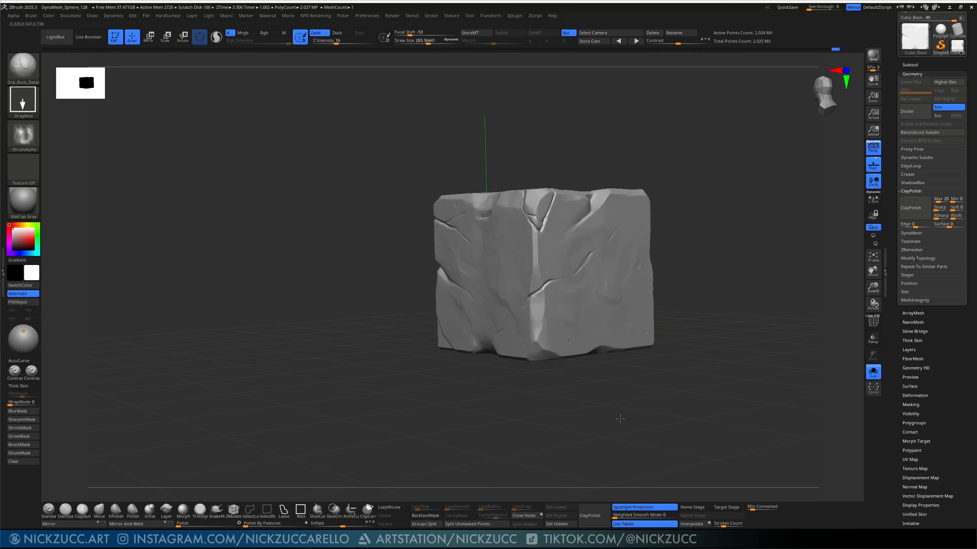
# Step: Stamp the Orb_Rock_Detail texture across the block's remaining sides and top
pyautogui.moveTo(618, 422)
pyautogui.mouseDown()
pyautogui.moveTo(577, 346)
pyautogui.moveTo(589, 312)
pyautogui.moveTo(596, 394)
pyautogui.mouseUp()
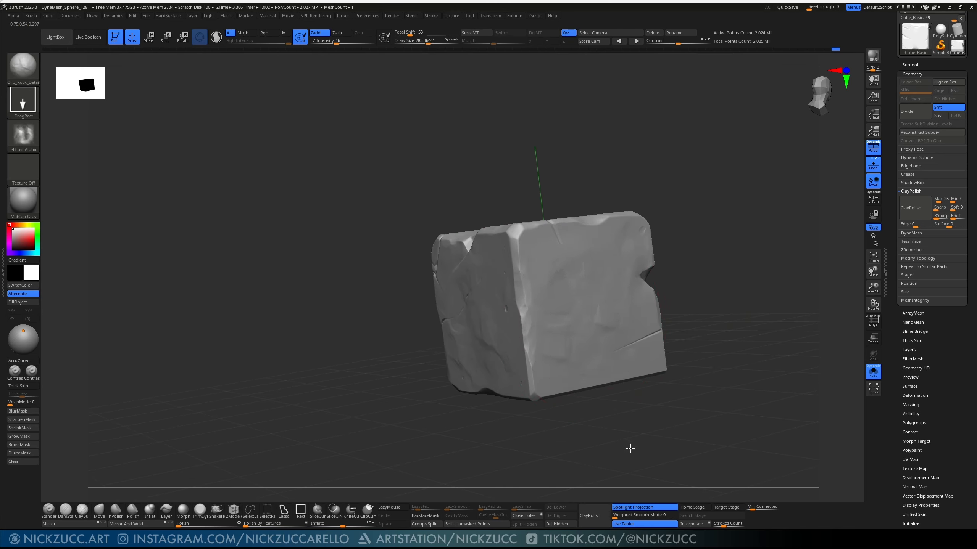
pyautogui.moveTo(635, 432); pyautogui.dragTo(561, 295)
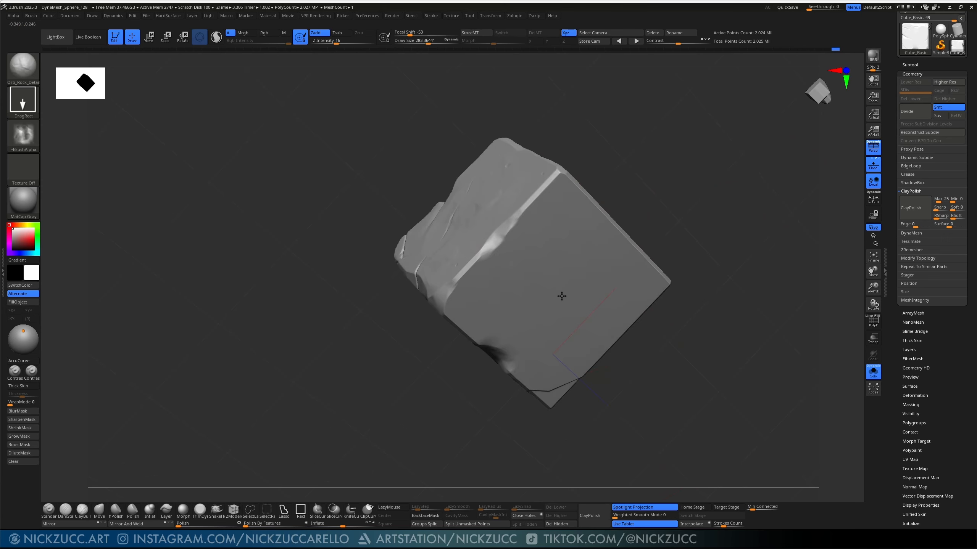
pyautogui.moveTo(686, 200); pyautogui.dragTo(653, 425)
pyautogui.moveTo(726, 404); pyautogui.dragTo(823, 386)
pyautogui.moveTo(819, 386)
pyautogui.keyDown('alt'); pyautogui.mouseDown()
pyautogui.moveTo(729, 324)
pyautogui.moveTo(713, 298)
pyautogui.moveTo(700, 388)
pyautogui.moveTo(728, 390)
pyautogui.moveTo(745, 284)
pyautogui.moveTo(763, 329)
pyautogui.moveTo(746, 303)
pyautogui.moveTo(757, 285)
pyautogui.moveTo(680, 384)
pyautogui.moveTo(646, 404)
pyautogui.moveTo(633, 386)
pyautogui.mouseUp(); pyautogui.keyUp('alt')
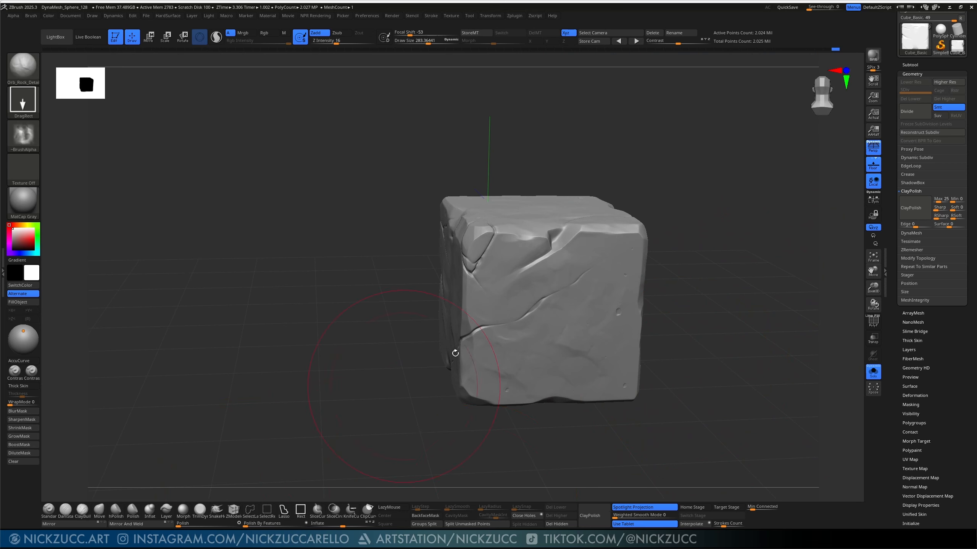
# Step: Flatten the rock texture on the long-cracked face and the top with OrbFlatten_Edge at a draw size of about 86
pyautogui.press('b')
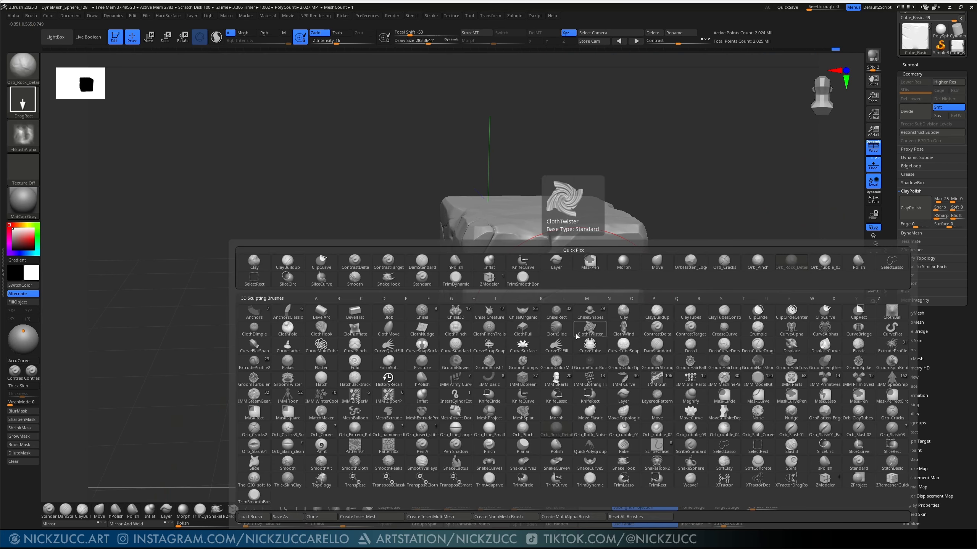
pyautogui.click(825, 411)
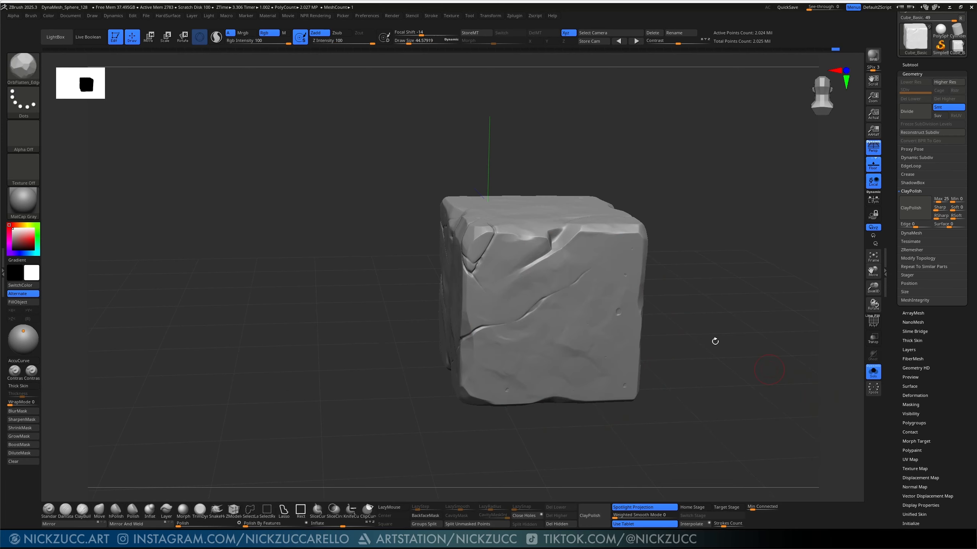
pyautogui.press('s')
pyautogui.moveTo(575, 341); pyautogui.dragTo(581, 341)
pyautogui.moveTo(571, 264); pyautogui.dragTo(569, 270)
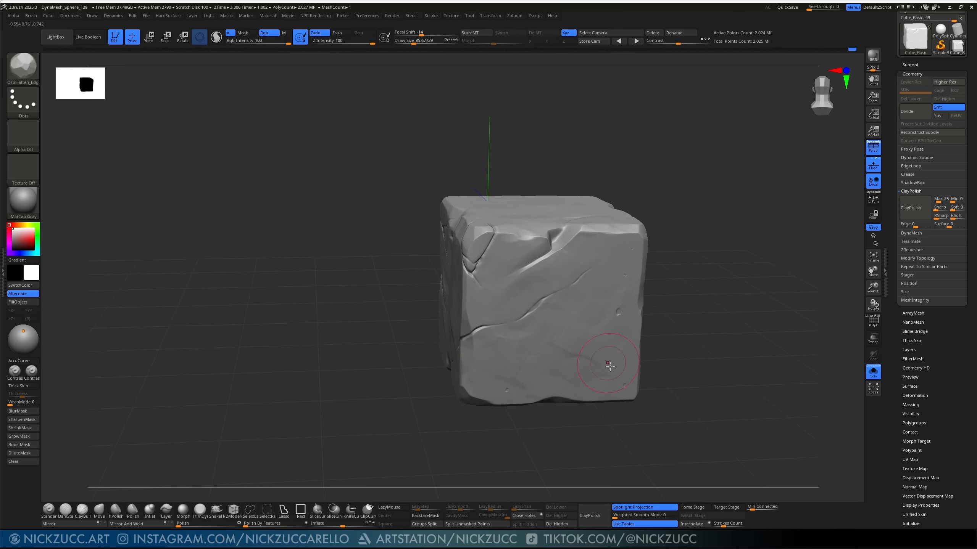
pyautogui.moveTo(709, 283); pyautogui.dragTo(684, 275)
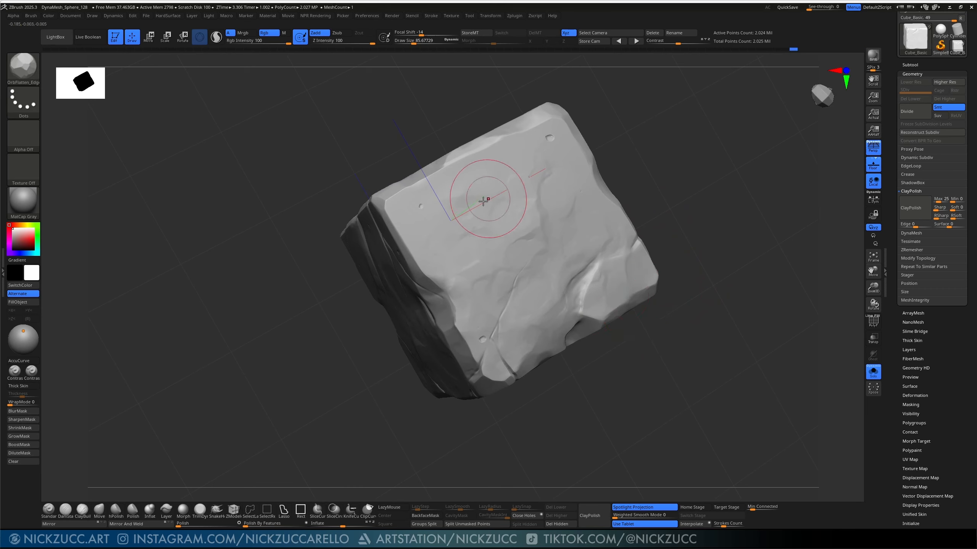
pyautogui.moveTo(453, 189); pyautogui.dragTo(478, 241)
pyautogui.moveTo(677, 253); pyautogui.dragTo(652, 242)
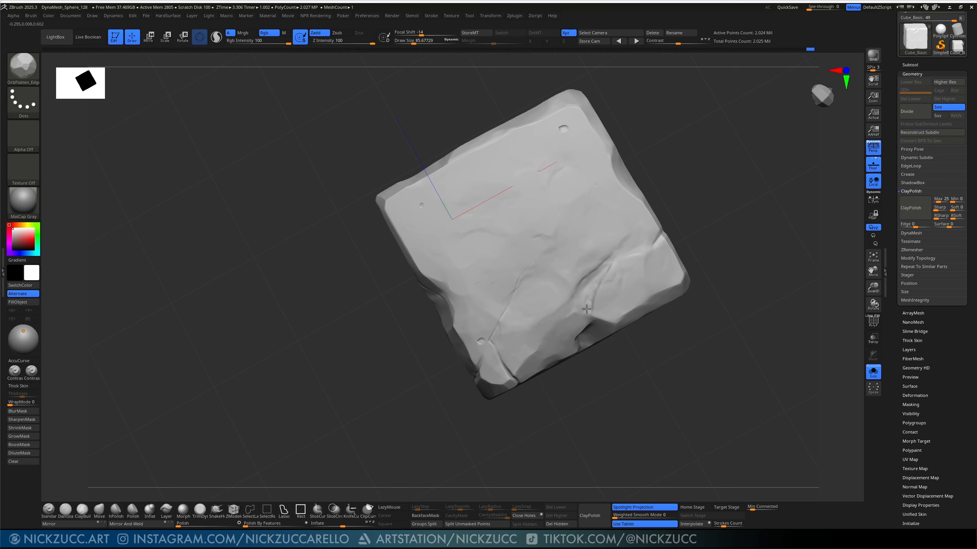
# Step: Flatten the surface around the top face's chipped corner, undoing one stroke and reducing the OrbFlatten_Edge draw size to about 35
pyautogui.moveTo(586, 309)
pyautogui.mouseDown()
pyautogui.moveTo(606, 278)
pyautogui.moveTo(591, 305)
pyautogui.mouseUp()
pyautogui.press('s')
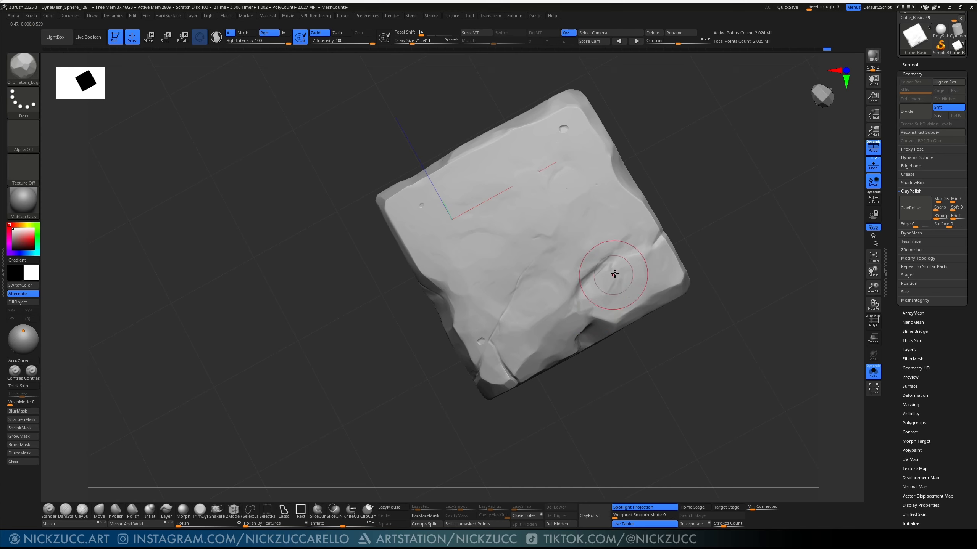
pyautogui.hotkey('ctrl', 'z')
pyautogui.press('s')
pyautogui.moveTo(596, 269); pyautogui.dragTo(576, 287)
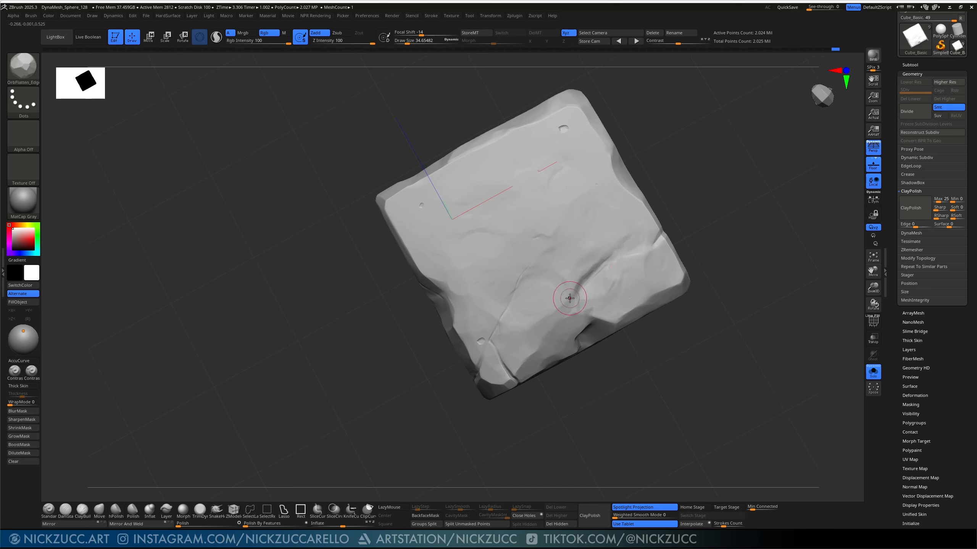
# Step: Flatten the rock texture on the remaining cracked side faces with OrbFlatten_Edge at a draw size of about 160
pyautogui.moveTo(677, 216)
pyautogui.mouseDown()
pyautogui.moveTo(702, 210)
pyautogui.moveTo(706, 241)
pyautogui.moveTo(628, 279)
pyautogui.mouseUp()
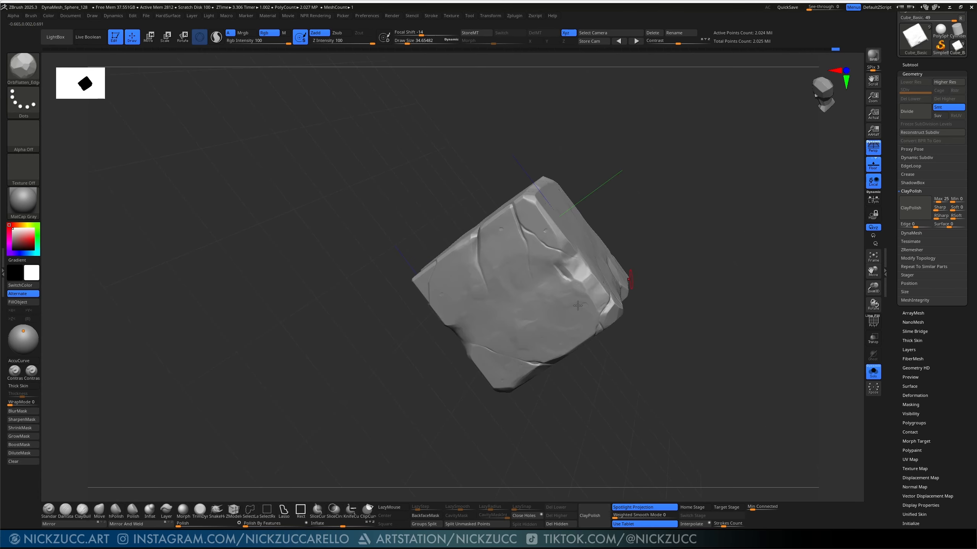
pyautogui.press('s')
pyautogui.moveTo(538, 298); pyautogui.dragTo(486, 285)
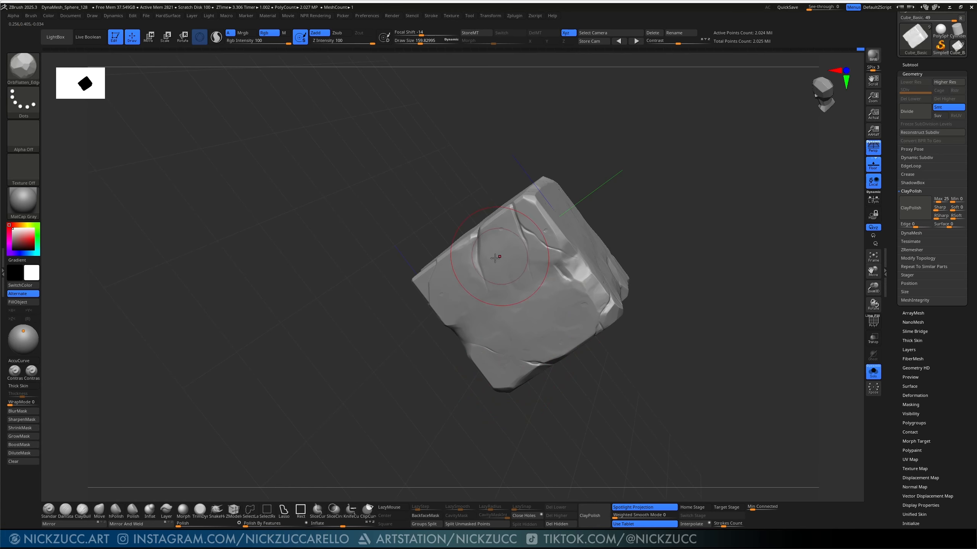
pyautogui.moveTo(588, 202)
pyautogui.mouseDown()
pyautogui.moveTo(633, 226)
pyautogui.moveTo(576, 271)
pyautogui.moveTo(628, 359)
pyautogui.mouseUp()
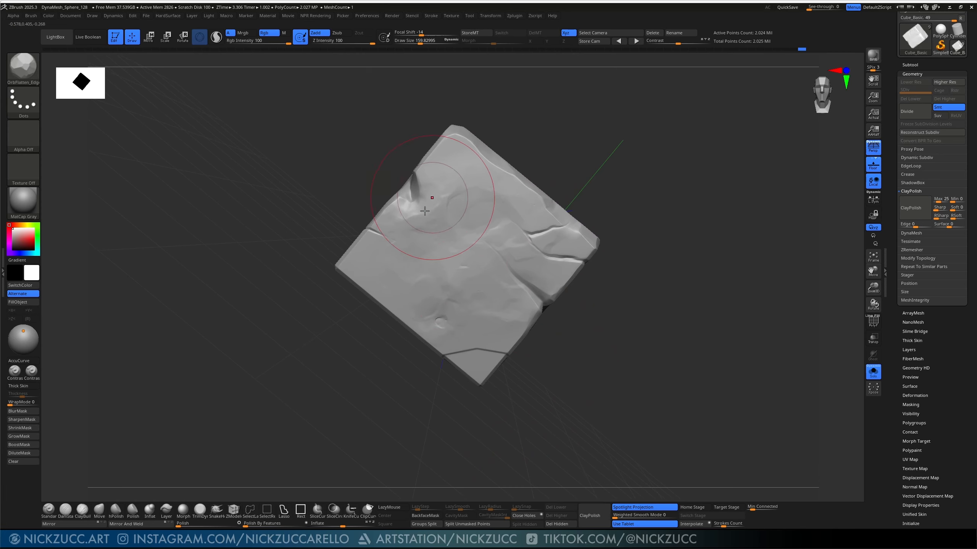
pyautogui.moveTo(529, 113); pyautogui.dragTo(500, 142)
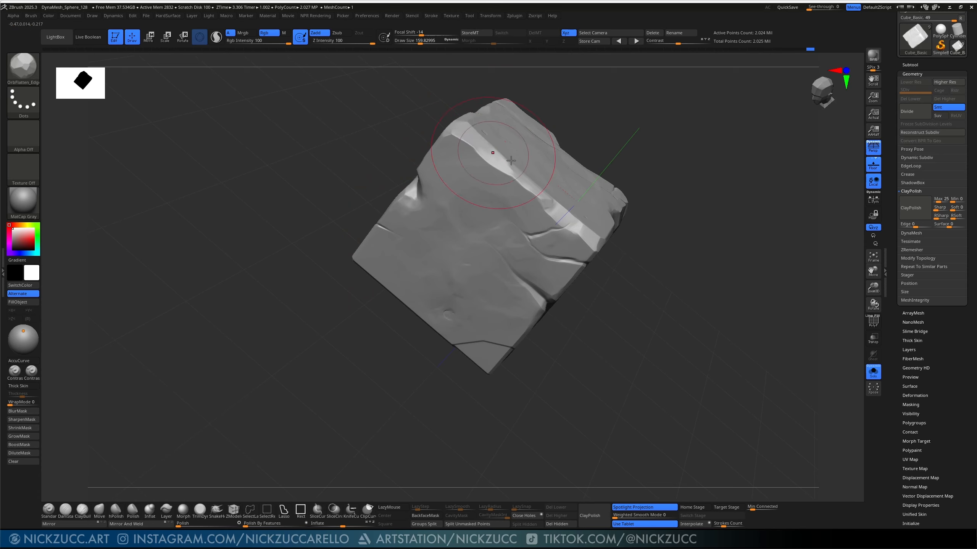
pyautogui.moveTo(600, 162); pyautogui.dragTo(677, 248)
pyautogui.keyDown('alt'); pyautogui.moveTo(709, 316); pyautogui.dragTo(685, 356); pyautogui.keyUp('alt')
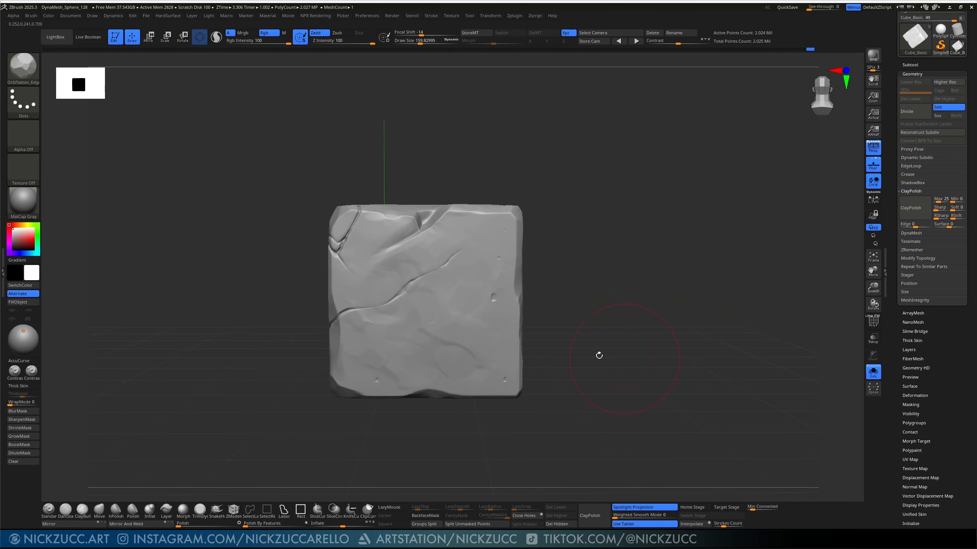
# Step: Undo the last flattening stroke, touch up the face around its pits, and quick-save the project
pyautogui.hotkey('ctrl', 'z')
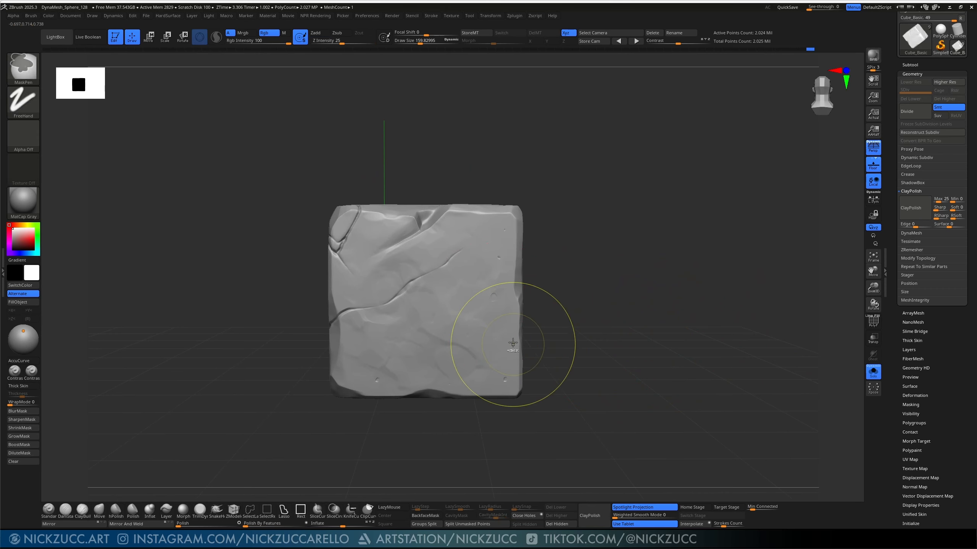
pyautogui.moveTo(500, 258); pyautogui.dragTo(498, 258)
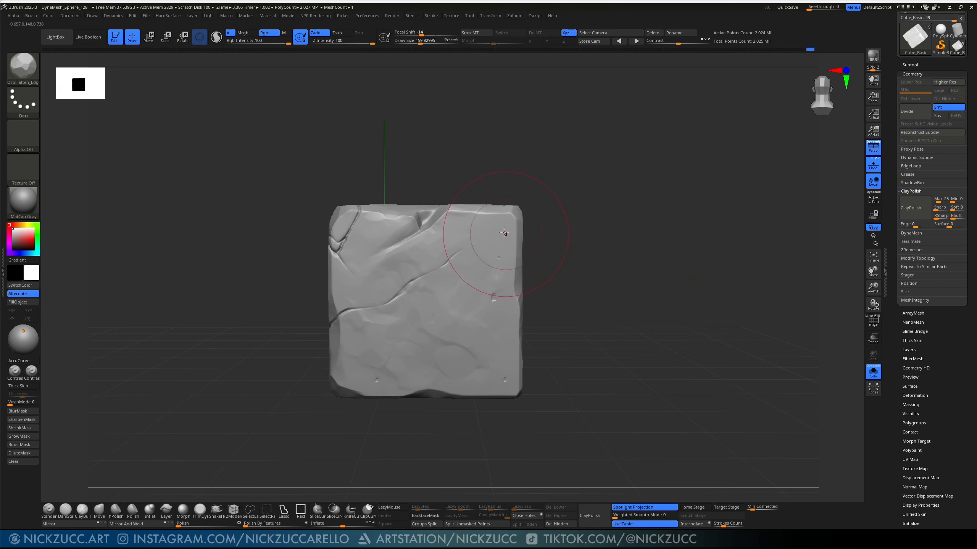
pyautogui.moveTo(651, 366); pyautogui.dragTo(625, 340)
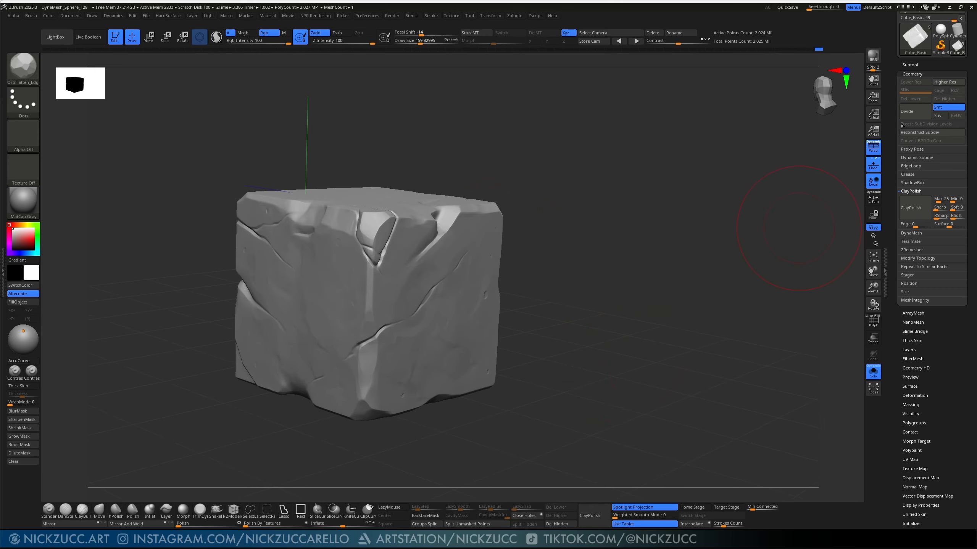
pyautogui.moveTo(681, 301); pyautogui.dragTo(705, 249)
pyautogui.click(787, 8)
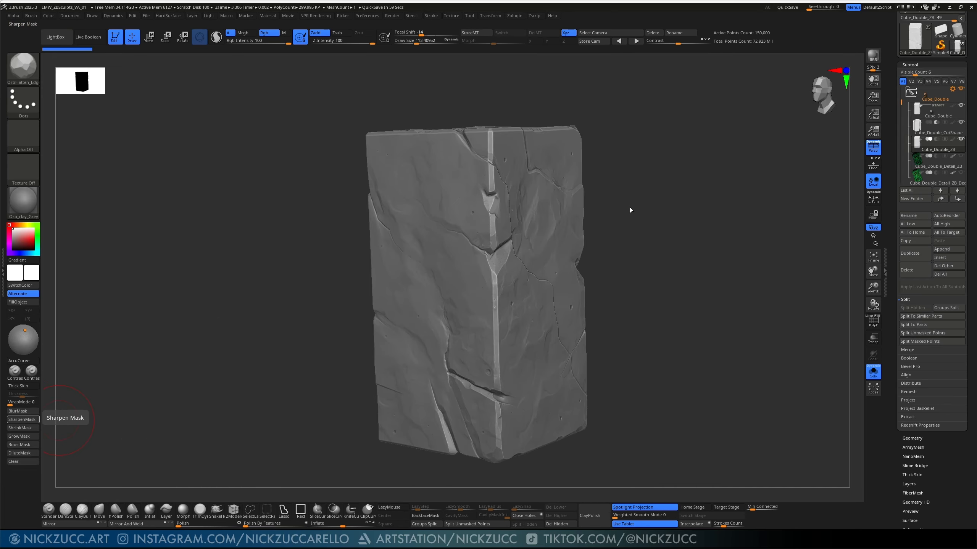
# Step: Try a rectangular mask over the upper side of the tall stone block and clear it
pyautogui.moveTo(665, 244); pyautogui.dragTo(691, 215)
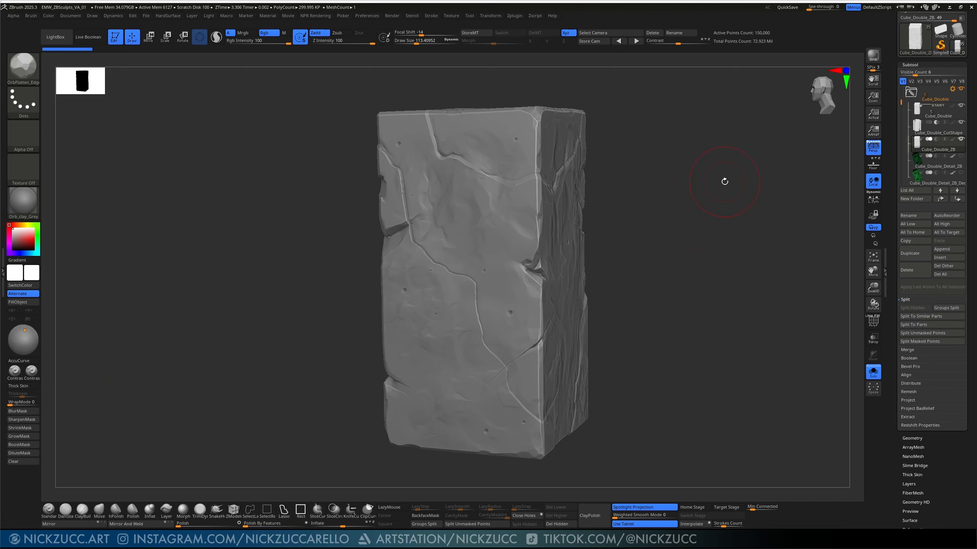
pyautogui.keyDown('shift'); pyautogui.moveTo(650, 241); pyautogui.dragTo(655, 236); pyautogui.keyUp('shift')
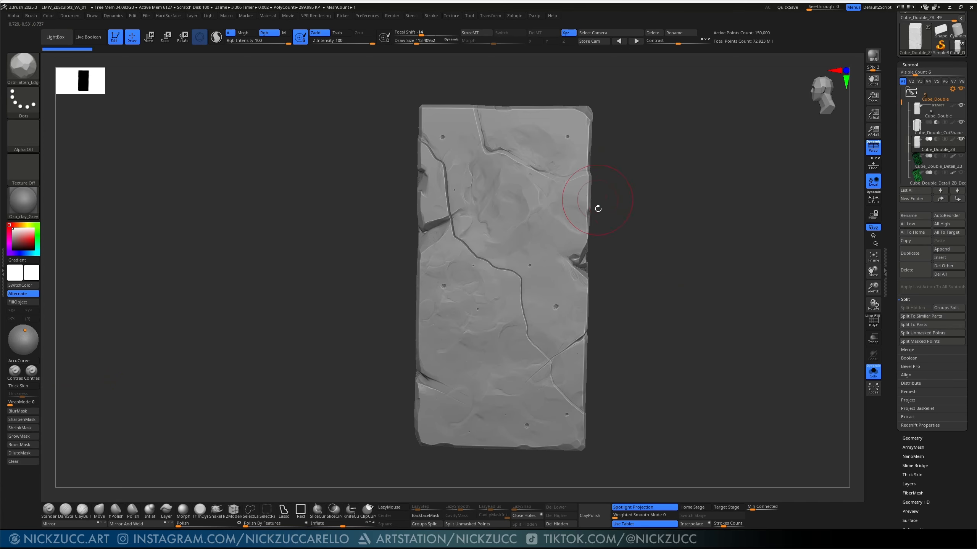
pyautogui.press('s')
pyautogui.moveTo(636, 199)
pyautogui.mouseDown()
pyautogui.moveTo(639, 212)
pyautogui.moveTo(612, 105)
pyautogui.moveTo(529, 136)
pyautogui.moveTo(530, 253)
pyautogui.mouseUp()
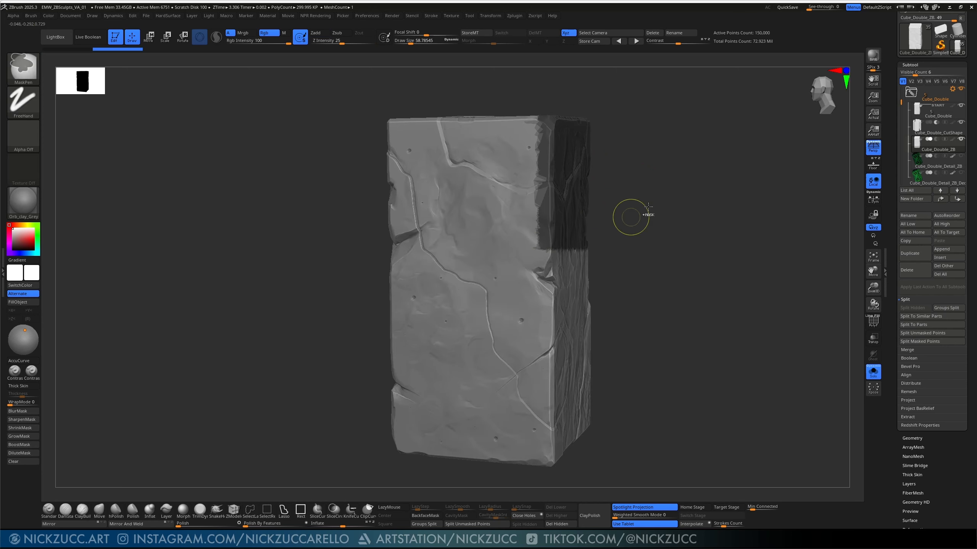
pyautogui.keyDown('ctrl'); pyautogui.moveTo(706, 134); pyautogui.dragTo(658, 310); pyautogui.keyUp('ctrl')
pyautogui.moveTo(671, 162); pyautogui.dragTo(689, 208)
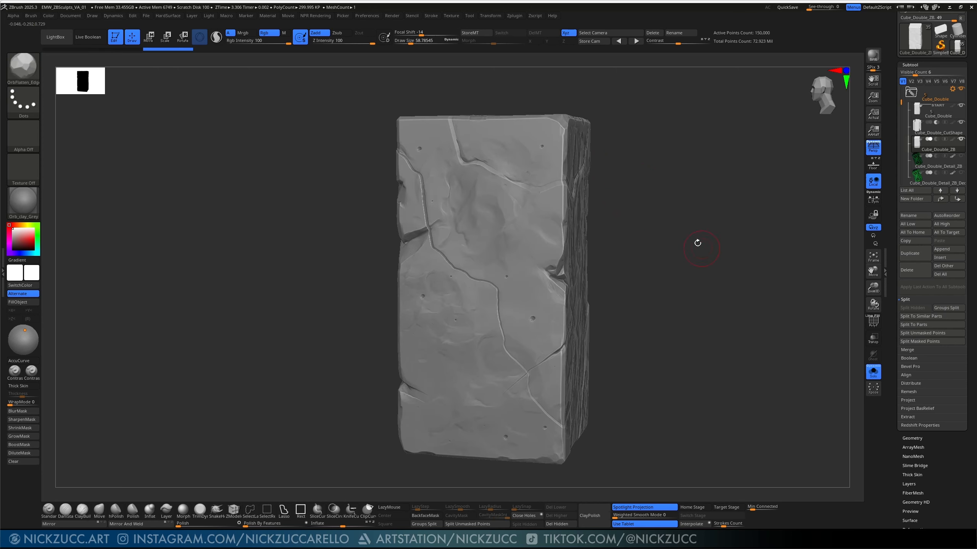
# Step: Make Cube_Double the active subtool
pyautogui.click(917, 110)
pyautogui.moveTo(758, 177); pyautogui.dragTo(720, 231)
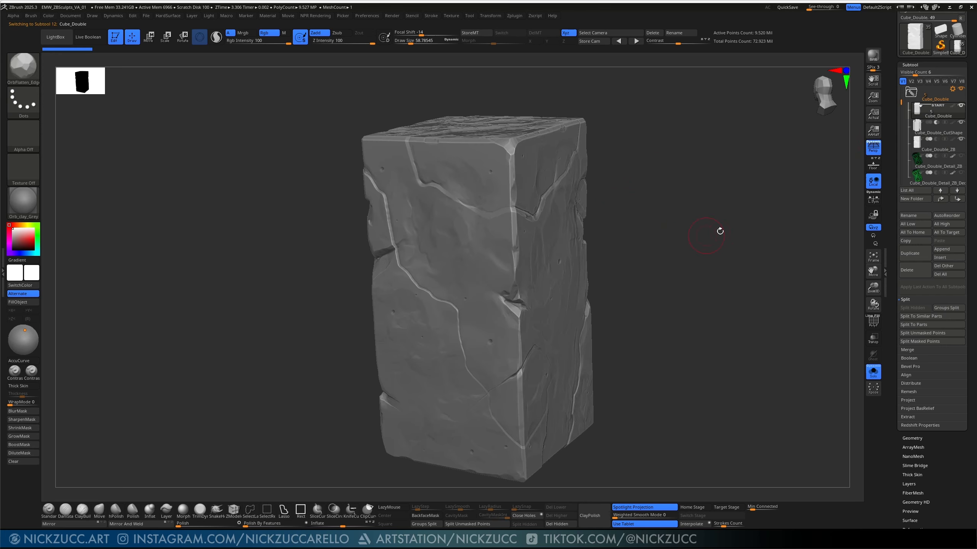
pyautogui.moveTo(701, 311); pyautogui.dragTo(684, 244)
# Step: Try rectangular masks over the upper part of the Cube_Double block, clearing each one
pyautogui.keyDown('ctrl'); pyautogui.moveTo(673, 92); pyautogui.dragTo(540, 311); pyautogui.keyUp('ctrl')
pyautogui.moveTo(700, 180)
pyautogui.keyDown('ctrl'); pyautogui.mouseDown()
pyautogui.moveTo(688, 249)
pyautogui.moveTo(671, 275)
pyautogui.moveTo(663, 231)
pyautogui.moveTo(658, 255)
pyautogui.mouseUp(); pyautogui.keyUp('ctrl')
pyautogui.moveTo(718, 111)
pyautogui.keyDown('ctrl'); pyautogui.mouseDown()
pyautogui.moveTo(625, 227)
pyautogui.moveTo(508, 283)
pyautogui.moveTo(615, 178)
pyautogui.moveTo(641, 200)
pyautogui.moveTo(504, 280)
pyautogui.mouseUp(); pyautogui.keyUp('ctrl')
pyautogui.keyDown('ctrl'); pyautogui.moveTo(634, 330); pyautogui.dragTo(630, 342); pyautogui.keyUp('ctrl')
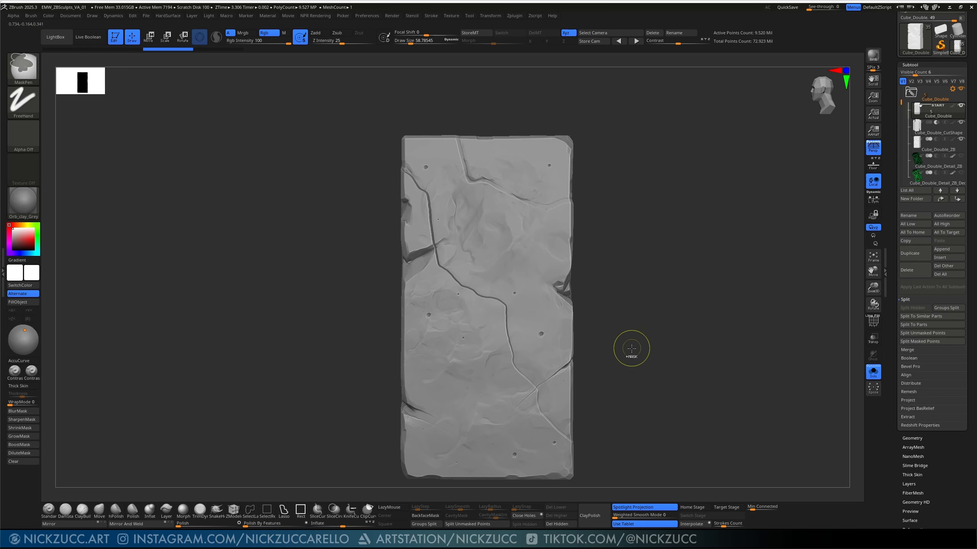
# Step: Set the MaskPen stroke to Lasso and try freeform masks along the block's notched edge, clearing them
pyautogui.click(254, 515)
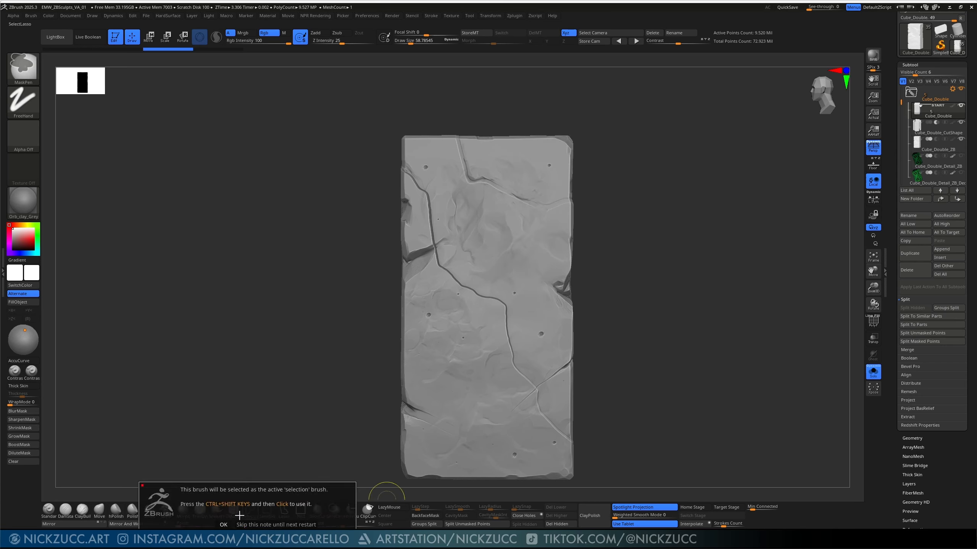
pyautogui.click(224, 524)
pyautogui.click(284, 509)
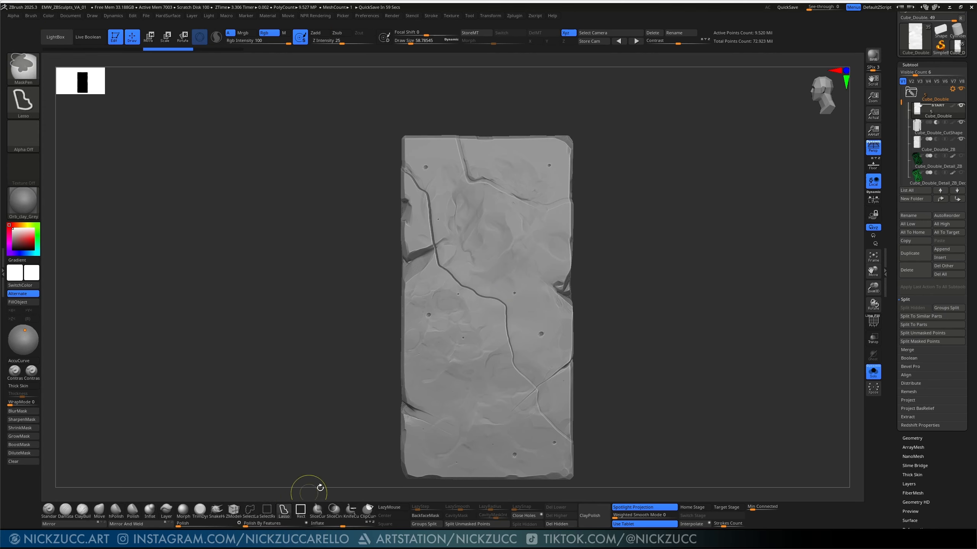
pyautogui.moveTo(672, 95)
pyautogui.keyDown('ctrl'); pyautogui.mouseDown()
pyautogui.moveTo(577, 180)
pyautogui.moveTo(542, 229)
pyautogui.moveTo(601, 411)
pyautogui.moveTo(676, 219)
pyautogui.moveTo(661, 112)
pyautogui.mouseUp(); pyautogui.keyUp('ctrl')
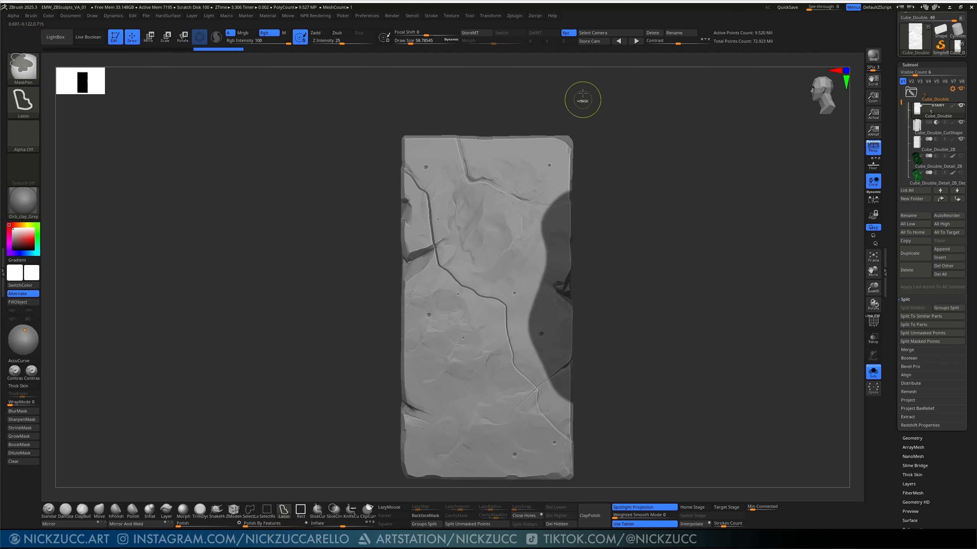
pyautogui.keyDown('ctrl'); pyautogui.moveTo(595, 102); pyautogui.dragTo(628, 200); pyautogui.keyUp('ctrl')
pyautogui.moveTo(600, 98)
pyautogui.keyDown('ctrl'); pyautogui.mouseDown()
pyautogui.moveTo(515, 161)
pyautogui.moveTo(510, 246)
pyautogui.moveTo(544, 347)
pyautogui.moveTo(599, 414)
pyautogui.moveTo(609, 113)
pyautogui.moveTo(596, 110)
pyautogui.mouseUp(); pyautogui.keyUp('ctrl')
pyautogui.keyDown('ctrl'); pyautogui.moveTo(619, 150); pyautogui.dragTo(617, 279); pyautogui.keyUp('ctrl')
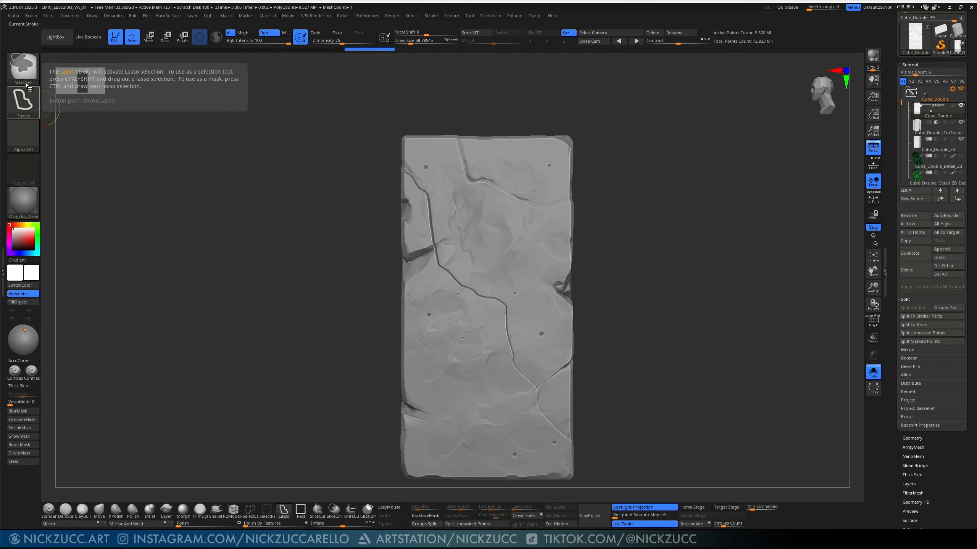
# Step: Set the MaskPen stroke to Rect and try a rectangular mask over the block's upper corner, clearing it
pyautogui.press('ctrl')
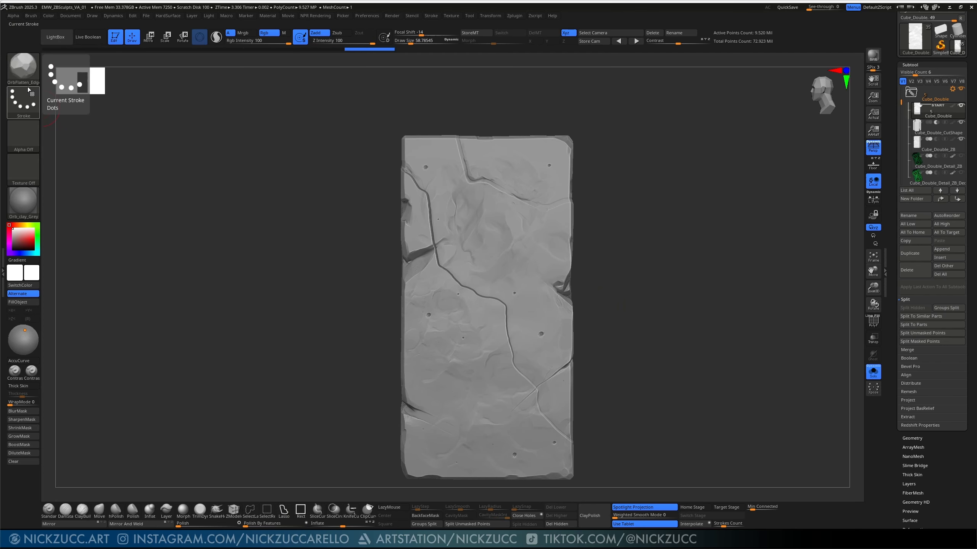
pyautogui.press('ctrl')
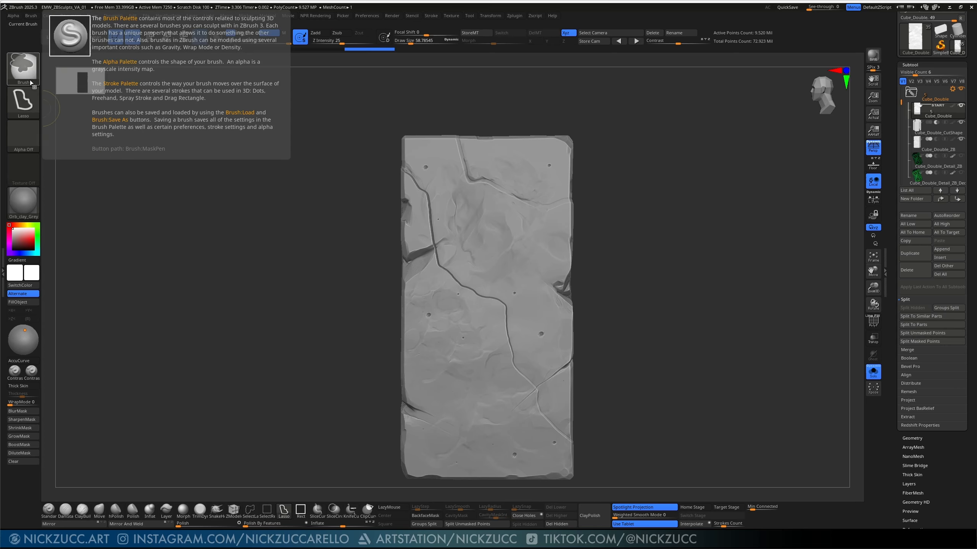
pyautogui.click(24, 104)
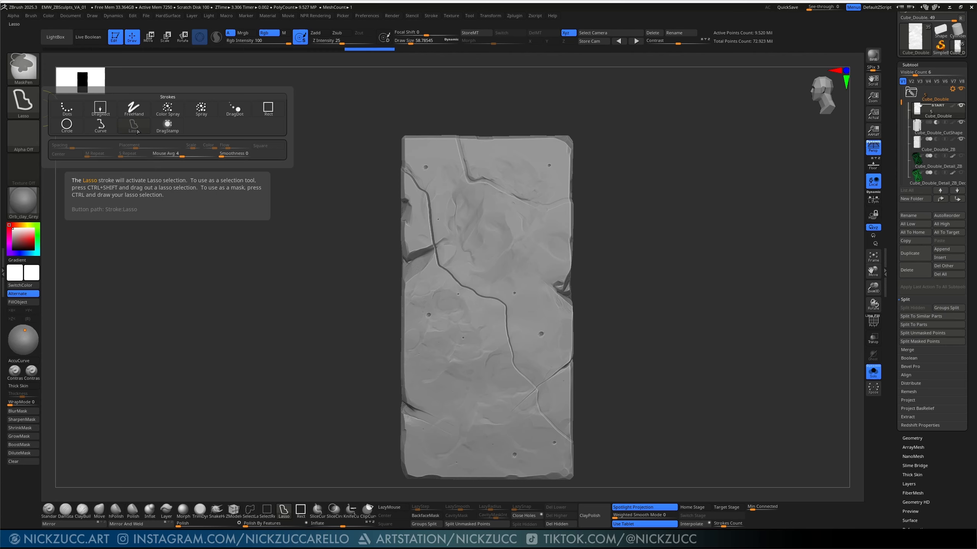
pyautogui.keyDown('ctrl'); pyautogui.click(267, 109); pyautogui.keyUp('ctrl')
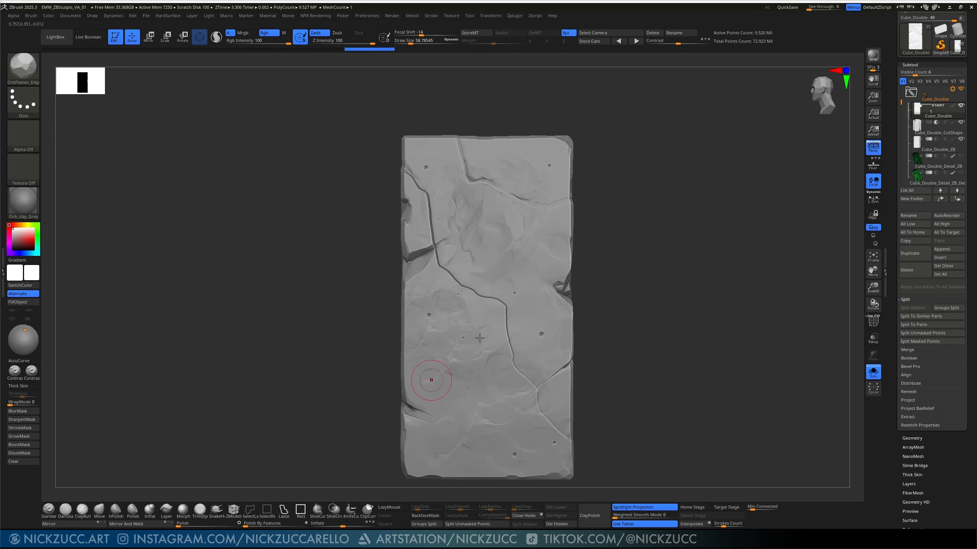
pyautogui.moveTo(677, 96)
pyautogui.keyDown('ctrl'); pyautogui.mouseDown()
pyautogui.moveTo(514, 249)
pyautogui.moveTo(619, 288)
pyautogui.mouseUp(); pyautogui.keyUp('ctrl')
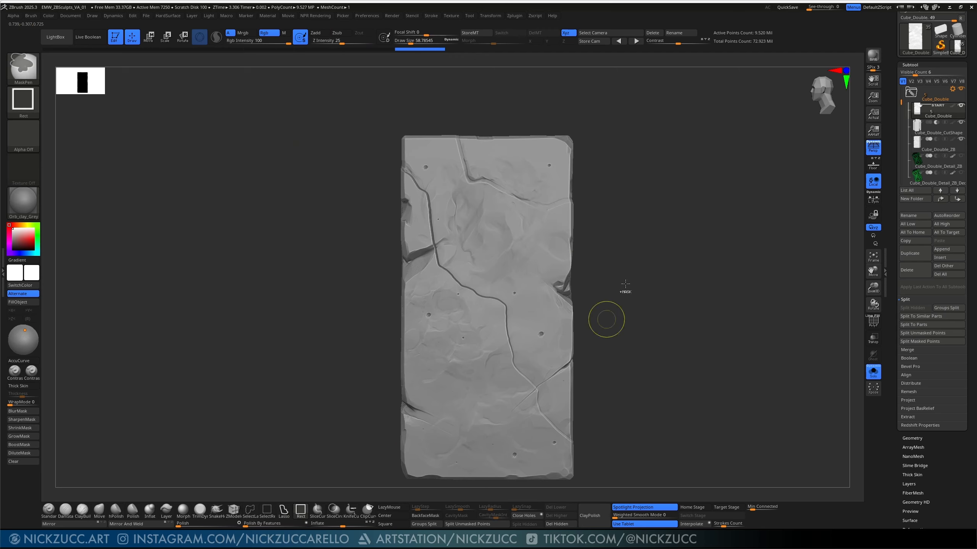
pyautogui.keyDown('ctrl'); pyautogui.moveTo(629, 90); pyautogui.dragTo(515, 293); pyautogui.keyUp('ctrl')
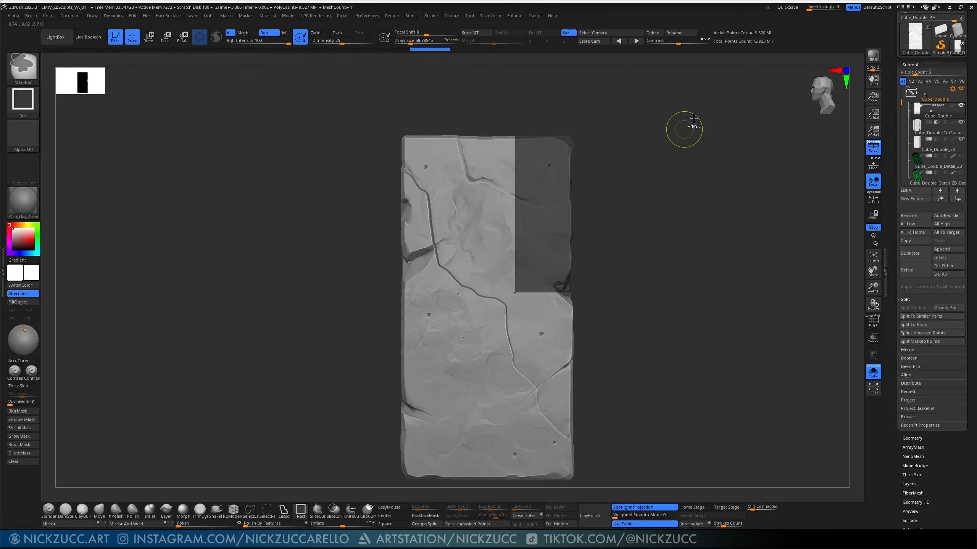
pyautogui.keyDown('ctrl'); pyautogui.moveTo(684, 127); pyautogui.dragTo(620, 232); pyautogui.keyUp('ctrl')
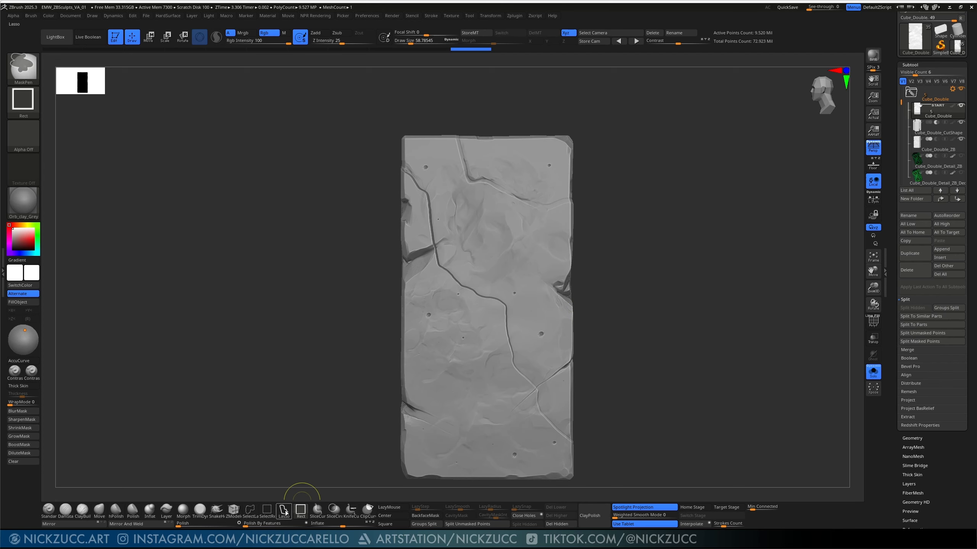
# Step: Set the MaskPen stroke to Lasso and mask the upper part of the block's notched side with a freeform outline
pyautogui.moveTo(647, 262)
pyautogui.mouseDown()
pyautogui.moveTo(643, 272)
pyautogui.moveTo(683, 231)
pyautogui.moveTo(656, 139)
pyautogui.mouseUp()
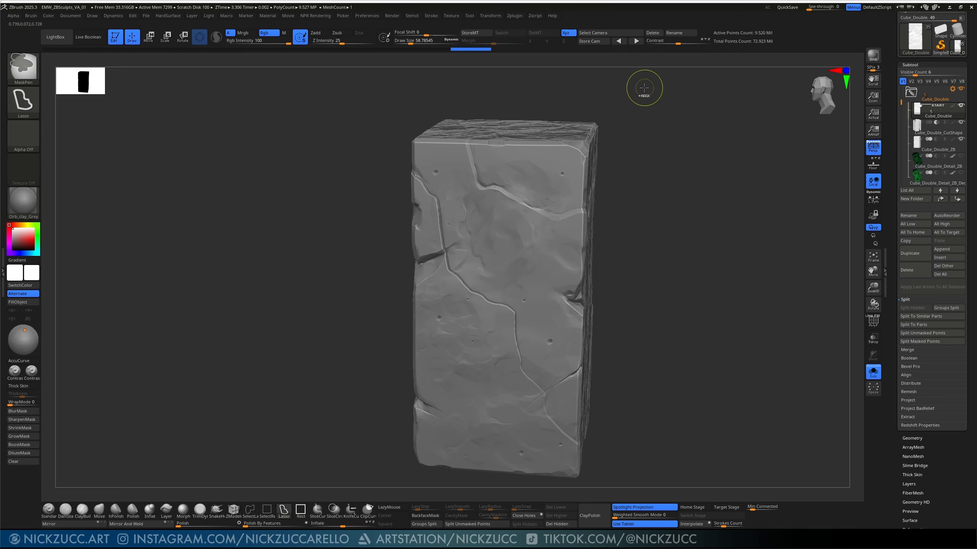
pyautogui.moveTo(552, 97)
pyautogui.keyDown('ctrl'); pyautogui.mouseDown()
pyautogui.moveTo(533, 153)
pyautogui.moveTo(540, 214)
pyautogui.moveTo(528, 298)
pyautogui.moveTo(600, 361)
pyautogui.moveTo(623, 477)
pyautogui.moveTo(652, 208)
pyautogui.moveTo(649, 127)
pyautogui.mouseUp(); pyautogui.keyUp('ctrl')
pyautogui.moveTo(689, 246); pyautogui.dragTo(626, 274)
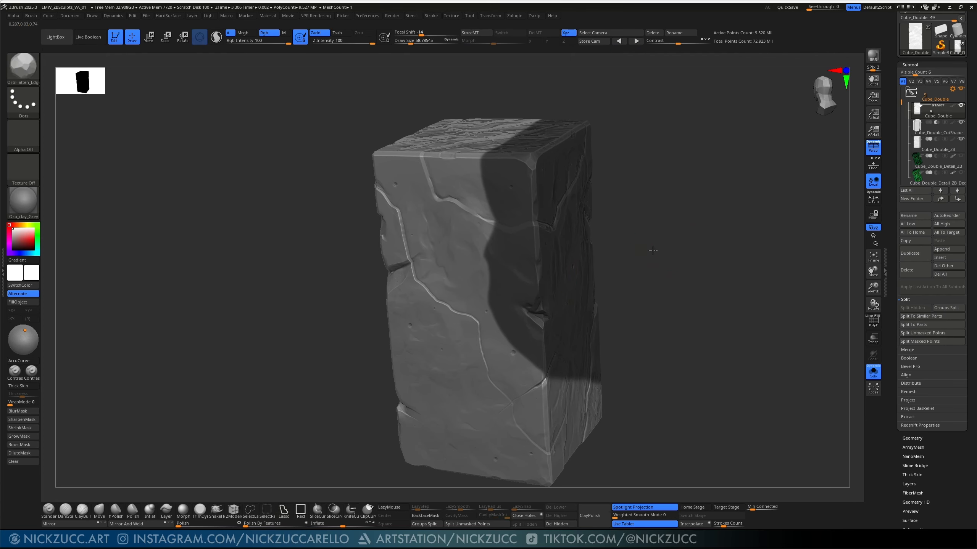
pyautogui.moveTo(652, 247); pyautogui.dragTo(637, 252)
pyautogui.press('ctrl')
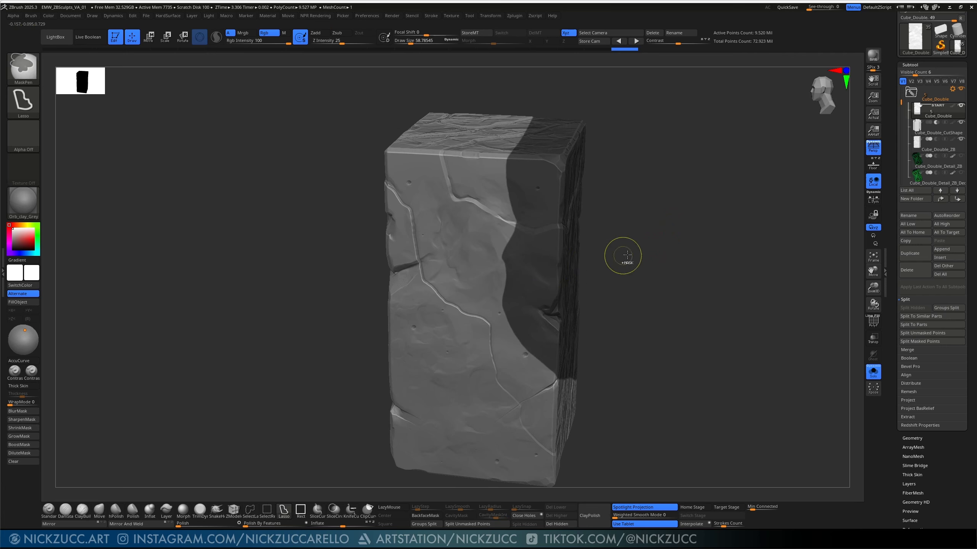
pyautogui.moveTo(637, 235)
pyautogui.mouseDown()
pyautogui.moveTo(637, 224)
pyautogui.moveTo(622, 259)
pyautogui.mouseUp()
pyautogui.press('ctrl')
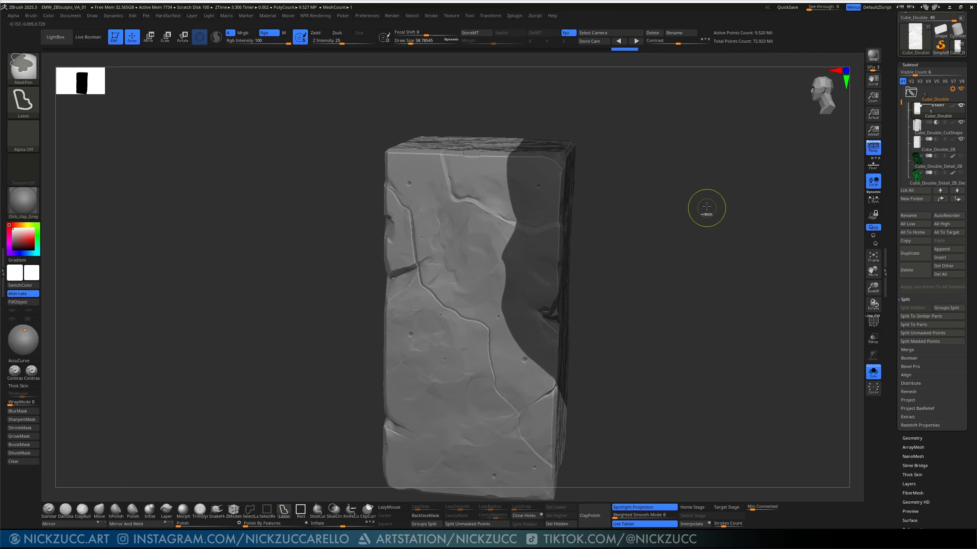
# Step: Invert the lasso mask so only the upper section around the notched edge can be sculpted
pyautogui.keyDown('ctrl'); pyautogui.click(708, 217); pyautogui.keyUp('ctrl')
pyautogui.keyDown('ctrl'); pyautogui.click(708, 218); pyautogui.keyUp('ctrl')
pyautogui.keyDown('ctrl'); pyautogui.click(707, 229); pyautogui.keyUp('ctrl')
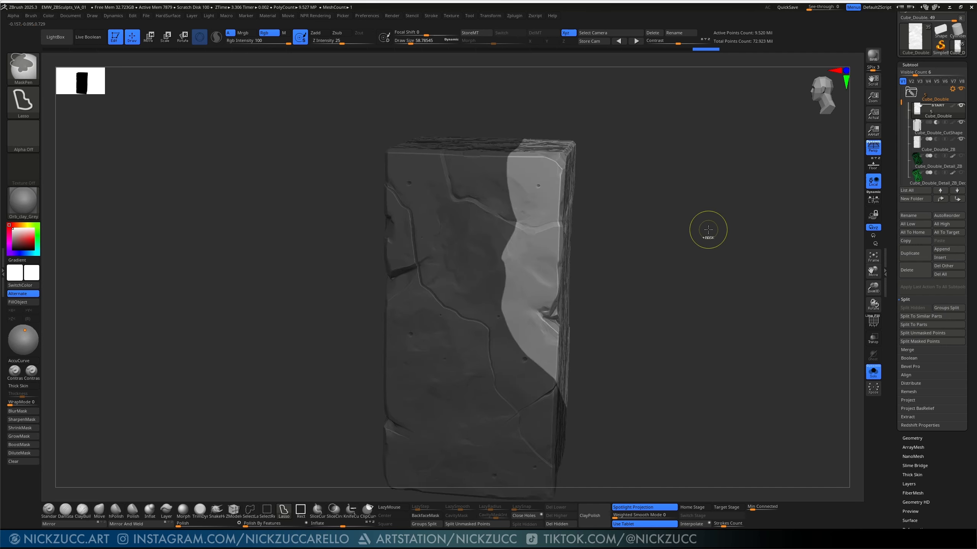
pyautogui.keyDown('ctrl'); pyautogui.click(707, 229); pyautogui.keyUp('ctrl')
pyautogui.keyDown('ctrl'); pyautogui.click(708, 230); pyautogui.keyUp('ctrl')
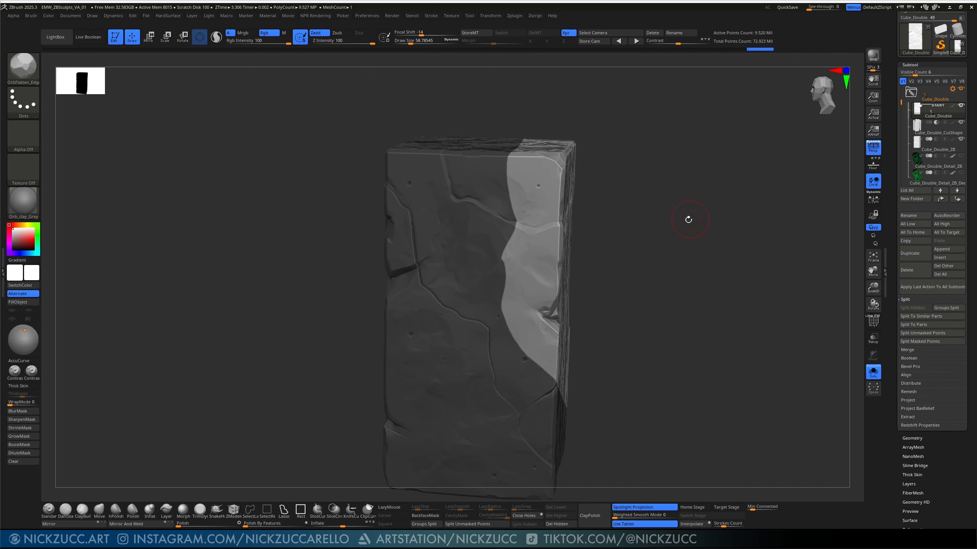
pyautogui.moveTo(688, 219); pyautogui.dragTo(685, 216)
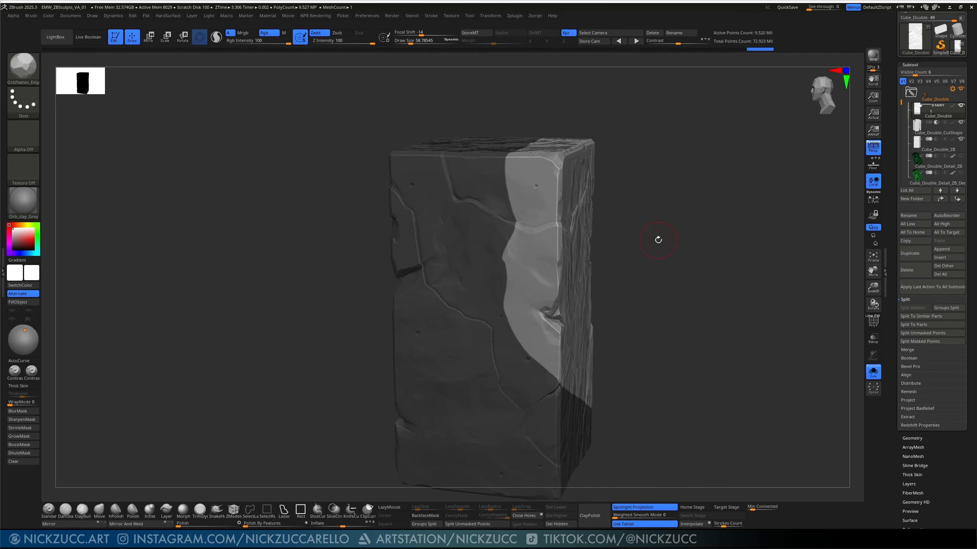
# Step: Set the Move brush's draw size to about 442, try shifting the unmasked upper section, and undo the strokes
pyautogui.click(101, 513)
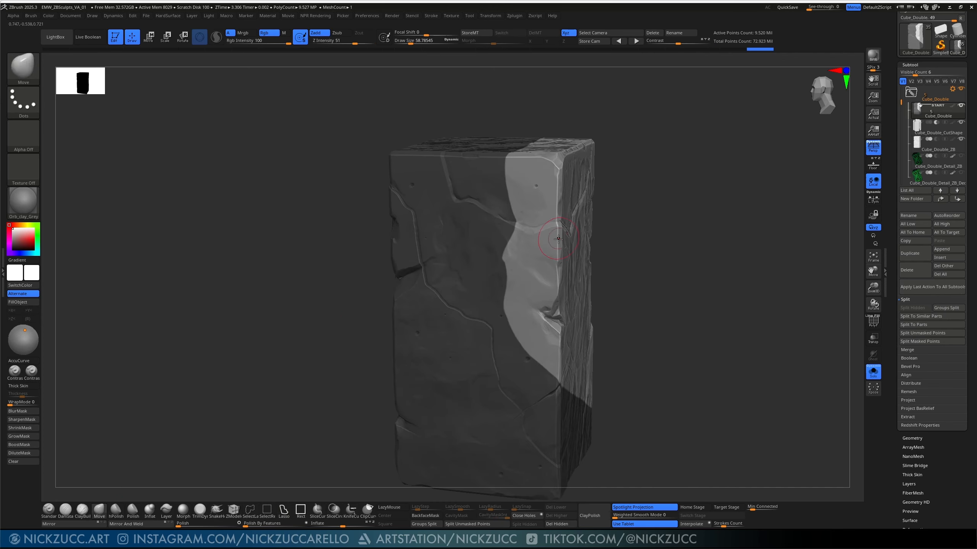
pyautogui.press('s')
pyautogui.moveTo(557, 239)
pyautogui.mouseDown()
pyautogui.moveTo(605, 217)
pyautogui.moveTo(554, 163)
pyautogui.mouseUp()
pyautogui.moveTo(547, 180); pyautogui.dragTo(553, 166)
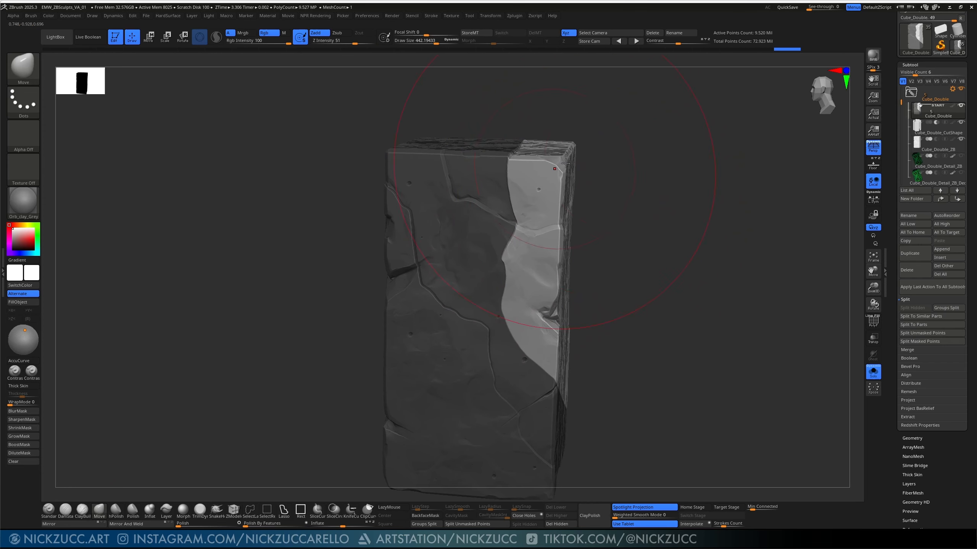
pyautogui.moveTo(615, 177); pyautogui.dragTo(545, 188, button='right')
pyautogui.moveTo(555, 191); pyautogui.dragTo(564, 193)
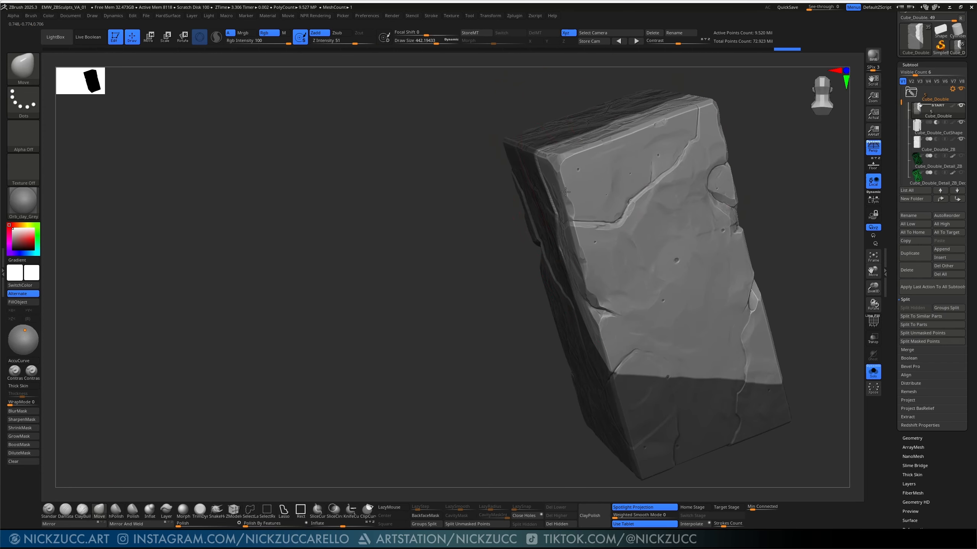
pyautogui.moveTo(471, 227); pyautogui.dragTo(526, 231, button='right')
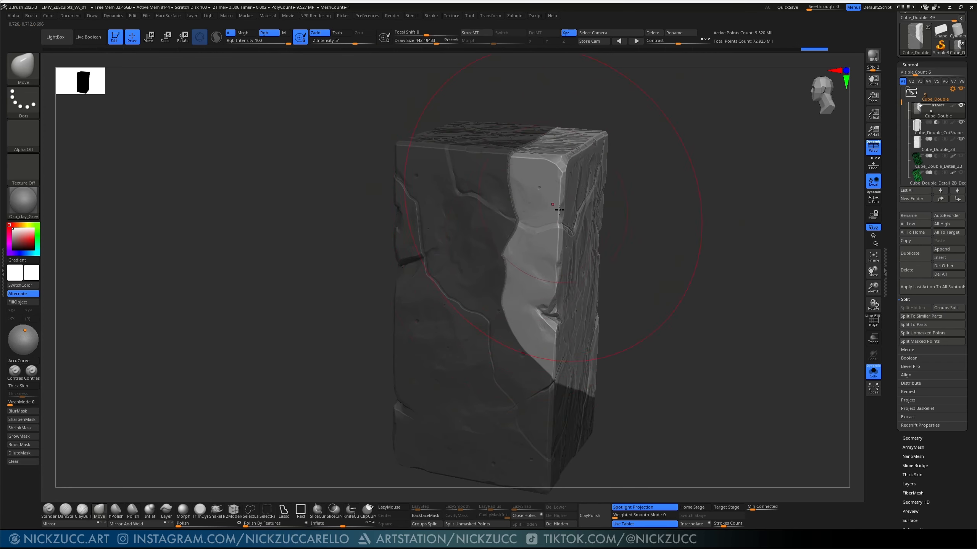
pyautogui.hotkey('ctrl', 'z')
pyautogui.hotkey('ctrl', 'z')
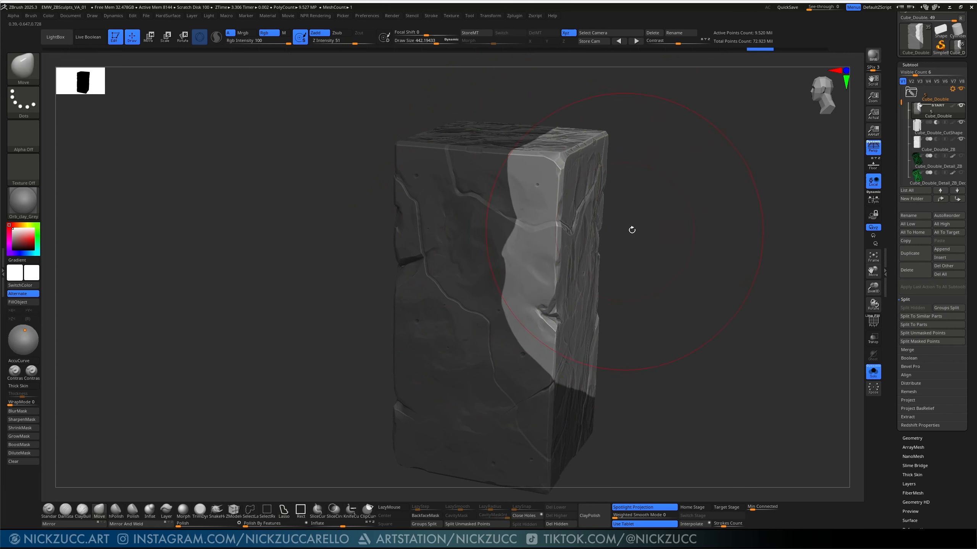
# Step: Hide the mask overlay on the block, then toggle ViewMask on and off again
pyautogui.moveTo(660, 253); pyautogui.dragTo(655, 259, button='right')
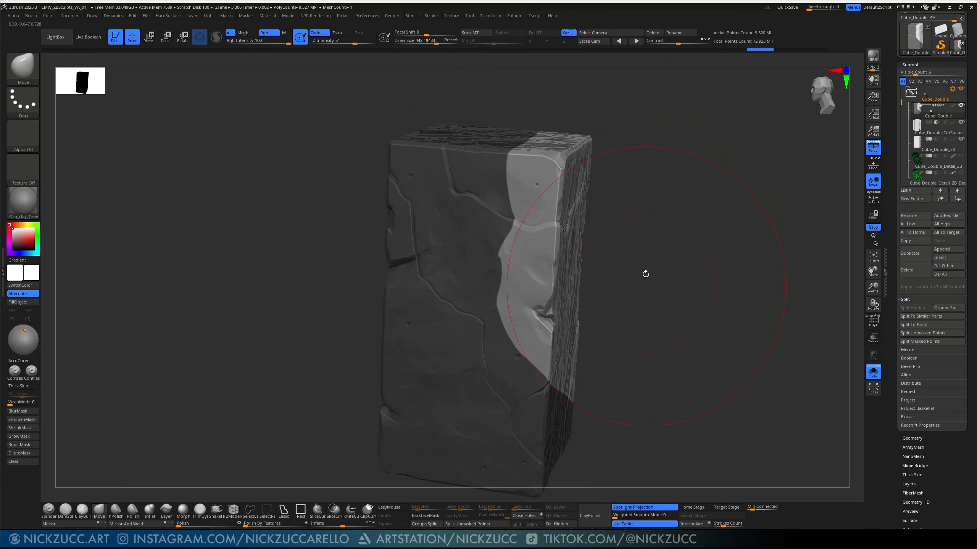
pyautogui.hotkey('ctrl', 'shift', 'z')
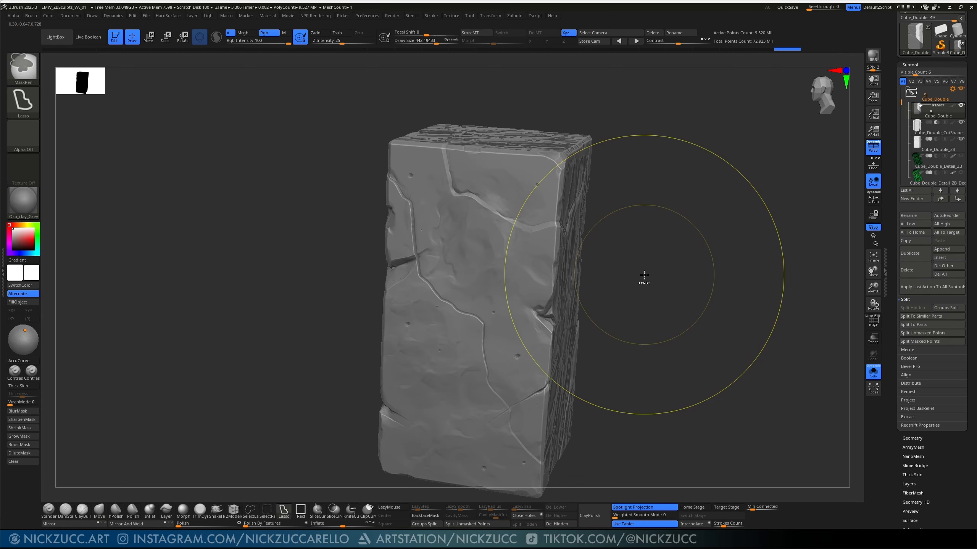
pyautogui.scroll(-6, 921, 263)
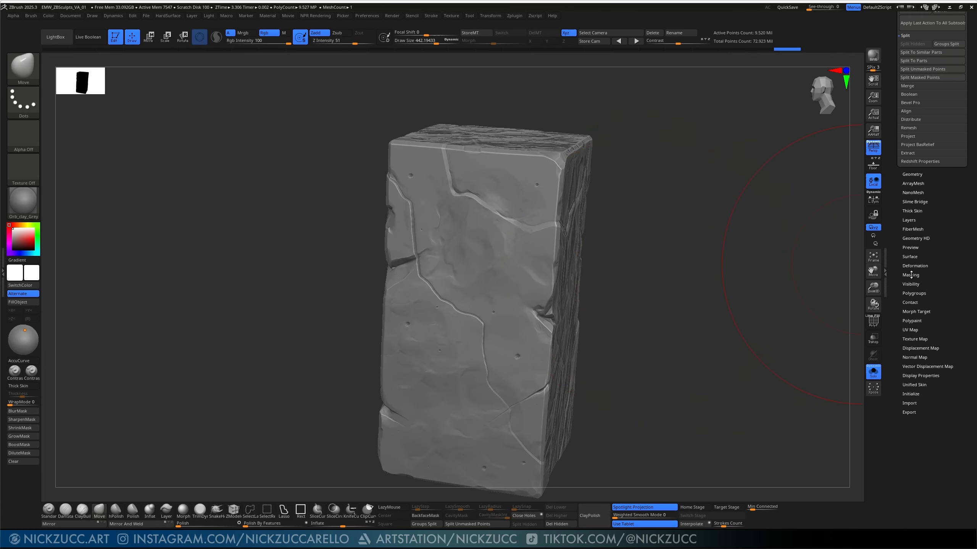
pyautogui.click(911, 274)
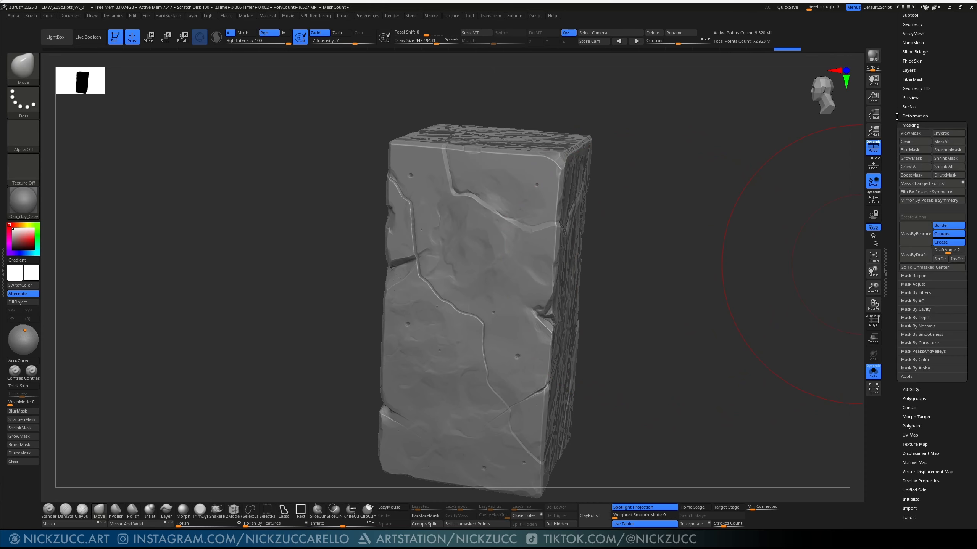
pyautogui.moveTo(897, 117); pyautogui.dragTo(892, 144)
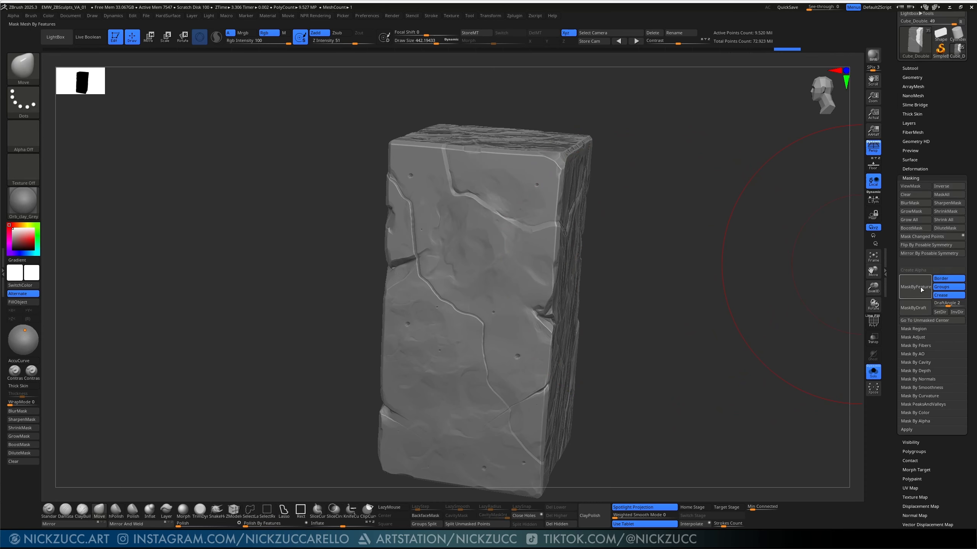
pyautogui.click(925, 187)
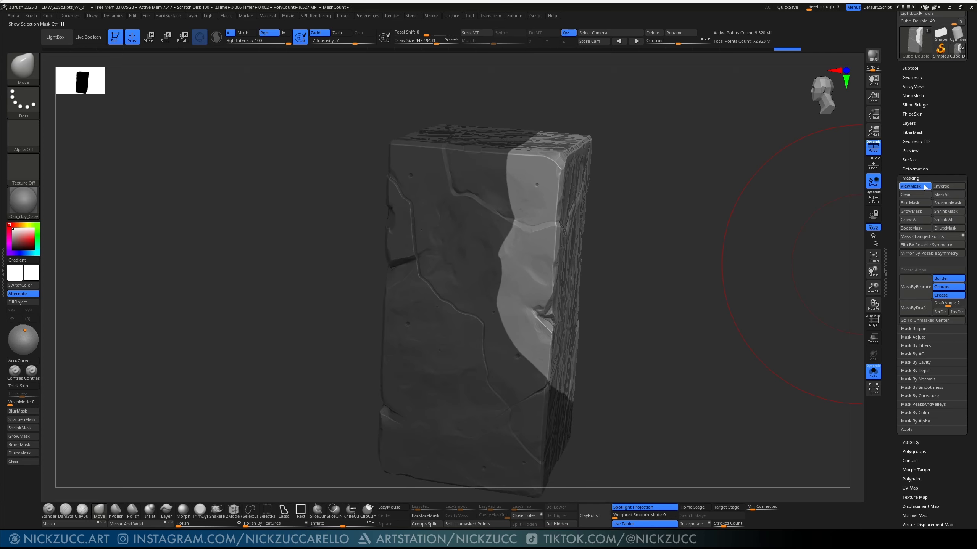
pyautogui.click(924, 187)
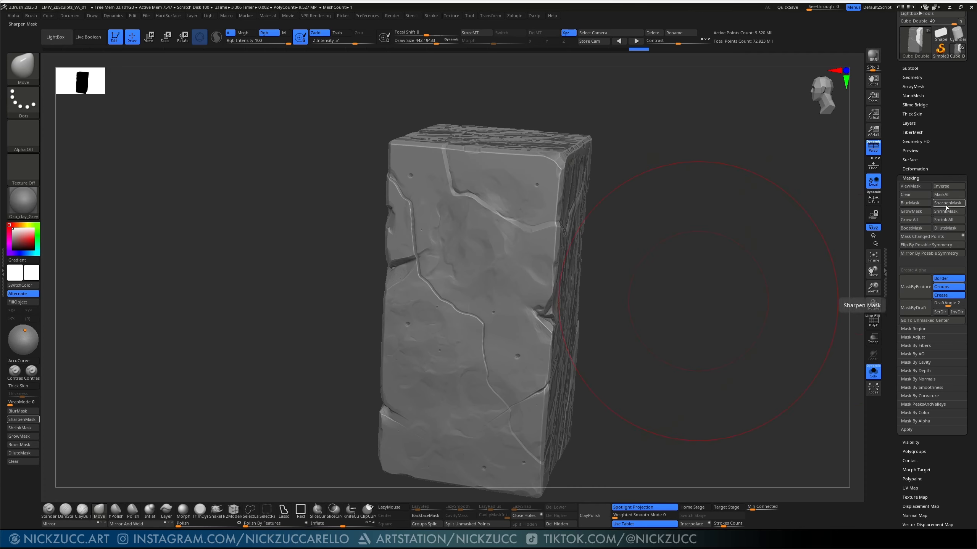
# Step: With the mask overlay hidden, shift the unmasked upper section using the Move brush at a draw size of about 385
pyautogui.moveTo(683, 280)
pyautogui.mouseDown()
pyautogui.moveTo(688, 273)
pyautogui.moveTo(674, 269)
pyautogui.moveTo(680, 217)
pyautogui.moveTo(676, 240)
pyautogui.mouseUp()
pyautogui.moveTo(507, 180); pyautogui.dragTo(513, 183)
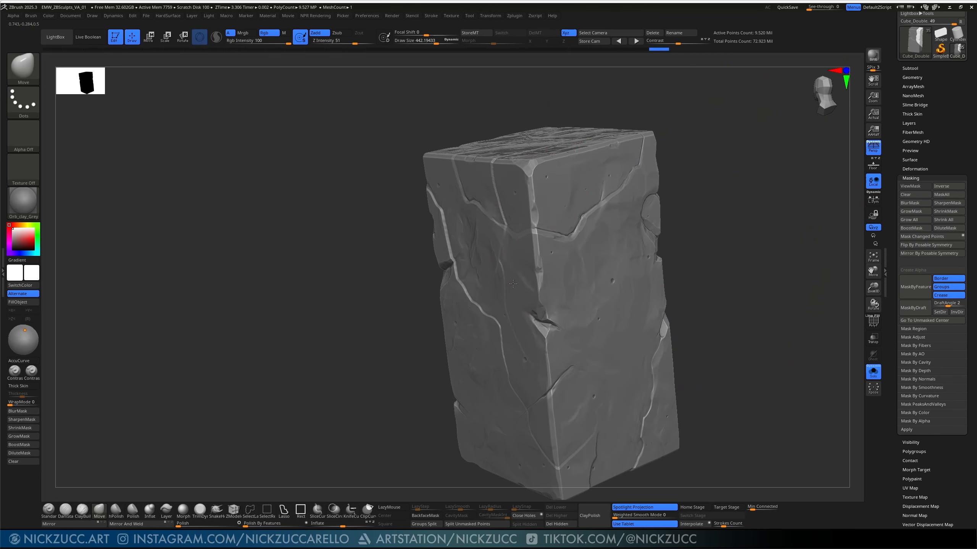
pyautogui.hotkey('ctrl', 'z')
pyautogui.press('s')
pyautogui.moveTo(511, 272)
pyautogui.mouseDown()
pyautogui.moveTo(519, 272)
pyautogui.moveTo(504, 271)
pyautogui.mouseUp()
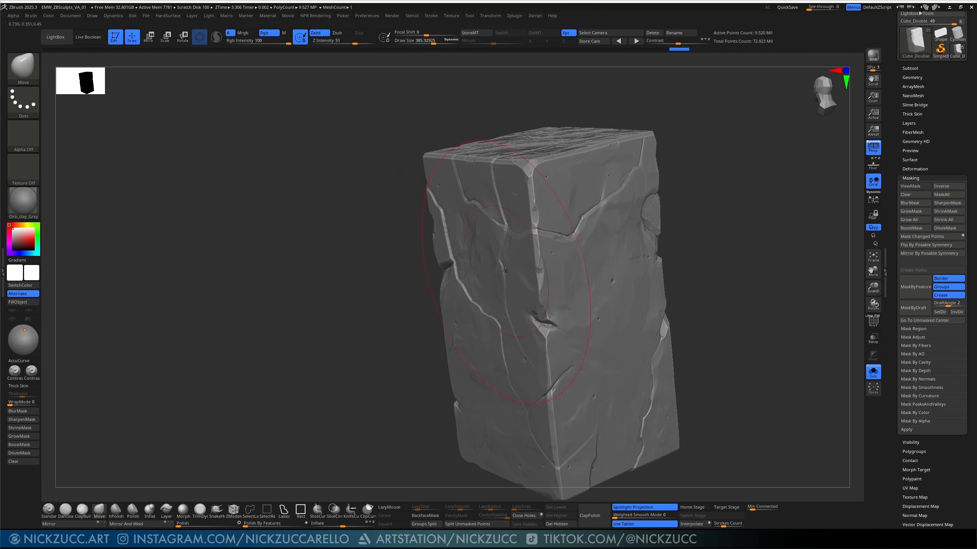
pyautogui.moveTo(662, 136); pyautogui.dragTo(545, 233)
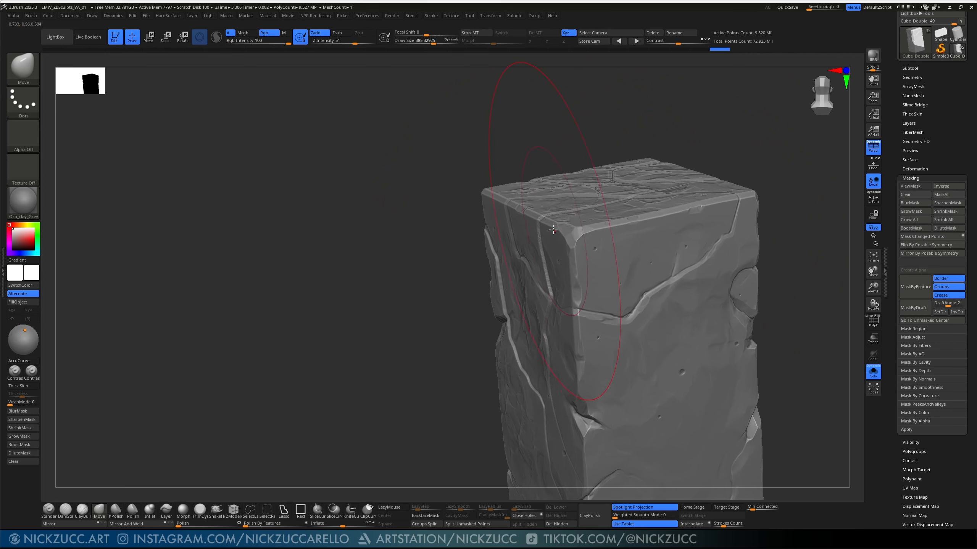
pyautogui.moveTo(744, 142); pyautogui.dragTo(671, 156)
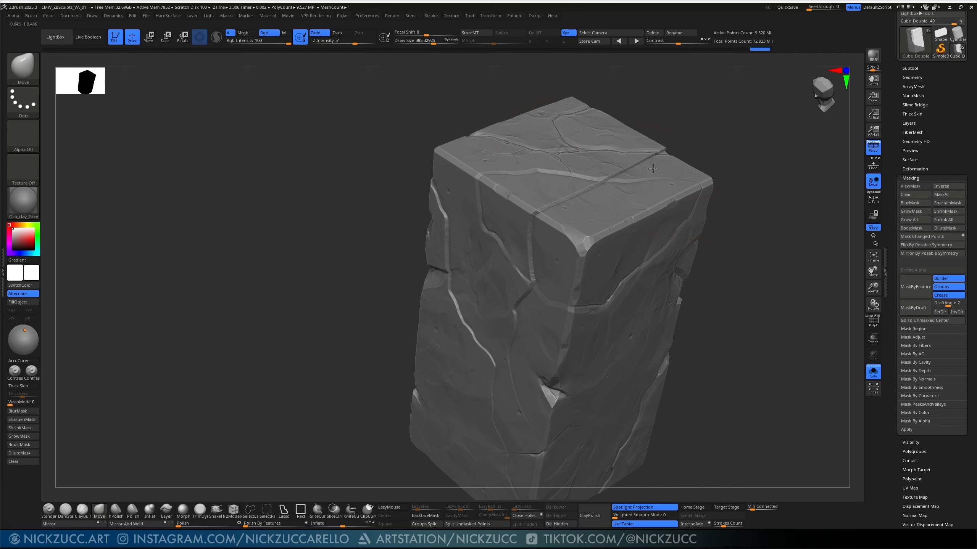
pyautogui.moveTo(725, 148)
pyautogui.mouseDown()
pyautogui.moveTo(752, 131)
pyautogui.moveTo(642, 215)
pyautogui.mouseUp()
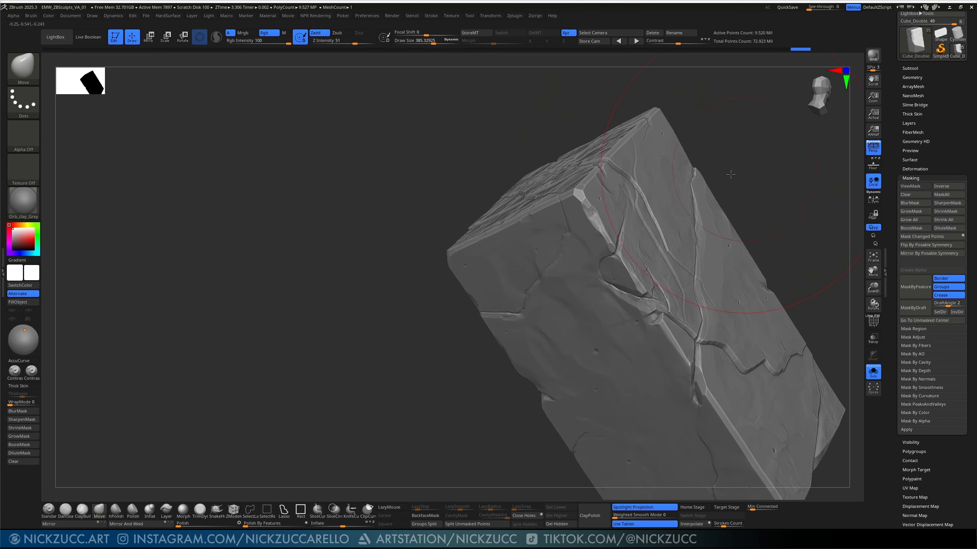
pyautogui.moveTo(731, 174)
pyautogui.mouseDown()
pyautogui.moveTo(723, 166)
pyautogui.moveTo(752, 170)
pyautogui.moveTo(718, 182)
pyautogui.moveTo(769, 183)
pyautogui.moveTo(742, 198)
pyautogui.moveTo(736, 215)
pyautogui.moveTo(748, 206)
pyautogui.mouseUp()
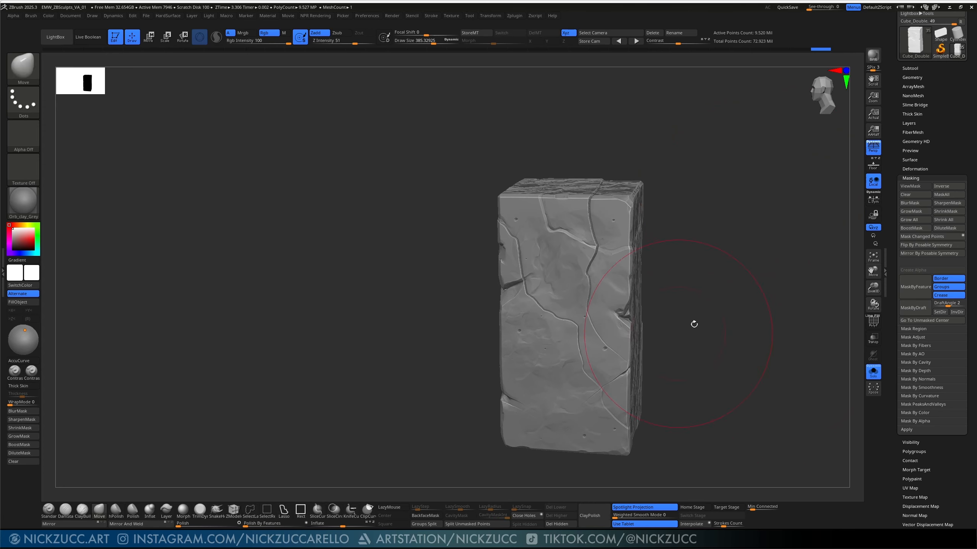
pyautogui.moveTo(694, 324)
pyautogui.mouseDown()
pyautogui.moveTo(696, 281)
pyautogui.moveTo(711, 257)
pyautogui.moveTo(712, 279)
pyautogui.mouseUp()
# Step: Set the MaskPen stroke to Rect, reduce the draw size to about 35, and try a small rectangular mask below the edge notch
pyautogui.press('s')
pyautogui.moveTo(593, 291); pyautogui.dragTo(585, 291)
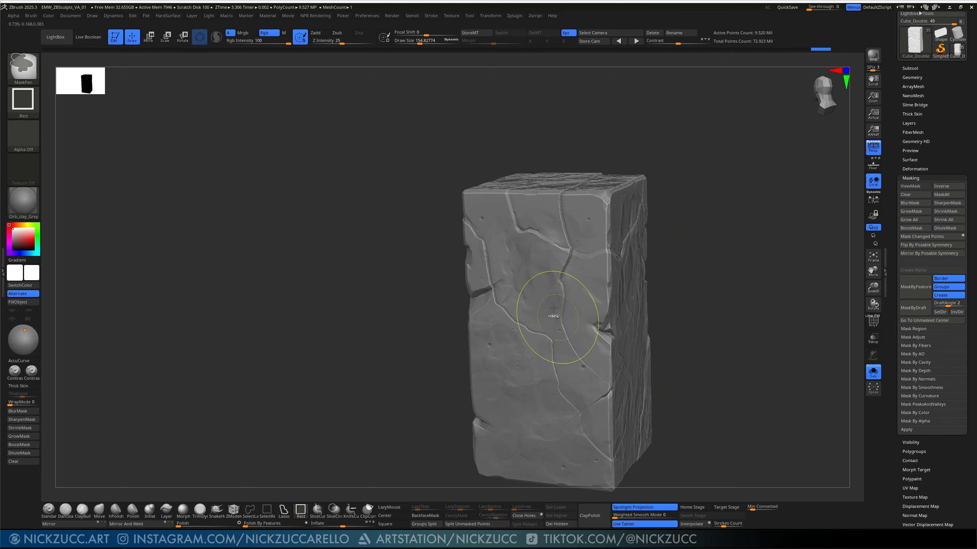
pyautogui.keyDown('ctrl'); pyautogui.click(302, 514); pyautogui.keyUp('ctrl')
pyautogui.press('s')
pyautogui.moveTo(584, 358); pyautogui.dragTo(602, 380)
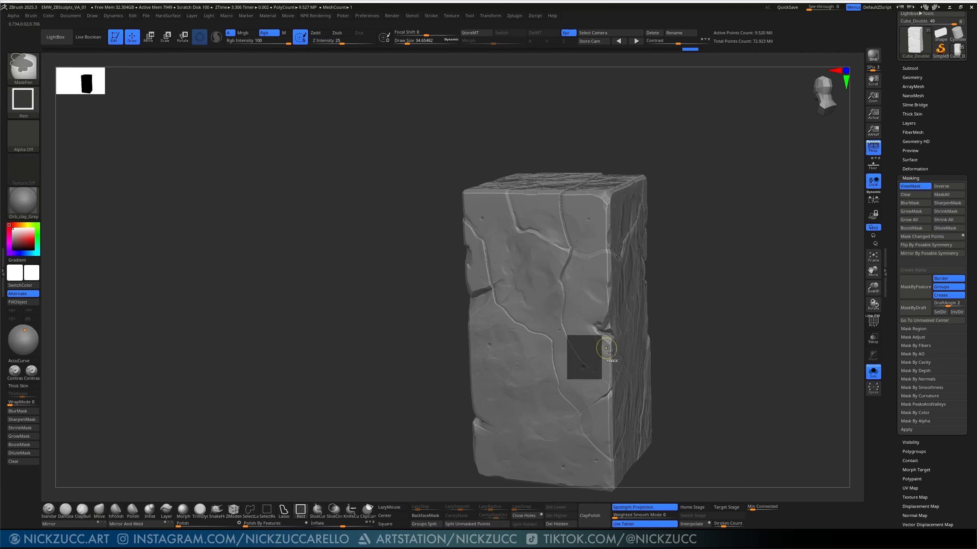
pyautogui.keyDown('ctrl'); pyautogui.click(681, 312); pyautogui.keyUp('ctrl')
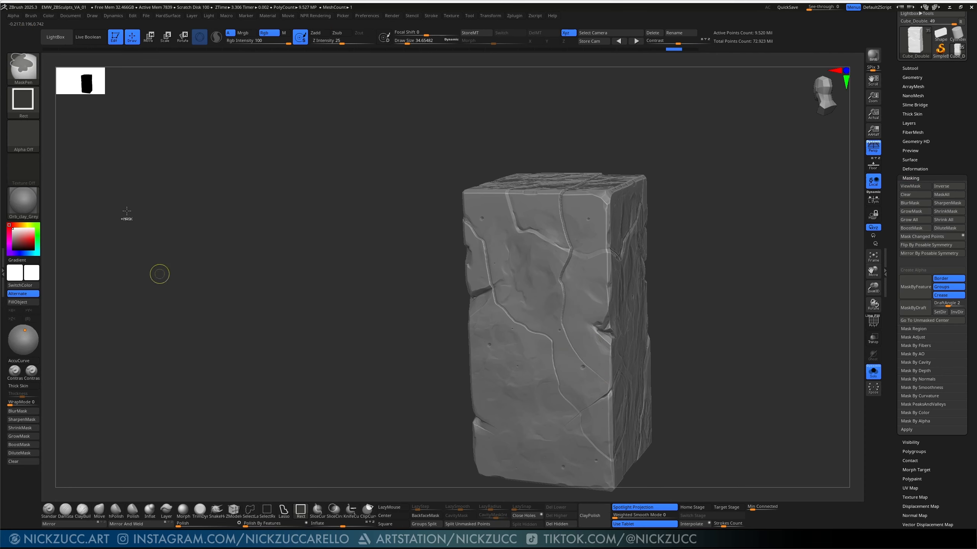
# Step: Set the MaskPen stroke to FreeHand and paint a mask along the vertical crack up the block's front face
pyautogui.click(34, 104)
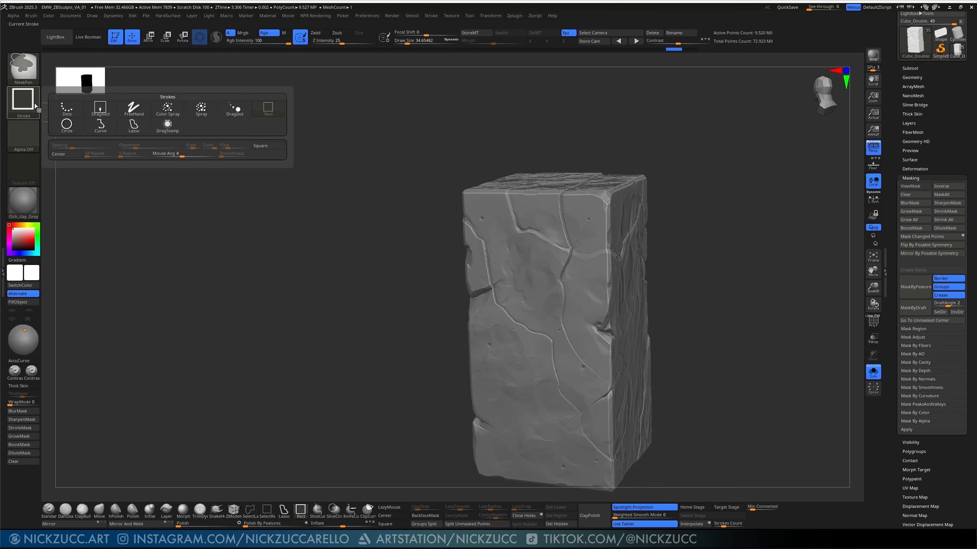
pyautogui.click(133, 109)
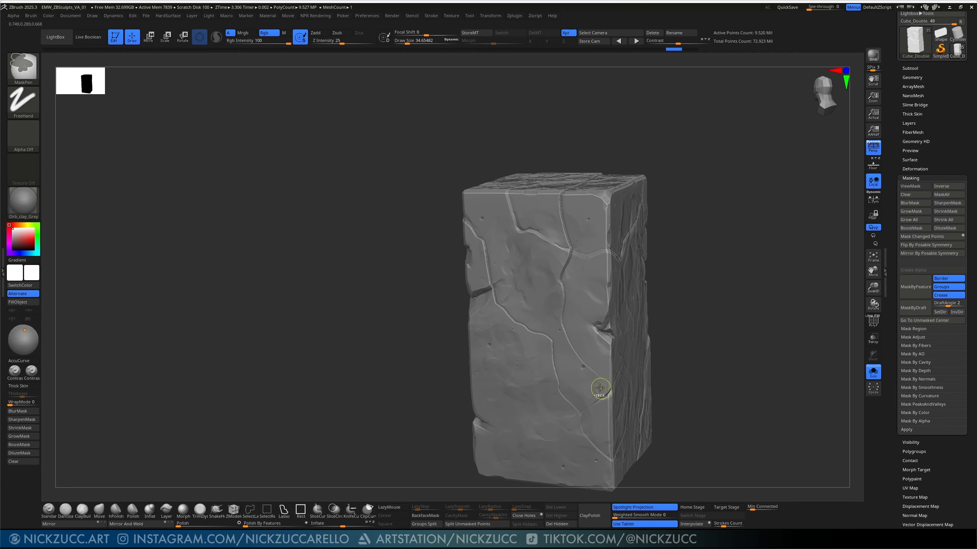
pyautogui.keyDown('ctrl'); pyautogui.moveTo(590, 368); pyautogui.dragTo(563, 333); pyautogui.keyUp('ctrl')
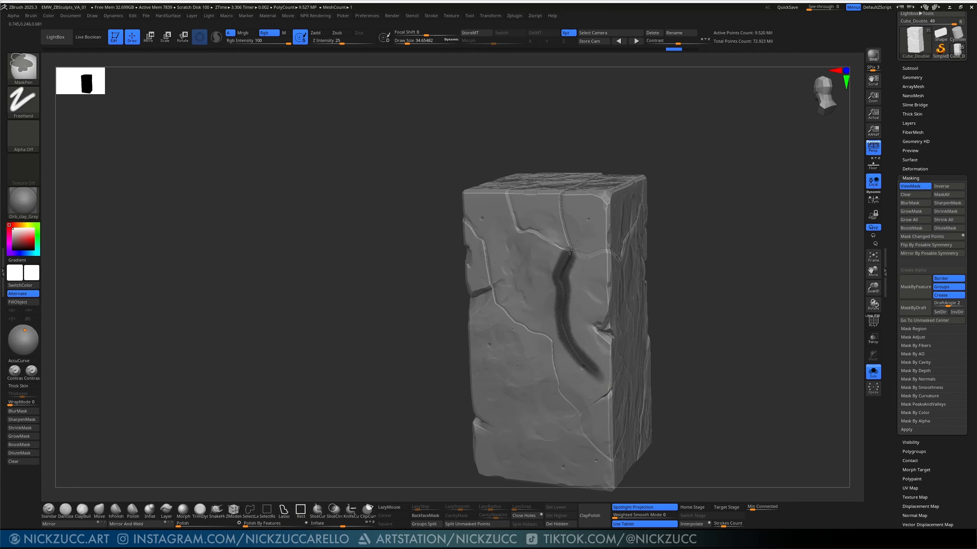
pyautogui.keyDown('ctrl'); pyautogui.moveTo(570, 251); pyautogui.dragTo(562, 199); pyautogui.keyUp('ctrl')
pyautogui.moveTo(640, 150); pyautogui.dragTo(653, 160)
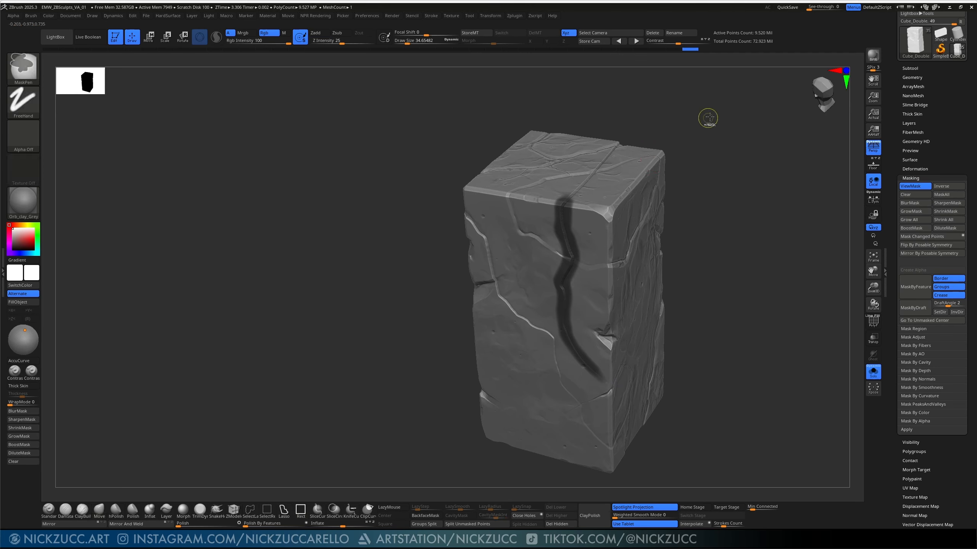
# Step: Extend the painted crack mask across the block's top face and invert the mask
pyautogui.moveTo(715, 115)
pyautogui.keyDown('ctrl'); pyautogui.mouseDown()
pyautogui.moveTo(677, 170)
pyautogui.moveTo(689, 166)
pyautogui.mouseUp(); pyautogui.keyUp('ctrl')
pyautogui.hotkey('ctrl', 'z')
pyautogui.moveTo(566, 203)
pyautogui.keyDown('ctrl'); pyautogui.mouseDown()
pyautogui.moveTo(609, 143)
pyautogui.moveTo(567, 144)
pyautogui.moveTo(594, 149)
pyautogui.moveTo(703, 269)
pyautogui.mouseUp(); pyautogui.keyUp('ctrl')
pyautogui.keyDown('ctrl'); pyautogui.click(558, 387); pyautogui.keyUp('ctrl')
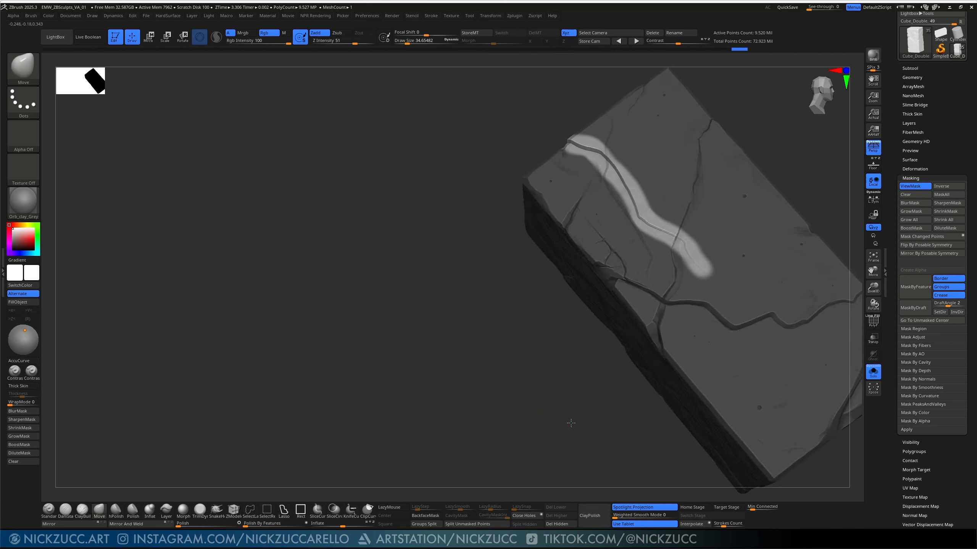
pyautogui.moveTo(558, 387); pyautogui.dragTo(537, 301)
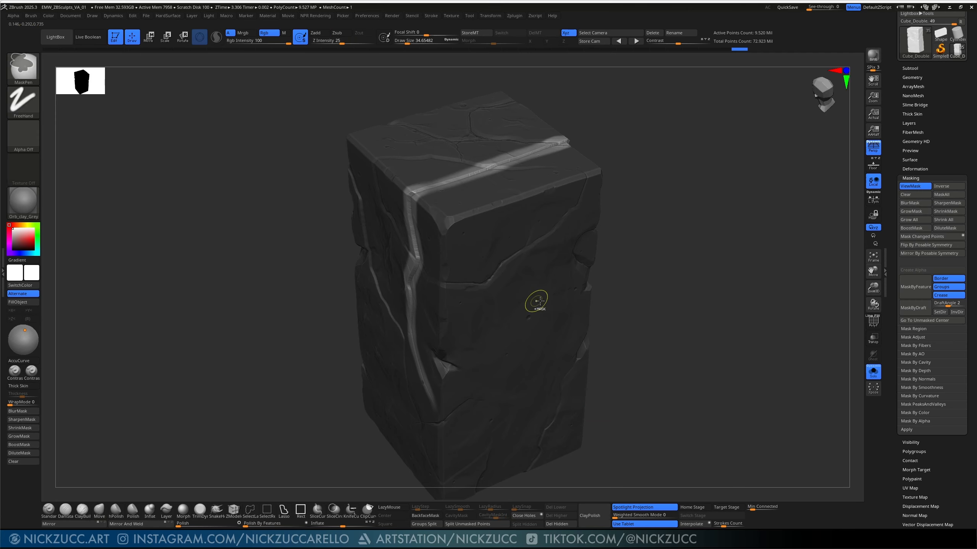
# Step: Hide the mask overlay, show it again to compare the unmasked crack strip, and leave it hidden
pyautogui.hotkey('ctrl', 'h')
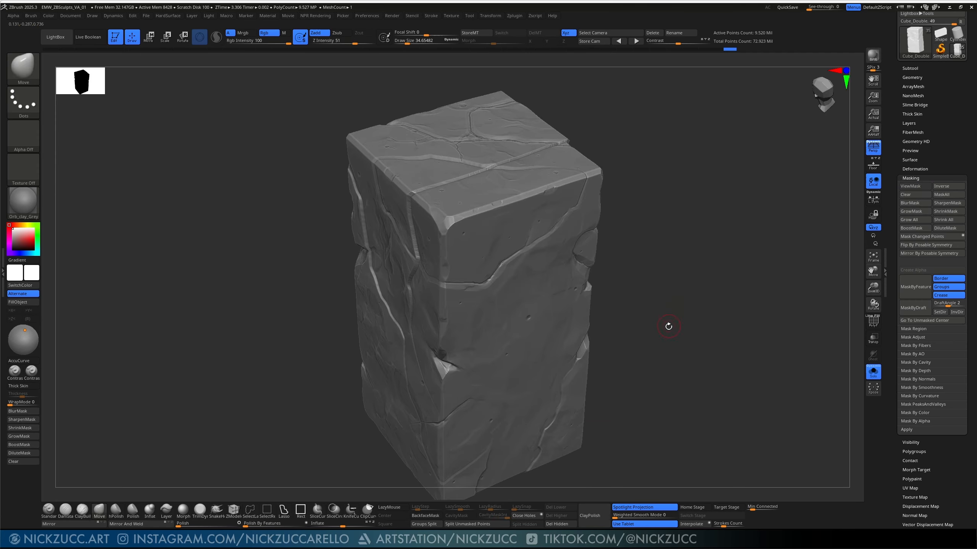
pyautogui.hotkey('ctrl', 'h')
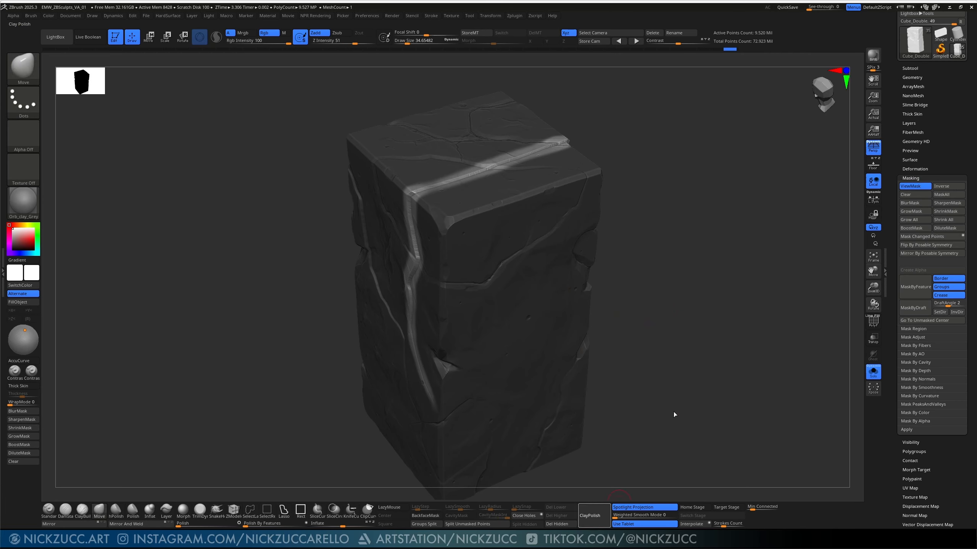
pyautogui.moveTo(673, 414); pyautogui.dragTo(599, 497)
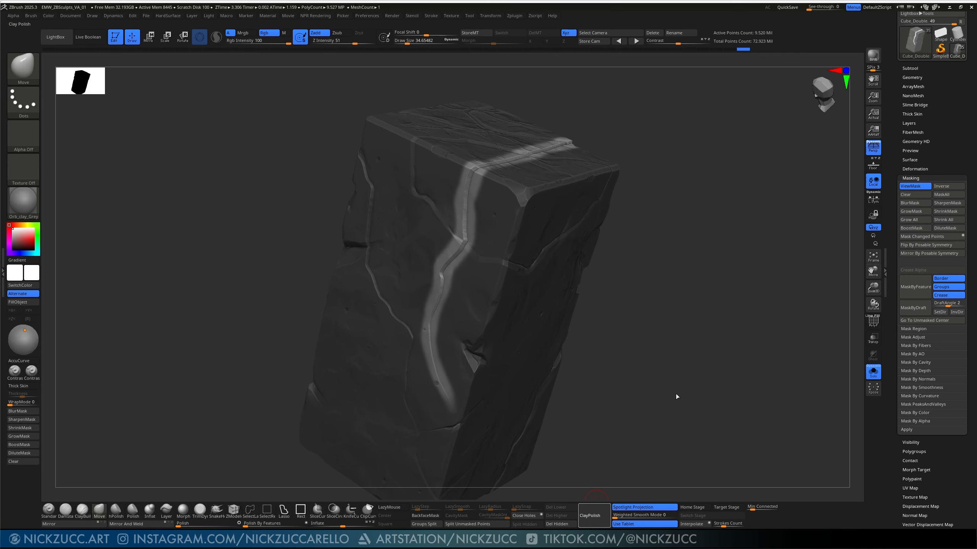
pyautogui.press('ctrl')
pyautogui.hotkey('ctrl', 'h')
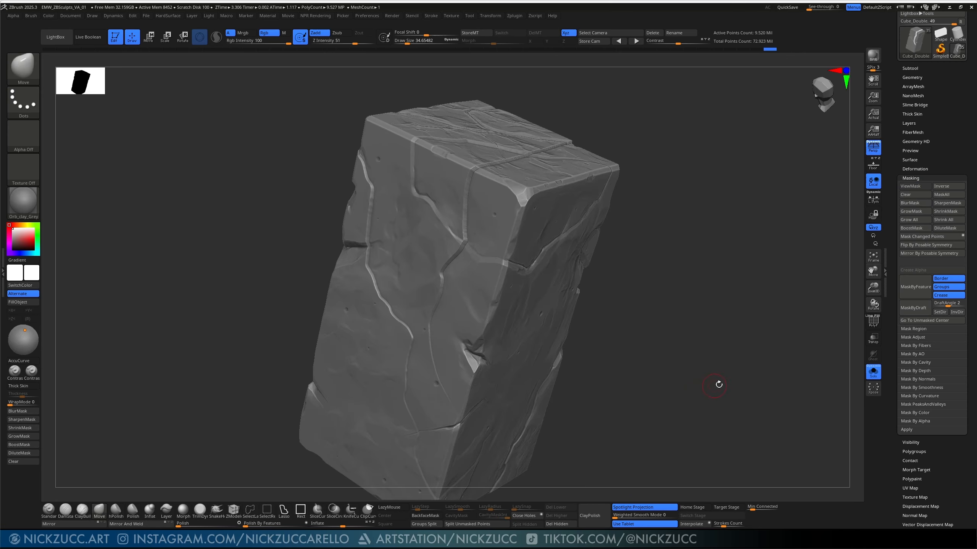
pyautogui.moveTo(719, 384)
pyautogui.keyDown('alt'); pyautogui.mouseDown()
pyautogui.moveTo(671, 349)
pyautogui.moveTo(661, 309)
pyautogui.moveTo(671, 292)
pyautogui.moveTo(684, 301)
pyautogui.moveTo(661, 281)
pyautogui.moveTo(717, 244)
pyautogui.moveTo(722, 266)
pyautogui.moveTo(752, 240)
pyautogui.moveTo(697, 273)
pyautogui.moveTo(704, 262)
pyautogui.moveTo(665, 270)
pyautogui.moveTo(686, 269)
pyautogui.mouseUp(); pyautogui.keyUp('alt')
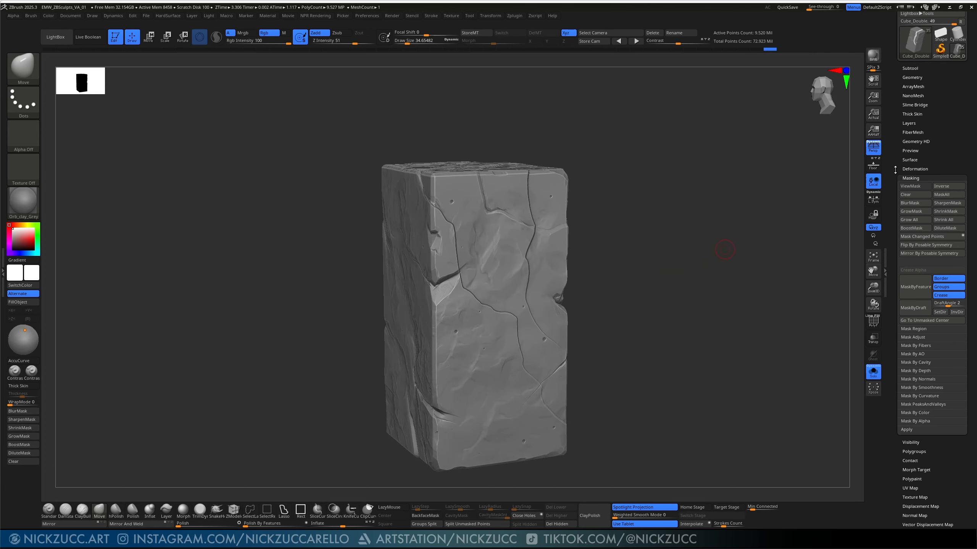
# Step: Open the subtool list, collapse the Cube_Double folder and go to the first folders in the list
pyautogui.scroll(3, 895, 170)
pyautogui.click(912, 150)
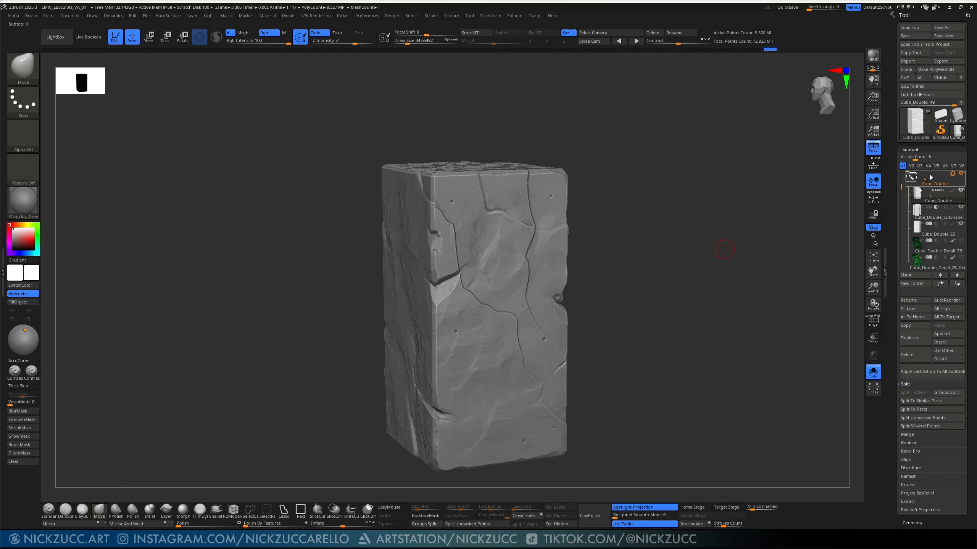
pyautogui.click(914, 180)
pyautogui.moveTo(901, 187); pyautogui.dragTo(903, 166)
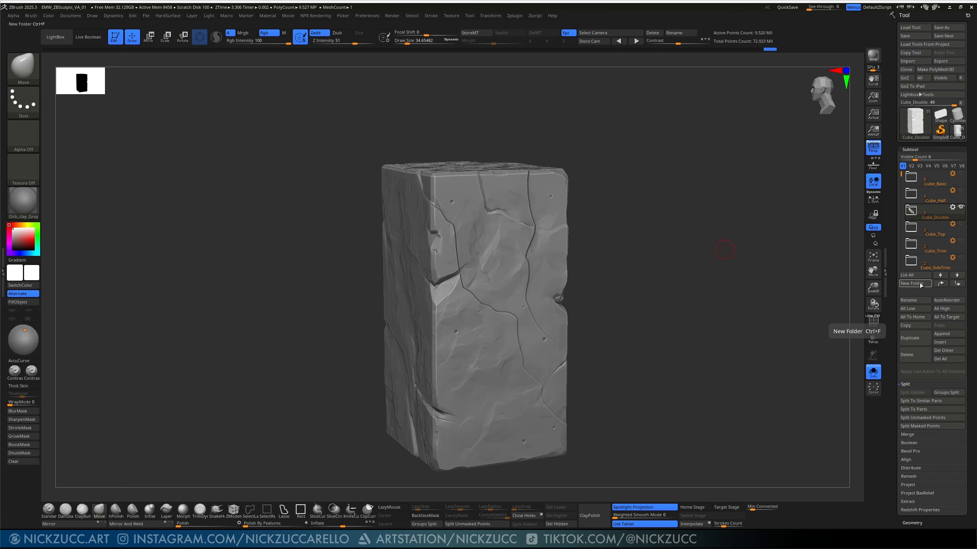
pyautogui.moveTo(912, 238)
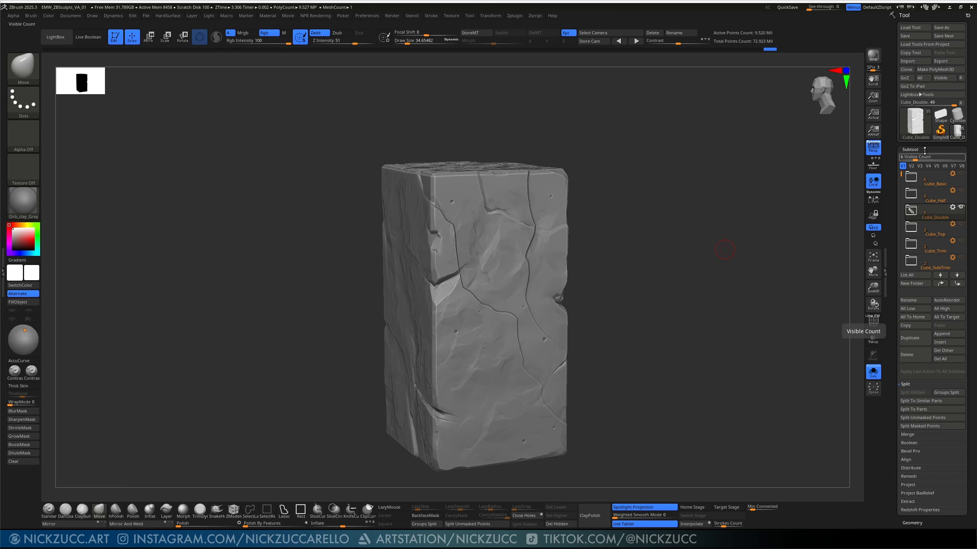
pyautogui.moveTo(960, 178)
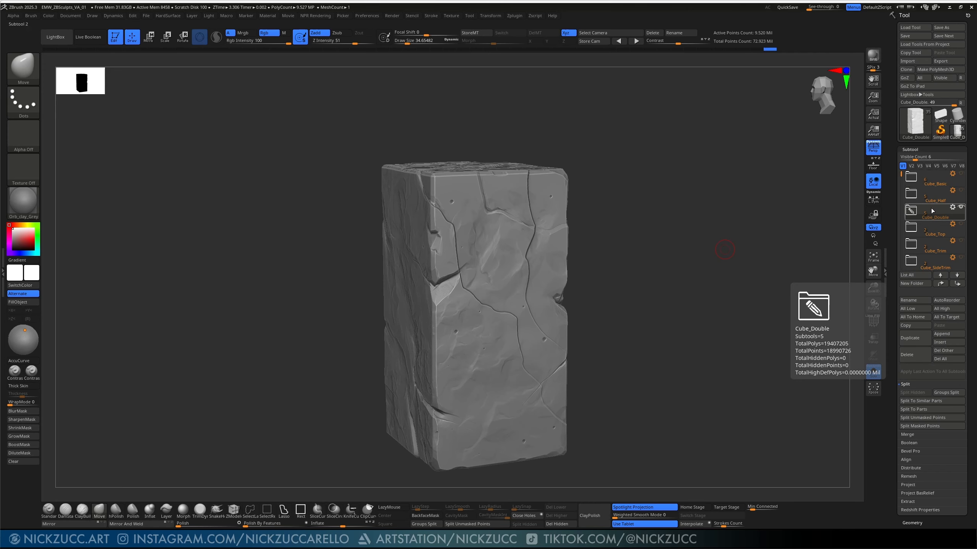
# Step: Expand the Cube_Basic folder and switch to its Cube_Basic_ZBDesign subtool
pyautogui.click(913, 179)
pyautogui.click(939, 226)
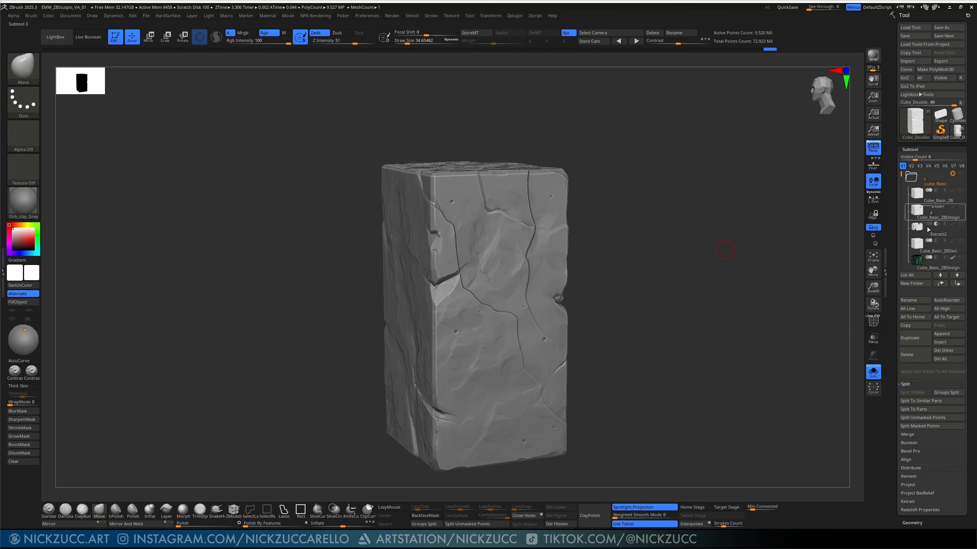
pyautogui.click(919, 211)
pyautogui.click(961, 207)
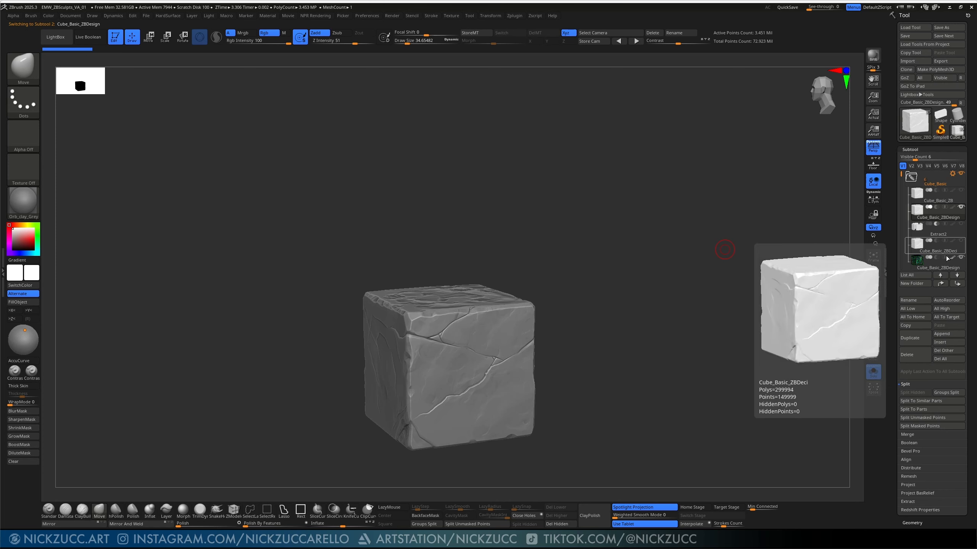
# Step: Using the MaskPen's Lasso stroke, mask a rounded patch low on the cube's front face and trim it clear of the bottom edge
pyautogui.moveTo(715, 335); pyautogui.dragTo(727, 245)
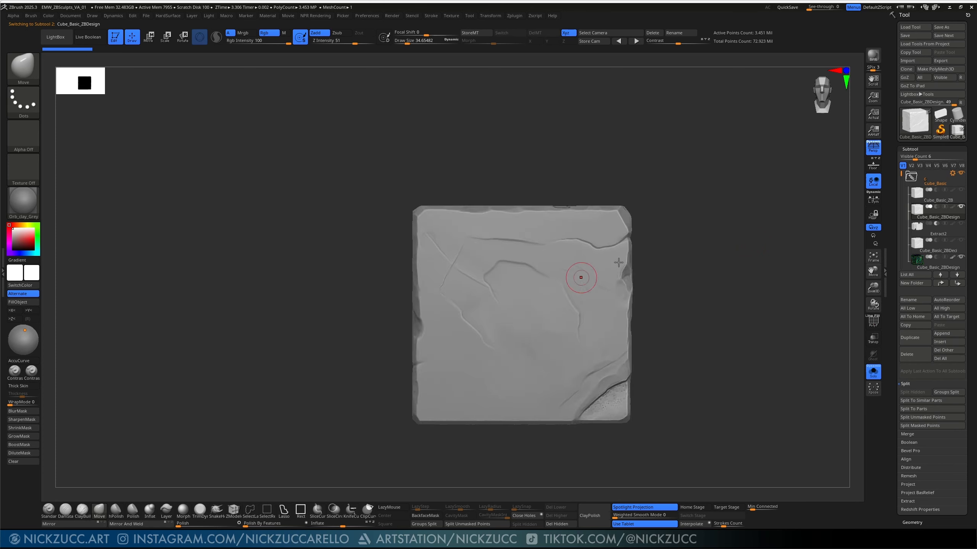
pyautogui.moveTo(638, 275)
pyautogui.mouseDown()
pyautogui.moveTo(664, 301)
pyautogui.moveTo(675, 280)
pyautogui.moveTo(656, 321)
pyautogui.moveTo(643, 316)
pyautogui.mouseUp()
pyautogui.keyDown('ctrl'); pyautogui.click(284, 512); pyautogui.keyUp('ctrl')
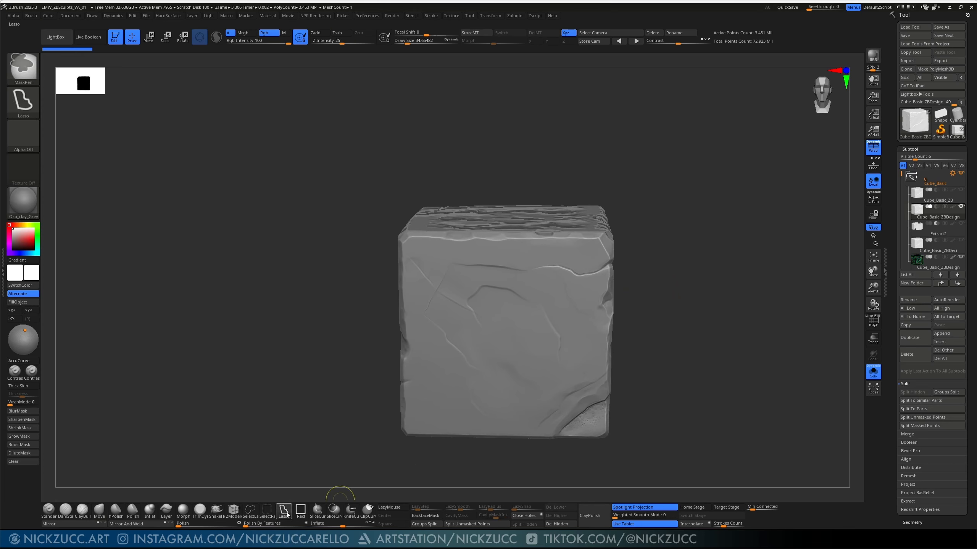
pyautogui.keyDown('shift'); pyautogui.moveTo(672, 418); pyautogui.dragTo(537, 419); pyautogui.keyUp('shift')
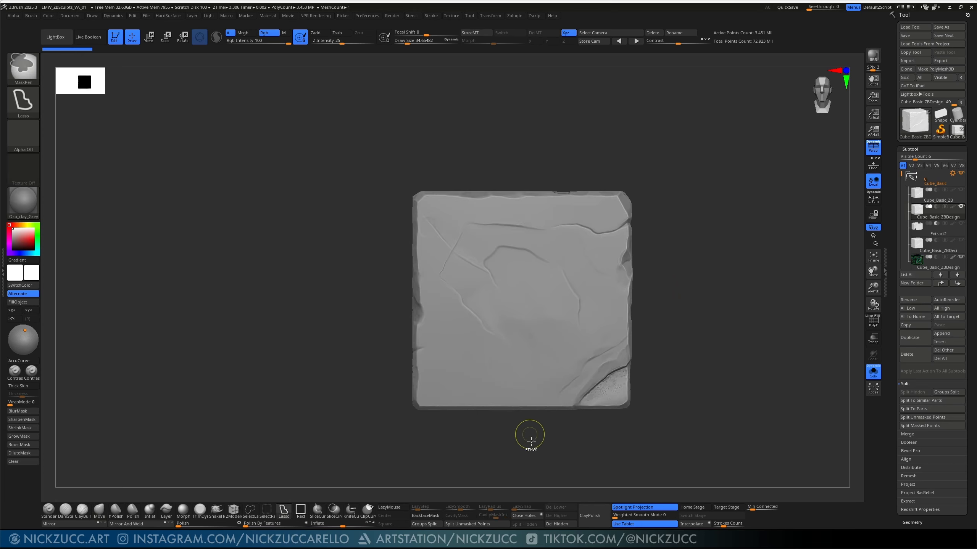
pyautogui.moveTo(476, 370)
pyautogui.keyDown('ctrl'); pyautogui.mouseDown()
pyautogui.moveTo(468, 308)
pyautogui.moveTo(544, 335)
pyautogui.moveTo(563, 402)
pyautogui.moveTo(534, 419)
pyautogui.mouseUp(); pyautogui.keyUp('ctrl')
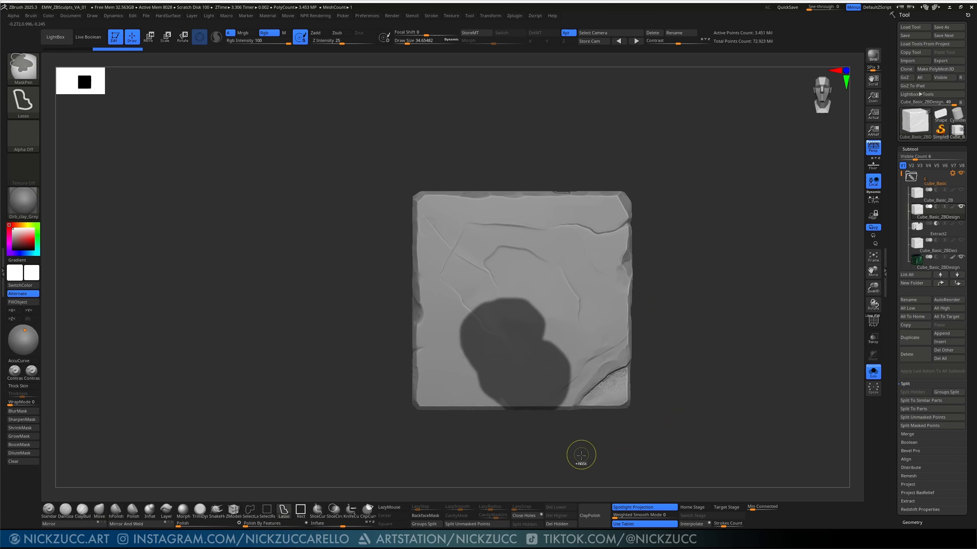
pyautogui.moveTo(548, 453)
pyautogui.keyDown('ctrl'); pyautogui.mouseDown()
pyautogui.moveTo(565, 456)
pyautogui.moveTo(569, 335)
pyautogui.moveTo(613, 369)
pyautogui.moveTo(524, 427)
pyautogui.mouseUp(); pyautogui.keyUp('ctrl')
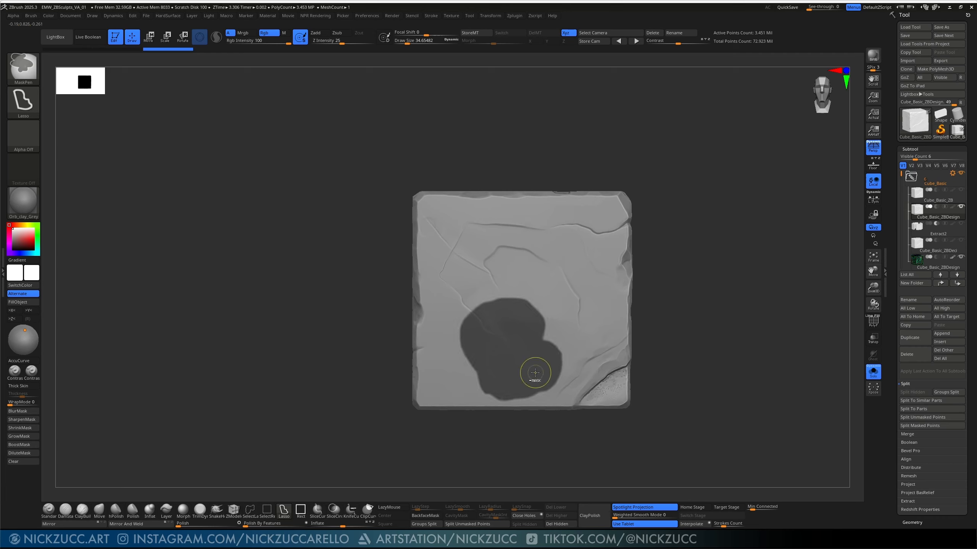
# Step: Invert the mask so only the rounded patch stays editable, and hide the mask overlay
pyautogui.keyDown('ctrl'); pyautogui.click(684, 310); pyautogui.keyUp('ctrl')
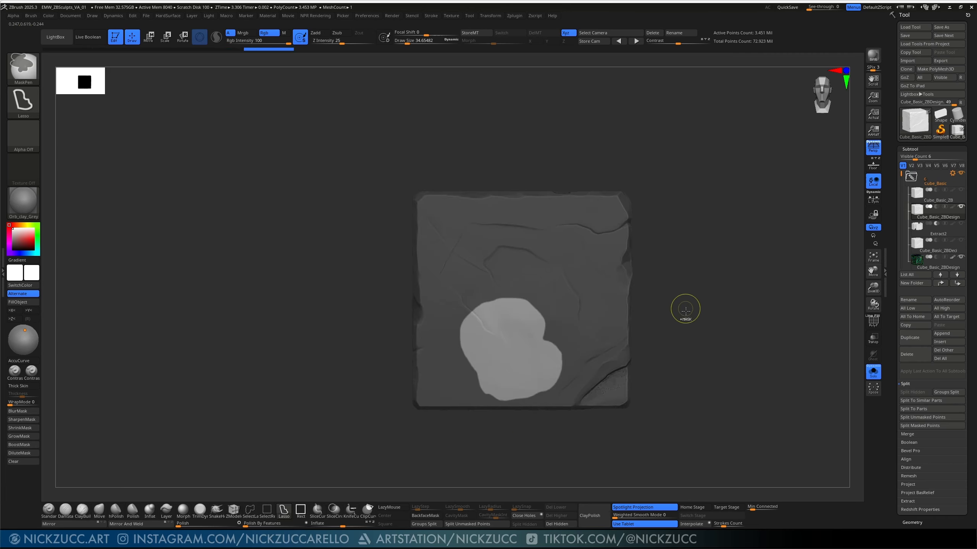
pyautogui.moveTo(702, 331); pyautogui.dragTo(683, 363)
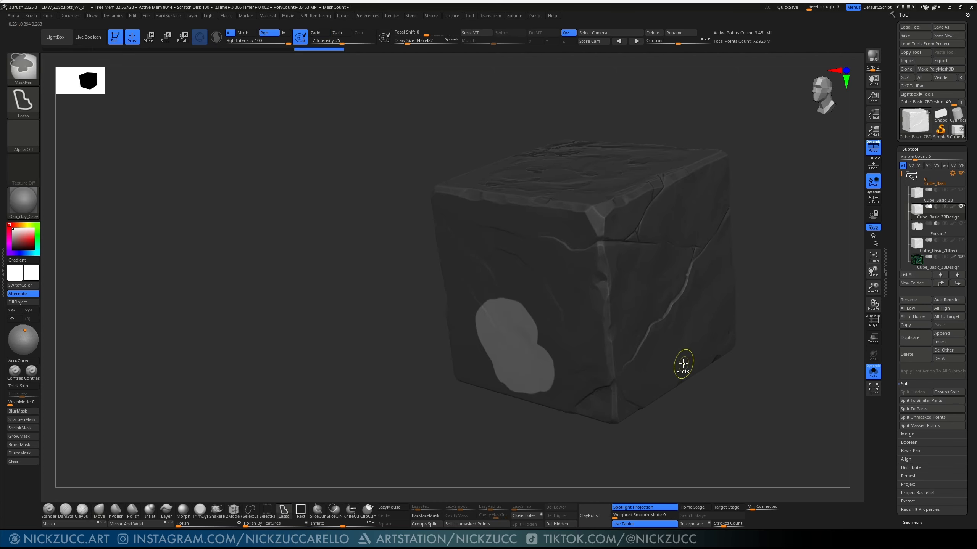
pyautogui.keyDown('ctrl'); pyautogui.moveTo(675, 400); pyautogui.dragTo(650, 419); pyautogui.keyUp('ctrl')
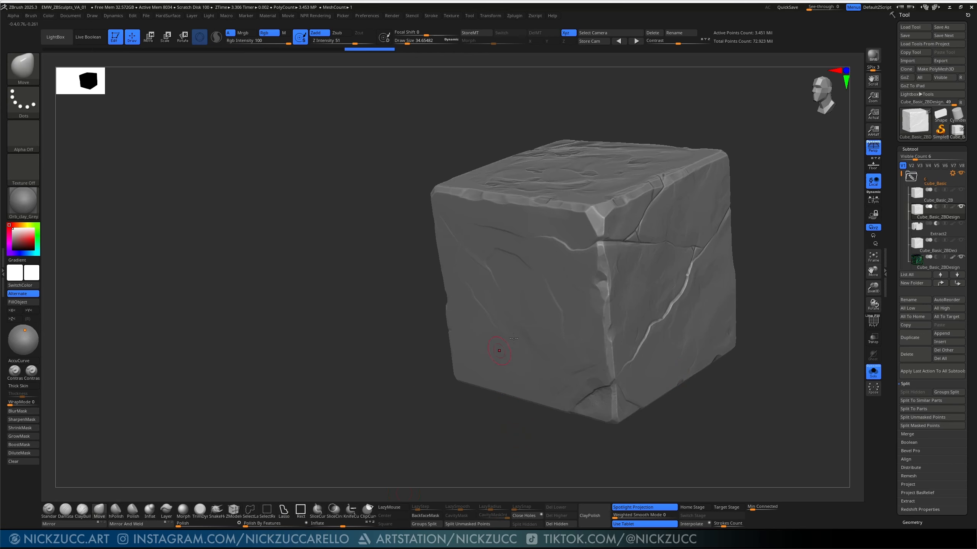
# Step: Push the unmasked patch into the cube's face using the Move brush at draw sizes of about 170 and 136
pyautogui.press('s')
pyautogui.moveTo(514, 338); pyautogui.dragTo(536, 344)
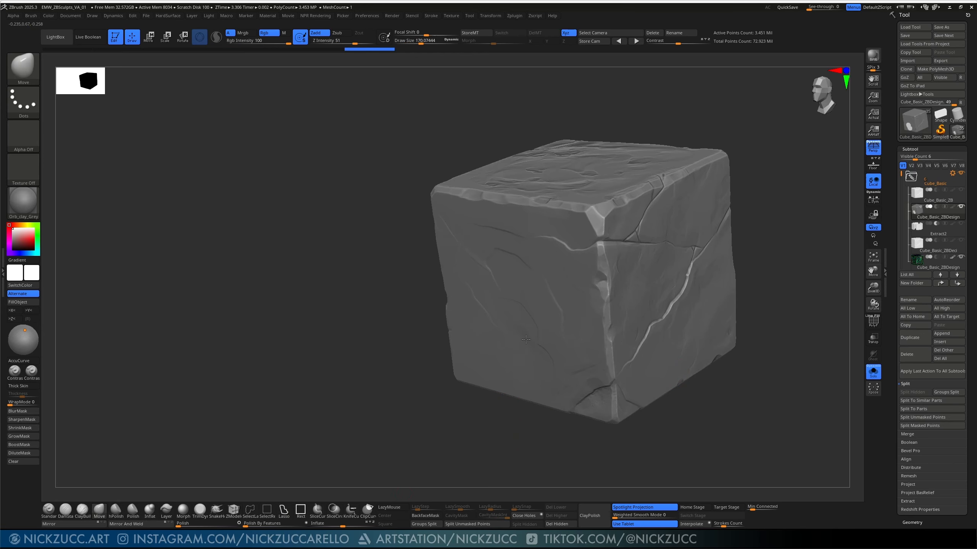
pyautogui.moveTo(532, 432)
pyautogui.keyDown('shift'); pyautogui.mouseDown()
pyautogui.moveTo(546, 385)
pyautogui.moveTo(540, 337)
pyautogui.mouseUp(); pyautogui.keyUp('shift')
pyautogui.press('s')
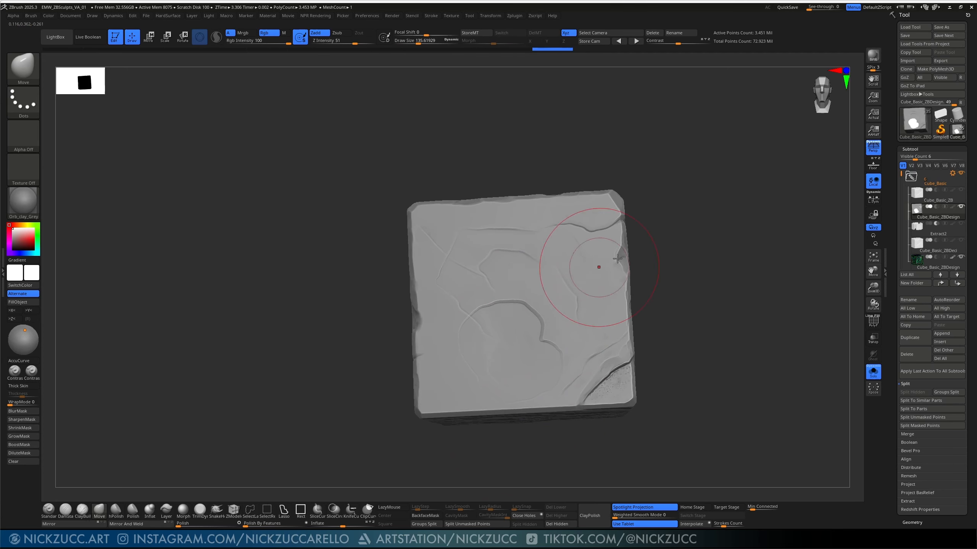
# Step: Deepen the recessed patch along its lower and outer edges with the Move brush, reducing the draw size to about 118
pyautogui.moveTo(599, 267); pyautogui.dragTo(508, 317, button='right')
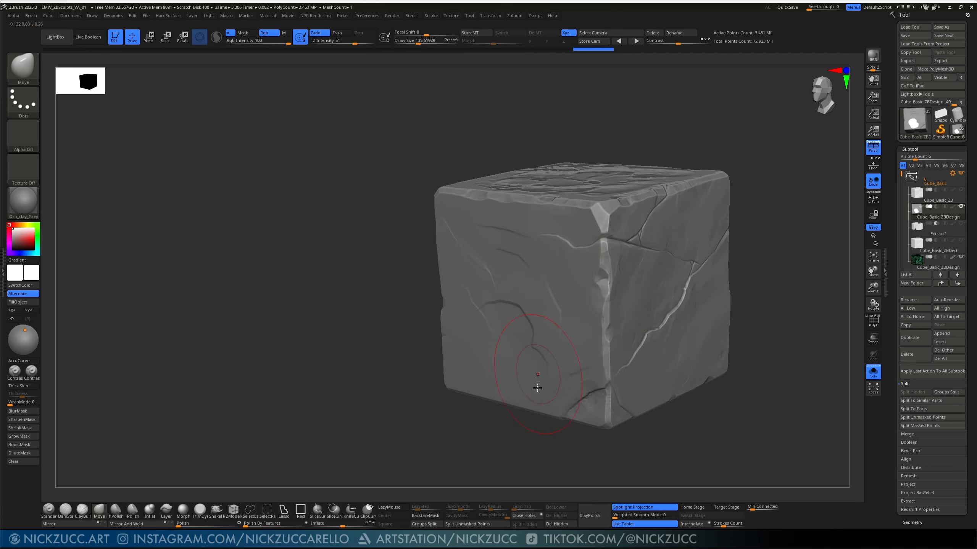
pyautogui.moveTo(537, 388); pyautogui.dragTo(538, 434, button='right')
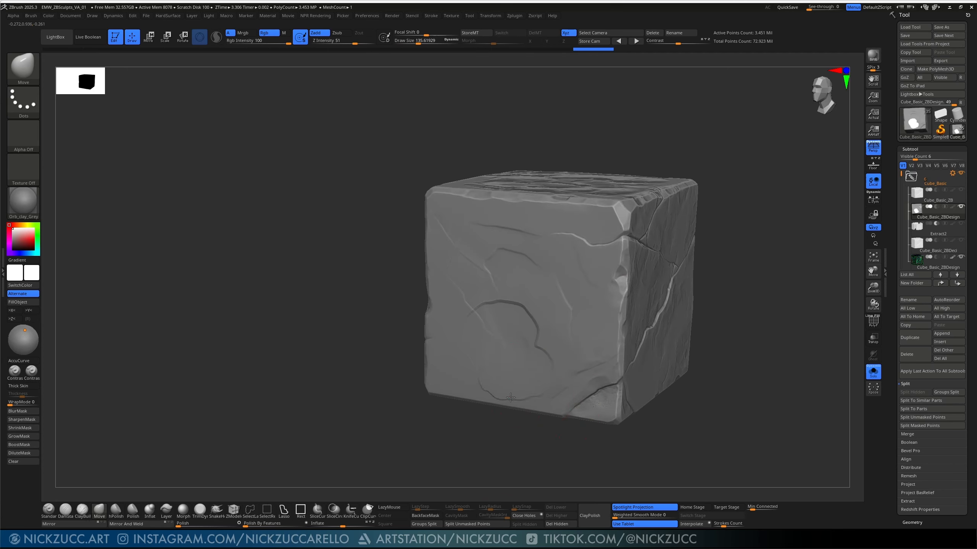
pyautogui.moveTo(527, 445)
pyautogui.mouseDown(button='right')
pyautogui.moveTo(506, 394)
pyautogui.moveTo(519, 400)
pyautogui.mouseUp(button='right')
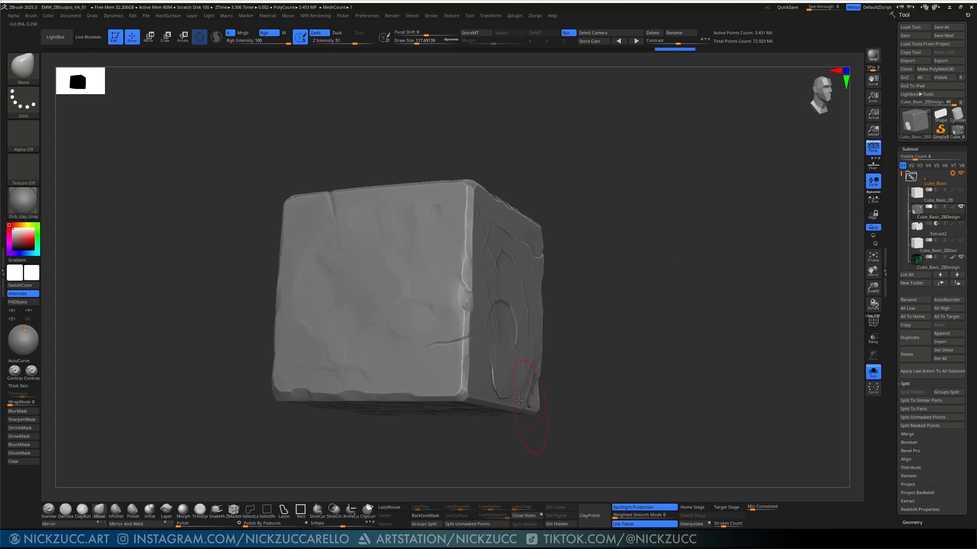
pyautogui.moveTo(570, 373)
pyautogui.mouseDown(button='right')
pyautogui.moveTo(510, 385)
pyautogui.moveTo(562, 358)
pyautogui.mouseUp(button='right')
pyautogui.moveTo(708, 312)
pyautogui.mouseDown(button='right')
pyautogui.moveTo(658, 332)
pyautogui.moveTo(667, 312)
pyautogui.moveTo(630, 294)
pyautogui.moveTo(522, 390)
pyautogui.mouseUp(button='right')
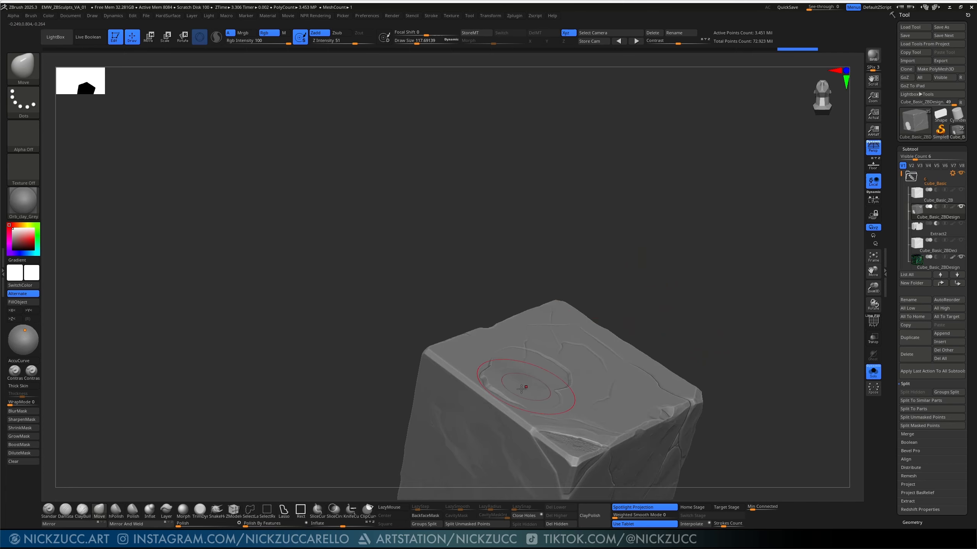
pyautogui.moveTo(599, 285); pyautogui.dragTo(532, 416, button='right')
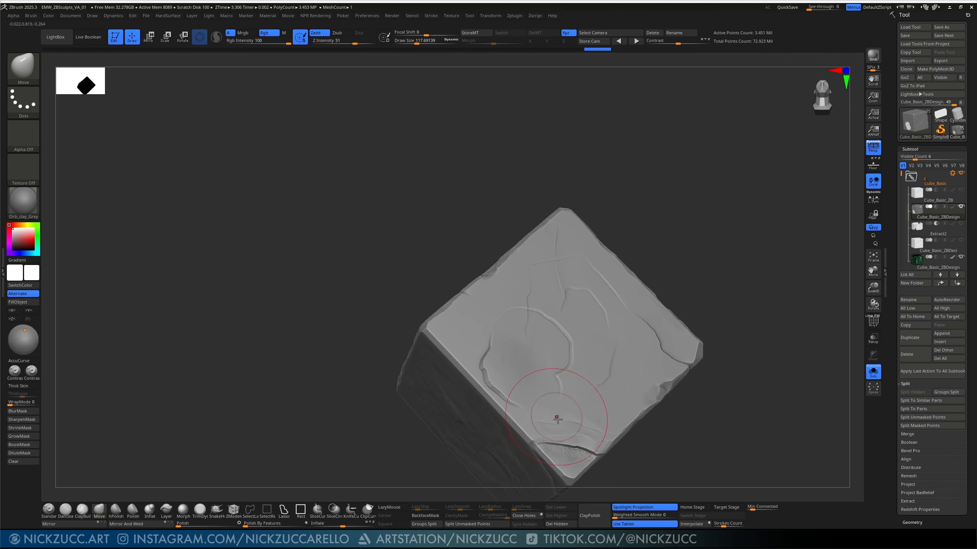
pyautogui.moveTo(605, 283); pyautogui.dragTo(653, 242, button='right')
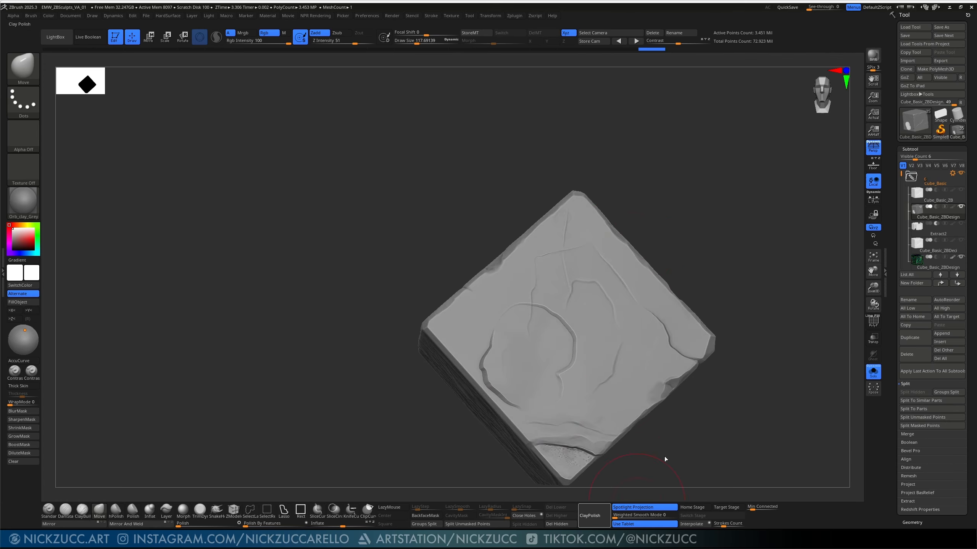
# Step: Clear the mask and nudge the recess's edges using the Move brush at a draw size of about 59
pyautogui.moveTo(666, 459); pyautogui.dragTo(679, 460, button='right')
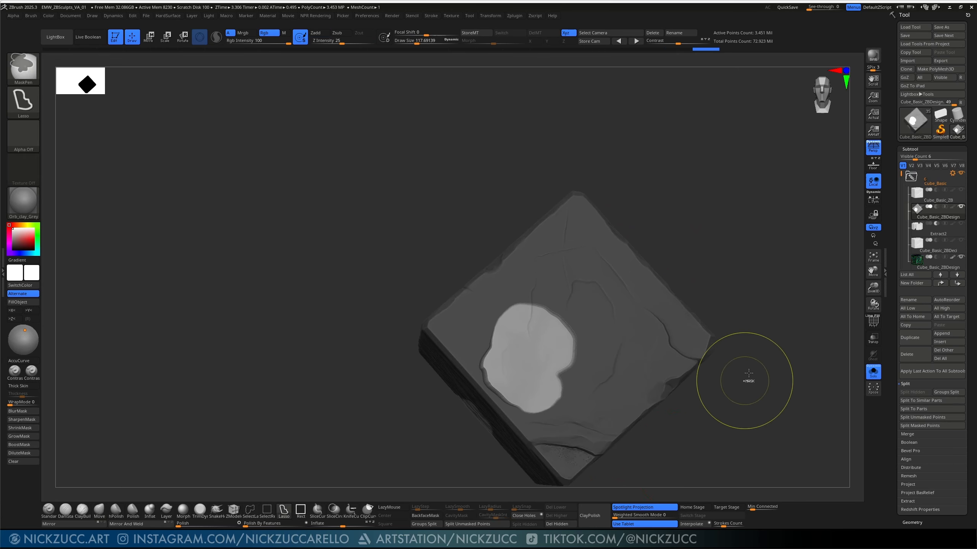
pyautogui.keyDown('ctrl'); pyautogui.moveTo(767, 357); pyautogui.dragTo(738, 438); pyautogui.keyUp('ctrl')
pyautogui.moveTo(734, 439); pyautogui.dragTo(711, 438, button='right')
pyautogui.press('s')
pyautogui.moveTo(573, 360); pyautogui.dragTo(570, 360)
pyautogui.press('s')
pyautogui.moveTo(509, 398); pyautogui.dragTo(505, 399)
pyautogui.press('ctrl')
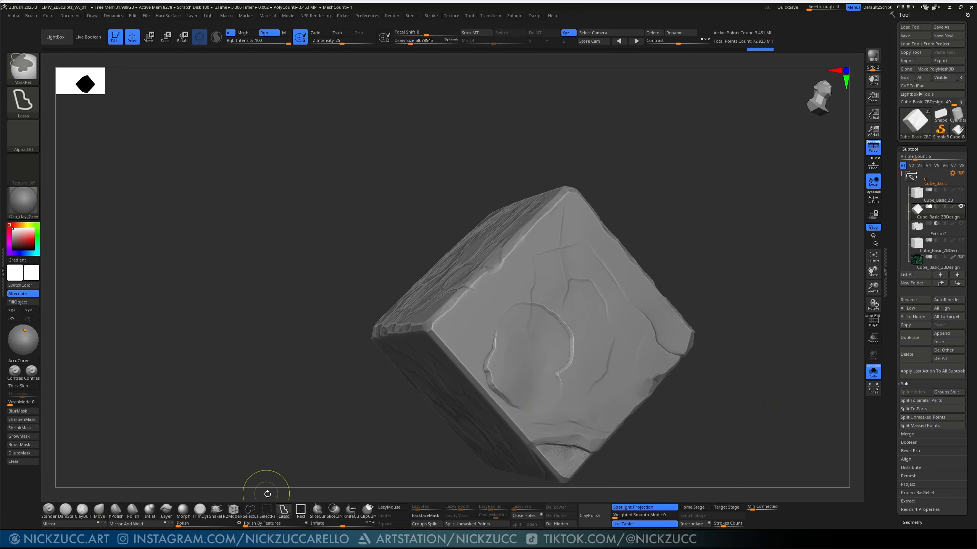
# Step: Paint a FreeHand mask over the curved rim of the cube's recess and invert it so only that band stays editable
pyautogui.click(23, 101)
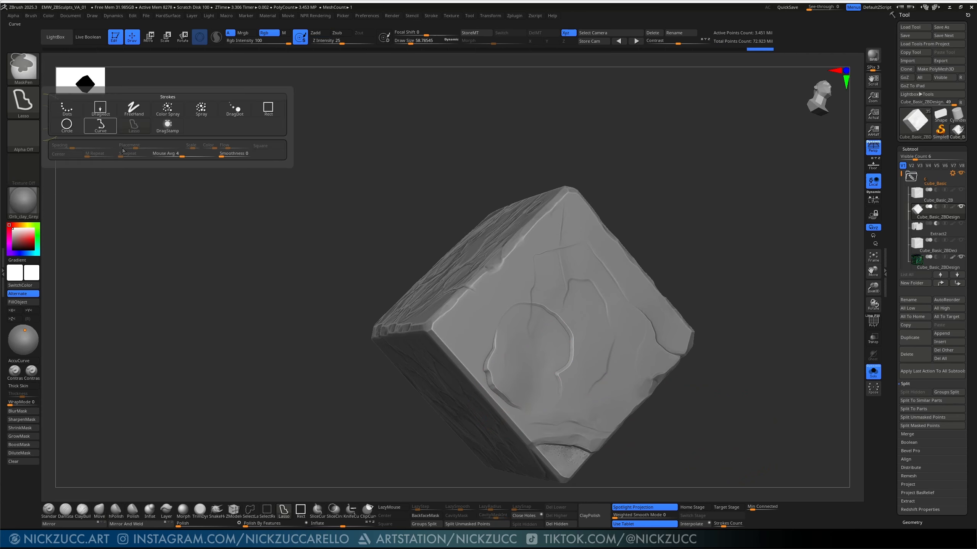
pyautogui.click(132, 112)
pyautogui.moveTo(519, 408)
pyautogui.keyDown('ctrl'); pyautogui.mouseDown()
pyautogui.moveTo(500, 322)
pyautogui.moveTo(573, 338)
pyautogui.moveTo(557, 413)
pyautogui.mouseUp(); pyautogui.keyUp('ctrl')
pyautogui.keyDown('ctrl'); pyautogui.click(726, 301); pyautogui.keyUp('ctrl')
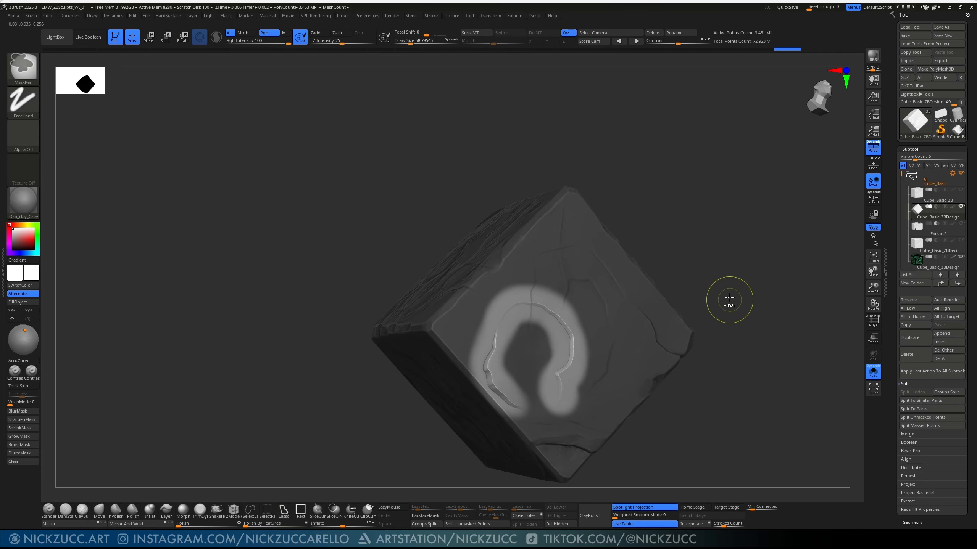
# Step: Run ClayPolish on the unmasked band around the recess and clear the mask
pyautogui.click(609, 514)
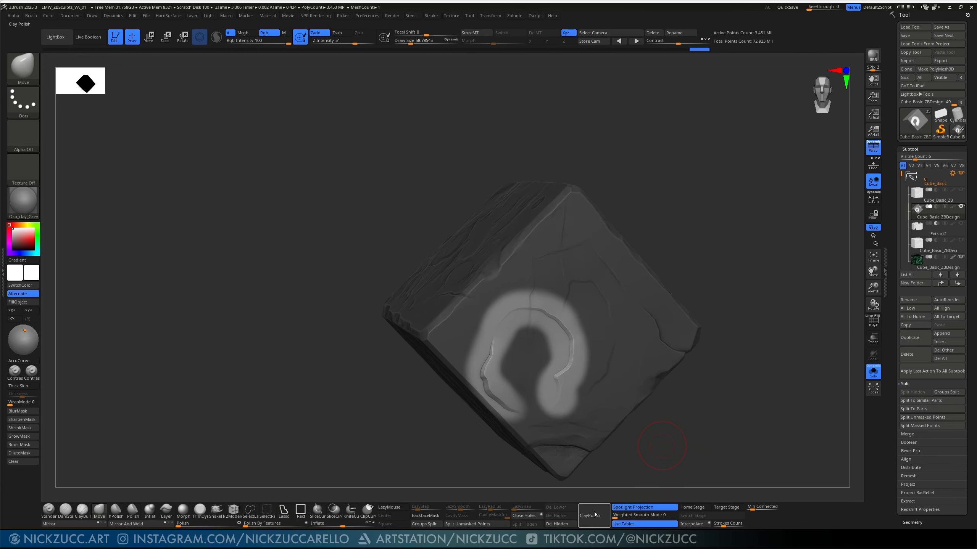
pyautogui.moveTo(745, 344)
pyautogui.keyDown('ctrl'); pyautogui.mouseDown()
pyautogui.moveTo(741, 393)
pyautogui.moveTo(736, 383)
pyautogui.moveTo(754, 384)
pyautogui.moveTo(755, 356)
pyautogui.mouseUp(); pyautogui.keyUp('ctrl')
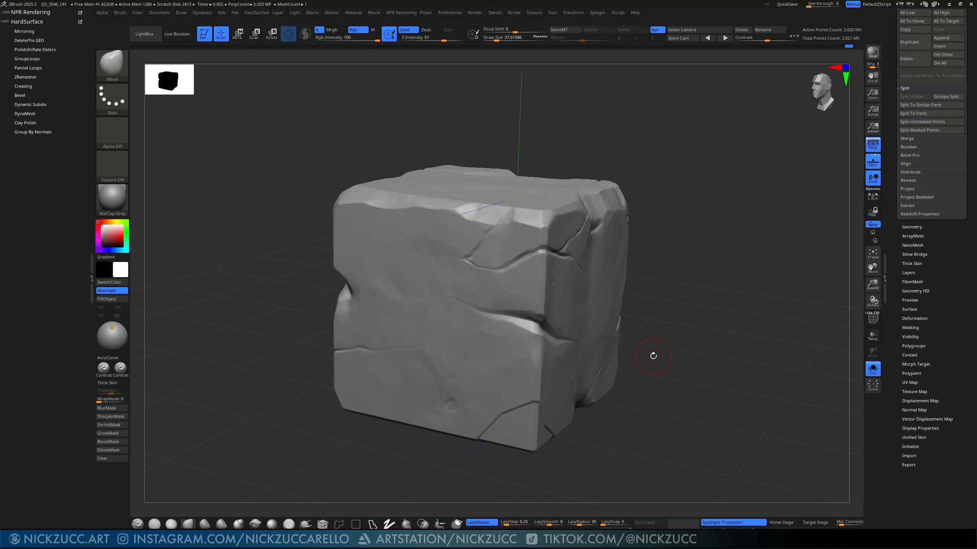
# Step: Choose ClipCurve with the Curve stroke as the clipping brush for the chipped stone block
pyautogui.moveTo(661, 326); pyautogui.dragTo(645, 340)
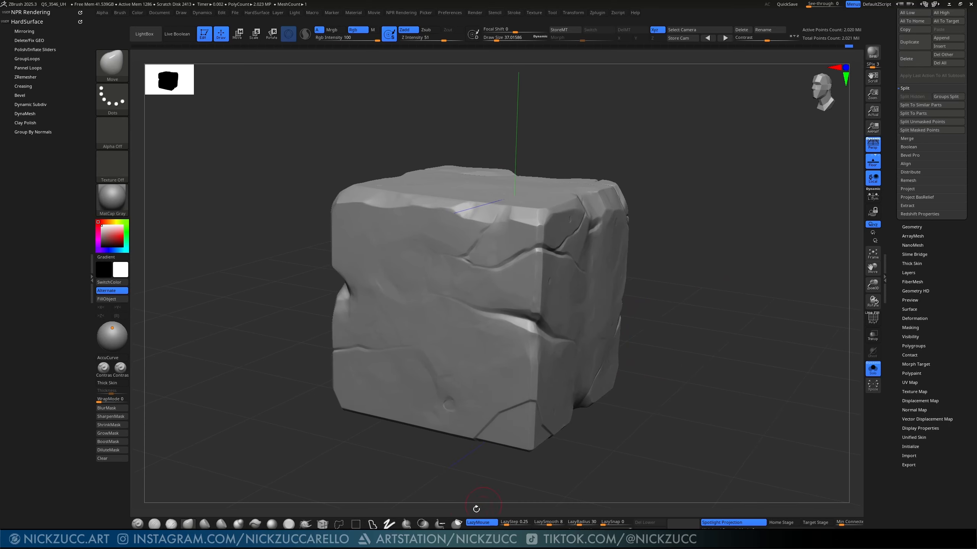
pyautogui.press('ctrl')
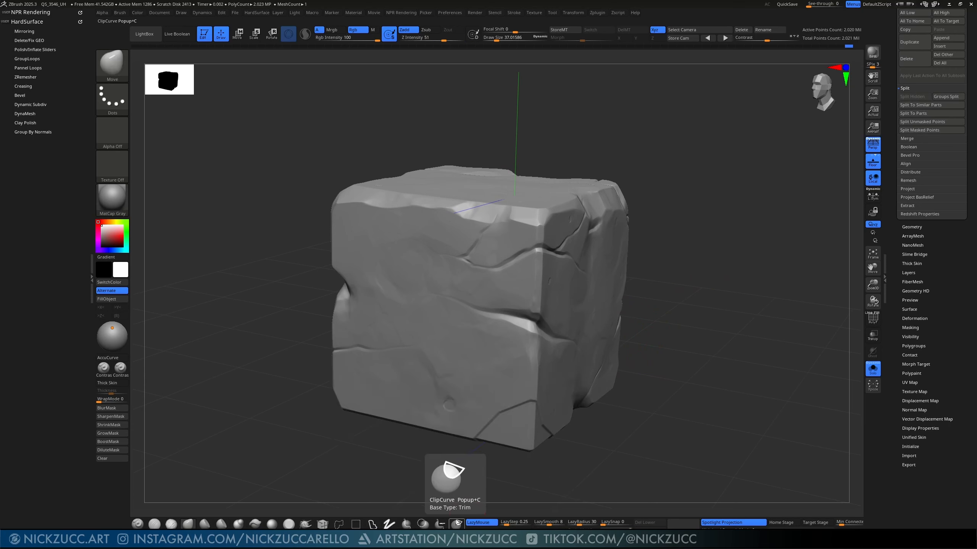
pyautogui.press('ctrl')
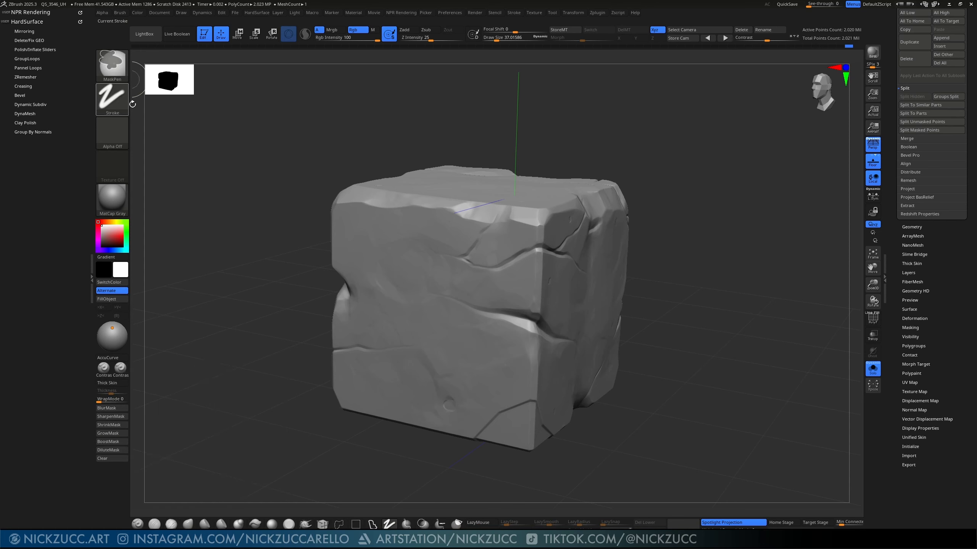
pyautogui.hotkey('ctrl', 'shift')
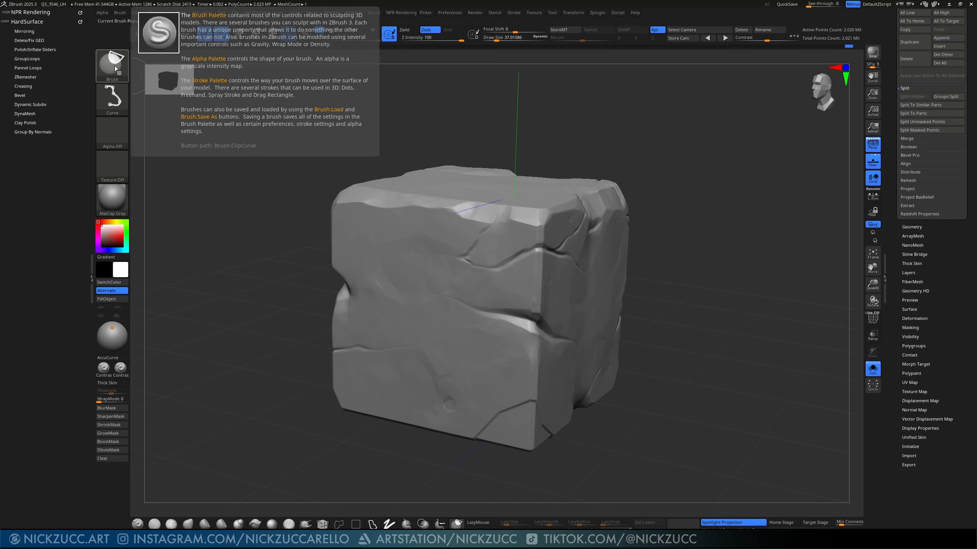
pyautogui.click(114, 67)
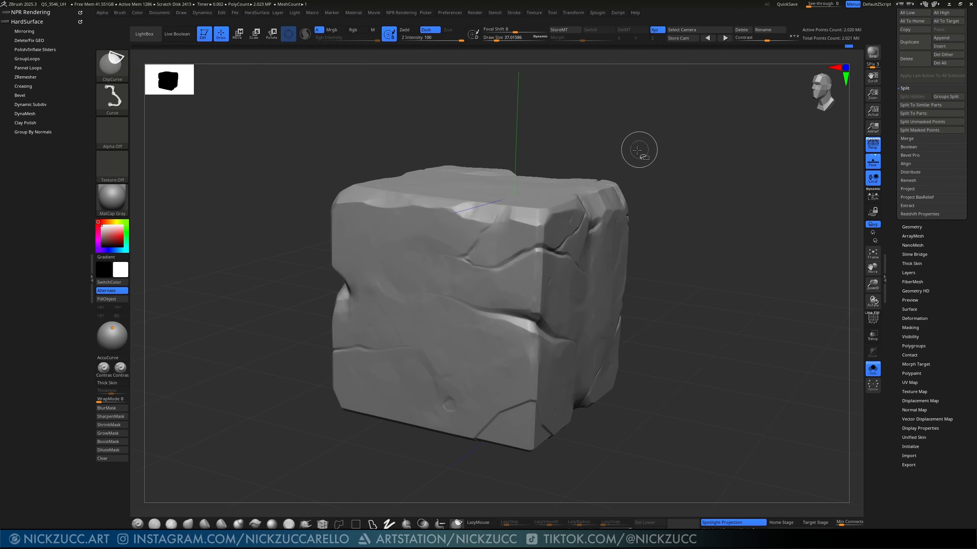
pyautogui.click(119, 68)
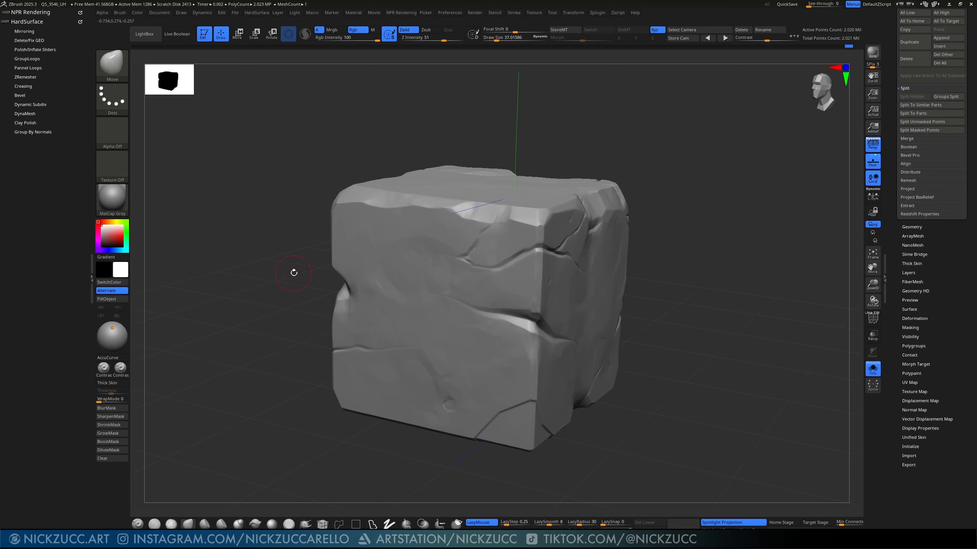
# Step: Clip off the stone block's upper front corner with a straight diagonal ClipCurve cut
pyautogui.moveTo(285, 284)
pyautogui.keyDown('ctrl'); pyautogui.keyDown('shift'); pyautogui.mouseDown()
pyautogui.moveTo(365, 206)
pyautogui.moveTo(431, 164)
pyautogui.moveTo(392, 169)
pyautogui.moveTo(451, 123)
pyautogui.moveTo(459, 149)
pyautogui.moveTo(402, 208)
pyautogui.moveTo(358, 190)
pyautogui.moveTo(409, 222)
pyautogui.moveTo(389, 216)
pyautogui.moveTo(379, 185)
pyautogui.moveTo(397, 161)
pyautogui.moveTo(331, 384)
pyautogui.moveTo(384, 173)
pyautogui.moveTo(376, 171)
pyautogui.moveTo(380, 189)
pyautogui.moveTo(396, 159)
pyautogui.moveTo(396, 169)
pyautogui.moveTo(561, 194)
pyautogui.moveTo(739, 282)
pyautogui.moveTo(627, 304)
pyautogui.moveTo(340, 162)
pyautogui.moveTo(394, 181)
pyautogui.moveTo(407, 160)
pyautogui.mouseUp(); pyautogui.keyUp('shift'); pyautogui.keyUp('ctrl')
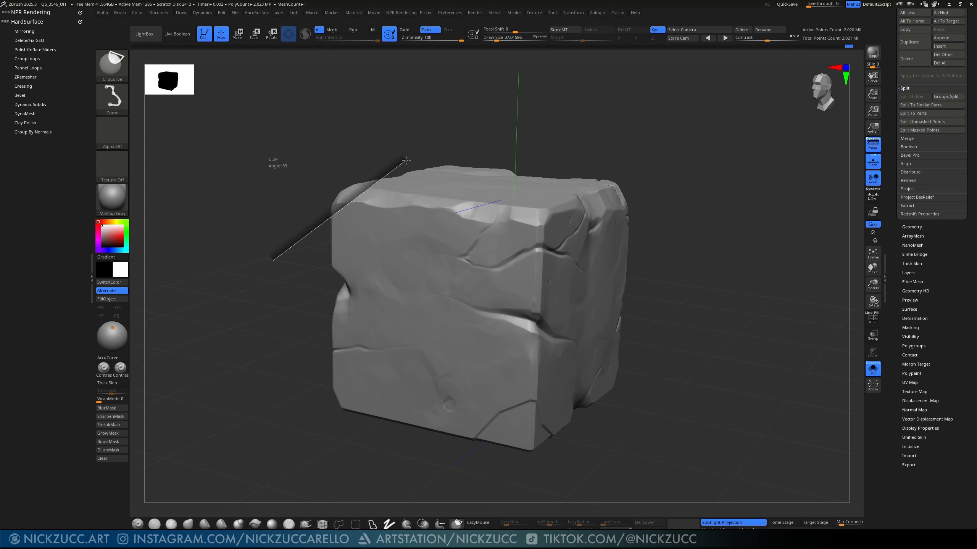
pyautogui.keyDown('ctrl'); pyautogui.keyDown('shift'); pyautogui.moveTo(410, 157); pyautogui.dragTo(410, 157); pyautogui.keyUp('shift'); pyautogui.keyUp('ctrl')
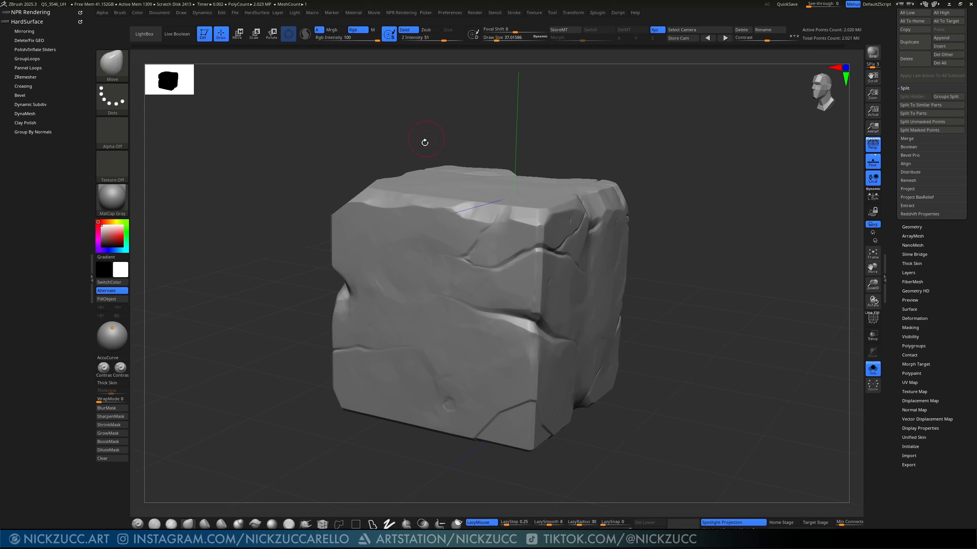
pyautogui.moveTo(616, 158); pyautogui.dragTo(648, 188)
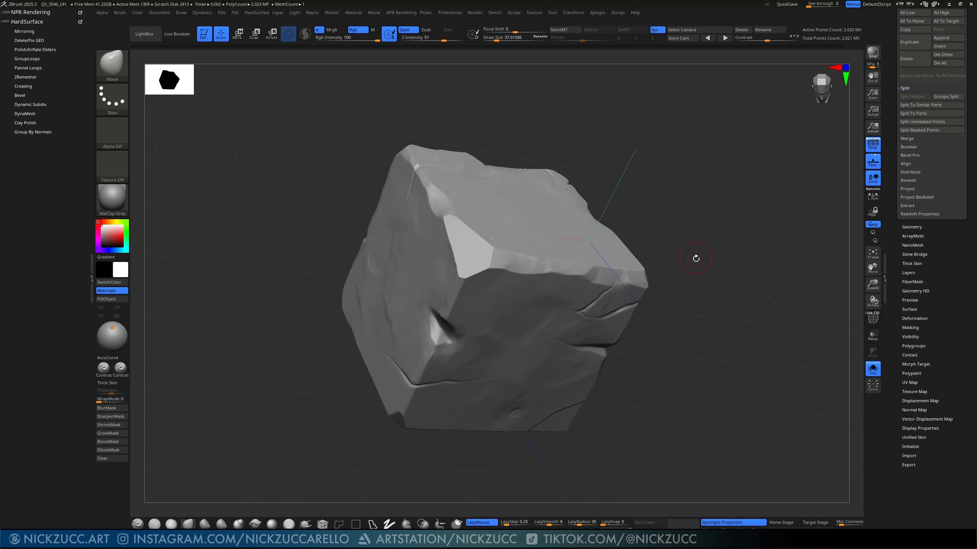
pyautogui.moveTo(693, 257)
pyautogui.mouseDown()
pyautogui.moveTo(690, 247)
pyautogui.moveTo(698, 277)
pyautogui.moveTo(678, 274)
pyautogui.moveTo(653, 246)
pyautogui.moveTo(701, 255)
pyautogui.mouseUp()
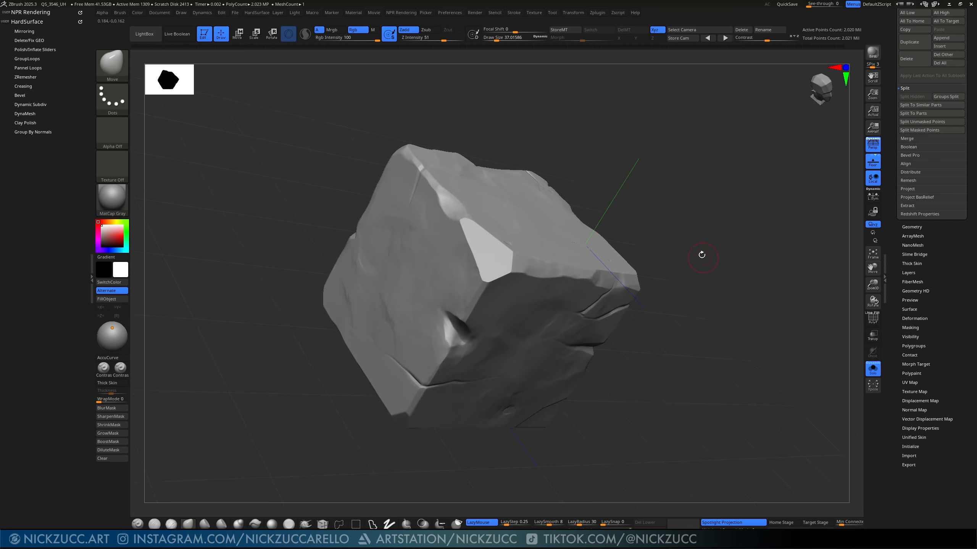
pyautogui.moveTo(661, 227); pyautogui.dragTo(638, 239)
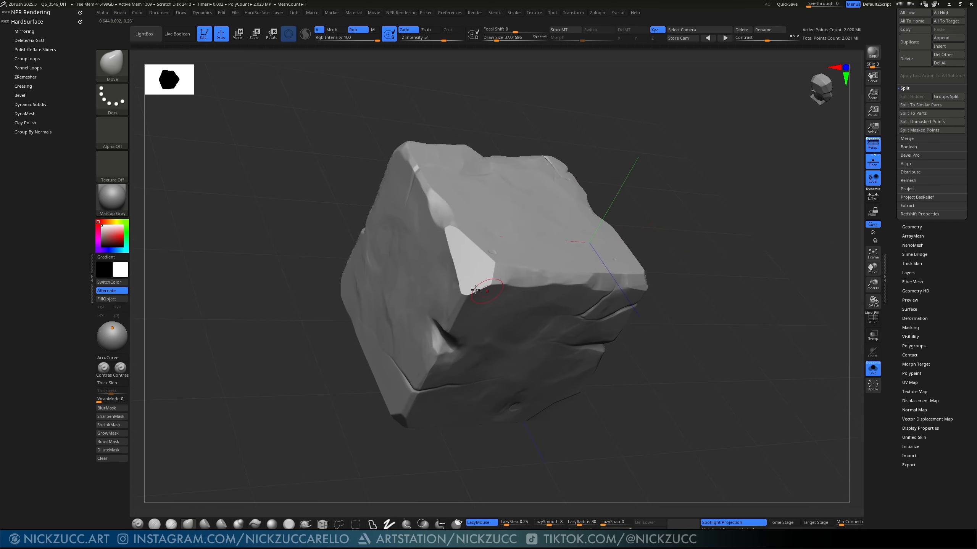
pyautogui.press('shift')
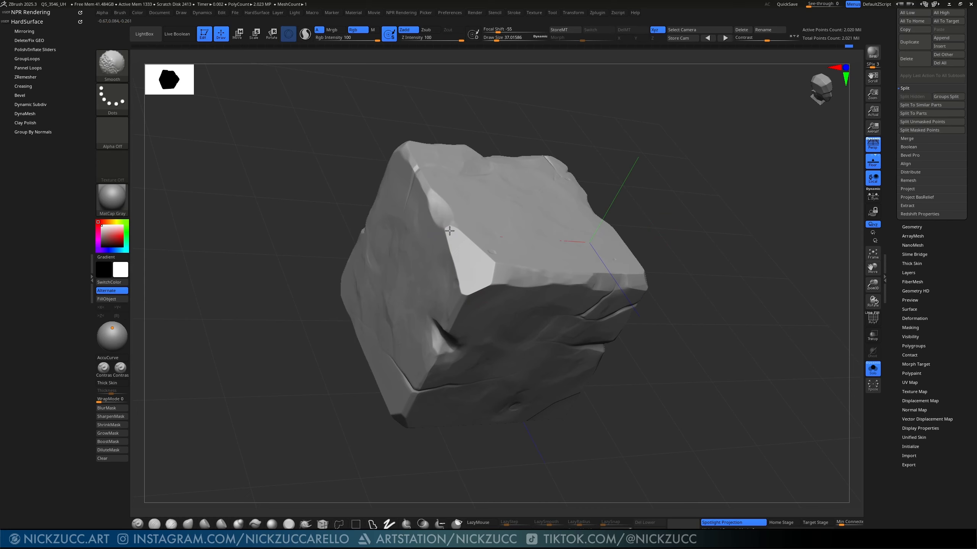
# Step: Clip off the lower front corner beneath the cut upper corner with another diagonal ClipCurve line
pyautogui.moveTo(733, 295)
pyautogui.mouseDown()
pyautogui.moveTo(706, 227)
pyautogui.moveTo(740, 250)
pyautogui.moveTo(722, 242)
pyautogui.moveTo(728, 236)
pyautogui.moveTo(714, 258)
pyautogui.moveTo(723, 263)
pyautogui.moveTo(704, 283)
pyautogui.moveTo(667, 269)
pyautogui.mouseUp()
pyautogui.moveTo(518, 130)
pyautogui.keyDown('ctrl'); pyautogui.keyDown('shift'); pyautogui.mouseDown()
pyautogui.moveTo(621, 305)
pyautogui.moveTo(653, 314)
pyautogui.moveTo(658, 290)
pyautogui.moveTo(696, 338)
pyautogui.moveTo(708, 386)
pyautogui.mouseUp(); pyautogui.keyUp('shift'); pyautogui.keyUp('ctrl')
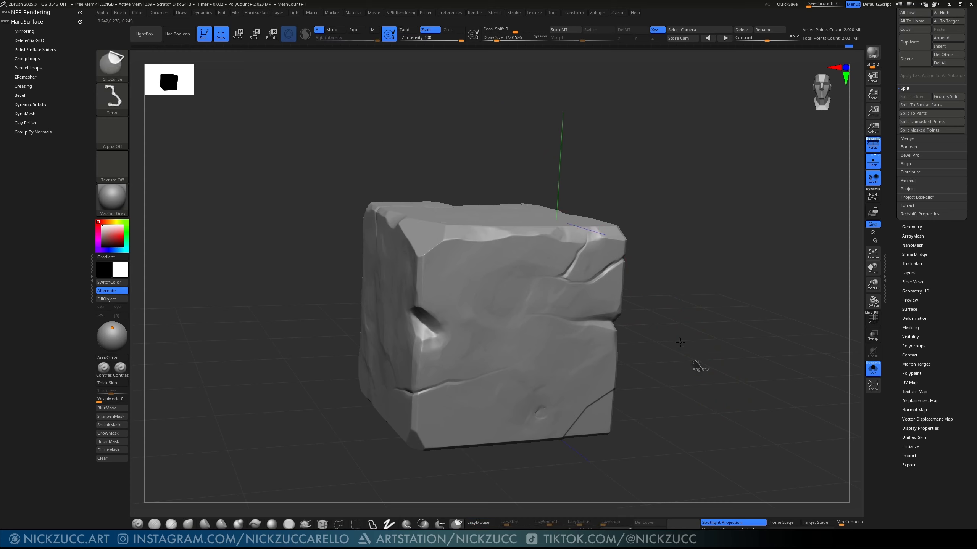
pyautogui.moveTo(702, 370)
pyautogui.keyDown('ctrl'); pyautogui.keyDown('shift'); pyautogui.mouseDown()
pyautogui.moveTo(535, 142)
pyautogui.moveTo(581, 197)
pyautogui.moveTo(562, 157)
pyautogui.moveTo(571, 201)
pyautogui.moveTo(560, 151)
pyautogui.moveTo(555, 235)
pyautogui.moveTo(333, 310)
pyautogui.moveTo(478, 190)
pyautogui.moveTo(351, 321)
pyautogui.moveTo(333, 401)
pyautogui.moveTo(332, 390)
pyautogui.mouseUp(); pyautogui.keyUp('shift'); pyautogui.keyUp('ctrl')
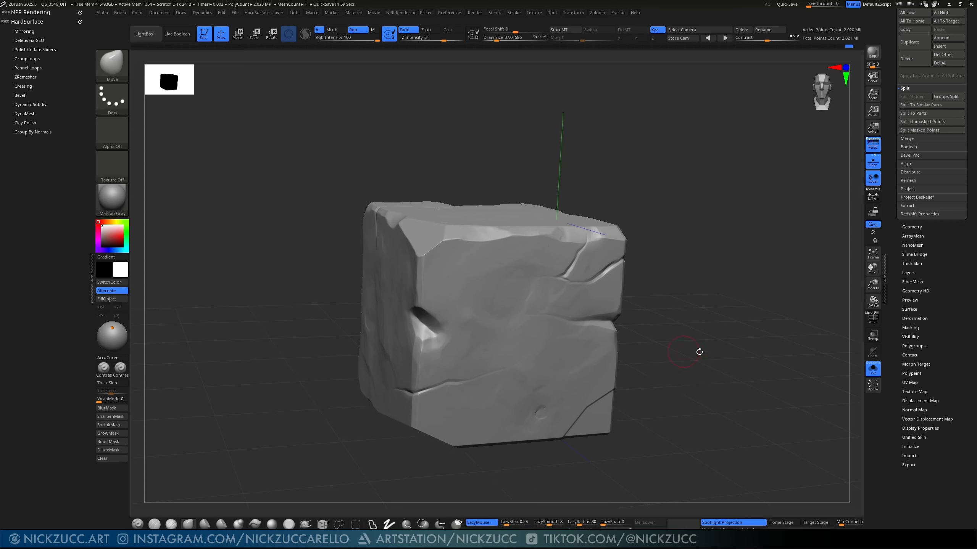
pyautogui.moveTo(699, 351); pyautogui.dragTo(713, 268)
# Step: Clip off the opposite upper corner of the front face with a steep diagonal ClipCurve line
pyautogui.keyDown('ctrl'); pyautogui.keyDown('shift'); pyautogui.moveTo(459, 131); pyautogui.dragTo(608, 209); pyautogui.keyUp('shift'); pyautogui.keyUp('ctrl')
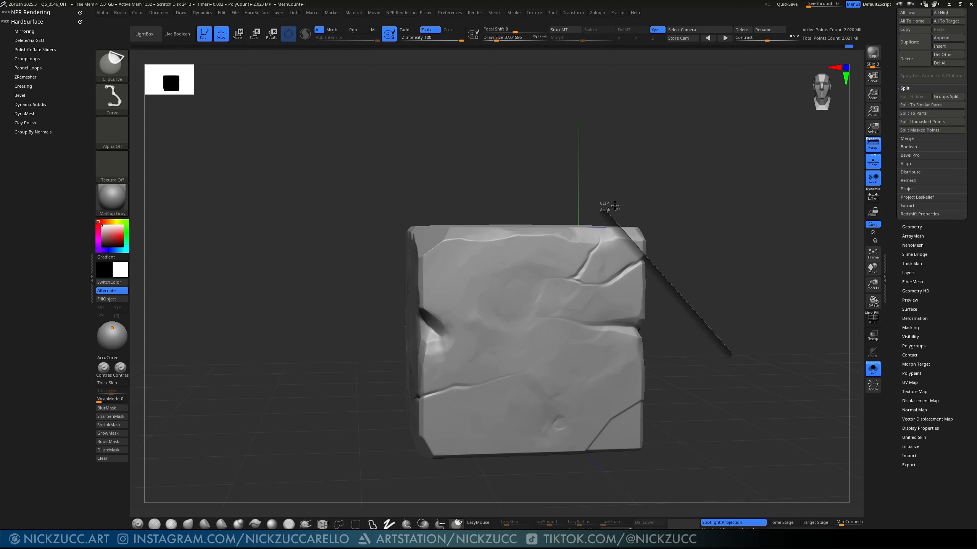
pyautogui.moveTo(610, 204)
pyautogui.keyDown('ctrl'); pyautogui.keyDown('shift'); pyautogui.mouseDown()
pyautogui.moveTo(650, 204)
pyautogui.moveTo(680, 246)
pyautogui.moveTo(636, 253)
pyautogui.mouseUp(); pyautogui.keyUp('shift'); pyautogui.keyUp('ctrl')
pyautogui.press('shift')
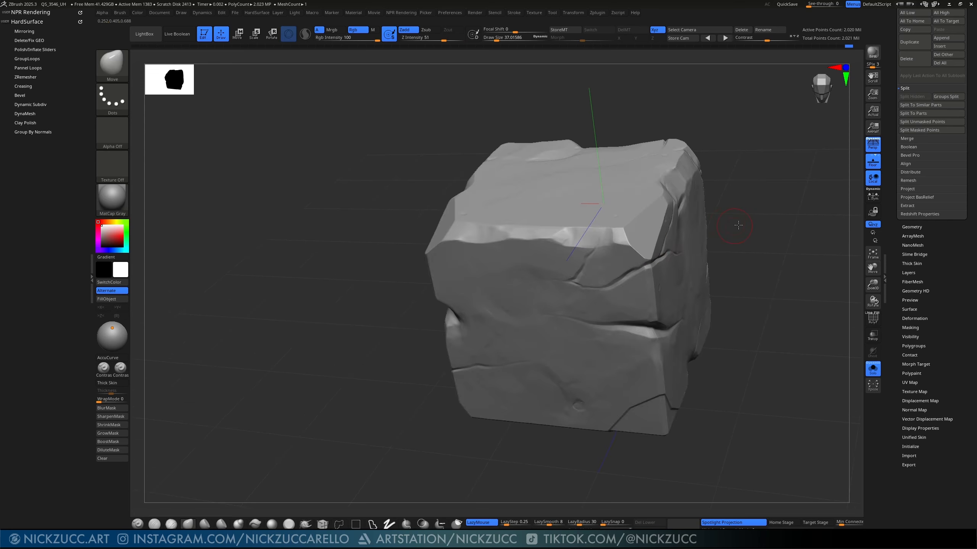
pyautogui.keyDown('shift'); pyautogui.moveTo(737, 225); pyautogui.dragTo(742, 216); pyautogui.keyUp('shift')
pyautogui.moveTo(728, 264)
pyautogui.keyDown('alt'); pyautogui.mouseDown()
pyautogui.moveTo(715, 284)
pyautogui.moveTo(735, 267)
pyautogui.moveTo(717, 266)
pyautogui.moveTo(737, 292)
pyautogui.moveTo(723, 286)
pyautogui.moveTo(735, 291)
pyautogui.moveTo(702, 300)
pyautogui.mouseUp(); pyautogui.keyUp('alt')
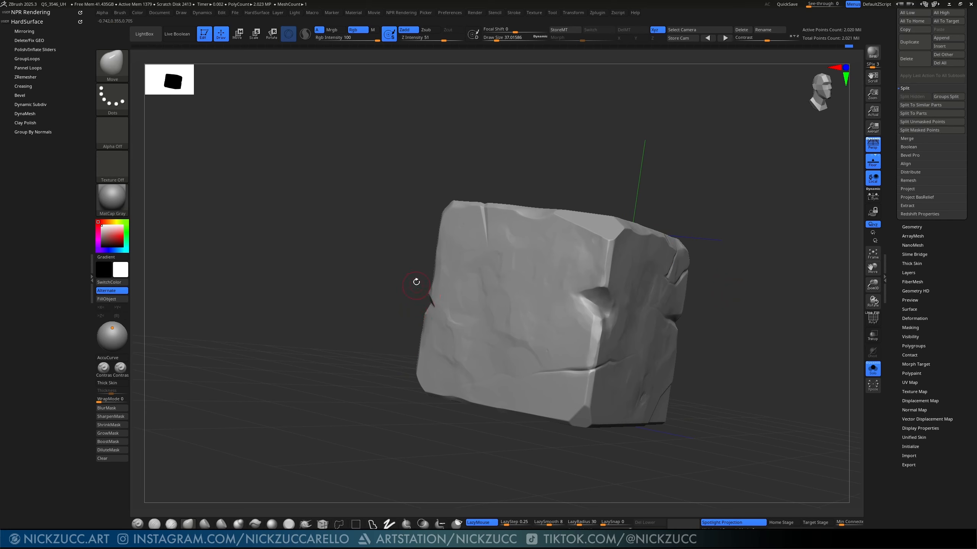
# Step: Cut a V-shaped notch into the block's vertical edge above the existing chip using a bent ClipCurve line
pyautogui.moveTo(392, 296)
pyautogui.keyDown('ctrl'); pyautogui.keyDown('shift'); pyautogui.mouseDown()
pyautogui.moveTo(463, 250)
pyautogui.moveTo(441, 273)
pyautogui.mouseUp(); pyautogui.keyUp('shift'); pyautogui.keyUp('ctrl')
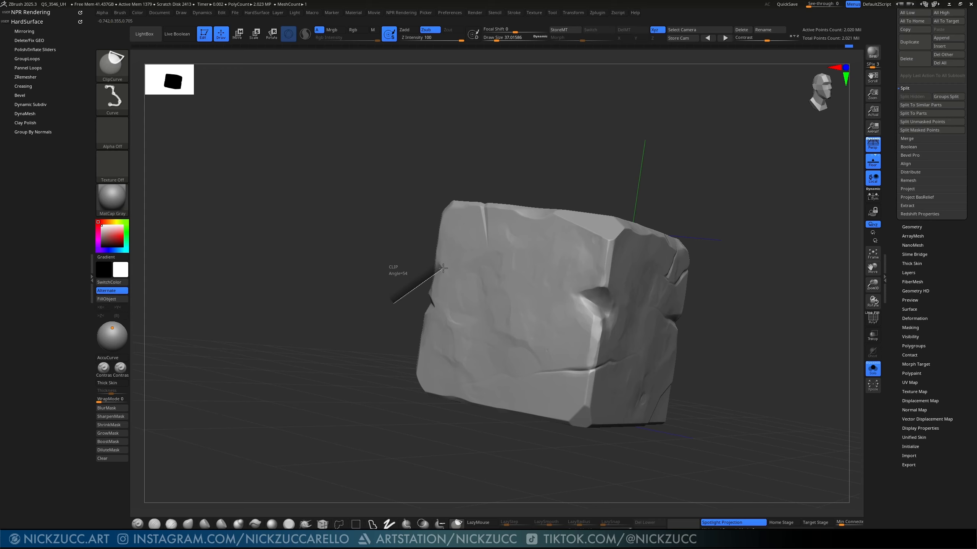
pyautogui.keyDown('ctrl'); pyautogui.keyDown('shift'); pyautogui.moveTo(450, 250); pyautogui.dragTo(436, 222); pyautogui.keyUp('shift'); pyautogui.keyUp('ctrl')
pyautogui.moveTo(755, 218)
pyautogui.mouseDown()
pyautogui.moveTo(734, 223)
pyautogui.moveTo(728, 208)
pyautogui.moveTo(728, 221)
pyautogui.mouseUp()
pyautogui.hotkey('ctrl', 'shift')
pyautogui.moveTo(314, 346)
pyautogui.keyDown('ctrl'); pyautogui.keyDown('shift'); pyautogui.mouseDown()
pyautogui.moveTo(355, 279)
pyautogui.moveTo(380, 262)
pyautogui.moveTo(353, 215)
pyautogui.mouseUp(); pyautogui.keyUp('shift'); pyautogui.keyUp('ctrl')
pyautogui.moveTo(720, 209)
pyautogui.mouseDown()
pyautogui.moveTo(747, 218)
pyautogui.moveTo(769, 203)
pyautogui.moveTo(730, 223)
pyautogui.mouseUp()
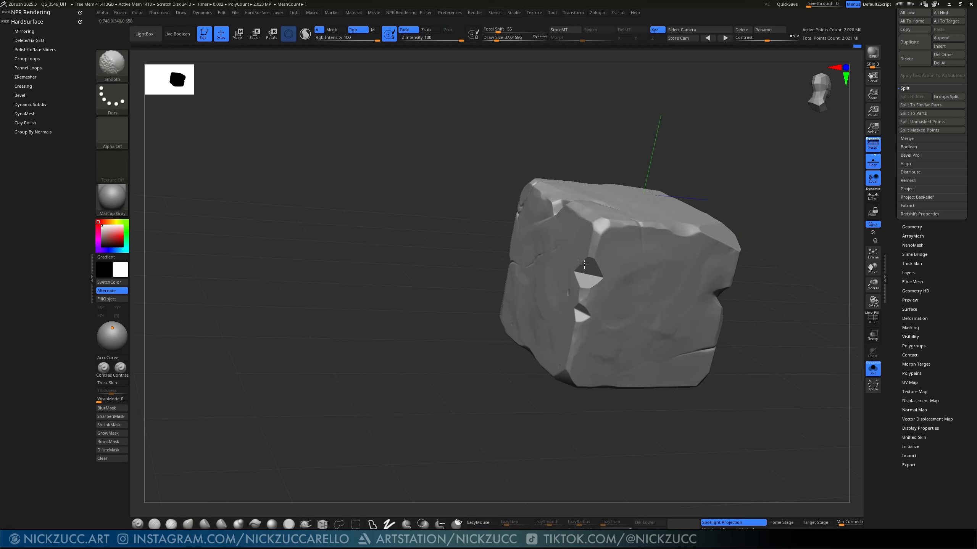
pyautogui.moveTo(756, 187)
pyautogui.mouseDown()
pyautogui.moveTo(747, 194)
pyautogui.moveTo(753, 187)
pyautogui.mouseUp()
pyautogui.moveTo(591, 446); pyautogui.dragTo(534, 436)
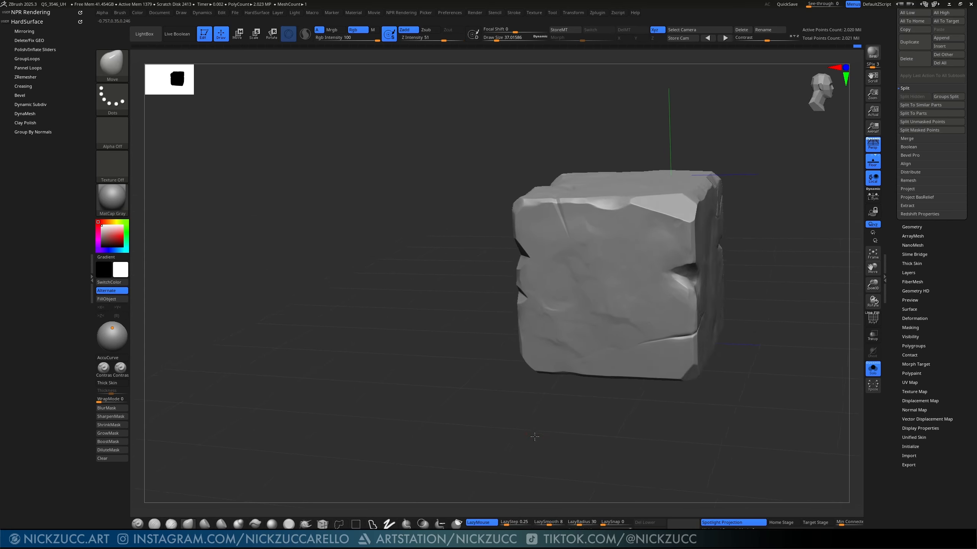
pyautogui.moveTo(743, 233); pyautogui.dragTo(682, 244)
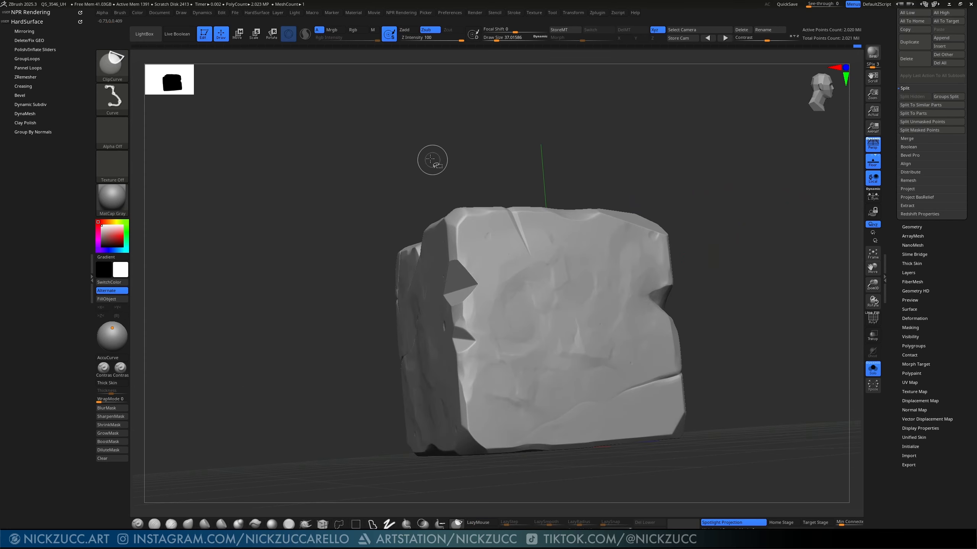
# Step: Cut a shallow V-shaped dip into the block's top edge beside the crack using a bent ClipCurve line
pyautogui.moveTo(428, 155)
pyautogui.keyDown('ctrl'); pyautogui.keyDown('shift'); pyautogui.mouseDown()
pyautogui.moveTo(544, 225)
pyautogui.moveTo(624, 206)
pyautogui.mouseUp(); pyautogui.keyUp('shift'); pyautogui.keyUp('ctrl')
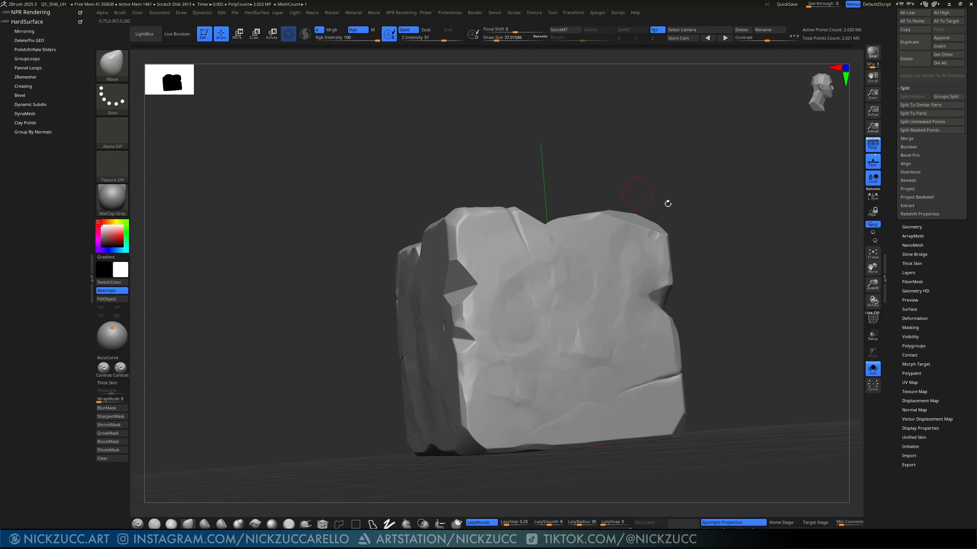
pyautogui.moveTo(665, 203)
pyautogui.mouseDown()
pyautogui.moveTo(725, 224)
pyautogui.moveTo(713, 228)
pyautogui.moveTo(711, 218)
pyautogui.mouseUp()
pyautogui.press('shift')
pyautogui.hotkey('ctrl', 'shift')
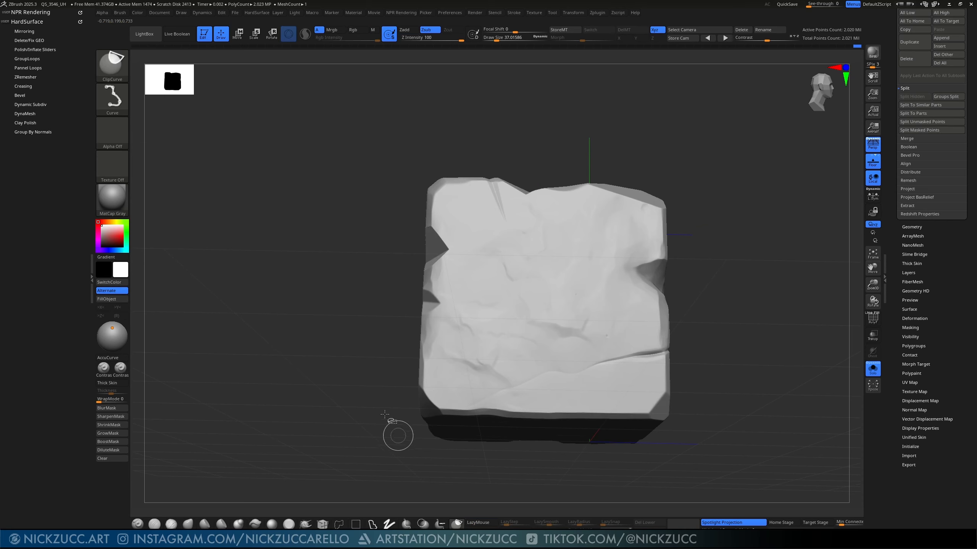
# Step: Try a steep clip along the notched side, and restore the block to its state before the clip cuts
pyautogui.moveTo(377, 437)
pyautogui.keyDown('ctrl'); pyautogui.keyDown('shift'); pyautogui.mouseDown()
pyautogui.moveTo(432, 361)
pyautogui.moveTo(439, 227)
pyautogui.moveTo(426, 176)
pyautogui.mouseUp(); pyautogui.keyUp('shift'); pyautogui.keyUp('ctrl')
pyautogui.press('alt')
pyautogui.press('alt')
pyautogui.moveTo(723, 279)
pyautogui.mouseDown()
pyautogui.moveTo(737, 288)
pyautogui.moveTo(722, 297)
pyautogui.mouseUp()
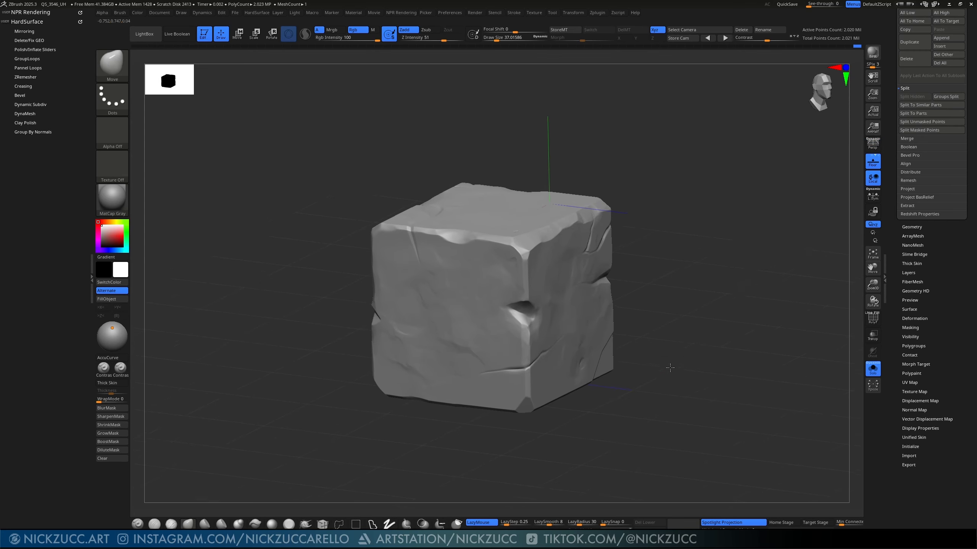
# Step: Turn perspective on and examine the block's bevelled edges and chips from several sides
pyautogui.moveTo(670, 368); pyautogui.dragTo(670, 332)
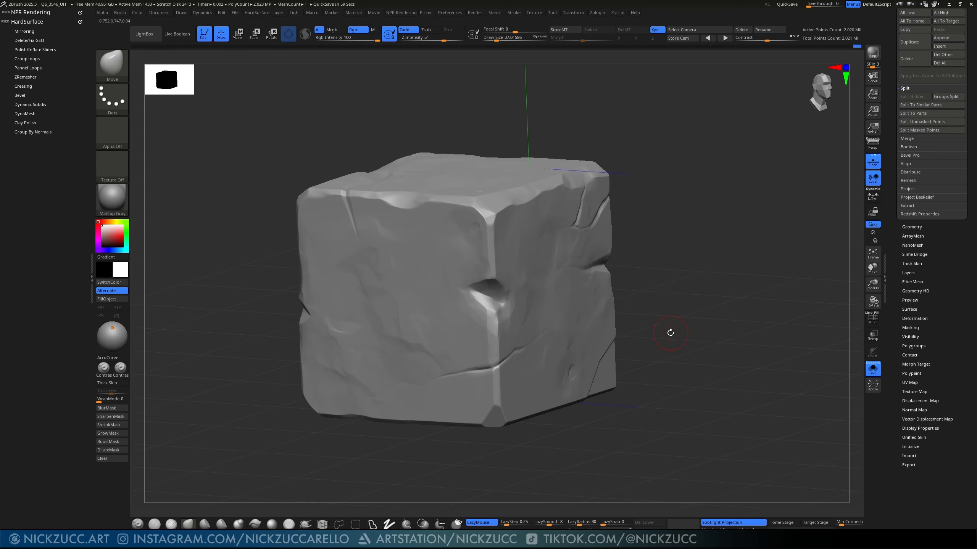
pyautogui.moveTo(641, 303); pyautogui.dragTo(627, 256)
pyautogui.moveTo(632, 310); pyautogui.dragTo(661, 333)
pyautogui.press('p')
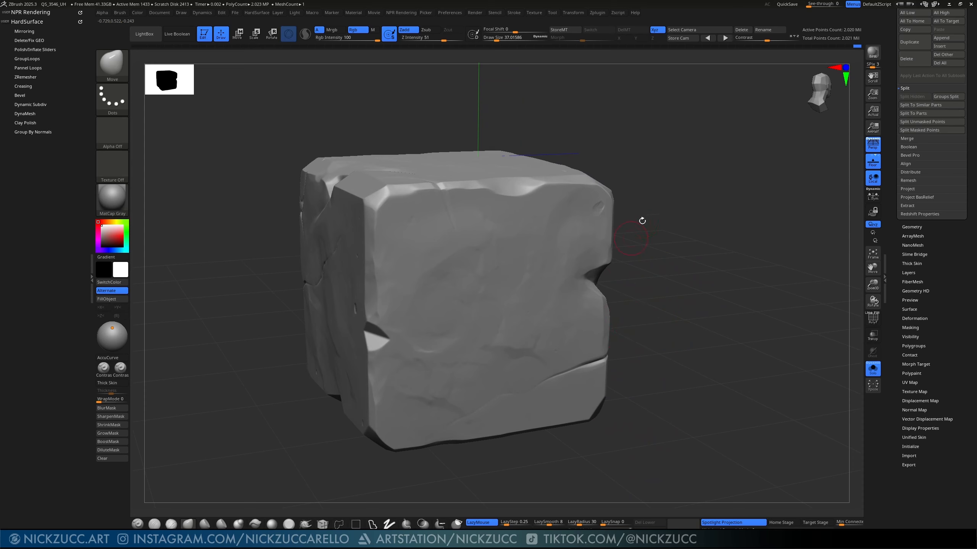
pyautogui.keyDown('shift'); pyautogui.moveTo(668, 267); pyautogui.dragTo(700, 327); pyautogui.keyUp('shift')
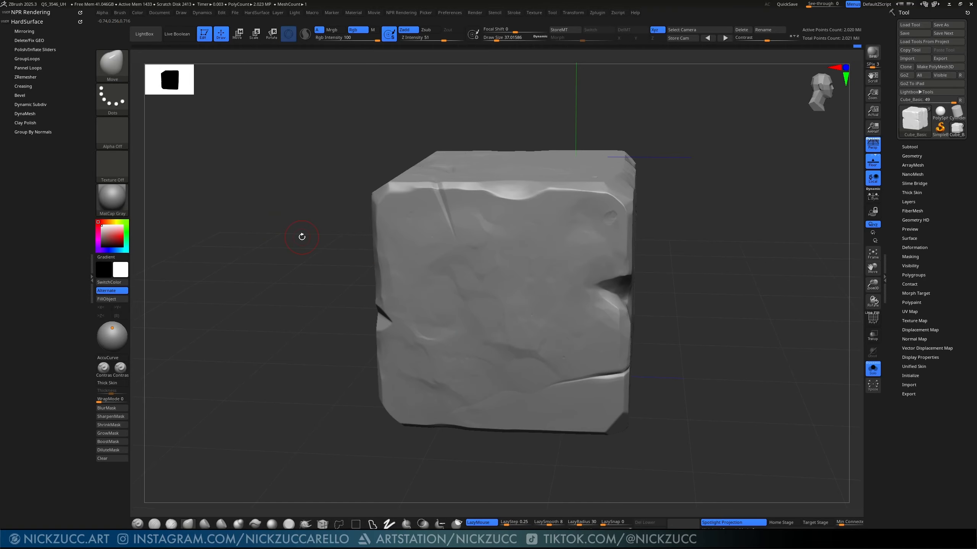
pyautogui.moveTo(675, 339); pyautogui.dragTo(668, 320)
# Step: Reduce the Move brush's draw size to about 17 and examine the cracks on the block's faces
pyautogui.press('s')
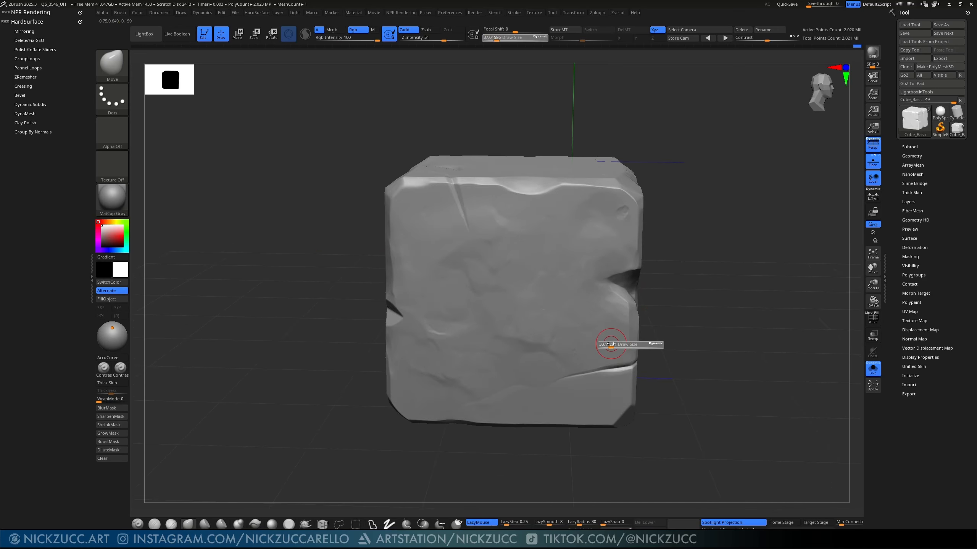
pyautogui.moveTo(608, 345); pyautogui.dragTo(609, 344)
pyautogui.moveTo(674, 317); pyautogui.dragTo(675, 314)
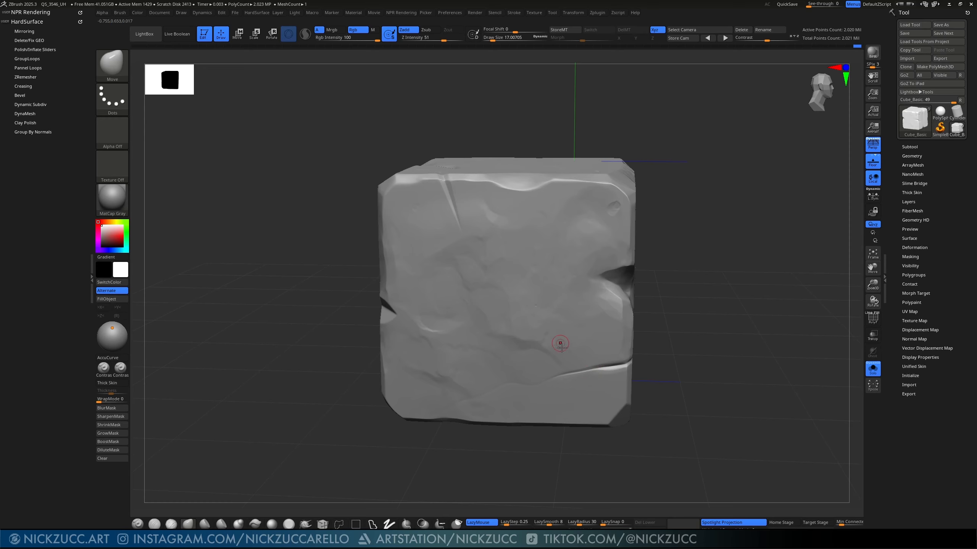
pyautogui.moveTo(587, 309); pyautogui.dragTo(565, 301, button='right')
pyautogui.moveTo(665, 299); pyautogui.dragTo(629, 285, button='right')
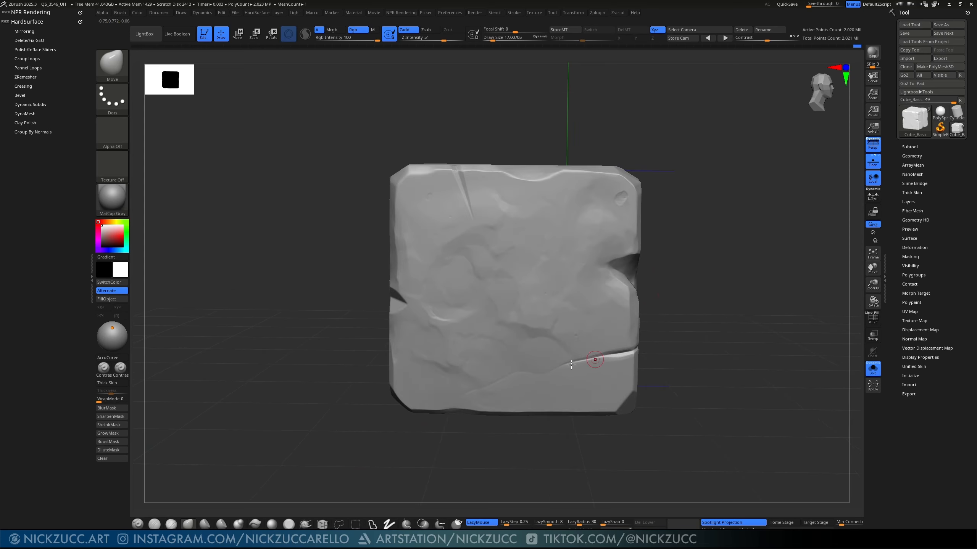
pyautogui.moveTo(673, 344); pyautogui.dragTo(515, 393, button='right')
pyautogui.moveTo(708, 300)
pyautogui.mouseDown()
pyautogui.moveTo(706, 318)
pyautogui.moveTo(680, 263)
pyautogui.mouseUp()
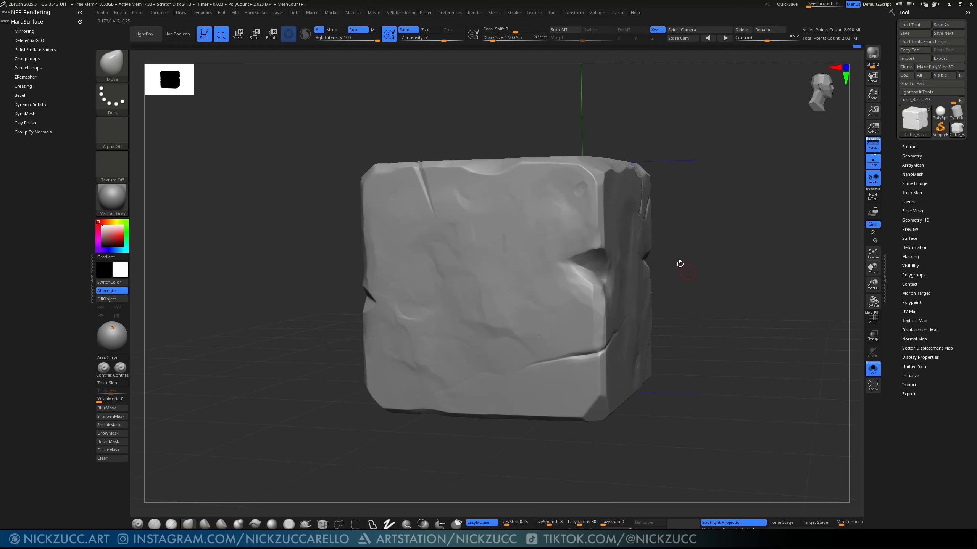
# Step: Paint a diagonal freehand mask band across the block's front face from its lower corner to the top edge, reducing the draw size to about 13
pyautogui.press('ctrl')
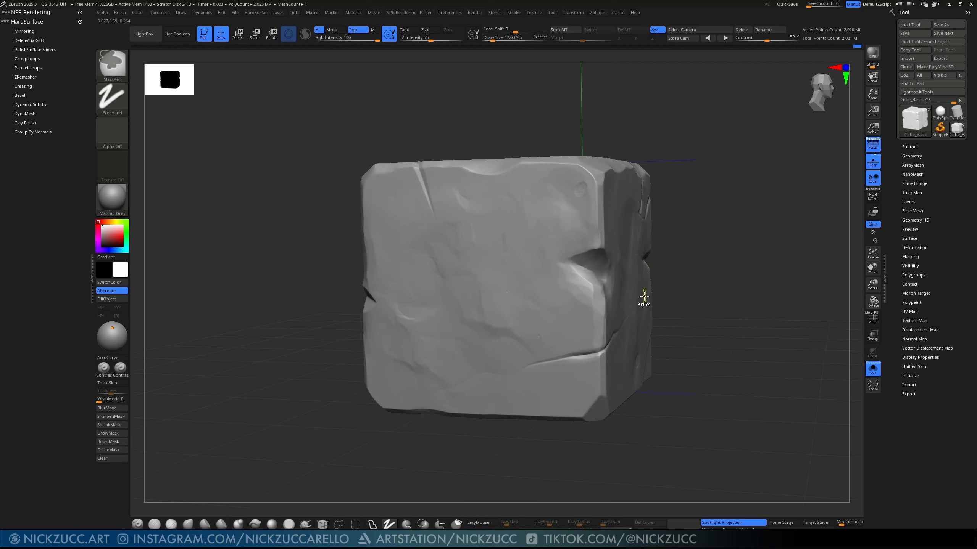
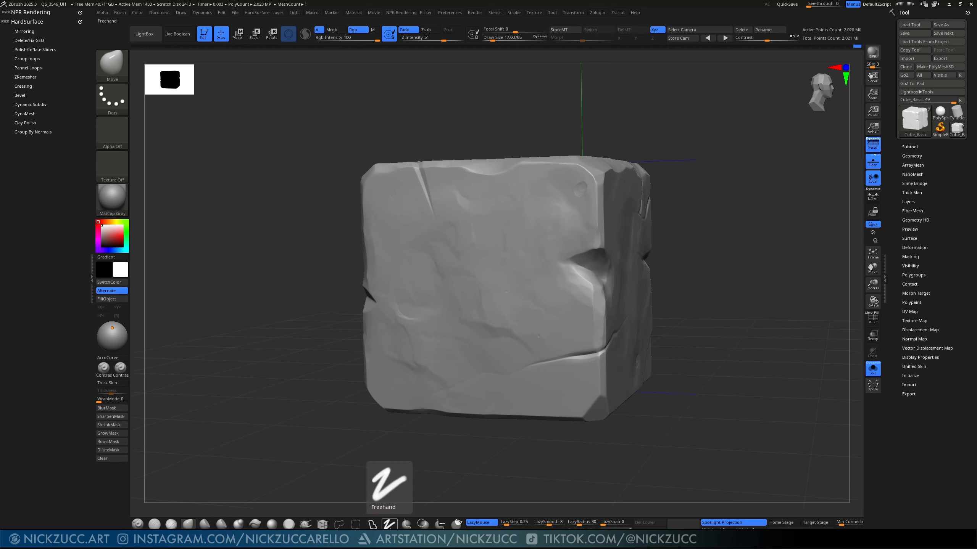
pyautogui.keyDown('ctrl'); pyautogui.click(112, 99); pyautogui.keyUp('ctrl')
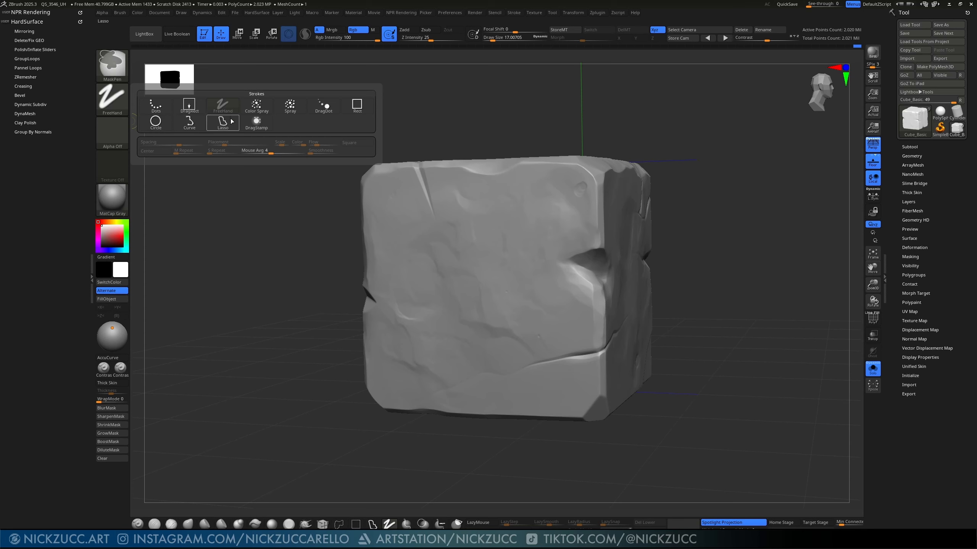
pyautogui.moveTo(235, 129)
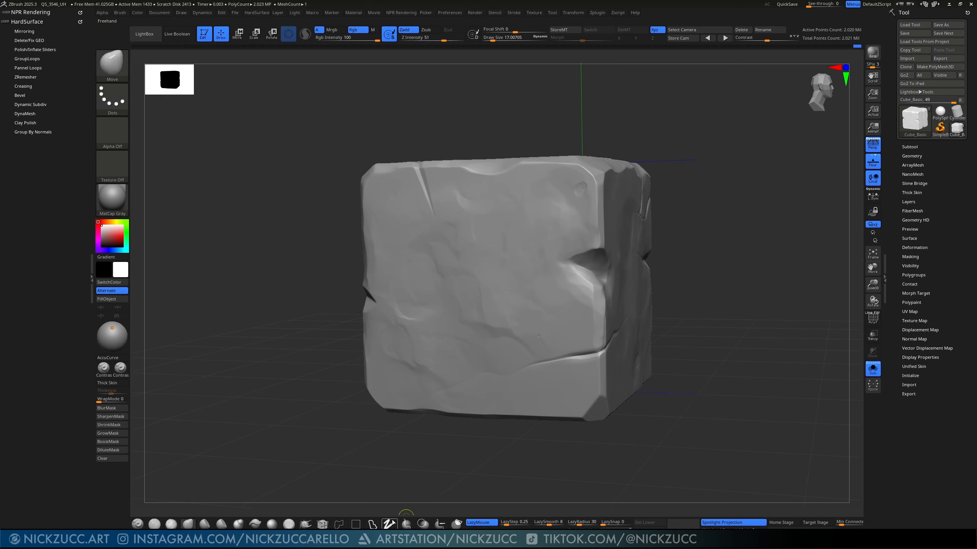
pyautogui.press('ctrl')
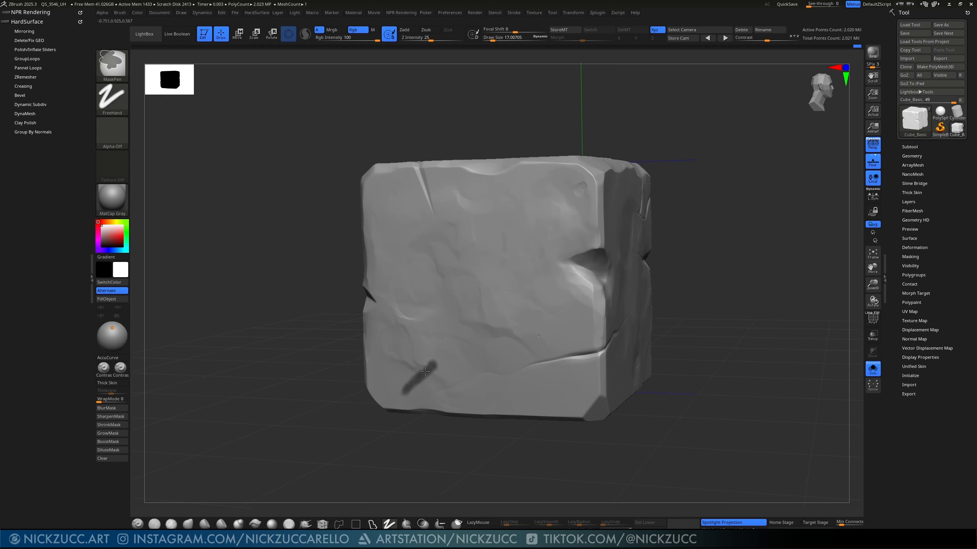
pyautogui.keyDown('ctrl'); pyautogui.moveTo(425, 371); pyautogui.dragTo(453, 347); pyautogui.keyUp('ctrl')
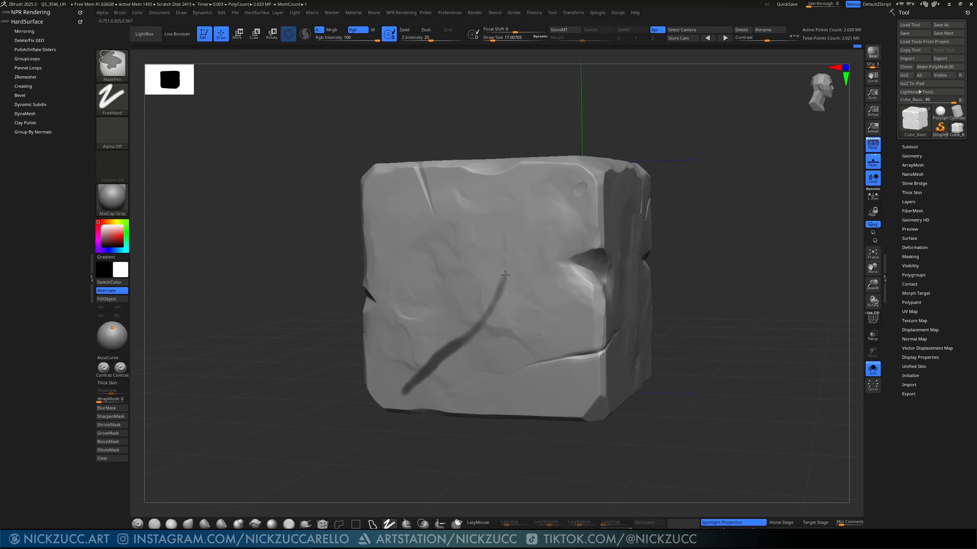
pyautogui.keyDown('ctrl'); pyautogui.moveTo(505, 275); pyautogui.dragTo(556, 210); pyautogui.keyUp('ctrl')
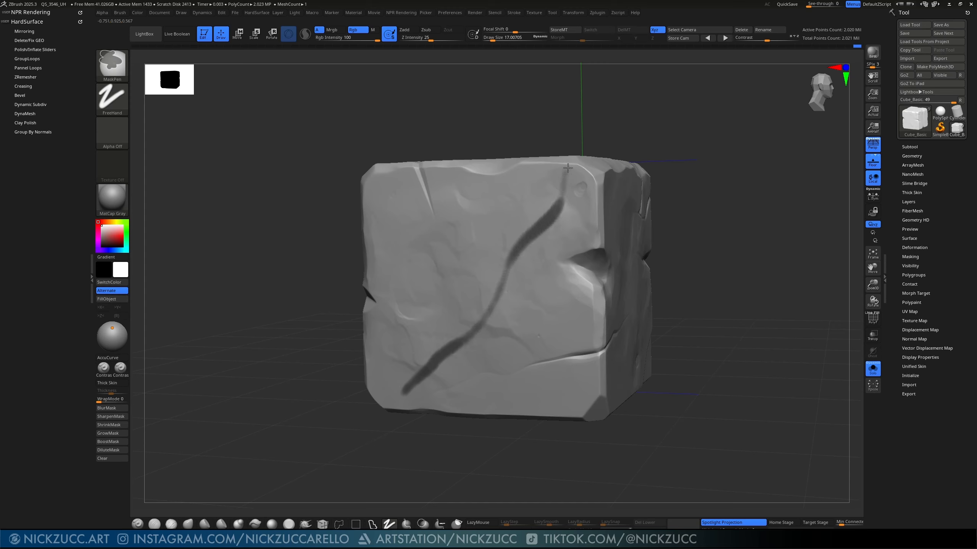
pyautogui.keyDown('ctrl'); pyautogui.moveTo(576, 159); pyautogui.dragTo(575, 164); pyautogui.keyUp('ctrl')
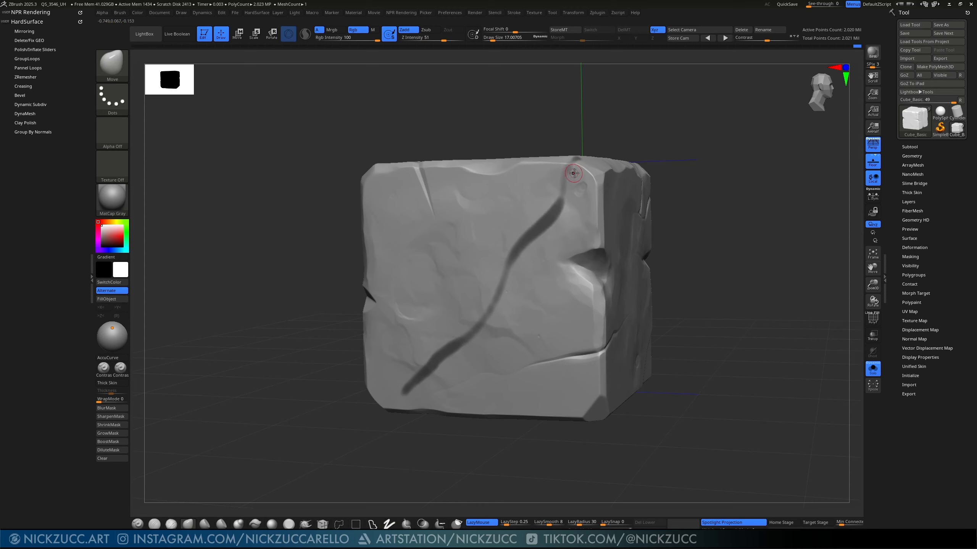
pyautogui.press('s')
pyautogui.press('ctrl')
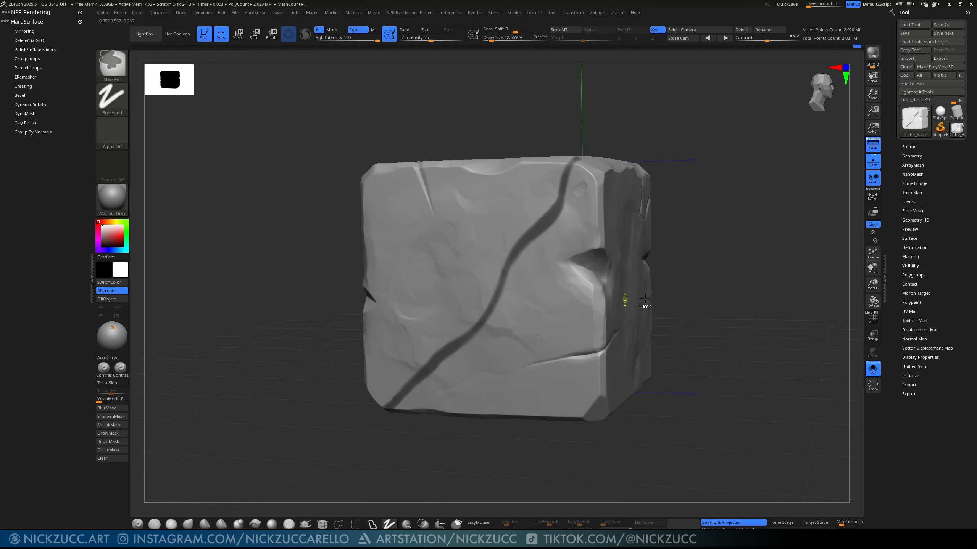
pyautogui.moveTo(713, 291); pyautogui.dragTo(695, 271)
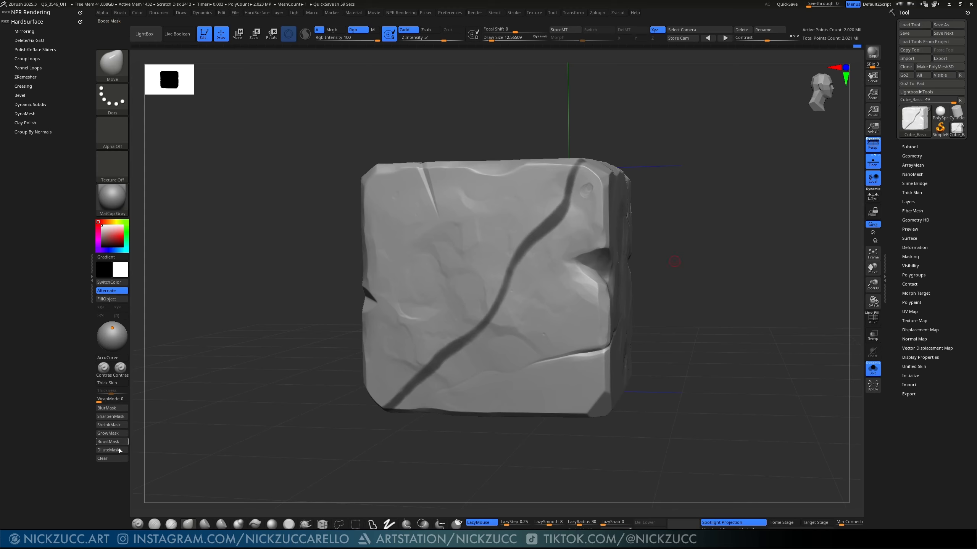
# Step: Expand the tool's Masking options
pyautogui.press('ctrl')
pyautogui.scroll(-1, 916, 259)
pyautogui.scroll(-1, 913, 256)
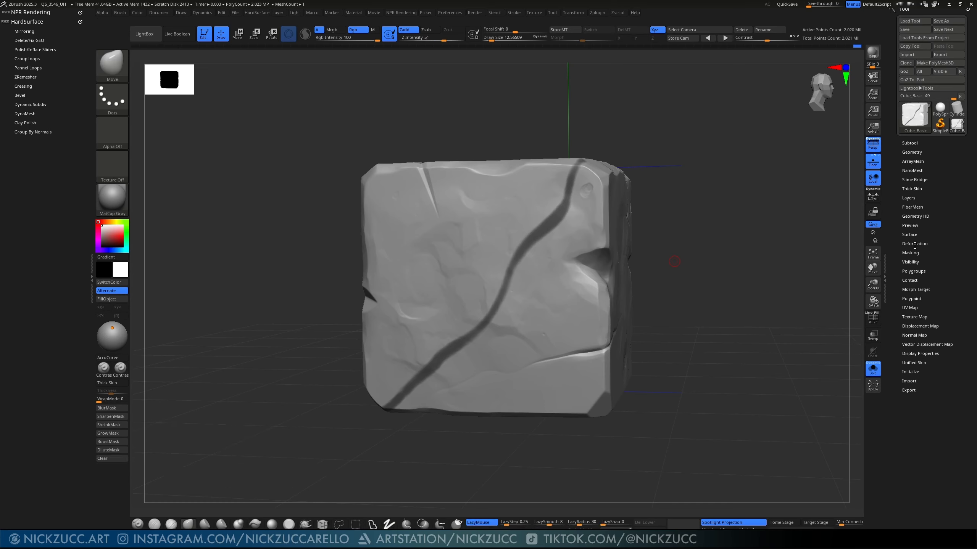
pyautogui.click(911, 254)
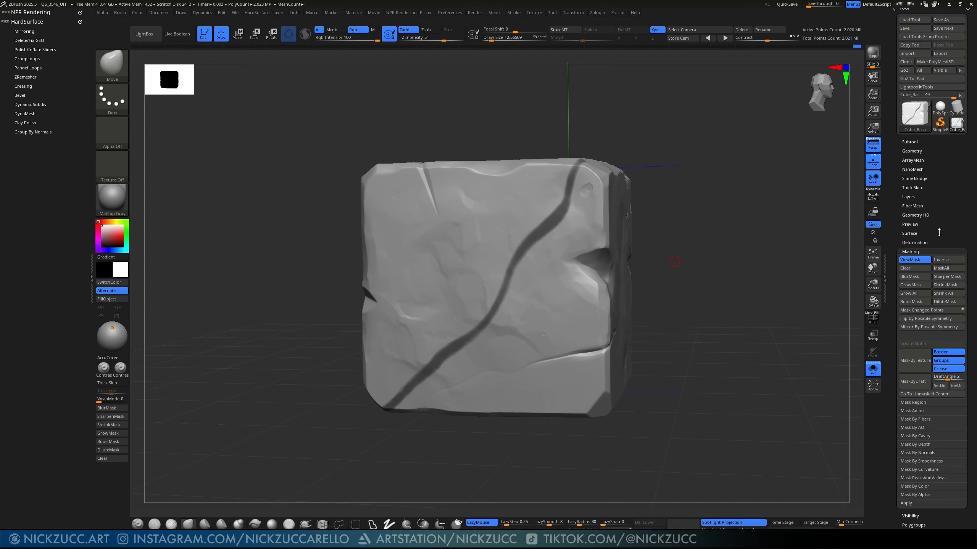
# Step: Toggle the mask display off and on, and try inverting the mask before inverting it back
pyautogui.click(921, 260)
pyautogui.click(919, 260)
pyautogui.click(947, 262)
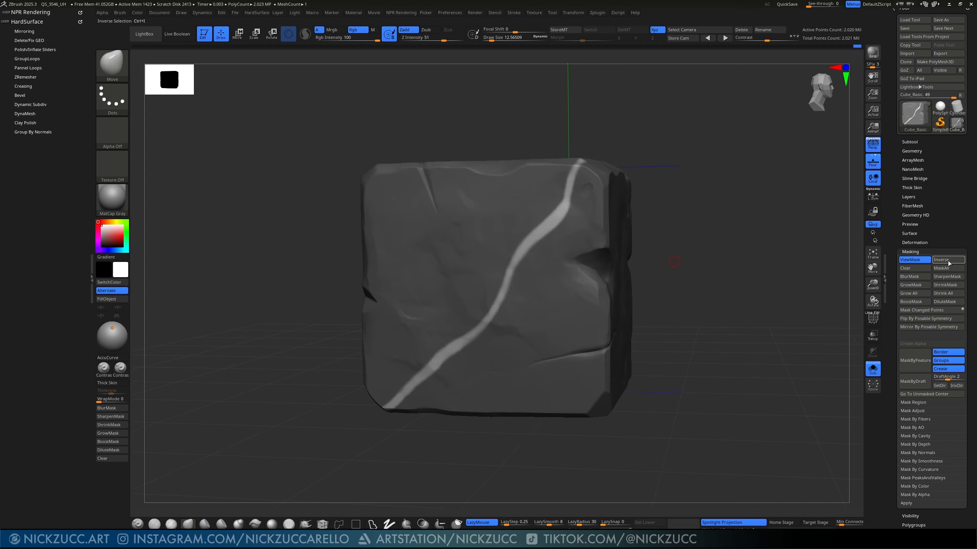
pyautogui.click(948, 262)
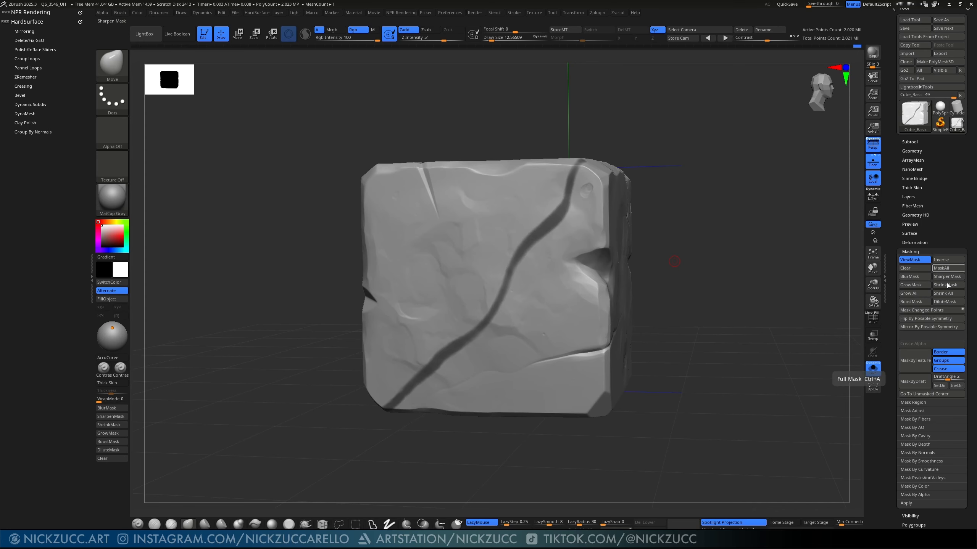
# Step: Blur and sharpen the diagonal mask, and try Grow All on it before undoing the growth
pyautogui.click(918, 278)
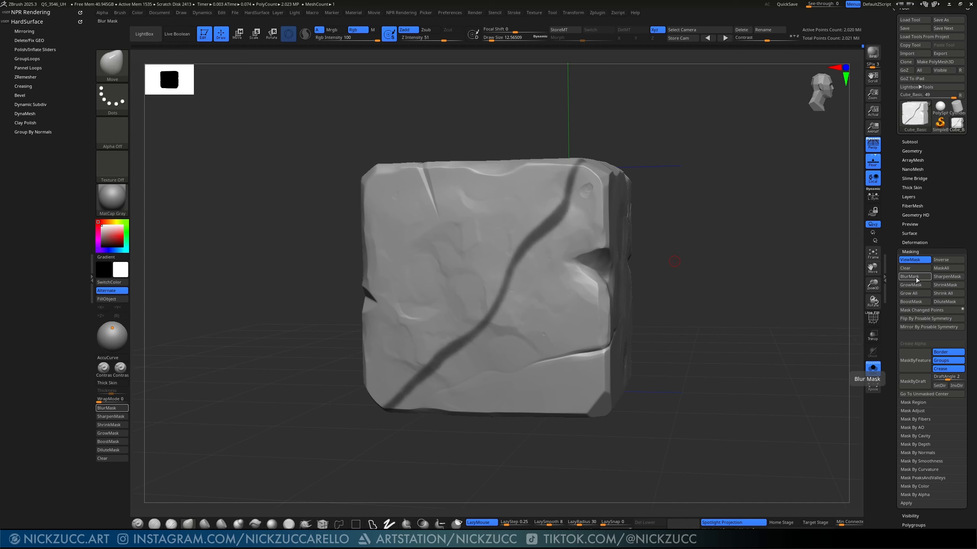
pyautogui.click(946, 278)
pyautogui.press('ctrl')
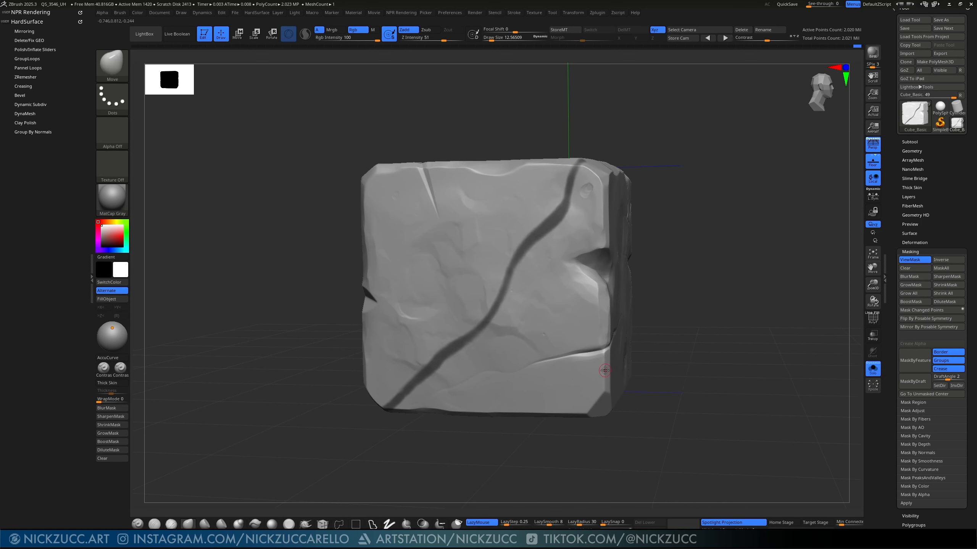
pyautogui.click(923, 293)
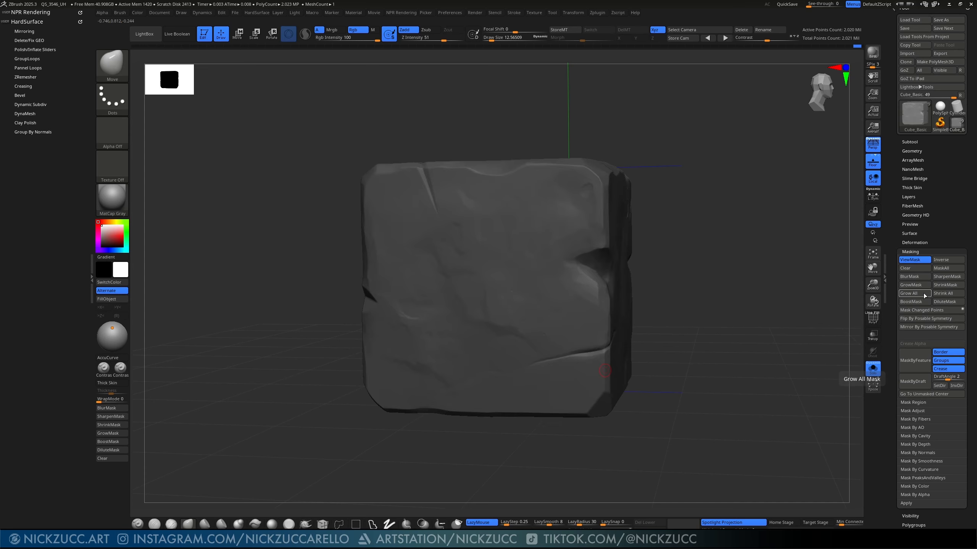
pyautogui.hotkey('ctrl', 'z')
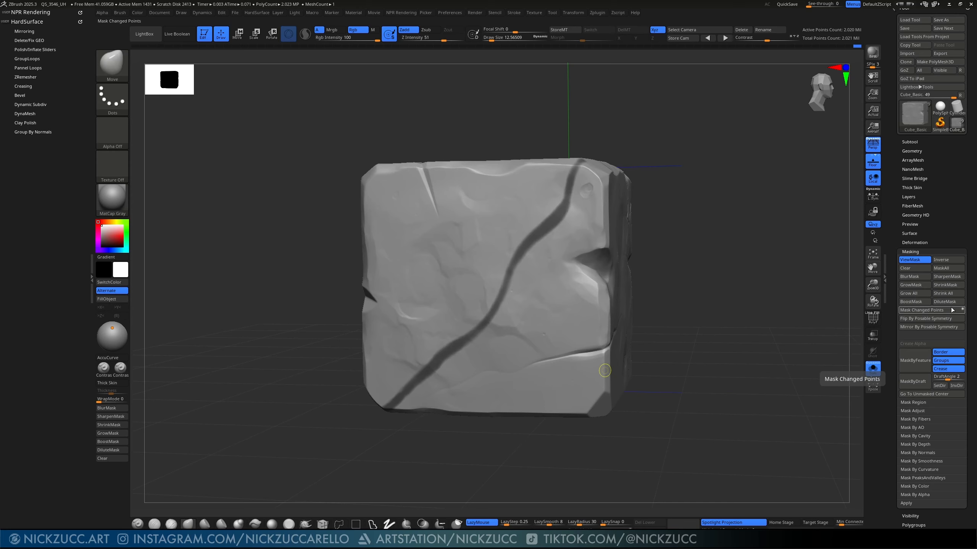
# Step: Boost the diagonal mask and dilute it repeatedly to weaken it, undoing the last dilution
pyautogui.click(922, 304)
pyautogui.click(922, 303)
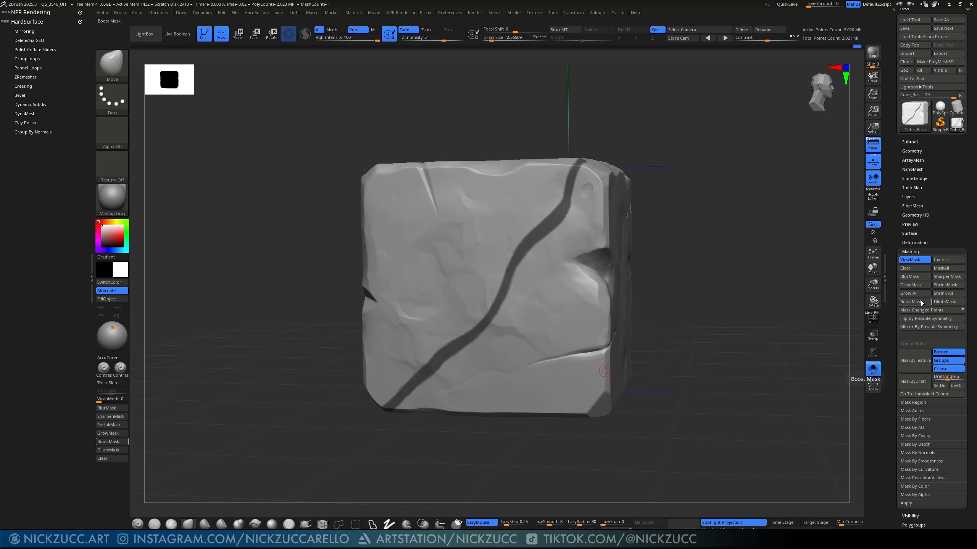
pyautogui.click(946, 302)
pyautogui.click(947, 302)
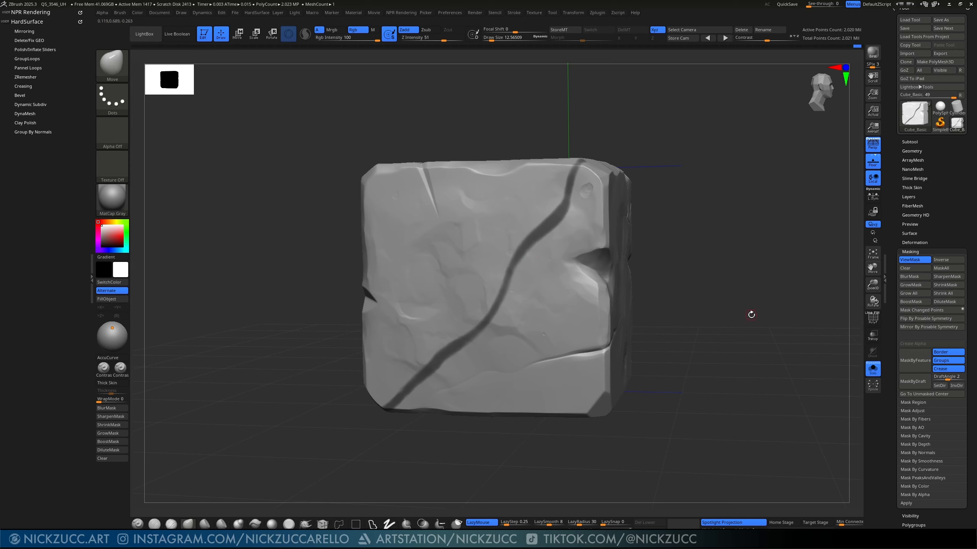
pyautogui.click(950, 303)
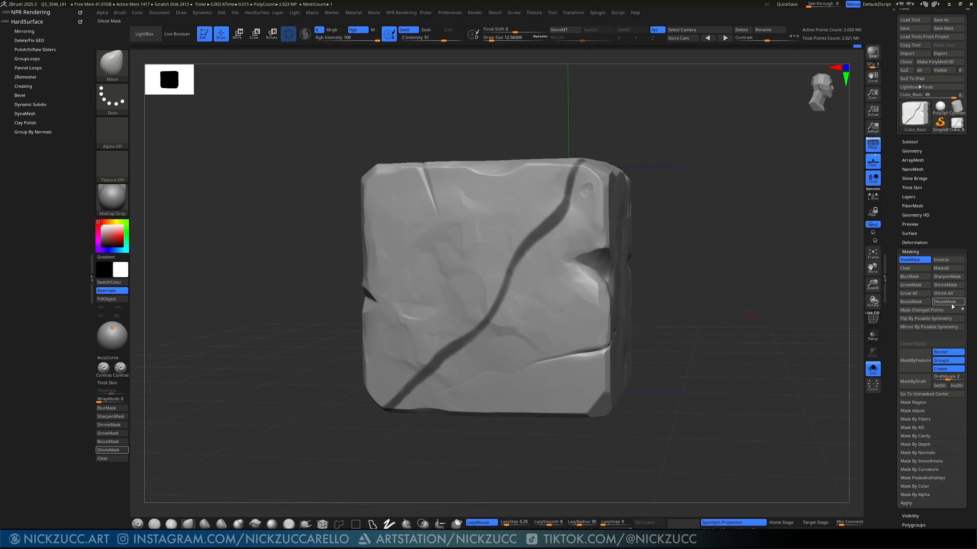
pyautogui.click(952, 303)
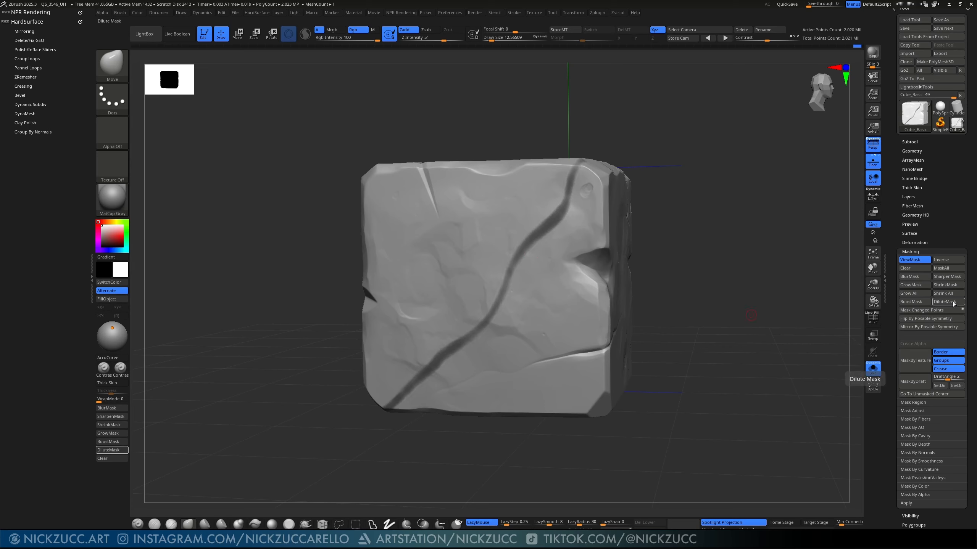
pyautogui.click(953, 303)
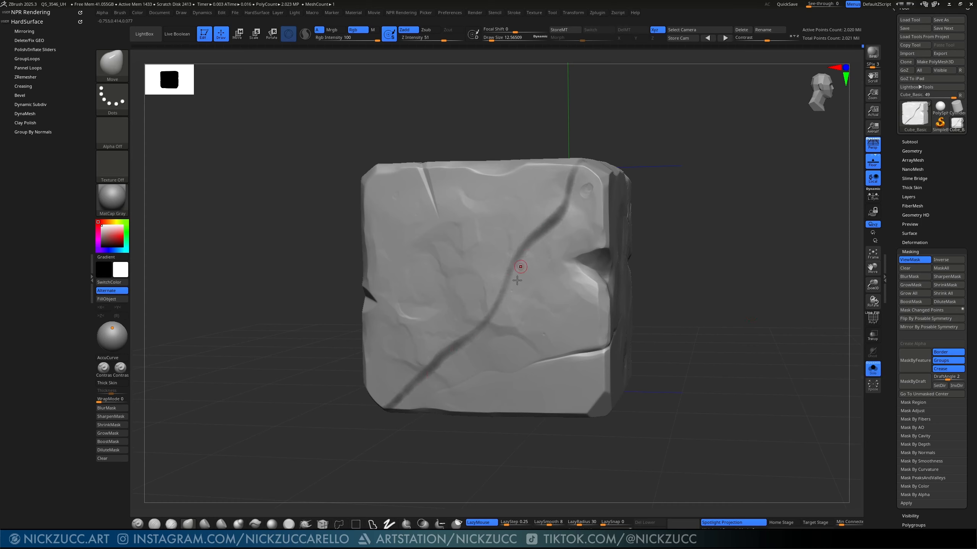
pyautogui.click(953, 303)
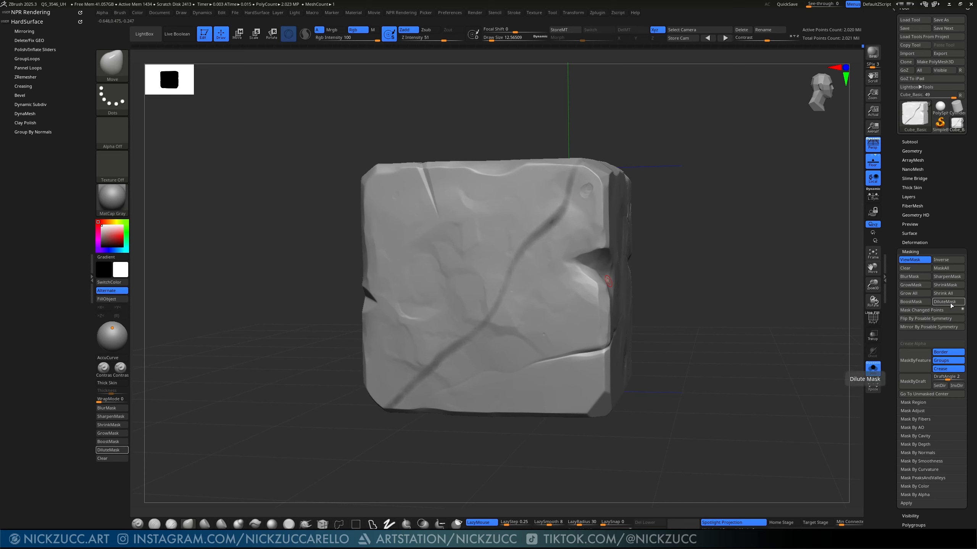
pyautogui.hotkey('ctrl', 'z')
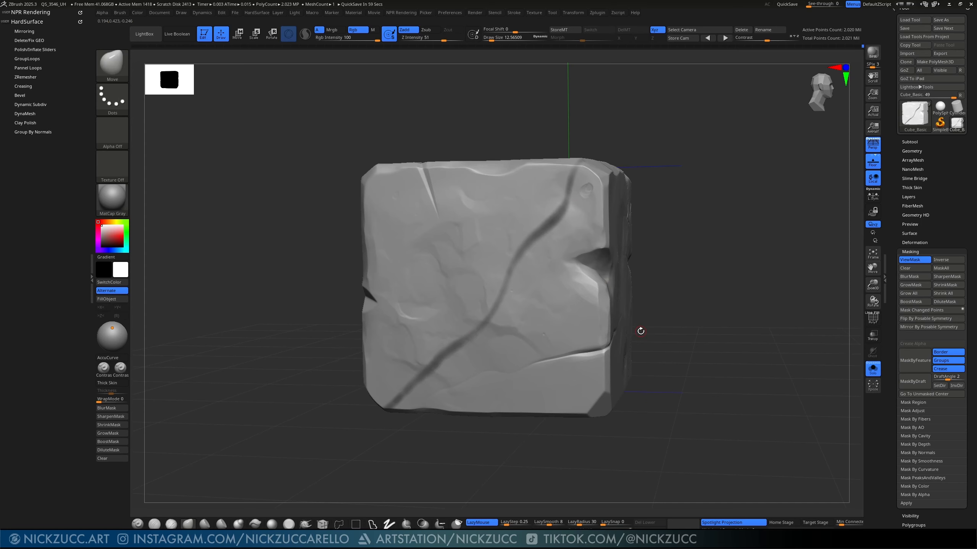
# Step: Invert the mask so that only the diagonal band on the front face is unmasked
pyautogui.moveTo(678, 278)
pyautogui.mouseDown()
pyautogui.moveTo(682, 269)
pyautogui.moveTo(683, 279)
pyautogui.mouseUp()
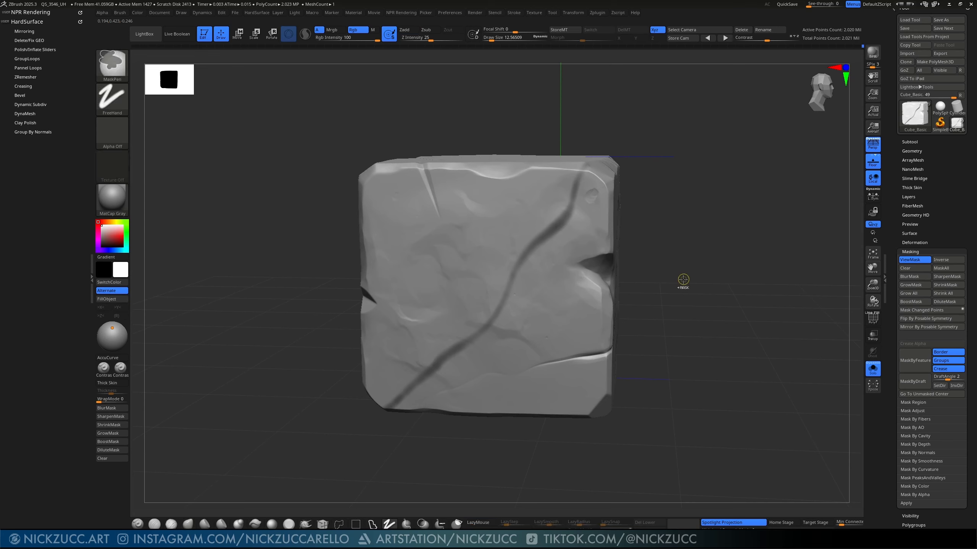
pyautogui.keyDown('ctrl'); pyautogui.click(683, 279); pyautogui.keyUp('ctrl')
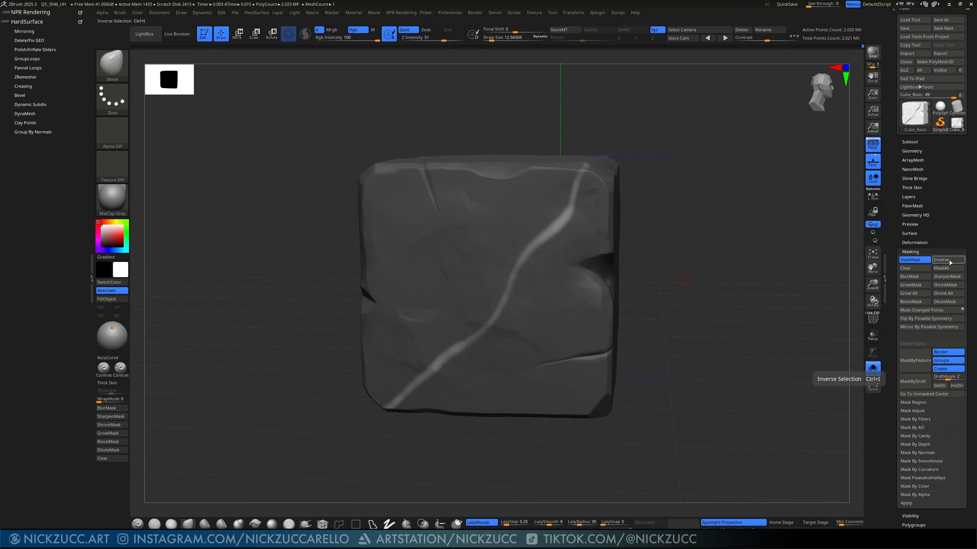
pyautogui.moveTo(677, 379); pyautogui.dragTo(658, 350)
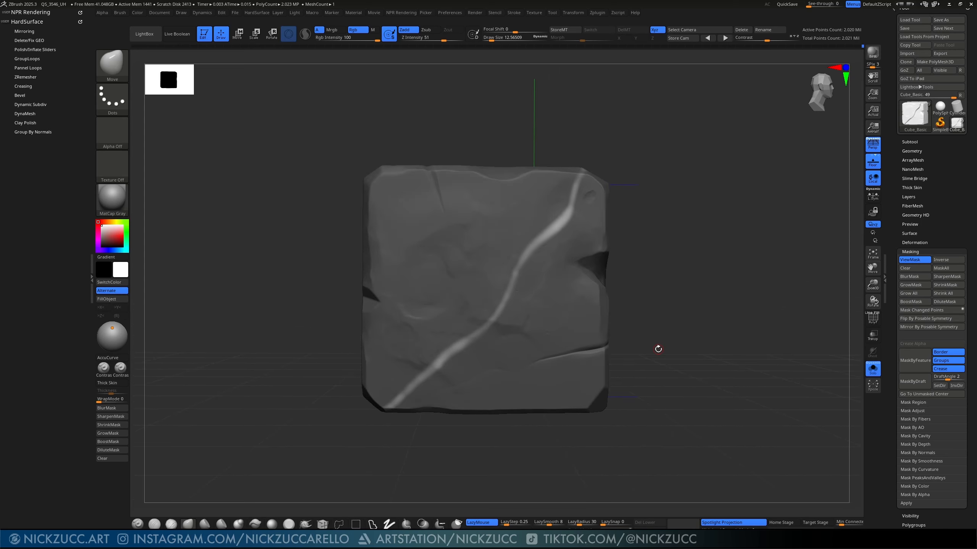
# Step: Activate the transform gizmo on the block, try turning its axes freely, and reset its orientation
pyautogui.click(238, 34)
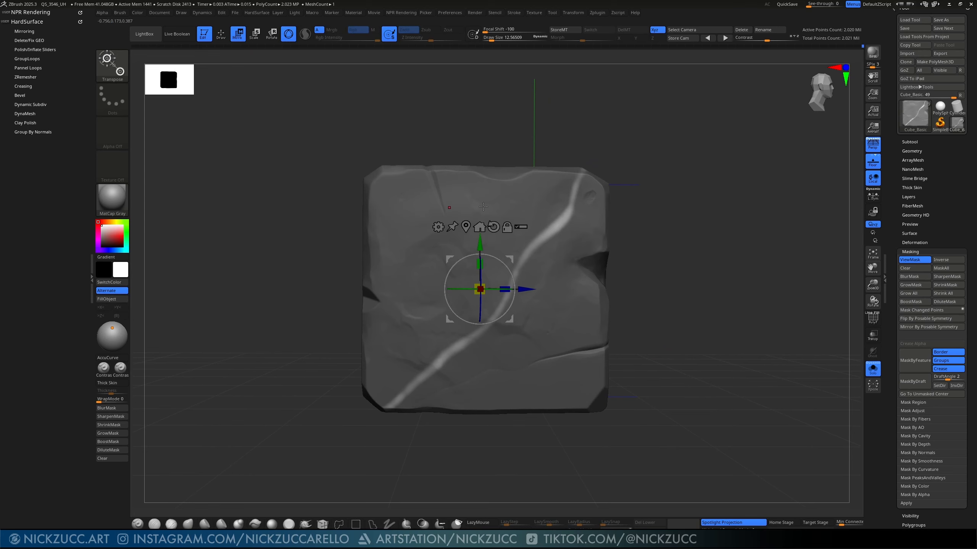
pyautogui.moveTo(629, 265)
pyautogui.mouseDown()
pyautogui.moveTo(654, 277)
pyautogui.moveTo(639, 266)
pyautogui.mouseUp()
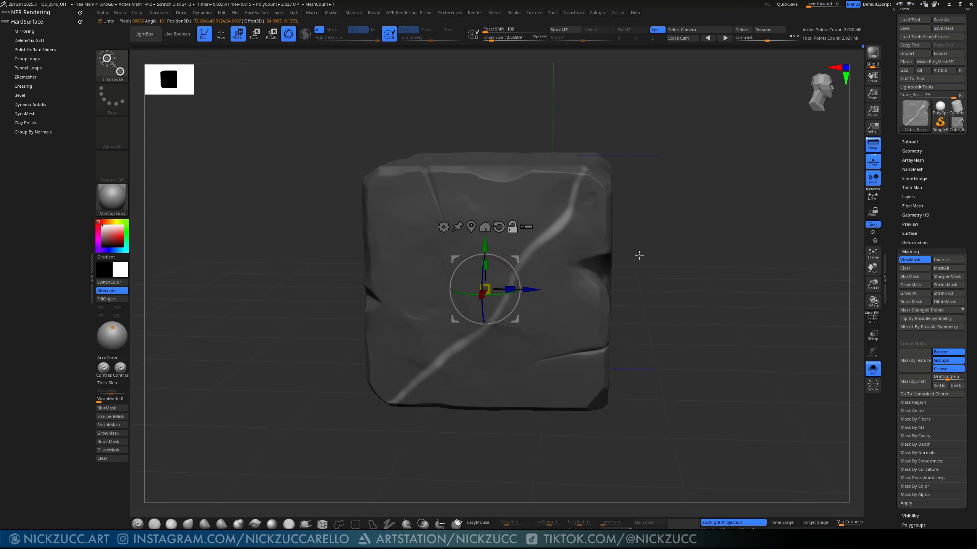
pyautogui.moveTo(656, 266); pyautogui.dragTo(660, 283)
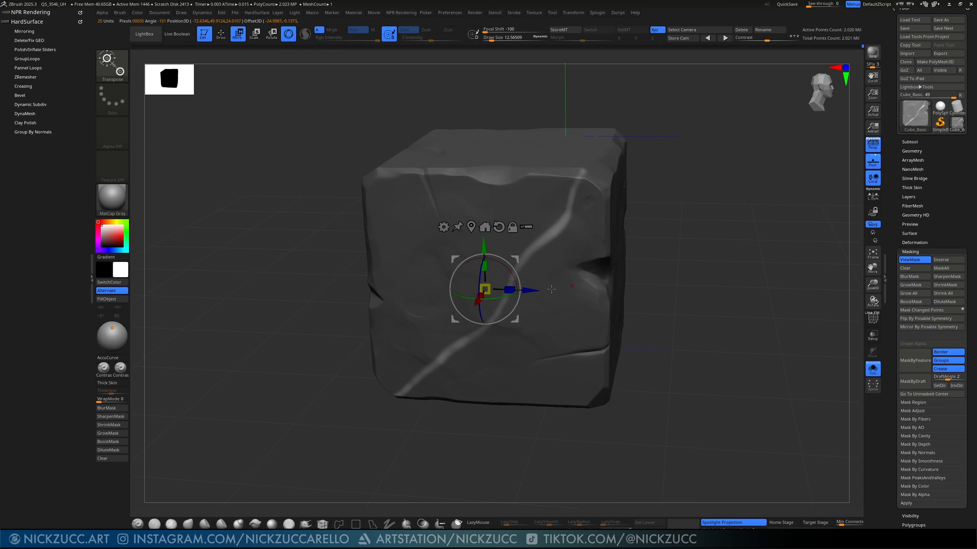
pyautogui.keyDown('alt'); pyautogui.moveTo(513, 270); pyautogui.dragTo(482, 268); pyautogui.keyUp('alt')
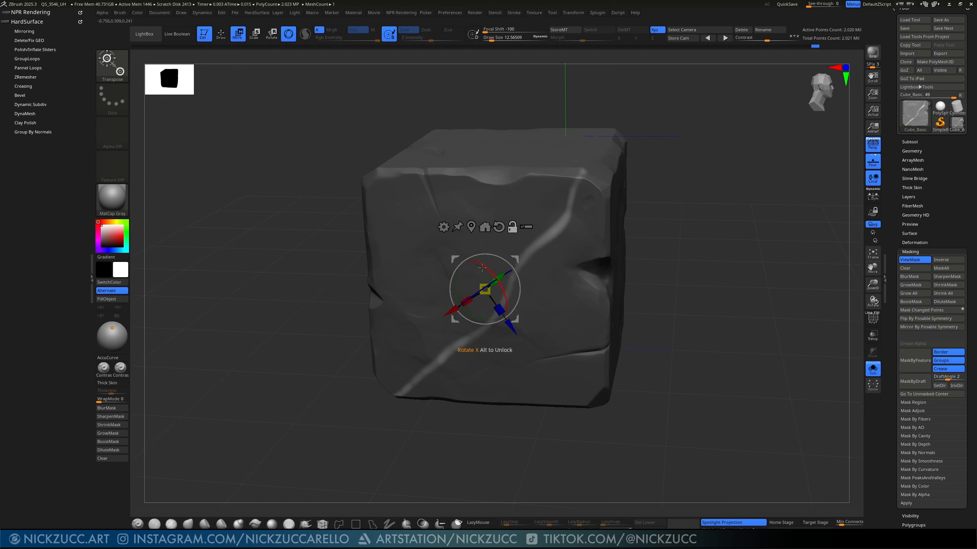
pyautogui.click(499, 227)
# Step: Deflate the unmasked diagonal band with the gizmo to carve a groove, return to Draw mode, and hide the mask
pyautogui.moveTo(683, 284)
pyautogui.mouseDown()
pyautogui.moveTo(725, 295)
pyautogui.moveTo(692, 299)
pyautogui.mouseUp()
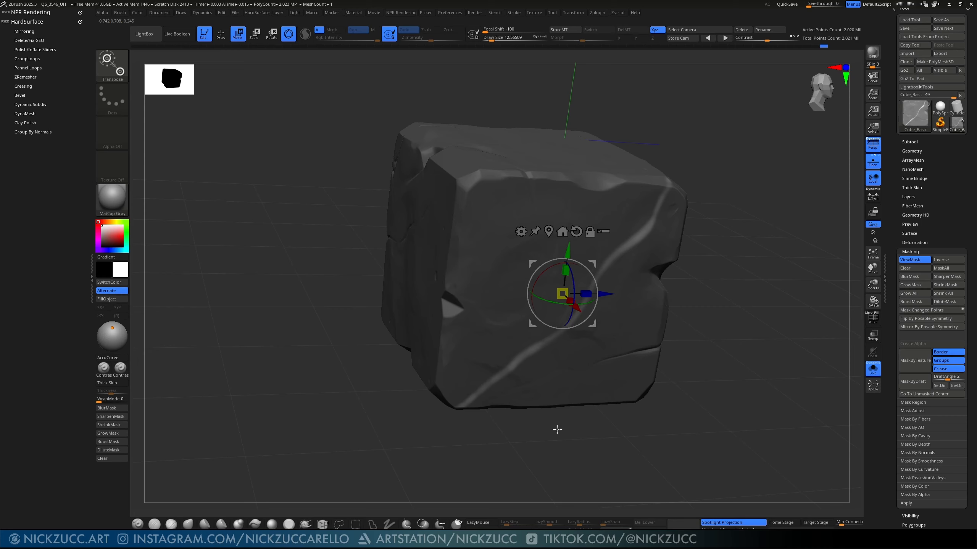
pyautogui.moveTo(430, 533)
pyautogui.mouseDown()
pyautogui.moveTo(450, 532)
pyautogui.moveTo(431, 533)
pyautogui.mouseUp()
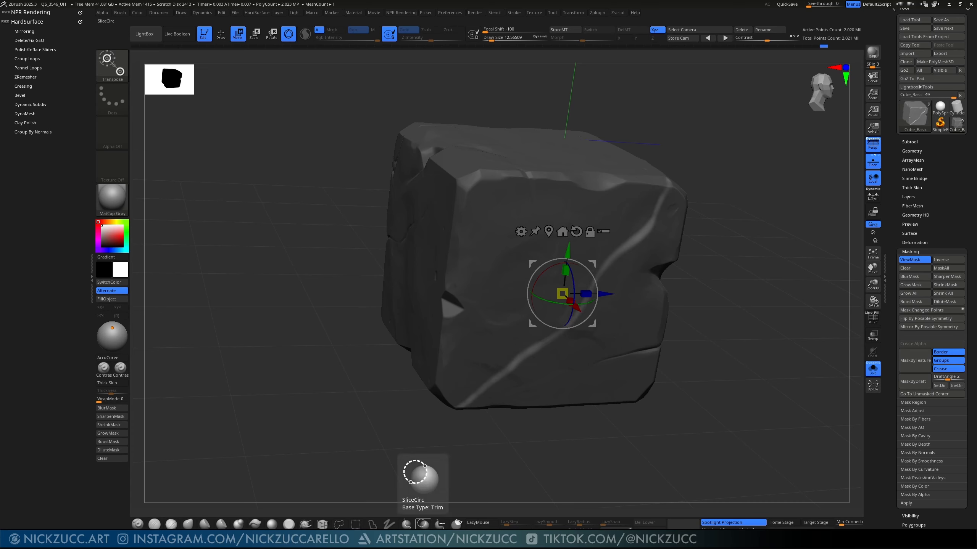
pyautogui.moveTo(726, 286); pyautogui.dragTo(727, 309)
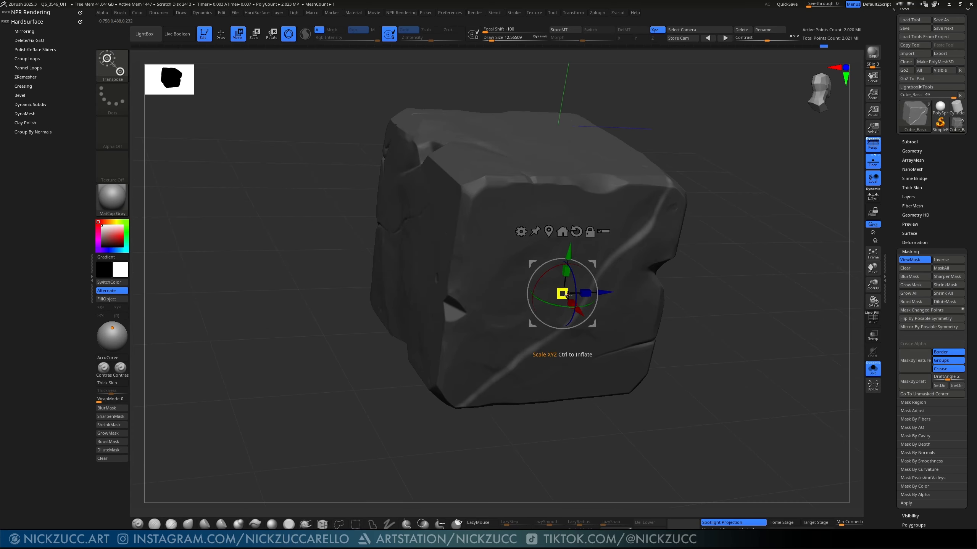
pyautogui.moveTo(704, 268); pyautogui.dragTo(696, 264)
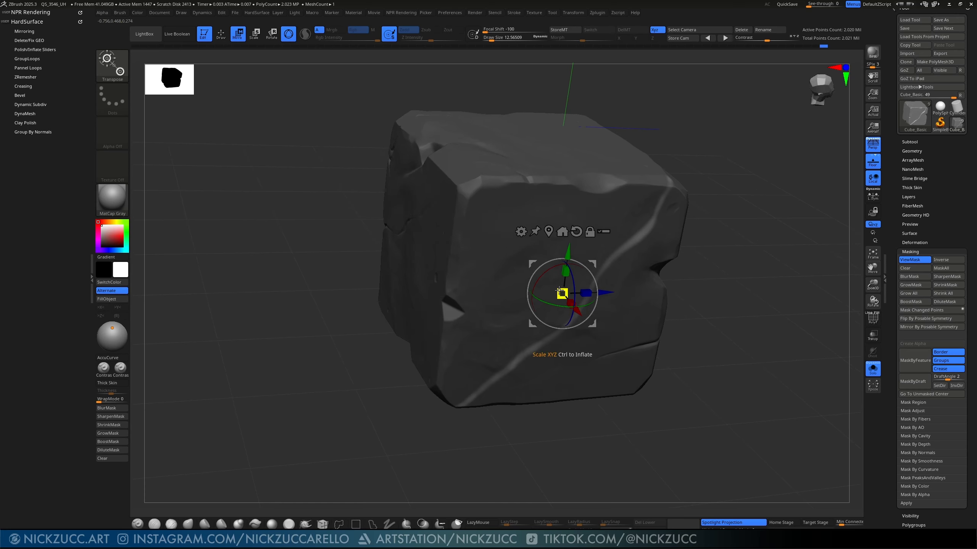
pyautogui.moveTo(558, 290)
pyautogui.mouseDown()
pyautogui.moveTo(585, 296)
pyautogui.moveTo(558, 295)
pyautogui.mouseUp()
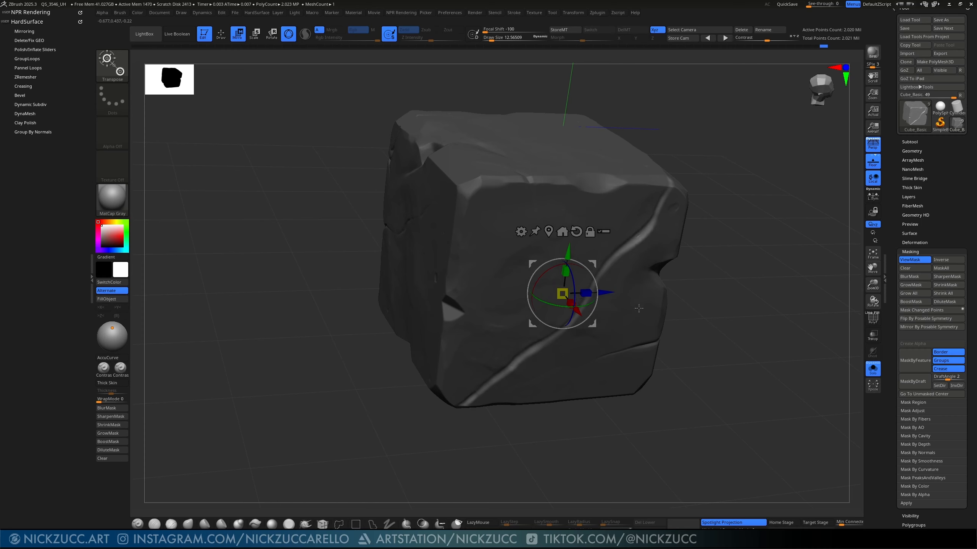
pyautogui.moveTo(709, 281)
pyautogui.mouseDown()
pyautogui.moveTo(730, 281)
pyautogui.moveTo(720, 285)
pyautogui.moveTo(728, 280)
pyautogui.moveTo(745, 316)
pyautogui.moveTo(721, 320)
pyautogui.moveTo(724, 334)
pyautogui.moveTo(709, 332)
pyautogui.moveTo(724, 366)
pyautogui.mouseUp()
pyautogui.press('q')
pyautogui.hotkey('ctrl', 'h')
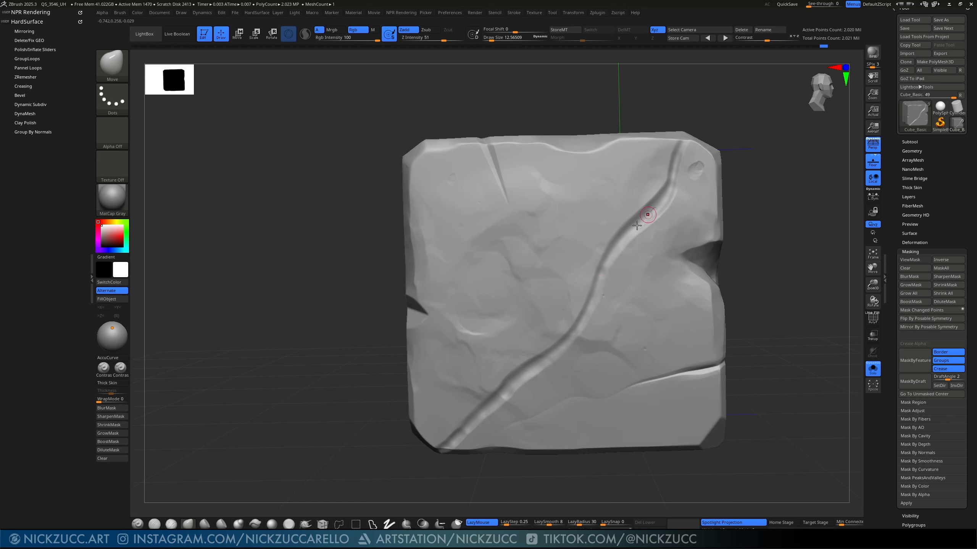
# Step: Replace the mask with a wider band painted along the diagonal groove at draw size about 30, and invert it
pyautogui.moveTo(738, 251)
pyautogui.mouseDown()
pyautogui.moveTo(749, 259)
pyautogui.moveTo(728, 198)
pyautogui.moveTo(728, 273)
pyautogui.moveTo(703, 293)
pyautogui.moveTo(711, 313)
pyautogui.mouseUp()
pyautogui.press('s')
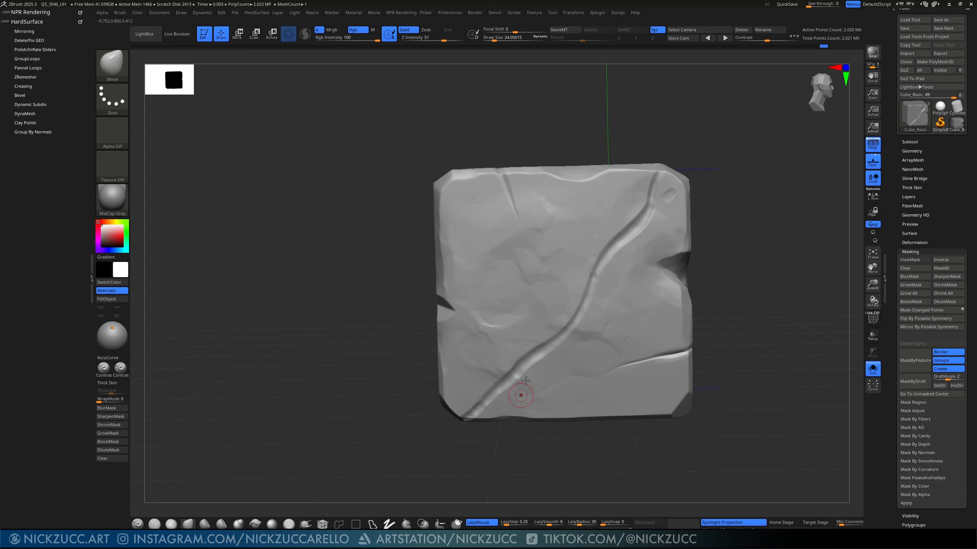
pyautogui.press('s')
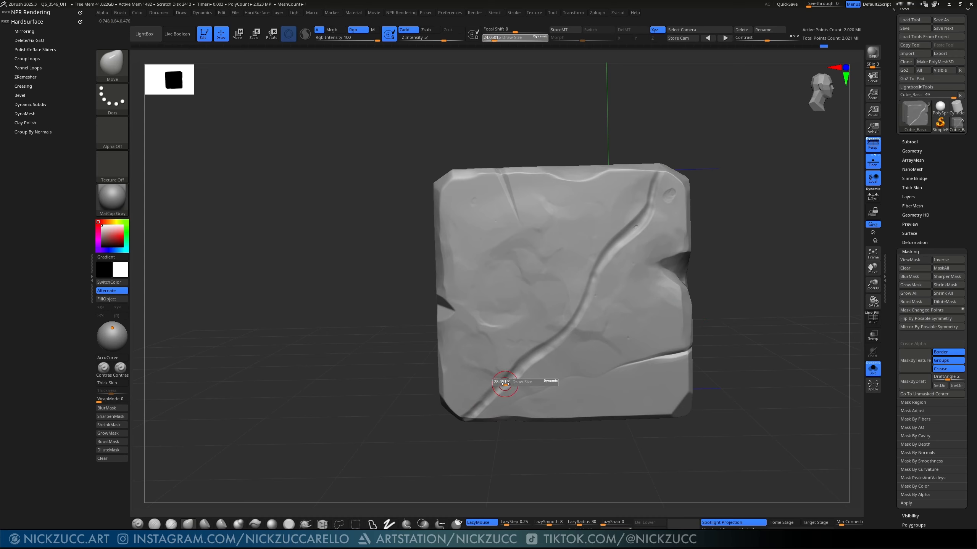
pyautogui.moveTo(504, 384); pyautogui.dragTo(508, 383)
pyautogui.moveTo(534, 433)
pyautogui.mouseDown()
pyautogui.moveTo(532, 400)
pyautogui.moveTo(519, 417)
pyautogui.moveTo(519, 367)
pyautogui.moveTo(563, 325)
pyautogui.moveTo(654, 183)
pyautogui.mouseUp()
pyautogui.press('ctrl')
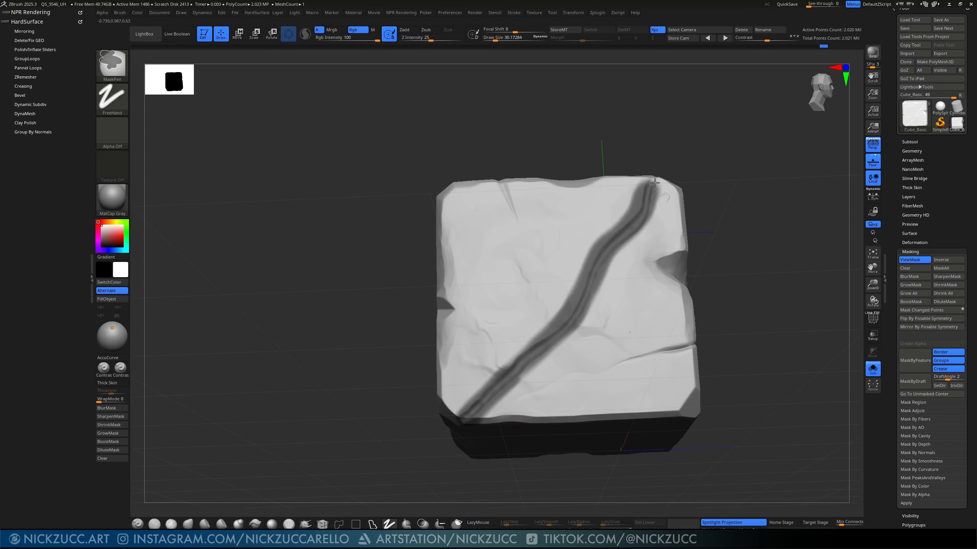
pyautogui.moveTo(727, 204); pyautogui.dragTo(759, 235)
pyautogui.keyDown('ctrl'); pyautogui.click(779, 240); pyautogui.keyUp('ctrl')
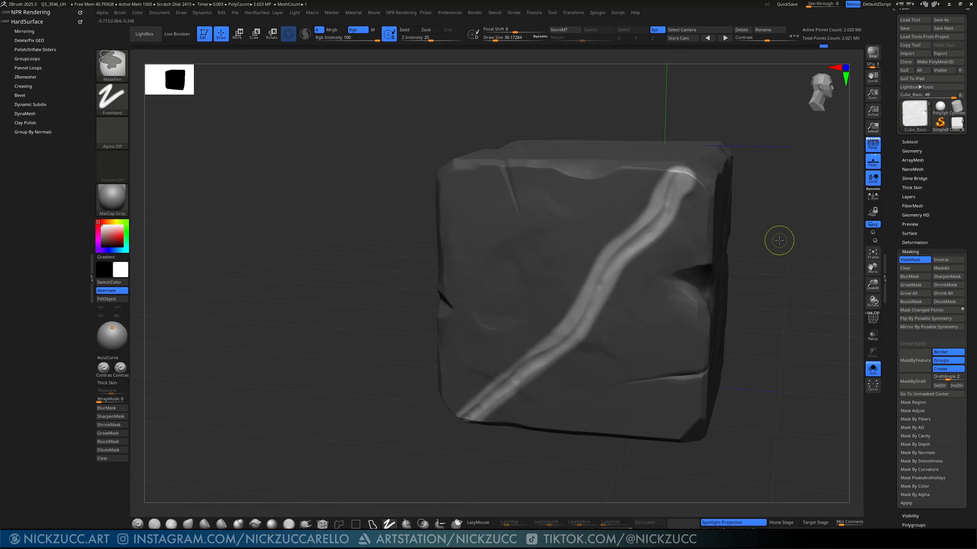
# Step: Apply Clay Polish to the unmasked groove band, and clear the mask before opening the Geometry settings
pyautogui.click(684, 524)
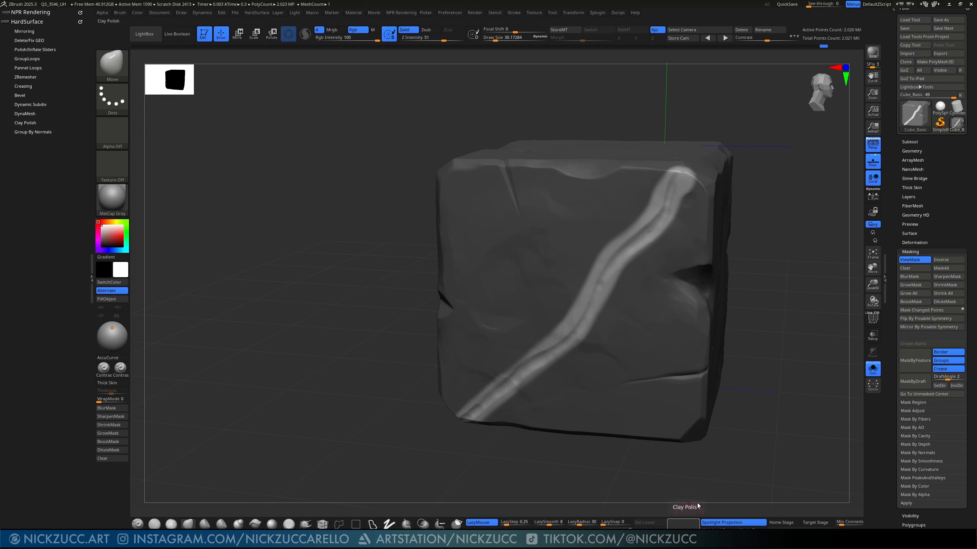
pyautogui.keyDown('ctrl'); pyautogui.moveTo(774, 404); pyautogui.dragTo(767, 419); pyautogui.keyUp('ctrl')
pyautogui.click(911, 152)
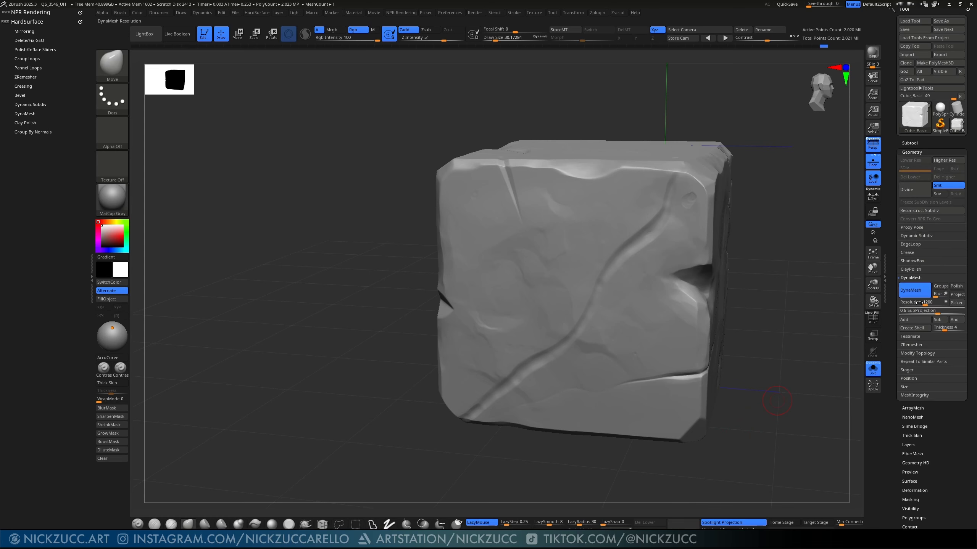
# Step: Paint an S-shaped mask on another face of the block with MaskPen at draw size about 22
pyautogui.moveTo(753, 277); pyautogui.dragTo(673, 289)
pyautogui.moveTo(698, 336); pyautogui.dragTo(573, 340)
pyautogui.press('s')
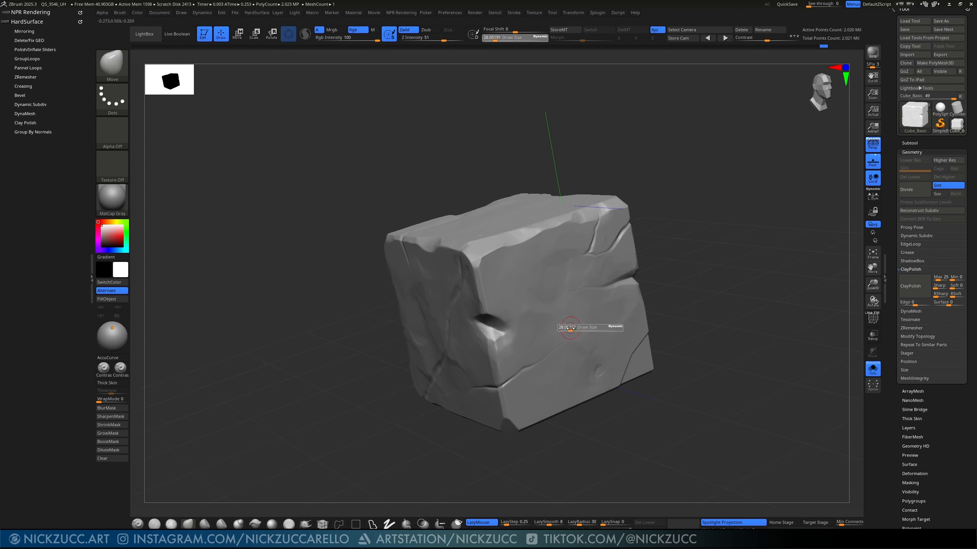
pyautogui.moveTo(703, 292); pyautogui.dragTo(631, 289)
pyautogui.press('s')
pyautogui.moveTo(537, 312)
pyautogui.mouseDown()
pyautogui.moveTo(527, 312)
pyautogui.moveTo(542, 322)
pyautogui.moveTo(553, 292)
pyautogui.moveTo(500, 271)
pyautogui.moveTo(520, 243)
pyautogui.moveTo(510, 269)
pyautogui.moveTo(511, 244)
pyautogui.mouseUp()
pyautogui.press('s')
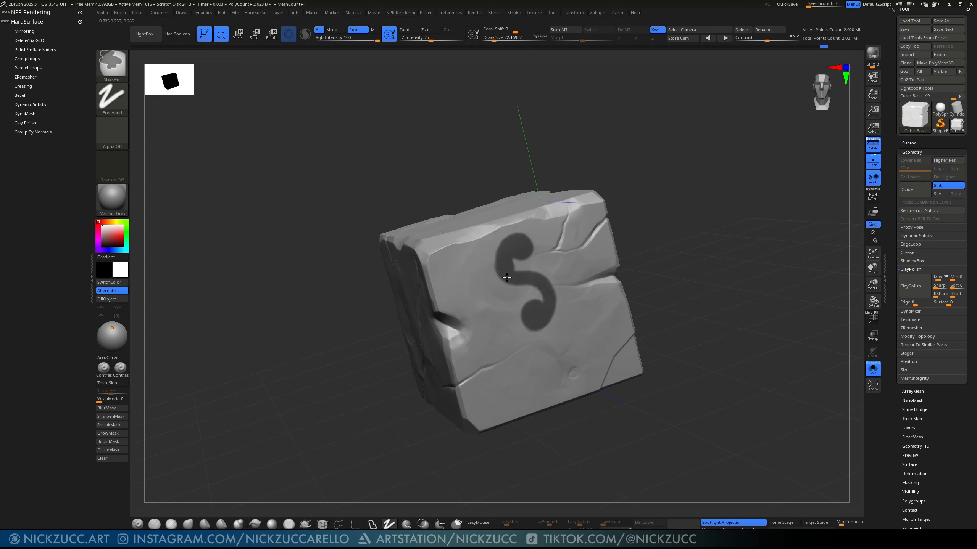
pyautogui.keyDown('ctrl'); pyautogui.moveTo(556, 308); pyautogui.dragTo(531, 327); pyautogui.keyUp('ctrl')
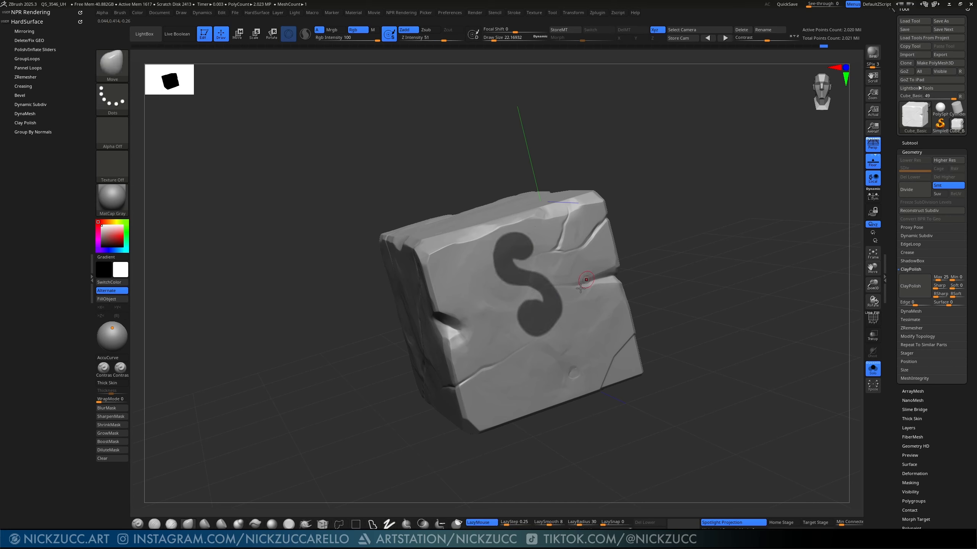
# Step: Open the Masking settings and soften the S-shaped mask with Dilute Mask
pyautogui.moveTo(652, 290); pyautogui.dragTo(645, 292)
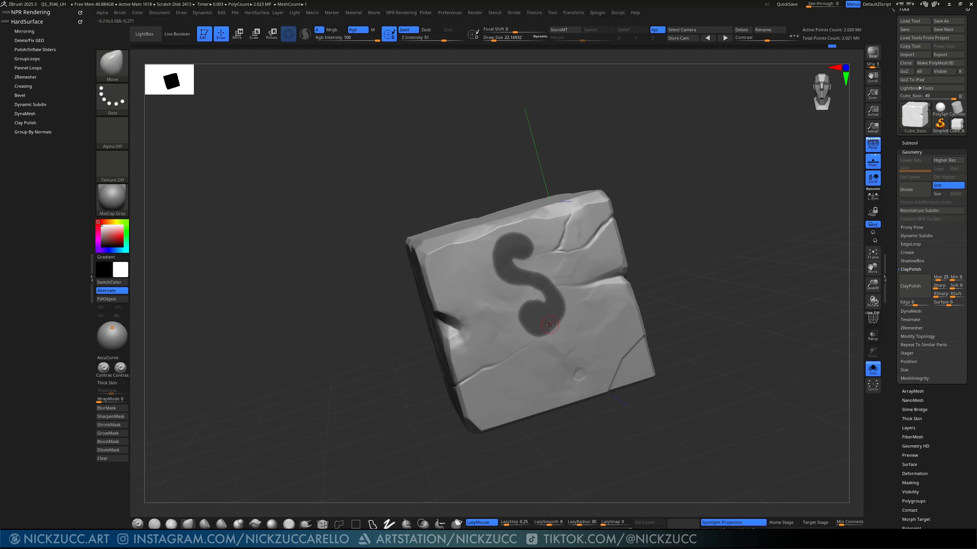
pyautogui.scroll(-5, 906, 460)
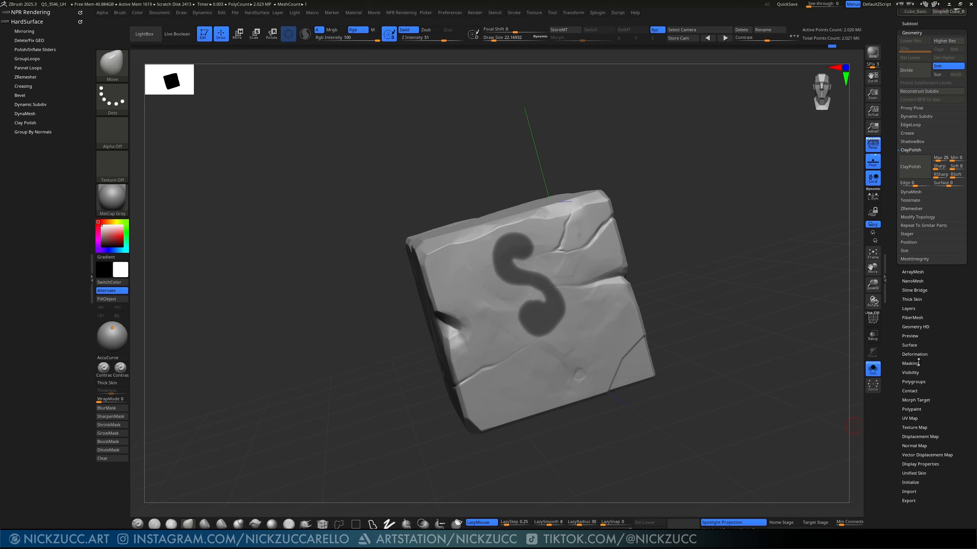
pyautogui.moveTo(918, 360); pyautogui.dragTo(921, 361)
pyautogui.click(917, 365)
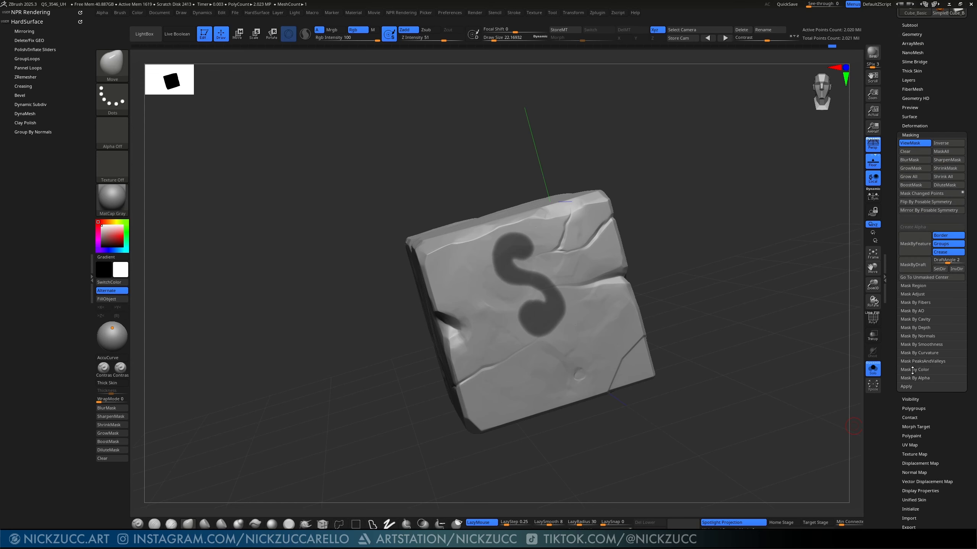
pyautogui.click(123, 451)
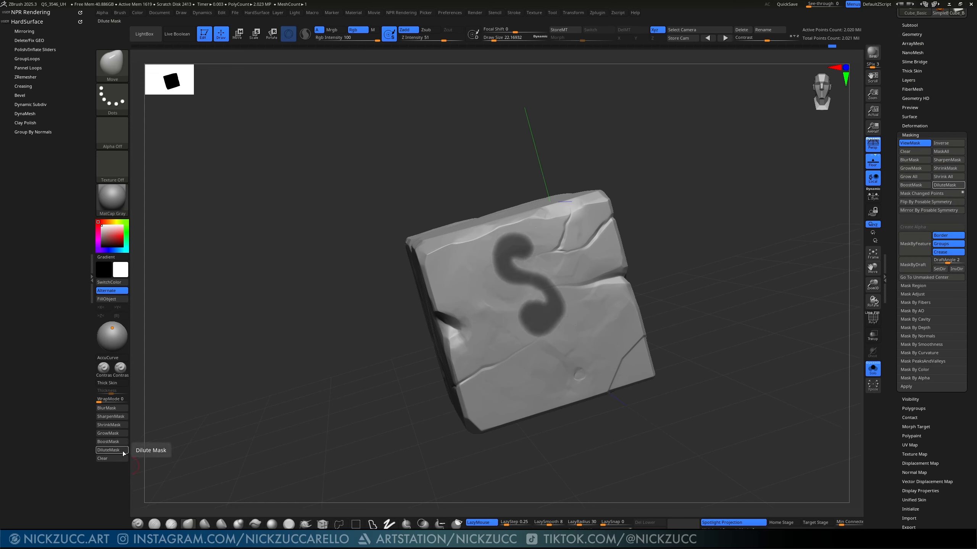
pyautogui.click(123, 451)
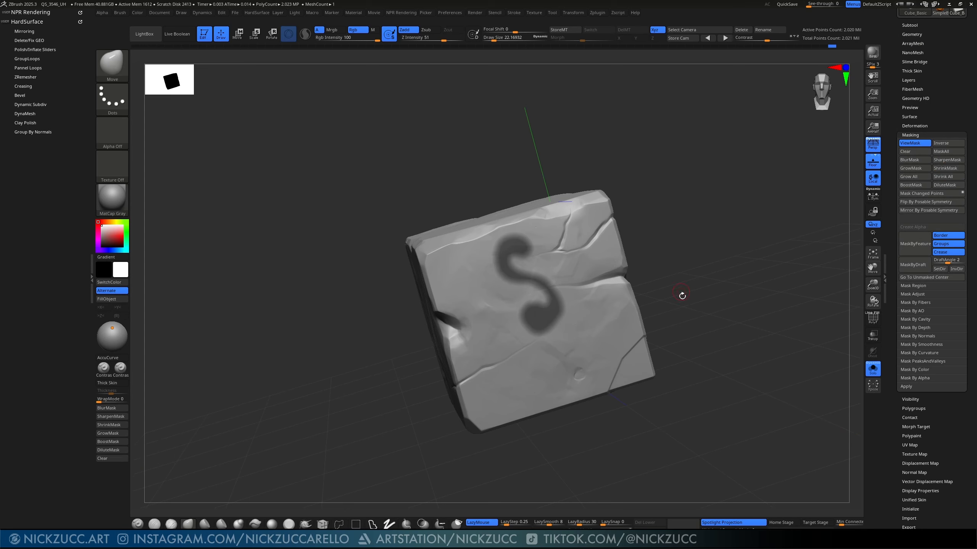
# Step: Invert the S mask so only the S shape is editable, and hide the mask display
pyautogui.press('ctrl')
pyautogui.keyDown('ctrl'); pyautogui.click(720, 250); pyautogui.keyUp('ctrl')
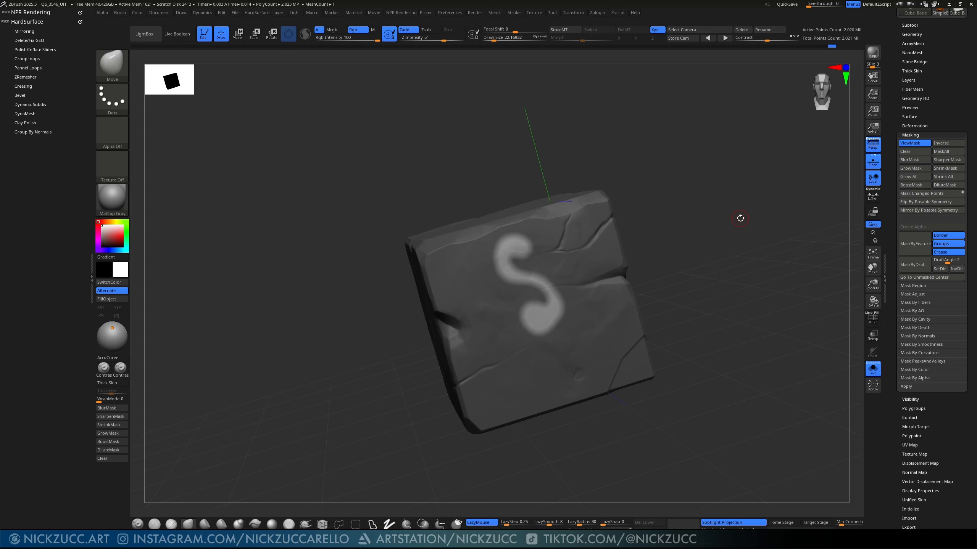
pyautogui.moveTo(740, 218); pyautogui.dragTo(689, 299)
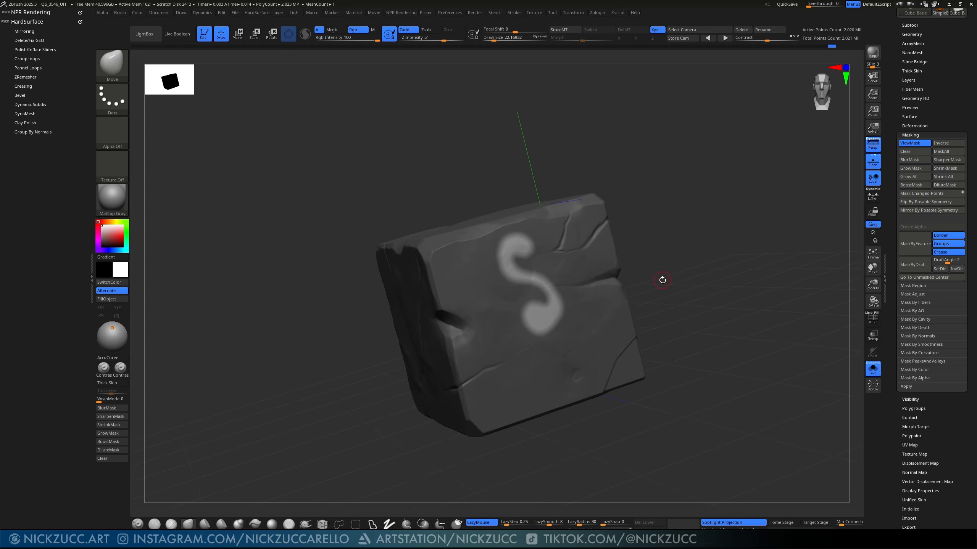
pyautogui.press('ctrl')
pyautogui.keyDown('ctrl'); pyautogui.moveTo(661, 284); pyautogui.dragTo(658, 280); pyautogui.keyUp('ctrl')
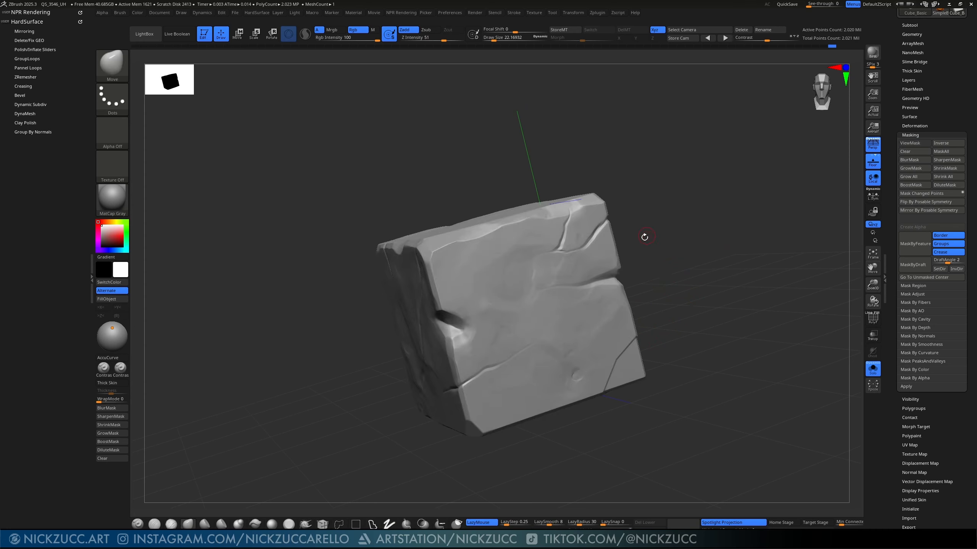
# Step: Try displacing the unmasked S shape with the Move brush, enlarging the draw size to about 250, and undo it
pyautogui.press('s')
pyautogui.moveTo(589, 297); pyautogui.dragTo(598, 298)
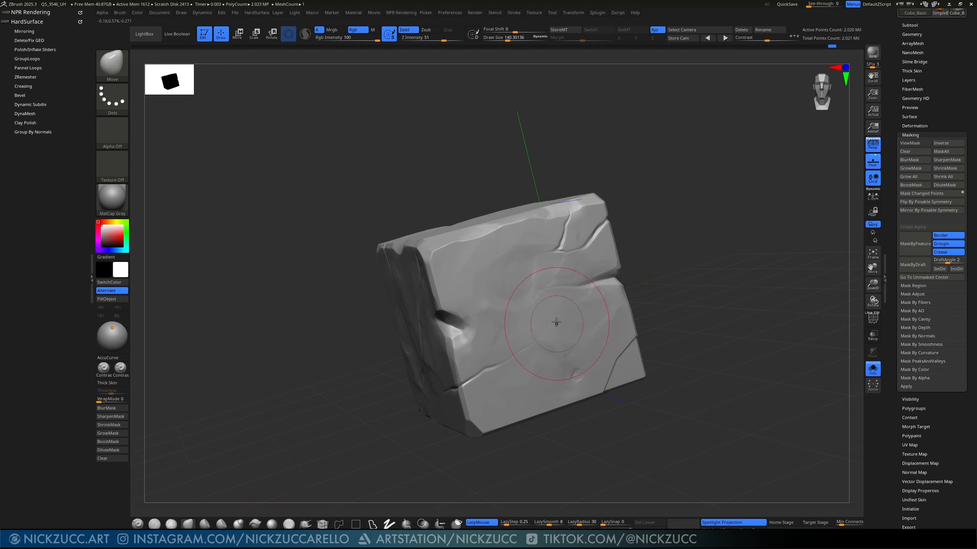
pyautogui.press('s')
pyautogui.moveTo(554, 304); pyautogui.dragTo(564, 304)
pyautogui.moveTo(655, 269)
pyautogui.mouseDown()
pyautogui.moveTo(671, 264)
pyautogui.moveTo(639, 268)
pyautogui.moveTo(684, 269)
pyautogui.mouseUp()
pyautogui.moveTo(549, 292)
pyautogui.mouseDown()
pyautogui.moveTo(533, 333)
pyautogui.moveTo(560, 295)
pyautogui.mouseUp()
pyautogui.moveTo(685, 291)
pyautogui.mouseDown()
pyautogui.moveTo(672, 290)
pyautogui.moveTo(692, 277)
pyautogui.mouseUp()
pyautogui.hotkey('ctrl', 'z')
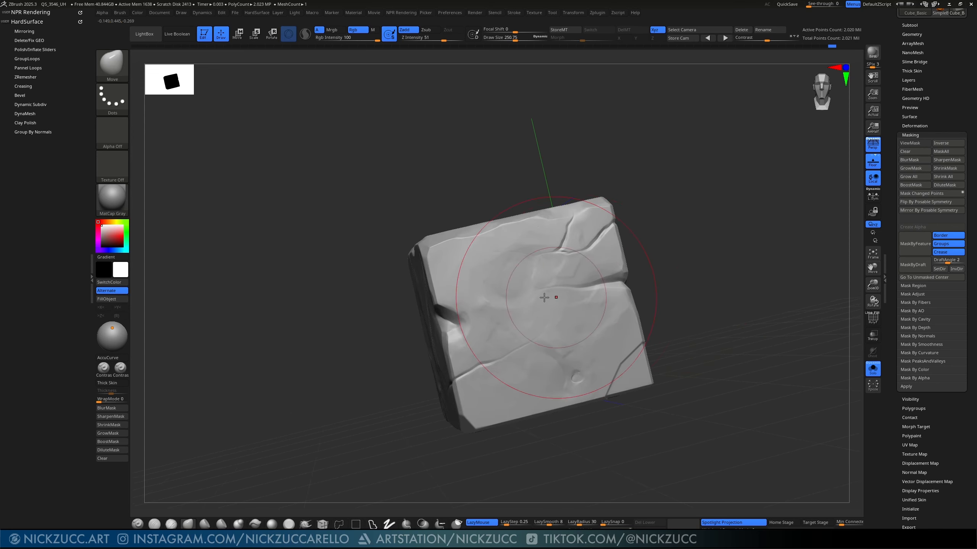
# Step: Try raising the S shape out of the block's face with the Move brush at draw size about 270
pyautogui.press('s')
pyautogui.moveTo(546, 296); pyautogui.dragTo(550, 296)
pyautogui.moveTo(638, 280); pyautogui.dragTo(665, 285)
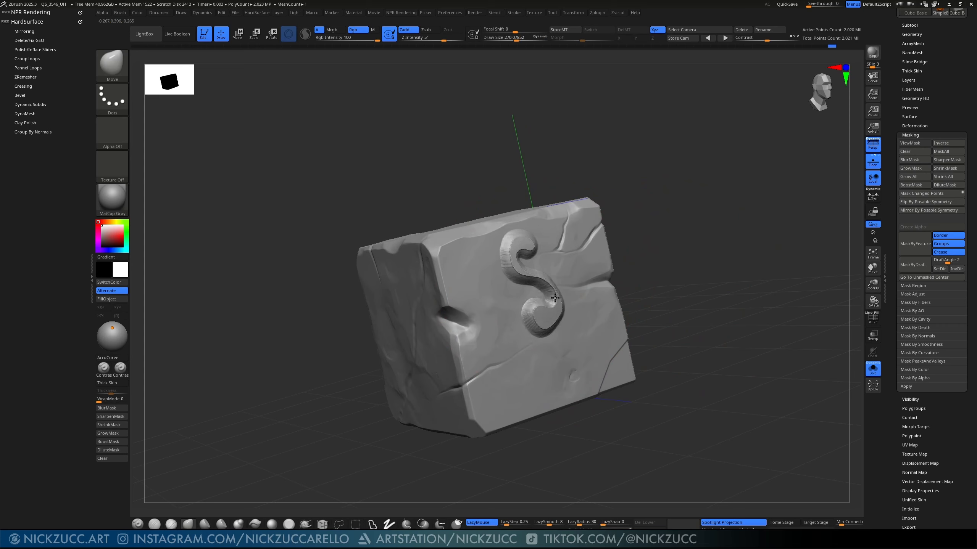
pyautogui.moveTo(634, 242); pyautogui.dragTo(596, 259)
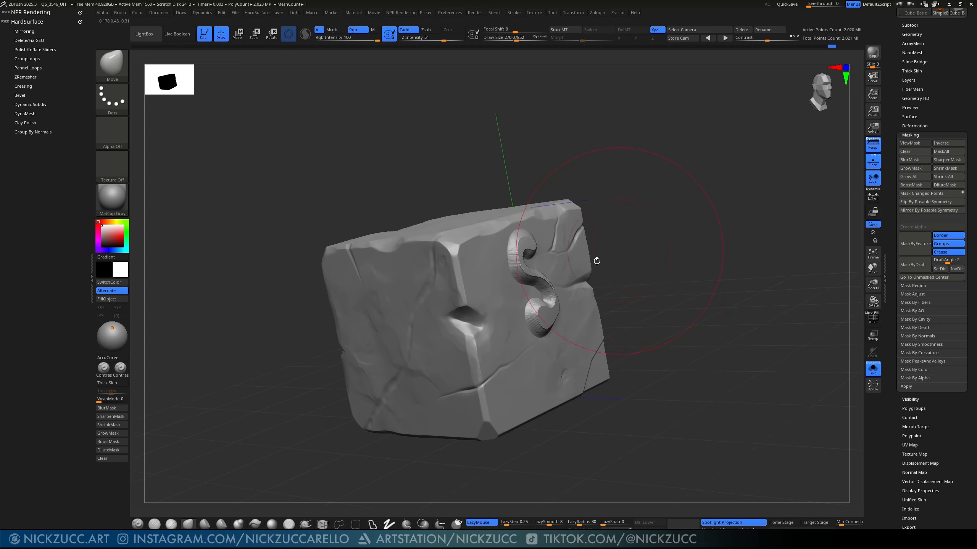
# Step: Undo the raised S, push the S shape into the block's face instead, and examine the carving from several angles
pyautogui.hotkey('ctrl', 'z')
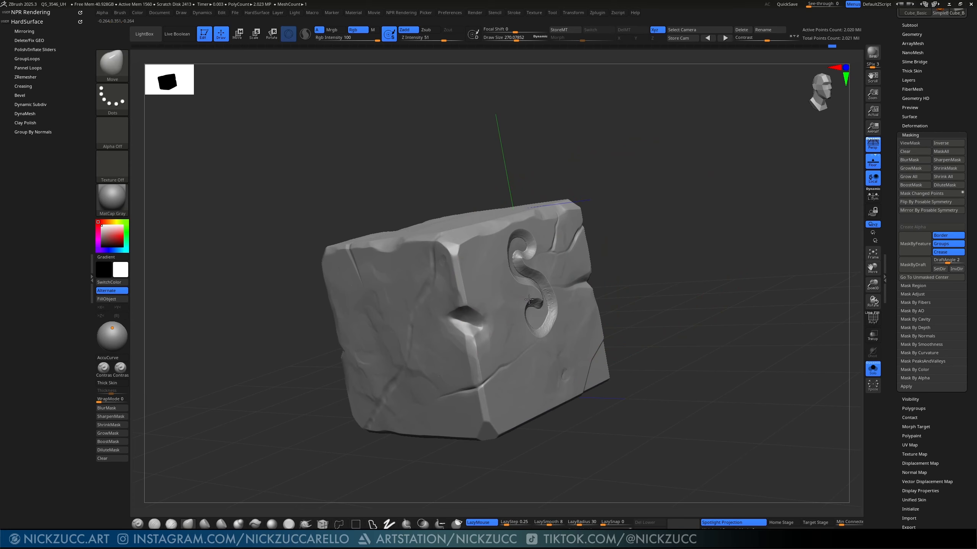
pyautogui.moveTo(528, 298); pyautogui.dragTo(481, 292, button='right')
pyautogui.moveTo(680, 260)
pyautogui.keyDown('shift'); pyautogui.mouseDown(button='right')
pyautogui.moveTo(693, 242)
pyautogui.moveTo(665, 333)
pyautogui.mouseUp(button='right'); pyautogui.keyUp('shift')
pyautogui.moveTo(680, 222); pyautogui.dragTo(687, 266, button='right')
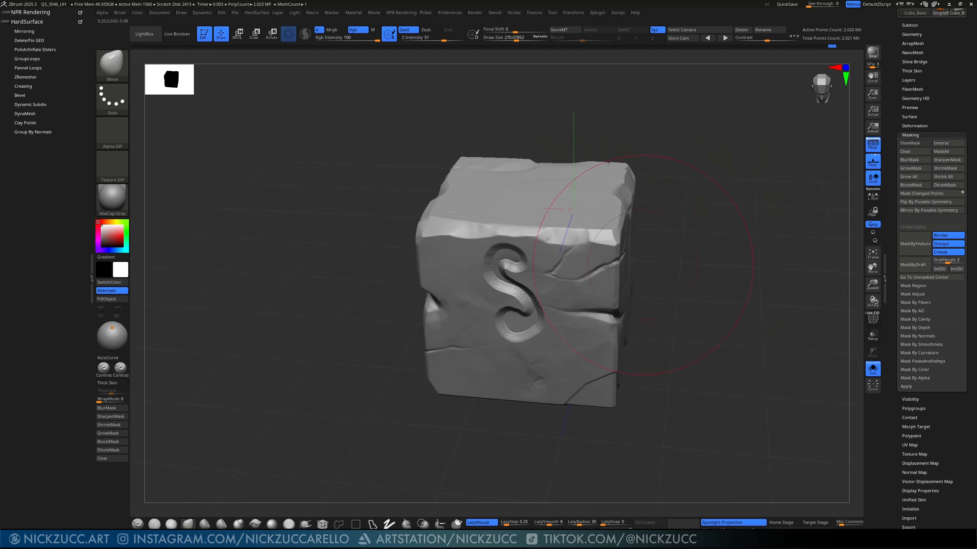
pyautogui.moveTo(667, 289); pyautogui.dragTo(675, 259, button='right')
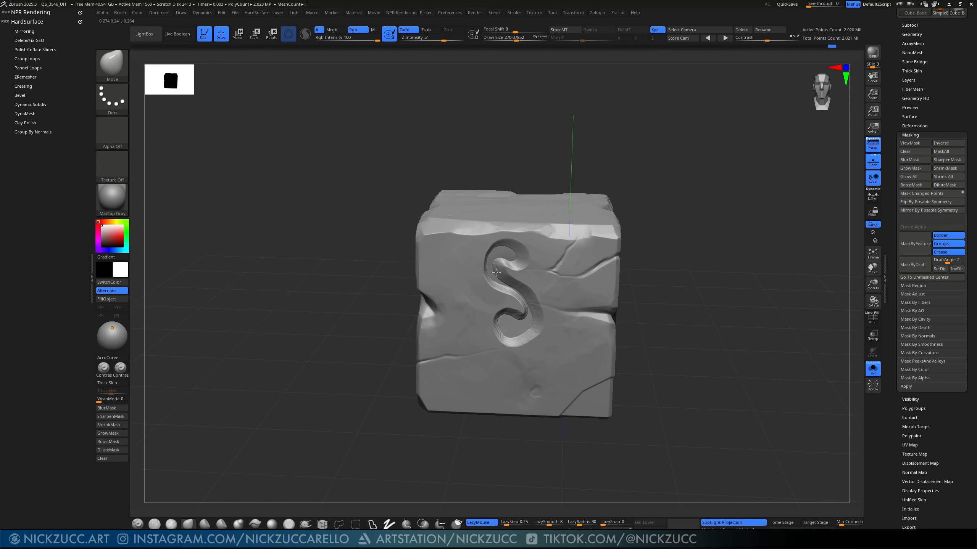
# Step: Paint a mask over the carved S groove on the block's face with a draw size of about 28
pyautogui.moveTo(671, 296)
pyautogui.mouseDown()
pyautogui.moveTo(649, 337)
pyautogui.moveTo(631, 341)
pyautogui.moveTo(665, 349)
pyautogui.moveTo(670, 333)
pyautogui.moveTo(651, 333)
pyautogui.moveTo(686, 331)
pyautogui.mouseUp()
pyautogui.press('s')
pyautogui.press('s')
pyautogui.moveTo(547, 302); pyautogui.dragTo(544, 302)
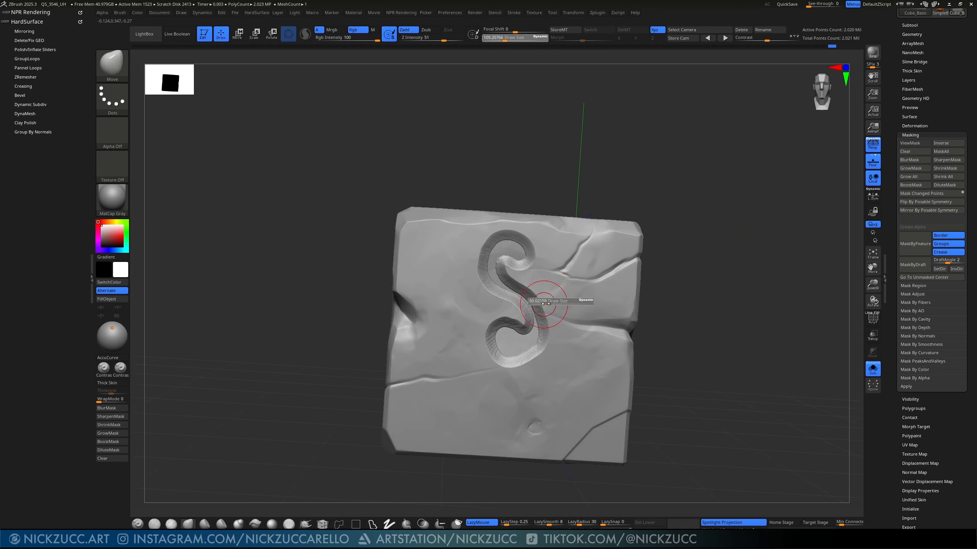
pyautogui.moveTo(671, 286)
pyautogui.mouseDown()
pyautogui.moveTo(689, 284)
pyautogui.moveTo(673, 286)
pyautogui.mouseUp()
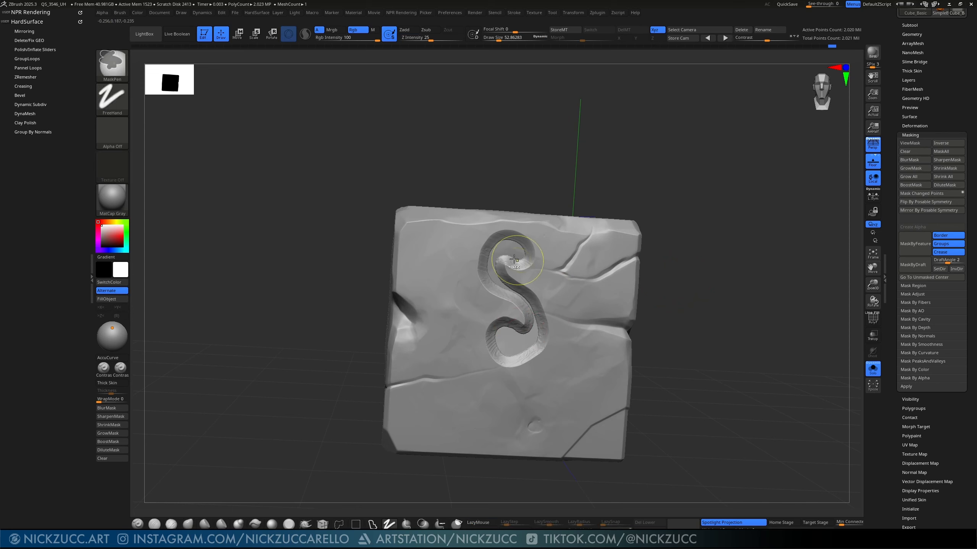
pyautogui.moveTo(517, 255)
pyautogui.keyDown('ctrl'); pyautogui.mouseDown()
pyautogui.moveTo(504, 236)
pyautogui.moveTo(538, 262)
pyautogui.mouseUp(); pyautogui.keyUp('ctrl')
pyautogui.moveTo(679, 197)
pyautogui.keyDown('ctrl'); pyautogui.mouseDown()
pyautogui.moveTo(653, 274)
pyautogui.moveTo(682, 272)
pyautogui.mouseUp(); pyautogui.keyUp('ctrl')
pyautogui.press('s')
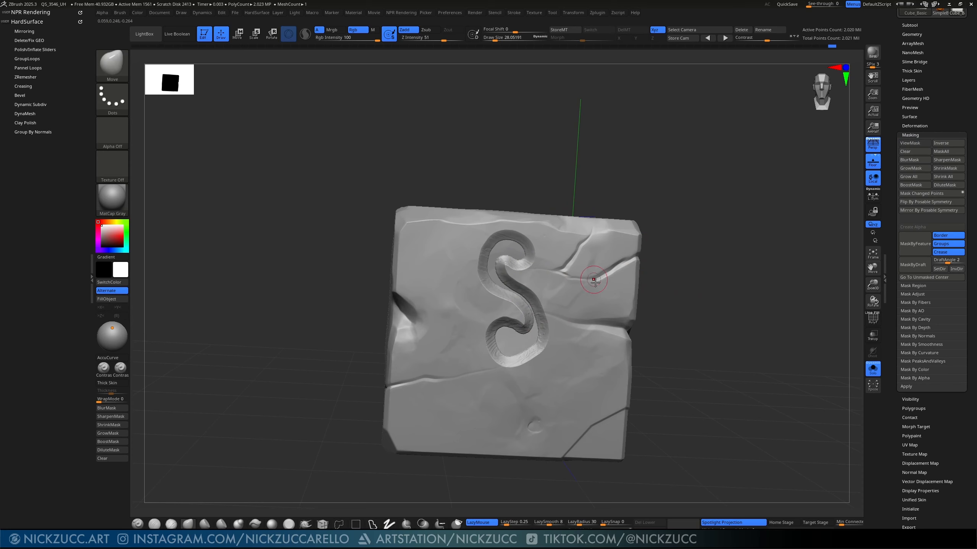
pyautogui.press('ctrl')
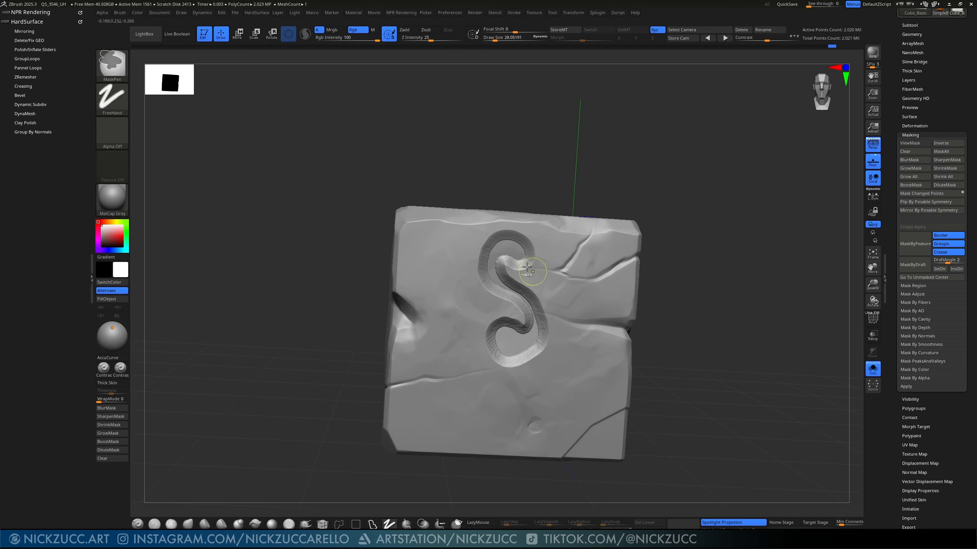
pyautogui.moveTo(530, 271)
pyautogui.keyDown('ctrl'); pyautogui.mouseDown()
pyautogui.moveTo(507, 266)
pyautogui.moveTo(526, 252)
pyautogui.moveTo(483, 246)
pyautogui.moveTo(527, 327)
pyautogui.moveTo(508, 359)
pyautogui.moveTo(532, 309)
pyautogui.mouseUp(); pyautogui.keyUp('ctrl')
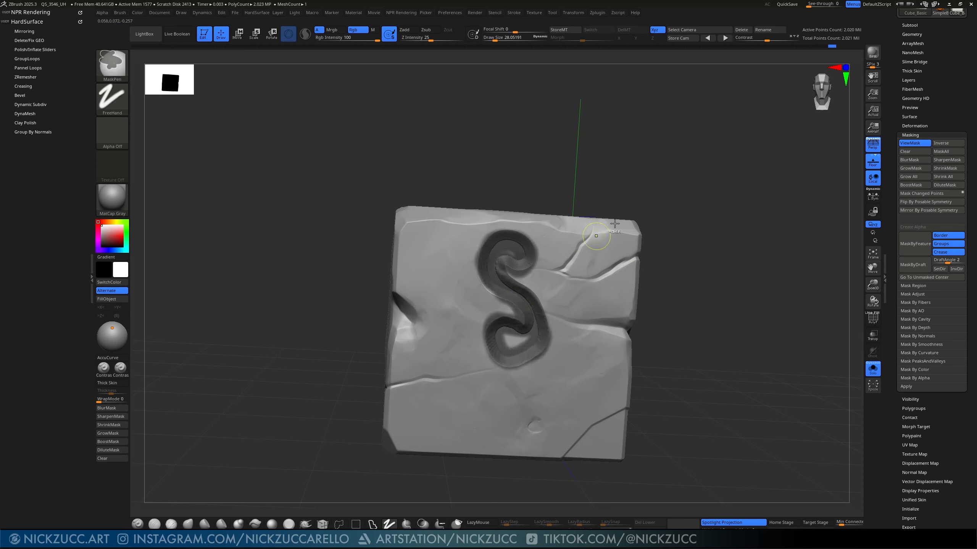
# Step: Invert the mask so only the carved S is editable, and smooth the groove with Clay Polish
pyautogui.hotkey('ctrl', 'h')
pyautogui.hotkey('ctrl', 'h')
pyautogui.keyDown('ctrl'); pyautogui.click(714, 229); pyautogui.keyUp('ctrl')
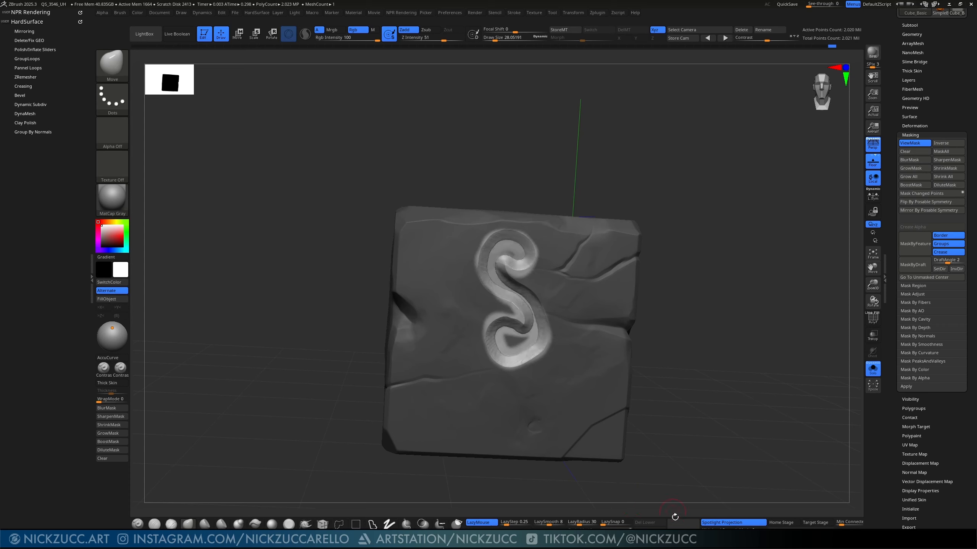
pyautogui.moveTo(696, 466); pyautogui.dragTo(699, 436)
pyautogui.hotkey('ctrl', 'h')
pyautogui.moveTo(691, 352)
pyautogui.keyDown('alt'); pyautogui.mouseDown()
pyautogui.moveTo(663, 279)
pyautogui.moveTo(657, 298)
pyautogui.moveTo(680, 301)
pyautogui.moveTo(682, 317)
pyautogui.moveTo(666, 283)
pyautogui.moveTo(696, 300)
pyautogui.moveTo(684, 294)
pyautogui.moveTo(687, 308)
pyautogui.moveTo(673, 284)
pyautogui.moveTo(647, 296)
pyautogui.moveTo(661, 318)
pyautogui.moveTo(635, 285)
pyautogui.moveTo(663, 320)
pyautogui.moveTo(671, 362)
pyautogui.mouseUp(); pyautogui.keyUp('alt')
pyautogui.hotkey('ctrl', 'h')
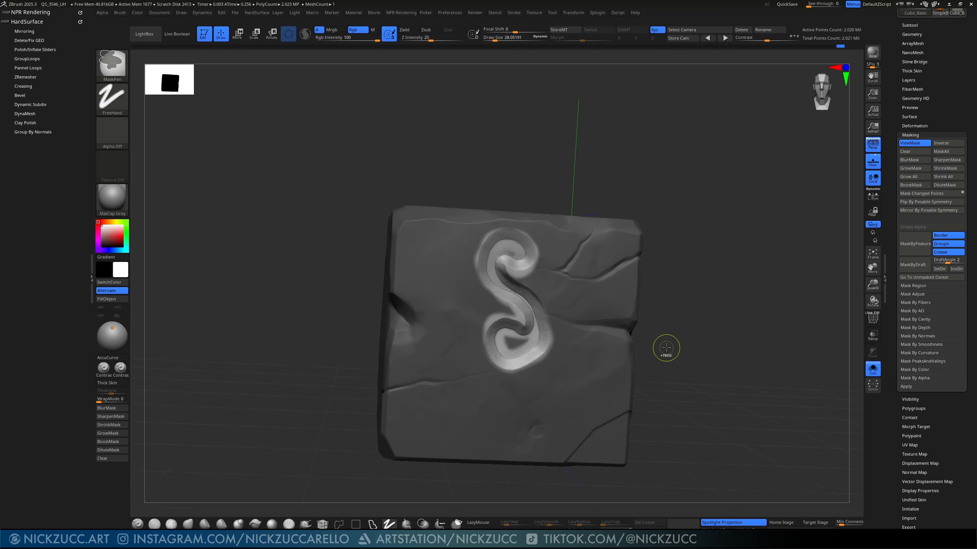
# Step: Undo the S carving back to the flat face with its S-shaped mask, and hide the mask display
pyautogui.keyDown('ctrl'); pyautogui.click(665, 347); pyautogui.keyUp('ctrl')
pyautogui.hotkey('ctrl', 'h')
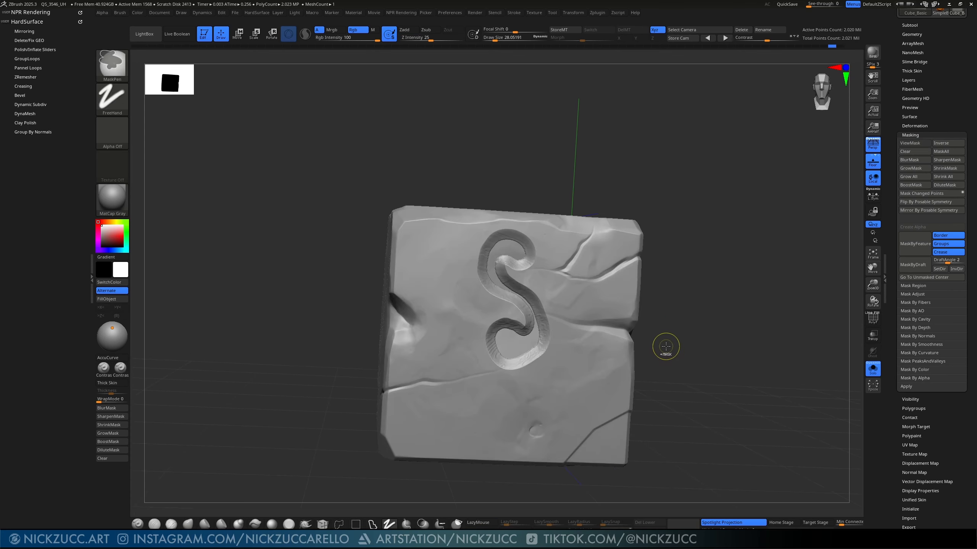
pyautogui.hotkey('ctrl', 'h')
pyautogui.hotkey('ctrl', 'h')
pyautogui.hotkey('ctrl', 'h')
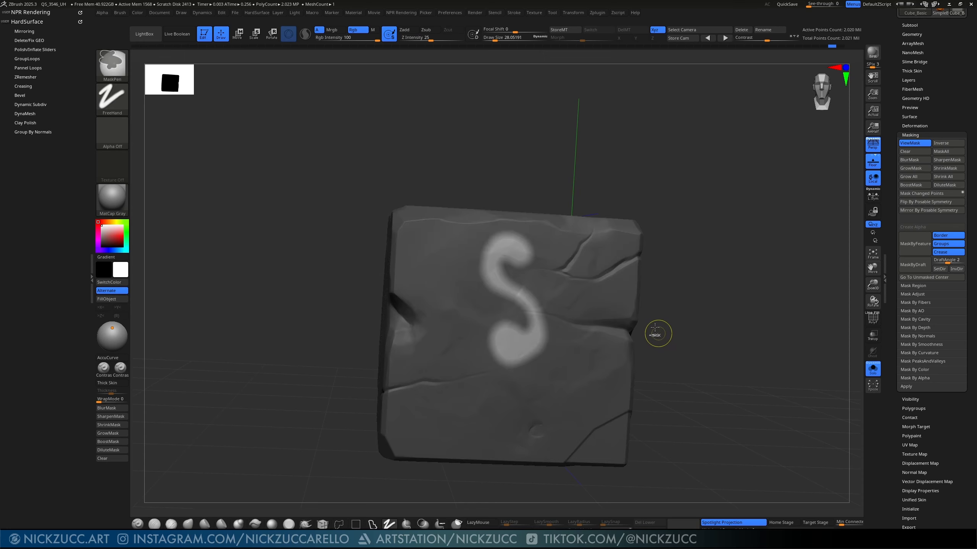
pyautogui.hotkey('ctrl', 'h')
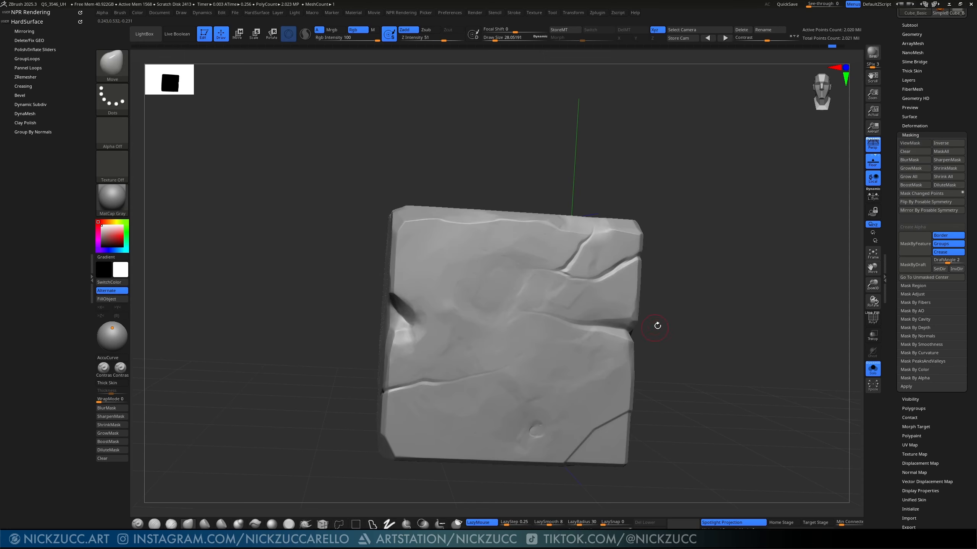
# Step: Raise the S shape out of the block's face with the Move brush at draw size about 244
pyautogui.press('s')
pyautogui.moveTo(534, 322); pyautogui.dragTo(554, 321)
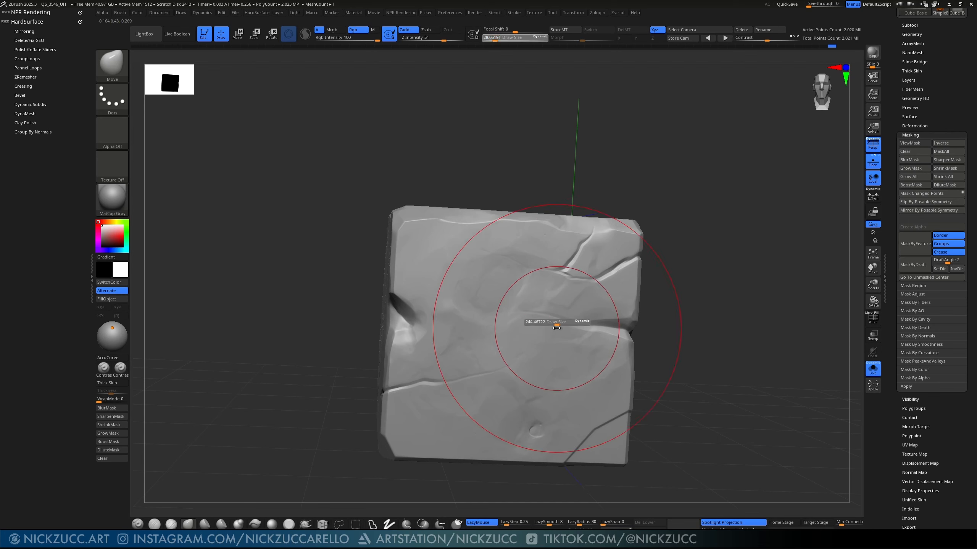
pyautogui.moveTo(556, 321)
pyautogui.mouseDown(button='right')
pyautogui.moveTo(690, 319)
pyautogui.moveTo(653, 315)
pyautogui.mouseUp(button='right')
pyautogui.keyDown('alt'); pyautogui.moveTo(516, 311); pyautogui.dragTo(530, 314); pyautogui.keyUp('alt')
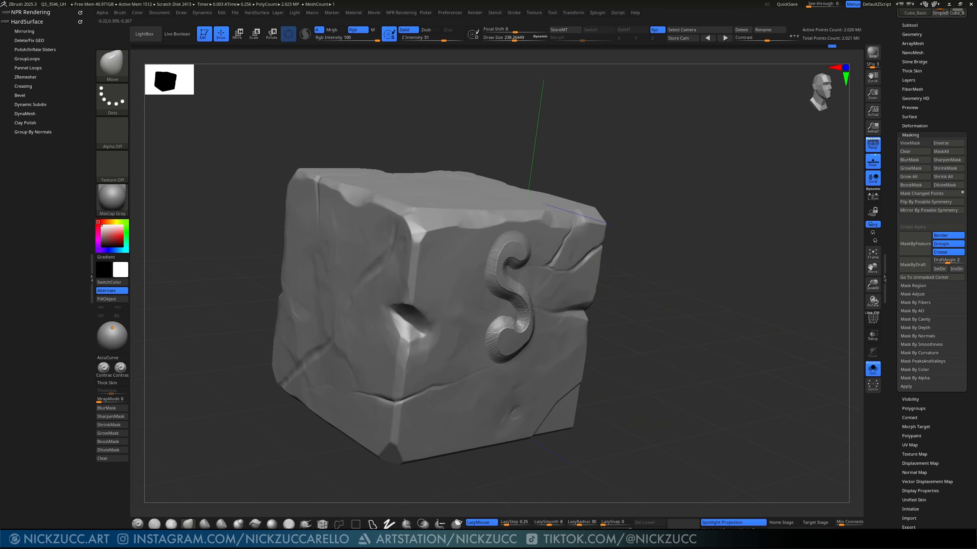
pyautogui.moveTo(610, 274)
pyautogui.mouseDown(button='right')
pyautogui.moveTo(594, 388)
pyautogui.moveTo(671, 255)
pyautogui.moveTo(600, 275)
pyautogui.moveTo(592, 265)
pyautogui.mouseUp(button='right')
pyautogui.moveTo(683, 302); pyautogui.dragTo(674, 304, button='right')
# Step: Show the mask, smooth the unmasked raised S with Clay Polish, and hide the mask display again
pyautogui.press('s')
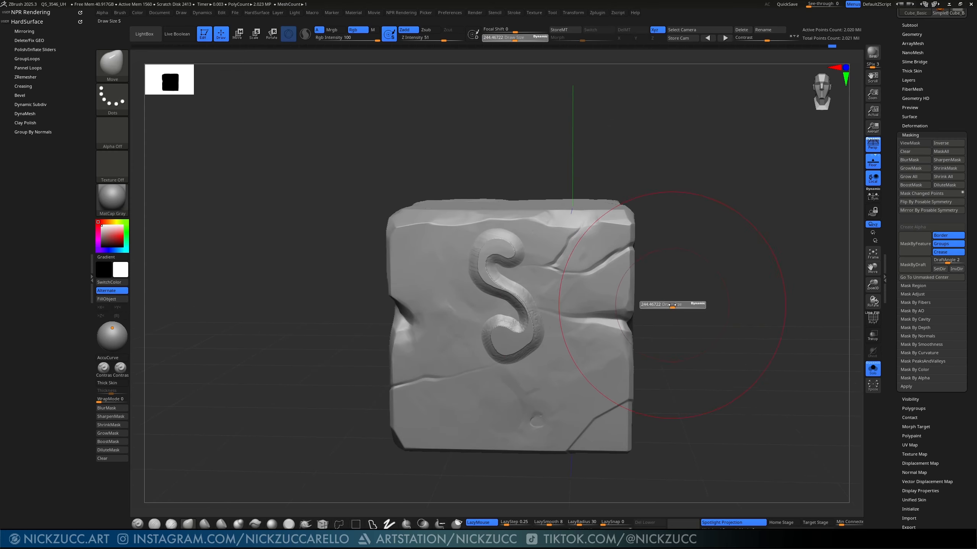
pyautogui.moveTo(672, 305); pyautogui.dragTo(664, 305)
pyautogui.hotkey('ctrl', 'h')
pyautogui.moveTo(682, 305); pyautogui.dragTo(626, 271, button='right')
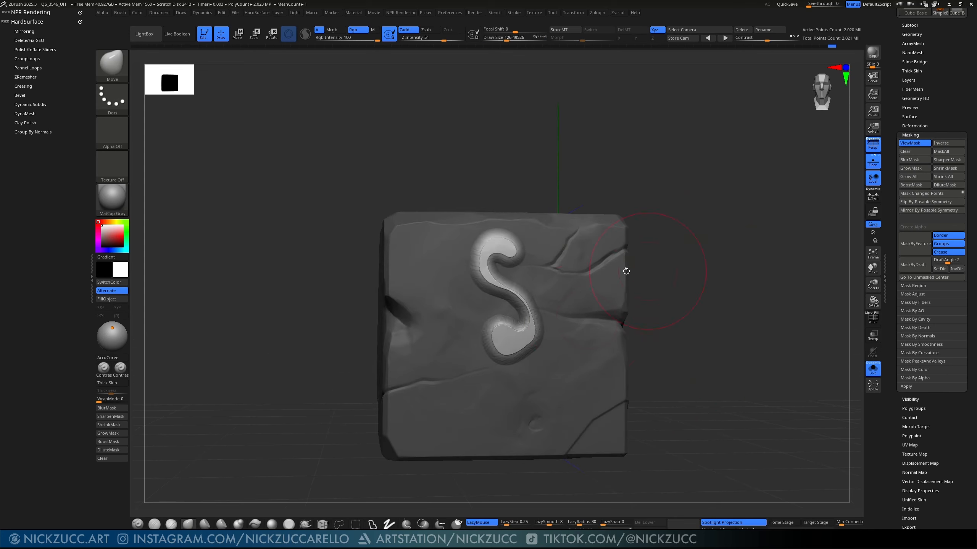
pyautogui.press('ctrl')
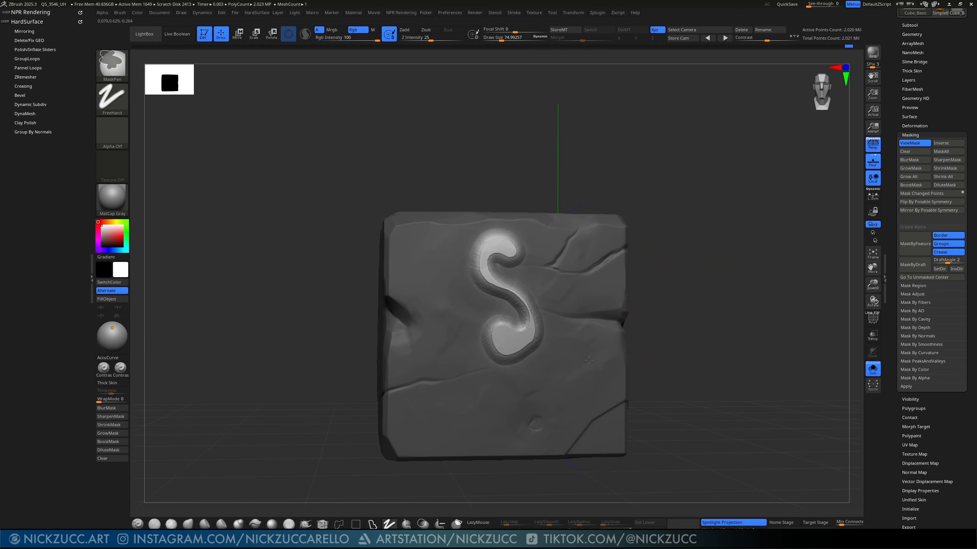
pyautogui.moveTo(589, 359); pyautogui.dragTo(645, 348, button='right')
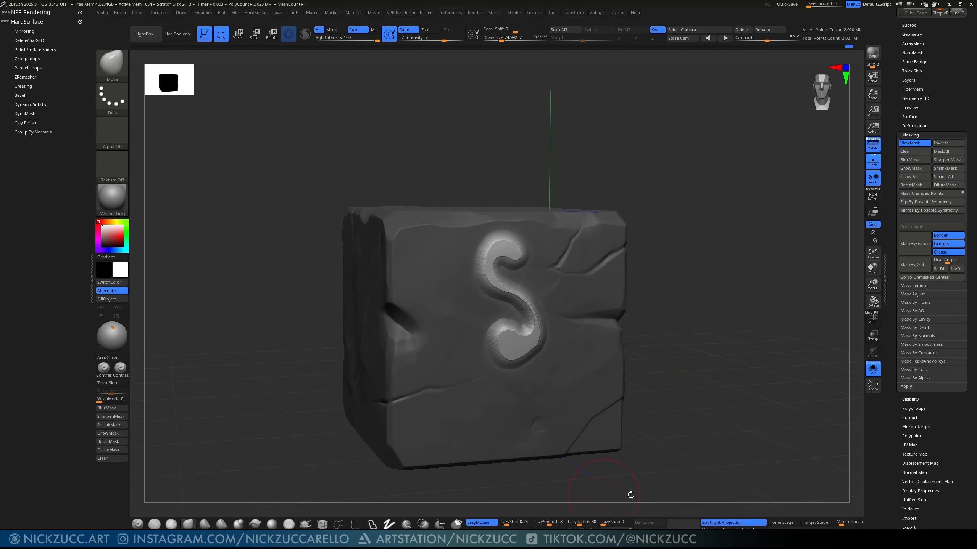
pyautogui.hotkey('ctrl', 'h')
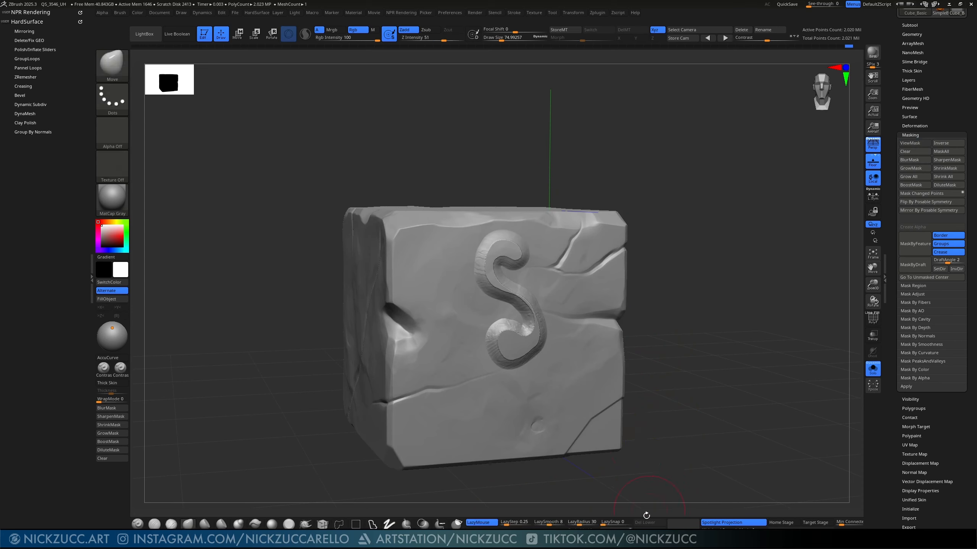
pyautogui.hotkey('ctrl', 'h')
pyautogui.click(683, 523)
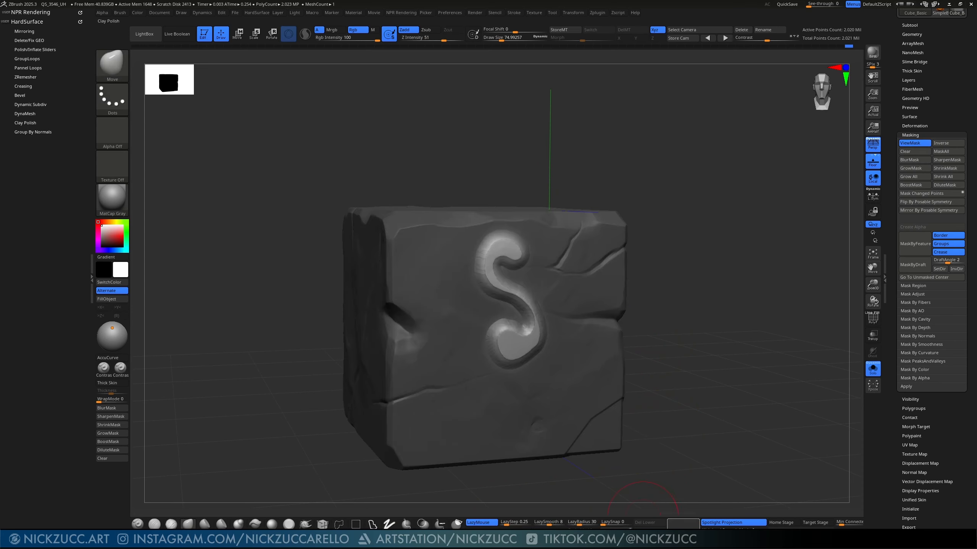
pyautogui.moveTo(723, 449); pyautogui.dragTo(689, 449, button='right')
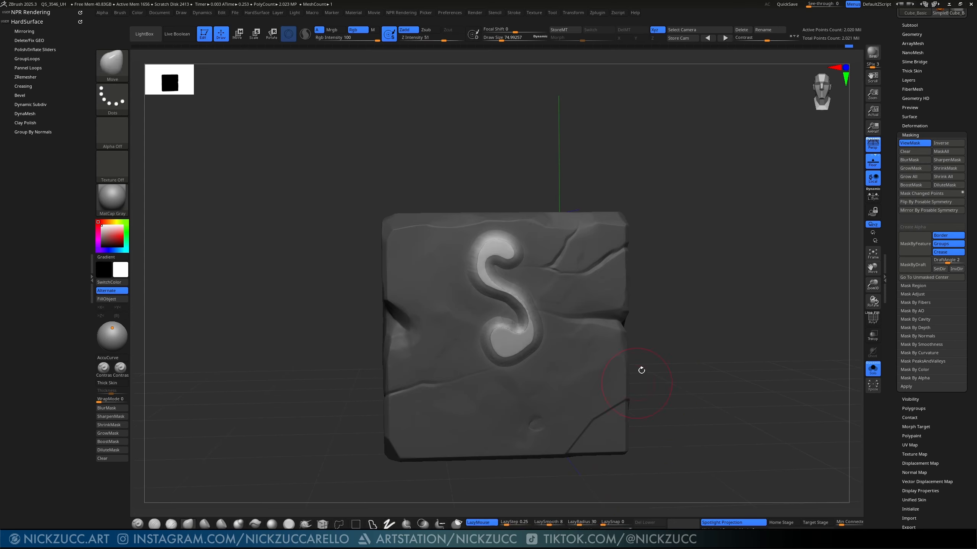
pyautogui.hotkey('ctrl', 'h')
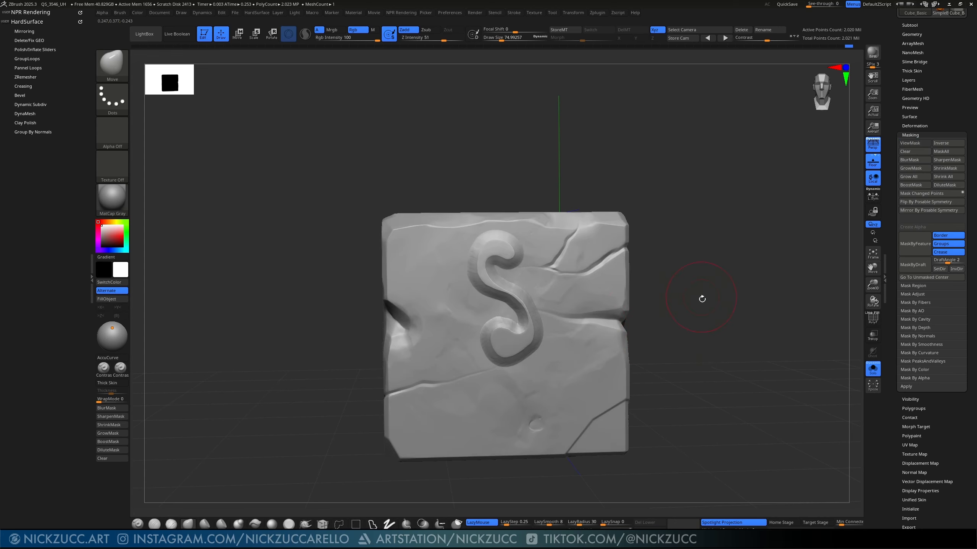
# Step: Clear the mask and remesh the block with DynaMesh
pyautogui.press('s')
pyautogui.moveTo(763, 213)
pyautogui.keyDown('ctrl'); pyautogui.mouseDown()
pyautogui.moveTo(712, 268)
pyautogui.moveTo(694, 354)
pyautogui.moveTo(657, 332)
pyautogui.mouseUp(); pyautogui.keyUp('ctrl')
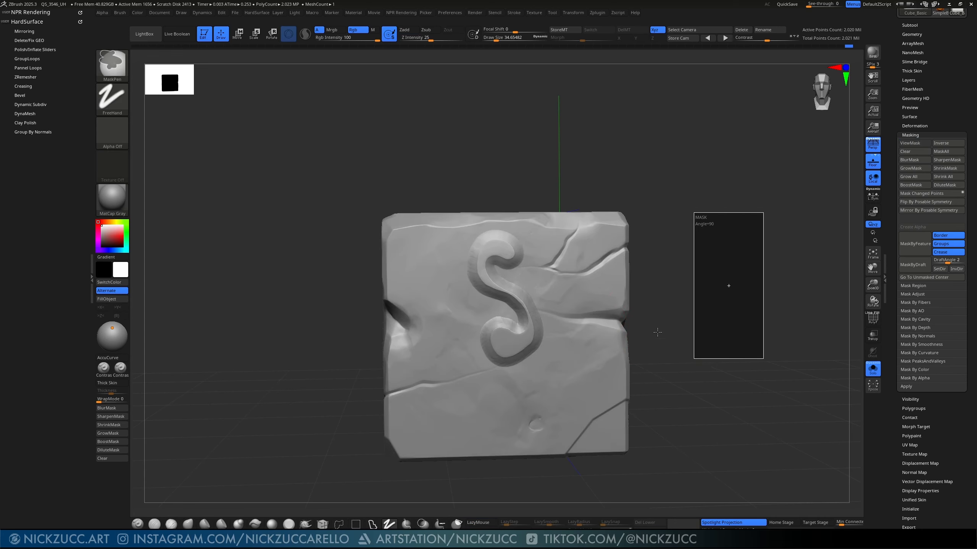
pyautogui.moveTo(695, 383)
pyautogui.keyDown('ctrl'); pyautogui.mouseDown()
pyautogui.moveTo(694, 304)
pyautogui.moveTo(716, 326)
pyautogui.mouseUp(); pyautogui.keyUp('ctrl')
# Step: Paint a mask over the whole raised S at draw size about 30, and check its coverage
pyautogui.press('s')
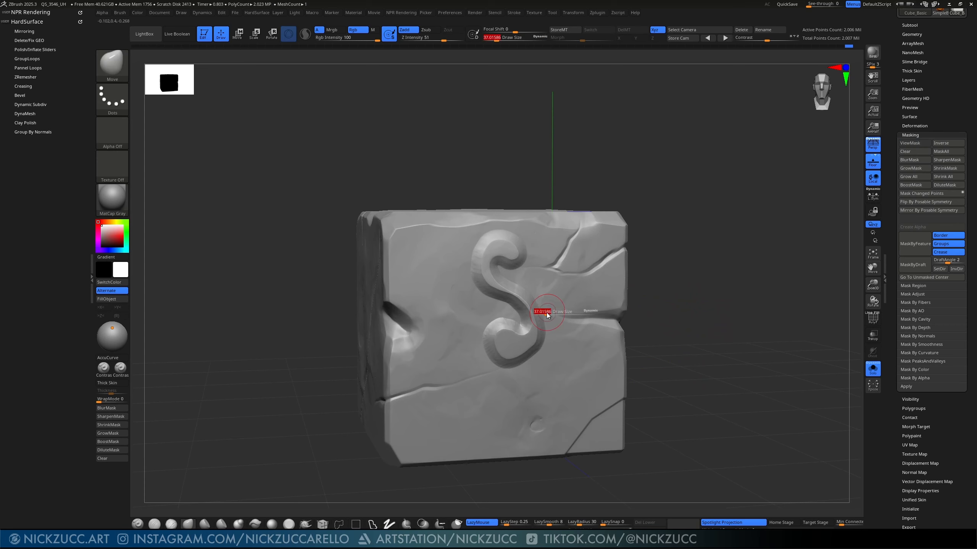
pyautogui.moveTo(546, 311); pyautogui.dragTo(542, 308)
pyautogui.press('ctrl')
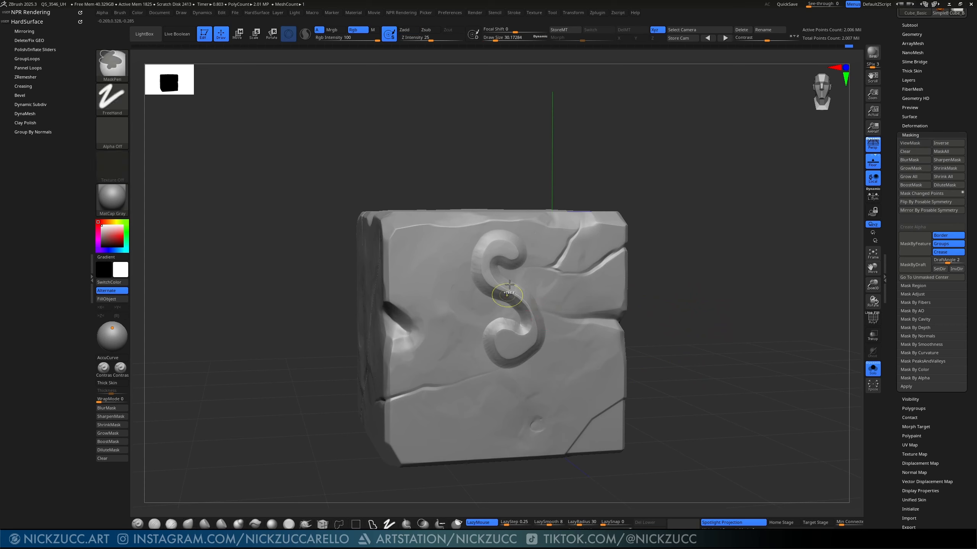
pyautogui.moveTo(499, 260)
pyautogui.keyDown('ctrl'); pyautogui.mouseDown()
pyautogui.moveTo(513, 259)
pyautogui.moveTo(500, 236)
pyautogui.moveTo(477, 265)
pyautogui.moveTo(518, 305)
pyautogui.moveTo(497, 321)
pyautogui.moveTo(517, 370)
pyautogui.moveTo(539, 313)
pyautogui.moveTo(502, 287)
pyautogui.mouseUp(); pyautogui.keyUp('ctrl')
pyautogui.hotkey('ctrl', 'h')
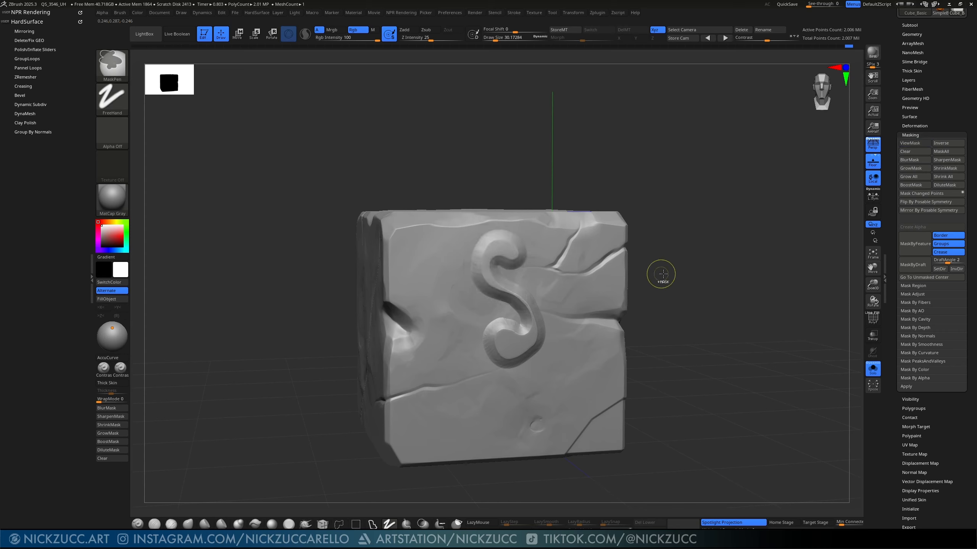
pyautogui.hotkey('ctrl', 'h')
pyautogui.hotkey('ctrl', 'h')
pyautogui.hotkey('ctrl', 'h')
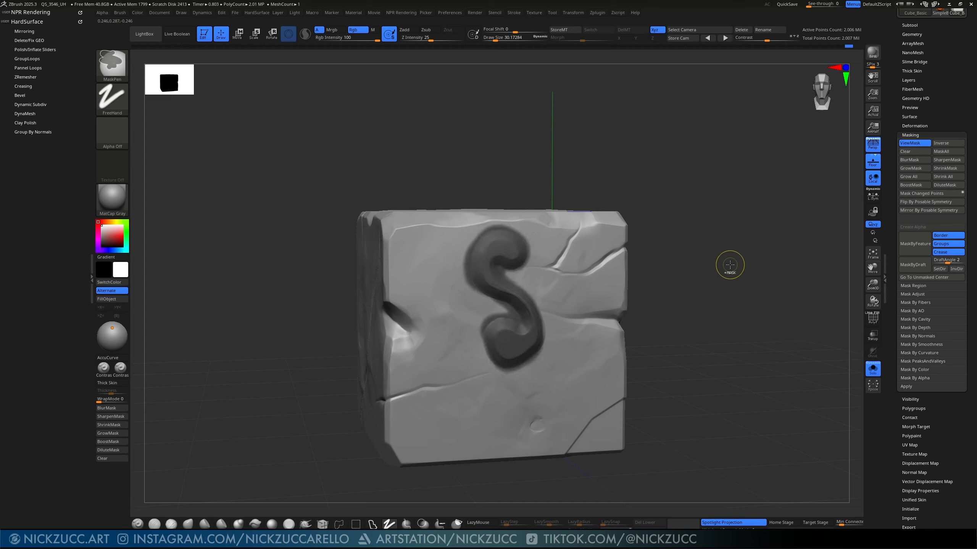
# Step: Invert the mask, apply Clay Polish to the raised S, and clear the mask
pyautogui.hotkey('ctrl', 'i')
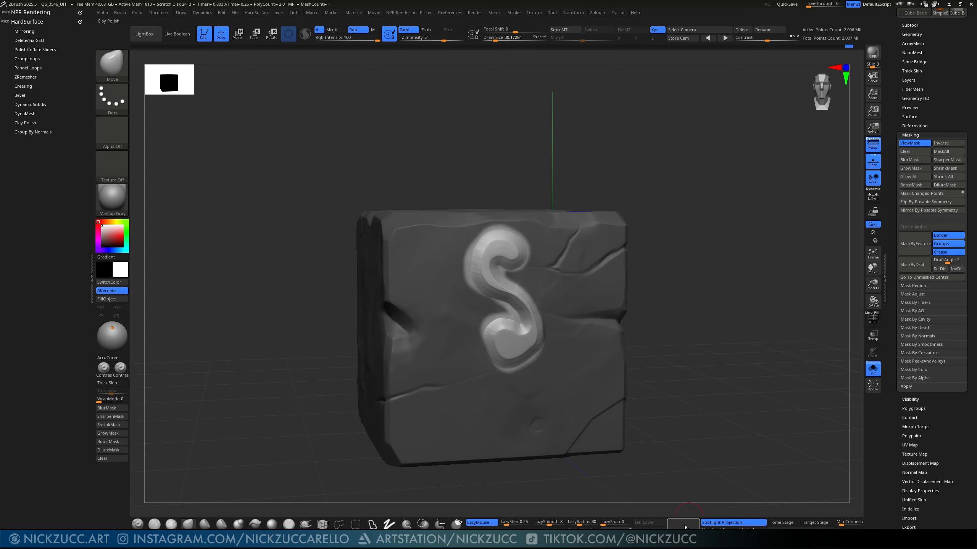
pyautogui.hotkey('ctrl', 'h')
pyautogui.moveTo(699, 333)
pyautogui.keyDown('shift'); pyautogui.mouseDown()
pyautogui.moveTo(711, 343)
pyautogui.moveTo(726, 319)
pyautogui.mouseUp(); pyautogui.keyUp('shift')
pyautogui.moveTo(764, 276)
pyautogui.keyDown('ctrl'); pyautogui.mouseDown()
pyautogui.moveTo(703, 378)
pyautogui.moveTo(704, 367)
pyautogui.mouseUp(); pyautogui.keyUp('ctrl')
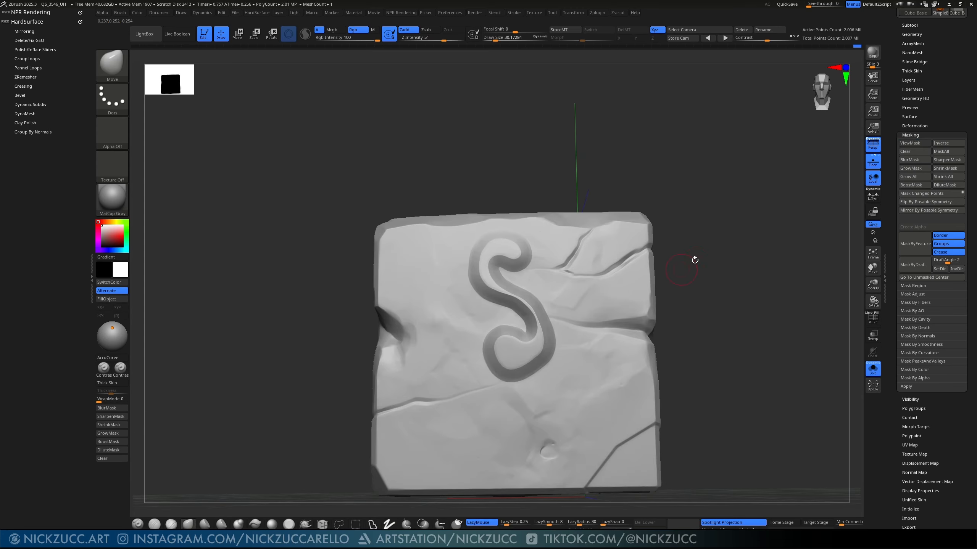
pyautogui.moveTo(709, 246)
pyautogui.mouseDown()
pyautogui.moveTo(728, 286)
pyautogui.moveTo(702, 310)
pyautogui.moveTo(715, 260)
pyautogui.mouseUp()
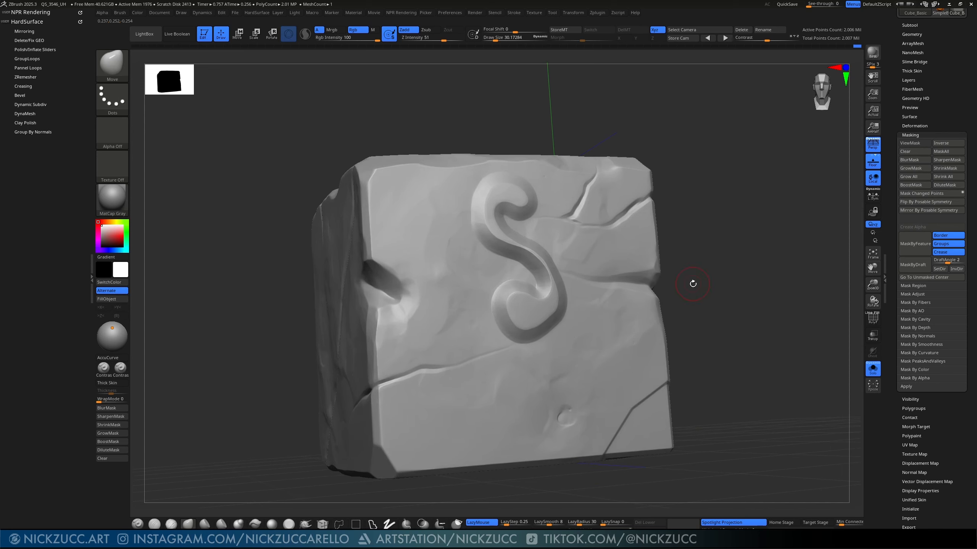
# Step: Switch to the TrimDynamic brush at draw size about 11 and examine the raised S from several angles
pyautogui.click(289, 523)
pyautogui.press('s')
pyautogui.moveTo(562, 314); pyautogui.dragTo(557, 315)
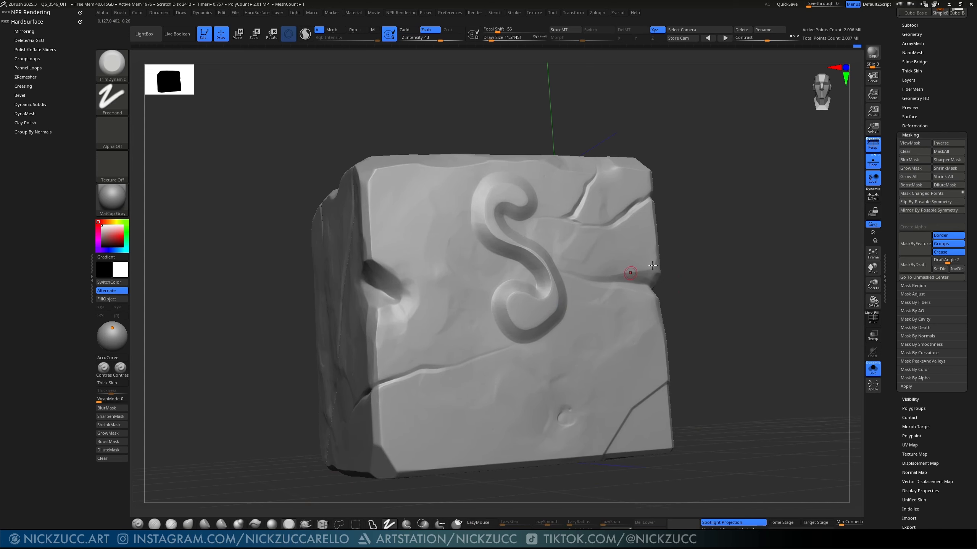
pyautogui.moveTo(636, 274); pyautogui.dragTo(648, 270, button='right')
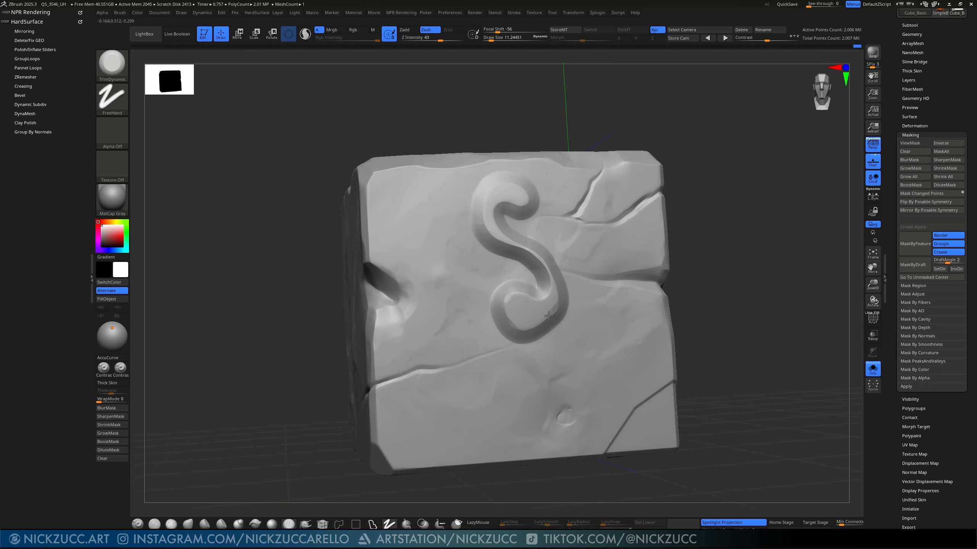
pyautogui.moveTo(571, 187); pyautogui.dragTo(586, 141, button='right')
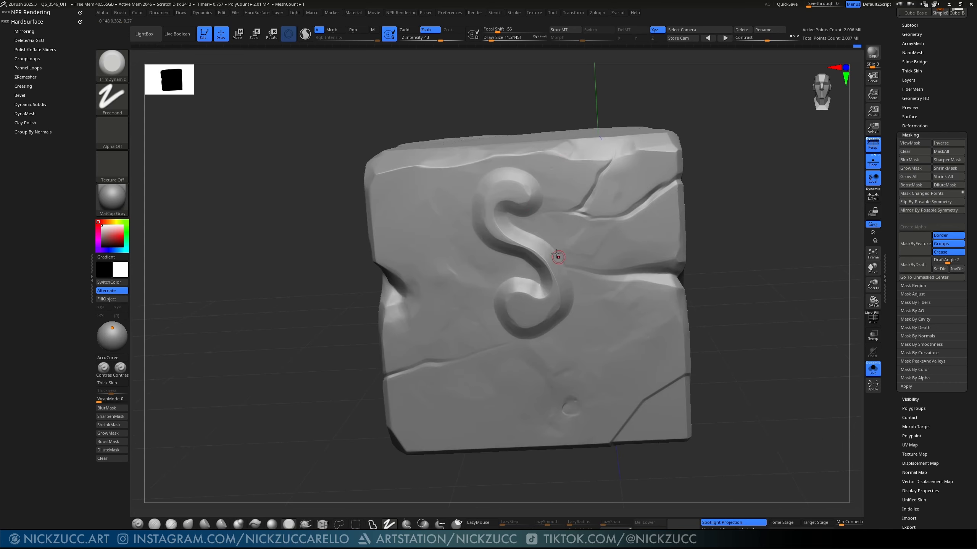
# Step: Carve fine creases along the base and curls of the raised S with the Orb_Cracks brush at draw size about 20
pyautogui.hotkey('ctrl', 'shift')
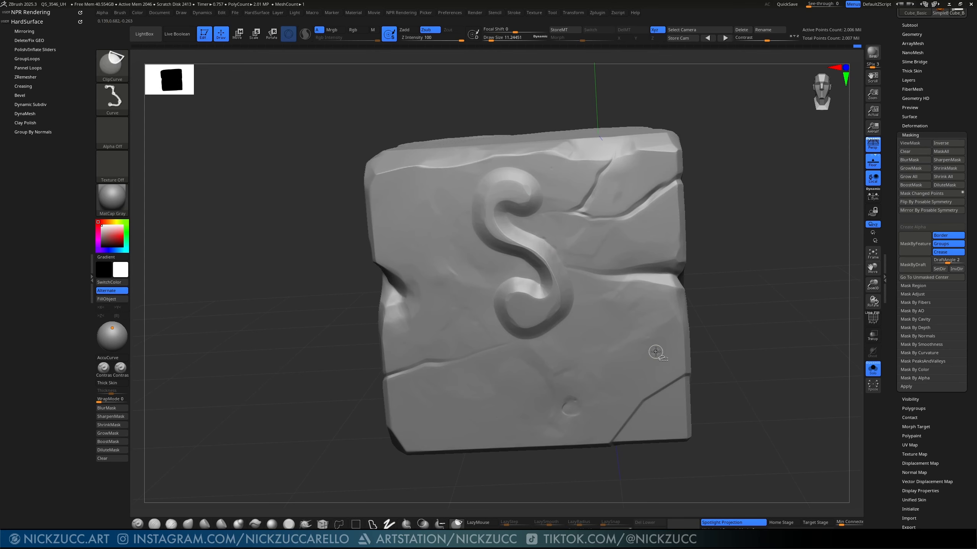
pyautogui.press('b')
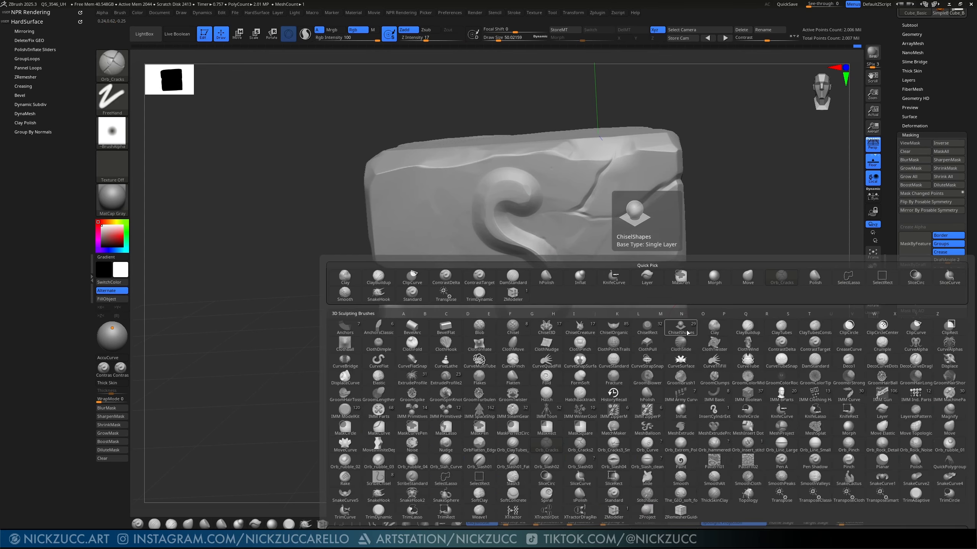
pyautogui.press('o')
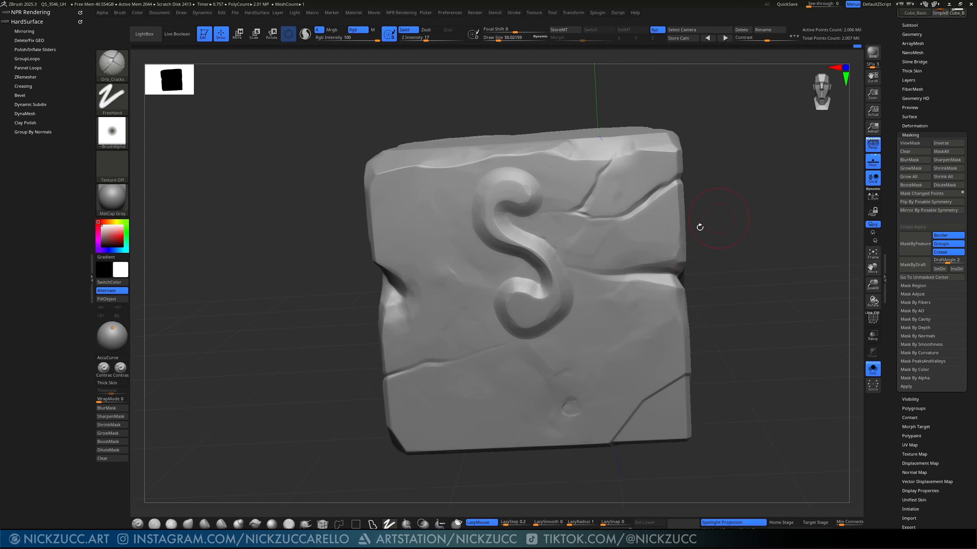
pyautogui.press('s')
pyautogui.moveTo(589, 288); pyautogui.dragTo(588, 288)
pyautogui.moveTo(642, 255); pyautogui.dragTo(641, 235, button='right')
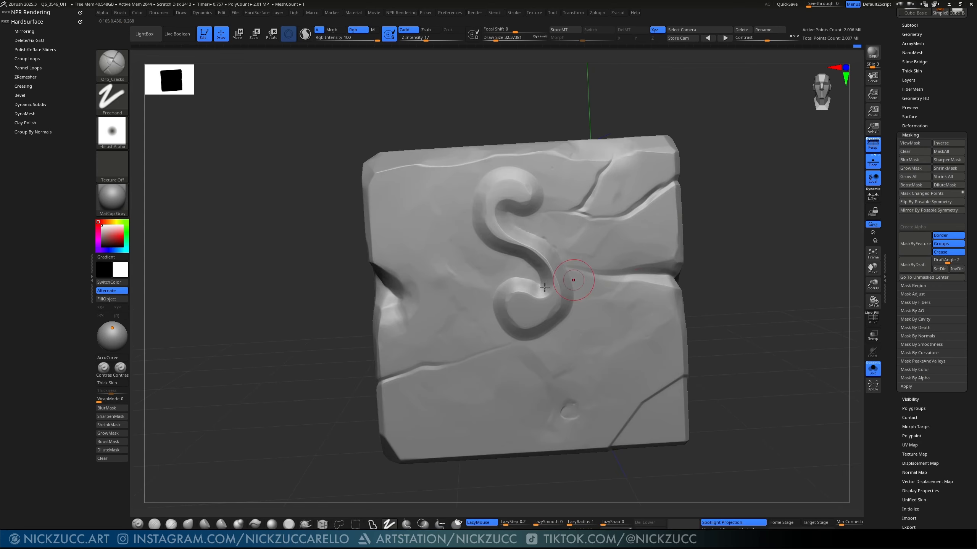
pyautogui.press('s')
pyautogui.moveTo(538, 279); pyautogui.dragTo(535, 272)
pyautogui.press('s')
pyautogui.moveTo(705, 280); pyautogui.dragTo(695, 261)
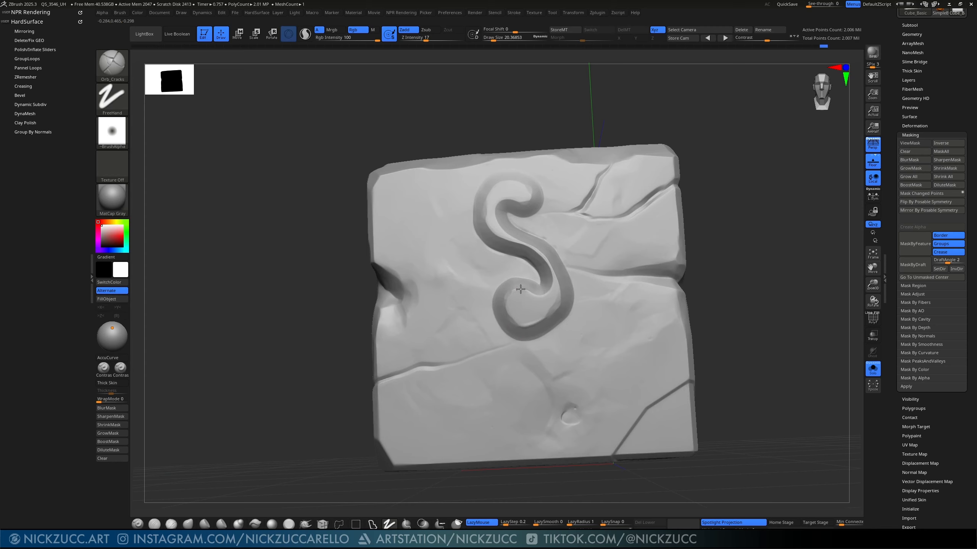
pyautogui.moveTo(507, 314); pyautogui.dragTo(520, 293)
pyautogui.moveTo(704, 232); pyautogui.dragTo(700, 243)
# Step: Flatten and facet the rounded edges of the raised S with the hPolish brush at draw size about 15
pyautogui.click(221, 524)
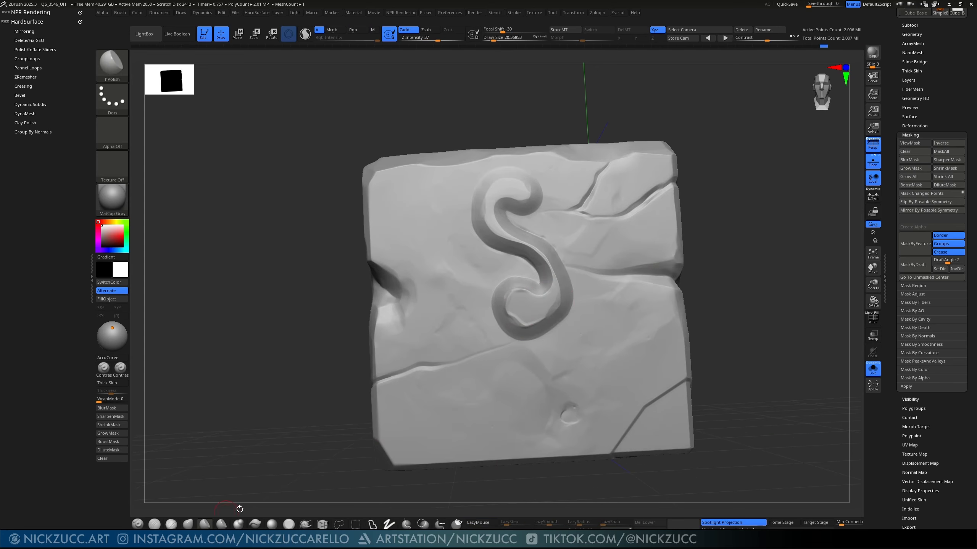
pyautogui.press('s')
pyautogui.moveTo(549, 307); pyautogui.dragTo(545, 310)
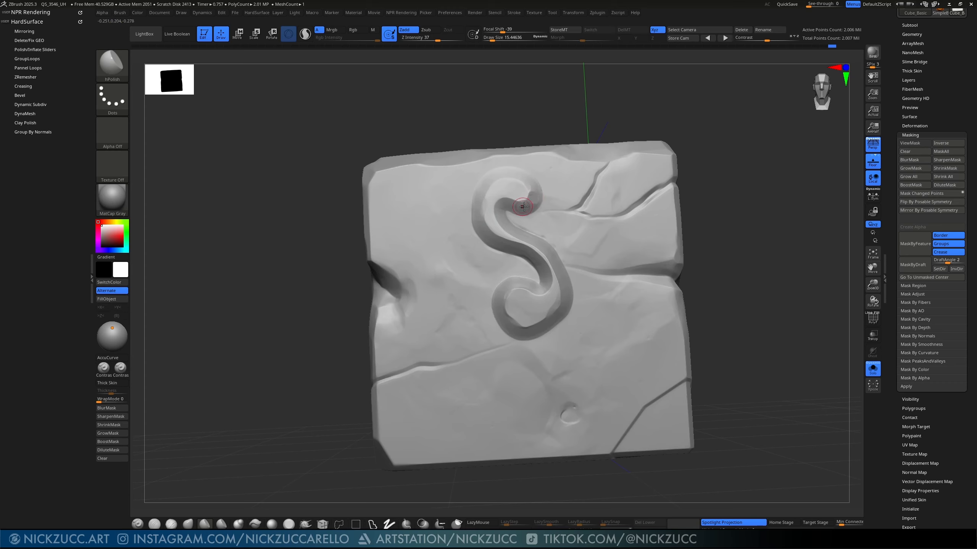
pyautogui.moveTo(539, 193)
pyautogui.mouseDown()
pyautogui.moveTo(534, 186)
pyautogui.moveTo(488, 229)
pyautogui.mouseUp()
pyautogui.moveTo(552, 256)
pyautogui.mouseDown()
pyautogui.moveTo(509, 203)
pyautogui.moveTo(527, 208)
pyautogui.mouseUp()
pyautogui.moveTo(726, 216); pyautogui.dragTo(709, 218)
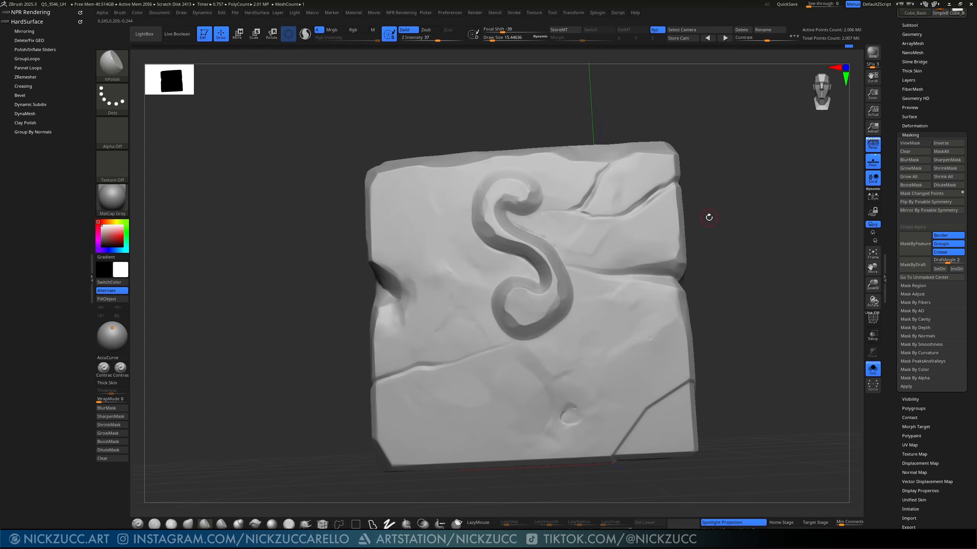
# Step: Carve a thin crack across the upper curve of the S with Orb_Cracks at draw size about 14 and Z Intensity 28
pyautogui.press('3')
pyautogui.press('s')
pyautogui.moveTo(532, 230); pyautogui.dragTo(545, 235)
pyautogui.press('u')
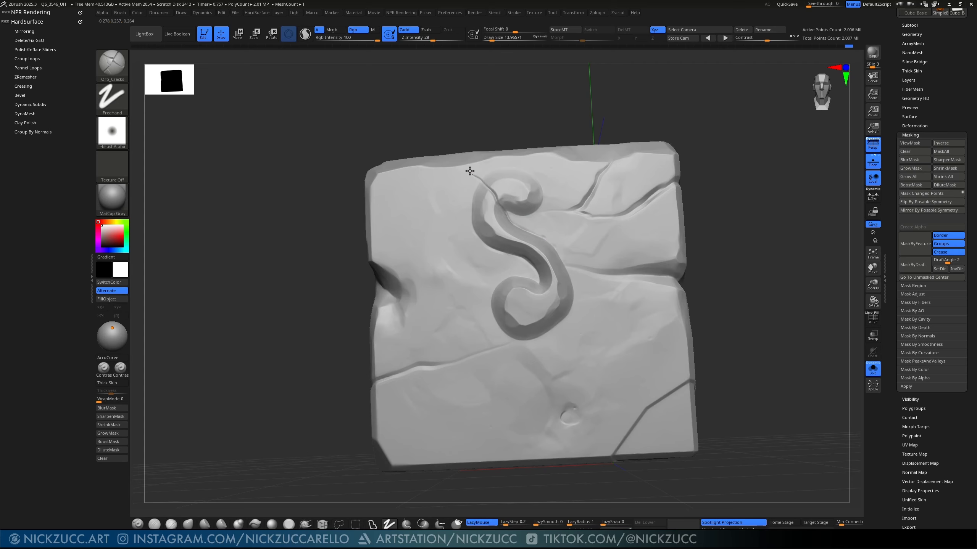
pyautogui.moveTo(725, 246)
pyautogui.mouseDown()
pyautogui.moveTo(729, 291)
pyautogui.moveTo(715, 283)
pyautogui.mouseUp()
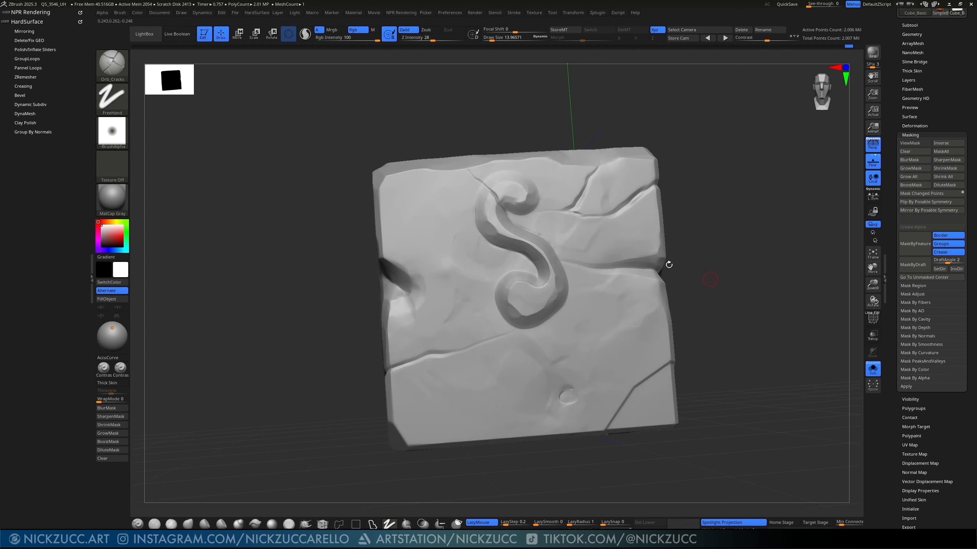
# Step: Isolate the thin crack on the upper S with a painted, inverted mask, and clear the mask
pyautogui.keyDown('ctrl'); pyautogui.moveTo(518, 226); pyautogui.dragTo(473, 177); pyautogui.keyUp('ctrl')
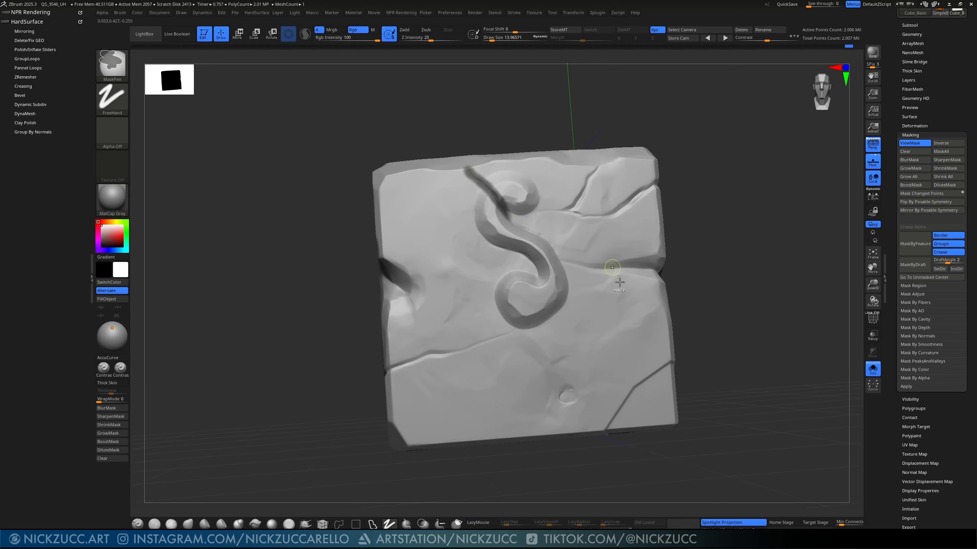
pyautogui.keyDown('ctrl'); pyautogui.click(745, 286); pyautogui.keyUp('ctrl')
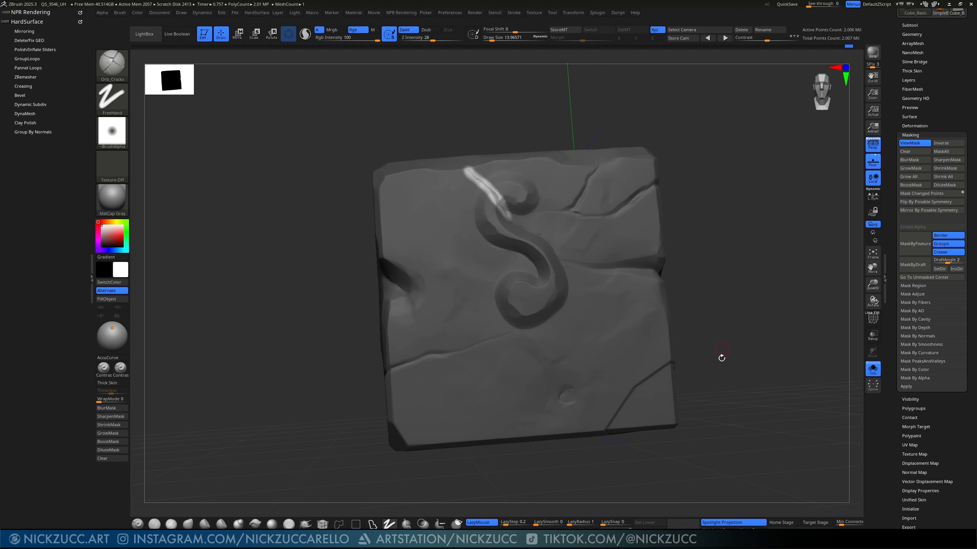
pyautogui.moveTo(739, 371)
pyautogui.keyDown('ctrl'); pyautogui.mouseDown()
pyautogui.moveTo(756, 353)
pyautogui.moveTo(759, 361)
pyautogui.mouseUp(); pyautogui.keyUp('ctrl')
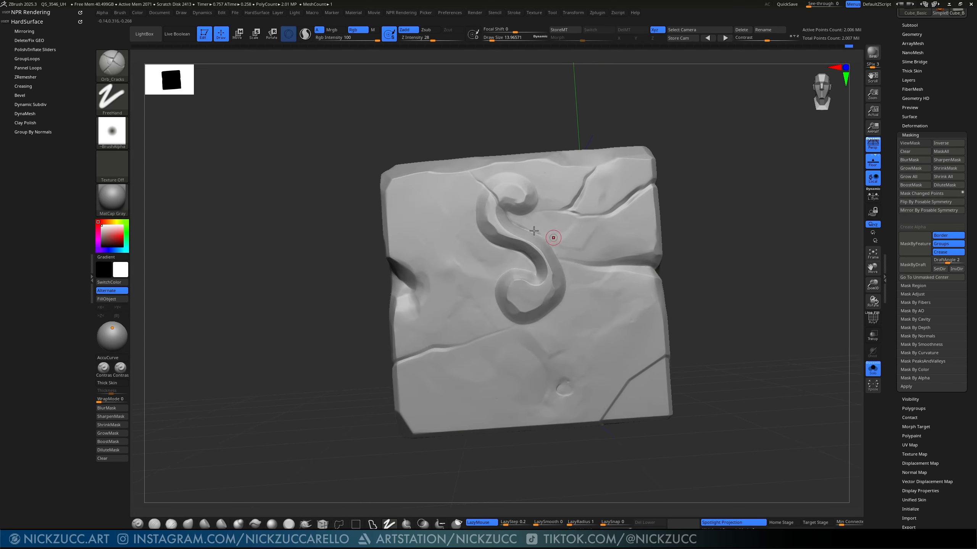
# Step: Switch to the TrimDynamic brush at draw size about 22 and review the S and the whole block from farther away
pyautogui.click(289, 524)
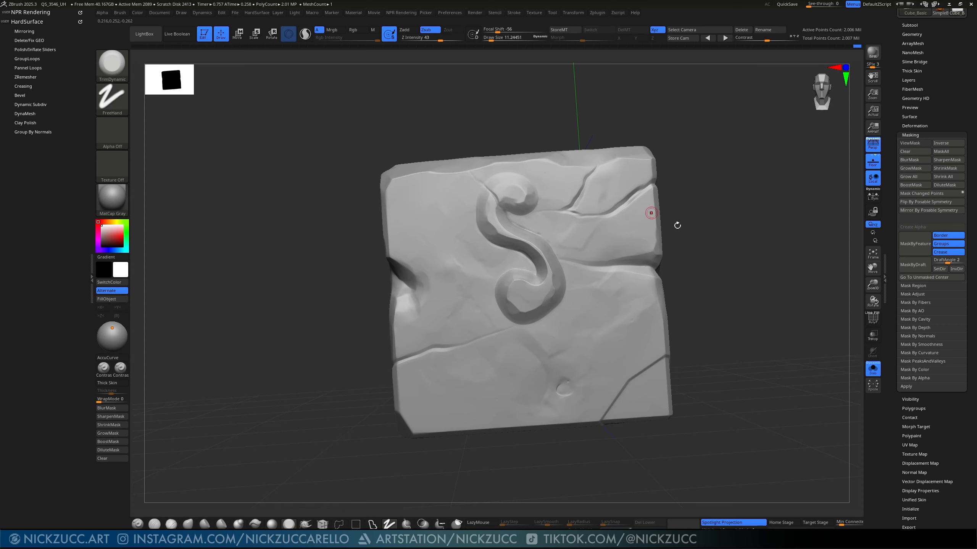
pyautogui.moveTo(676, 223)
pyautogui.keyDown('shift'); pyautogui.mouseDown()
pyautogui.moveTo(693, 273)
pyautogui.moveTo(684, 286)
pyautogui.moveTo(666, 249)
pyautogui.moveTo(716, 318)
pyautogui.moveTo(712, 301)
pyautogui.moveTo(723, 309)
pyautogui.moveTo(669, 306)
pyautogui.mouseUp(); pyautogui.keyUp('shift')
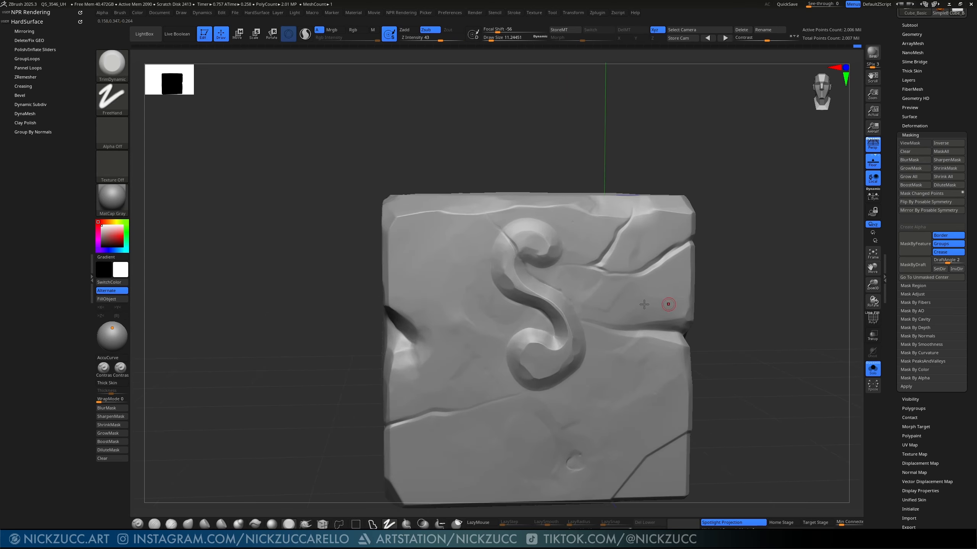
pyautogui.moveTo(724, 237); pyautogui.dragTo(732, 235)
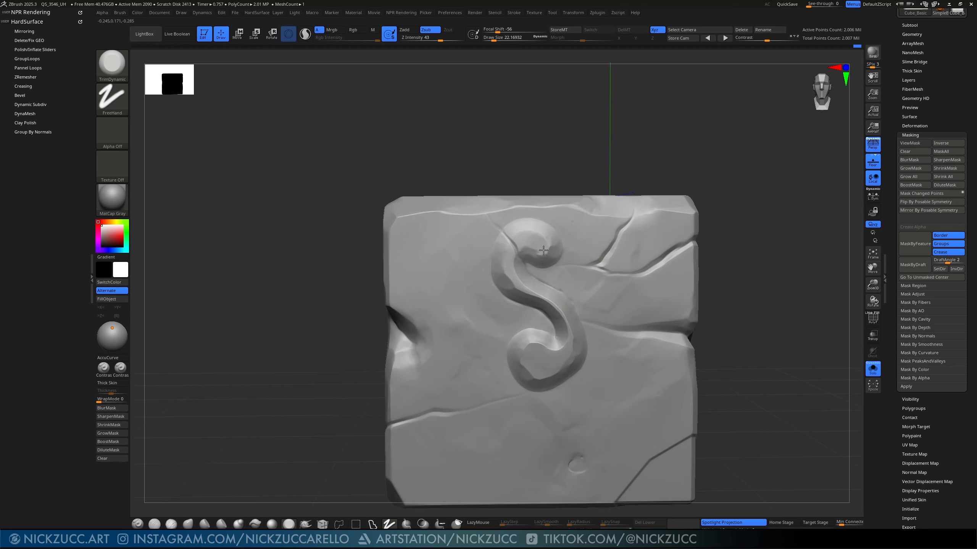
pyautogui.moveTo(763, 277)
pyautogui.keyDown('alt'); pyautogui.mouseDown()
pyautogui.moveTo(724, 303)
pyautogui.moveTo(693, 292)
pyautogui.moveTo(676, 302)
pyautogui.moveTo(753, 339)
pyautogui.moveTo(728, 345)
pyautogui.moveTo(689, 306)
pyautogui.moveTo(697, 327)
pyautogui.moveTo(716, 328)
pyautogui.moveTo(691, 374)
pyautogui.moveTo(724, 410)
pyautogui.moveTo(733, 321)
pyautogui.moveTo(753, 335)
pyautogui.moveTo(756, 366)
pyautogui.moveTo(758, 348)
pyautogui.moveTo(717, 307)
pyautogui.moveTo(713, 317)
pyautogui.moveTo(735, 336)
pyautogui.moveTo(726, 329)
pyautogui.mouseUp(); pyautogui.keyUp('alt')
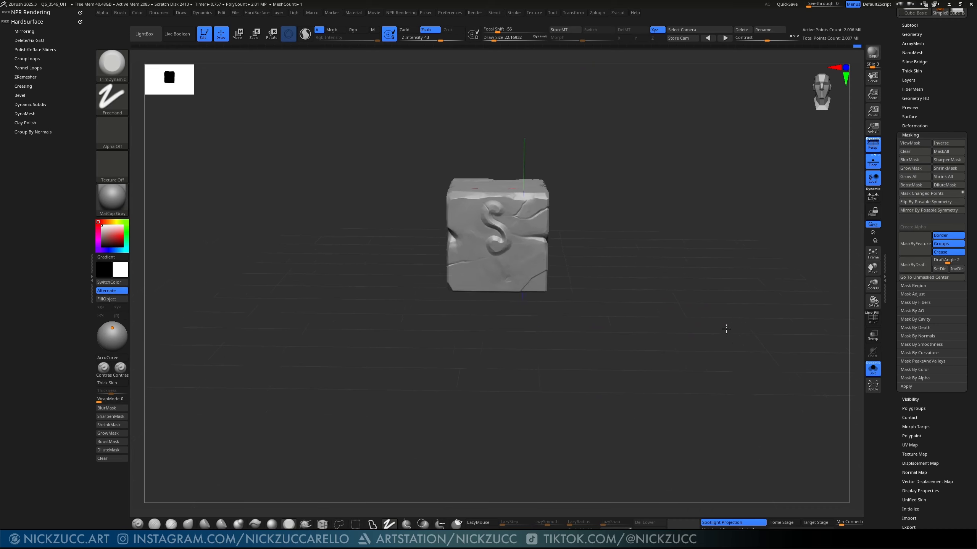
pyautogui.moveTo(689, 277); pyautogui.dragTo(718, 354)
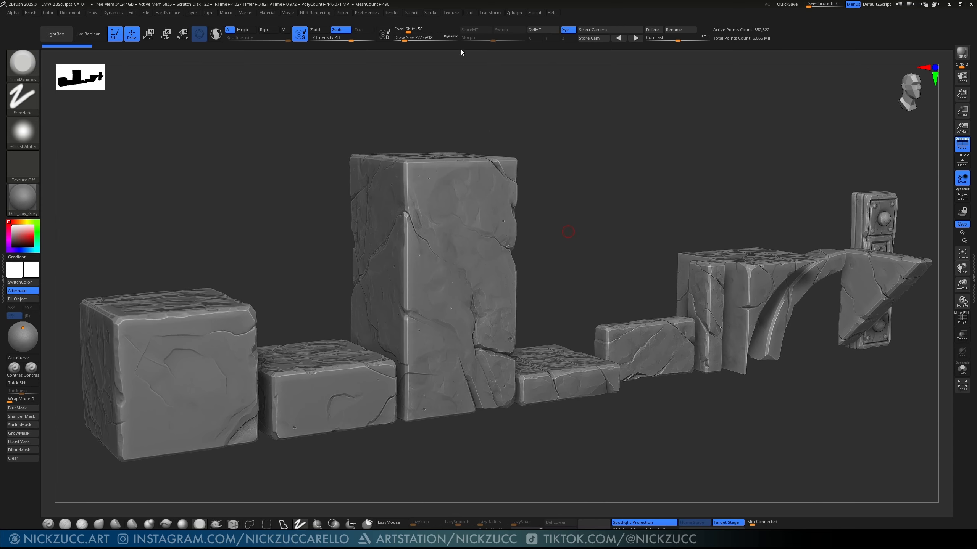
# Step: Show the web page of the Rendering in ZBrush tutorial, and apply the MatCap Gray material to the modular stone set
pyautogui.moveTo(382, 0); pyautogui.dragTo(493, 29)
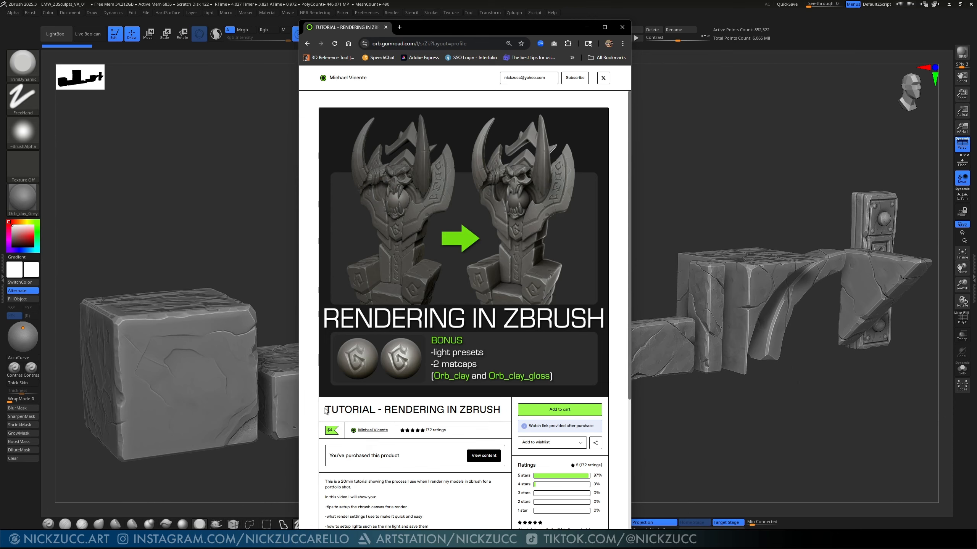
pyautogui.click(31, 202)
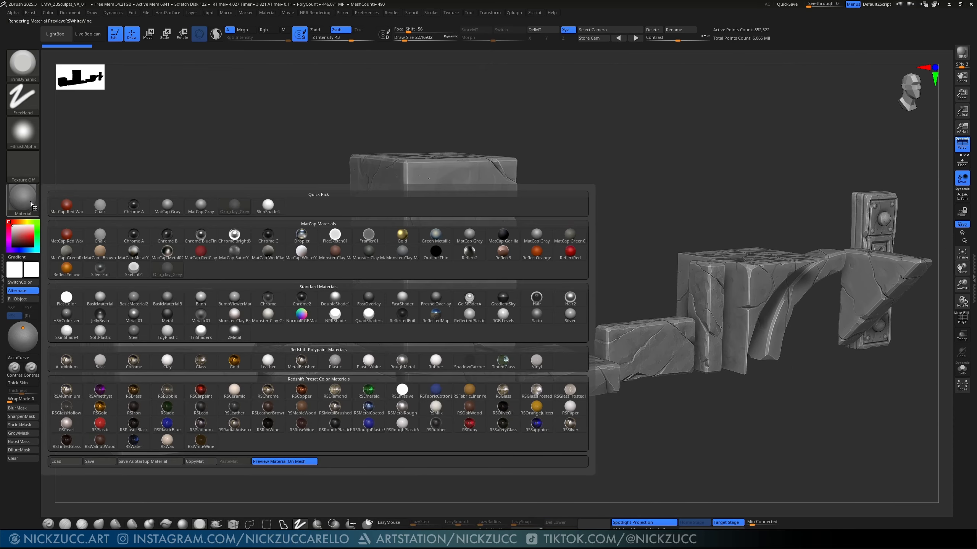
pyautogui.click(206, 210)
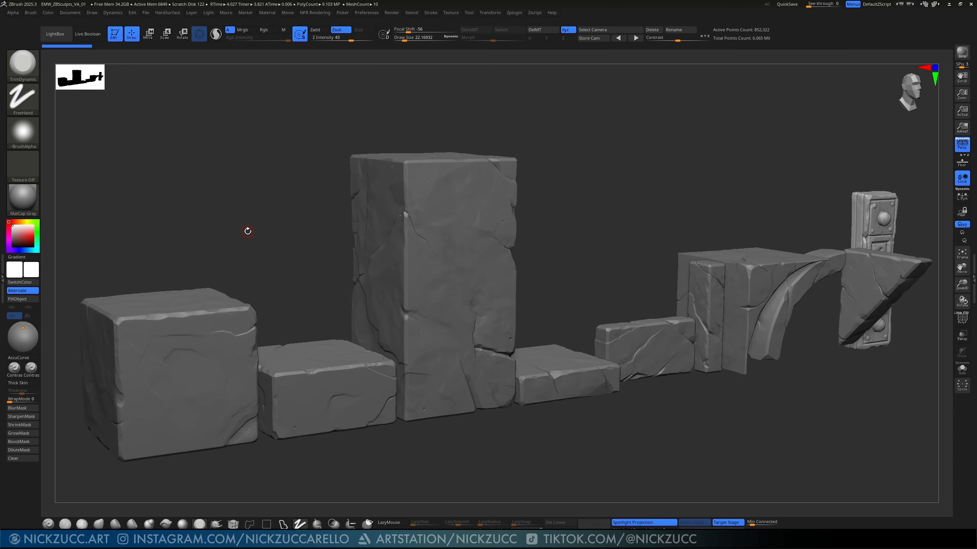
pyautogui.moveTo(295, 224)
pyautogui.mouseDown()
pyautogui.moveTo(306, 231)
pyautogui.moveTo(296, 235)
pyautogui.mouseUp()
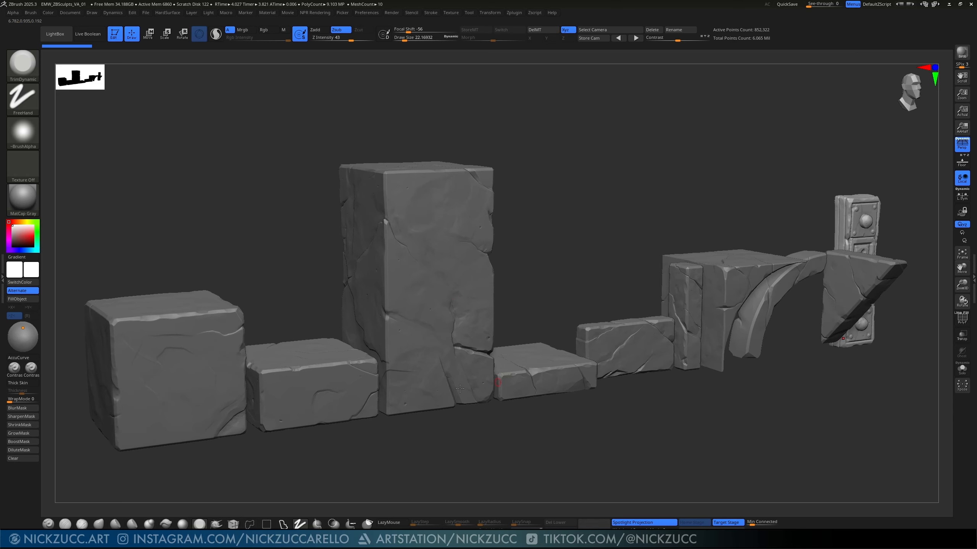
pyautogui.moveTo(699, 216); pyautogui.dragTo(685, 209)
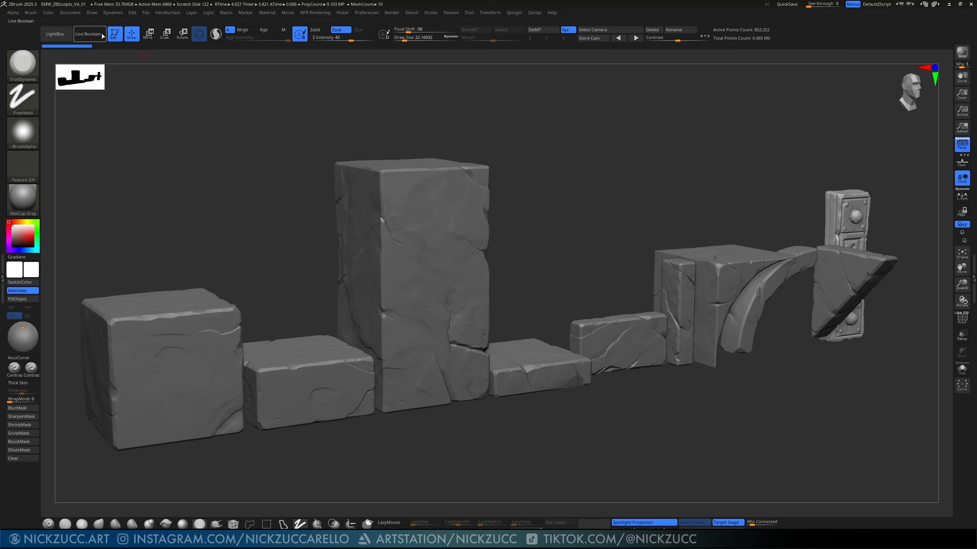
# Step: Resize the document to 2560 by 1440 with constrained proportions turned off
pyautogui.click(69, 15)
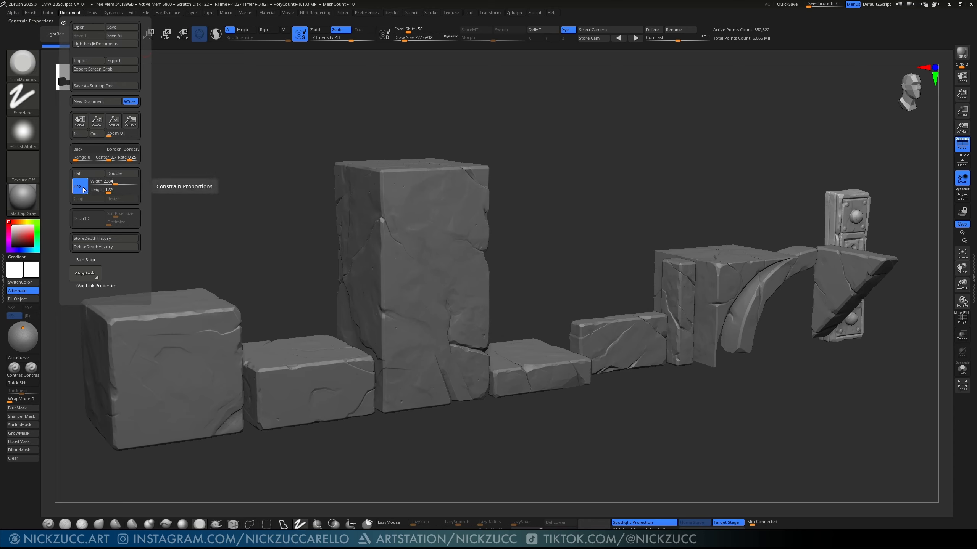
pyautogui.click(115, 181)
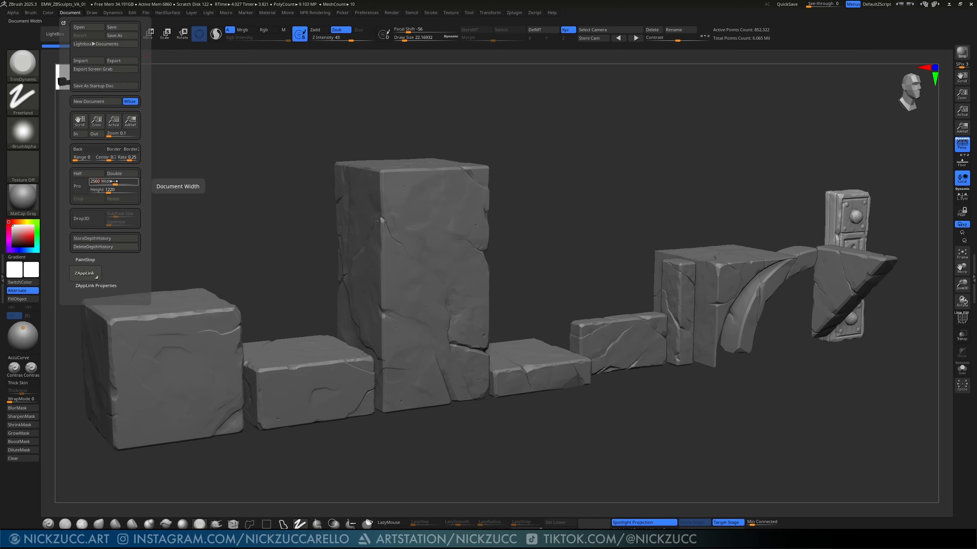
pyautogui.press('Tab')
pyautogui.write('144')
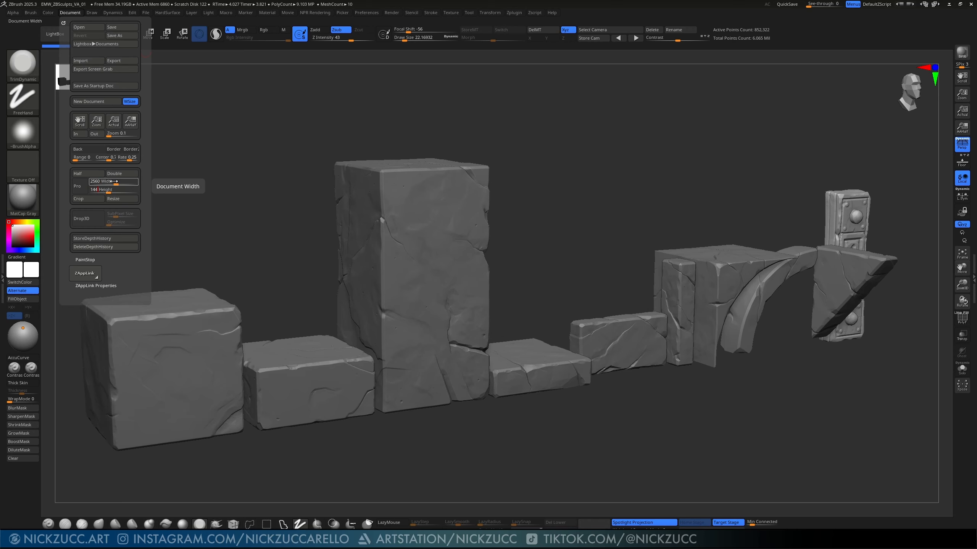
pyautogui.write('0')
pyautogui.press('Return')
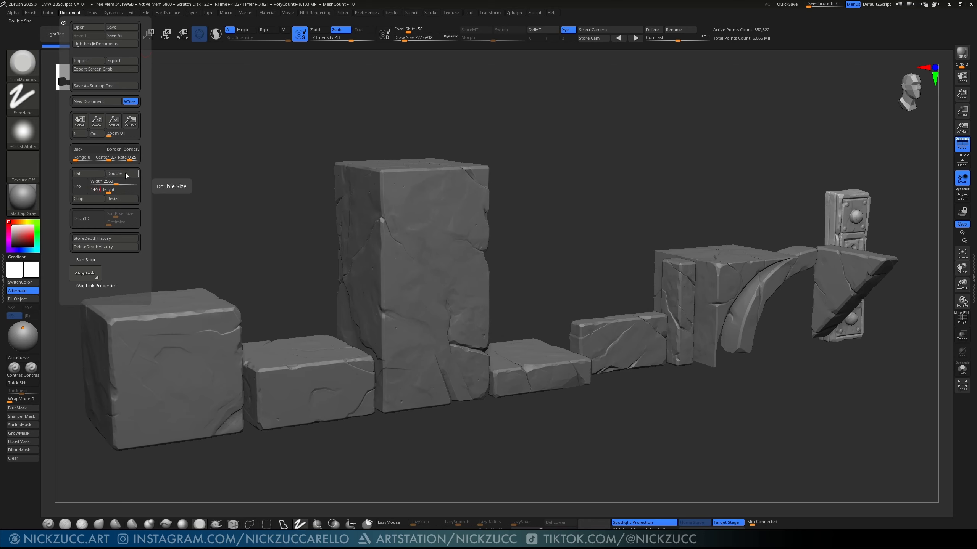
pyautogui.click(130, 201)
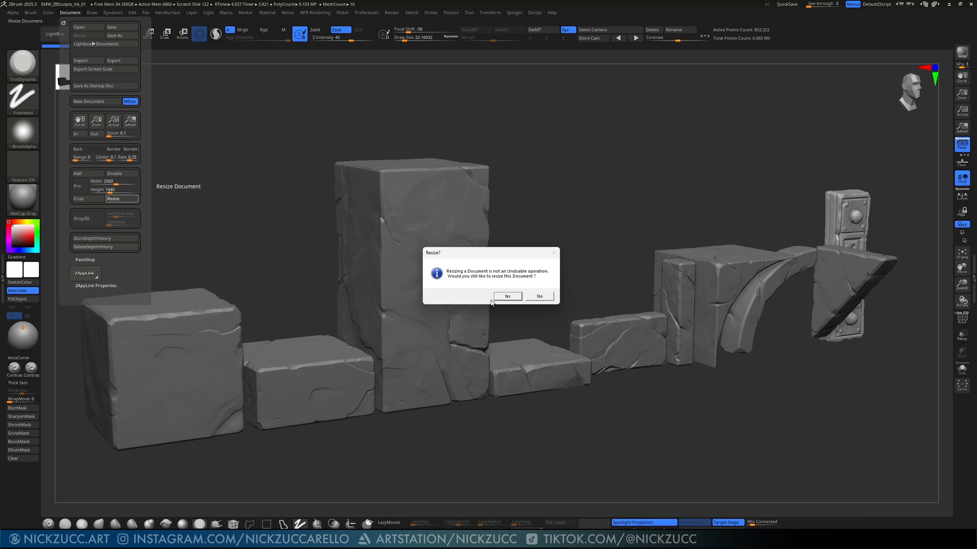
pyautogui.click(507, 296)
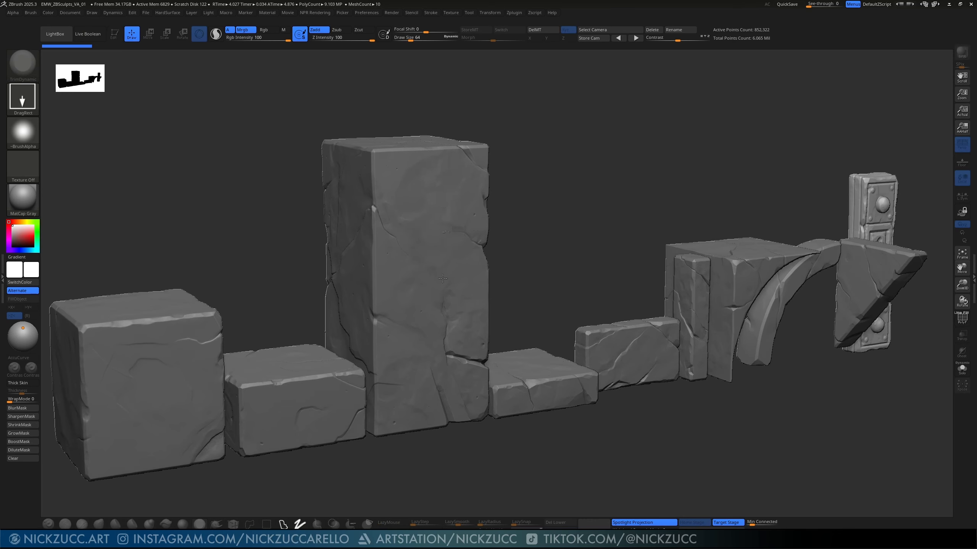
# Step: Draw several overlapping copies of the stone pieces outside Edit mode, and clear the canvas
pyautogui.moveTo(441, 231); pyautogui.dragTo(441, 288)
pyautogui.moveTo(557, 169); pyautogui.dragTo(513, 256)
pyautogui.moveTo(301, 219); pyautogui.dragTo(297, 280)
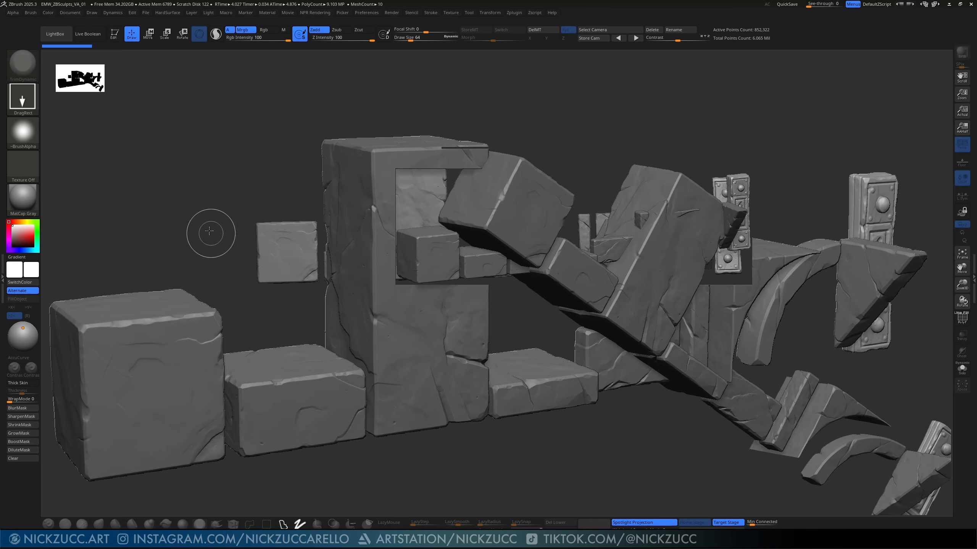
pyautogui.moveTo(211, 233); pyautogui.dragTo(236, 320)
pyautogui.moveTo(305, 330); pyautogui.dragTo(319, 383)
pyautogui.moveTo(426, 399); pyautogui.dragTo(507, 449)
pyautogui.moveTo(502, 398); pyautogui.dragTo(483, 450)
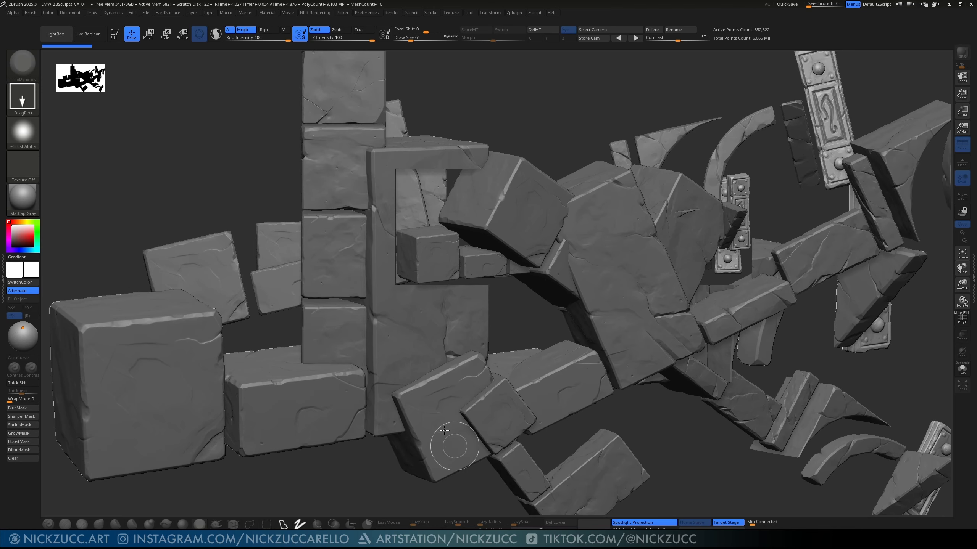
pyautogui.moveTo(349, 386); pyautogui.dragTo(400, 426)
pyautogui.press('ctrl')
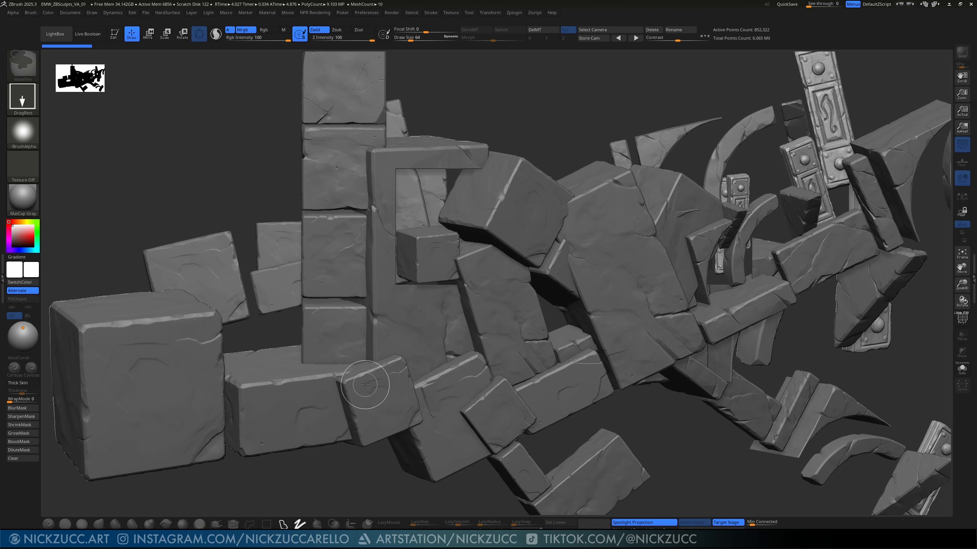
pyautogui.hotkey('ctrl', 'n')
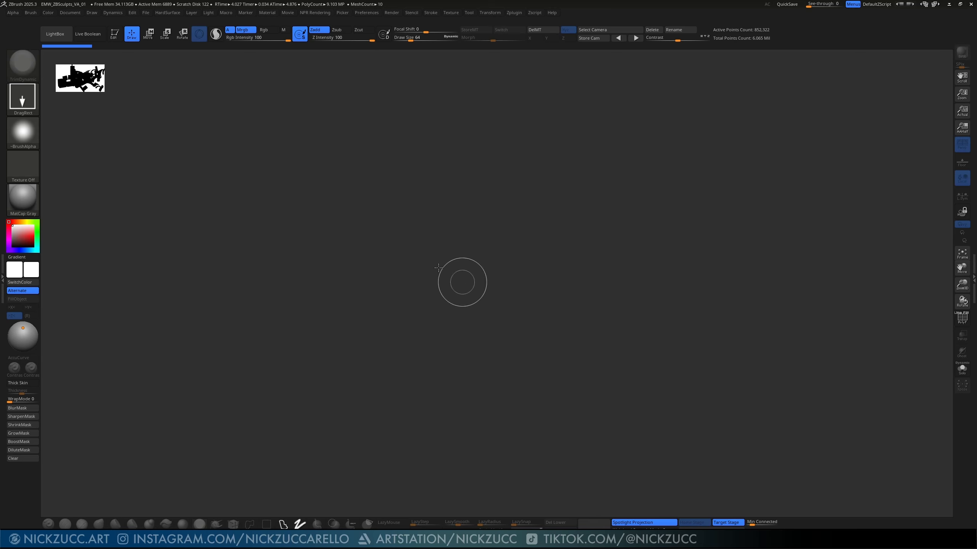
# Step: Try redrawing the stone set, clear the canvas again, and draw one fresh front-facing copy of the set
pyautogui.moveTo(469, 269); pyautogui.dragTo(464, 370)
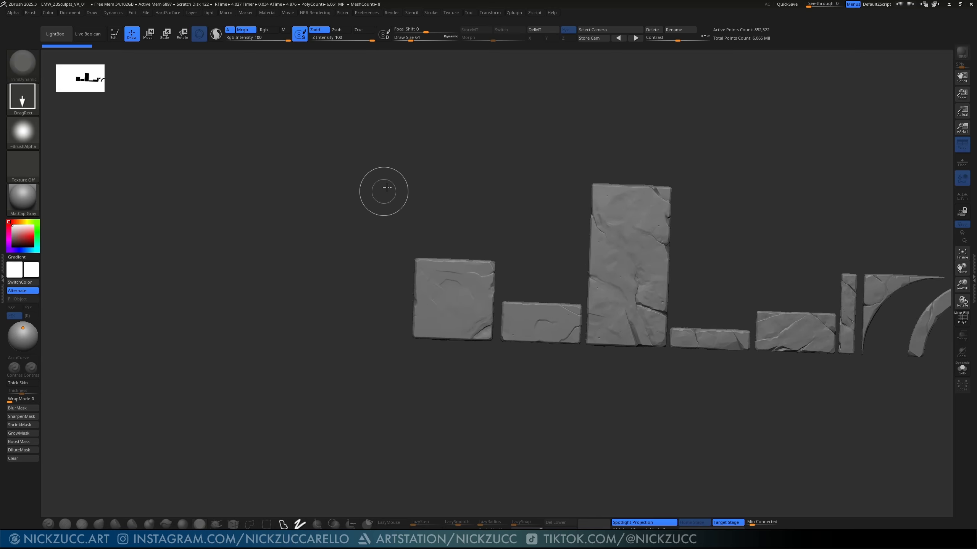
pyautogui.moveTo(386, 189); pyautogui.dragTo(509, 204)
pyautogui.moveTo(354, 164); pyautogui.dragTo(293, 298)
pyautogui.hotkey('ctrl', 'n')
pyautogui.moveTo(404, 238); pyautogui.dragTo(411, 331)
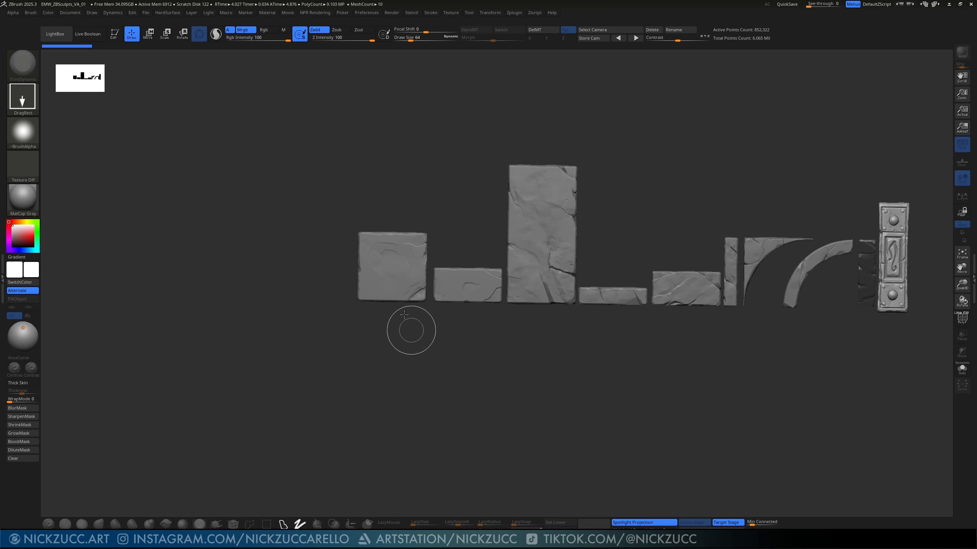
# Step: Enter Edit mode, turn the stone set to a three-quarter view, and show the document at antialiased half size
pyautogui.click(115, 35)
pyautogui.press('s')
pyautogui.moveTo(407, 218)
pyautogui.mouseDown()
pyautogui.moveTo(421, 218)
pyautogui.moveTo(303, 205)
pyautogui.moveTo(279, 190)
pyautogui.moveTo(277, 202)
pyautogui.moveTo(307, 213)
pyautogui.moveTo(302, 224)
pyautogui.moveTo(314, 229)
pyautogui.moveTo(288, 231)
pyautogui.mouseUp()
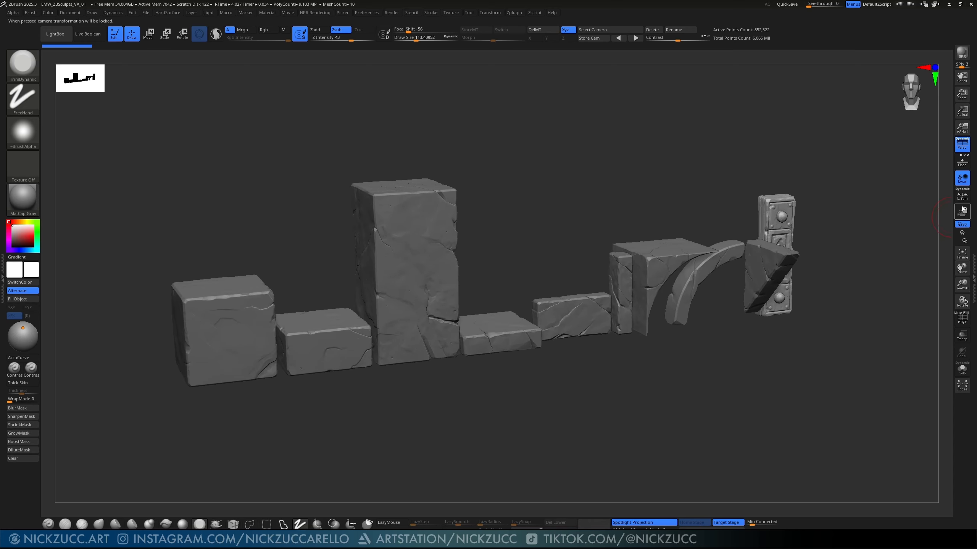
pyautogui.moveTo(962, 78)
pyautogui.mouseDown()
pyautogui.moveTo(956, 110)
pyautogui.moveTo(946, 79)
pyautogui.moveTo(937, 96)
pyautogui.moveTo(937, 38)
pyautogui.moveTo(937, 85)
pyautogui.moveTo(937, 74)
pyautogui.mouseUp()
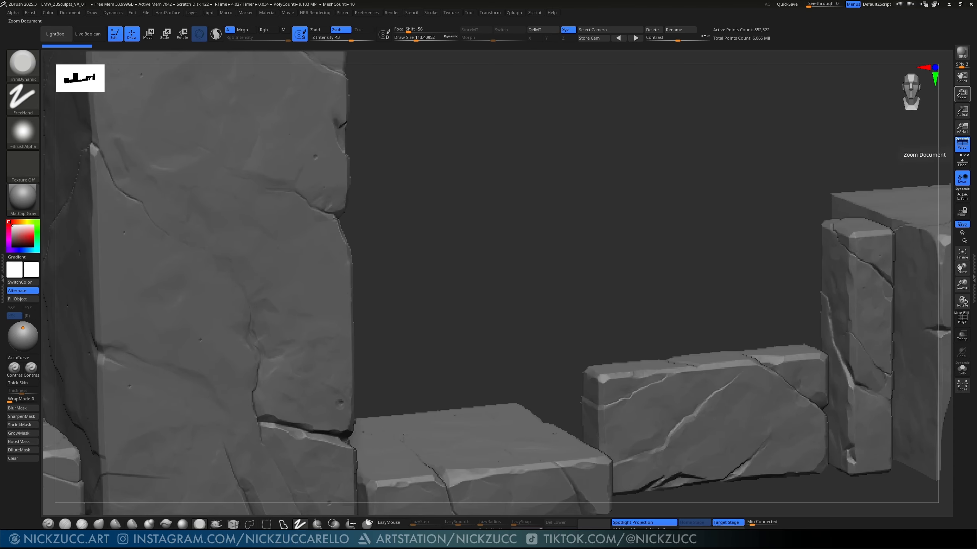
pyautogui.click(962, 110)
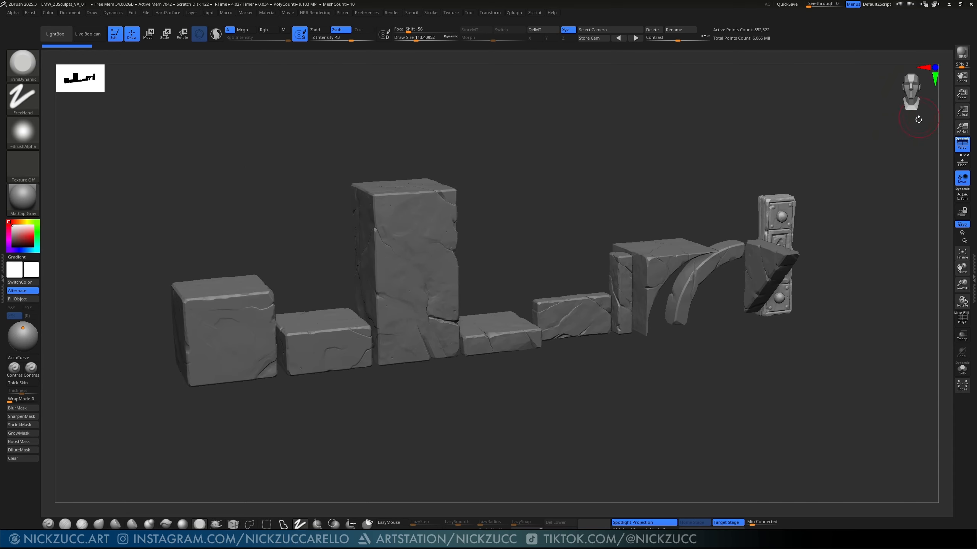
pyautogui.click(965, 131)
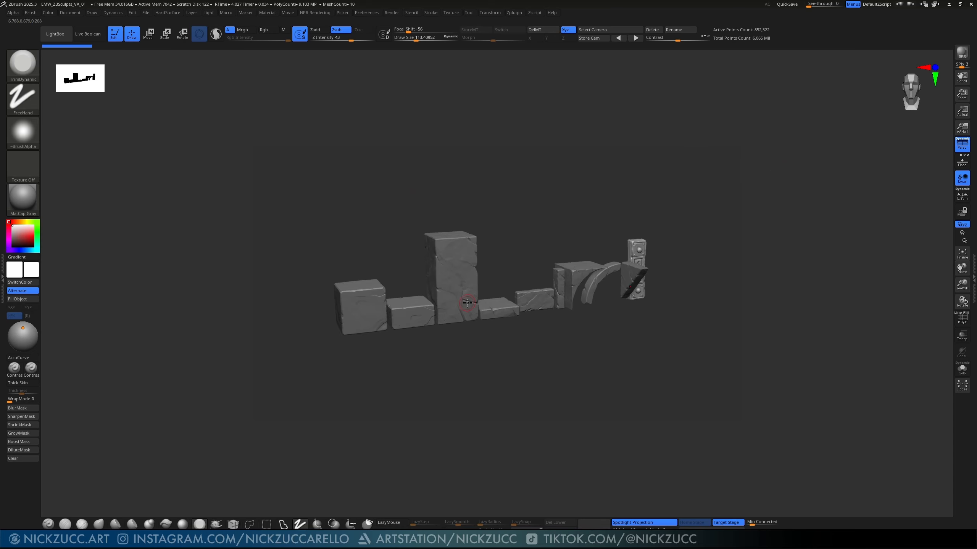
pyautogui.moveTo(630, 363)
pyautogui.keyDown('shift'); pyautogui.mouseDown()
pyautogui.moveTo(665, 377)
pyautogui.moveTo(623, 393)
pyautogui.moveTo(617, 383)
pyautogui.moveTo(632, 393)
pyautogui.moveTo(621, 389)
pyautogui.moveTo(633, 379)
pyautogui.mouseUp(); pyautogui.keyUp('shift')
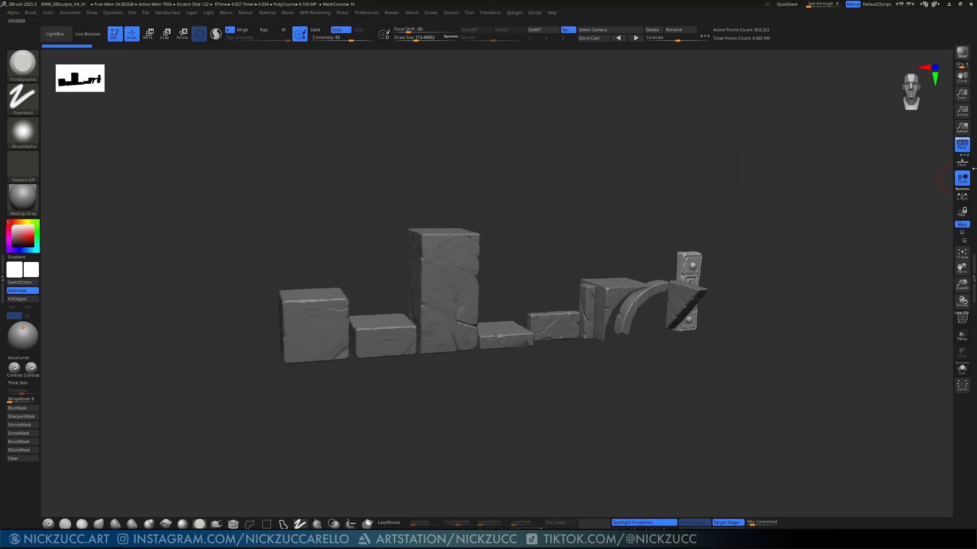
# Step: Store the framed view as a camera, turn the floor grid off, and restore the Camera1 view
pyautogui.click(960, 164)
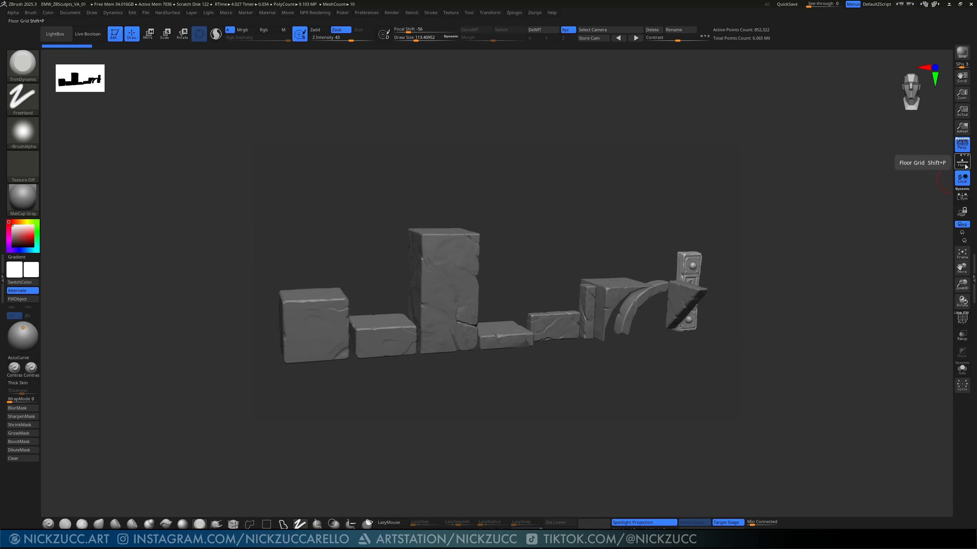
pyautogui.click(963, 166)
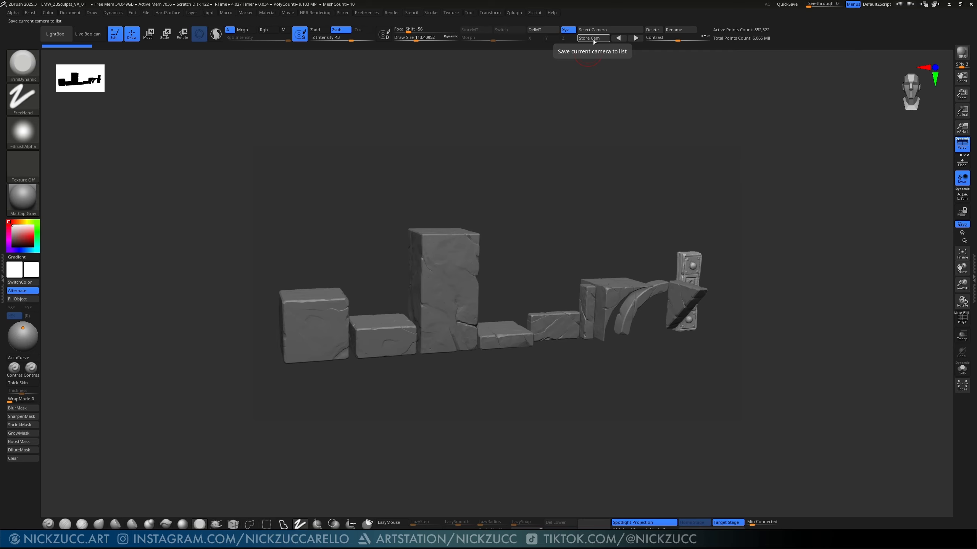
pyautogui.press('ctrl')
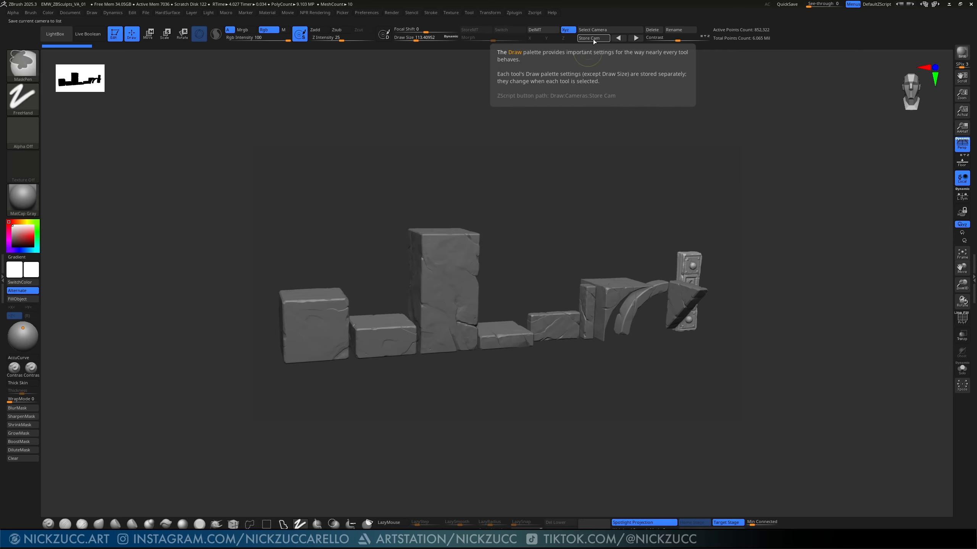
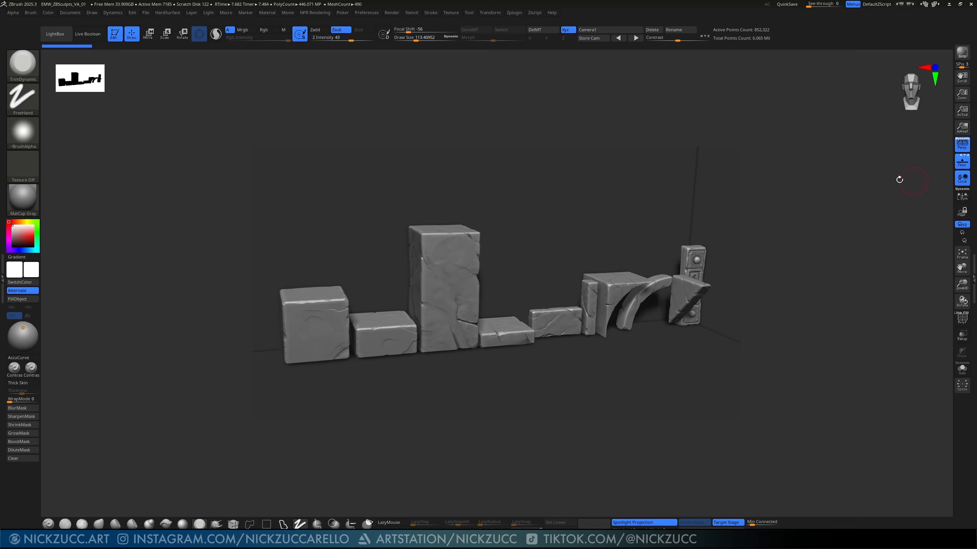
pyautogui.click(963, 165)
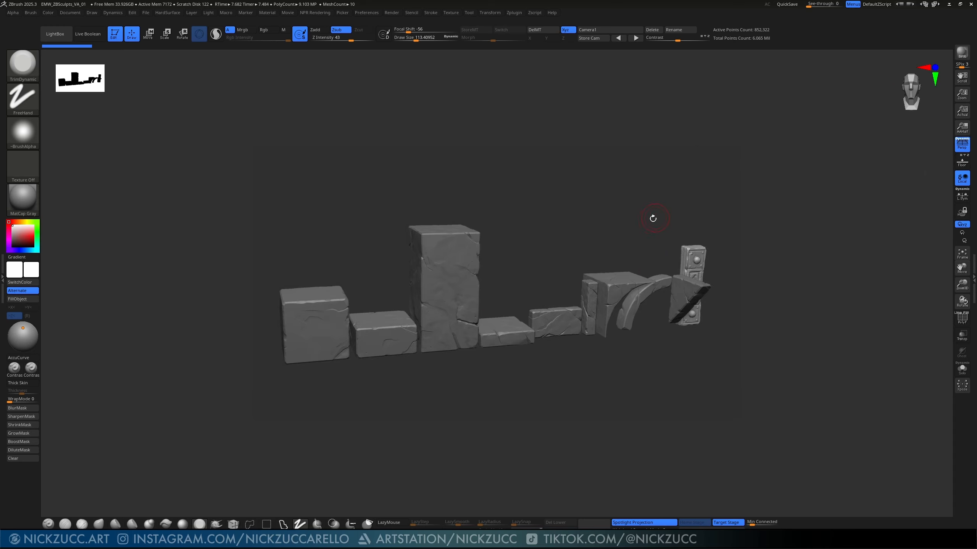
pyautogui.click(597, 30)
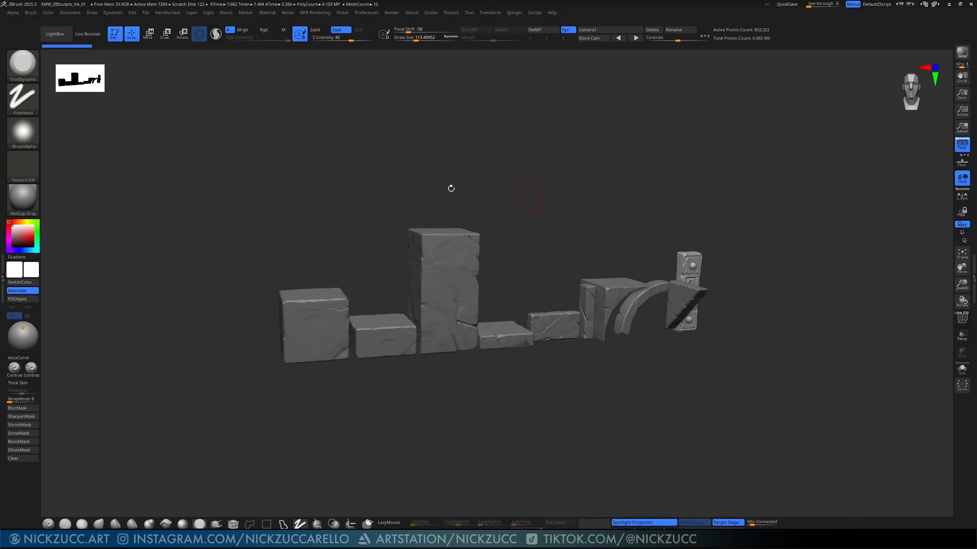
# Step: Render the stone set with BPR, and dock the Render palette beside the canvas at actual document size
pyautogui.hotkey('shift', 'r')
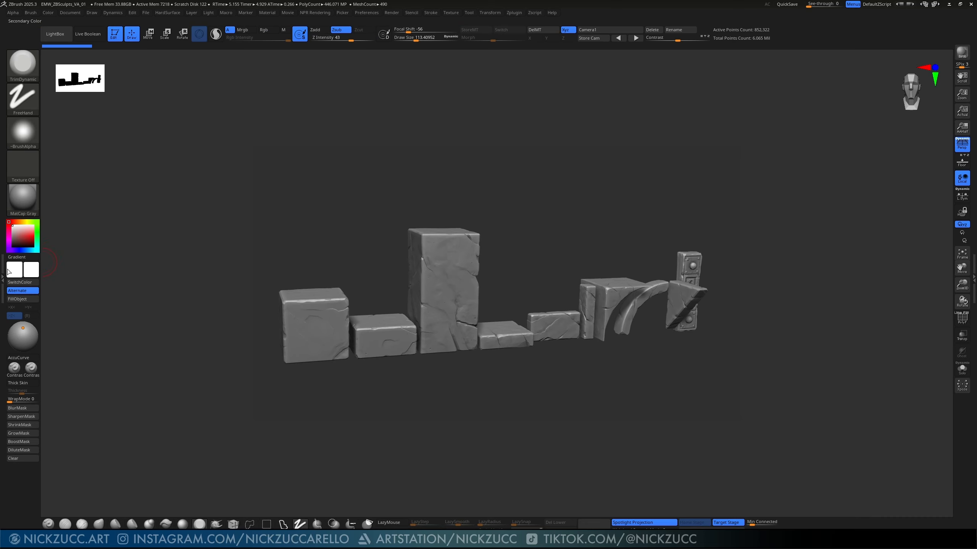
pyautogui.click(2, 269)
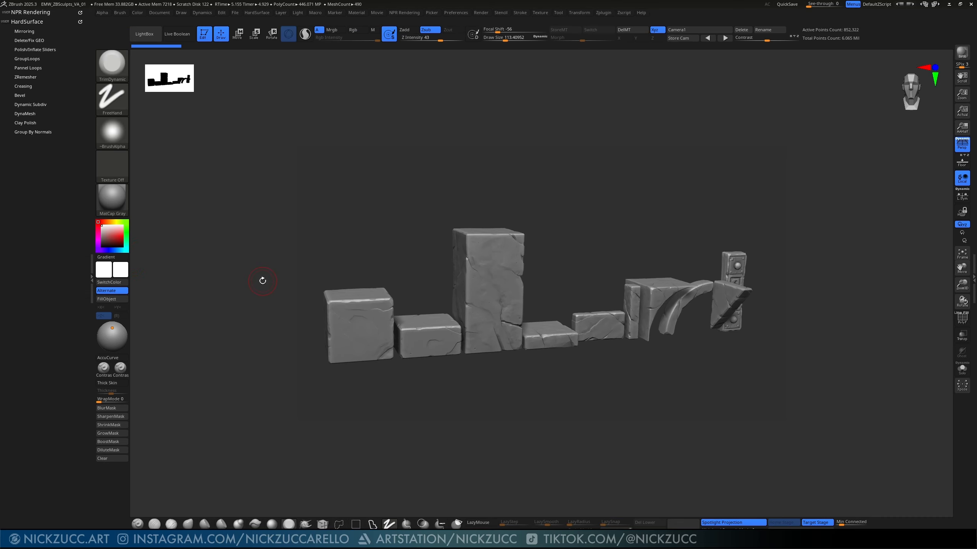
pyautogui.click(962, 112)
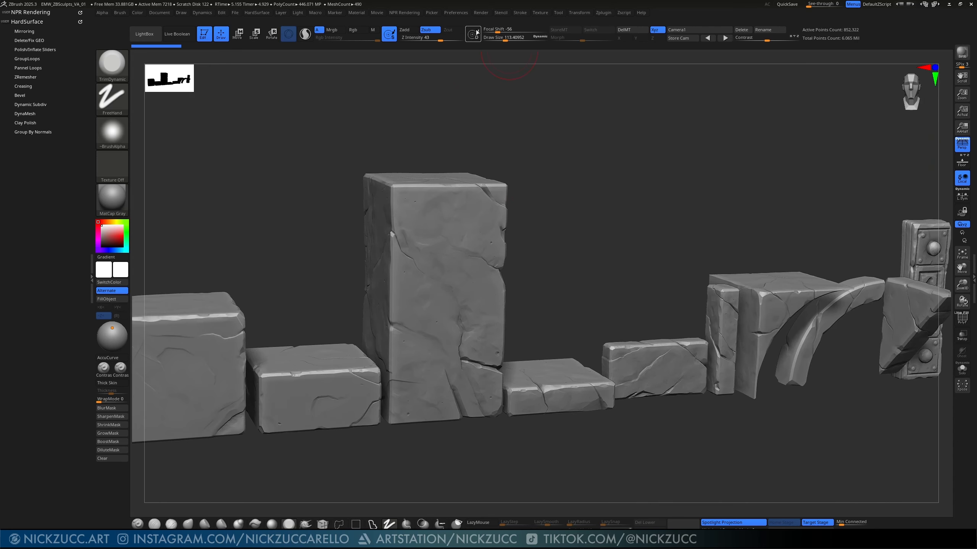
pyautogui.click(481, 13)
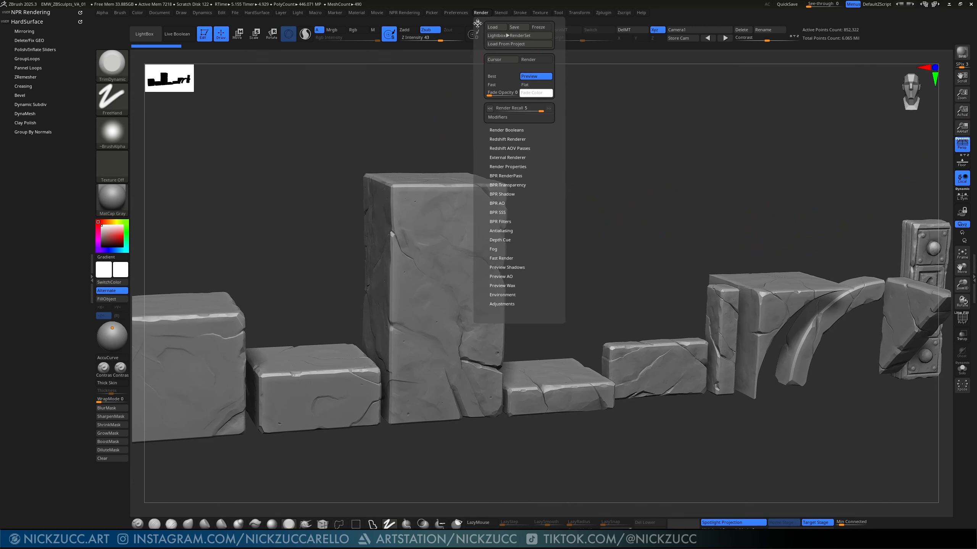
pyautogui.moveTo(477, 22); pyautogui.dragTo(22, 170)
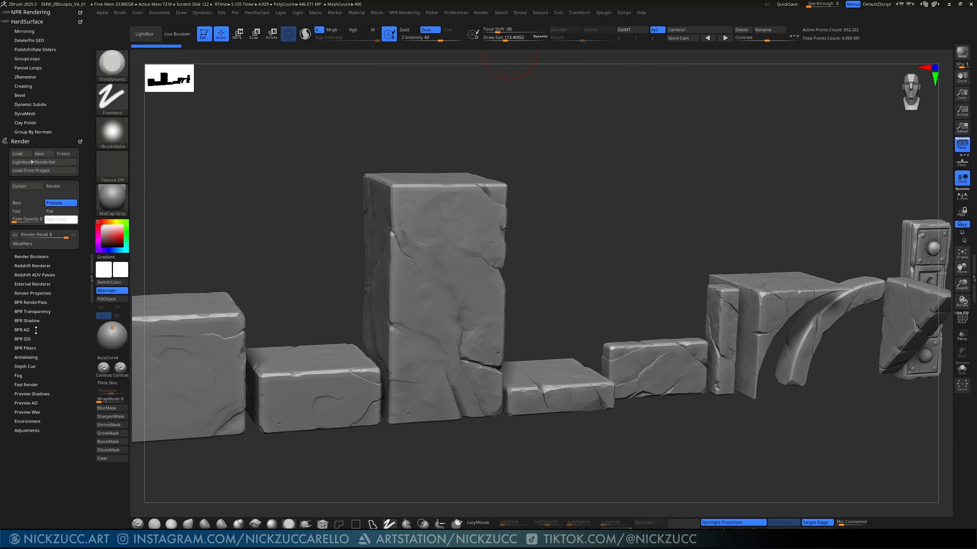
# Step: Examine the Preview AO and BPR Shadow render settings
pyautogui.click(25, 403)
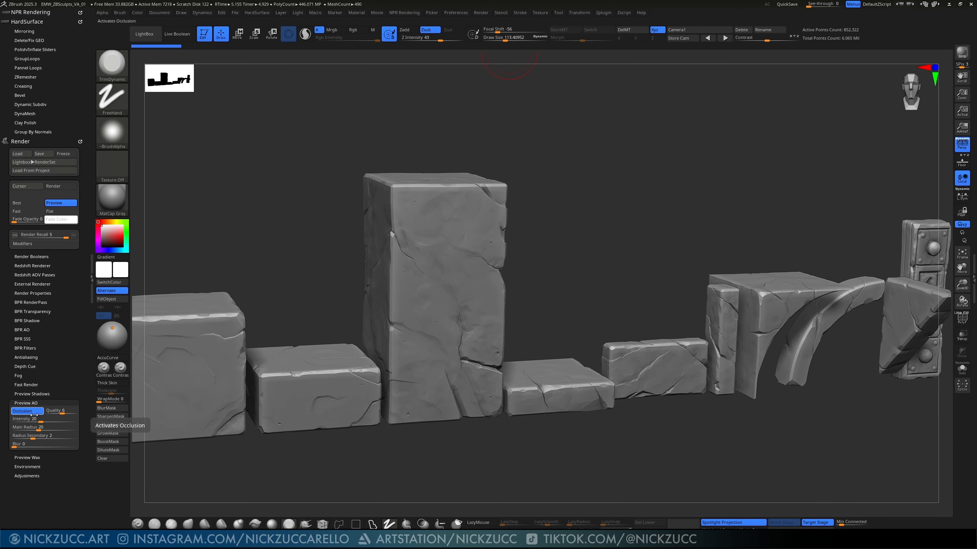
pyautogui.click(49, 403)
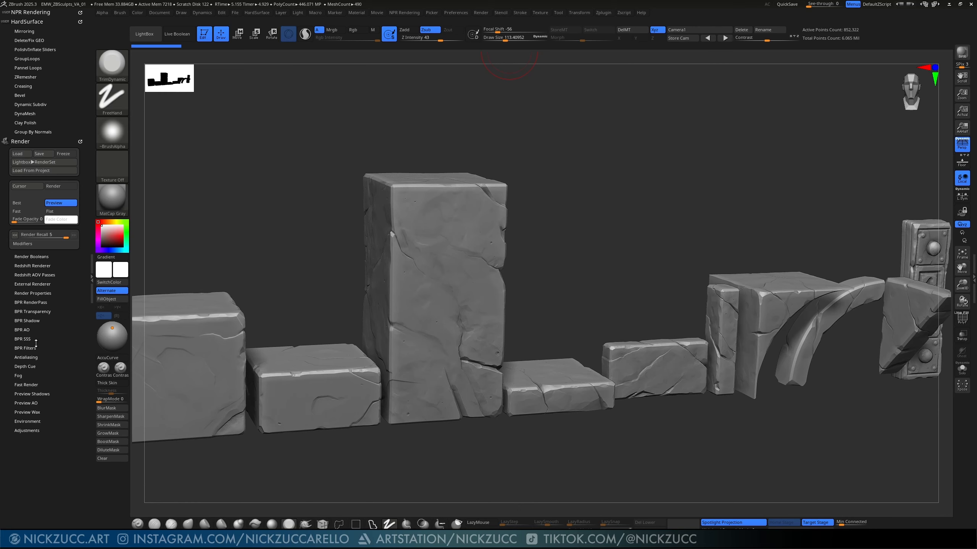
pyautogui.click(27, 320)
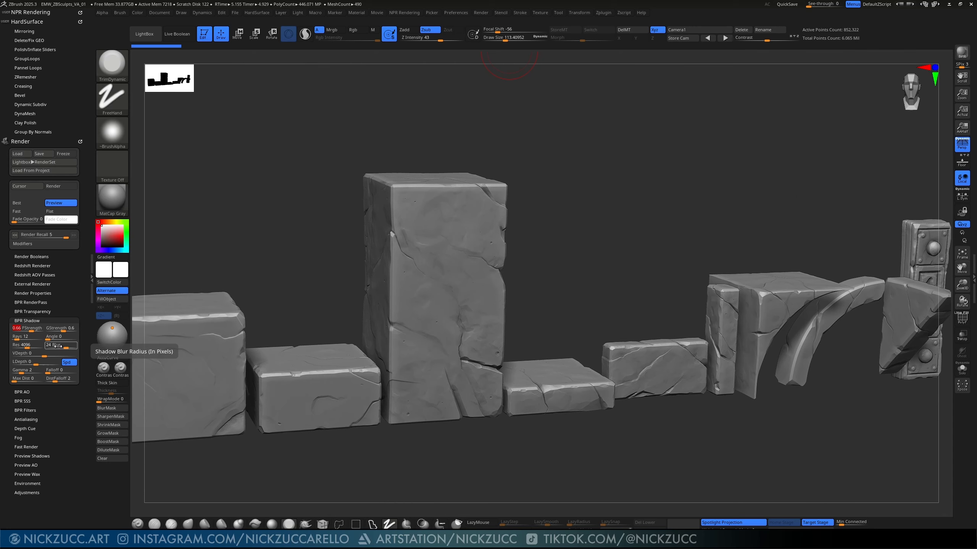
pyautogui.click(33, 321)
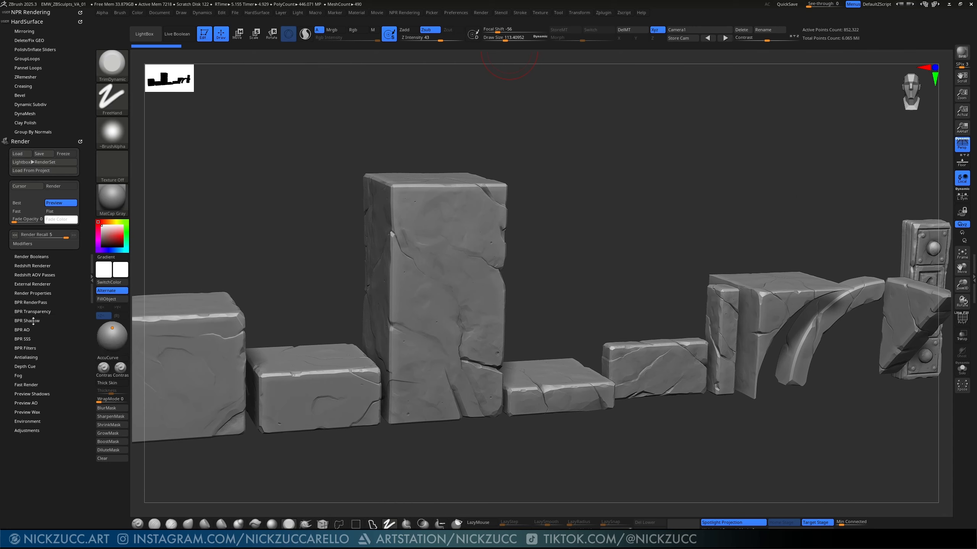
# Step: Switch the first BPR filter off and on, try a stronger Noise value, and set its strength to 15
pyautogui.click(26, 349)
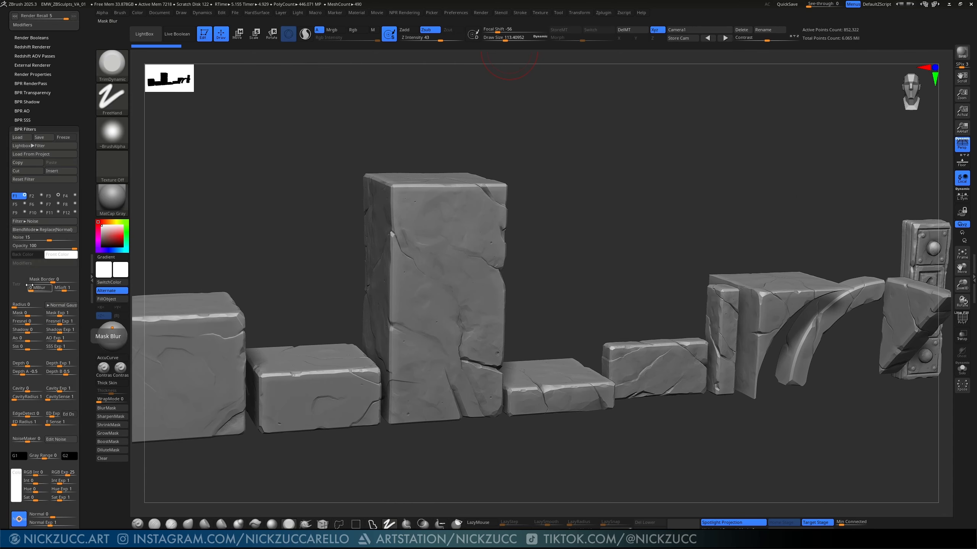
pyautogui.click(25, 195)
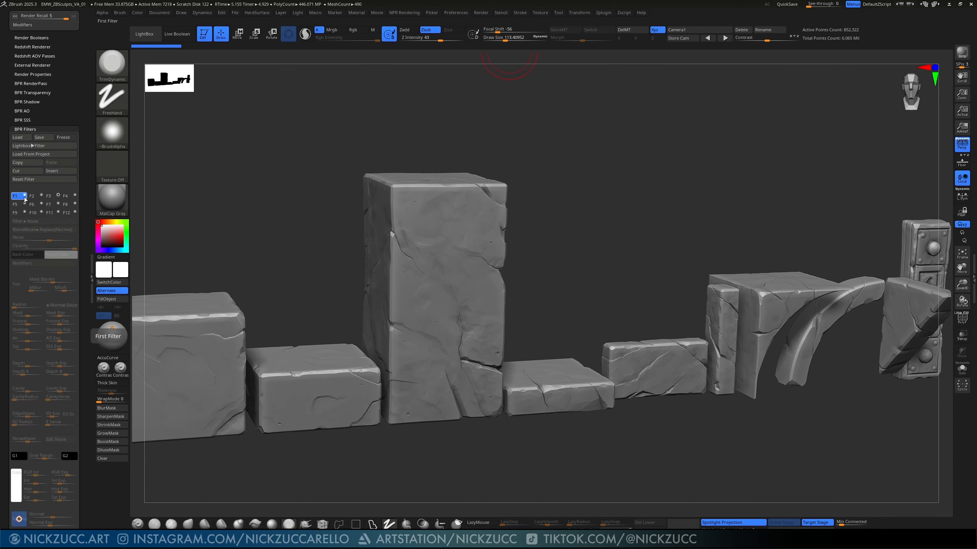
pyautogui.click(25, 196)
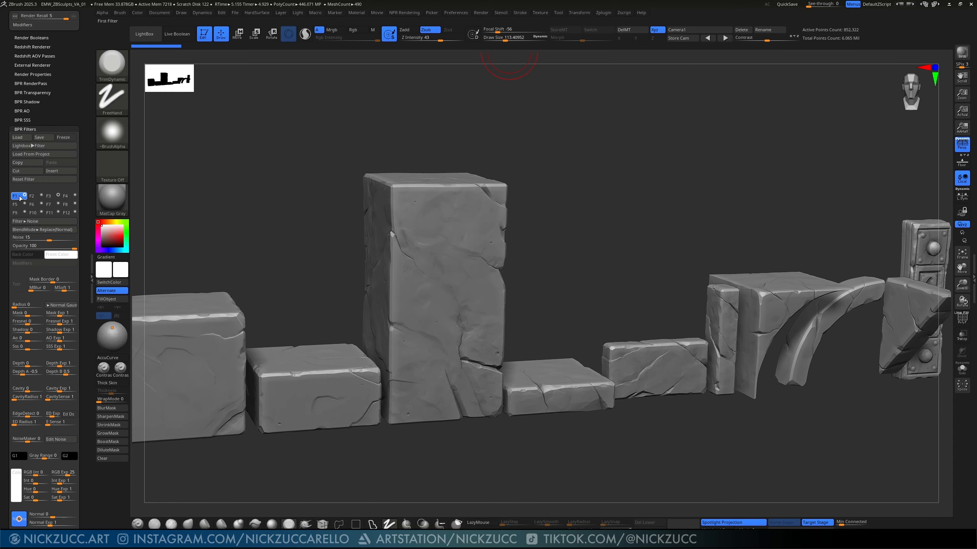
pyautogui.moveTo(38, 239); pyautogui.dragTo(60, 238)
pyautogui.click(61, 238)
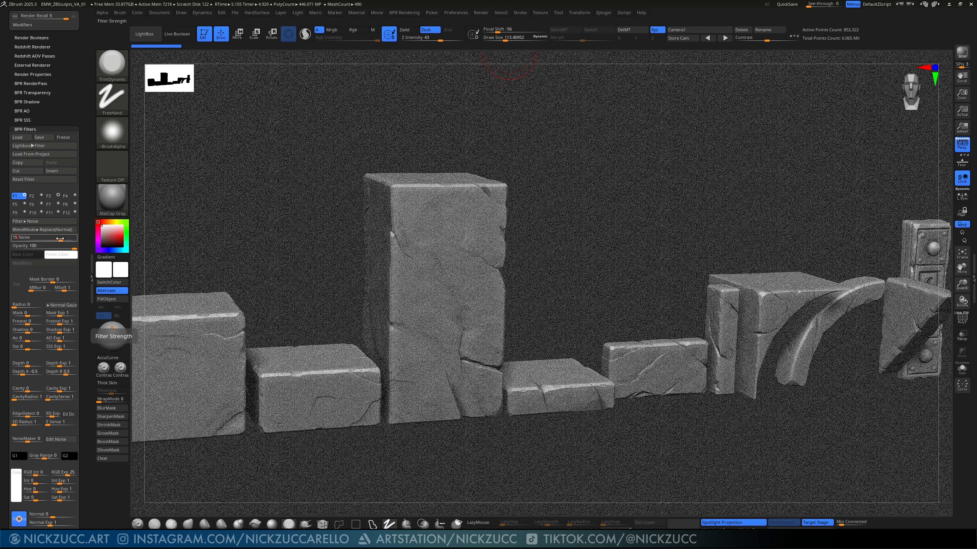
pyautogui.write('15')
pyautogui.press('Return')
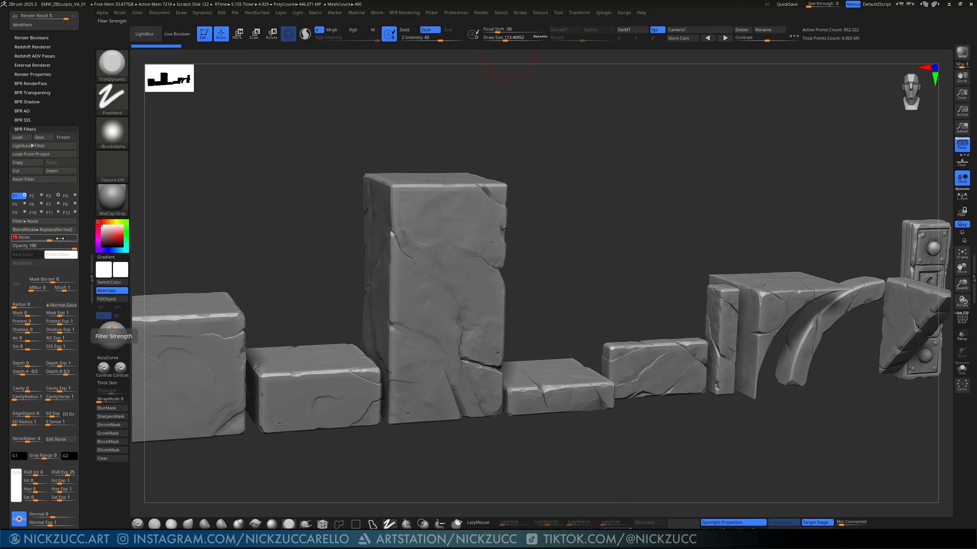
# Step: Try the third BPR filter's Sharpen strength at 100 with a larger radius, and settle on strength 80 and radius 1
pyautogui.click(50, 196)
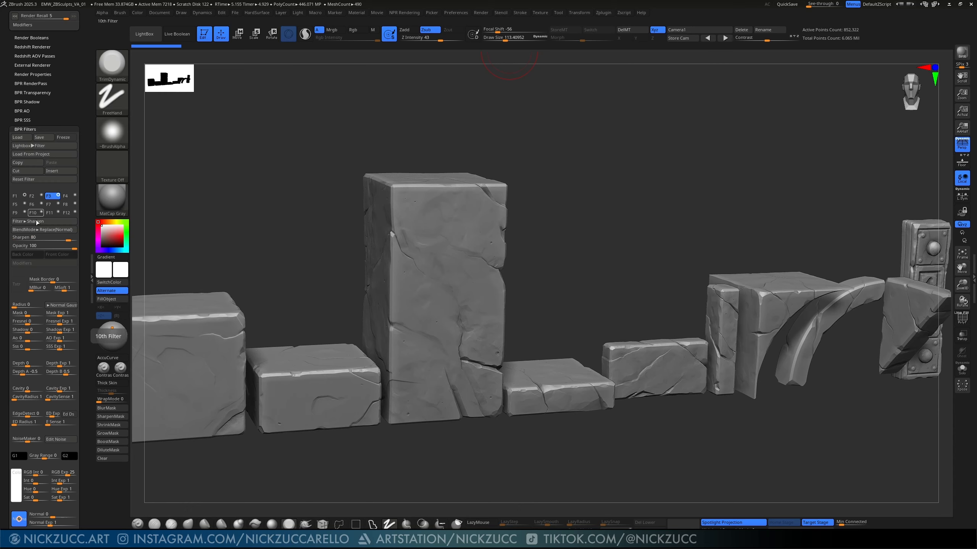
pyautogui.click(38, 236)
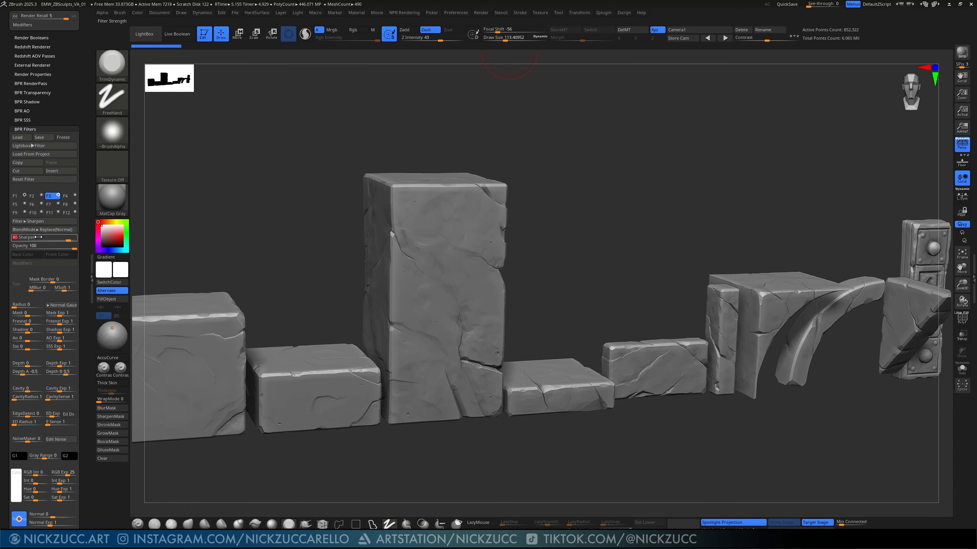
pyautogui.write('100')
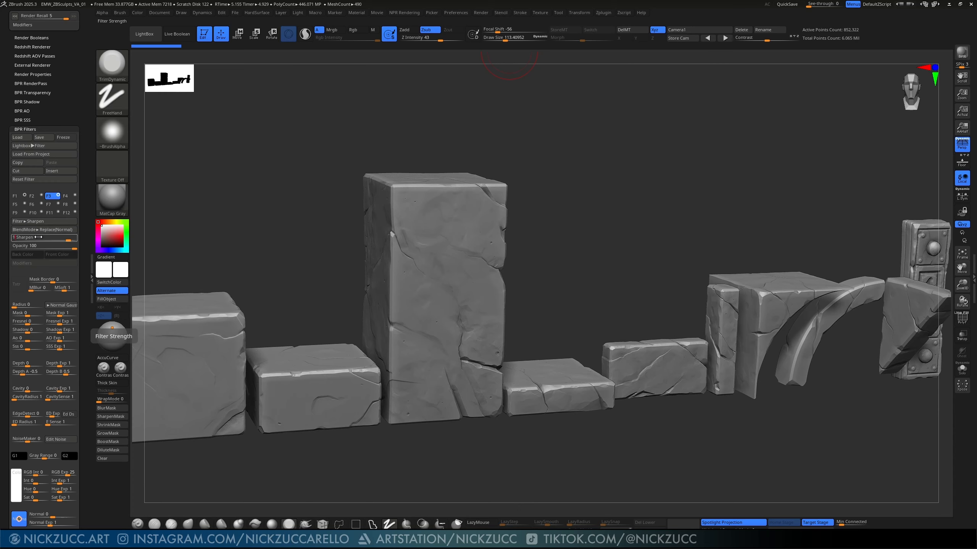
pyautogui.press('Return')
pyautogui.moveTo(16, 306); pyautogui.dragTo(23, 305)
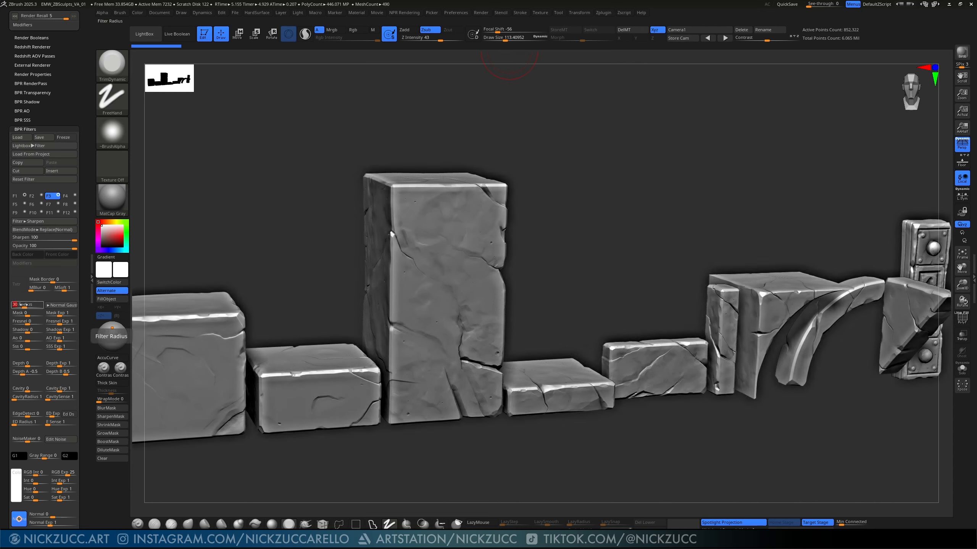
pyautogui.moveTo(23, 304); pyautogui.dragTo(22, 305)
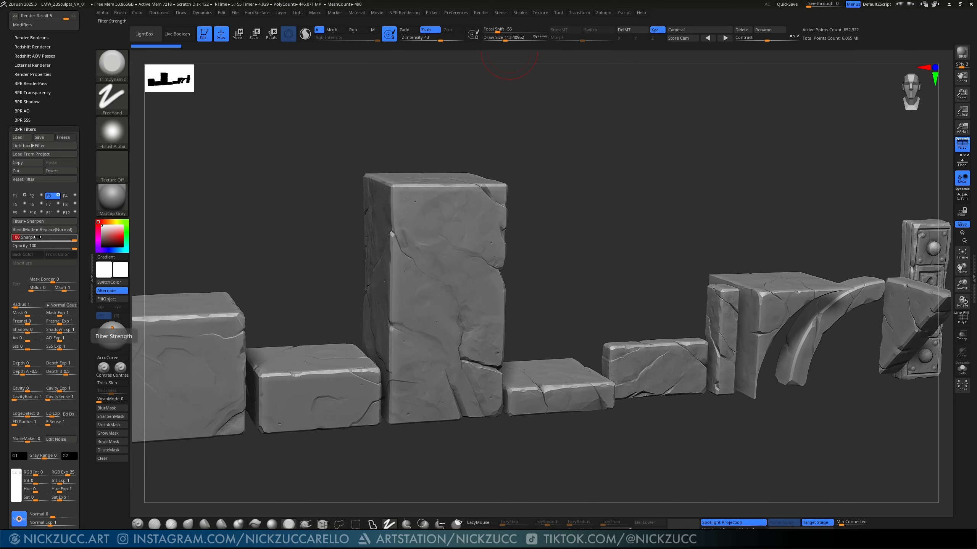
pyautogui.moveTo(36, 237); pyautogui.dragTo(31, 237)
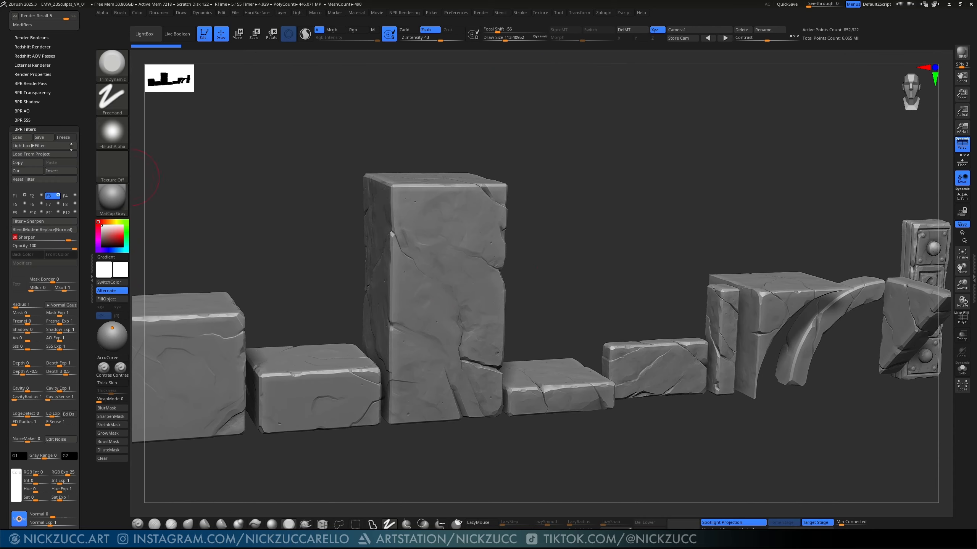
# Step: Close the BPR filter settings and docked palettes, and compare the rendered document at half and actual size
pyautogui.click(30, 129)
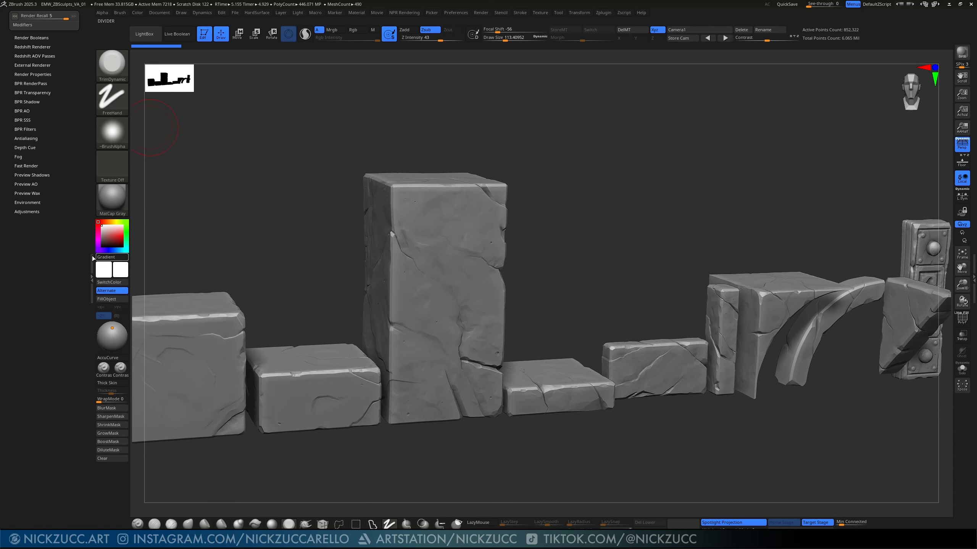
pyautogui.click(93, 258)
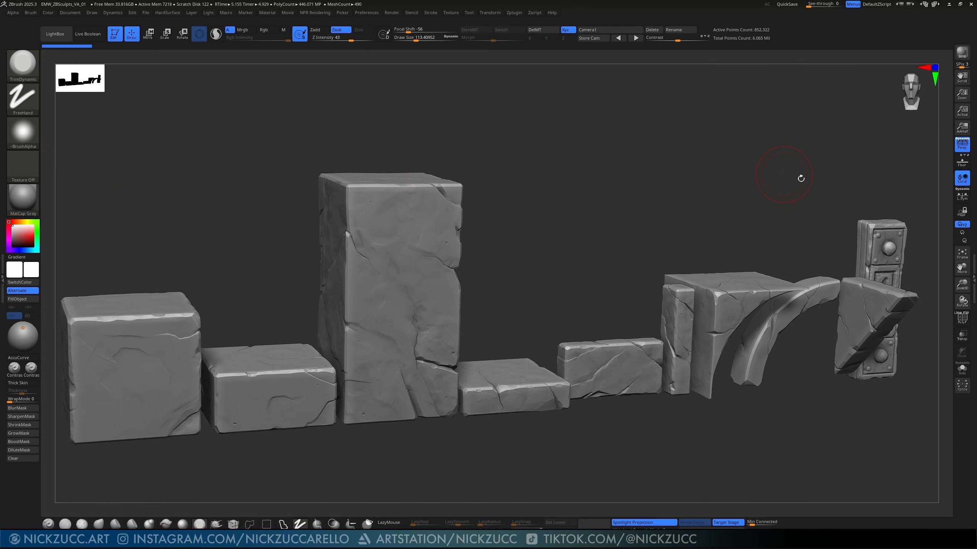
pyautogui.click(962, 128)
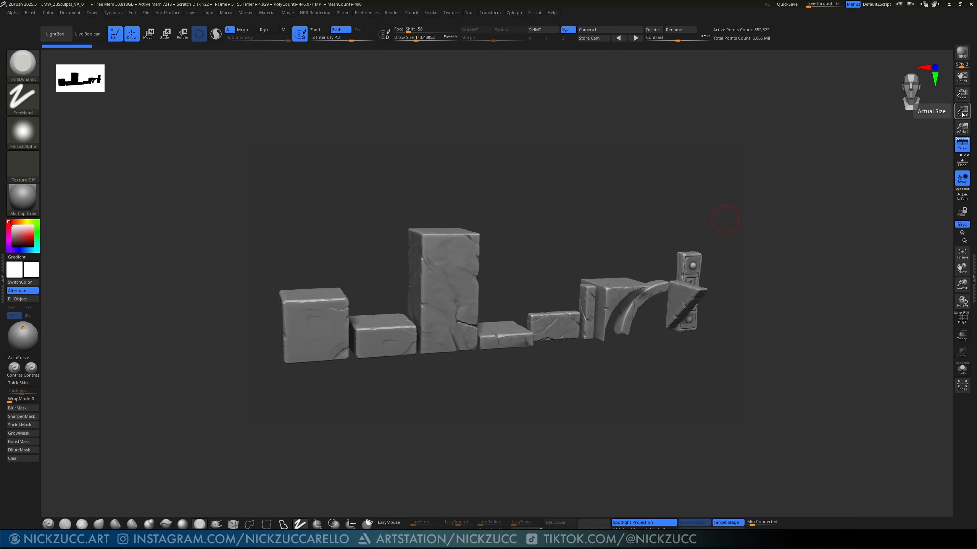
pyautogui.click(962, 111)
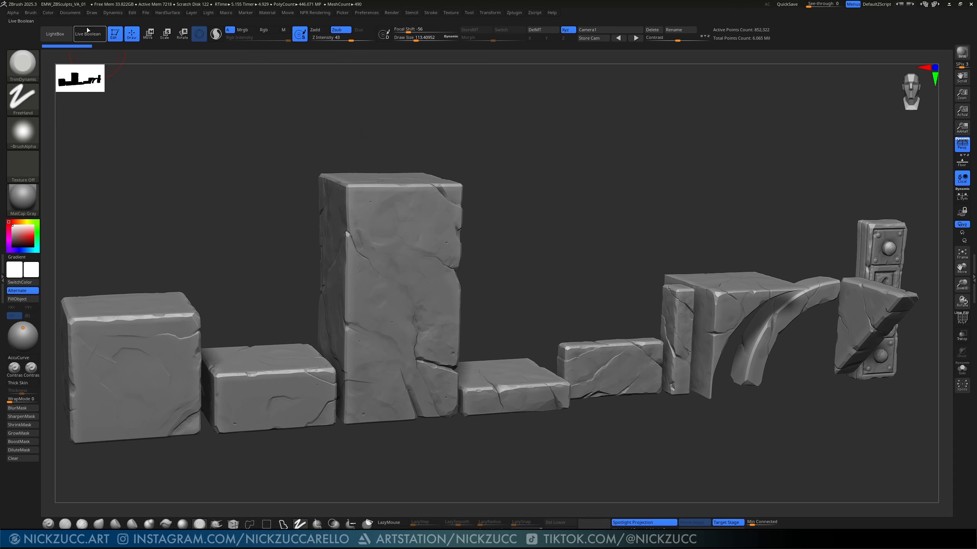
# Step: Try the document's image export with PNG as the file type, and cancel it without saving
pyautogui.click(71, 12)
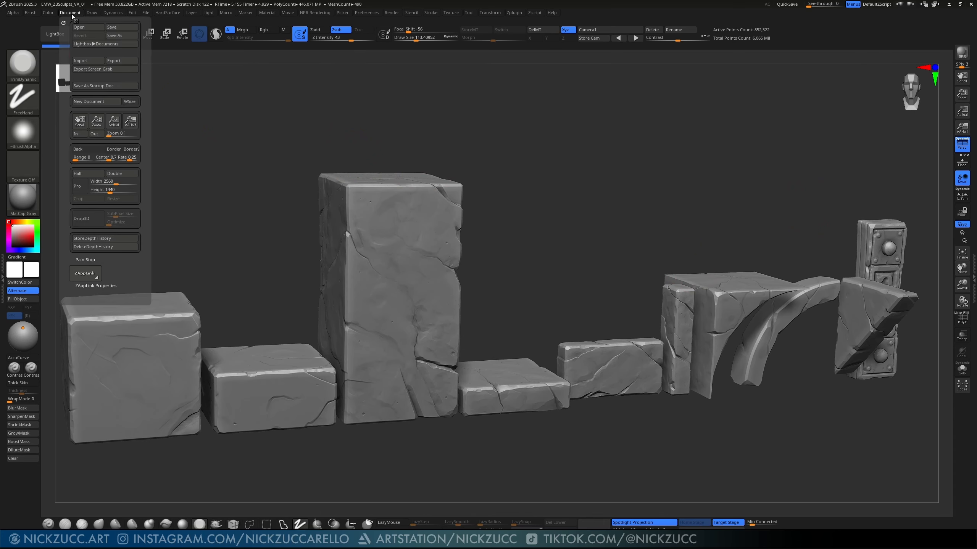
pyautogui.click(114, 61)
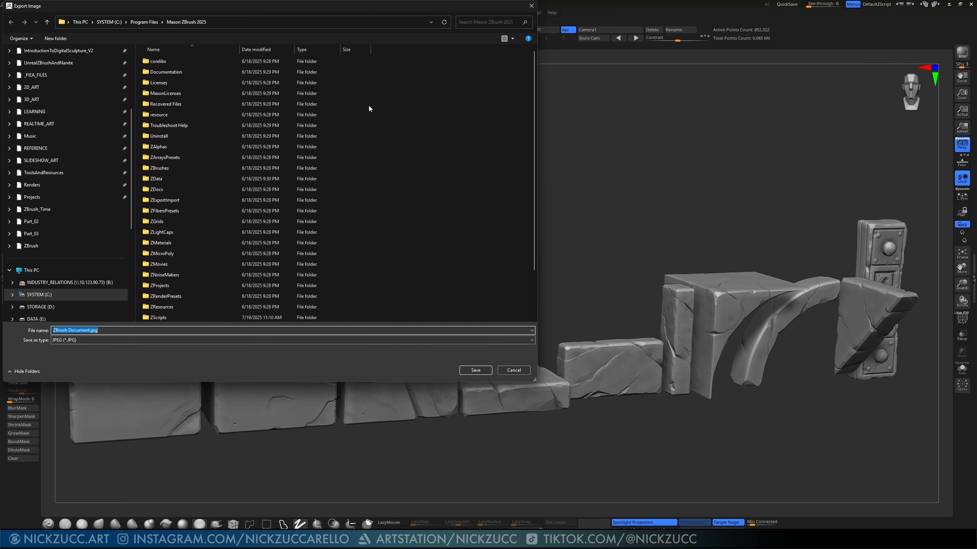
pyautogui.moveTo(255, 14); pyautogui.dragTo(520, 99)
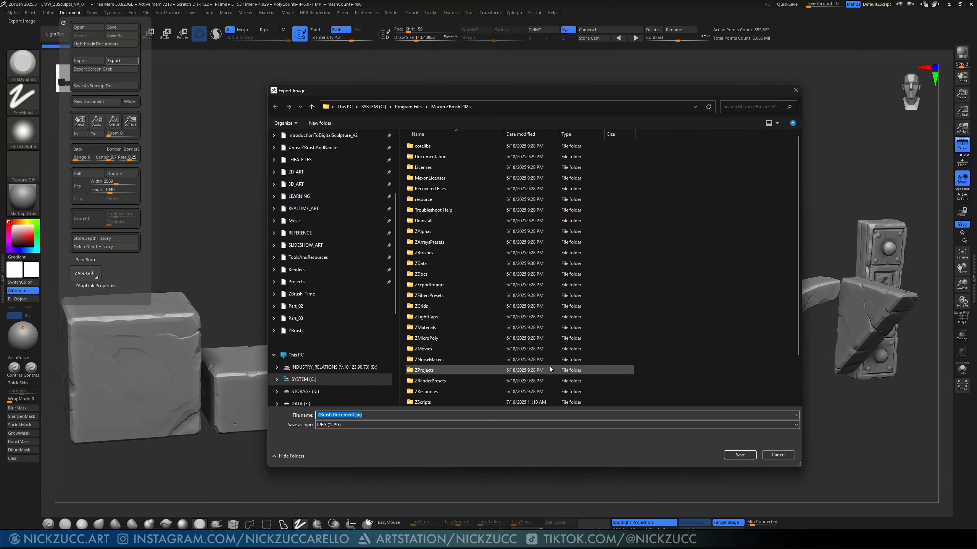
pyautogui.click(570, 425)
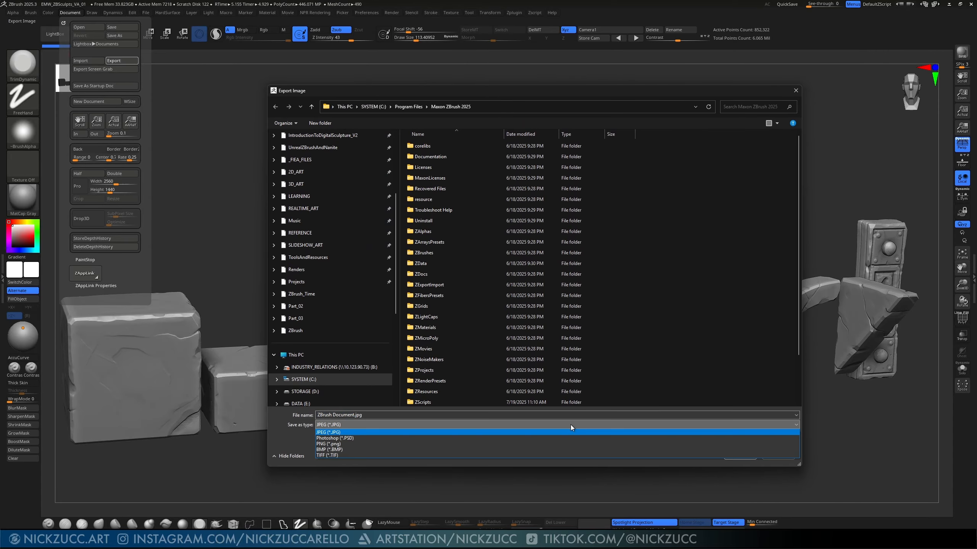
pyautogui.click(500, 444)
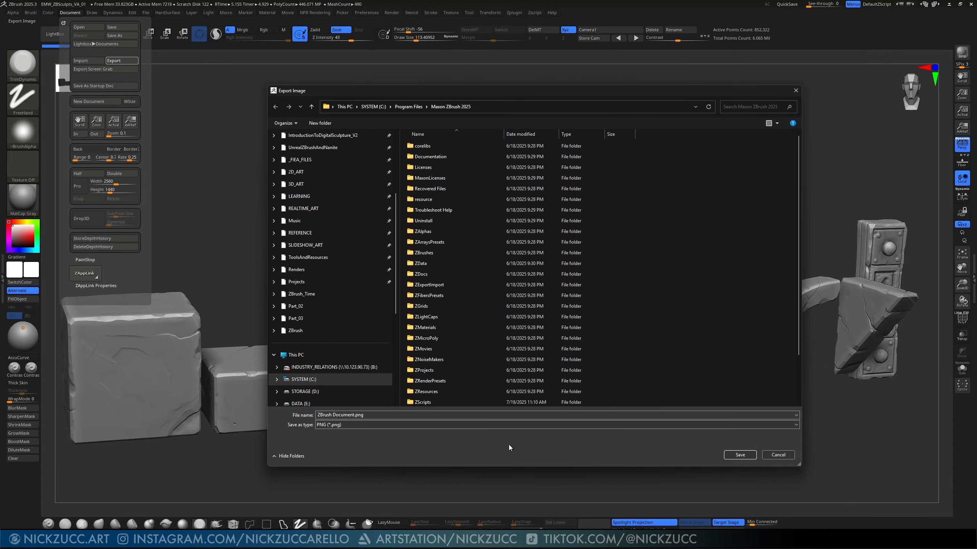
pyautogui.click(359, 414)
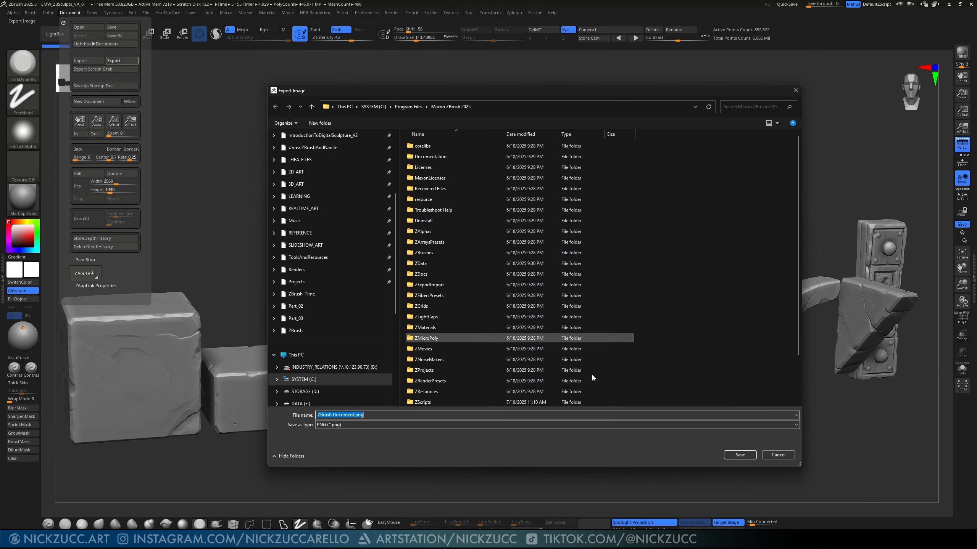
pyautogui.click(777, 455)
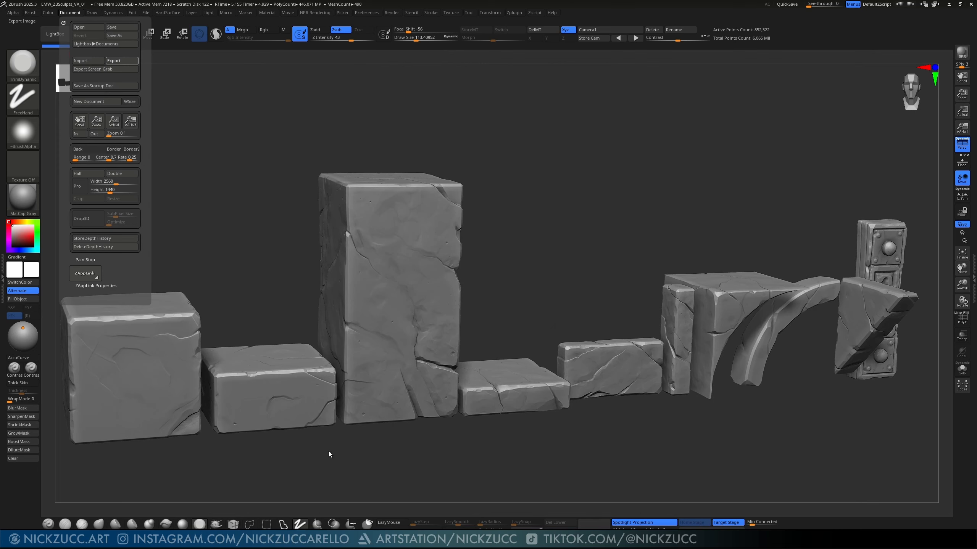
pyautogui.press('super')
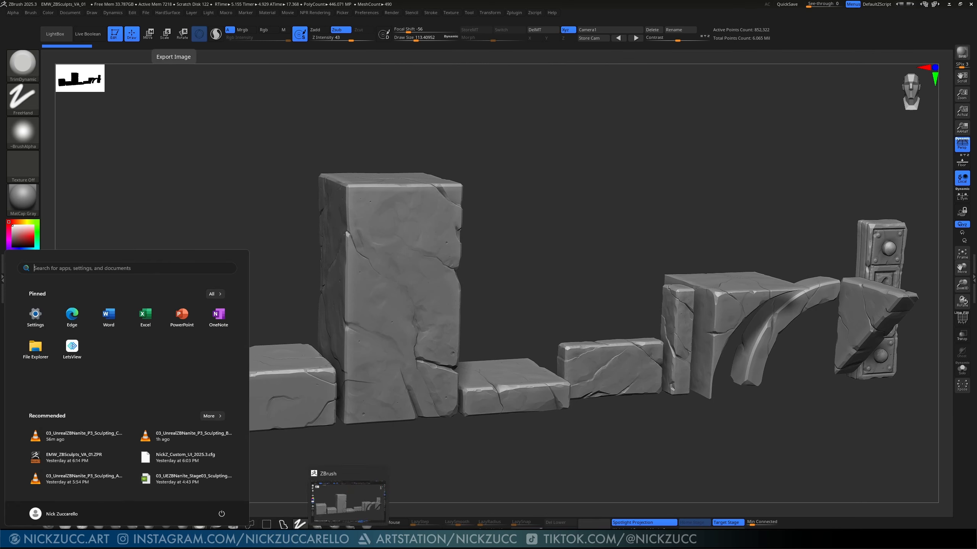
pyautogui.click(348, 538)
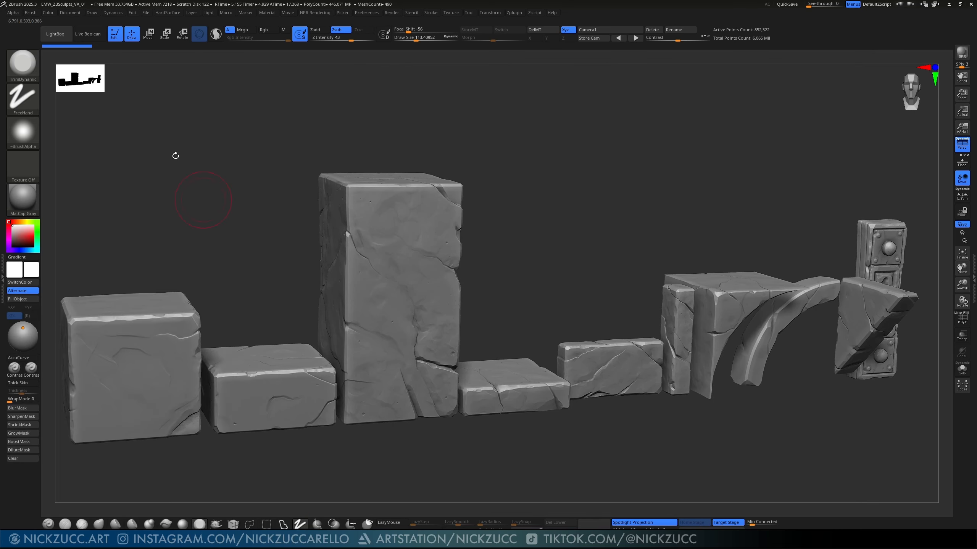
# Step: Set the ZBrush To Photoshop plugin to send the BPR and Mask passes, trying Depth and switching it off again
pyautogui.click(517, 13)
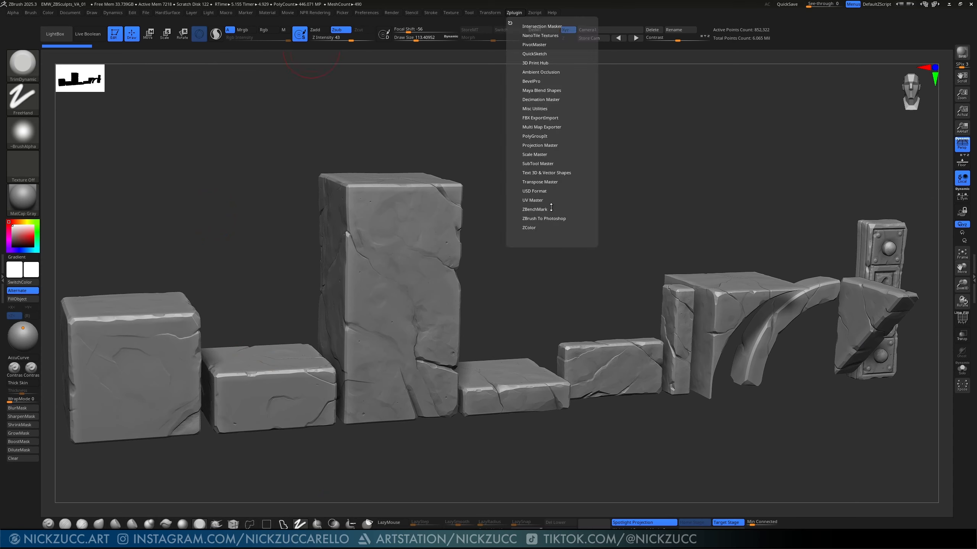
pyautogui.click(545, 219)
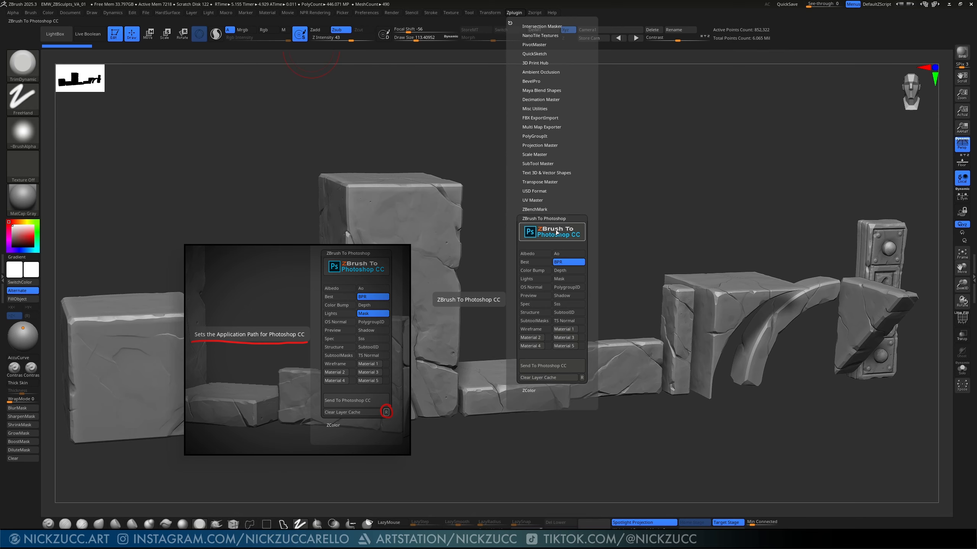
pyautogui.click(573, 271)
pyautogui.click(564, 279)
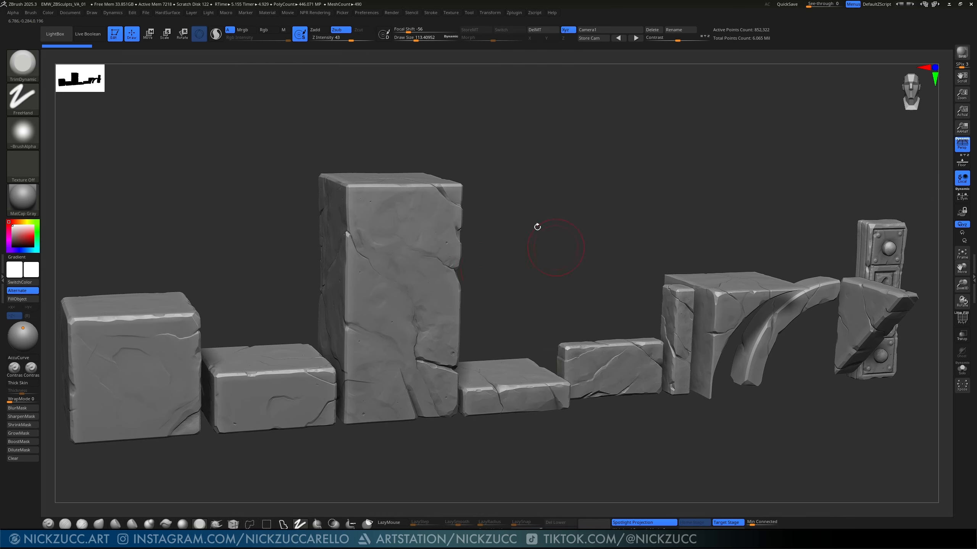
pyautogui.click(514, 12)
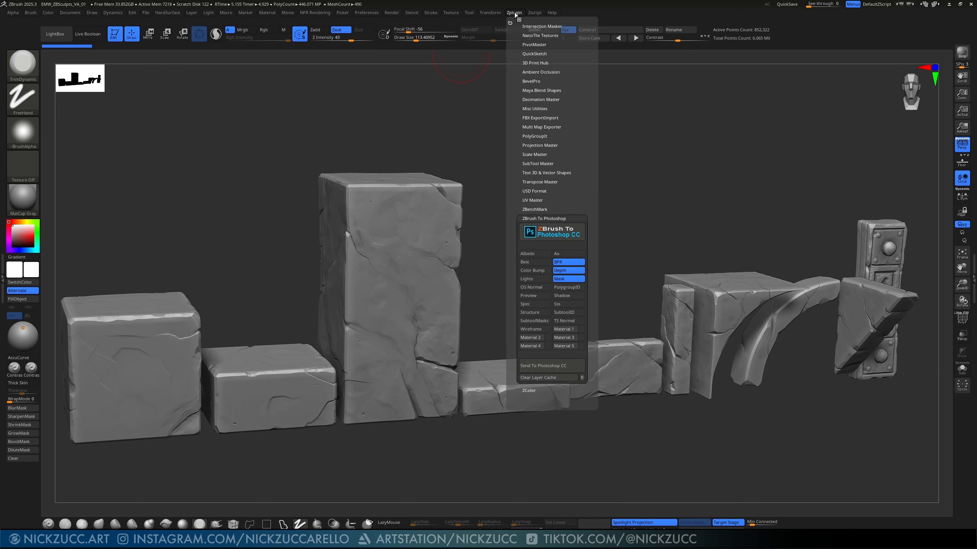
pyautogui.click(573, 271)
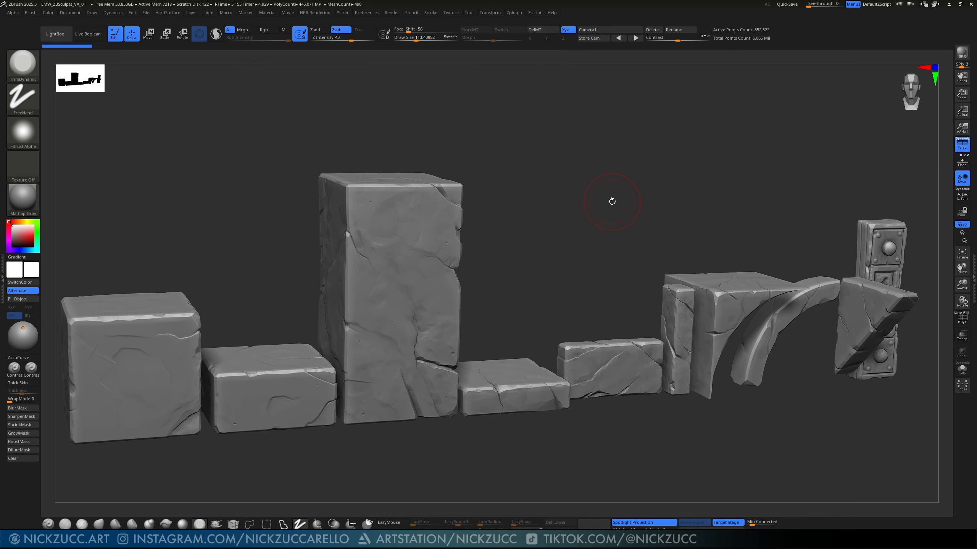
# Step: Examine the whole modular stone set from behind, from the side, and from several angled front views
pyautogui.moveTo(565, 257); pyautogui.dragTo(711, 206)
pyautogui.moveTo(362, 195); pyautogui.dragTo(382, 194)
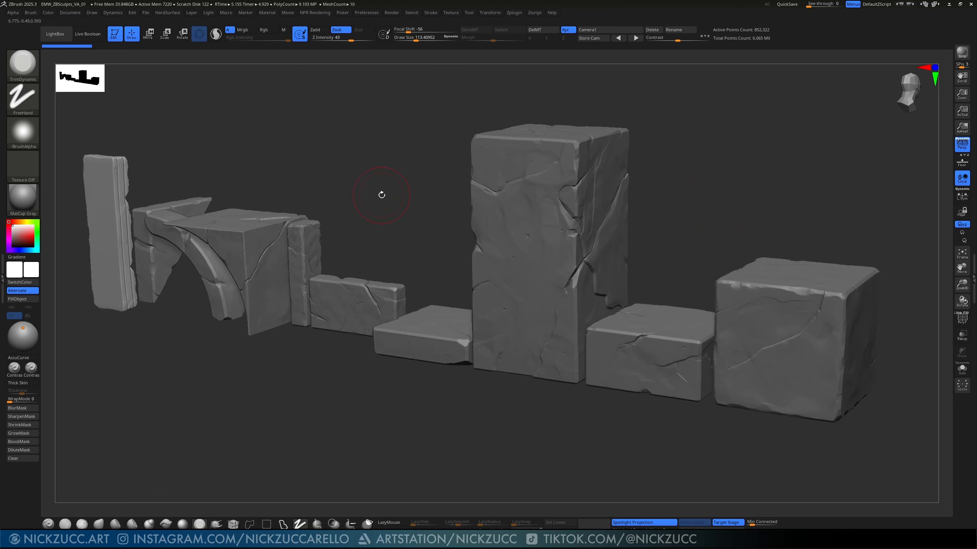
pyautogui.click(148, 37)
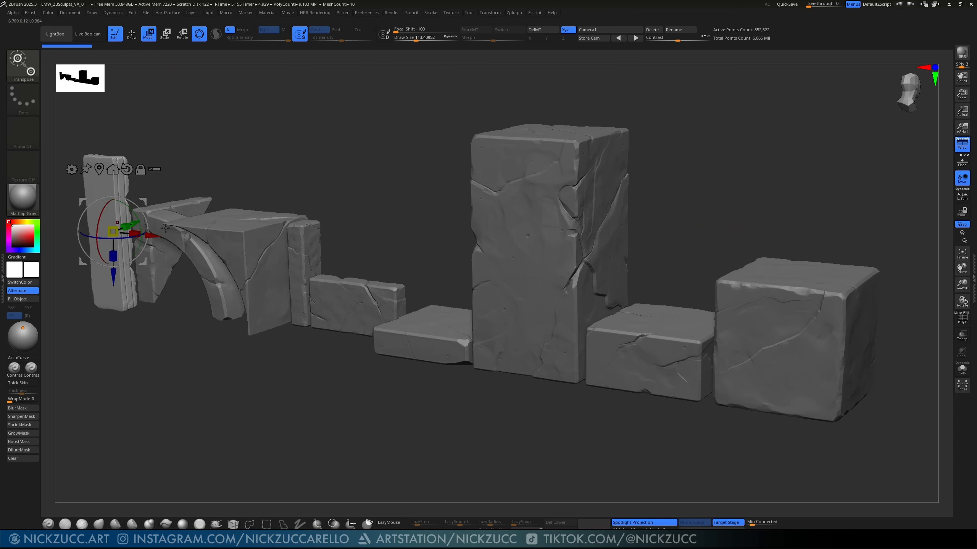
pyautogui.moveTo(379, 201); pyautogui.dragTo(287, 222)
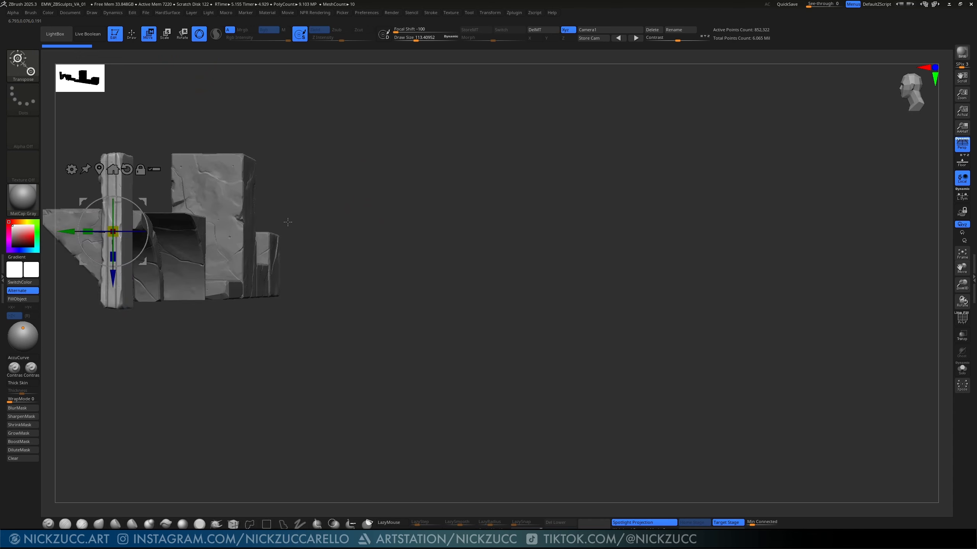
pyautogui.keyDown('alt'); pyautogui.moveTo(455, 257); pyautogui.dragTo(463, 257); pyautogui.keyUp('alt')
pyautogui.moveTo(200, 158); pyautogui.dragTo(449, 195)
pyautogui.keyDown('alt'); pyautogui.moveTo(325, 188); pyautogui.dragTo(398, 192); pyautogui.keyUp('alt')
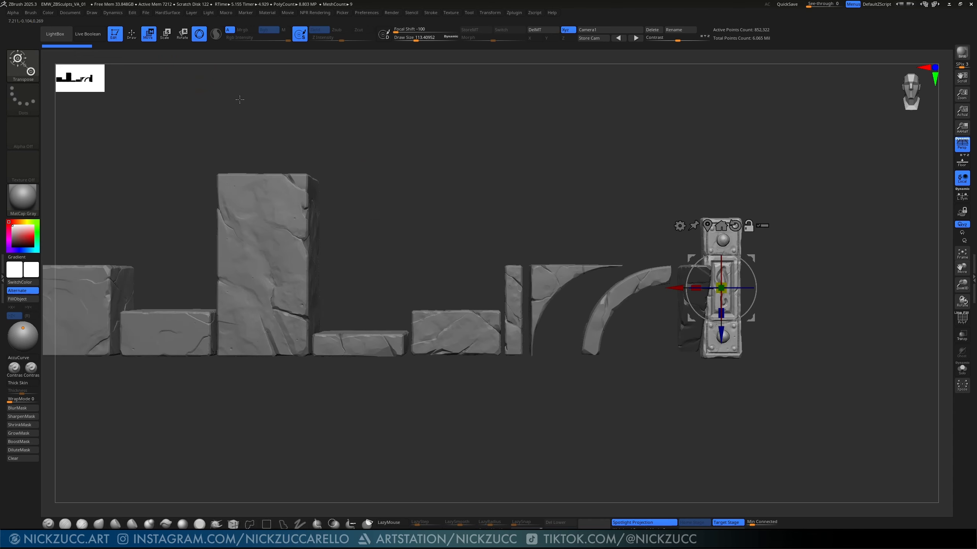
pyautogui.click(131, 34)
pyautogui.moveTo(538, 221); pyautogui.dragTo(480, 253)
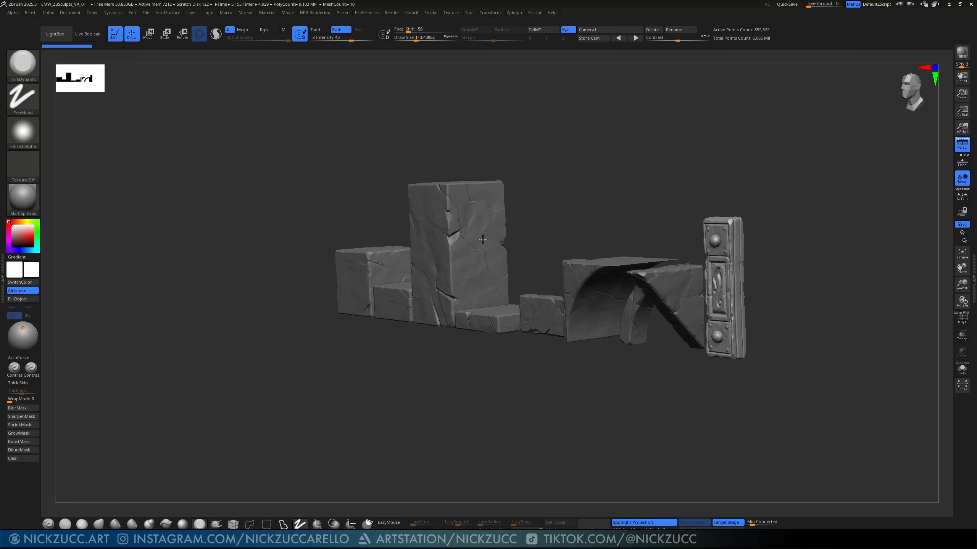
pyautogui.moveTo(543, 223); pyautogui.dragTo(414, 279)
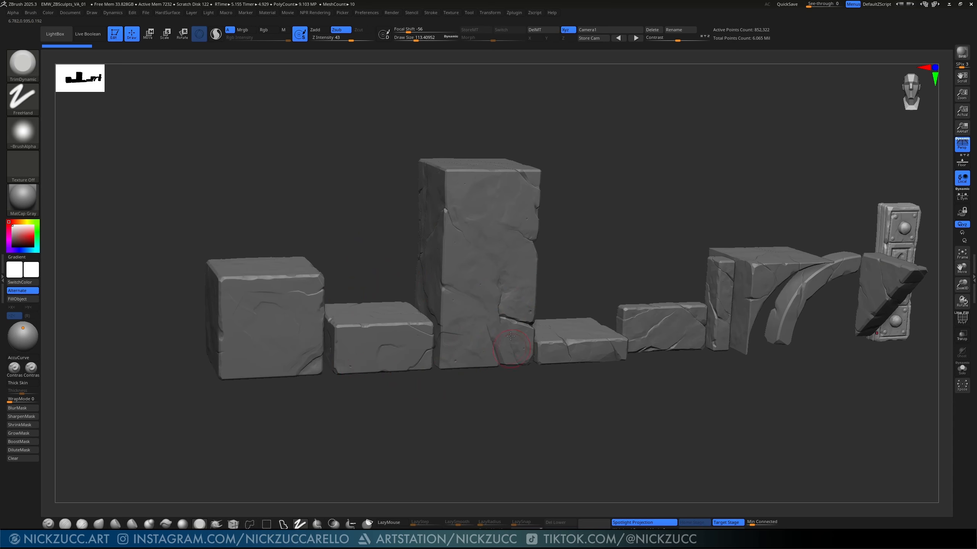
pyautogui.moveTo(587, 261); pyautogui.dragTo(423, 259)
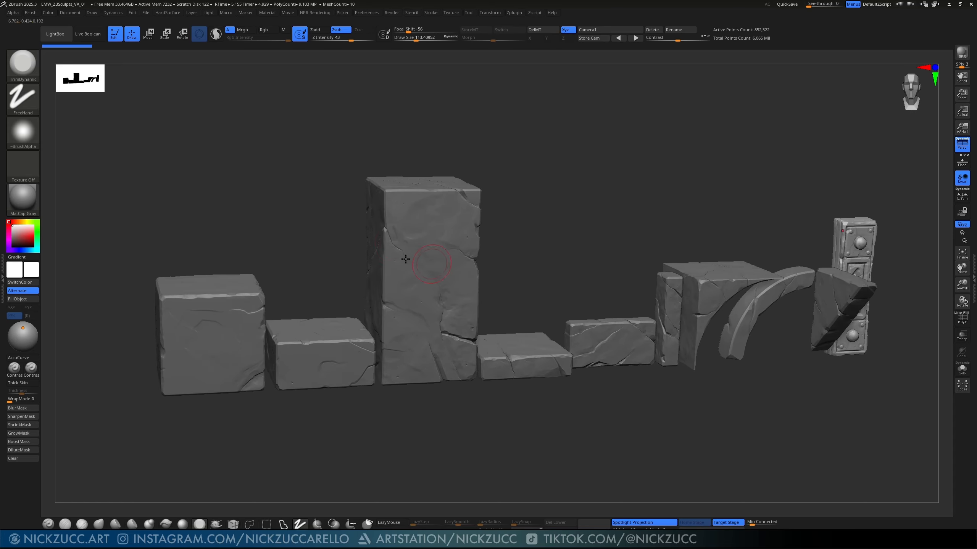
pyautogui.moveTo(338, 255); pyautogui.dragTo(388, 326)
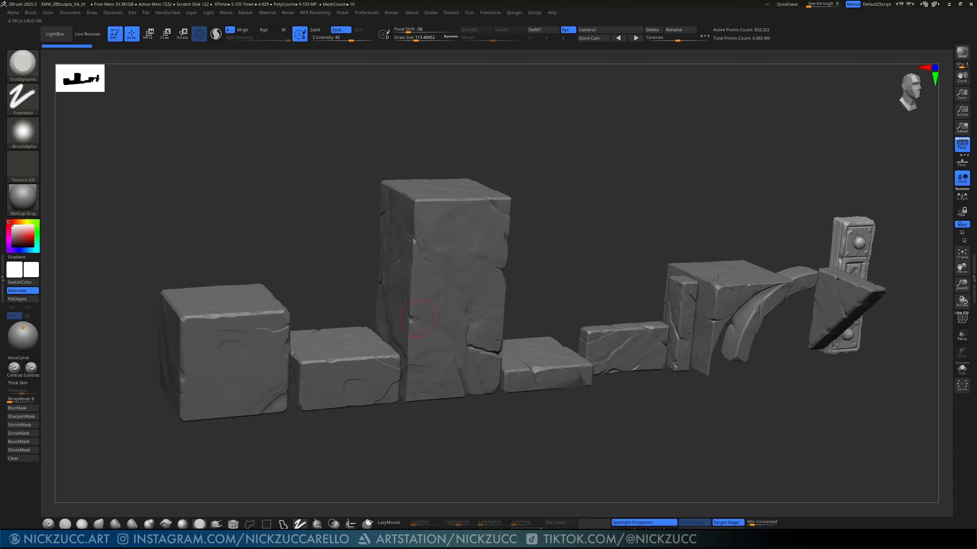
pyautogui.keyDown('shift'); pyautogui.moveTo(647, 265); pyautogui.dragTo(540, 302); pyautogui.keyUp('shift')
pyautogui.moveTo(619, 256); pyautogui.dragTo(599, 261)
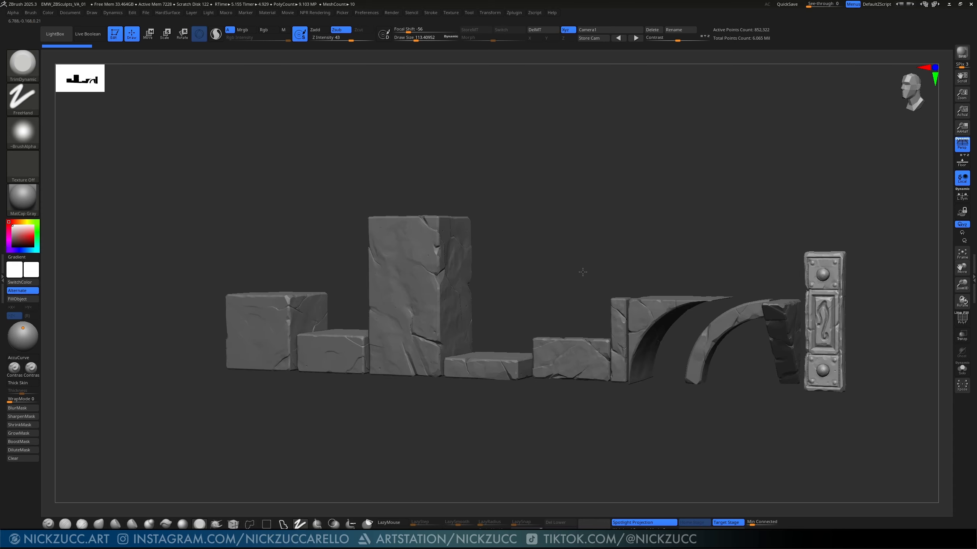
pyautogui.keyDown('ctrl'); pyautogui.moveTo(583, 271); pyautogui.dragTo(589, 287, button='right'); pyautogui.keyUp('ctrl')
pyautogui.moveTo(525, 255)
pyautogui.keyDown('alt'); pyautogui.mouseDown()
pyautogui.moveTo(582, 240)
pyautogui.moveTo(560, 256)
pyautogui.moveTo(587, 261)
pyautogui.moveTo(620, 245)
pyautogui.mouseUp(); pyautogui.keyUp('alt')
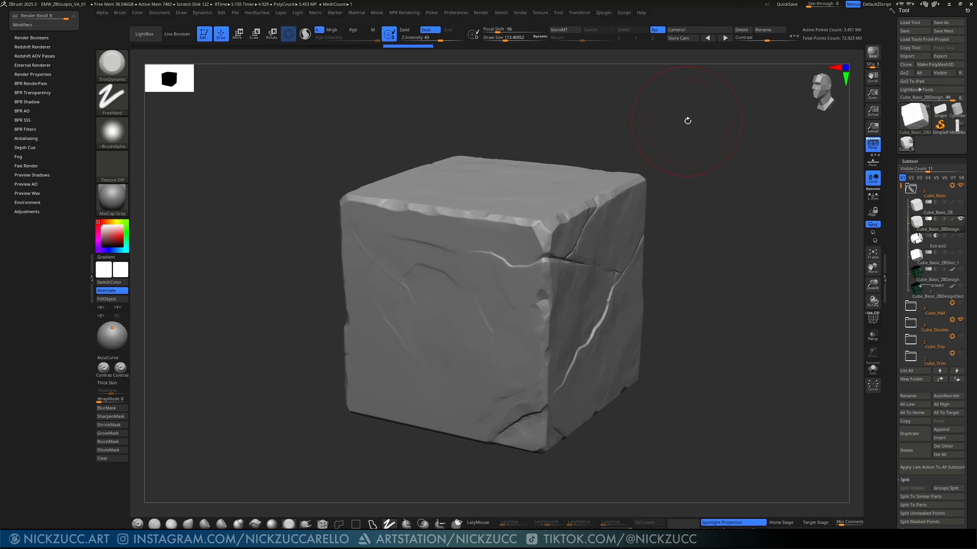
# Step: Inspect the stone cube's mesh density by showing its polyframe wireframe and hiding it again
pyautogui.moveTo(687, 120); pyautogui.dragTo(651, 121)
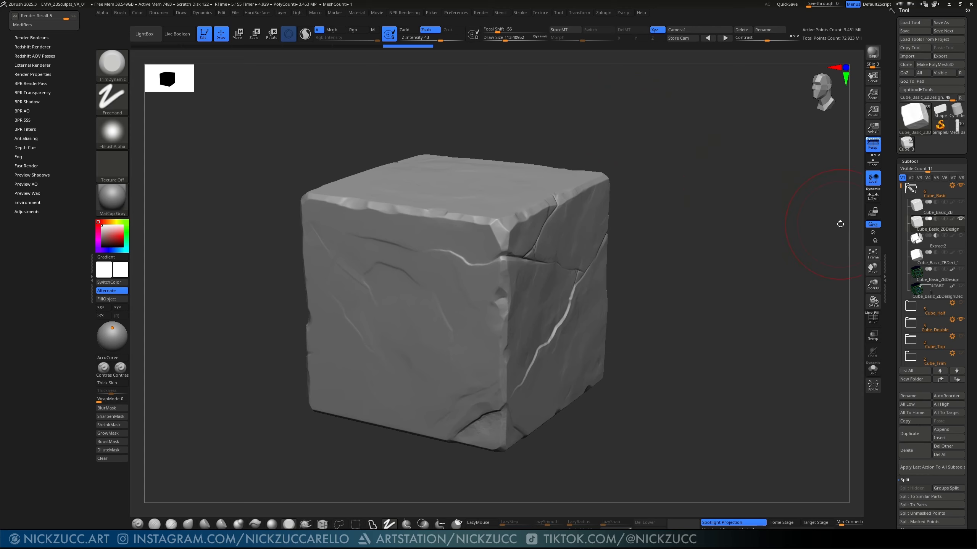
pyautogui.moveTo(916, 225)
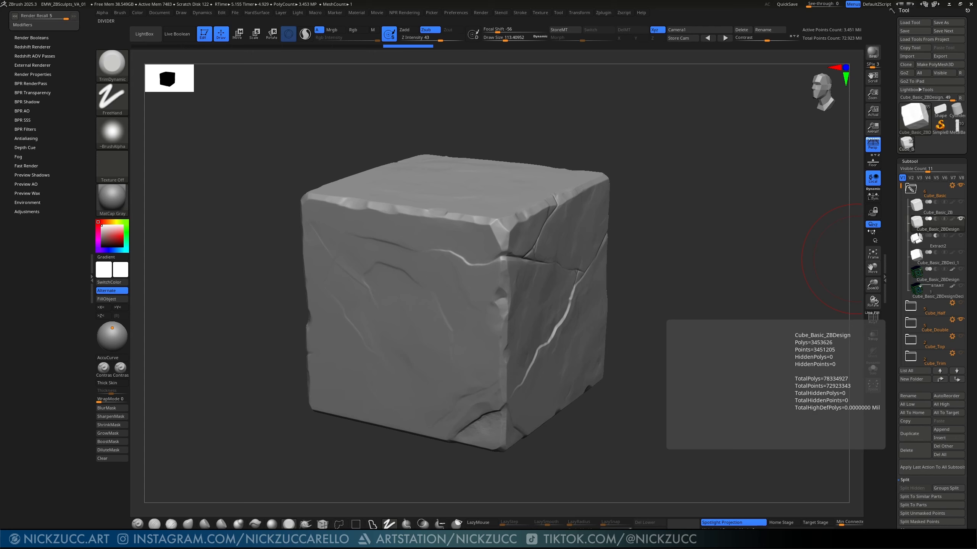
pyautogui.click(873, 319)
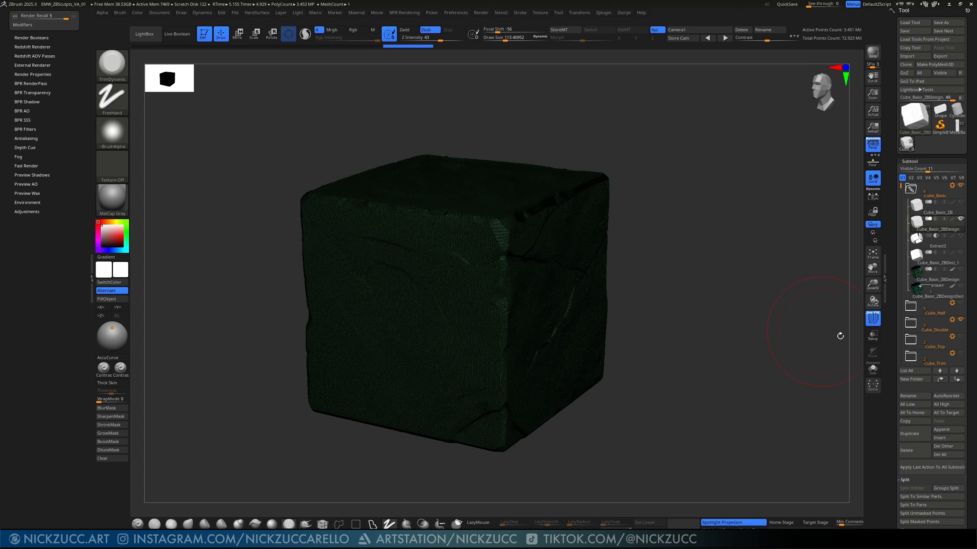
pyautogui.click(873, 318)
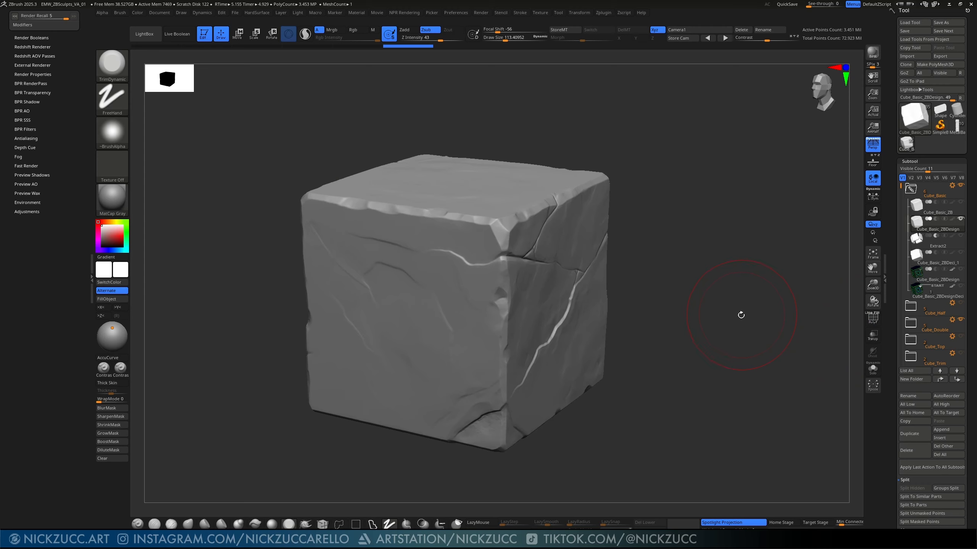
pyautogui.moveTo(747, 300); pyautogui.dragTo(712, 307)
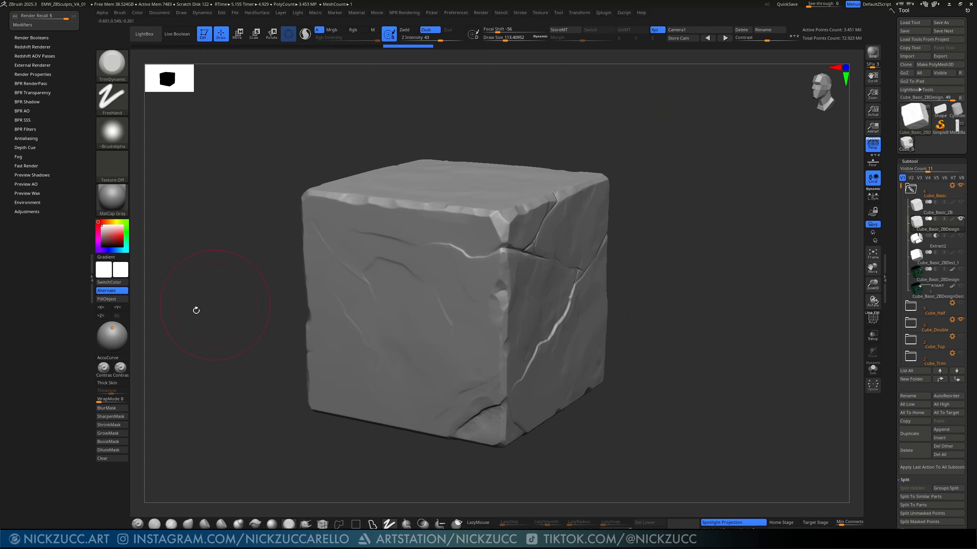
# Step: Dock the Zplugin palette in the tray with the render settings, and expand Decimation Master in place of ZBrush To Photoshop
pyautogui.click(92, 276)
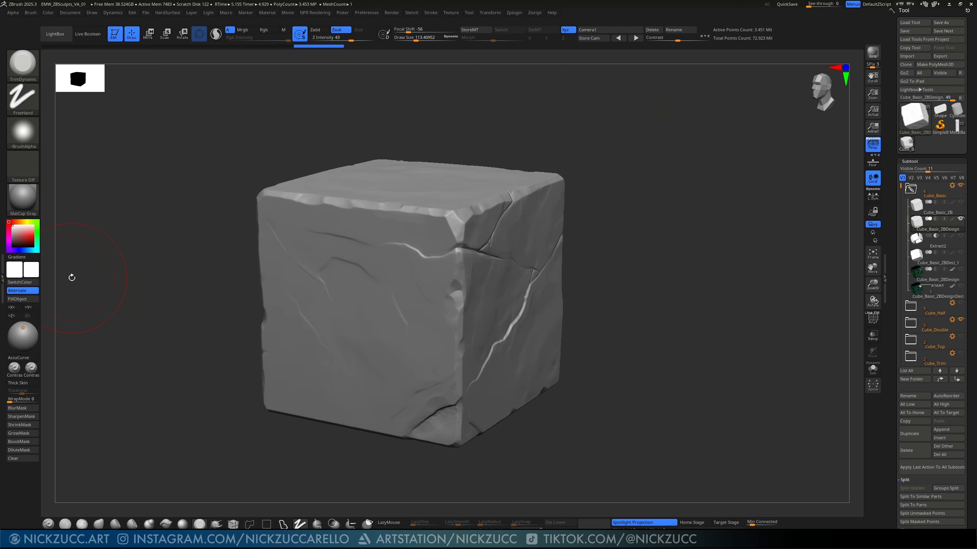
pyautogui.click(3, 277)
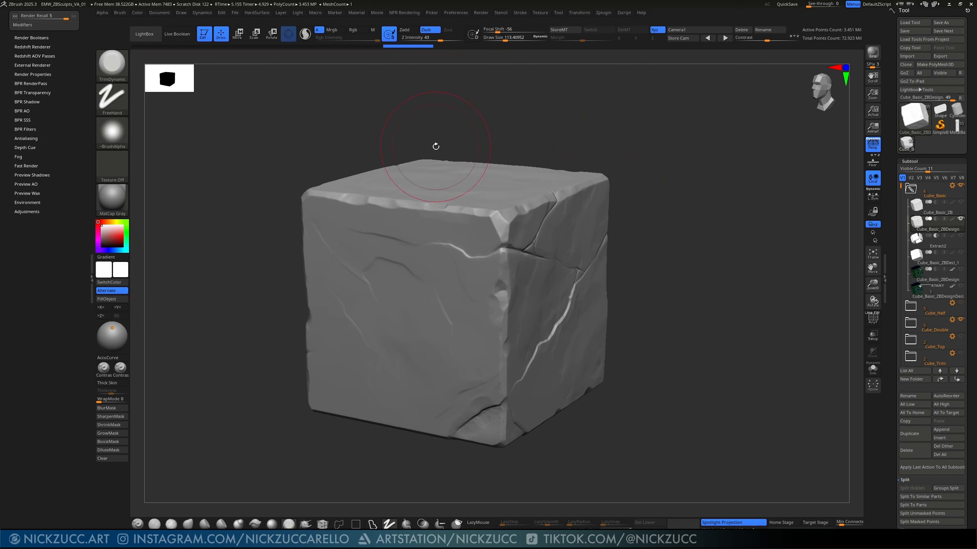
pyautogui.click(603, 13)
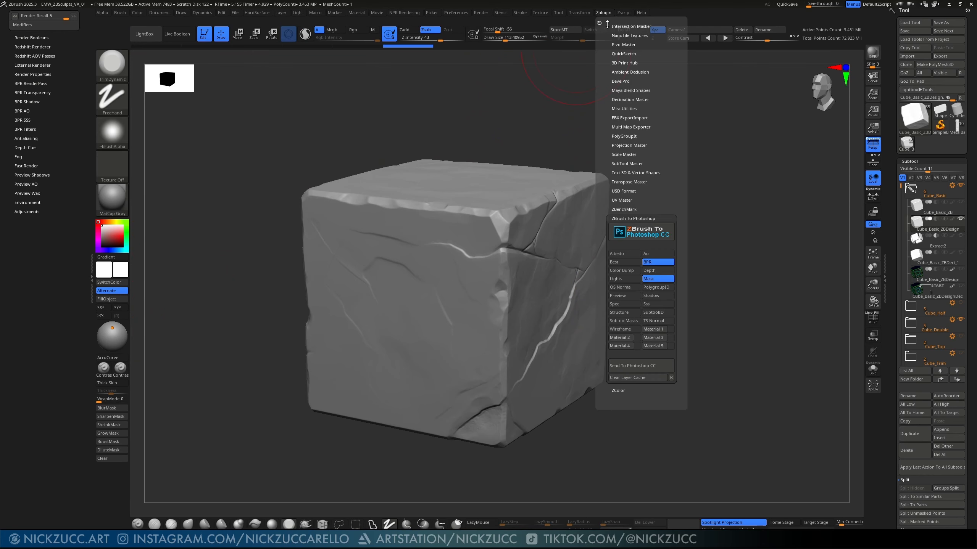
pyautogui.moveTo(599, 24); pyautogui.dragTo(36, 273)
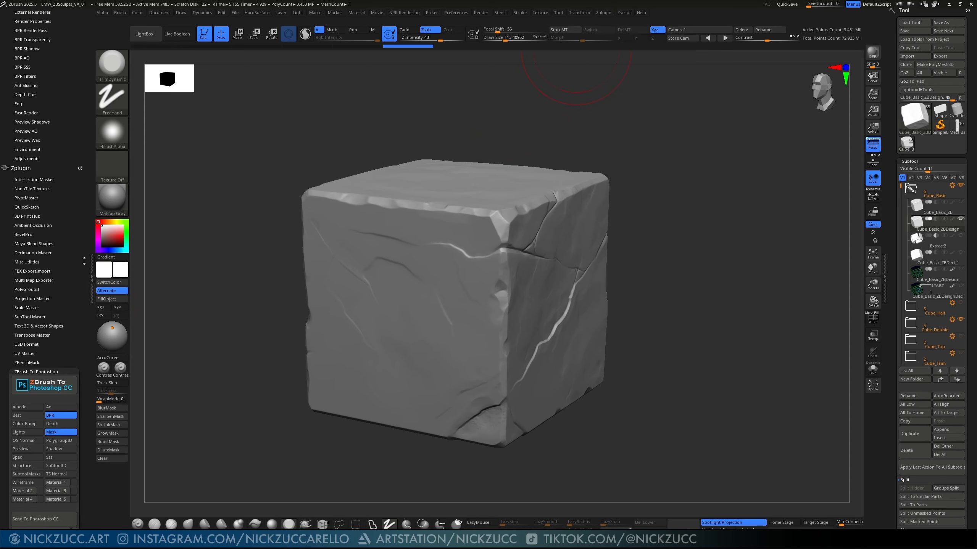
pyautogui.click(37, 371)
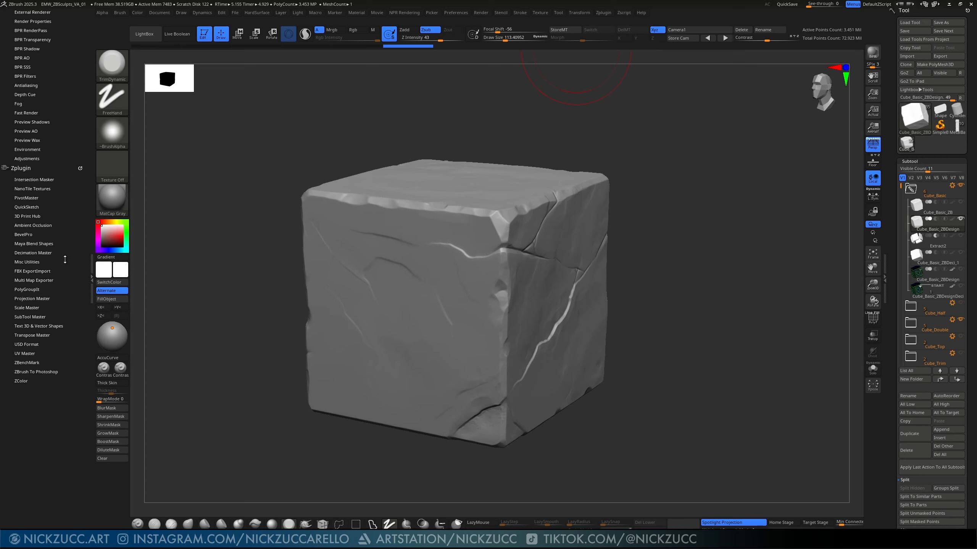
pyautogui.click(46, 253)
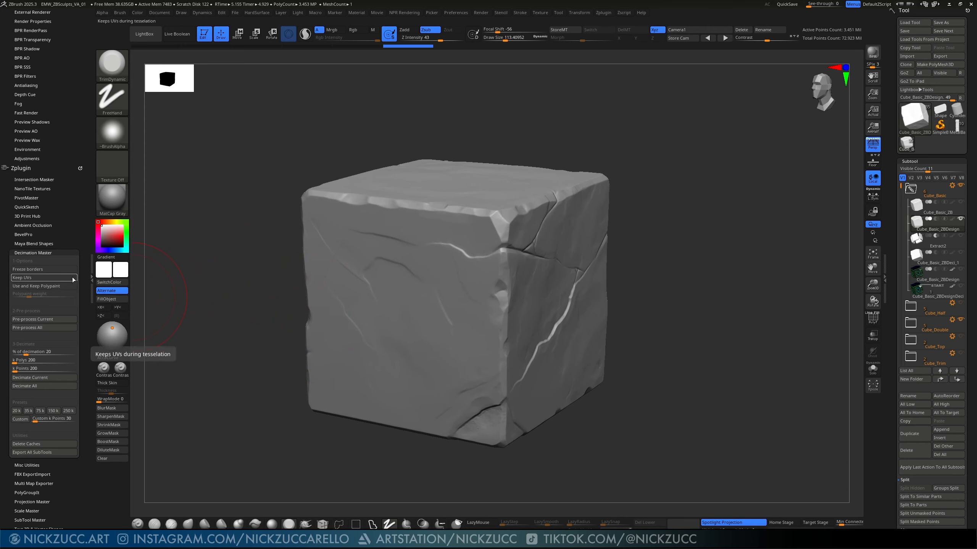
# Step: Pre-process the stone cube in Decimation Master and decimate it to 1000 k polys
pyautogui.click(60, 319)
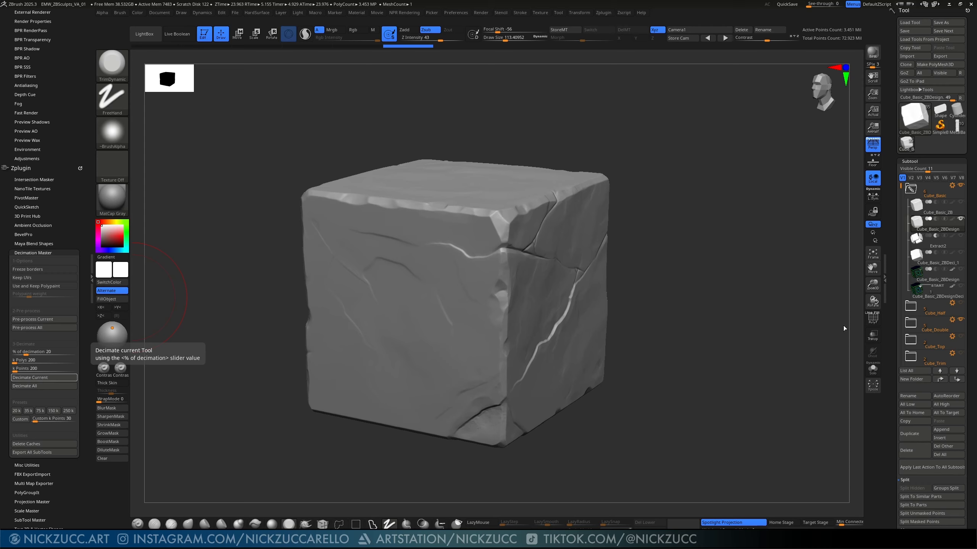
pyautogui.click(37, 362)
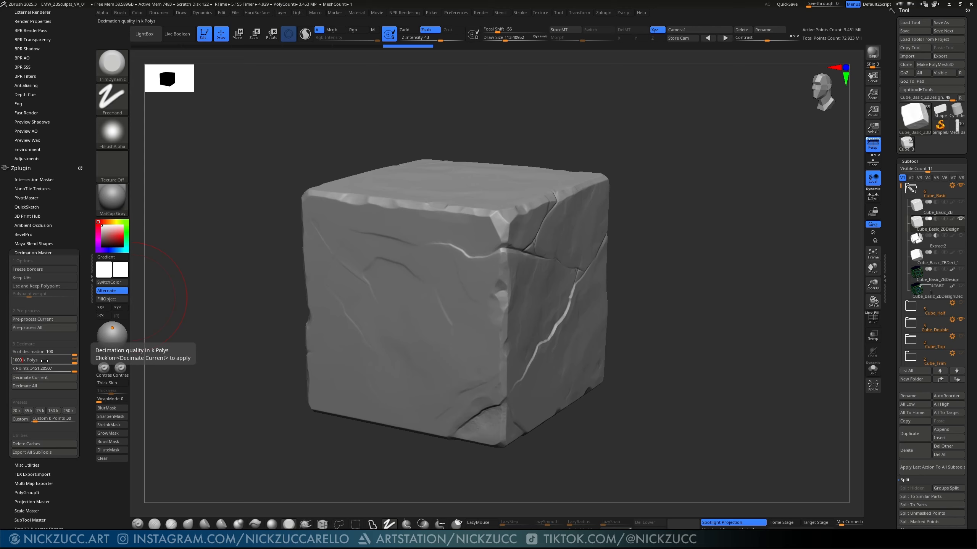
pyautogui.write('1000')
pyautogui.press('Tab')
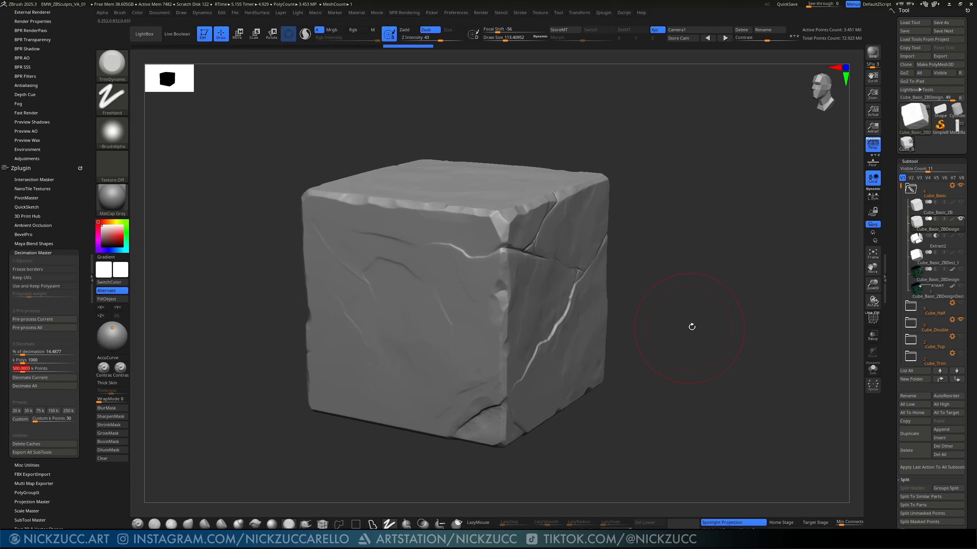
pyautogui.click(38, 378)
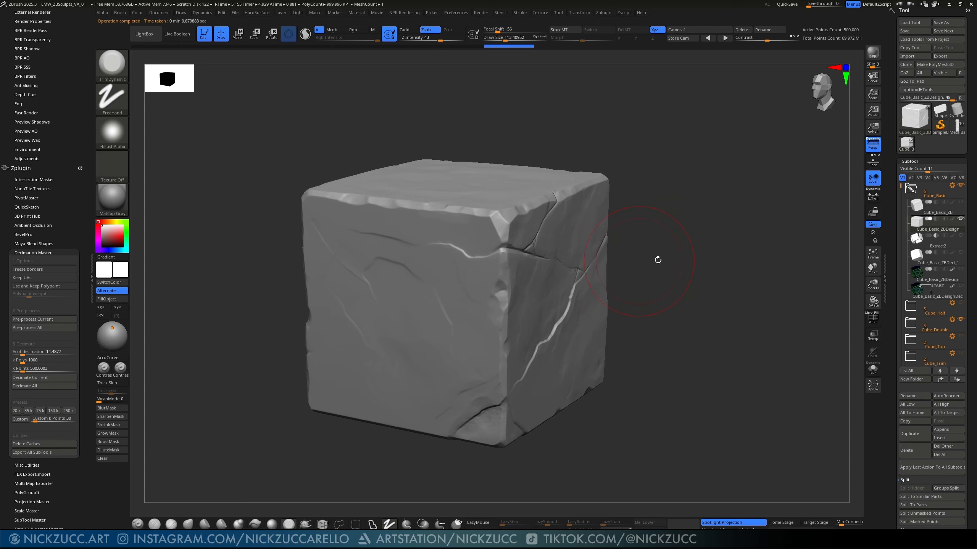
# Step: Examine the decimated cube's wireframe up close with the polyframe shown and the draw size reduced to about 50
pyautogui.click(872, 320)
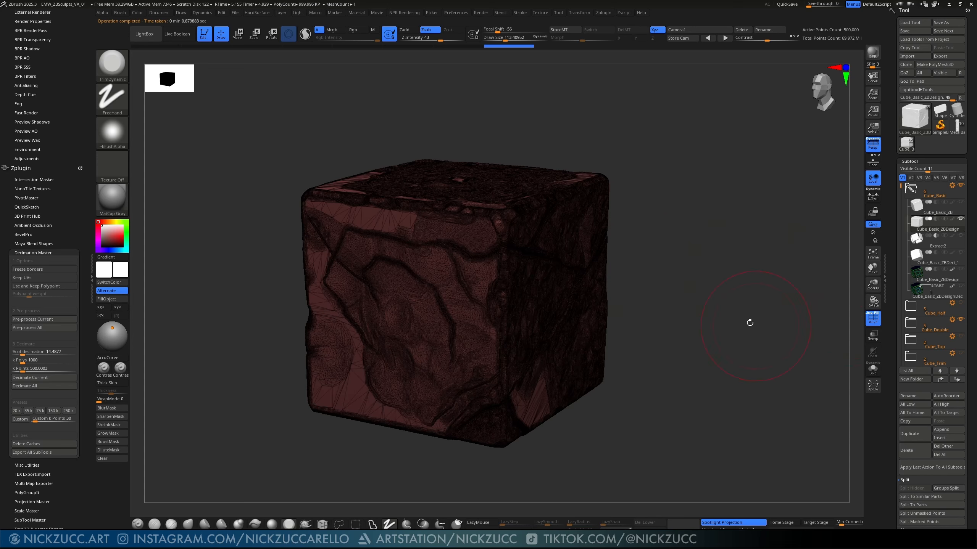
pyautogui.moveTo(706, 302)
pyautogui.keyDown('ctrl'); pyautogui.mouseDown(button='right')
pyautogui.moveTo(743, 349)
pyautogui.moveTo(737, 332)
pyautogui.moveTo(793, 275)
pyautogui.moveTo(809, 281)
pyautogui.mouseUp(button='right'); pyautogui.keyUp('ctrl')
pyautogui.press('s')
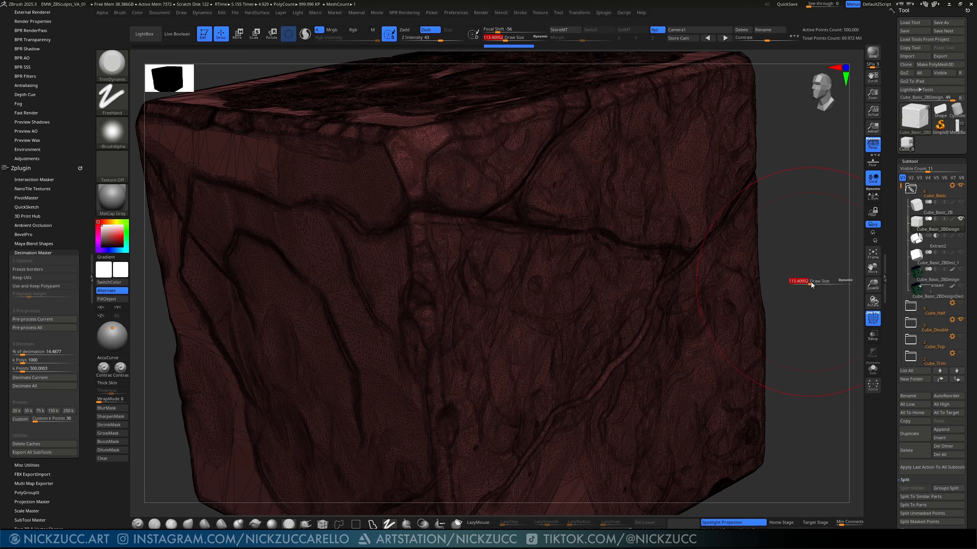
pyautogui.moveTo(810, 282); pyautogui.dragTo(802, 282)
pyautogui.moveTo(807, 283)
pyautogui.mouseDown(button='right')
pyautogui.moveTo(747, 274)
pyautogui.moveTo(781, 277)
pyautogui.mouseUp(button='right')
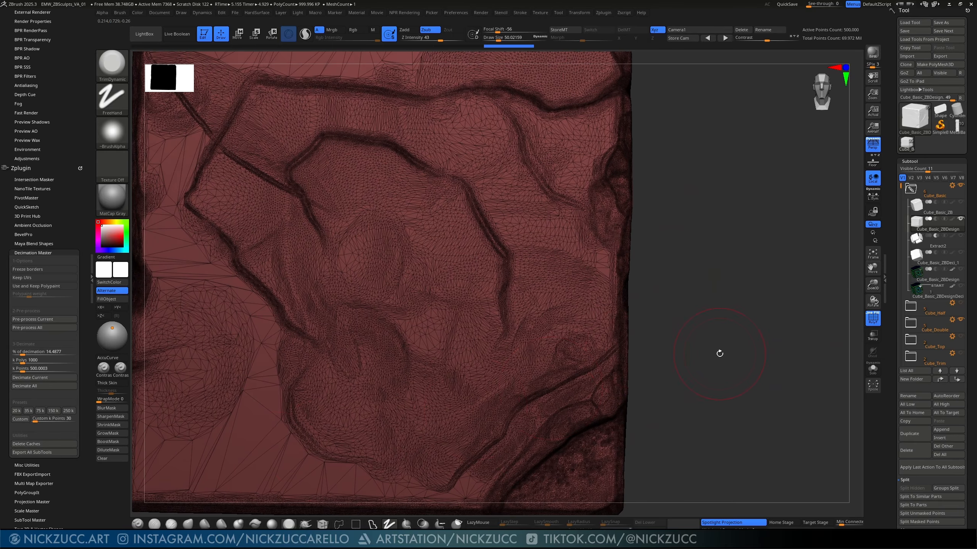
pyautogui.keyDown('ctrl'); pyautogui.moveTo(734, 354); pyautogui.dragTo(713, 351, button='right'); pyautogui.keyUp('ctrl')
pyautogui.moveTo(659, 336)
pyautogui.mouseDown(button='right')
pyautogui.moveTo(670, 356)
pyautogui.moveTo(769, 353)
pyautogui.moveTo(774, 377)
pyautogui.moveTo(783, 371)
pyautogui.moveTo(774, 375)
pyautogui.mouseUp(button='right')
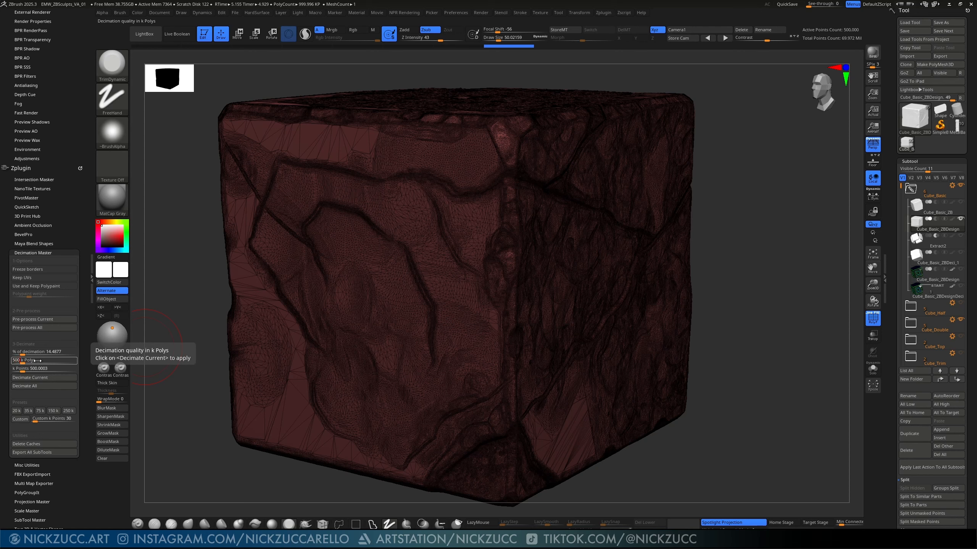
# Step: Decimate the cube to 500 k polys and examine its crack and edge detail up close with the polyframe hidden
pyautogui.press('Tab')
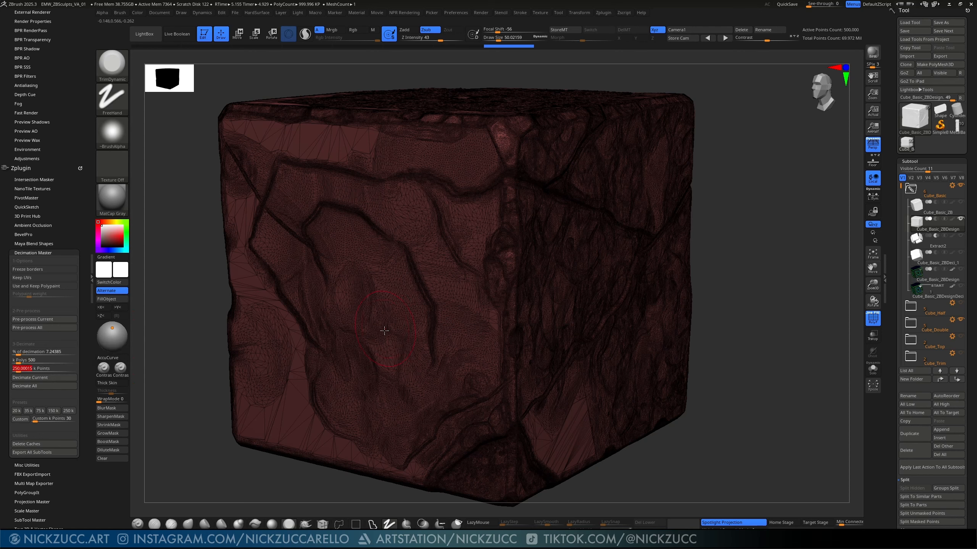
pyautogui.click(38, 377)
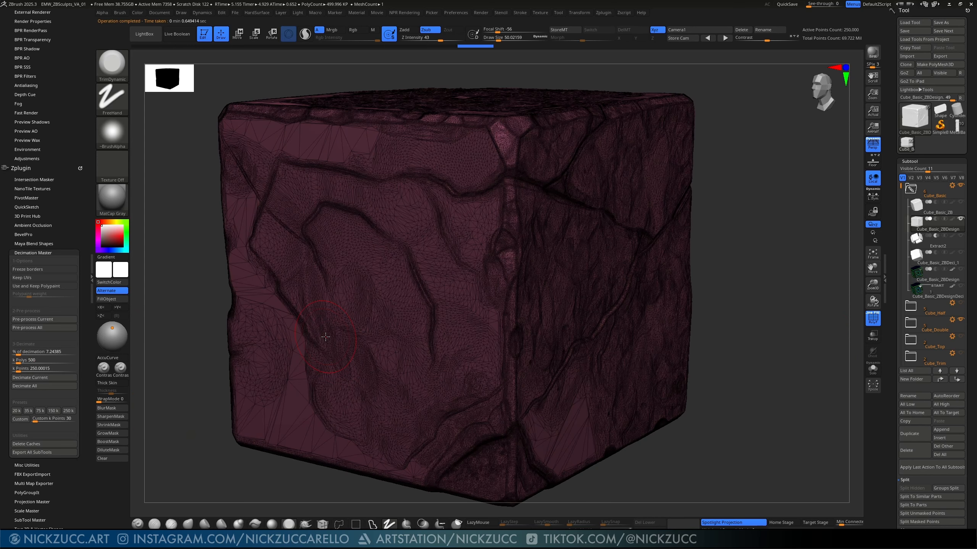
pyautogui.click(872, 318)
pyautogui.keyDown('alt'); pyautogui.moveTo(765, 273); pyautogui.dragTo(580, 277); pyautogui.keyUp('alt')
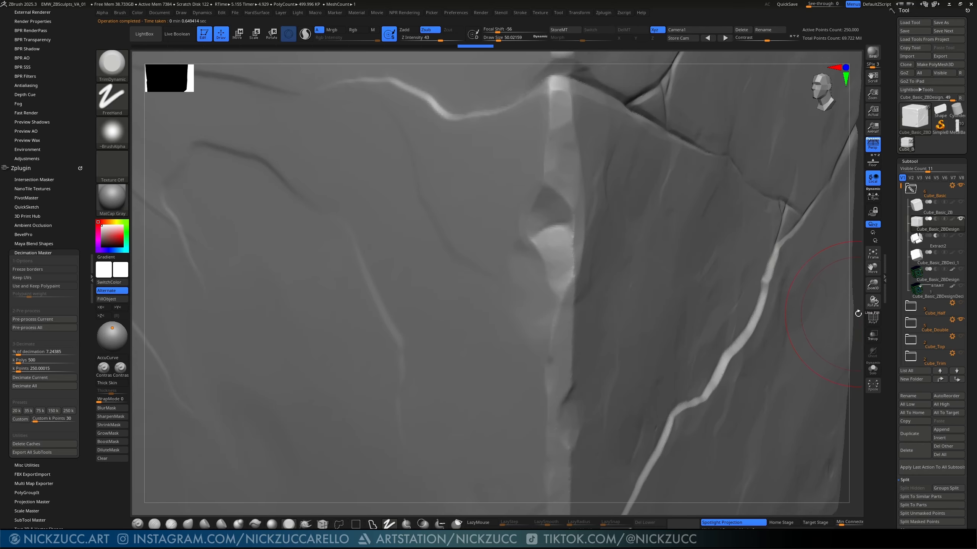
pyautogui.keyDown('alt'); pyautogui.moveTo(857, 314); pyautogui.dragTo(711, 411); pyautogui.keyUp('alt')
pyautogui.press('s')
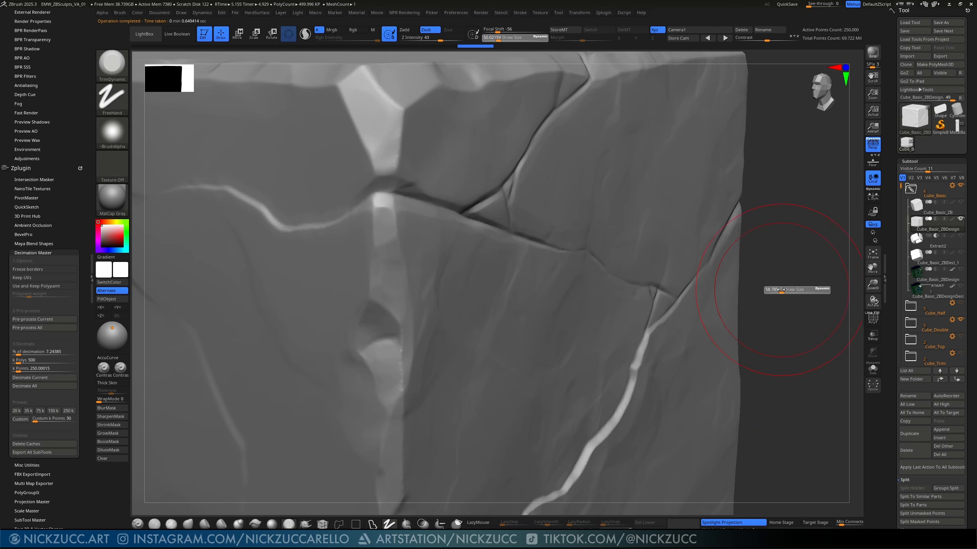
pyautogui.moveTo(778, 290); pyautogui.dragTo(791, 277)
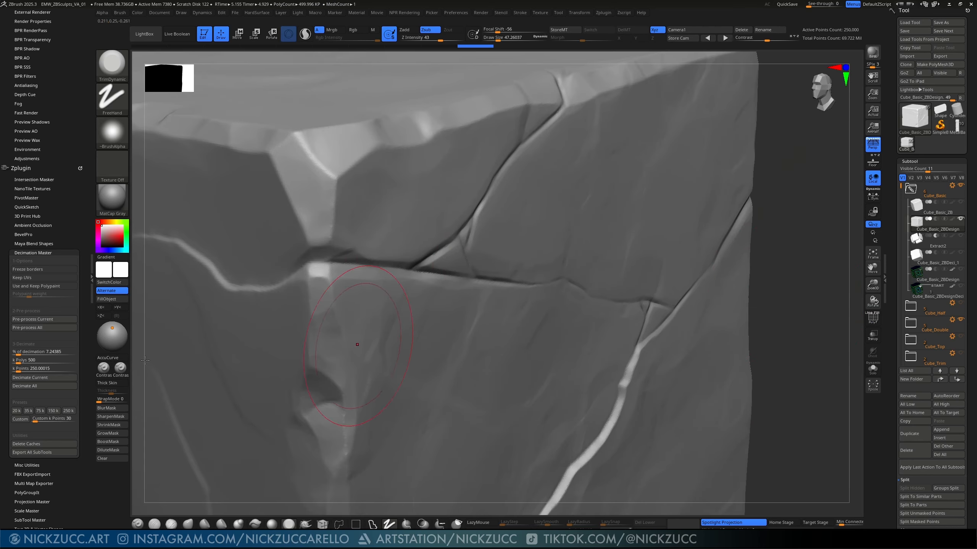
# Step: Try an extreme decimation of the cube at 5 k polys
pyautogui.click(39, 361)
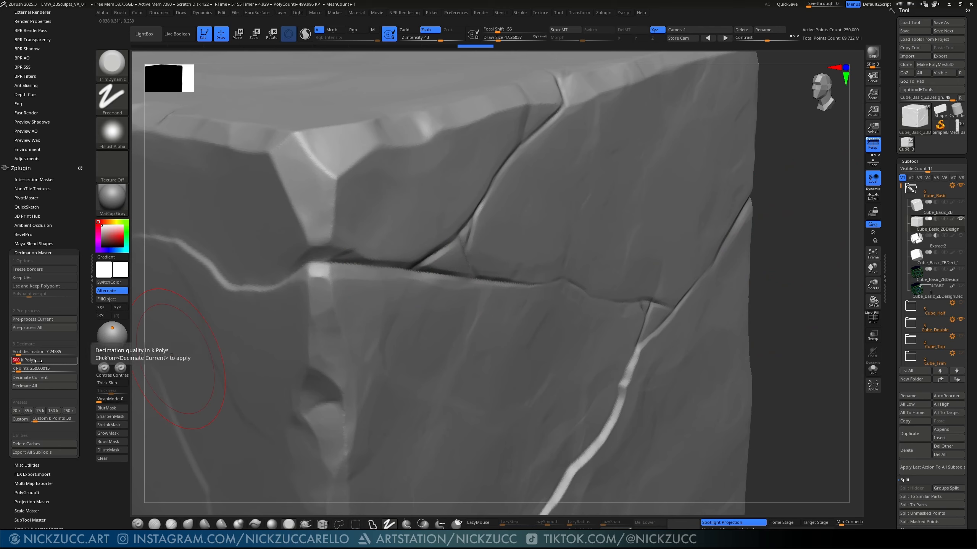
pyautogui.press('Return')
pyautogui.click(52, 378)
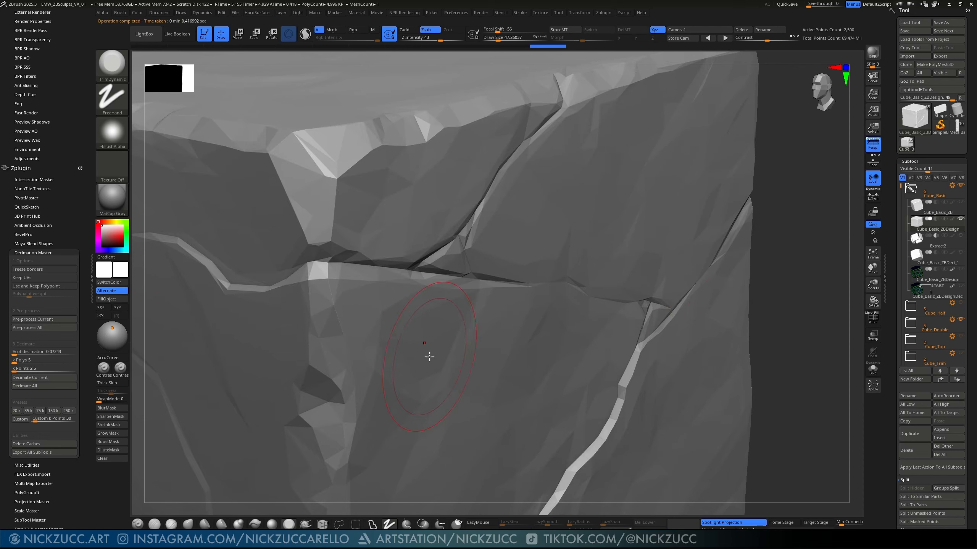
# Step: Examine the heavily decimated cube as a whole, comparing its shaded surface with its polyframe wireframe
pyautogui.moveTo(791, 360)
pyautogui.keyDown('alt'); pyautogui.mouseDown()
pyautogui.moveTo(771, 347)
pyautogui.moveTo(700, 369)
pyautogui.moveTo(782, 295)
pyautogui.moveTo(749, 305)
pyautogui.moveTo(746, 318)
pyautogui.moveTo(760, 326)
pyautogui.moveTo(751, 319)
pyautogui.moveTo(758, 305)
pyautogui.mouseUp(); pyautogui.keyUp('alt')
pyautogui.moveTo(740, 268); pyautogui.dragTo(581, 284)
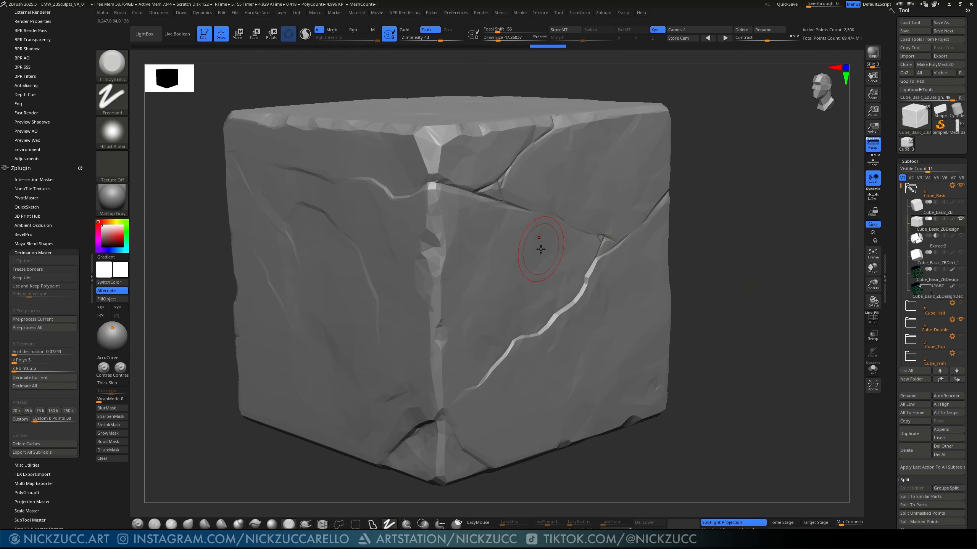
pyautogui.click(876, 318)
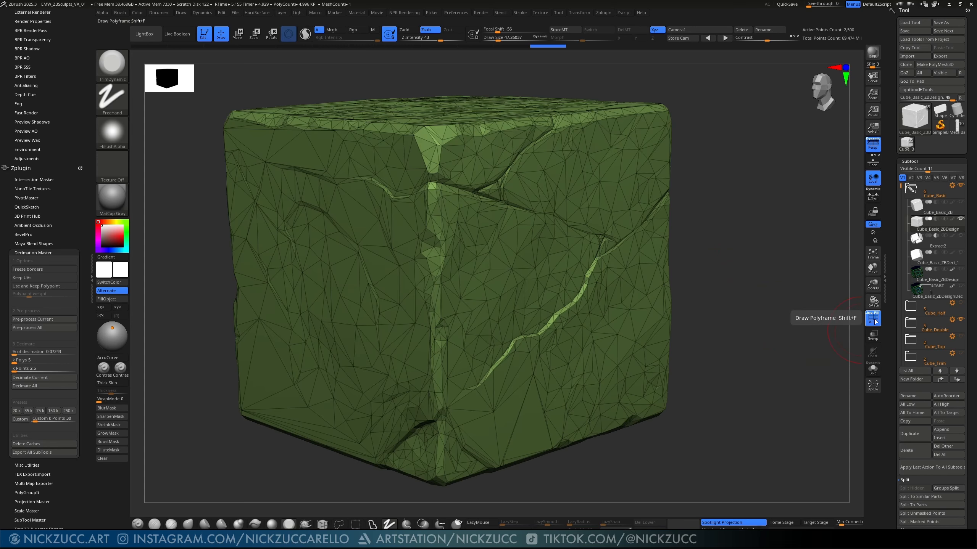
pyautogui.click(875, 322)
pyautogui.click(876, 323)
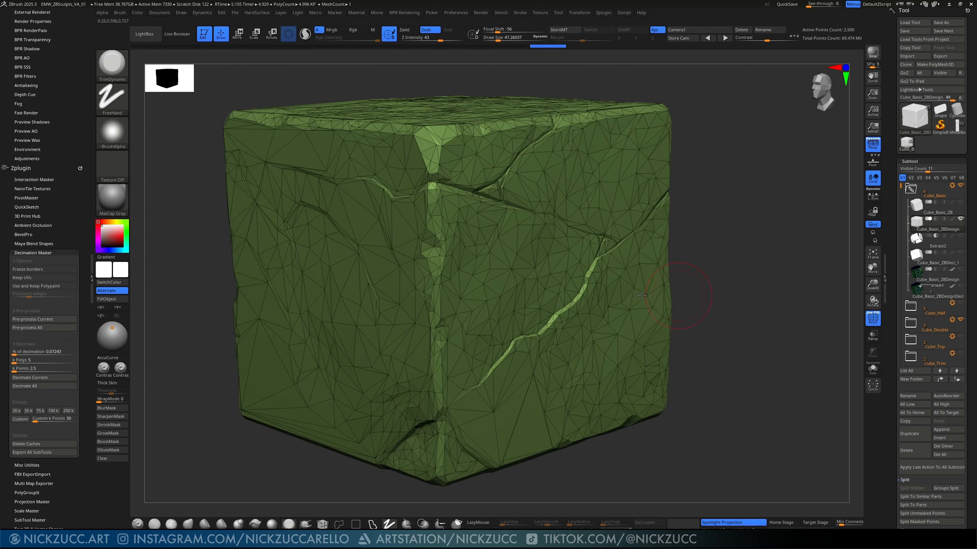
pyautogui.moveTo(750, 291); pyautogui.dragTo(755, 303)
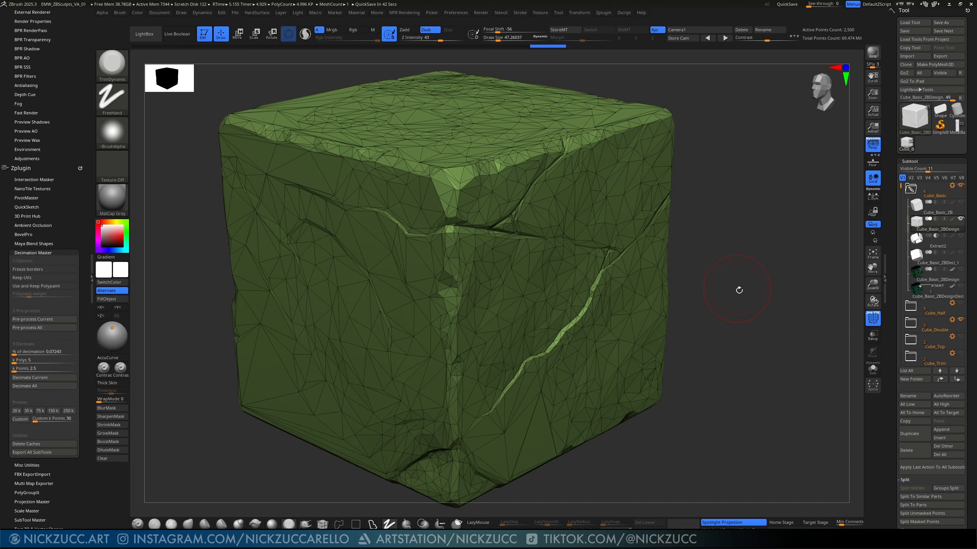
# Step: Decimate the cube again at 500 k polys and hide the polyframe to see its shaded surface
pyautogui.click(46, 364)
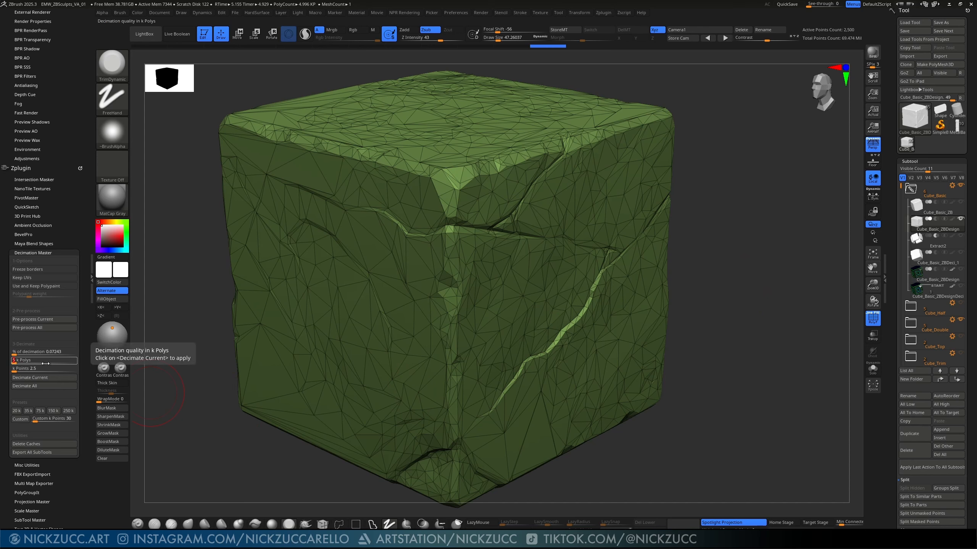
pyautogui.write('500')
pyautogui.press('Return')
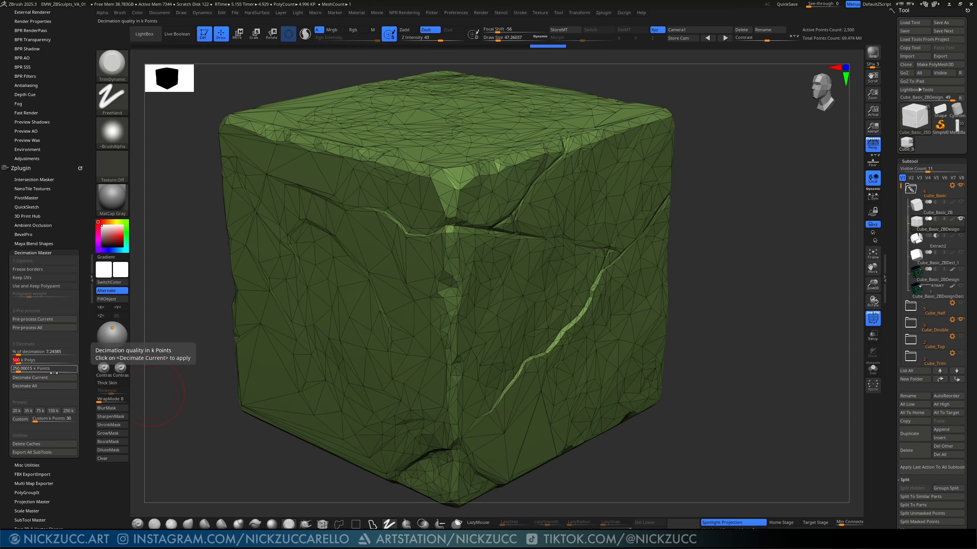
pyautogui.click(55, 378)
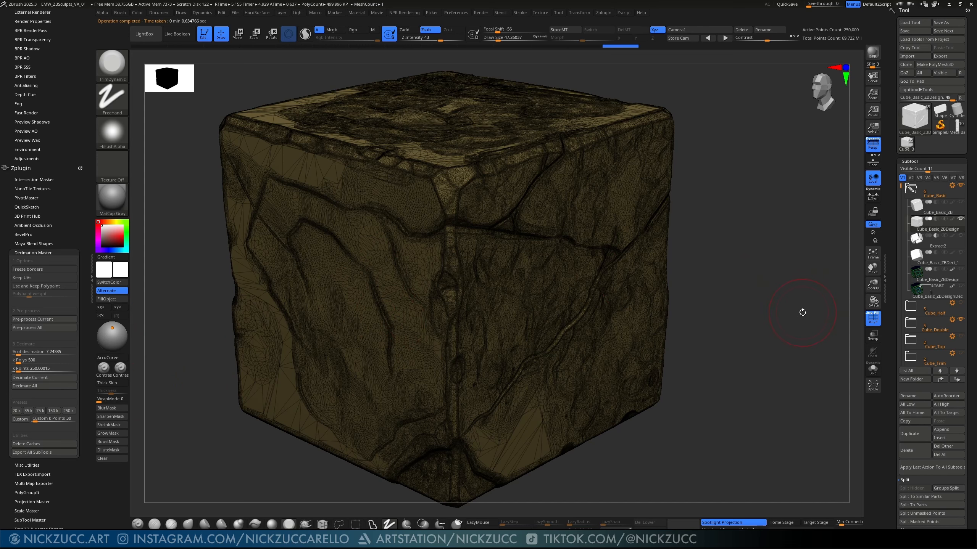
pyautogui.click(873, 319)
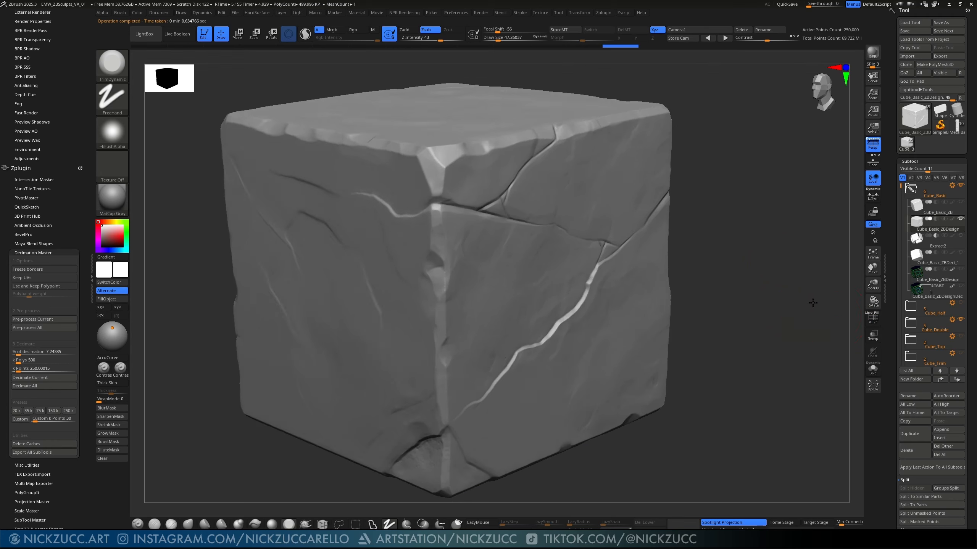
pyautogui.moveTo(813, 303); pyautogui.dragTo(764, 293)
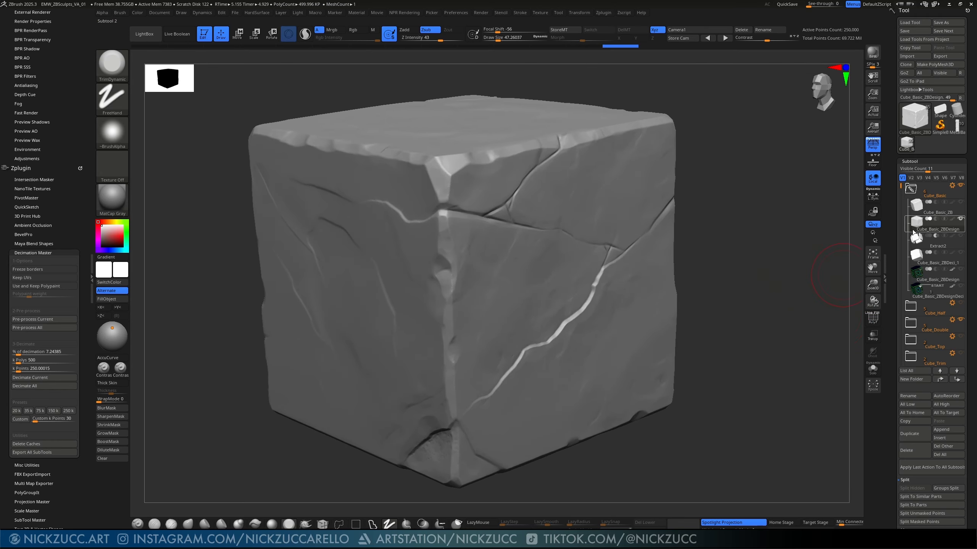
# Step: Review the subtools in the Cube_Basic folder and the set's other folders, collapsing Cube_Basic and expanding it again
pyautogui.moveTo(918, 226)
pyautogui.moveTo(950, 267)
pyautogui.click(235, 13)
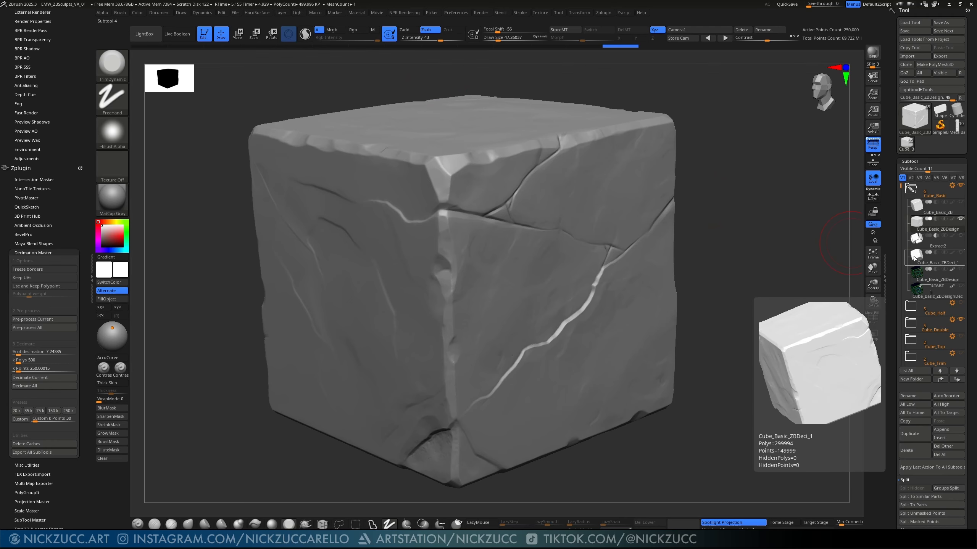
pyautogui.moveTo(772, 285); pyautogui.dragTo(791, 284)
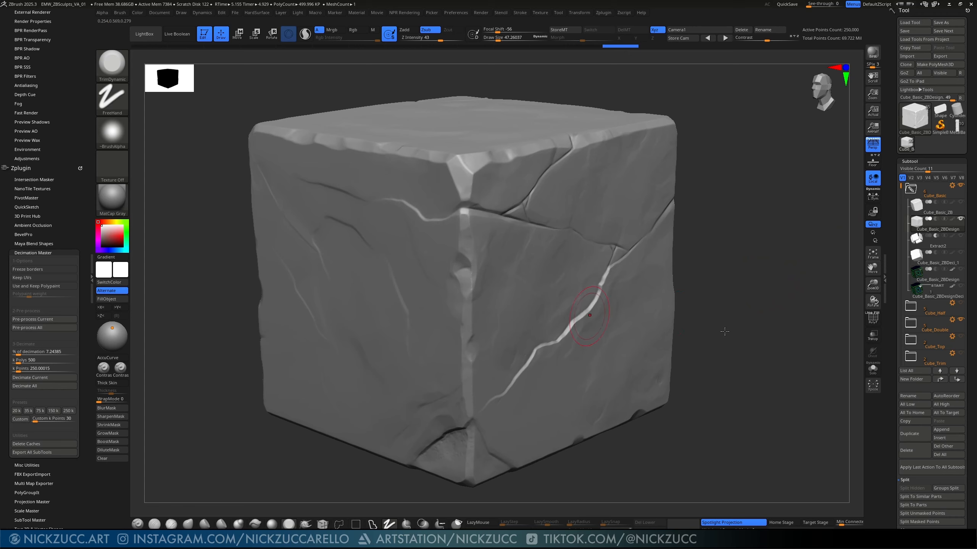
pyautogui.moveTo(913, 191)
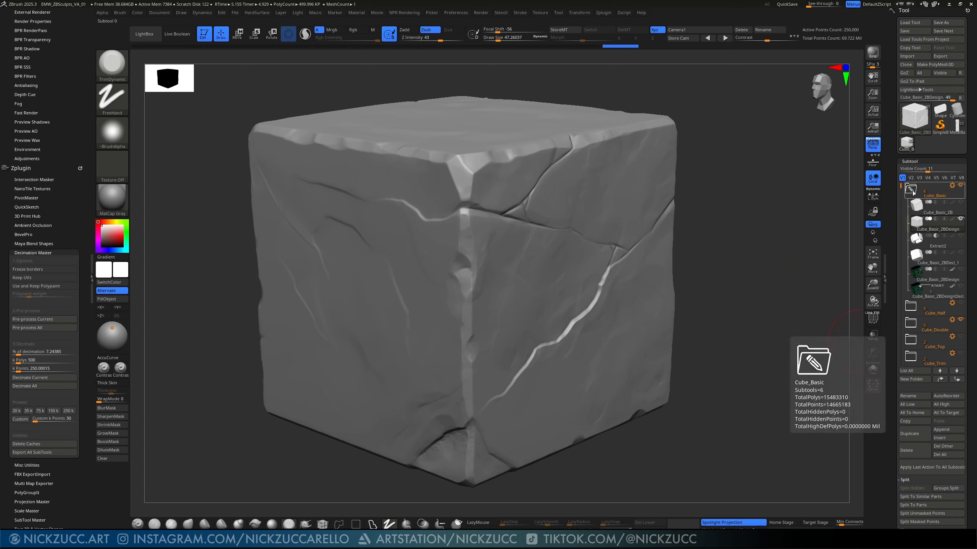
pyautogui.click(913, 226)
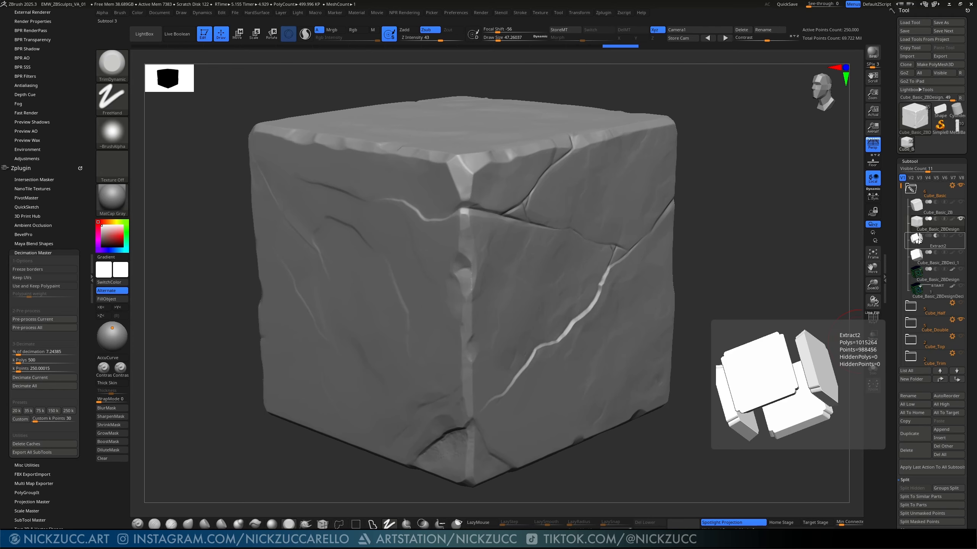
pyautogui.click(921, 206)
pyautogui.click(910, 189)
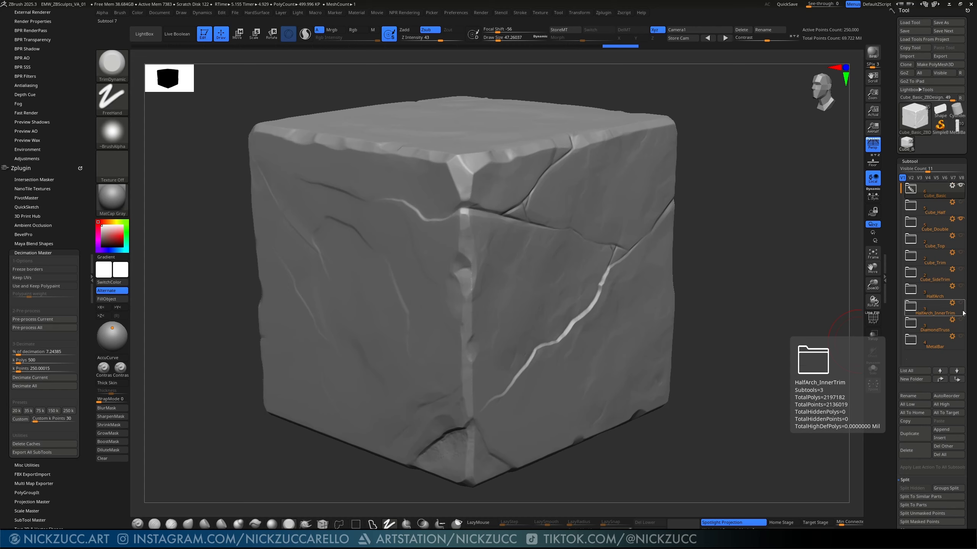
pyautogui.click(910, 188)
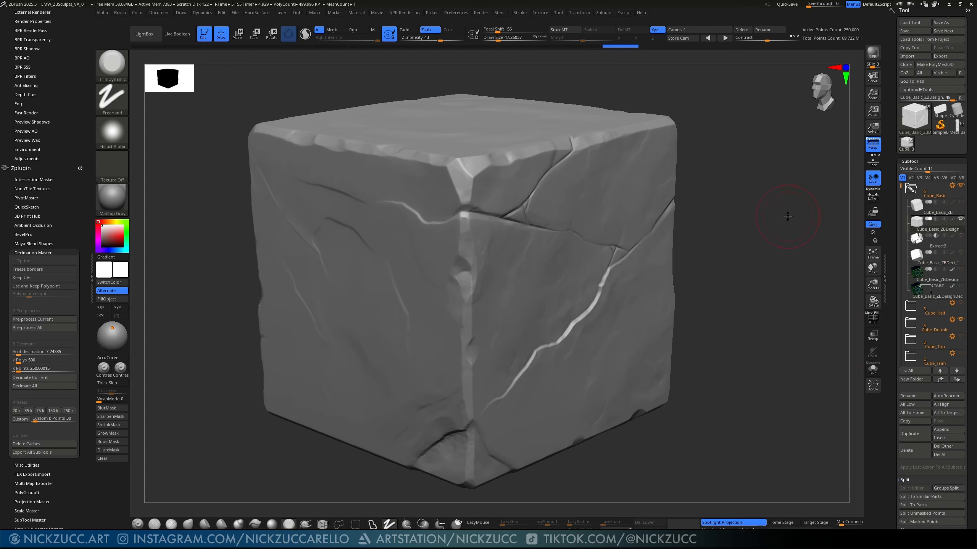
# Step: Start exporting the decimated cube to the Desktop in FBX format as Cube_Basic_ZBDesign.fbx
pyautogui.click(947, 58)
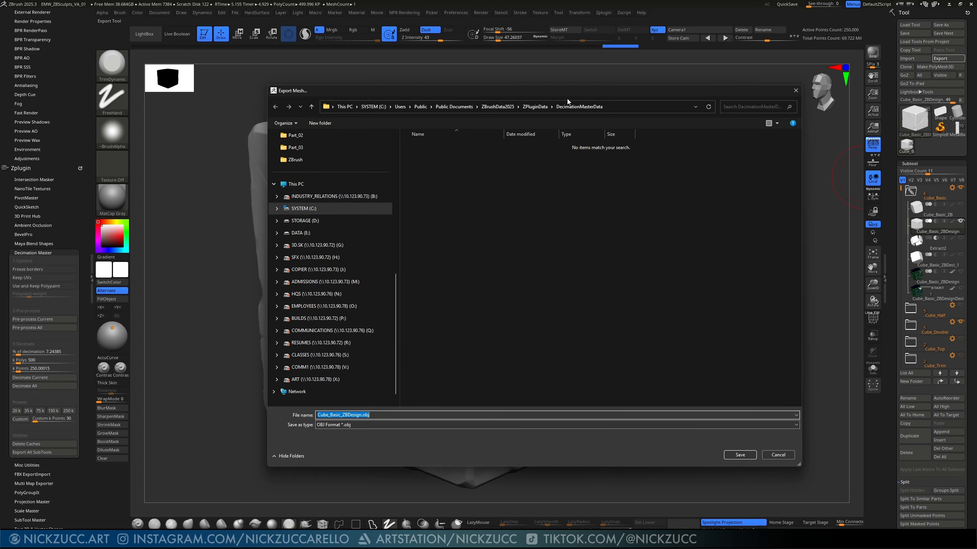
pyautogui.moveTo(604, 88); pyautogui.dragTo(642, 82)
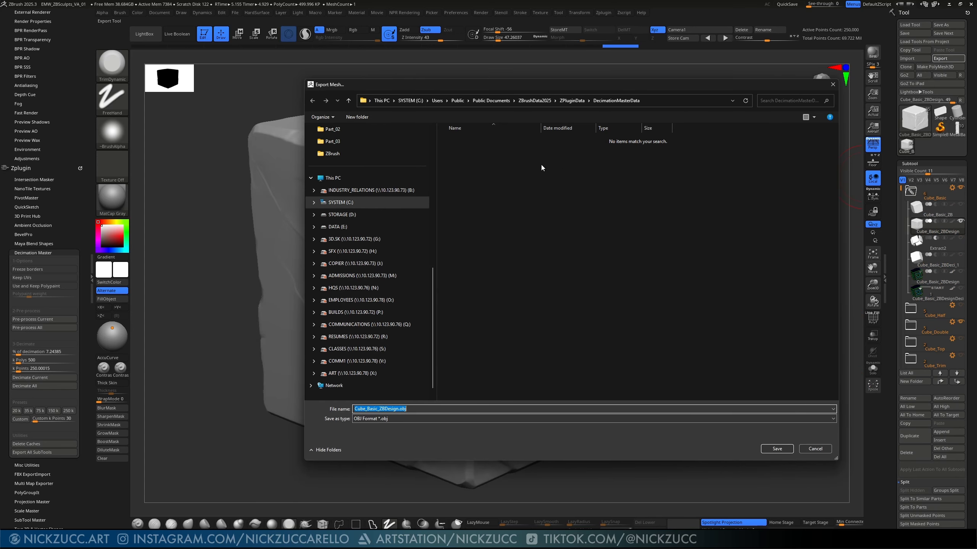
pyautogui.scroll(5, 407, 216)
pyautogui.scroll(3, 400, 210)
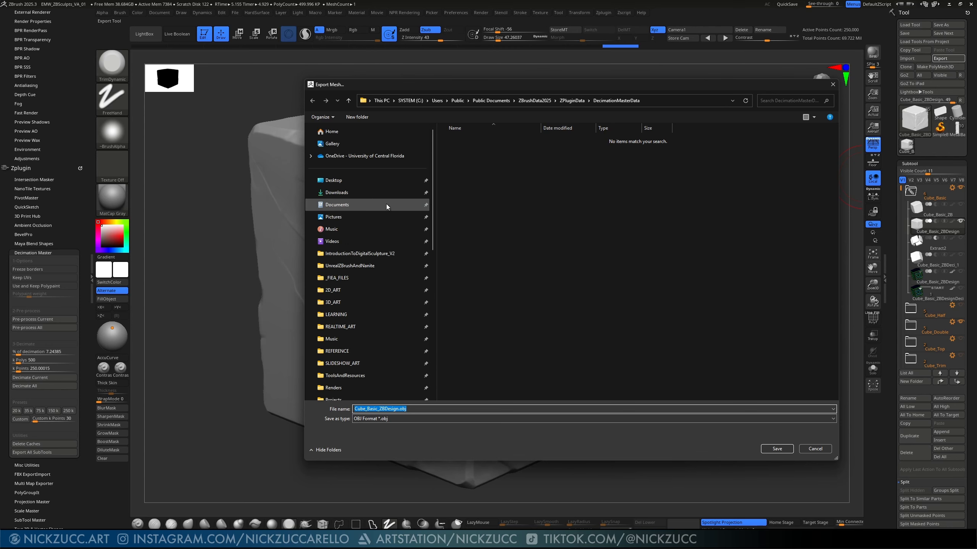
pyautogui.click(356, 181)
pyautogui.click(427, 409)
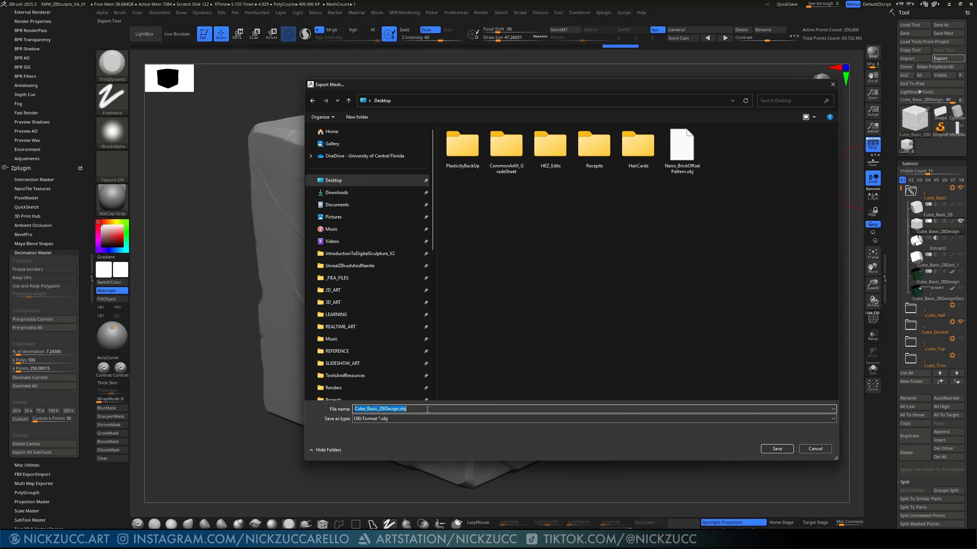
pyautogui.click(428, 421)
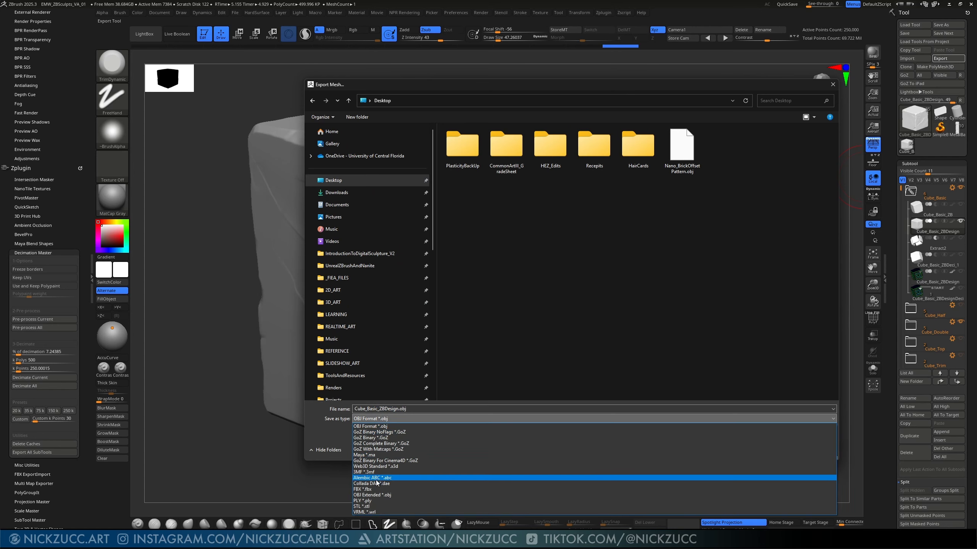
pyautogui.click(422, 489)
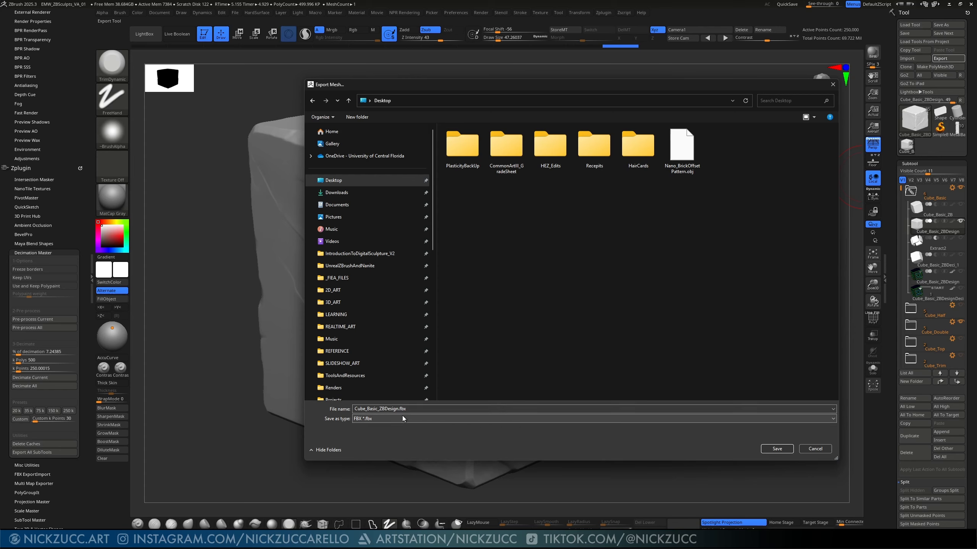
pyautogui.click(777, 450)
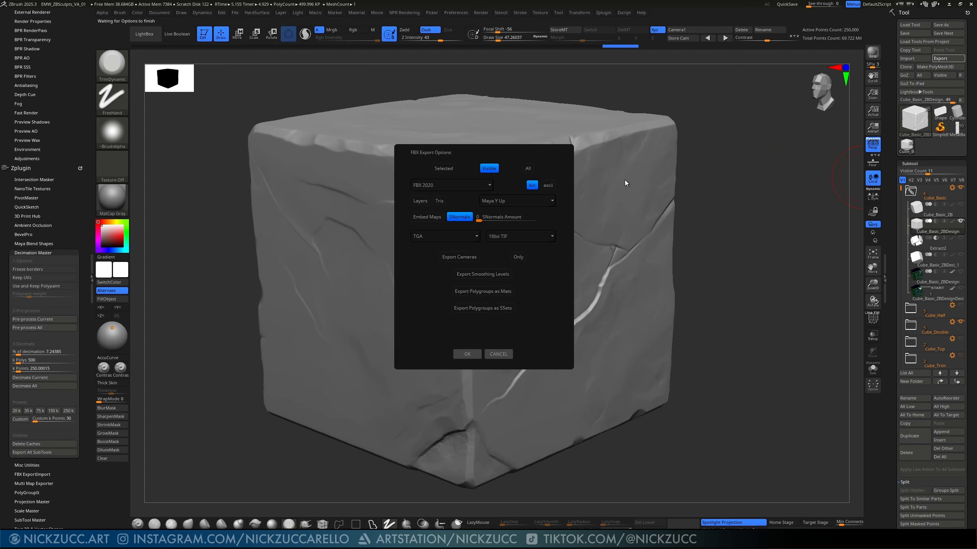
# Step: Limit the FBX export to the selected subtool, set SNormals Amount to 100, and complete the export
pyautogui.click(444, 168)
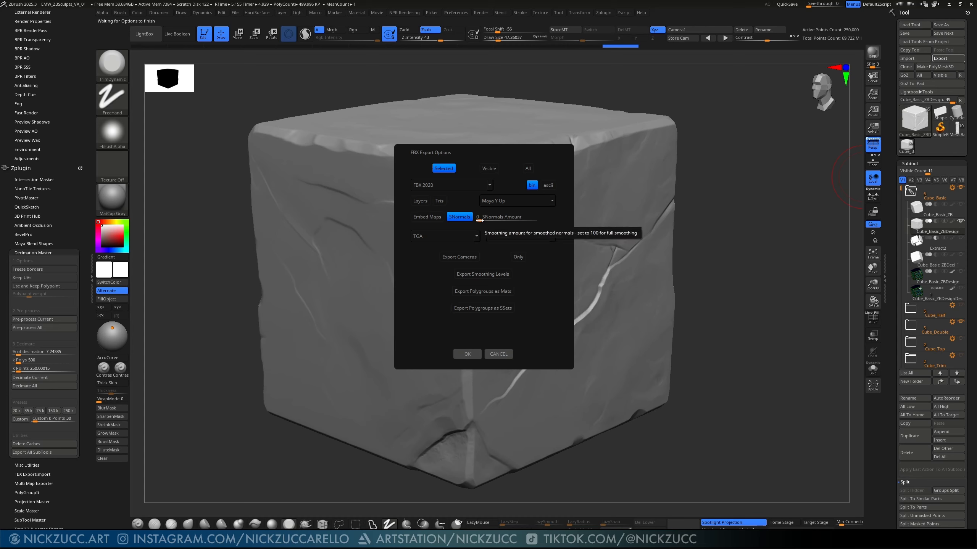
pyautogui.moveTo(479, 221); pyautogui.dragTo(551, 214)
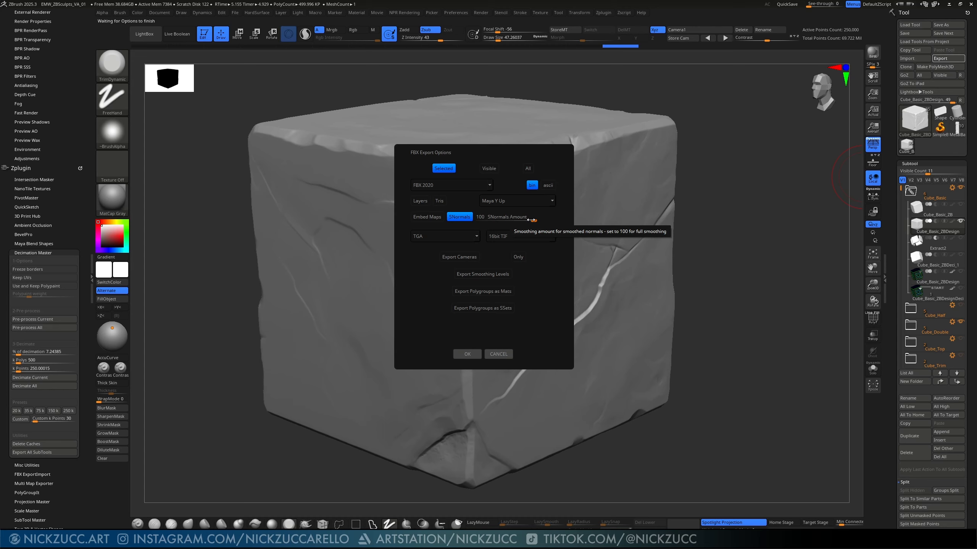
pyautogui.moveTo(532, 220)
pyautogui.mouseDown()
pyautogui.moveTo(479, 221)
pyautogui.moveTo(546, 216)
pyautogui.mouseUp()
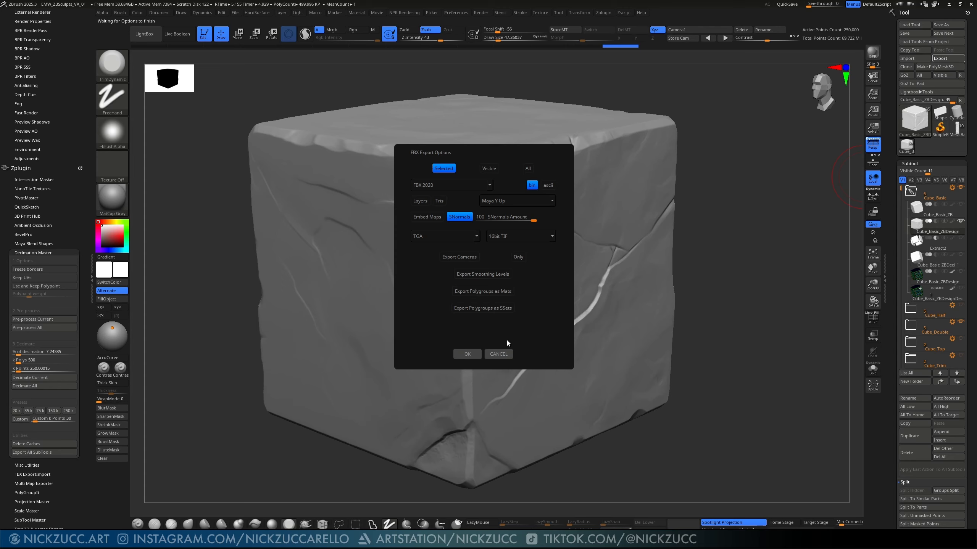
pyautogui.click(471, 354)
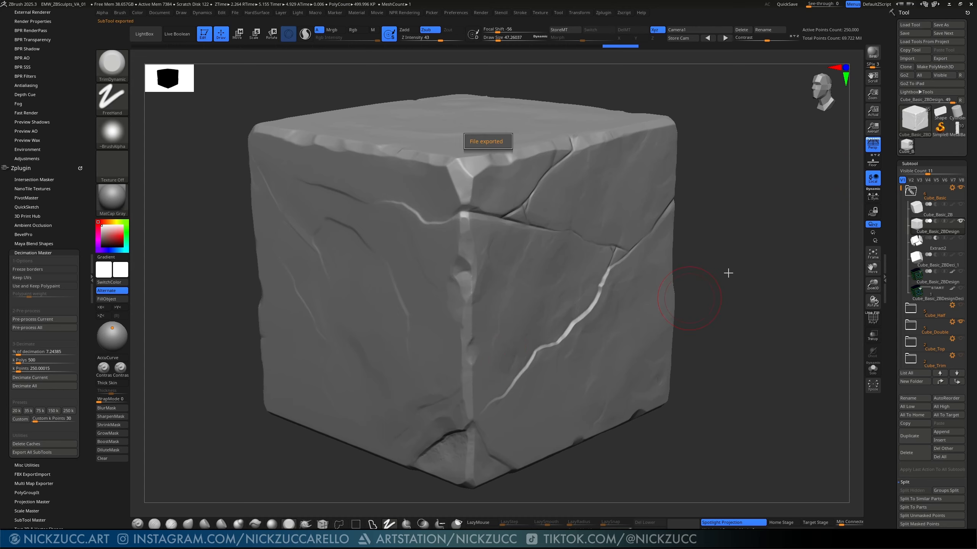
# Step: Examine the decimated cube's chipped front edge close up with a smaller brush cursor, and inspect the whole cube again
pyautogui.moveTo(728, 257); pyautogui.dragTo(732, 262)
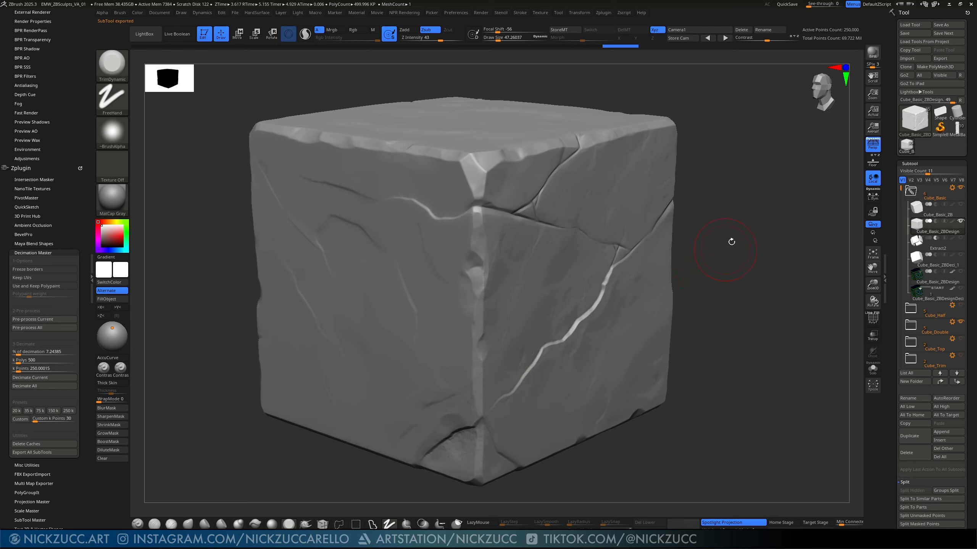
pyautogui.moveTo(731, 216); pyautogui.dragTo(839, 465)
pyautogui.press('s')
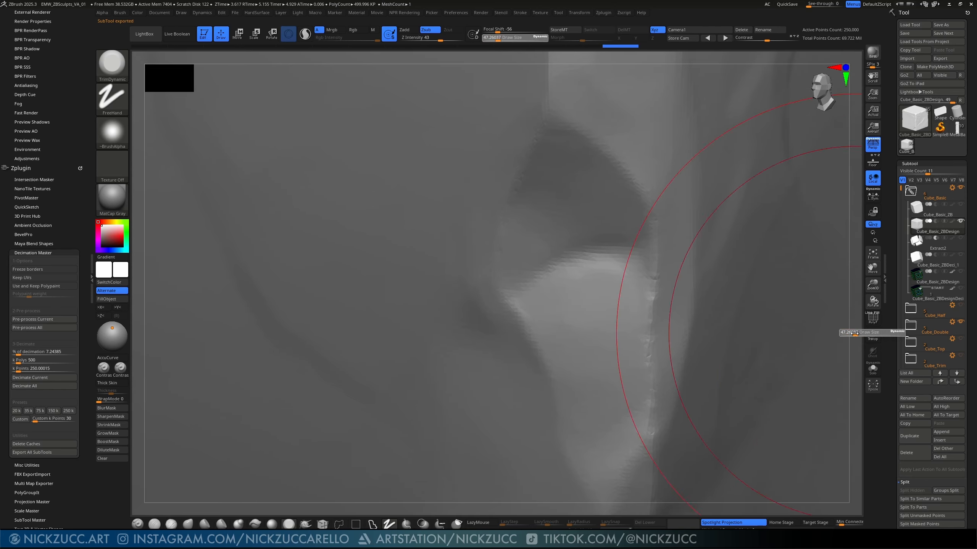
pyautogui.moveTo(852, 333); pyautogui.dragTo(845, 333)
pyautogui.moveTo(851, 368); pyautogui.dragTo(800, 422)
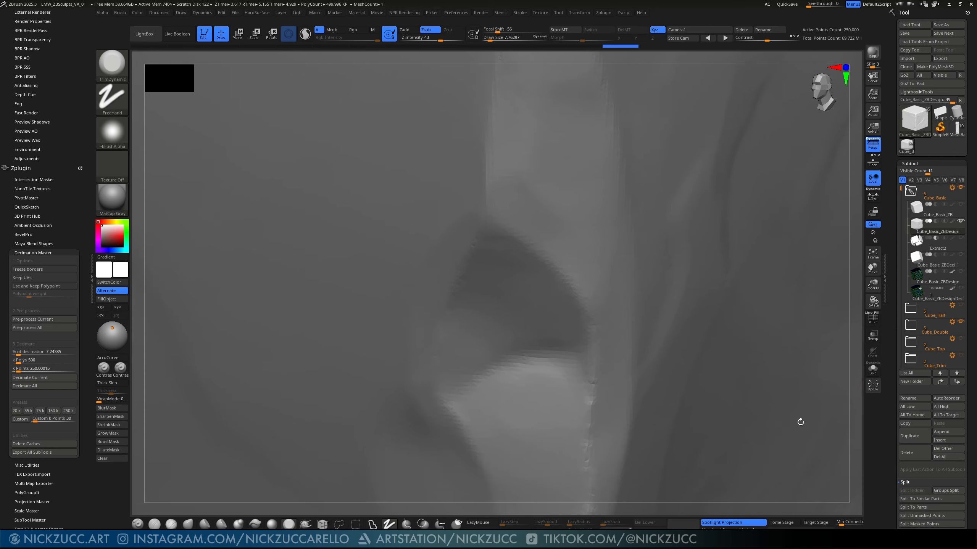
pyautogui.moveTo(855, 366); pyautogui.dragTo(869, 411)
pyautogui.moveTo(868, 411); pyautogui.dragTo(840, 411)
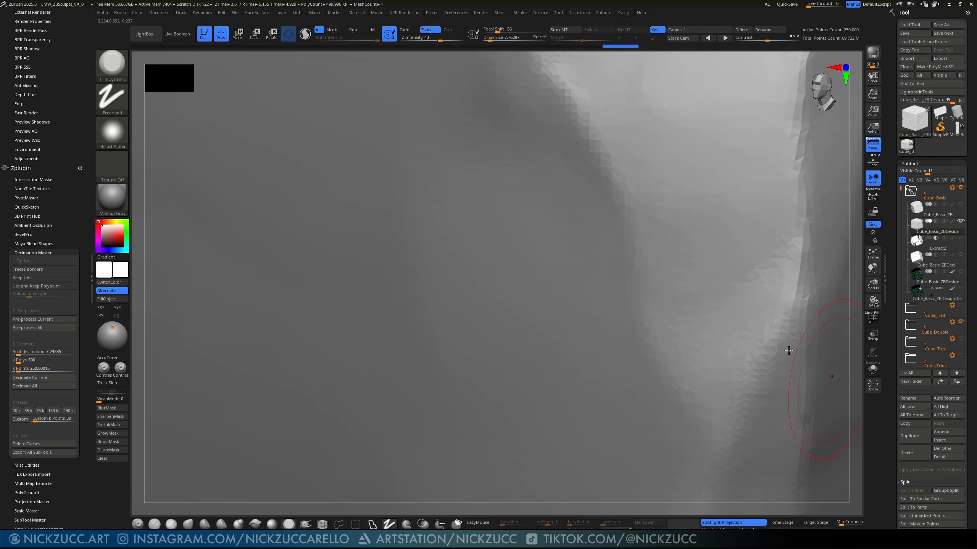
pyautogui.press('s')
pyautogui.moveTo(629, 183); pyautogui.dragTo(616, 183)
pyautogui.keyDown('alt'); pyautogui.moveTo(857, 375); pyautogui.dragTo(568, 240); pyautogui.keyUp('alt')
pyautogui.keyDown('alt'); pyautogui.moveTo(803, 308); pyautogui.dragTo(770, 288); pyautogui.keyUp('alt')
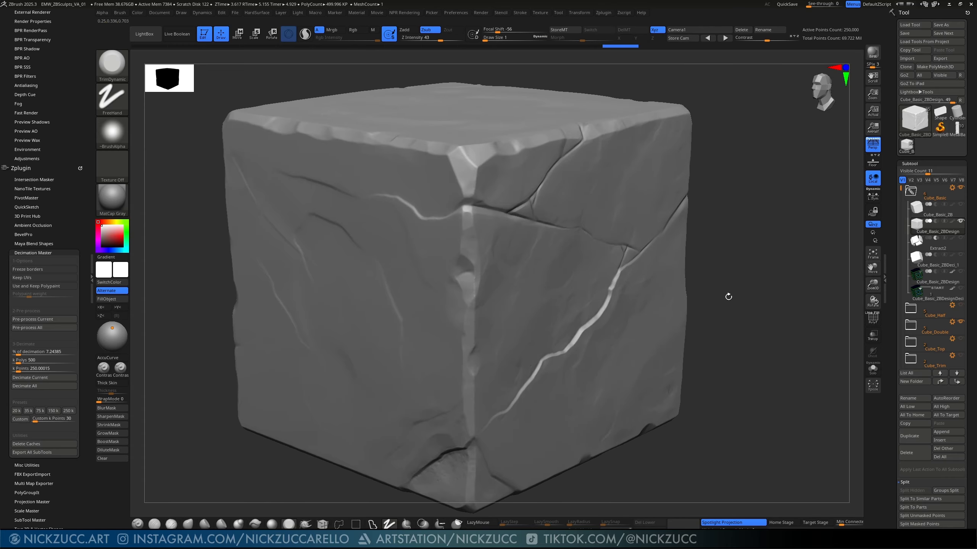
pyautogui.press('s')
pyautogui.moveTo(706, 295); pyautogui.dragTo(713, 294)
pyautogui.moveTo(739, 352)
pyautogui.mouseDown()
pyautogui.moveTo(753, 353)
pyautogui.moveTo(741, 346)
pyautogui.mouseUp()
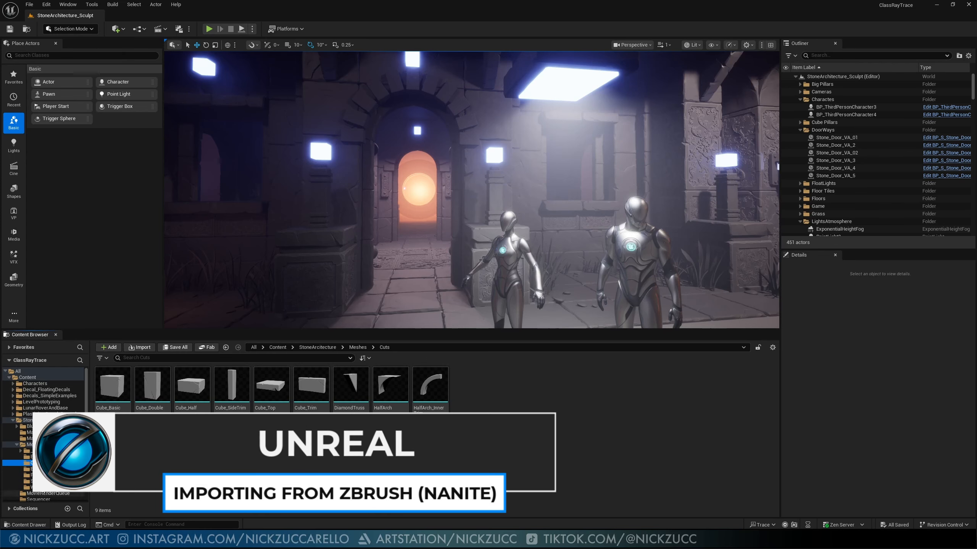
# Step: Switch to Unreal Engine and compare the meshes in the Sculpt, Proxy, Bevel and Cuts folders
pyautogui.click(31, 481)
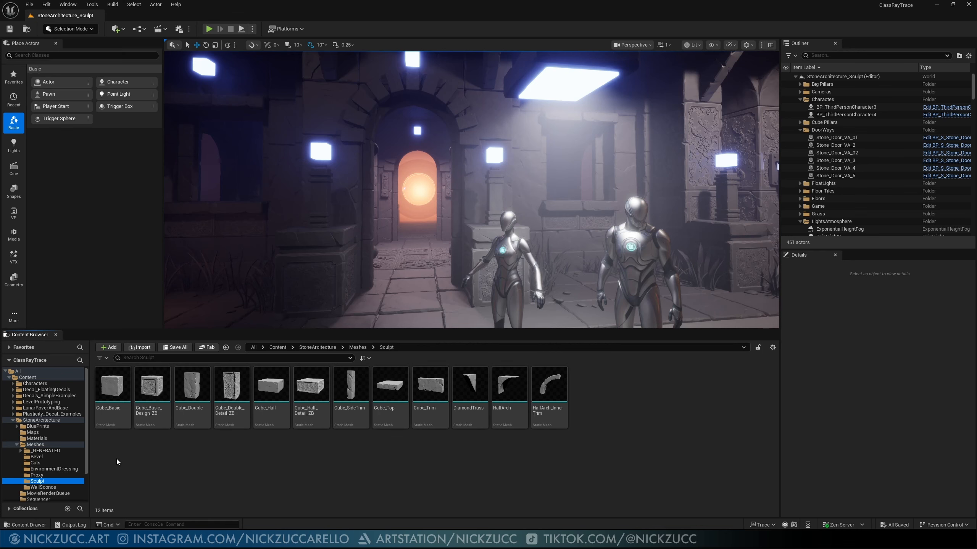
pyautogui.click(46, 476)
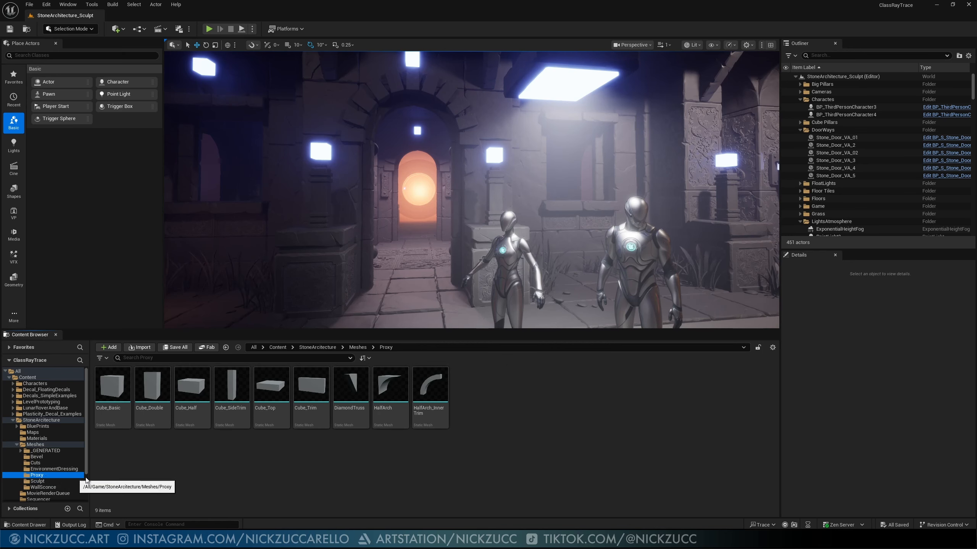
pyautogui.click(47, 458)
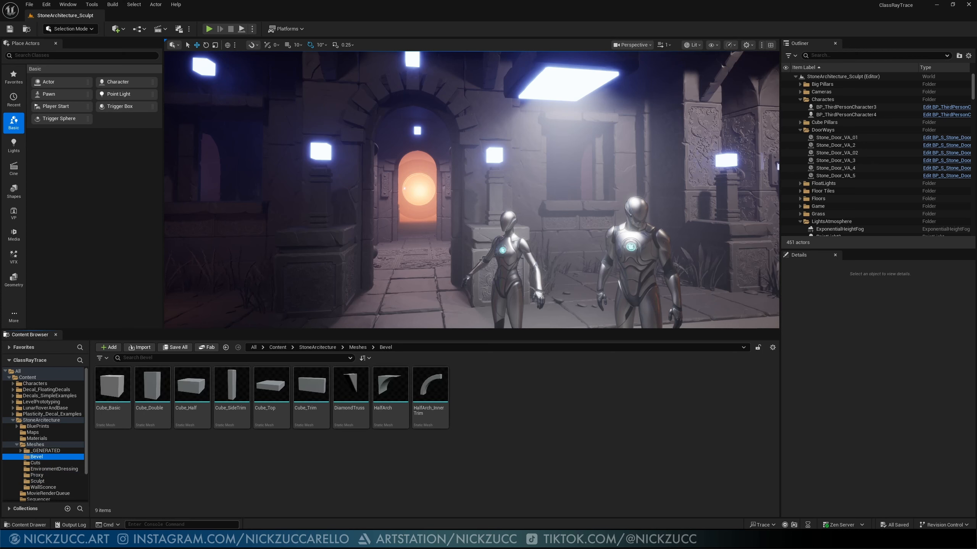
pyautogui.click(51, 463)
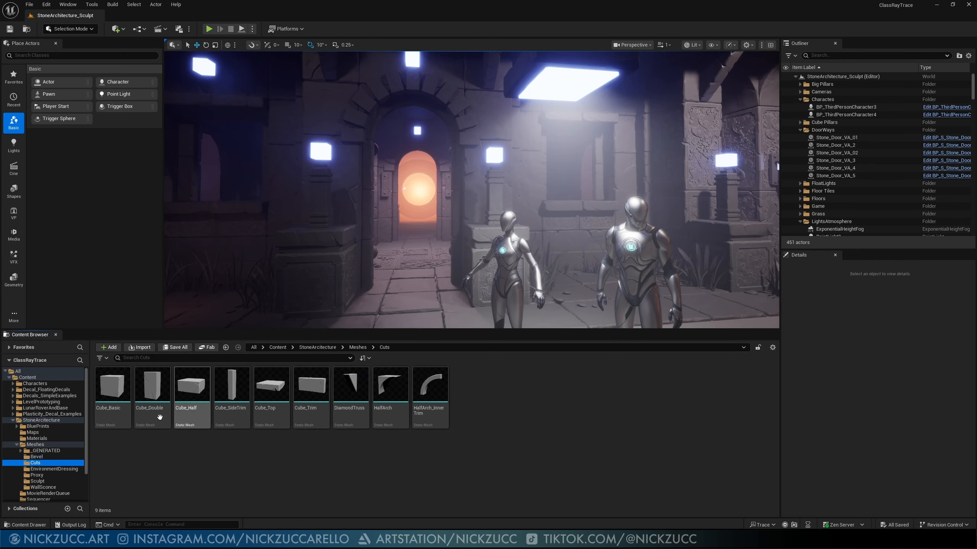
pyautogui.click(44, 480)
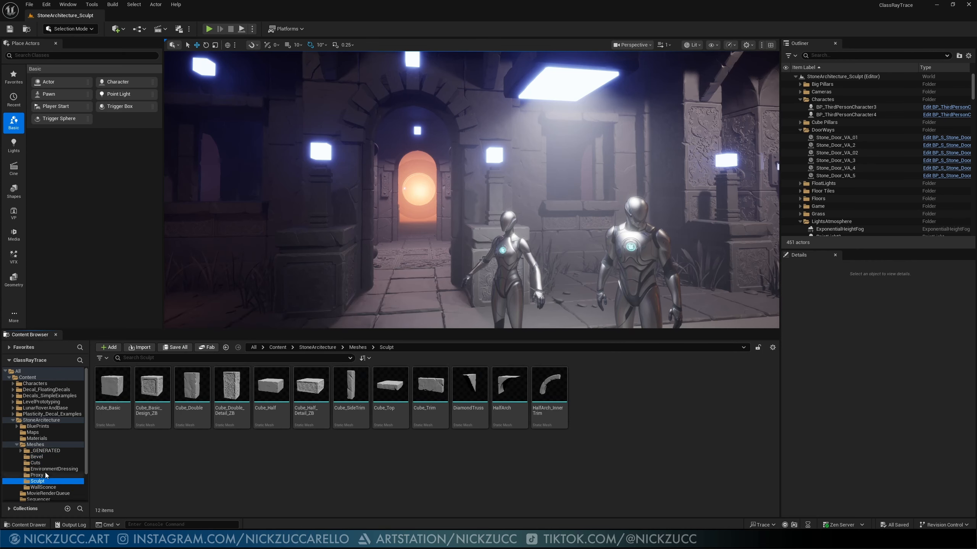
pyautogui.click(37, 463)
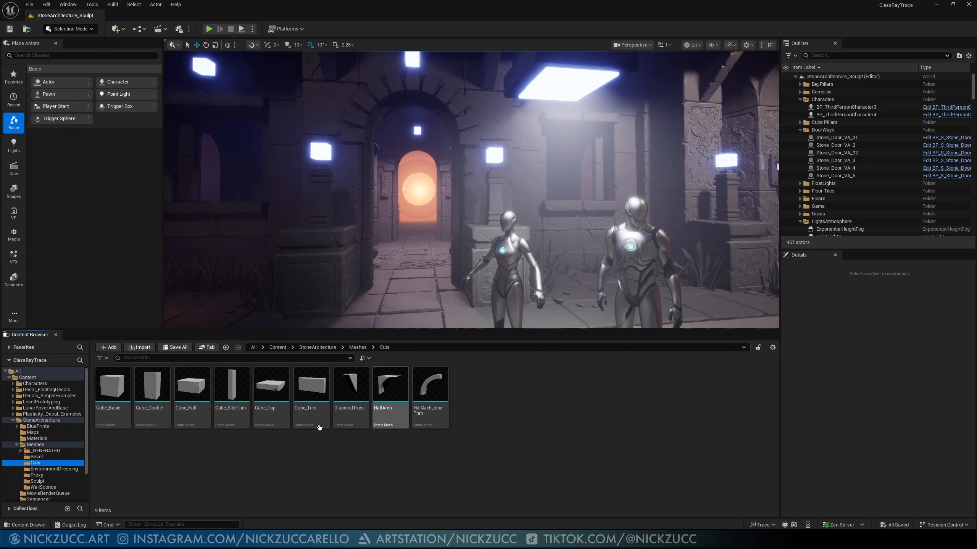
pyautogui.rightClick(52, 463)
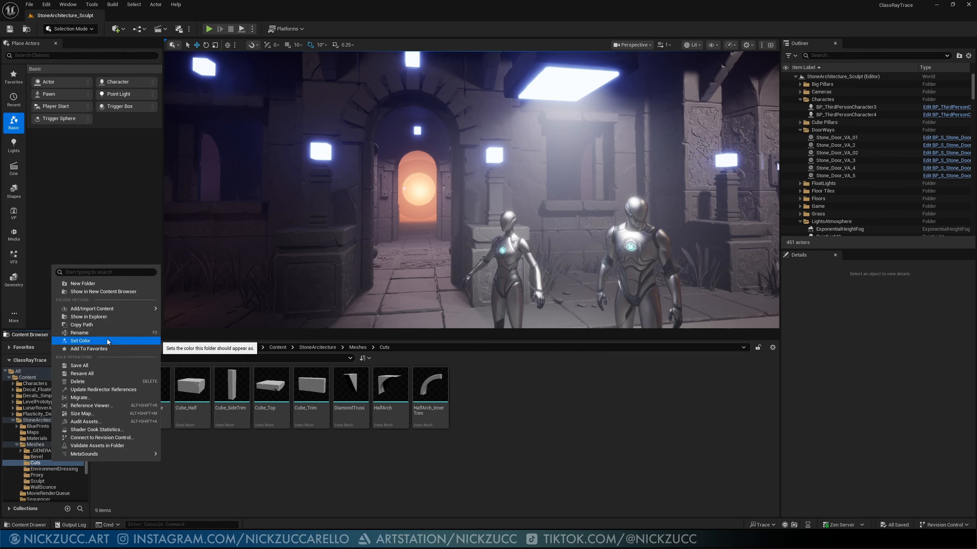
pyautogui.click(192, 498)
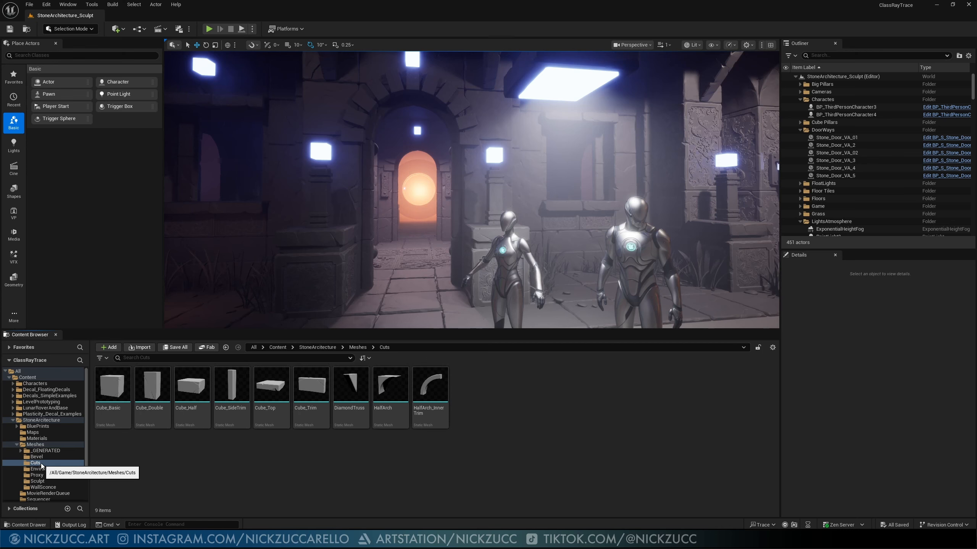
# Step: Copy the Cuts folder from Meshes into the StoneArcitecture folder
pyautogui.moveTo(42, 466); pyautogui.dragTo(48, 419)
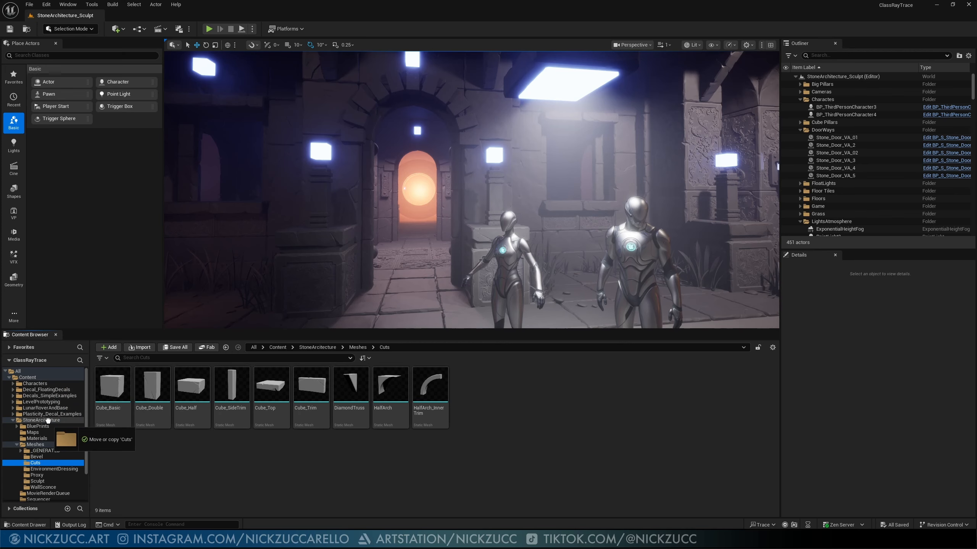
pyautogui.moveTo(47, 420); pyautogui.dragTo(48, 421)
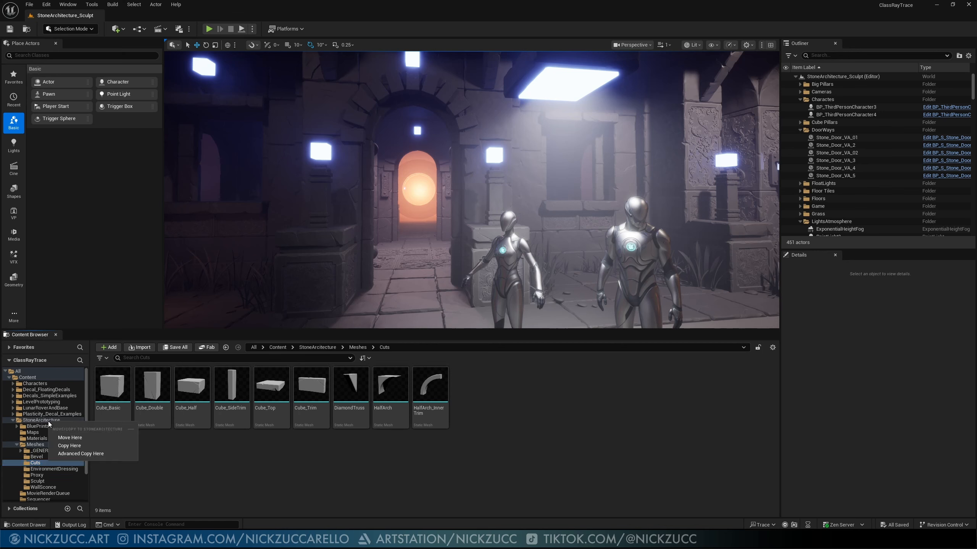
pyautogui.click(101, 447)
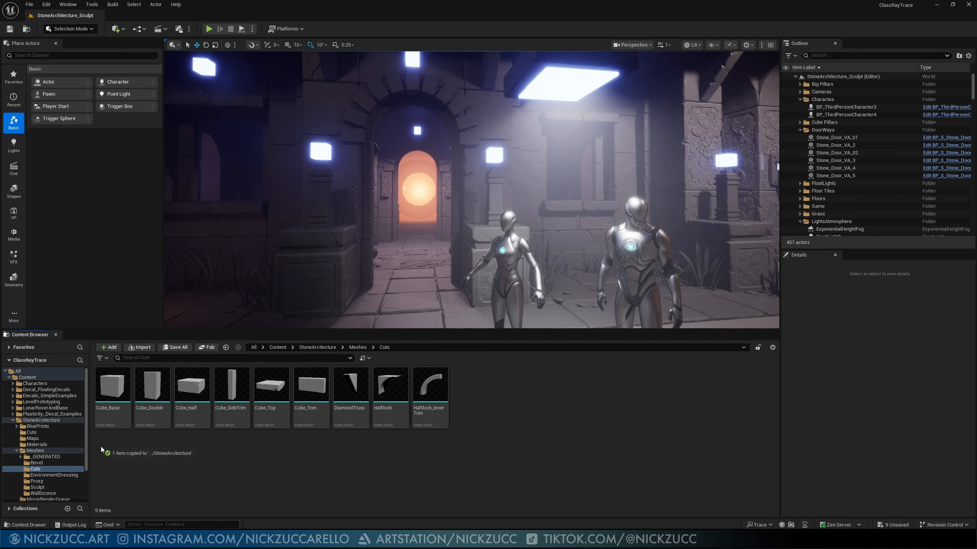
# Step: Compare the copied Cuts folder with the original under Meshes, and look into the EnvironmentDressing folder
pyautogui.click(30, 432)
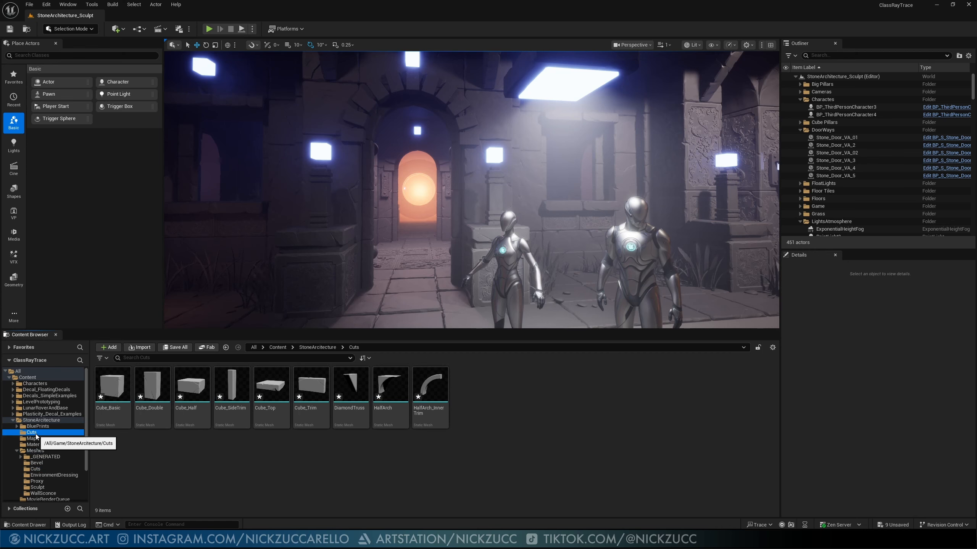
pyautogui.click(36, 469)
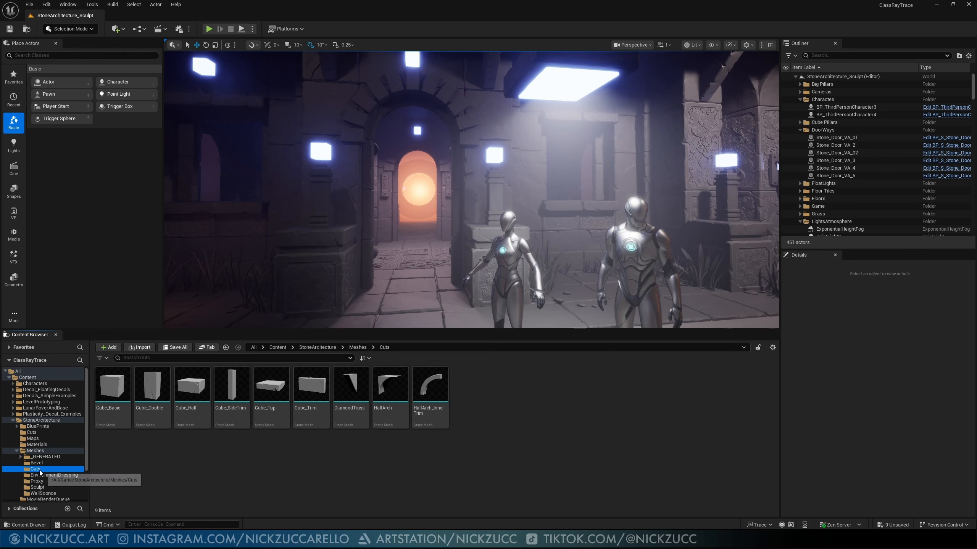
pyautogui.click(40, 475)
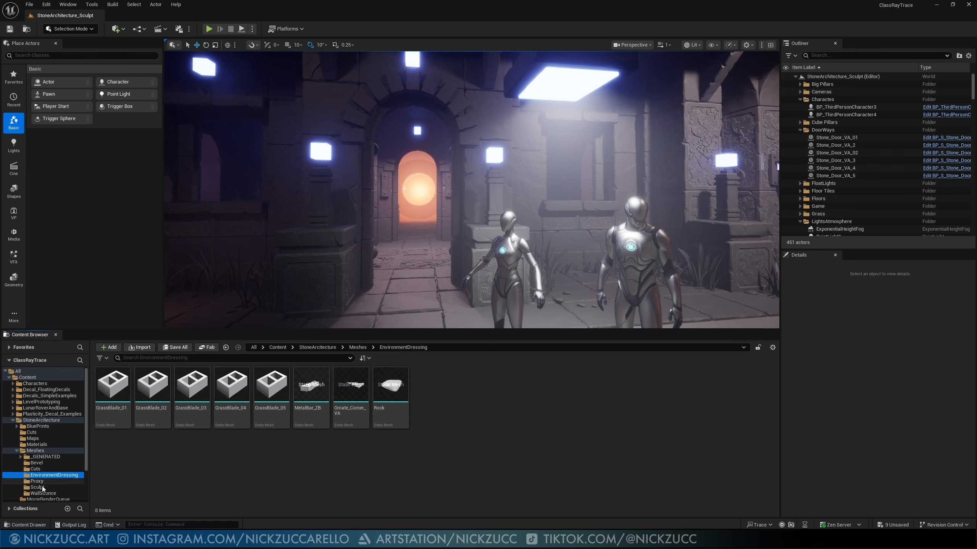
pyautogui.click(35, 468)
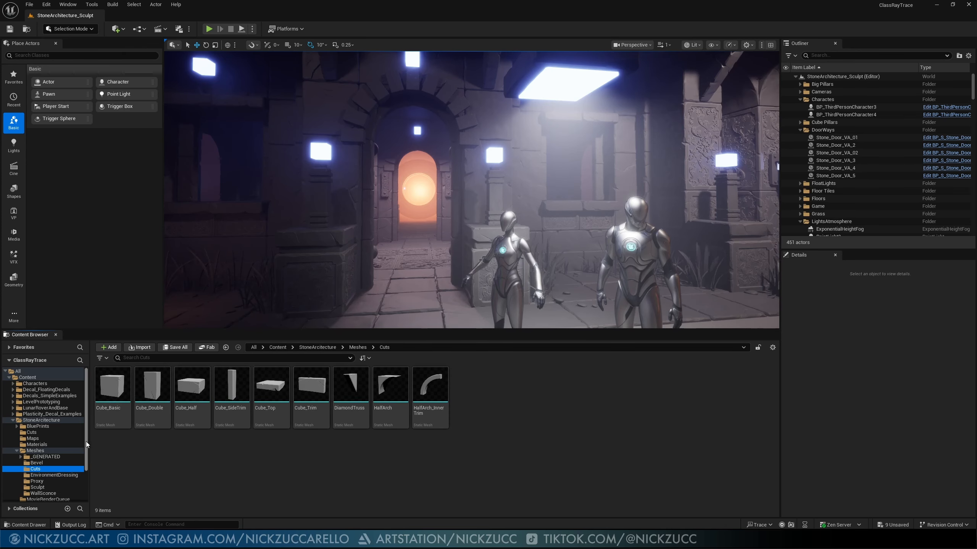
pyautogui.click(259, 454)
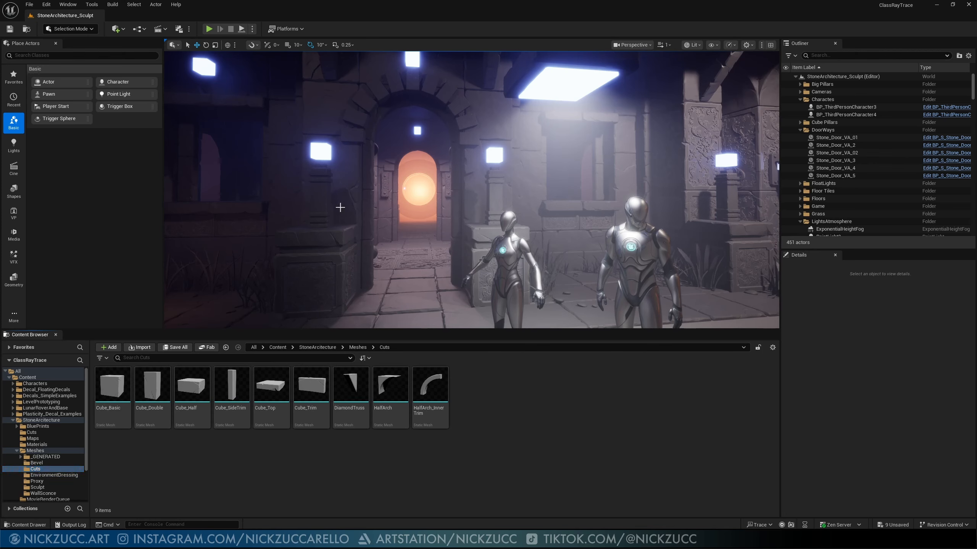
# Step: Select the stone doorway in the level, locate its BP_S_Stone_Door_VA_01 blueprint asset, and open it for editing
pyautogui.click(349, 196)
pyautogui.hotkey('ctrl', 'b')
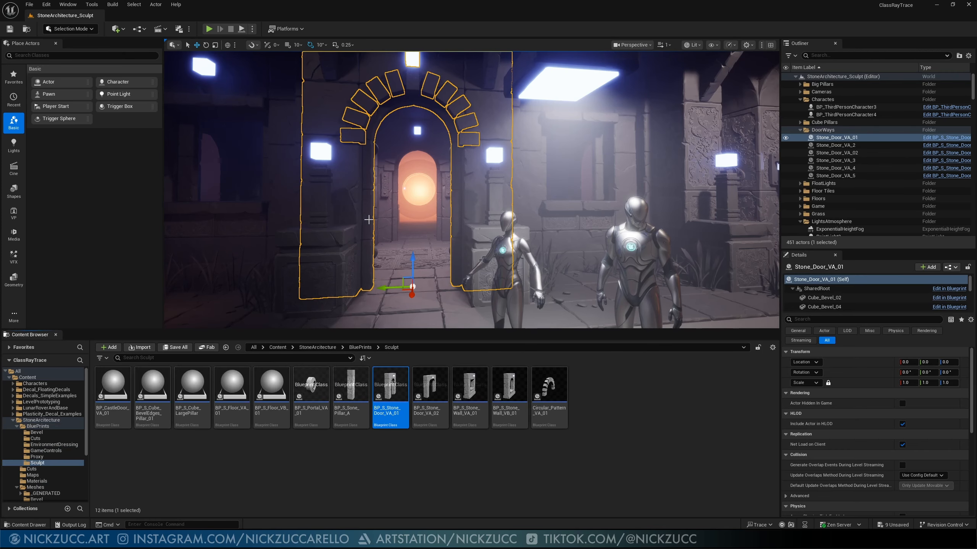
pyautogui.doubleClick(397, 383)
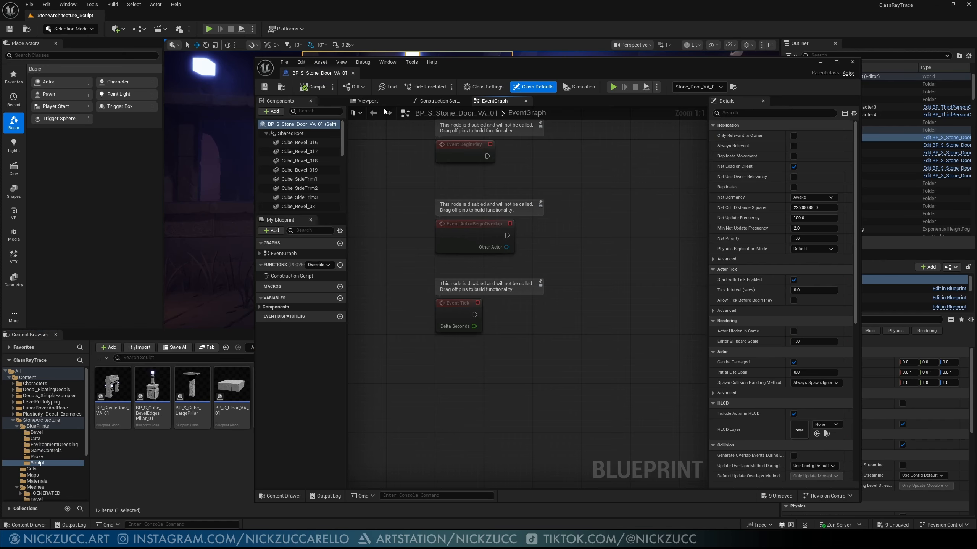
# Step: Inspect the stone door blueprint's model and enlarged component list, show the Cuts blueprints folder, and close the blueprint editor
pyautogui.click(368, 101)
pyautogui.moveTo(464, 307)
pyautogui.mouseDown(button='right')
pyautogui.moveTo(449, 308)
pyautogui.moveTo(538, 304)
pyautogui.moveTo(434, 308)
pyautogui.moveTo(461, 308)
pyautogui.mouseUp(button='right')
pyautogui.scroll(-5, 461, 307)
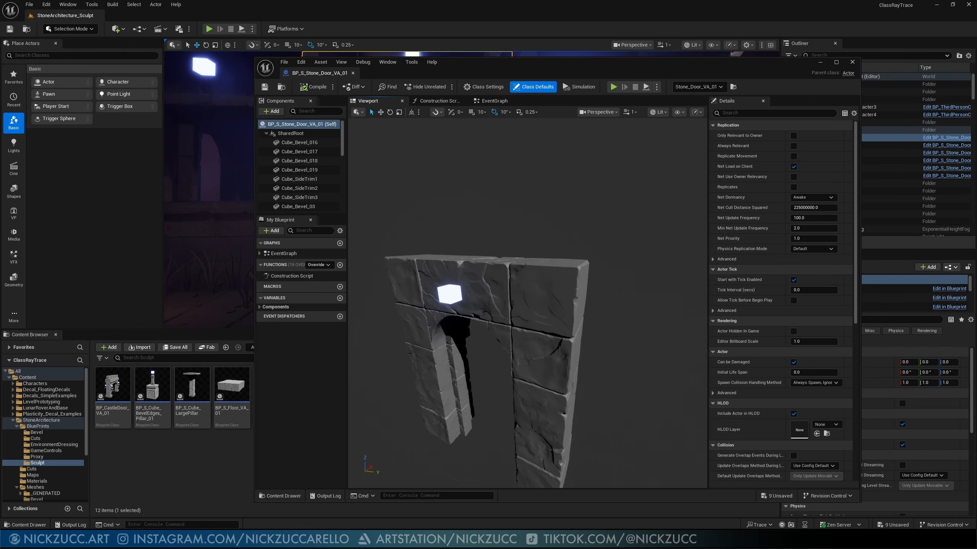
pyautogui.moveTo(377, 181)
pyautogui.mouseDown(button='right')
pyautogui.moveTo(423, 181)
pyautogui.moveTo(377, 181)
pyautogui.mouseUp(button='right')
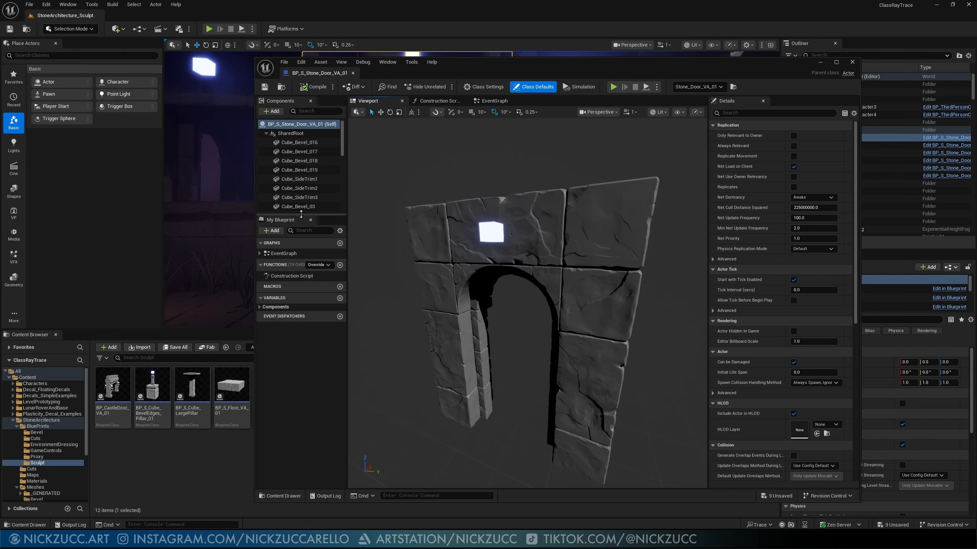
pyautogui.moveTo(301, 214); pyautogui.dragTo(304, 308)
pyautogui.moveTo(301, 331); pyautogui.dragTo(301, 346)
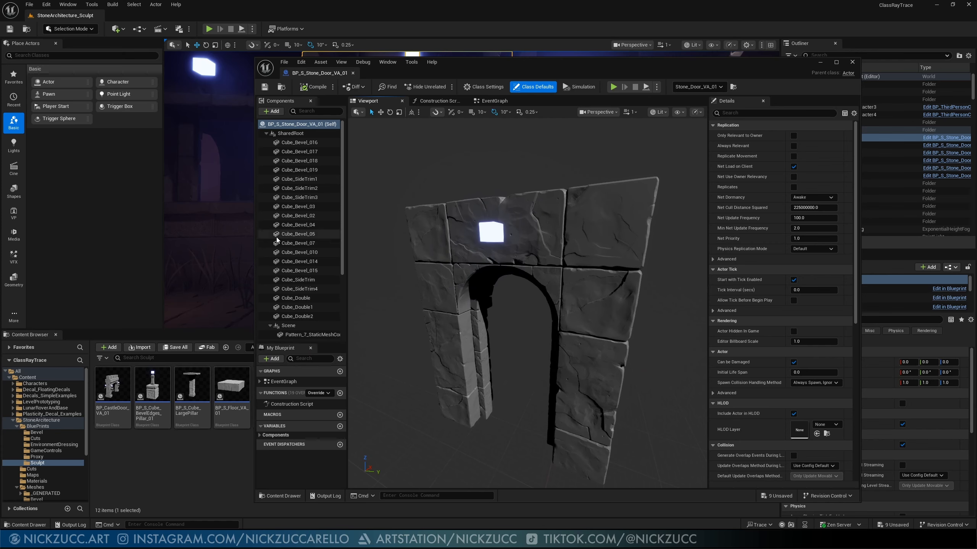
pyautogui.moveTo(254, 225); pyautogui.dragTo(169, 230)
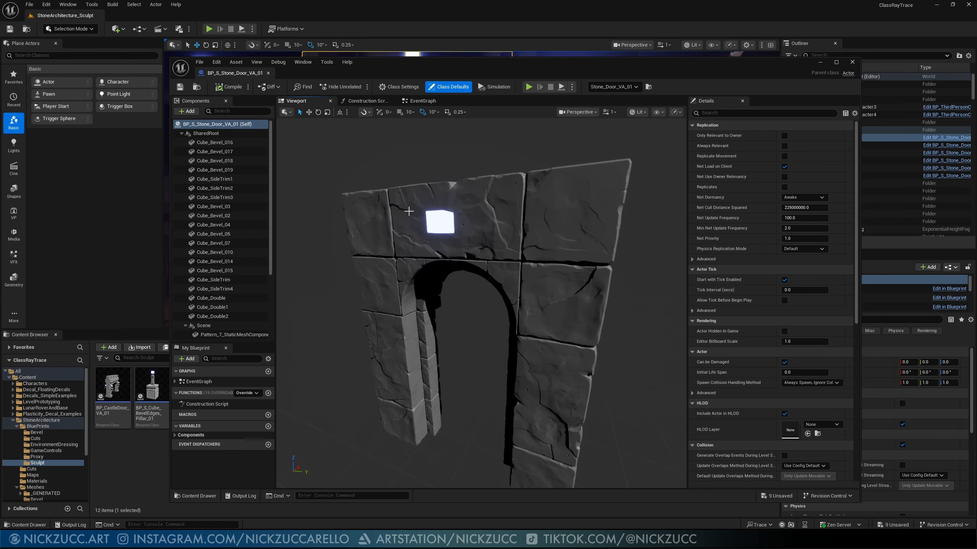
pyautogui.moveTo(408, 211); pyautogui.dragTo(440, 233, button='right')
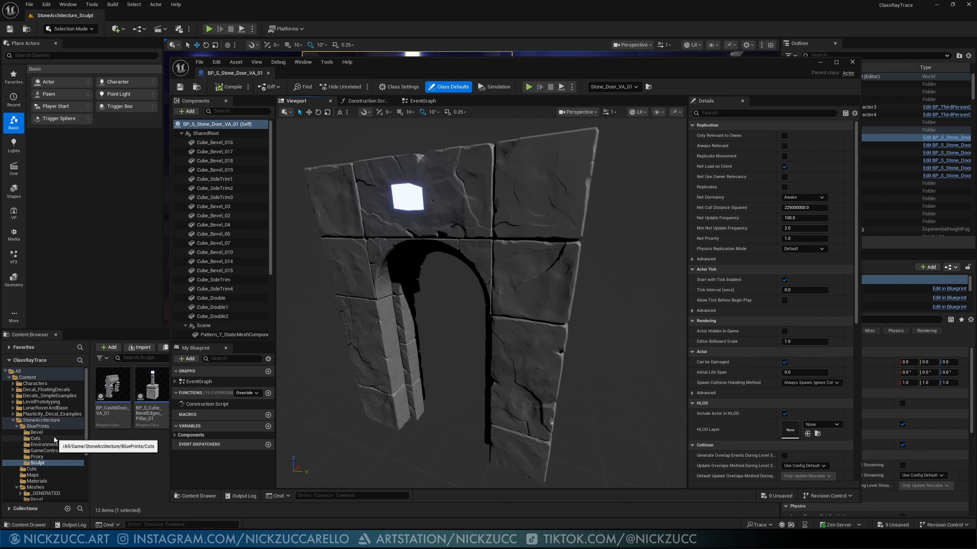
pyautogui.click(53, 437)
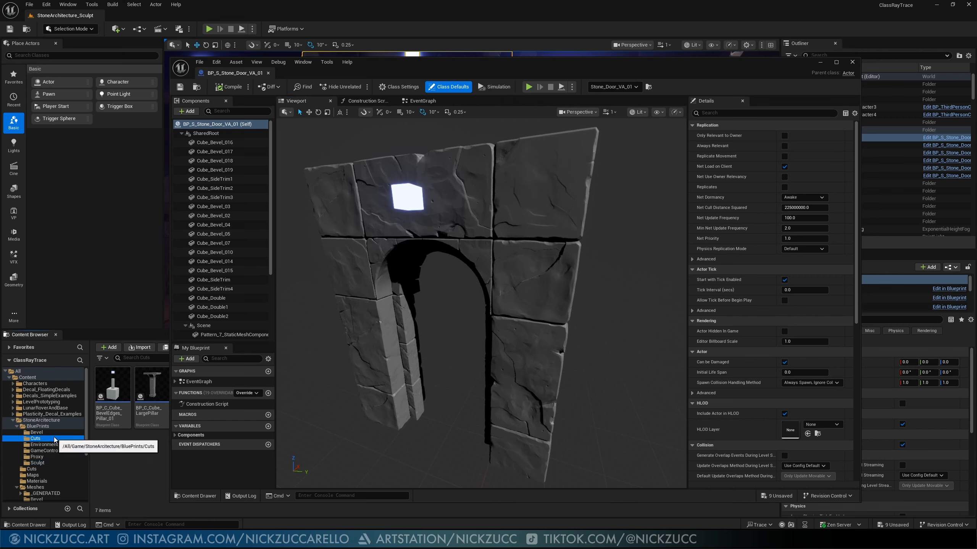
pyautogui.click(268, 72)
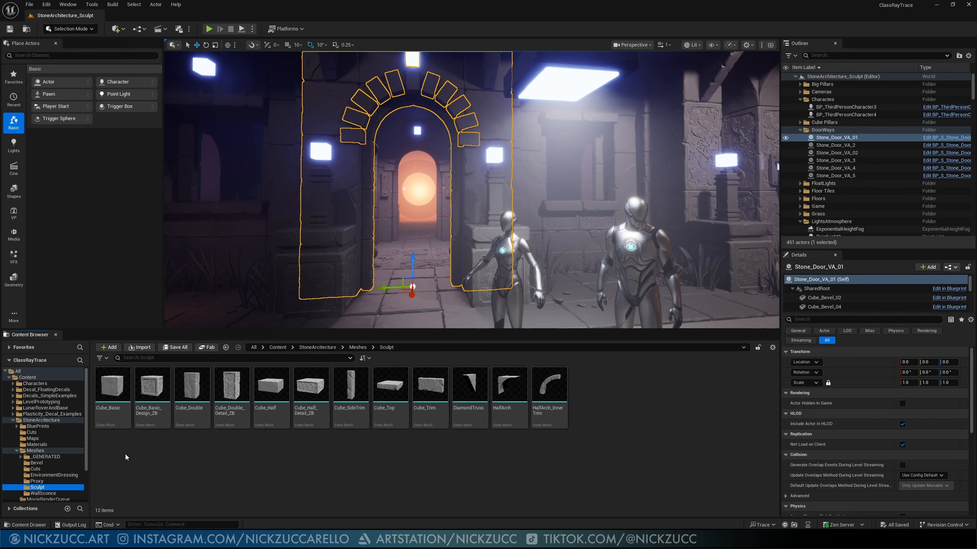
# Step: Look at the reimport options for the Cube_Basic mesh in the Sculpt folder without applying any
pyautogui.click(107, 405)
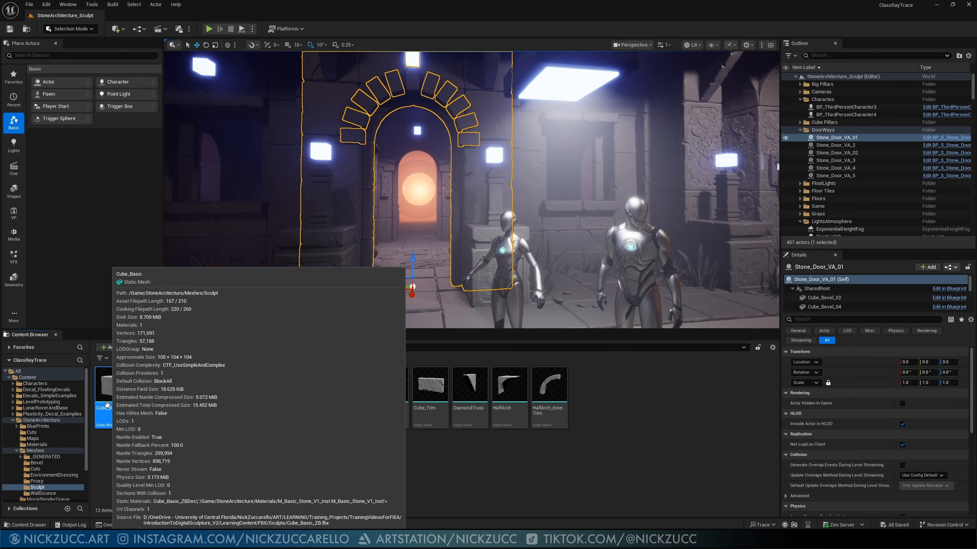
pyautogui.rightClick(107, 404)
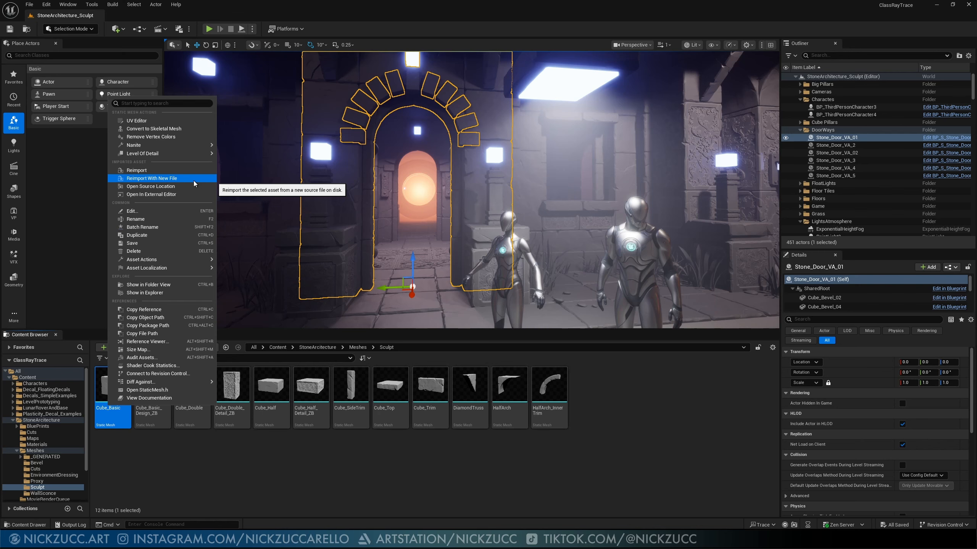
pyautogui.click(129, 479)
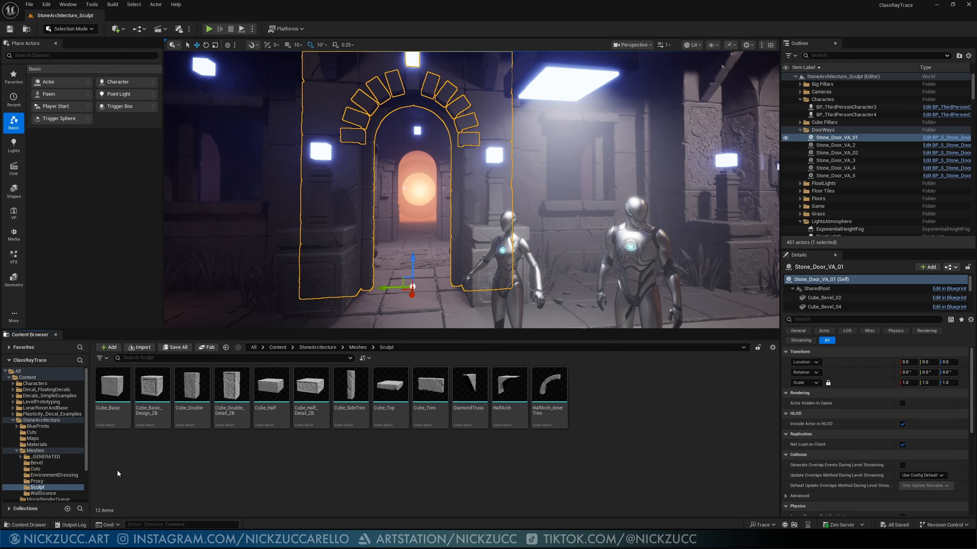
# Step: Start importing Cube_Basic_ZBDesign.fbx from the Desktop into the StoneArcitecture Meshes folder
pyautogui.scroll(-2, 56, 484)
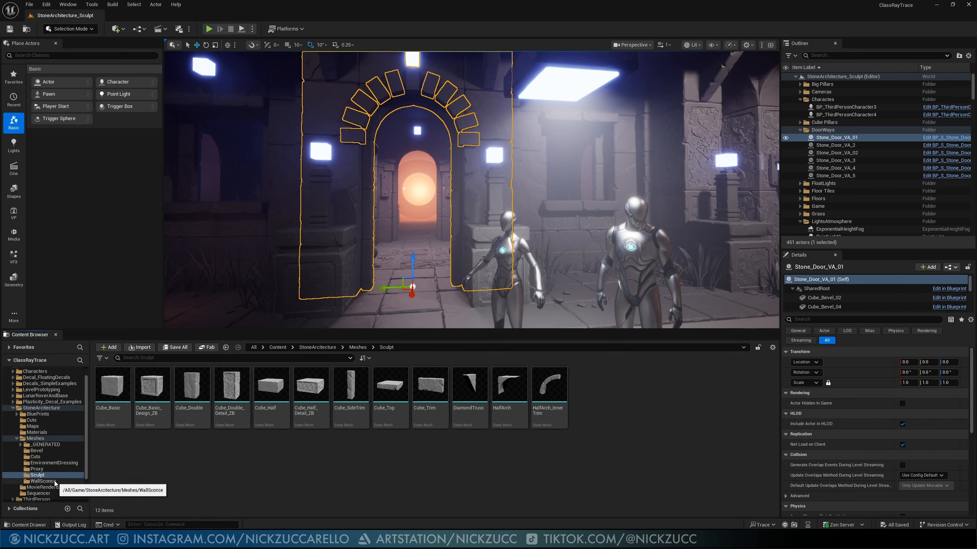
pyautogui.click(35, 439)
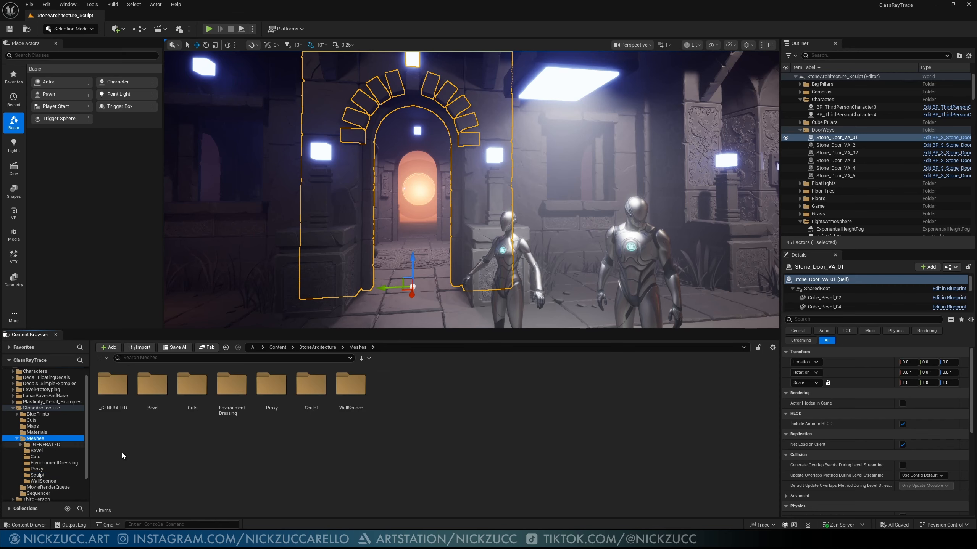
pyautogui.rightClick(421, 433)
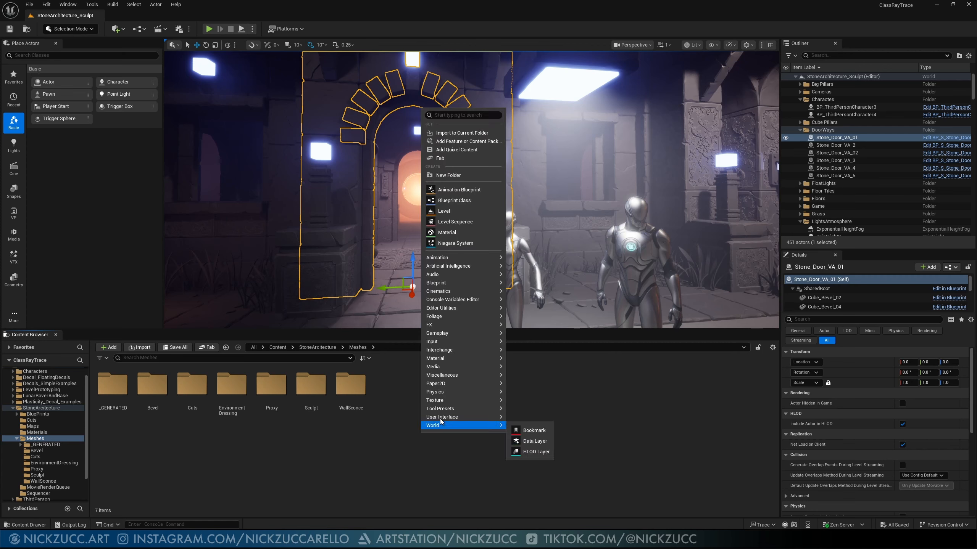
pyautogui.click(484, 134)
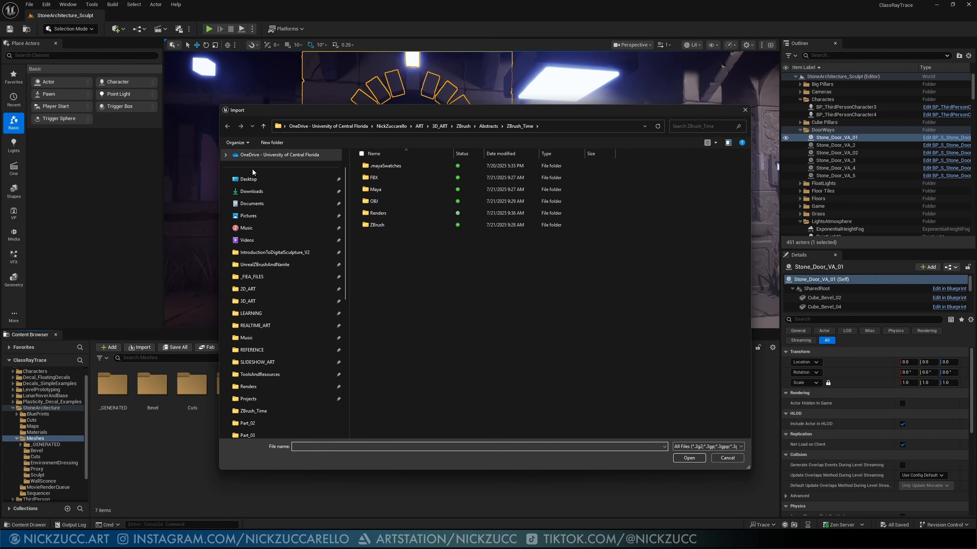
pyautogui.click(248, 179)
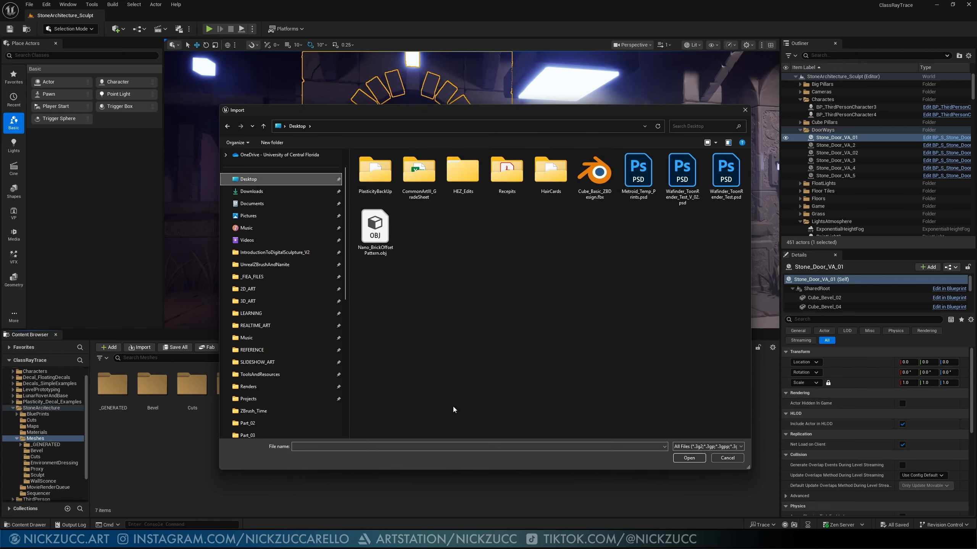
pyautogui.click(594, 173)
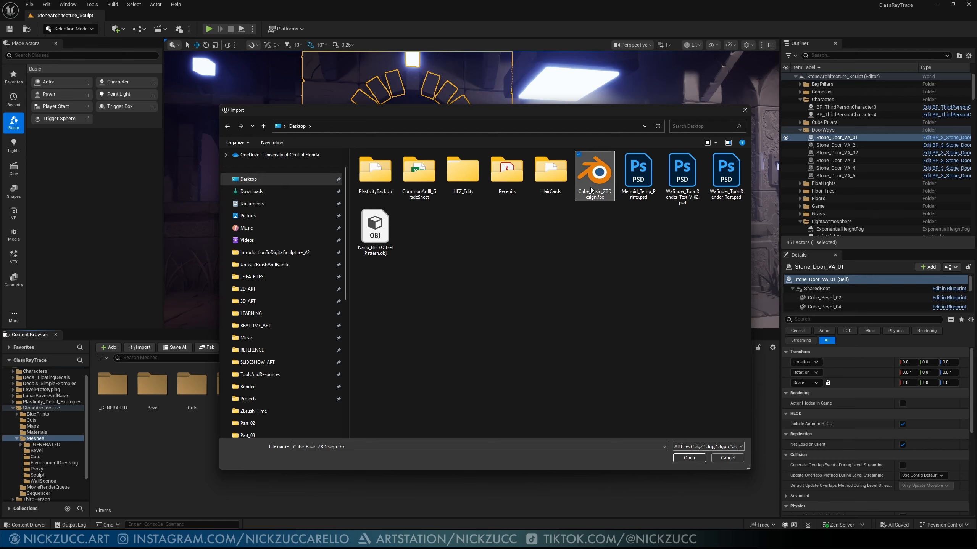
pyautogui.click(688, 458)
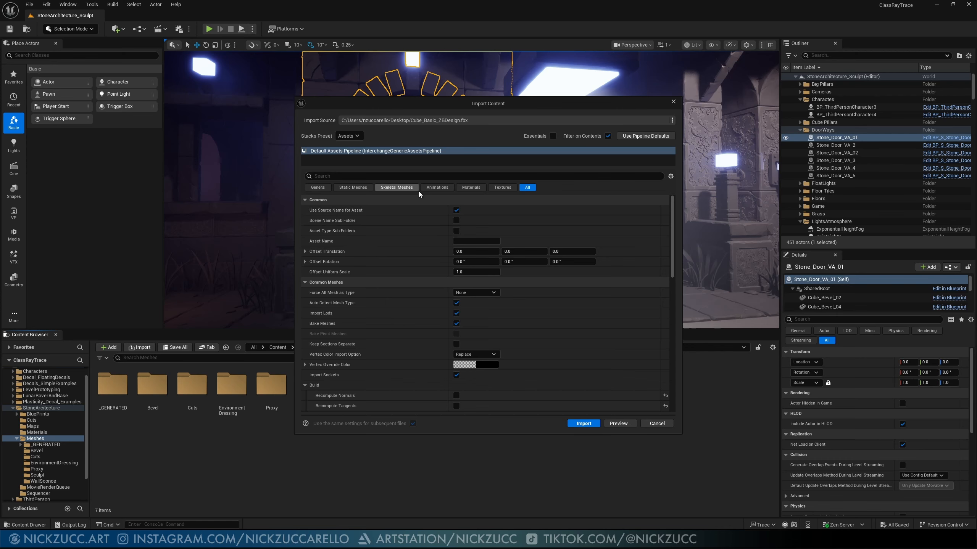
# Step: Force all meshes in the import to the Static Mesh type
pyautogui.click(353, 188)
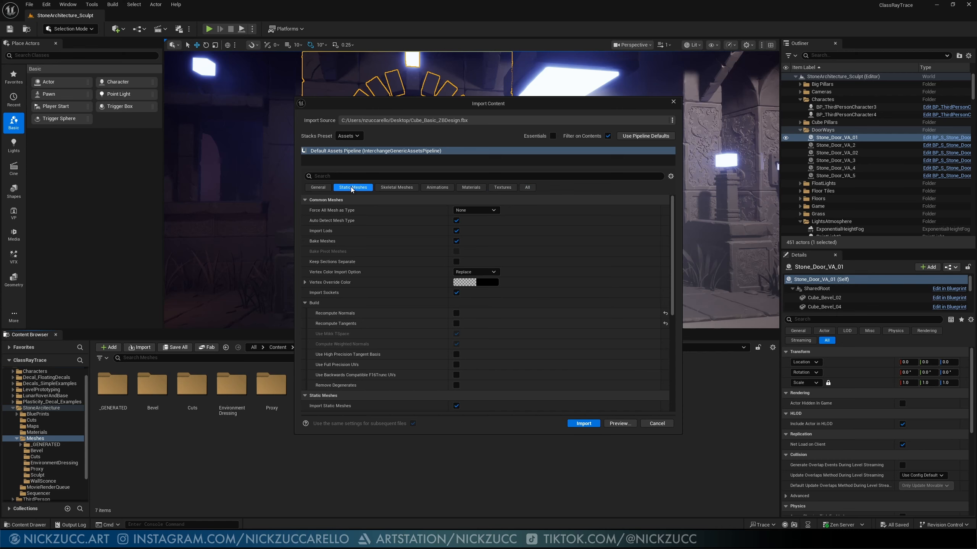
pyautogui.click(491, 211)
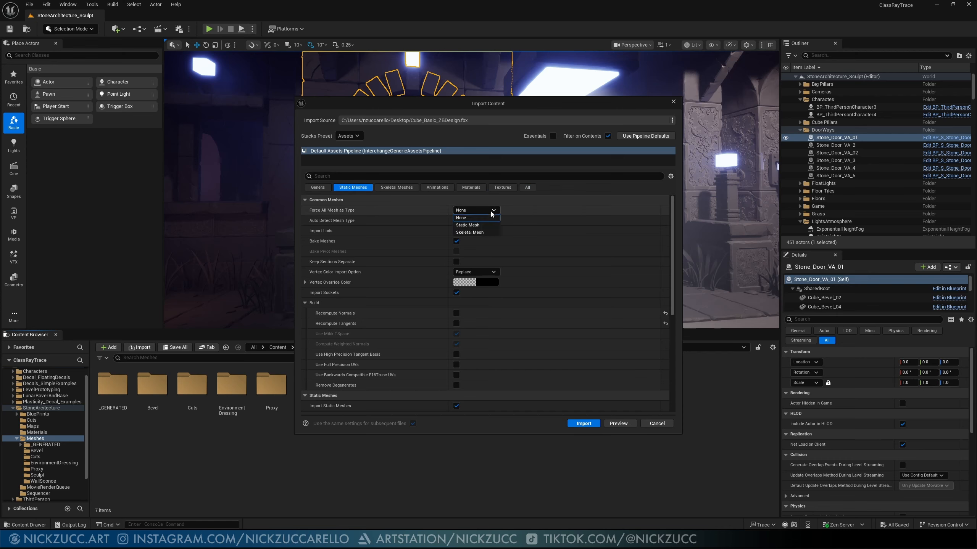
pyautogui.click(468, 225)
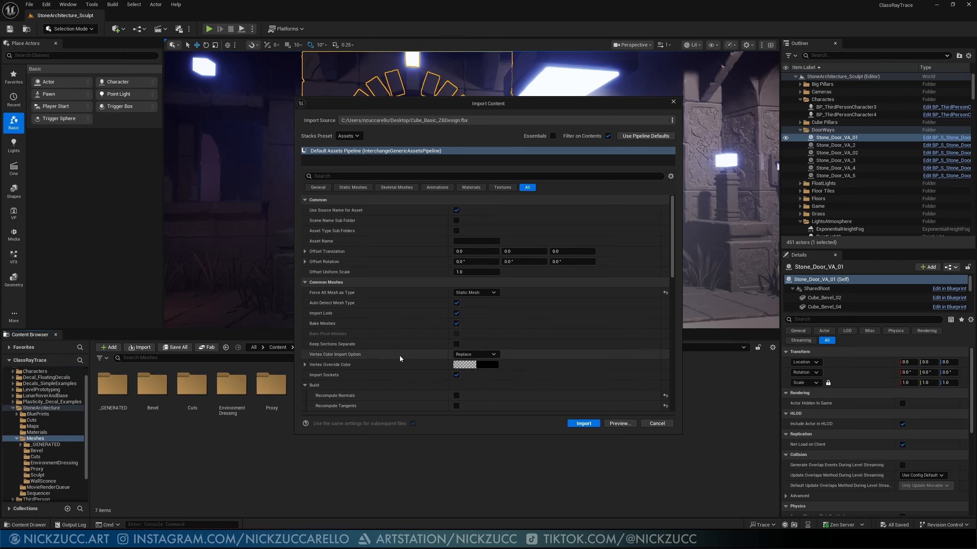
# Step: Enable Build Nanite in the static mesh build settings of the import
pyautogui.scroll(-3, 399, 356)
pyautogui.scroll(-1, 399, 359)
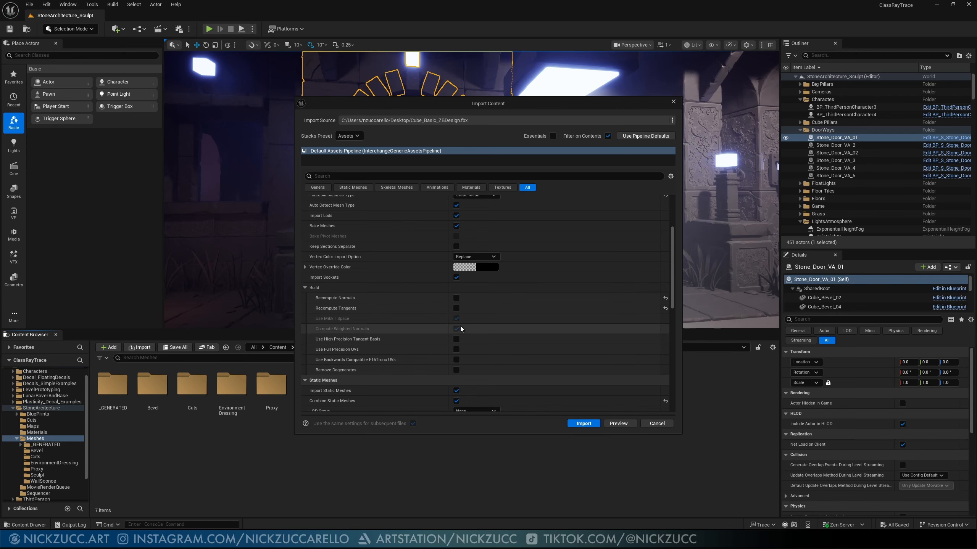
pyautogui.scroll(-2, 460, 327)
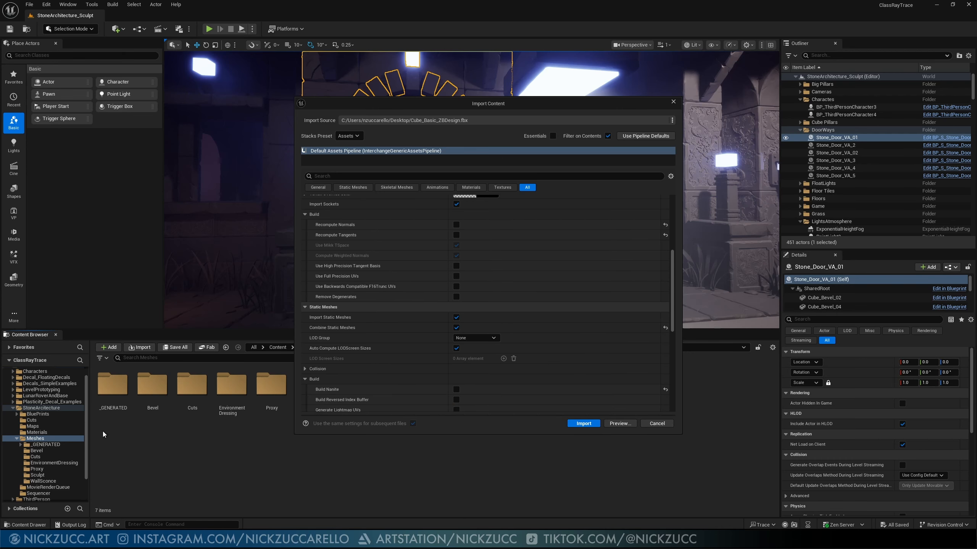
pyautogui.scroll(-2, 386, 357)
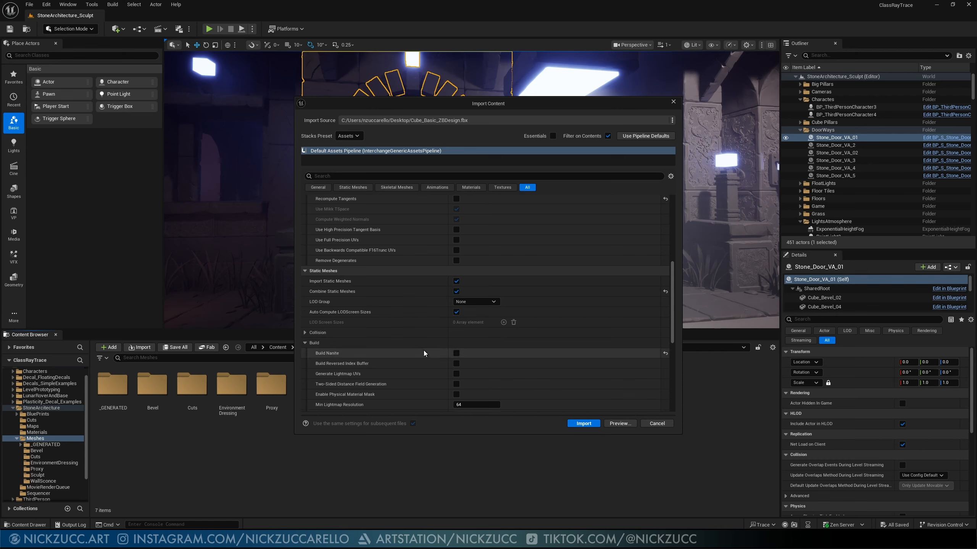
pyautogui.click(456, 353)
# Step: Review the remaining build, material, texture and static mesh import options, and import the cube with Import Materials left off
pyautogui.scroll(-1, 430, 367)
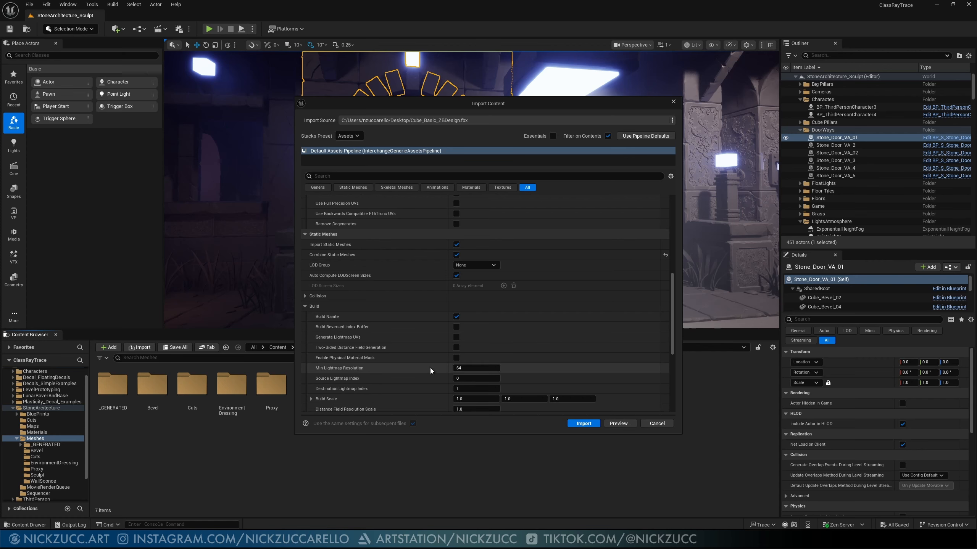
pyautogui.scroll(-1, 435, 369)
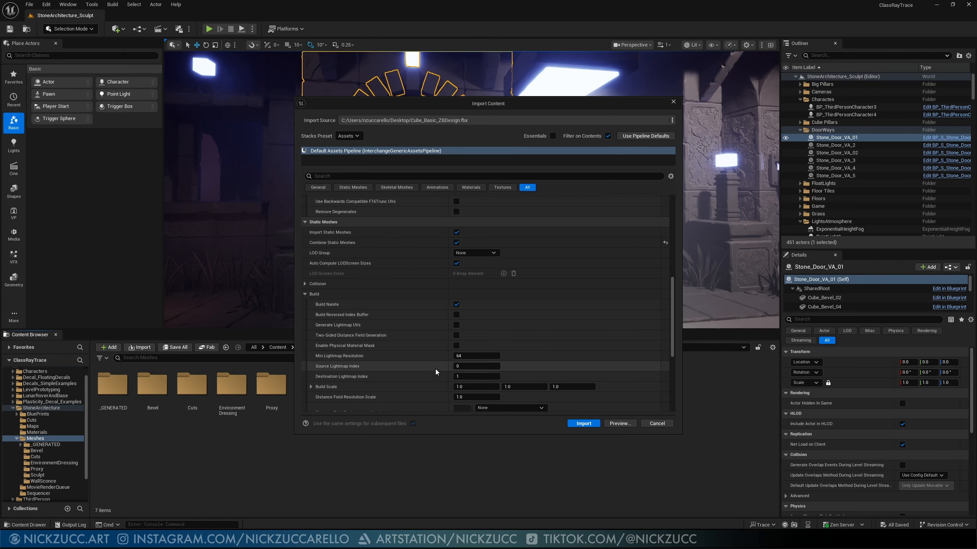
pyautogui.scroll(-1, 435, 372)
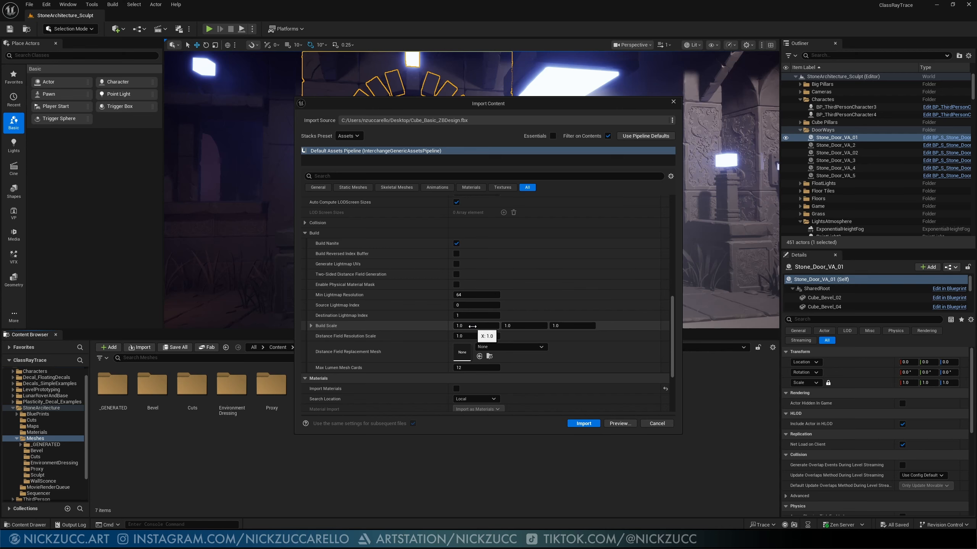
pyautogui.scroll(-5, 472, 327)
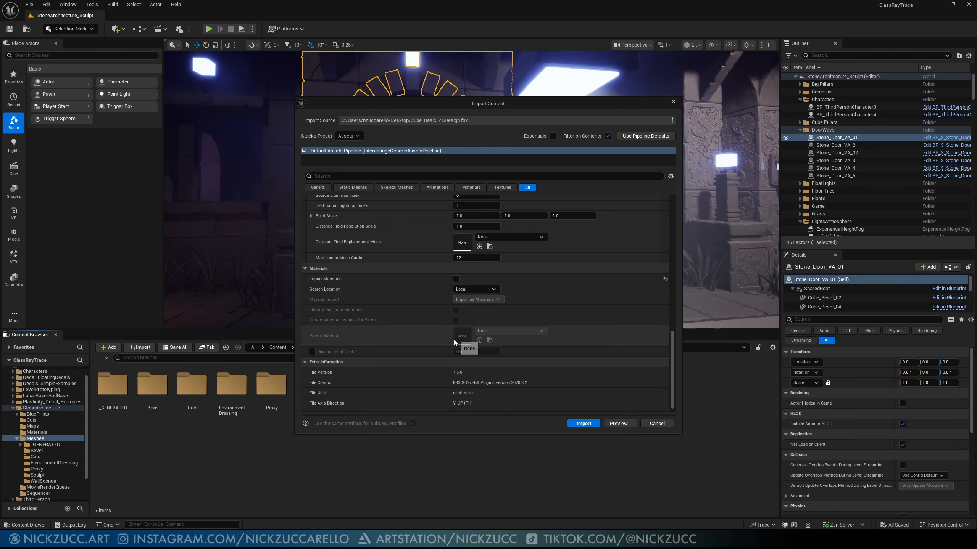
pyautogui.scroll(-1, 453, 340)
pyautogui.scroll(2, 453, 341)
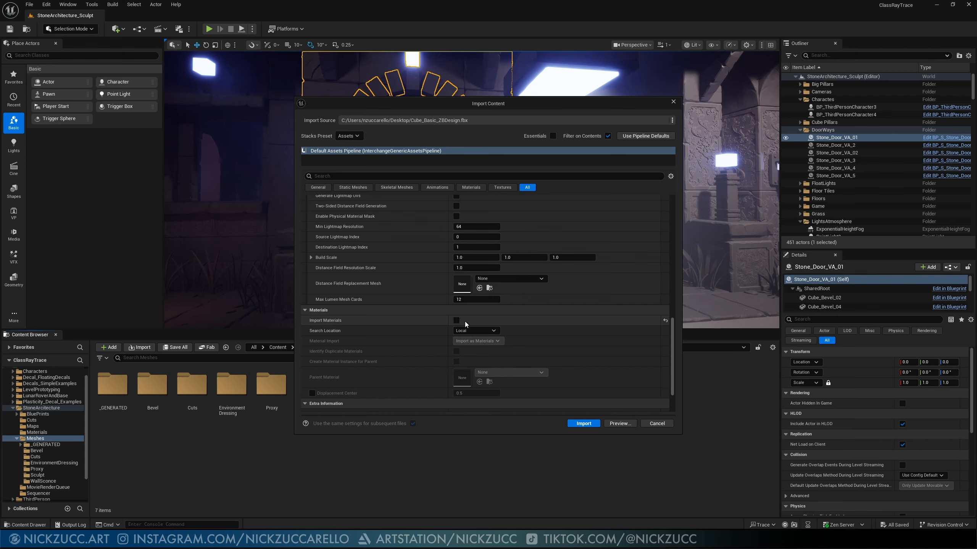
pyautogui.click(500, 188)
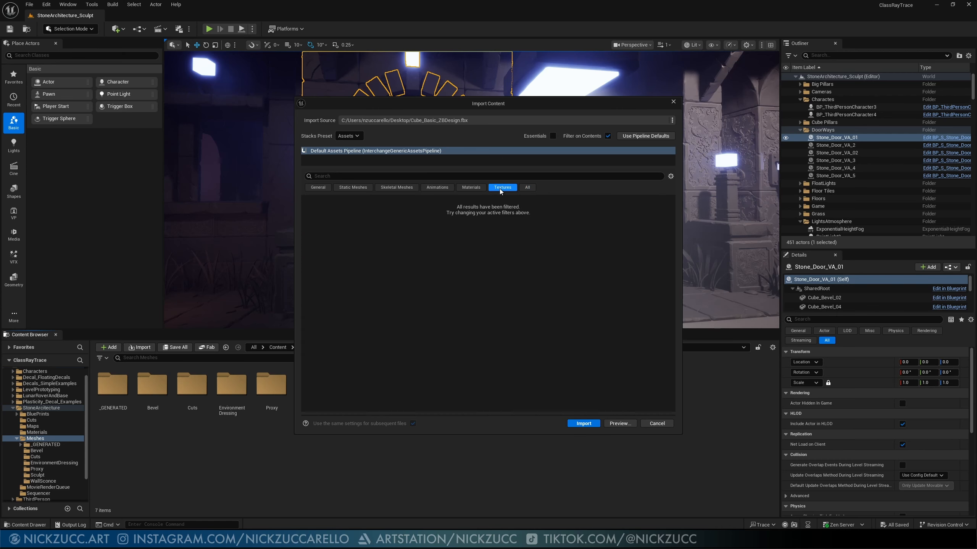
pyautogui.click(351, 187)
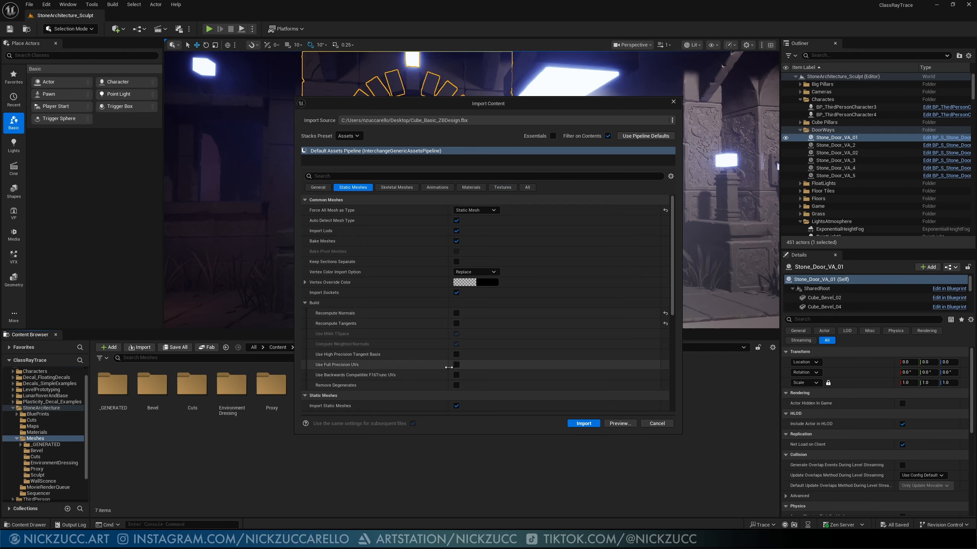
pyautogui.scroll(-5, 448, 368)
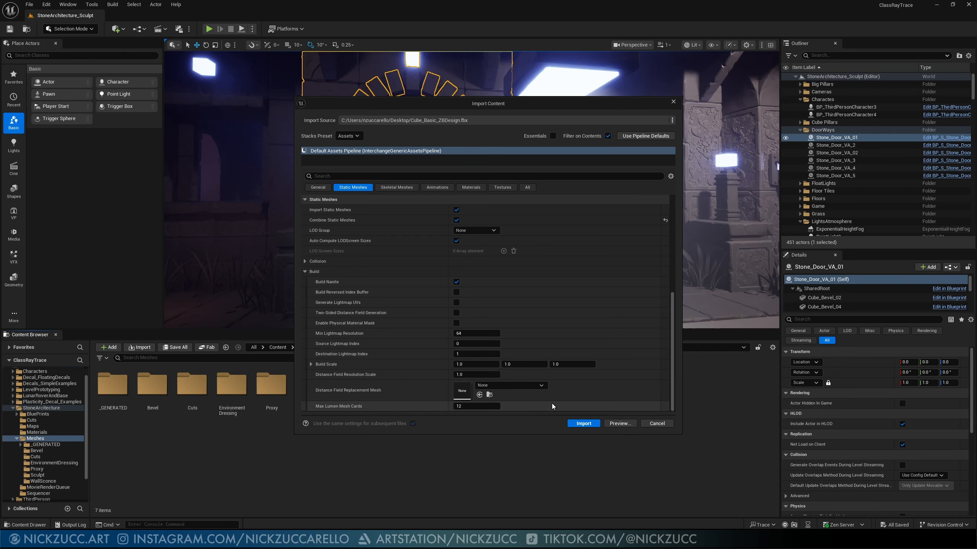
pyautogui.click(582, 423)
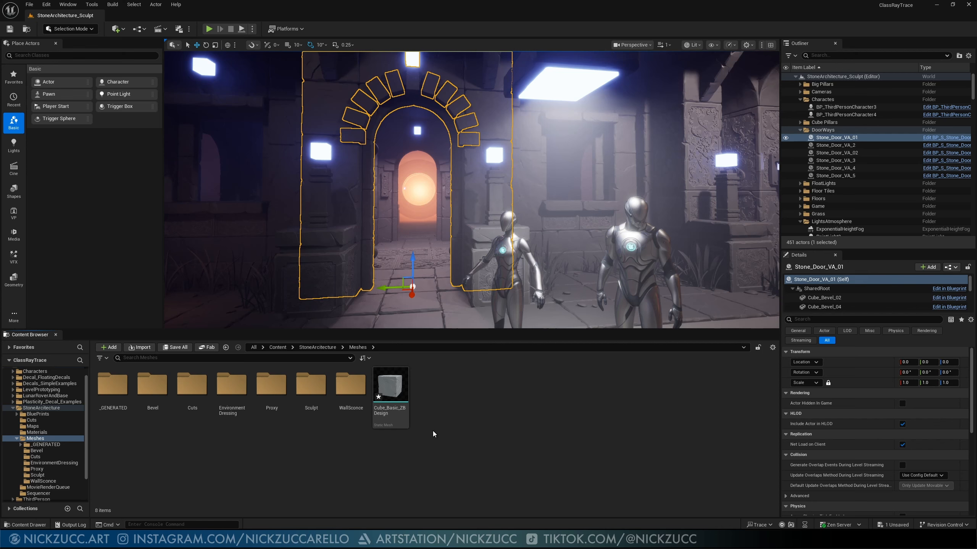
# Step: Open the imported Cube_Basic_ZBDesign mesh and examine its sculpted surface up close from several angles
pyautogui.moveTo(392, 381)
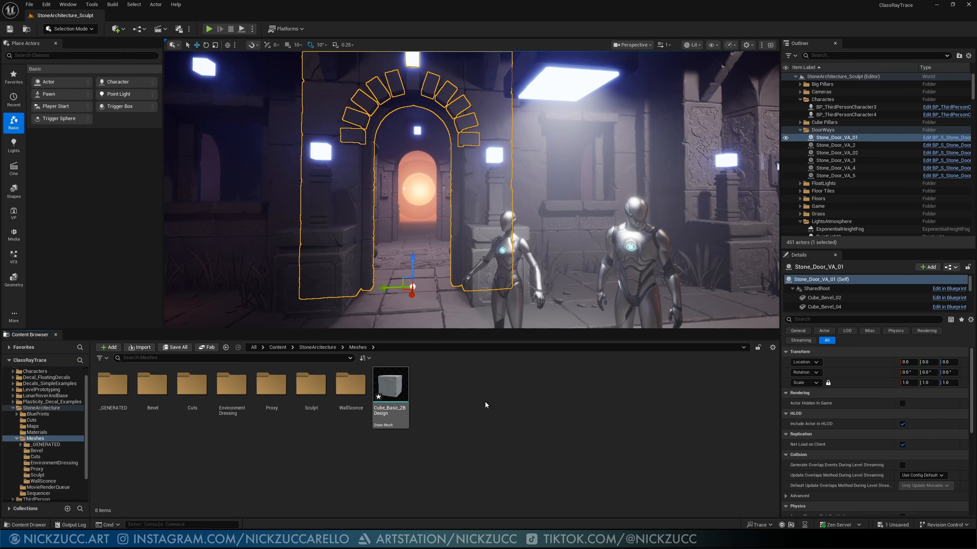
pyautogui.doubleClick(396, 386)
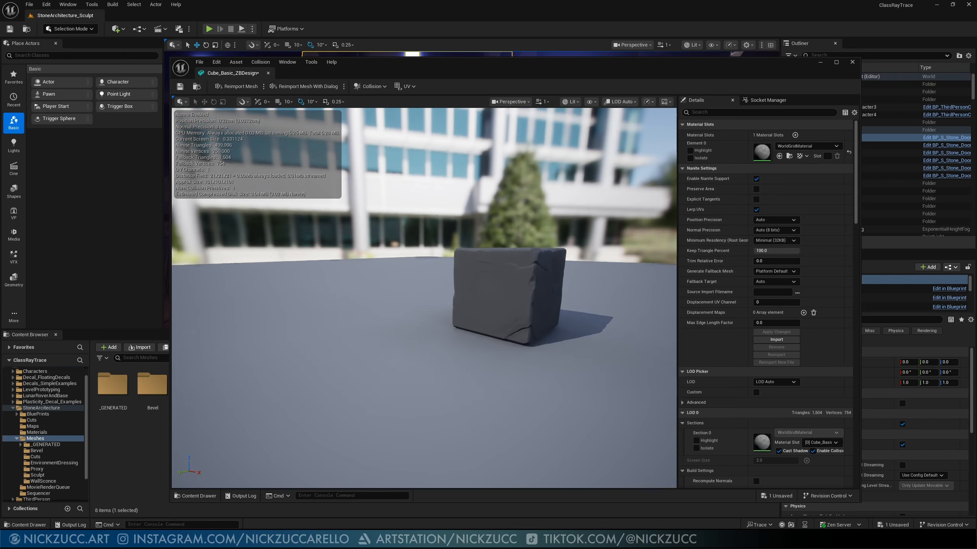
pyautogui.moveTo(537, 333); pyautogui.dragTo(611, 299, button='middle')
pyautogui.scroll(5, 537, 333)
pyautogui.moveTo(537, 333); pyautogui.dragTo(502, 391, button='middle')
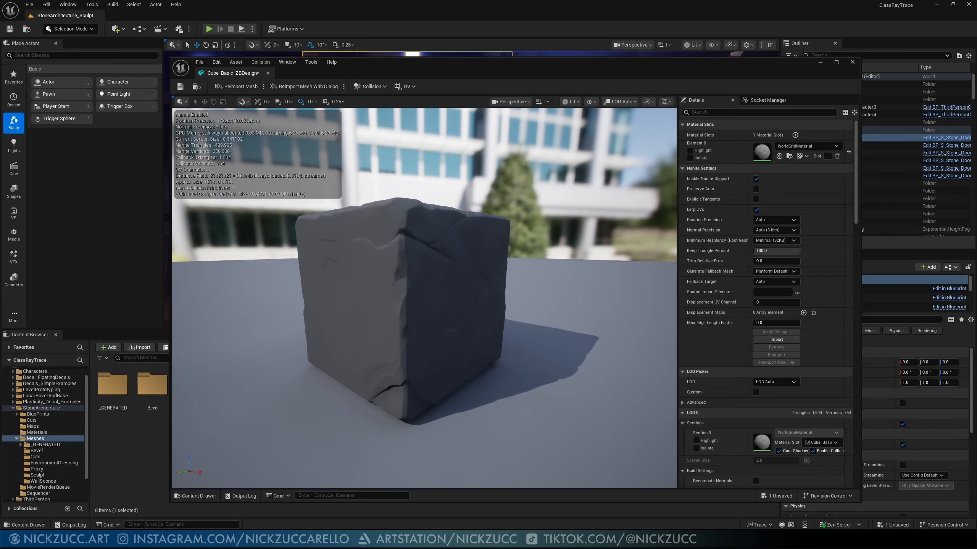
# Step: Inspect the cube's chipped corner, cracks and top face in the mesh preview, from eye level and from above
pyautogui.moveTo(556, 333); pyautogui.dragTo(555, 308)
pyautogui.moveTo(556, 333); pyautogui.dragTo(542, 308, button='middle')
pyautogui.moveTo(556, 333); pyautogui.dragTo(556, 353, button='right')
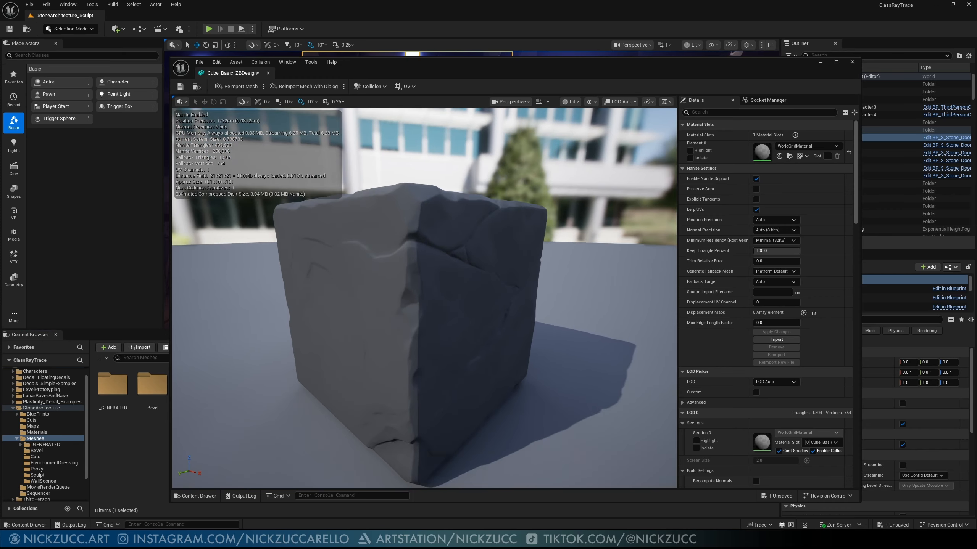
pyautogui.moveTo(560, 337); pyautogui.dragTo(579, 296, button='middle')
pyautogui.moveTo(563, 305); pyautogui.dragTo(550, 342, button='right')
pyautogui.moveTo(564, 305); pyautogui.dragTo(535, 265, button='middle')
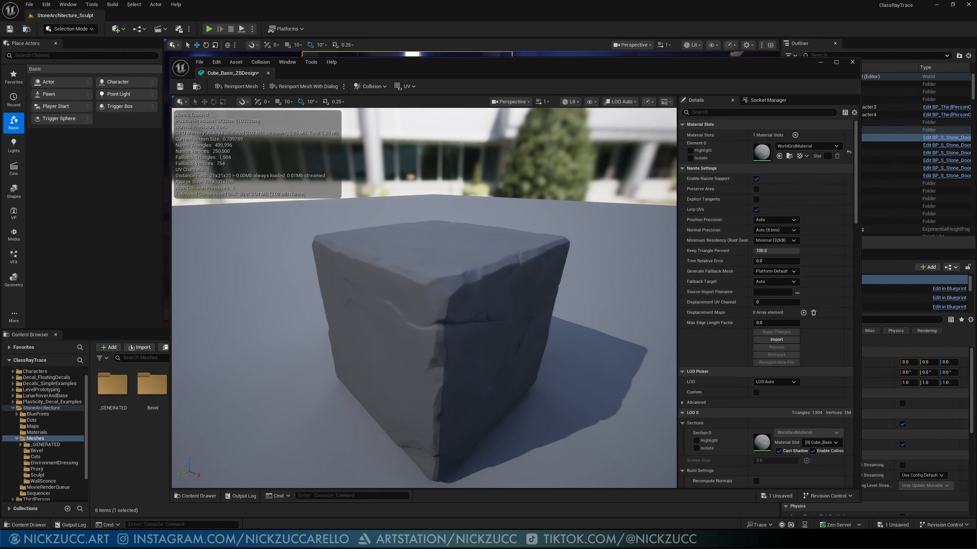
pyautogui.scroll(-3, 640, 284)
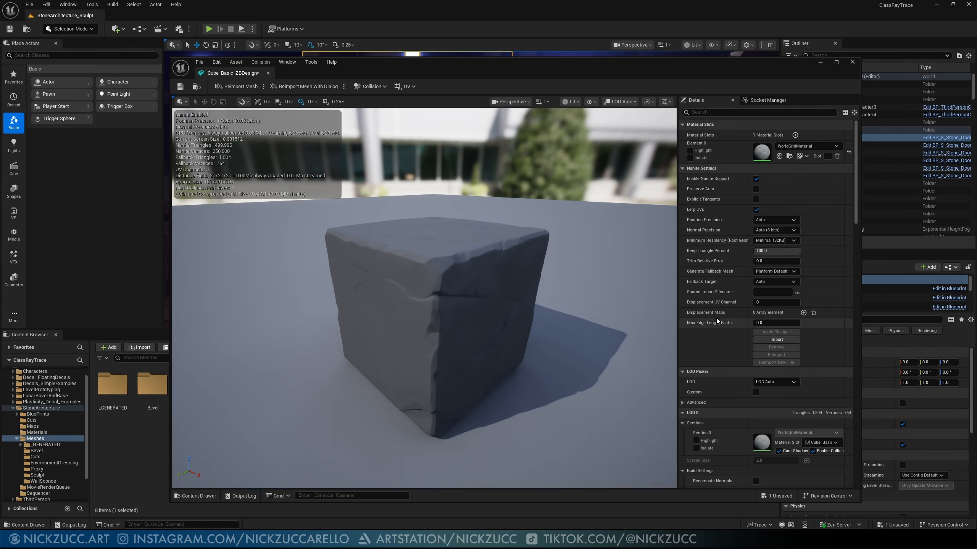
# Step: Enable Ray Tracing Proxy Support in the cube mesh's ray tracing proxy settings
pyautogui.scroll(-4, 715, 318)
pyautogui.scroll(-10, 716, 318)
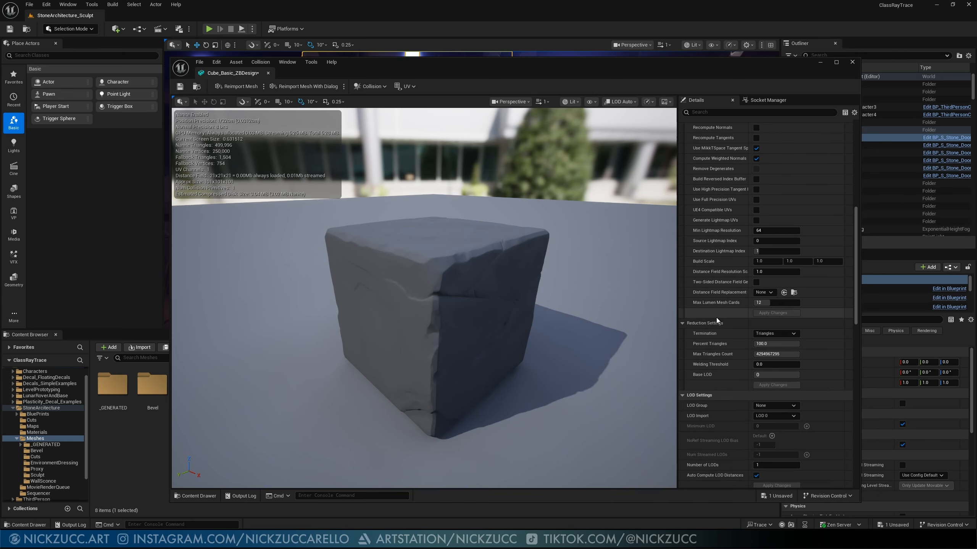
pyautogui.scroll(-10, 716, 318)
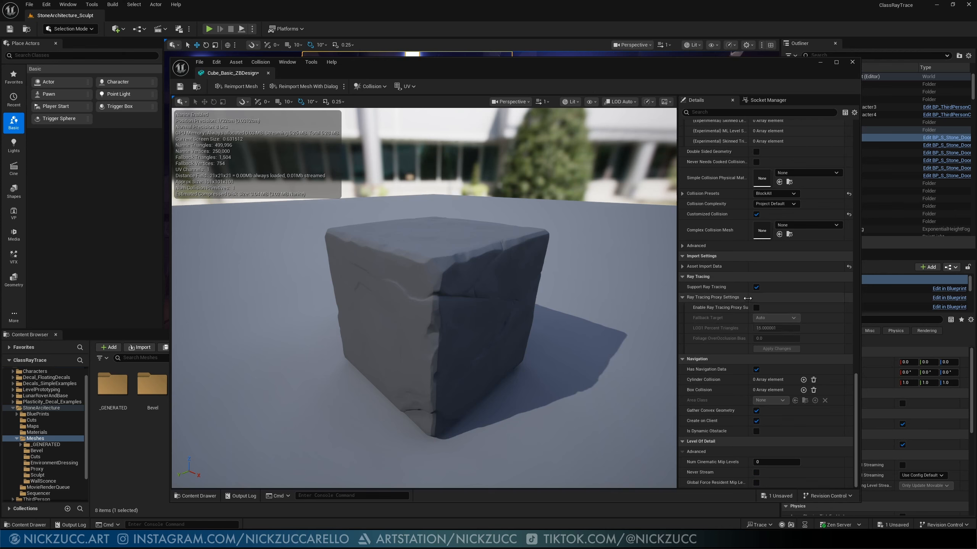
pyautogui.moveTo(747, 299); pyautogui.dragTo(761, 296)
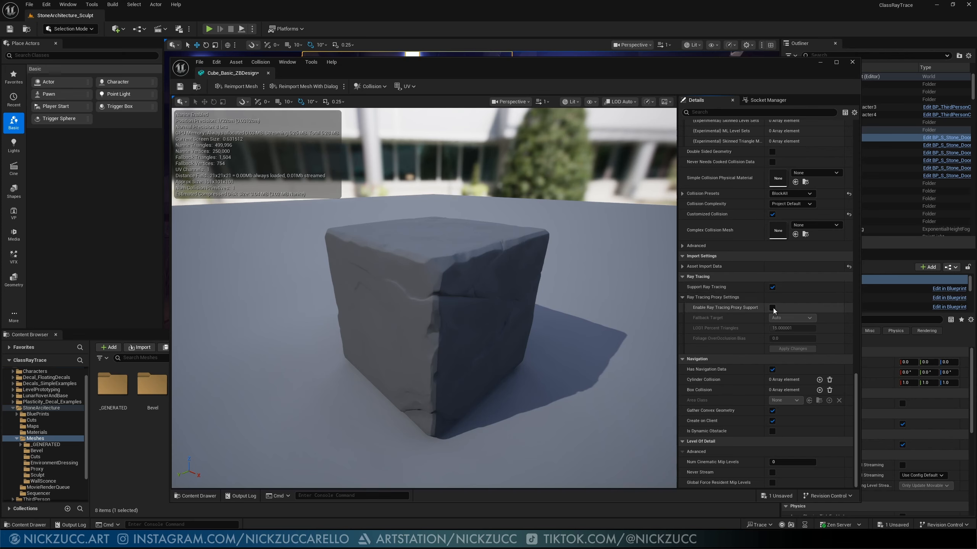
pyautogui.click(773, 308)
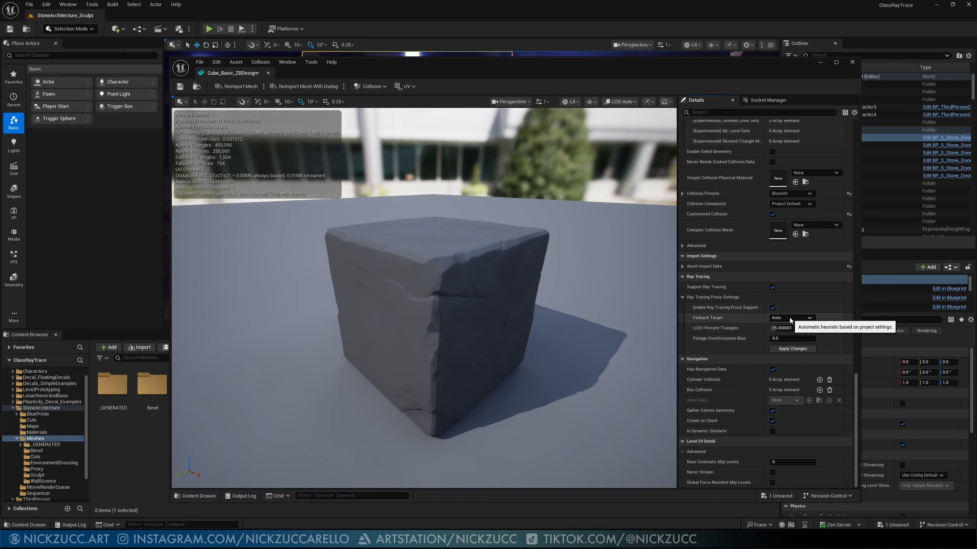
# Step: Set the ray tracing proxy's Fallback Target to Relative Error with a Fallback Relative Error of 0.0, and apply the changes
pyautogui.click(788, 318)
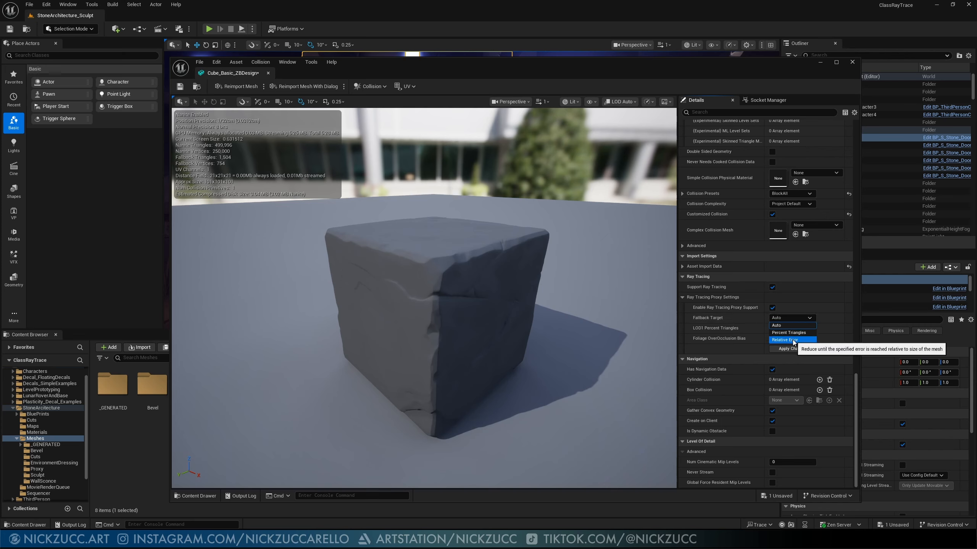
pyautogui.click(792, 340)
pyautogui.click(782, 329)
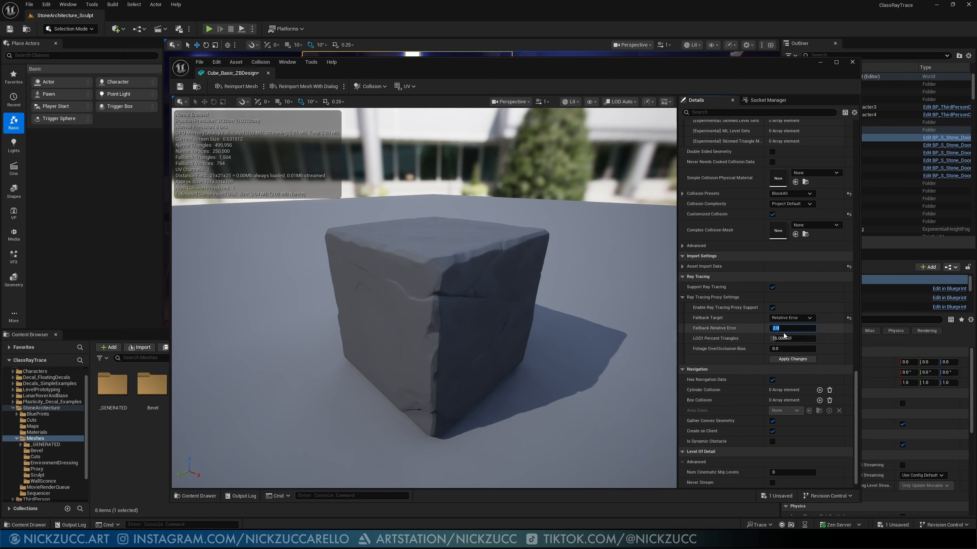
pyautogui.write('0.0')
pyautogui.click(782, 360)
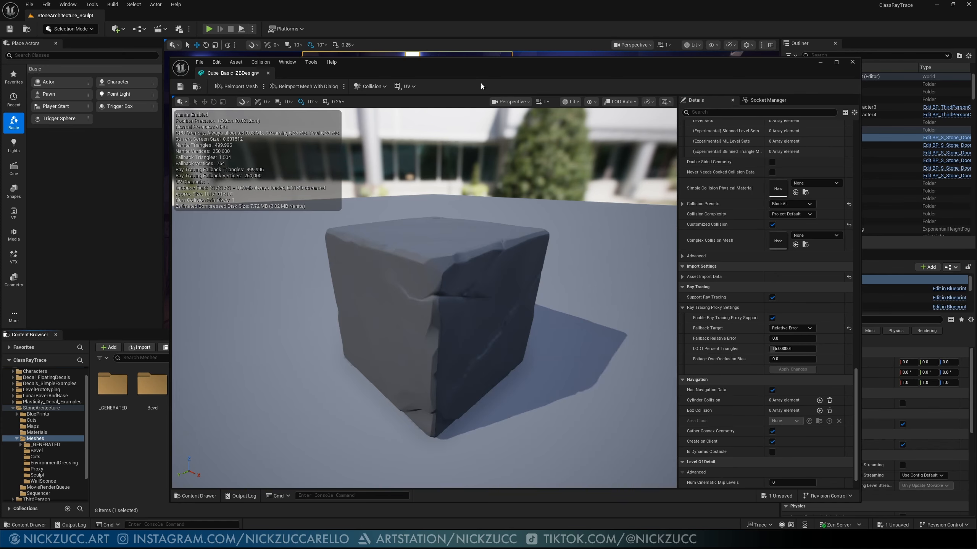
# Step: Assign M_Basic_Stone_V1_Inst from the Materials folder to the cube's Element 0 material slot, and save and close the mesh
pyautogui.moveTo(432, 67); pyautogui.dragTo(560, 42)
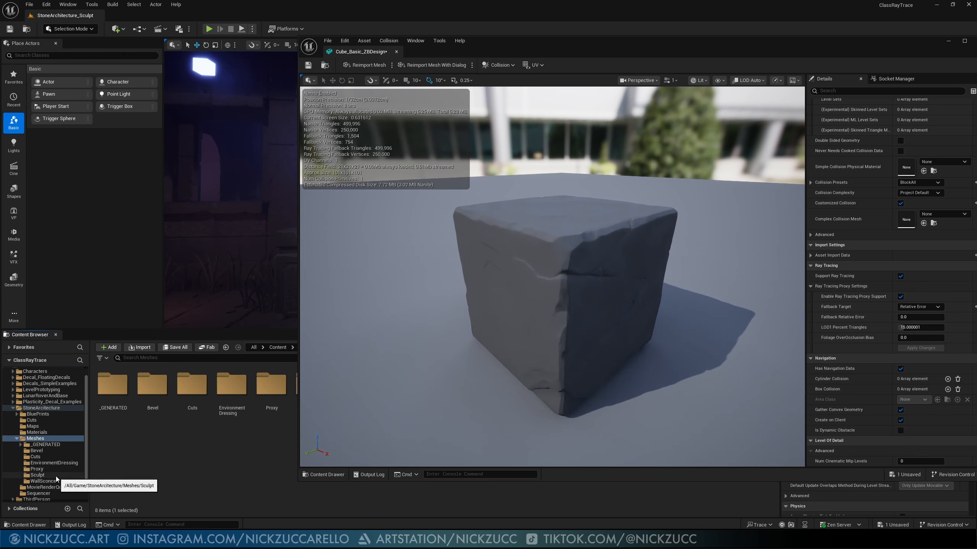
pyautogui.click(36, 433)
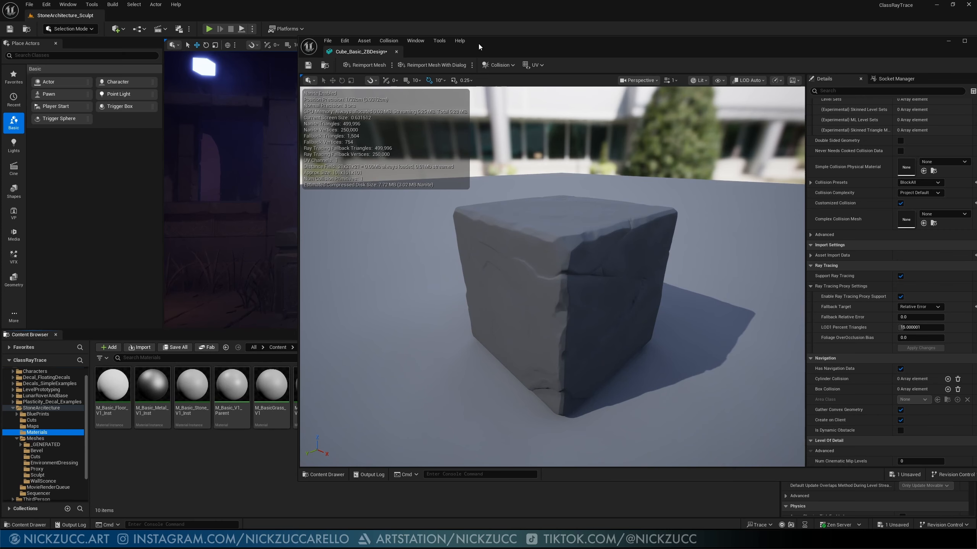
pyautogui.moveTo(478, 44); pyautogui.dragTo(484, 36)
pyautogui.click(191, 387)
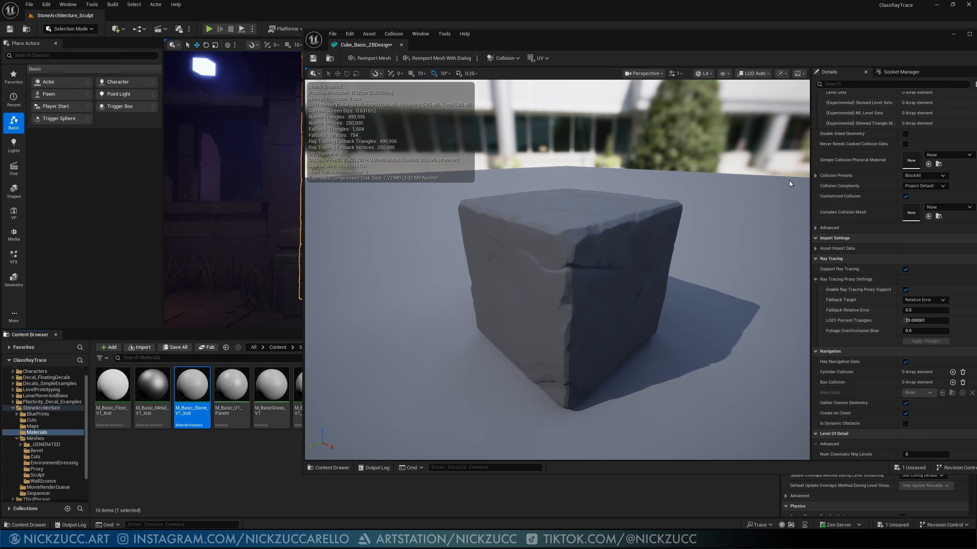
pyautogui.moveTo(795, 43); pyautogui.dragTo(683, 70)
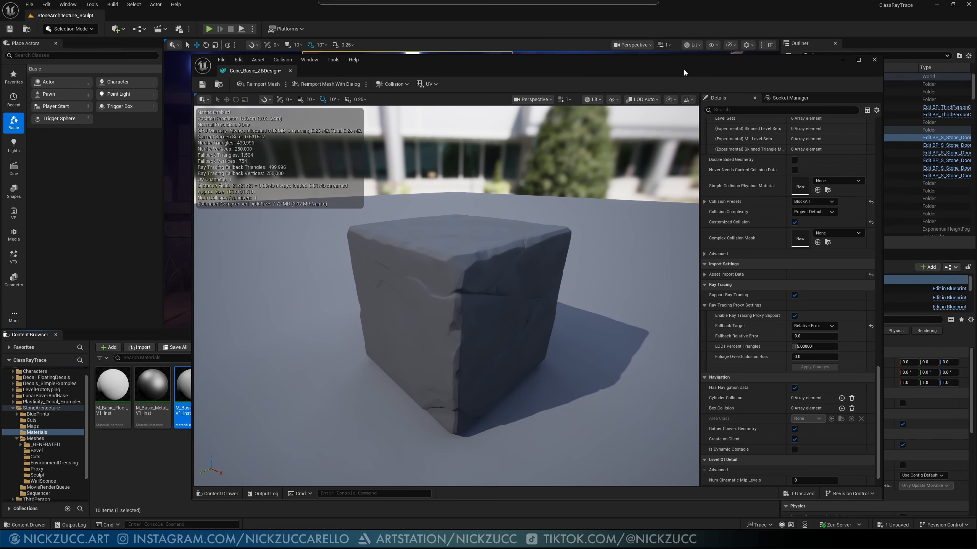
pyautogui.scroll(10, 808, 192)
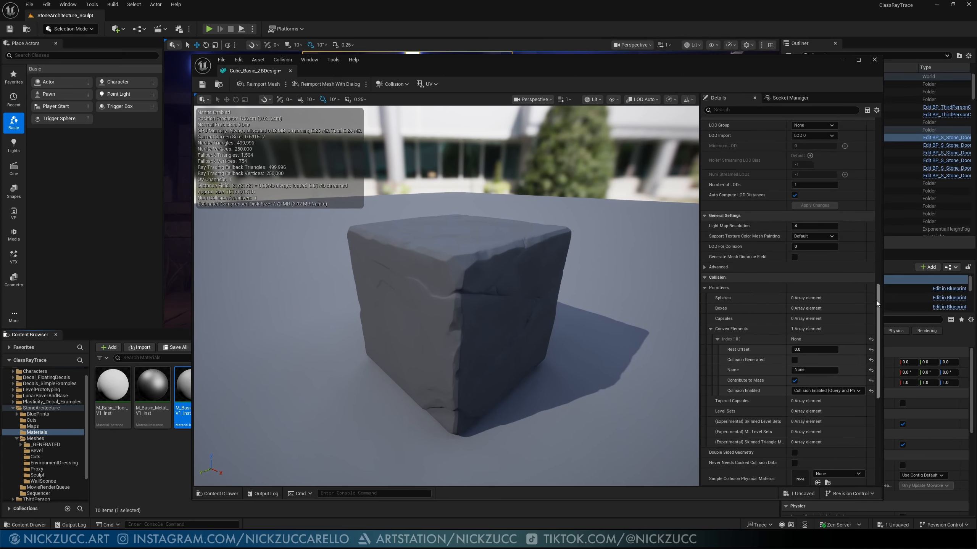
pyautogui.moveTo(879, 305); pyautogui.dragTo(877, 126)
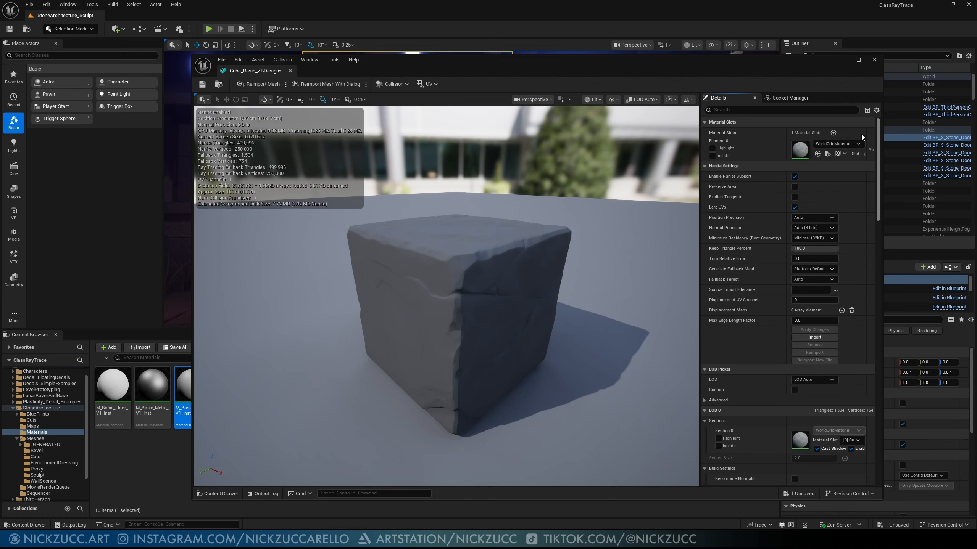
pyautogui.click(817, 154)
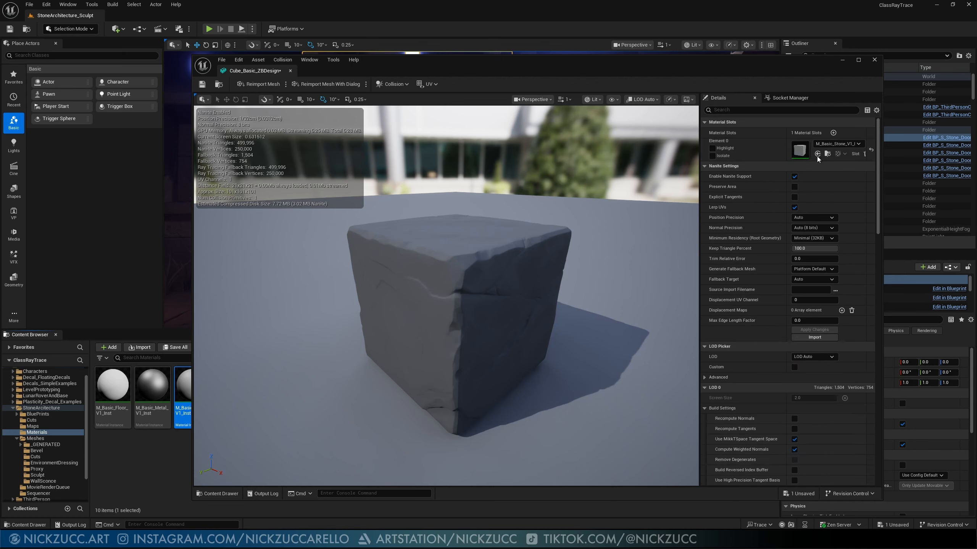
pyautogui.click(202, 84)
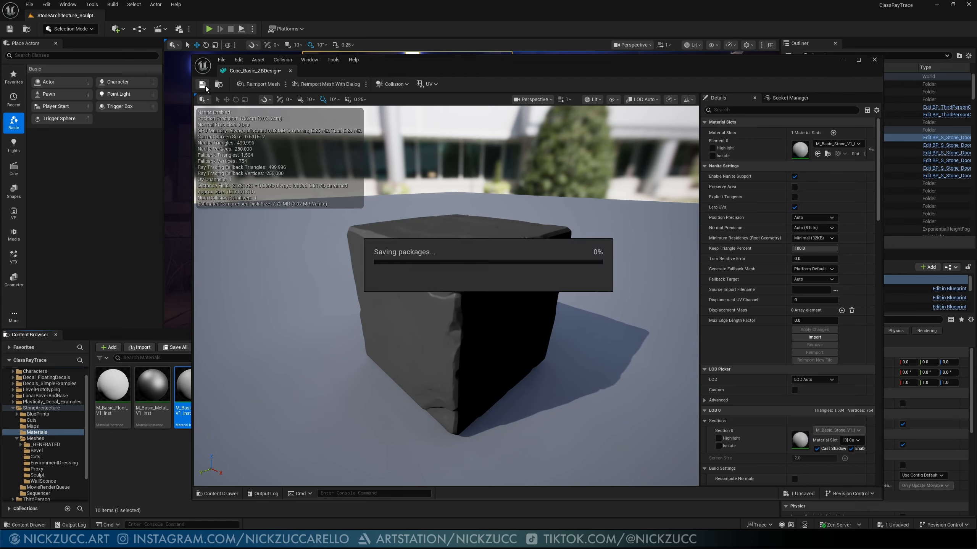
pyautogui.click(291, 72)
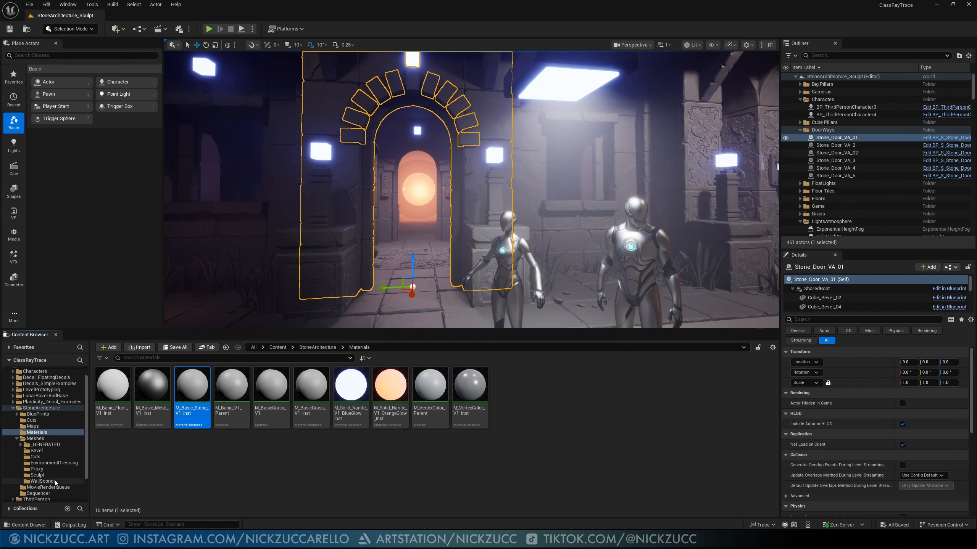
# Step: Place Cube_Basic_ZBDesign from the Meshes folder on the floor beside the characters with grid snapping on, replacing the unsnapped first placement
pyautogui.click(42, 440)
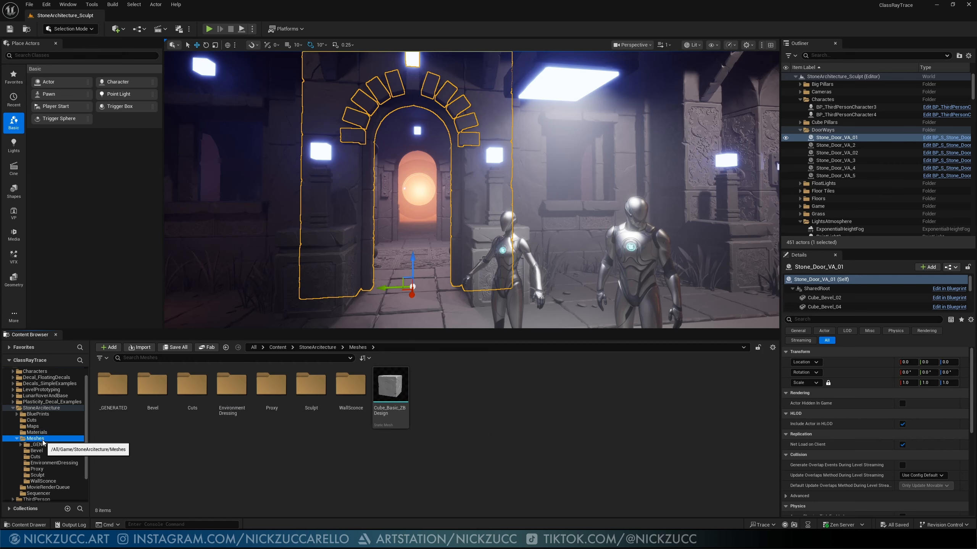
pyautogui.moveTo(399, 279); pyautogui.dragTo(442, 327, button='right')
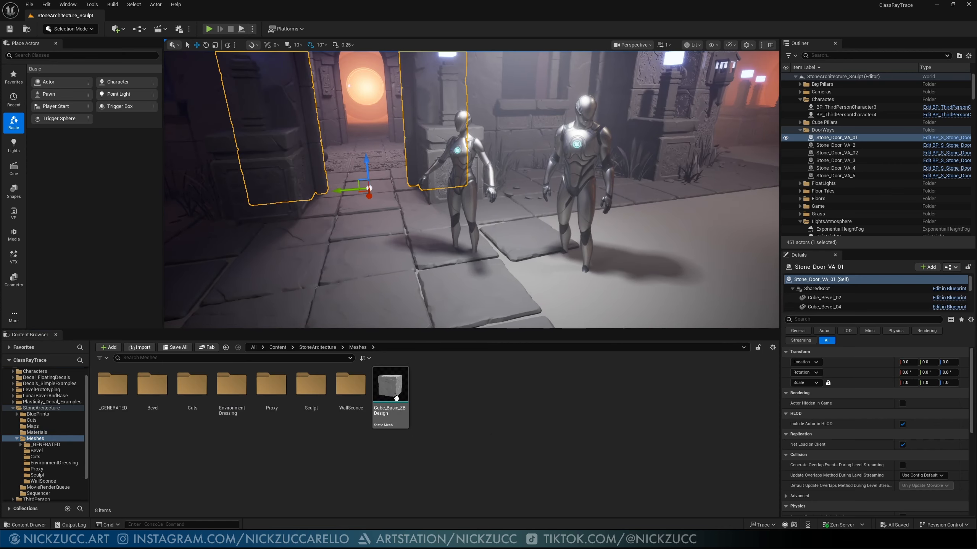
pyautogui.moveTo(392, 391); pyautogui.dragTo(667, 269)
pyautogui.press('d')
pyautogui.moveTo(571, 272); pyautogui.dragTo(673, 272, button='right')
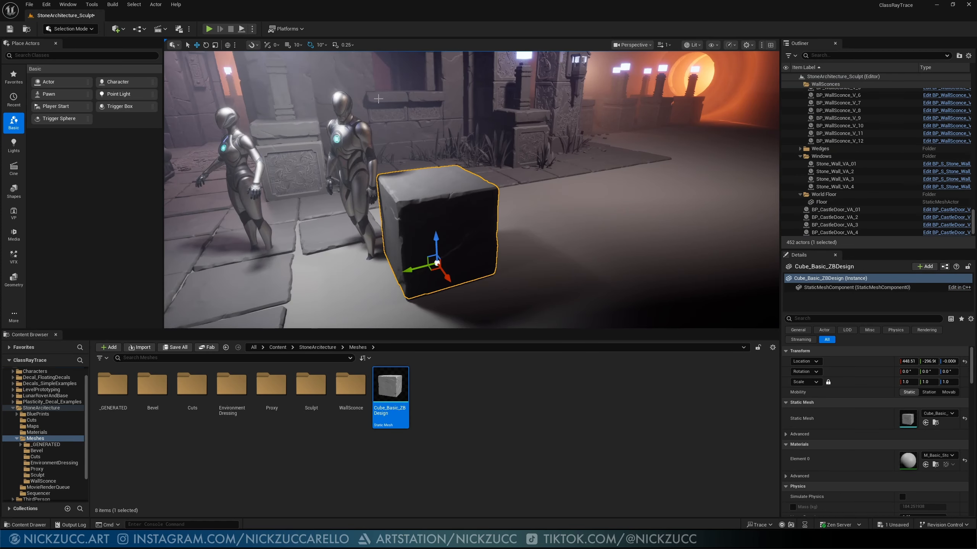
pyautogui.click(287, 44)
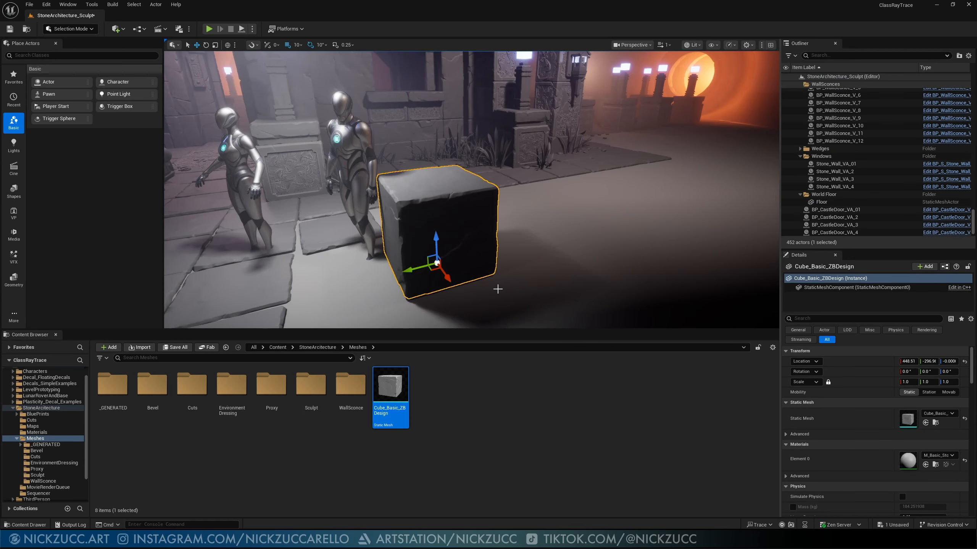
pyautogui.press('Delete')
pyautogui.moveTo(403, 390); pyautogui.dragTo(460, 249)
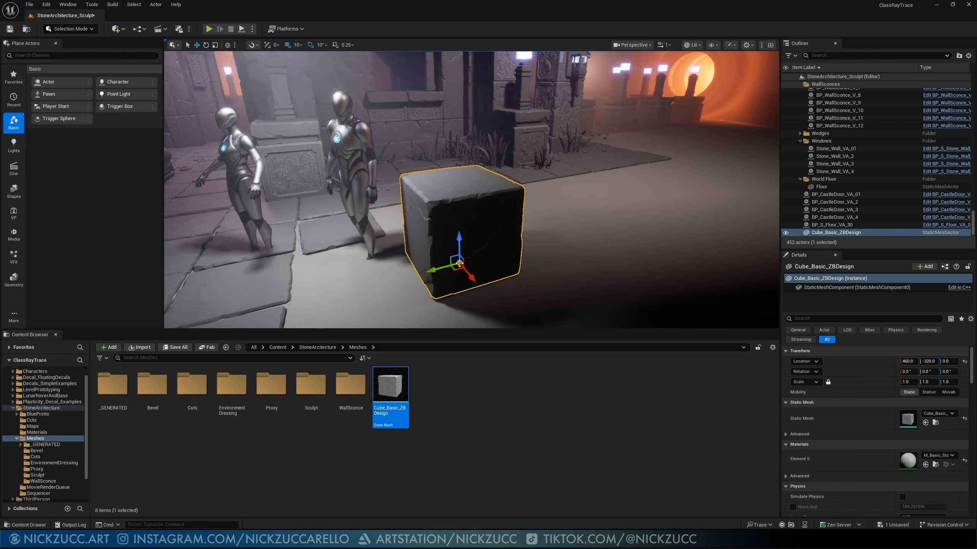
# Step: Duplicate the placed cube twice along the Y axis at 100-unit spacing to form a row of three adjoining blocks
pyautogui.keyDown('alt'); pyautogui.moveTo(431, 271); pyautogui.dragTo(543, 256); pyautogui.keyUp('alt')
pyautogui.moveTo(543, 257); pyautogui.dragTo(623, 281, button='right')
pyautogui.moveTo(509, 257); pyautogui.dragTo(553, 267, button='middle')
pyautogui.scroll(-3, 504, 205)
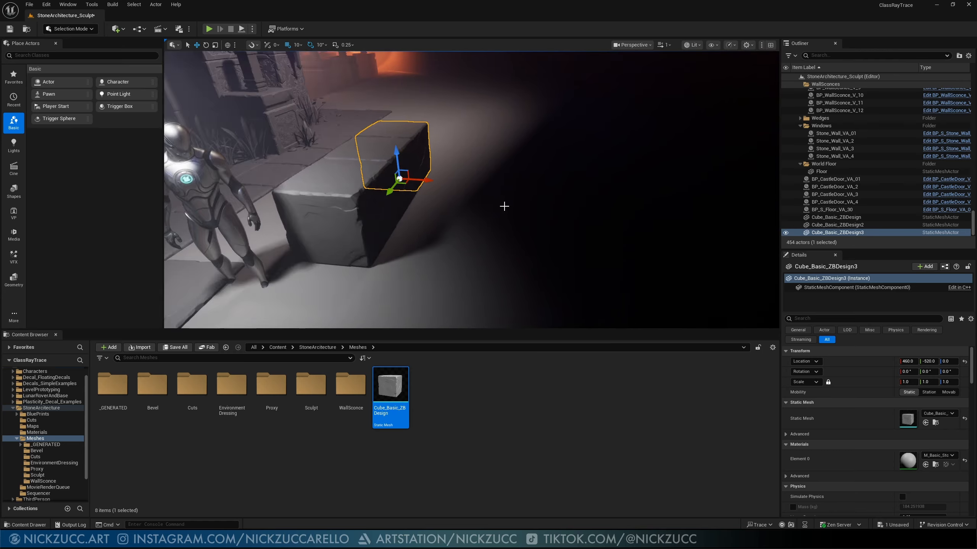
# Step: Select all three cubes and move the row into the lit floor area, with the first cube at X 330, Y -390
pyautogui.moveTo(504, 204); pyautogui.dragTo(429, 181, button='right')
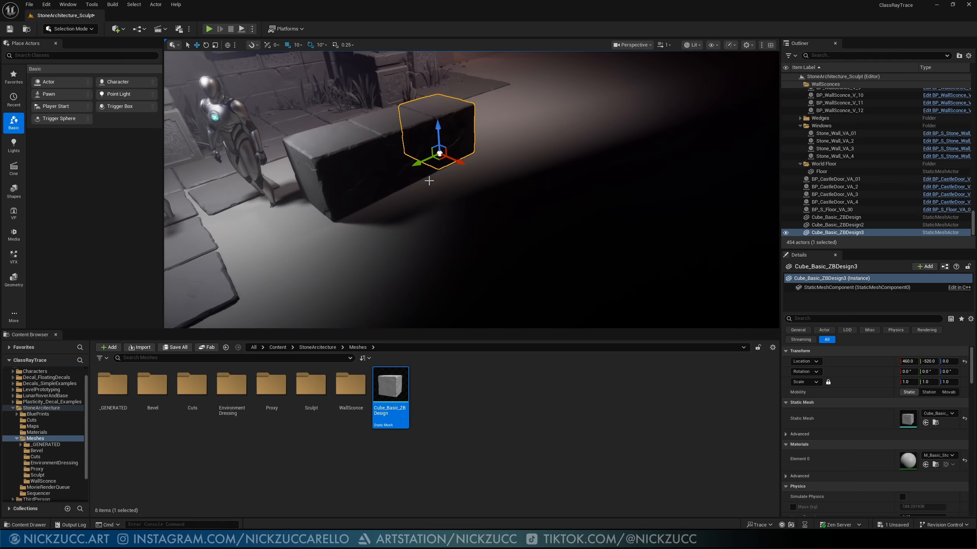
pyautogui.keyDown('ctrl'); pyautogui.click(377, 155); pyautogui.keyUp('ctrl')
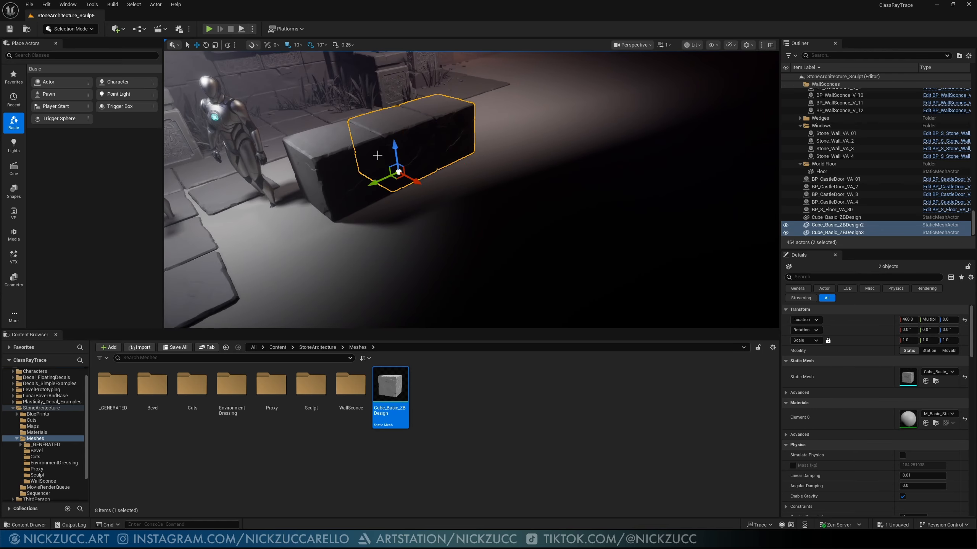
pyautogui.keyDown('ctrl'); pyautogui.click(352, 166); pyautogui.keyUp('ctrl')
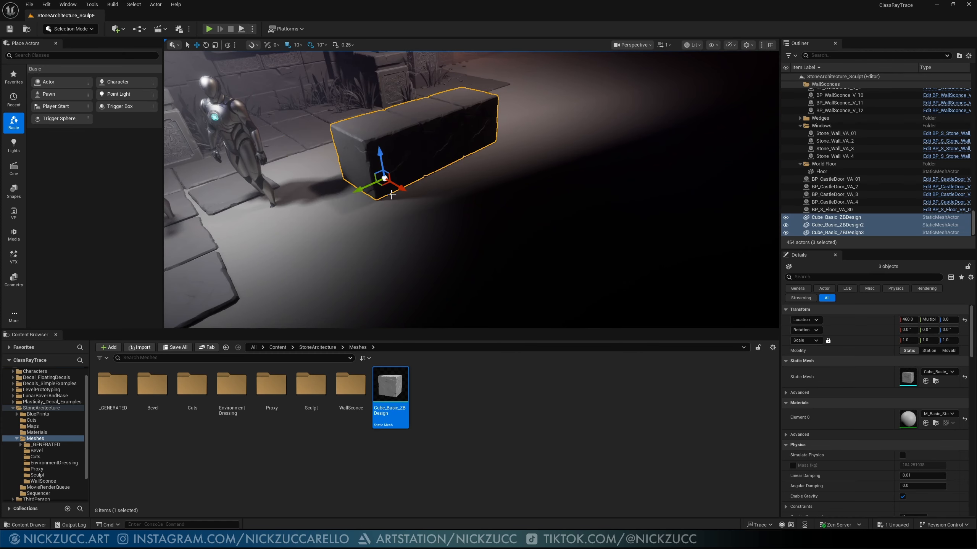
pyautogui.moveTo(400, 187); pyautogui.dragTo(362, 173)
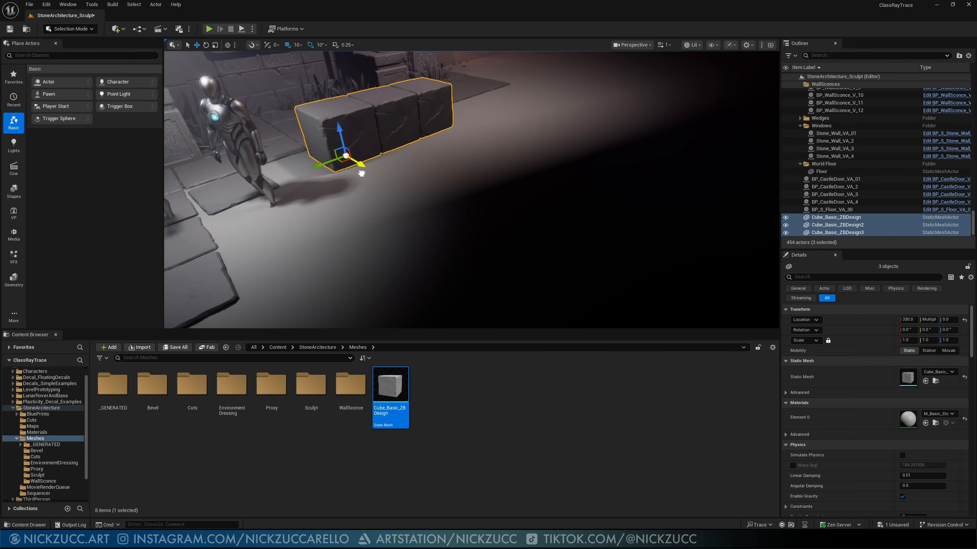
pyautogui.moveTo(431, 204)
pyautogui.mouseDown(button='right')
pyautogui.moveTo(392, 188)
pyautogui.moveTo(419, 204)
pyautogui.mouseUp(button='right')
pyautogui.moveTo(415, 194); pyautogui.dragTo(438, 176, button='right')
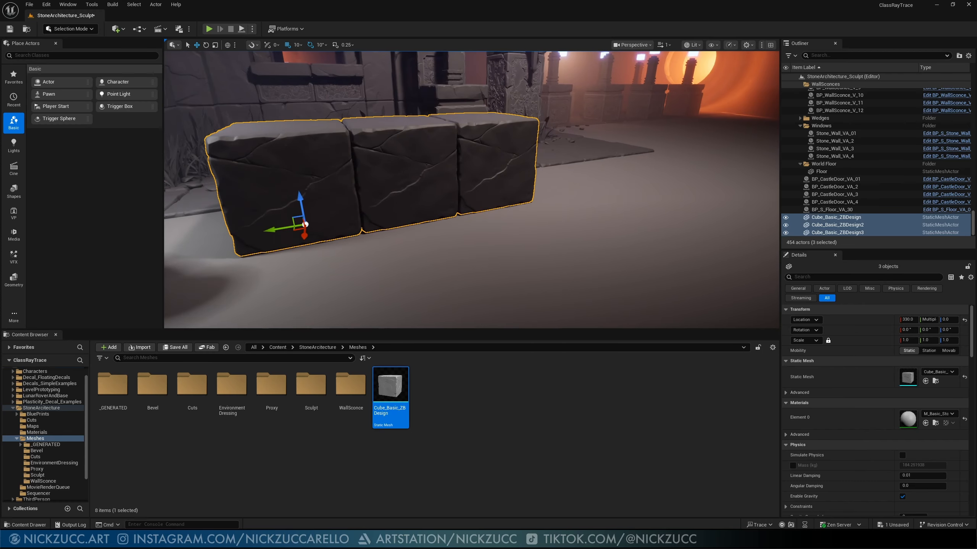
# Step: Rotate the middle cube of the row about its vertical axis so a different sculpted face points forward
pyautogui.click(320, 174)
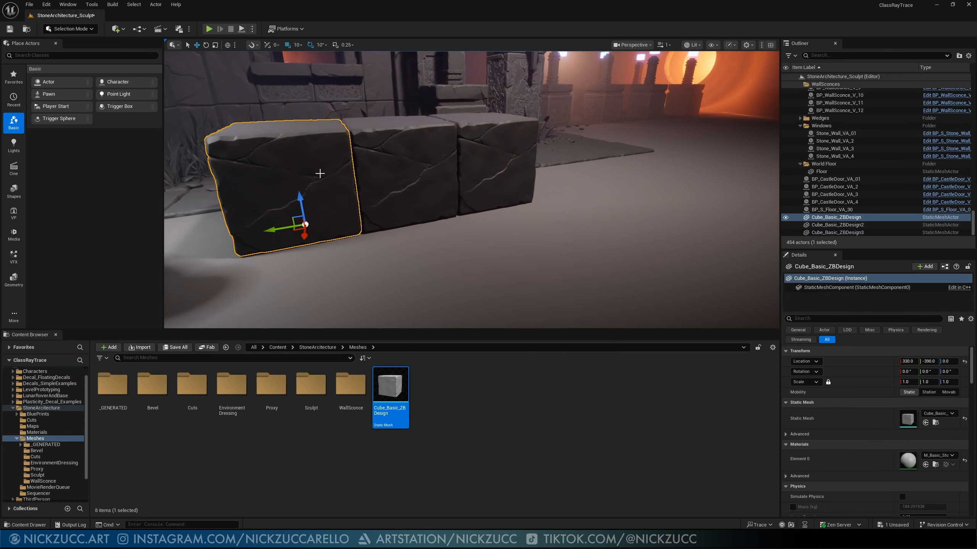
pyautogui.click(423, 162)
pyautogui.click(518, 170)
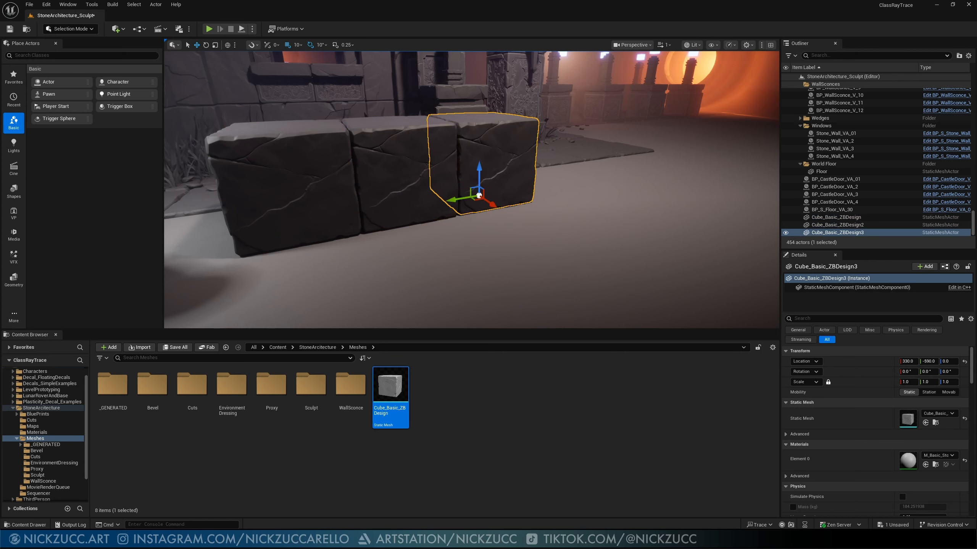
pyautogui.click(414, 183)
pyautogui.press('e')
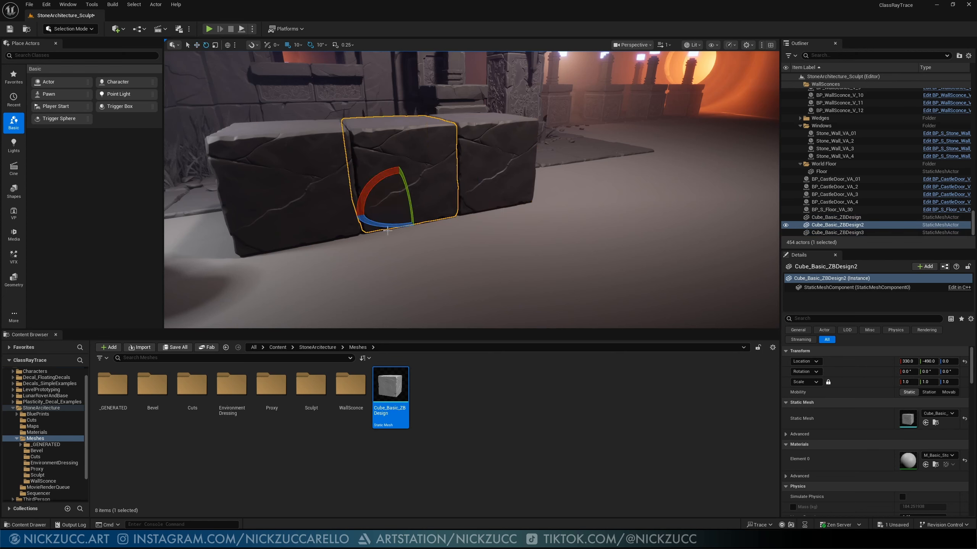
pyautogui.moveTo(402, 224); pyautogui.dragTo(340, 221)
# Step: Rotate the end cube, Cube_Basic_ZBDesign3, about 180° around its vertical axis and switch back to the move gizmo
pyautogui.click(510, 170)
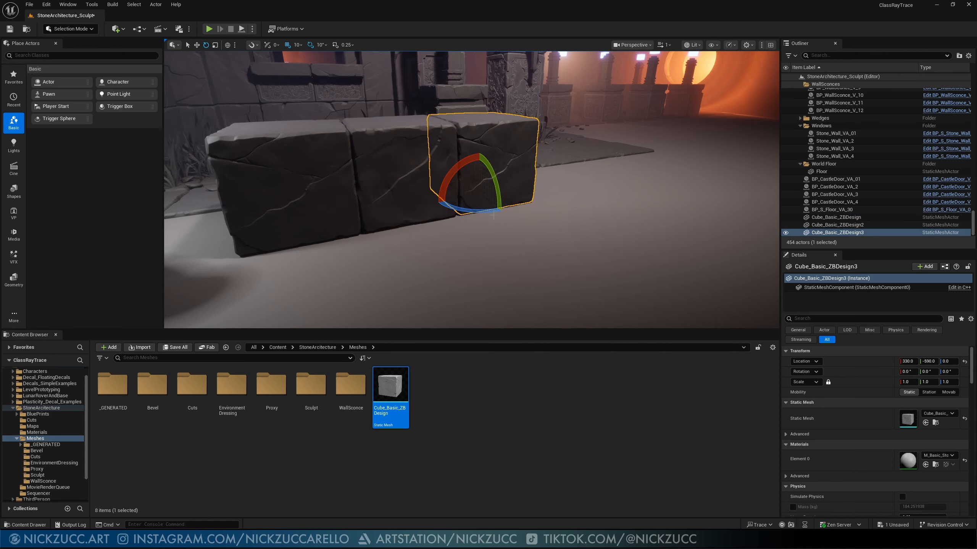
pyautogui.moveTo(479, 211); pyautogui.dragTo(455, 182)
pyautogui.keyDown('alt'); pyautogui.moveTo(574, 194); pyautogui.dragTo(539, 197); pyautogui.keyUp('alt')
pyautogui.press('space')
pyautogui.press('space')
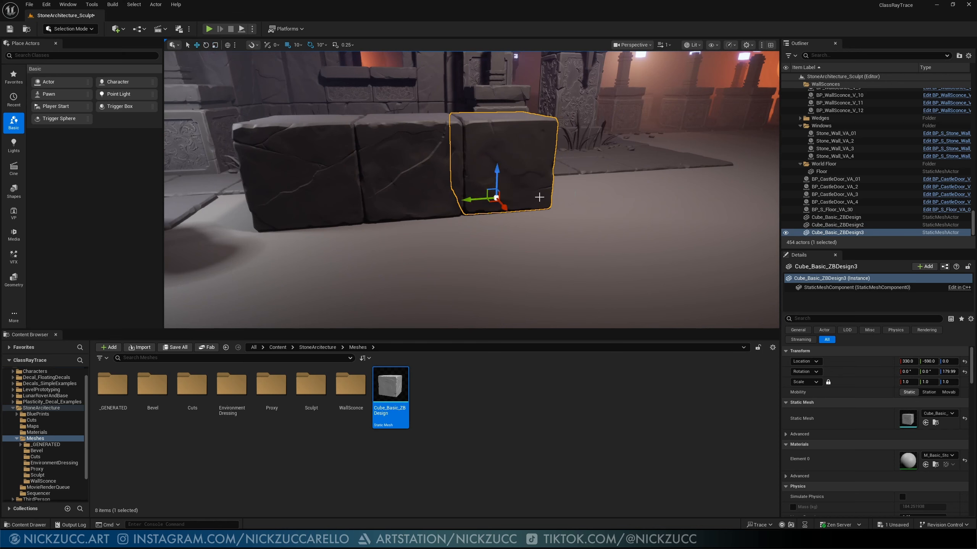
# Step: Duplicate the end cube 100 units along Y as a fourth block and turn the copy to about 270° around its vertical axis
pyautogui.keyDown('alt'); pyautogui.moveTo(479, 200); pyautogui.dragTo(526, 197); pyautogui.keyUp('alt')
pyautogui.press('space')
pyautogui.moveTo(628, 234)
pyautogui.mouseDown(button='right')
pyautogui.moveTo(577, 235)
pyautogui.moveTo(619, 196)
pyautogui.moveTo(629, 234)
pyautogui.mouseUp(button='right')
# Step: Select all four cubes and duplicate the row 100 units upward to form a second course of blocks
pyautogui.click(371, 195)
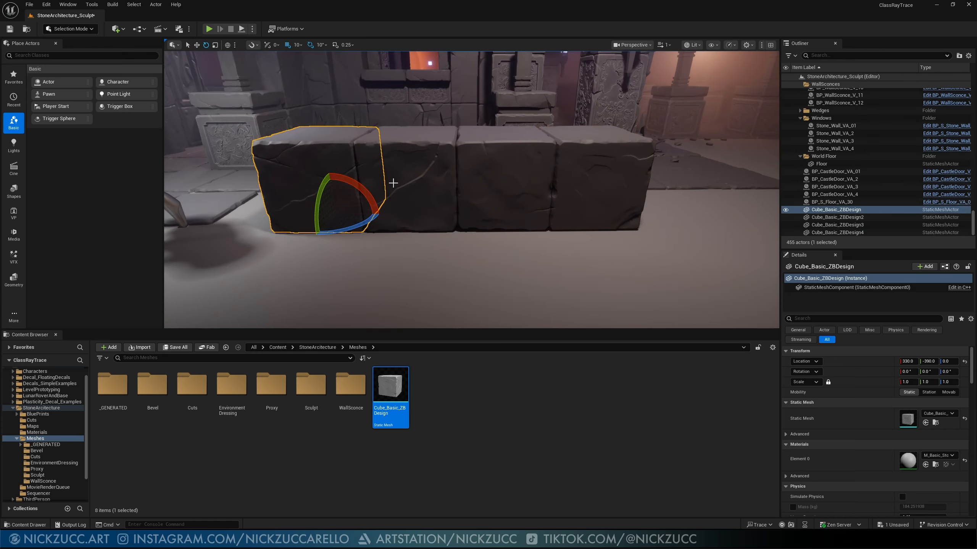
pyautogui.keyDown('ctrl'); pyautogui.click(425, 173); pyautogui.keyUp('ctrl')
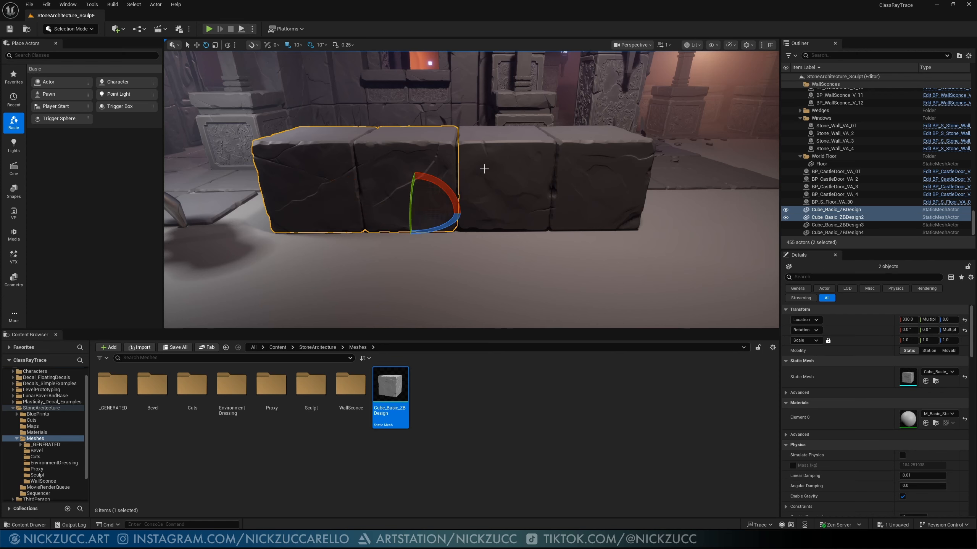
pyautogui.keyDown('ctrl'); pyautogui.click(487, 169); pyautogui.keyUp('ctrl')
pyautogui.keyDown('ctrl'); pyautogui.click(582, 169); pyautogui.keyUp('ctrl')
pyautogui.press('w')
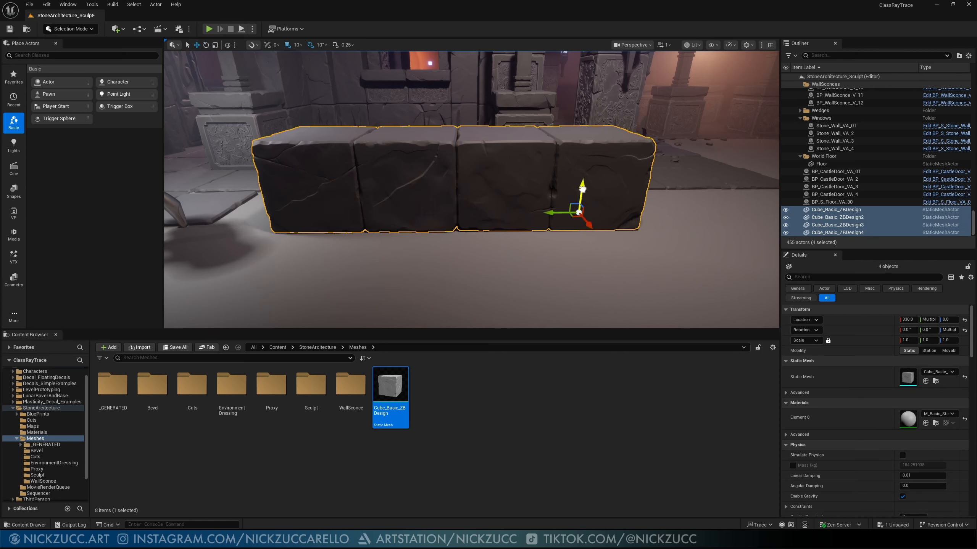
pyautogui.moveTo(583, 188); pyautogui.dragTo(565, 113)
pyautogui.hotkey('ctrl', 'z')
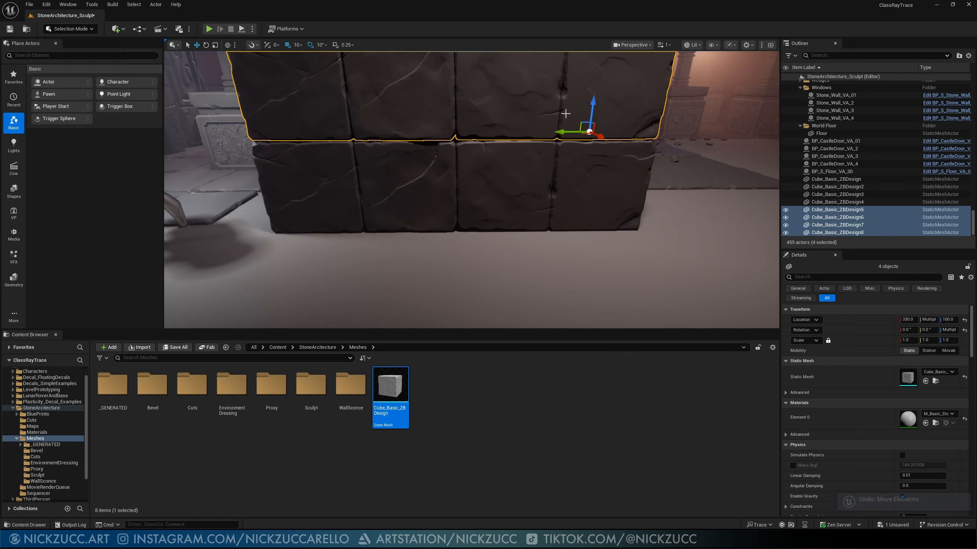
pyautogui.press('f')
# Step: Flip the first upper cube, Cube_Basic_ZBDesign5, 180° around the X axis and raise it to Z 200 to refill its slot
pyautogui.click(334, 172)
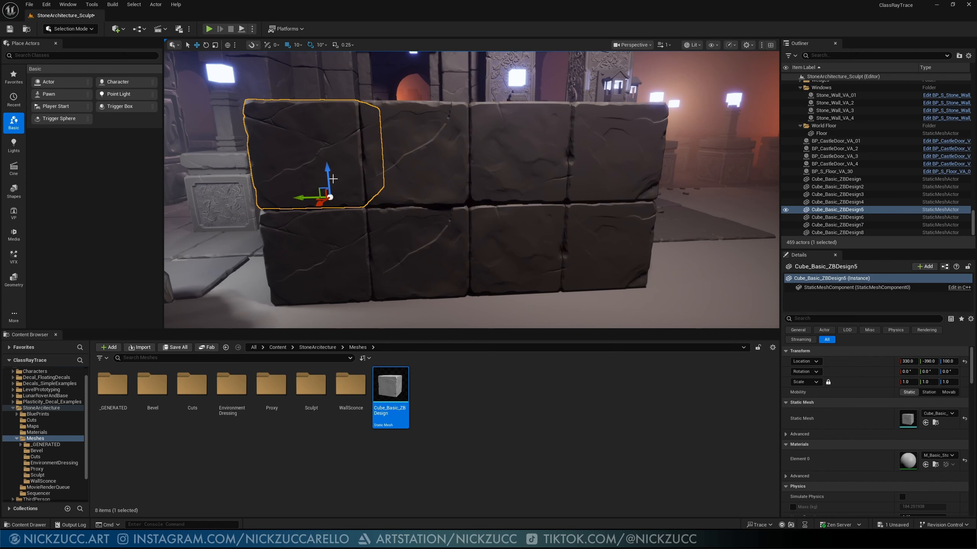
pyautogui.press('e')
pyautogui.moveTo(322, 181); pyautogui.dragTo(326, 223)
pyautogui.moveTo(322, 152); pyautogui.dragTo(302, 72)
pyautogui.press('w')
pyautogui.moveTo(301, 75); pyautogui.dragTo(326, 88, button='right')
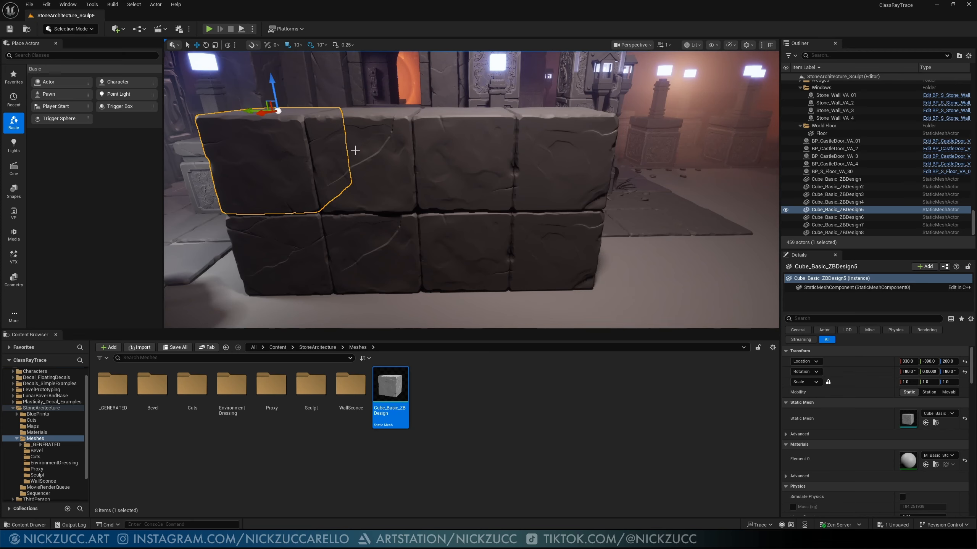
# Step: Tip the second upper cube, Cube_Basic_ZBDesign6, to about 270° on the X axis and move it to X 280, Z 150
pyautogui.click(369, 168)
pyautogui.press('e')
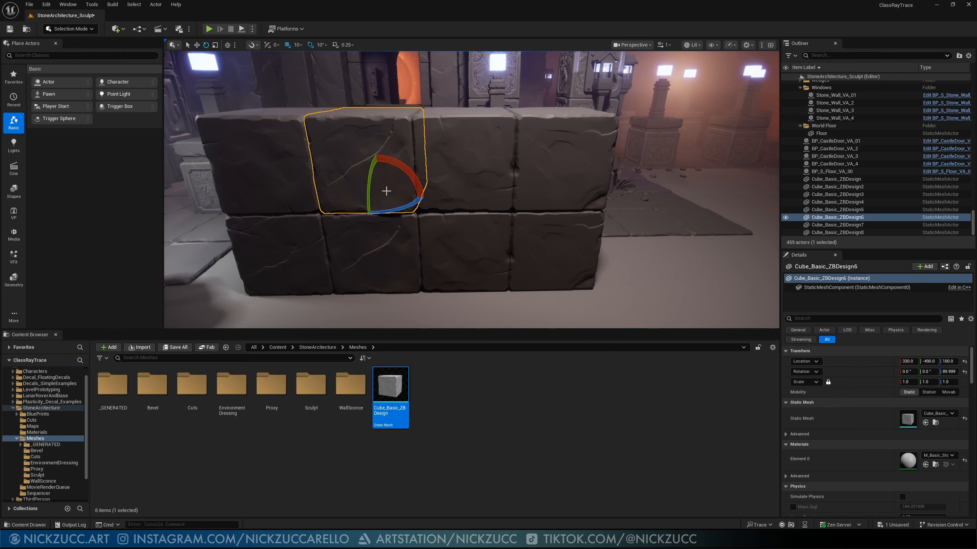
pyautogui.moveTo(370, 181); pyautogui.dragTo(333, 263)
pyautogui.press('w')
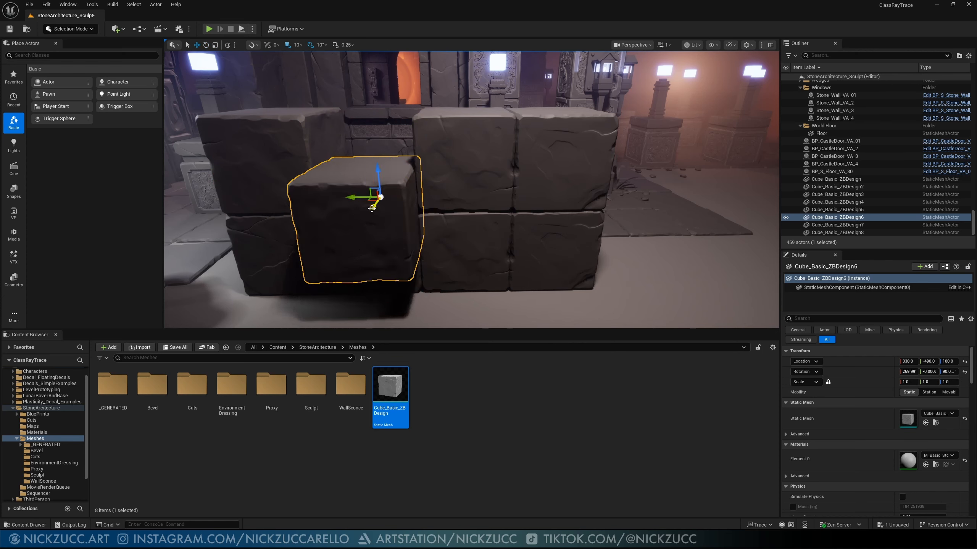
pyautogui.moveTo(372, 208); pyautogui.dragTo(383, 192)
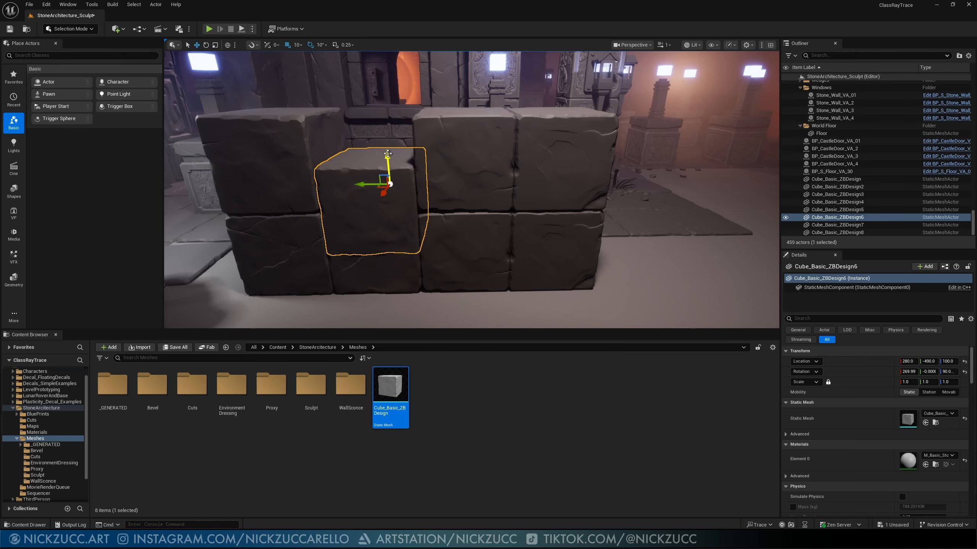
pyautogui.moveTo(387, 154); pyautogui.dragTo(382, 118)
pyautogui.moveTo(403, 203); pyautogui.dragTo(442, 170, button='right')
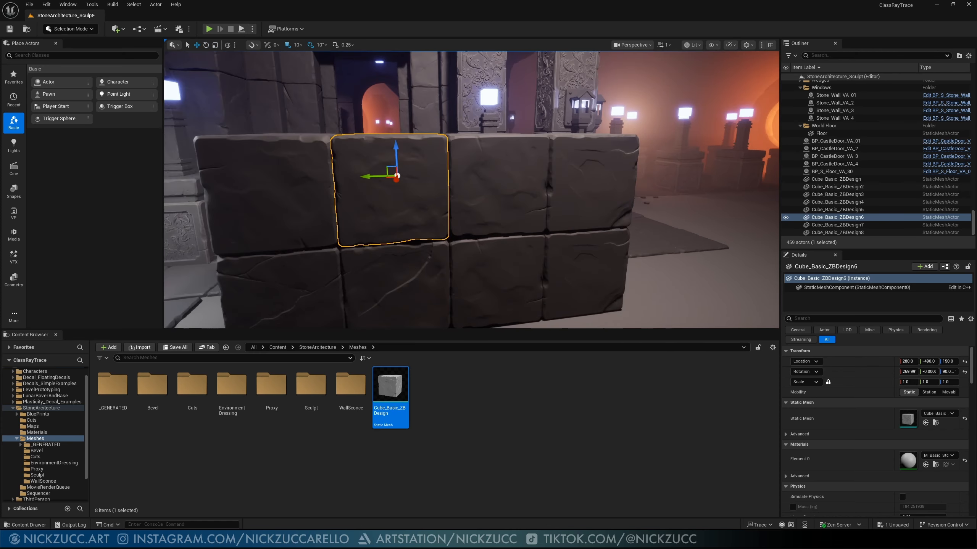
pyautogui.moveTo(454, 233); pyautogui.dragTo(423, 225, button='right')
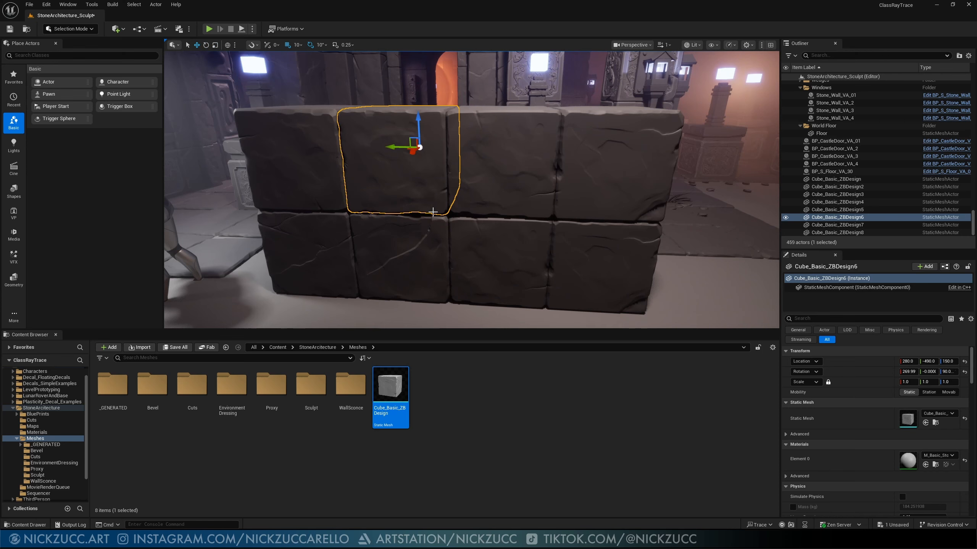
# Step: Flip the third upper cube, Cube_Basic_ZBDesign7, about 180° on X, set its vertical rotation to 270°, and raise it back into the upper course
pyautogui.click(521, 181)
pyautogui.press('e')
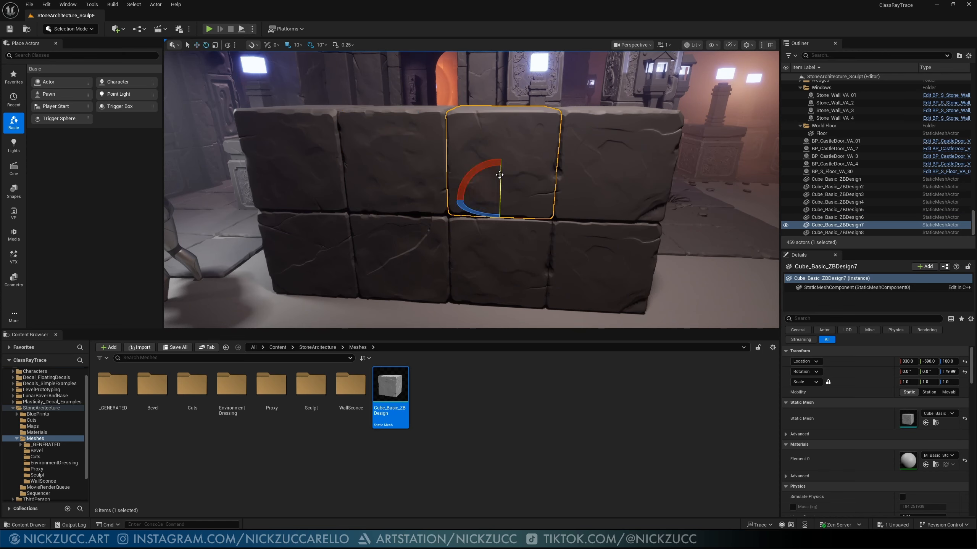
pyautogui.moveTo(500, 158); pyautogui.dragTo(477, 171)
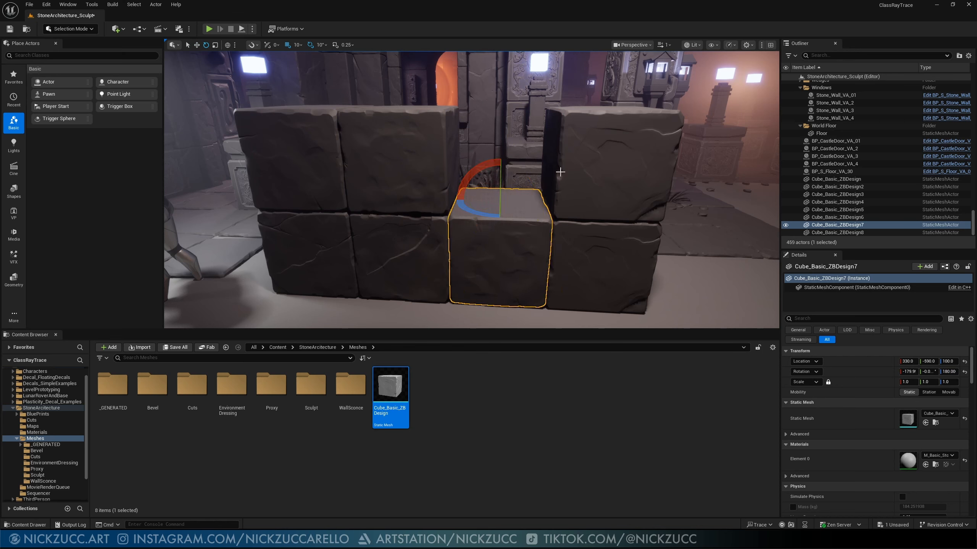
pyautogui.moveTo(499, 216); pyautogui.dragTo(441, 202)
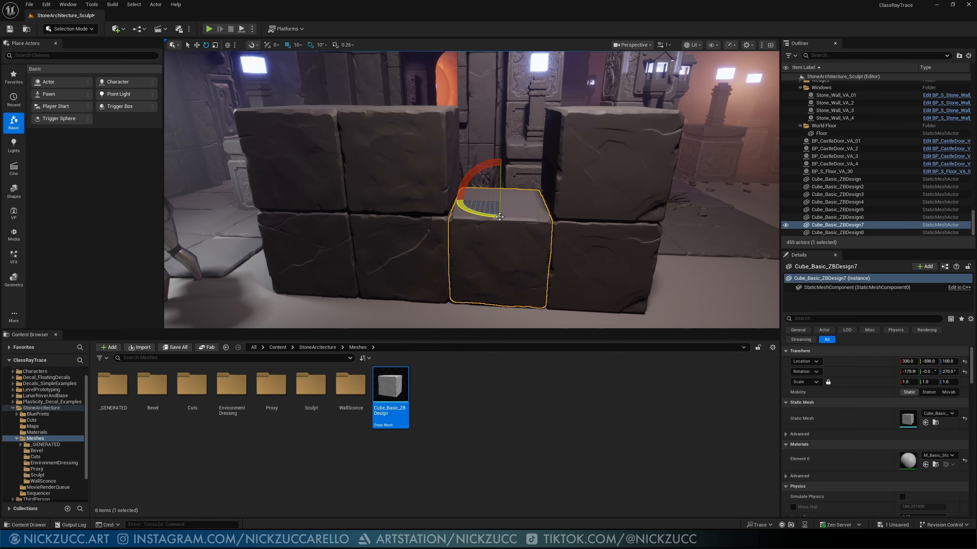
pyautogui.press('w')
pyautogui.moveTo(498, 174); pyautogui.dragTo(509, 79)
pyautogui.moveTo(509, 79); pyautogui.dragTo(540, 63, button='right')
pyautogui.moveTo(454, 177); pyautogui.dragTo(557, 169, button='right')
# Step: Rotate the last upper cube, Cube_Basic_ZBDesign8, to show a different sculpted face and raise it back into the upper course
pyautogui.click(543, 179)
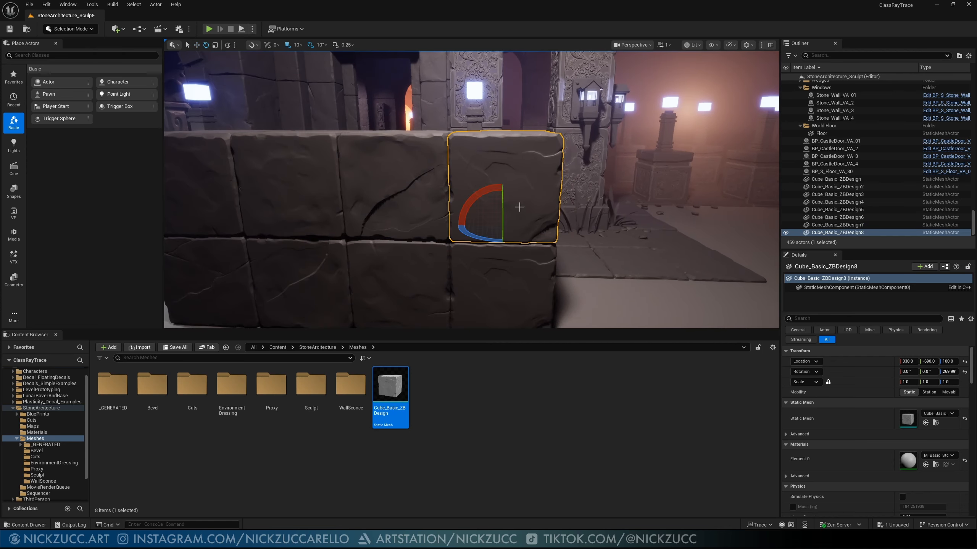
pyautogui.moveTo(489, 242); pyautogui.dragTo(501, 323)
pyautogui.moveTo(522, 198); pyautogui.dragTo(534, 227, button='right')
pyautogui.press('r')
pyautogui.moveTo(490, 168); pyautogui.dragTo(485, 70)
pyautogui.moveTo(569, 179); pyautogui.dragTo(595, 209, button='right')
# Step: Examine the two-course block wall up close and from several angles against the surrounding architecture
pyautogui.press('Escape')
pyautogui.scroll(-3, 560, 196)
pyautogui.moveTo(552, 179); pyautogui.dragTo(532, 227, button='right')
pyautogui.press('w')
pyautogui.press('q')
pyautogui.scroll(-3, 573, 212)
pyautogui.scroll(-8, 574, 211)
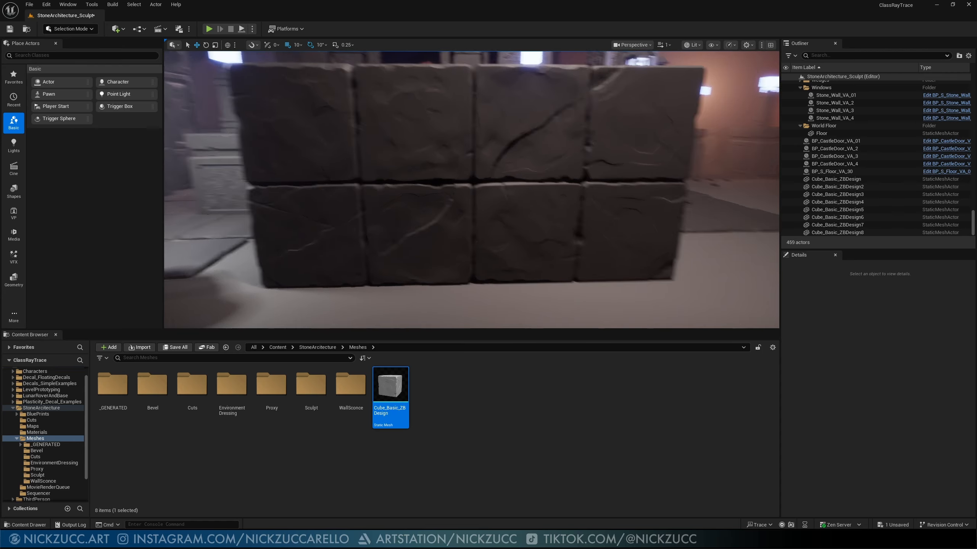
pyautogui.scroll(5, 563, 217)
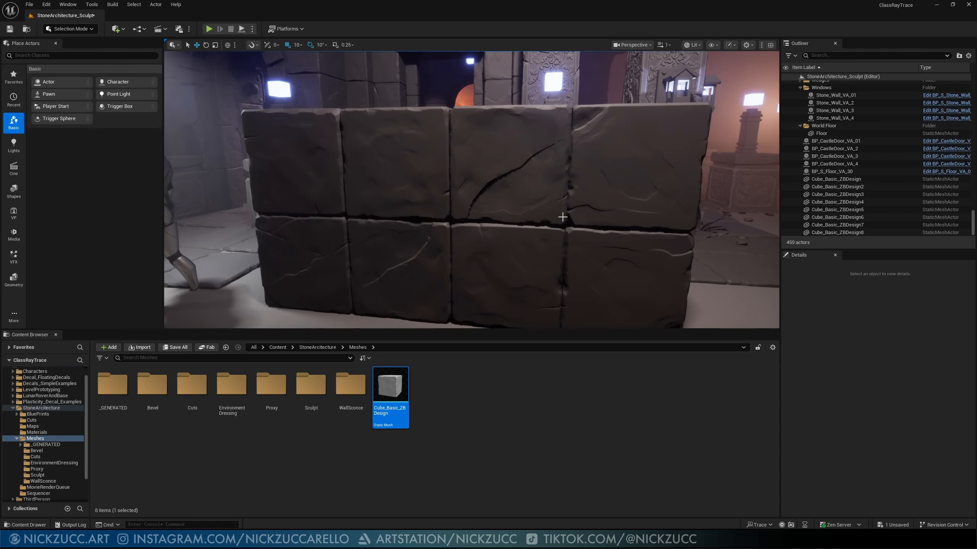
pyautogui.moveTo(562, 217)
pyautogui.mouseDown(button='right')
pyautogui.moveTo(586, 236)
pyautogui.moveTo(686, 227)
pyautogui.moveTo(577, 236)
pyautogui.moveTo(612, 216)
pyautogui.moveTo(549, 231)
pyautogui.moveTo(566, 213)
pyautogui.mouseUp(button='right')
pyautogui.press('a')
pyautogui.press('s')
pyautogui.press('d')
pyautogui.press('d')
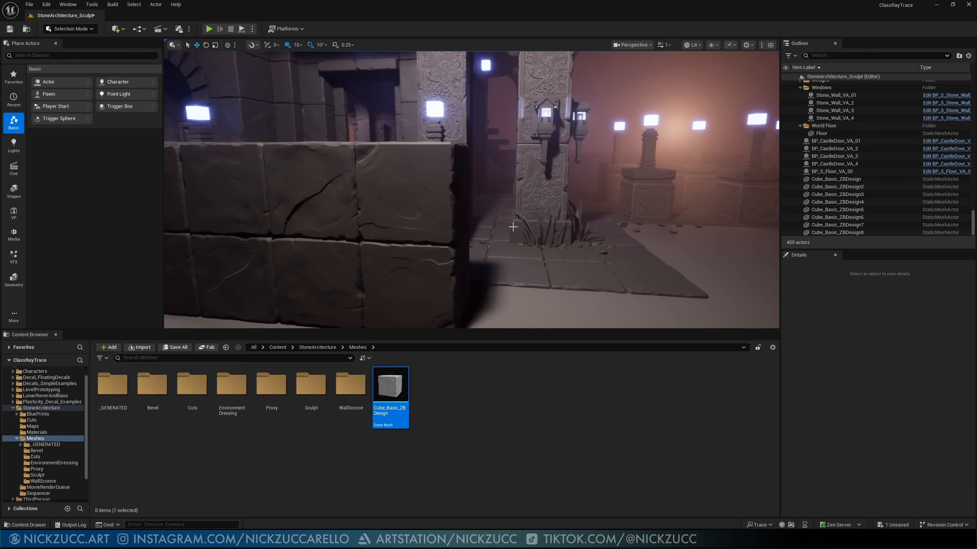
pyautogui.press('d')
pyautogui.moveTo(498, 218)
pyautogui.mouseDown(button='right')
pyautogui.moveTo(472, 218)
pyautogui.moveTo(515, 204)
pyautogui.moveTo(537, 215)
pyautogui.moveTo(542, 231)
pyautogui.moveTo(516, 227)
pyautogui.moveTo(511, 204)
pyautogui.mouseUp(button='right')
pyautogui.click(503, 208)
pyautogui.press('e')
pyautogui.press('a')
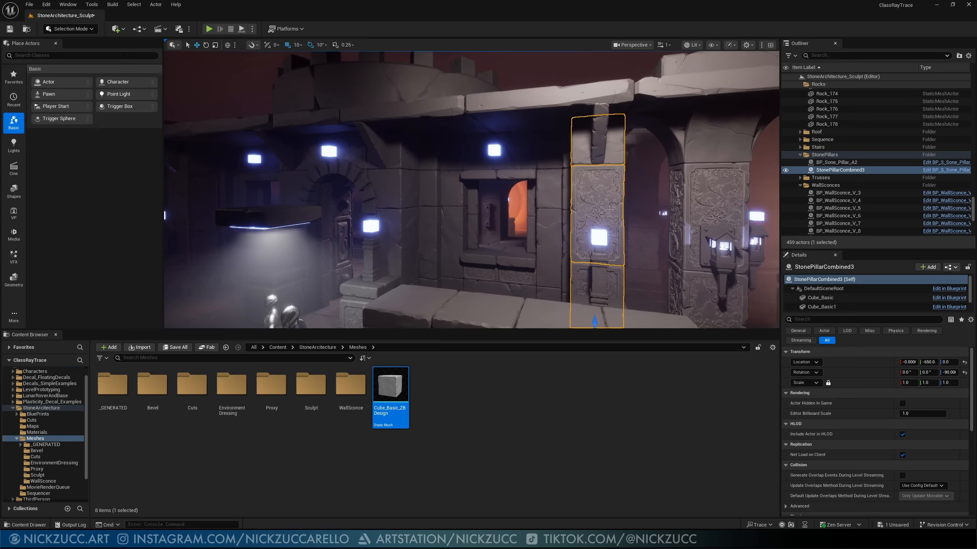
pyautogui.press('a')
pyautogui.moveTo(590, 215); pyautogui.dragTo(599, 240, button='right')
pyautogui.press('d')
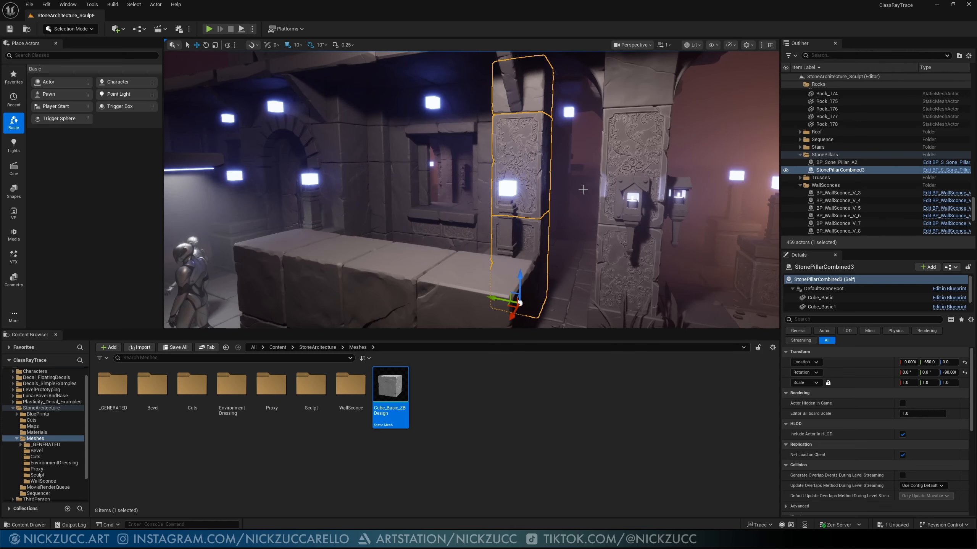
pyautogui.press('a')
pyautogui.moveTo(543, 208); pyautogui.dragTo(460, 223, button='right')
pyautogui.scroll(-3, 524, 232)
pyautogui.scroll(2, 521, 232)
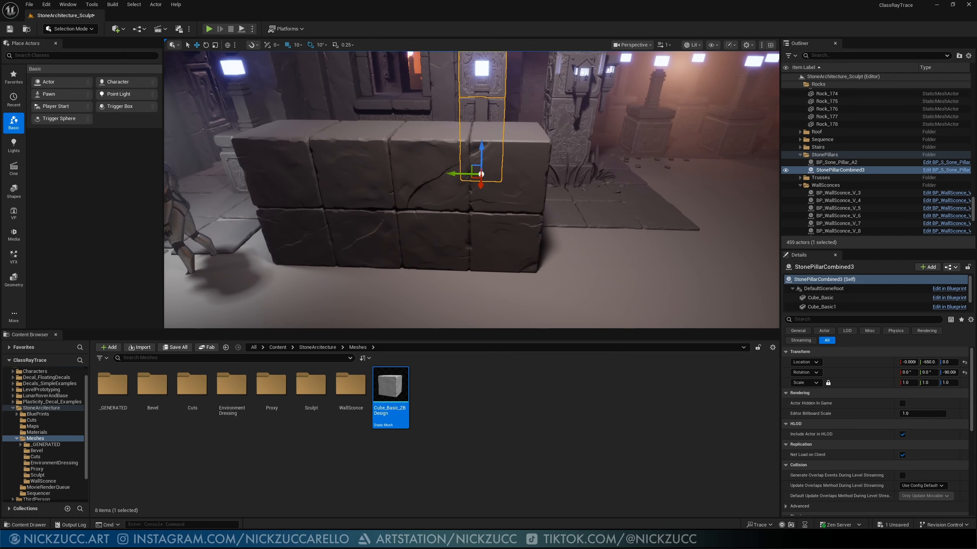
# Step: Select the four upper cubes and shift the course along the Y axis by about half a block to stagger the joints
pyautogui.click(292, 169)
pyautogui.keyDown('ctrl'); pyautogui.click(368, 166); pyautogui.keyUp('ctrl')
pyautogui.keyDown('ctrl'); pyautogui.click(420, 166); pyautogui.keyUp('ctrl')
pyautogui.keyDown('ctrl'); pyautogui.click(480, 164); pyautogui.keyUp('ctrl')
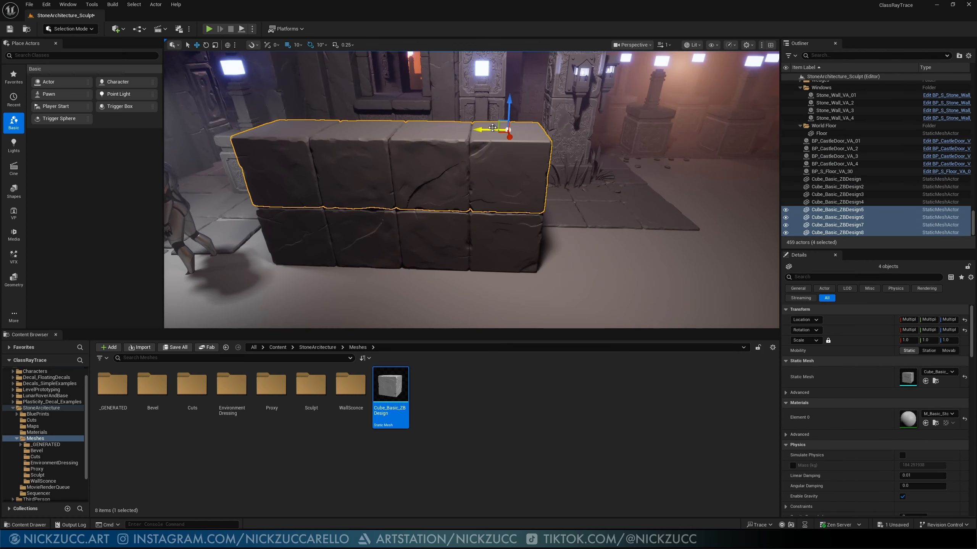
pyautogui.moveTo(492, 127); pyautogui.dragTo(538, 142)
pyautogui.moveTo(523, 192); pyautogui.dragTo(545, 197, button='right')
pyautogui.moveTo(525, 90); pyautogui.dragTo(508, 91)
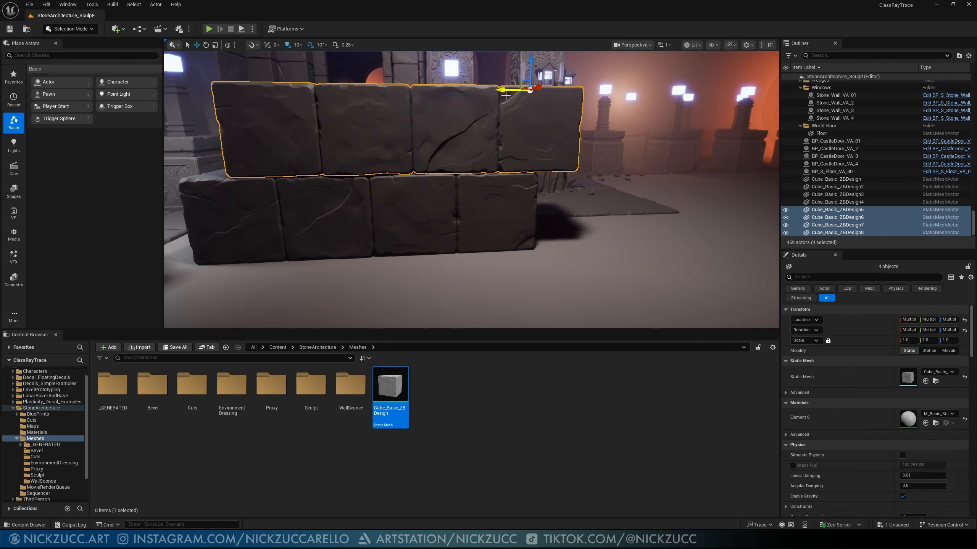
# Step: Add the four lower cubes to the selection and duplicate all eight along Y to extend the staggered wall by four blocks
pyautogui.keyDown('ctrl'); pyautogui.click(477, 218); pyautogui.keyUp('ctrl')
pyautogui.keyDown('ctrl'); pyautogui.click(410, 208); pyautogui.keyUp('ctrl')
pyautogui.keyDown('ctrl'); pyautogui.click(338, 208); pyautogui.keyUp('ctrl')
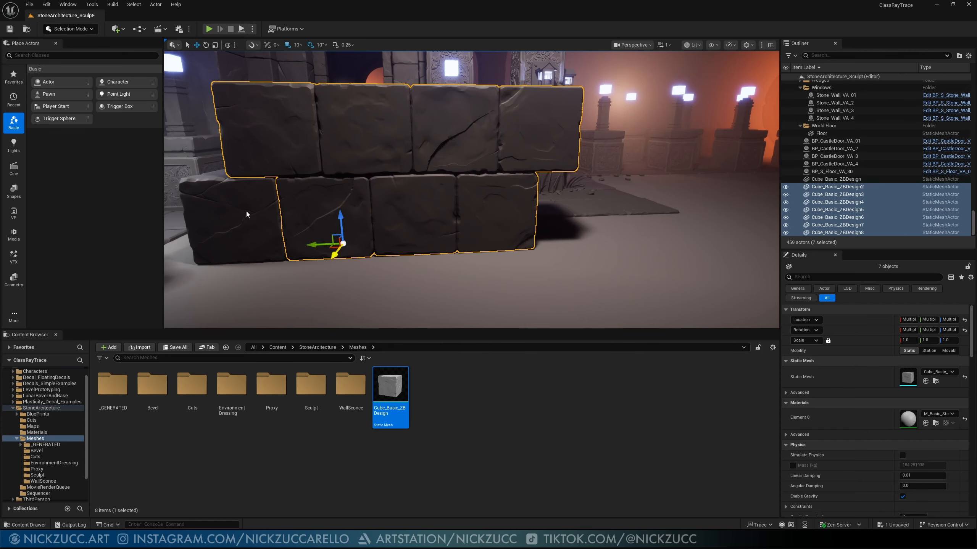
pyautogui.keyDown('ctrl'); pyautogui.click(247, 214); pyautogui.keyUp('ctrl')
pyautogui.moveTo(246, 214); pyautogui.dragTo(356, 212, button='right')
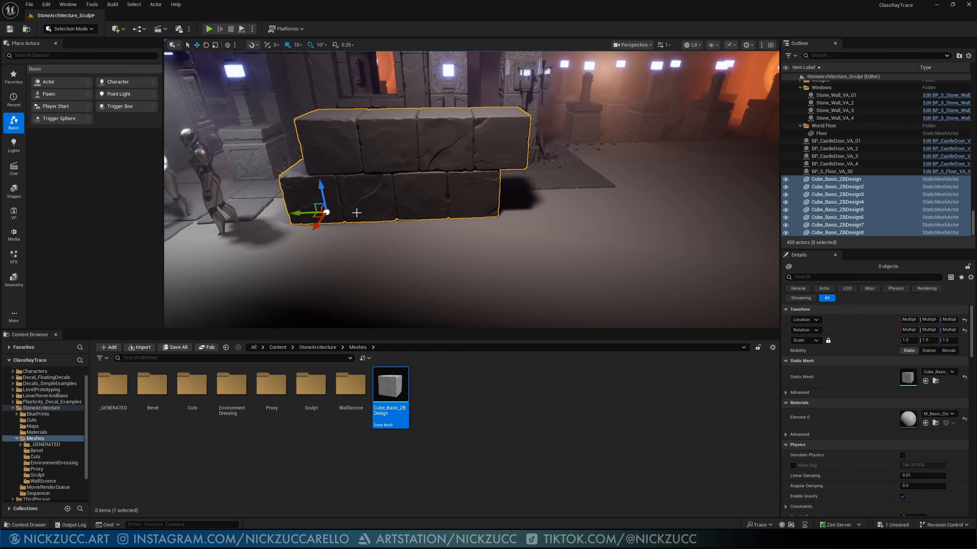
pyautogui.keyDown('alt'); pyautogui.moveTo(303, 212); pyautogui.dragTo(496, 223); pyautogui.keyUp('alt')
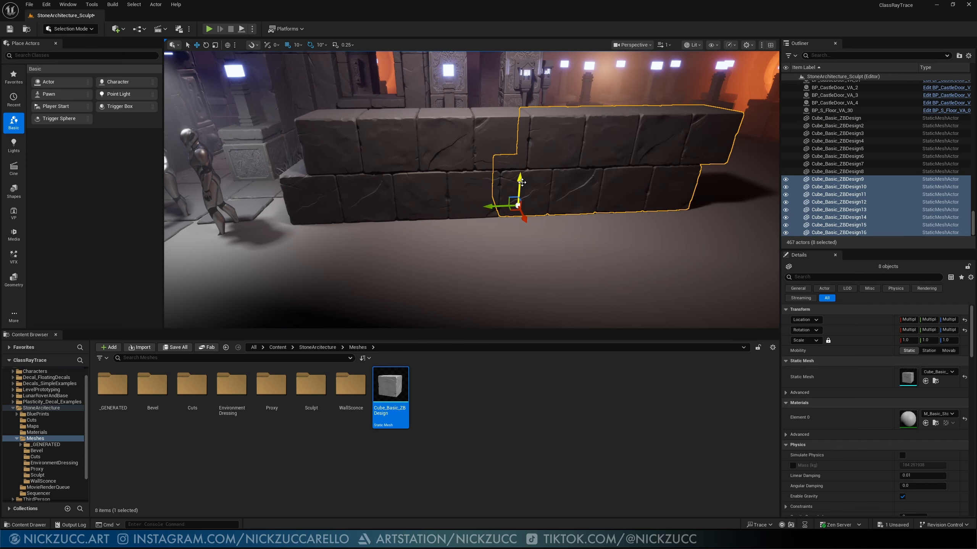
# Step: Duplicate the eight selected blocks upward as two new rows, and copy them sideways to complete a wall four rows high
pyautogui.keyDown('alt'); pyautogui.moveTo(521, 176); pyautogui.dragTo(514, 74); pyautogui.keyUp('alt')
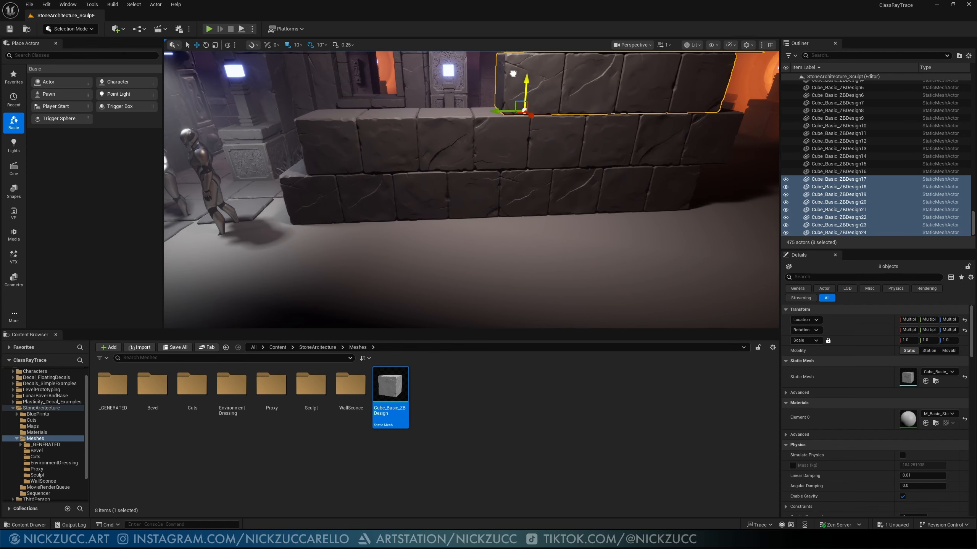
pyautogui.moveTo(513, 74); pyautogui.dragTo(496, 83, button='right')
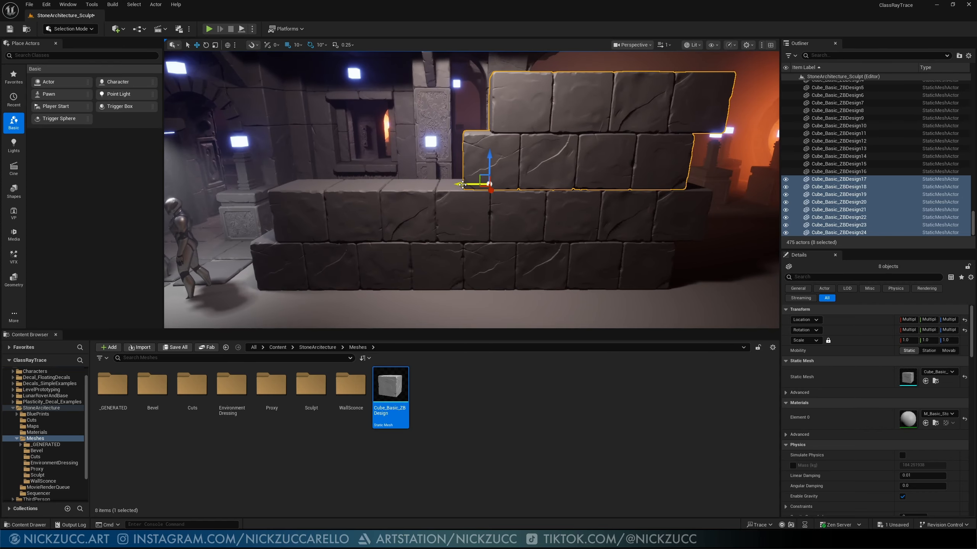
pyautogui.keyDown('alt'); pyautogui.moveTo(463, 184); pyautogui.dragTo(257, 181); pyautogui.keyUp('alt')
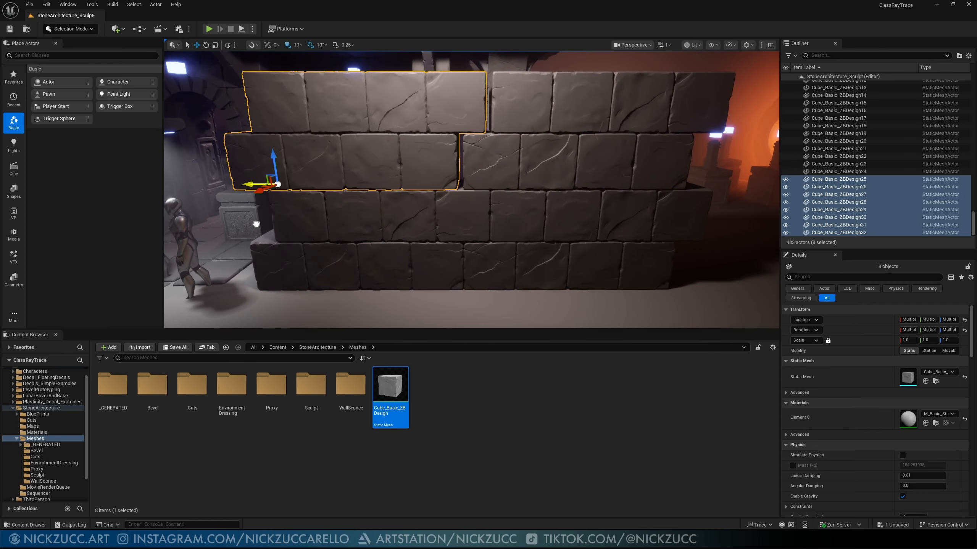
pyautogui.moveTo(330, 239); pyautogui.dragTo(408, 238, button='right')
pyautogui.press('Escape')
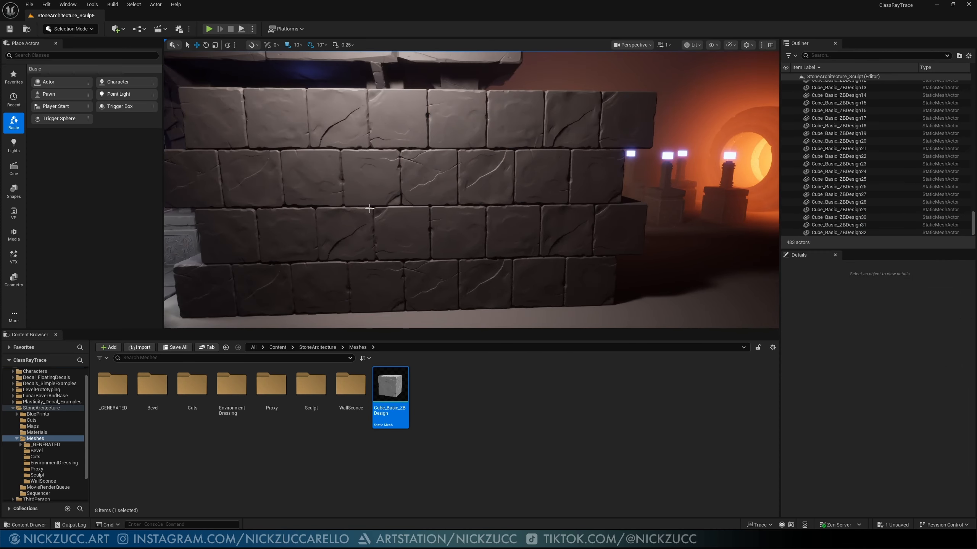
# Step: Rotate the diagonally cracked block in the second row from the floor about its vertical axis to vary its visible face
pyautogui.moveTo(380, 194)
pyautogui.mouseDown(button='right')
pyautogui.moveTo(419, 217)
pyautogui.moveTo(380, 194)
pyautogui.mouseUp(button='right')
pyautogui.moveTo(447, 215); pyautogui.dragTo(367, 199, button='right')
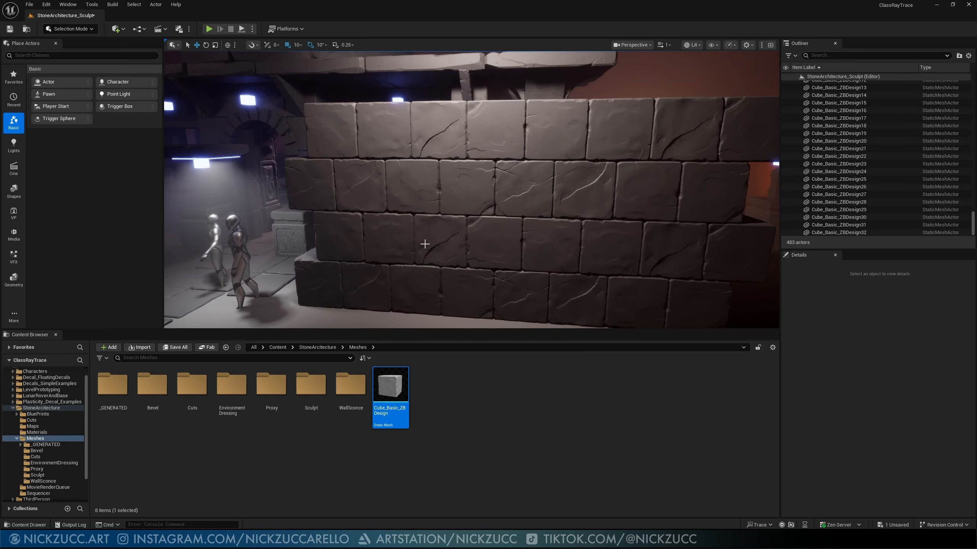
pyautogui.moveTo(415, 200); pyautogui.dragTo(441, 212, button='right')
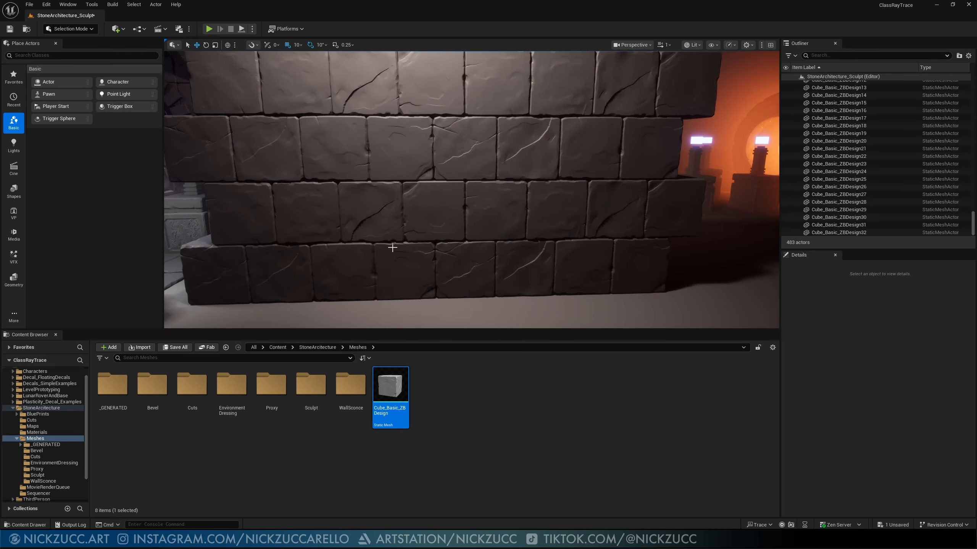
pyautogui.click(379, 203)
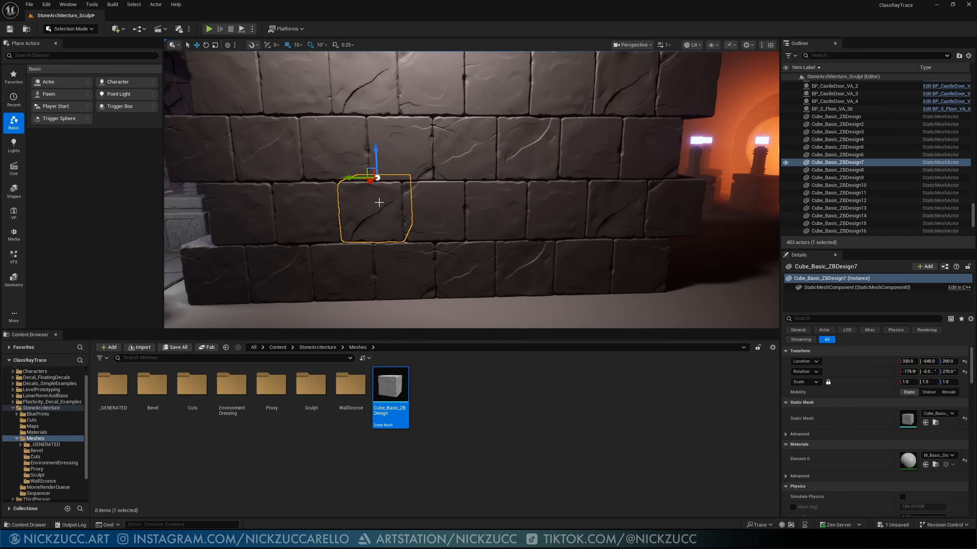
pyautogui.press('e')
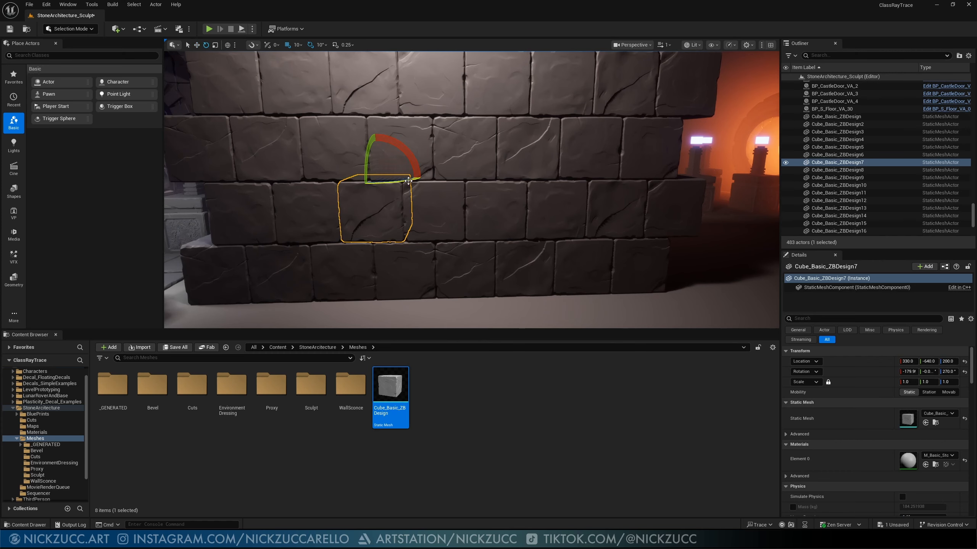
pyautogui.moveTo(409, 180); pyautogui.dragTo(442, 179)
# Step: Flip the cracked block near the middle of the top row 180° front to back and lower it to Z 300
pyautogui.click(368, 86)
pyautogui.moveTo(367, 87); pyautogui.dragTo(402, 46, button='right')
pyautogui.press('r')
pyautogui.press('w')
pyautogui.press('e')
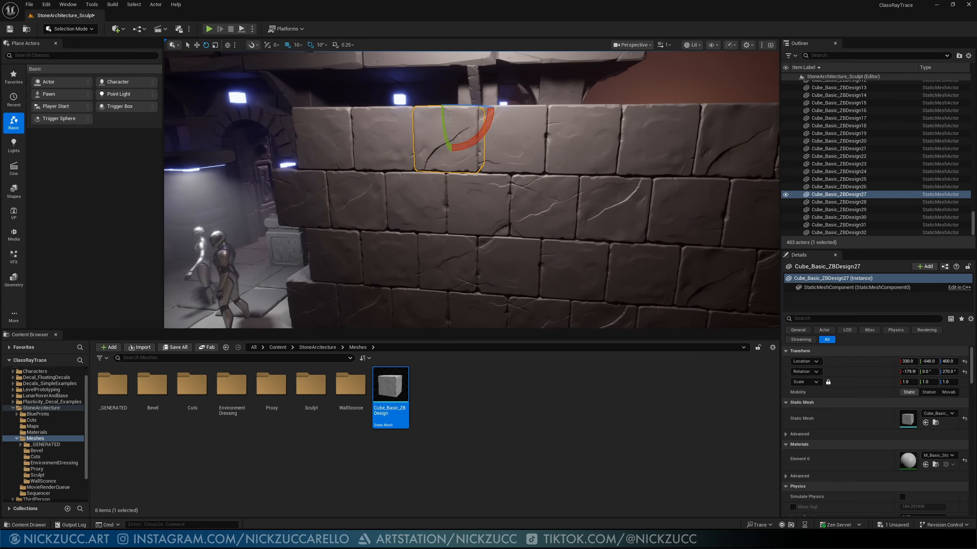
pyautogui.moveTo(444, 112); pyautogui.dragTo(445, 135)
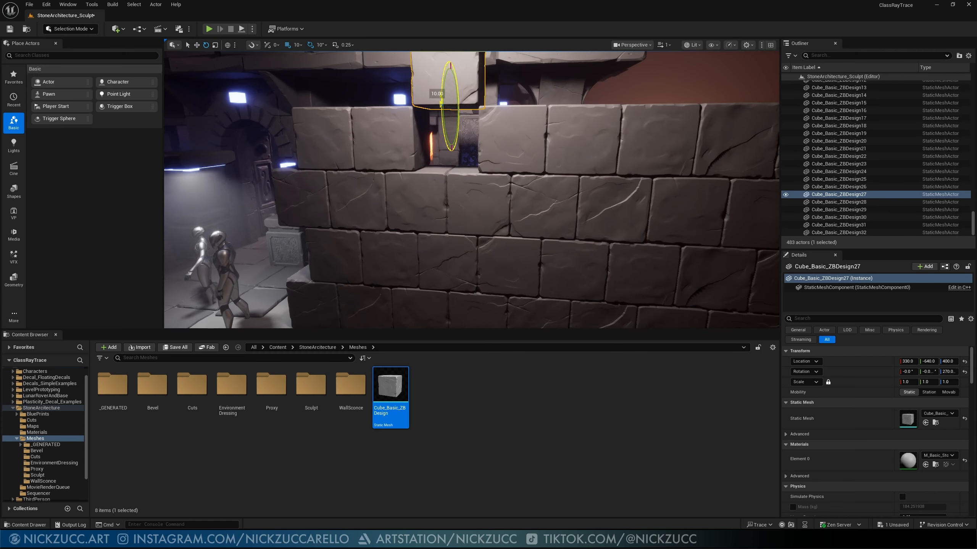
pyautogui.moveTo(399, 130); pyautogui.dragTo(434, 131, button='right')
pyautogui.press('r')
pyautogui.press('w')
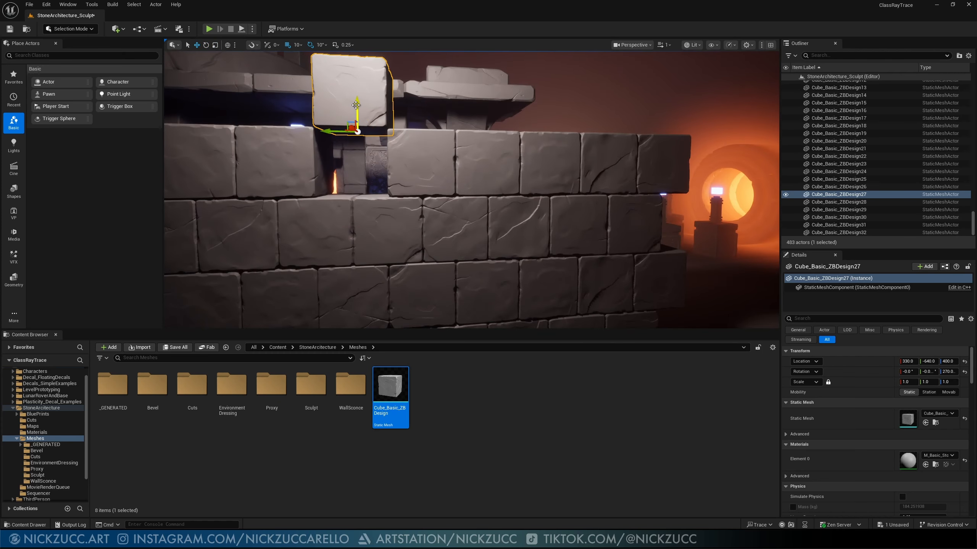
pyautogui.moveTo(355, 105); pyautogui.dragTo(359, 170)
pyautogui.moveTo(493, 205); pyautogui.dragTo(436, 303, button='right')
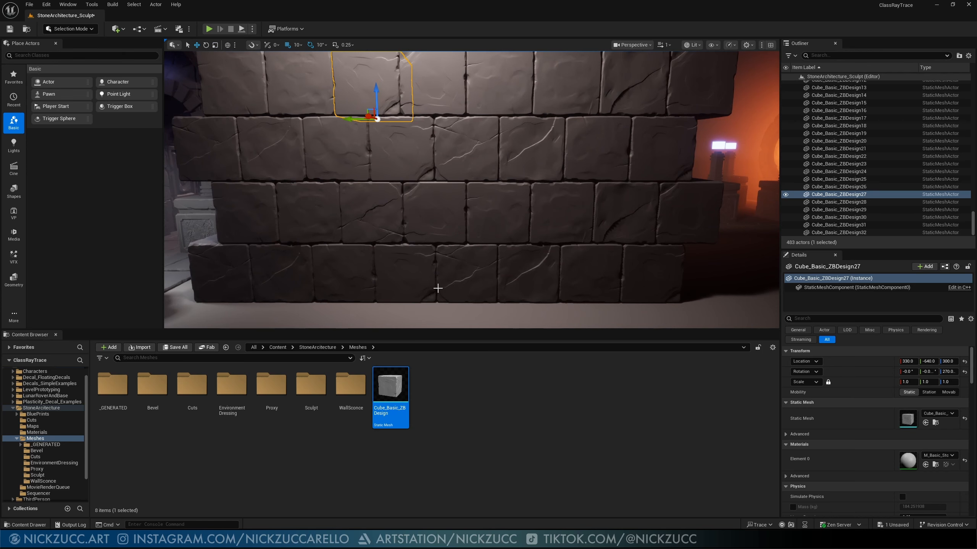
# Step: Rotate the same top-row block 180° in the plane of the wall and raise it back into its gap
pyautogui.moveTo(420, 130); pyautogui.dragTo(420, 165)
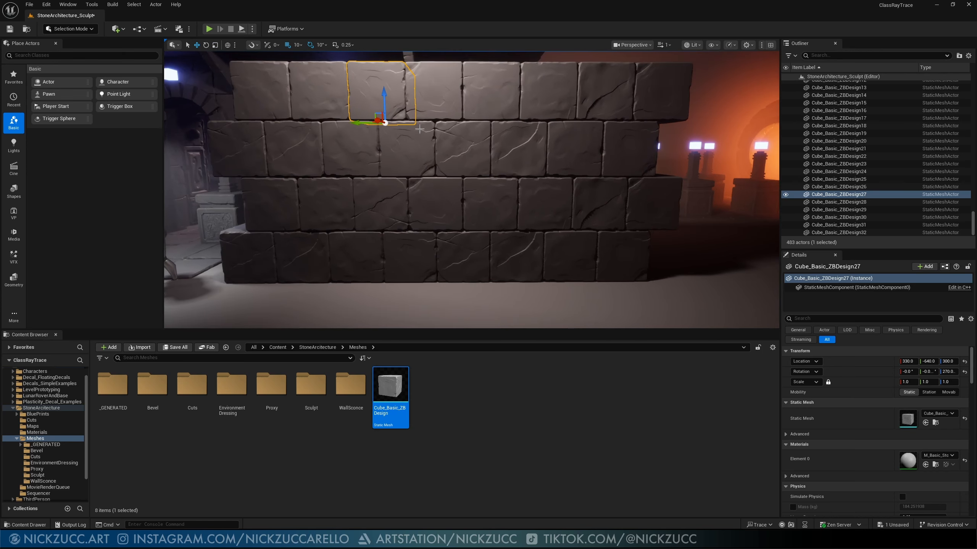
pyautogui.press('e')
pyautogui.press('r')
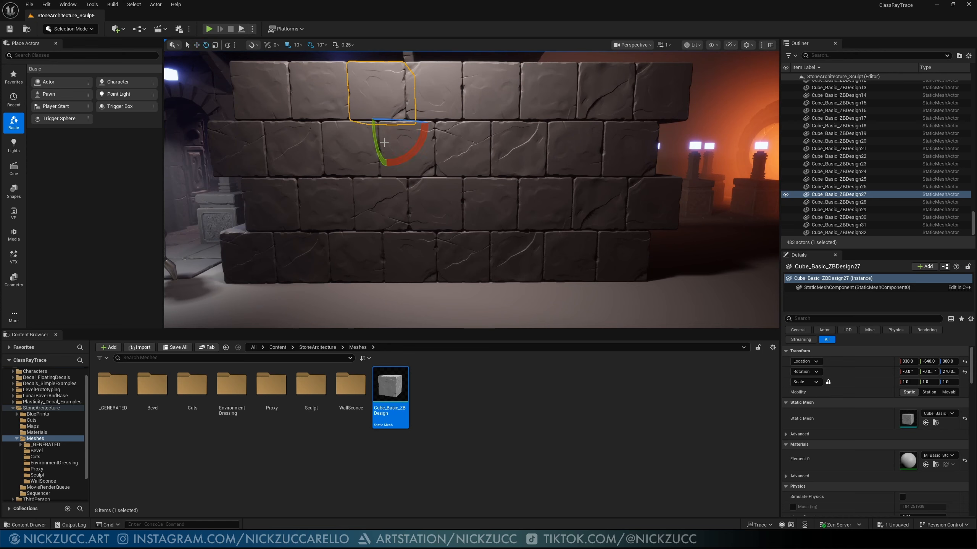
pyautogui.moveTo(380, 144); pyautogui.dragTo(368, 156)
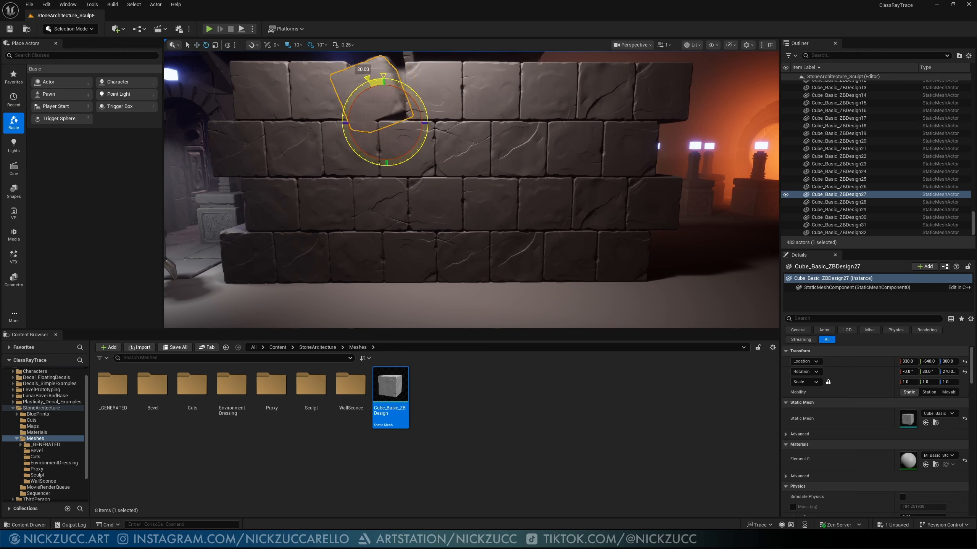
pyautogui.moveTo(367, 79); pyautogui.dragTo(400, 181)
pyautogui.press('w')
pyautogui.moveTo(386, 102); pyautogui.dragTo(385, 55)
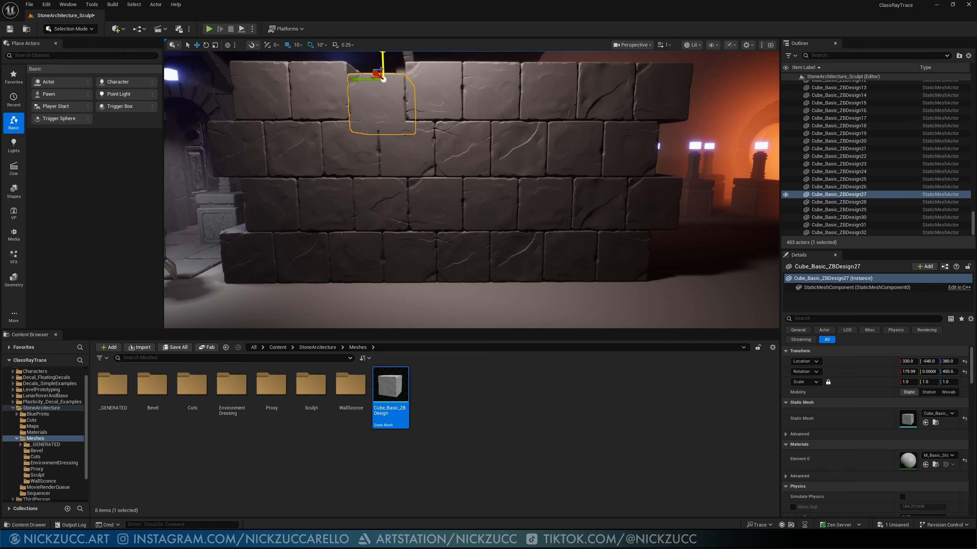
pyautogui.moveTo(431, 187); pyautogui.dragTo(426, 149, button='right')
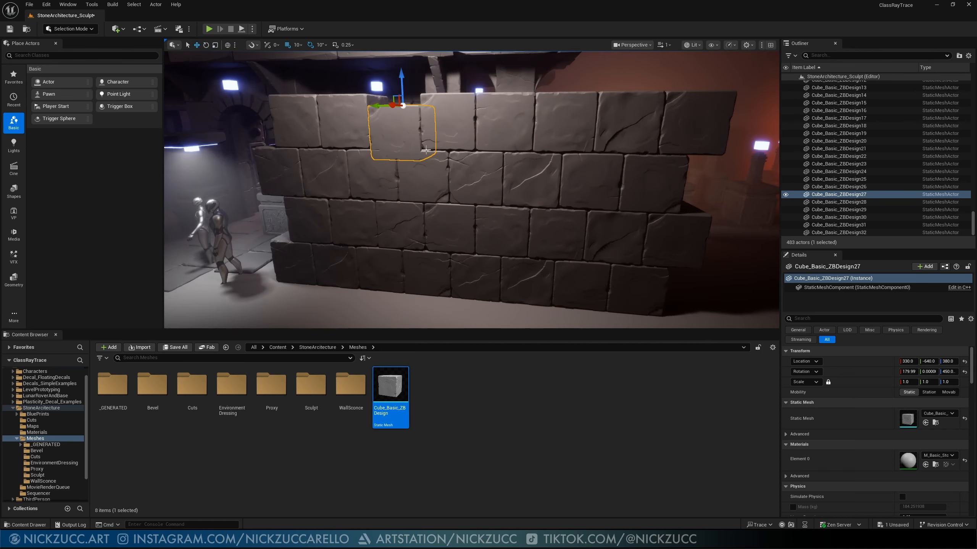
pyautogui.moveTo(402, 74); pyautogui.dragTo(404, 63)
# Step: Mirror the cracked block near the middle of the third row from the floor along X
pyautogui.moveTo(420, 193); pyautogui.dragTo(364, 267, button='right')
pyautogui.click(356, 183)
pyautogui.moveTo(422, 222); pyautogui.dragTo(423, 196, button='right')
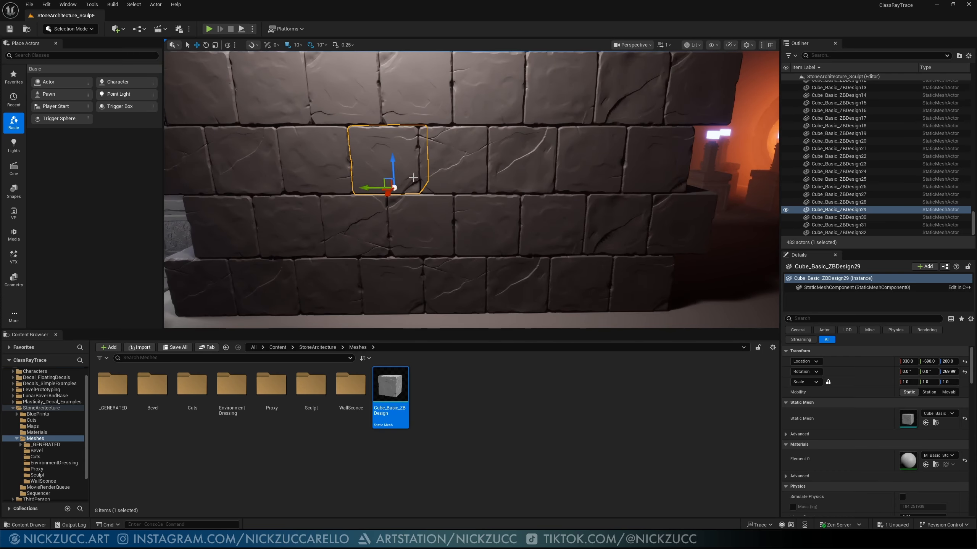
pyautogui.rightClick(399, 174)
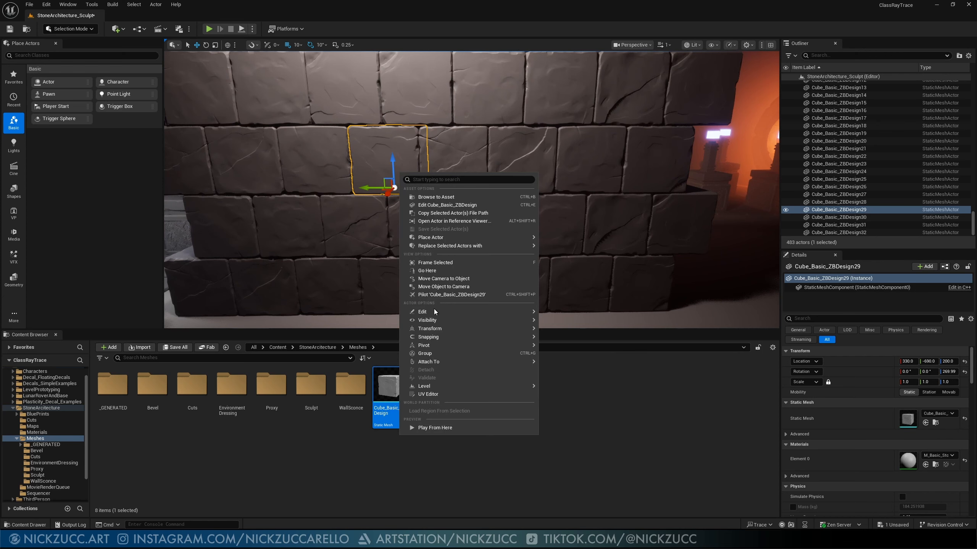
pyautogui.moveTo(431, 329)
pyautogui.click(559, 342)
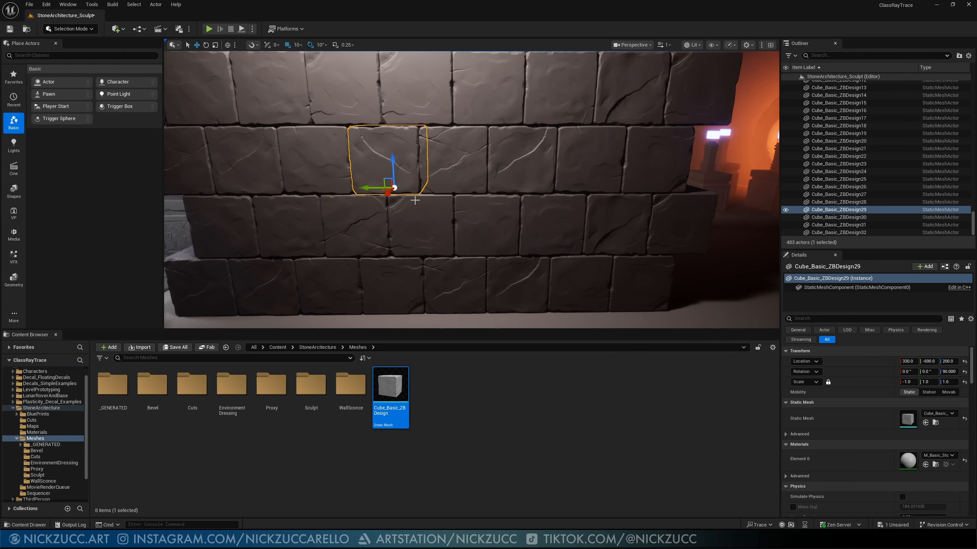
# Step: Rotate the mirrored block 180° in the plane of the wall and raise it to Z 300 to fill its gap
pyautogui.press('e')
pyautogui.moveTo(415, 170); pyautogui.dragTo(425, 192)
pyautogui.moveTo(416, 148); pyautogui.dragTo(397, 230)
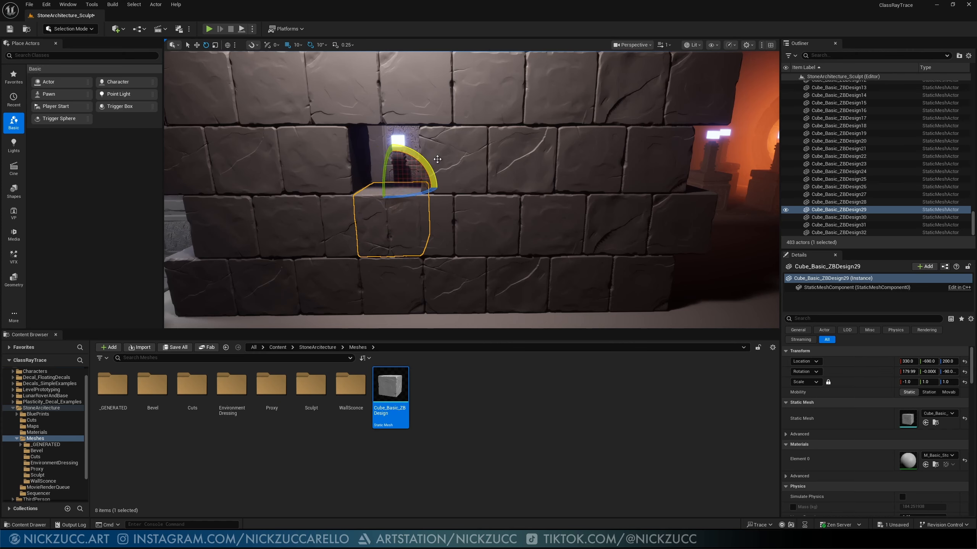
pyautogui.press('r')
pyautogui.press('w')
pyautogui.moveTo(395, 170); pyautogui.dragTo(395, 104)
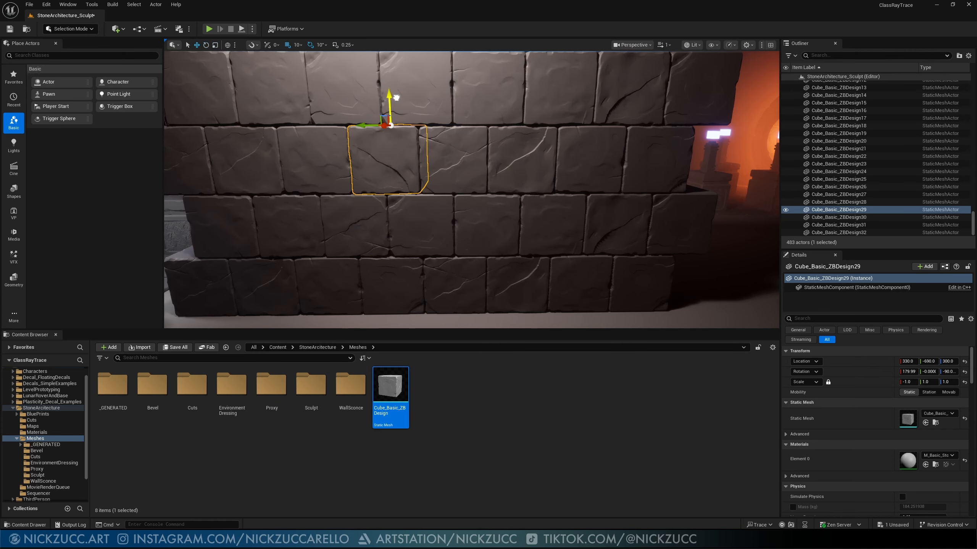
pyautogui.press('Escape')
# Step: Mirror the third-row block two places beyond the rotated one along Z and raise it to Z 300 to fill its gap
pyautogui.moveTo(530, 171)
pyautogui.mouseDown(button='right')
pyautogui.moveTo(539, 146)
pyautogui.moveTo(530, 170)
pyautogui.mouseUp(button='right')
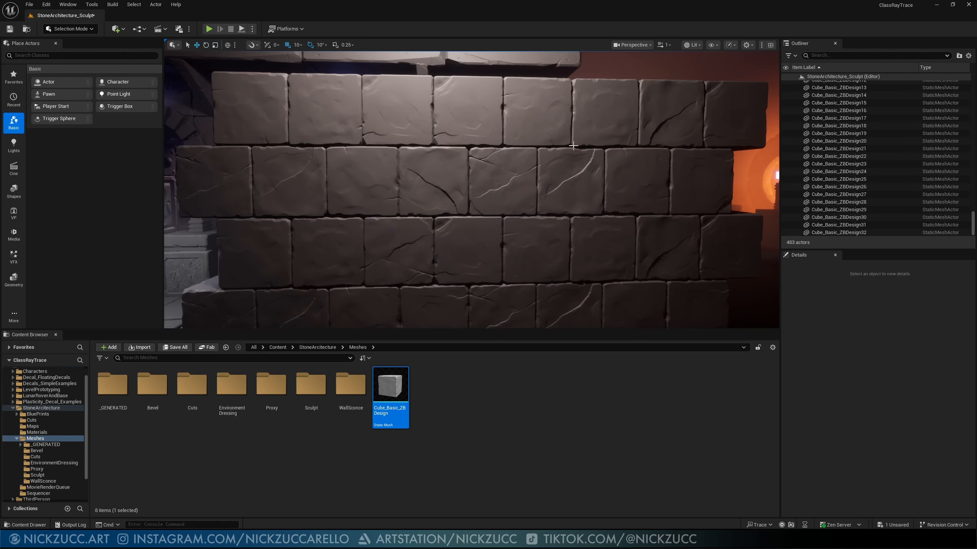
pyautogui.moveTo(613, 258); pyautogui.dragTo(615, 263, button='right')
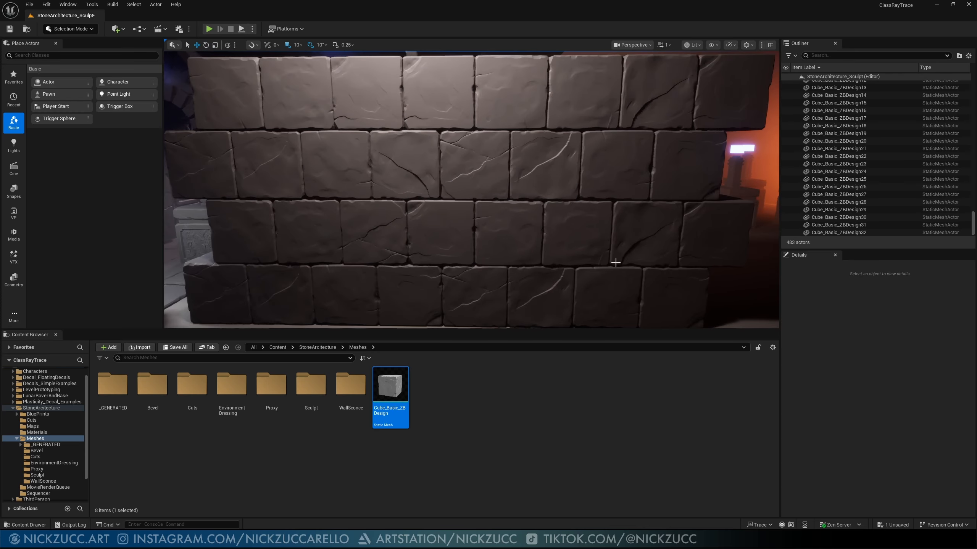
pyautogui.moveTo(562, 182); pyautogui.dragTo(557, 182, button='right')
pyautogui.click(487, 181)
pyautogui.moveTo(488, 181); pyautogui.dragTo(473, 166, button='right')
pyautogui.rightClick(544, 167)
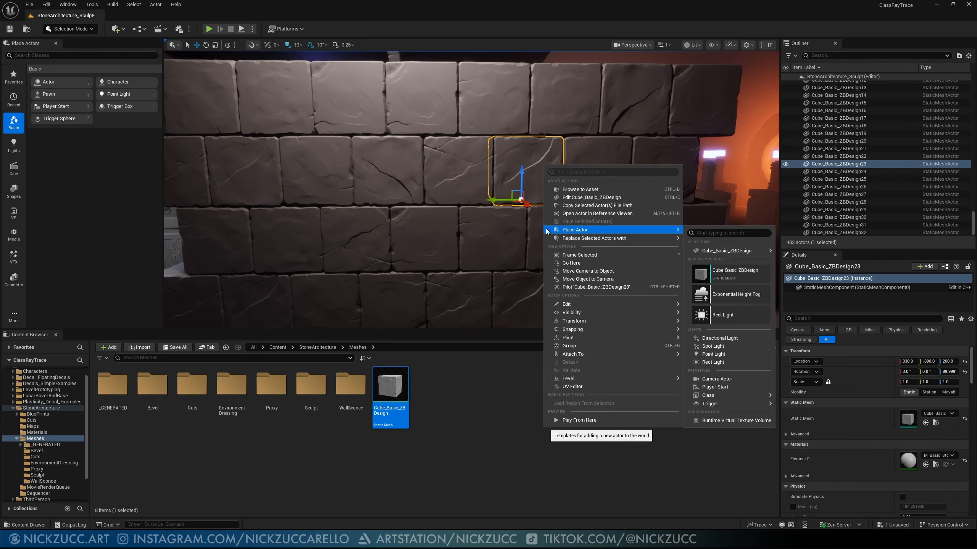
pyautogui.moveTo(577, 322)
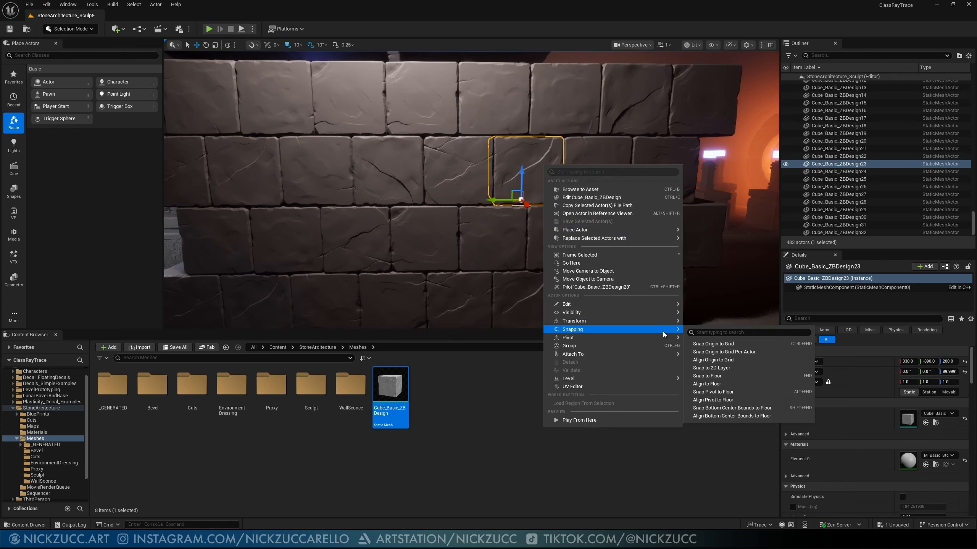
pyautogui.click(722, 353)
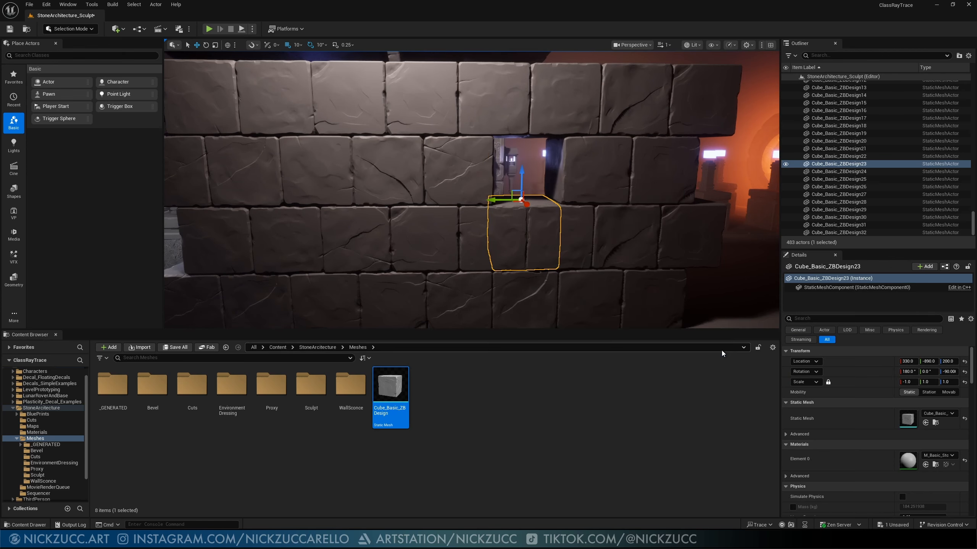
pyautogui.moveTo(524, 177); pyautogui.dragTo(531, 107)
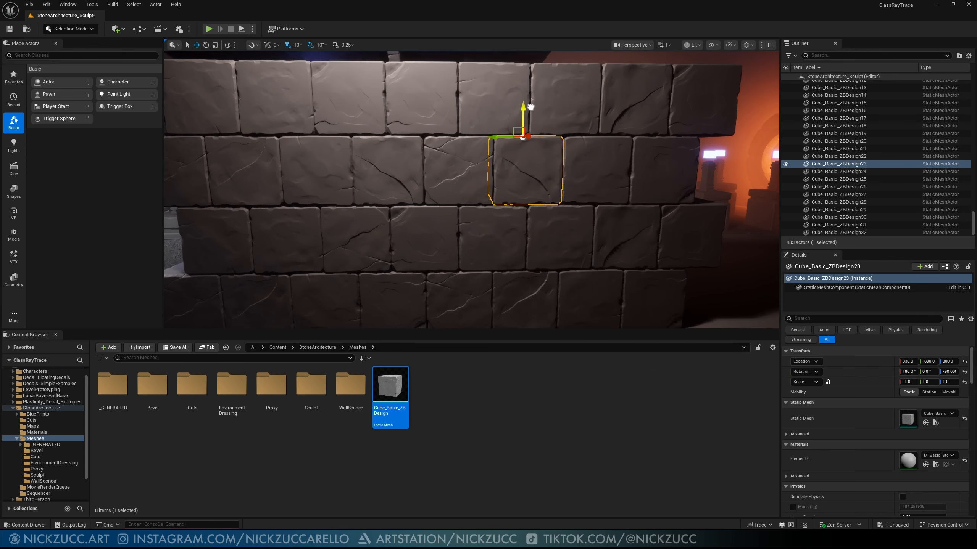
pyautogui.moveTo(574, 191); pyautogui.dragTo(475, 235, button='right')
pyautogui.press('Escape')
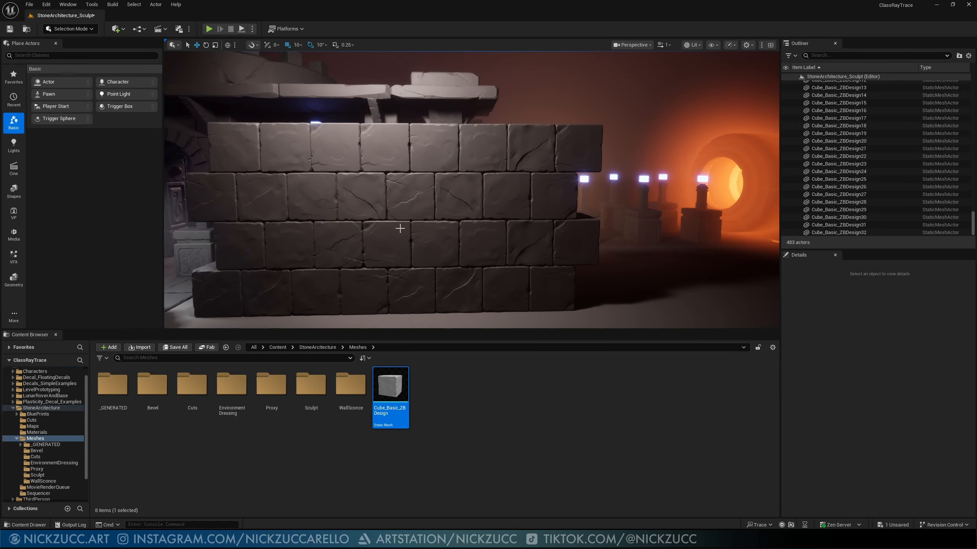
# Step: Set the position snap to 1 and offset two bottom-row blocks, the end block to X 328 and the third from the end to X 335
pyautogui.moveTo(400, 229); pyautogui.dragTo(440, 275, button='right')
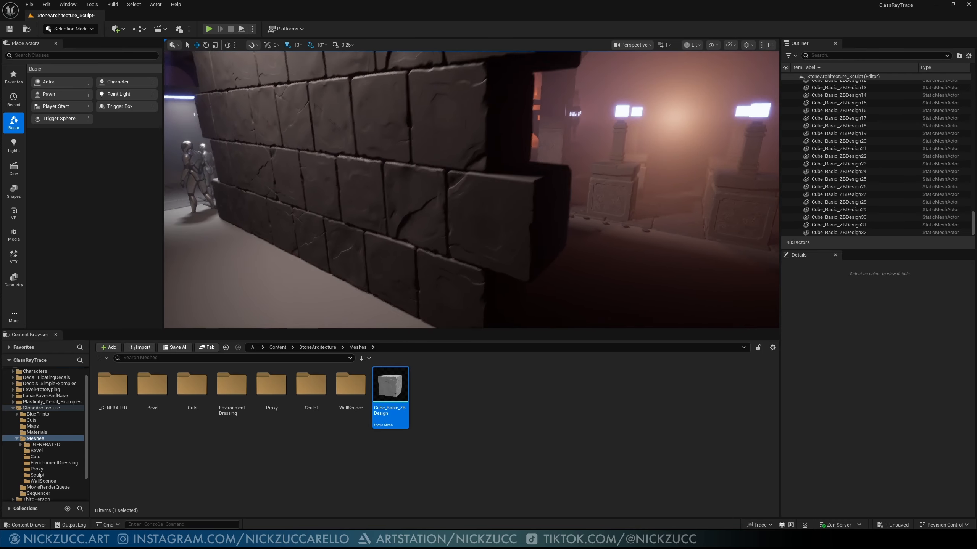
pyautogui.click(440, 276)
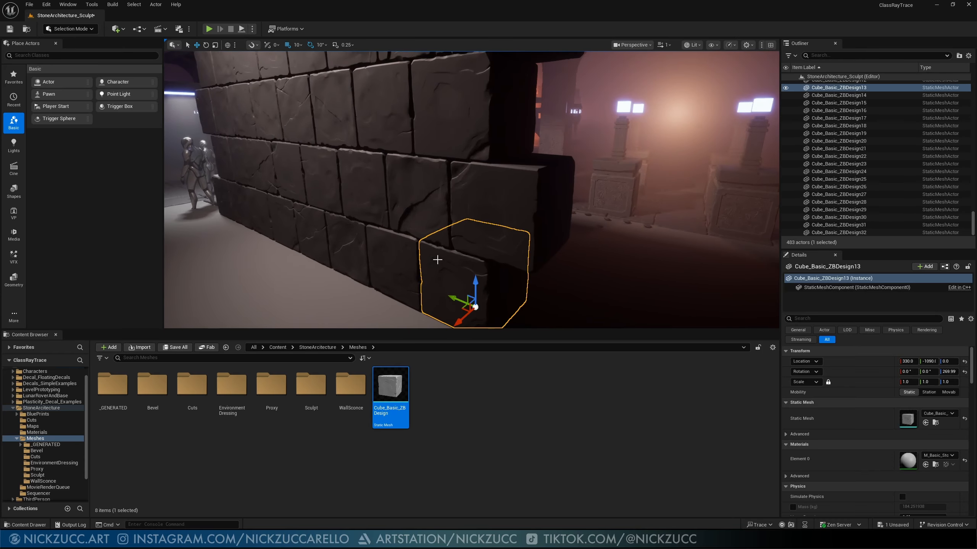
pyautogui.click(299, 45)
pyautogui.click(306, 67)
pyautogui.moveTo(373, 186); pyautogui.dragTo(361, 207, button='right')
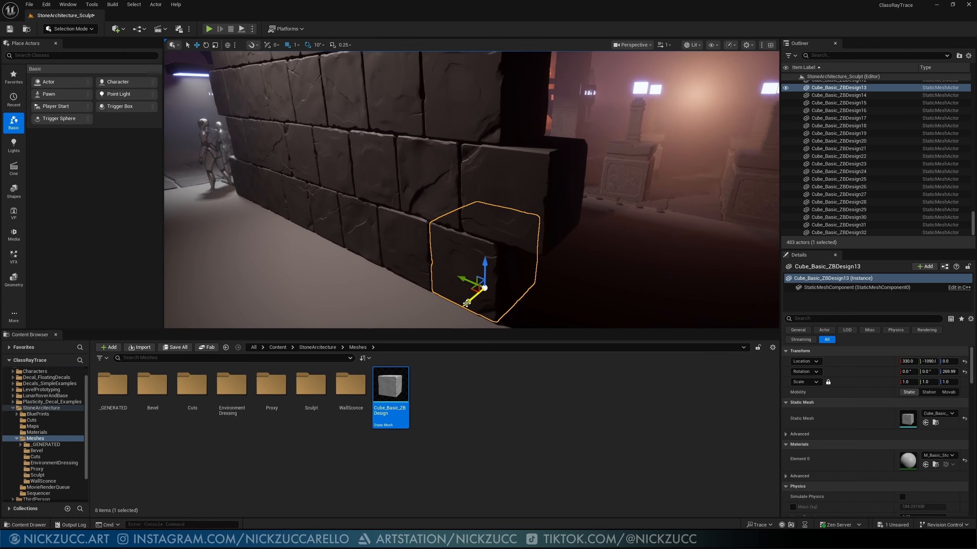
pyautogui.moveTo(465, 304); pyautogui.dragTo(420, 275)
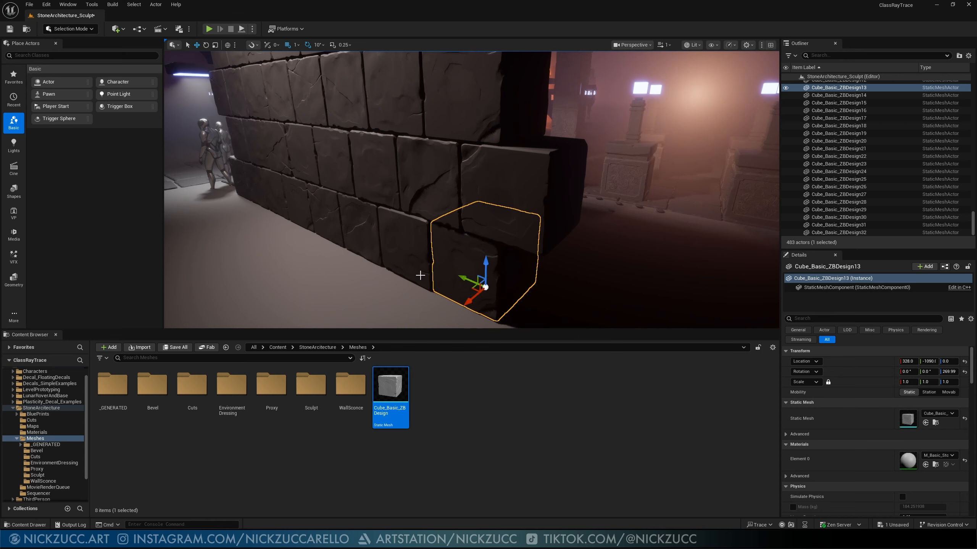
pyautogui.click(365, 238)
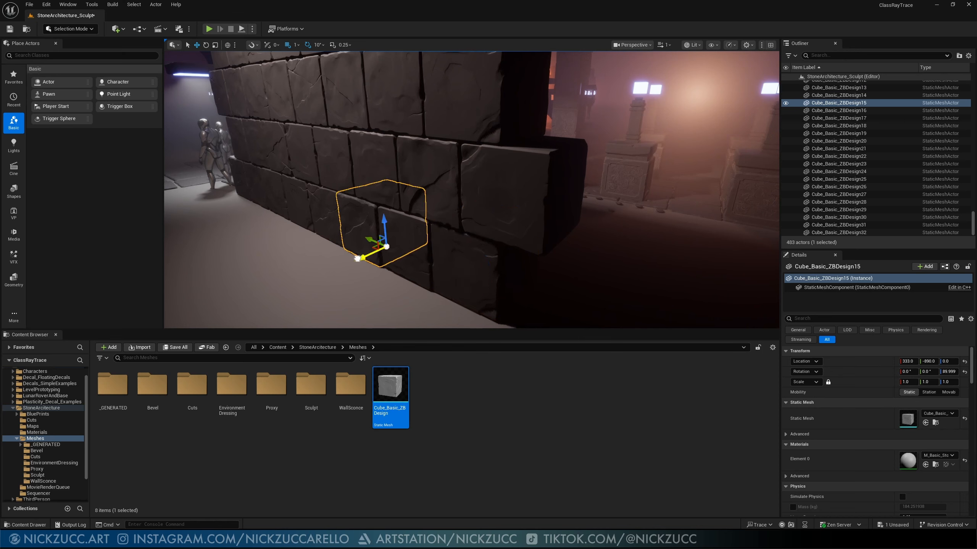
pyautogui.moveTo(358, 259); pyautogui.dragTo(362, 257)
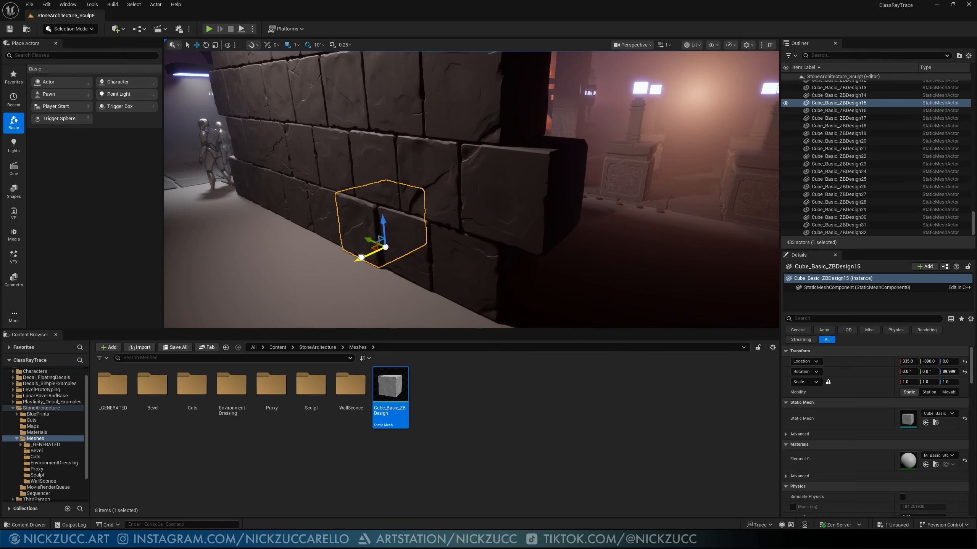
# Step: Offset two neighbouring bottom-row blocks, moving the fourth from the mannequin end to X 328 and the third to X 335
pyautogui.click(304, 215)
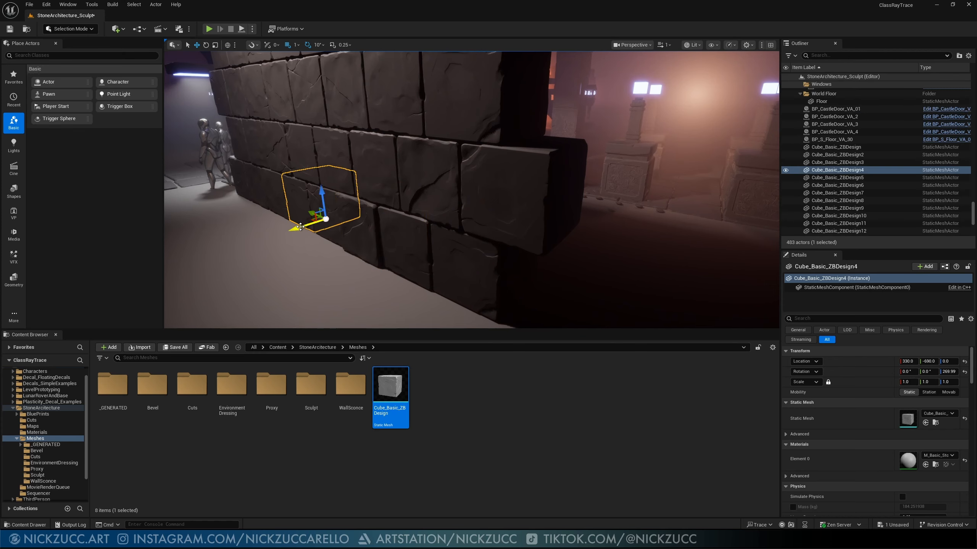
pyautogui.moveTo(302, 227); pyautogui.dragTo(185, 227, button='right')
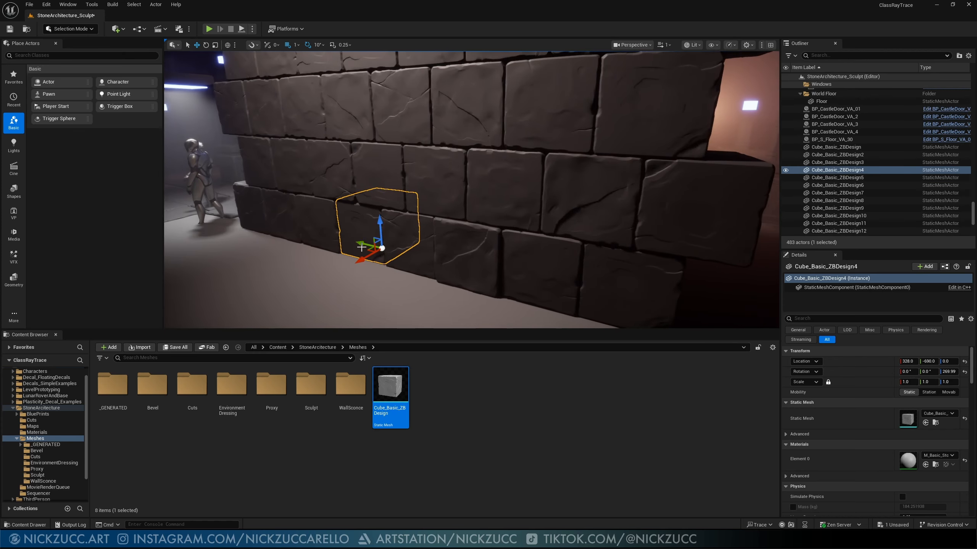
pyautogui.click(308, 237)
pyautogui.moveTo(317, 250); pyautogui.dragTo(313, 252)
pyautogui.press('e')
pyautogui.press('r')
pyautogui.press('w')
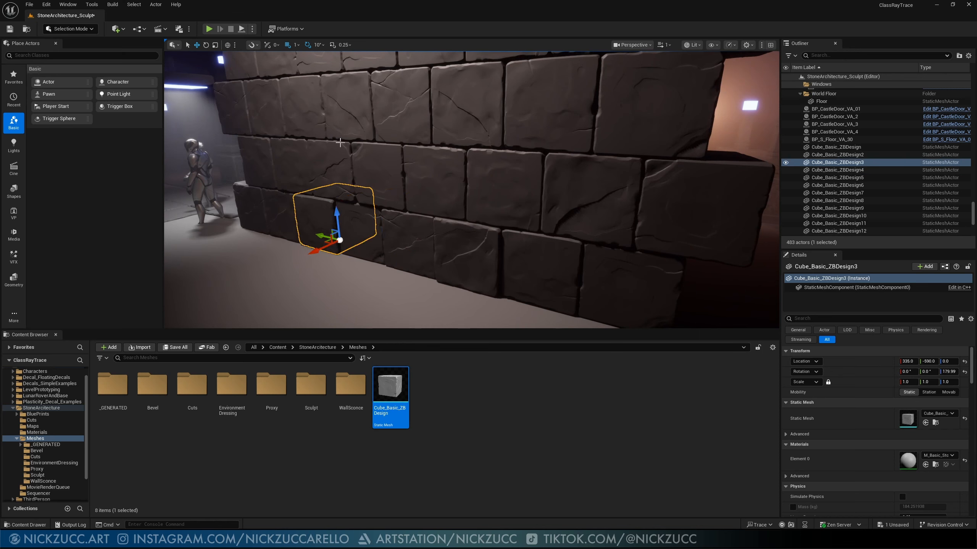
# Step: Turn off rotation snapping and twist the third and second bottom-row blocks from the mannequin end slightly about the vertical axis
pyautogui.press('e')
pyautogui.click(306, 46)
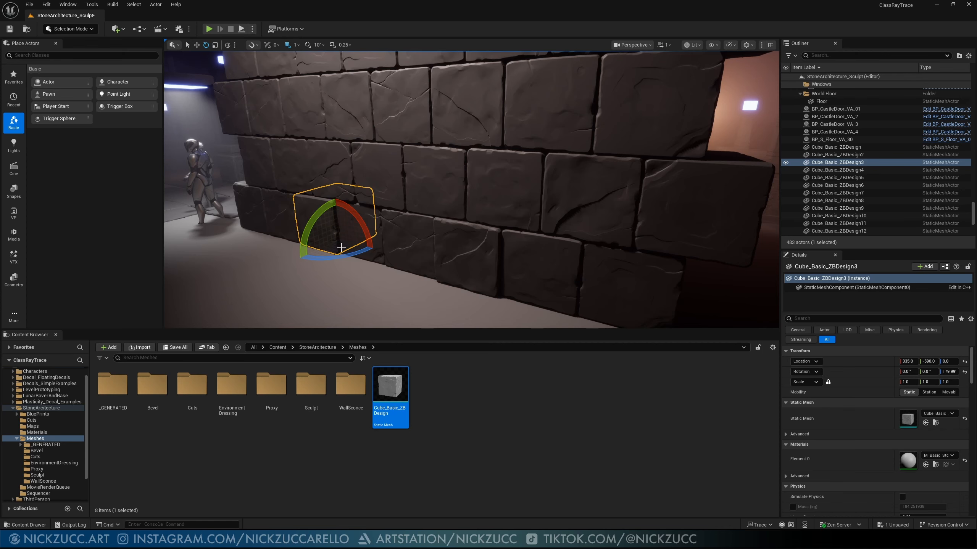
pyautogui.moveTo(341, 248); pyautogui.dragTo(348, 249)
pyautogui.moveTo(322, 240)
pyautogui.mouseDown(button='right')
pyautogui.moveTo(438, 248)
pyautogui.moveTo(323, 240)
pyautogui.mouseUp(button='right')
pyautogui.click(323, 240)
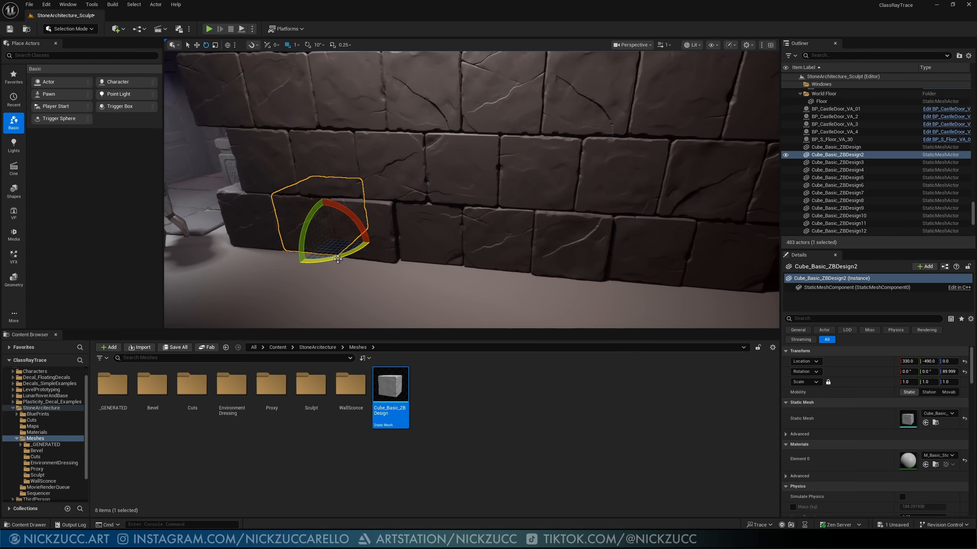
pyautogui.moveTo(337, 258); pyautogui.dragTo(333, 259)
# Step: Move the bottom-row block at the mannequin end of the wall to X 335
pyautogui.click(256, 246)
pyautogui.press('w')
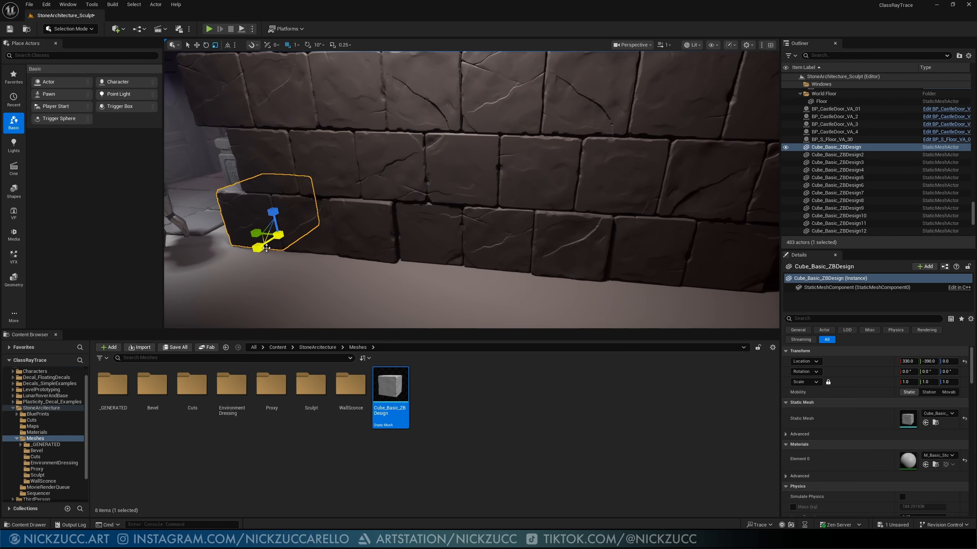
pyautogui.moveTo(390, 244); pyautogui.dragTo(446, 243, button='right')
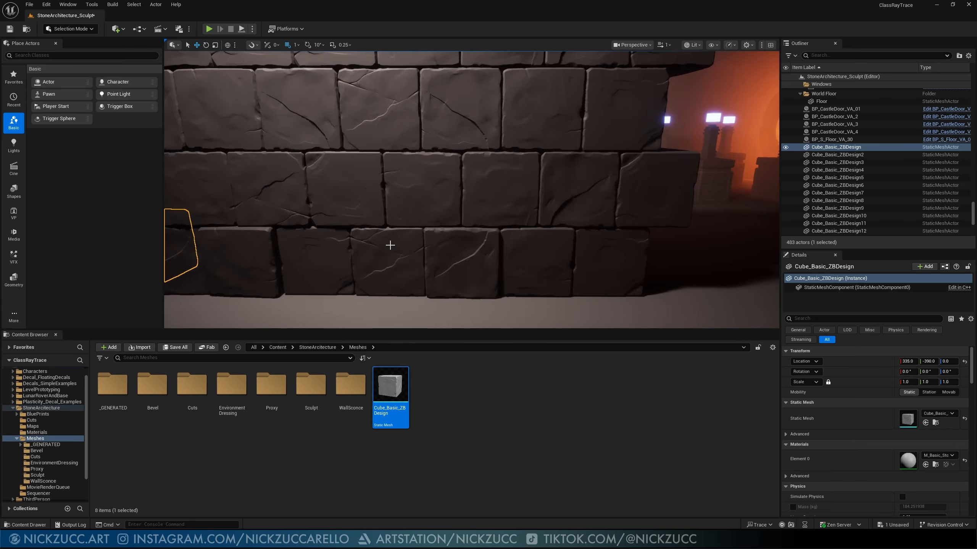
# Step: Offset blocks in the second row in depth, moving the fifth from the far end to X 335 and the fourth to X 327
pyautogui.scroll(-3, 381, 232)
pyautogui.click(248, 193)
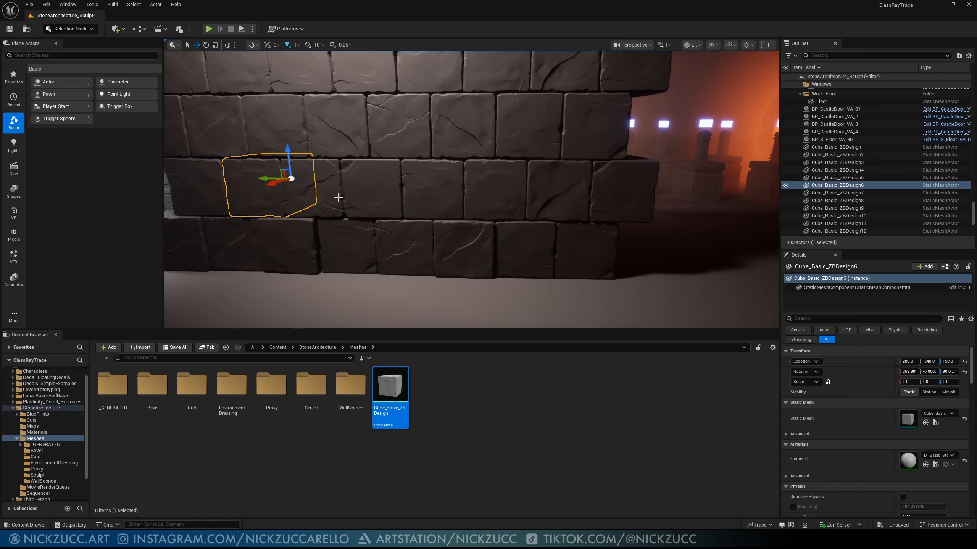
pyautogui.moveTo(338, 196); pyautogui.dragTo(314, 163, button='right')
pyautogui.moveTo(313, 158); pyautogui.dragTo(316, 157)
pyautogui.click(382, 186)
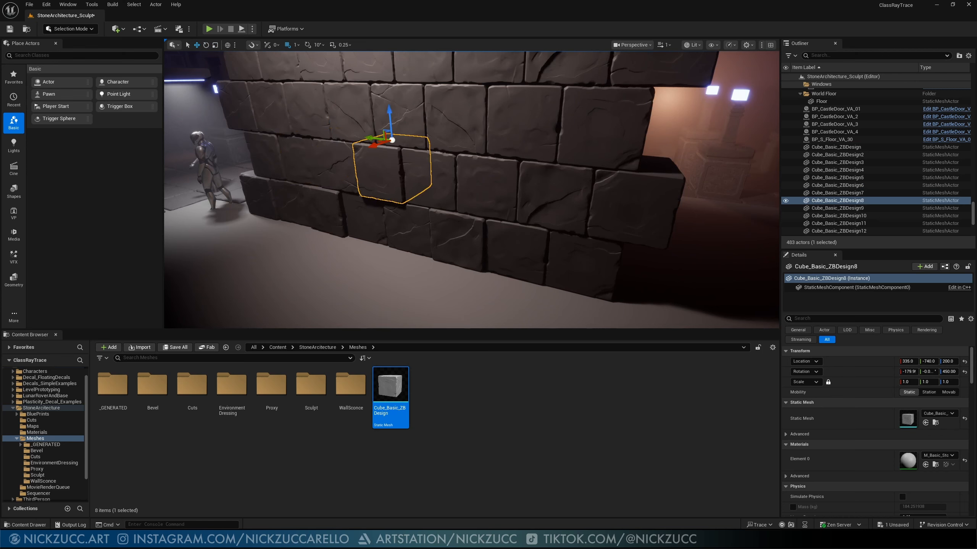
pyautogui.click(428, 182)
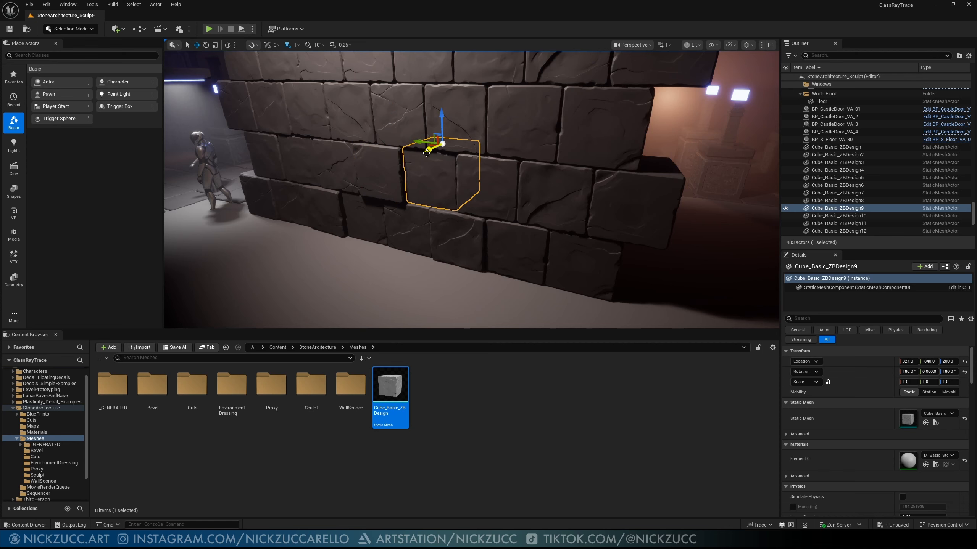
# Step: Twist the second-row block third from the far end slightly about the vertical axis and move it to X 284
pyautogui.click(501, 197)
pyautogui.press('e')
pyautogui.moveTo(499, 186)
pyautogui.mouseDown()
pyautogui.moveTo(483, 191)
pyautogui.moveTo(497, 181)
pyautogui.mouseUp()
pyautogui.press('r')
pyautogui.press('w')
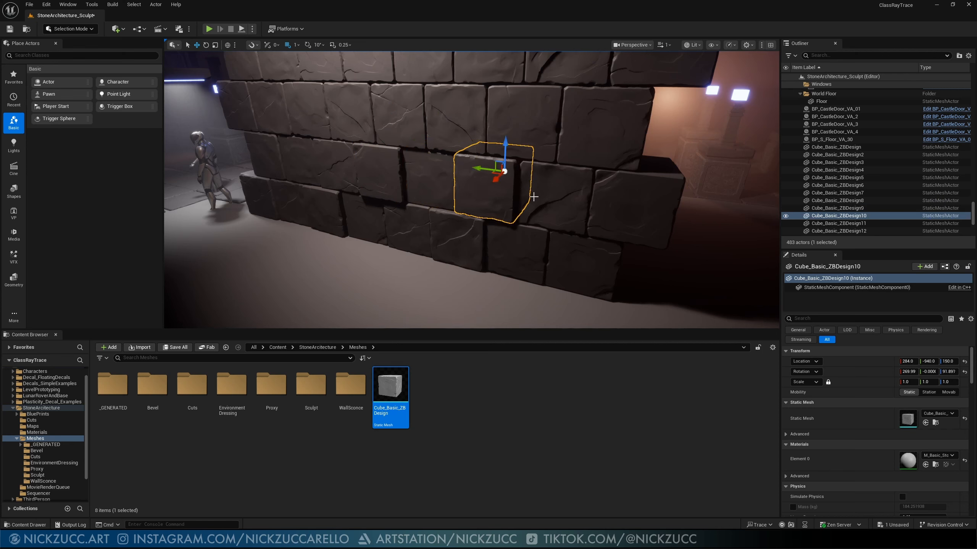
# Step: Offset the second-to-last block of the second row slightly and move the second-to-last block of the third row to X 325
pyautogui.click(547, 199)
pyautogui.moveTo(554, 167); pyautogui.dragTo(561, 167, button='right')
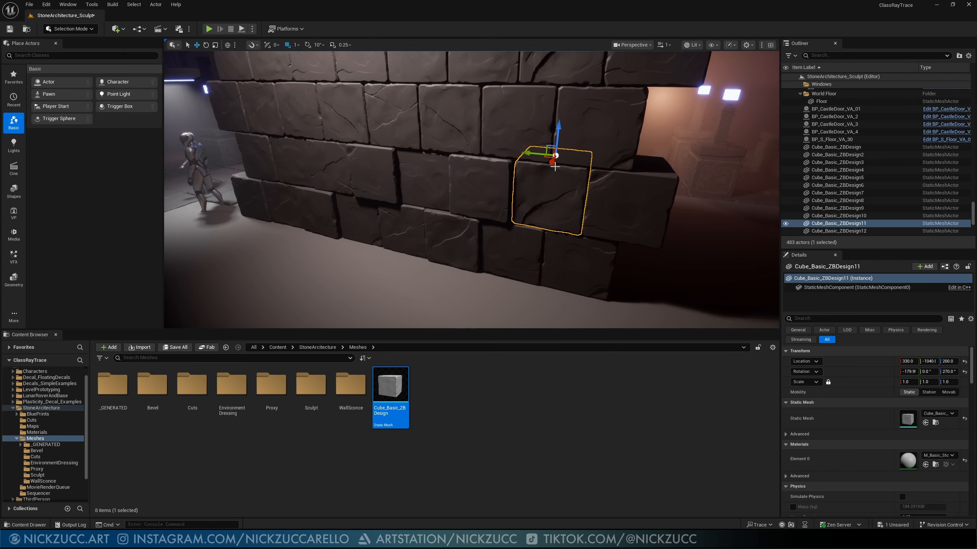
pyautogui.moveTo(553, 164); pyautogui.dragTo(553, 164)
pyautogui.click(615, 195)
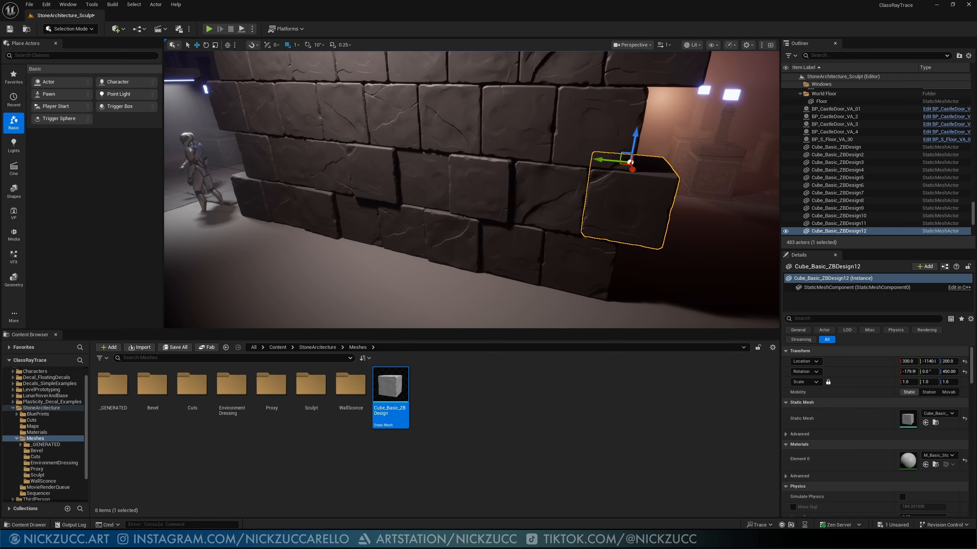
pyautogui.click(521, 153)
pyautogui.moveTo(515, 159); pyautogui.dragTo(518, 158)
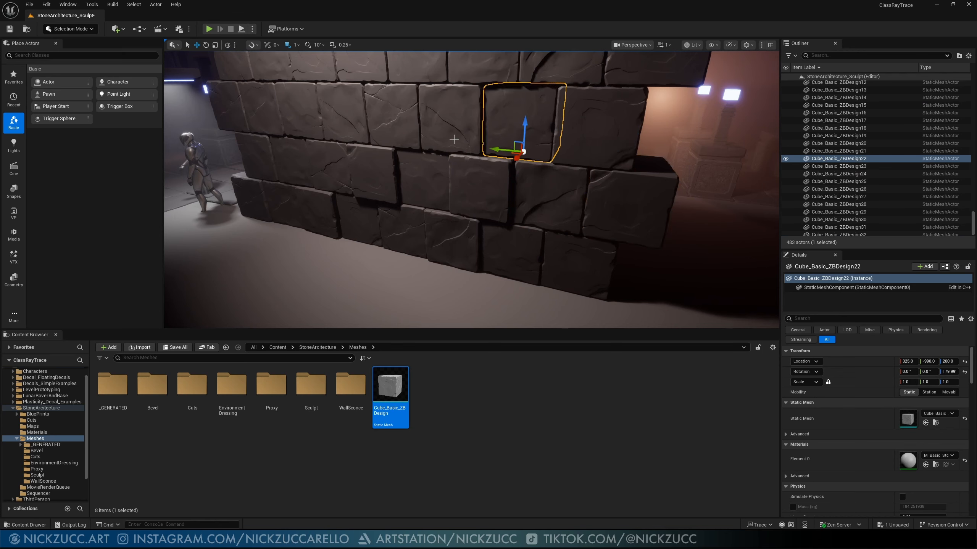
# Step: Offset three more third-row blocks toward the mannequin end to X 333, X 329 and X 332
pyautogui.click(400, 139)
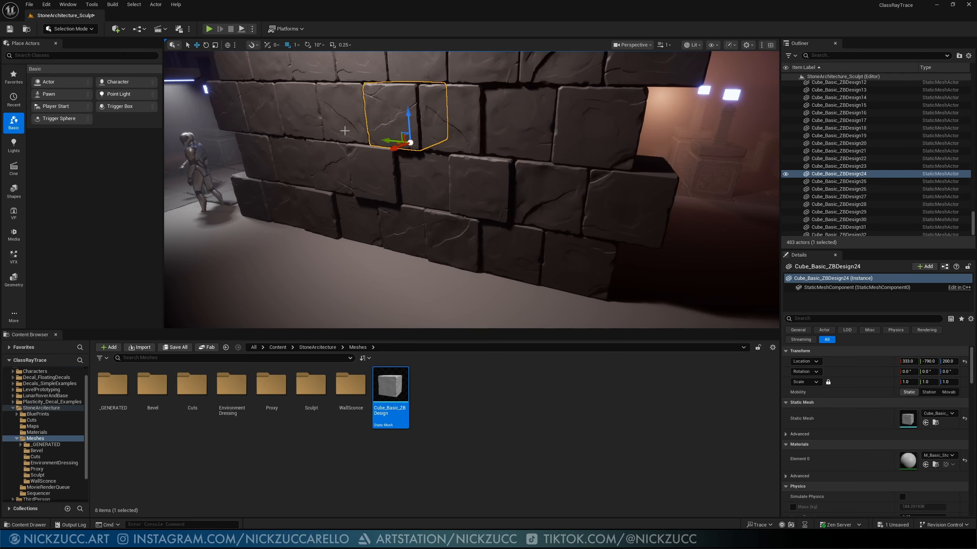
pyautogui.click(344, 136)
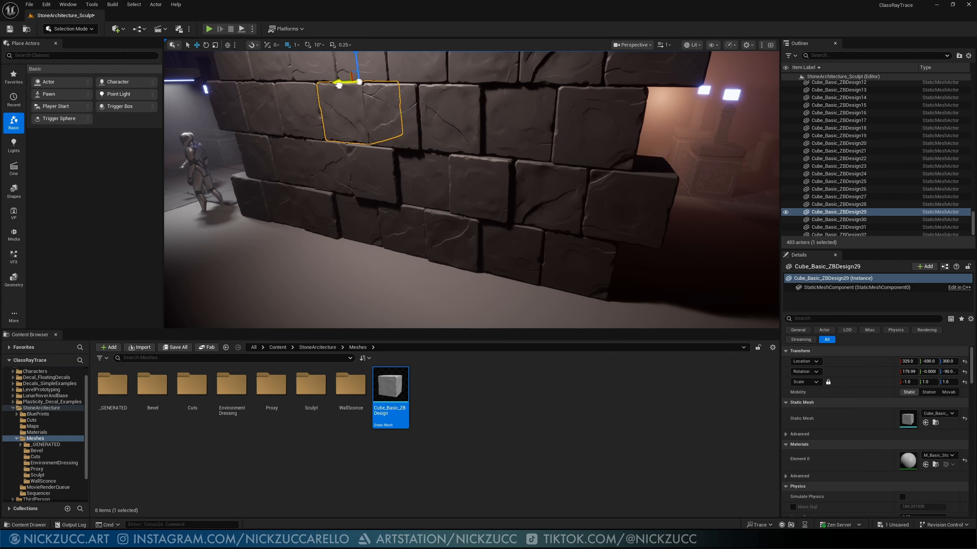
pyautogui.click(270, 105)
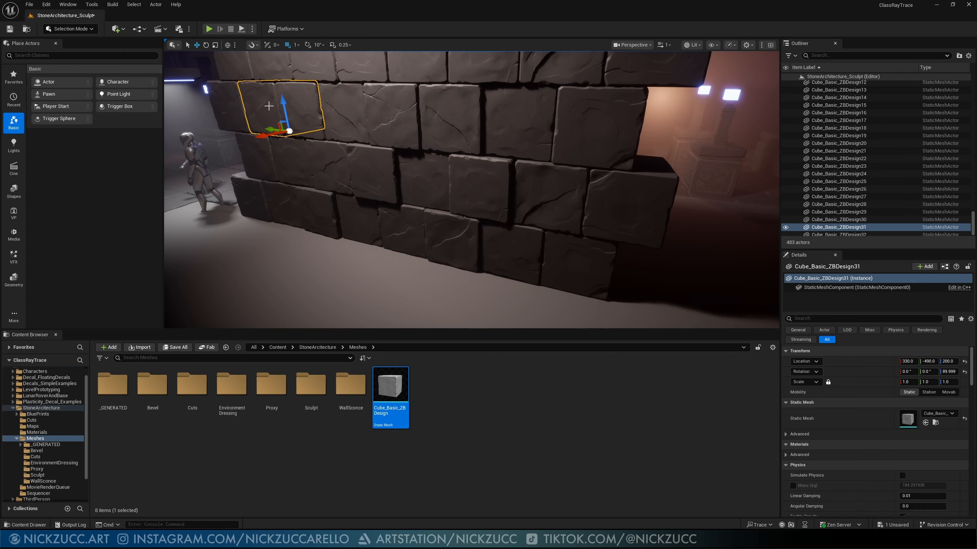
pyautogui.moveTo(268, 136); pyautogui.dragTo(263, 136)
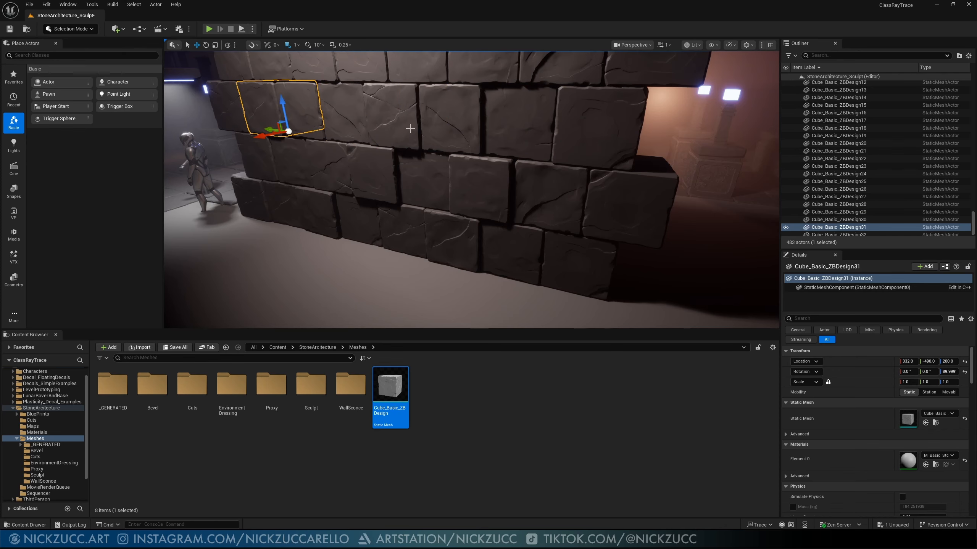
# Step: Offset individual blocks along the top row slightly in depth and clear the selection
pyautogui.moveTo(432, 151); pyautogui.dragTo(444, 126, button='right')
pyautogui.click(359, 94)
pyautogui.moveTo(358, 95); pyautogui.dragTo(385, 54, button='right')
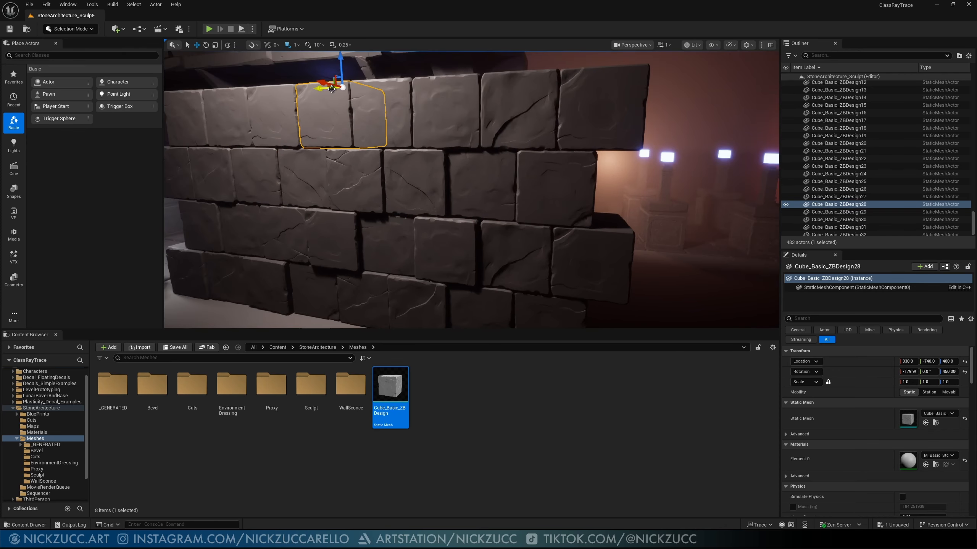
pyautogui.click(437, 118)
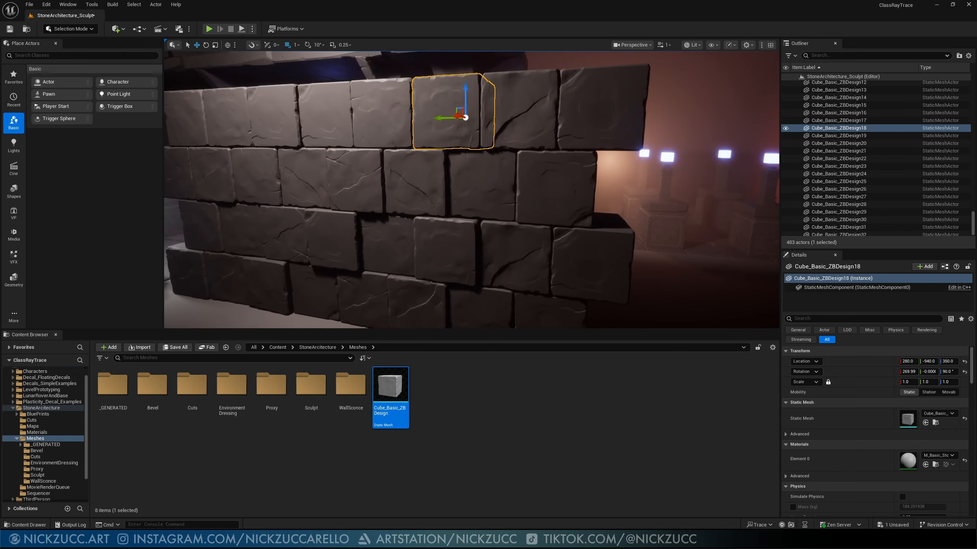
pyautogui.keyDown('ctrl'); pyautogui.click(247, 113); pyautogui.keyUp('ctrl')
pyautogui.moveTo(251, 121); pyautogui.dragTo(254, 121)
pyautogui.moveTo(470, 204); pyautogui.dragTo(483, 245, button='right')
pyautogui.press('Escape')
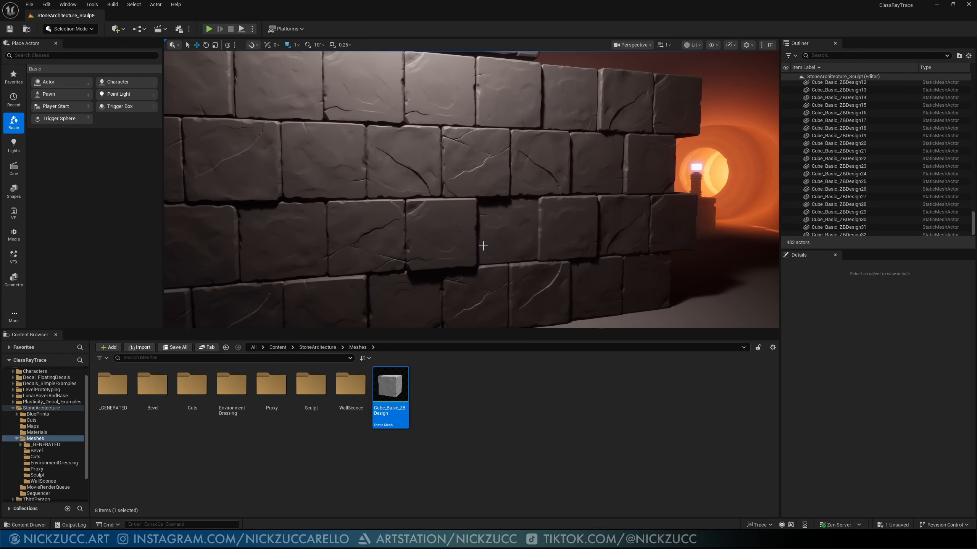
# Step: Examine the whole stone wall from several angles to judge how well the block offsets break up the repetition
pyautogui.moveTo(542, 242)
pyautogui.mouseDown(button='right')
pyautogui.moveTo(509, 246)
pyautogui.moveTo(554, 240)
pyautogui.mouseUp(button='right')
pyautogui.scroll(-2, 543, 242)
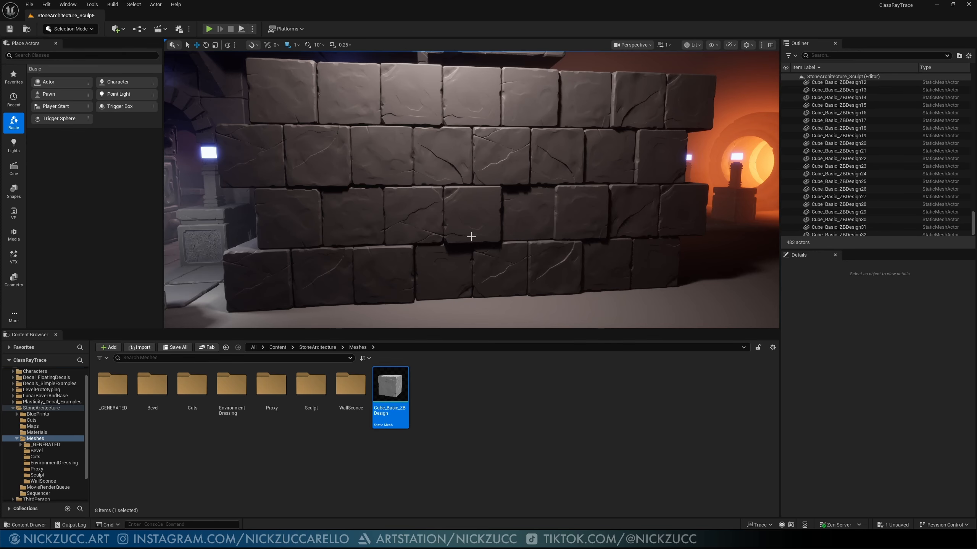
pyautogui.moveTo(471, 237); pyautogui.dragTo(503, 247, button='right')
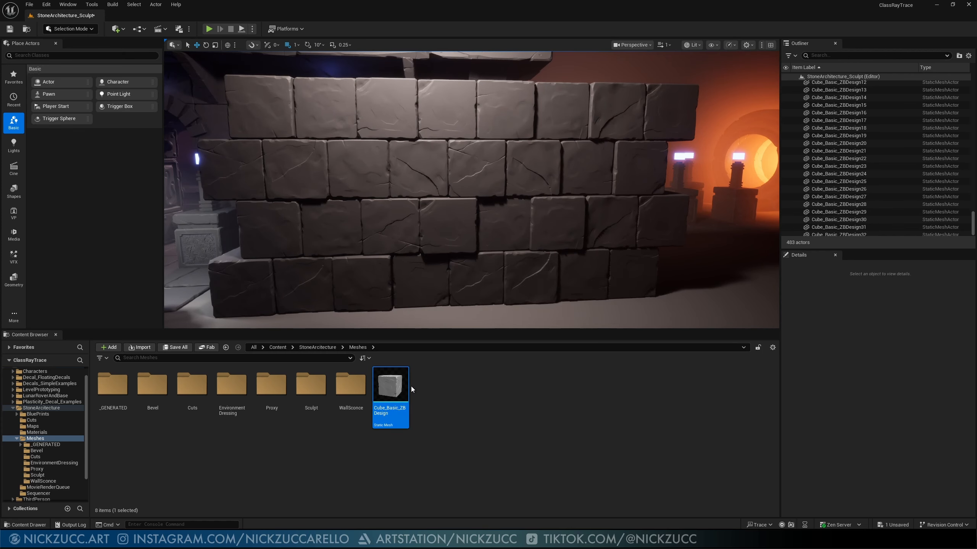
pyautogui.moveTo(402, 386)
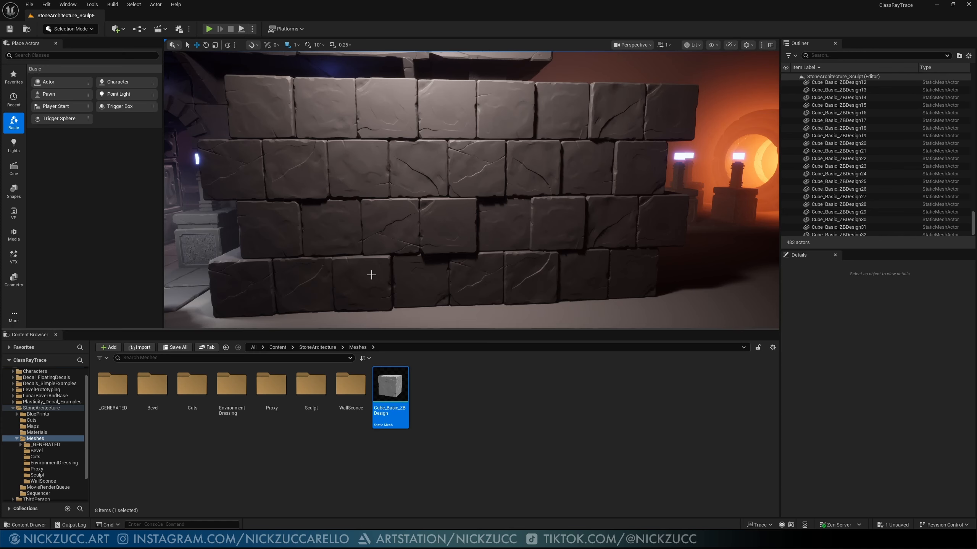
pyautogui.moveTo(395, 253); pyautogui.dragTo(429, 272, button='right')
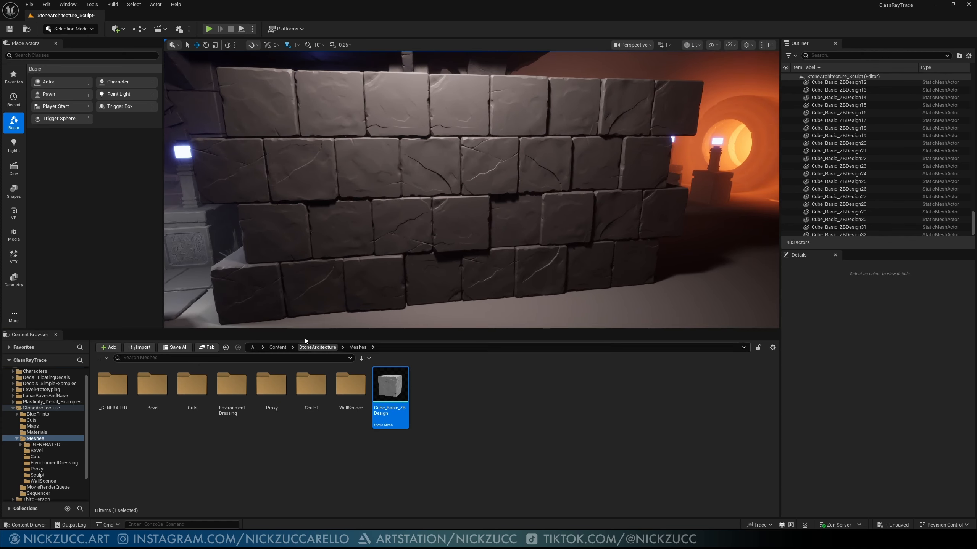
pyautogui.moveTo(307, 308); pyautogui.dragTo(269, 301, button='right')
pyautogui.moveTo(289, 254); pyautogui.dragTo(304, 229, button='right')
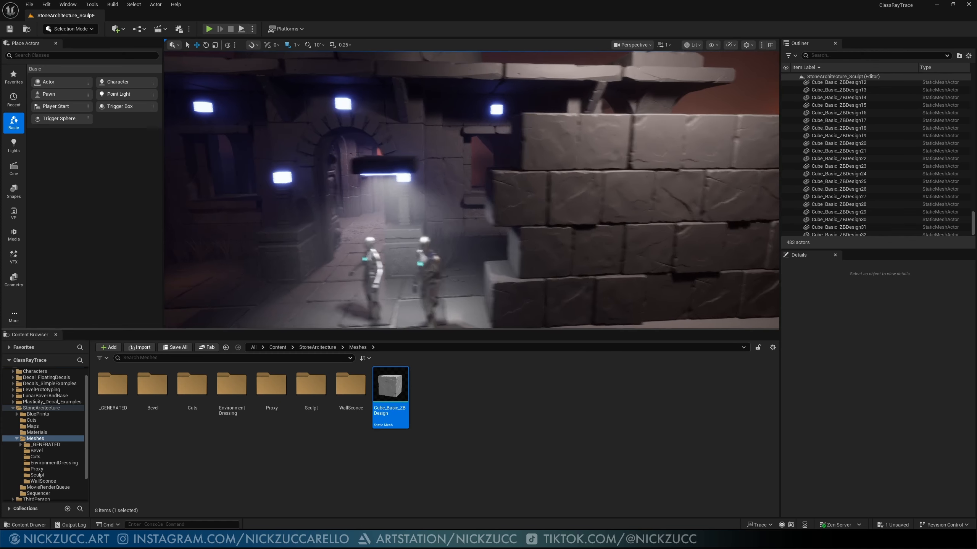
# Step: Locate the lit pillar's blueprint from the level and open it to view its assembled 3D model
pyautogui.click(279, 250)
pyautogui.hotkey('ctrl', 'b')
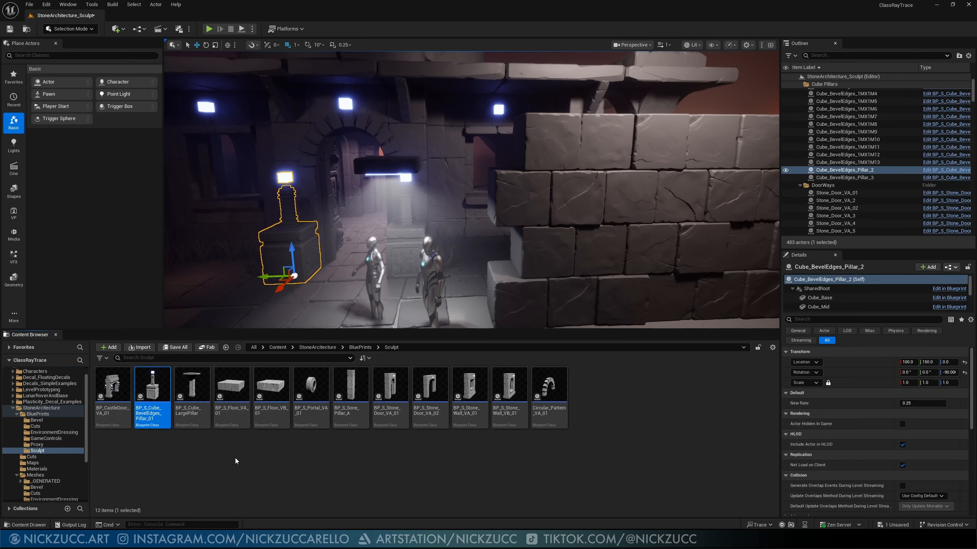
pyautogui.hotkey('ctrl', 'e')
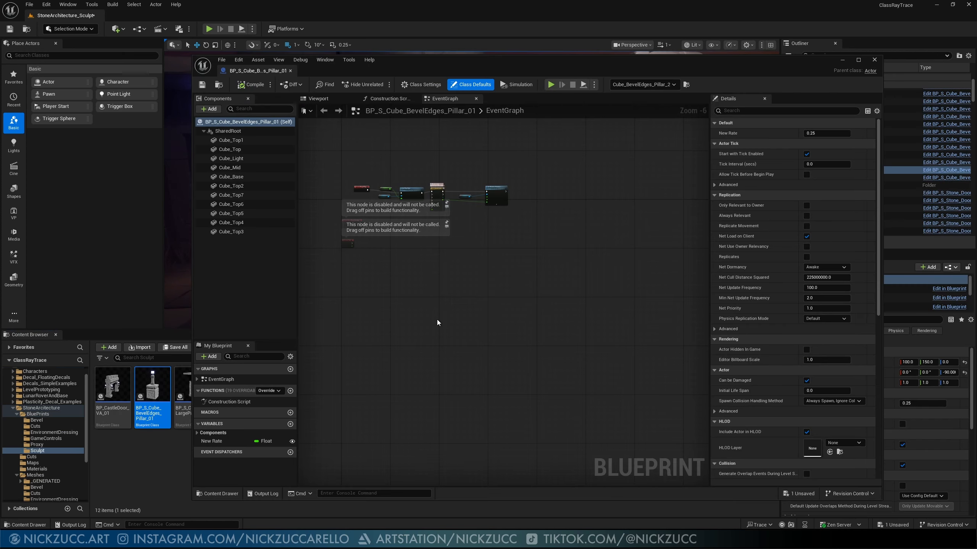
pyautogui.click(319, 98)
pyautogui.scroll(3, 434, 353)
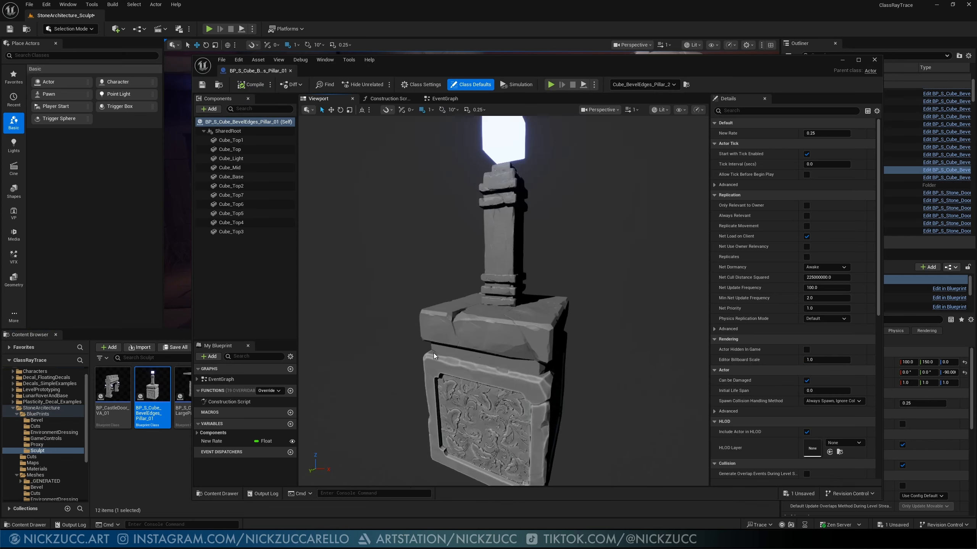
pyautogui.moveTo(444, 352); pyautogui.dragTo(474, 364, button='right')
# Step: Inspect the meshes that make up the pillar, including Cube_Top, Cube_Mid, the trim pieces around the shaft and Cube_Base
pyautogui.click(443, 332)
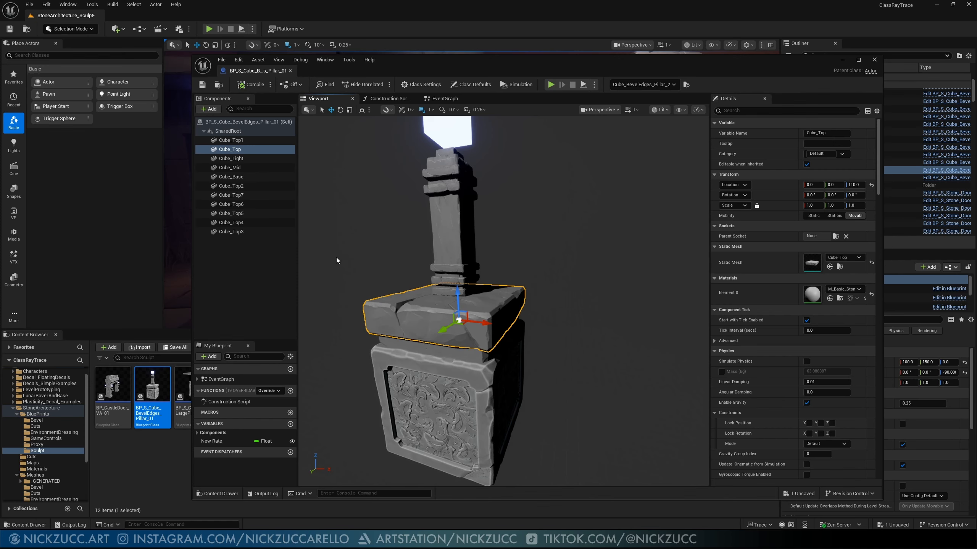
pyautogui.click(234, 167)
pyautogui.click(235, 195)
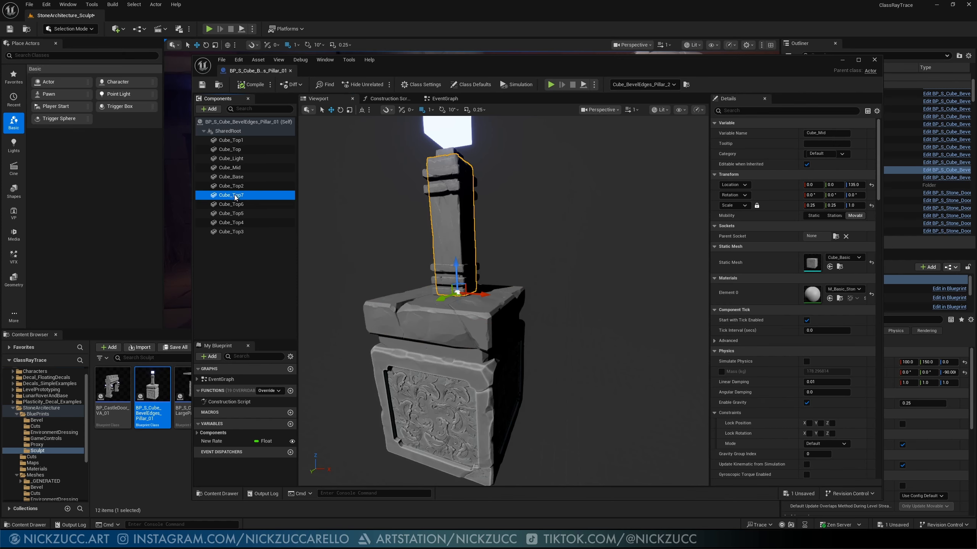
pyautogui.click(233, 214)
pyautogui.click(234, 231)
pyautogui.click(233, 223)
pyautogui.click(232, 214)
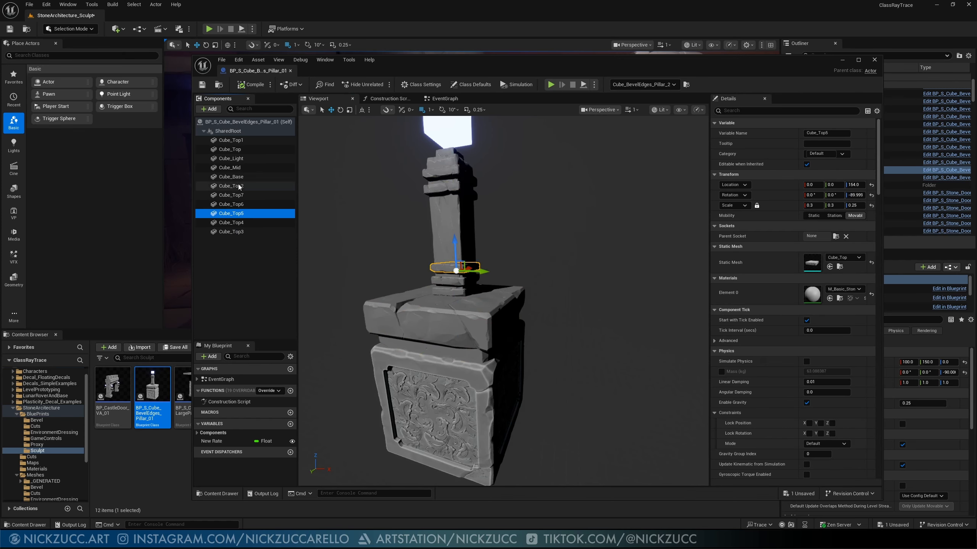
pyautogui.click(238, 186)
pyautogui.click(232, 177)
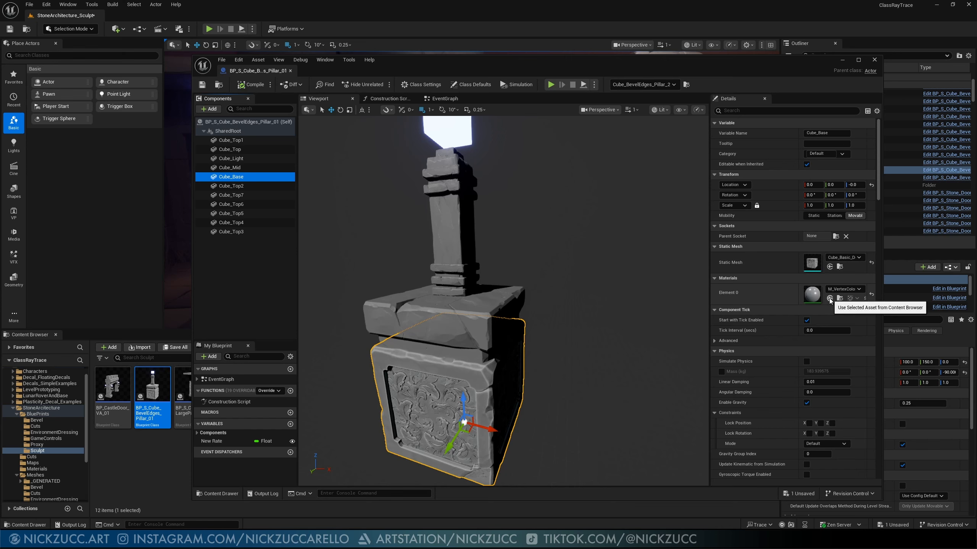
# Step: Leave the pillar blueprint, return to the level and clear the pillar selection
pyautogui.press('s')
pyautogui.moveTo(665, 316); pyautogui.dragTo(649, 304, button='right')
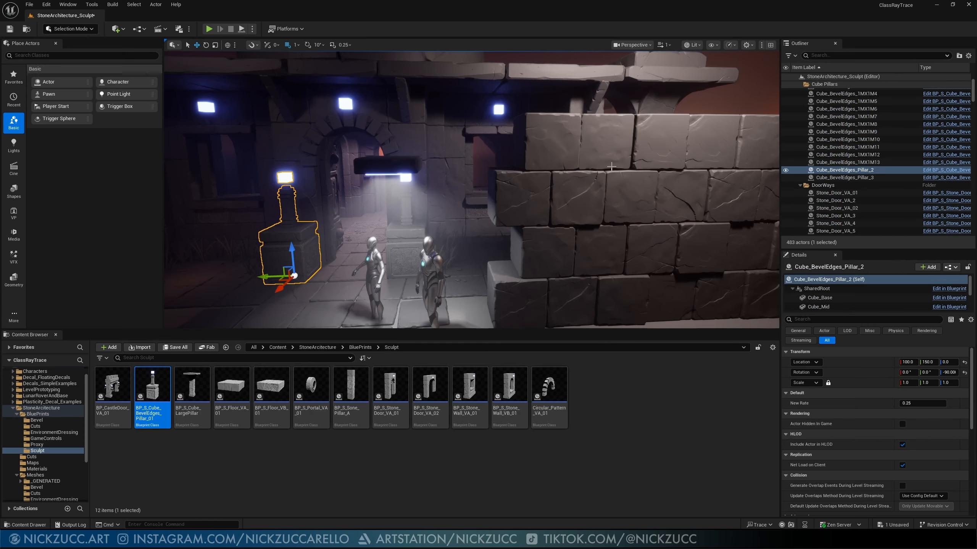
pyautogui.moveTo(612, 167); pyautogui.dragTo(648, 194, button='right')
pyautogui.press('Escape')
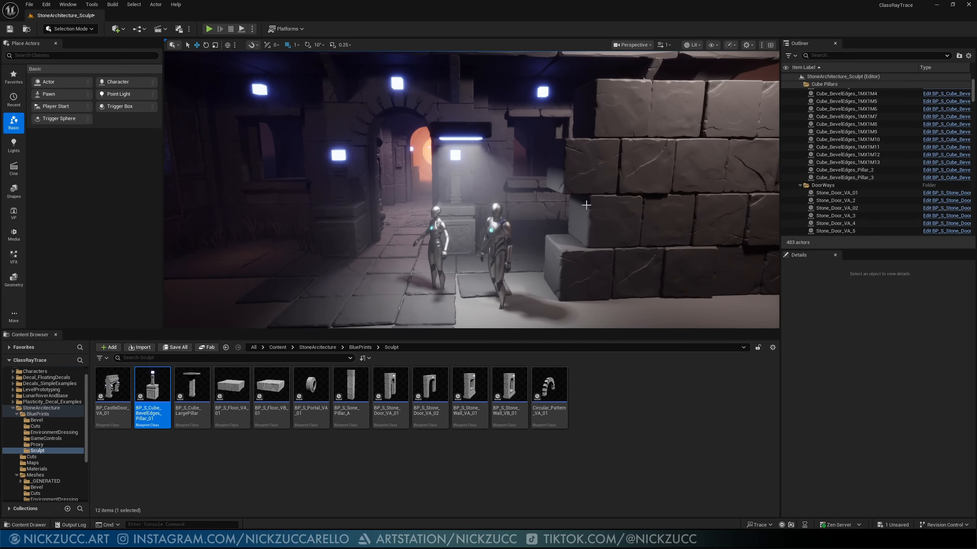
# Step: Examine the stone wall up close and along its length to see how the offset blocks and cracks read
pyautogui.moveTo(586, 205); pyautogui.dragTo(673, 215, button='right')
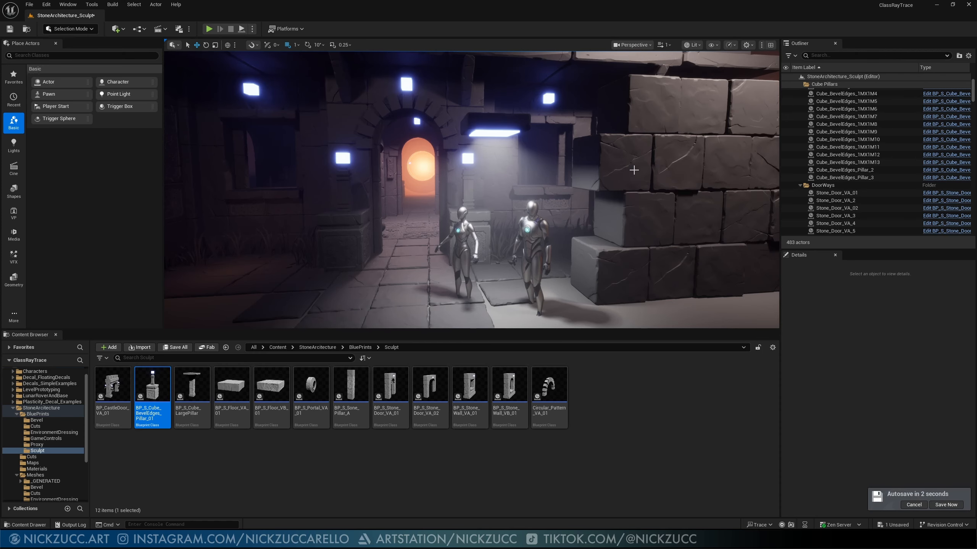
pyautogui.moveTo(622, 253); pyautogui.dragTo(580, 264, button='right')
pyautogui.moveTo(470, 262); pyautogui.dragTo(470, 262, button='right')
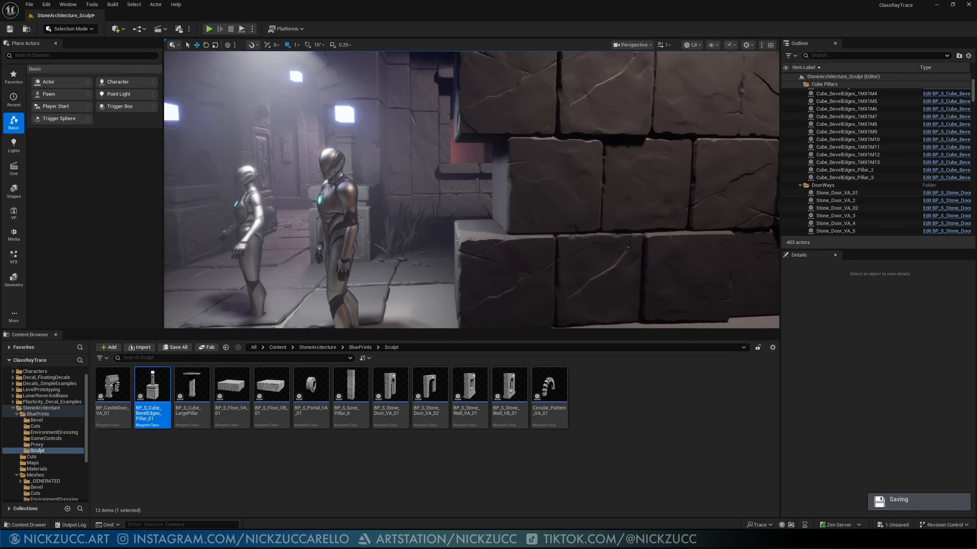
pyautogui.moveTo(473, 254); pyautogui.dragTo(477, 264, button='right')
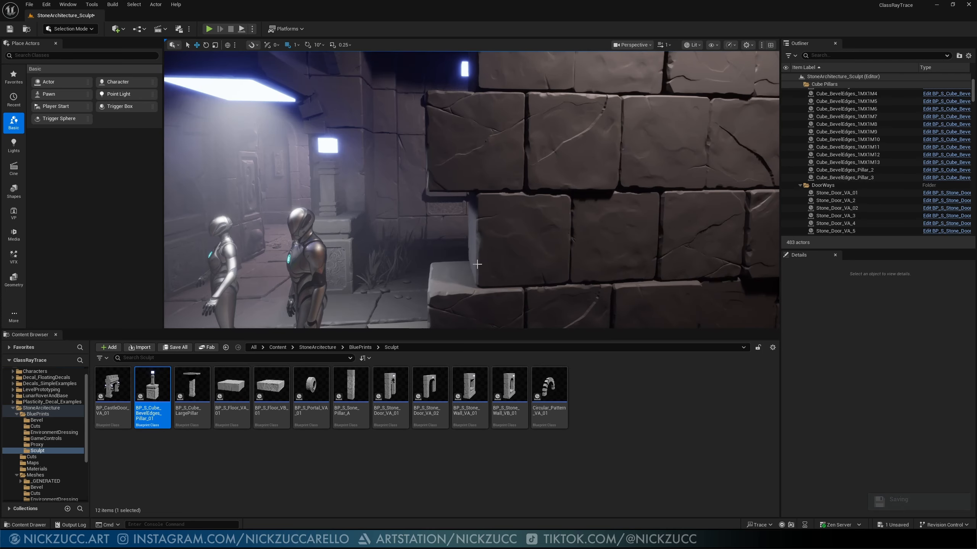
pyautogui.moveTo(458, 176); pyautogui.dragTo(408, 182, button='right')
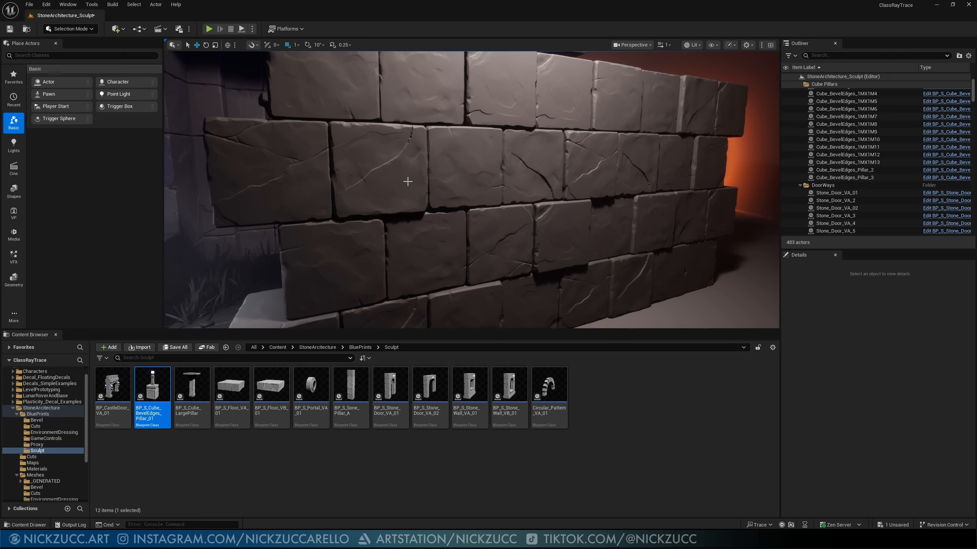
pyautogui.moveTo(360, 192); pyautogui.dragTo(450, 219, button='right')
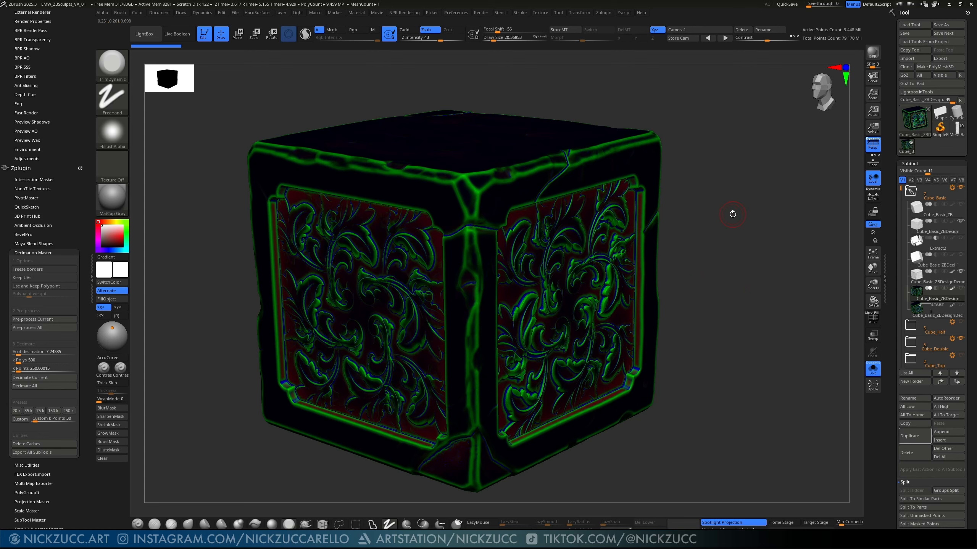
# Step: Switch to ZBrush and fill the Cube_Basic_ZBDesignDemo subtool with red (255, 22, 22) using RGB colour only
pyautogui.click(918, 275)
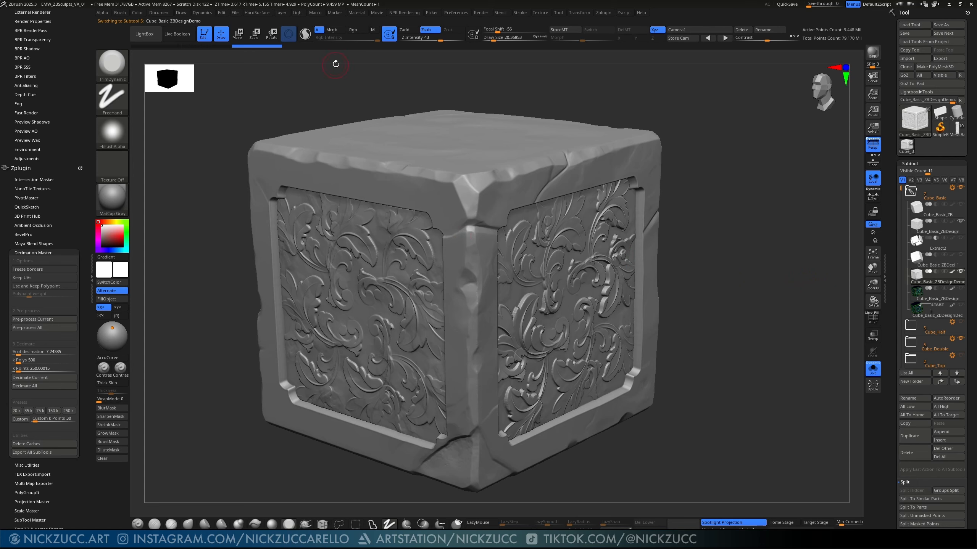
pyautogui.click(357, 31)
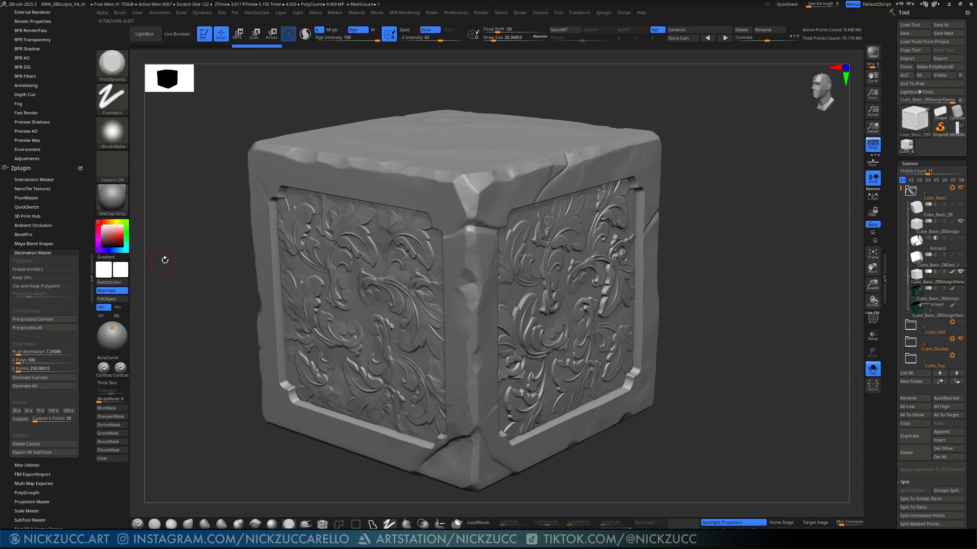
pyautogui.moveTo(115, 237)
pyautogui.mouseDown()
pyautogui.moveTo(129, 253)
pyautogui.moveTo(120, 242)
pyautogui.moveTo(130, 235)
pyautogui.mouseUp()
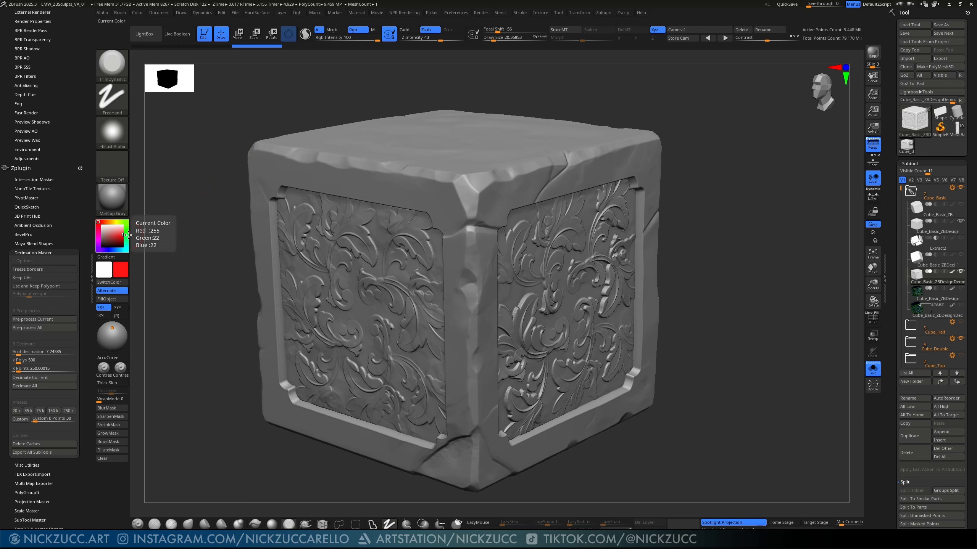
pyautogui.click(123, 301)
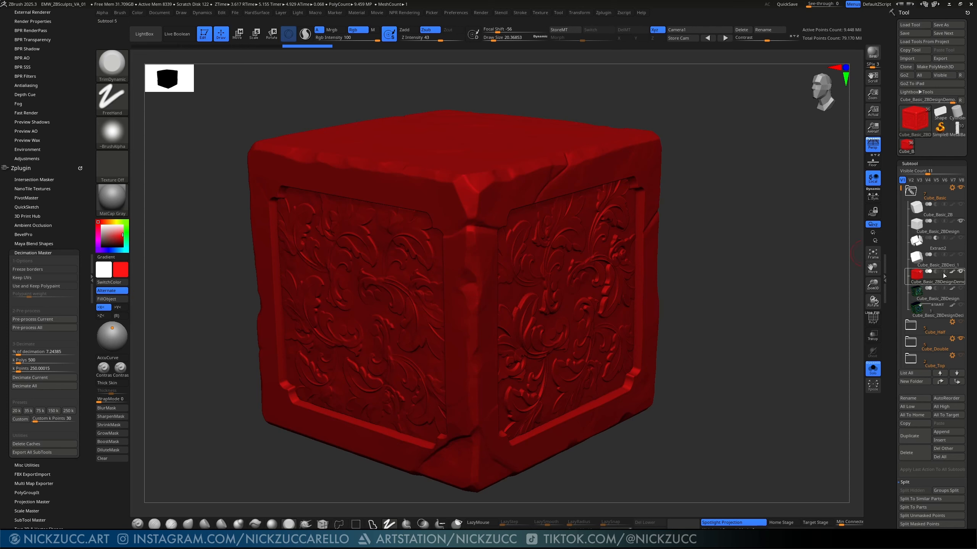
# Step: Hide the block's polypaint, preview a green current colour on it, and turn the polypaint back on
pyautogui.moveTo(954, 277)
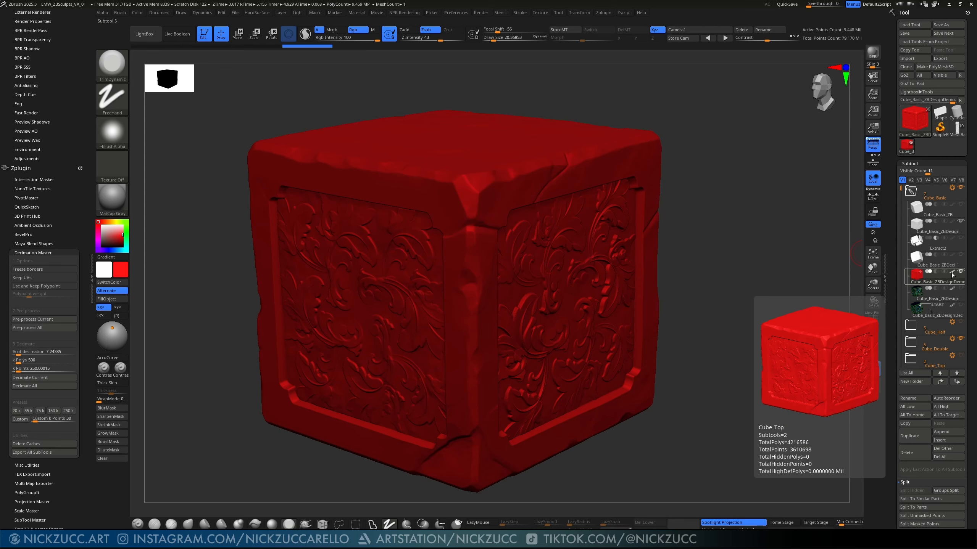
pyautogui.click(953, 275)
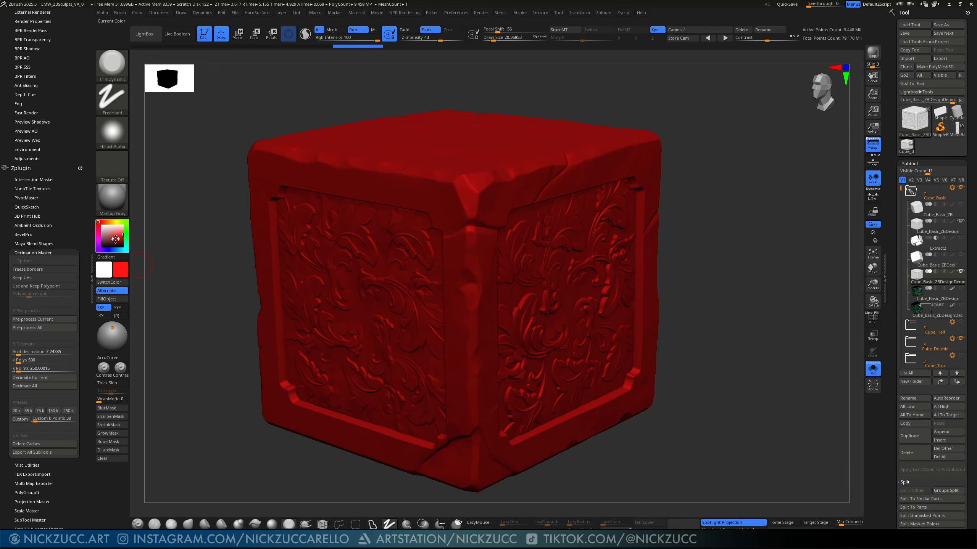
pyautogui.moveTo(115, 239)
pyautogui.mouseDown()
pyautogui.moveTo(104, 240)
pyautogui.moveTo(115, 230)
pyautogui.moveTo(124, 238)
pyautogui.moveTo(98, 232)
pyautogui.moveTo(127, 232)
pyautogui.moveTo(112, 237)
pyautogui.mouseUp()
pyautogui.moveTo(945, 284)
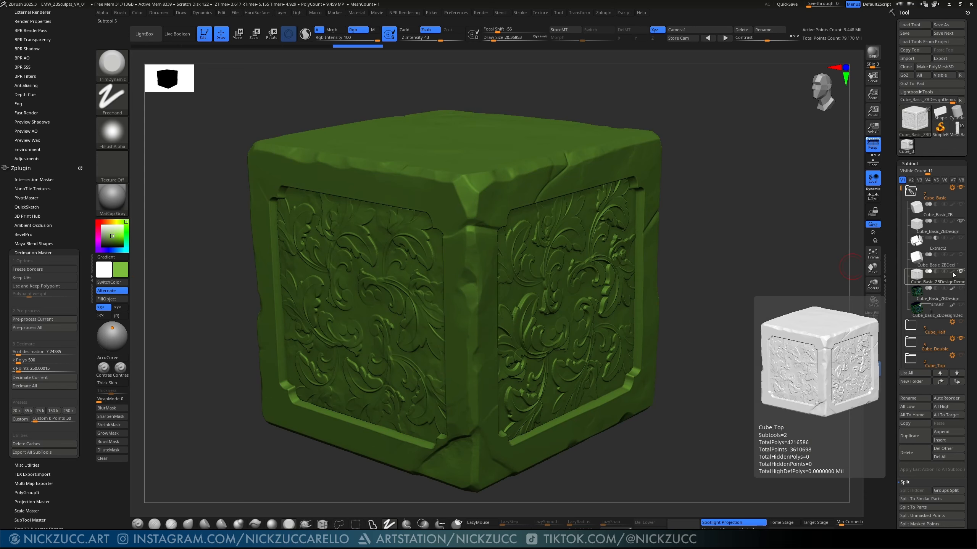
pyautogui.click(953, 272)
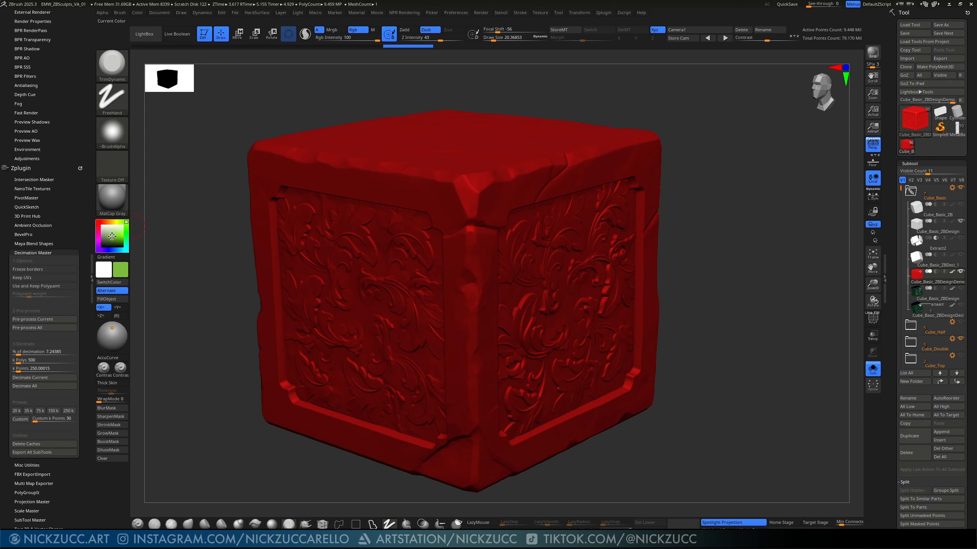
# Step: Choose blue (0, 31, 255) and blend it into the red block with repeated fills at an RGB intensity of 13
pyautogui.moveTo(112, 237)
pyautogui.mouseDown()
pyautogui.moveTo(118, 230)
pyautogui.moveTo(102, 227)
pyautogui.mouseUp()
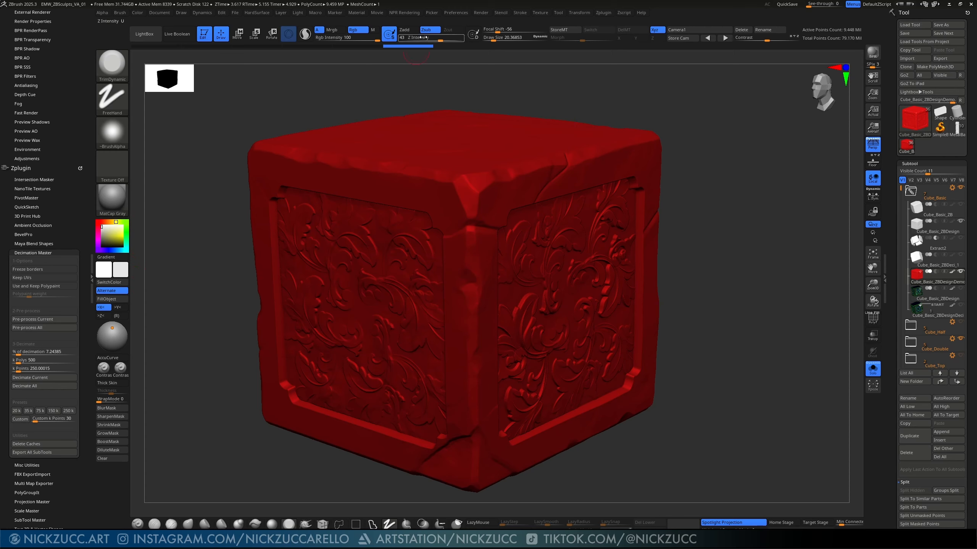
pyautogui.click(110, 250)
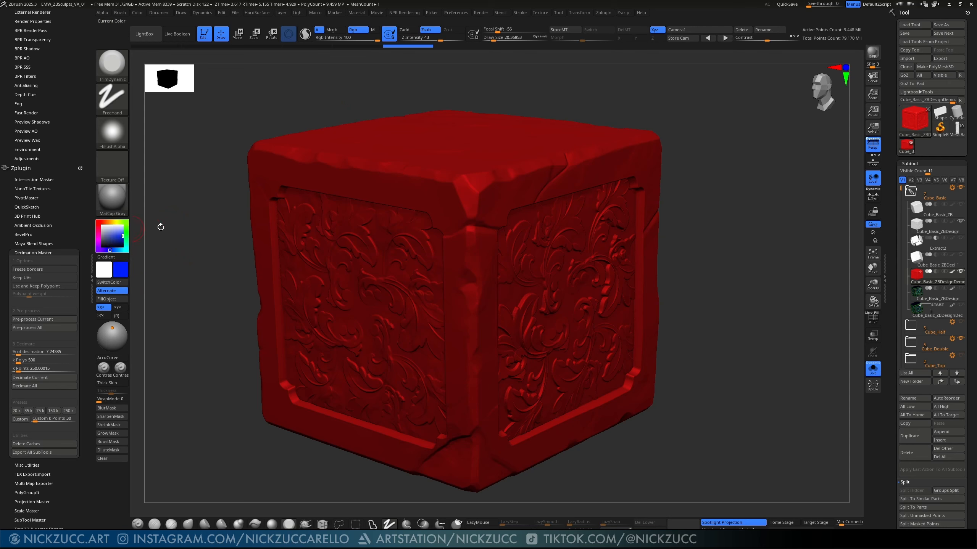
pyautogui.moveTo(375, 38); pyautogui.dragTo(338, 38)
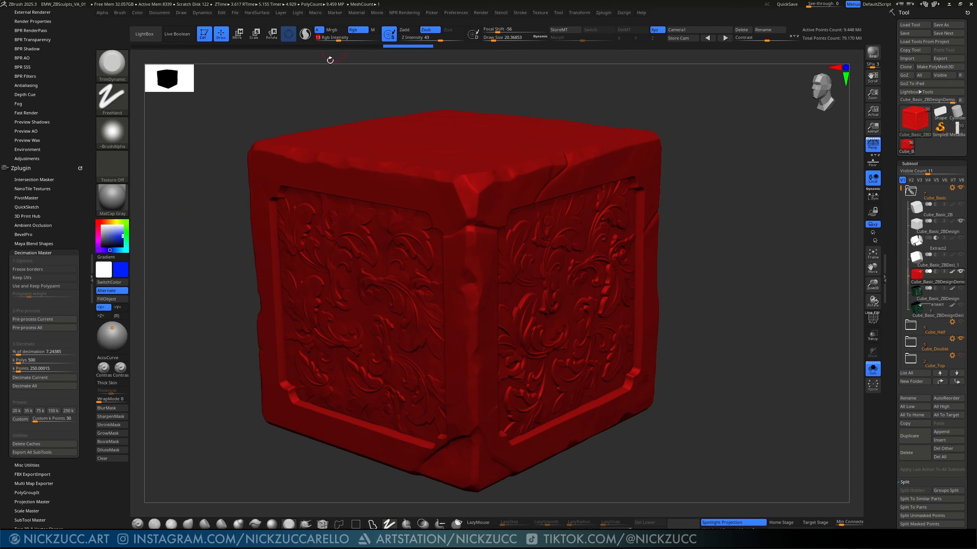
pyautogui.click(116, 299)
pyautogui.click(116, 300)
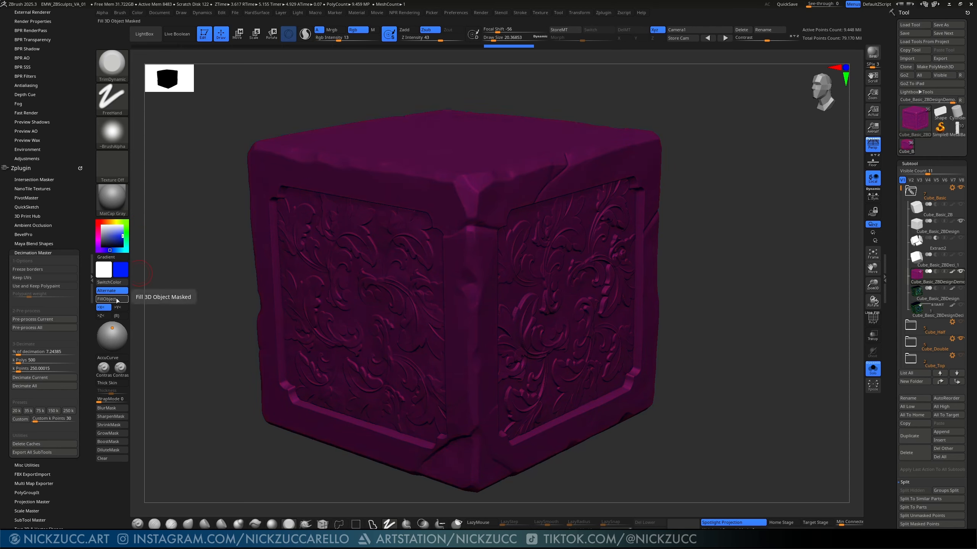
pyautogui.click(116, 300)
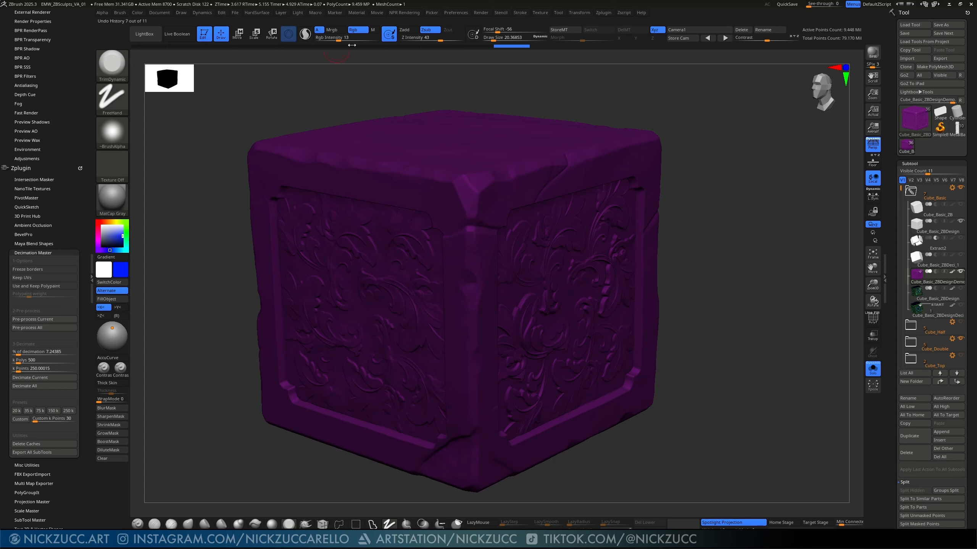
# Step: Set the RGB intensity to 100, fill the whole block with the blue, and check the help for the fill command
pyautogui.moveTo(339, 39); pyautogui.dragTo(379, 37)
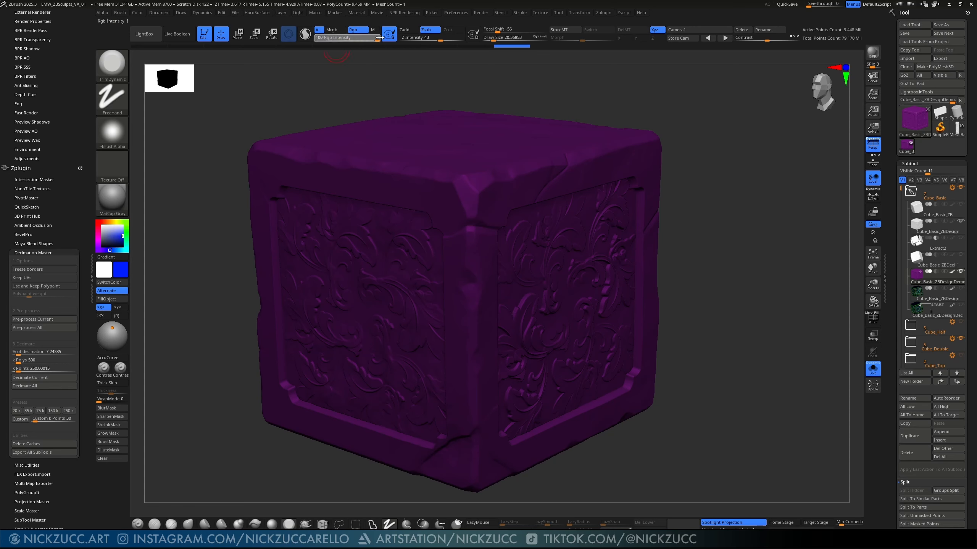
pyautogui.click(111, 299)
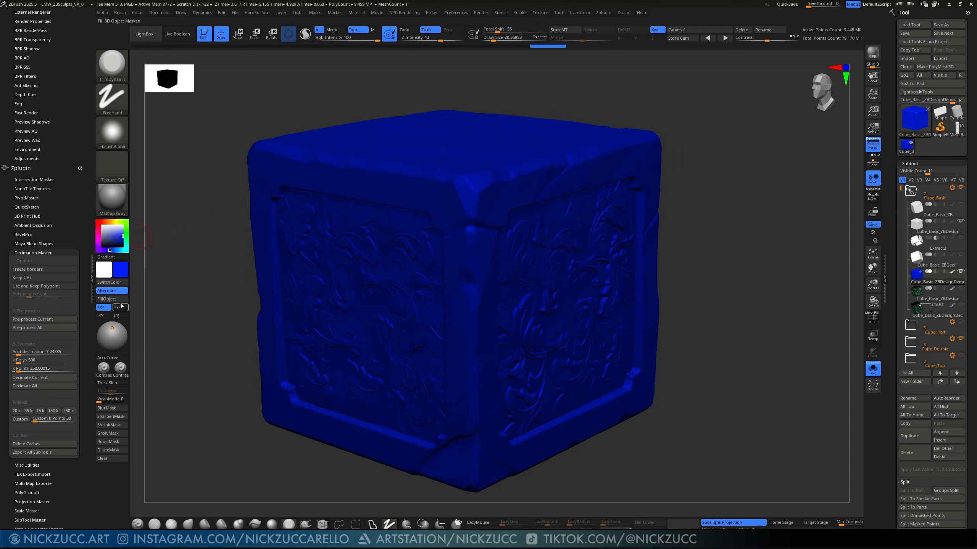
pyautogui.press('ctrl')
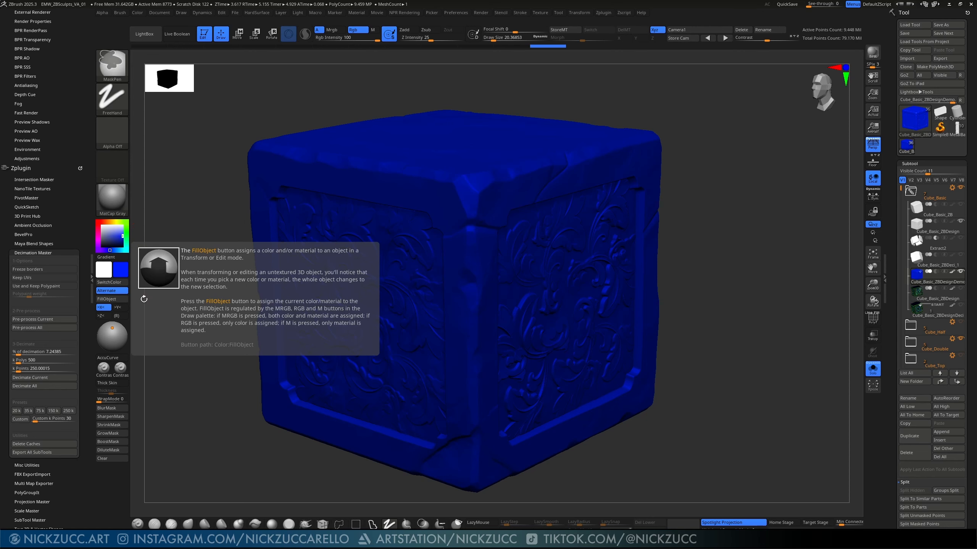
pyautogui.click(137, 13)
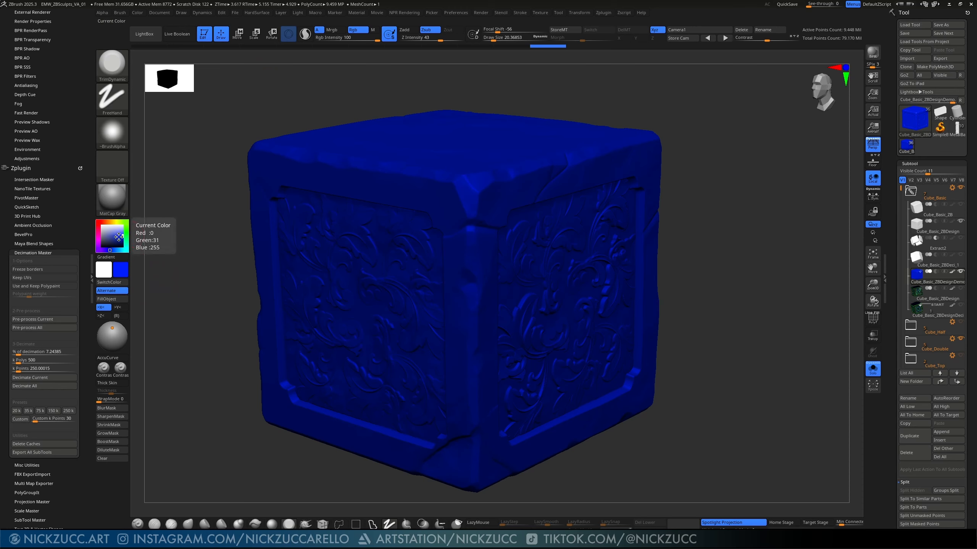
# Step: Fill the block with black, hide its polypaint, and set the current colour to white
pyautogui.moveTo(118, 236); pyautogui.dragTo(123, 245)
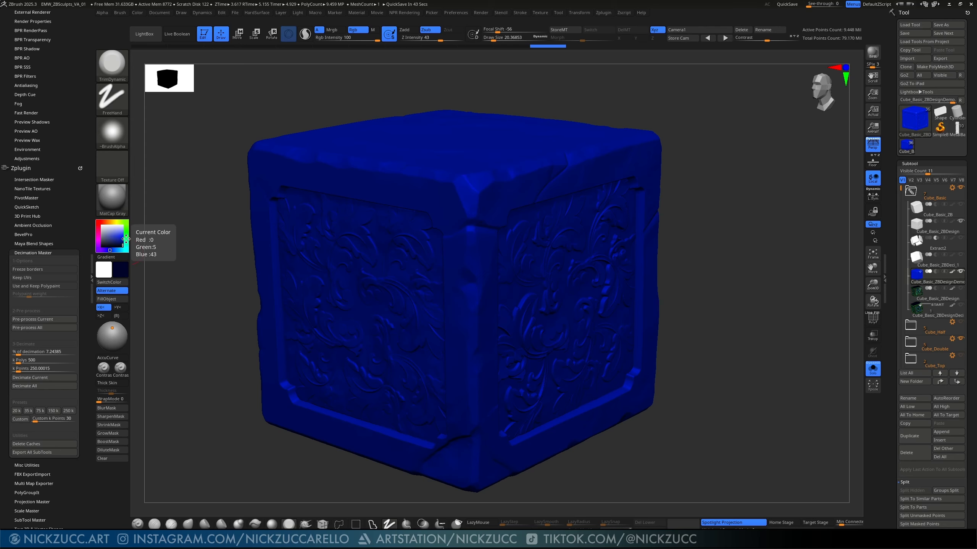
pyautogui.click(122, 244)
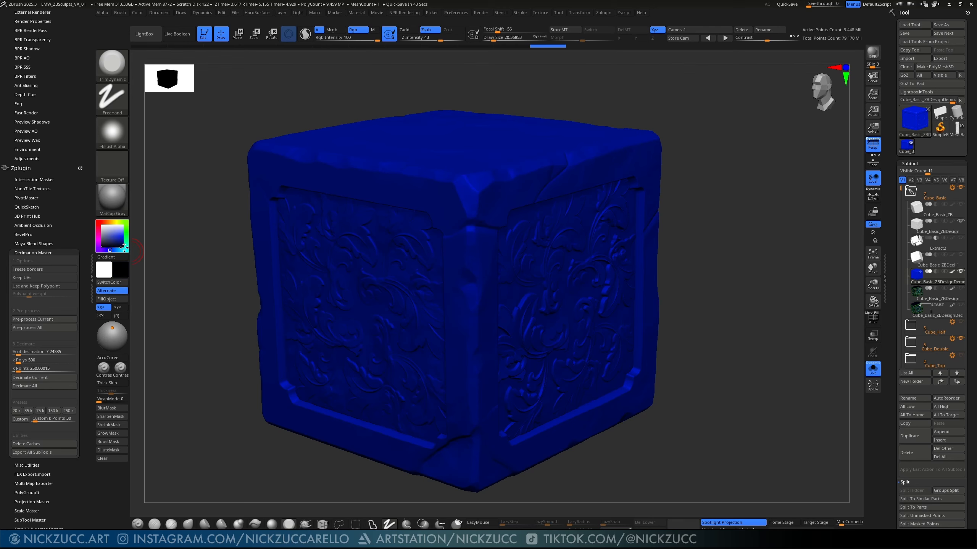
pyautogui.click(120, 269)
pyautogui.click(109, 299)
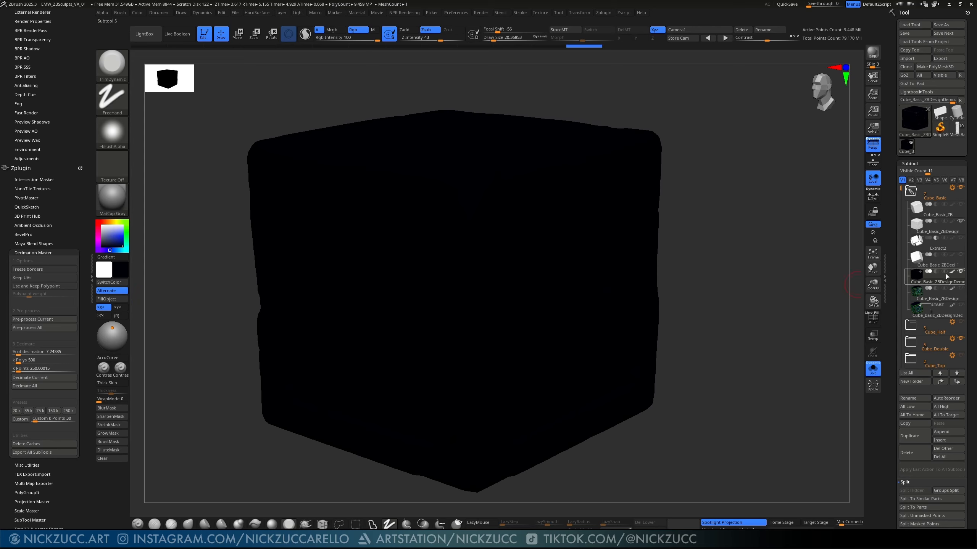
pyautogui.moveTo(954, 274)
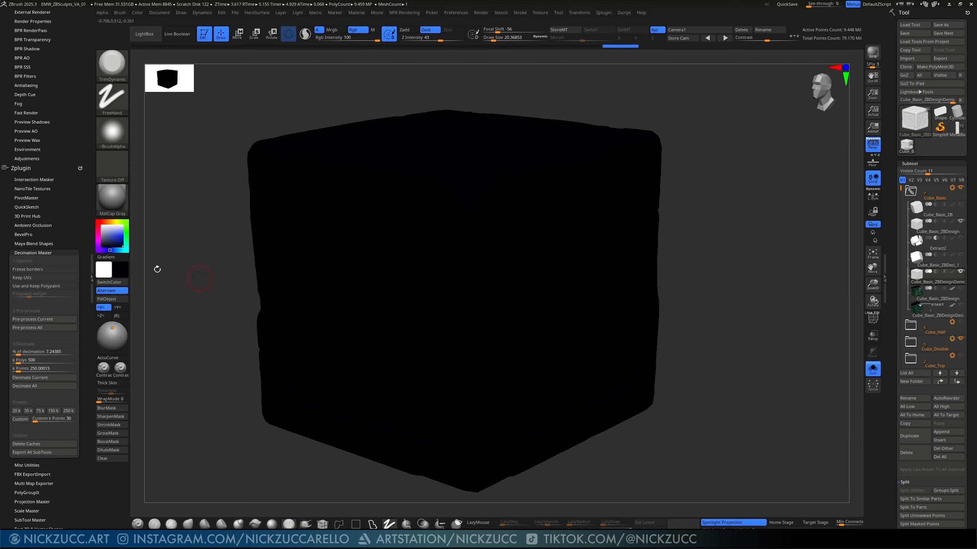
pyautogui.moveTo(111, 234); pyautogui.dragTo(98, 223)
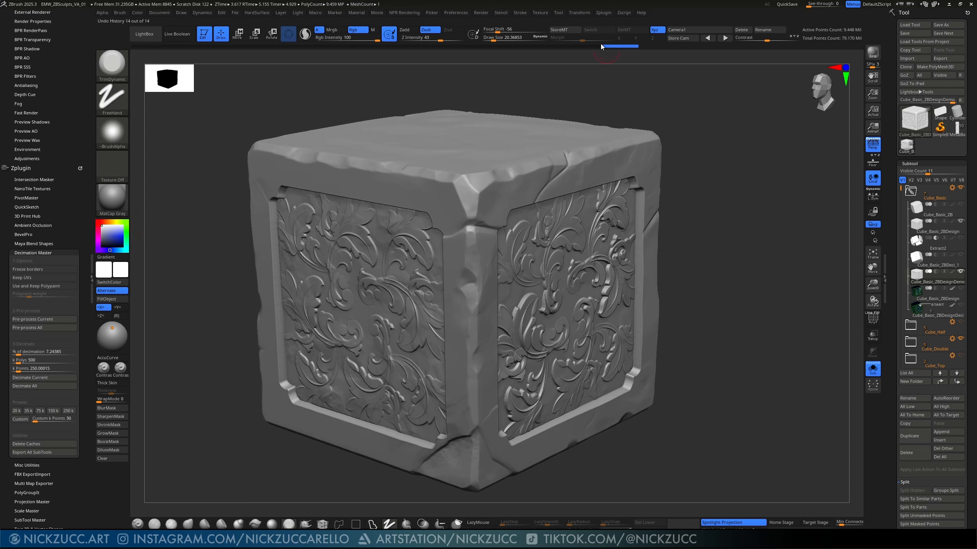
# Step: Compute an ambient occlusion mask for the carved block with the Ambient Occlusion plugin
pyautogui.click(601, 14)
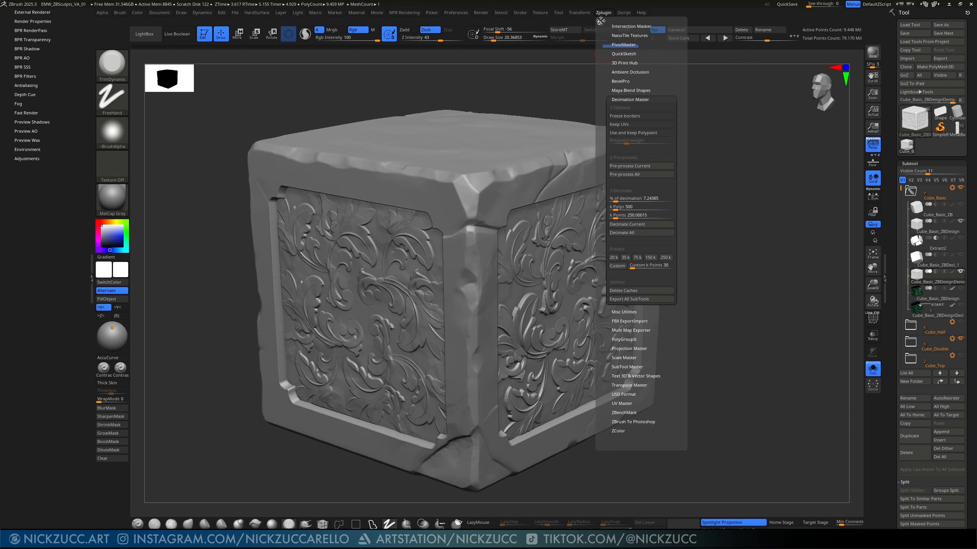
pyautogui.moveTo(578, 81); pyautogui.dragTo(15, 192)
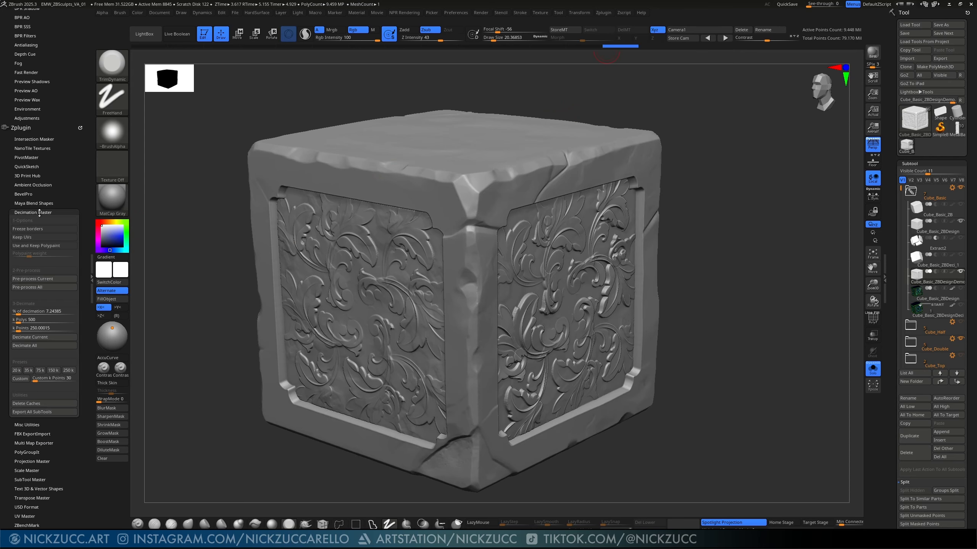
pyautogui.click(54, 212)
pyautogui.click(37, 185)
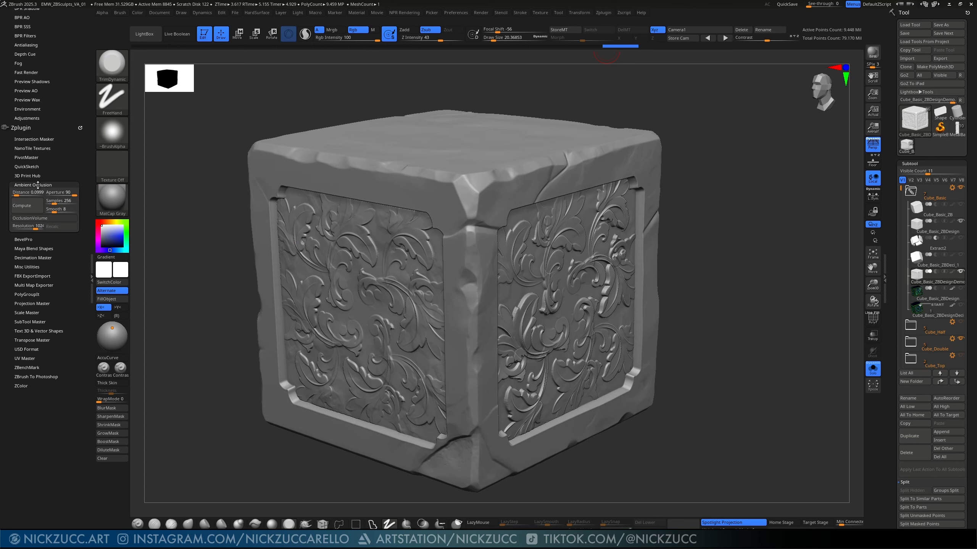
pyautogui.click(51, 221)
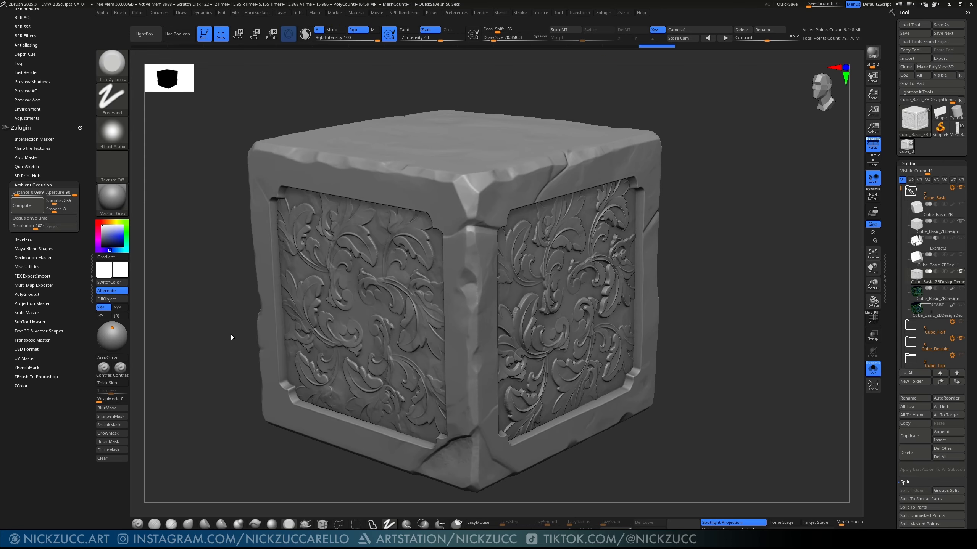
# Step: Invert the occlusion mask on the block and toggle it back and forth to compare both states
pyautogui.moveTo(224, 337)
pyautogui.mouseDown()
pyautogui.moveTo(254, 342)
pyautogui.moveTo(213, 341)
pyautogui.mouseUp()
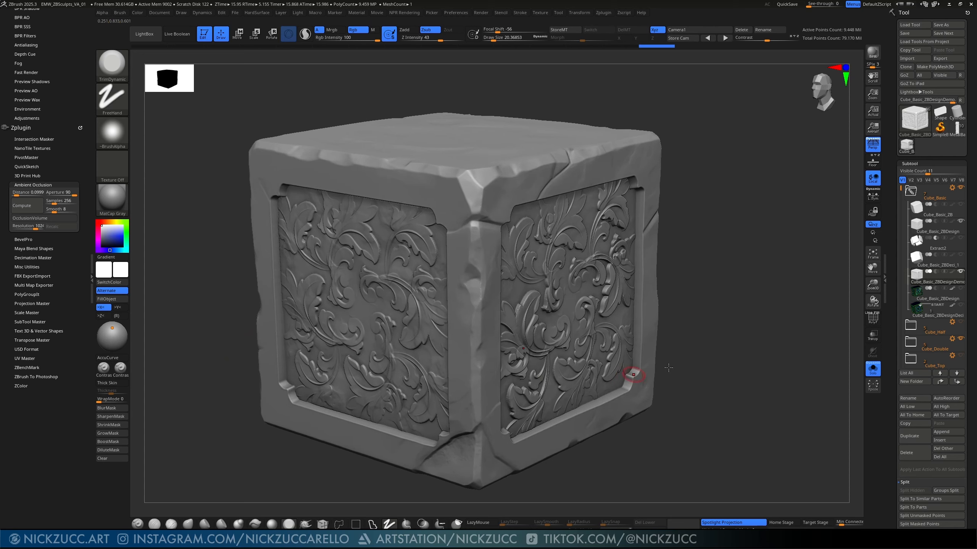
pyautogui.press('ctrl')
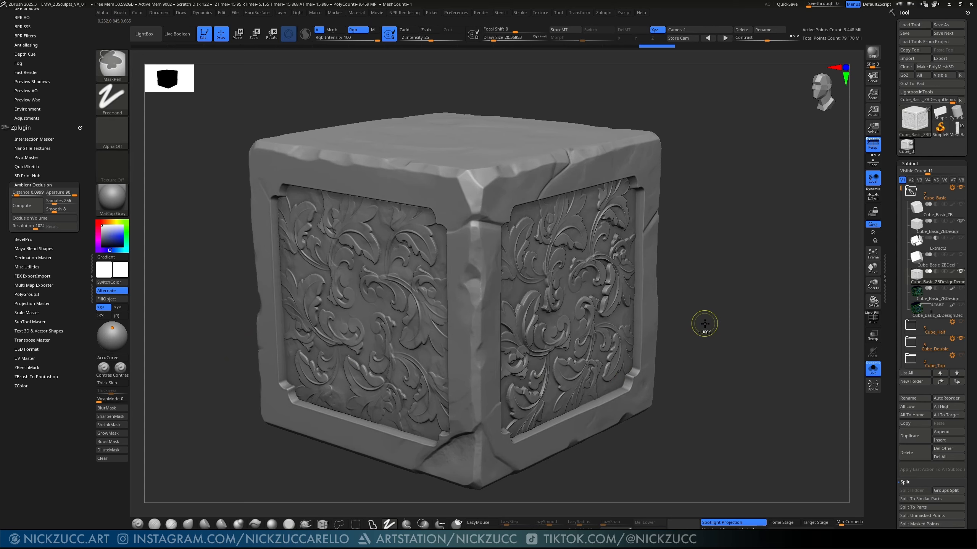
pyautogui.keyDown('ctrl'); pyautogui.click(704, 323); pyautogui.keyUp('ctrl')
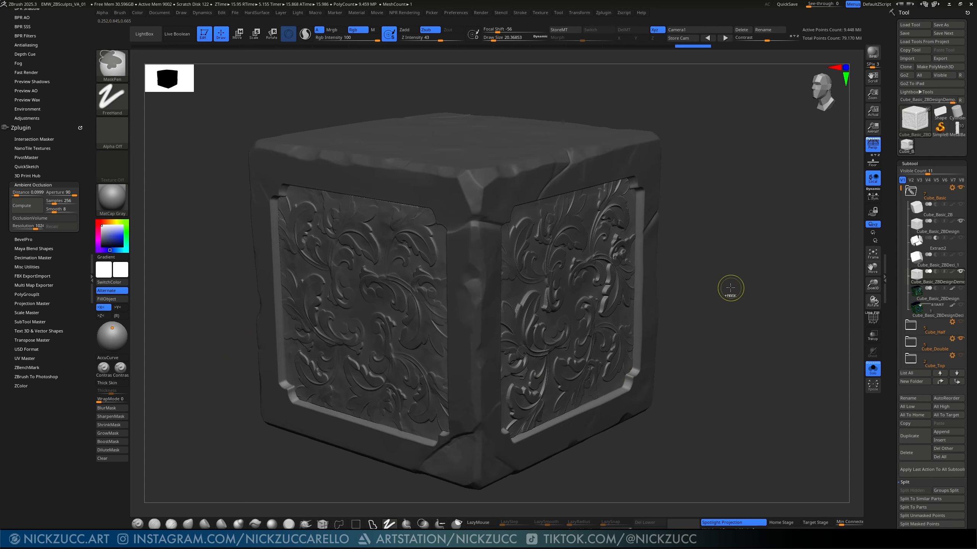
pyautogui.keyDown('ctrl'); pyautogui.click(728, 273); pyautogui.keyUp('ctrl')
pyautogui.keyDown('ctrl'); pyautogui.click(728, 273); pyautogui.keyUp('ctrl')
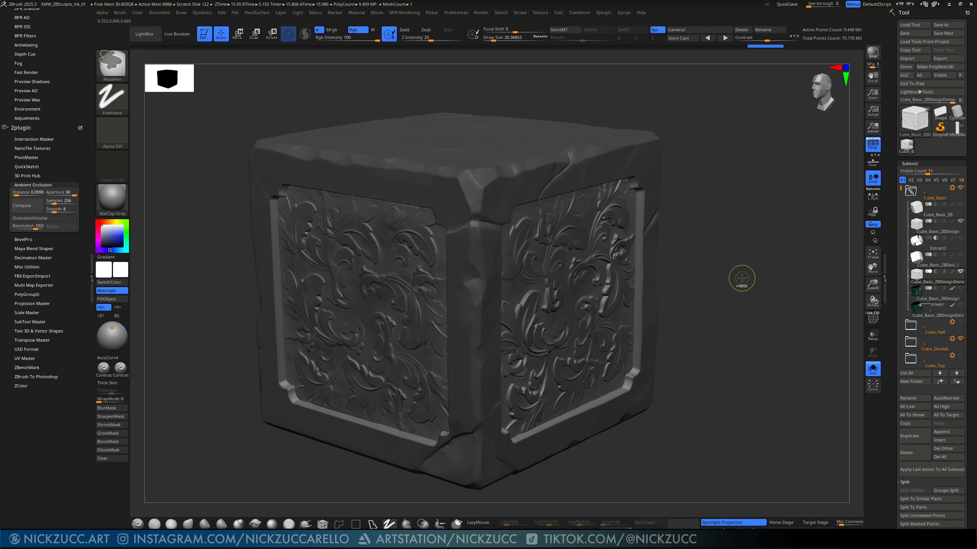
# Step: Show the block's polypaint and set the current colour to pure red, checking its RGB components
pyautogui.keyDown('ctrl'); pyautogui.click(728, 280); pyautogui.keyUp('ctrl')
pyautogui.keyDown('ctrl'); pyautogui.click(730, 280); pyautogui.keyUp('ctrl')
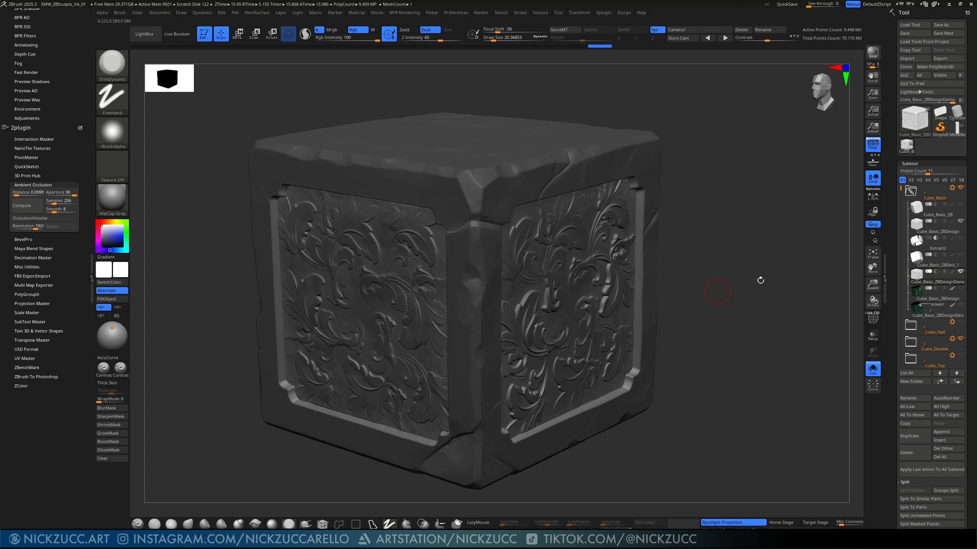
pyautogui.click(954, 276)
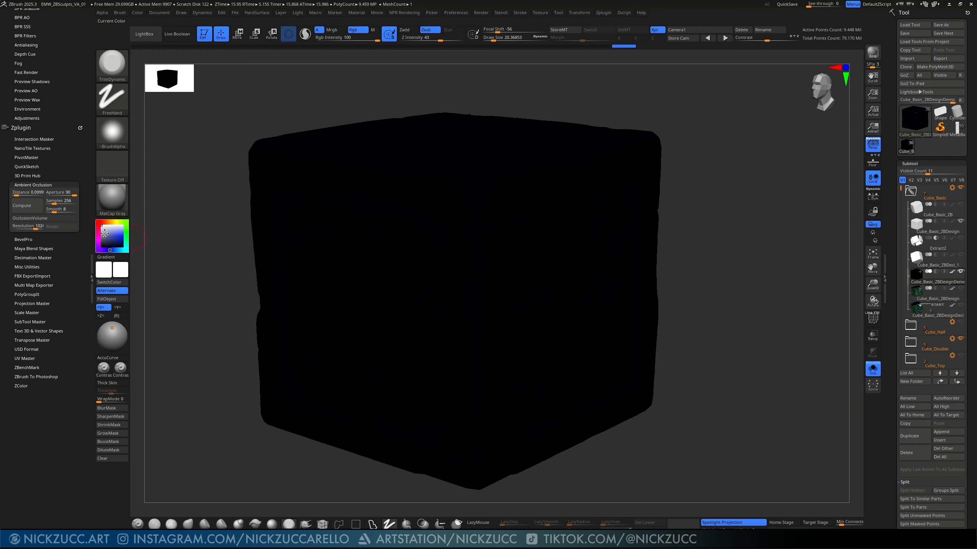
pyautogui.click(98, 223)
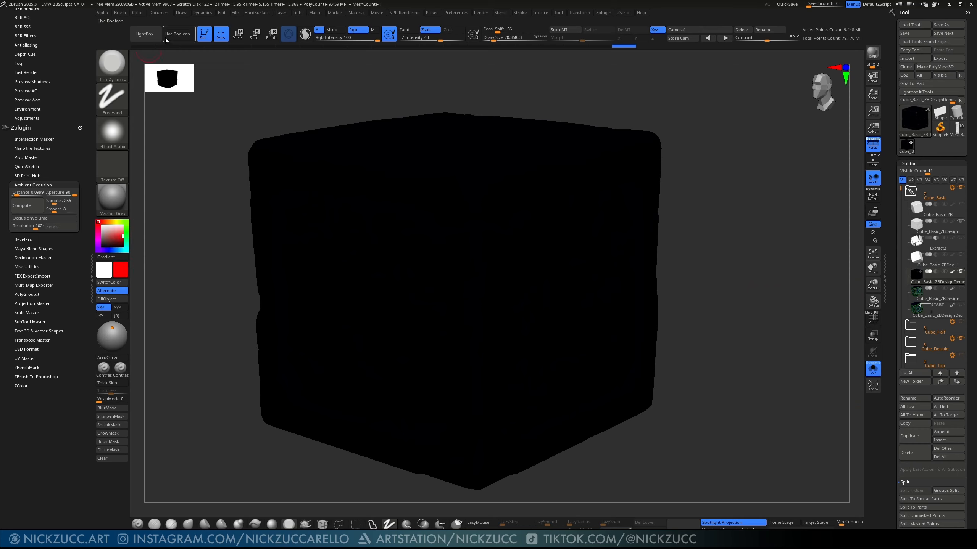
pyautogui.click(137, 12)
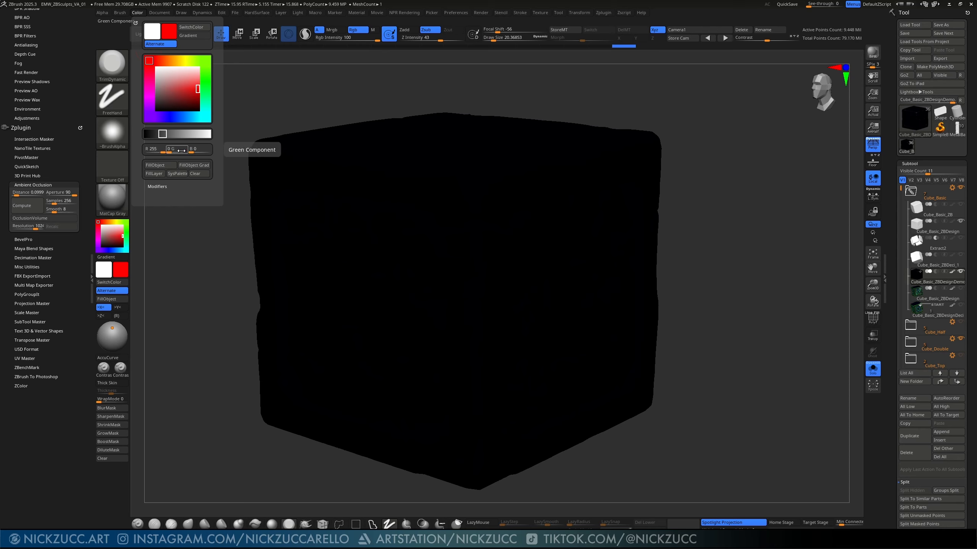
# Step: Bring up the ZColor palette from the plugins, look over its colour swatches, and close it
pyautogui.click(22, 386)
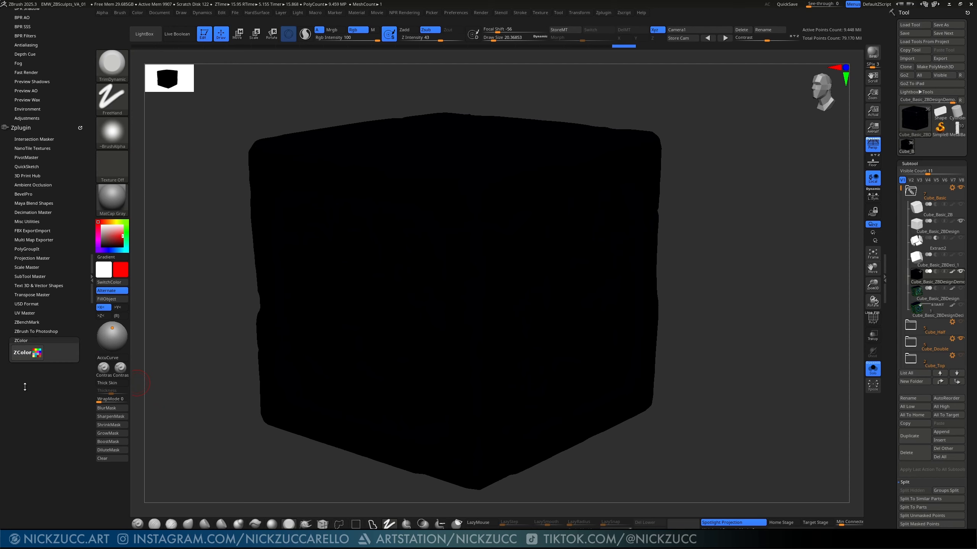
pyautogui.click(34, 356)
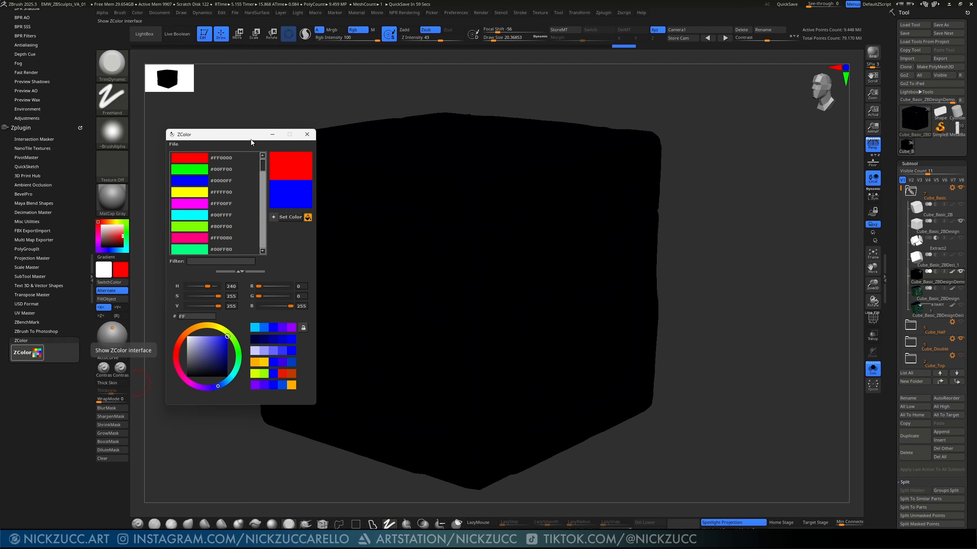
pyautogui.moveTo(243, 140); pyautogui.dragTo(228, 145)
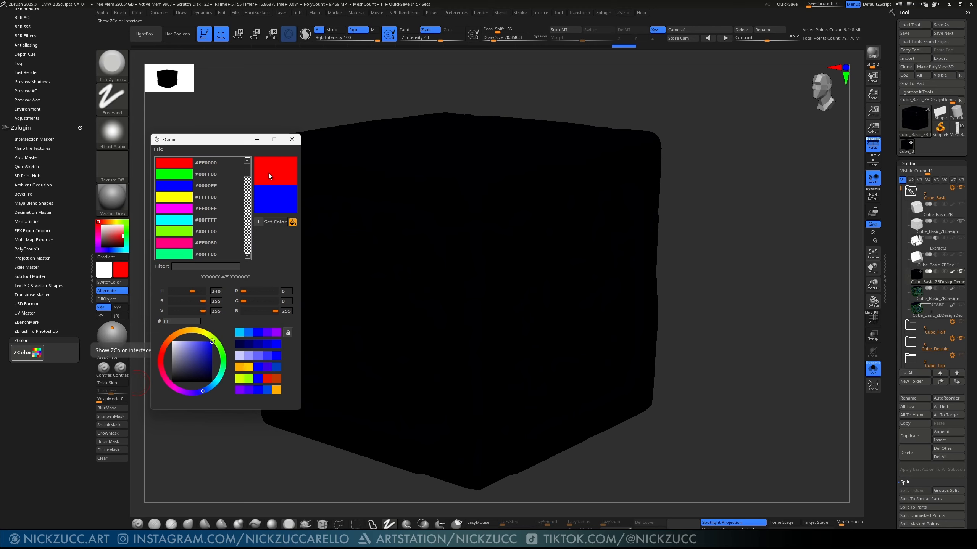
pyautogui.click(293, 139)
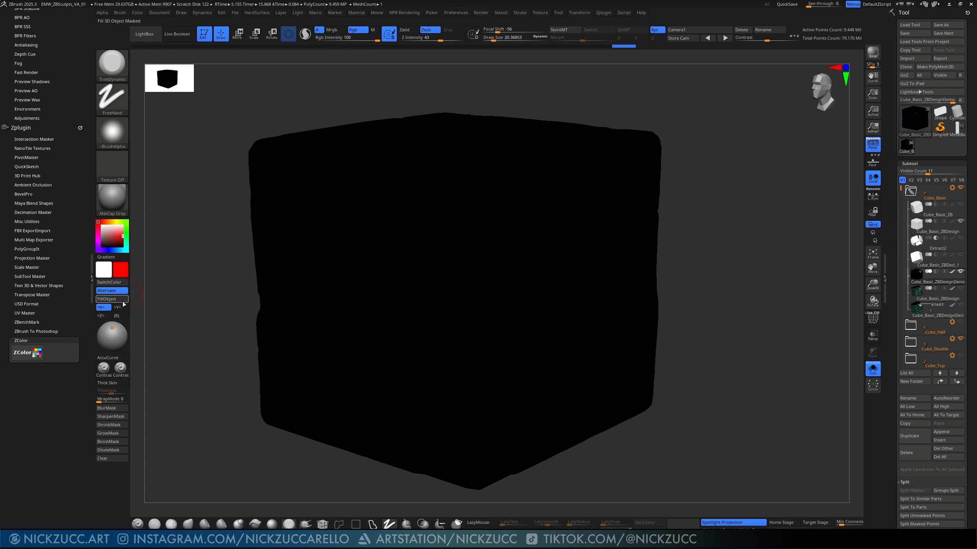
# Step: Fill the block's unmasked recesses with red twice, hide the polypaint, and set the current colour to white
pyautogui.click(107, 299)
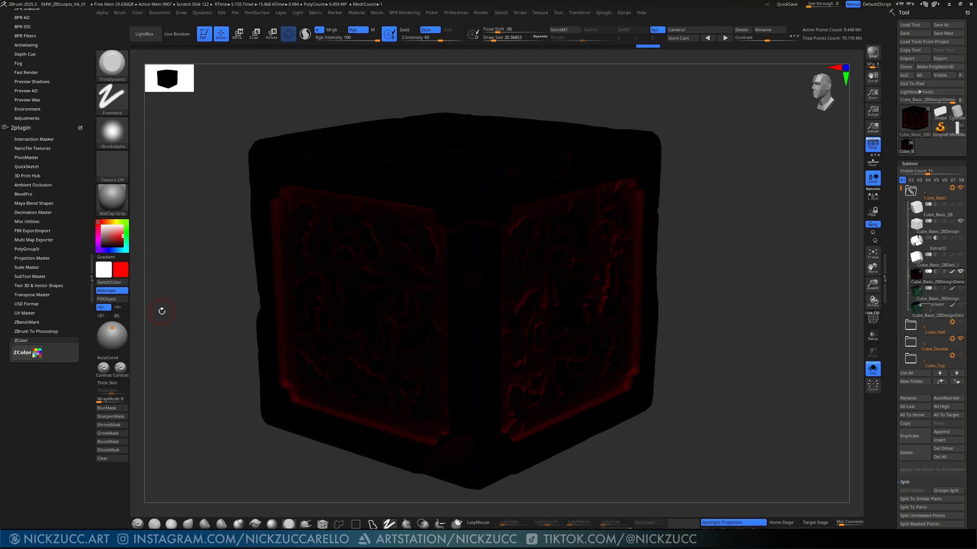
pyautogui.click(119, 303)
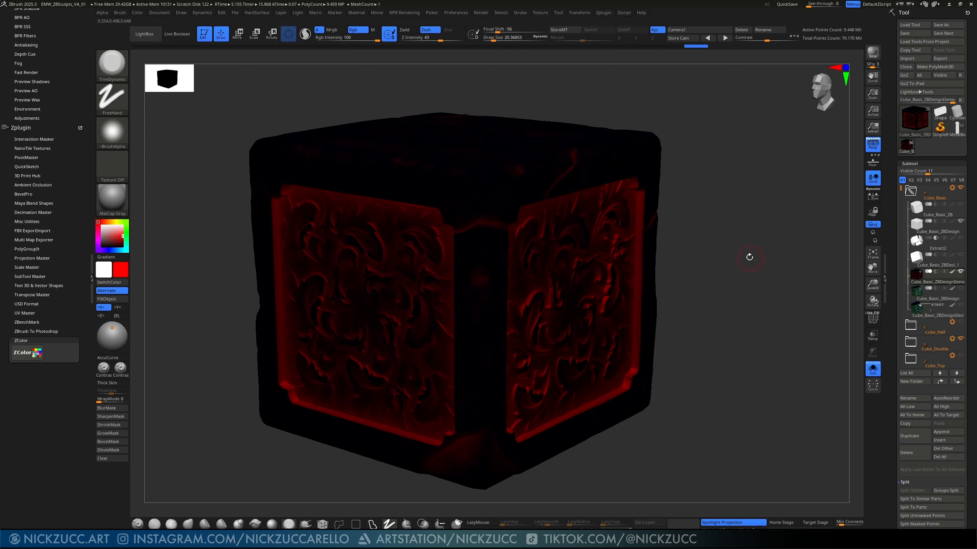
pyautogui.moveTo(953, 274)
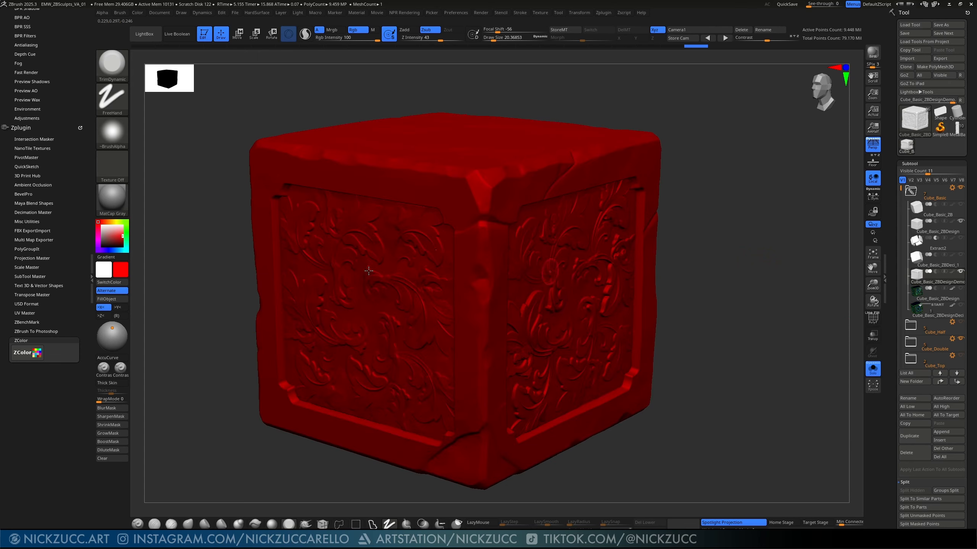
pyautogui.moveTo(107, 229); pyautogui.dragTo(101, 226)
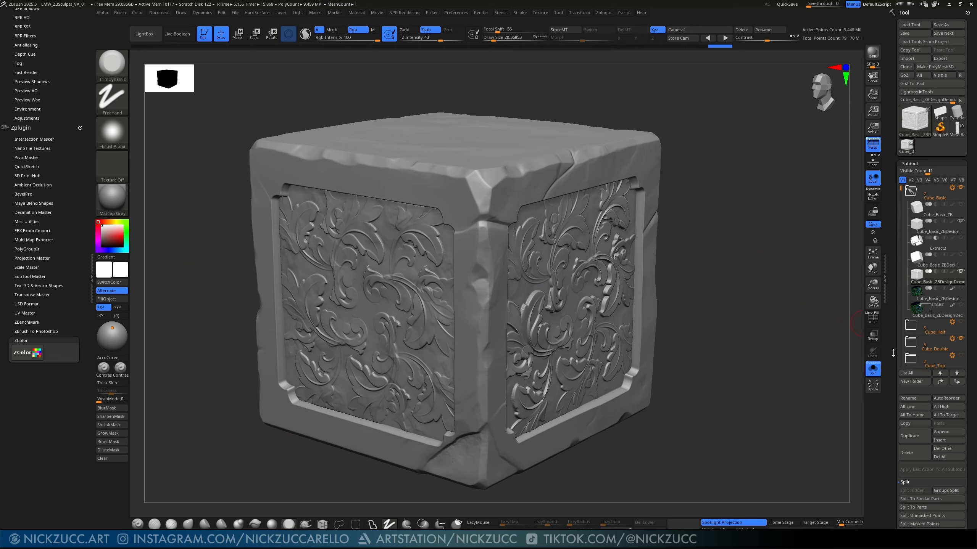
# Step: Mask the carved block by surface smoothness with a range of 279 and a falloff of 15
pyautogui.moveTo(893, 352); pyautogui.dragTo(887, 249)
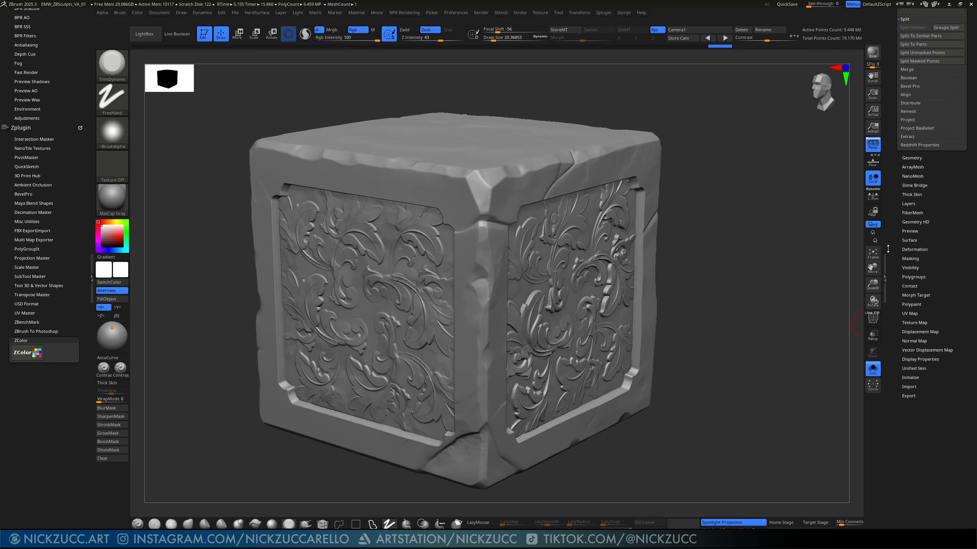
pyautogui.click(911, 259)
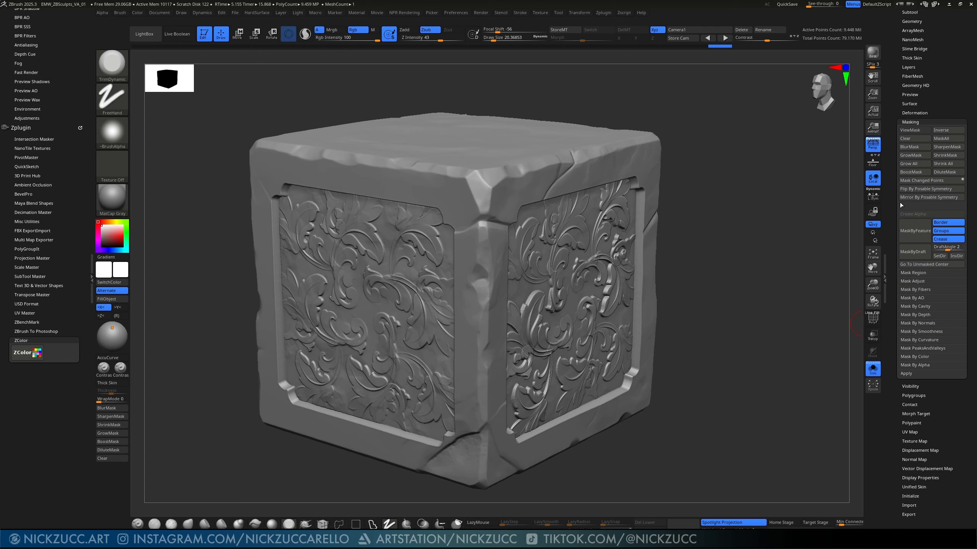
pyautogui.click(928, 332)
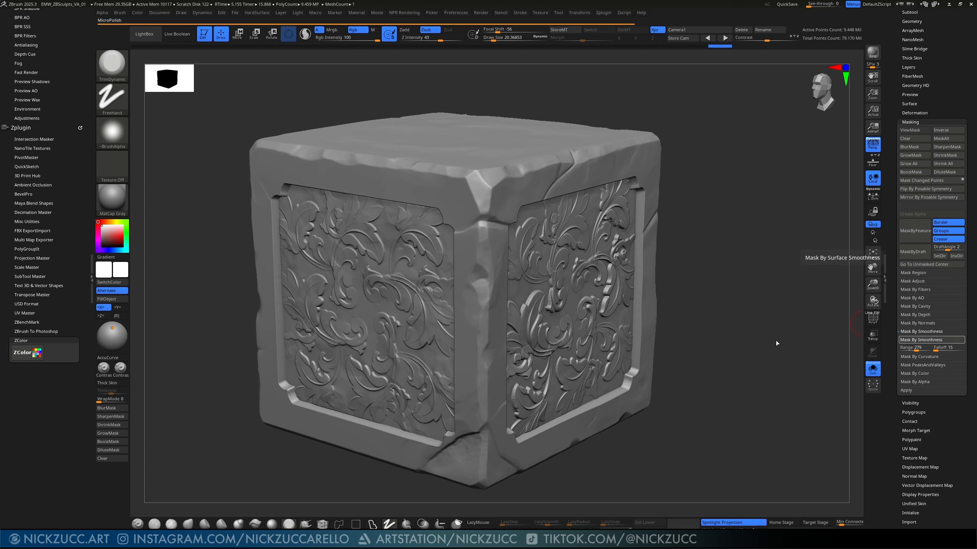
pyautogui.click(915, 349)
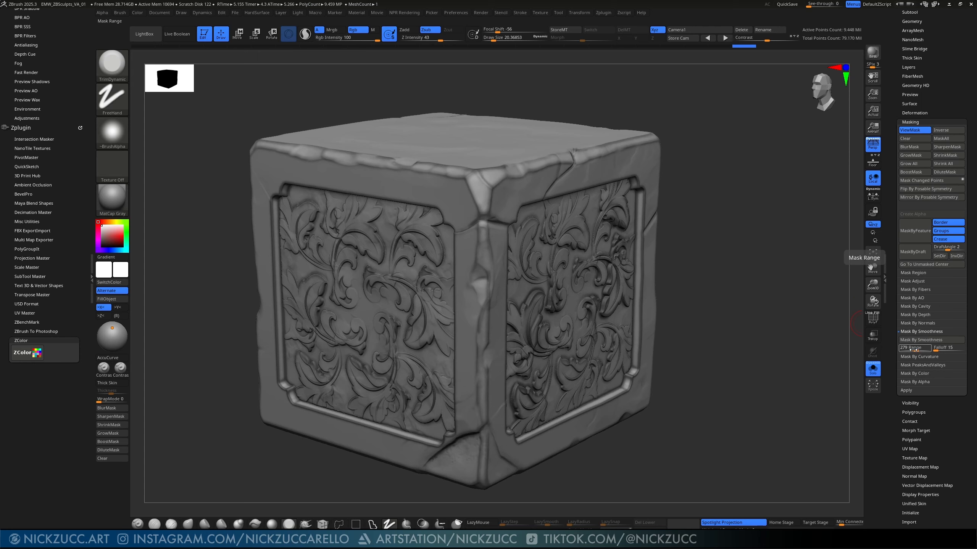
# Step: Try a smoothness mask range of 144, remask the block with a range of 293, and invert the mask
pyautogui.moveTo(915, 350); pyautogui.dragTo(908, 350)
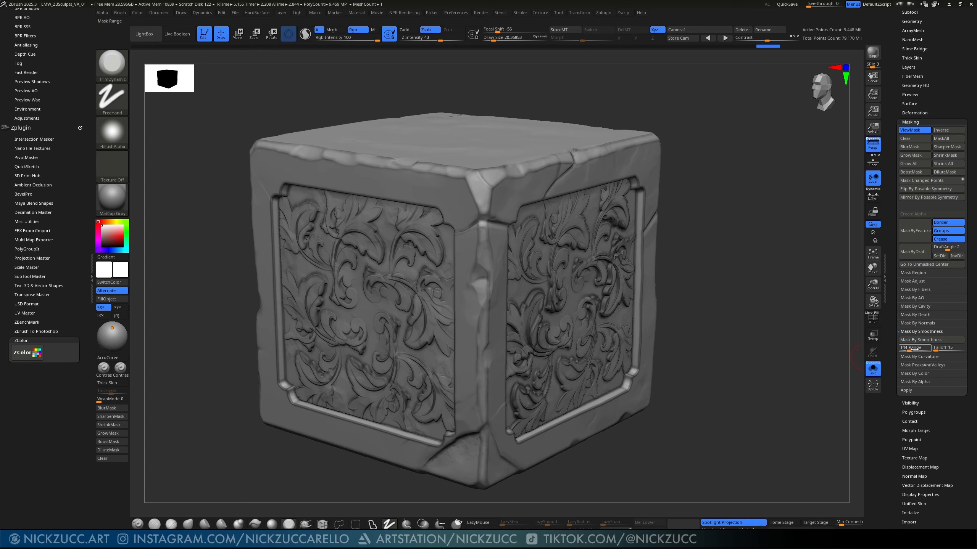
pyautogui.moveTo(911, 349); pyautogui.dragTo(917, 350)
pyautogui.moveTo(918, 349); pyautogui.dragTo(916, 349)
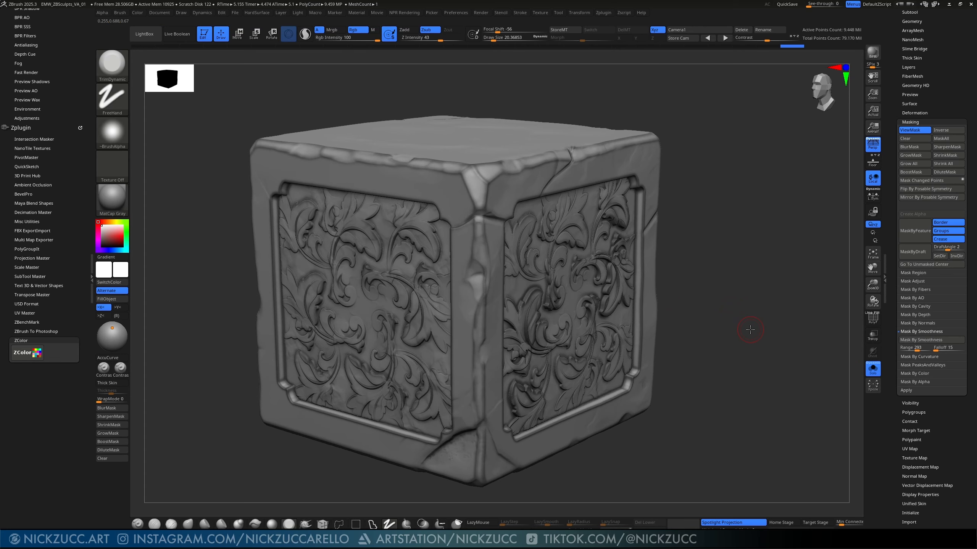
pyautogui.press('ctrl')
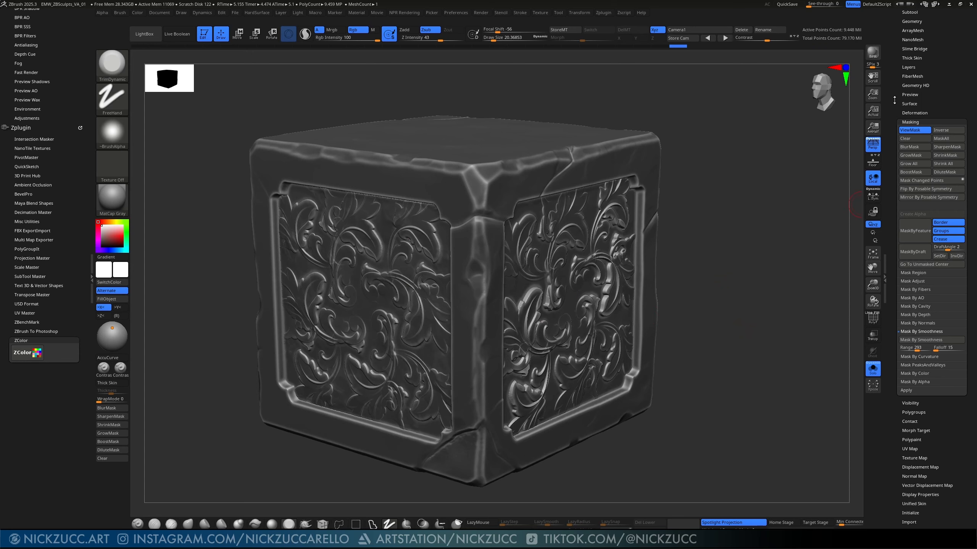
# Step: Expand the subtool list and show the carved block's polypaint
pyautogui.moveTo(895, 100)
pyautogui.mouseDown()
pyautogui.moveTo(895, 168)
pyautogui.moveTo(895, 104)
pyautogui.mouseUp()
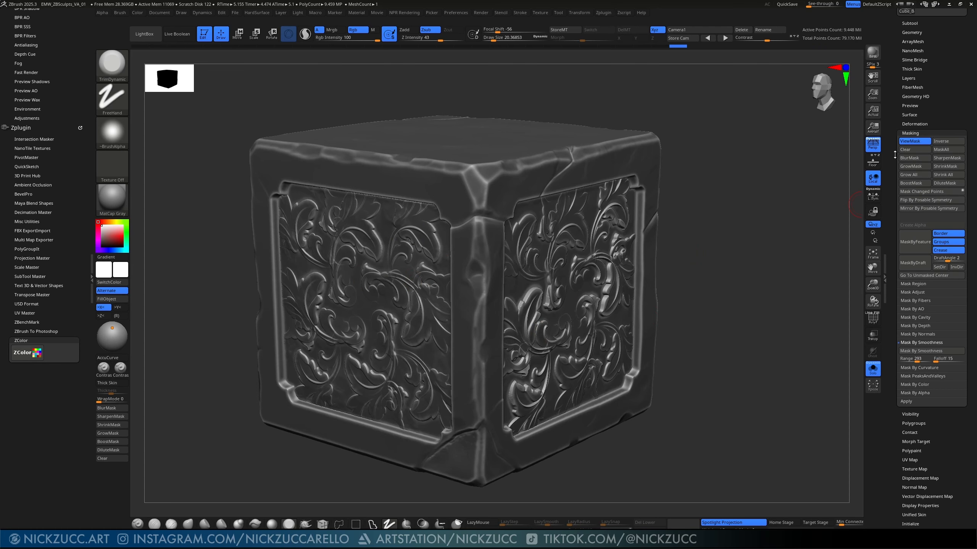
pyautogui.moveTo(894, 150); pyautogui.dragTo(894, 182)
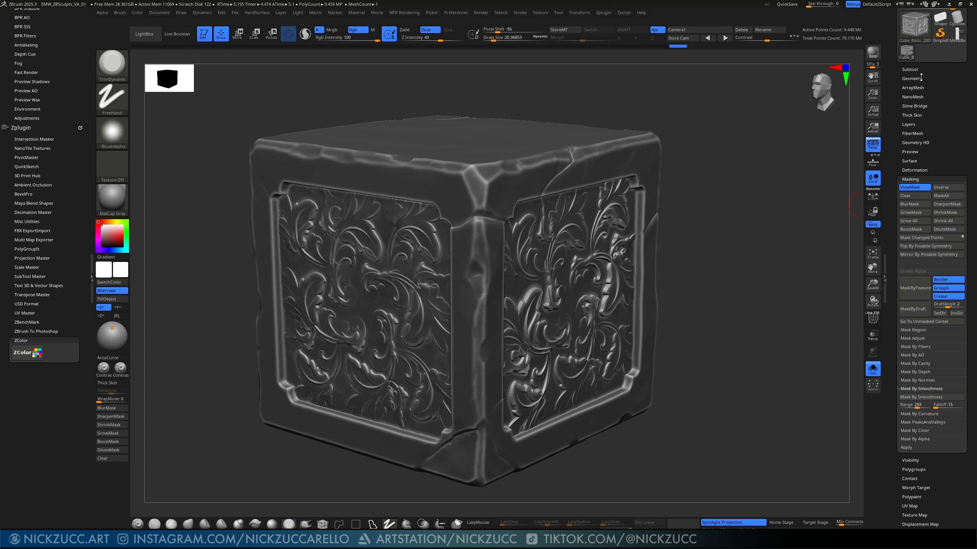
pyautogui.click(909, 70)
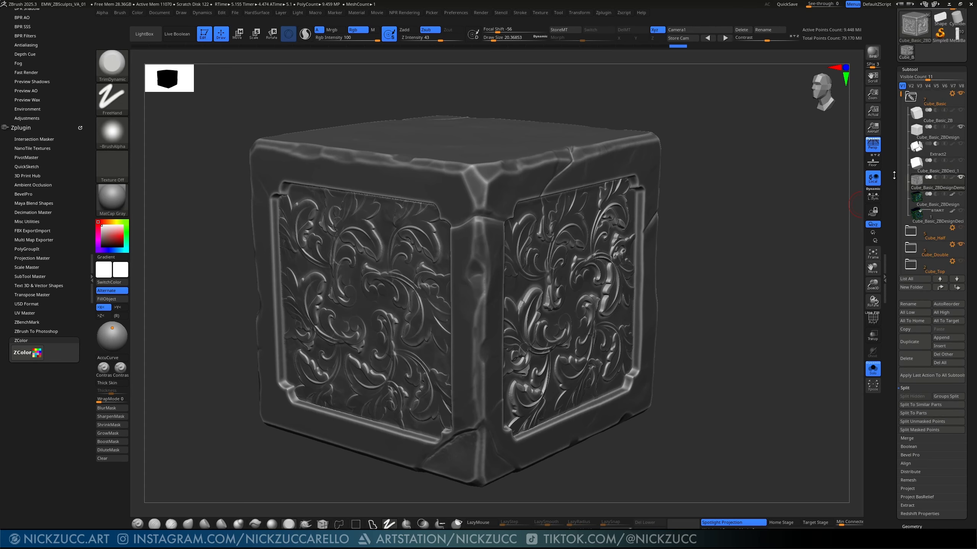
pyautogui.moveTo(894, 176); pyautogui.dragTo(877, 88)
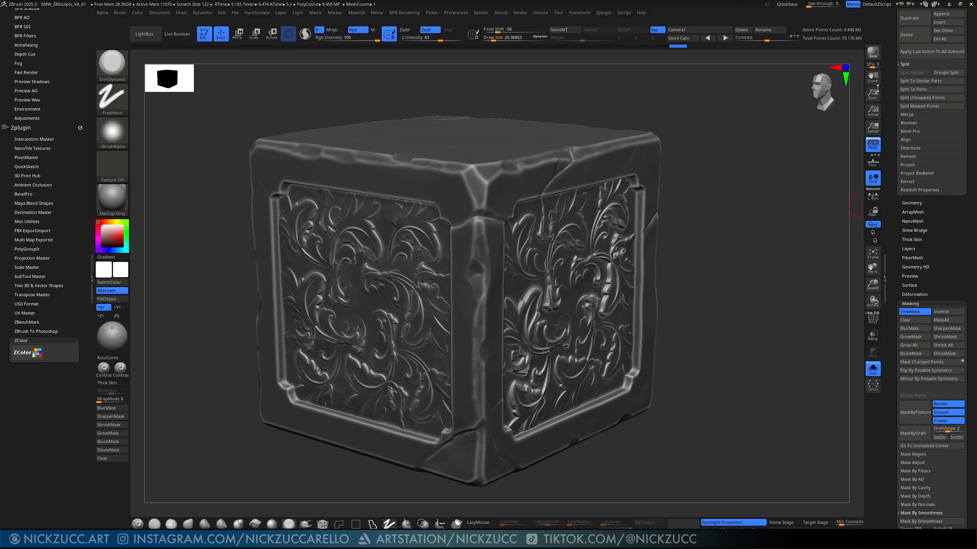
pyautogui.moveTo(896, 272); pyautogui.dragTo(897, 426)
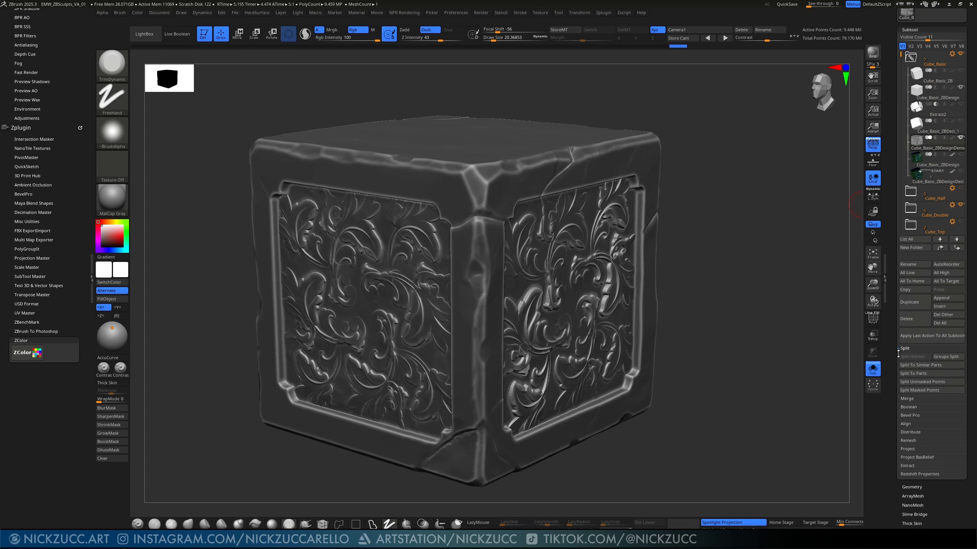
pyautogui.click(952, 138)
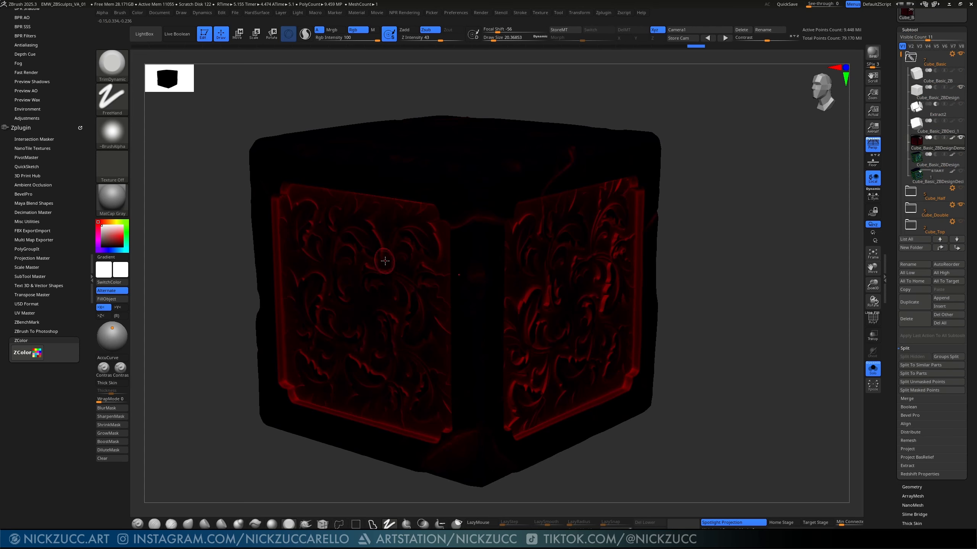
# Step: Set the current colour to blue with ZColor, fill the block's unmasked edges with it, and clear the mask
pyautogui.click(30, 354)
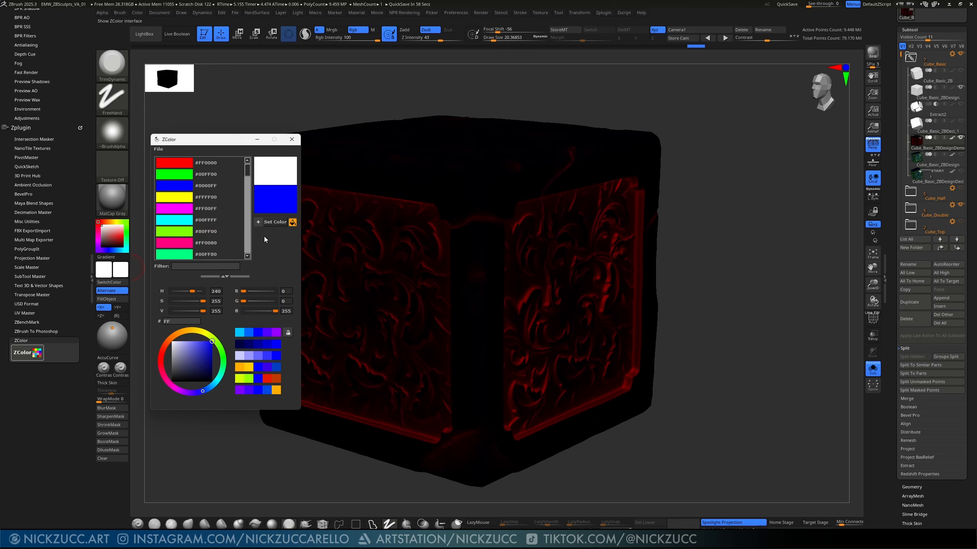
pyautogui.click(272, 222)
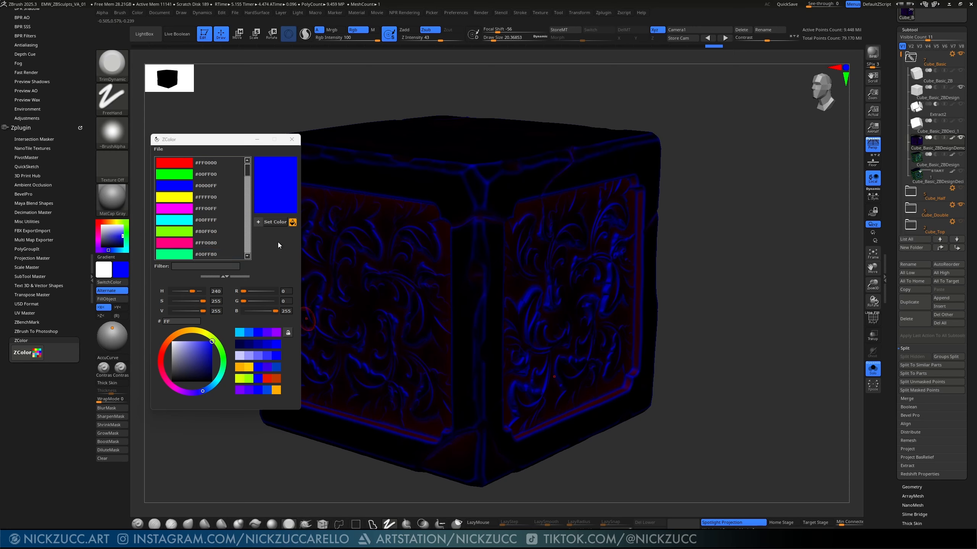
pyautogui.click(292, 143)
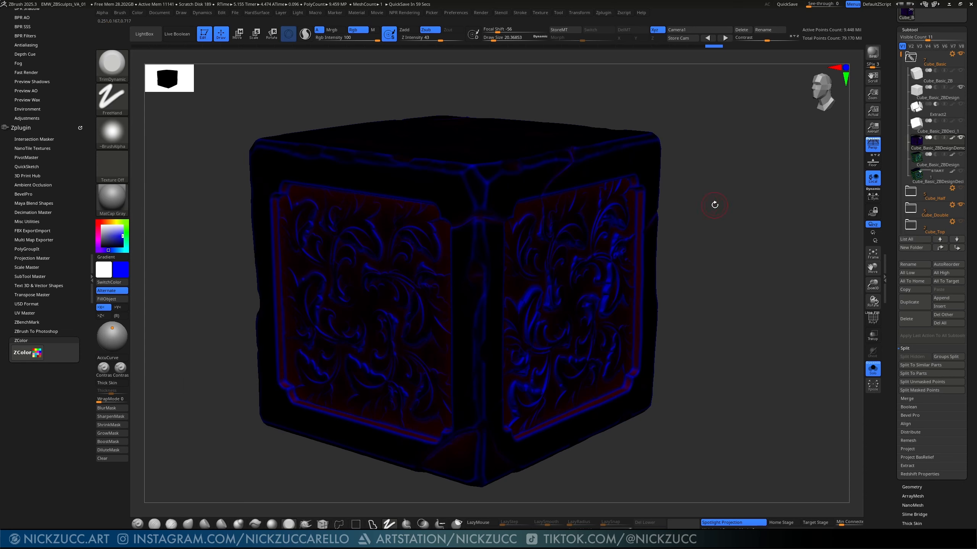
pyautogui.press('ctrl')
pyautogui.keyDown('ctrl'); pyautogui.moveTo(754, 208); pyautogui.dragTo(733, 229); pyautogui.keyUp('ctrl')
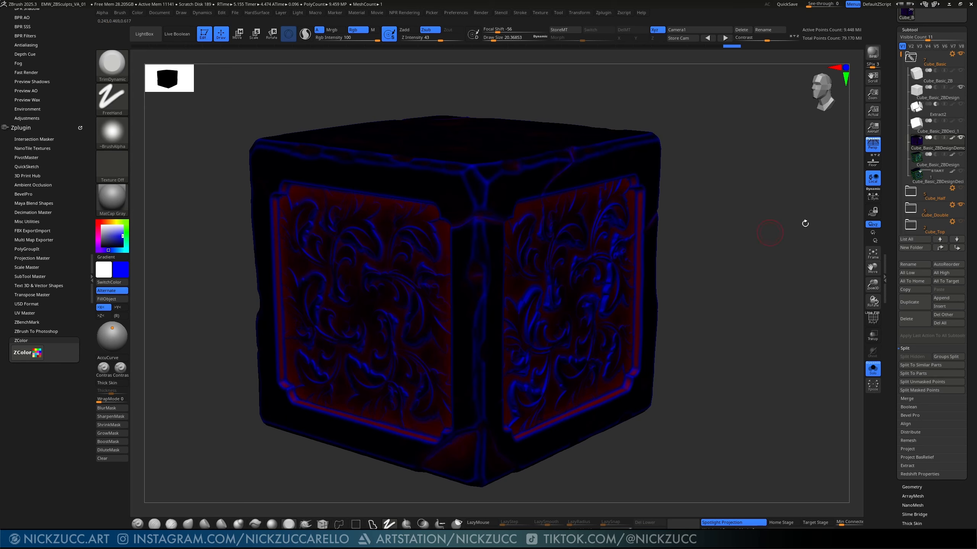
# Step: Hide the block's blue and red polypaint and set the current colour back to white
pyautogui.click(953, 139)
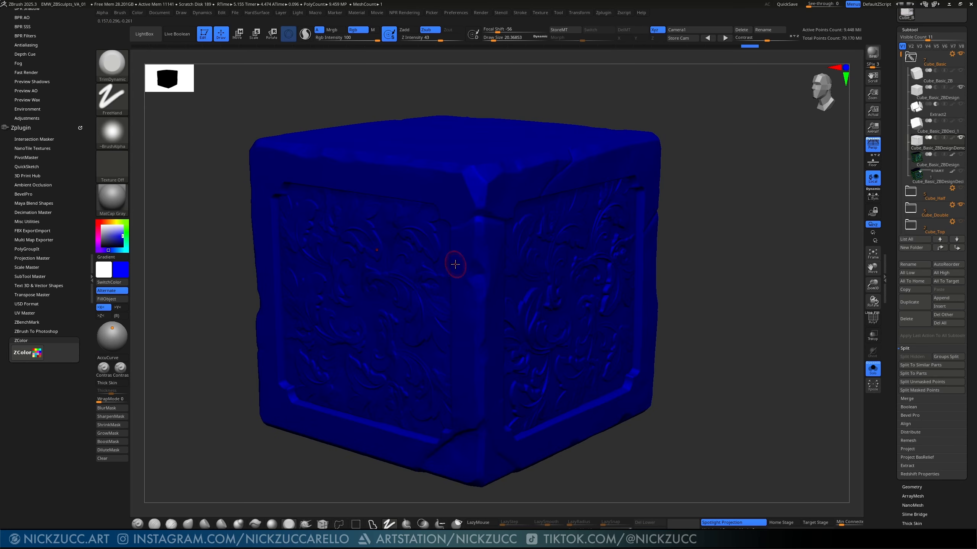
pyautogui.click(111, 231)
pyautogui.click(103, 225)
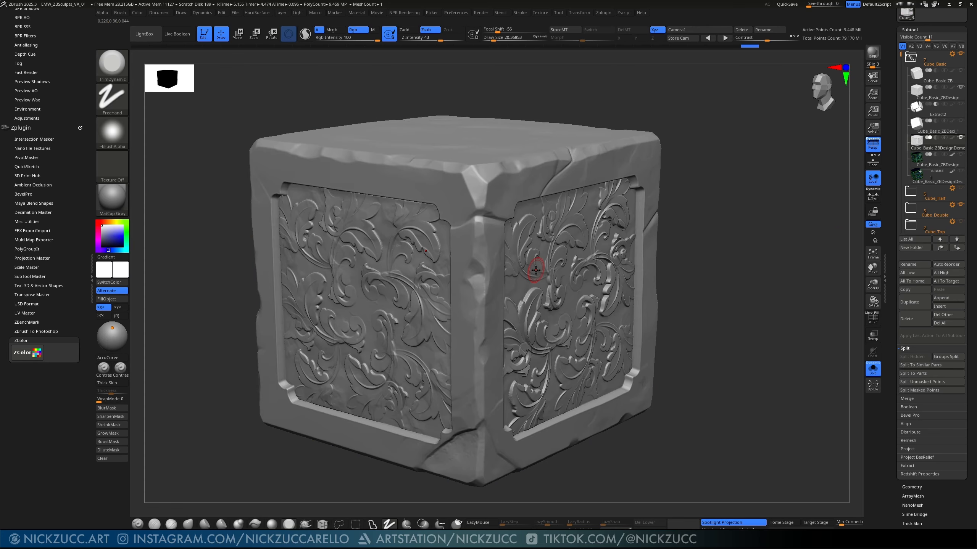
# Step: Expand the Mask By Cavity settings and its cavity profile curve, mask the block by cavity, and show the mask
pyautogui.moveTo(894, 361); pyautogui.dragTo(888, 249)
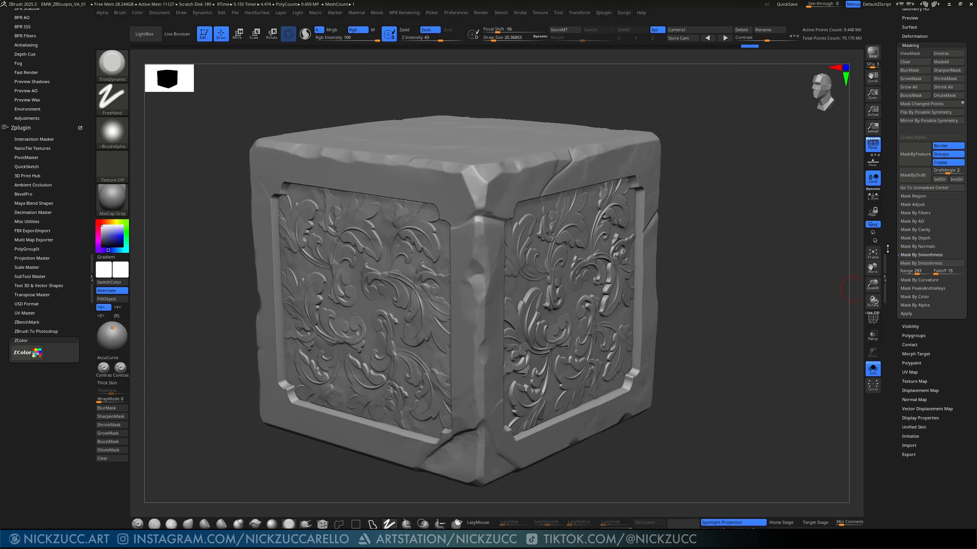
pyautogui.click(922, 255)
pyautogui.click(916, 230)
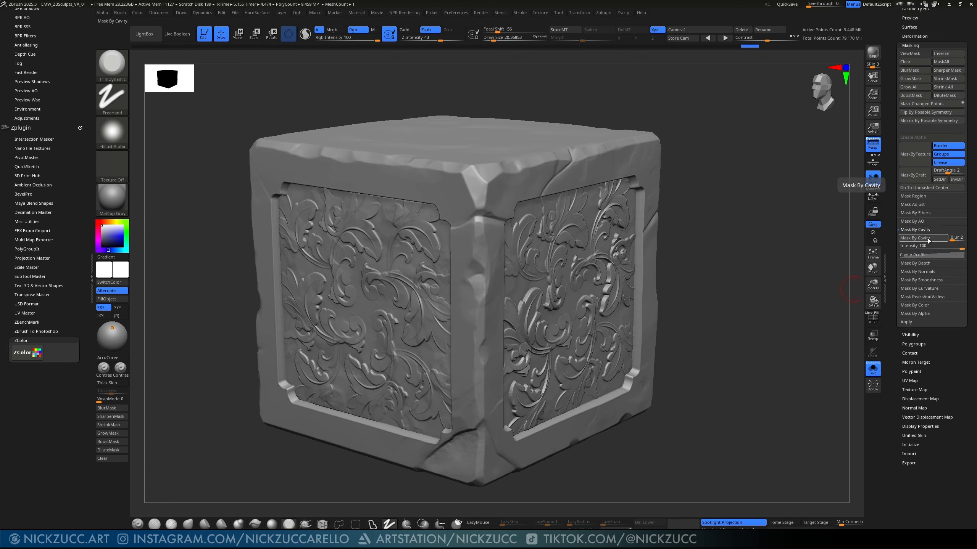
pyautogui.click(924, 255)
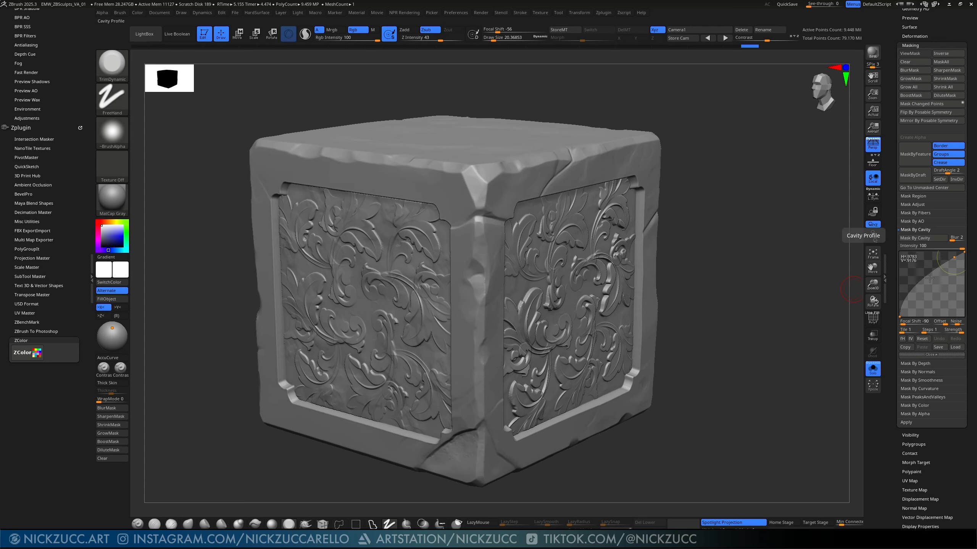
pyautogui.click(931, 355)
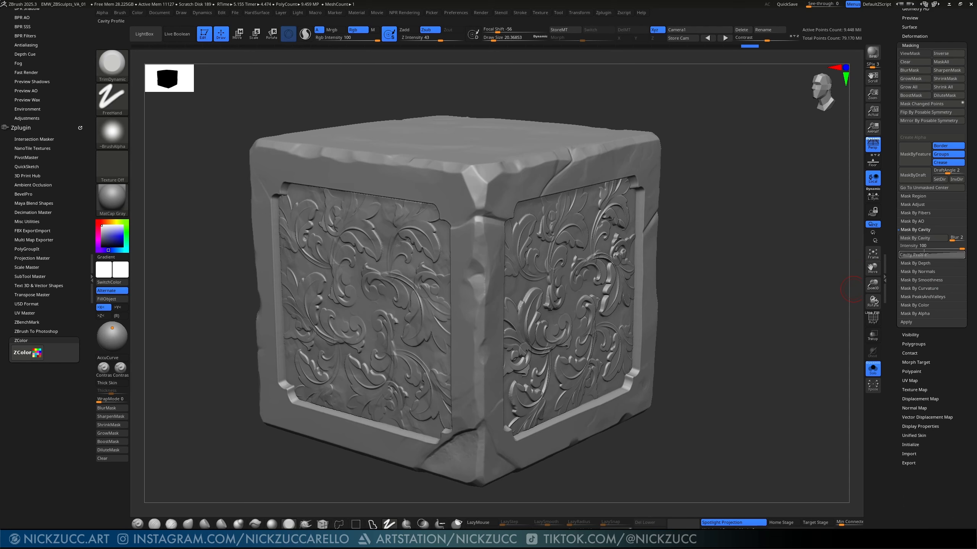
pyautogui.click(928, 255)
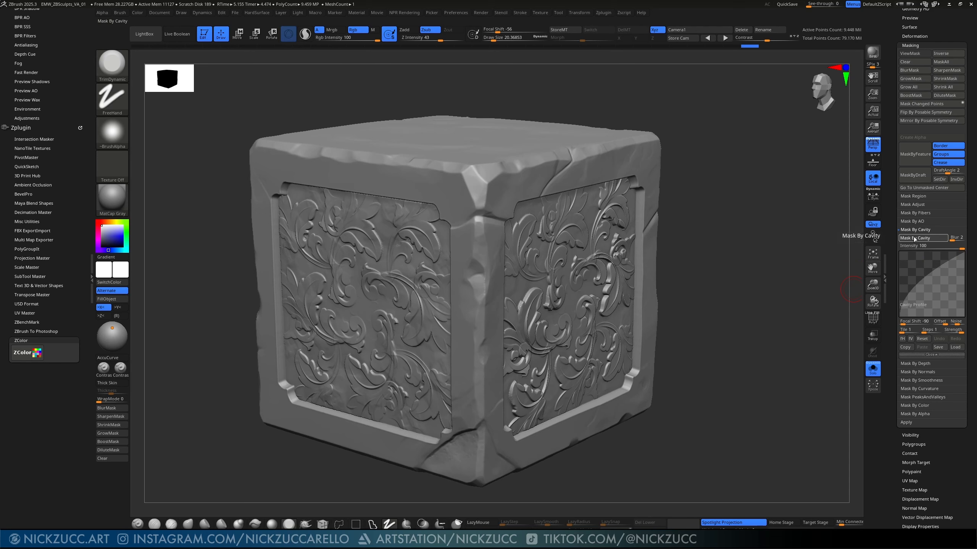
pyautogui.hotkey('ctrl', 'h')
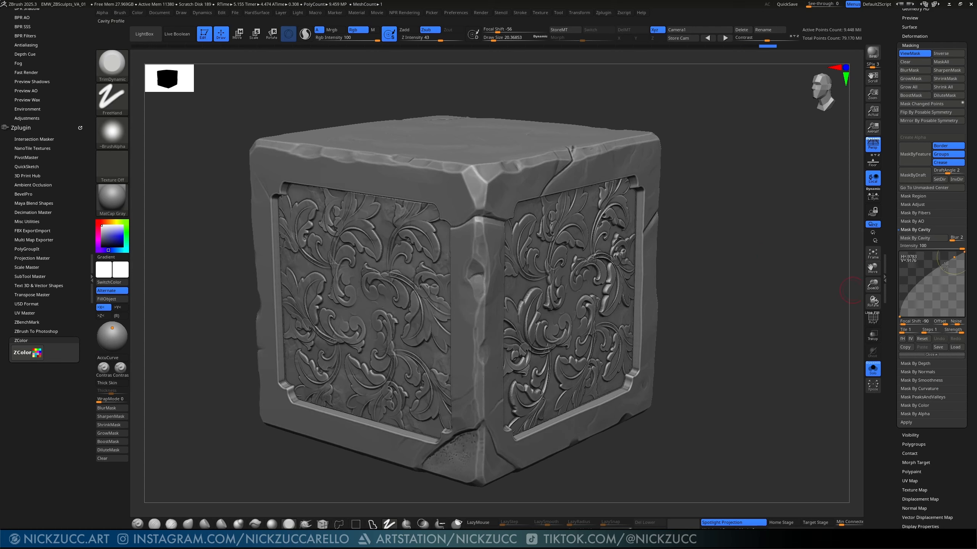
# Step: Try the cavity profile curve raised, lowered and raised again, remasking the block by cavity after each change
pyautogui.click(923, 239)
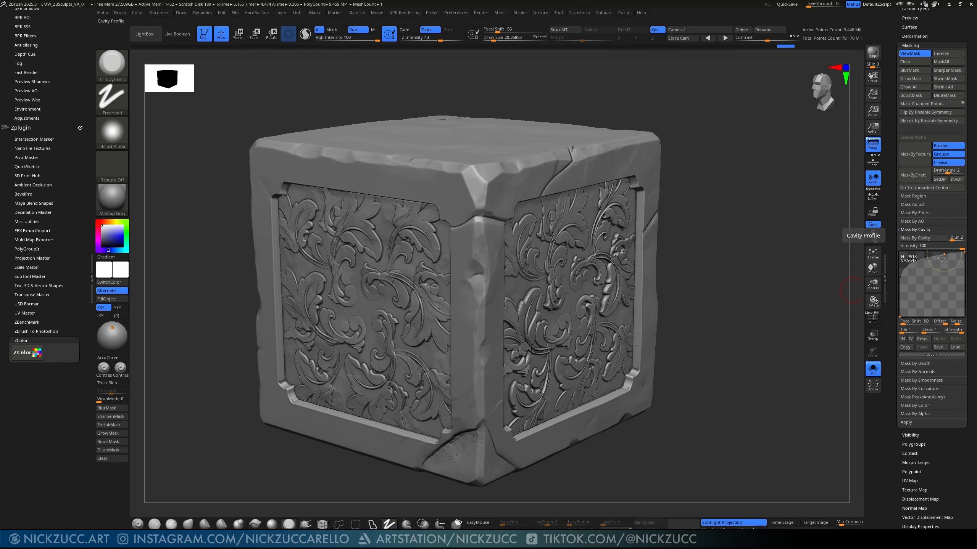
pyautogui.click(931, 238)
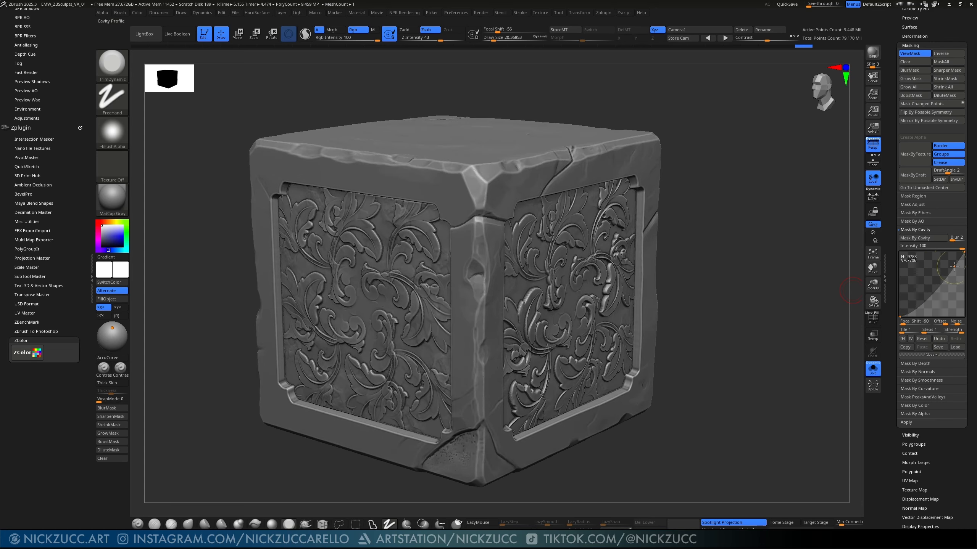
pyautogui.click(931, 239)
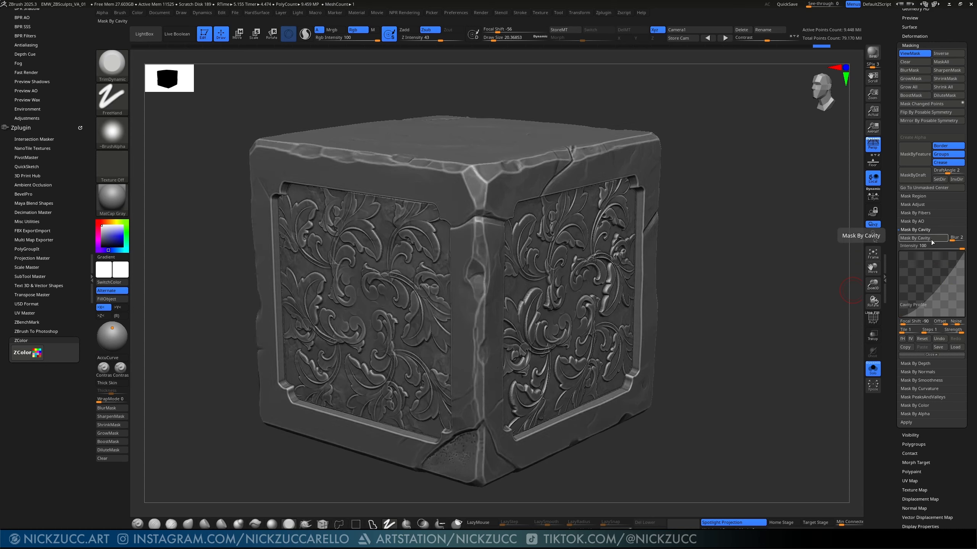
pyautogui.moveTo(950, 270)
pyautogui.mouseDown()
pyautogui.moveTo(917, 266)
pyautogui.moveTo(949, 257)
pyautogui.mouseUp()
pyautogui.click(922, 238)
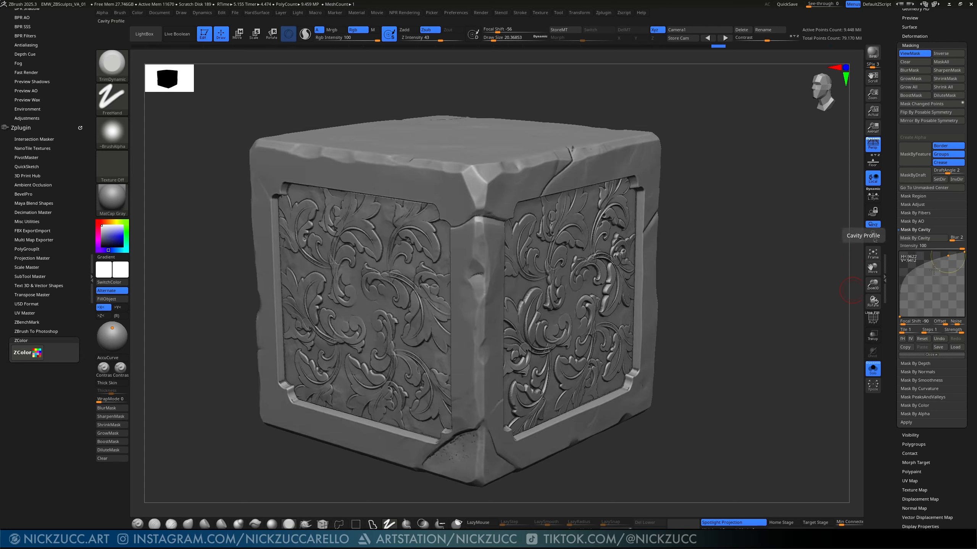
# Step: Set the cavity profile's Focal Shift to -88, remask the block by cavity, and inspect its right face
pyautogui.moveTo(901, 325); pyautogui.dragTo(903, 324)
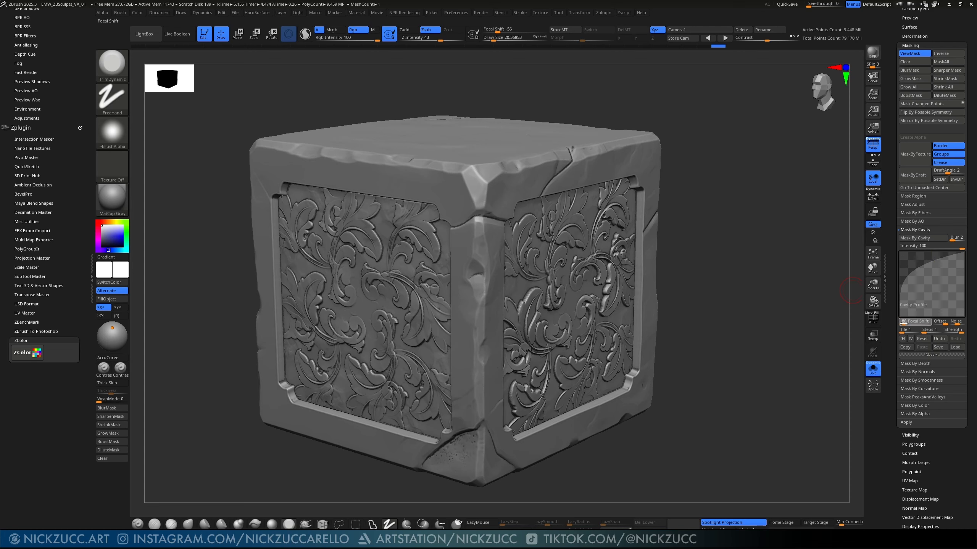
pyautogui.click(928, 239)
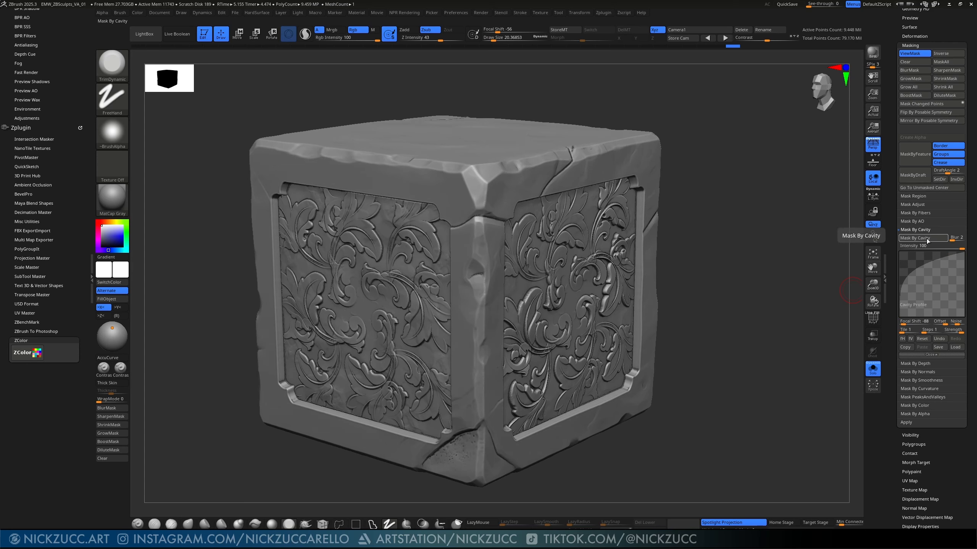
pyautogui.moveTo(754, 312); pyautogui.dragTo(758, 310)
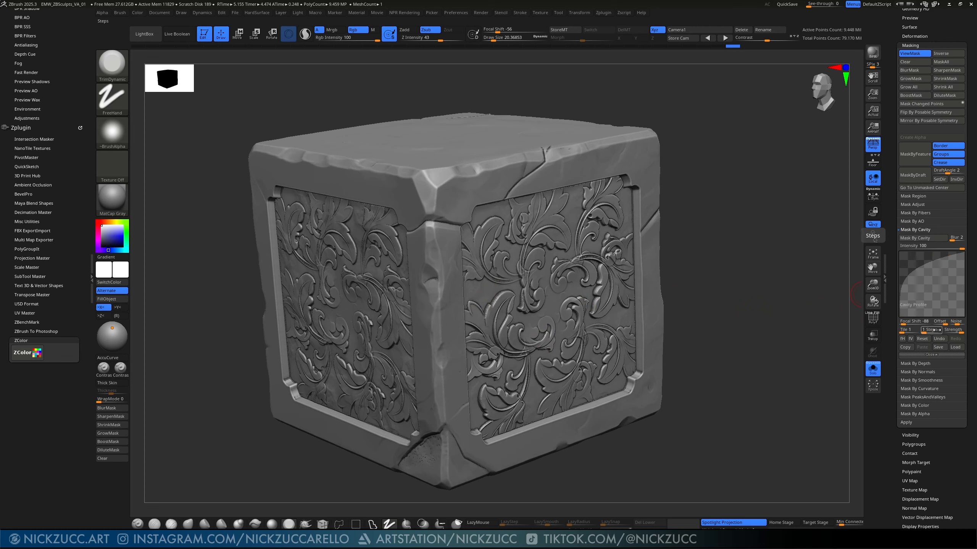
# Step: Try adding points to the cavity profile curve and removing them from it
pyautogui.click(917, 268)
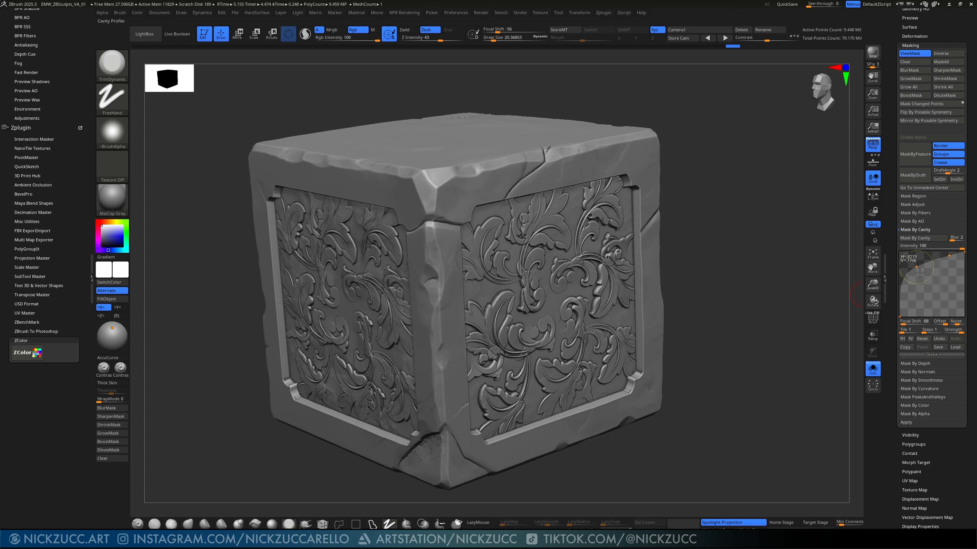
pyautogui.moveTo(919, 273); pyautogui.dragTo(917, 226)
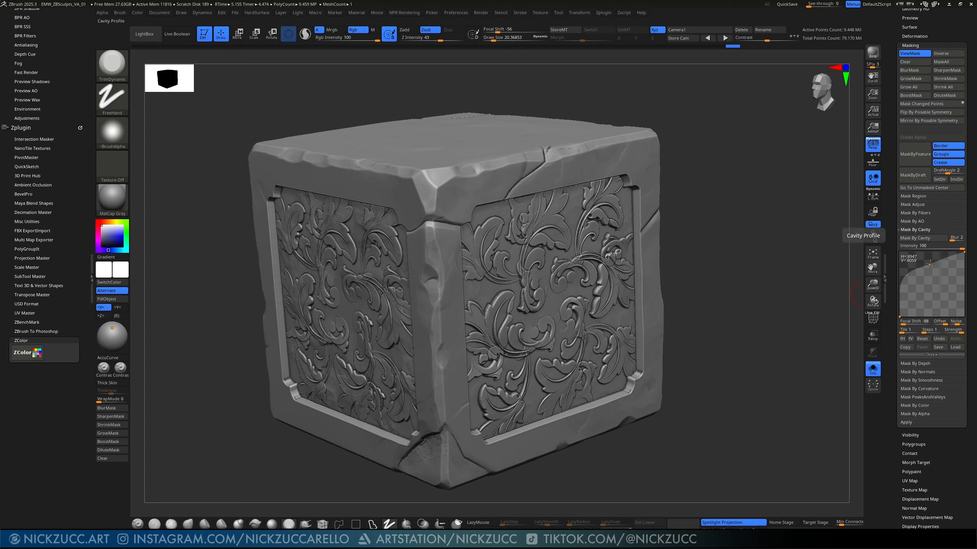
pyautogui.click(929, 264)
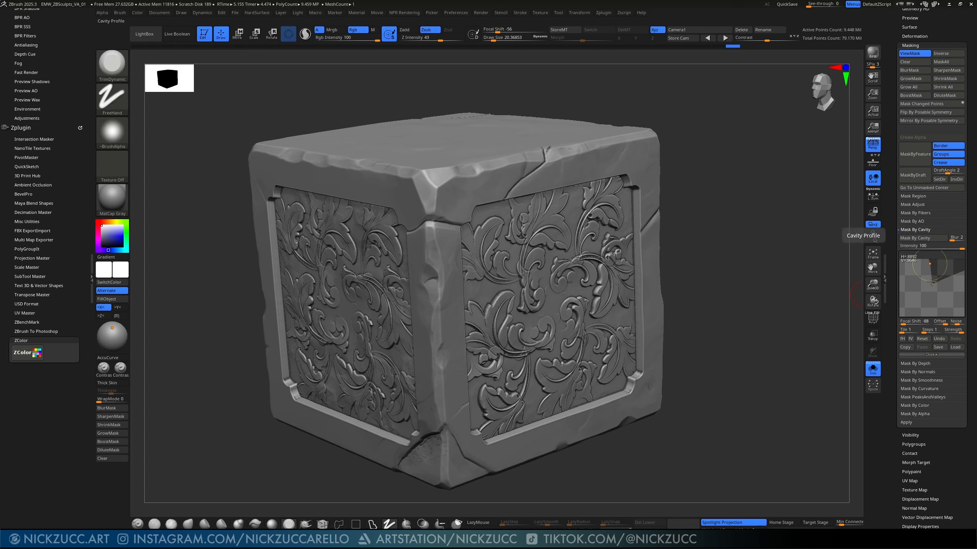
pyautogui.moveTo(933, 284); pyautogui.dragTo(885, 225)
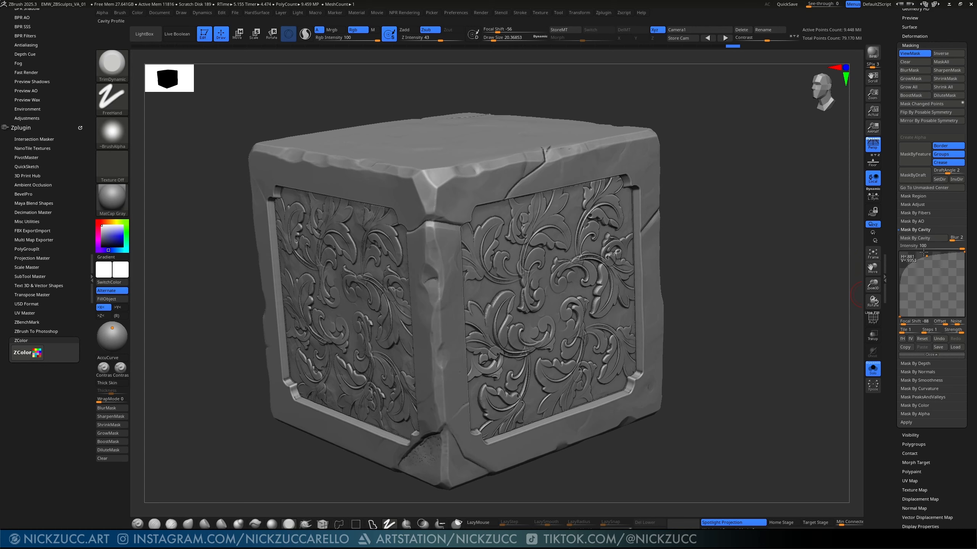
# Step: Try different bends in the upper part of the cavity profile curve, remasking the block by cavity with each
pyautogui.moveTo(930, 265)
pyautogui.mouseDown()
pyautogui.moveTo(910, 270)
pyautogui.moveTo(931, 257)
pyautogui.mouseUp()
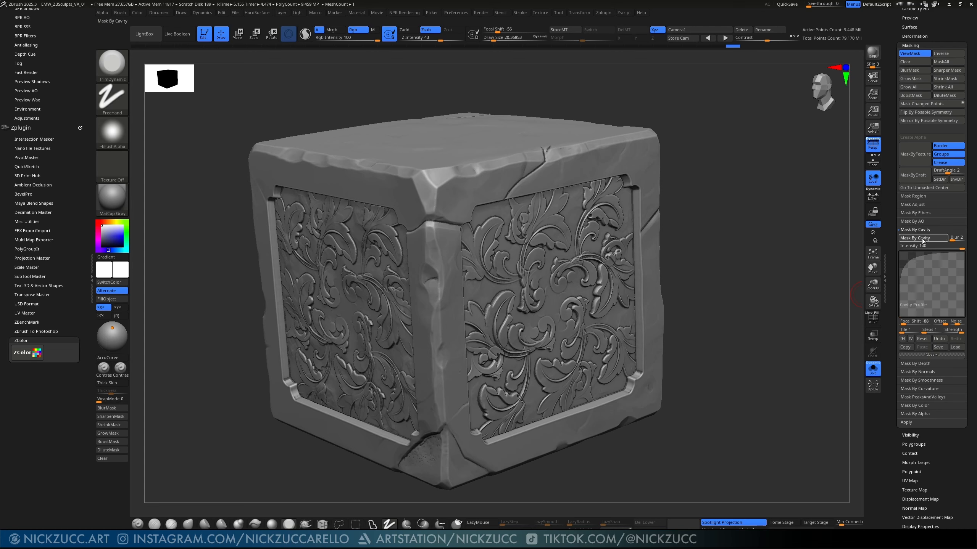
pyautogui.click(923, 240)
pyautogui.moveTo(913, 260); pyautogui.dragTo(939, 256)
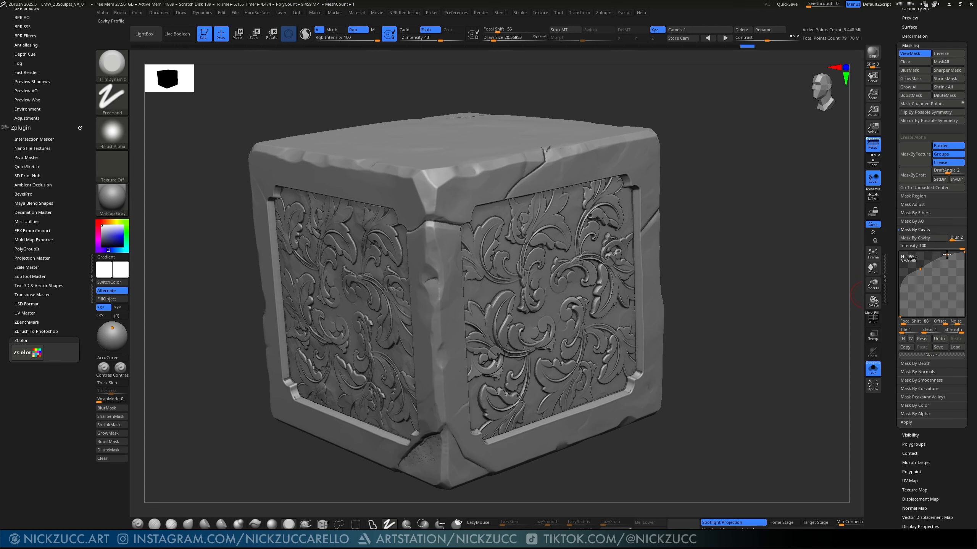
pyautogui.click(921, 238)
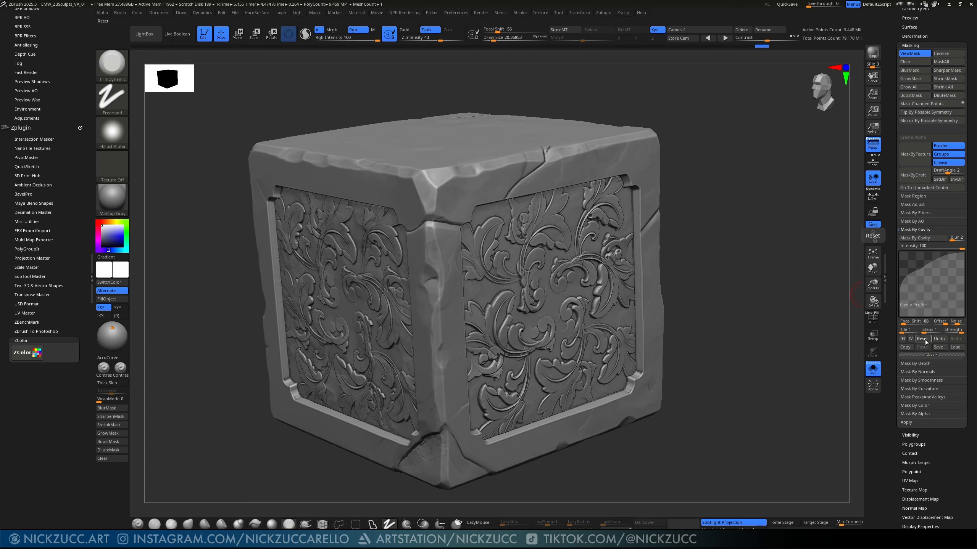
# Step: Reset the cavity profile and remask, then lower the curve's start along the baseline and remask the block
pyautogui.click(919, 238)
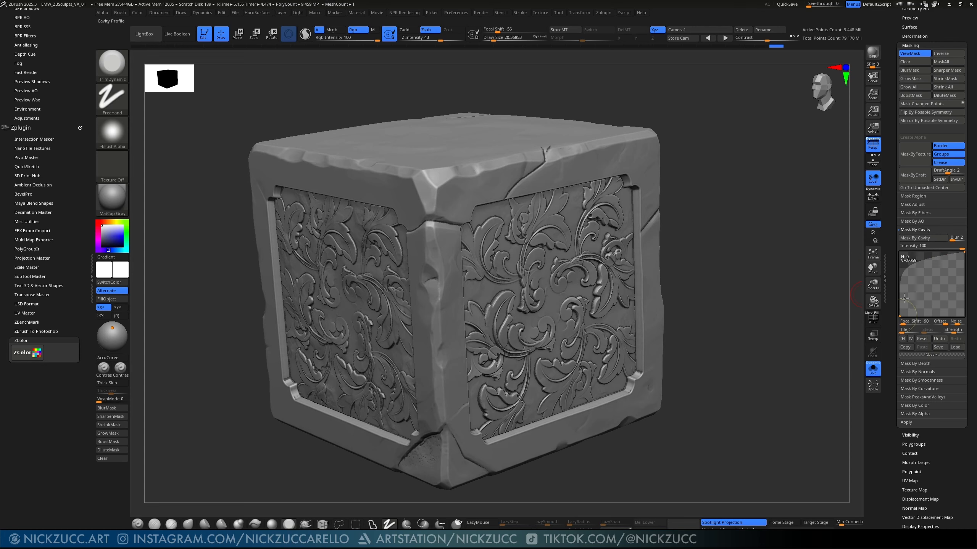
pyautogui.moveTo(903, 281); pyautogui.dragTo(905, 315)
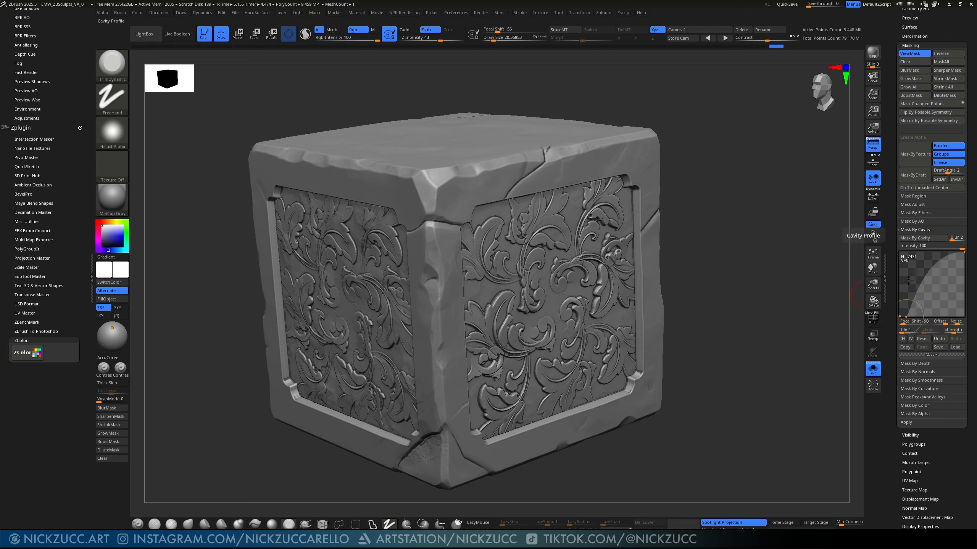
pyautogui.click(918, 238)
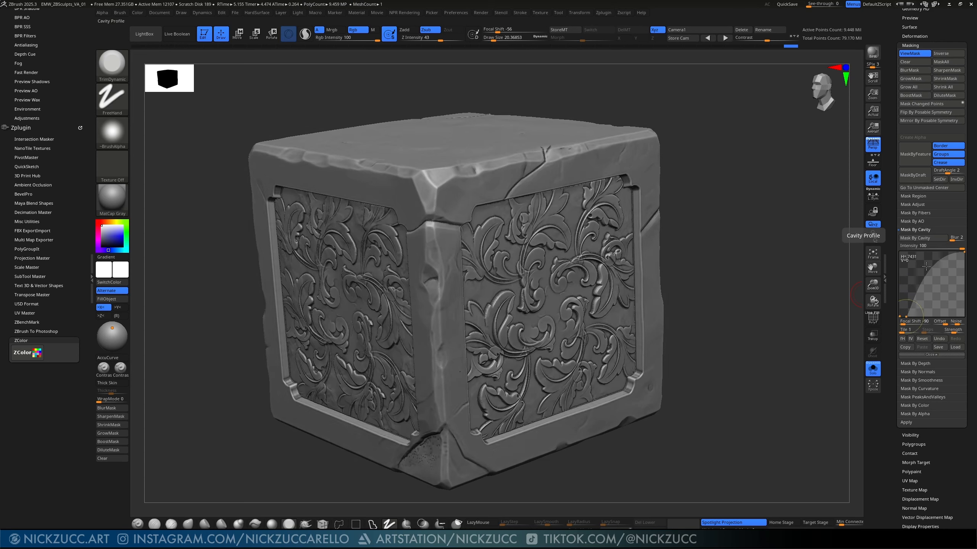
# Step: Steepen the cavity profile with a point in its upper bend, fine-tune that point, and remask the block by cavity
pyautogui.moveTo(906, 314); pyautogui.dragTo(924, 272)
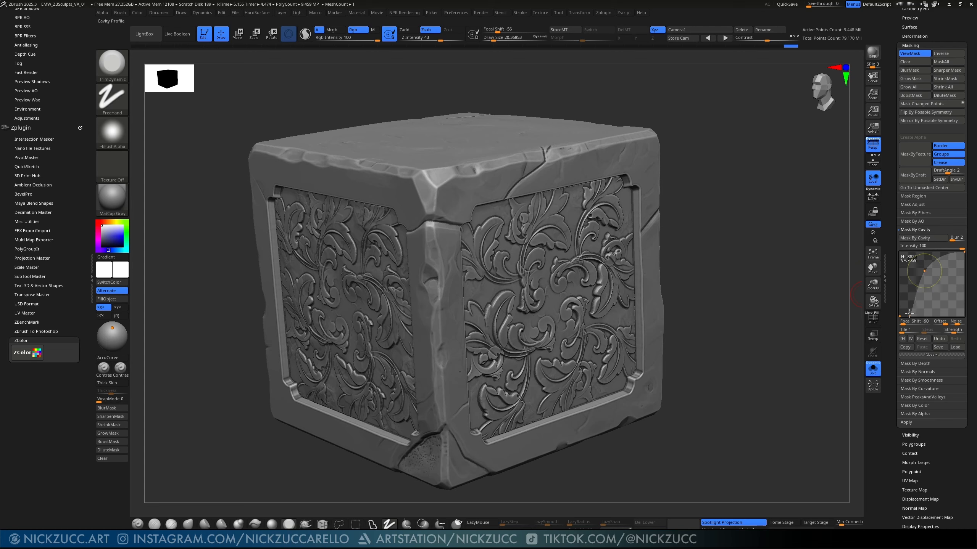
pyautogui.moveTo(910, 314); pyautogui.dragTo(910, 317)
pyautogui.moveTo(924, 271); pyautogui.dragTo(925, 268)
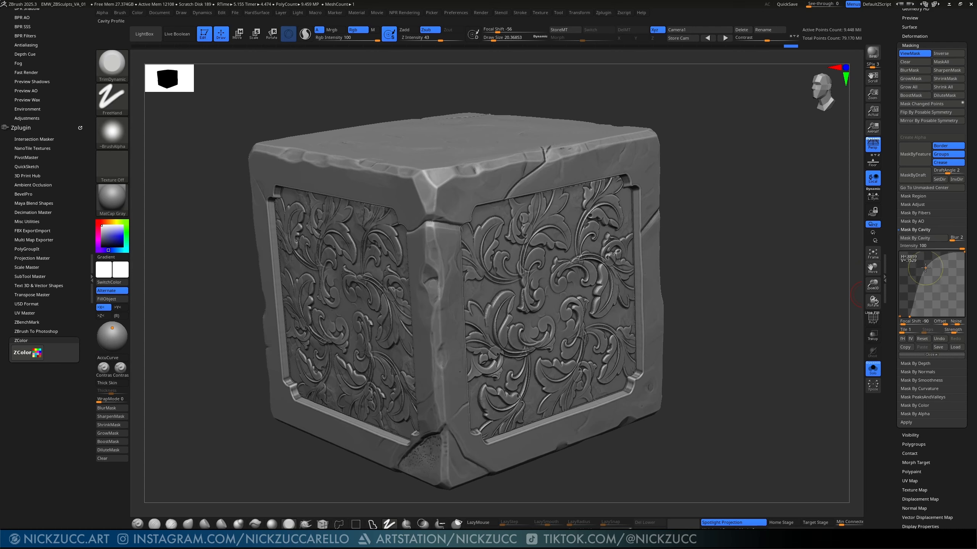
pyautogui.click(921, 239)
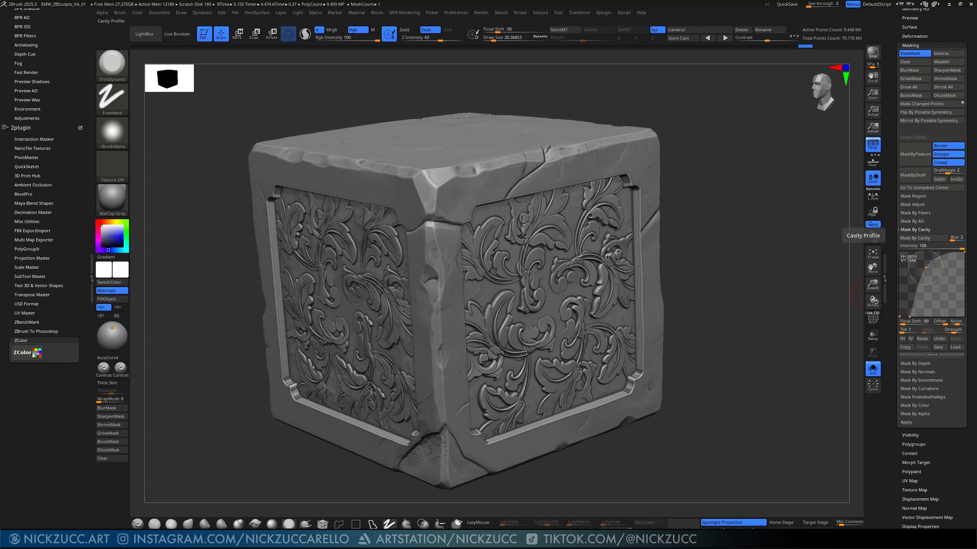
pyautogui.moveTo(926, 267); pyautogui.dragTo(925, 272)
pyautogui.click(925, 240)
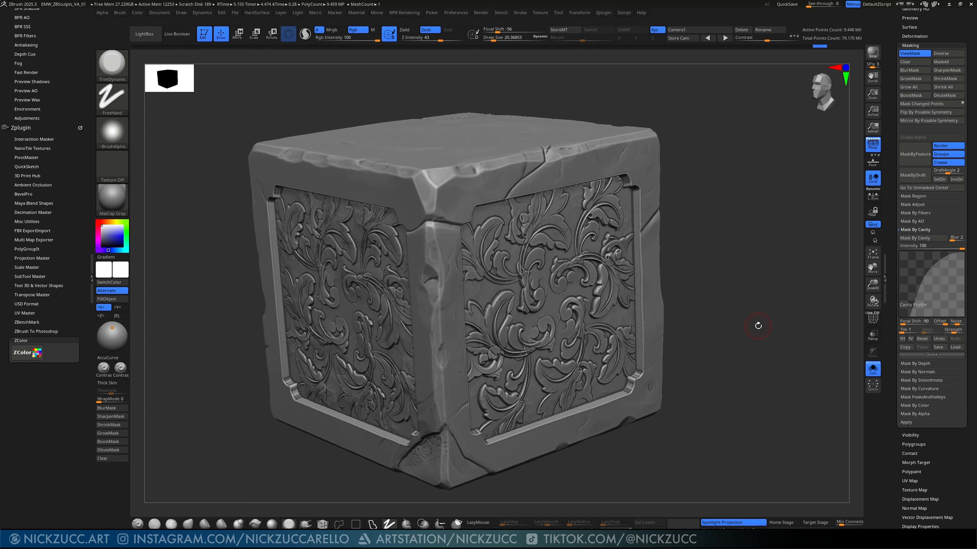
# Step: Invert the block's cavity mask and hide the mask display
pyautogui.moveTo(750, 333); pyautogui.dragTo(752, 333)
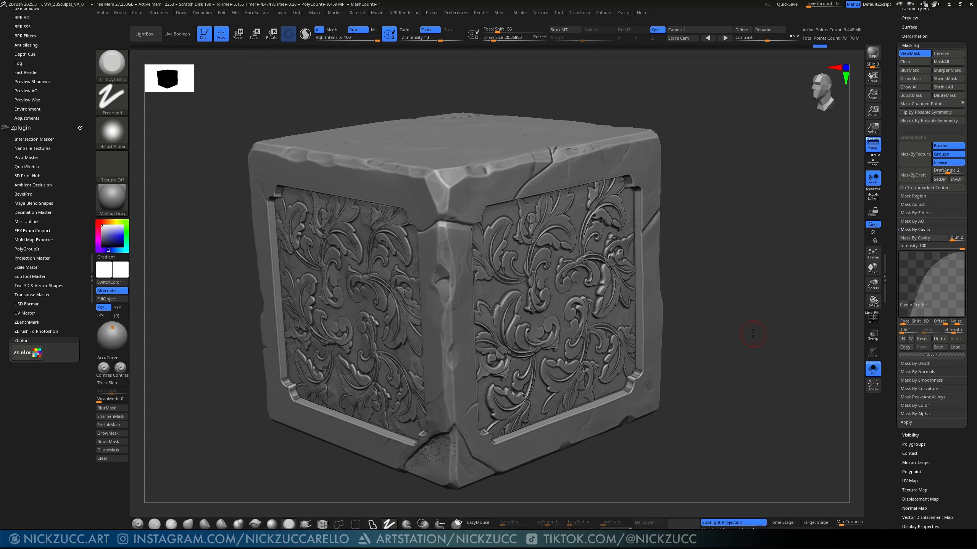
pyautogui.keyDown('ctrl'); pyautogui.click(752, 334); pyautogui.keyUp('ctrl')
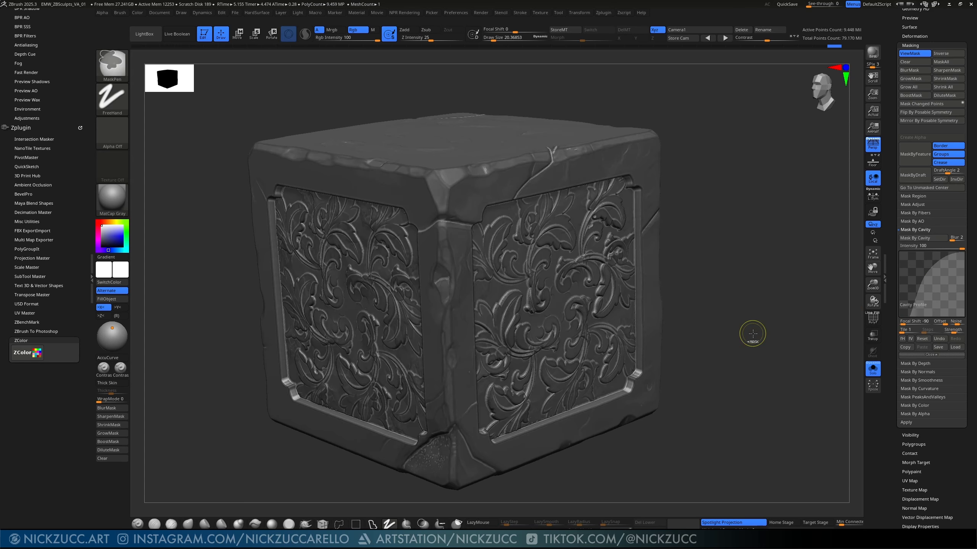
pyautogui.hotkey('ctrl', 'h')
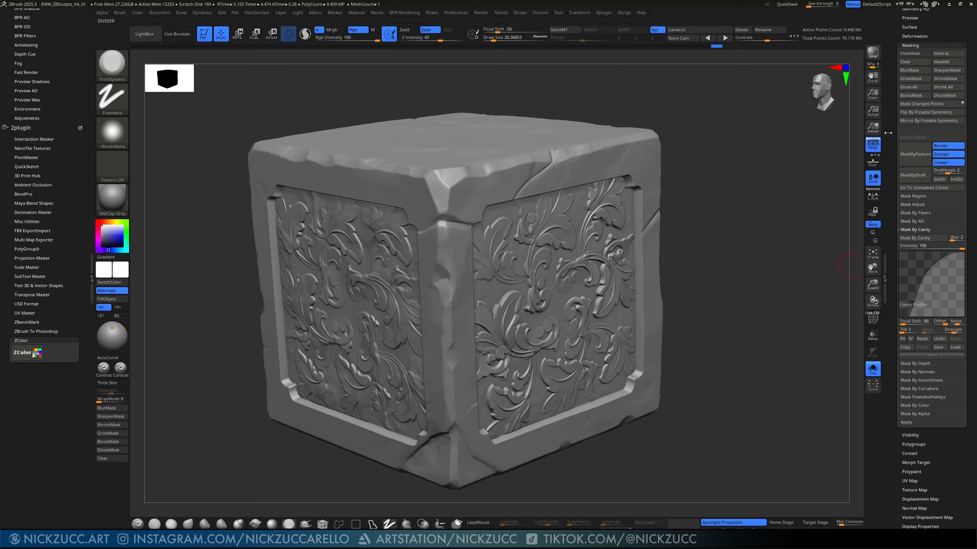
# Step: Return to the subtool list and show the carved block's blue and red polypaint
pyautogui.moveTo(891, 123)
pyautogui.mouseDown()
pyautogui.moveTo(891, 166)
pyautogui.moveTo(915, 198)
pyautogui.mouseUp()
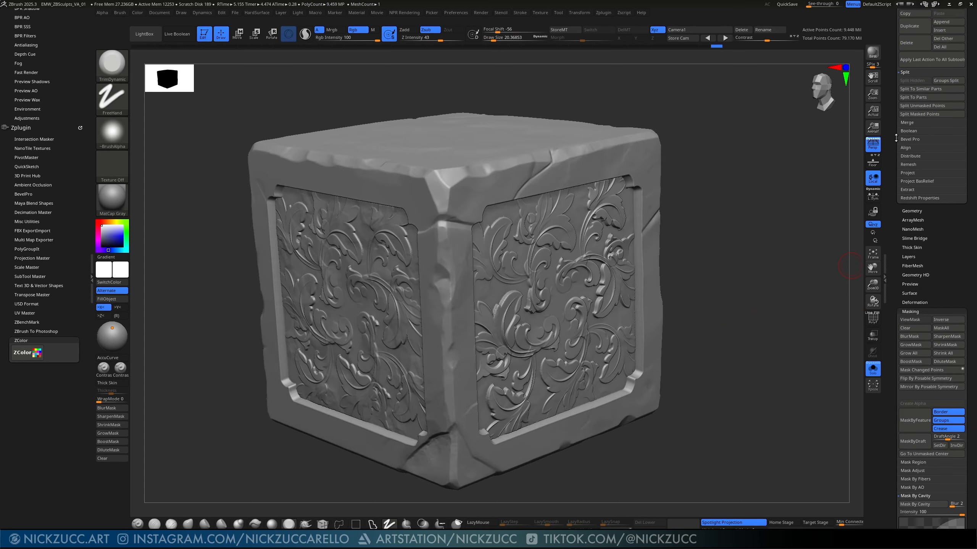
pyautogui.moveTo(895, 137); pyautogui.dragTo(891, 189)
pyautogui.scroll(4, 923, 134)
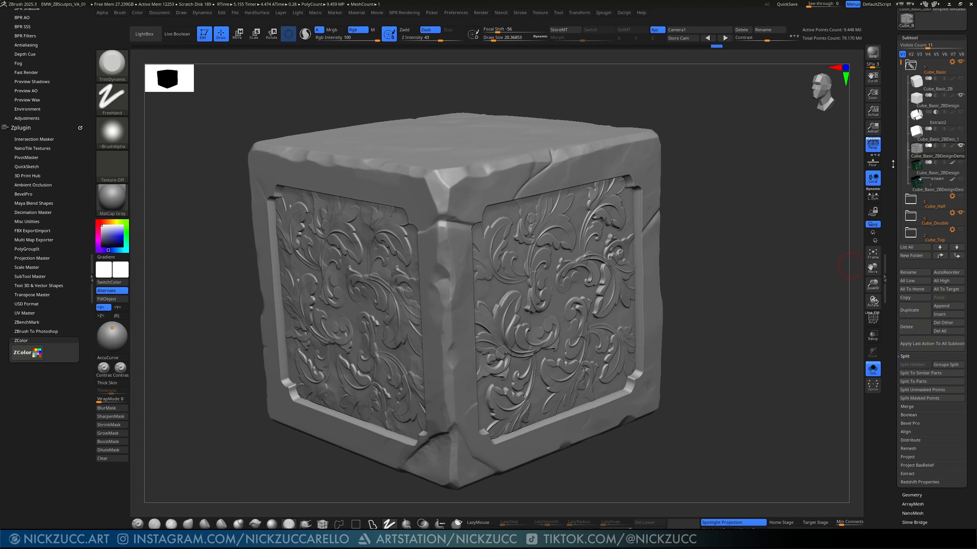
pyautogui.click(954, 149)
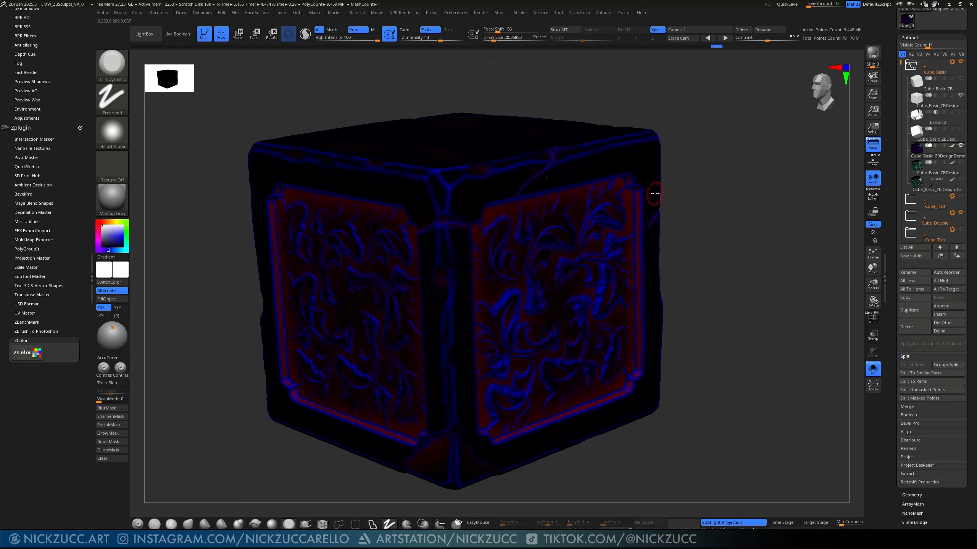
# Step: Set the active colour to pure green (R 0, G 255, B 0) and fill the cavity-masked block with it
pyautogui.moveTo(126, 230); pyautogui.dragTo(126, 220)
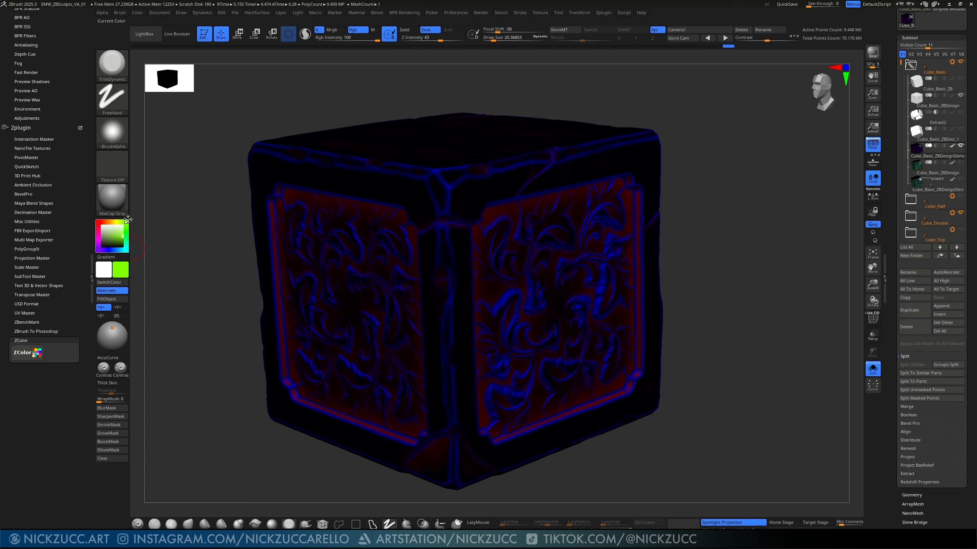
pyautogui.click(138, 12)
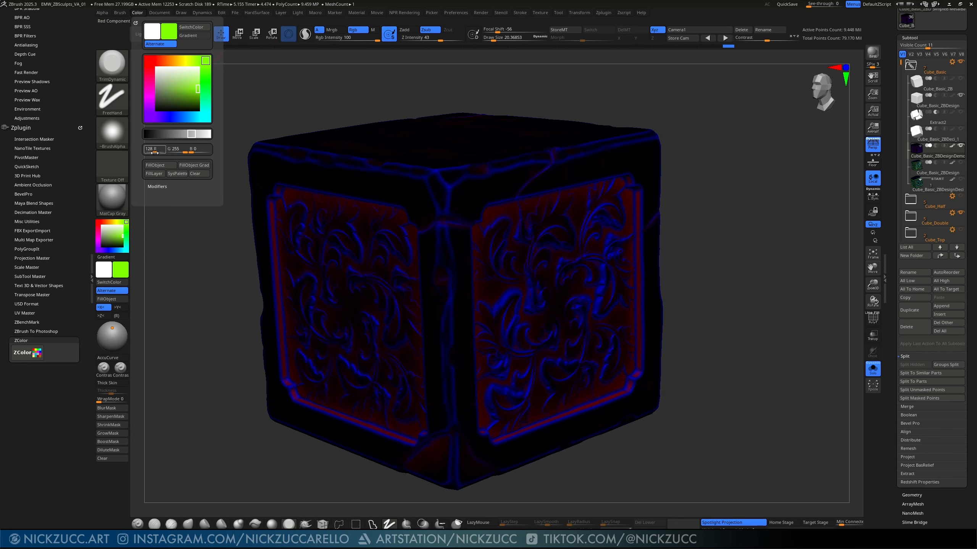
pyautogui.moveTo(154, 152); pyautogui.dragTo(134, 151)
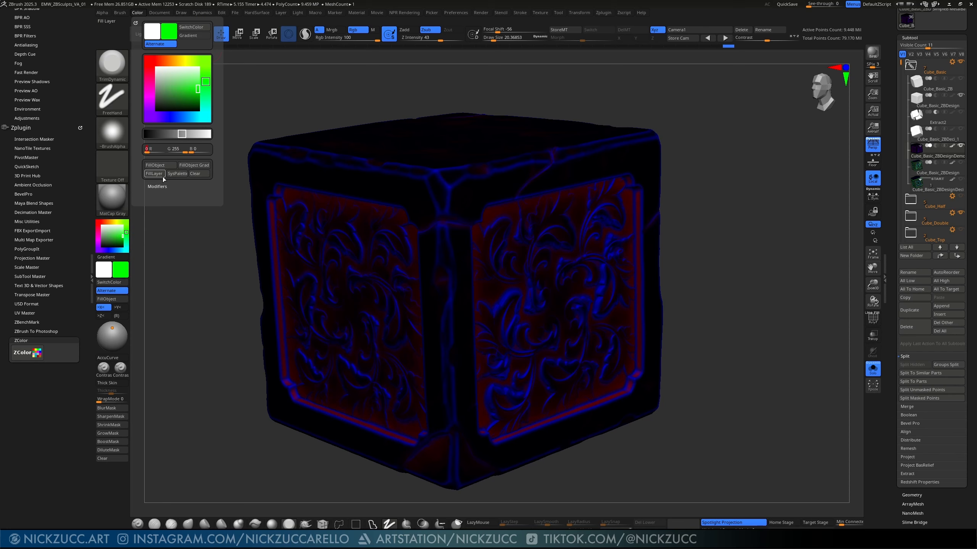
pyautogui.click(114, 299)
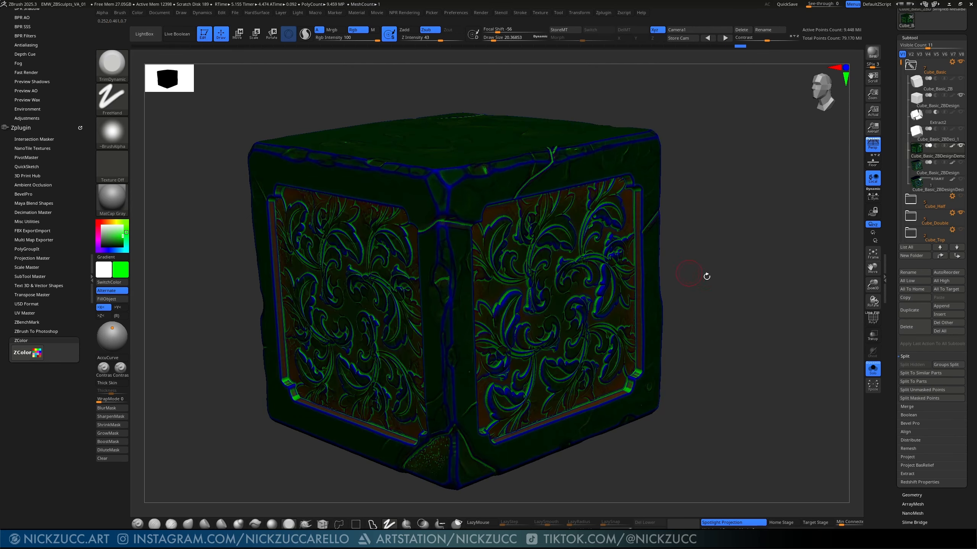
# Step: Enable Use and Keep Polypaint in Decimation Master and pre-process the carved block
pyautogui.moveTo(746, 271); pyautogui.dragTo(749, 304)
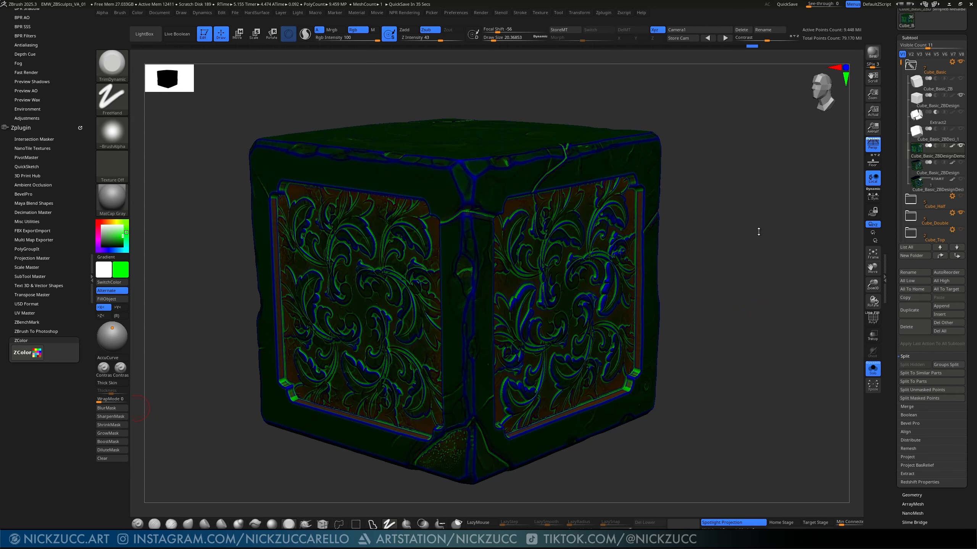
pyautogui.moveTo(748, 231); pyautogui.dragTo(749, 230)
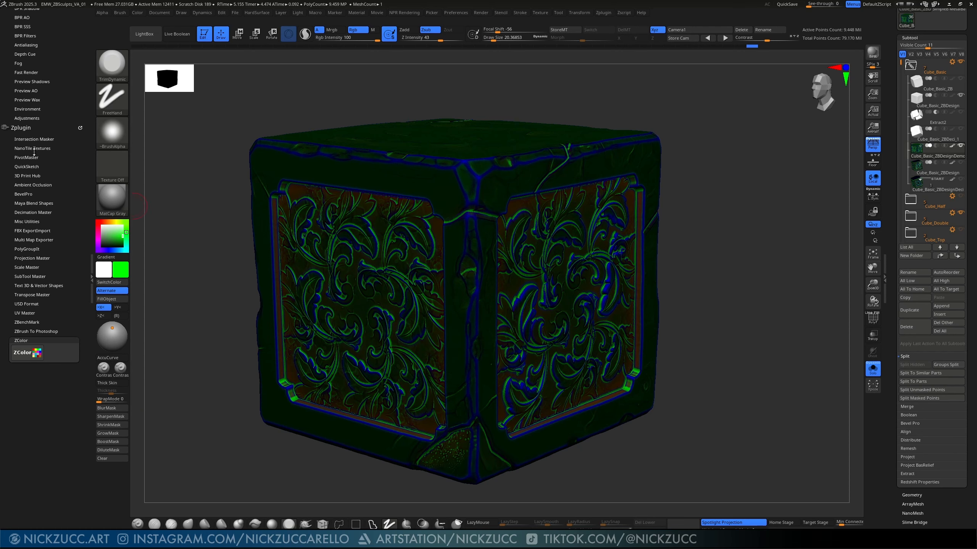
pyautogui.click(35, 213)
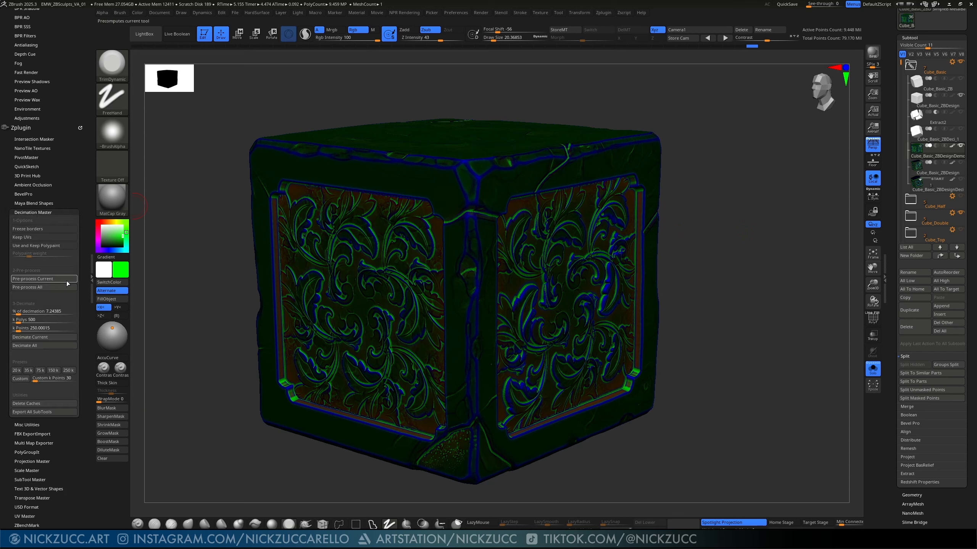
pyautogui.click(53, 246)
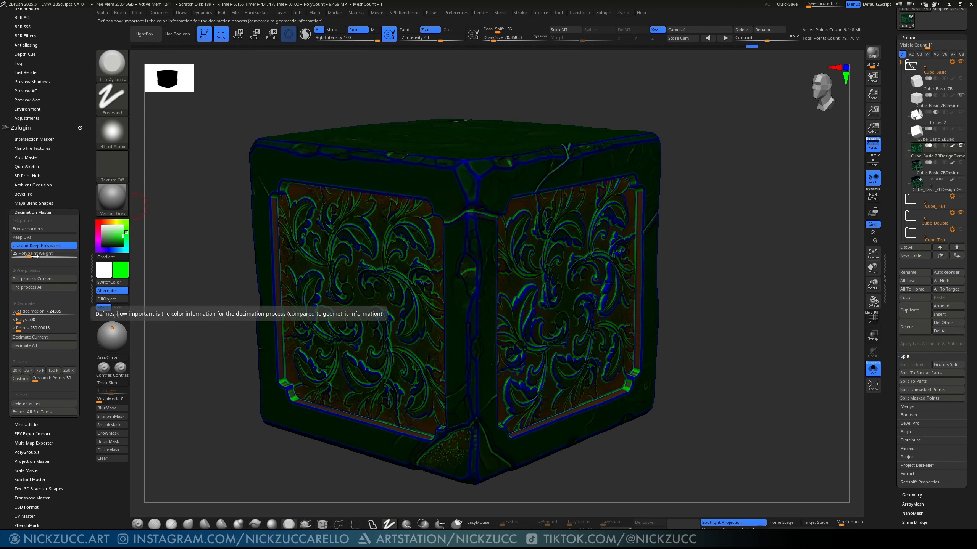
pyautogui.click(64, 280)
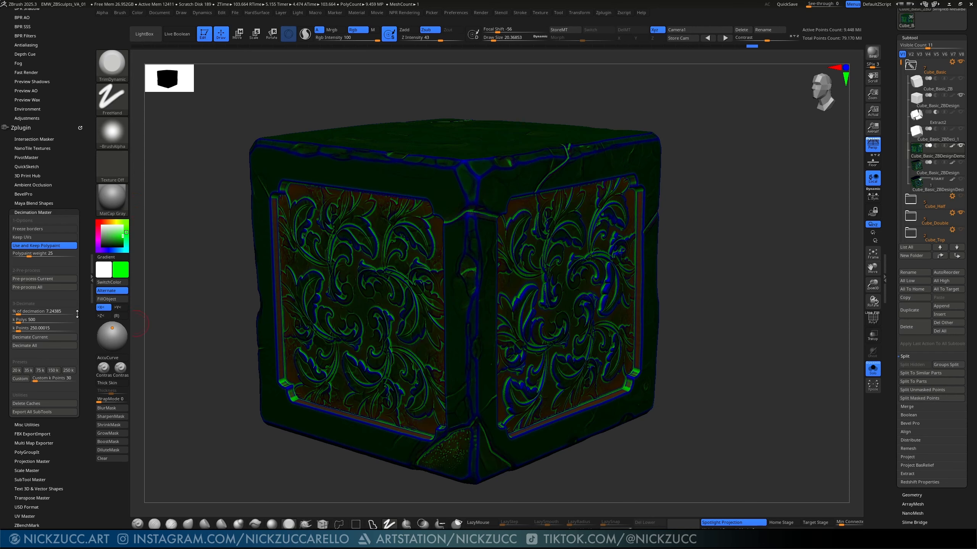
# Step: Set the decimation target to 500 k polys and decimate the current block
pyautogui.click(41, 322)
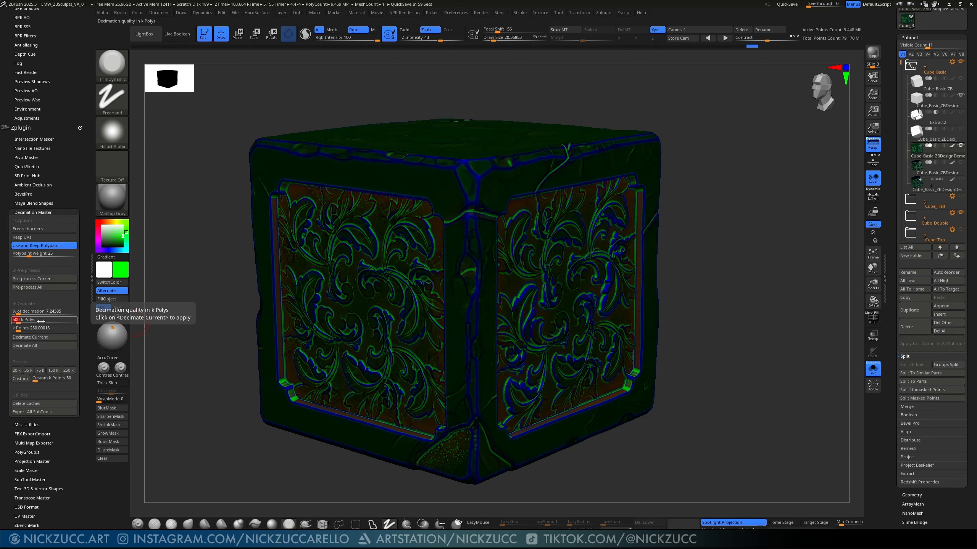
pyautogui.press('Return')
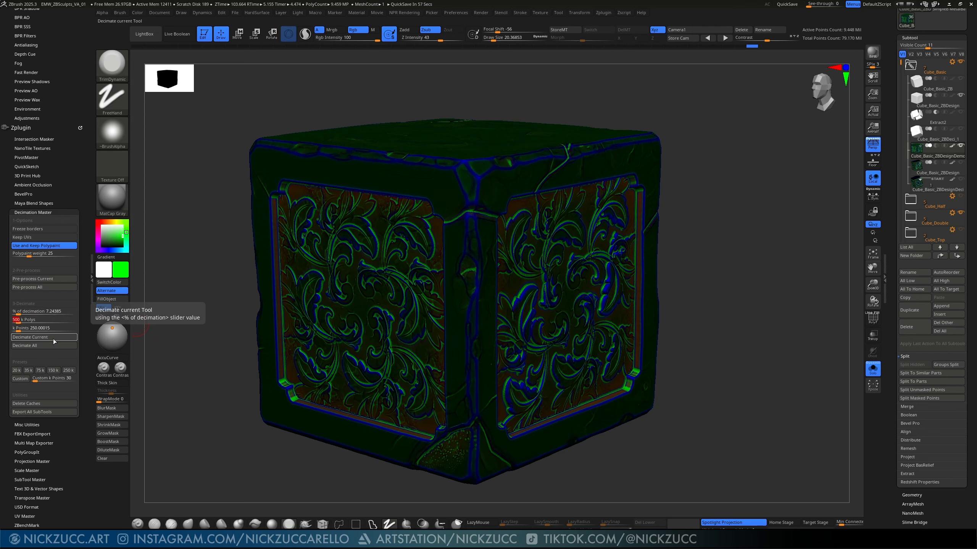
pyautogui.click(54, 338)
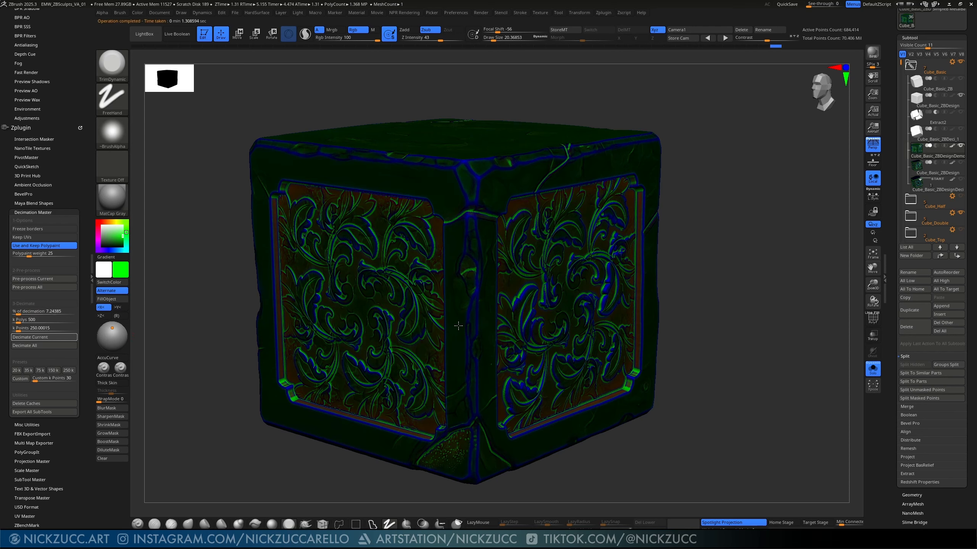
# Step: Inspect the decimated block's topology up close with the wireframe shown, then hide the wireframe and view the whole block
pyautogui.click(872, 318)
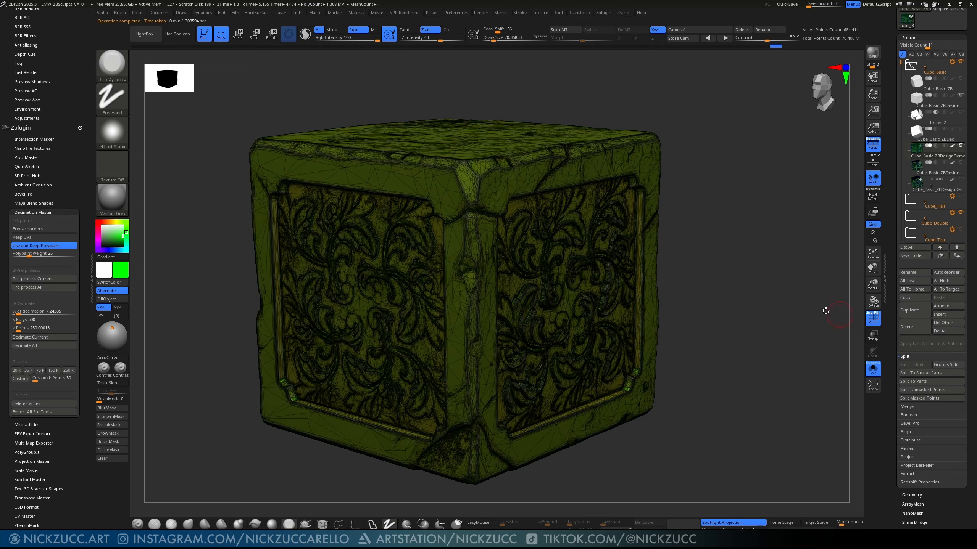
pyautogui.keyDown('ctrl'); pyautogui.moveTo(774, 283); pyautogui.dragTo(801, 322, button='right'); pyautogui.keyUp('ctrl')
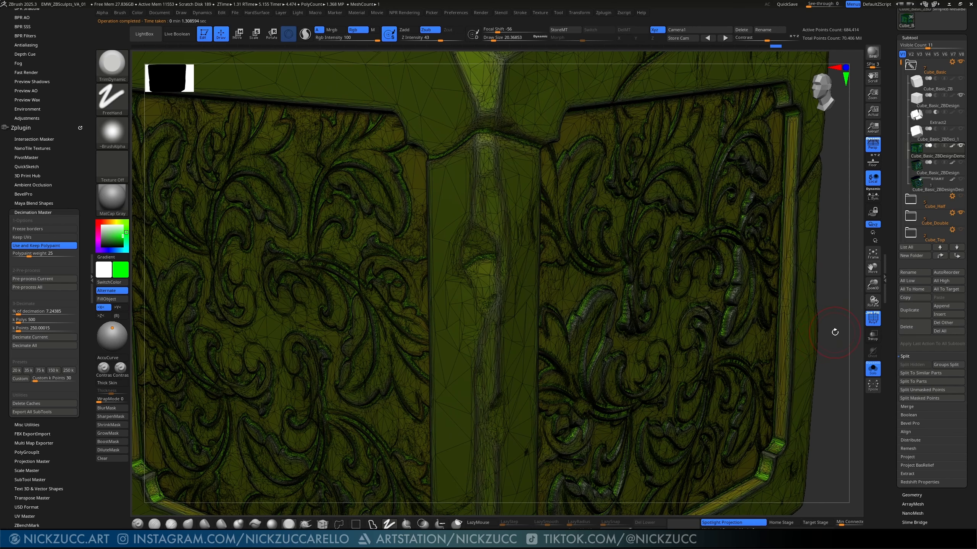
pyautogui.moveTo(835, 331); pyautogui.dragTo(841, 341, button='right')
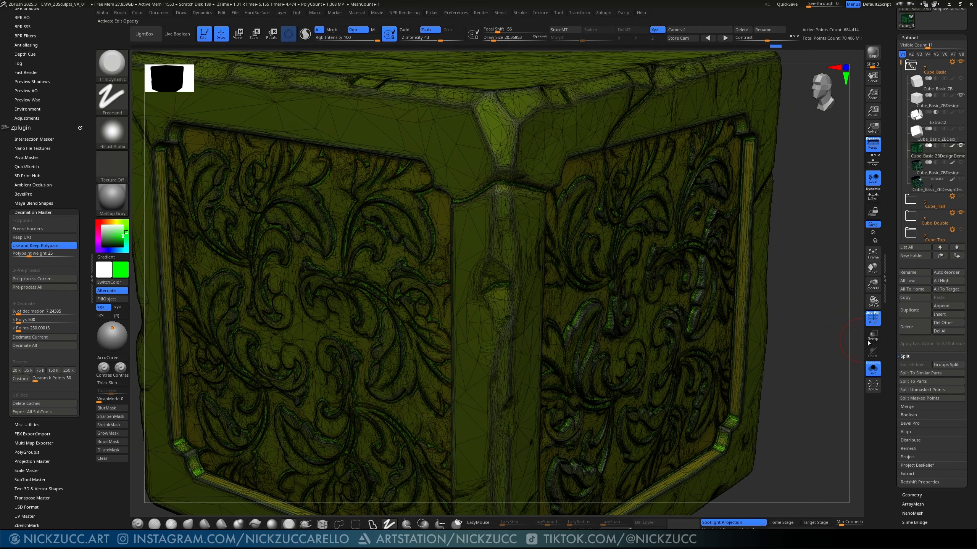
pyautogui.hotkey('shift', 'f')
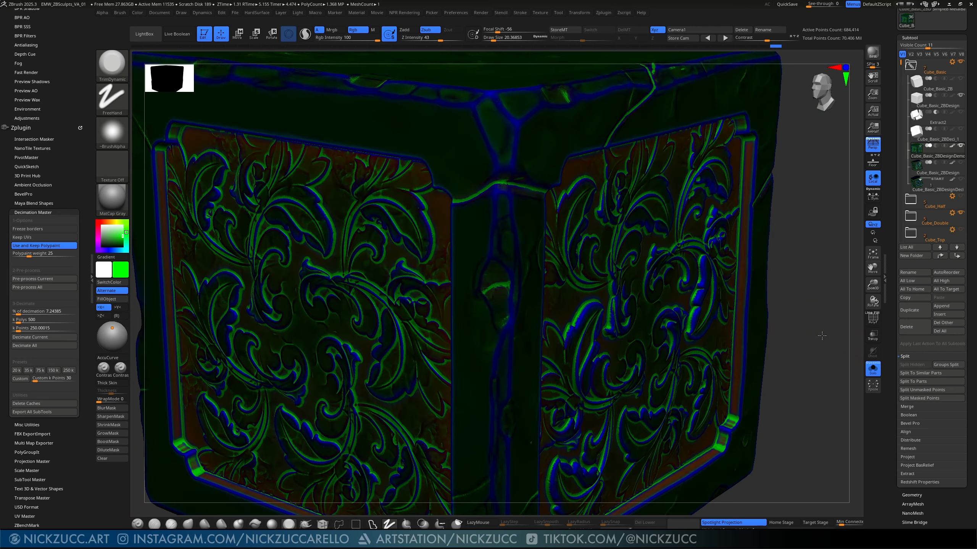
pyautogui.keyDown('ctrl'); pyautogui.moveTo(821, 335); pyautogui.dragTo(805, 344, button='right'); pyautogui.keyUp('ctrl')
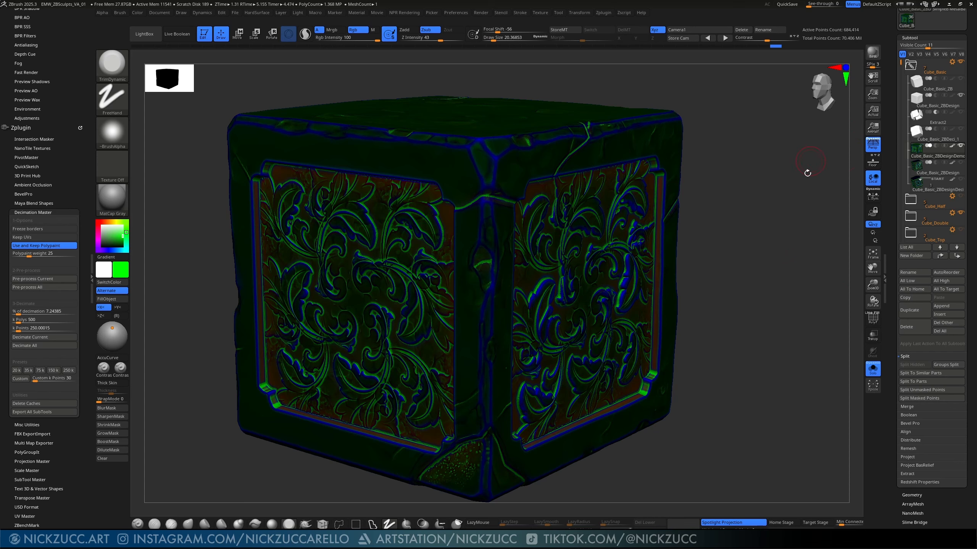
# Step: Export the decimated block to the Desktop as Cube_Basic_ZBDesignDemo.fbx, accepting the FBX 2020 options with smooth normals for the selected subtool
pyautogui.moveTo(891, 58); pyautogui.dragTo(887, 184)
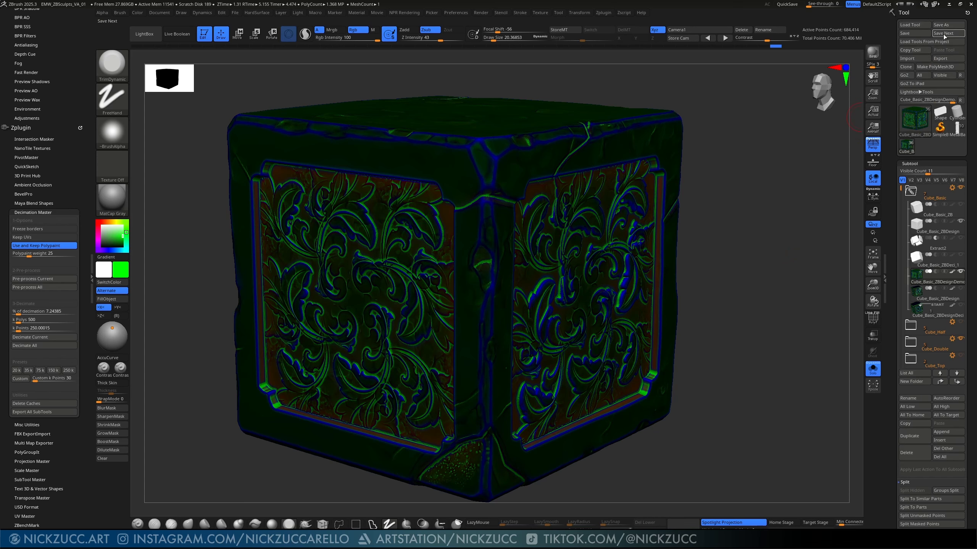
pyautogui.click(948, 58)
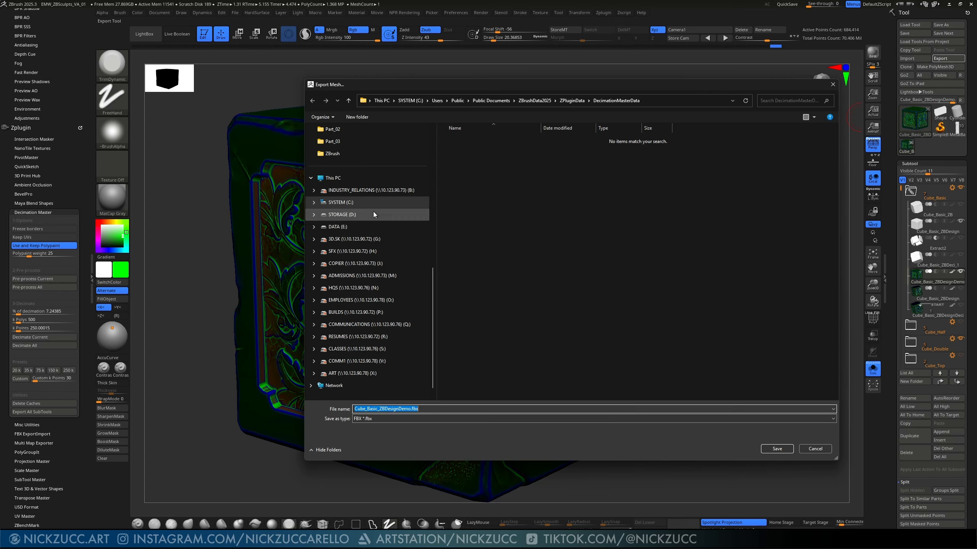
pyautogui.scroll(10, 351, 167)
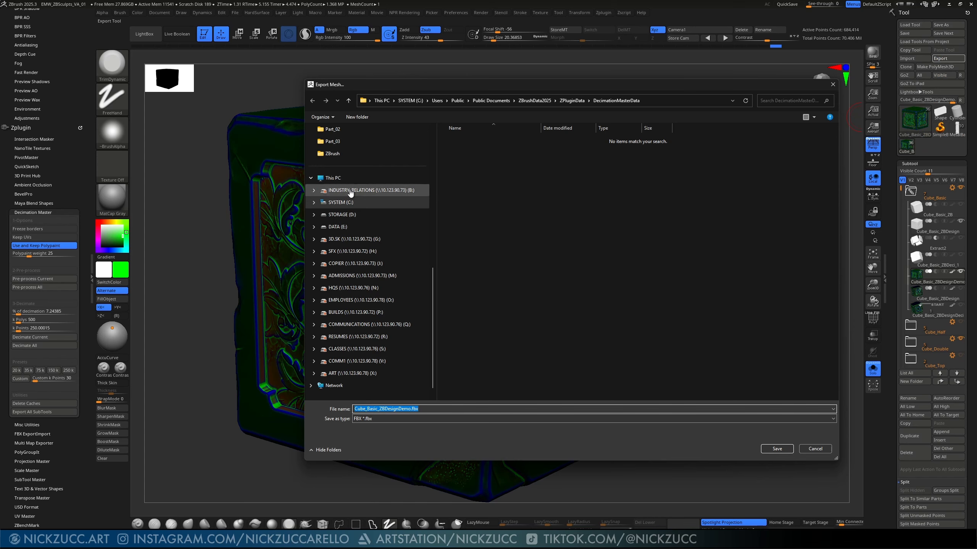
pyautogui.click(338, 180)
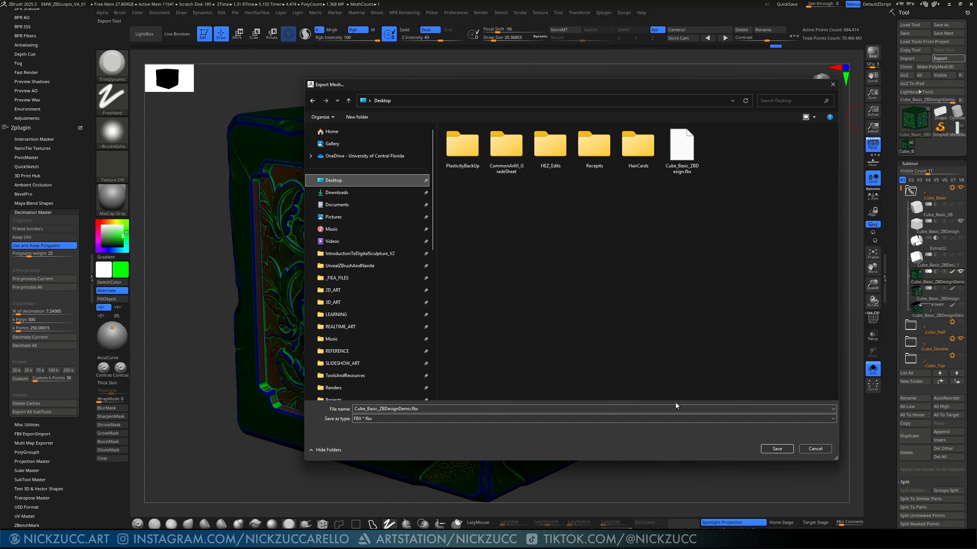
pyautogui.click(777, 449)
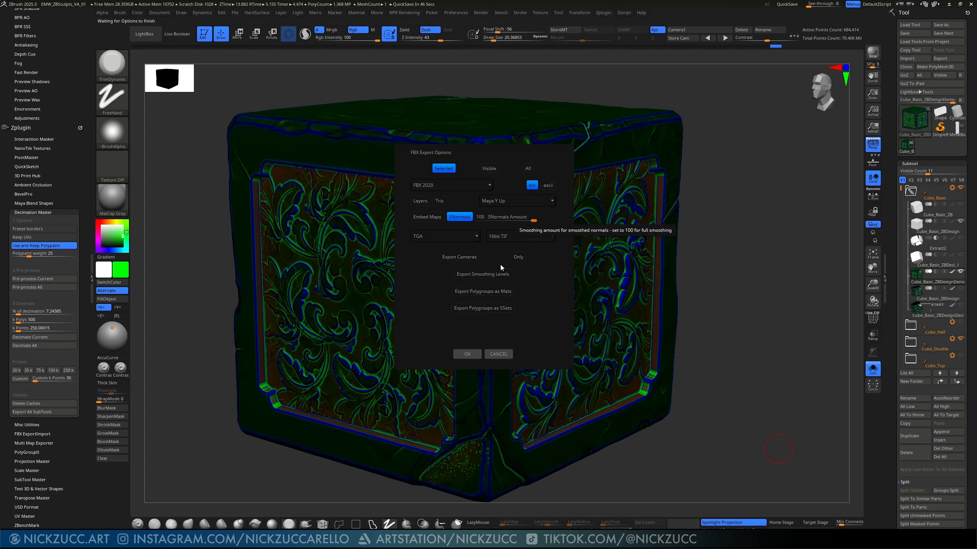
pyautogui.click(468, 354)
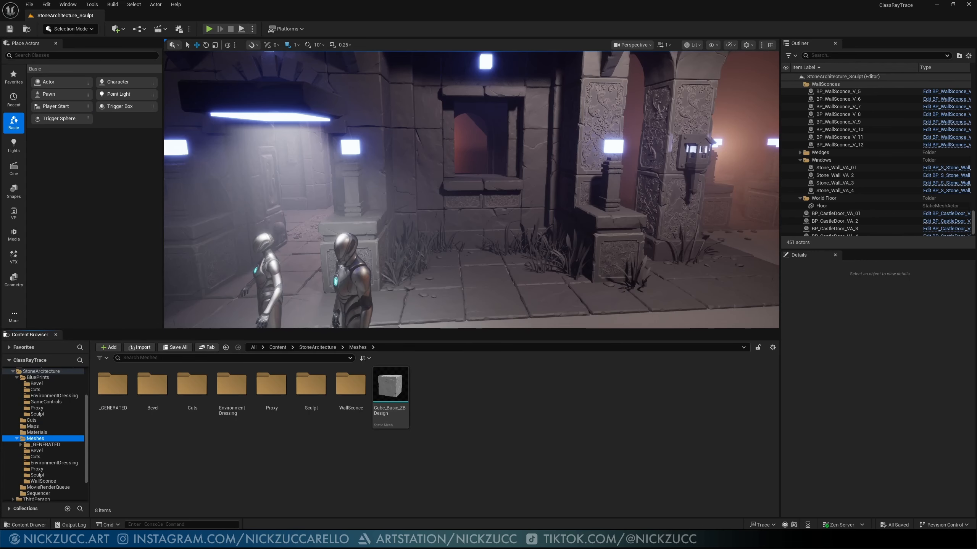
# Step: Switch to Unreal Editor and reimport the Cube_Basic_ZBDesign static mesh from Cube_Basic_ZBDesignDemo.fbx
pyautogui.click(427, 461)
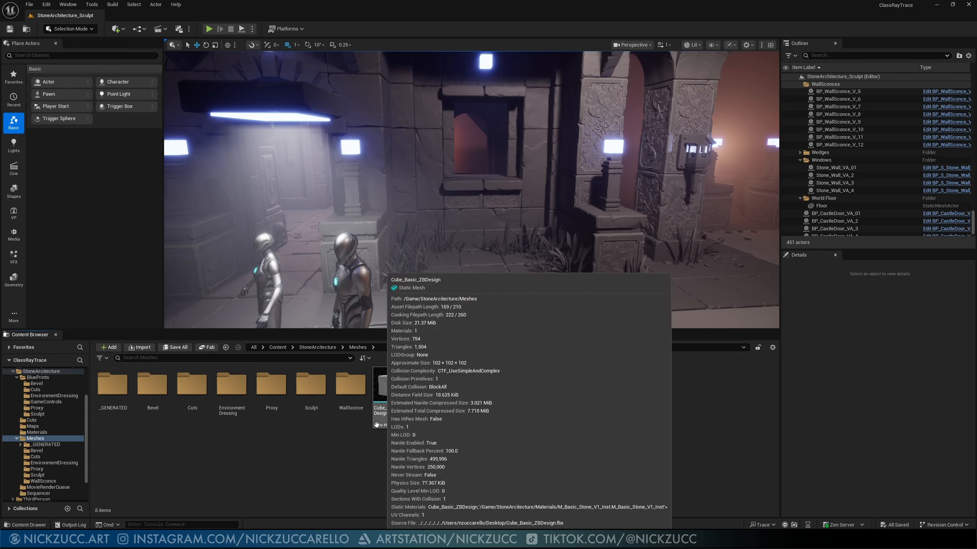
pyautogui.click(391, 386)
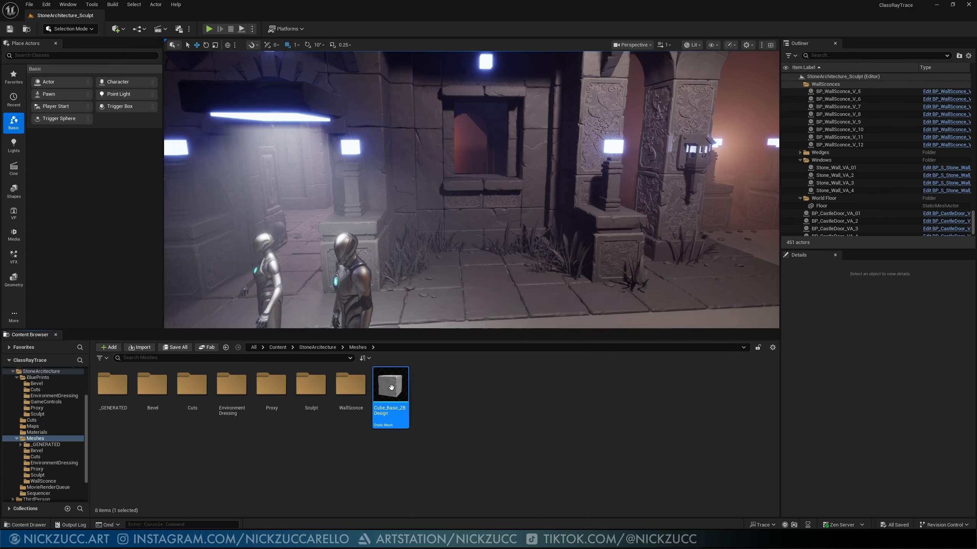
pyautogui.rightClick(391, 386)
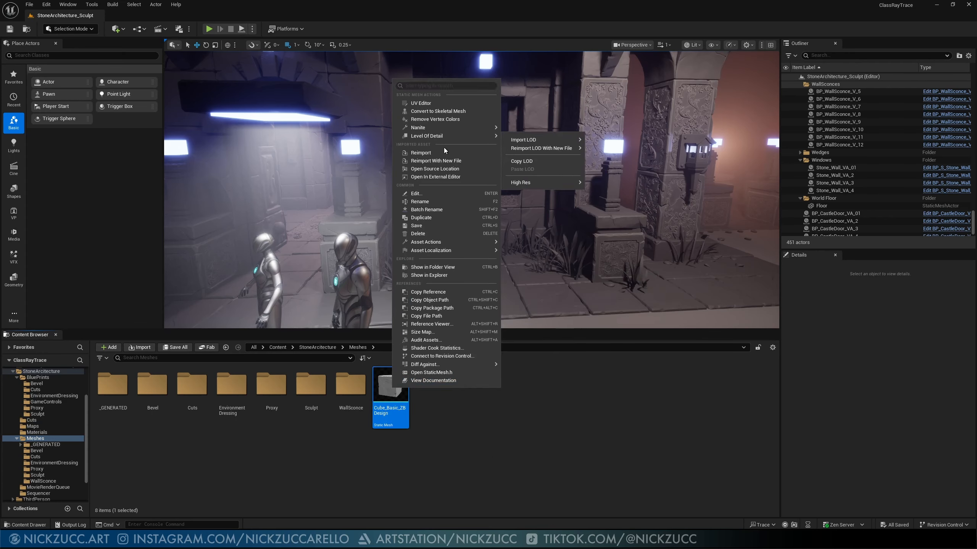
pyautogui.click(442, 153)
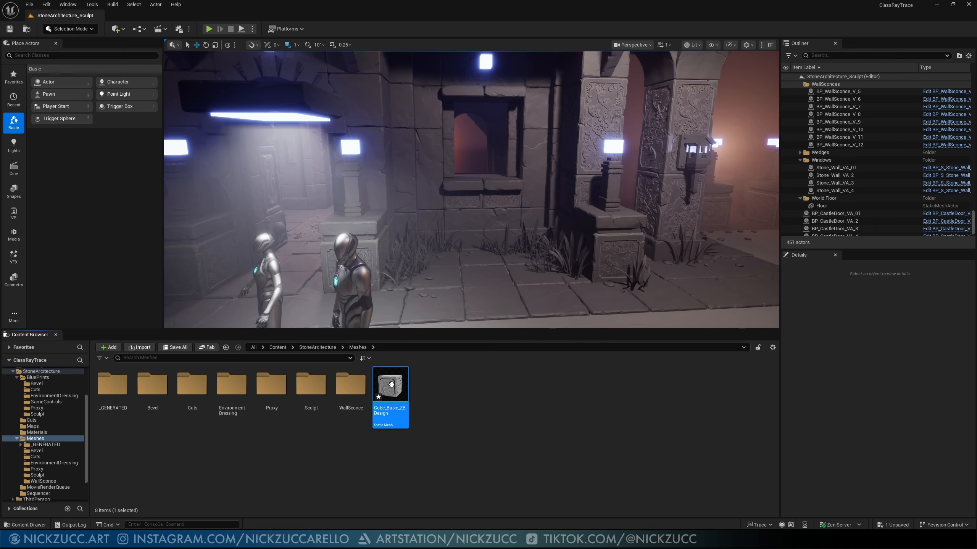
# Step: Open the reimported Cube_Basic_ZBDesign mesh and check its vertex colour display, switching it on and off again
pyautogui.moveTo(391, 387)
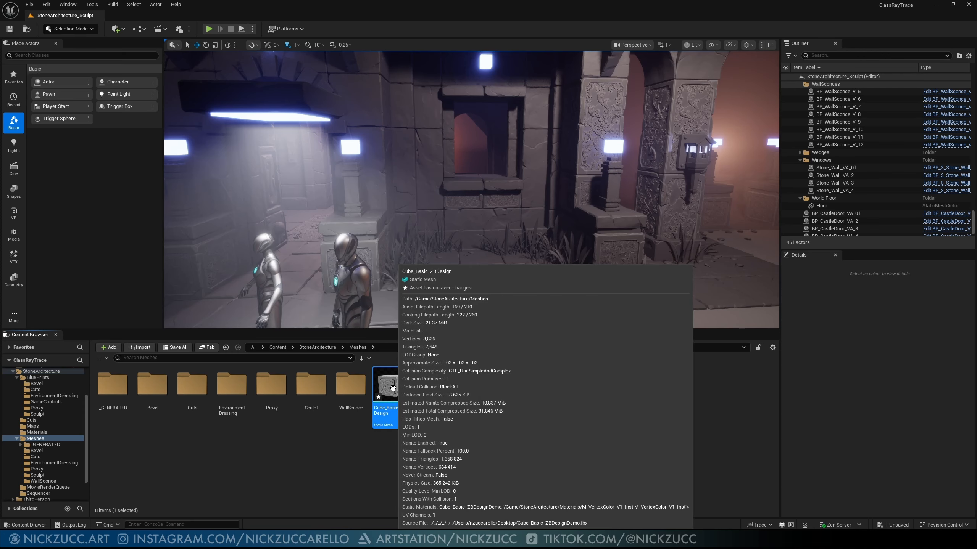
pyautogui.doubleClick(392, 387)
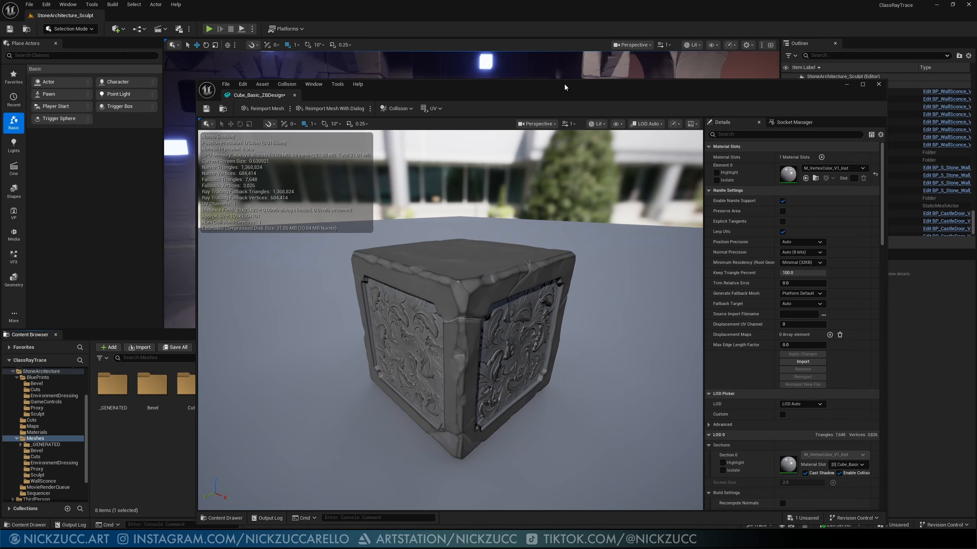
pyautogui.moveTo(565, 88); pyautogui.dragTo(576, 68)
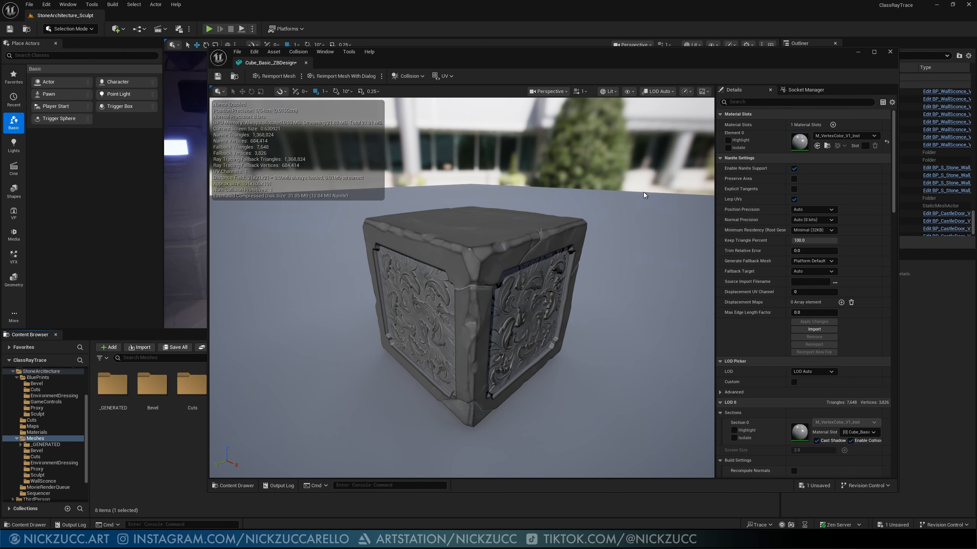
pyautogui.click(630, 91)
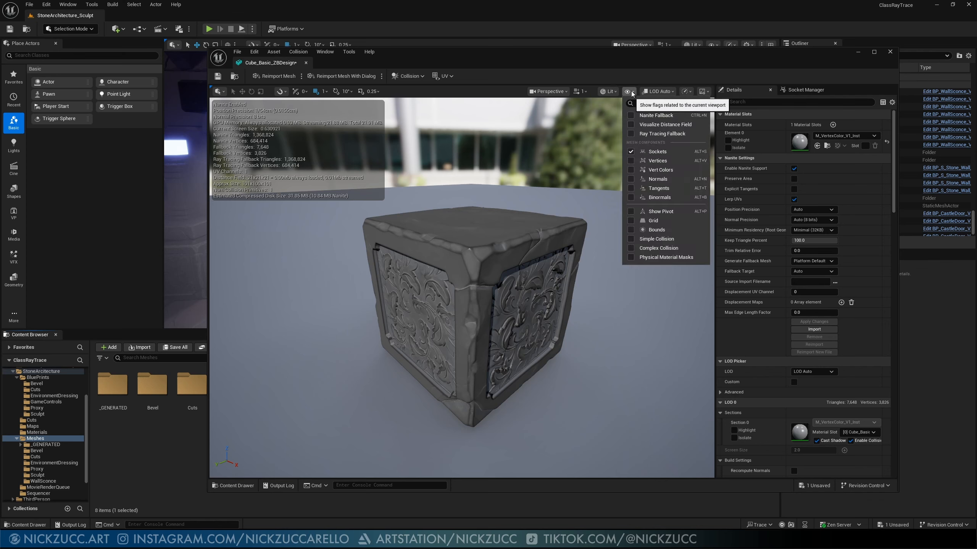
pyautogui.click(631, 170)
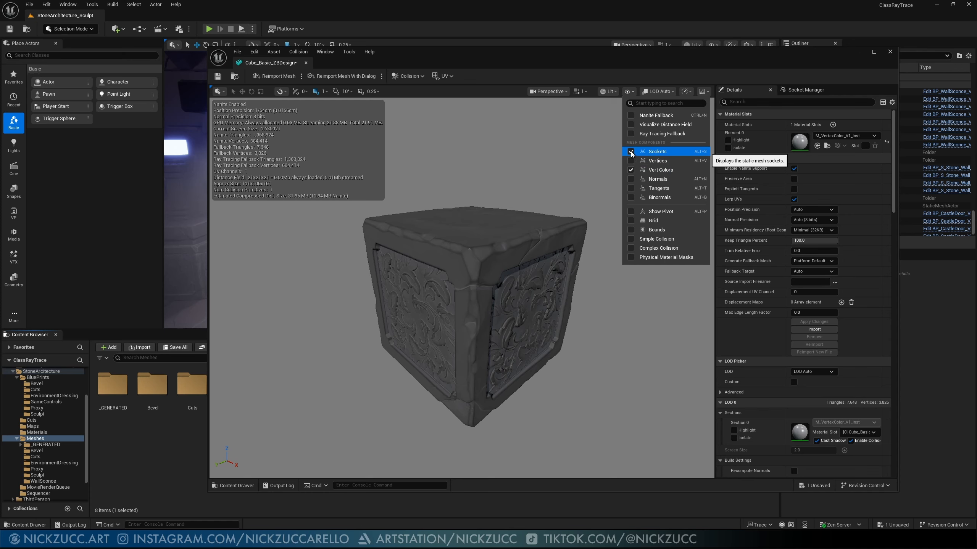
pyautogui.click(631, 171)
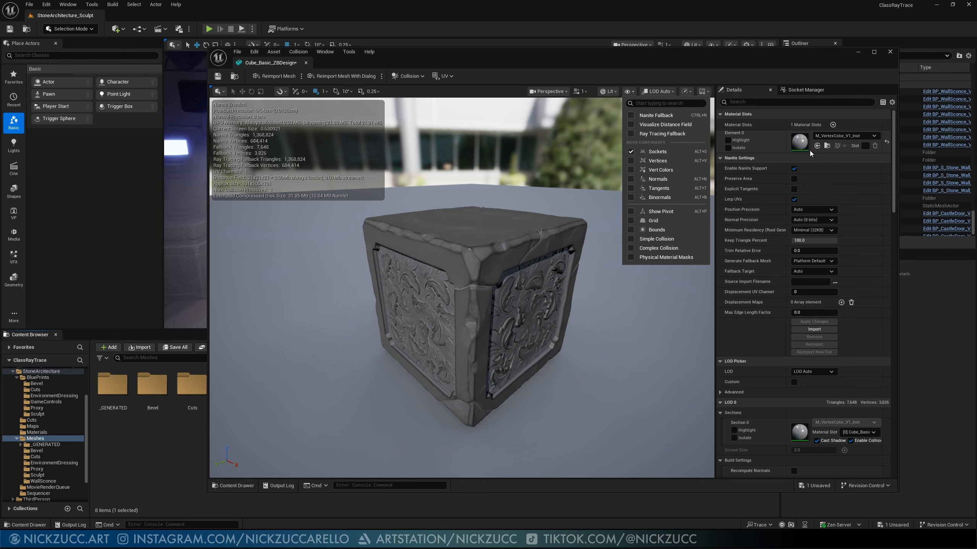
# Step: Open the mesh's M_VertexColor_V1_Inst material instance and its parent material, M_VertexColor_Parent
pyautogui.click(797, 143)
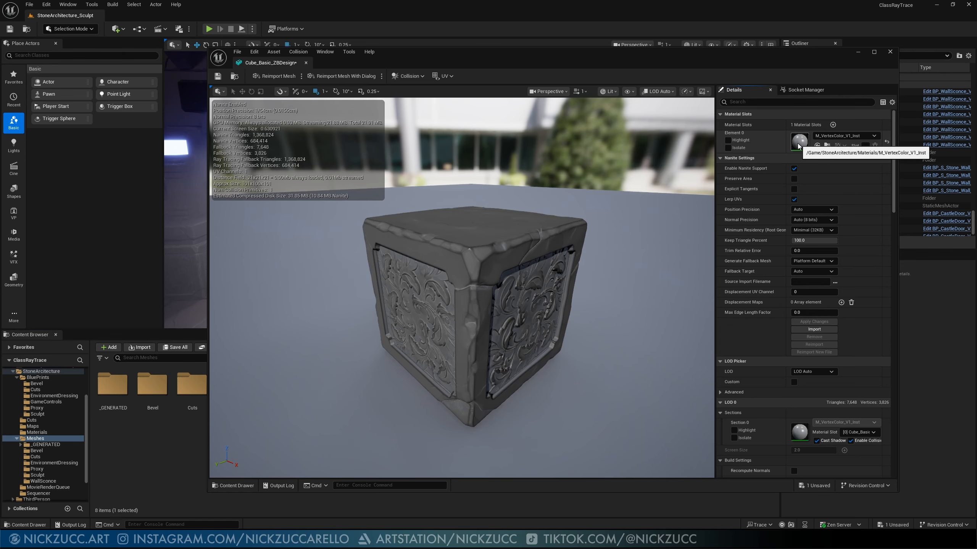
pyautogui.doubleClick(797, 143)
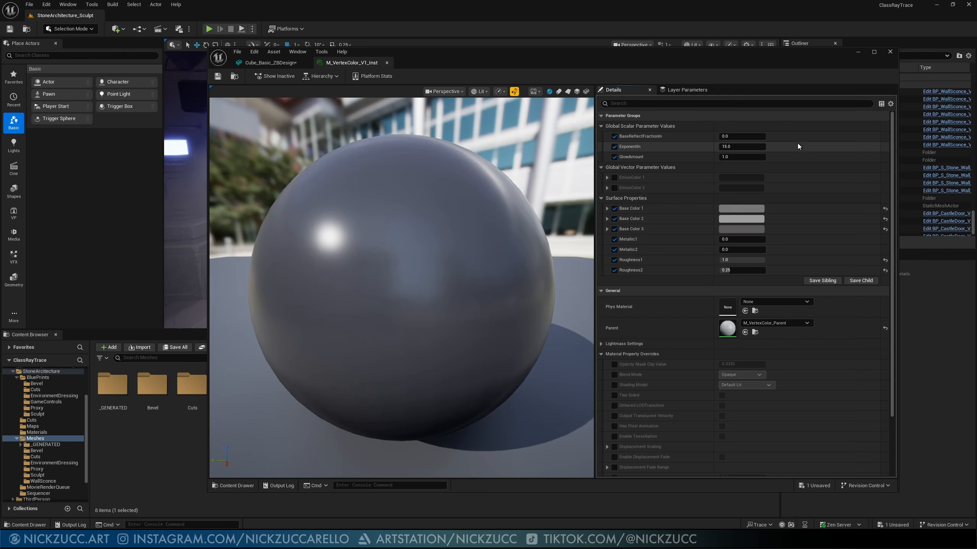
pyautogui.doubleClick(726, 330)
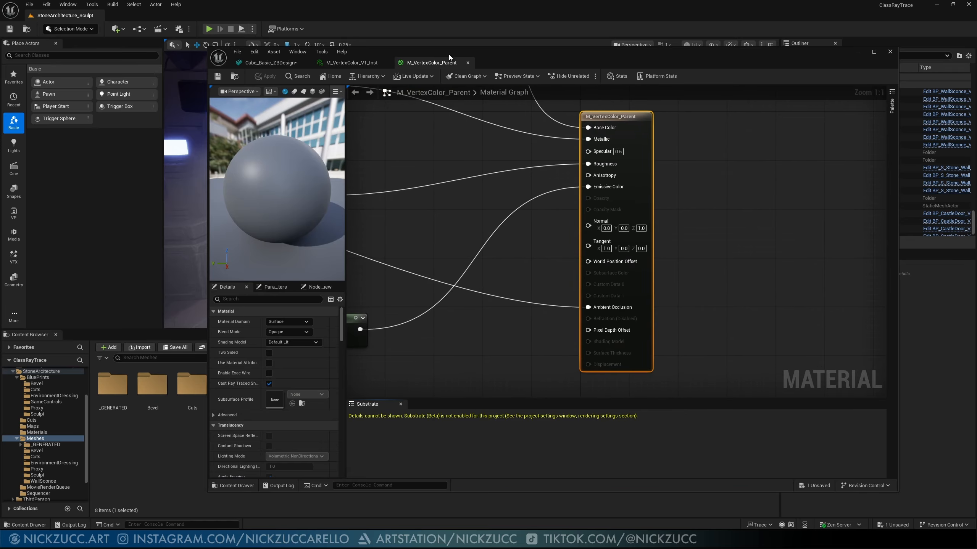
# Step: Widen the material preview and set its preview mesh to Cube_Basic_ZBDesign, selected in the Content Browser
pyautogui.moveTo(448, 54); pyautogui.dragTo(535, 63)
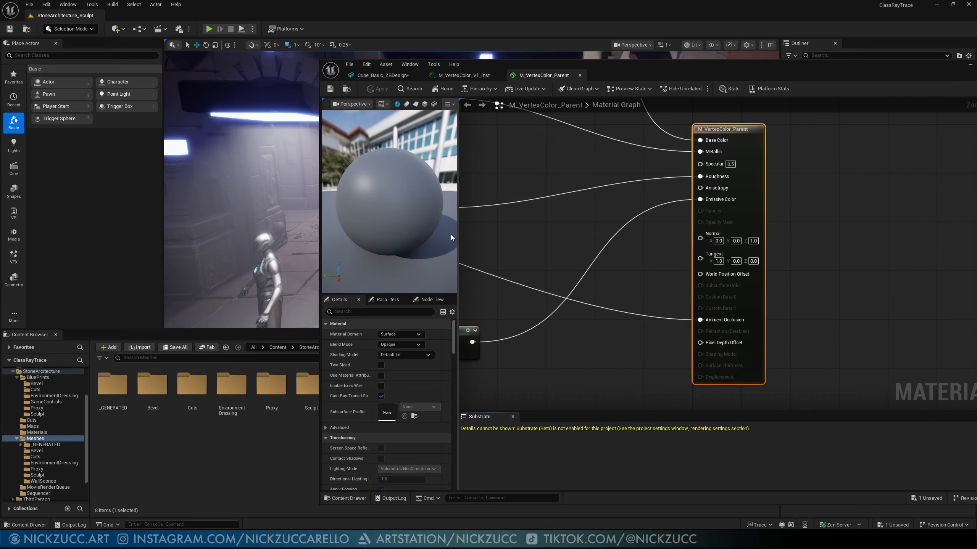
pyautogui.moveTo(457, 228); pyautogui.dragTo(482, 228)
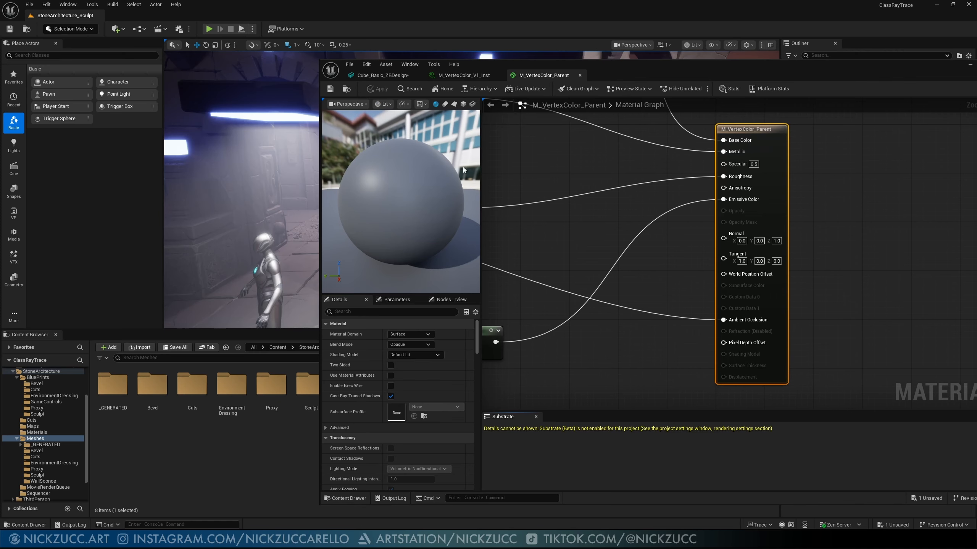
pyautogui.moveTo(516, 182); pyautogui.dragTo(625, 260, button='right')
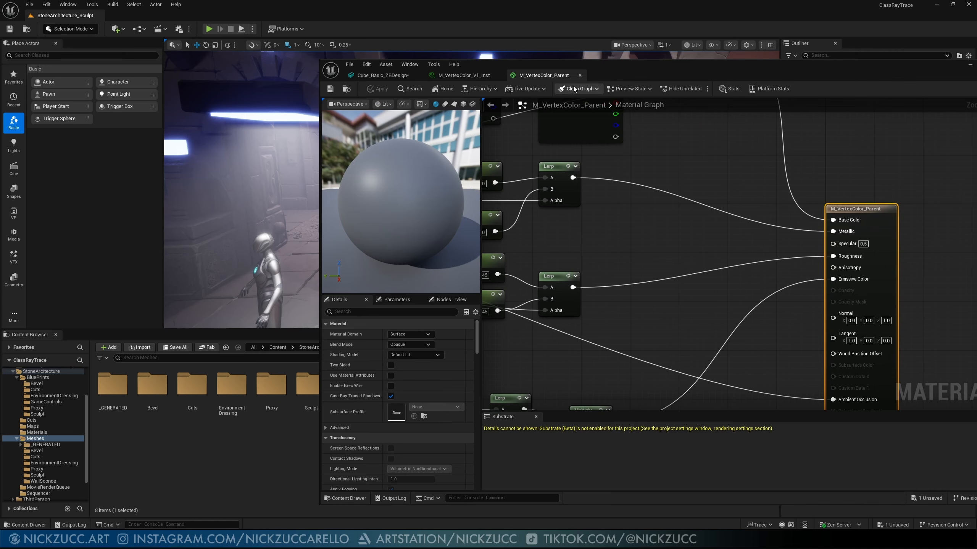
pyautogui.moveTo(566, 64); pyautogui.dragTo(691, 81)
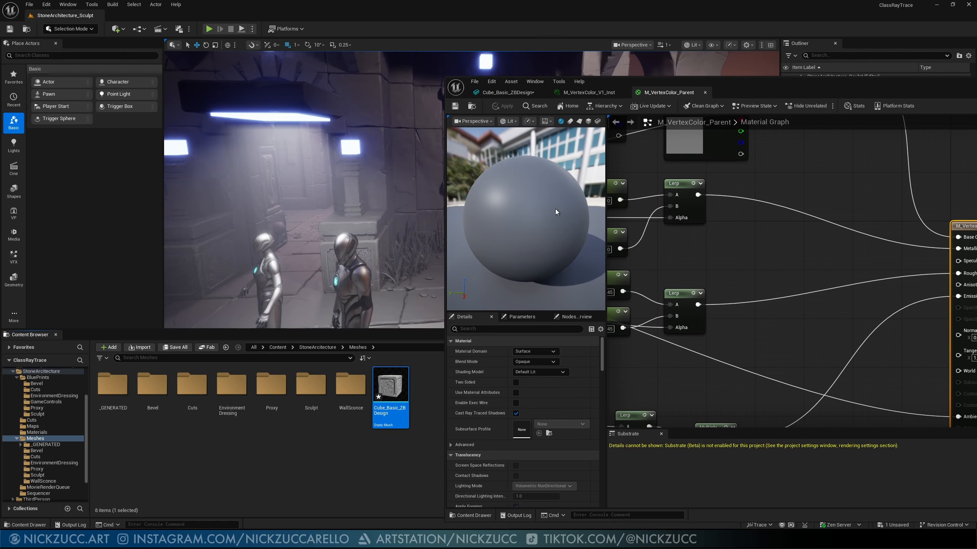
pyautogui.click(596, 123)
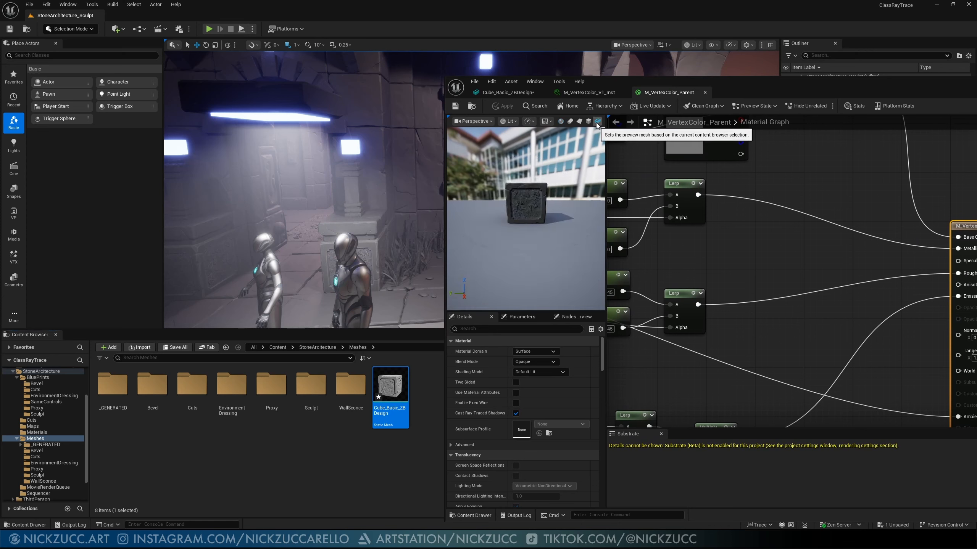
# Step: Examine the carved block in the material preview from several angles, up close and as a whole
pyautogui.moveTo(509, 243); pyautogui.dragTo(493, 249)
pyautogui.moveTo(525, 218); pyautogui.dragTo(516, 230, button='right')
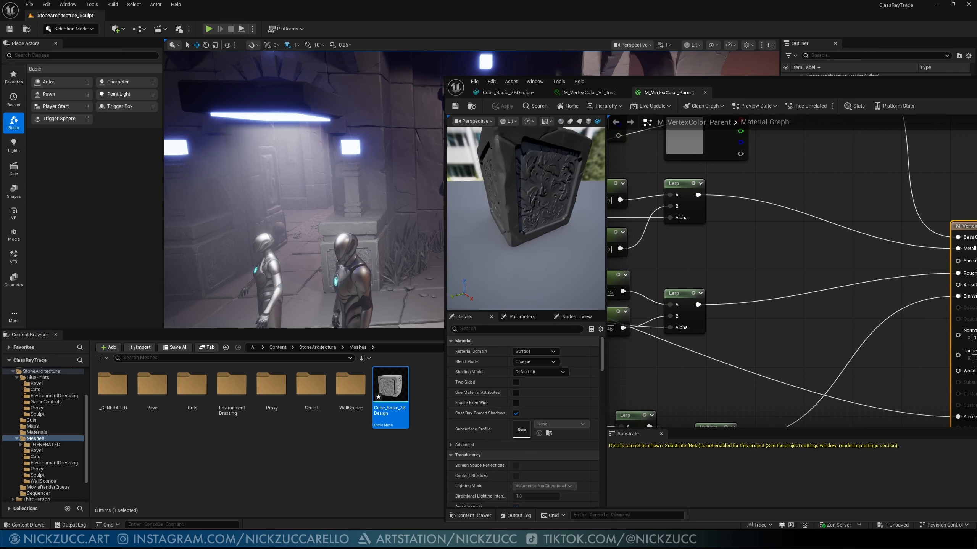
pyautogui.moveTo(525, 200); pyautogui.dragTo(526, 243, button='middle')
pyautogui.moveTo(525, 218)
pyautogui.mouseDown(button='right')
pyautogui.moveTo(525, 257)
pyautogui.moveTo(525, 218)
pyautogui.mouseUp(button='right')
pyautogui.moveTo(526, 218); pyautogui.dragTo(561, 217)
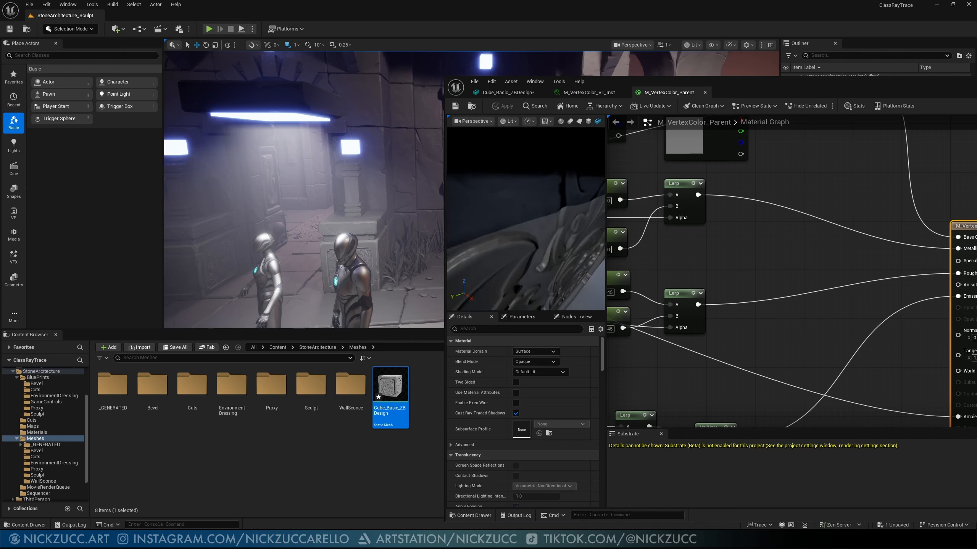
pyautogui.moveTo(508, 248)
pyautogui.mouseDown()
pyautogui.moveTo(475, 240)
pyautogui.moveTo(544, 235)
pyautogui.mouseUp()
pyautogui.press('l')
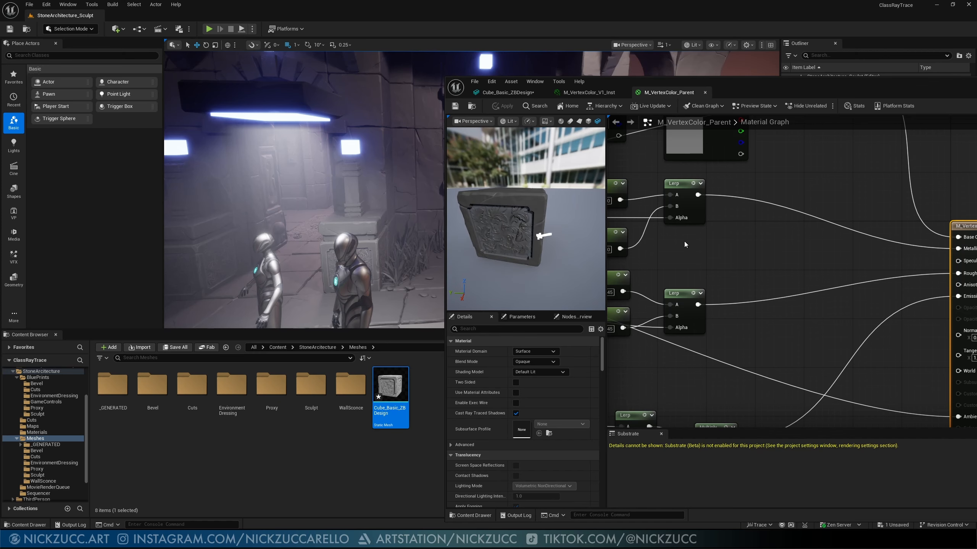
# Step: Examine how the vertex colour channels feed the base colour, metallic, roughness and emissive blends in the parent material's graph
pyautogui.moveTo(742, 89); pyautogui.dragTo(557, 77)
pyautogui.moveTo(676, 232); pyautogui.dragTo(737, 250, button='right')
pyautogui.scroll(-4, 737, 251)
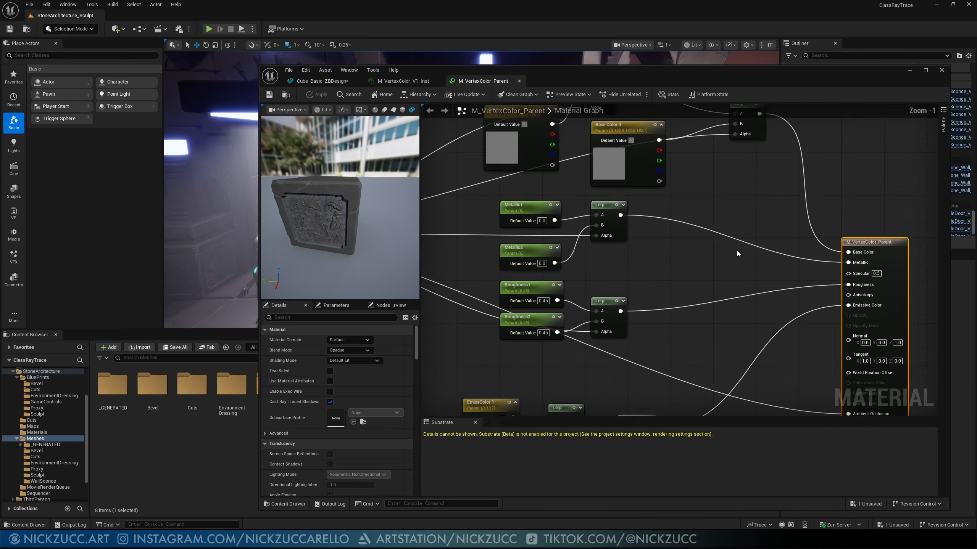
pyautogui.moveTo(753, 285); pyautogui.dragTo(685, 286, button='right')
pyautogui.scroll(2, 667, 294)
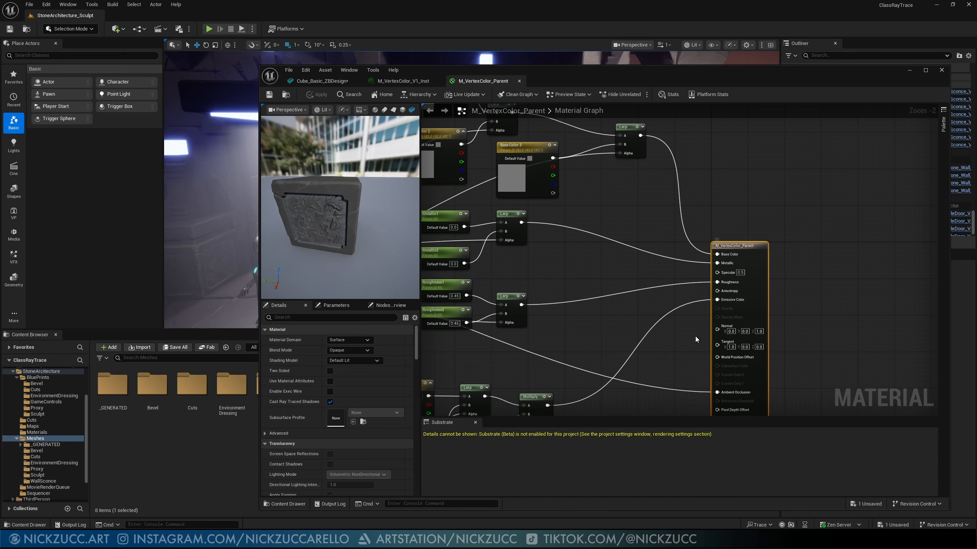
pyautogui.moveTo(613, 291); pyautogui.dragTo(753, 258, button='right')
pyautogui.scroll(-1, 740, 296)
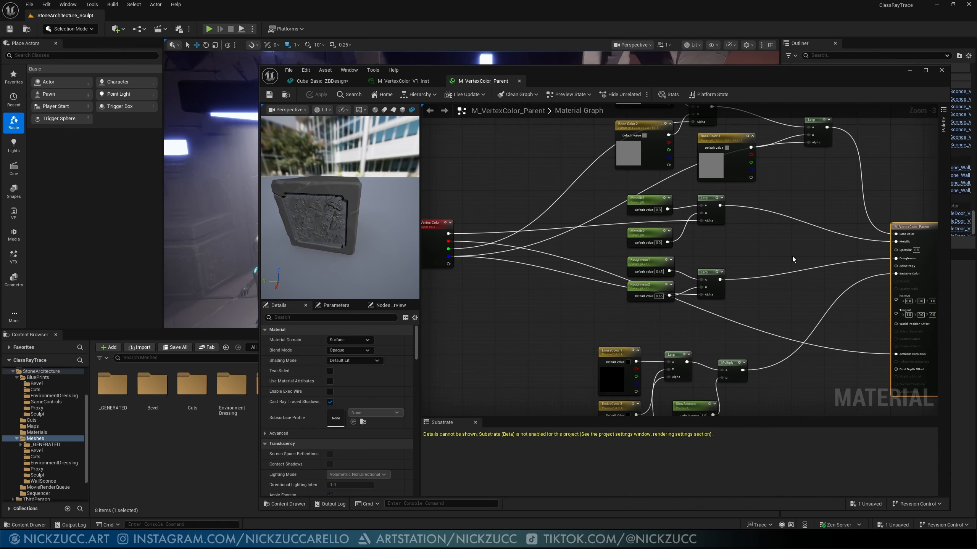
pyautogui.moveTo(792, 257); pyautogui.dragTo(766, 270, button='right')
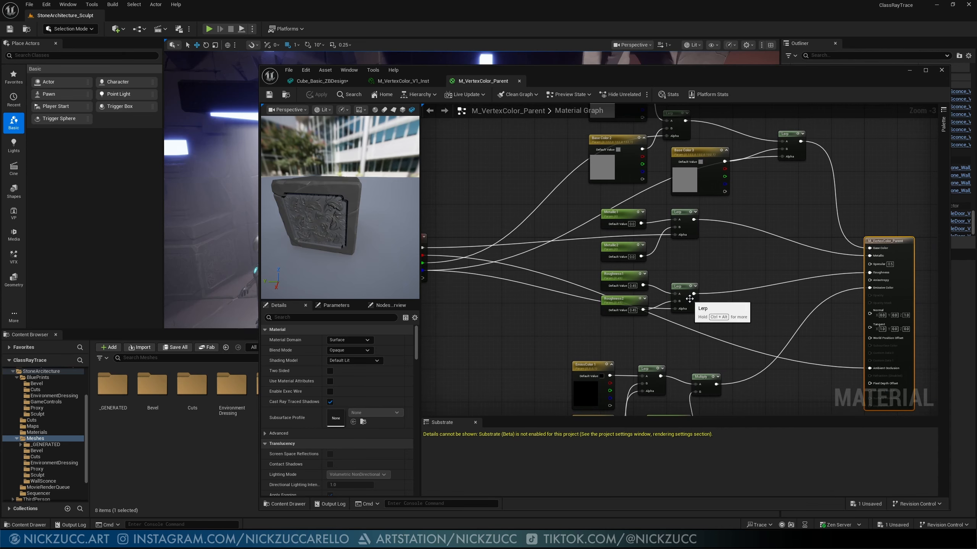
pyautogui.moveTo(728, 278); pyautogui.dragTo(716, 348, button='right')
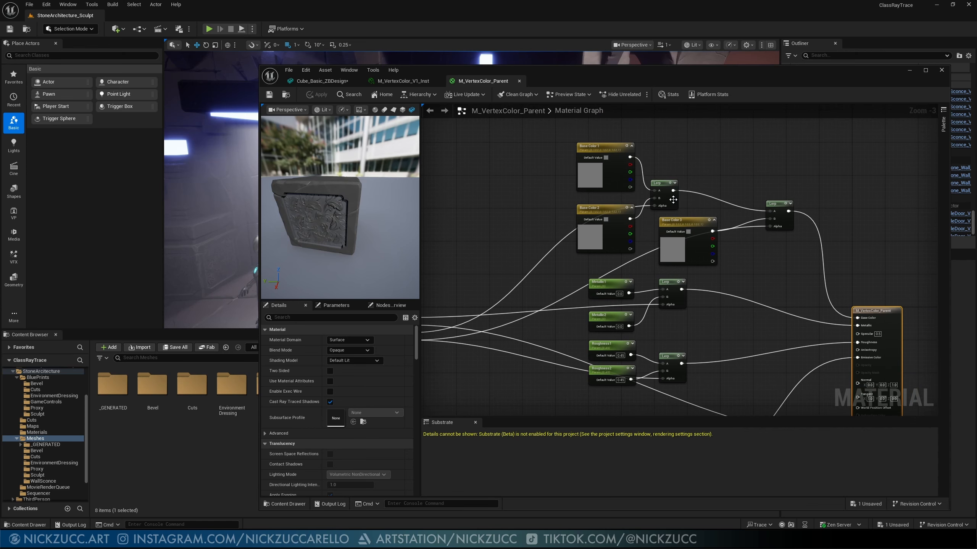
# Step: Move the Base Color 1 and Base Color 2 nodes with their shared Lerp away from Base Color 3
pyautogui.moveTo(630, 201); pyautogui.dragTo(629, 231, button='right')
pyautogui.moveTo(537, 155); pyautogui.dragTo(546, 201)
pyautogui.moveTo(585, 201); pyautogui.dragTo(645, 226, button='right')
# Step: Add a trial Lerp node beside the Base Color 1 and 2 blend and undo it
pyautogui.click(633, 186)
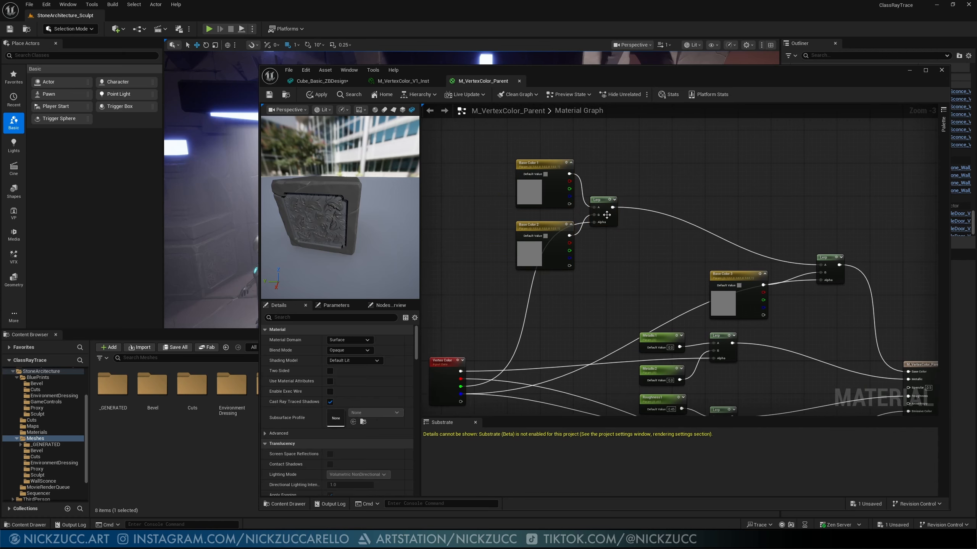
pyautogui.click(666, 183)
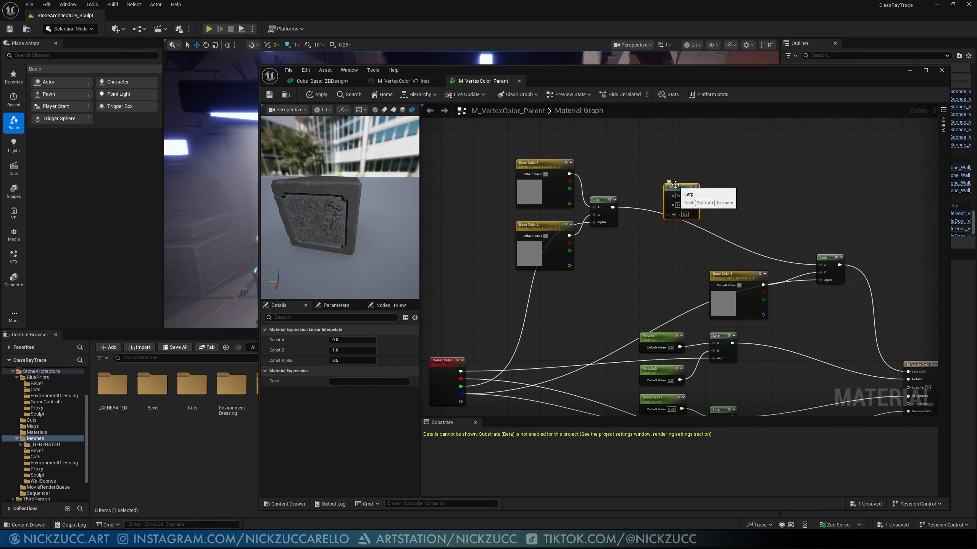
pyautogui.hotkey('ctrl', 'z')
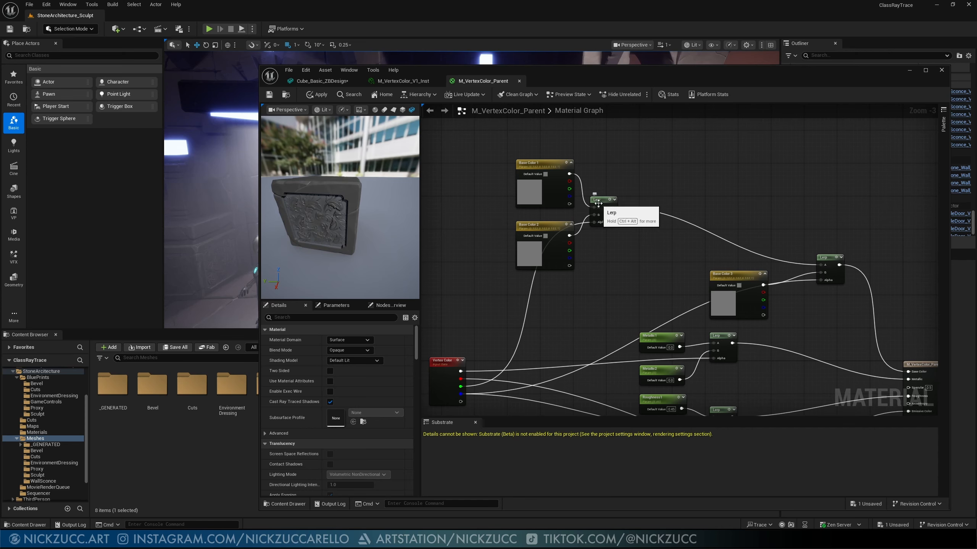
# Step: Add a second VertexColor node below the existing one, move it slightly, and delete it again
pyautogui.moveTo(602, 244); pyautogui.dragTo(664, 200, button='right')
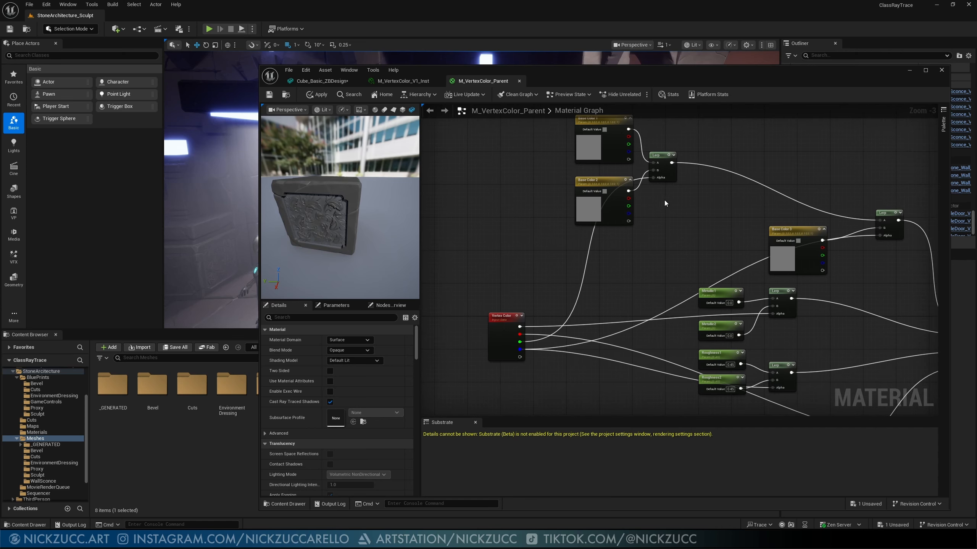
pyautogui.moveTo(640, 257)
pyautogui.mouseDown(button='right')
pyautogui.moveTo(656, 196)
pyautogui.moveTo(644, 242)
pyautogui.mouseUp(button='right')
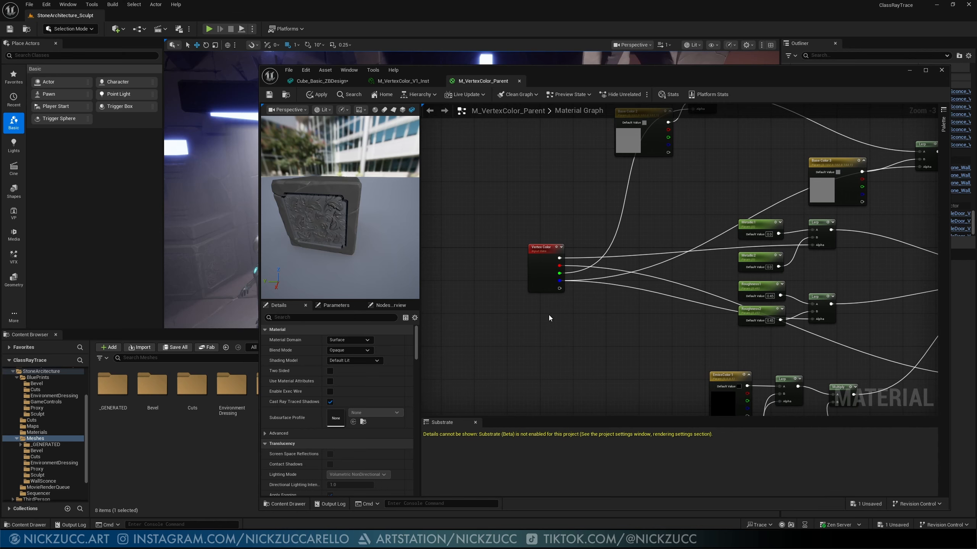
pyautogui.rightClick(565, 328)
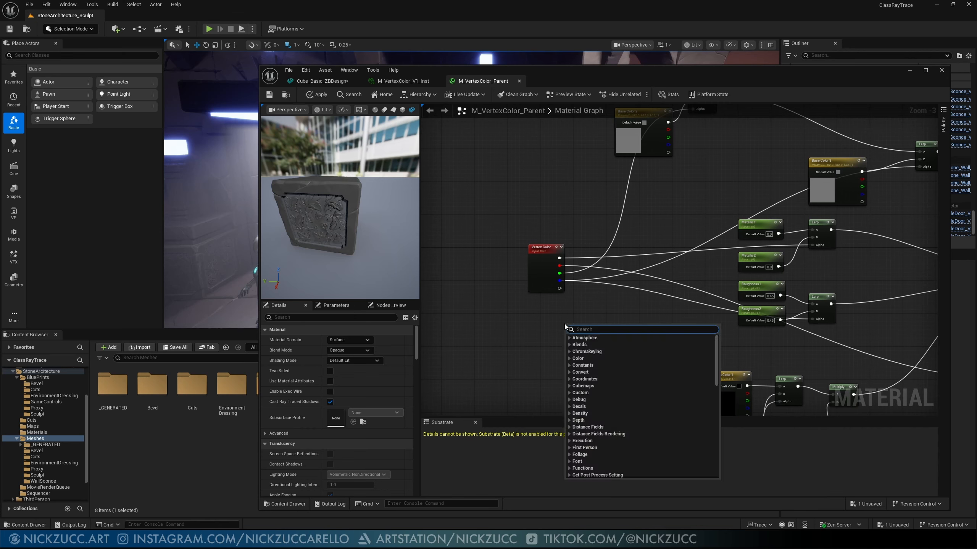
pyautogui.write('vert')
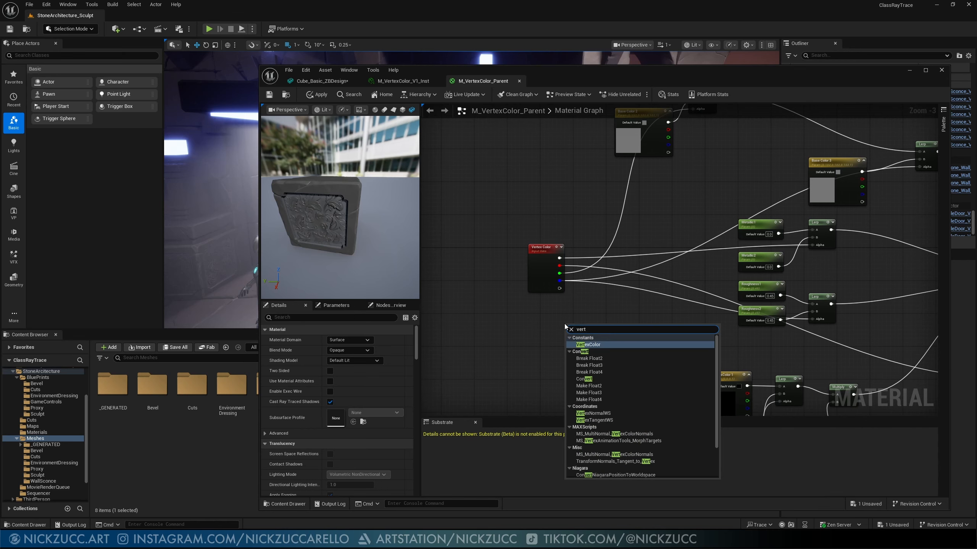
pyautogui.click(592, 345)
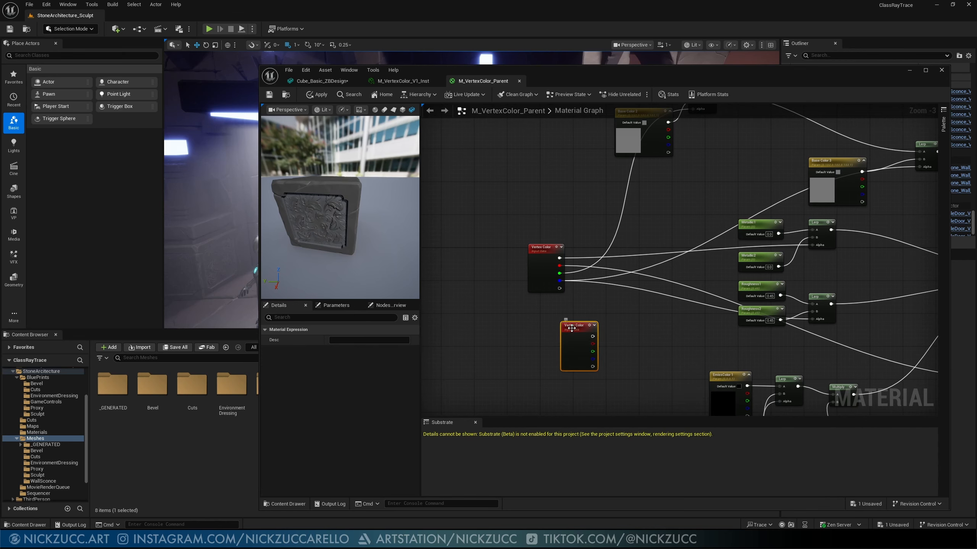
pyautogui.moveTo(571, 327); pyautogui.dragTo(550, 316)
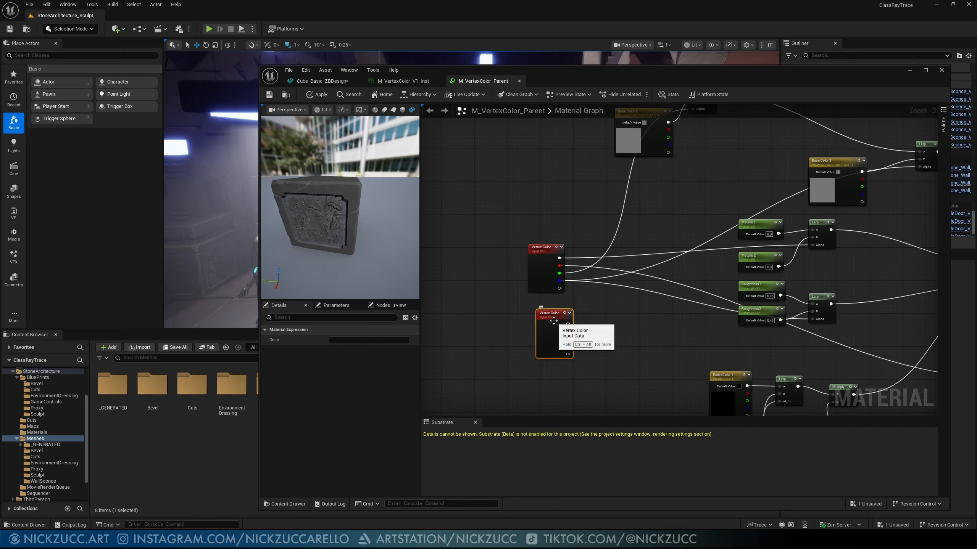
pyautogui.press('Delete')
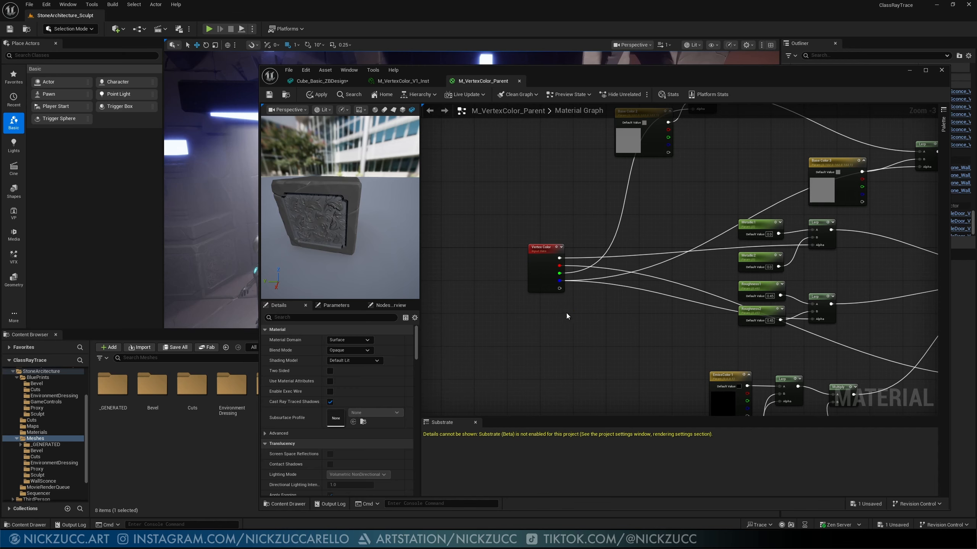
# Step: Move the existing Vertex Color node closer to the parameter nodes and review its channel connections
pyautogui.moveTo(543, 252); pyautogui.dragTo(571, 247)
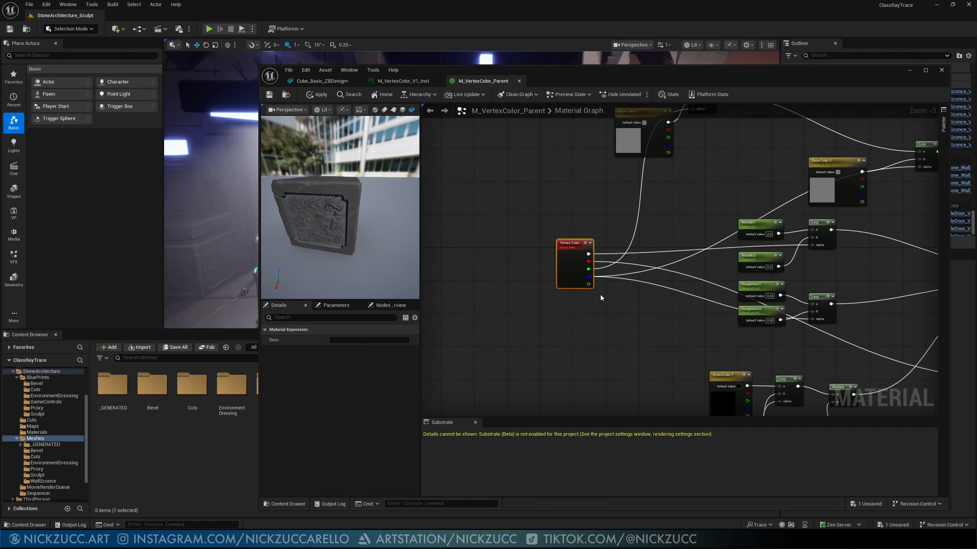
pyautogui.moveTo(606, 262); pyautogui.dragTo(473, 240, button='right')
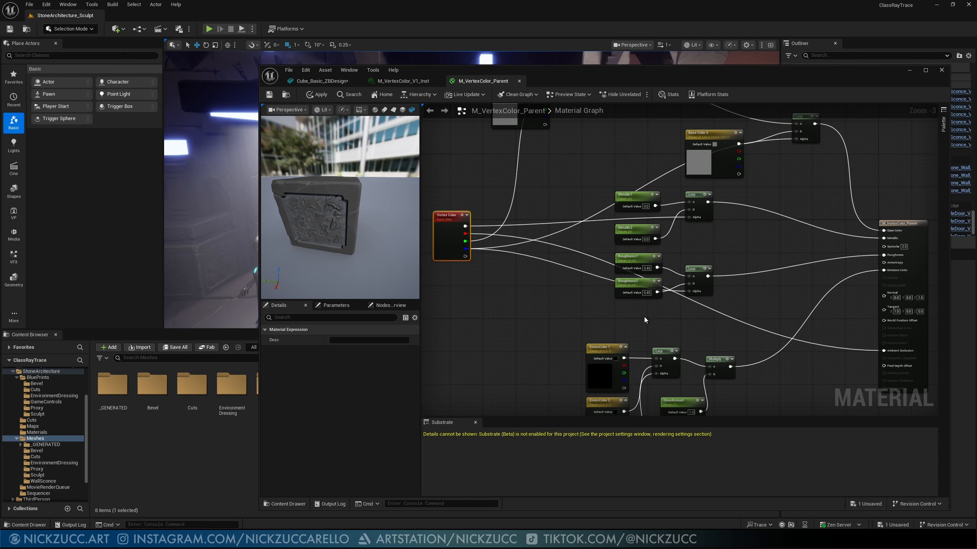
pyautogui.moveTo(517, 271); pyautogui.dragTo(539, 315, button='right')
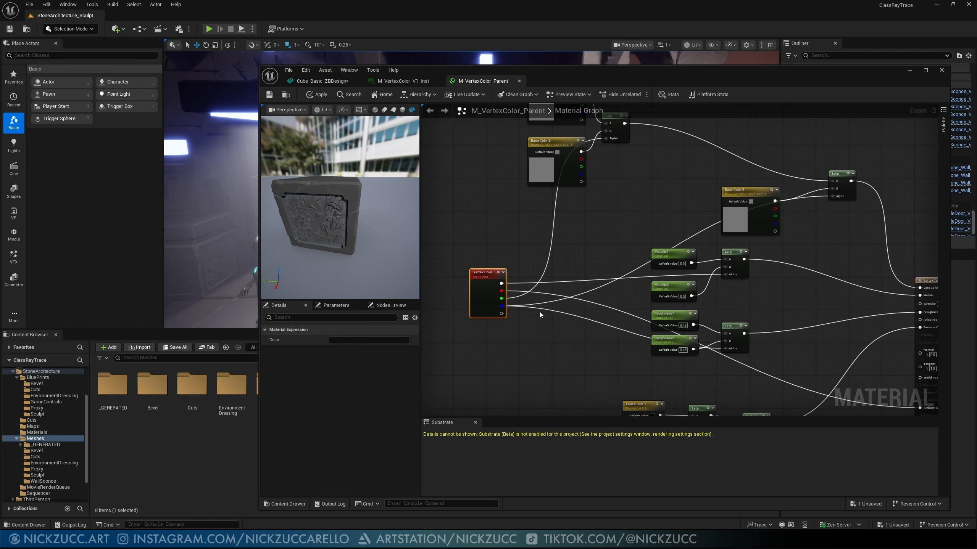
pyautogui.moveTo(532, 281); pyautogui.dragTo(551, 315, button='right')
# Step: Darken the Base Color 2 parameter's default colour to a neutral grey with a value of 0.099
pyautogui.moveTo(351, 237); pyautogui.dragTo(375, 237)
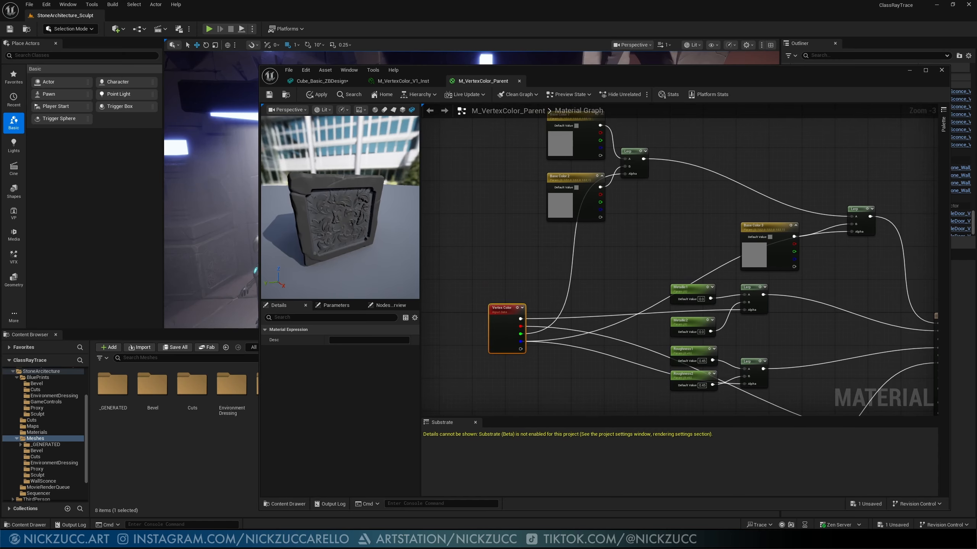
pyautogui.moveTo(375, 237); pyautogui.dragTo(375, 262, button='right')
pyautogui.moveTo(341, 240); pyautogui.dragTo(410, 227)
pyautogui.moveTo(409, 227)
pyautogui.mouseDown(button='right')
pyautogui.moveTo(410, 254)
pyautogui.moveTo(409, 234)
pyautogui.mouseUp(button='right')
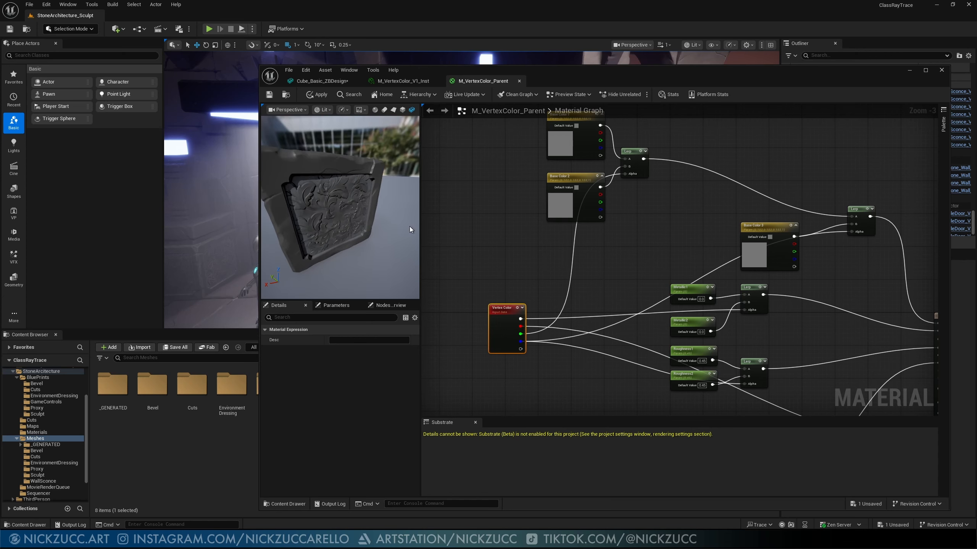
pyautogui.click(559, 205)
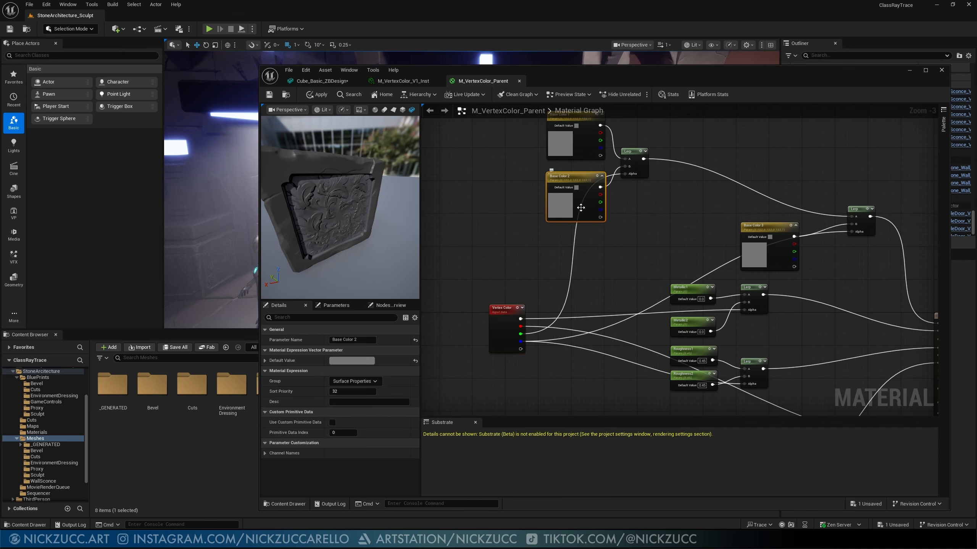
pyautogui.doubleClick(562, 206)
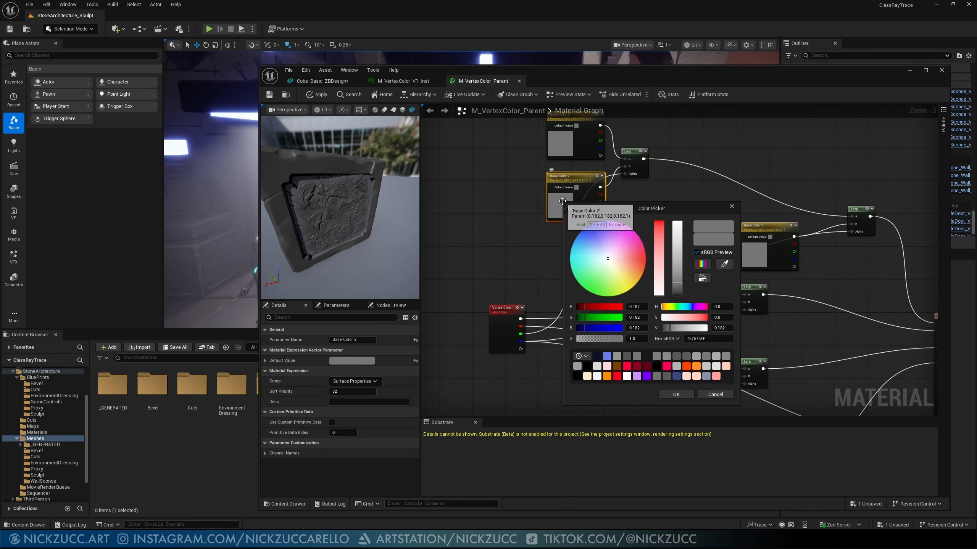
pyautogui.moveTo(672, 287); pyautogui.dragTo(678, 288)
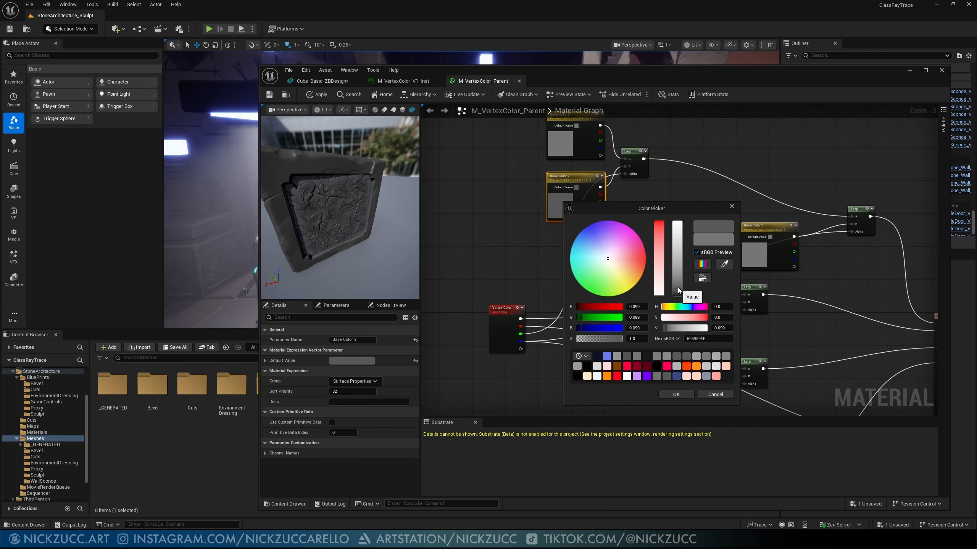
pyautogui.click(688, 395)
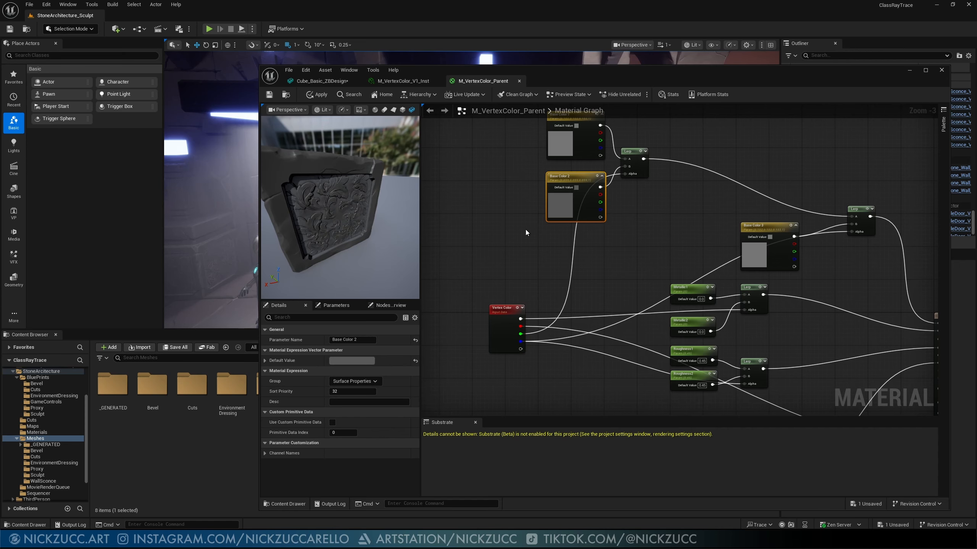
# Step: Move the final base-colour Lerp node up and place the Base Color 3 parameter beside the Base Color 2 node
pyautogui.moveTo(538, 237); pyautogui.dragTo(541, 277, button='right')
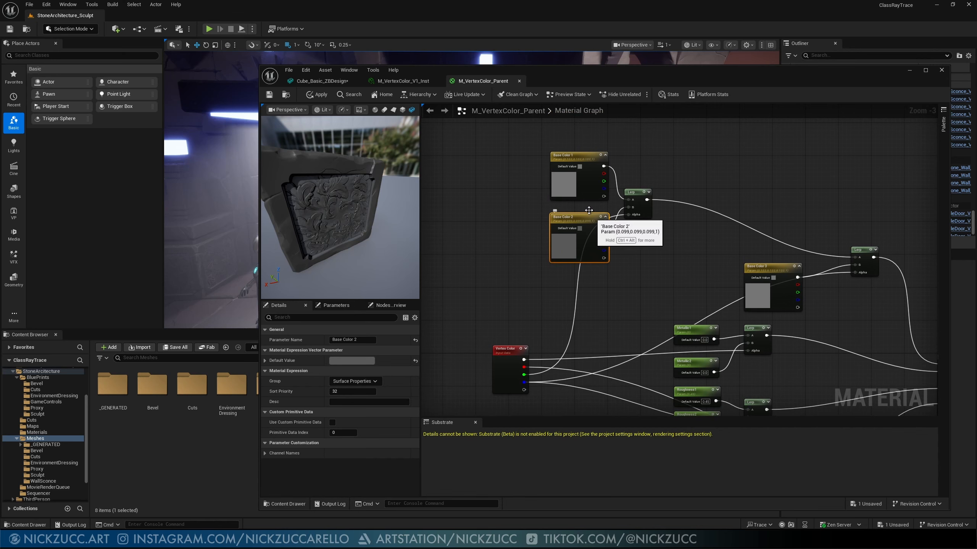
pyautogui.click(575, 155)
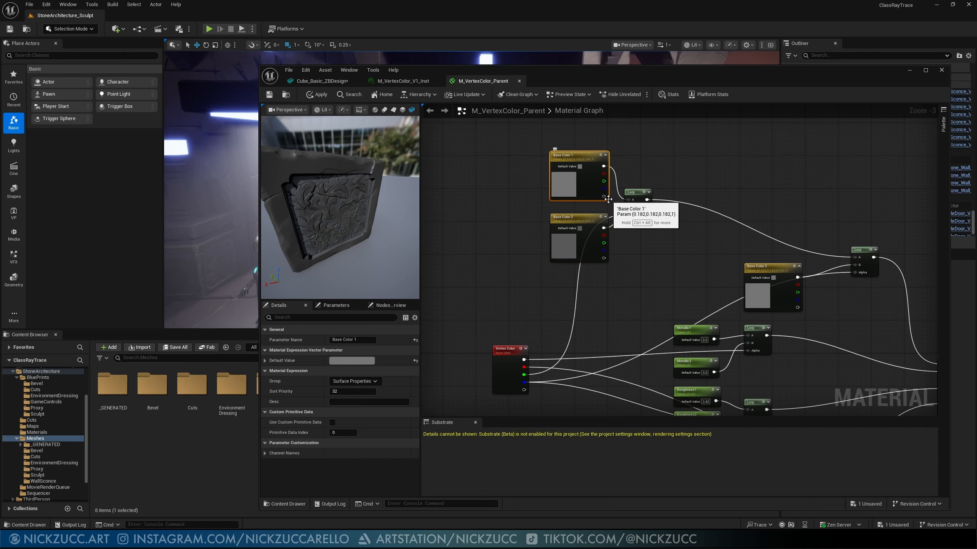
pyautogui.moveTo(722, 254); pyautogui.dragTo(671, 217, button='right')
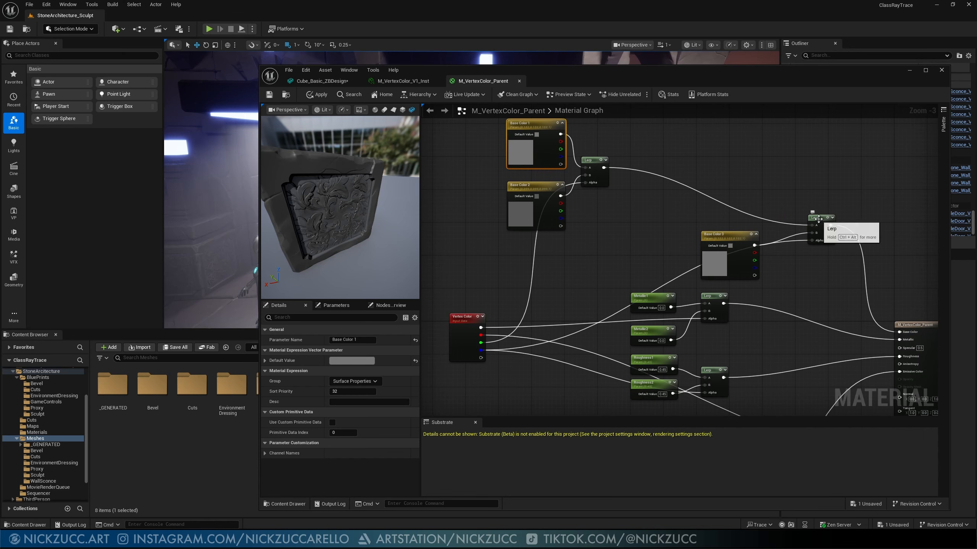
pyautogui.moveTo(817, 220); pyautogui.dragTo(789, 187)
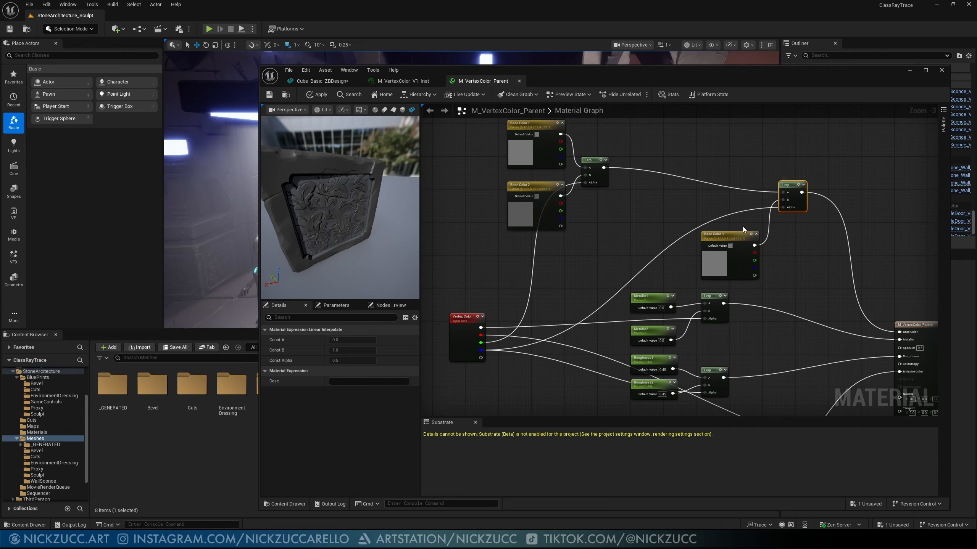
pyautogui.moveTo(737, 241); pyautogui.dragTo(630, 208)
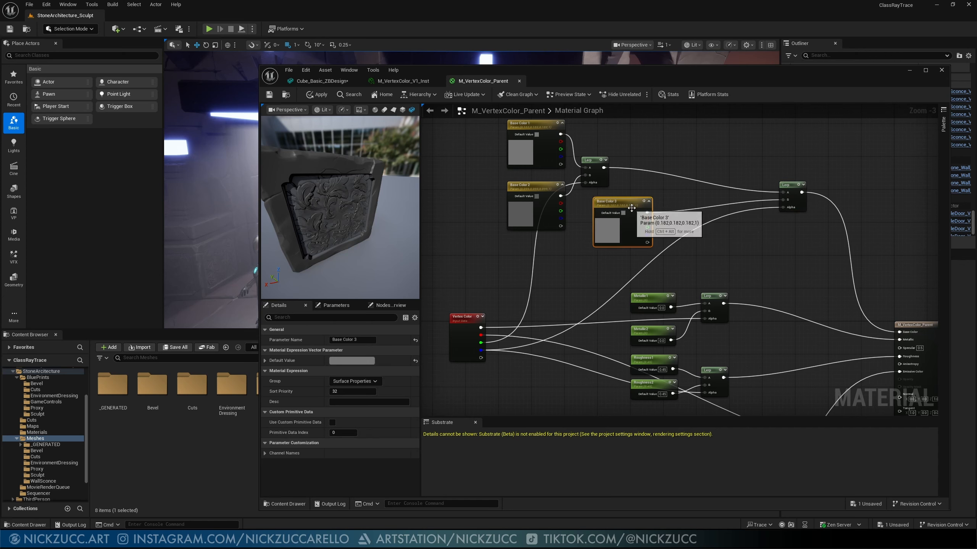
# Step: Try a saturated red as the Base Color 3 parameter's default colour
pyautogui.doubleClick(604, 225)
pyautogui.moveTo(699, 268)
pyautogui.mouseDown()
pyautogui.moveTo(701, 248)
pyautogui.moveTo(721, 273)
pyautogui.moveTo(712, 280)
pyautogui.mouseUp()
pyautogui.click(719, 418)
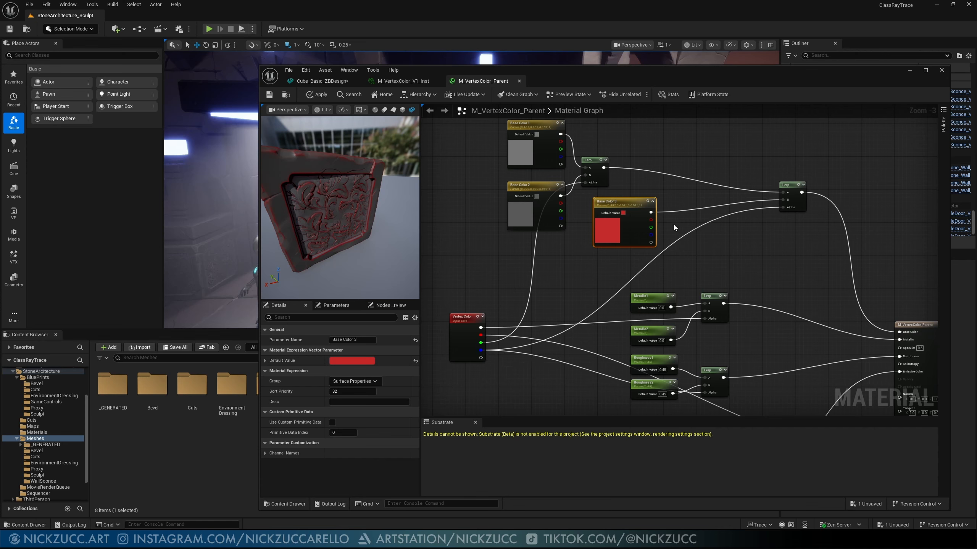
# Step: Change the Base Color 3 parameter's default colour to a neutral light grey with a value of 0.38
pyautogui.doubleClick(606, 229)
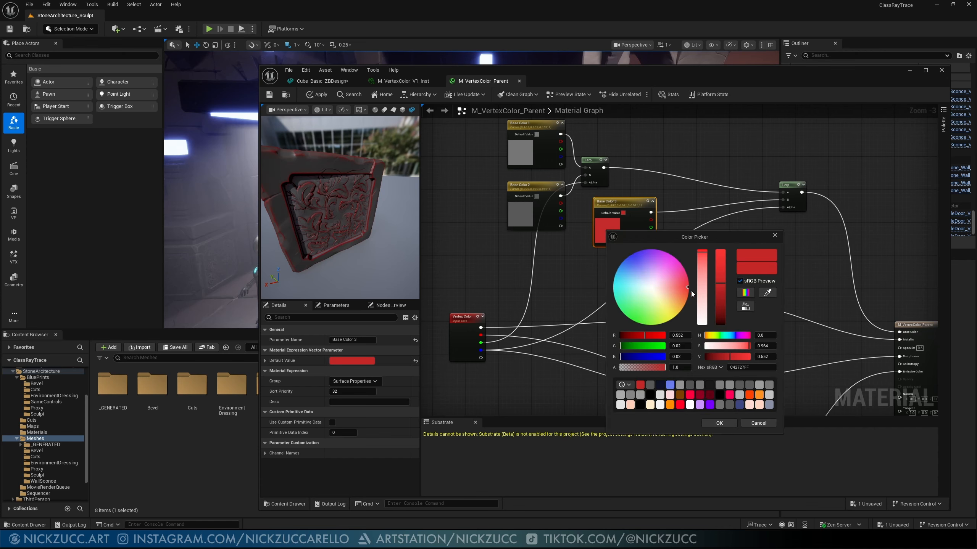
pyautogui.moveTo(720, 284); pyautogui.dragTo(720, 307)
pyautogui.moveTo(702, 255); pyautogui.dragTo(722, 299)
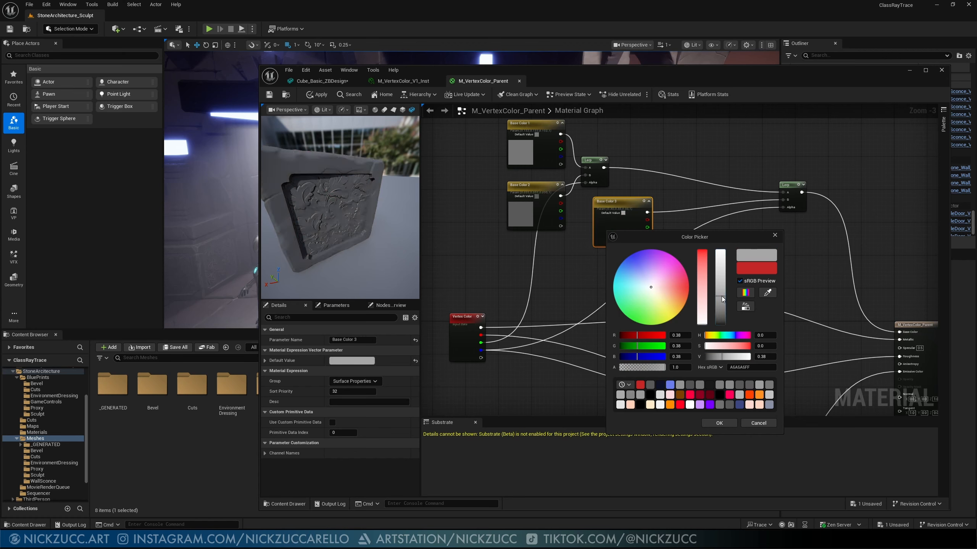
pyautogui.click(718, 423)
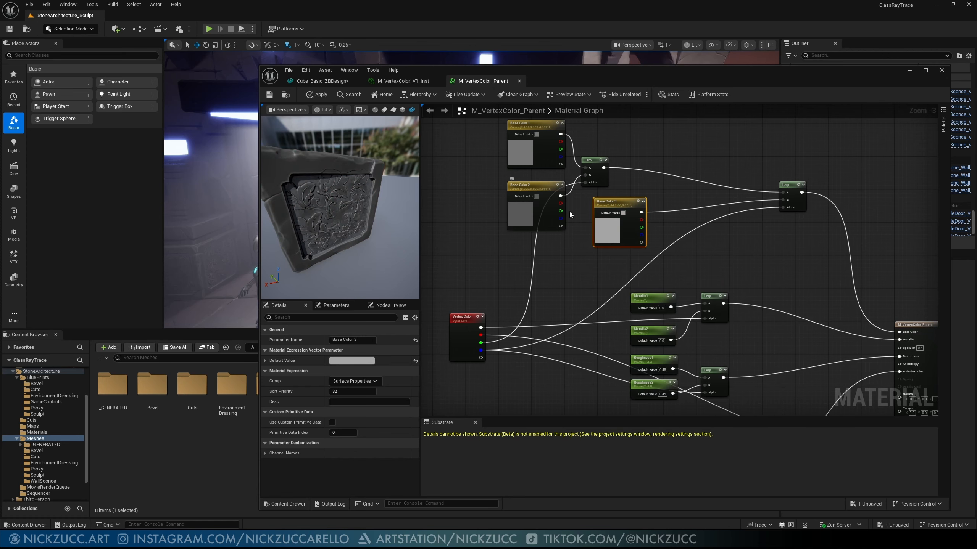
# Step: Shift the Metallic1 and Metallic2 parameter nodes slightly upwards beside their Lerp node
pyautogui.moveTo(609, 278); pyautogui.dragTo(591, 247, button='right')
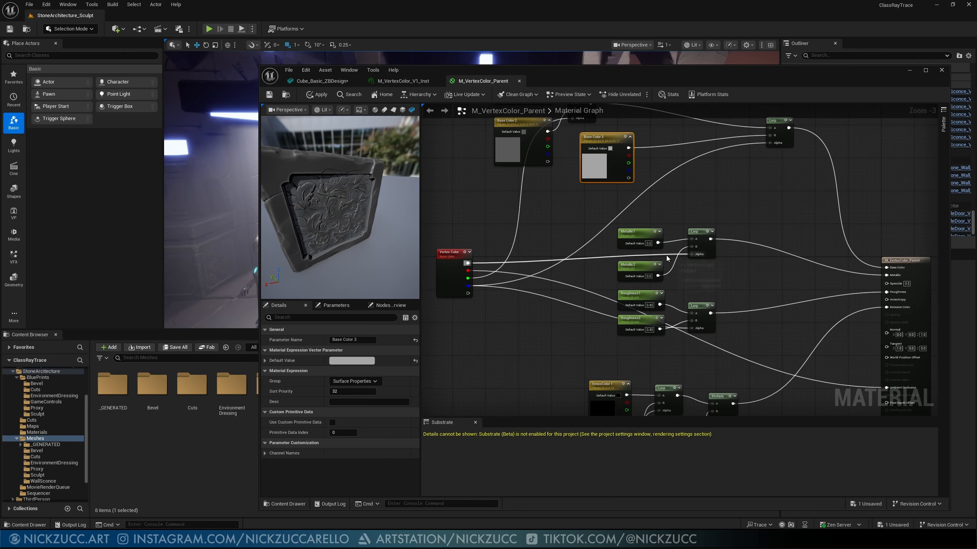
pyautogui.scroll(2, 647, 242)
pyautogui.scroll(1, 648, 243)
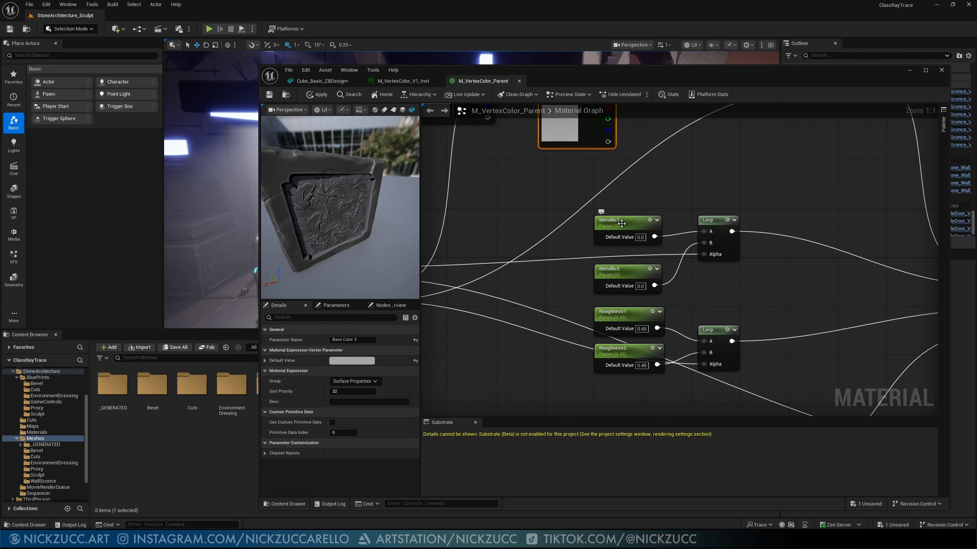
pyautogui.moveTo(615, 223); pyautogui.dragTo(616, 216)
pyautogui.moveTo(630, 270); pyautogui.dragTo(633, 269)
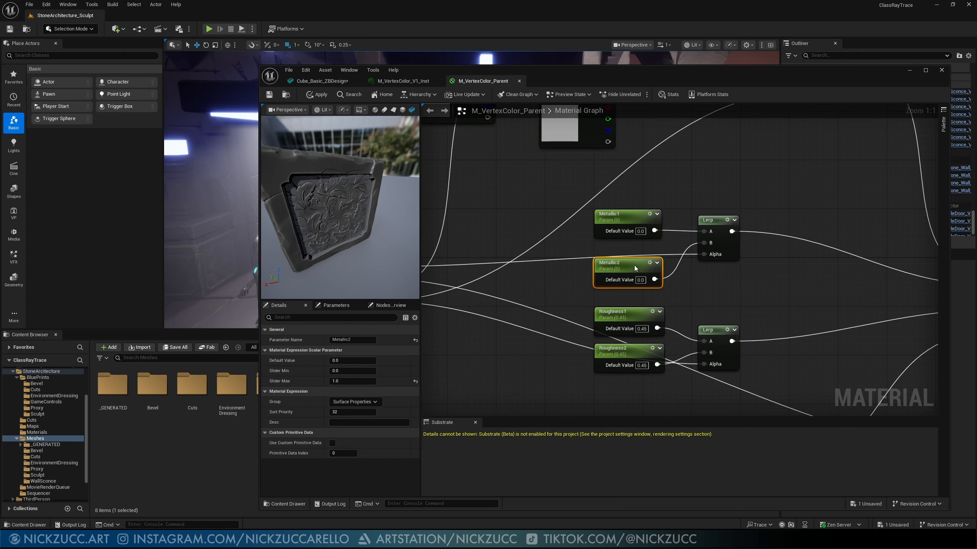
# Step: Examine the Roughness1 and Roughness2 parameters and how the Vertex Color channels feed the roughness and emissive parts of the graph
pyautogui.moveTo(670, 258); pyautogui.dragTo(648, 193, button='right')
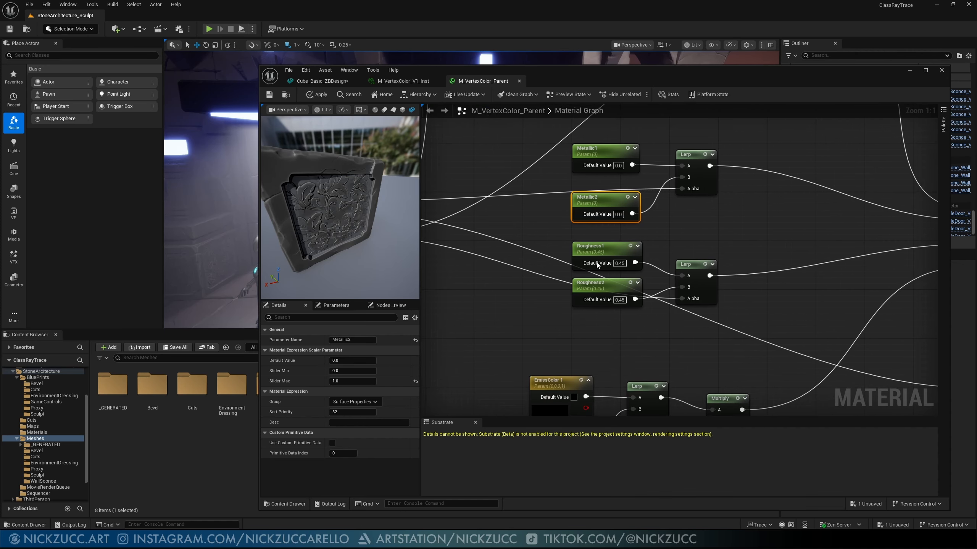
pyautogui.moveTo(606, 306); pyautogui.dragTo(589, 299, button='right')
pyautogui.click(573, 284)
pyautogui.scroll(-3, 573, 282)
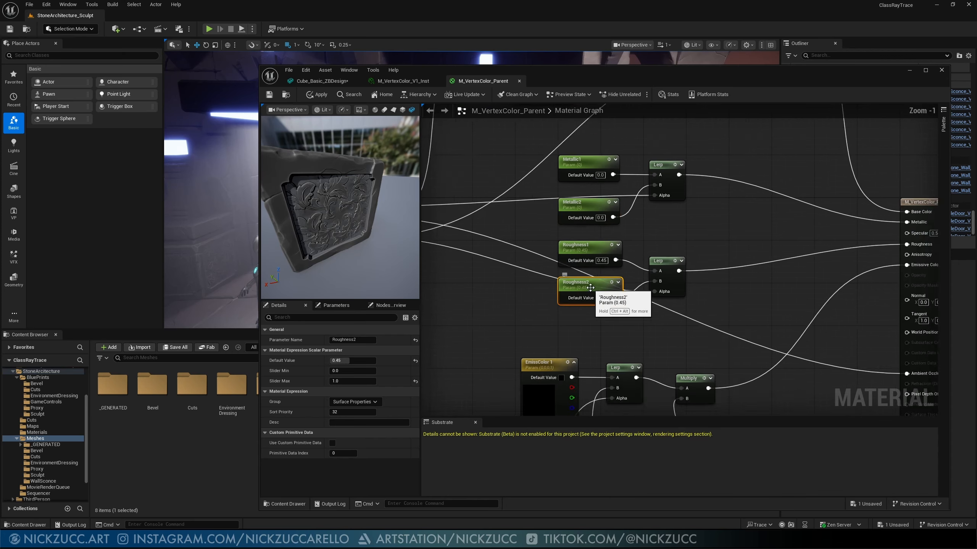
pyautogui.moveTo(528, 284); pyautogui.dragTo(608, 293, button='right')
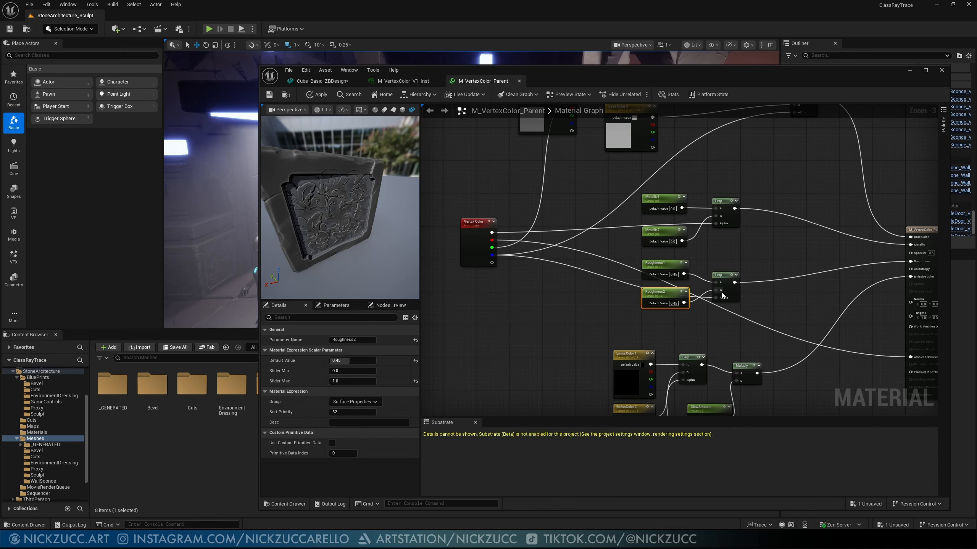
pyautogui.scroll(-1, 764, 299)
pyautogui.moveTo(764, 299); pyautogui.dragTo(678, 271, button='right')
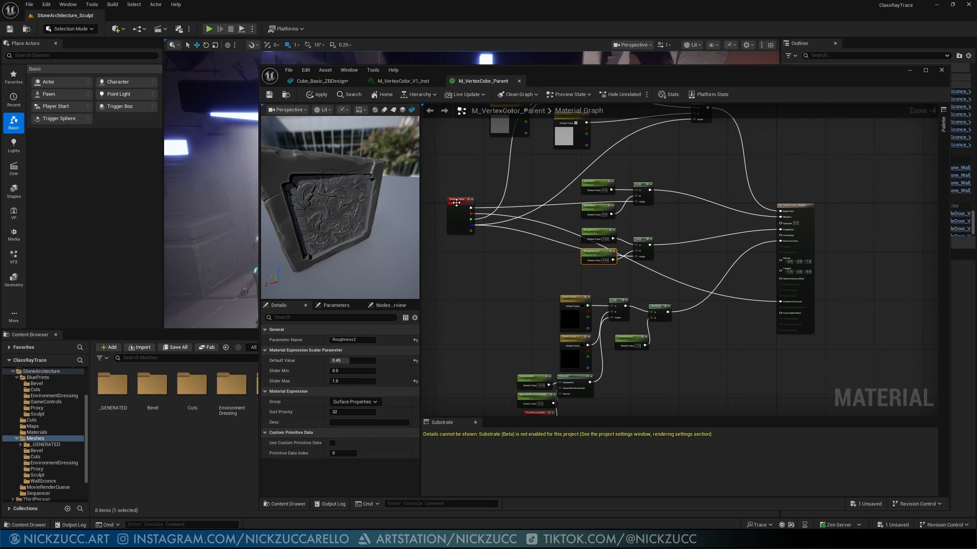
# Step: Save the M_VertexColor_Parent material and inspect the carved block with it in the Cube_Basic_ZBDesign mesh editor
pyautogui.click(269, 96)
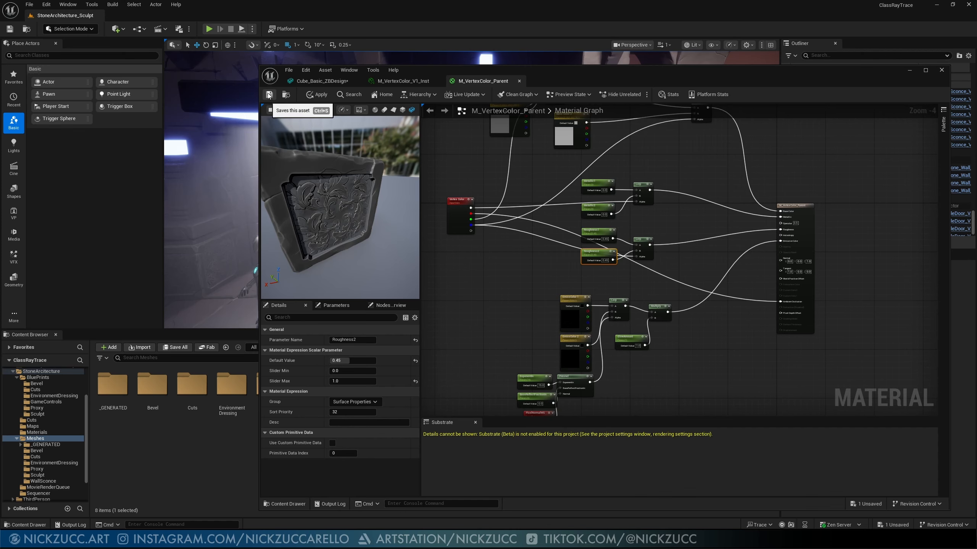
pyautogui.click(338, 82)
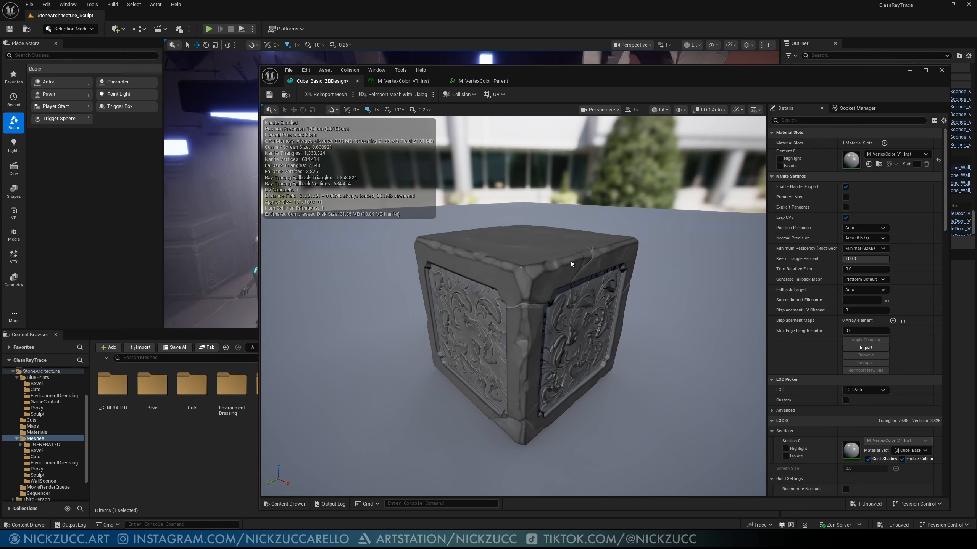
pyautogui.moveTo(586, 302)
pyautogui.mouseDown()
pyautogui.moveTo(569, 304)
pyautogui.moveTo(601, 313)
pyautogui.mouseUp()
pyautogui.moveTo(600, 312); pyautogui.dragTo(616, 310, button='right')
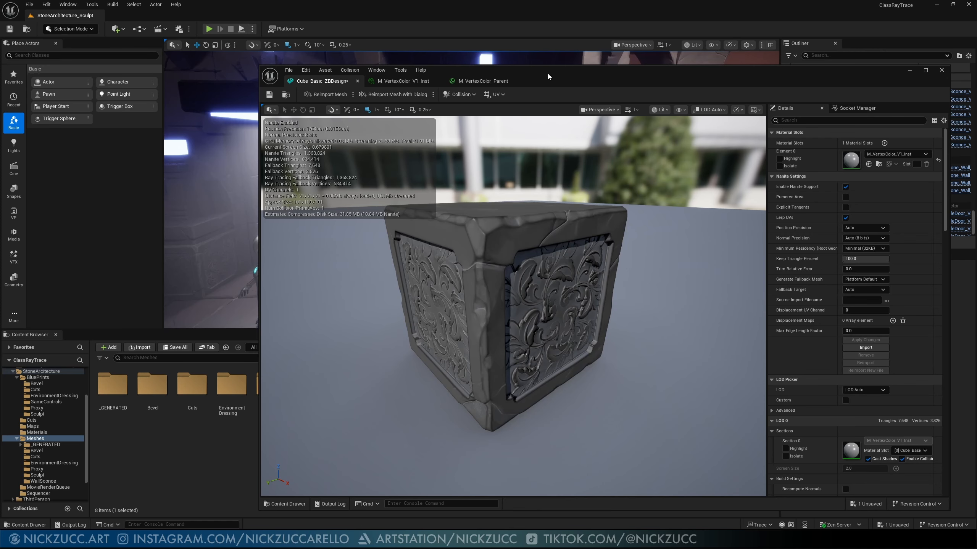
# Step: Save the Cube_Basic_ZBDesign mesh and close the asset editor window, applying the pending changes to the original parent material
pyautogui.moveTo(548, 73); pyautogui.dragTo(535, 76)
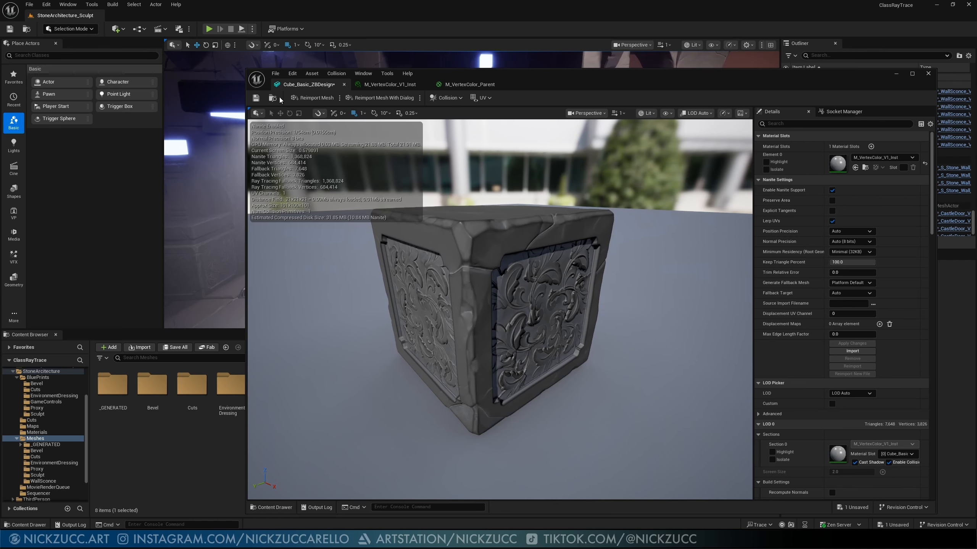
pyautogui.click(255, 98)
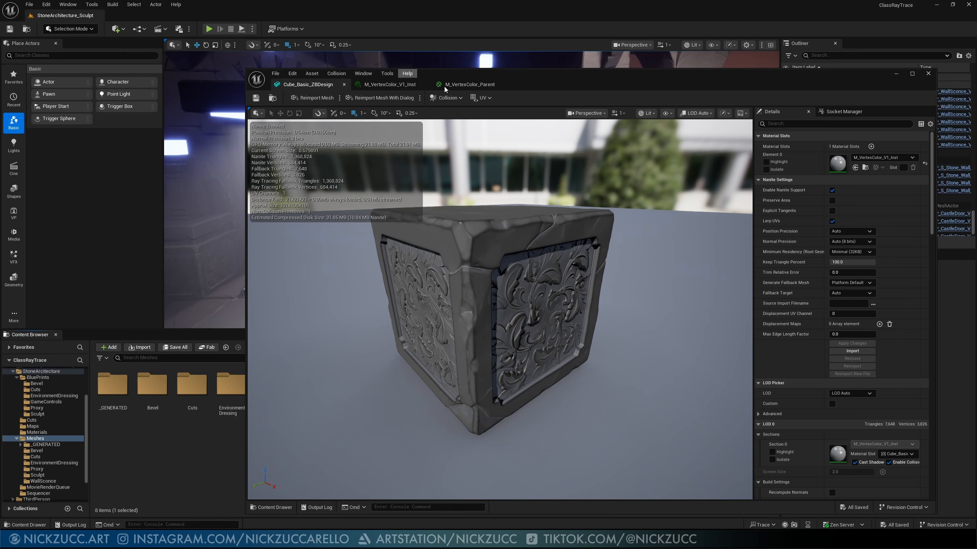
pyautogui.click(927, 74)
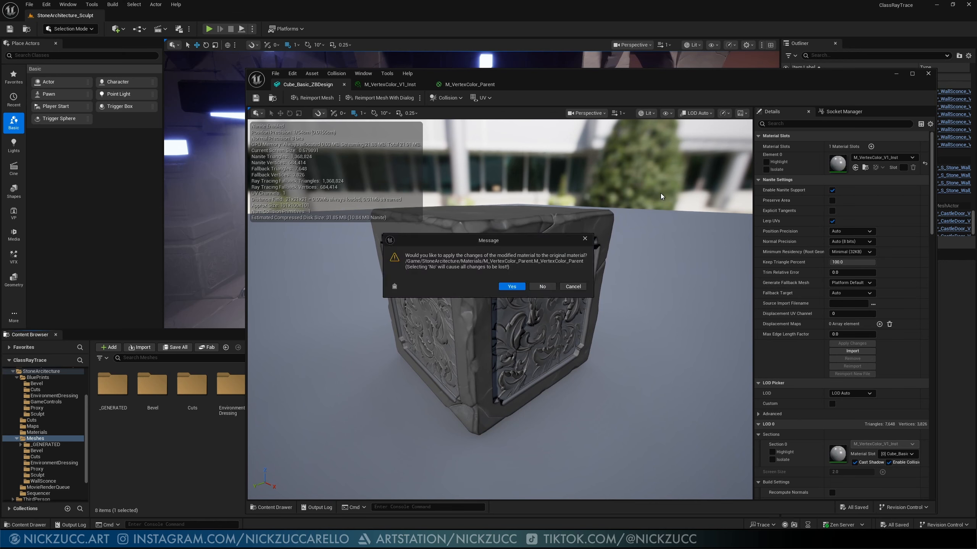
pyautogui.click(512, 286)
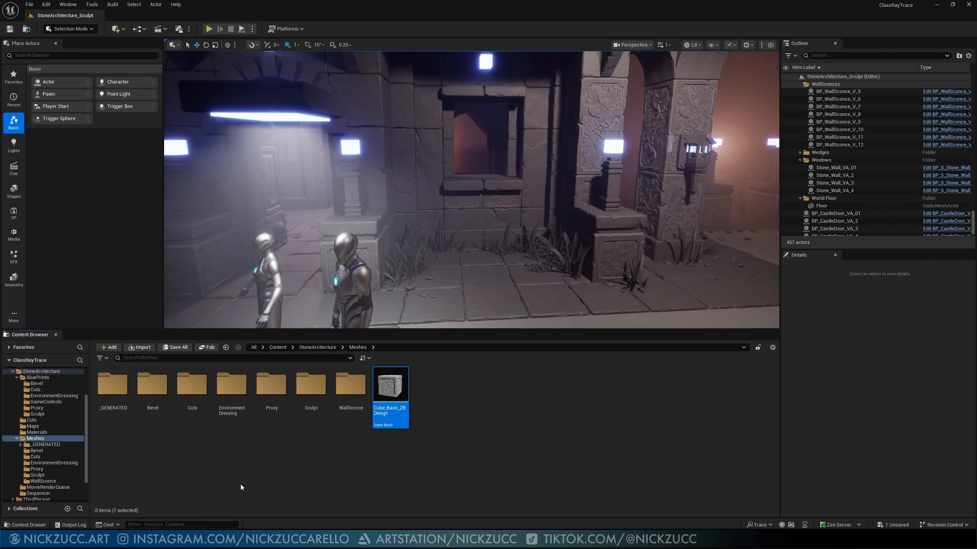
# Step: Start importing Cube_Basic_ZBDesignDemo.fbx into the Meshes folder, forcing all meshes to the Static Mesh type
pyautogui.click(485, 440)
pyautogui.rightClick(463, 411)
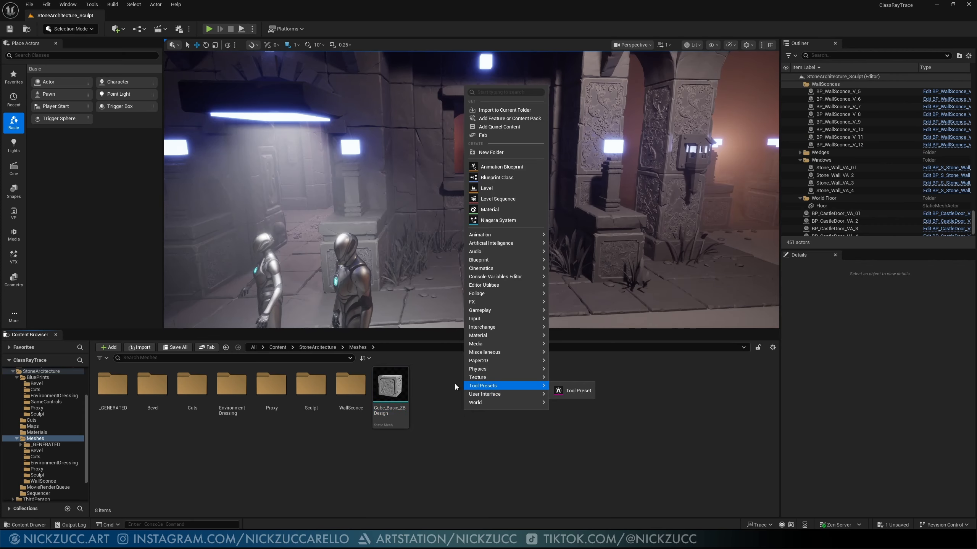
pyautogui.click(509, 111)
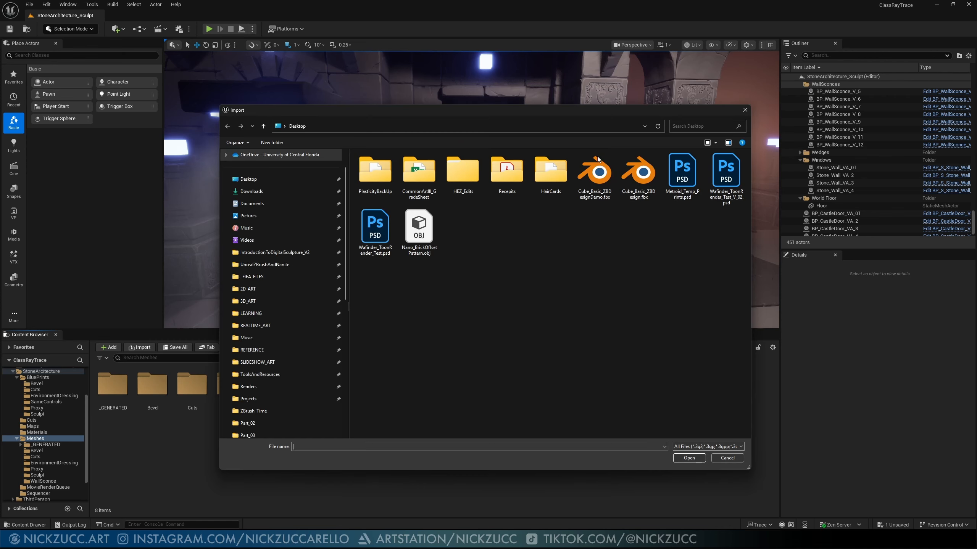
pyautogui.click(594, 175)
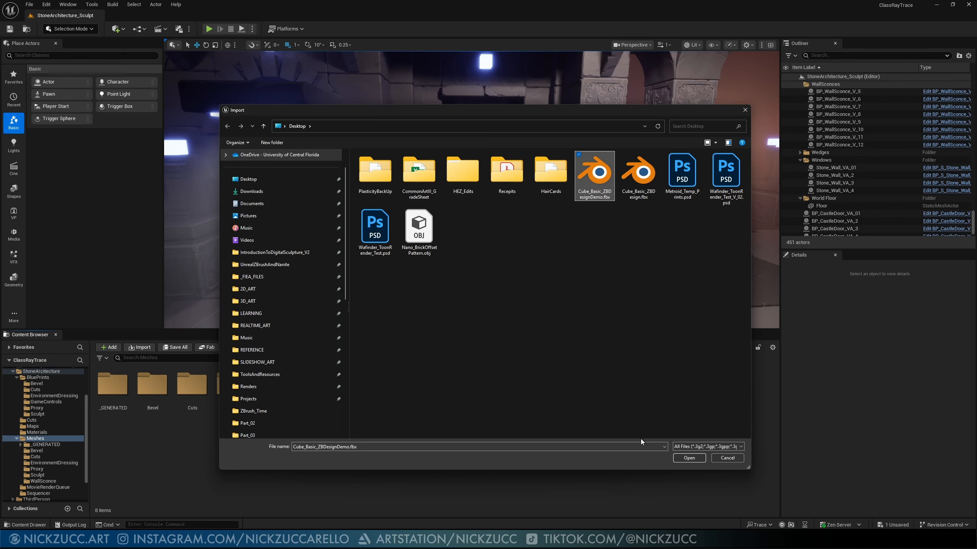
pyautogui.click(688, 458)
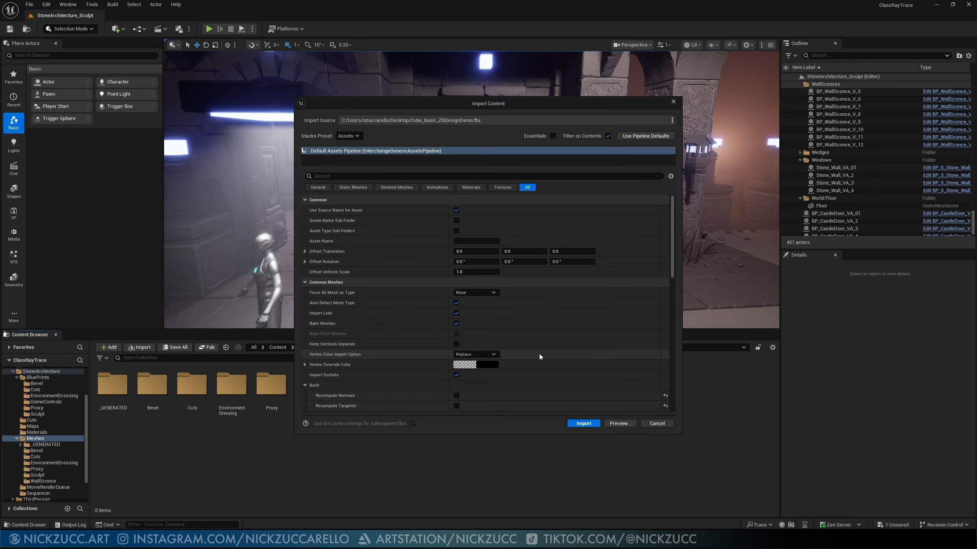
pyautogui.click(353, 187)
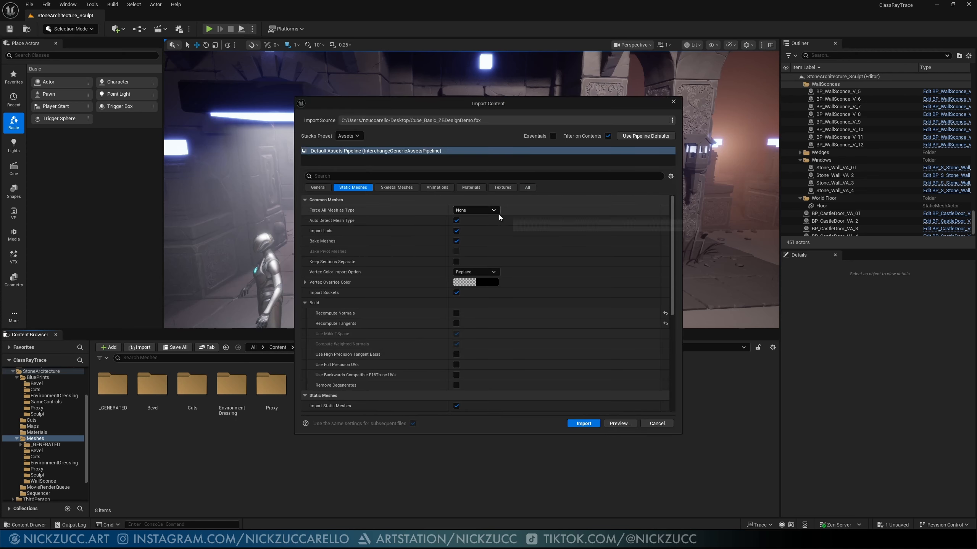
pyautogui.click(480, 210)
pyautogui.click(482, 226)
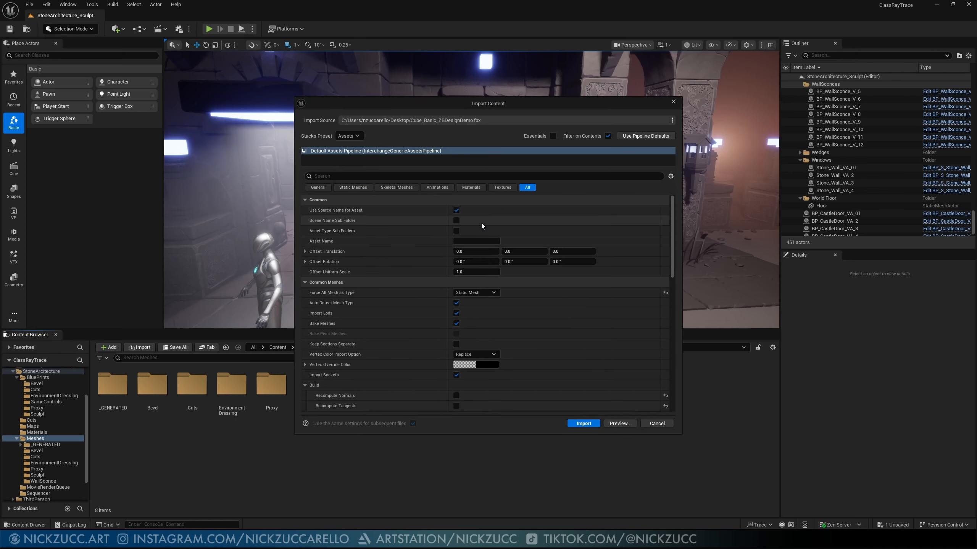
# Step: Try the Override vertex colour import option, return it to Replace, and cancel the import
pyautogui.click(494, 355)
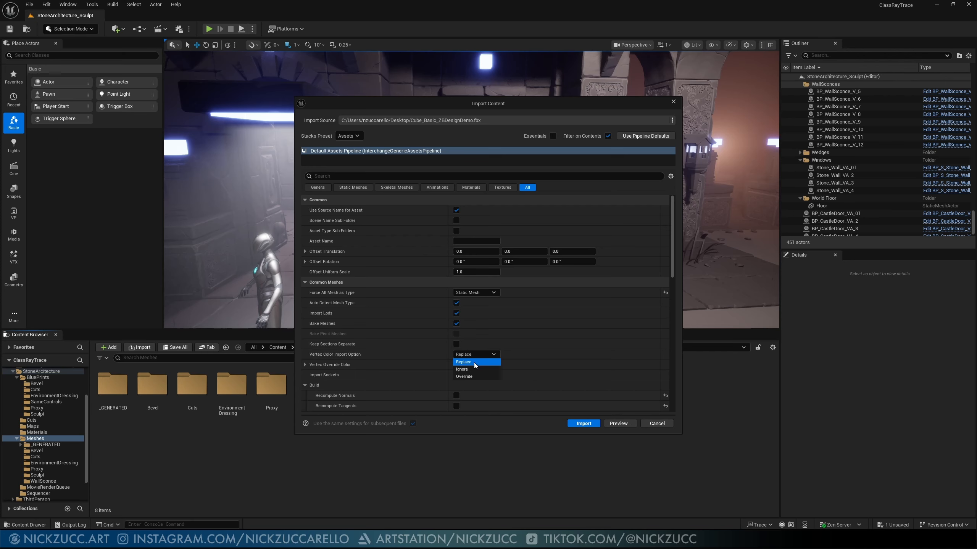
pyautogui.click(481, 355)
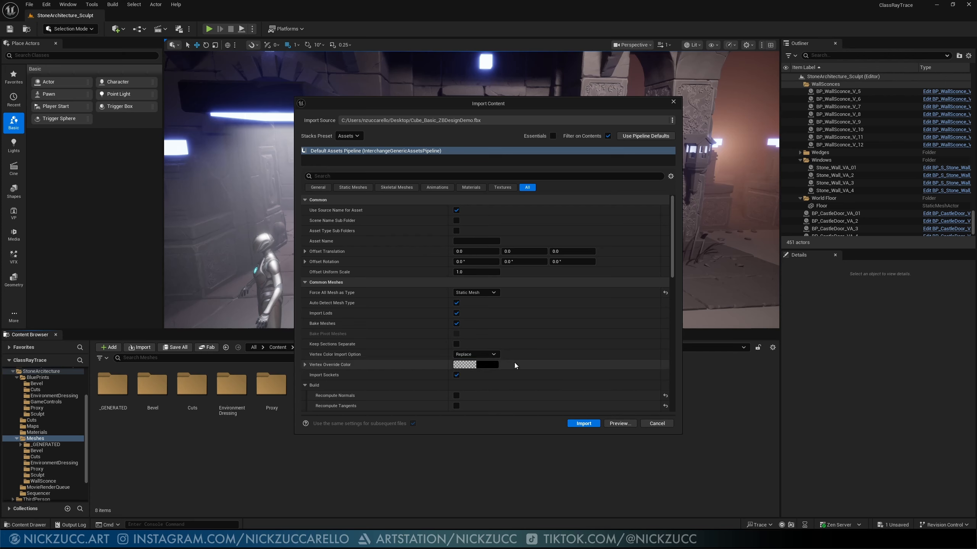
pyautogui.click(492, 355)
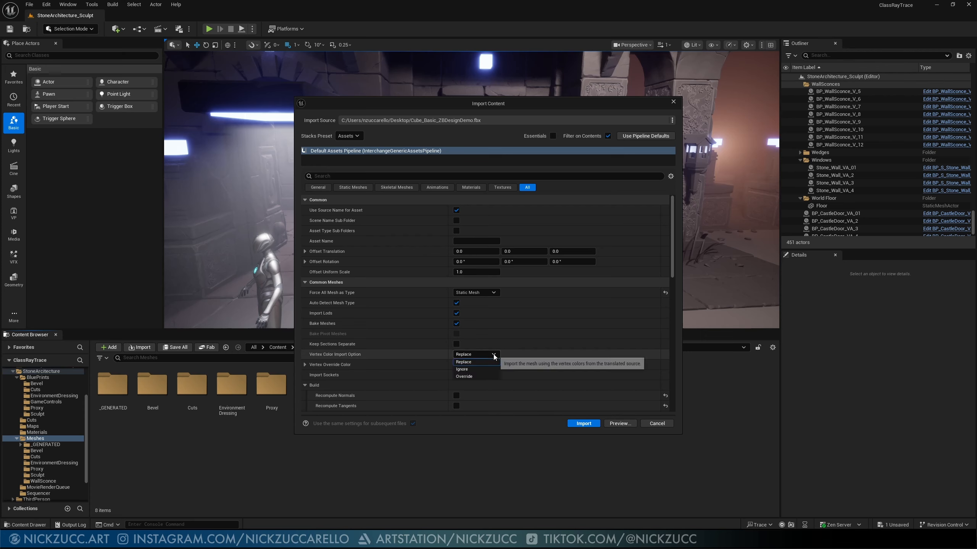
pyautogui.click(485, 371)
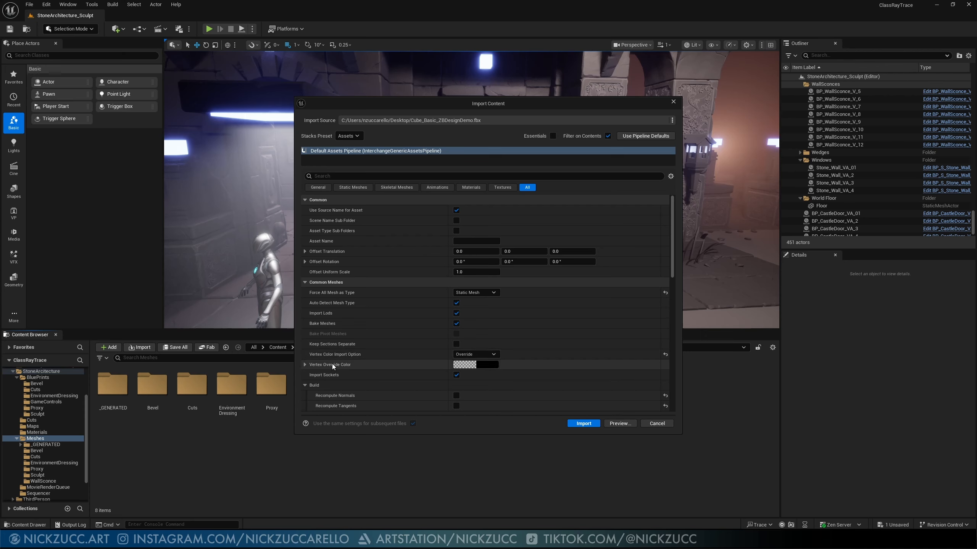
pyautogui.click(488, 354)
pyautogui.click(465, 362)
pyautogui.scroll(-1, 367, 370)
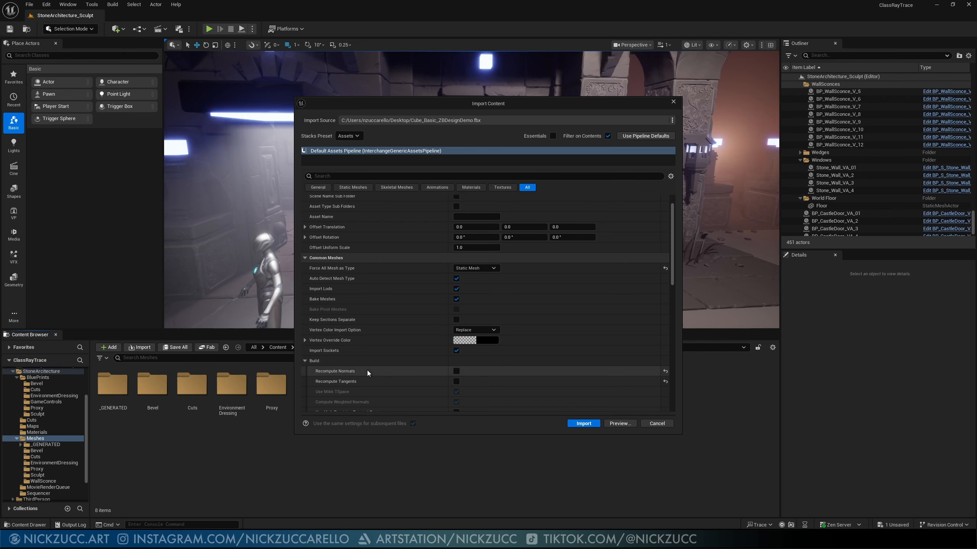
pyautogui.click(674, 102)
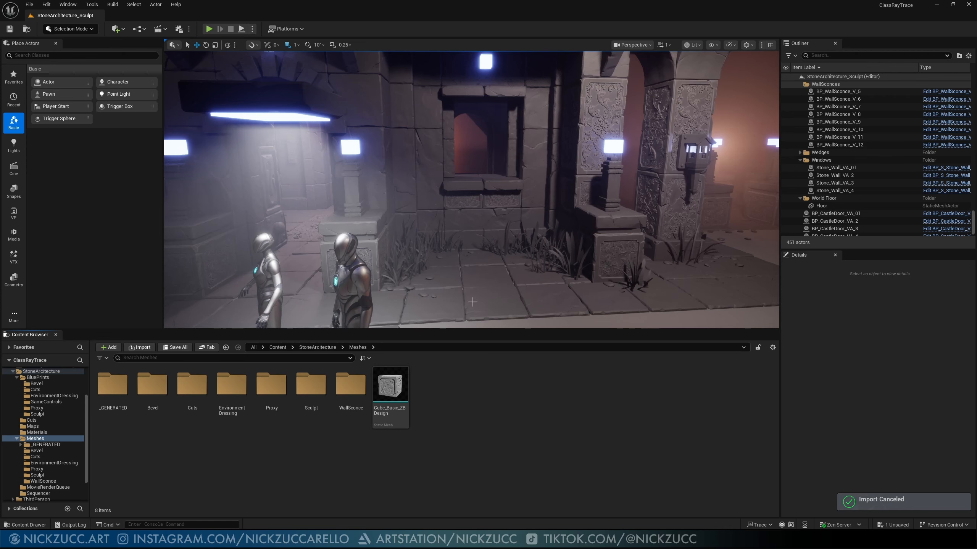
# Step: Fly around the StoneArchitecture_Sculpt level and examine the window wall, carved stone pillars and arches up close
pyautogui.moveTo(472, 302); pyautogui.dragTo(470, 300, button='right')
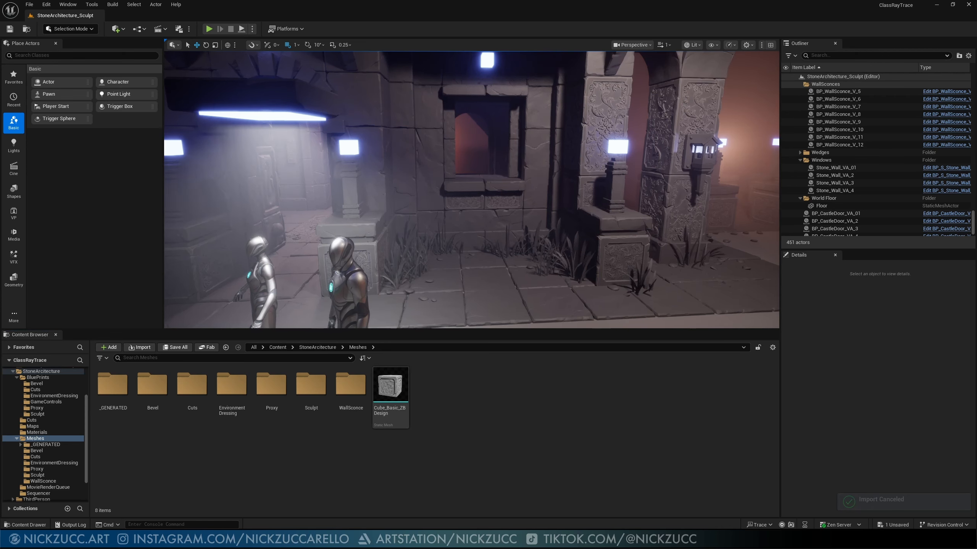
pyautogui.moveTo(558, 266); pyautogui.dragTo(553, 228)
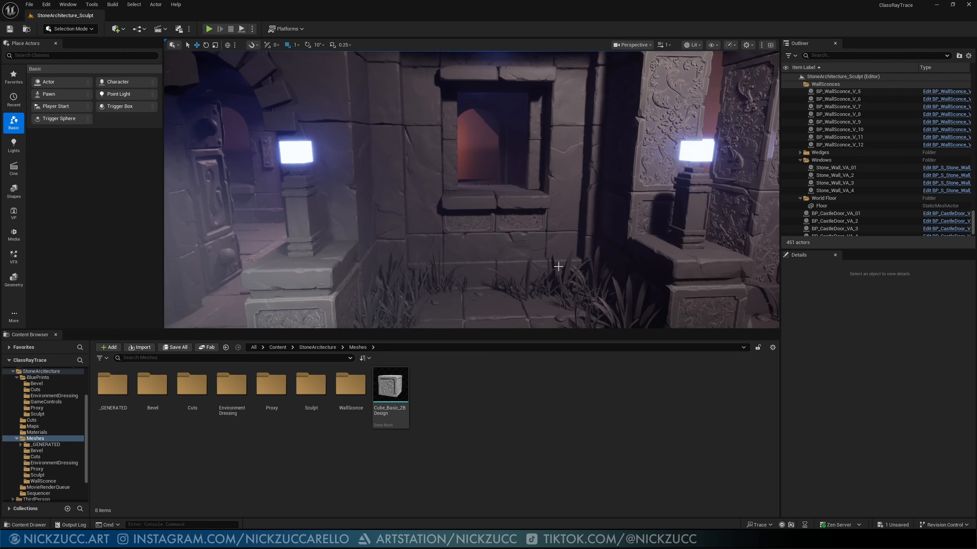
pyautogui.moveTo(558, 267); pyautogui.dragTo(503, 220, button='right')
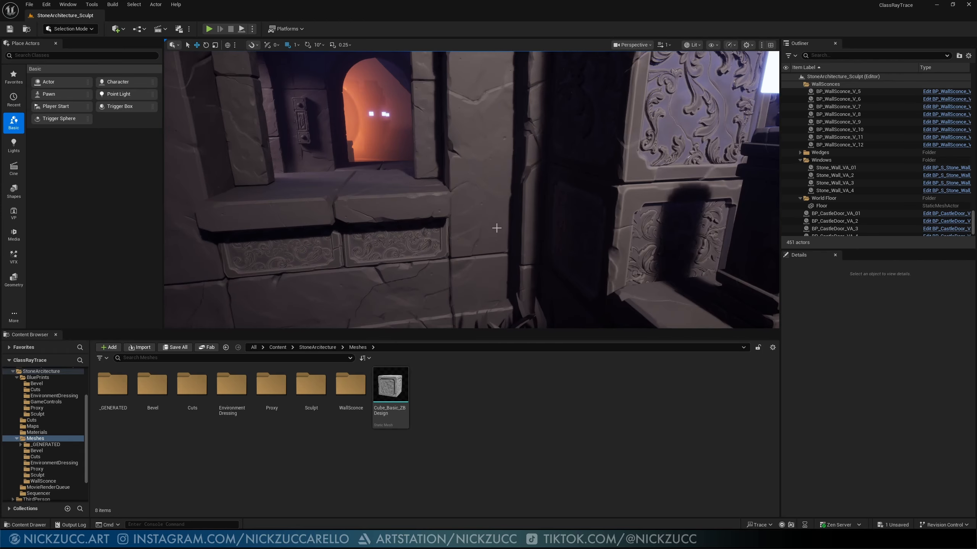
pyautogui.press('s')
pyautogui.moveTo(507, 234); pyautogui.dragTo(365, 266, button='right')
pyautogui.press('w')
pyautogui.moveTo(519, 250)
pyautogui.mouseDown(button='right')
pyautogui.moveTo(492, 240)
pyautogui.moveTo(515, 262)
pyautogui.moveTo(500, 246)
pyautogui.moveTo(533, 254)
pyautogui.mouseUp(button='right')
pyautogui.press('w')
pyautogui.press('a')
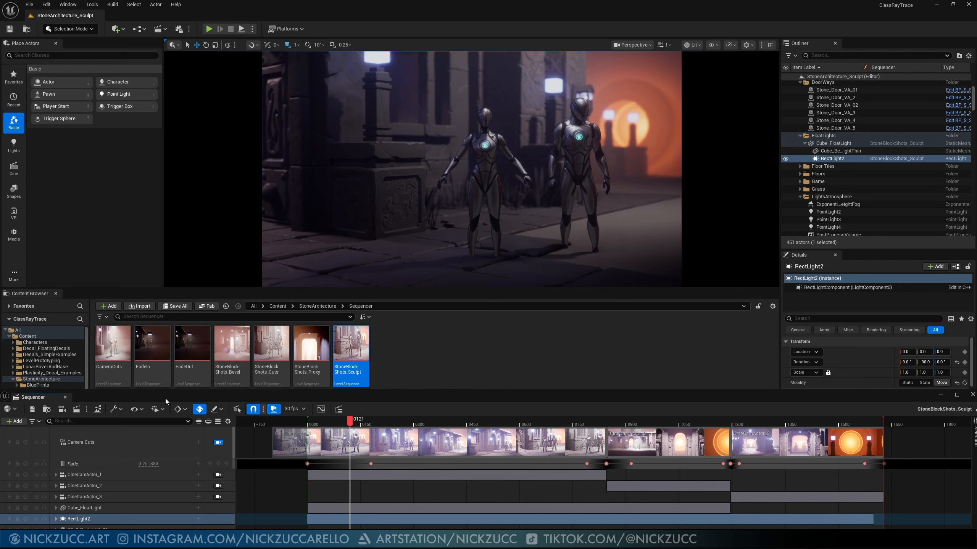
# Step: Enlarge the Sequencer area and deactivate the Fade track of the StoneBlockShots_Sculpt sequence
pyautogui.moveTo(168, 399); pyautogui.dragTo(165, 306)
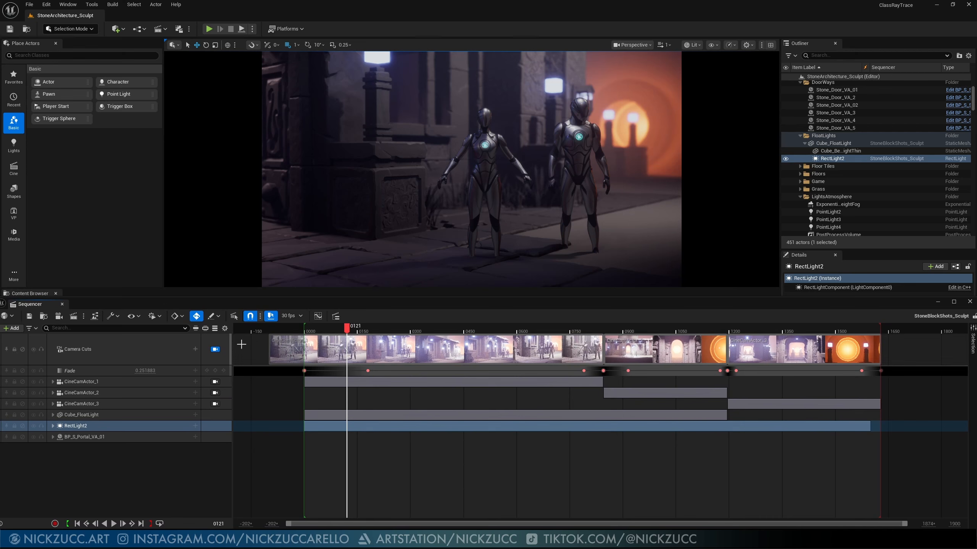
pyautogui.click(22, 372)
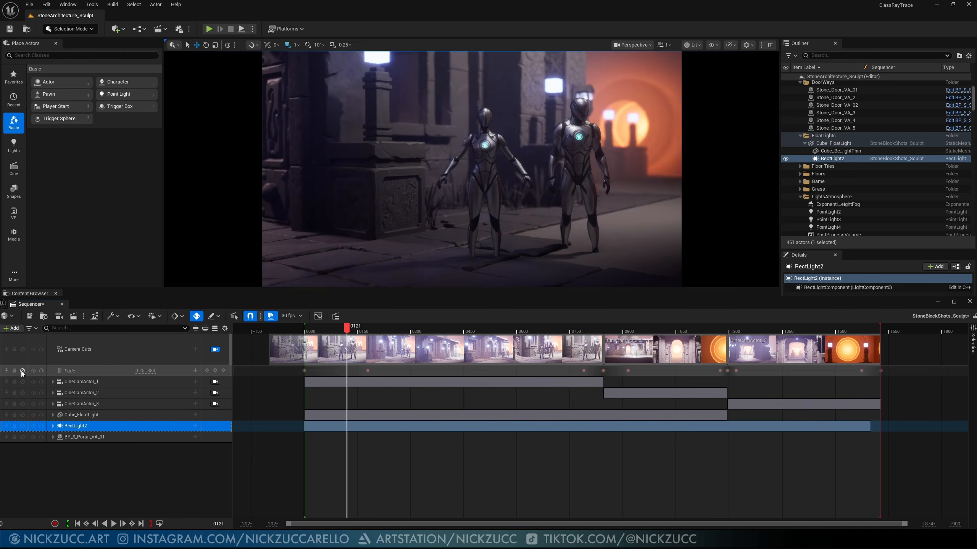
pyautogui.click(22, 372)
pyautogui.click(23, 371)
pyautogui.click(22, 371)
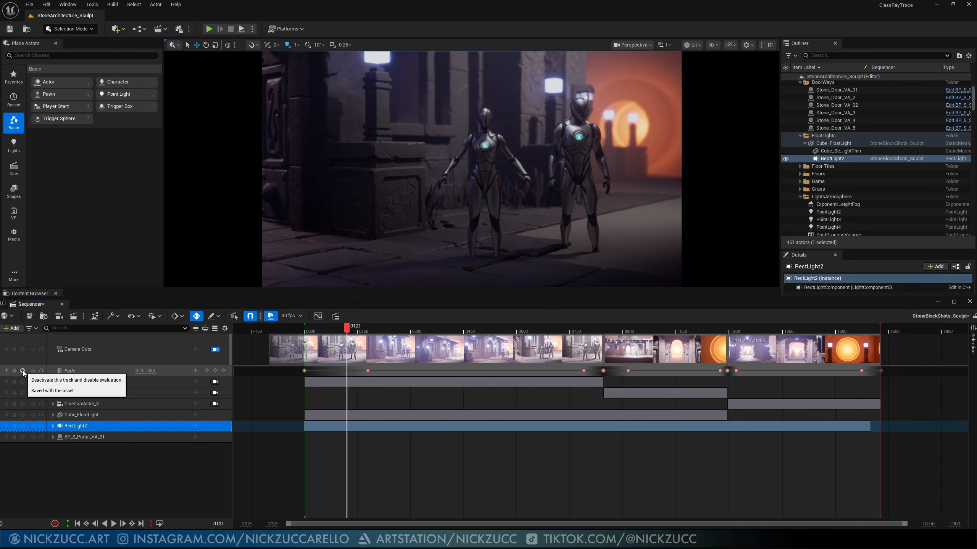
pyautogui.click(23, 371)
# Step: Expand CineCamActor_1's Transform track and scrub through its shot from the start to frame 856, just inside the second camera's shot
pyautogui.moveTo(345, 329); pyautogui.dragTo(305, 335)
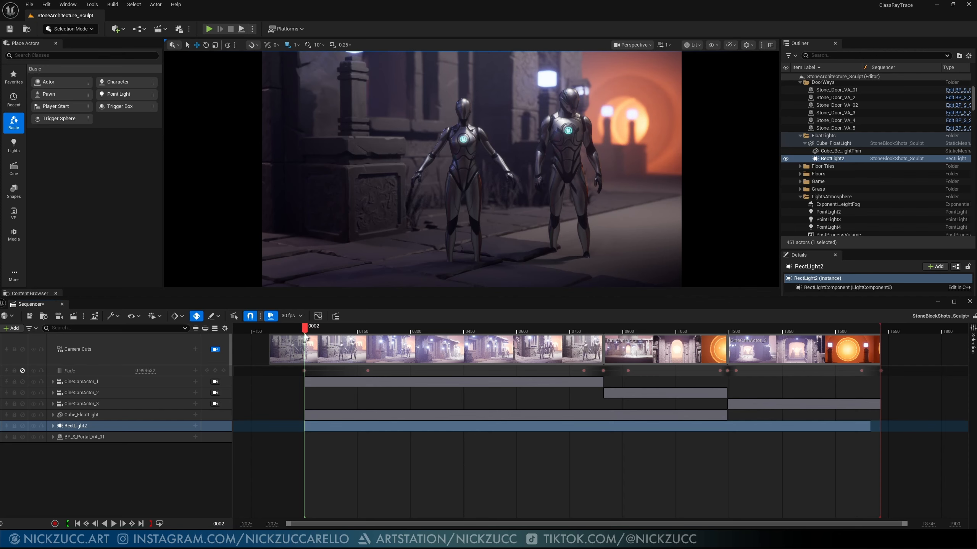
pyautogui.moveTo(306, 334); pyautogui.dragTo(341, 363)
pyautogui.click(53, 382)
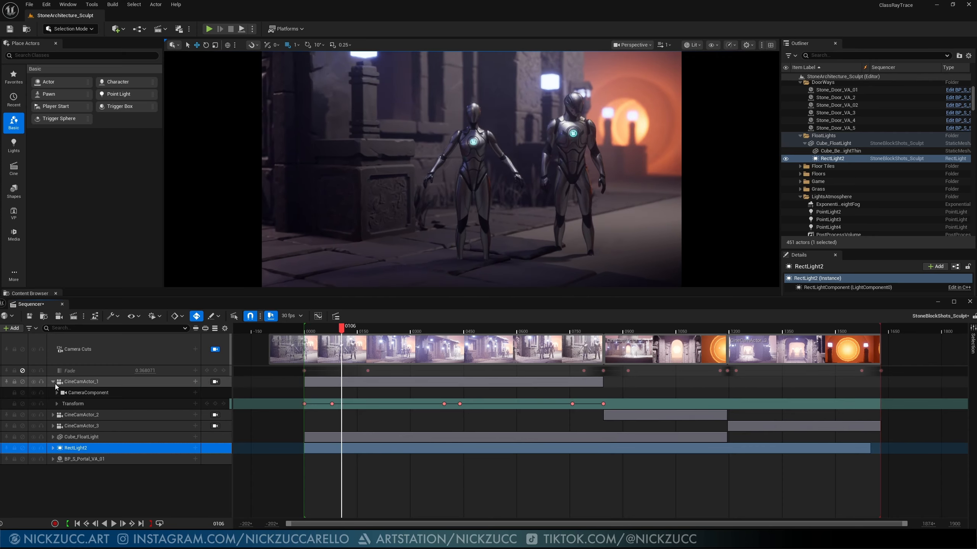
pyautogui.click(57, 404)
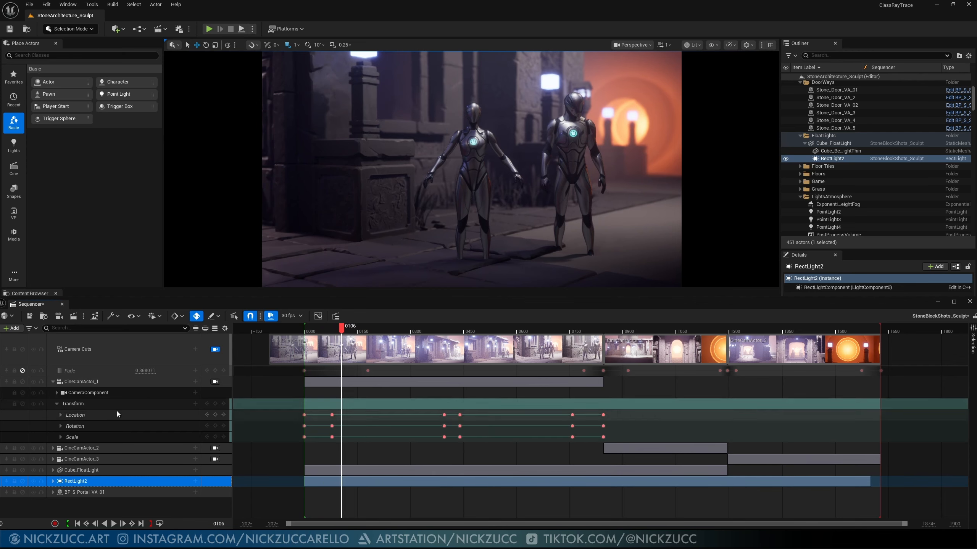
pyautogui.moveTo(341, 347); pyautogui.dragTo(593, 327)
pyautogui.moveTo(605, 327); pyautogui.dragTo(610, 325)
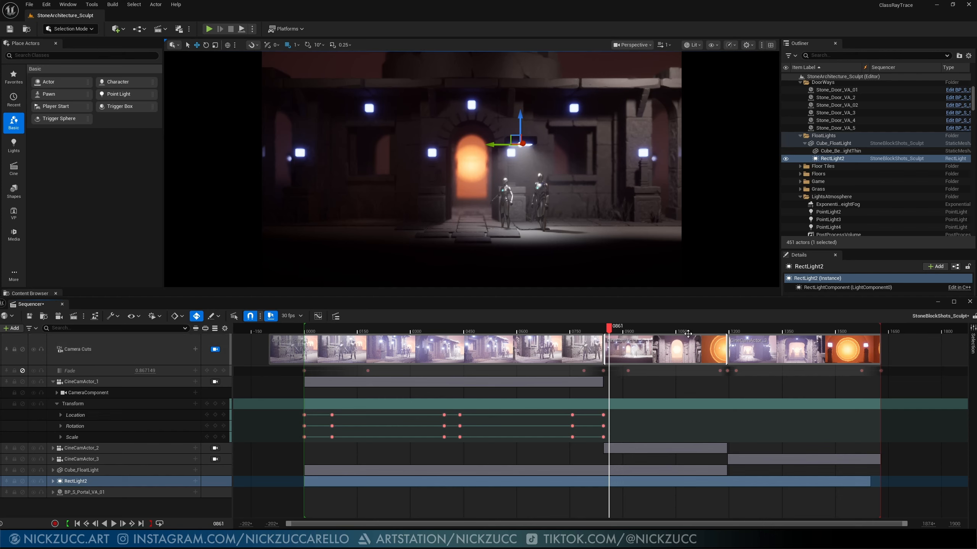
pyautogui.moveTo(610, 333)
pyautogui.mouseDown()
pyautogui.moveTo(591, 333)
pyautogui.moveTo(608, 334)
pyautogui.mouseUp()
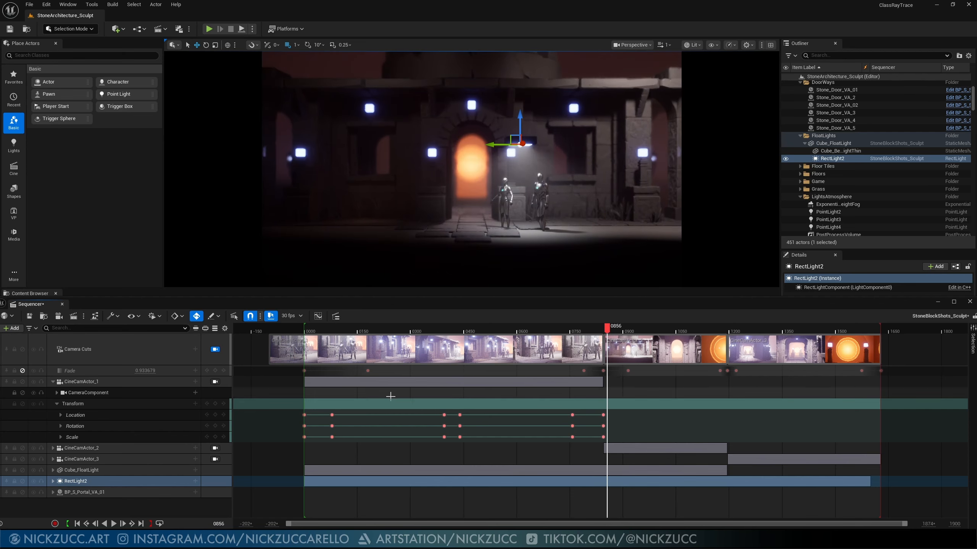
# Step: Examine CineCamActor_2's expanded aperture, focus and location keys while scrubbing its shot to frame 1236, and collapse its tracks
pyautogui.click(55, 383)
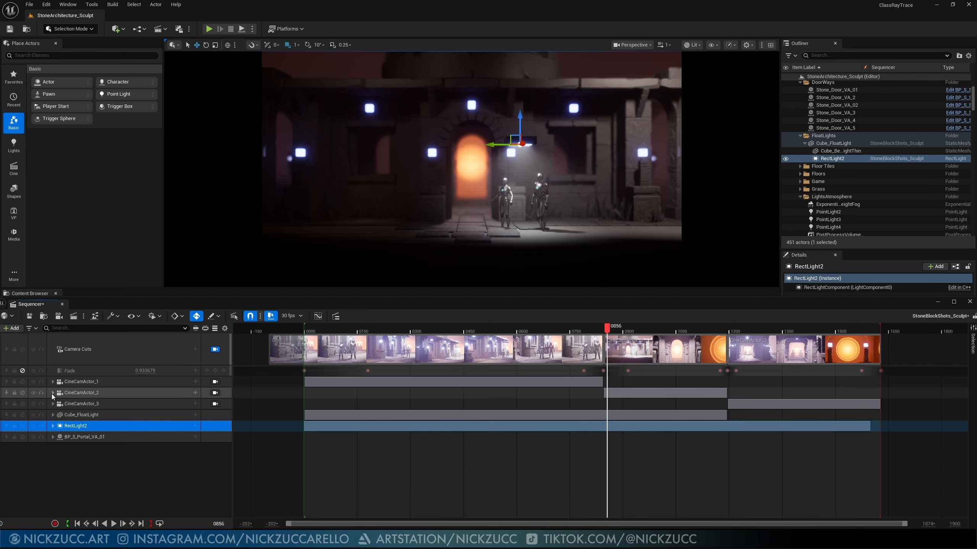
pyautogui.click(52, 393)
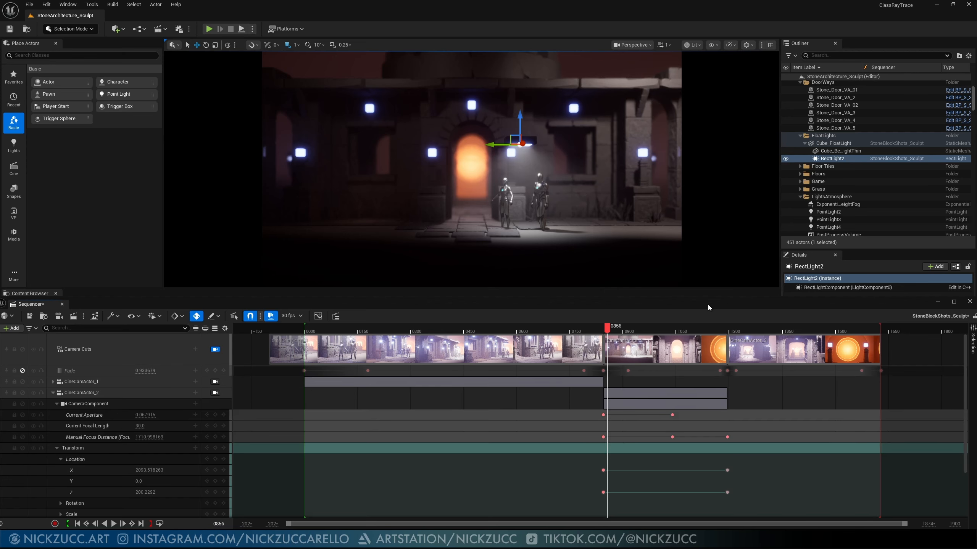
pyautogui.moveTo(607, 333); pyautogui.dragTo(742, 355)
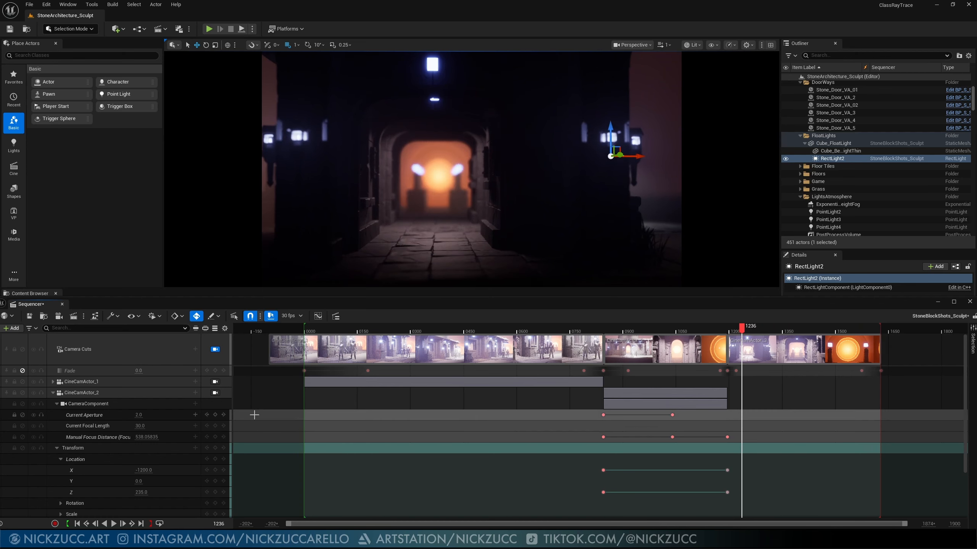
pyautogui.click(53, 393)
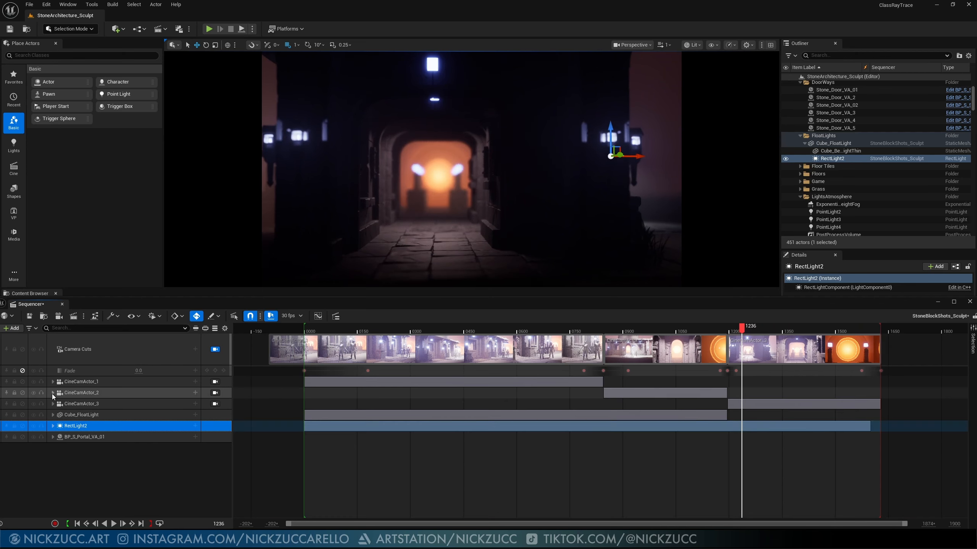
# Step: Select CineCamActor_1, expand its Transform keys and scrub its shot from frame 0 to frame 397
pyautogui.click(107, 385)
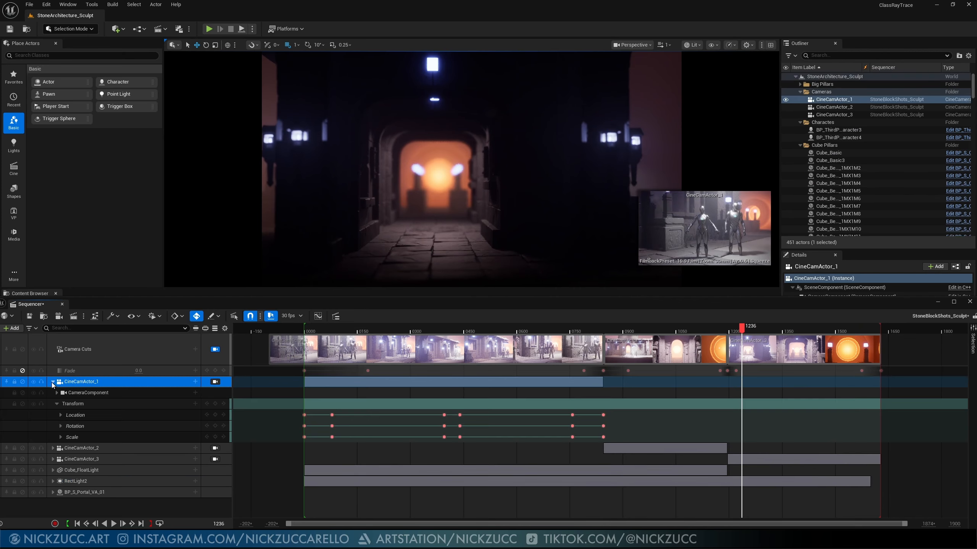
pyautogui.click(53, 381)
pyautogui.moveTo(344, 333); pyautogui.dragTo(304, 334)
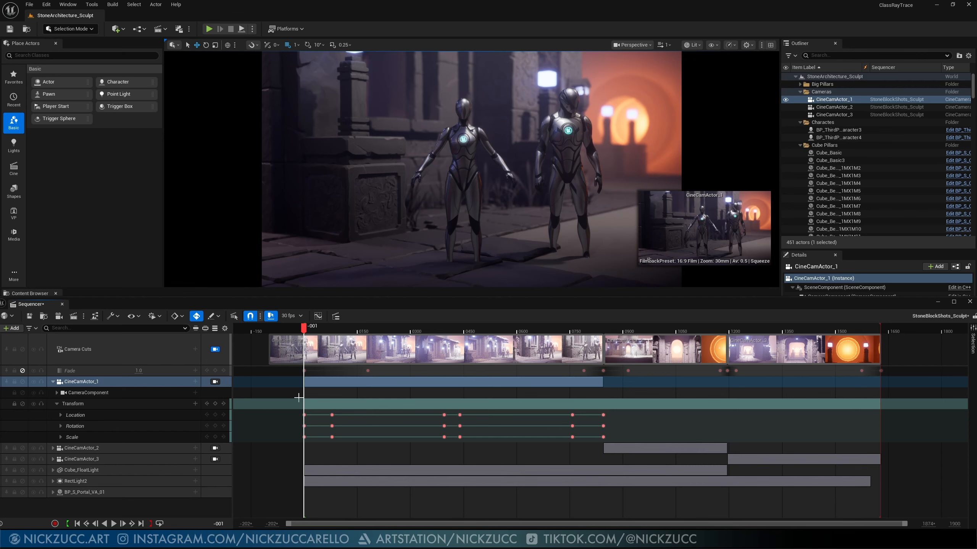
pyautogui.moveTo(308, 333); pyautogui.dragTo(305, 334)
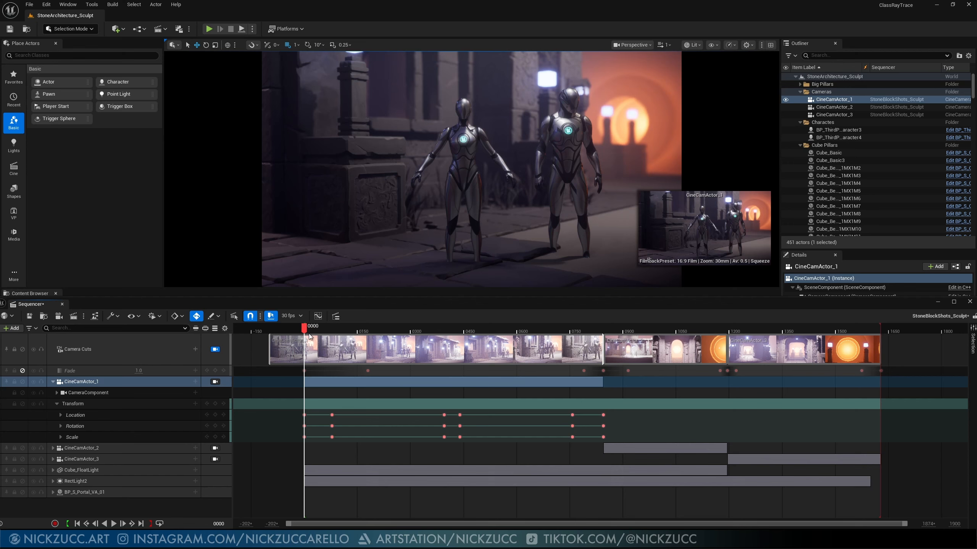
pyautogui.moveTo(305, 330); pyautogui.dragTo(444, 370)
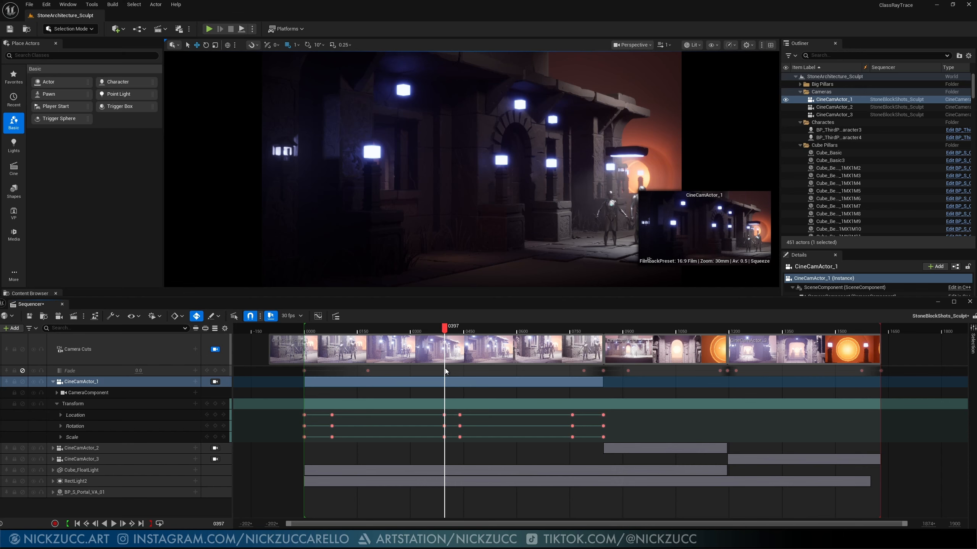
# Step: Examine CineCamActor_1's Location key near frame 395, with its X, Y and Z channels expanded
pyautogui.click(444, 415)
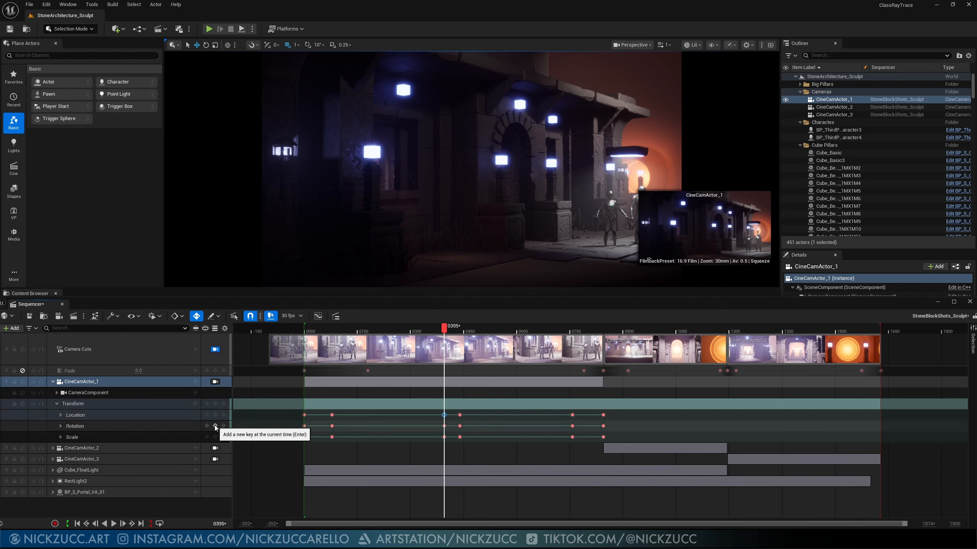
pyautogui.click(63, 417)
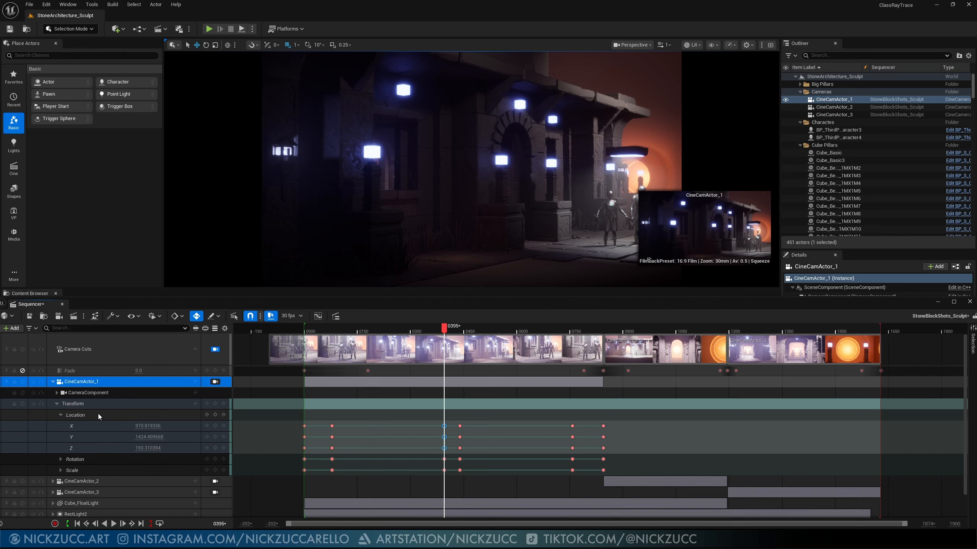
pyautogui.click(57, 404)
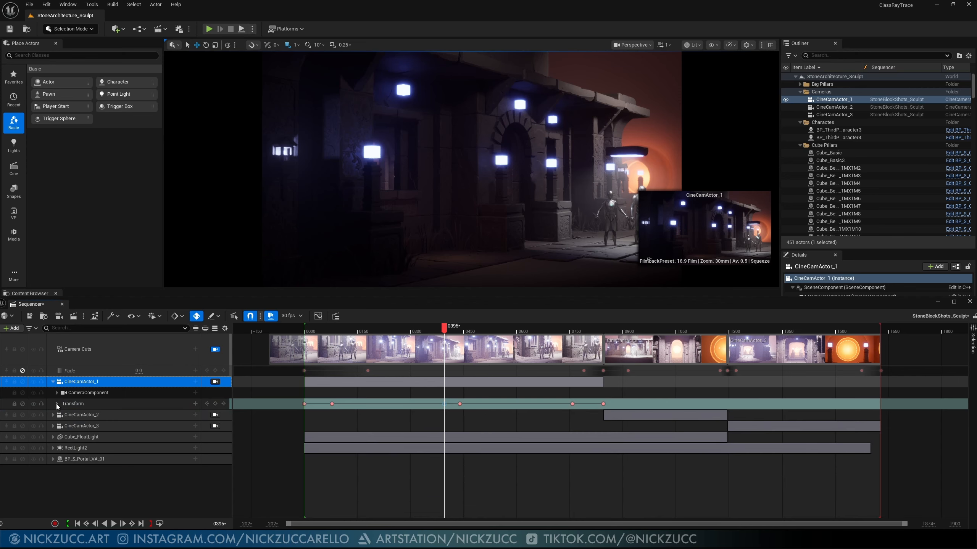
pyautogui.click(57, 404)
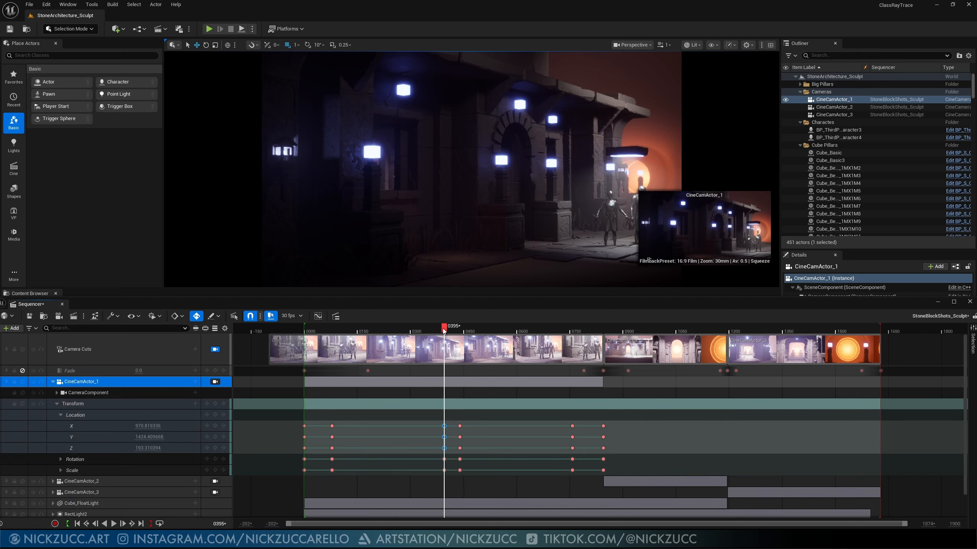
pyautogui.moveTo(444, 331); pyautogui.dragTo(444, 341)
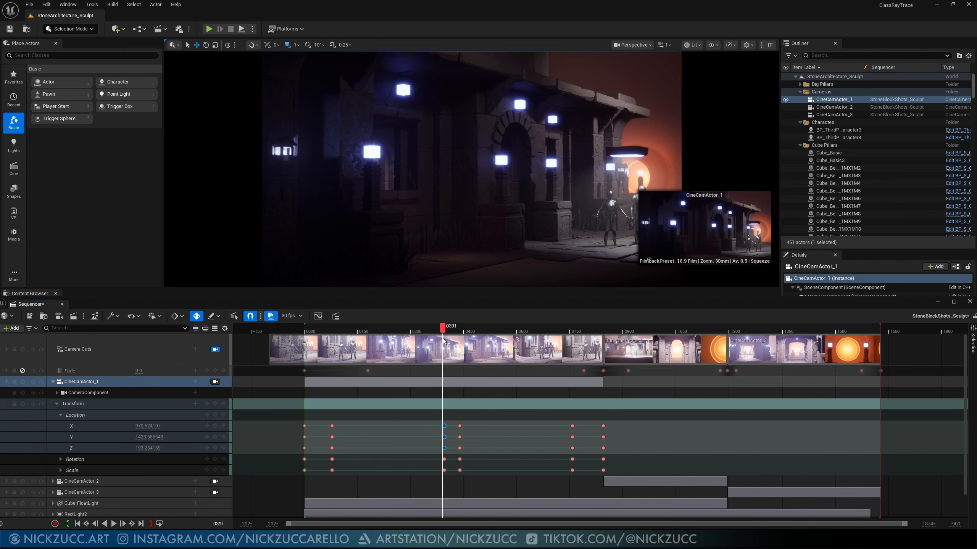
pyautogui.moveTo(444, 341); pyautogui.dragTo(446, 341)
# Step: Switch the perspective view to Cinematic Viewport and enlarge it by shrinking the Sequencer and Content Browser areas
pyautogui.click(136, 358)
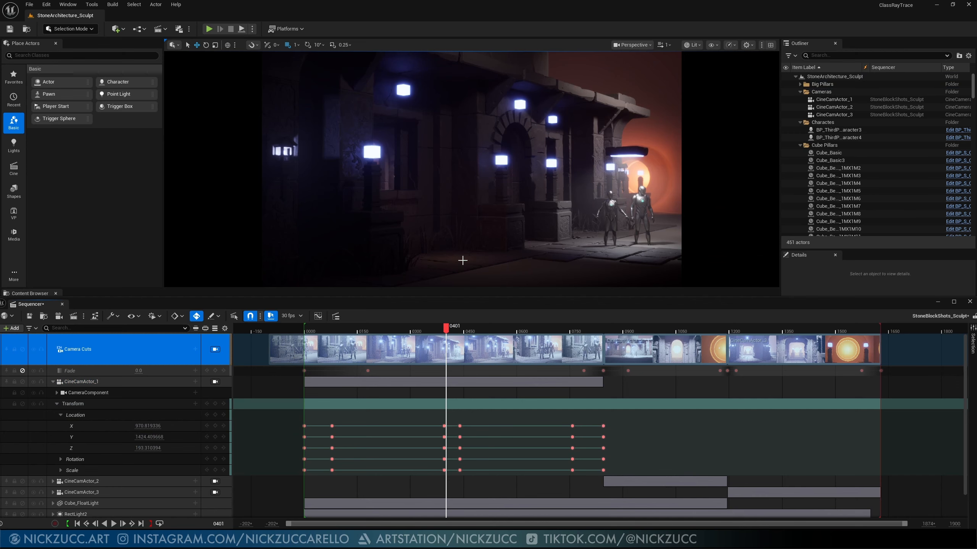
pyautogui.click(770, 45)
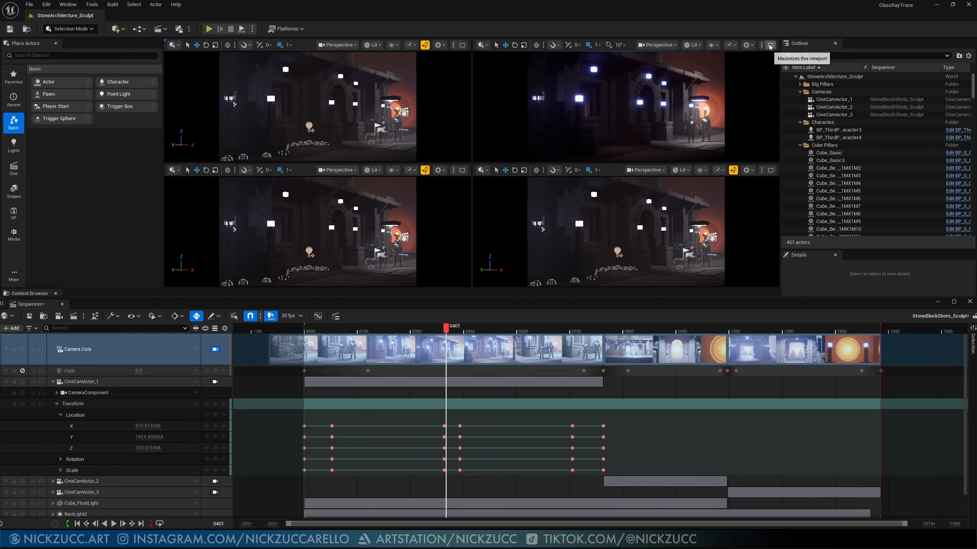
pyautogui.click(771, 45)
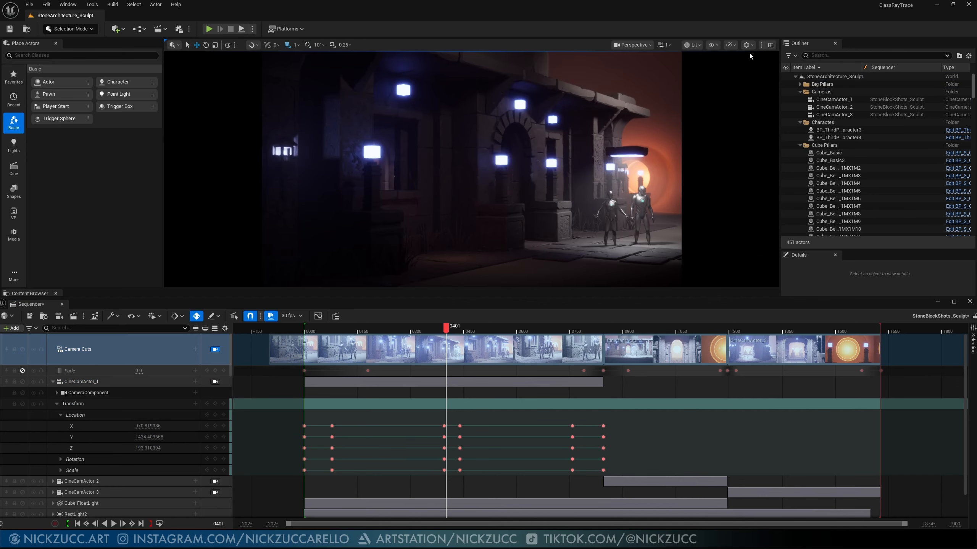
pyautogui.click(648, 45)
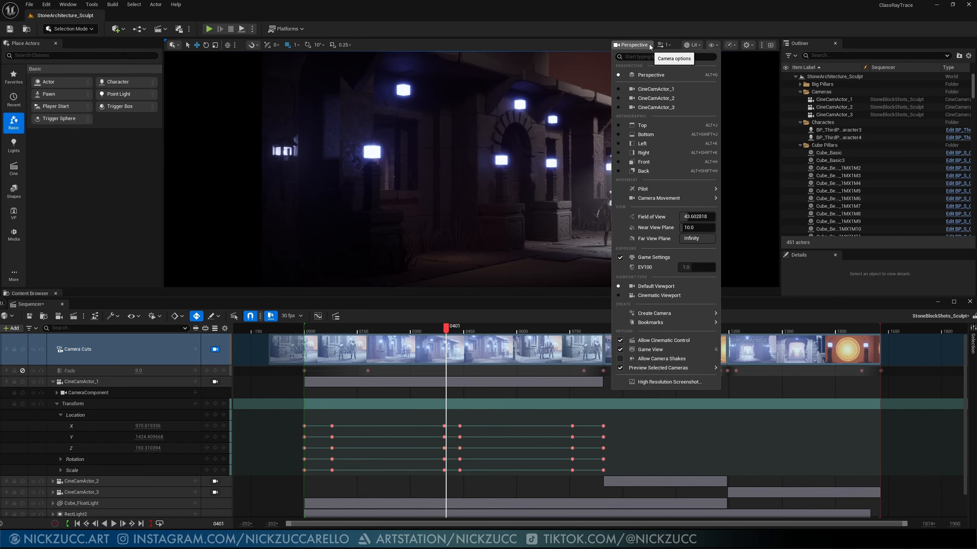
pyautogui.click(660, 298)
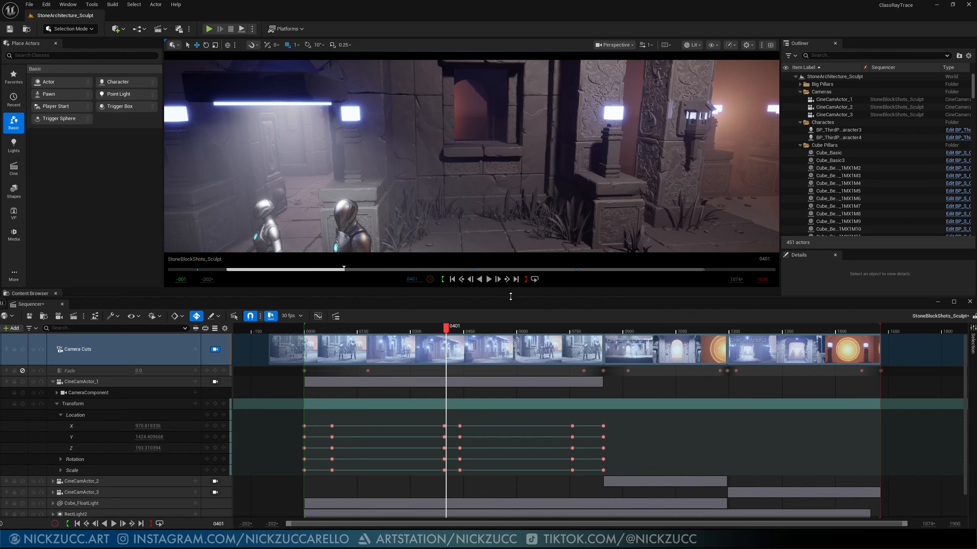
pyautogui.moveTo(502, 297); pyautogui.dragTo(500, 341)
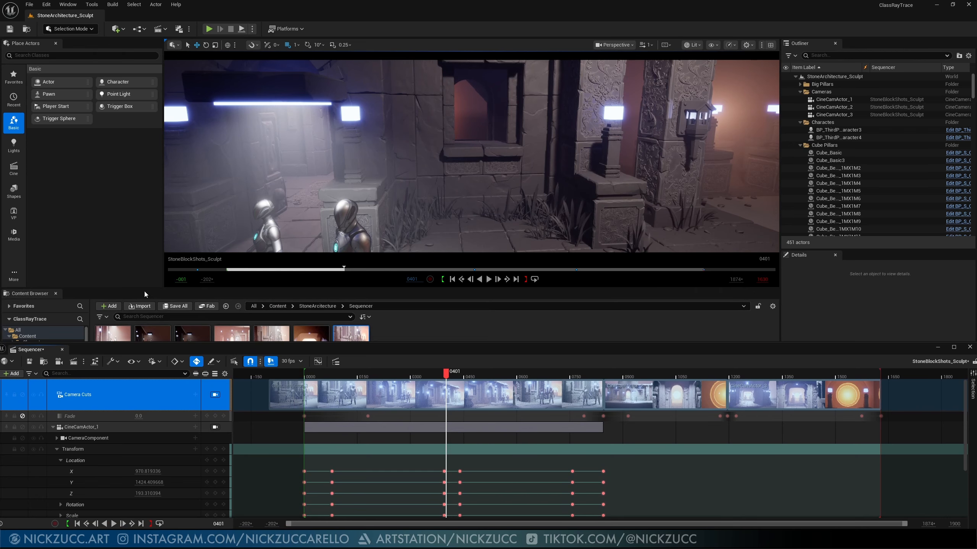
pyautogui.moveTo(144, 288); pyautogui.dragTo(142, 346)
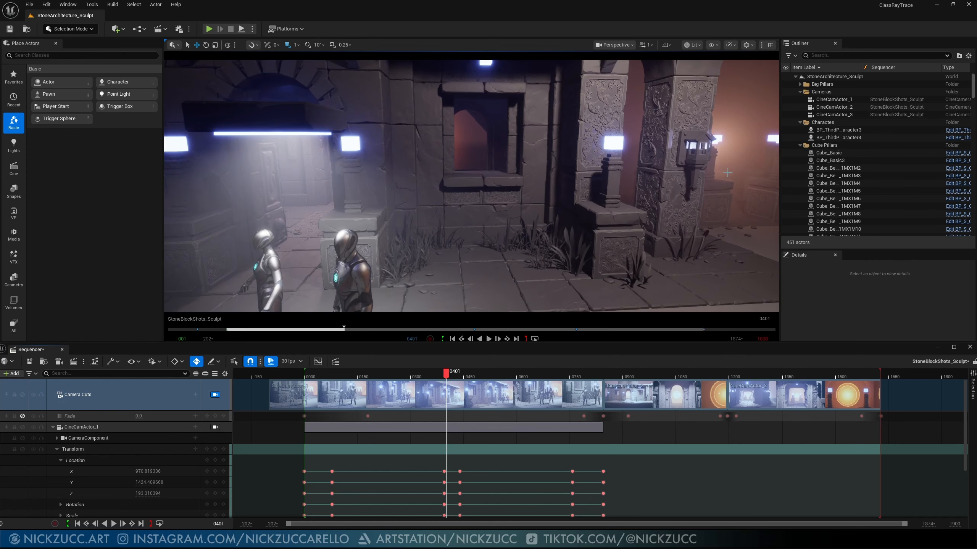
# Step: Turn on the Grid (3x3) composition overlay and scrub to frame 396 to check CineCamActor_1's framing
pyautogui.click(673, 48)
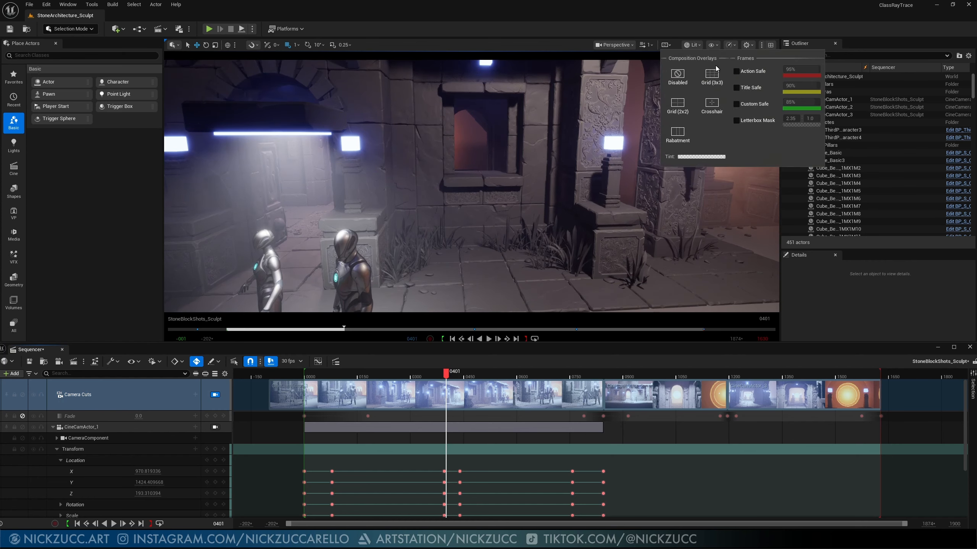
pyautogui.click(711, 79)
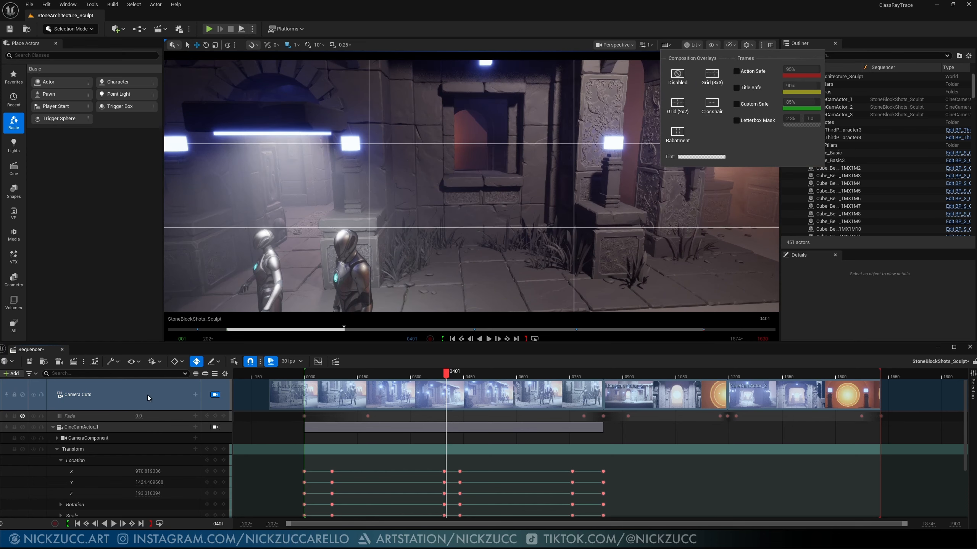
pyautogui.moveTo(434, 378)
pyautogui.mouseDown()
pyautogui.moveTo(308, 396)
pyautogui.moveTo(444, 393)
pyautogui.mouseUp()
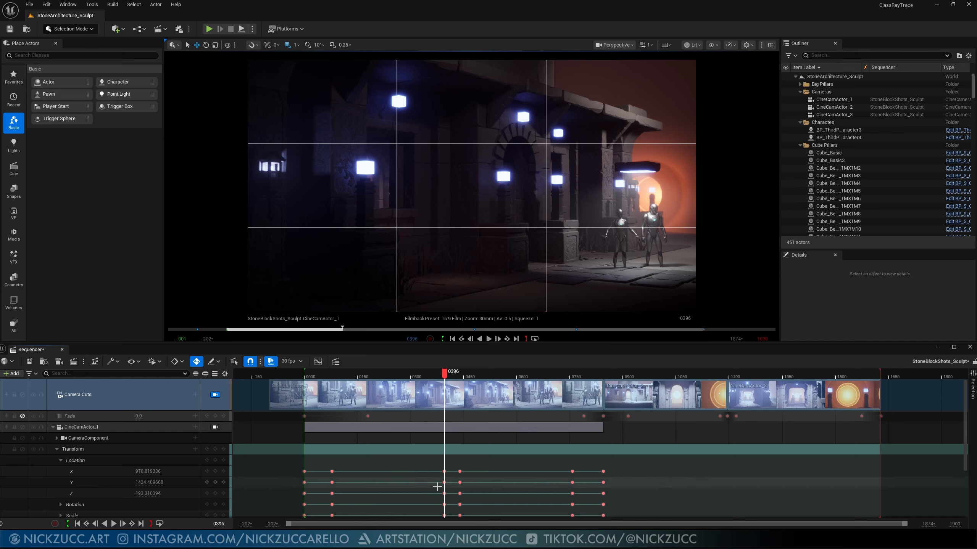
# Step: Look through CineCamActor_1 at its frame 395 key and reframe it so the two characters stand around the right vertical grid line
pyautogui.click(445, 473)
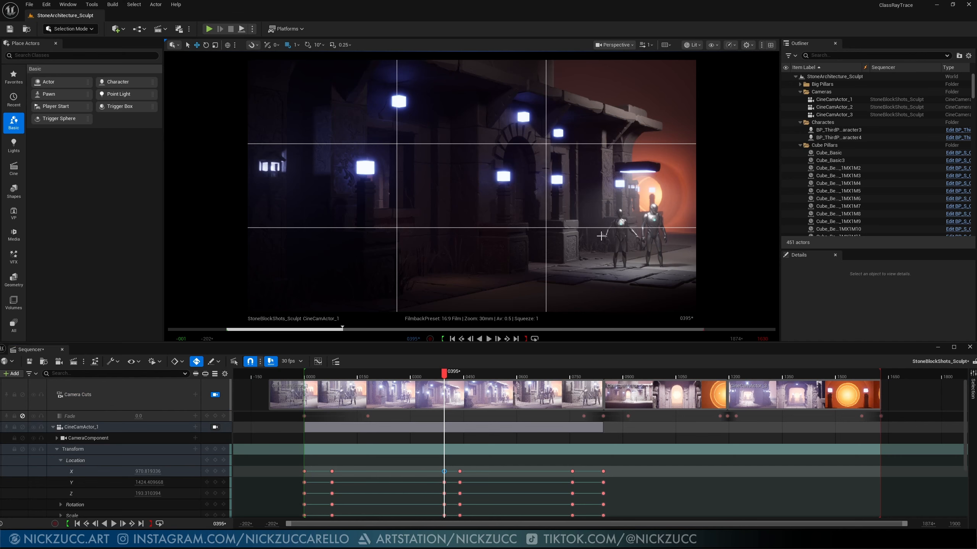
pyautogui.click(145, 428)
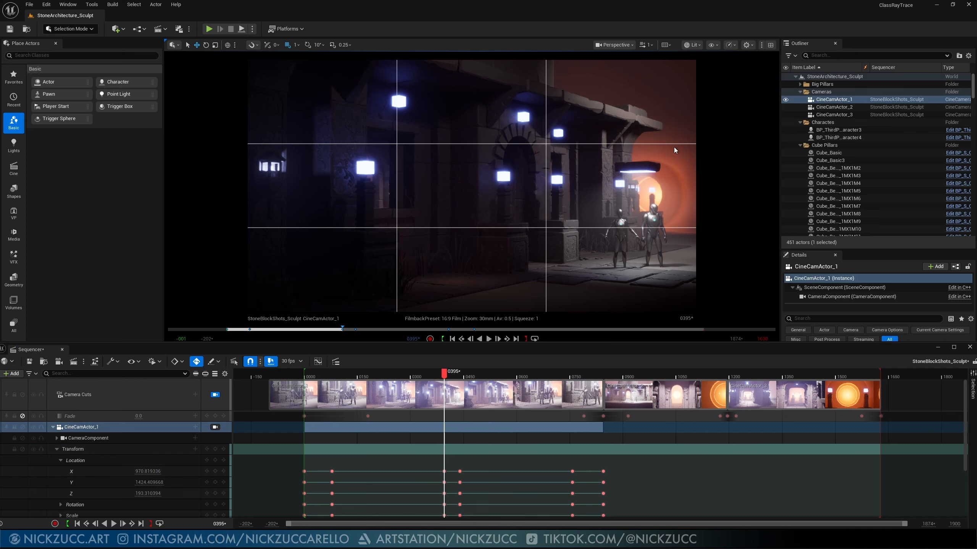
pyautogui.rightClick(823, 100)
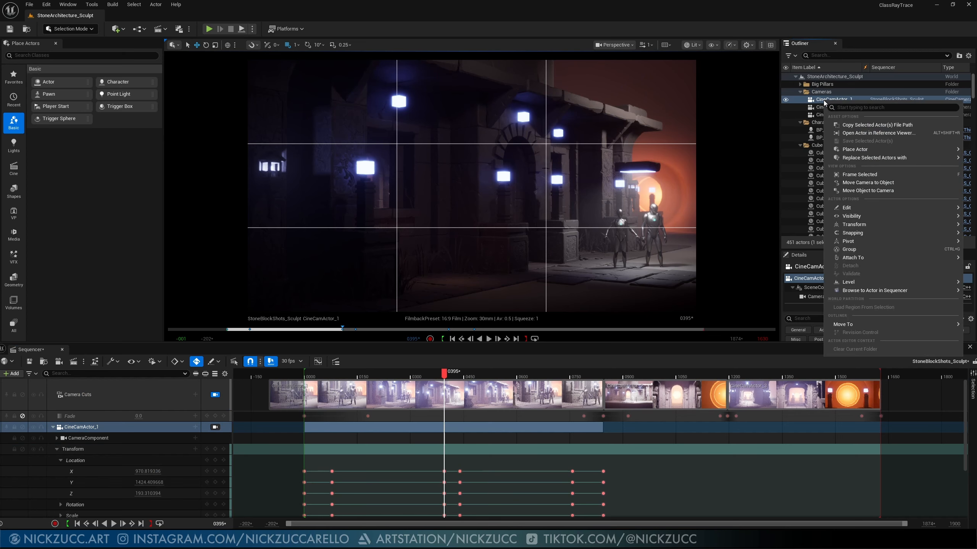
pyautogui.moveTo(853, 227)
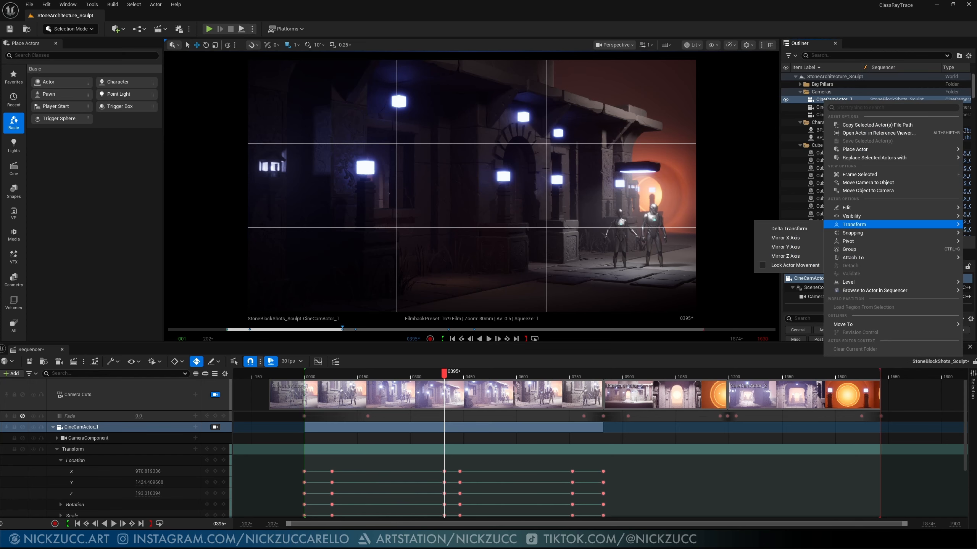
pyautogui.click(215, 426)
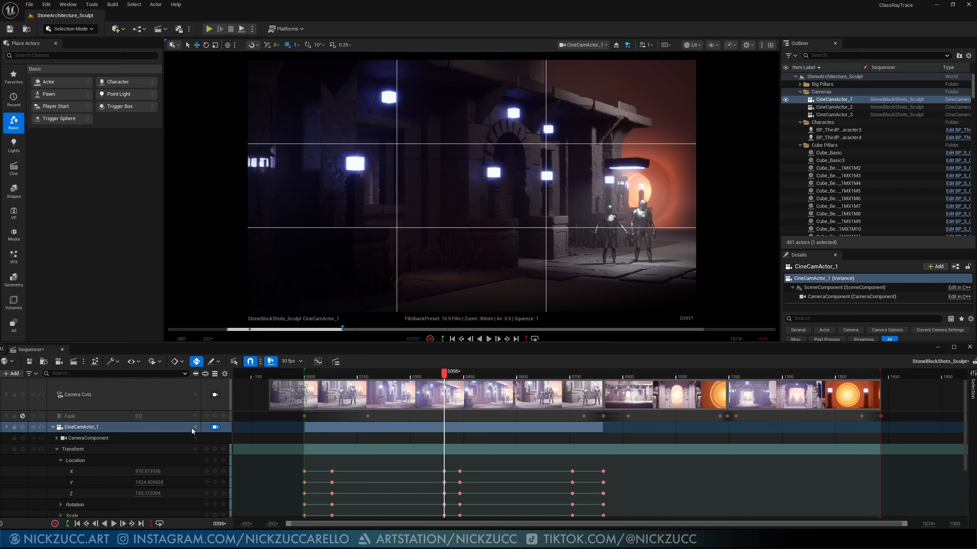
pyautogui.moveTo(590, 197); pyautogui.dragTo(688, 206, button='right')
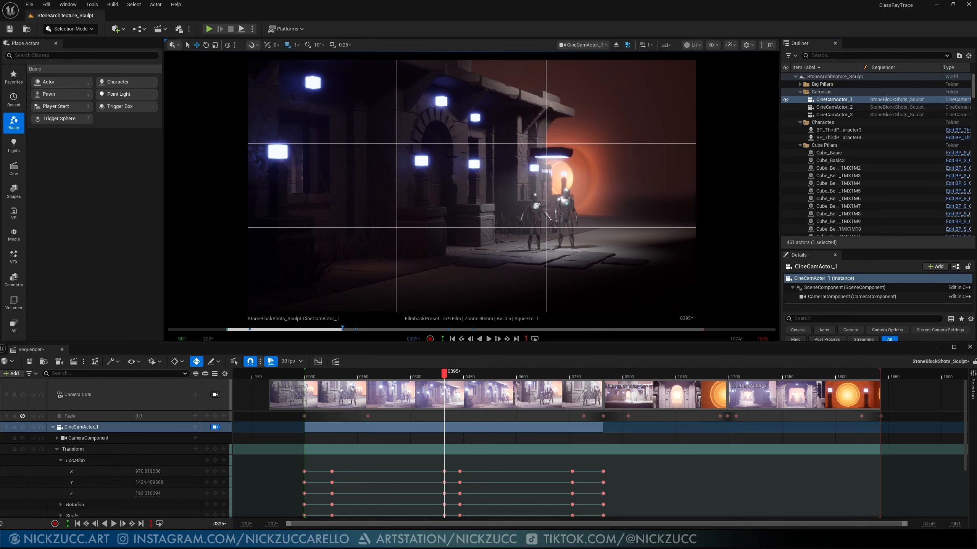
pyautogui.moveTo(608, 216); pyautogui.dragTo(604, 222, button='middle')
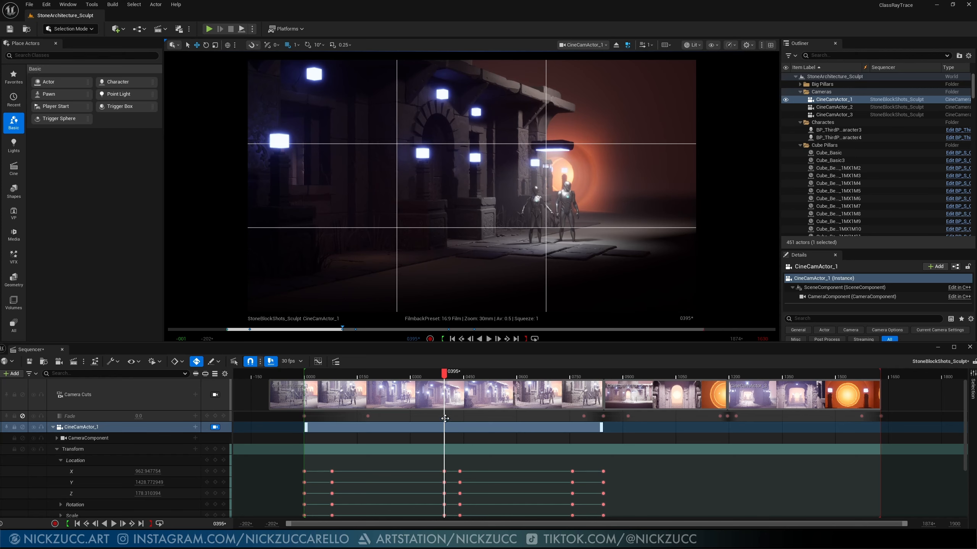
# Step: Replace CineCamActor_1's Transform keys at frame 440 with a duplicate of its frame 395 keys
pyautogui.click(439, 376)
pyautogui.moveTo(438, 376); pyautogui.dragTo(458, 397)
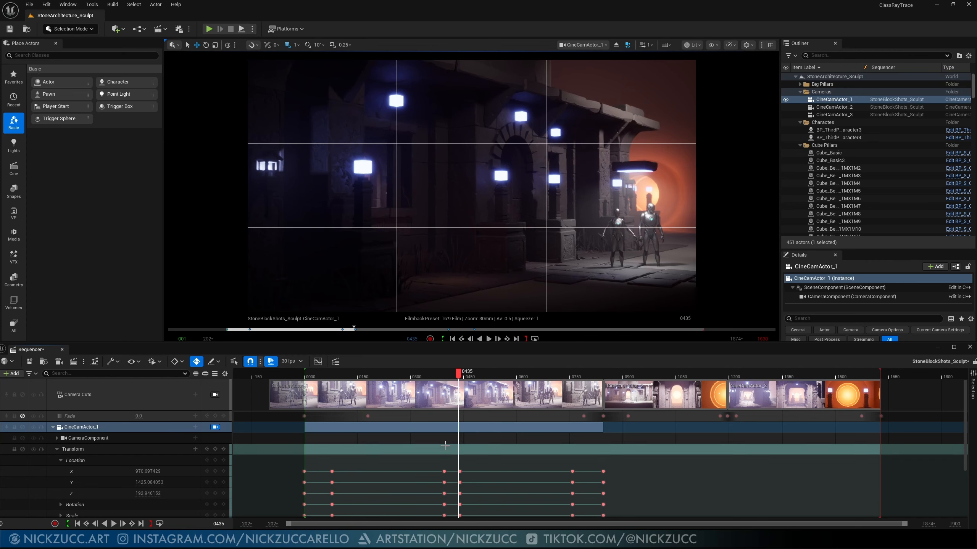
pyautogui.scroll(-2, 459, 397)
pyautogui.moveTo(452, 442); pyautogui.dragTo(472, 505)
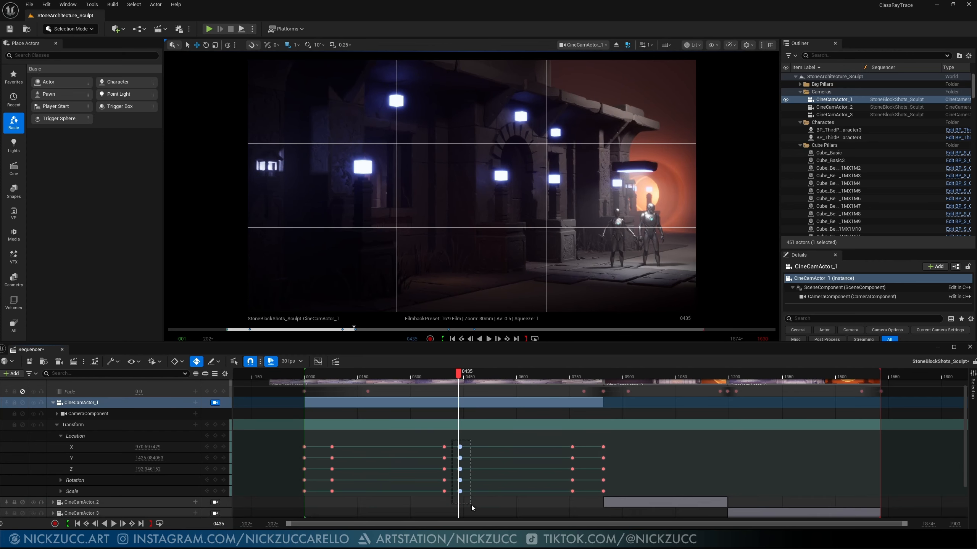
pyautogui.press('Delete')
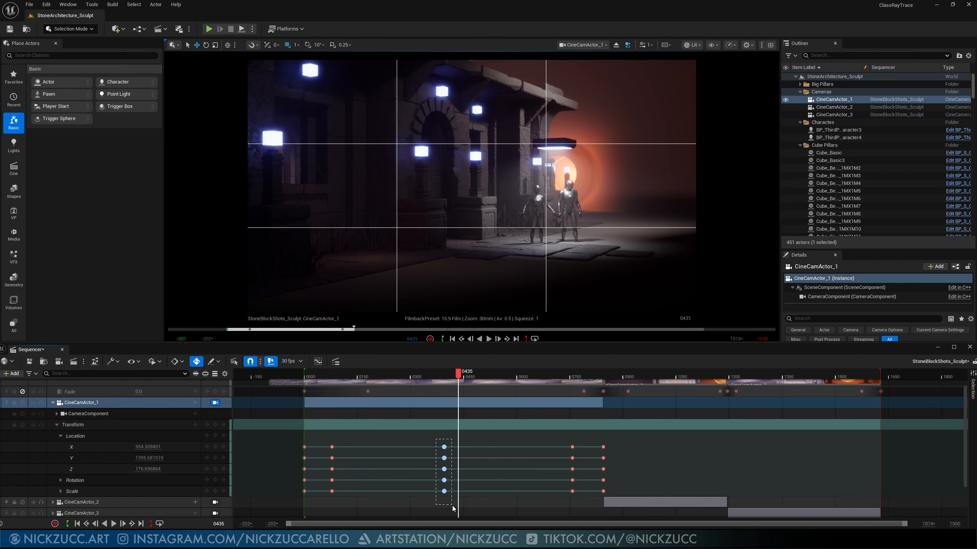
pyautogui.moveTo(451, 505); pyautogui.dragTo(441, 448)
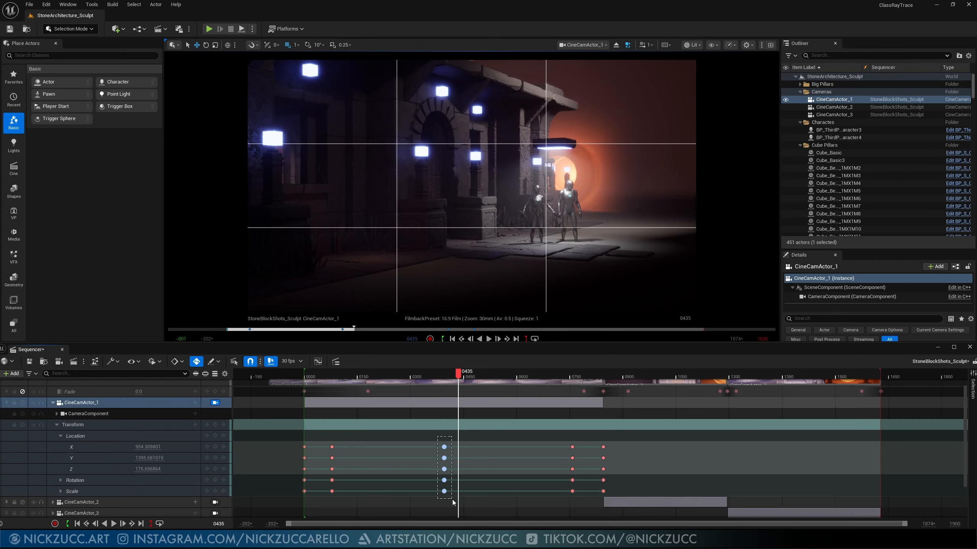
pyautogui.keyDown('alt'); pyautogui.moveTo(444, 449); pyautogui.dragTo(459, 455); pyautogui.keyUp('alt')
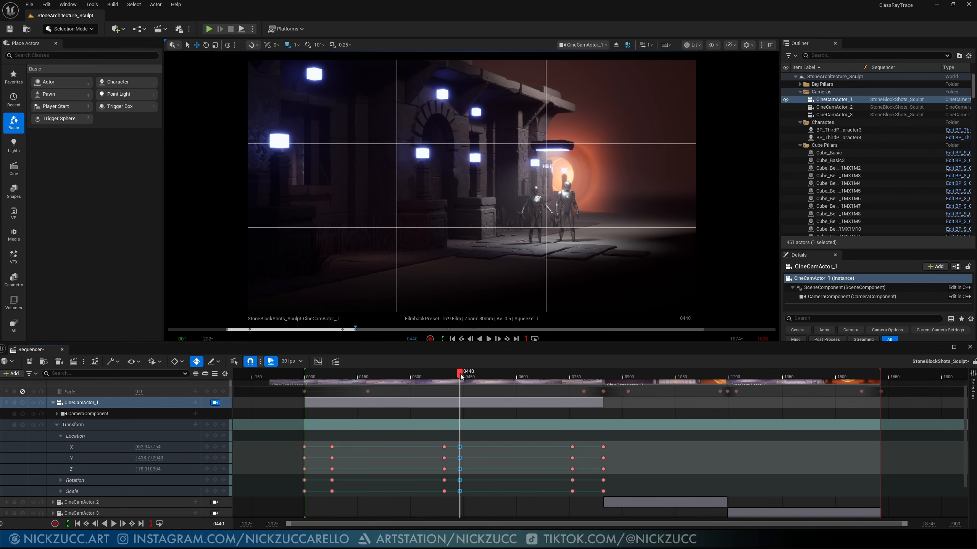
# Step: Scrub CineCamActor_1's revised move to frame 681 and back to frame 340, collapsing its Transform and actor tracks
pyautogui.moveTo(460, 374); pyautogui.dragTo(544, 450)
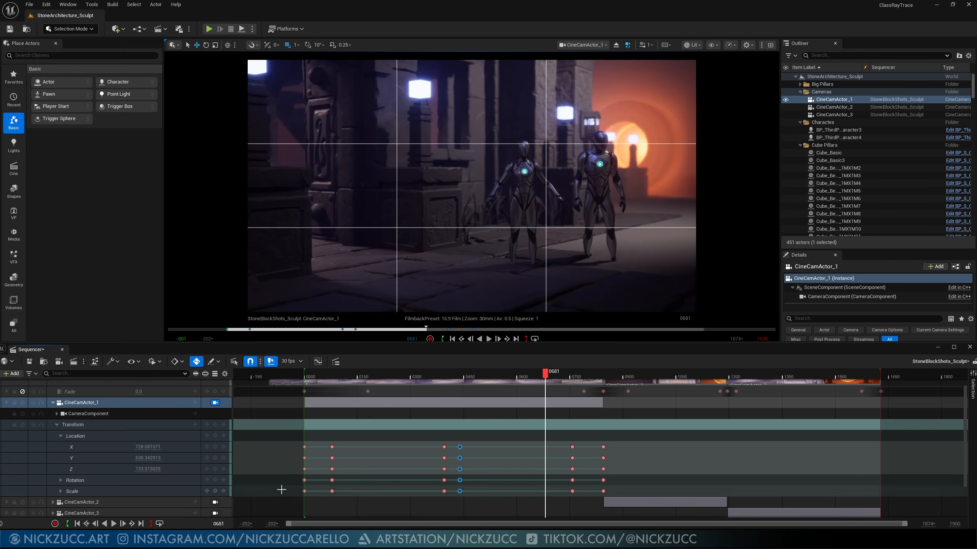
pyautogui.click(57, 424)
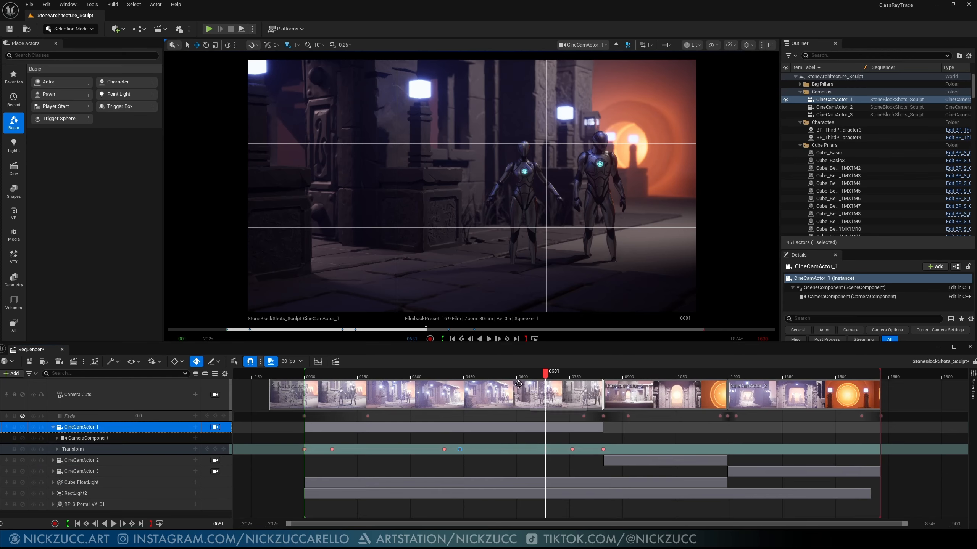
pyautogui.moveTo(545, 373); pyautogui.dragTo(425, 449)
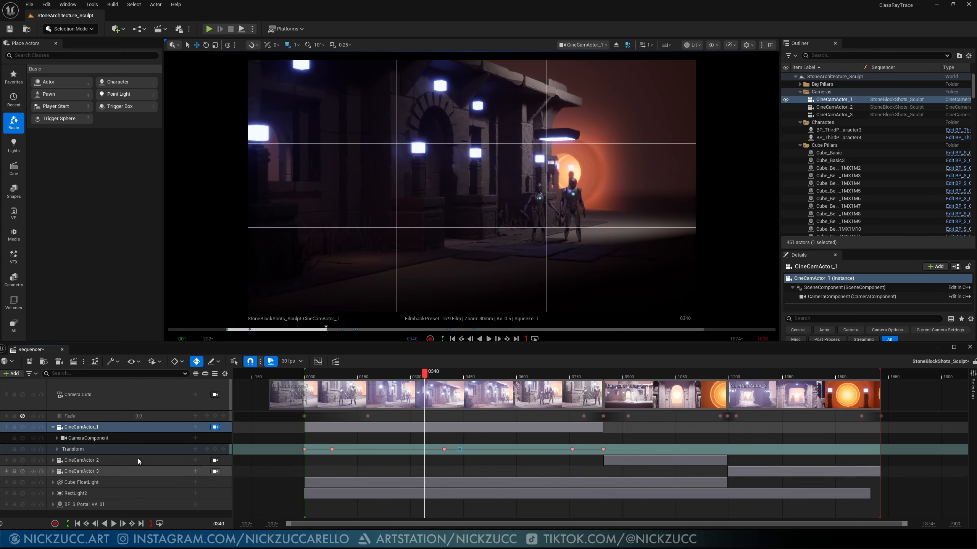
pyautogui.click(52, 427)
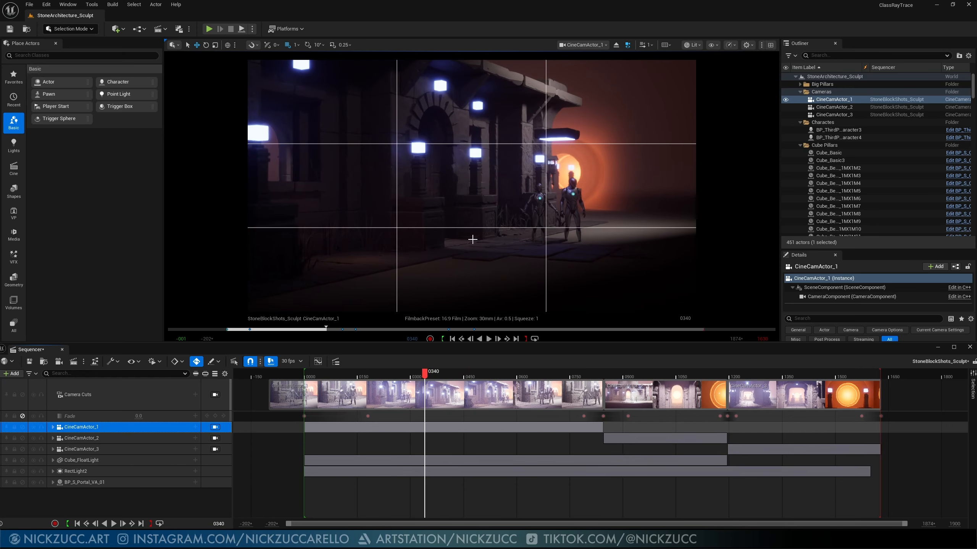
# Step: Return the viewport to the Camera Cuts view, scrub to frame 855 and play the sequence to frame 1260
pyautogui.moveTo(432, 374); pyautogui.dragTo(573, 374)
pyautogui.click(217, 396)
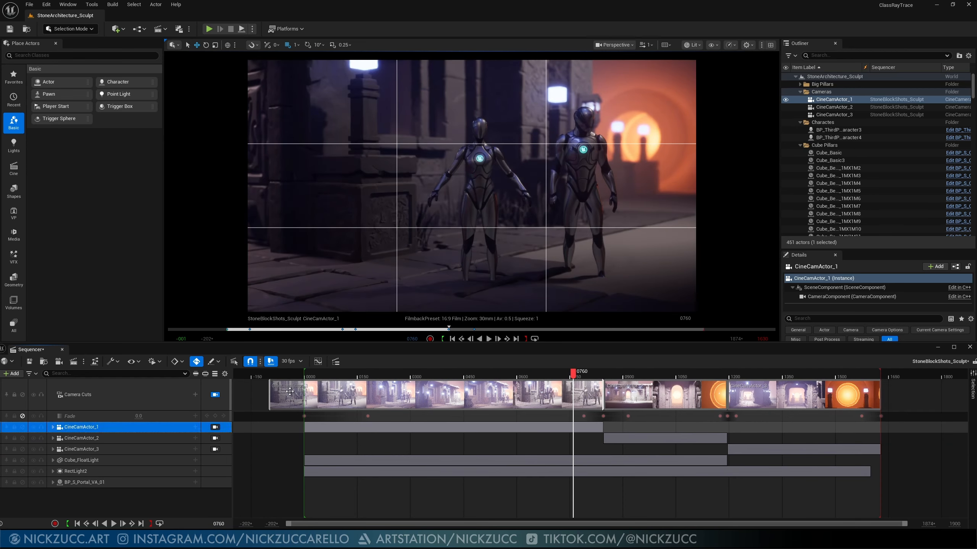
pyautogui.moveTo(575, 377); pyautogui.dragTo(608, 384)
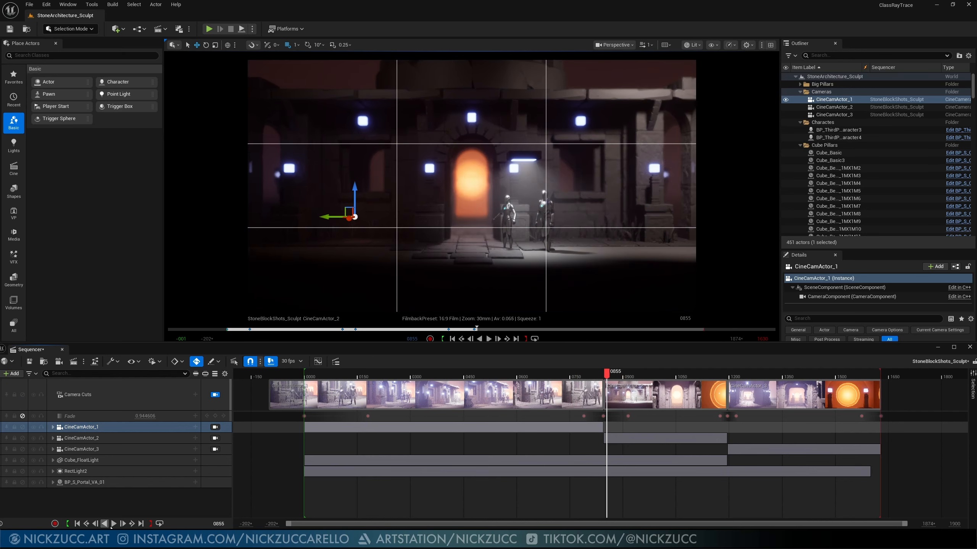
pyautogui.click(114, 523)
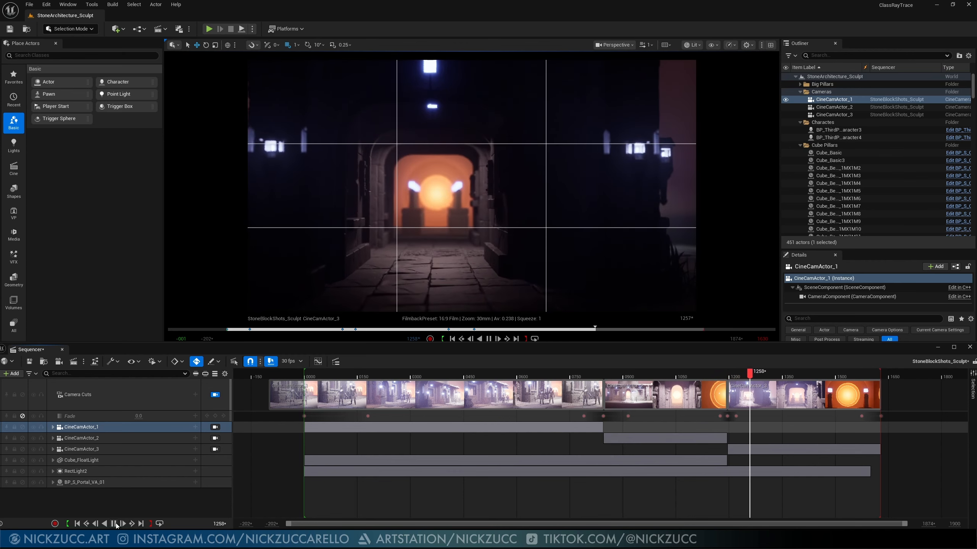
pyautogui.click(114, 523)
# Step: Expand CineCamActor_2 with its CameraComponent collapsed, turn on the Curve Editor and select the camera's Transform track
pyautogui.click(79, 439)
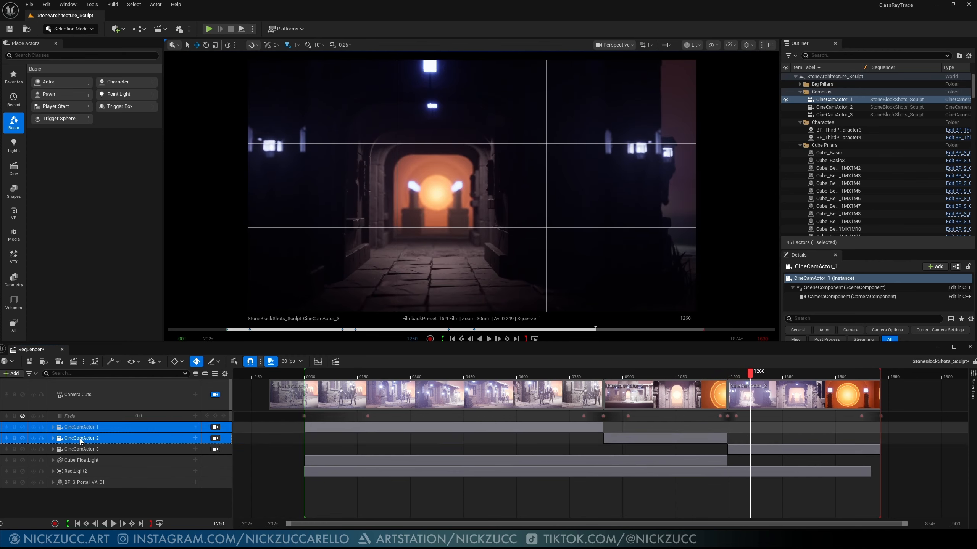
pyautogui.click(52, 439)
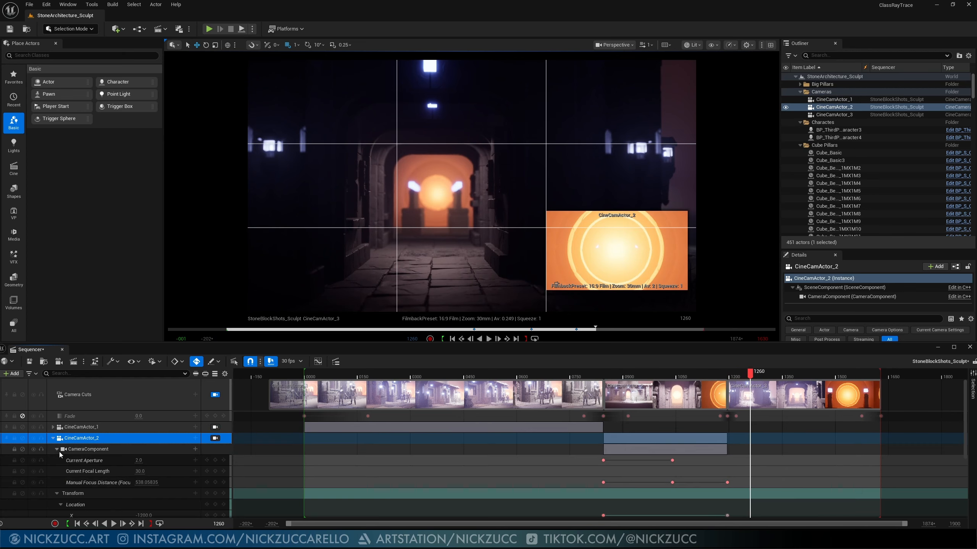
pyautogui.click(56, 450)
pyautogui.click(79, 461)
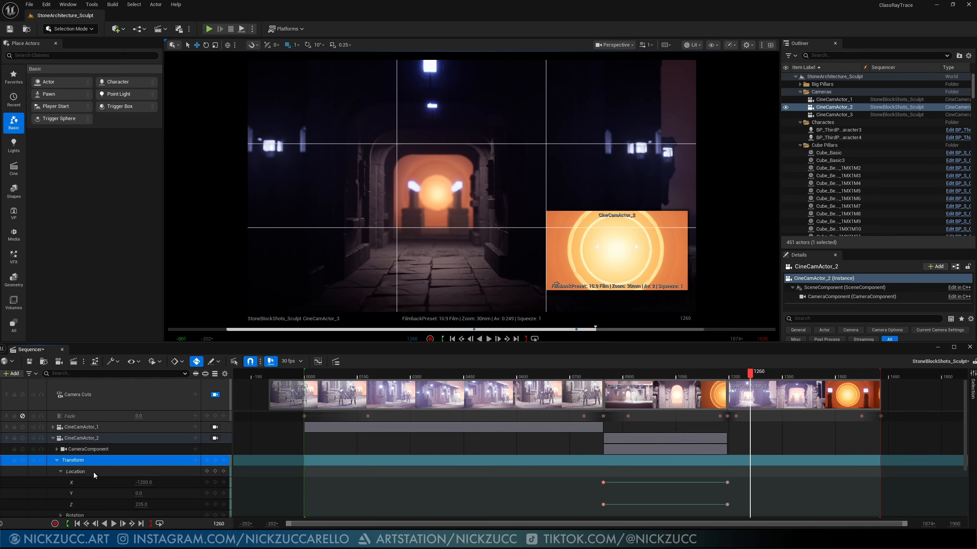
pyautogui.click(144, 473)
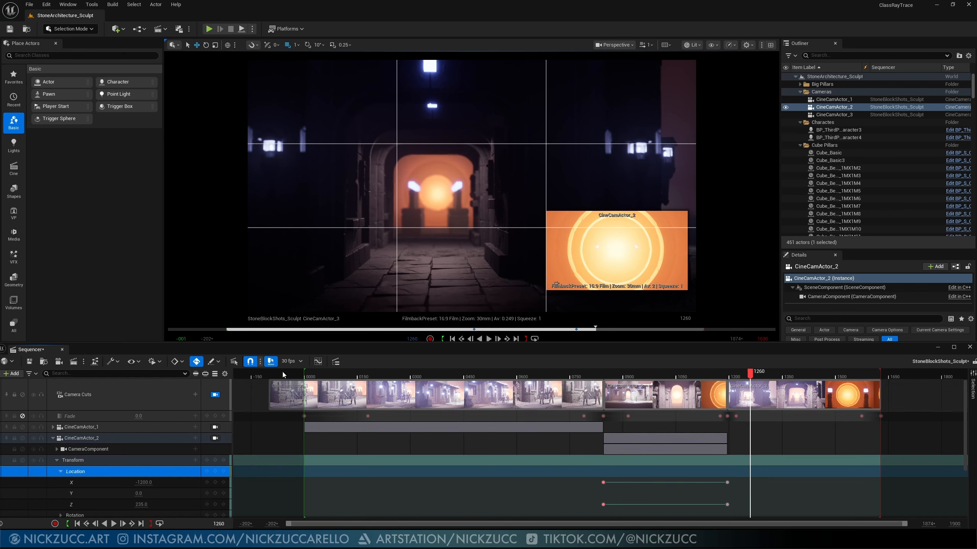
pyautogui.click(318, 362)
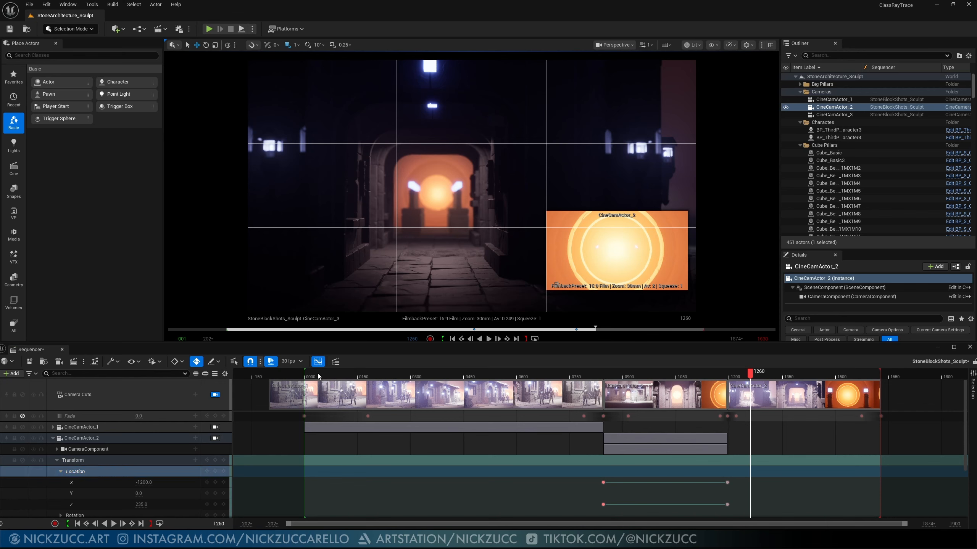
pyautogui.click(72, 460)
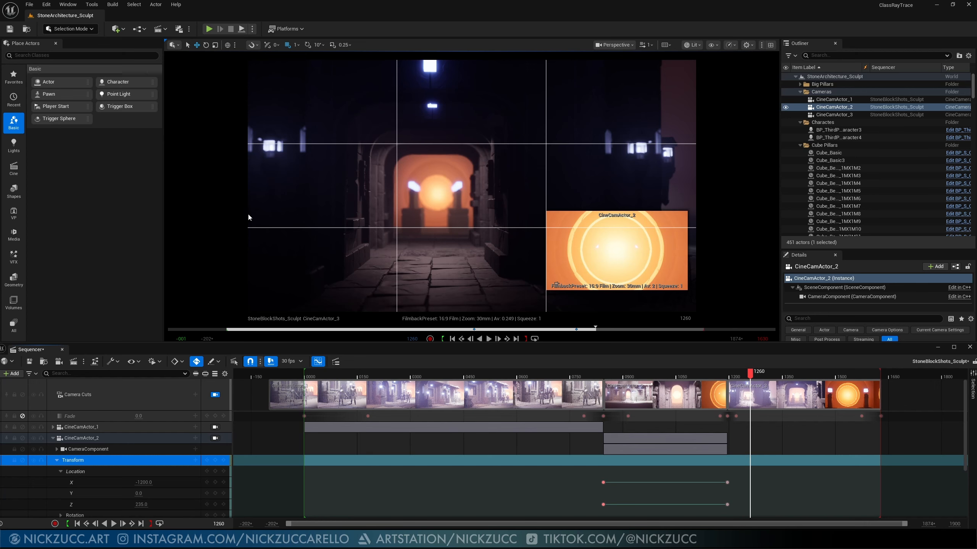
# Step: Move the curve editor window clear of the timeline and flatten the first key of CineCamActor_2's Location X curve
pyautogui.moveTo(575, 94); pyautogui.dragTo(777, 113)
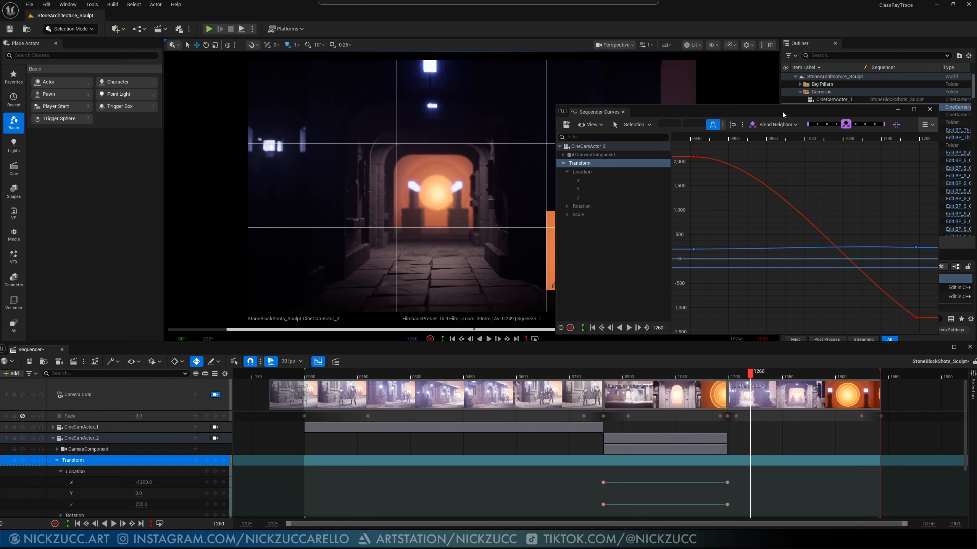
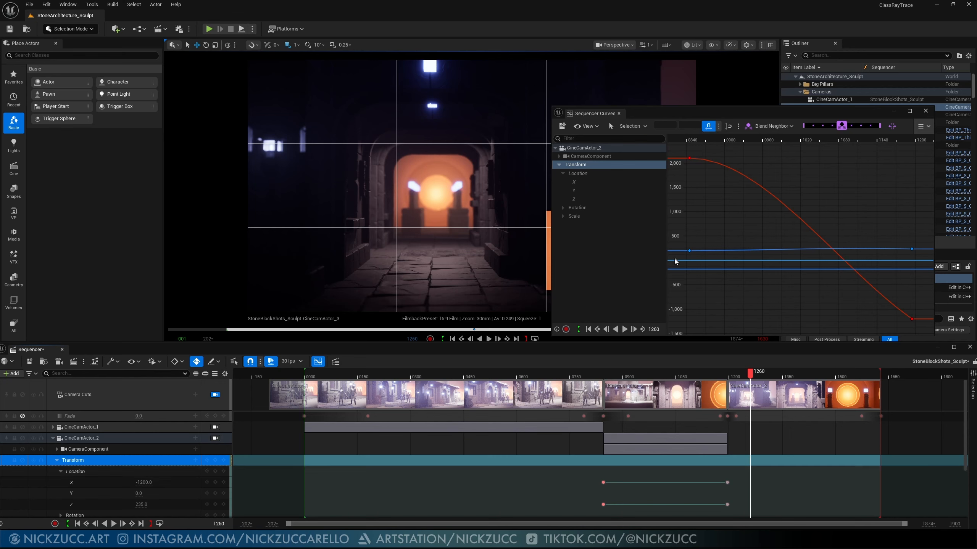
pyautogui.click(690, 159)
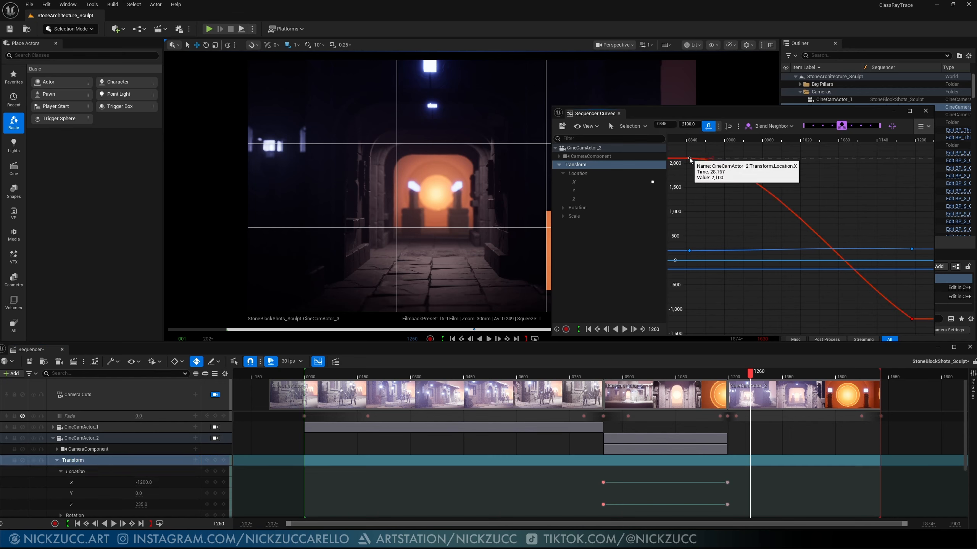
pyautogui.rightClick(689, 159)
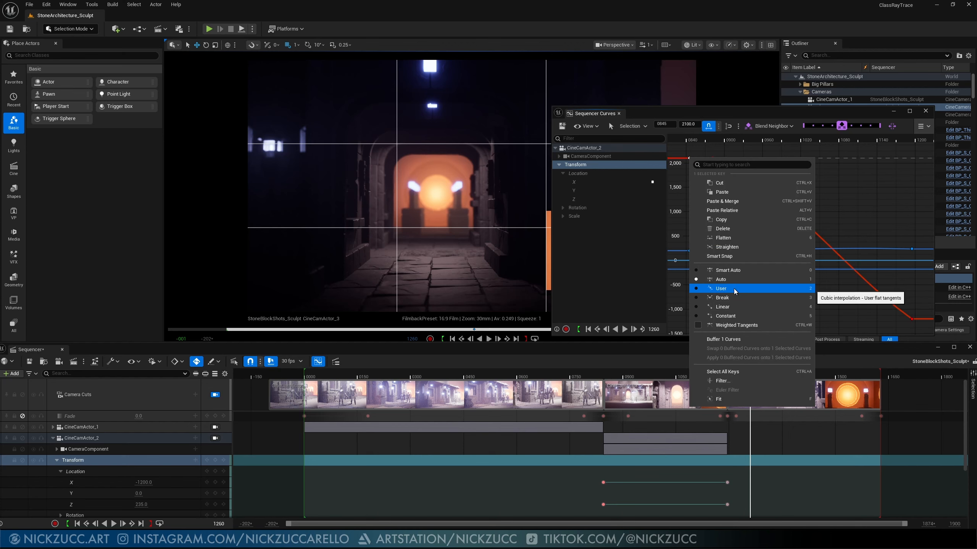
pyautogui.click(734, 241)
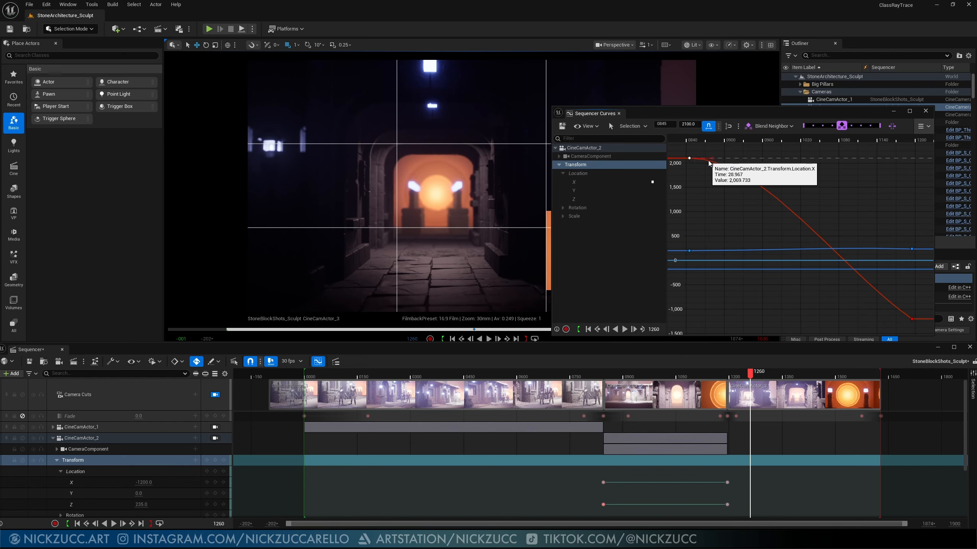
# Step: Tilt the tangent of the Location X curve's last key, and set that key's interpolation to Linear
pyautogui.click(910, 319)
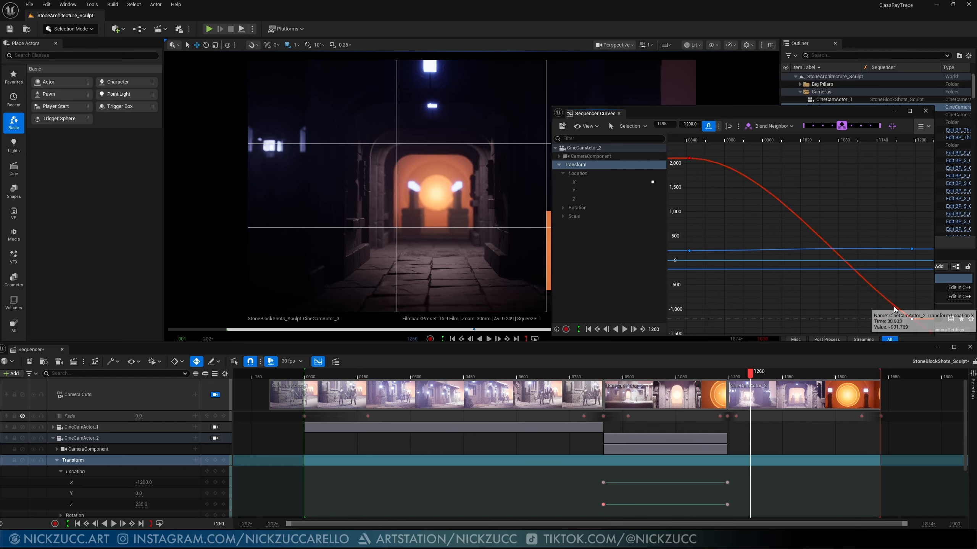
pyautogui.moveTo(893, 301)
pyautogui.mouseDown()
pyautogui.moveTo(869, 326)
pyautogui.moveTo(870, 286)
pyautogui.moveTo(871, 308)
pyautogui.moveTo(888, 300)
pyautogui.mouseUp()
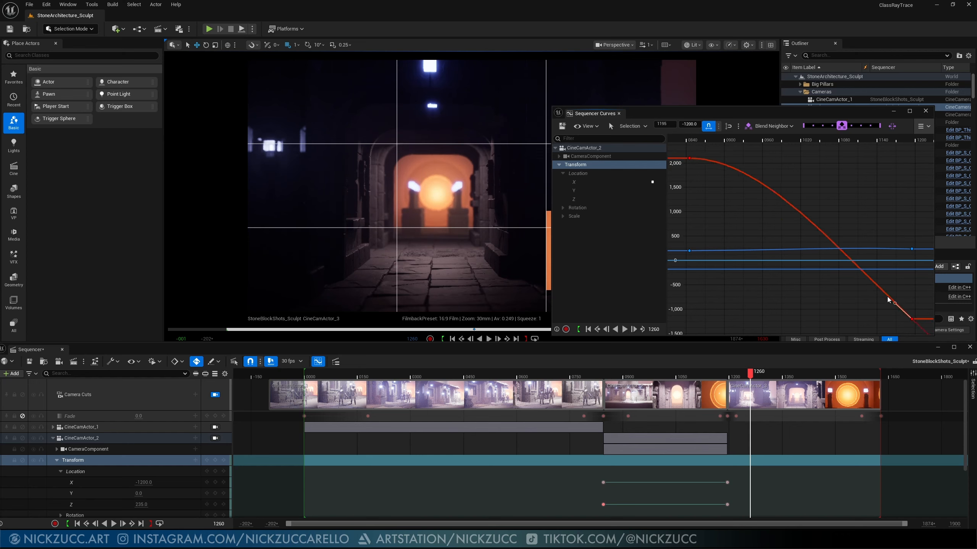
pyautogui.rightClick(912, 318)
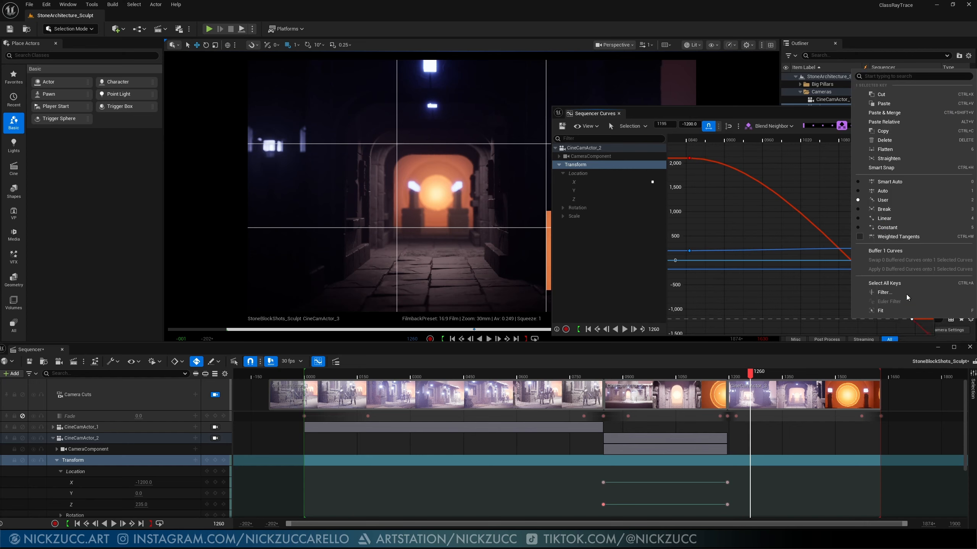
pyautogui.click(899, 221)
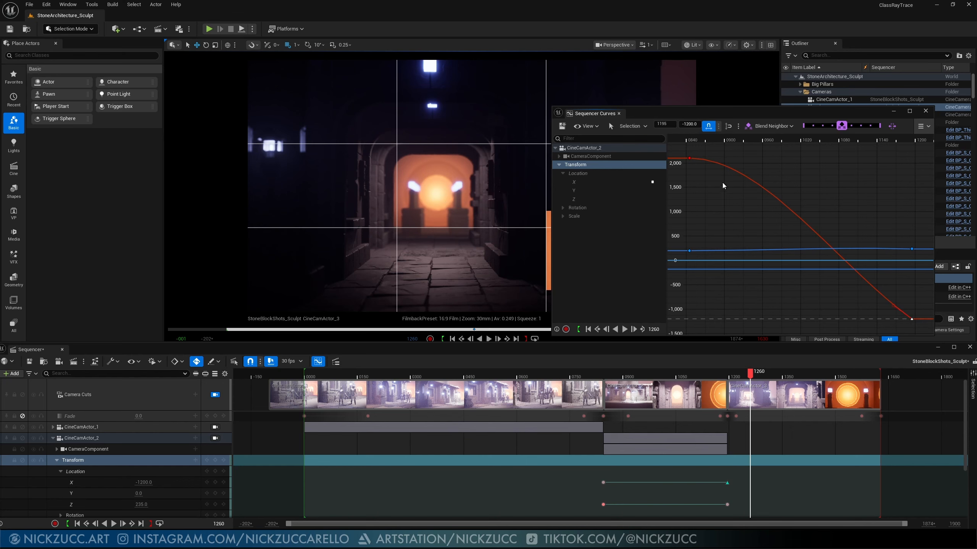
# Step: Try different tangent angles on the first key of the Location X curve, flattening the key again after each adjustment
pyautogui.click(689, 158)
pyautogui.moveTo(712, 158); pyautogui.dragTo(713, 165)
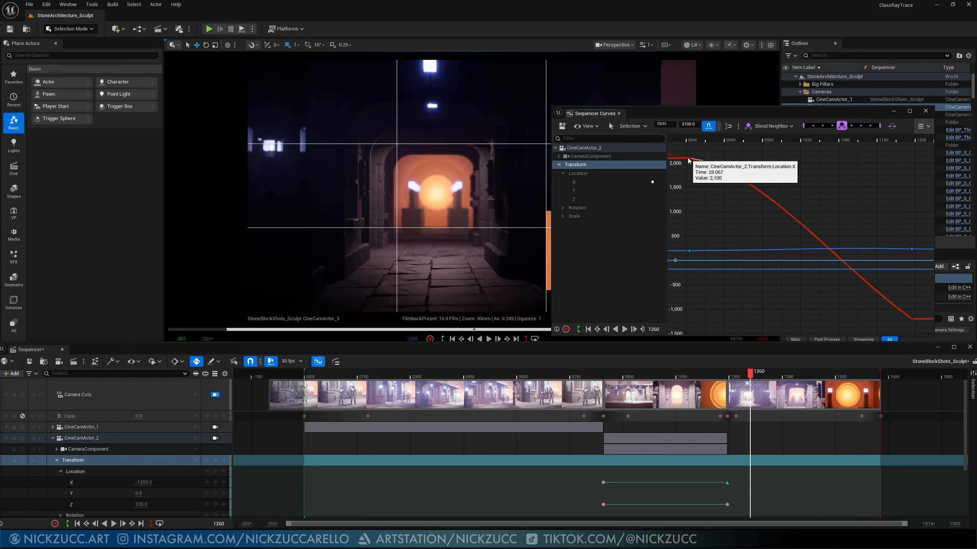
pyautogui.rightClick(689, 158)
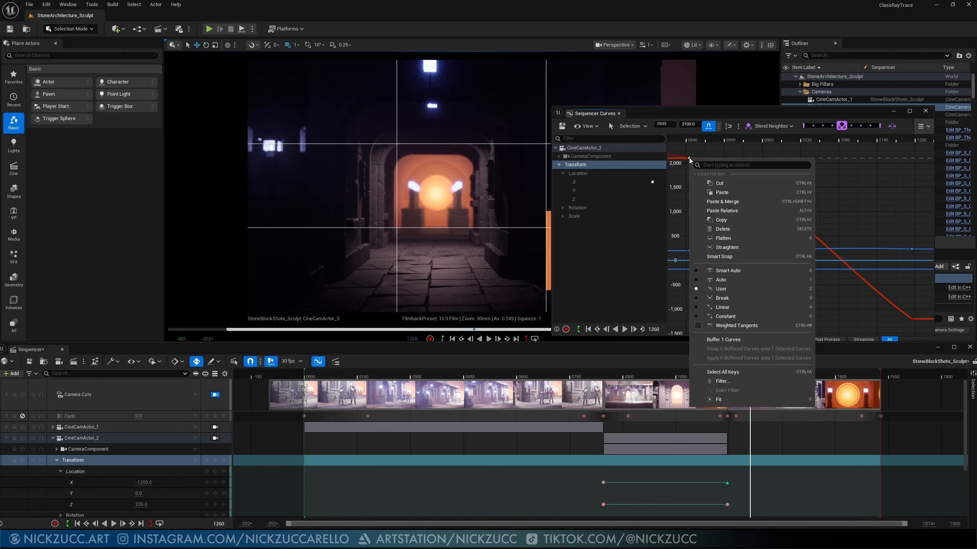
pyautogui.click(739, 238)
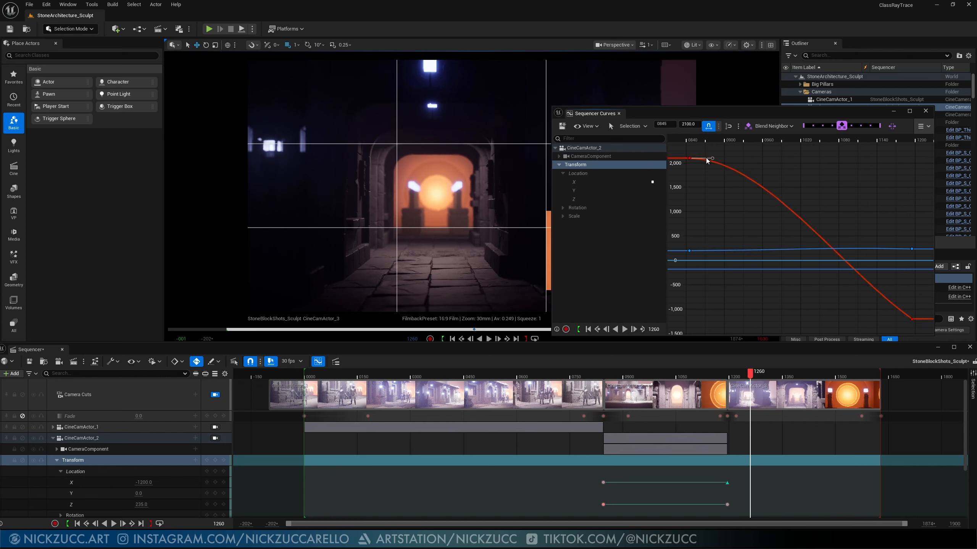
pyautogui.rightClick(690, 159)
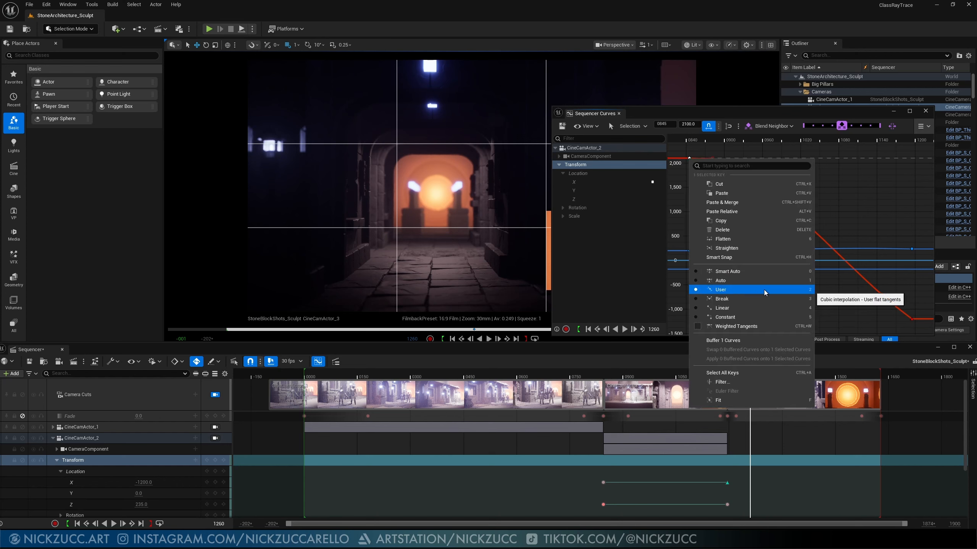
pyautogui.click(723, 157)
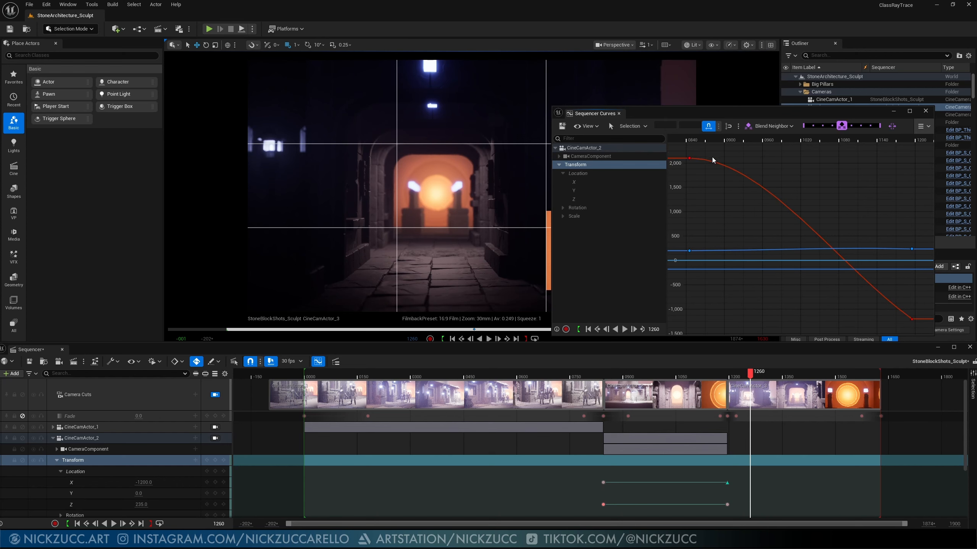
pyautogui.click(689, 158)
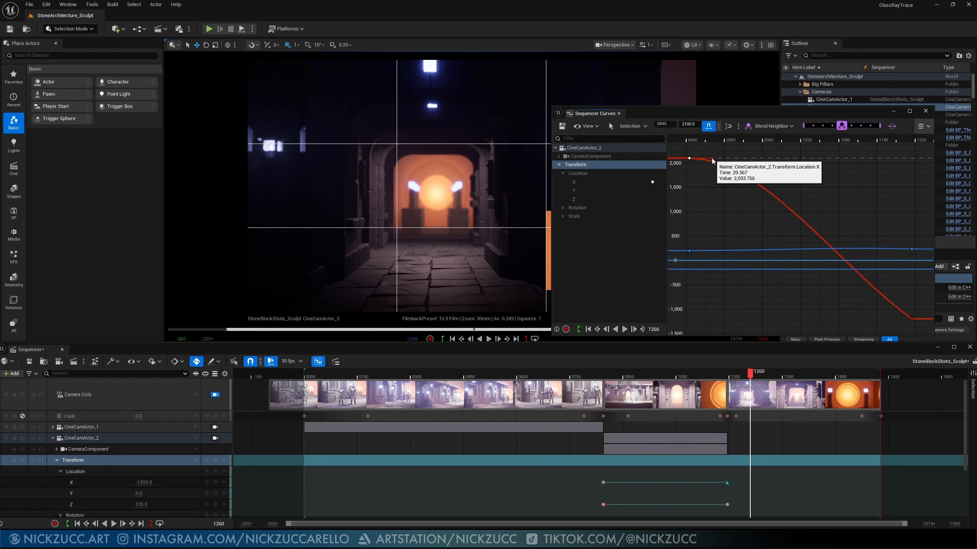
pyautogui.moveTo(709, 158)
pyautogui.mouseDown()
pyautogui.moveTo(711, 173)
pyautogui.moveTo(712, 159)
pyautogui.mouseUp()
pyautogui.rightClick(689, 159)
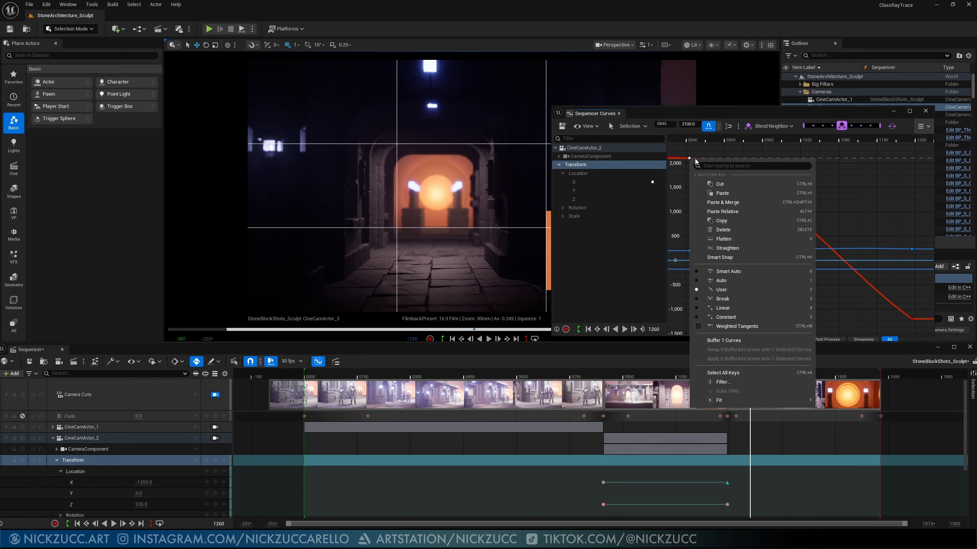
pyautogui.click(735, 239)
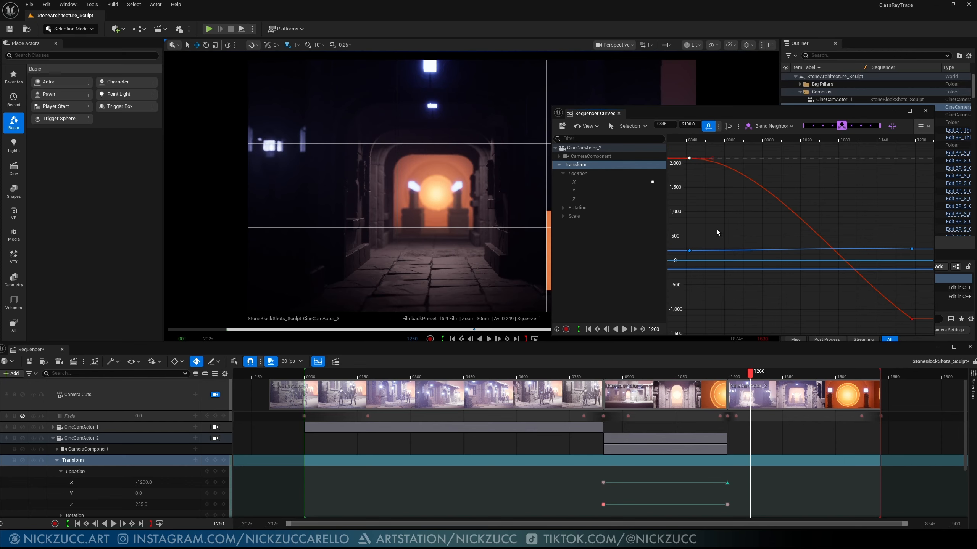
# Step: Go through CineCamActor_2's Location channels in the curve editor and isolate the Z curve
pyautogui.click(132, 460)
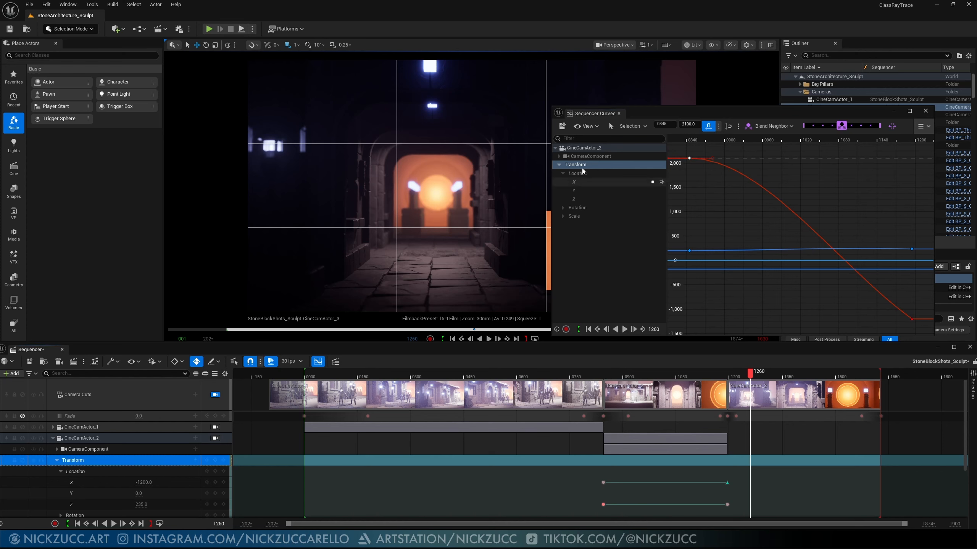
pyautogui.click(586, 181)
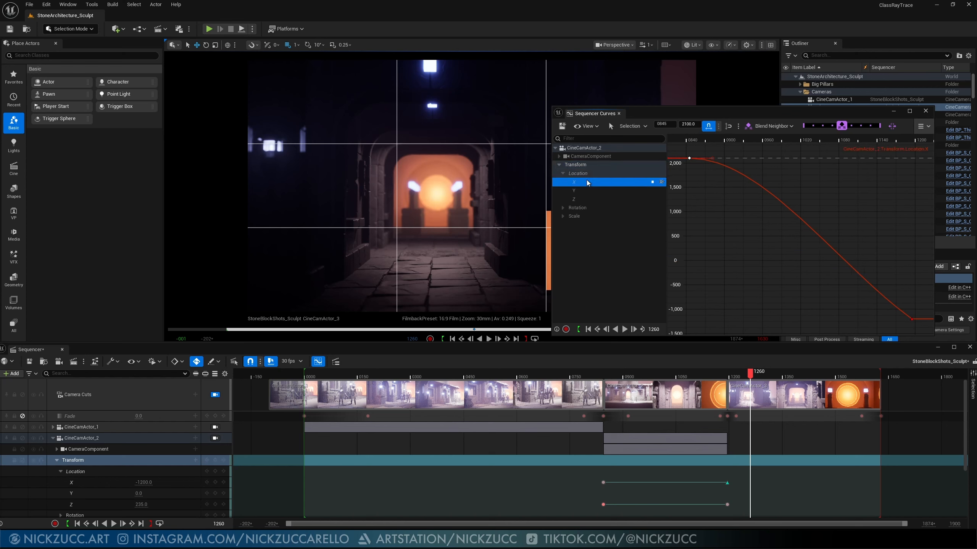
pyautogui.click(99, 483)
pyautogui.click(103, 495)
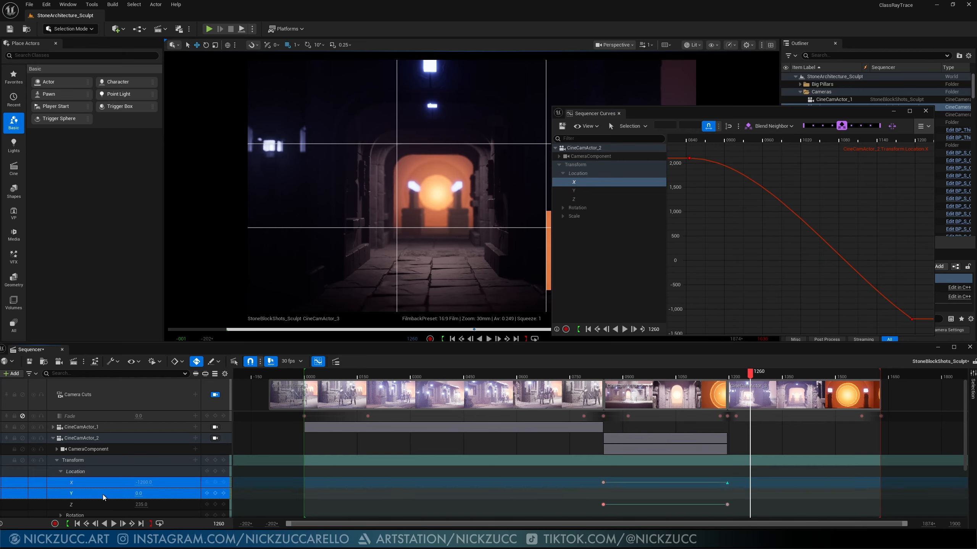
pyautogui.click(119, 506)
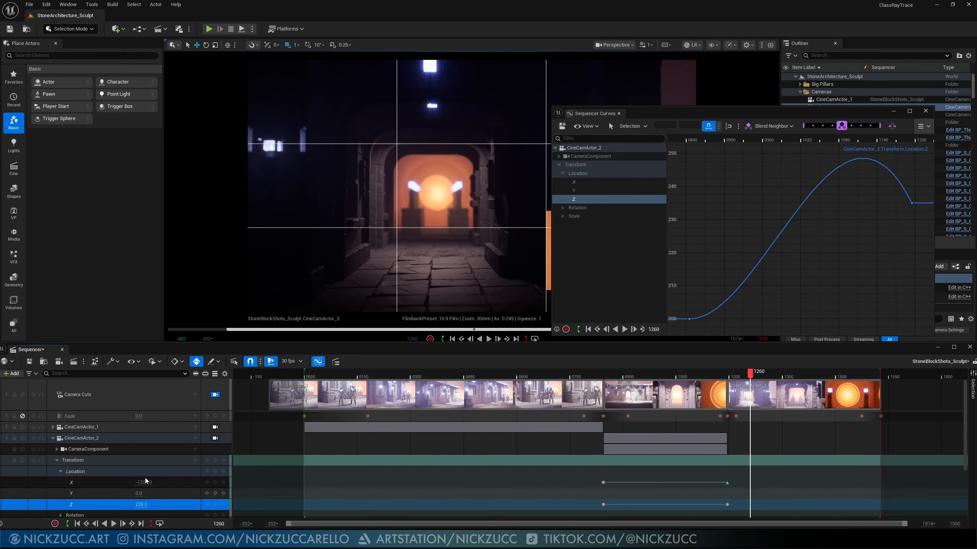
# Step: Adjust the tangent at the Location Z curve's last key to lower the overshoot, scrubbing the CineCamActor_2 shot to check the motion
pyautogui.moveTo(750, 379); pyautogui.dragTo(721, 387)
pyautogui.moveTo(704, 390)
pyautogui.mouseDown()
pyautogui.moveTo(676, 390)
pyautogui.moveTo(698, 390)
pyautogui.mouseUp()
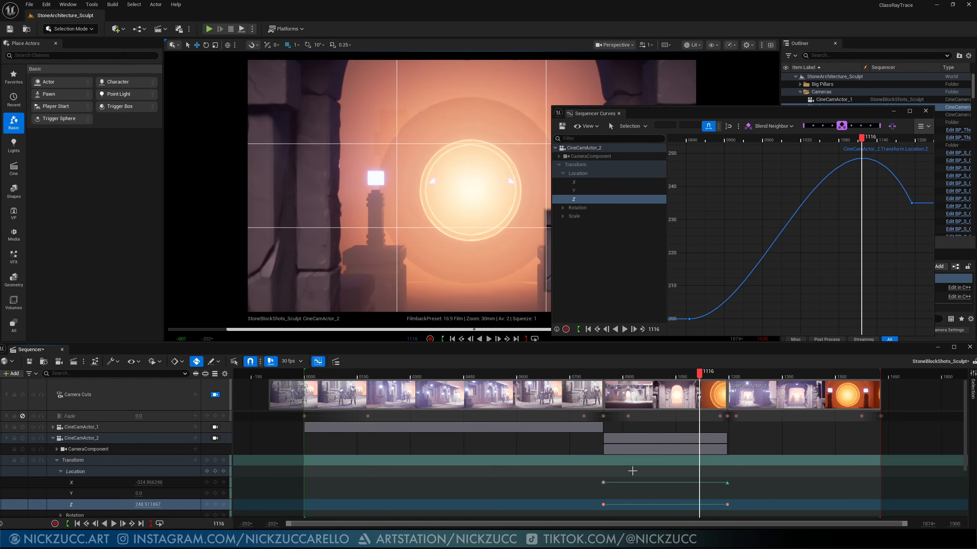
pyautogui.scroll(-1, 692, 396)
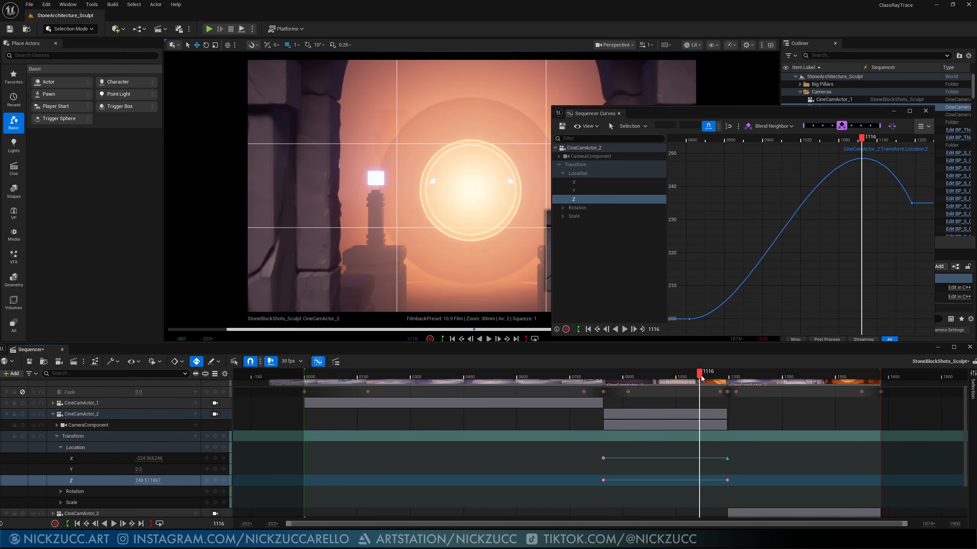
pyautogui.moveTo(700, 379); pyautogui.dragTo(727, 384)
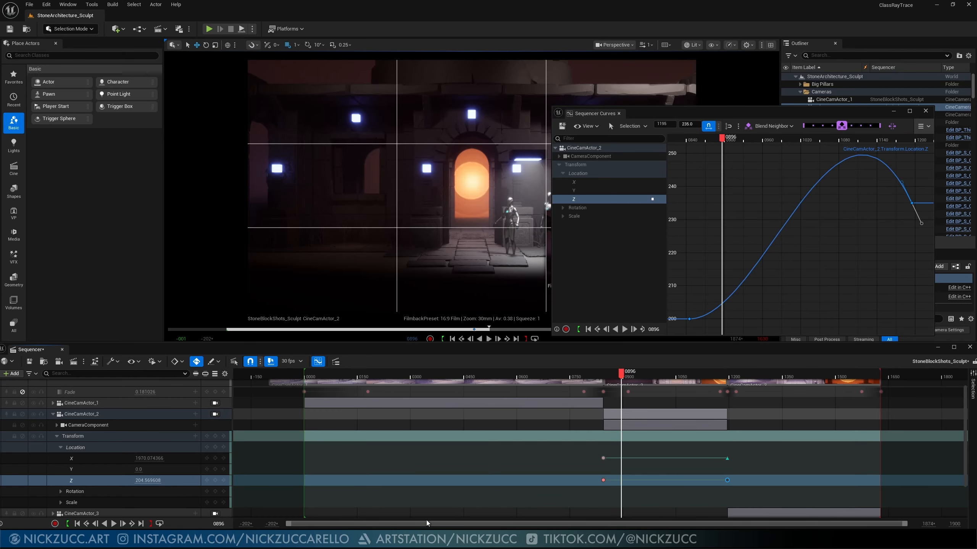
pyautogui.moveTo(617, 382); pyautogui.dragTo(693, 388)
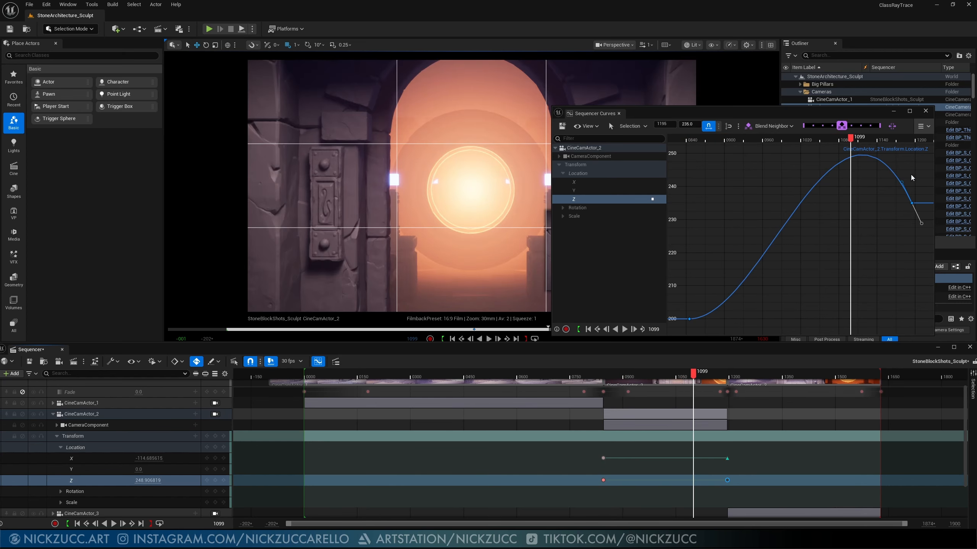
pyautogui.moveTo(902, 183); pyautogui.dragTo(886, 155)
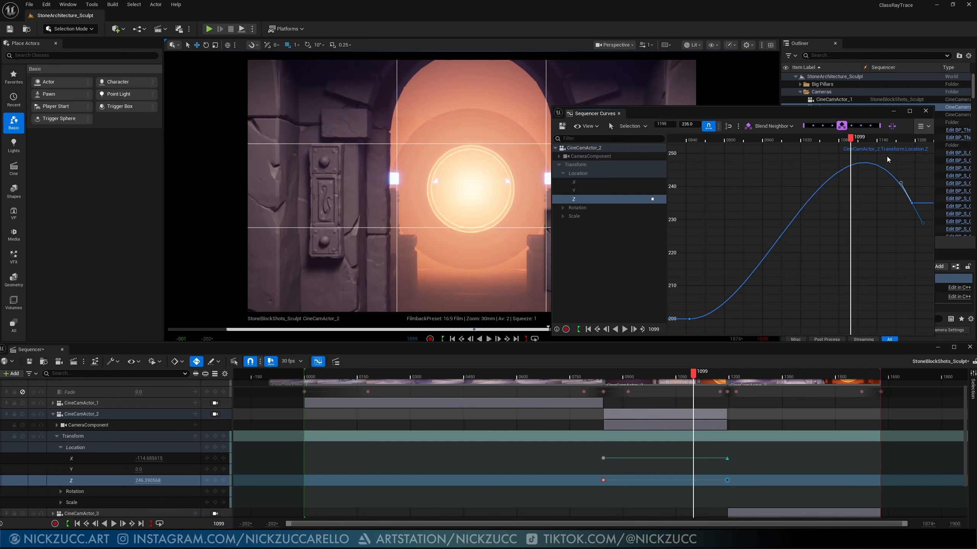
pyautogui.moveTo(695, 374); pyautogui.dragTo(726, 379)
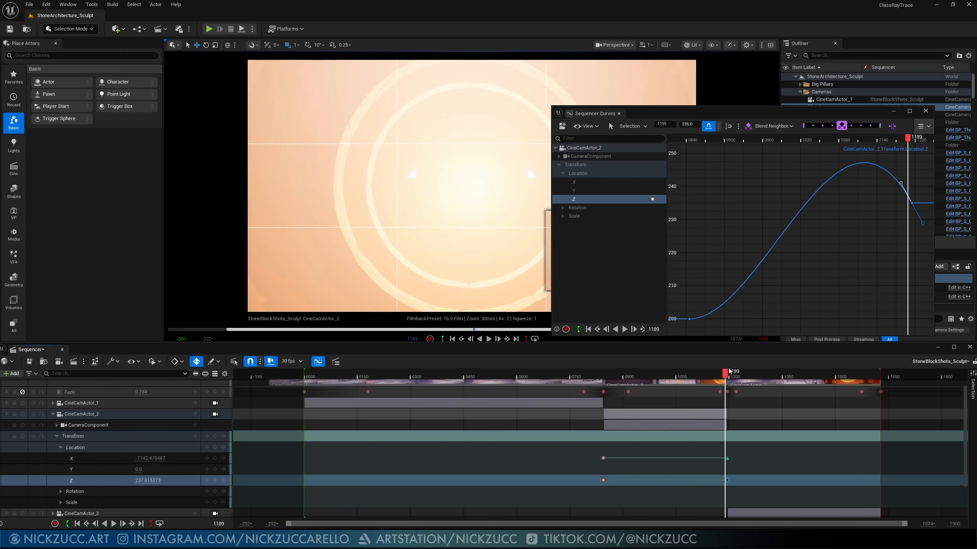
pyautogui.moveTo(900, 182); pyautogui.dragTo(899, 185)
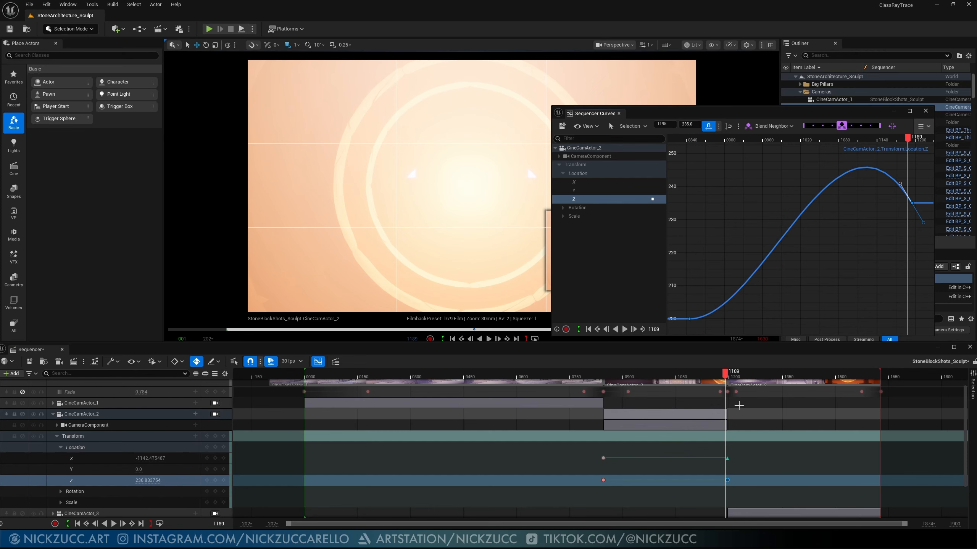
# Step: Scrub through the CineCamActor_2 shot to review the reshaped camera move, and collapse the camera's track
pyautogui.moveTo(728, 377); pyautogui.dragTo(626, 396)
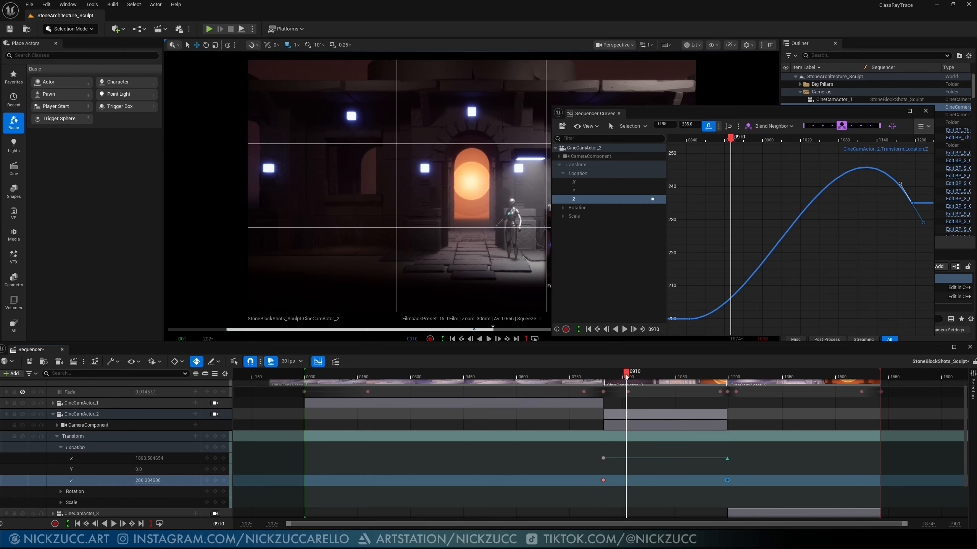
pyautogui.moveTo(621, 376); pyautogui.dragTo(673, 380)
pyautogui.click(53, 414)
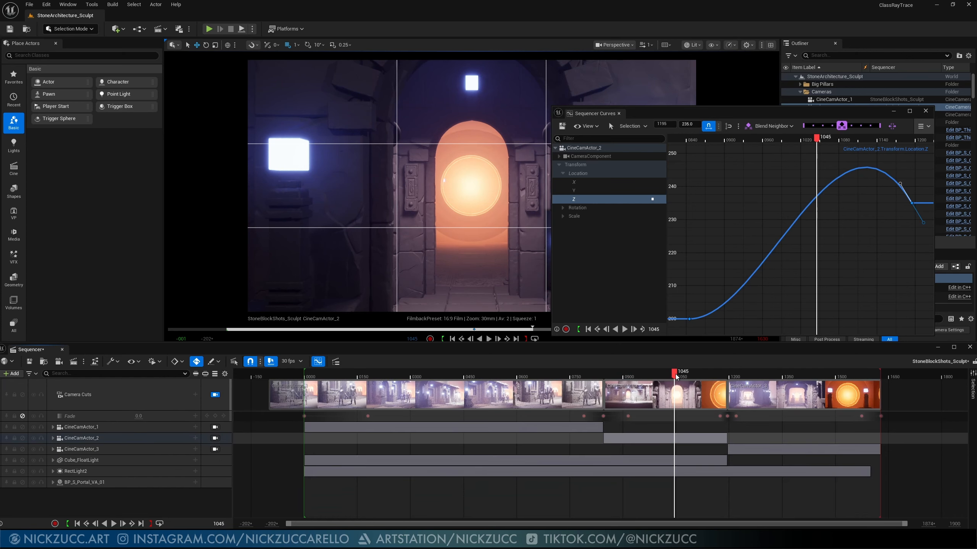
# Step: Move the playhead back to frame 162 in the first shot and expand the CineCamActor_1 track to show its Transform keys
pyautogui.moveTo(674, 375); pyautogui.dragTo(528, 376)
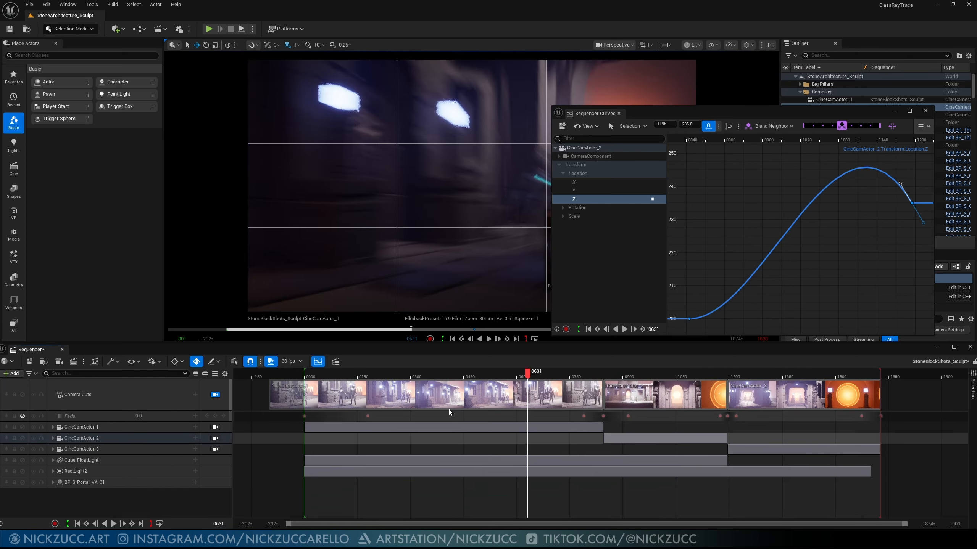
pyautogui.click(396, 373)
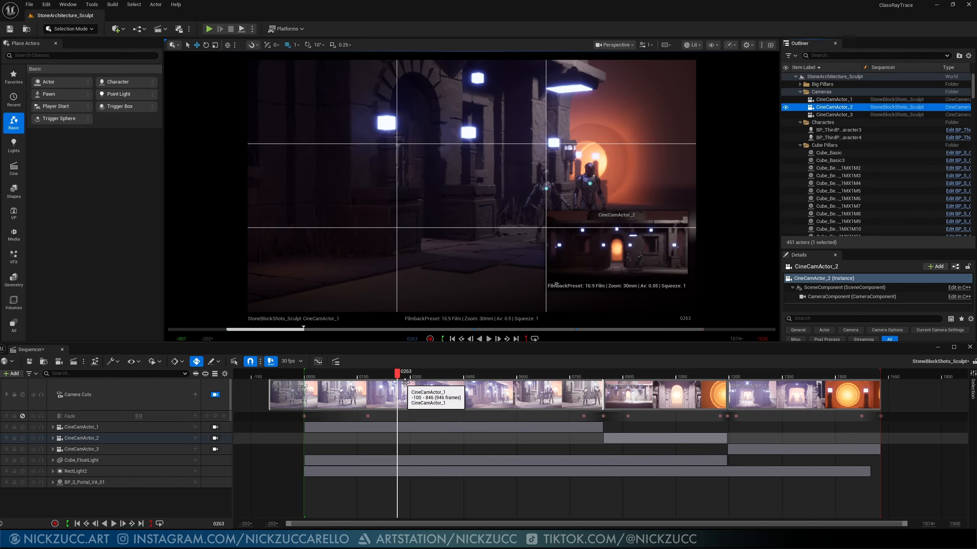
pyautogui.moveTo(400, 375); pyautogui.dragTo(360, 374)
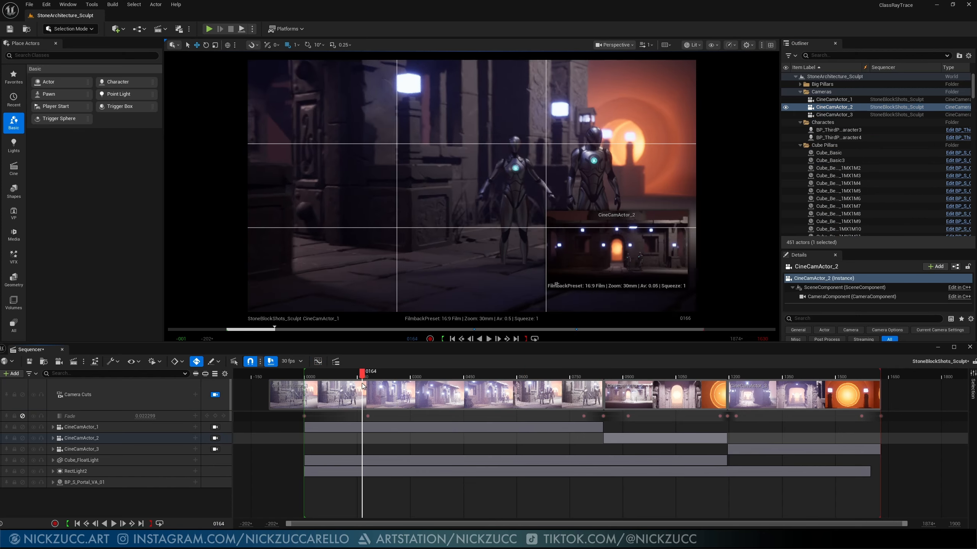
pyautogui.click(154, 423)
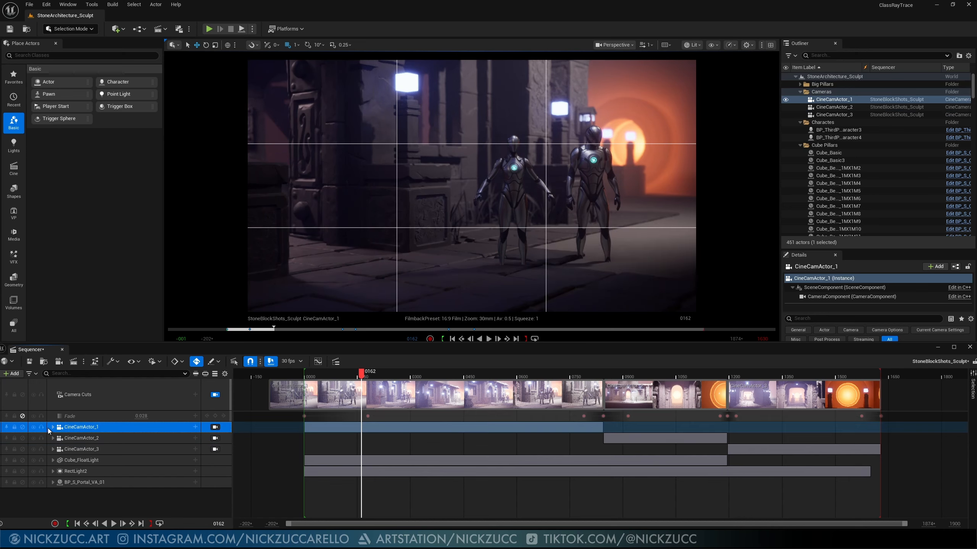
pyautogui.click(52, 427)
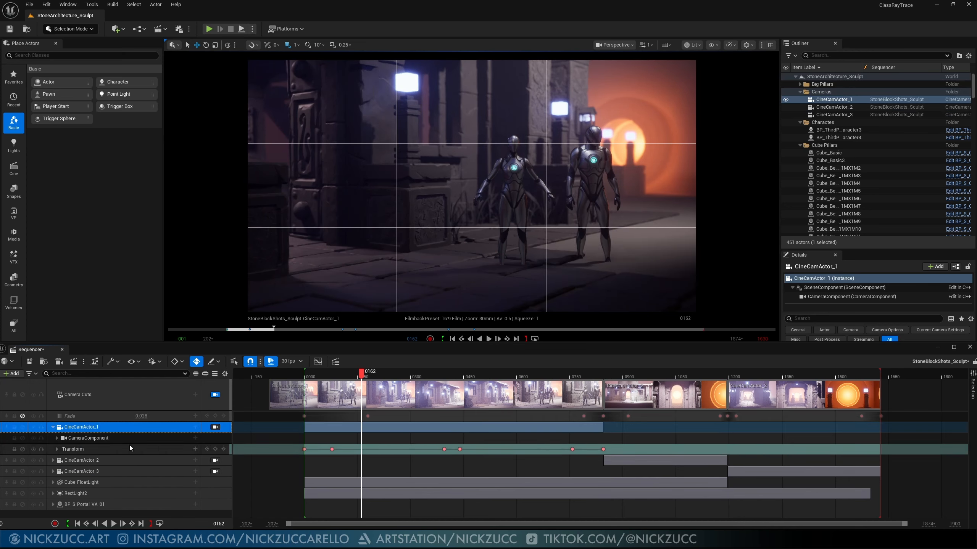
# Step: Expand CineCamActor_1's CameraComponent to show its aperture, focal length and focus distance tracks, and move the playhead to frame 16
pyautogui.click(57, 438)
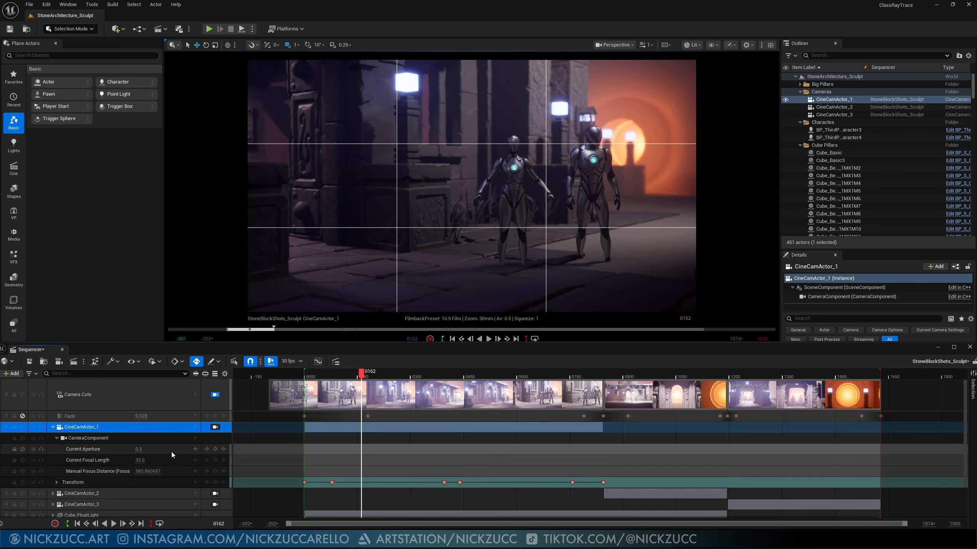
pyautogui.moveTo(361, 377); pyautogui.dragTo(311, 393)
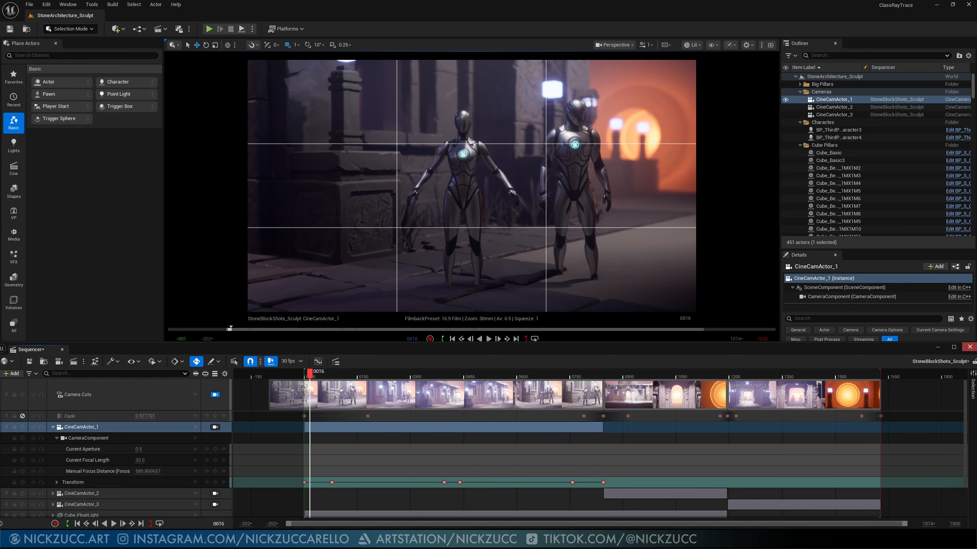
# Step: Narrow and reposition the floating Sequencer window so it no longer covers the camera's Details settings
pyautogui.moveTo(924, 347); pyautogui.dragTo(768, 352)
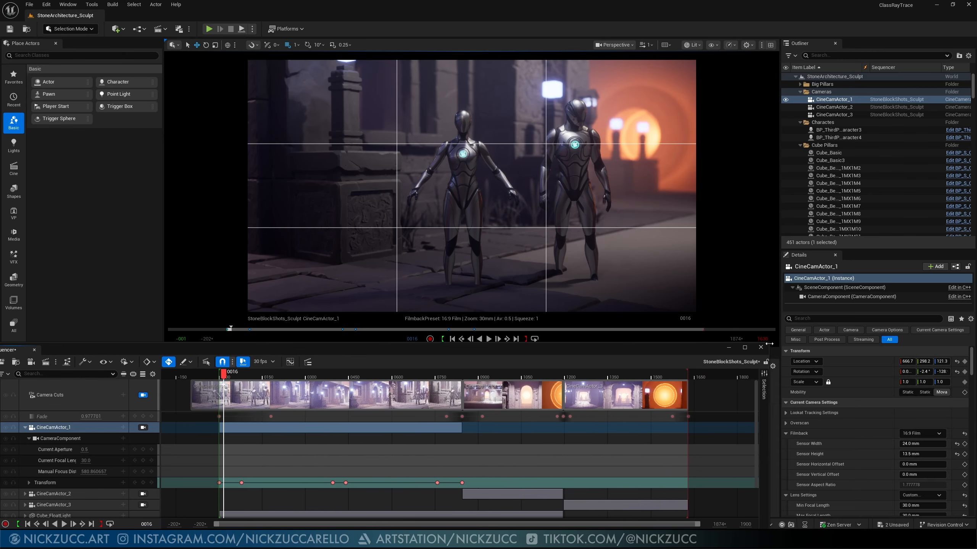
pyautogui.moveTo(674, 348); pyautogui.dragTo(702, 336)
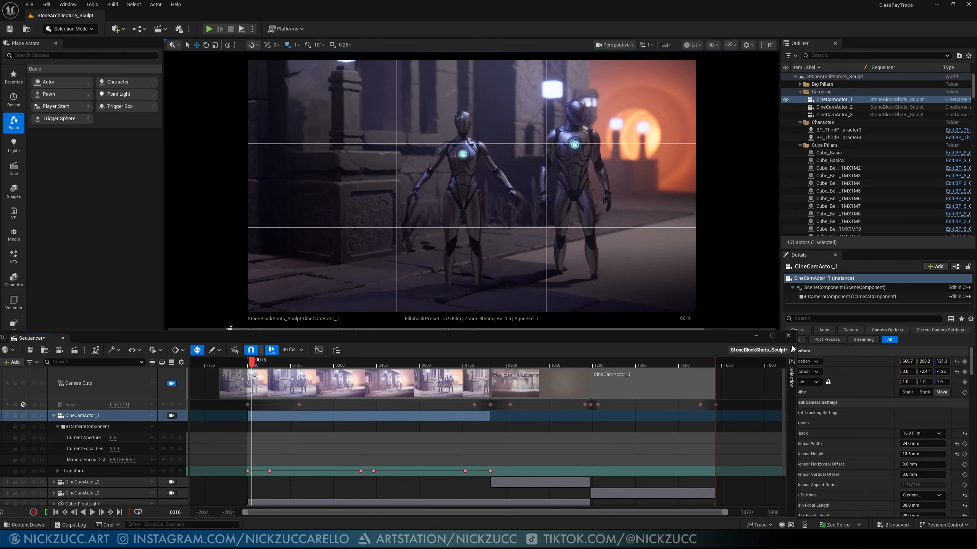
pyautogui.moveTo(798, 349); pyautogui.dragTo(775, 348)
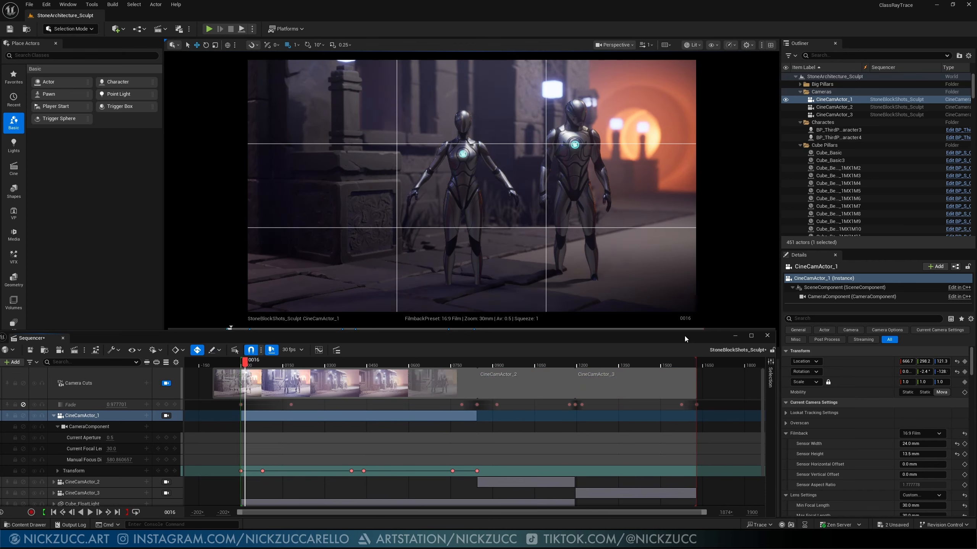
pyautogui.moveTo(685, 336); pyautogui.dragTo(689, 337)
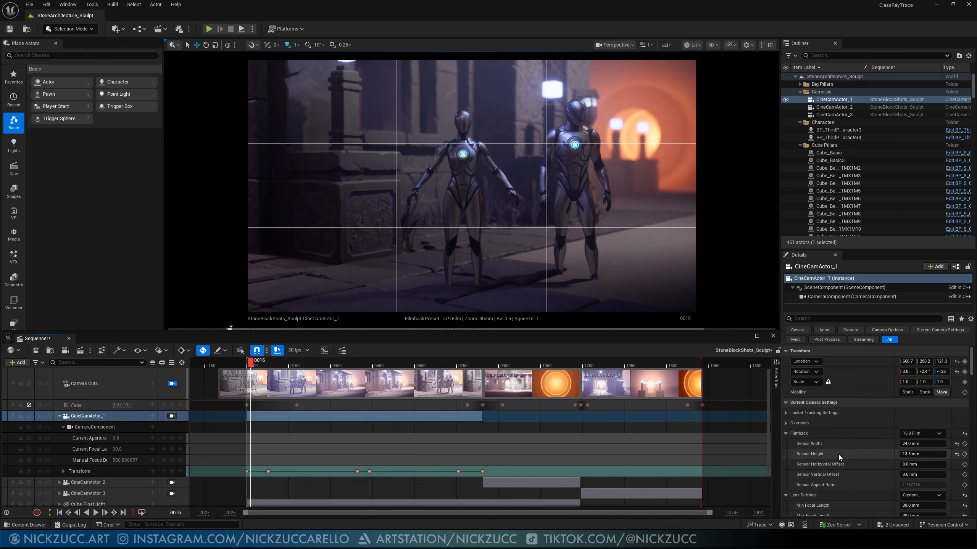
# Step: Collapse CineCamActor_1's Filmback settings and turn on Draw Debug Focus Plane in its Focus Settings
pyautogui.scroll(-5, 839, 455)
pyautogui.scroll(5, 838, 455)
pyautogui.click(785, 433)
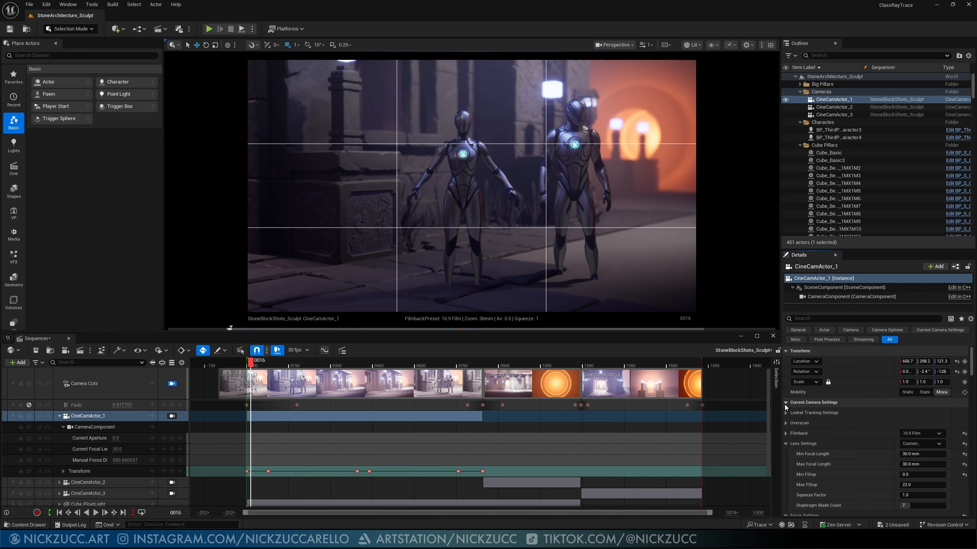
pyautogui.scroll(-1, 875, 432)
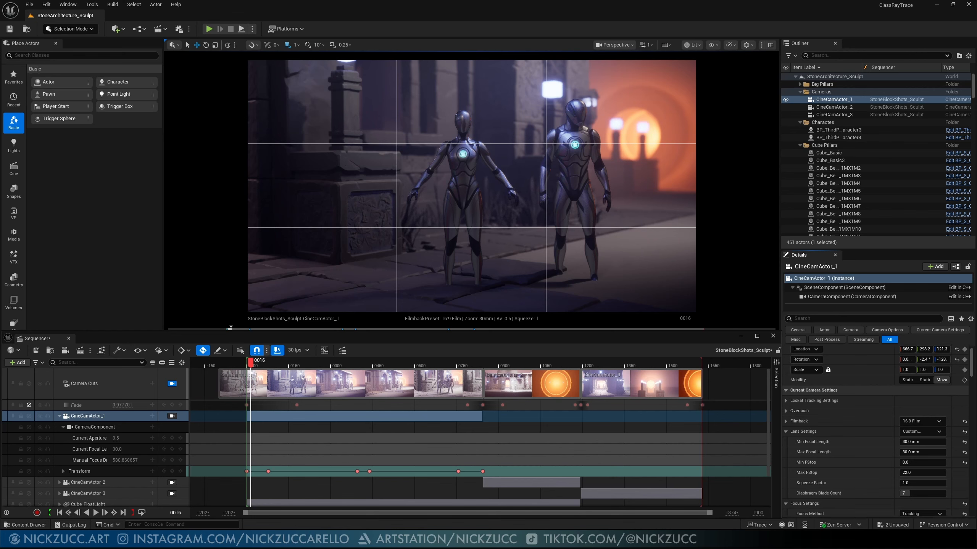
pyautogui.scroll(-6, 834, 439)
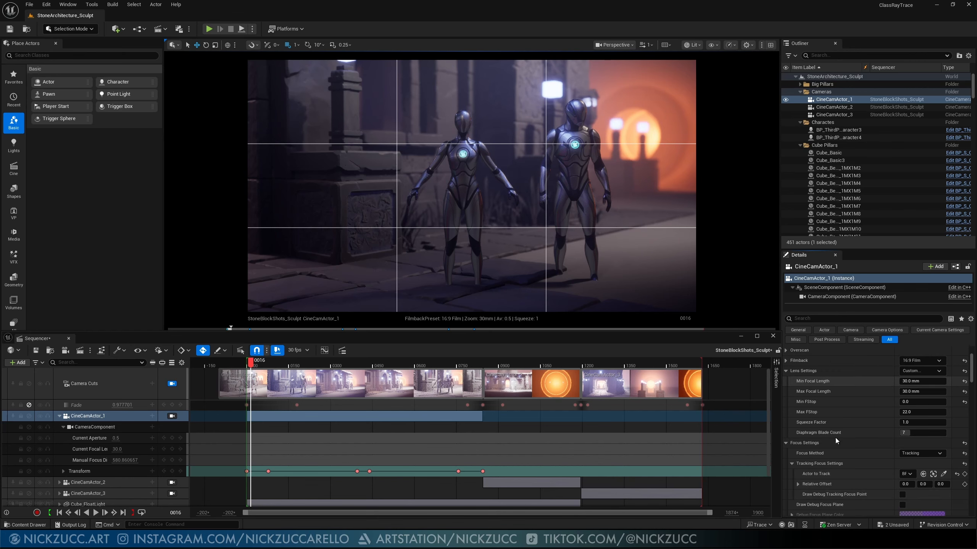
pyautogui.scroll(-2, 844, 438)
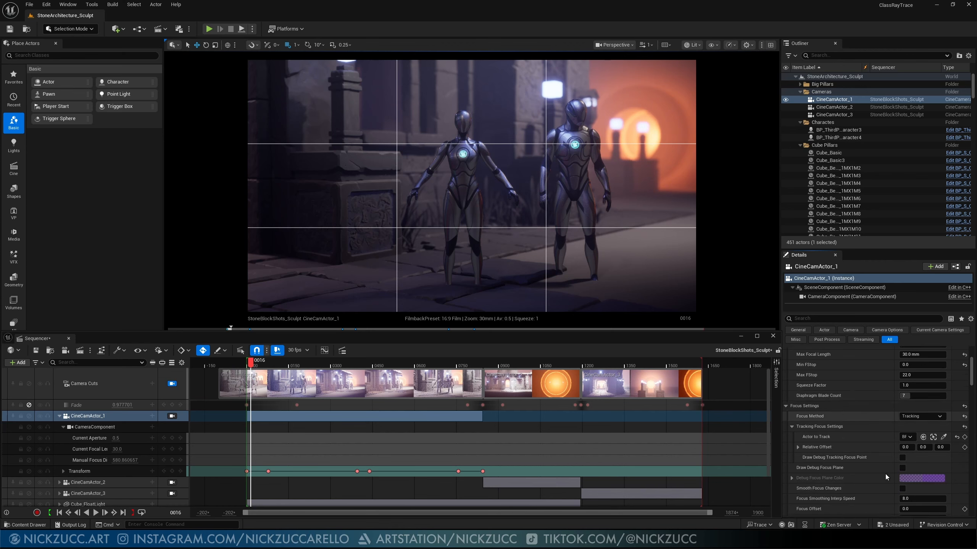
pyautogui.click(902, 467)
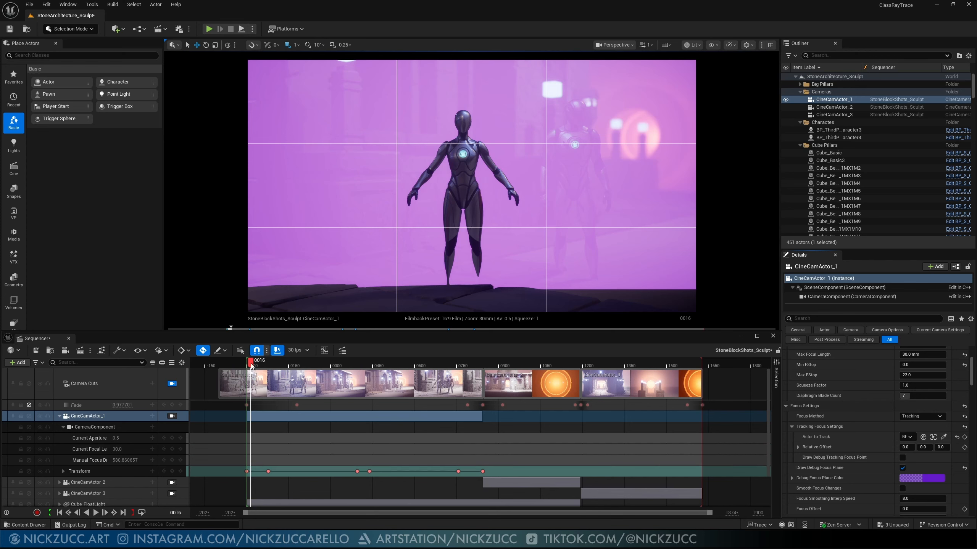
# Step: Scrub through the CineCamActor_1 shot to frame 839 to check the tracked focus plane, and collapse the camera's track
pyautogui.moveTo(252, 366); pyautogui.dragTo(342, 362)
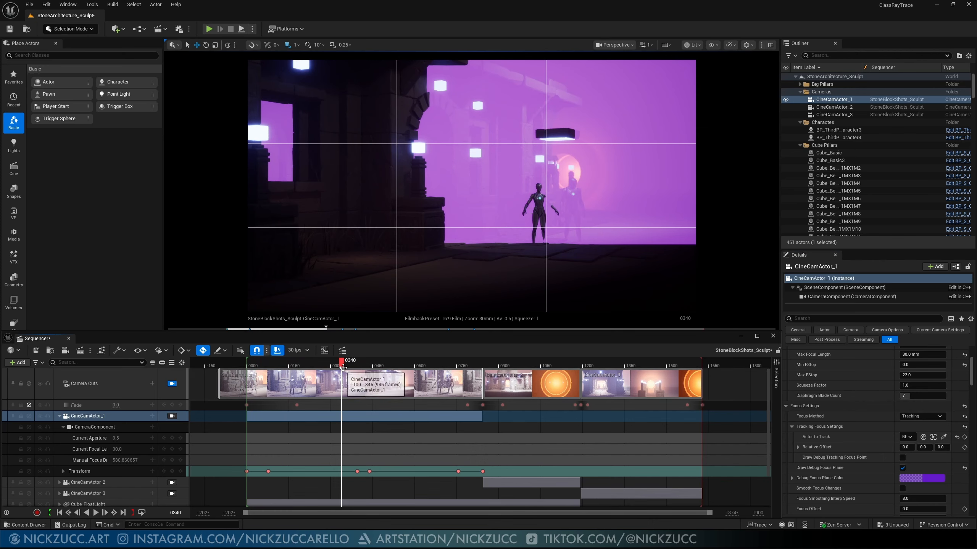
pyautogui.moveTo(342, 362); pyautogui.dragTo(482, 380)
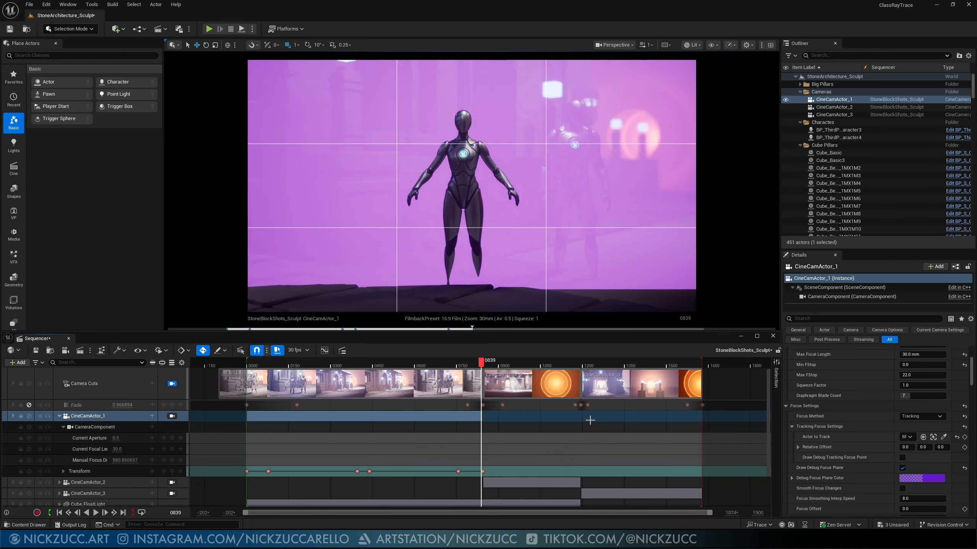
pyautogui.click(59, 416)
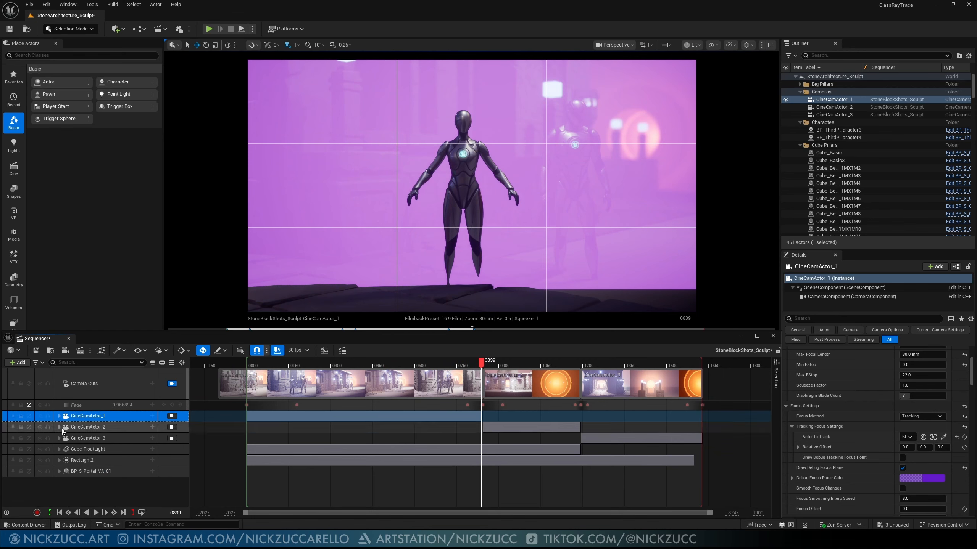
# Step: Select CineCamActor_2, collapse its Transform track and expand its CameraComponent to show the aperture and manual focus distance keys
pyautogui.click(58, 427)
pyautogui.keyDown('ctrl'); pyautogui.click(97, 429); pyautogui.keyUp('ctrl')
pyautogui.click(97, 430)
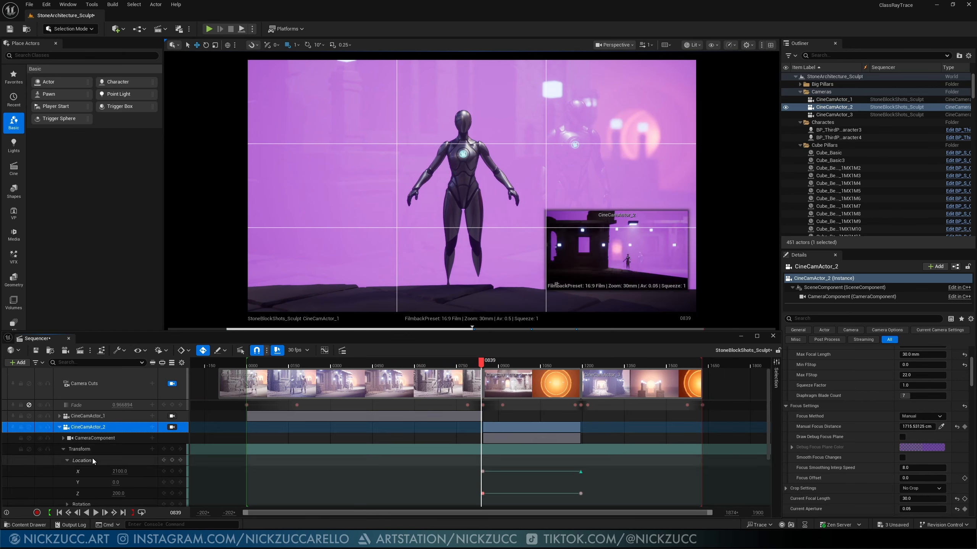
pyautogui.click(63, 450)
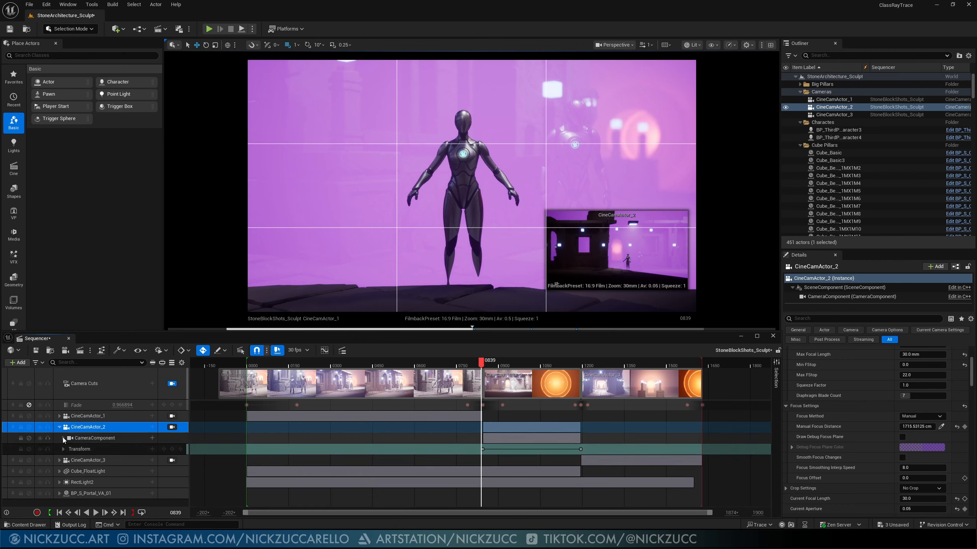
pyautogui.click(63, 438)
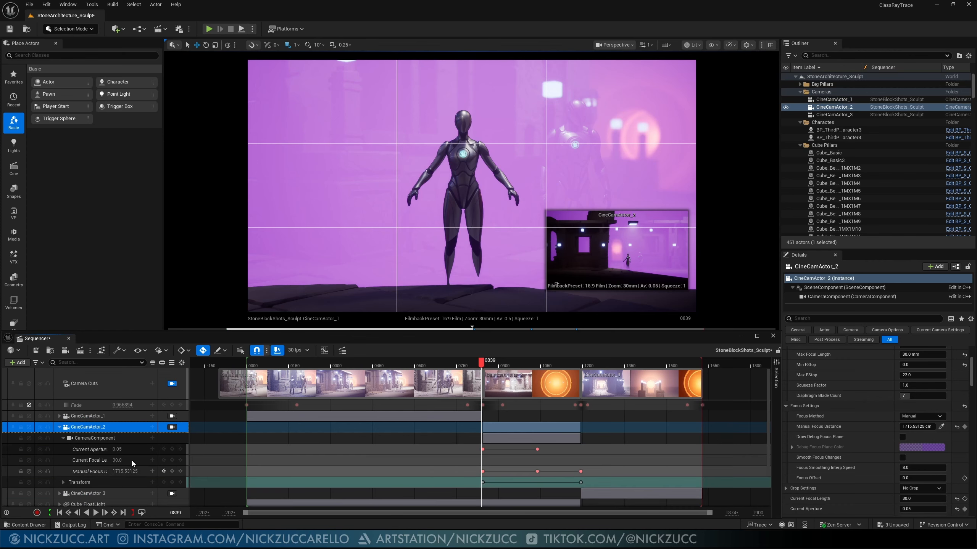
# Step: Look through CineCamActor_2 at its first aperture key, frame 845, and raise its Manual Focus Distance there to about 2052 cm
pyautogui.click(483, 449)
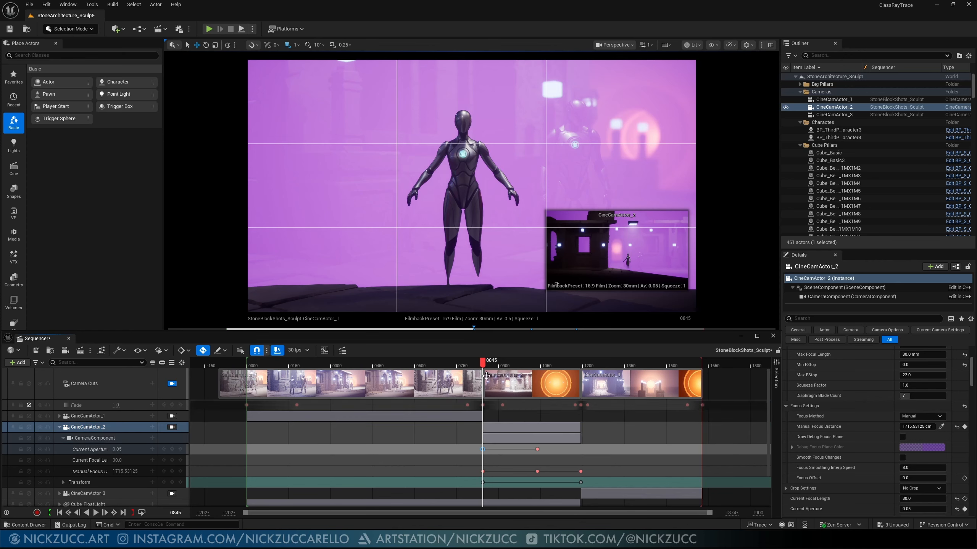
pyautogui.click(174, 427)
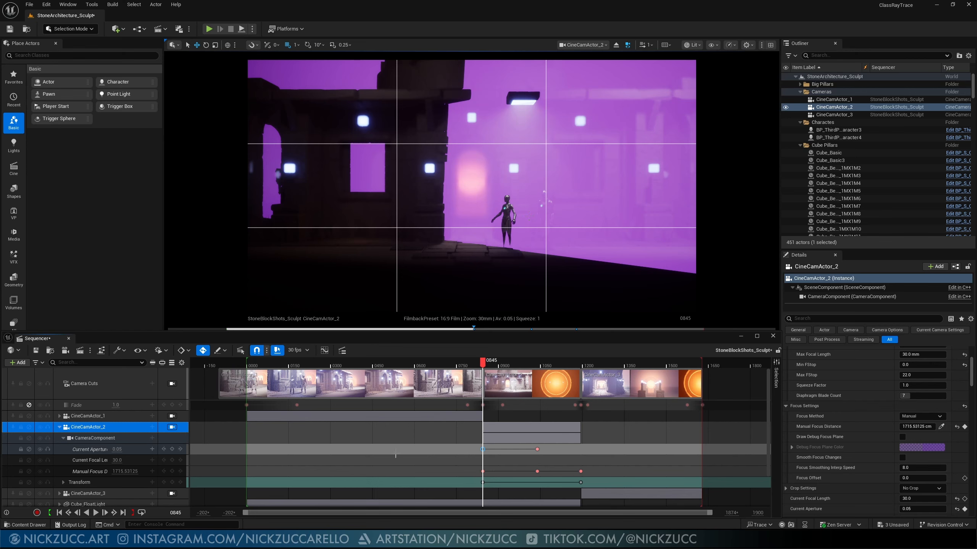
pyautogui.moveTo(126, 471)
pyautogui.mouseDown()
pyautogui.moveTo(142, 471)
pyautogui.moveTo(113, 471)
pyautogui.moveTo(137, 471)
pyautogui.moveTo(126, 471)
pyautogui.mouseUp()
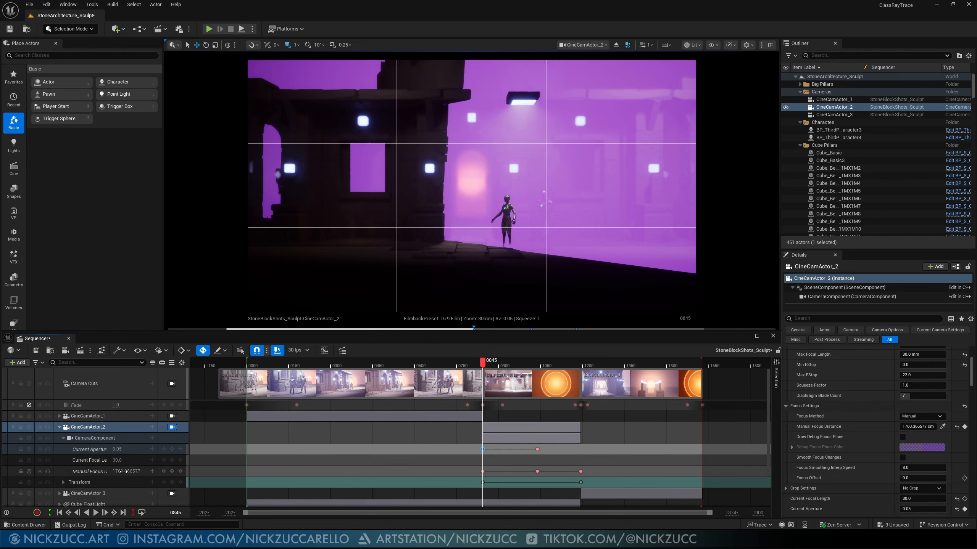
pyautogui.moveTo(126, 471)
pyautogui.mouseDown()
pyautogui.moveTo(139, 471)
pyautogui.moveTo(115, 471)
pyautogui.mouseUp()
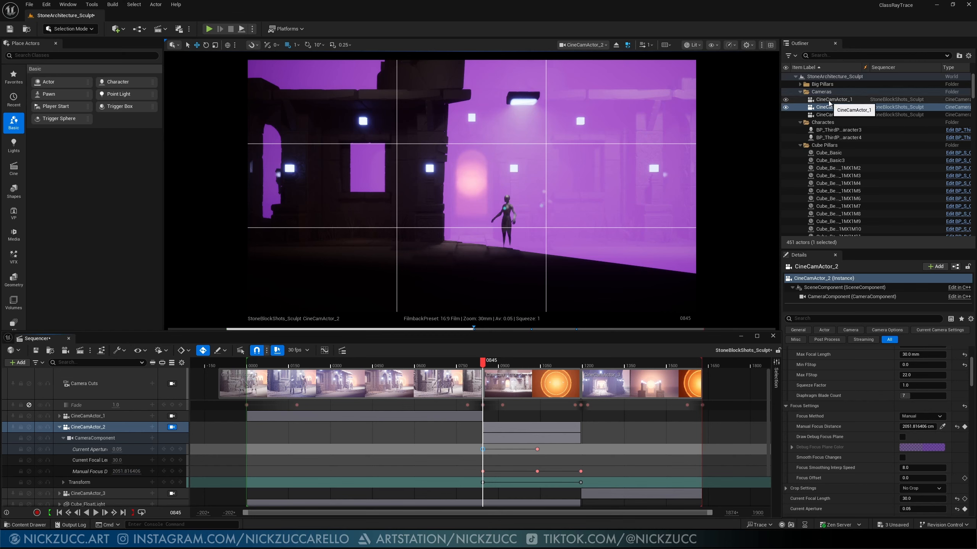
# Step: Turn on Draw Debug Focus Plane for CineCamActor_2 and turn it off for CineCamActor_1, leaving CineCamActor_2 selected
pyautogui.click(902, 437)
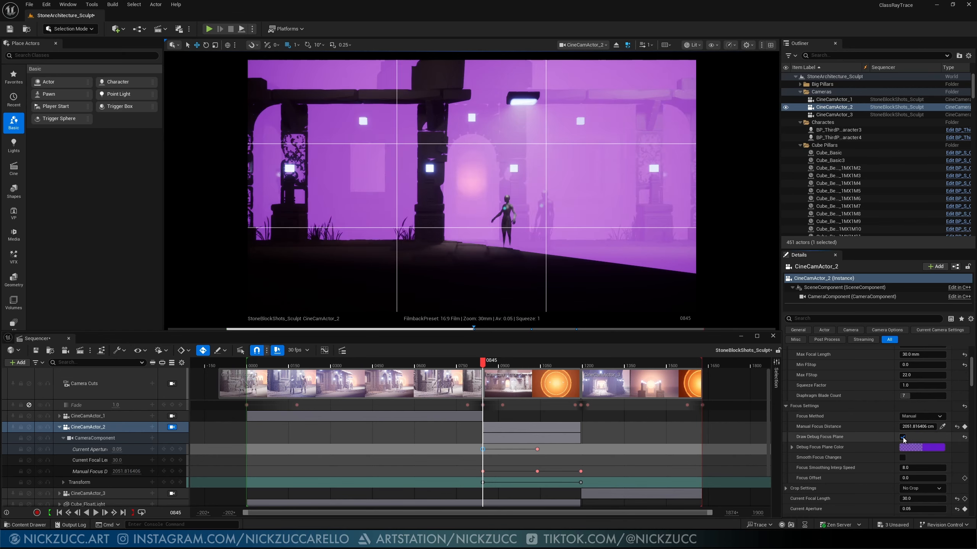
pyautogui.click(833, 99)
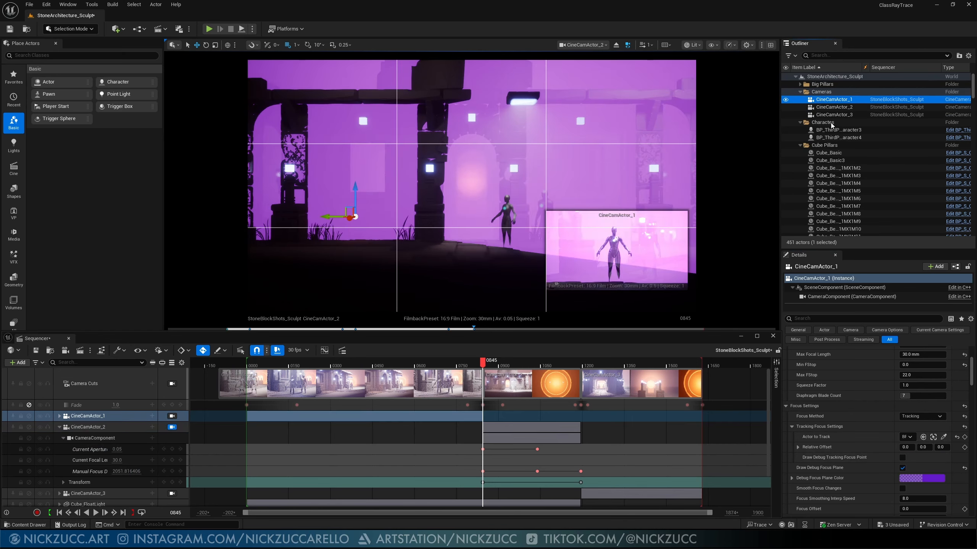
pyautogui.click(902, 468)
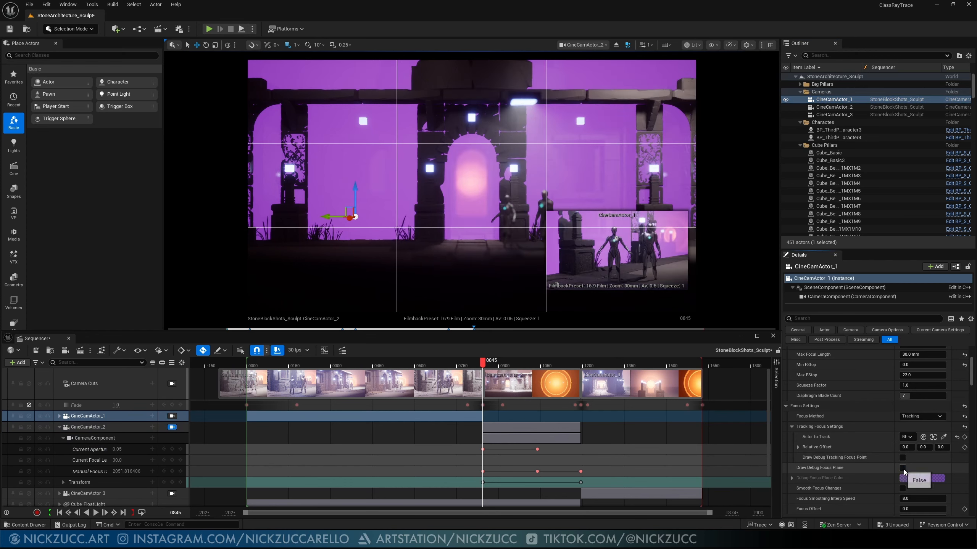
pyautogui.click(834, 107)
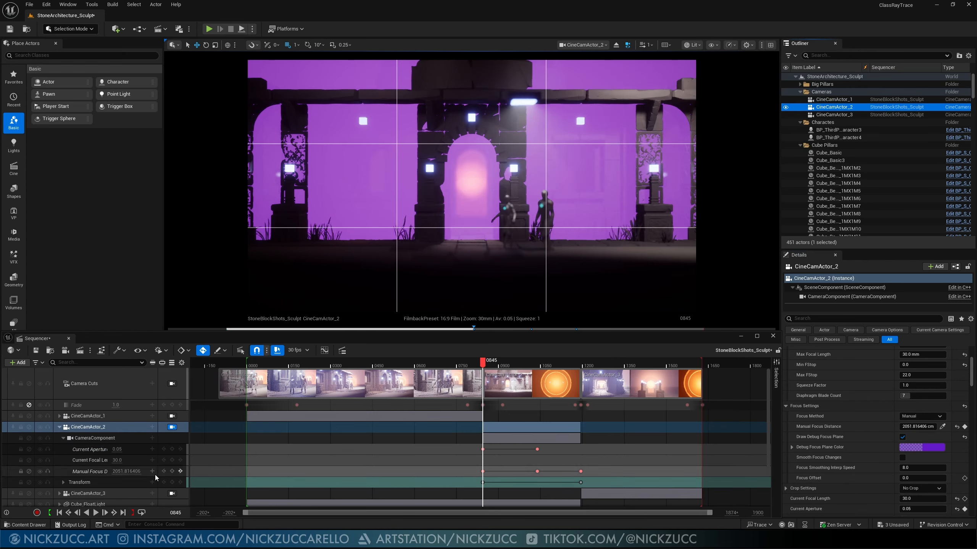
# Step: Set CineCamActor_2's Manual Focus Distance at frame 845 to about 1790 cm, and scrub to frame 1038 to check the focus plane
pyautogui.moveTo(114, 473); pyautogui.dragTo(97, 473)
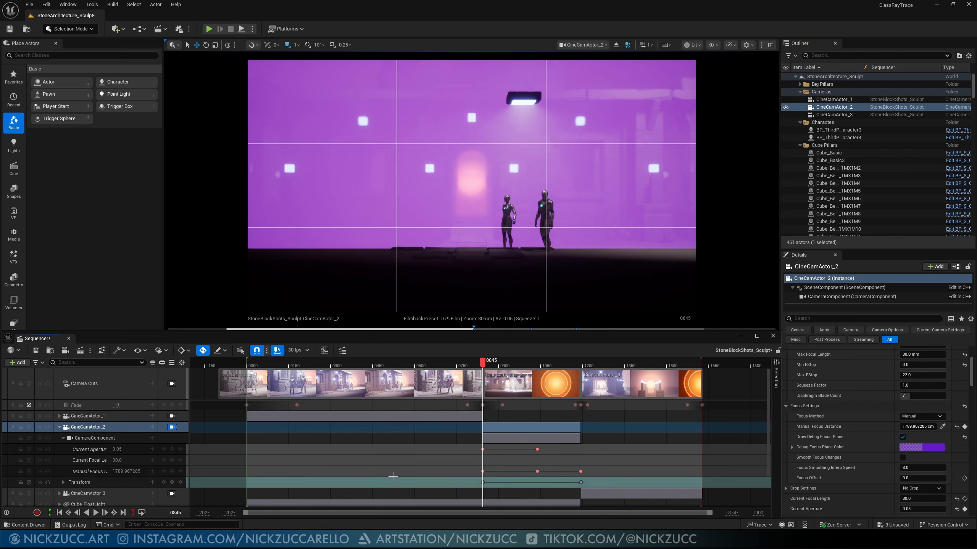
pyautogui.moveTo(483, 364); pyautogui.dragTo(538, 383)
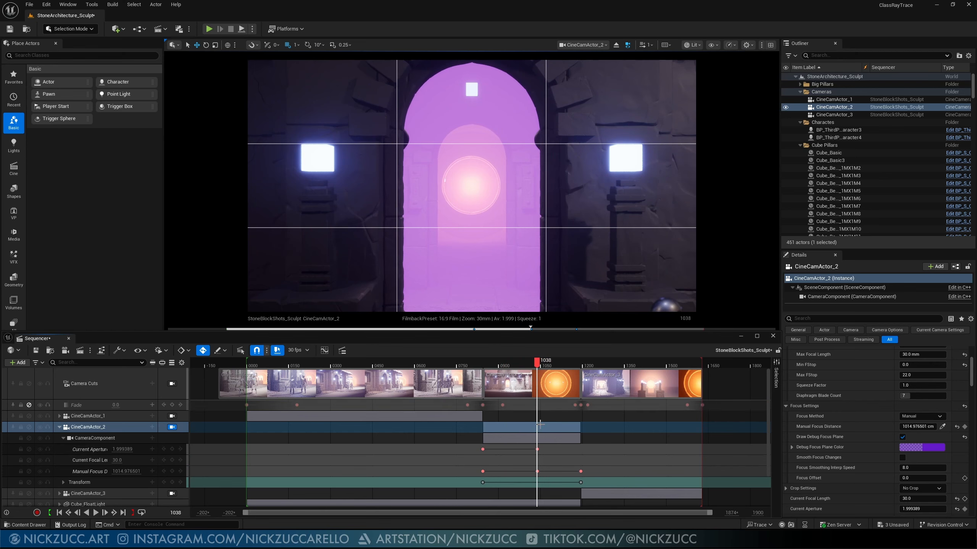
# Step: Inspect CineCamActor_2's aperture and manual focus distance keys at frame 1040, and scrub back to frame 957 to review the focus change
pyautogui.click(536, 449)
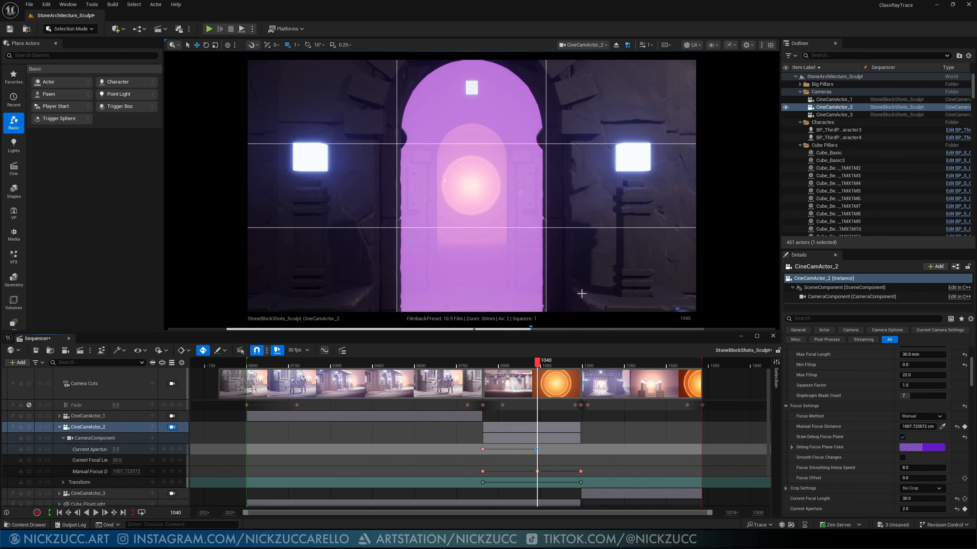
pyautogui.click(537, 471)
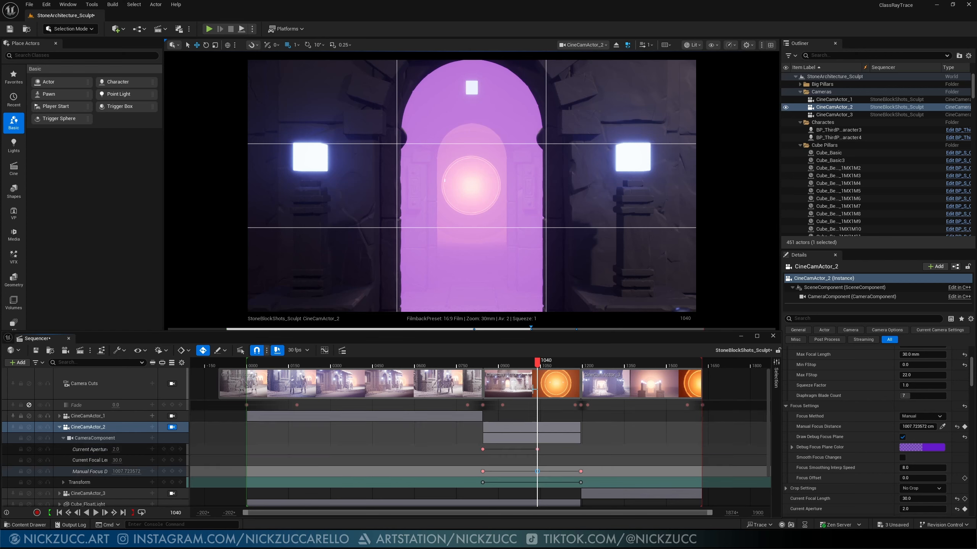
pyautogui.moveTo(538, 364); pyautogui.dragTo(515, 389)
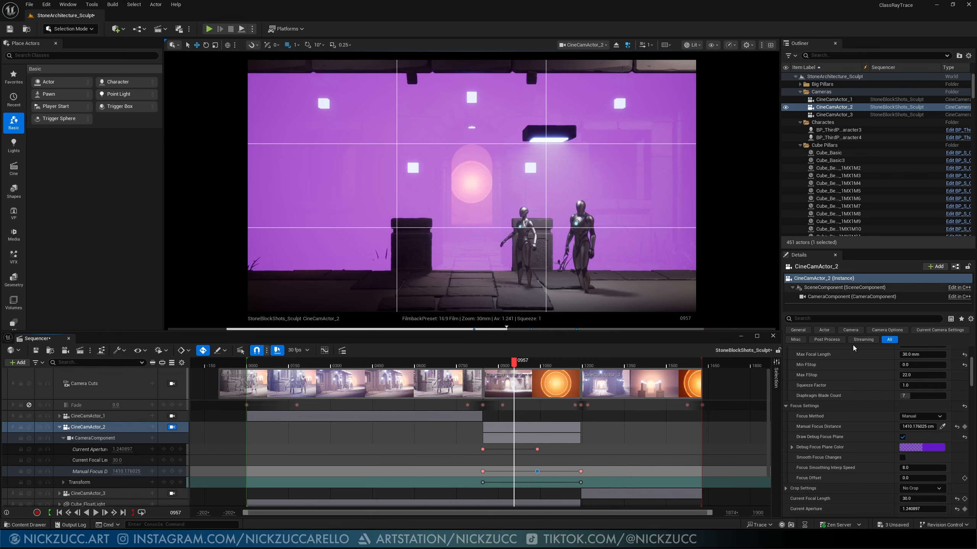
# Step: Turn off CineCamActor_2's debug focus plane and collapse its track
pyautogui.click(901, 437)
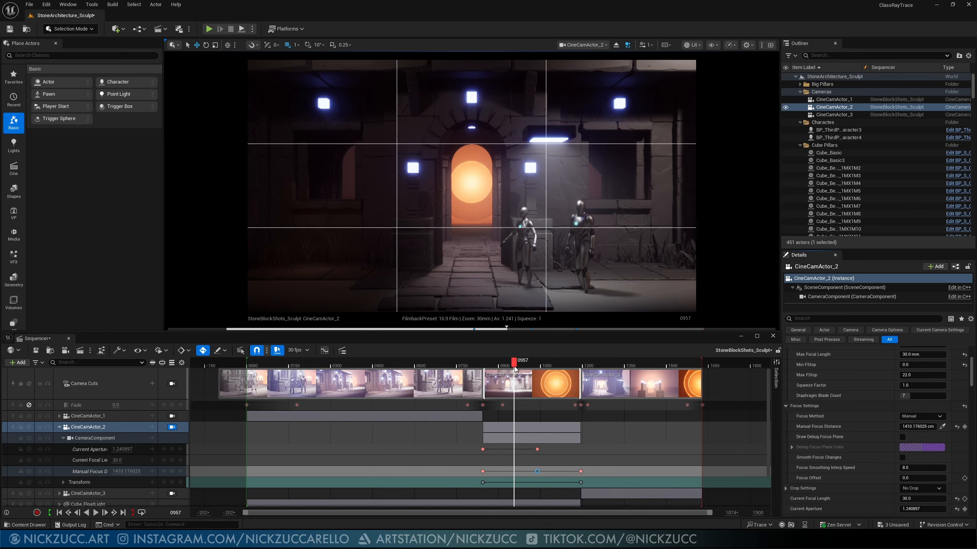
pyautogui.click(60, 427)
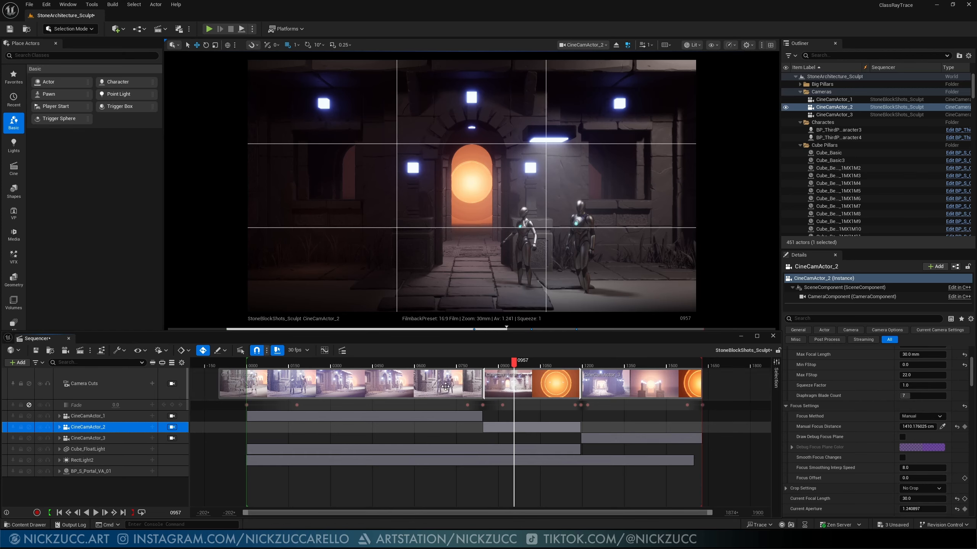
# Step: Look through CineCamActor_1 at frame 303 and select the RectLight2 track
pyautogui.click(88, 416)
pyautogui.click(172, 416)
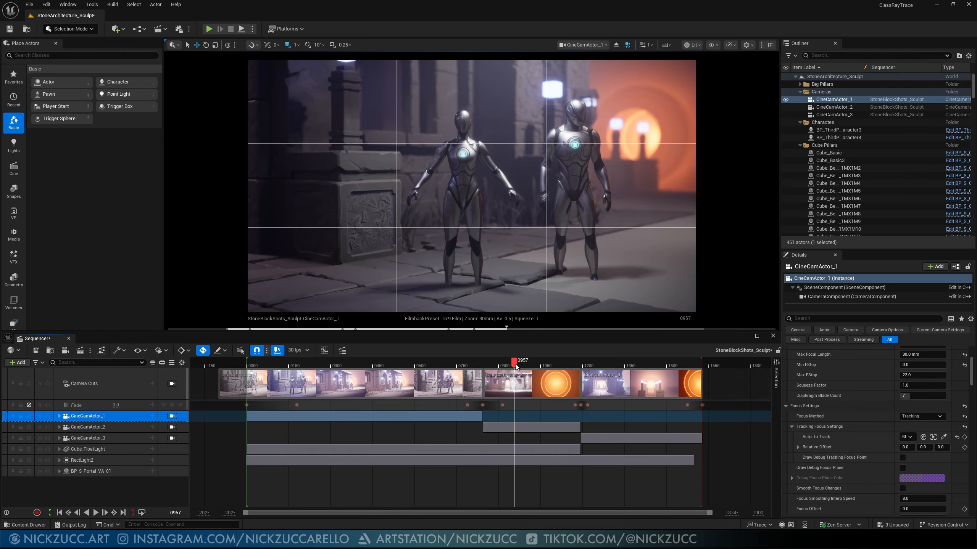
pyautogui.moveTo(516, 366); pyautogui.dragTo(331, 398)
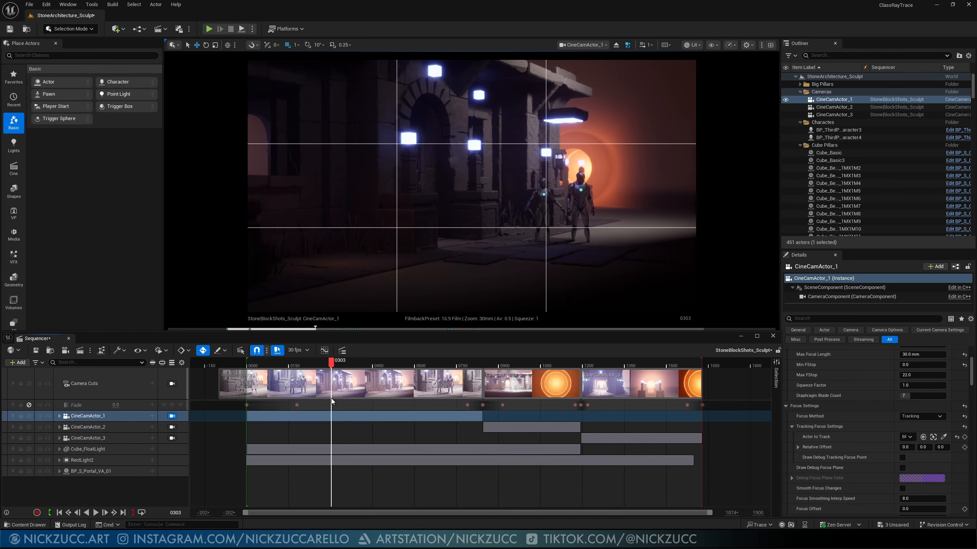
pyautogui.click(119, 464)
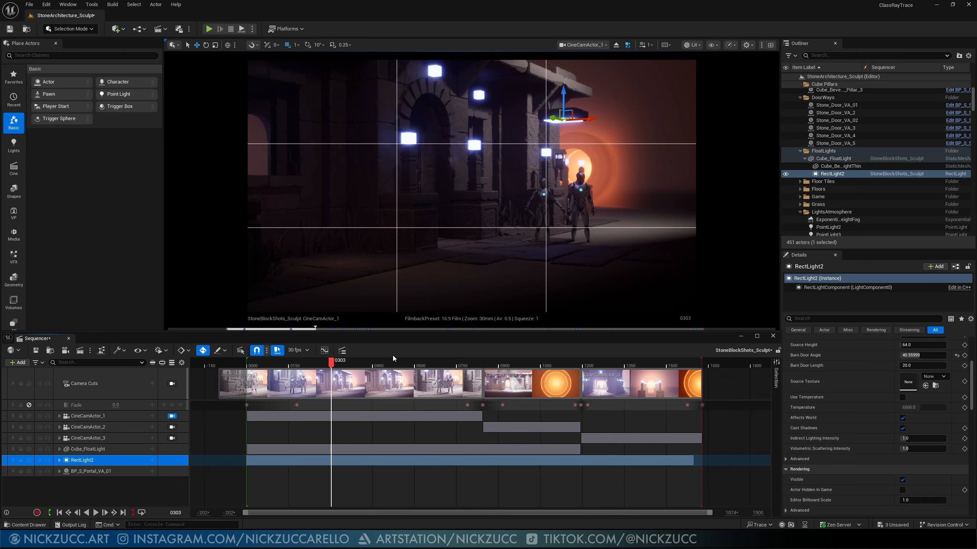
# Step: Scrub CineCamActor_1's shot back to frame 0, expand the RectLight2 track and select its Intensity key at frame 0
pyautogui.moveTo(331, 365); pyautogui.dragTo(288, 366)
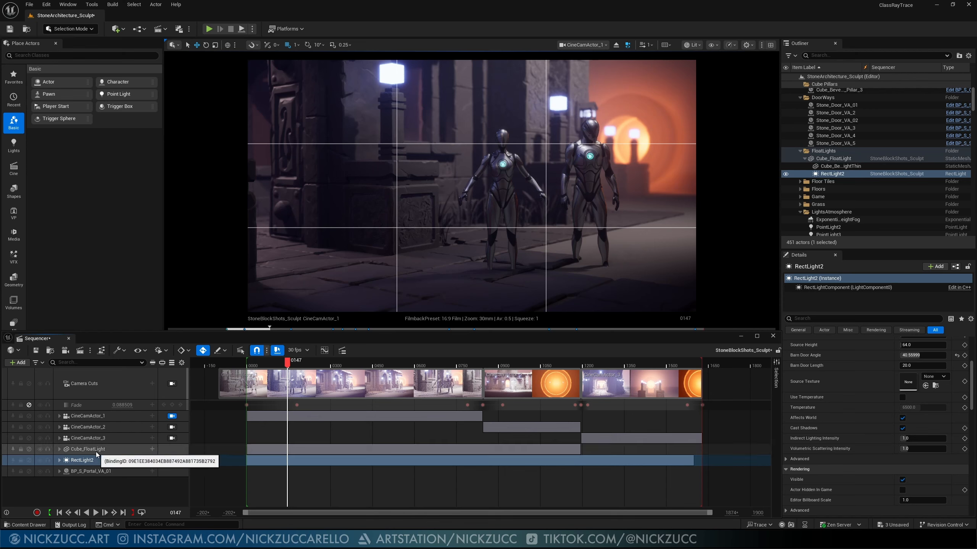
pyautogui.click(60, 461)
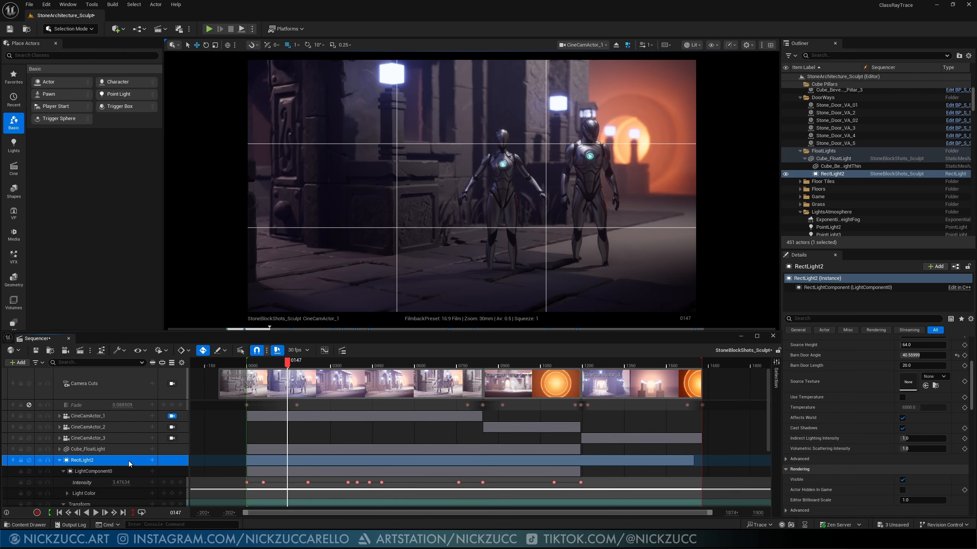
pyautogui.scroll(-3, 127, 461)
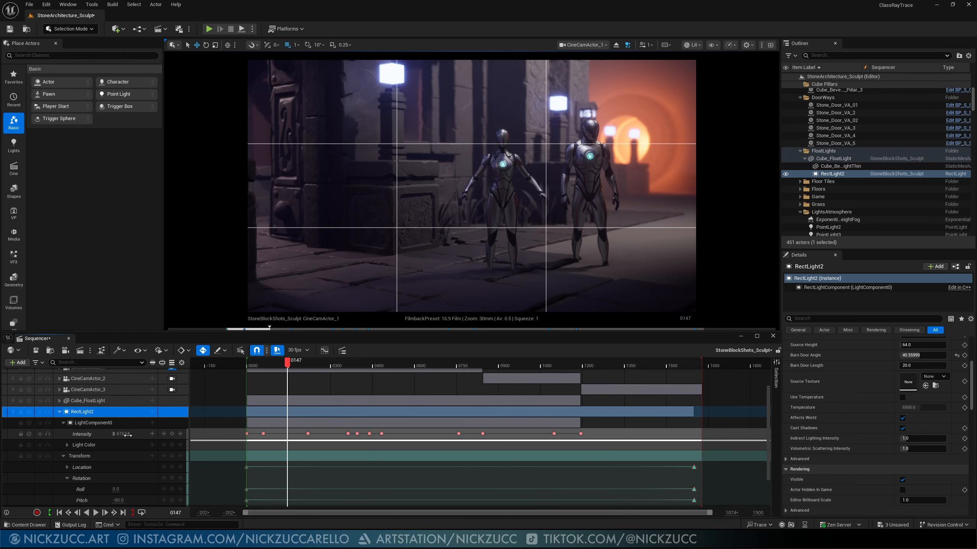
pyautogui.moveTo(288, 362); pyautogui.dragTo(246, 377)
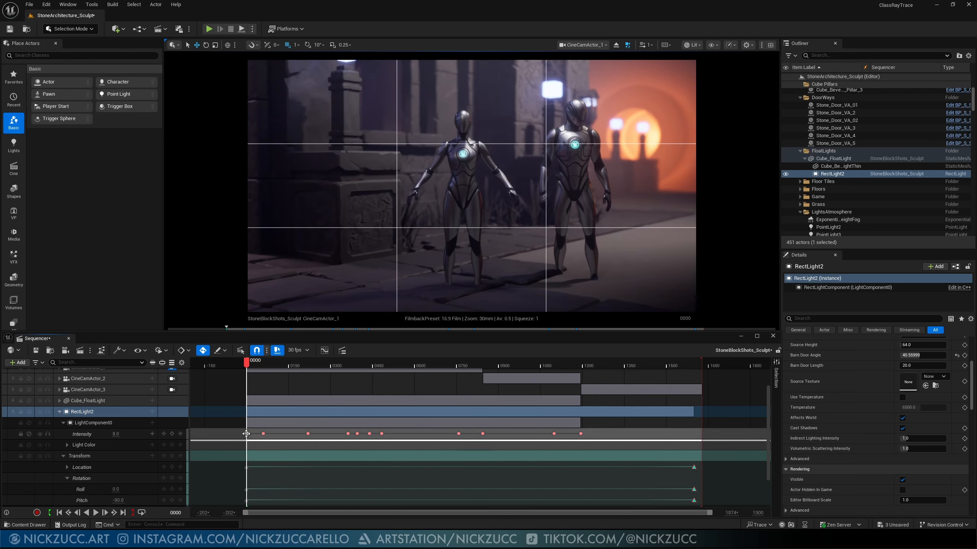
pyautogui.click(246, 434)
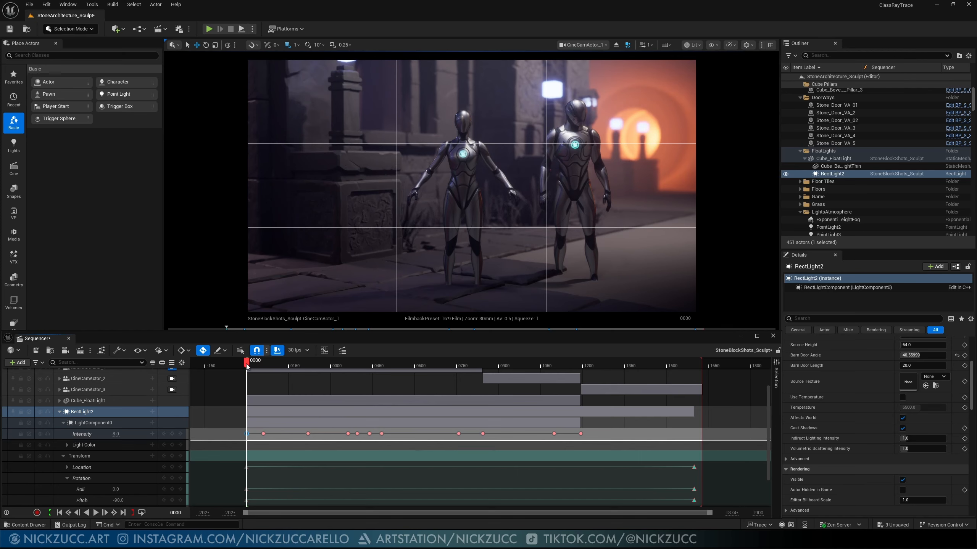
# Step: Scrub to frame 397 to examine RectLight2's Intensity keys around it, and return to the key at frame 0
pyautogui.moveTo(247, 366); pyautogui.dragTo(358, 383)
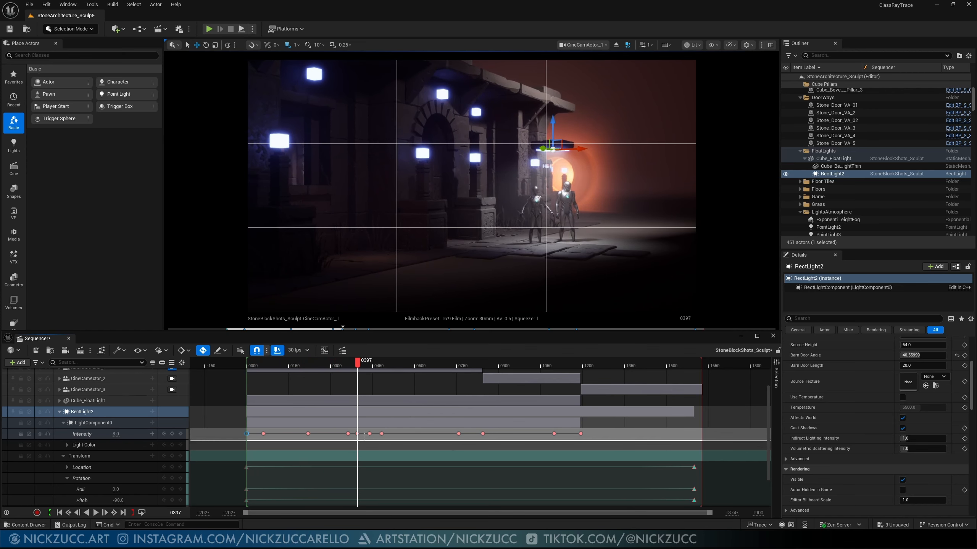
pyautogui.click(357, 433)
pyautogui.click(348, 433)
pyautogui.moveTo(340, 368); pyautogui.dragTo(246, 394)
pyautogui.click(247, 433)
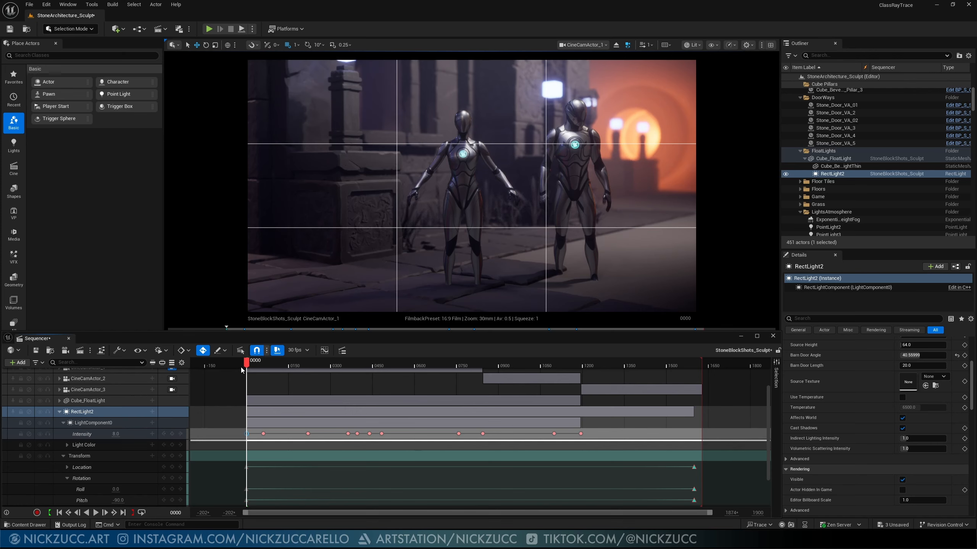
# Step: Step through RectLight2's Intensity keys at frames 60, 360, 438 and 483 to review how the light flickers
pyautogui.moveTo(248, 365); pyautogui.dragTo(263, 365)
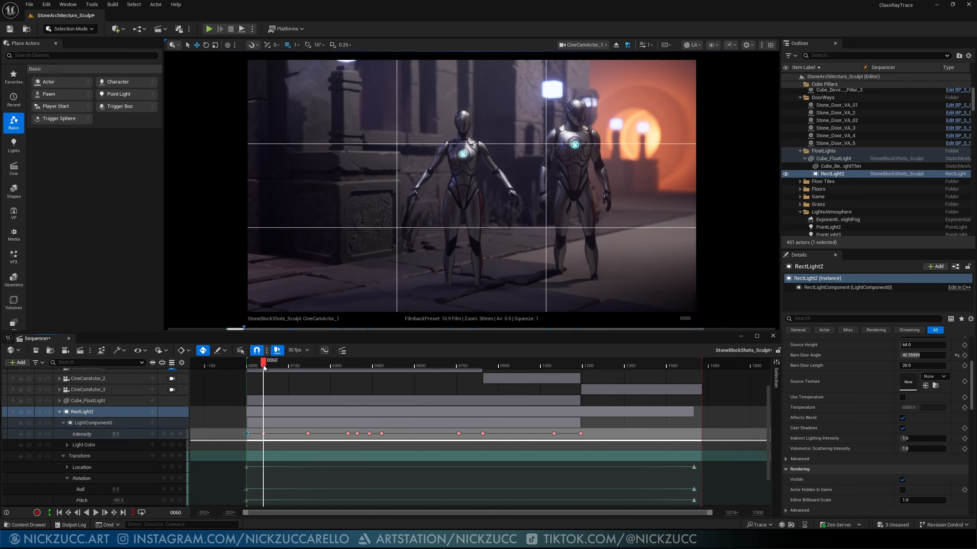
pyautogui.click(263, 434)
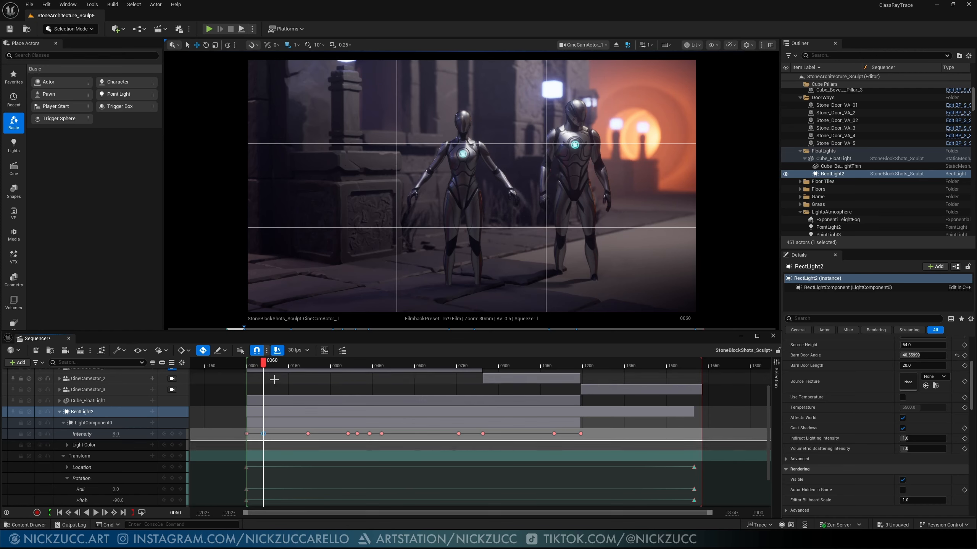
pyautogui.moveTo(263, 366); pyautogui.dragTo(347, 377)
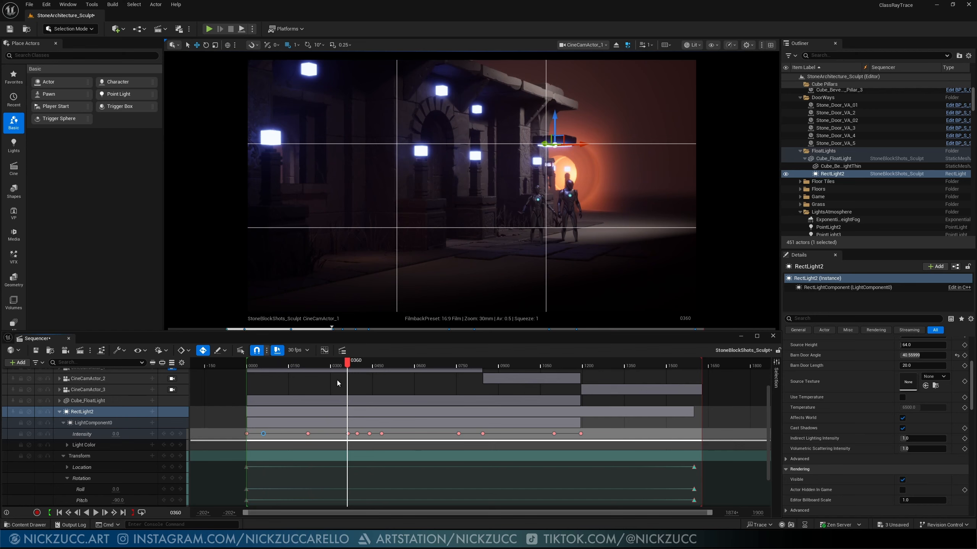
pyautogui.moveTo(347, 368); pyautogui.dragTo(358, 371)
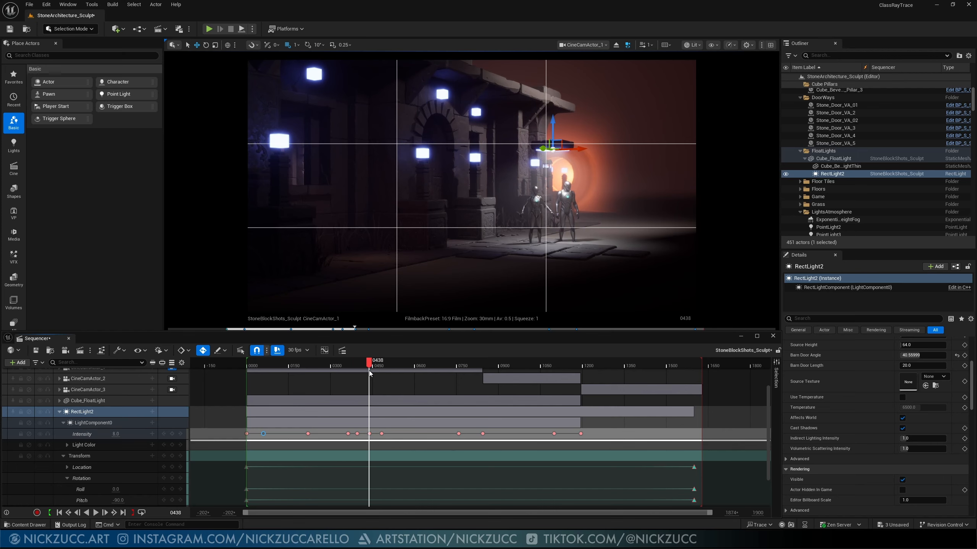
pyautogui.moveTo(372, 369); pyautogui.dragTo(383, 373)
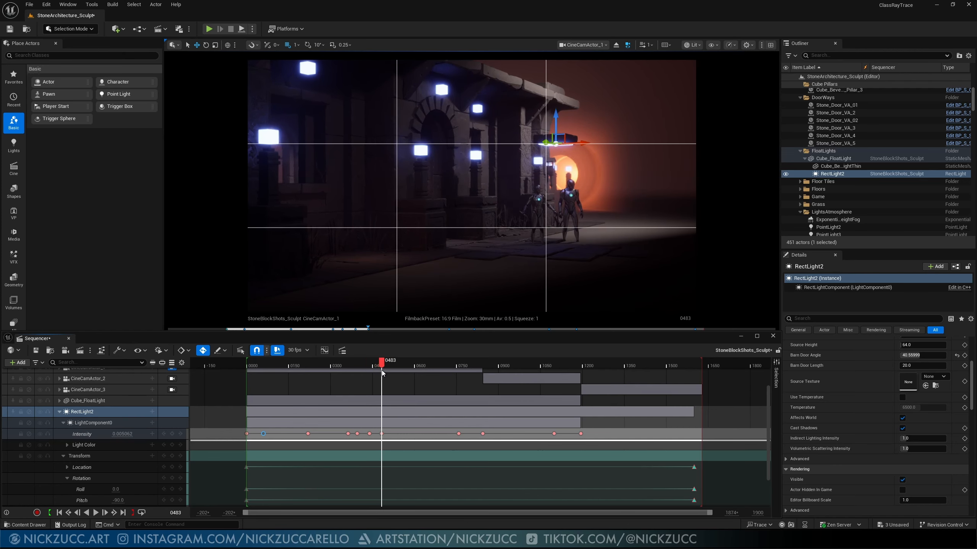
pyautogui.click(380, 433)
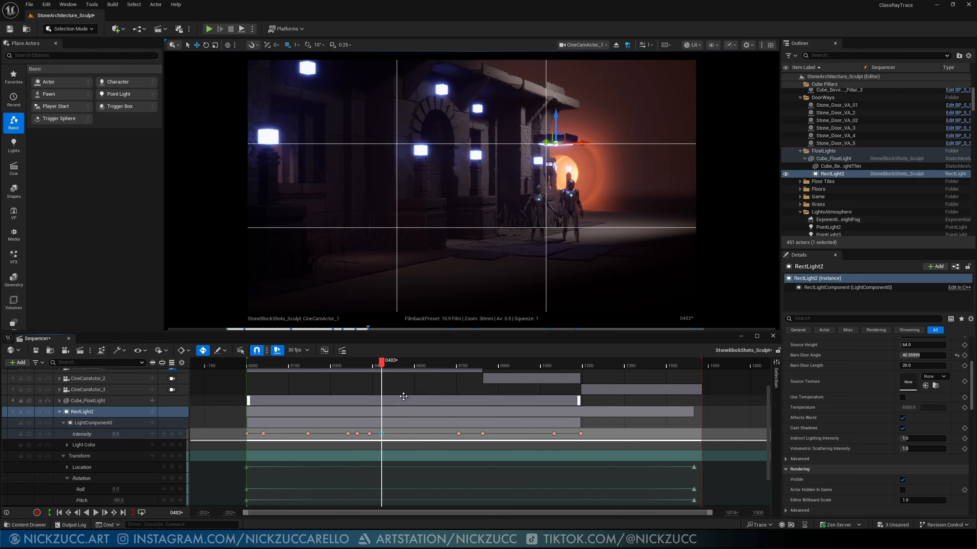
# Step: Scrub RectLight2's intensity change through frames 760 and 829, and check it through CineCamActor_2 up to frame 870
pyautogui.moveTo(383, 366); pyautogui.dragTo(458, 377)
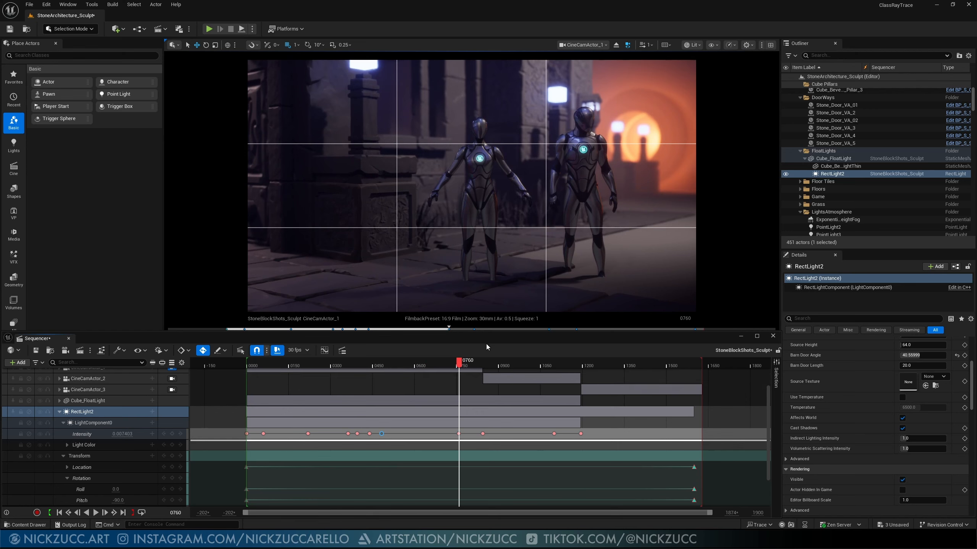
pyautogui.moveTo(461, 364); pyautogui.dragTo(479, 406)
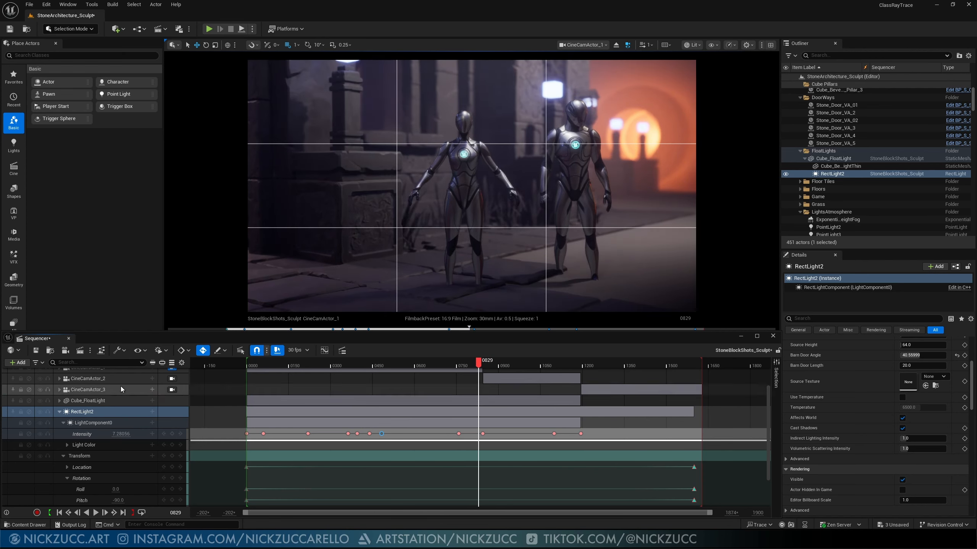
pyautogui.click(171, 379)
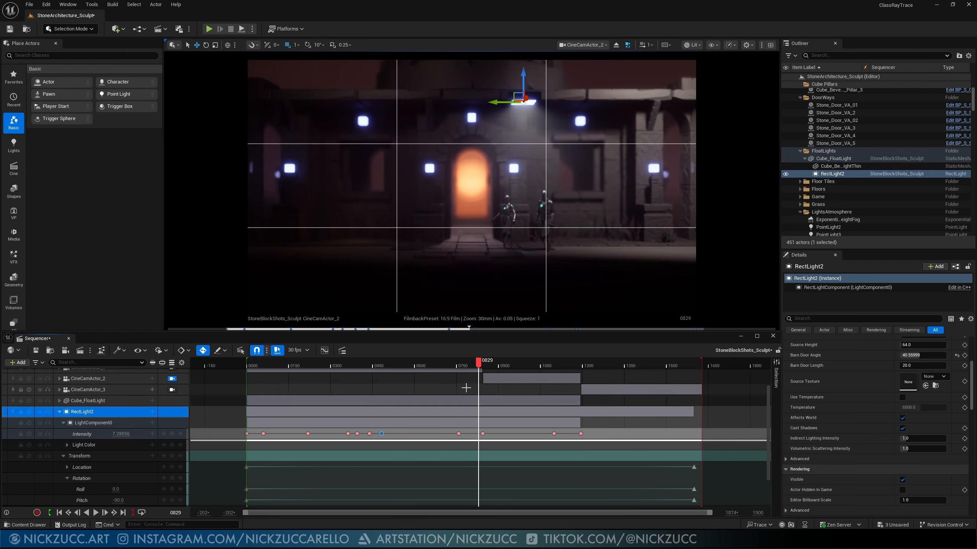
pyautogui.moveTo(479, 365); pyautogui.dragTo(490, 425)
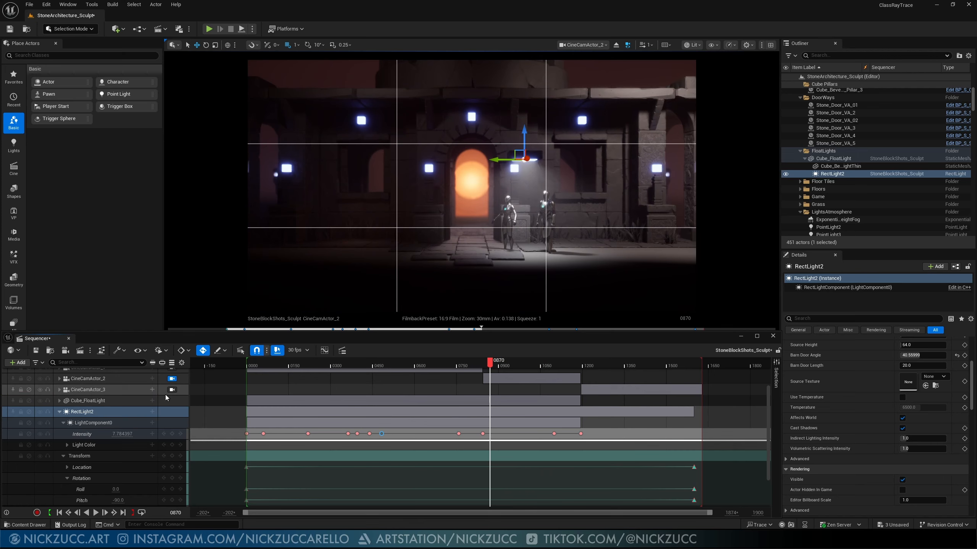
# Step: Collapse the RectLight2 track and expand Cube_FloatLight's Transform, with its Location channels folded, to inspect the keys
pyautogui.click(59, 412)
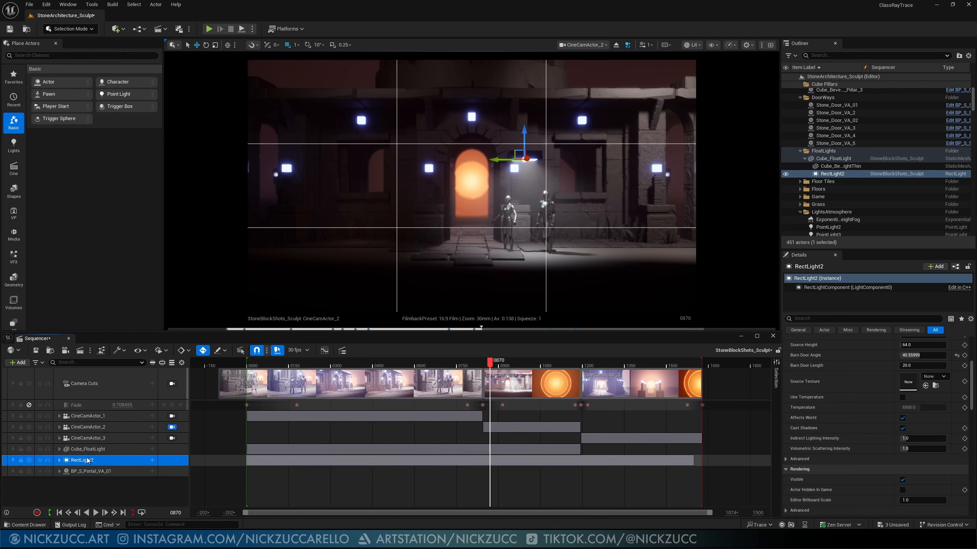
pyautogui.click(97, 450)
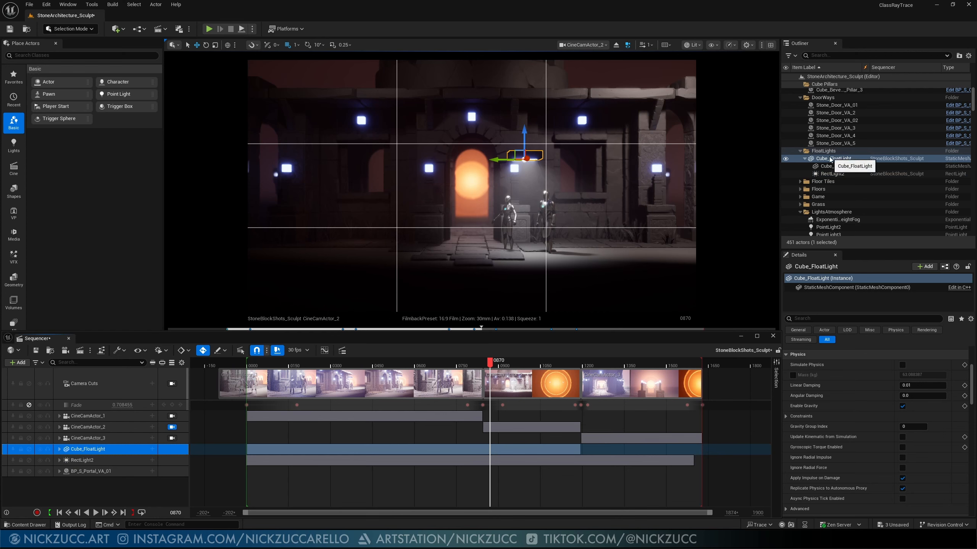
pyautogui.click(59, 450)
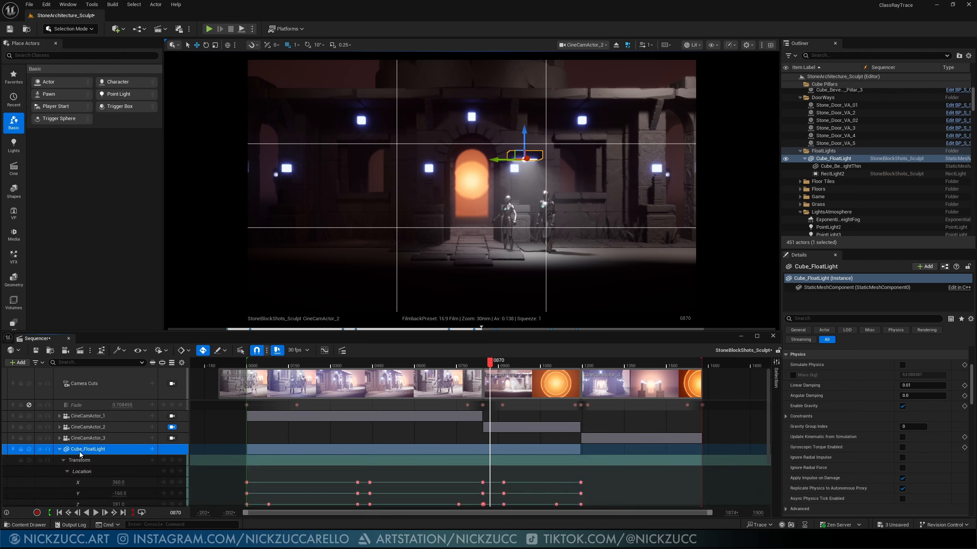
pyautogui.click(116, 472)
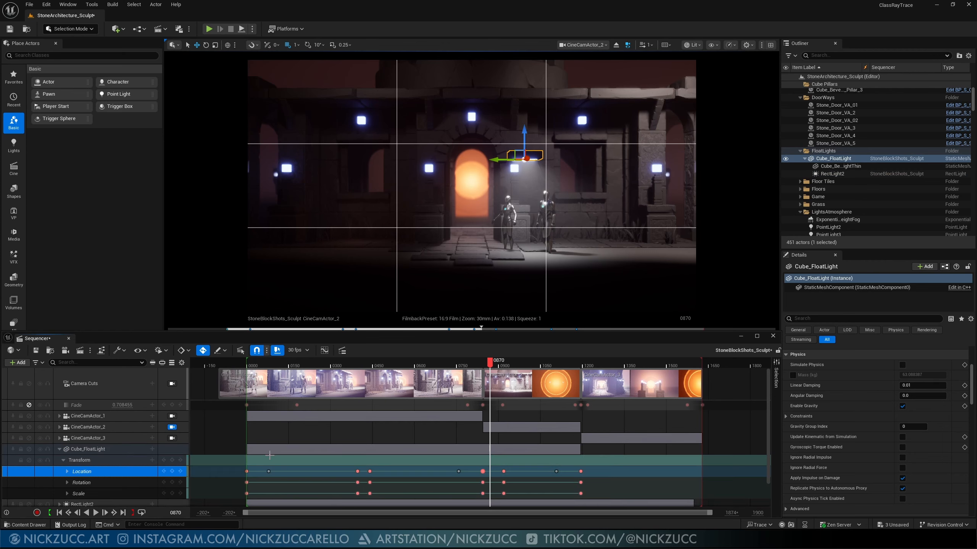
# Step: Expand Cube_FloatLight's Location channels and scrub back to frame 270 and forward to frame 837 to review the light's movement
pyautogui.click(490, 363)
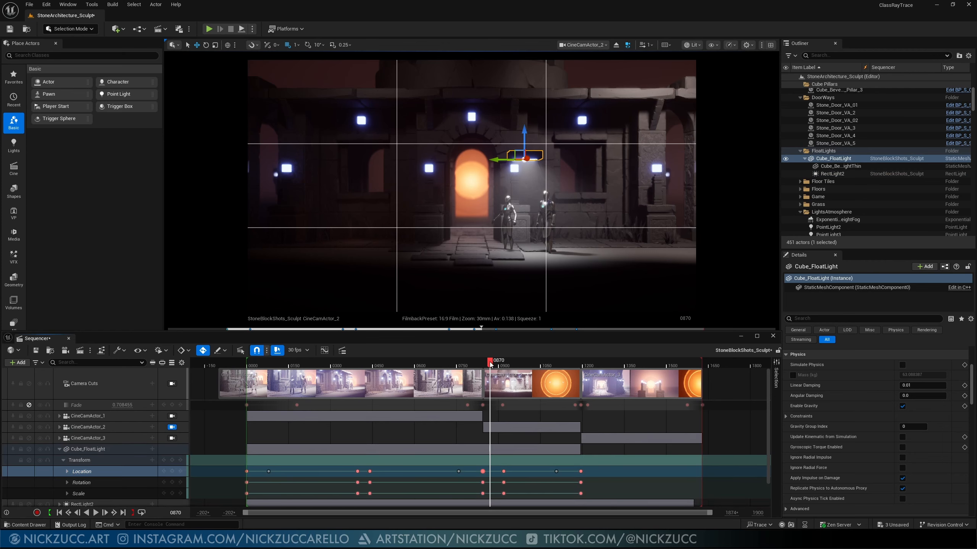
pyautogui.moveTo(490, 364); pyautogui.dragTo(328, 408)
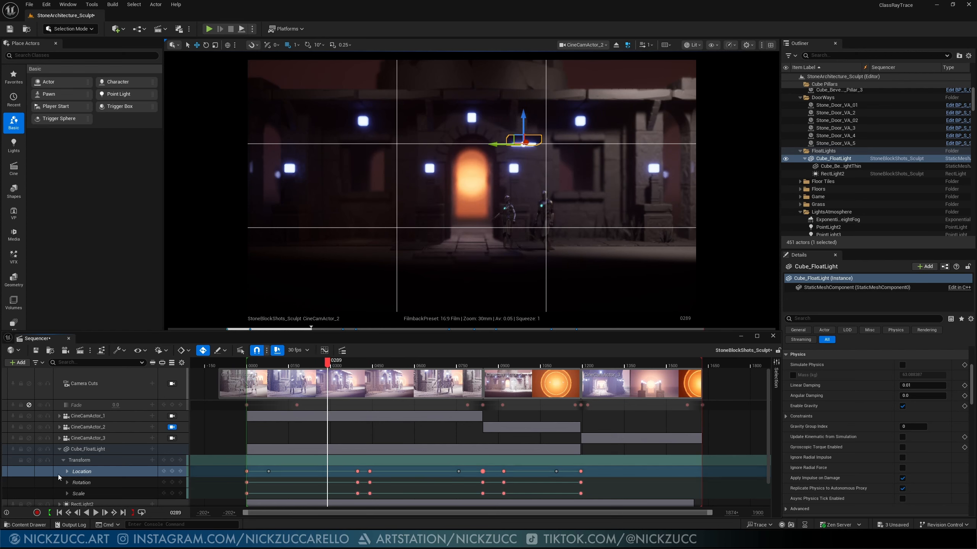
pyautogui.click(67, 472)
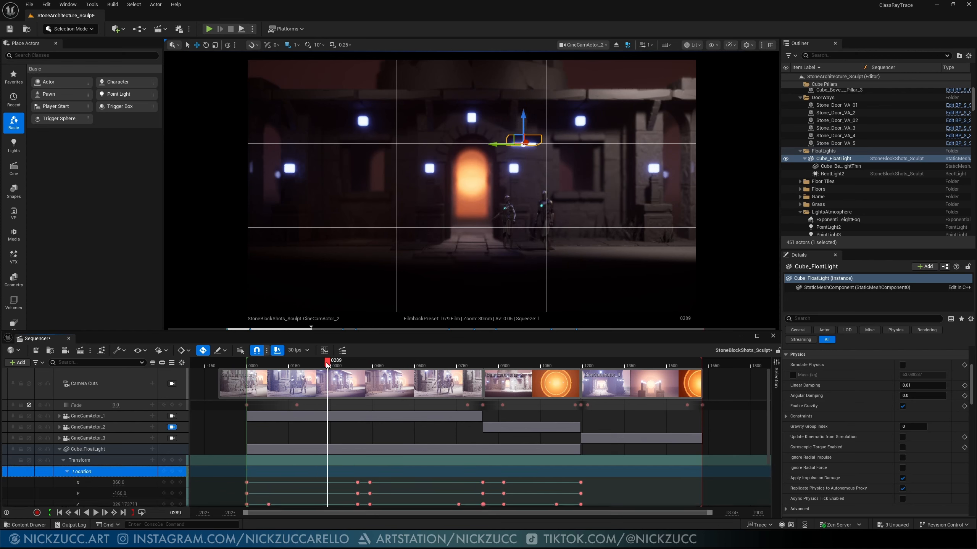
pyautogui.moveTo(327, 364)
pyautogui.mouseDown()
pyautogui.moveTo(298, 364)
pyautogui.moveTo(322, 363)
pyautogui.mouseUp()
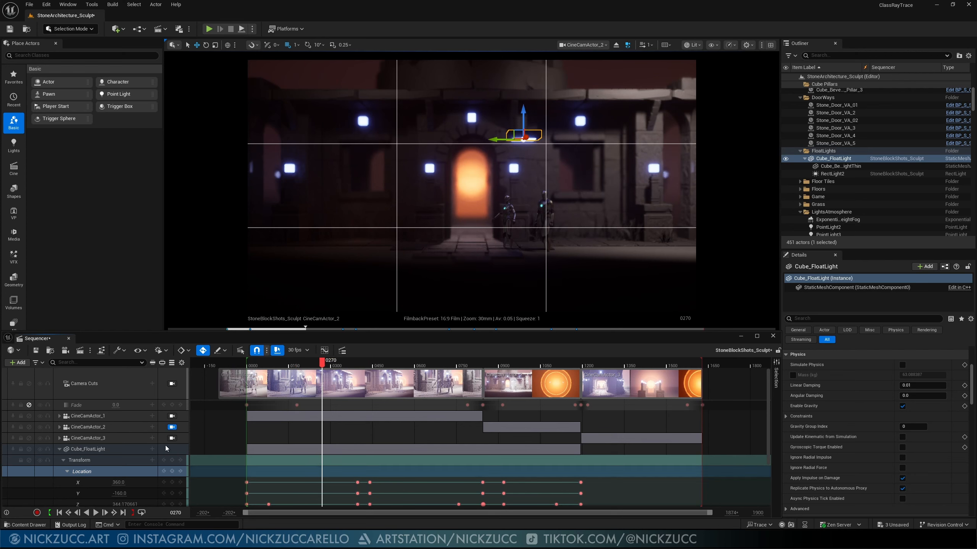
pyautogui.moveTo(324, 364); pyautogui.dragTo(482, 380)
pyautogui.rightClick(461, 387)
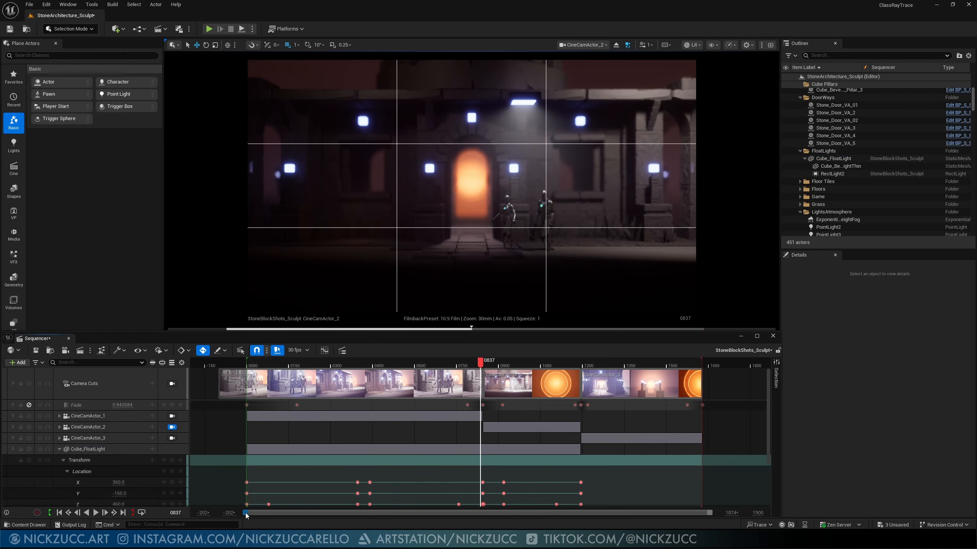
# Step: Examine Cube_FloatLight's Z position frame by frame around the camera cut, from frame 842 to 846, ending at frame 845
pyautogui.moveTo(246, 513); pyautogui.dragTo(389, 513)
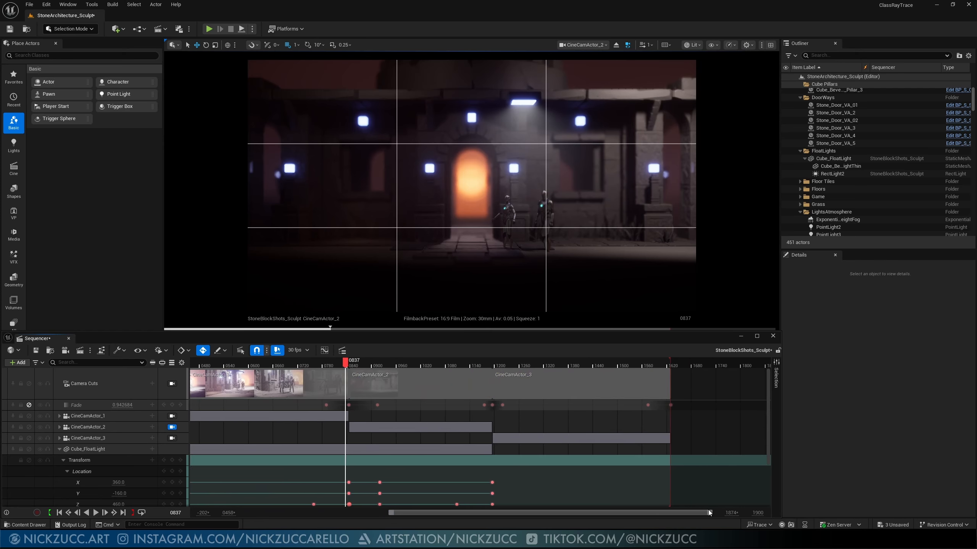
pyautogui.moveTo(710, 513); pyautogui.dragTo(502, 510)
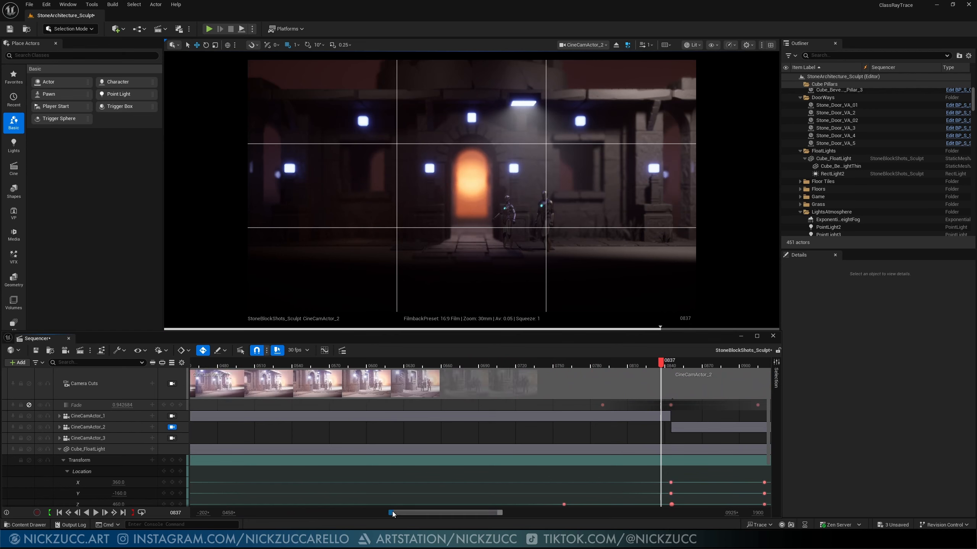
pyautogui.moveTo(393, 514); pyautogui.dragTo(466, 519)
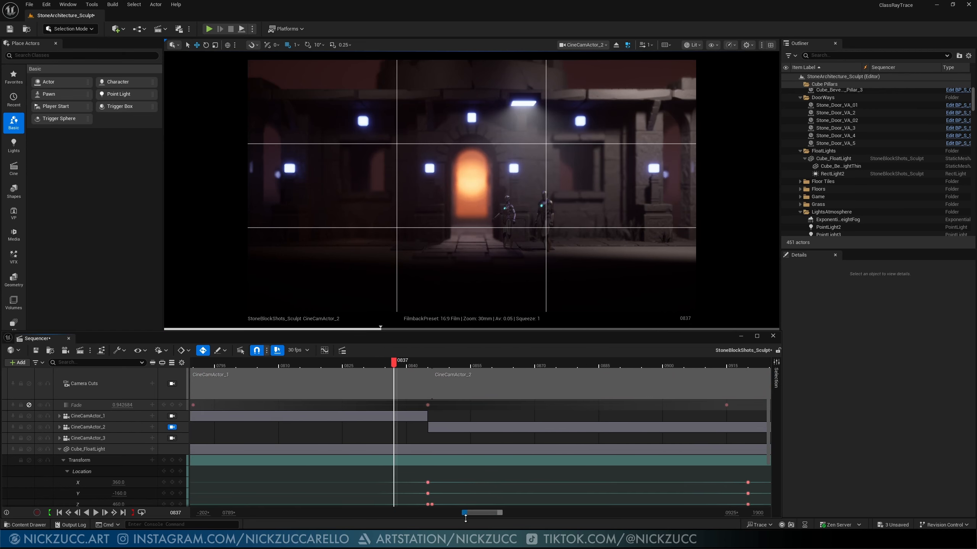
pyautogui.moveTo(394, 362); pyautogui.dragTo(428, 380)
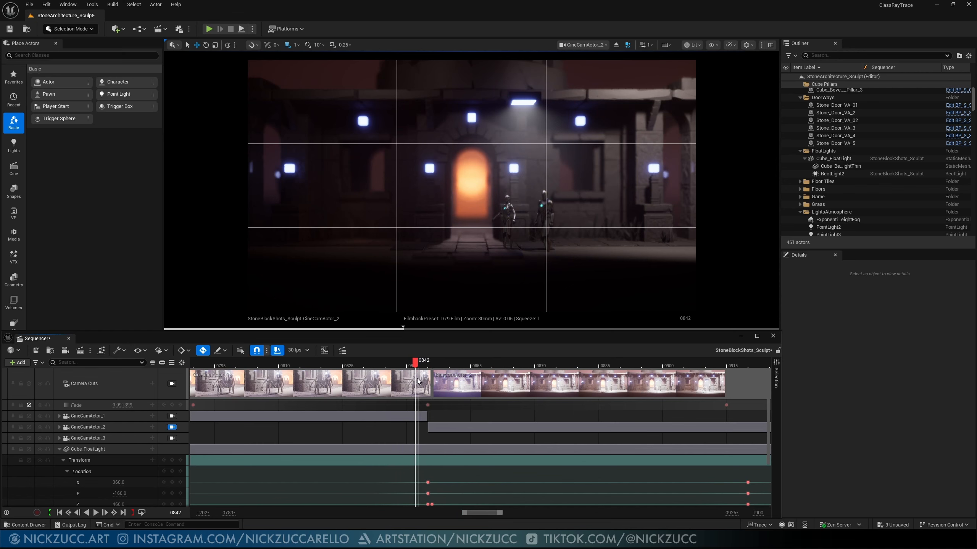
pyautogui.moveTo(429, 380); pyautogui.dragTo(436, 381)
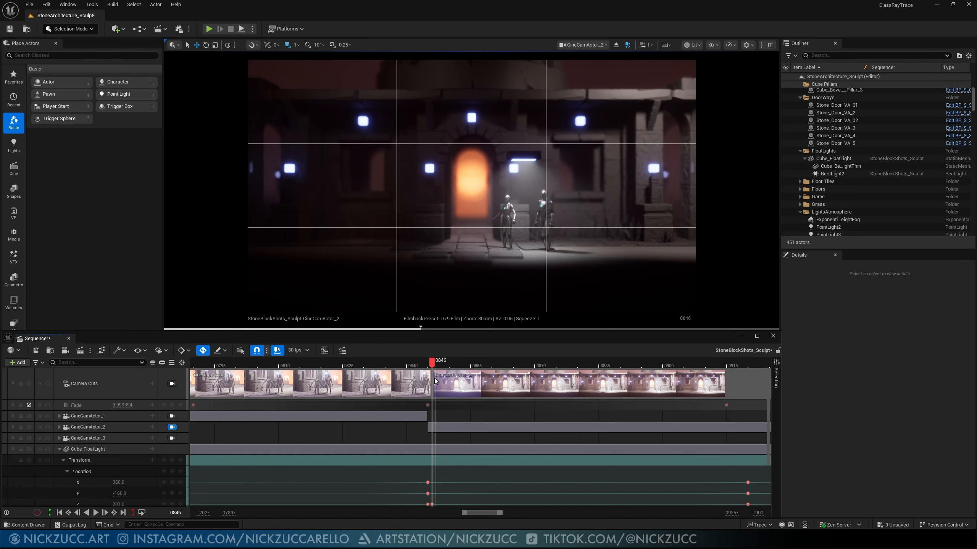
pyautogui.moveTo(436, 381); pyautogui.dragTo(429, 383)
# Step: Restore the full timeline range, collapse the Cube_FloatLight track and select its Cube_BevelLightThin child to inspect it
pyautogui.moveTo(462, 513); pyautogui.dragTo(241, 511)
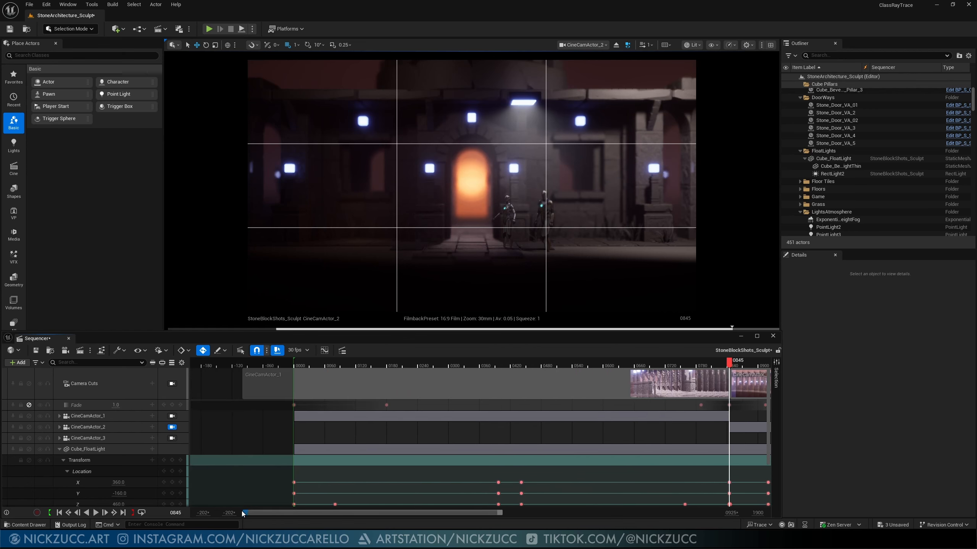
pyautogui.moveTo(501, 513); pyautogui.dragTo(761, 513)
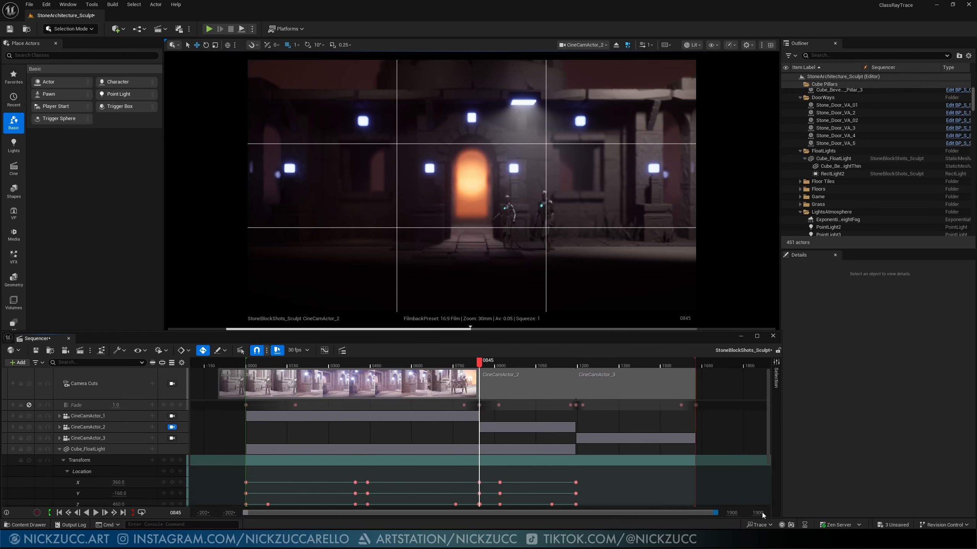
pyautogui.click(59, 449)
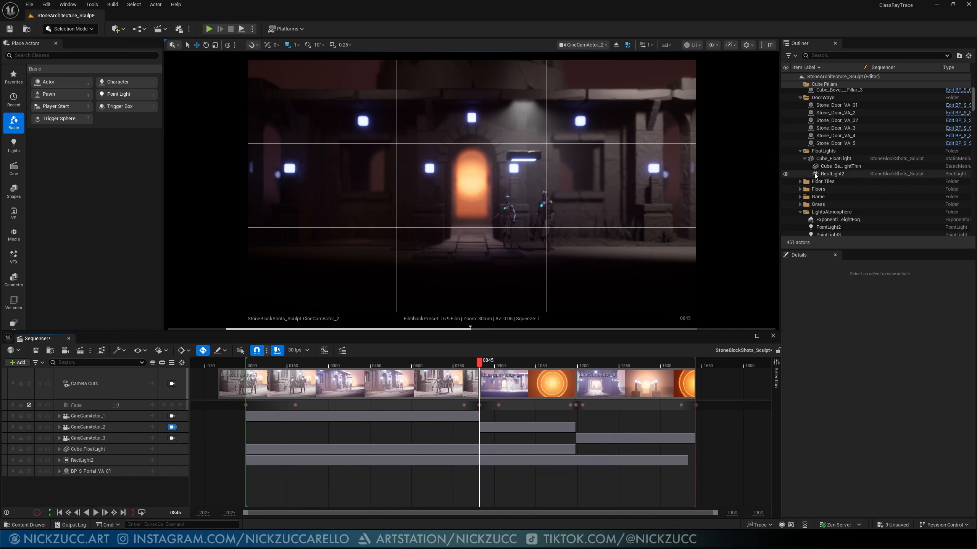
pyautogui.click(839, 166)
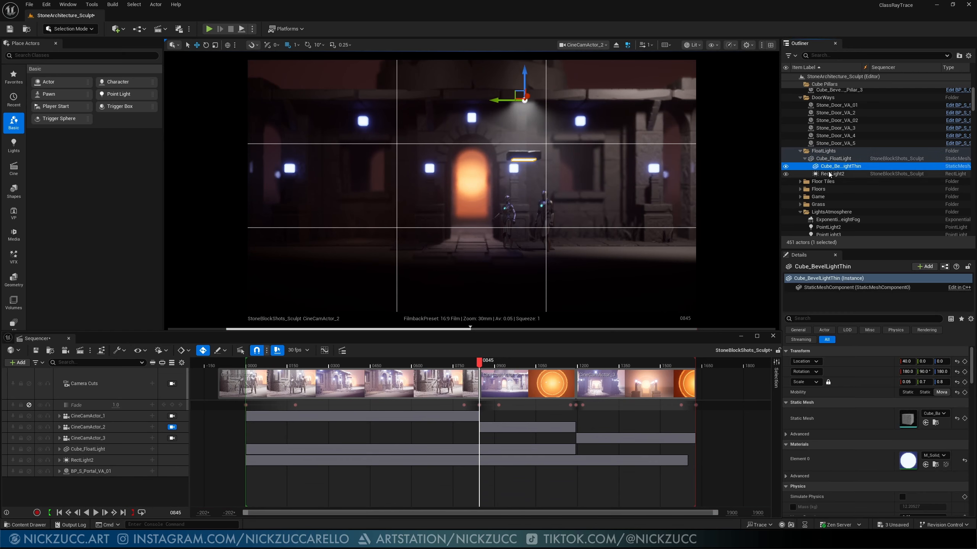
# Step: Inspect Cube_FloatLight and its RectLight2 child, scrubbing back through frame 482 to frame 27 to review the light
pyautogui.click(827, 161)
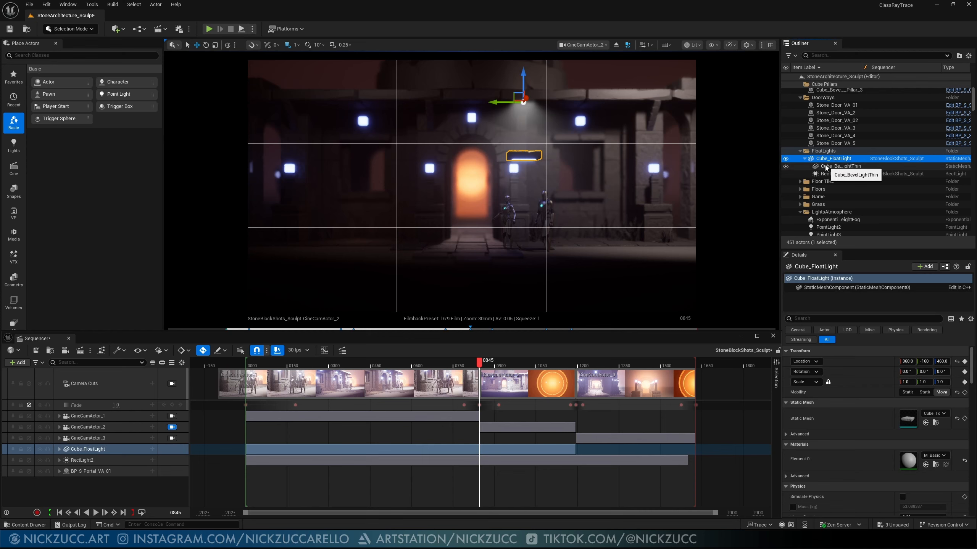
pyautogui.click(830, 175)
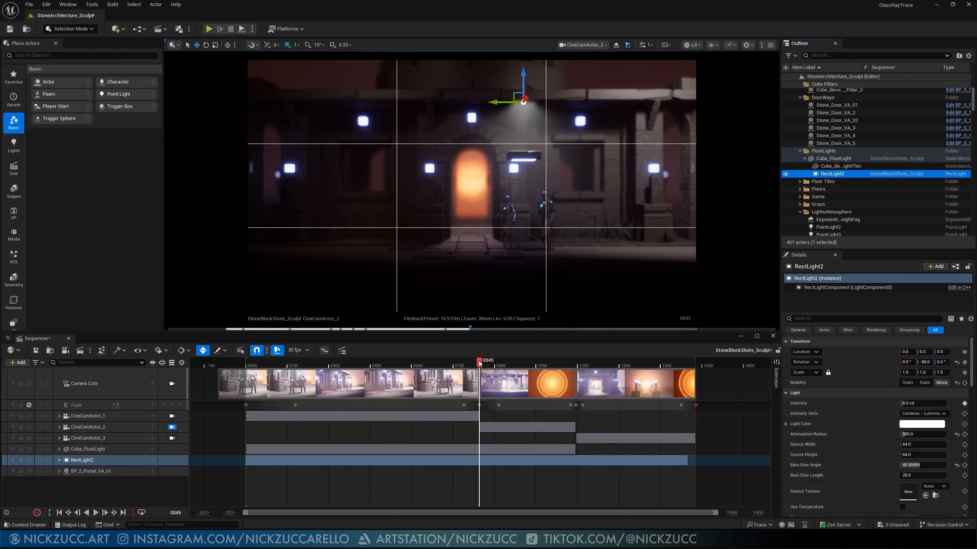
pyautogui.moveTo(479, 363); pyautogui.dragTo(378, 427)
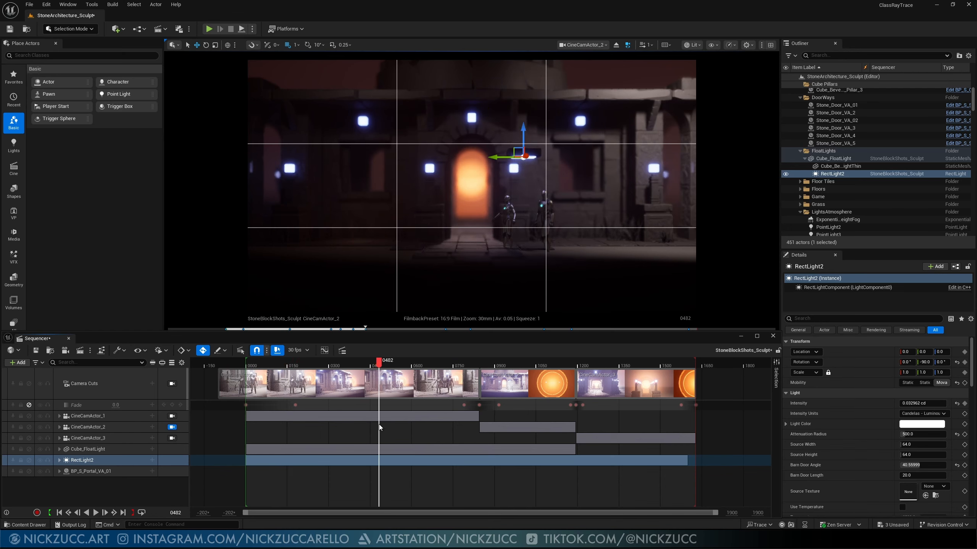
pyautogui.moveTo(392, 421); pyautogui.dragTo(257, 450)
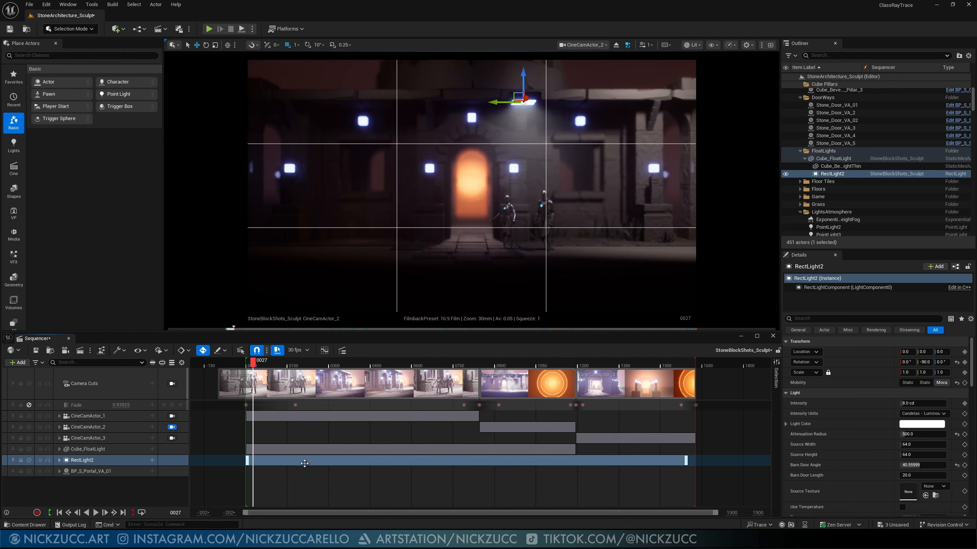
# Step: Select BP_S_Portal_VA_01, lock the viewport to the camera cuts and scrub between frame 660 and frame 59 to review the portal
pyautogui.click(91, 471)
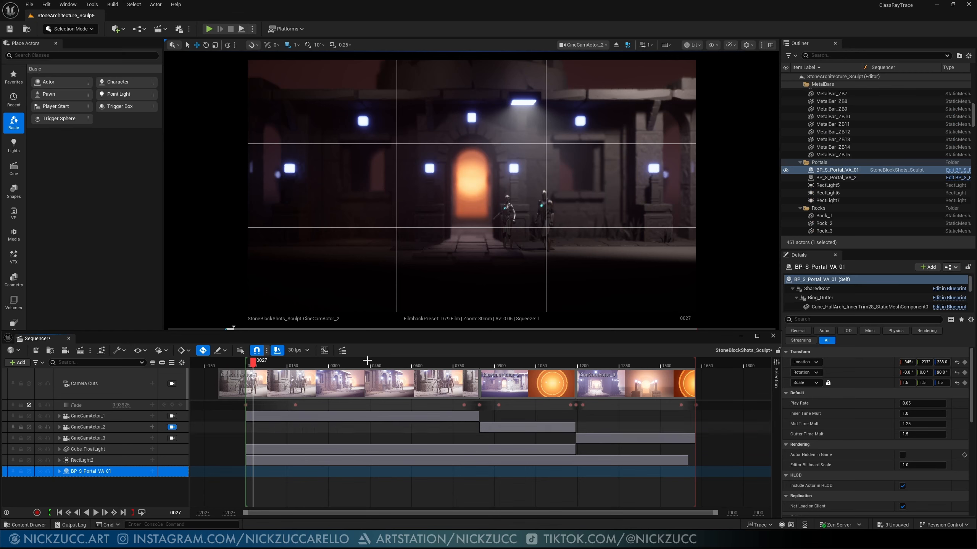
pyautogui.moveTo(255, 361); pyautogui.dragTo(428, 363)
pyautogui.click(173, 384)
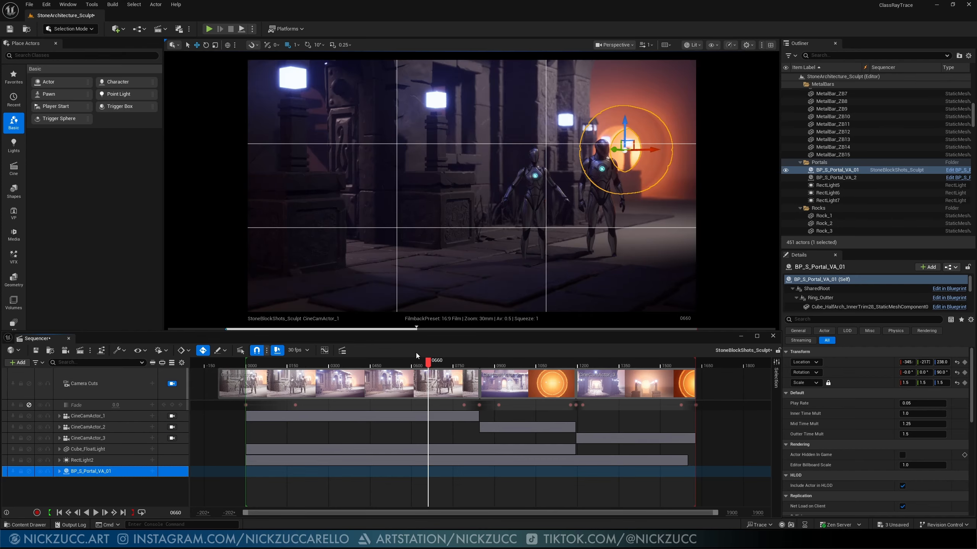
pyautogui.moveTo(427, 362); pyautogui.dragTo(261, 404)
# Step: Expand the BP_S_Portal_VA_01 track to inspect its Transform key and move the playhead to frame 16
pyautogui.click(89, 471)
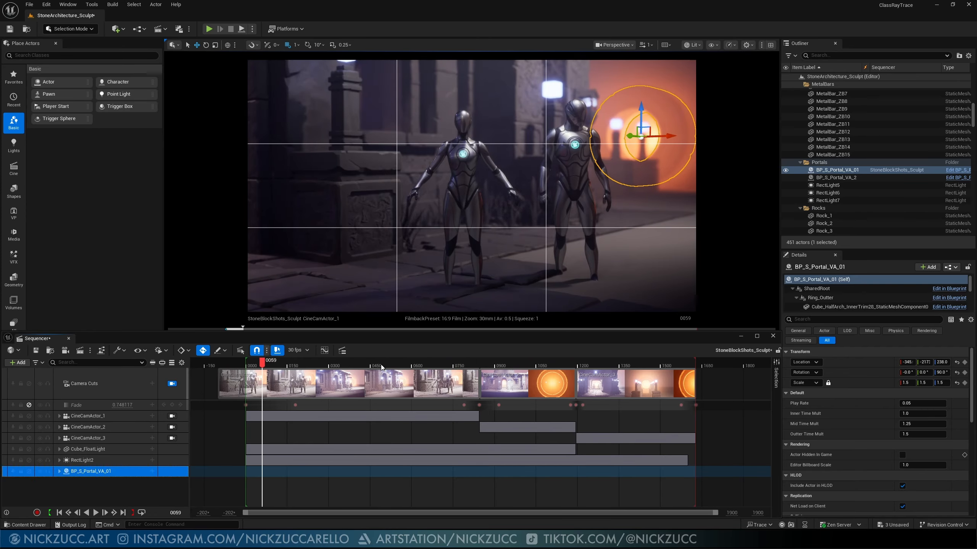
pyautogui.click(58, 471)
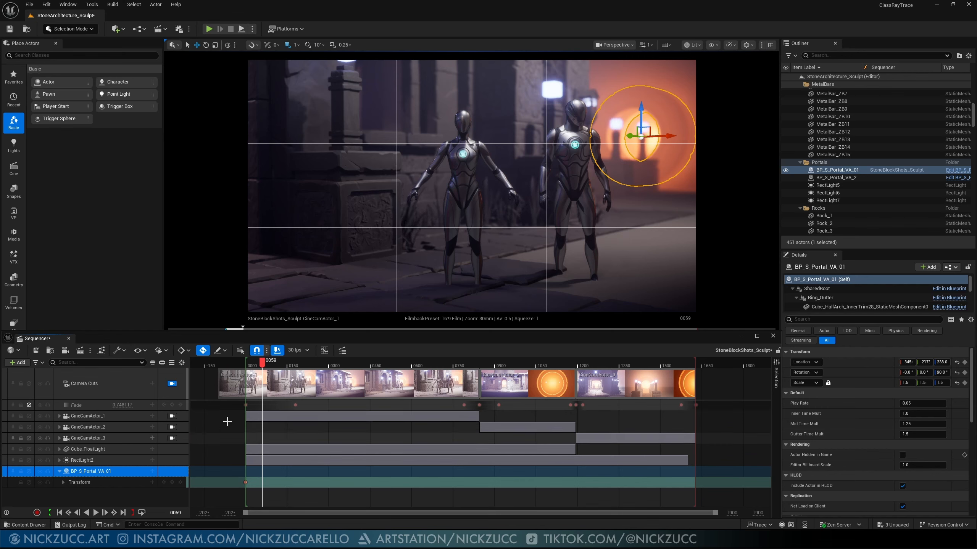
pyautogui.click(246, 366)
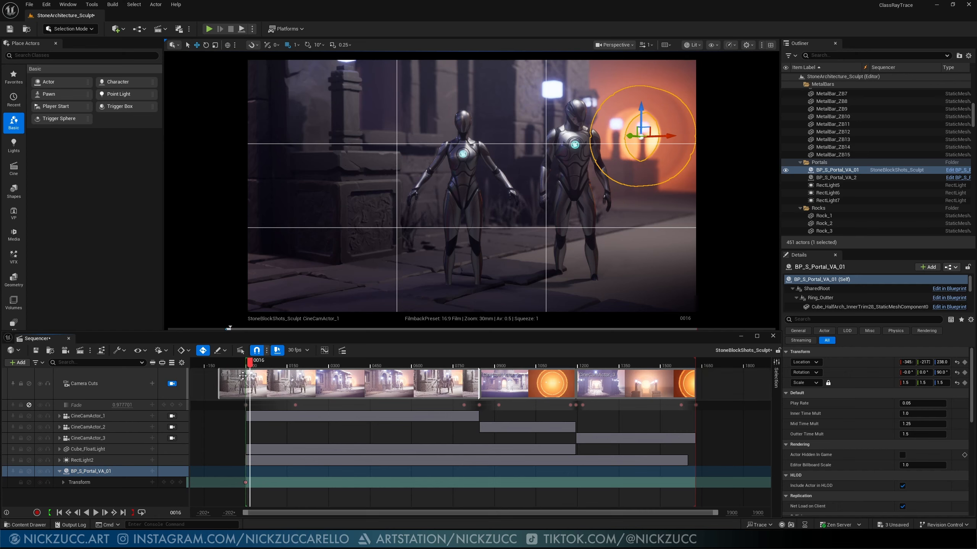
# Step: Unmute the Fade track and preview the fades across the camera cuts up to frame 1556, playing the sequence
pyautogui.click(30, 406)
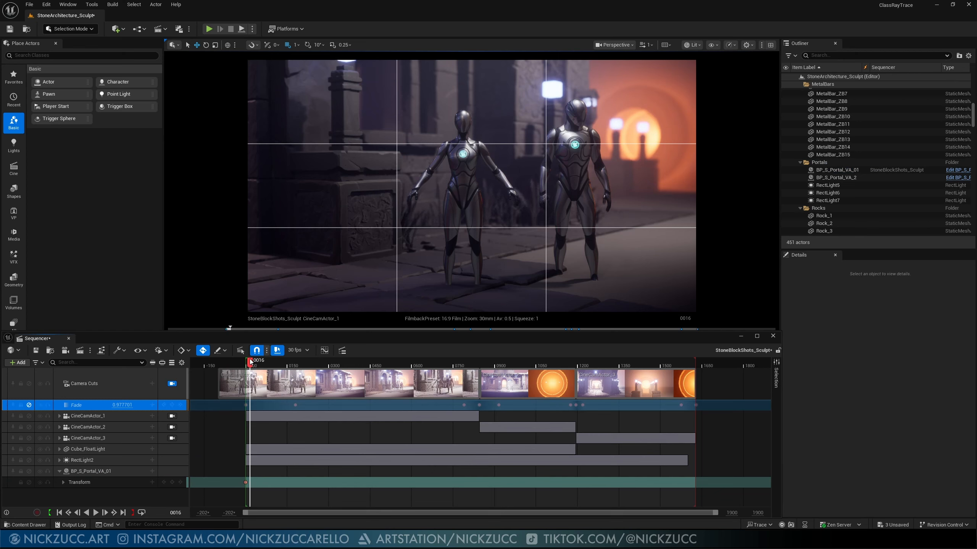
pyautogui.moveTo(249, 362); pyautogui.dragTo(323, 368)
pyautogui.click(107, 406)
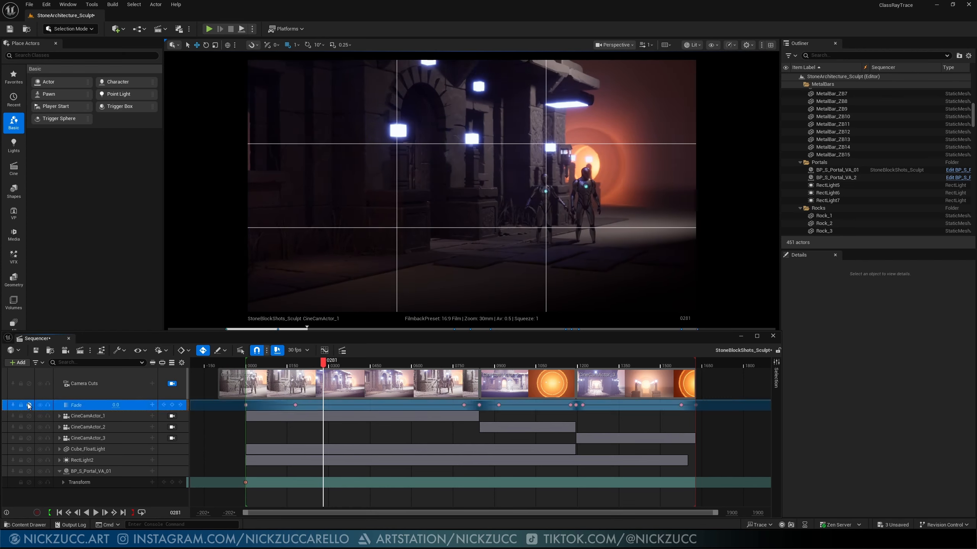
pyautogui.moveTo(325, 365); pyautogui.dragTo(675, 411)
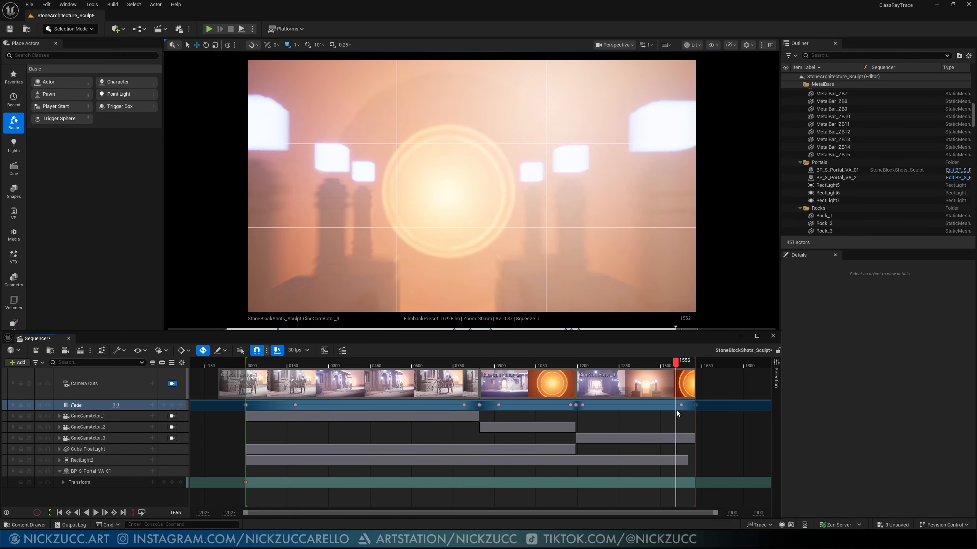
pyautogui.click(96, 512)
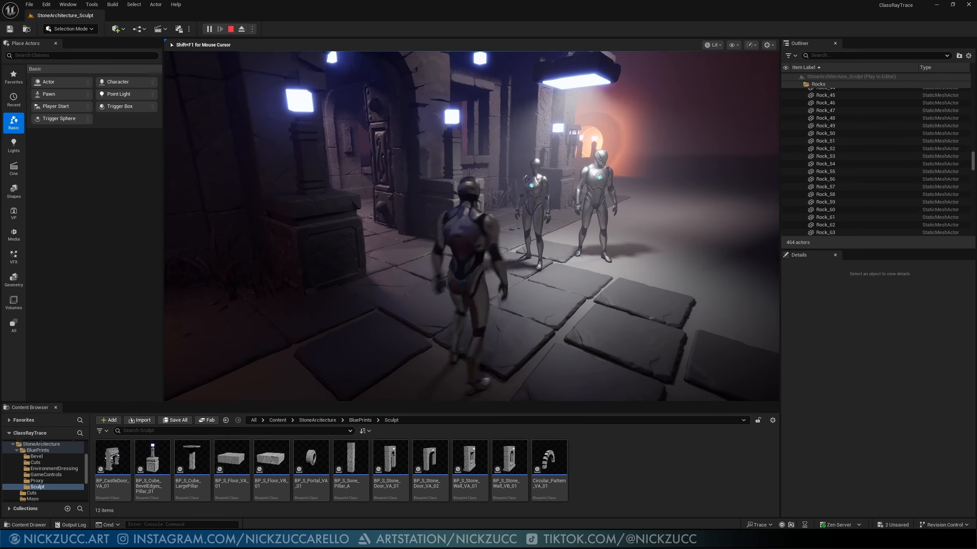
# Step: Run the character past the two mannequins and through the archway toward the glowing portal, and end the play session
pyautogui.press('a')
pyautogui.press('d')
pyautogui.press('w')
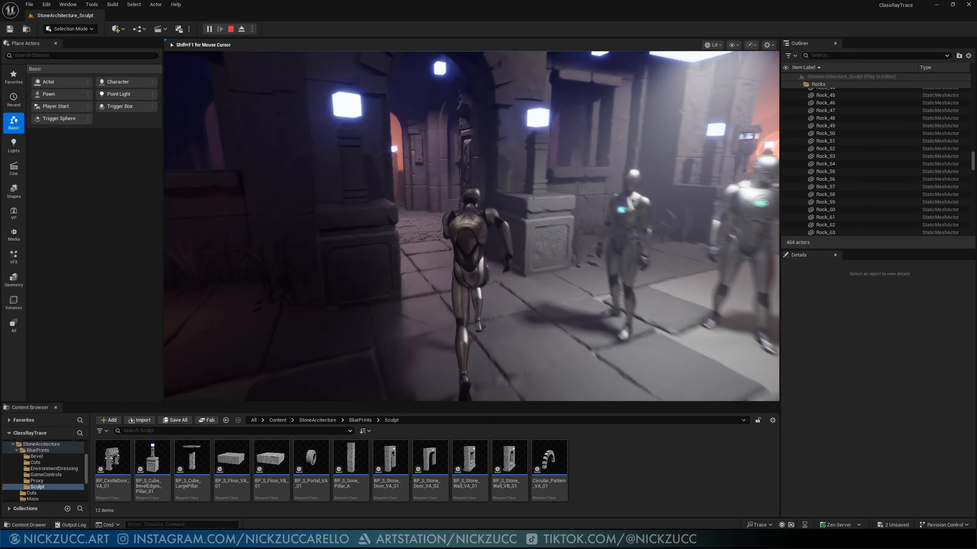
pyautogui.press('w')
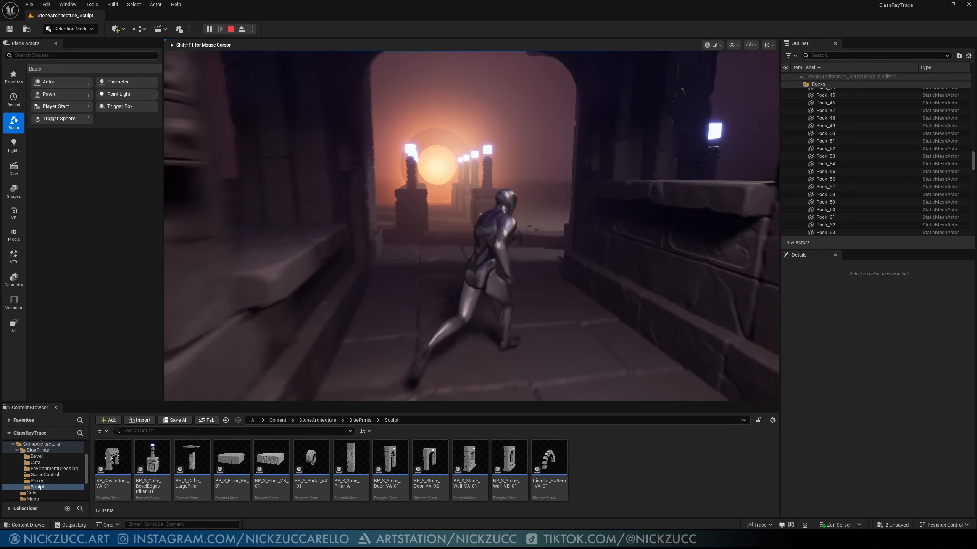
pyautogui.press('w')
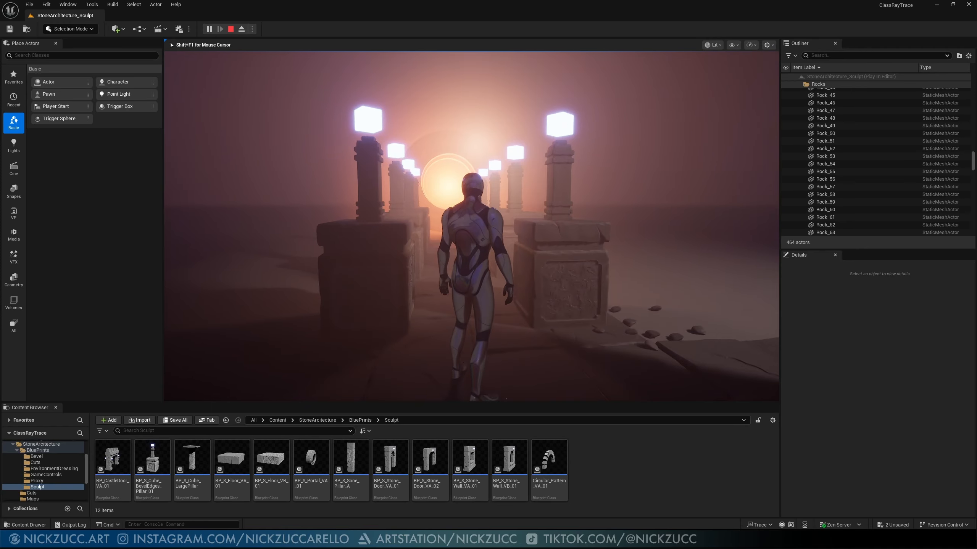
pyautogui.press('w')
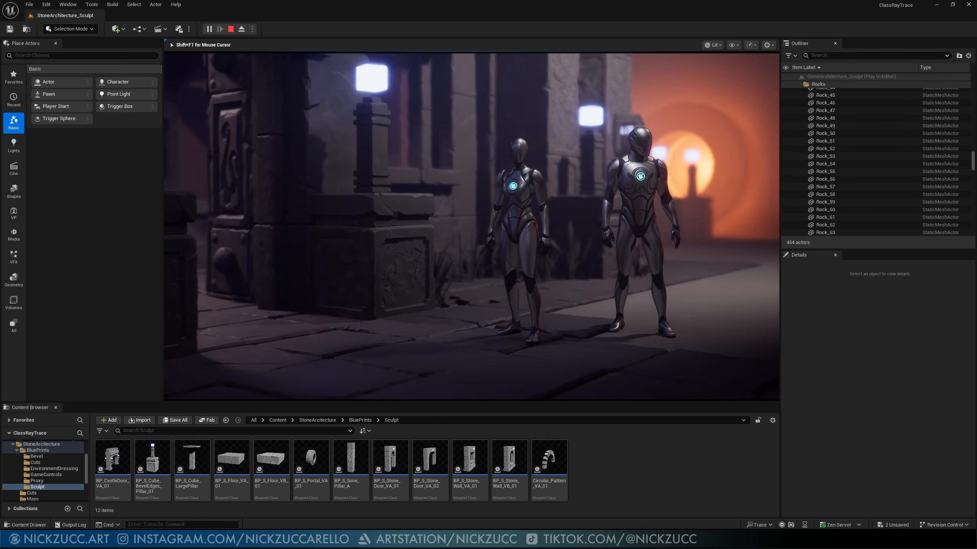
pyautogui.press('Escape')
pyautogui.moveTo(468, 206)
pyautogui.mouseDown(button='right')
pyautogui.moveTo(410, 241)
pyautogui.moveTo(467, 220)
pyautogui.mouseUp(button='right')
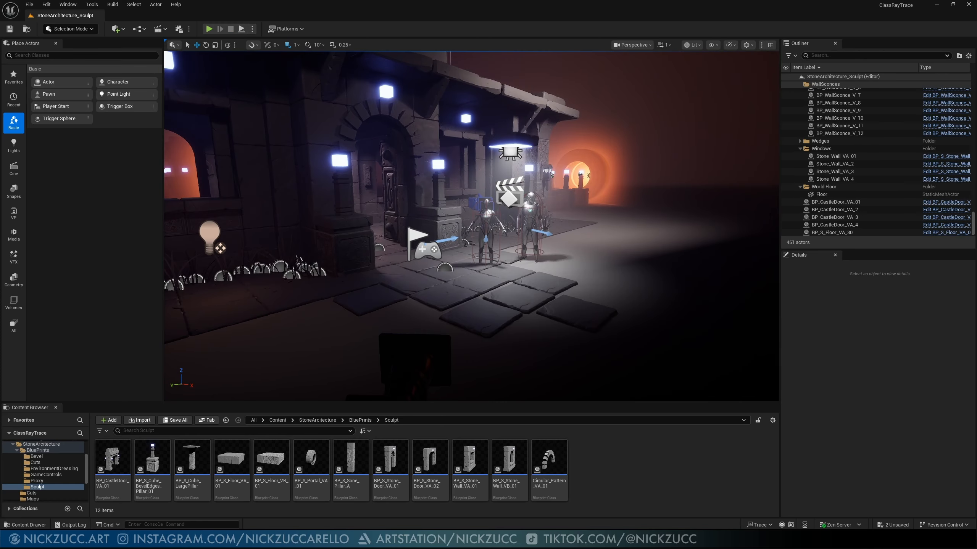
# Step: Open the Level Blueprint and bring the Event BeginPlay and Play Sequencer nodes into close view
pyautogui.click(145, 30)
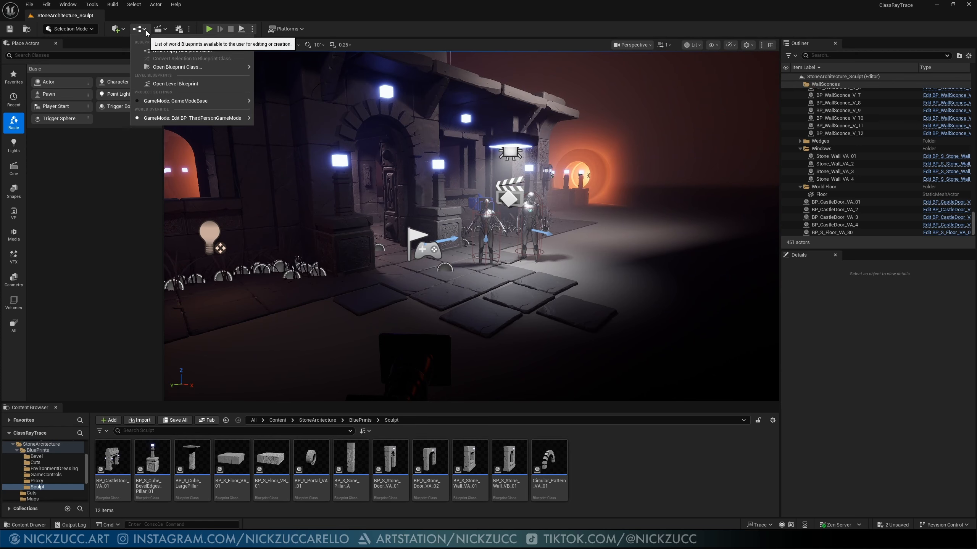
pyautogui.click(180, 84)
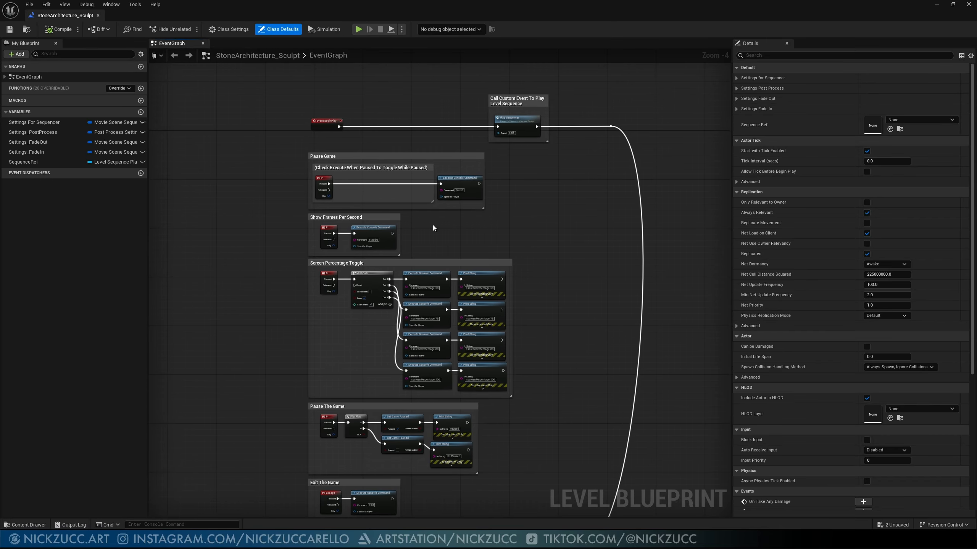
pyautogui.scroll(2, 433, 224)
pyautogui.moveTo(419, 200); pyautogui.dragTo(361, 279, button='right')
pyautogui.scroll(2, 362, 279)
pyautogui.moveTo(423, 270); pyautogui.dragTo(333, 275, button='right')
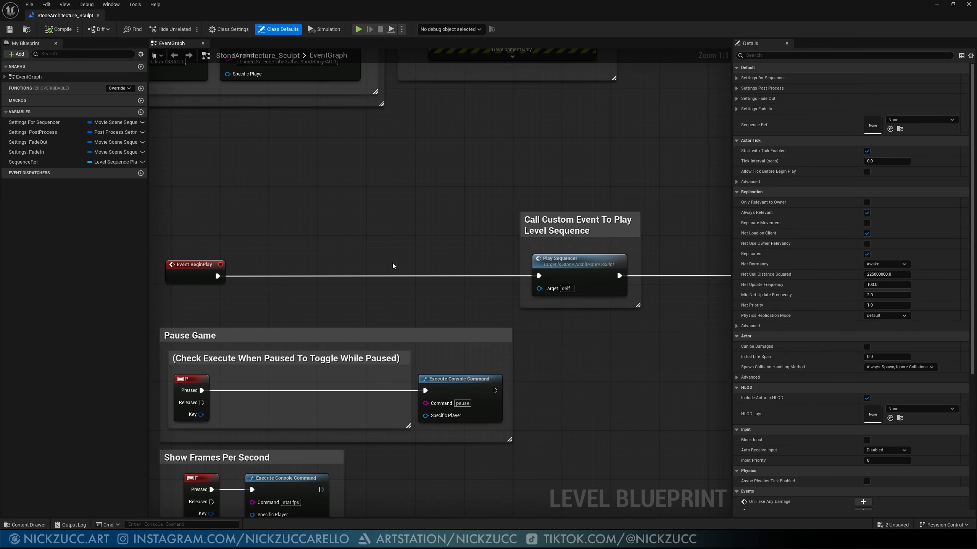
pyautogui.moveTo(395, 240); pyautogui.dragTo(424, 225, button='right')
pyautogui.moveTo(515, 214); pyautogui.dragTo(454, 211, button='right')
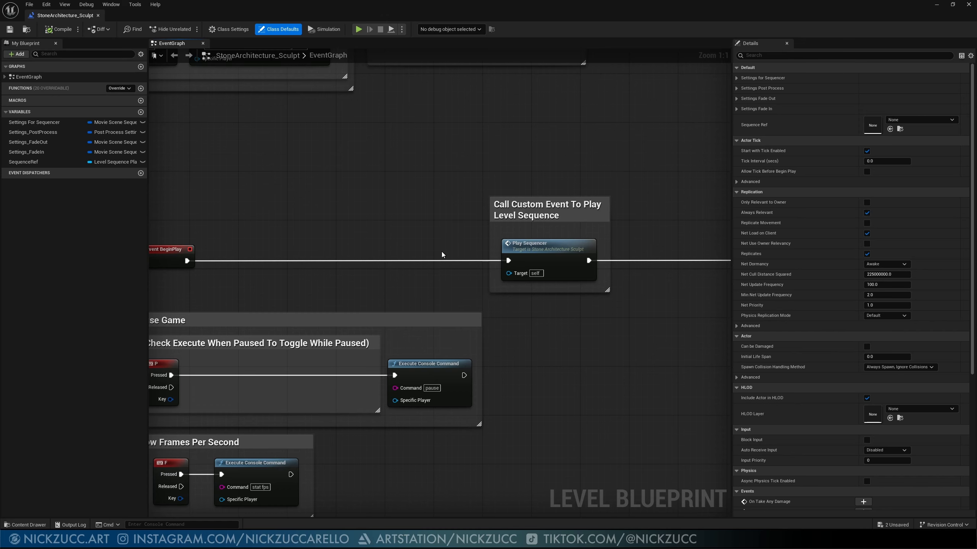
pyautogui.moveTo(345, 236); pyautogui.dragTo(389, 233, button='right')
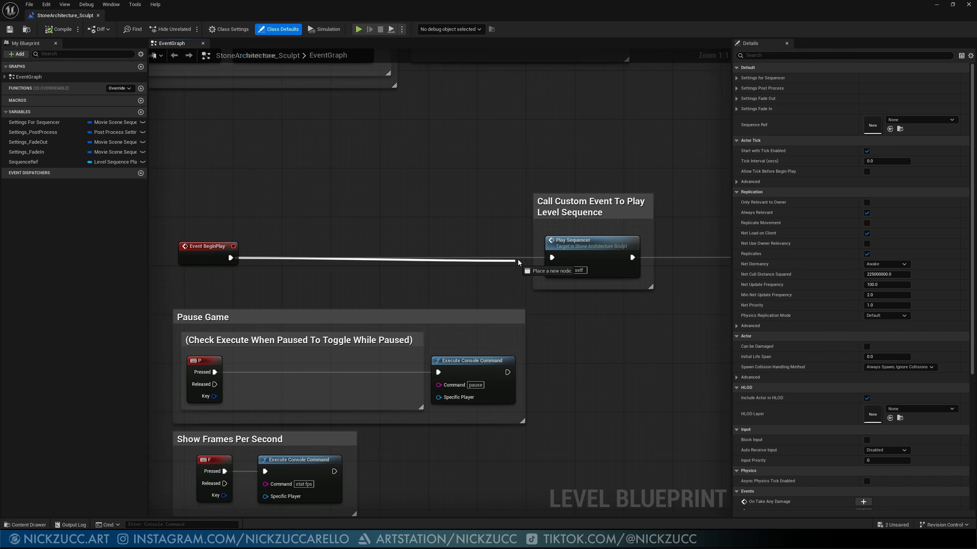
pyautogui.moveTo(509, 249); pyautogui.dragTo(510, 248)
pyautogui.click(503, 229)
# Step: Examine the event graph from Play Sequencer down to the Start Playing Level Sequence group and back up to Event BeginPlay
pyautogui.moveTo(483, 240); pyautogui.dragTo(446, 215, button='right')
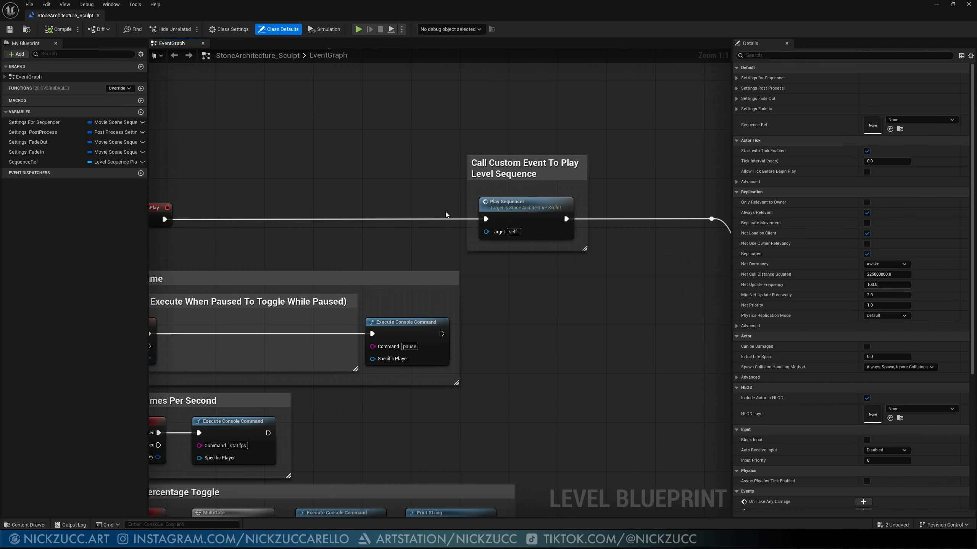
pyautogui.moveTo(516, 296); pyautogui.dragTo(540, 213, button='right')
pyautogui.scroll(-3, 540, 214)
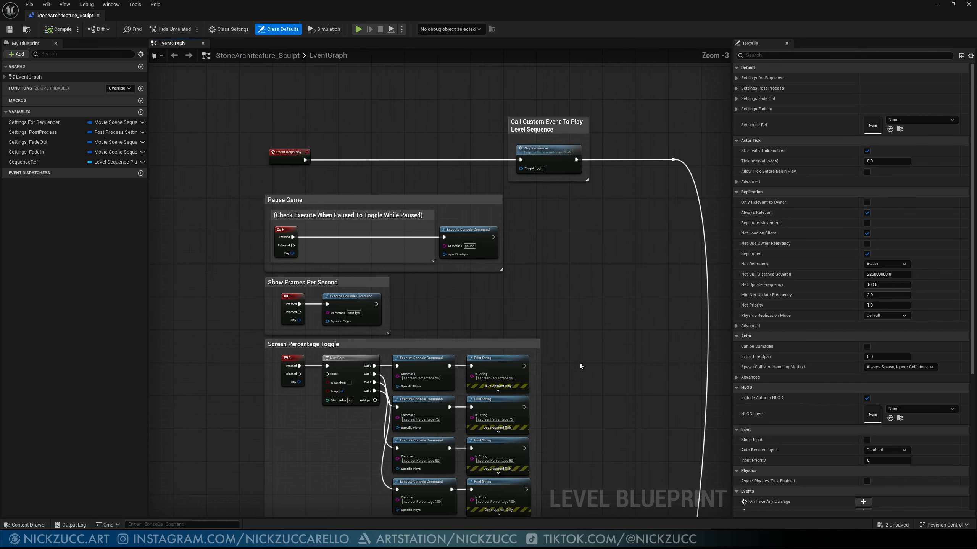
pyautogui.moveTo(579, 374); pyautogui.dragTo(582, 187, button='right')
pyautogui.moveTo(619, 348); pyautogui.dragTo(674, 193, button='right')
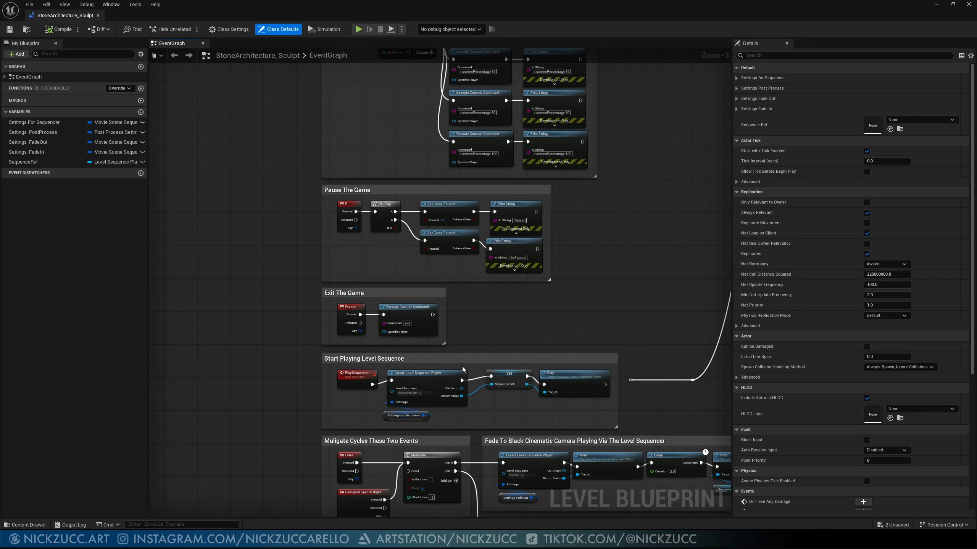
pyautogui.moveTo(457, 323); pyautogui.dragTo(468, 367, button='right')
pyautogui.moveTo(526, 191); pyautogui.dragTo(493, 328, button='right')
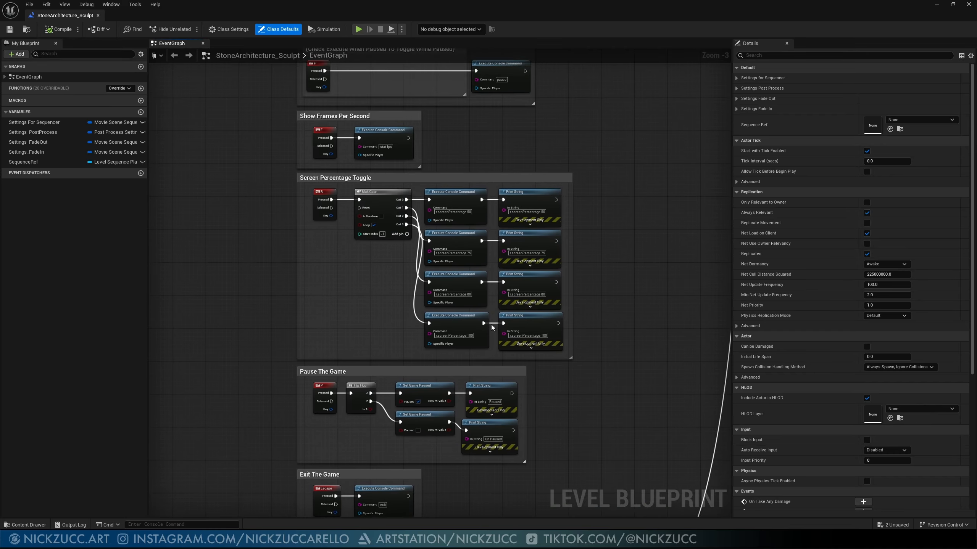
pyautogui.moveTo(566, 145); pyautogui.dragTo(531, 367, button='right')
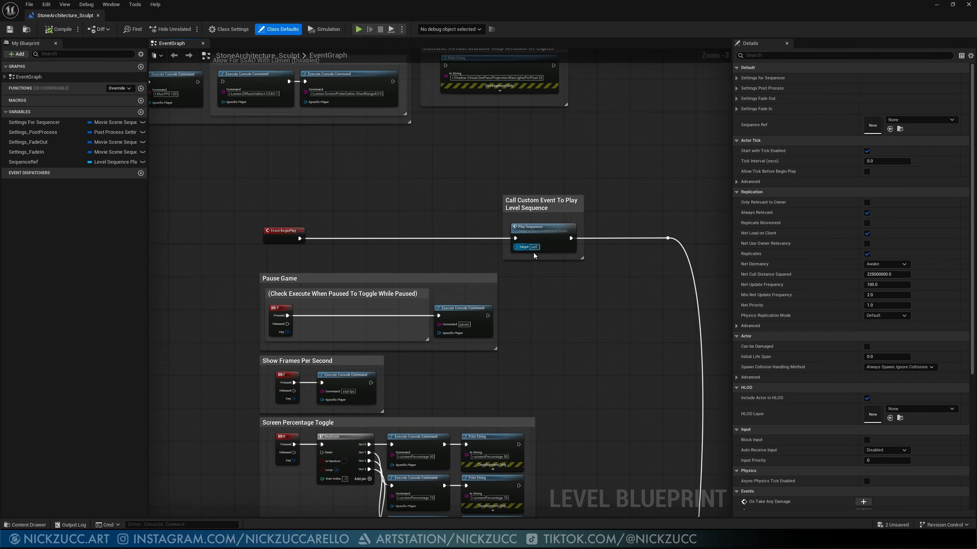
pyautogui.moveTo(534, 255); pyautogui.dragTo(542, 200, button='right')
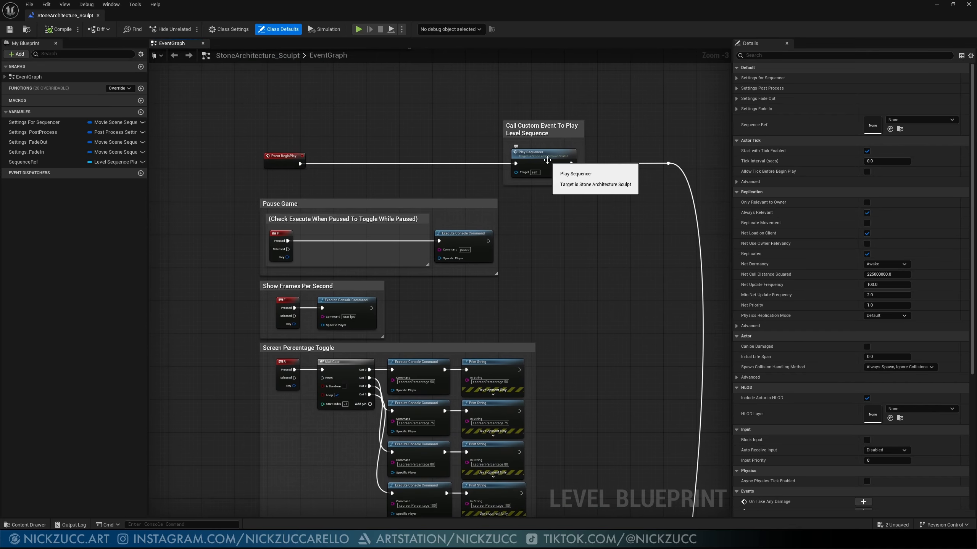
# Step: Examine the Play Sequencer wire's route down the graph, plus the Start Up Commands and Increase Virtual Shadow Map Amount Of Lights groups
pyautogui.moveTo(570, 499); pyautogui.dragTo(569, 366, button='right')
pyautogui.moveTo(557, 436); pyautogui.dragTo(558, 288, button='right')
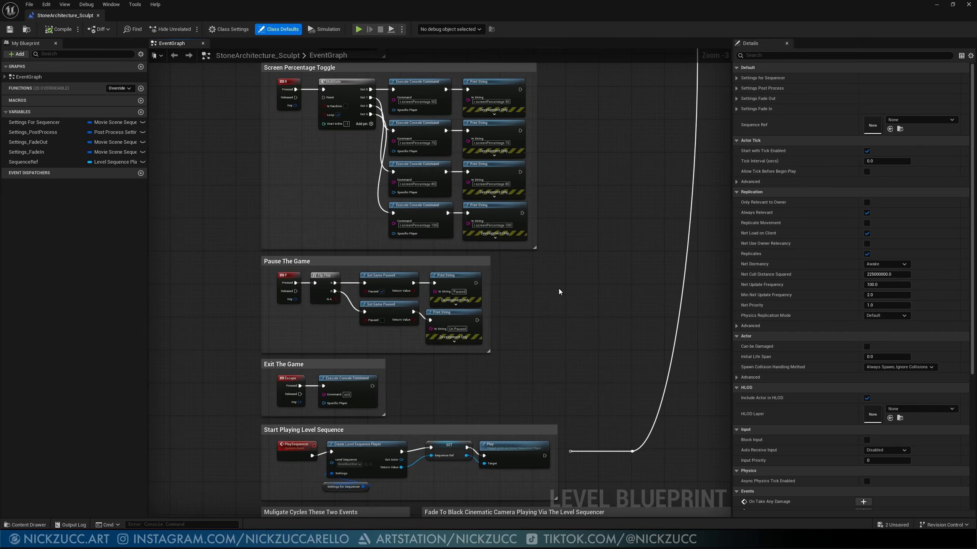
pyautogui.moveTo(555, 324); pyautogui.dragTo(545, 475, button='right')
pyautogui.moveTo(524, 139); pyautogui.dragTo(551, 374, button='right')
pyautogui.moveTo(310, 75); pyautogui.dragTo(499, 140, button='right')
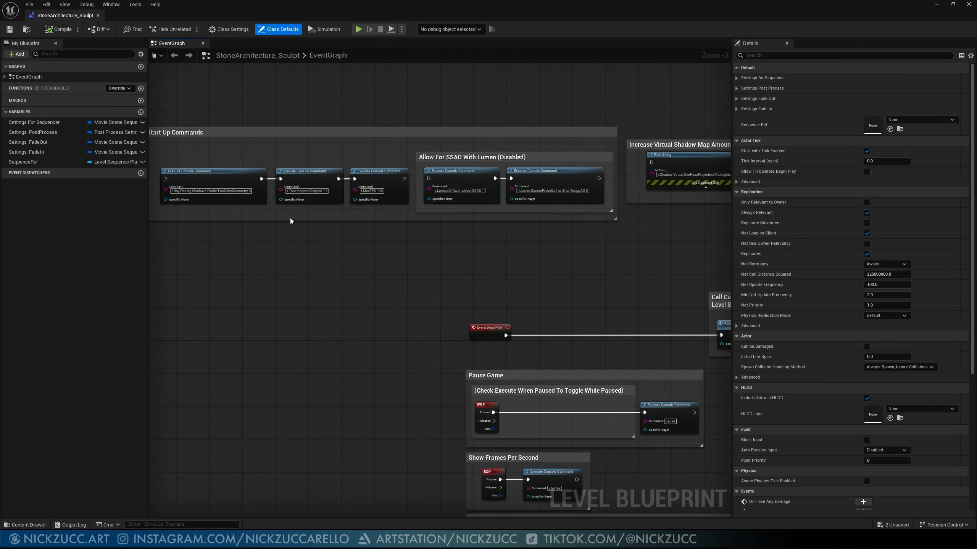
pyautogui.moveTo(246, 227); pyautogui.dragTo(330, 236, button='right')
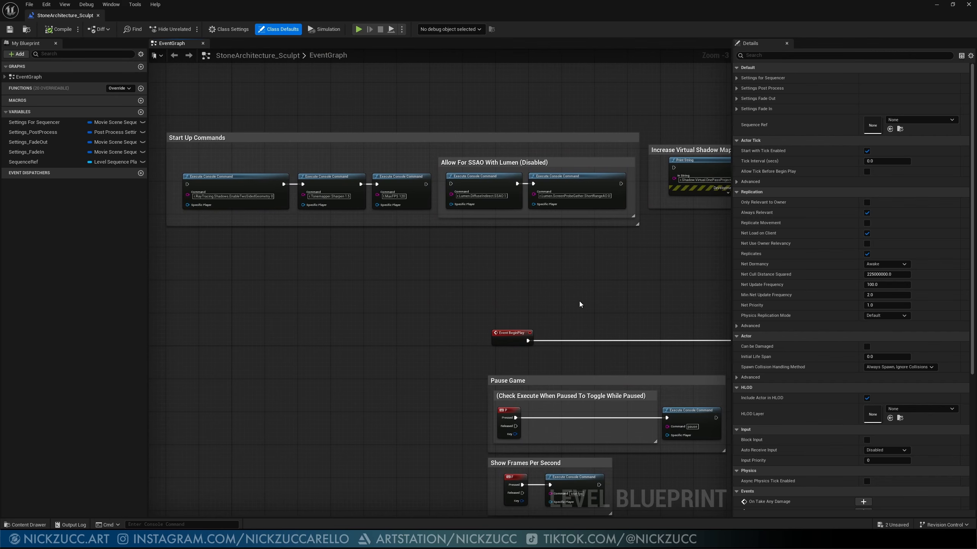
pyautogui.moveTo(580, 302); pyautogui.dragTo(457, 293, button='right')
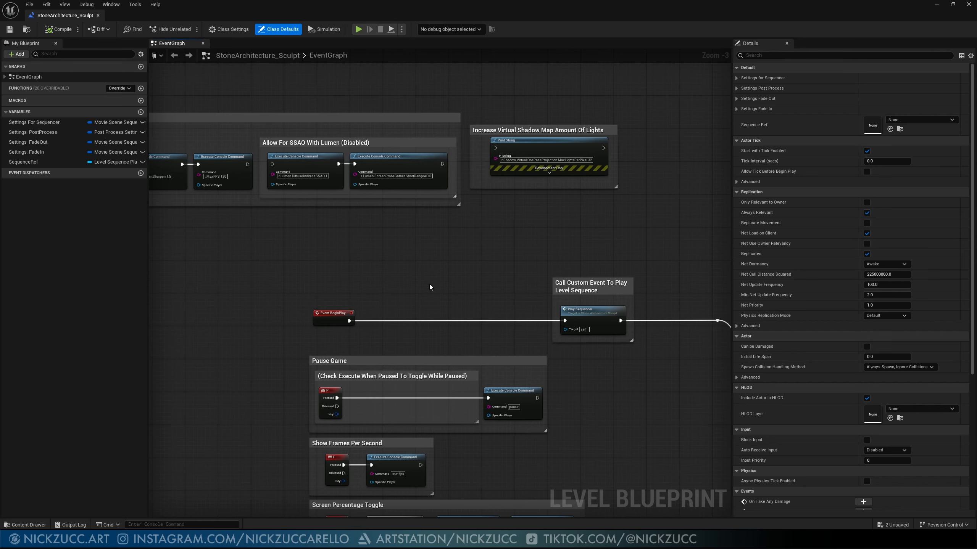
# Step: Add a custom event named StartUpOptionsEvent to the event graph in the empty space near Event BeginPlay
pyautogui.moveTo(428, 284); pyautogui.dragTo(452, 265, button='right')
pyautogui.rightClick(449, 262)
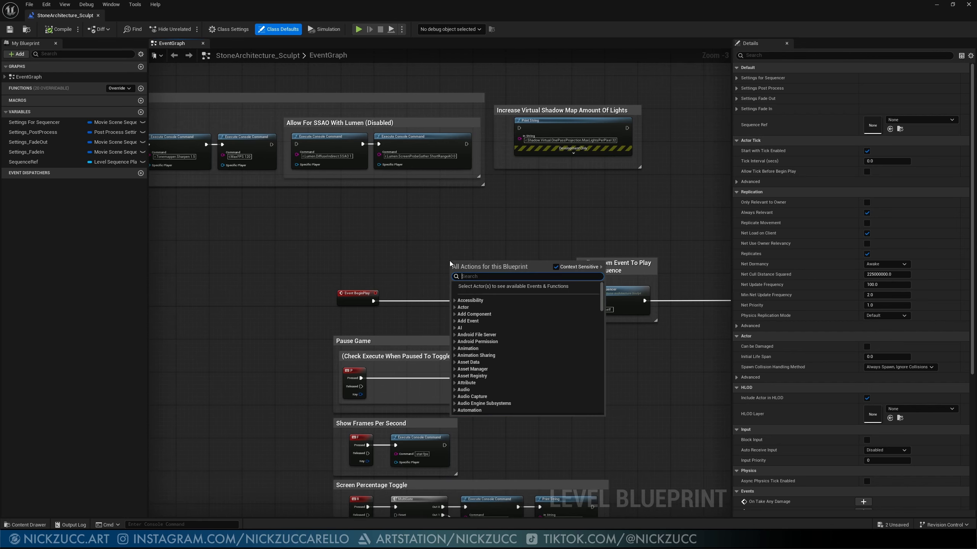
pyautogui.write('custo')
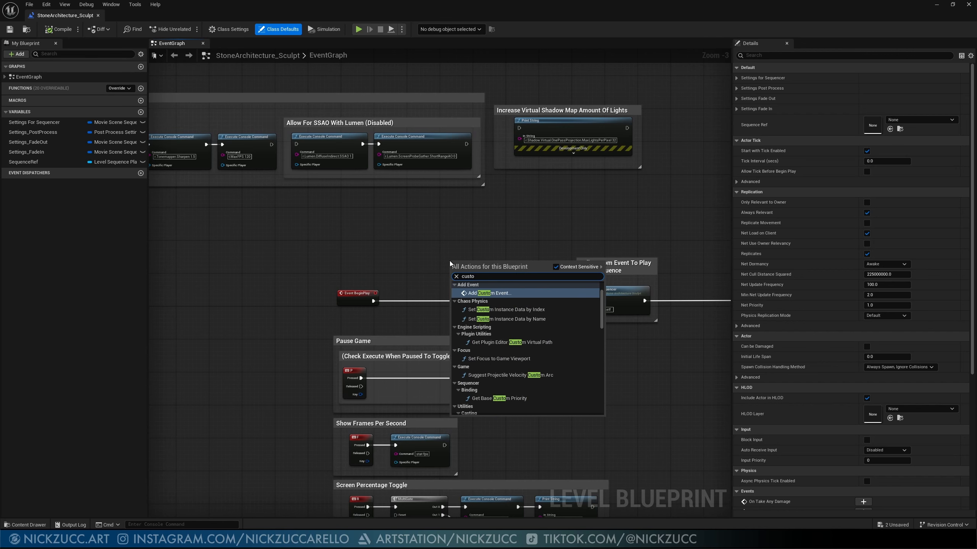
pyautogui.press('Return')
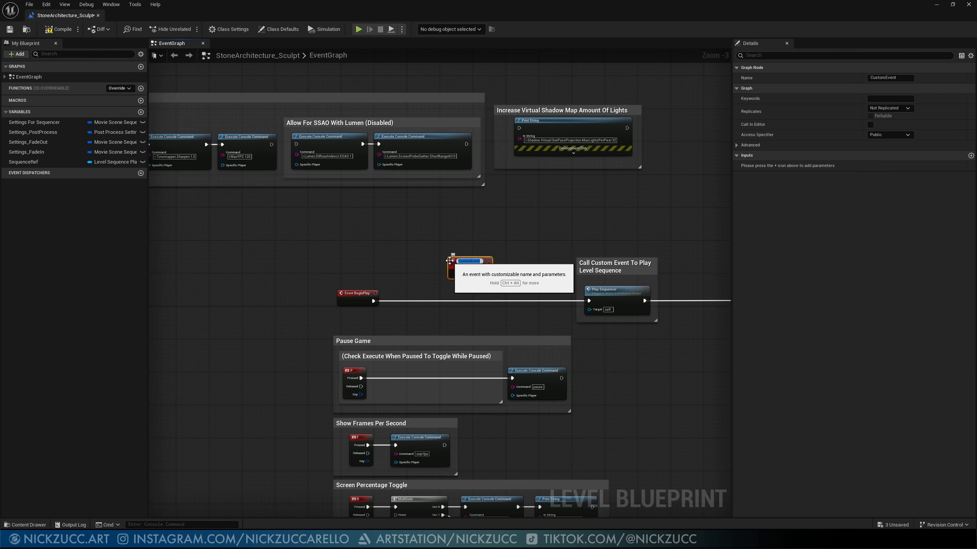
pyautogui.write('S')
pyautogui.write('tartUpOptionsEvent')
pyautogui.press('Return')
# Step: Move StartUpOptionsEvent to the start of the Start Up Commands group, with its output wired to the first Execute Console Command node
pyautogui.moveTo(473, 263); pyautogui.dragTo(316, 226)
pyautogui.moveTo(350, 235); pyautogui.dragTo(484, 248, button='right')
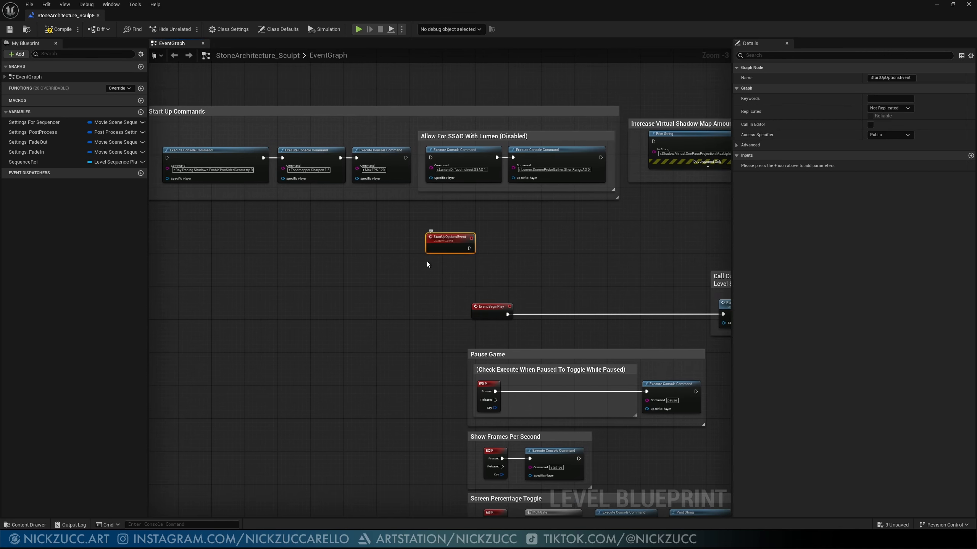
pyautogui.moveTo(427, 264); pyautogui.dragTo(536, 283, button='right')
pyautogui.moveTo(558, 257); pyautogui.dragTo(301, 154)
pyautogui.moveTo(509, 288); pyautogui.dragTo(311, 288, button='right')
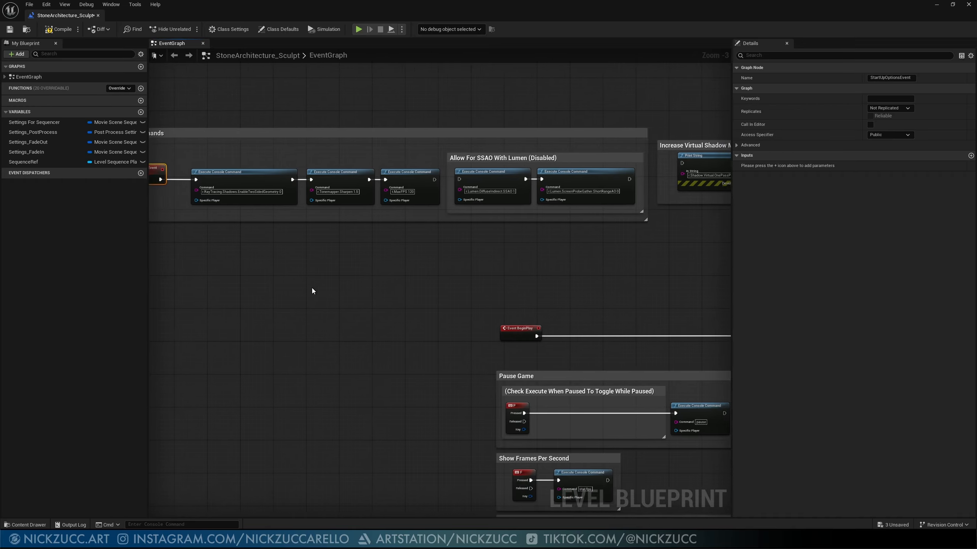
# Step: Add a call to Start Up Options Event and wire it in line between Event BeginPlay and Play Sequencer
pyautogui.moveTo(547, 324); pyautogui.dragTo(386, 303, button='right')
pyautogui.rightClick(453, 275)
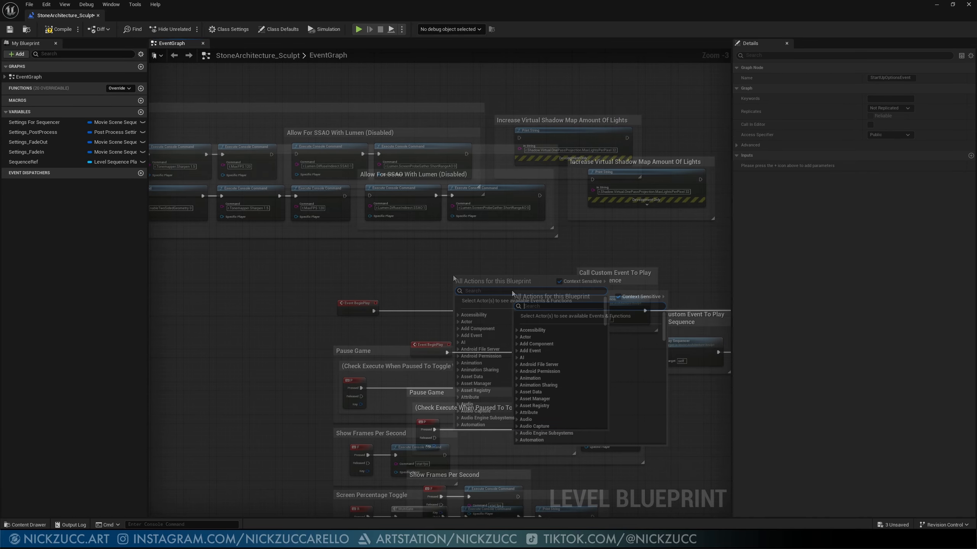
pyautogui.write('star')
pyautogui.write('t')
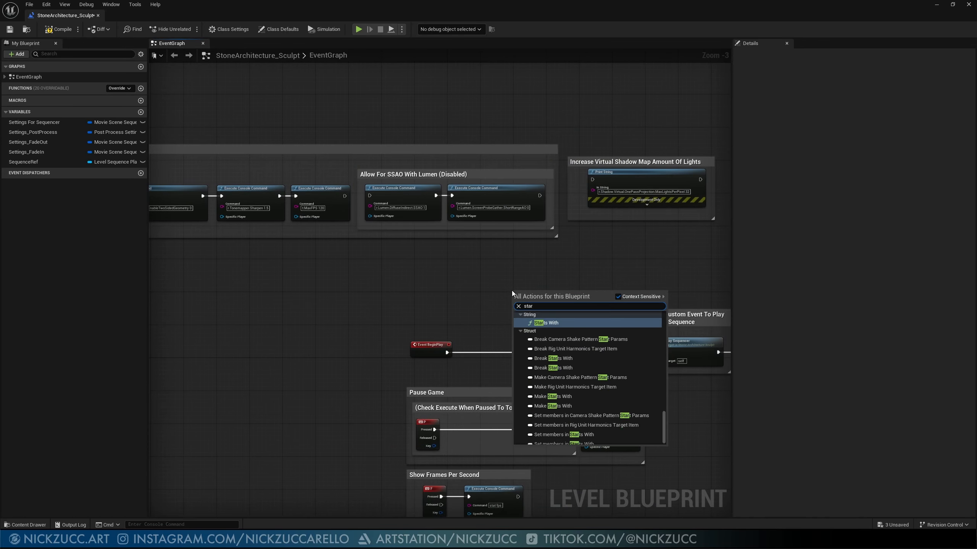
pyautogui.write('up')
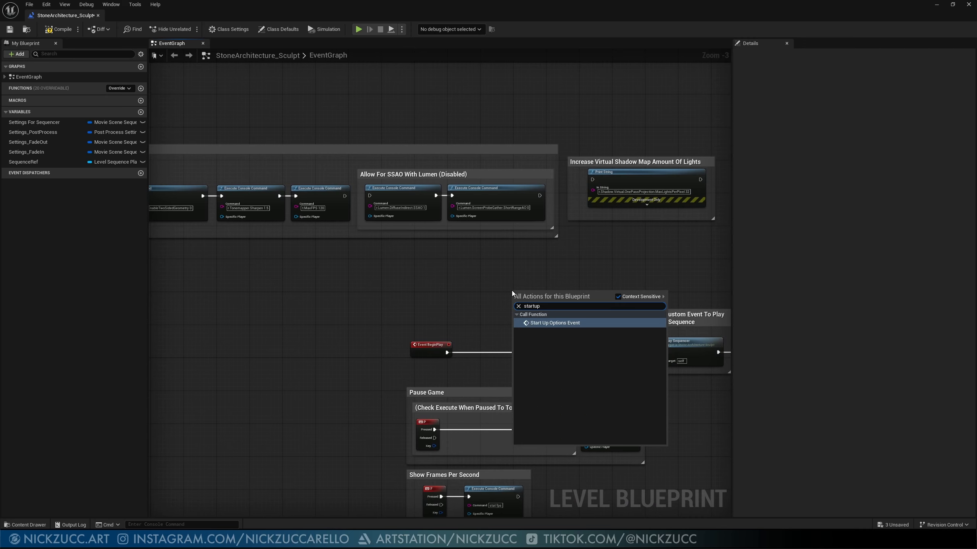
pyautogui.click(560, 325)
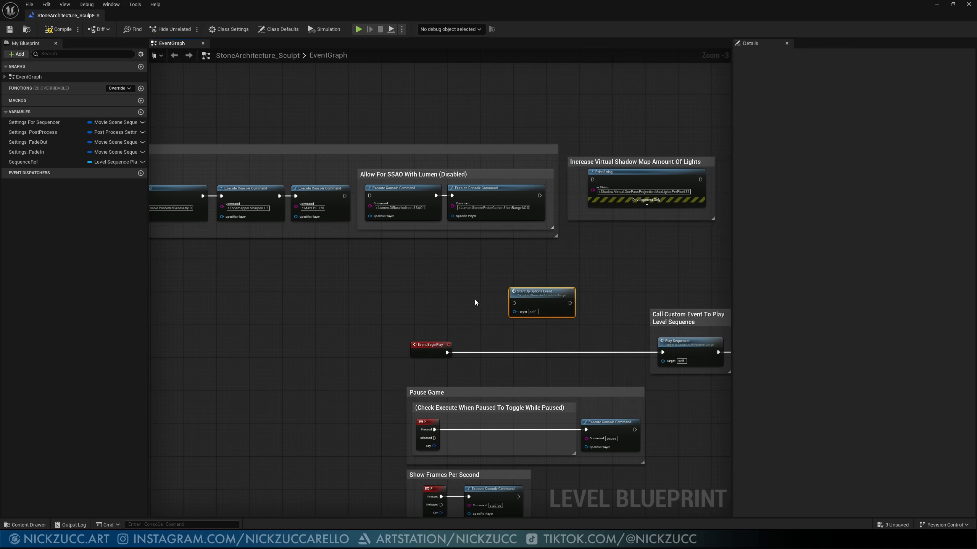
pyautogui.moveTo(447, 353); pyautogui.dragTo(662, 352)
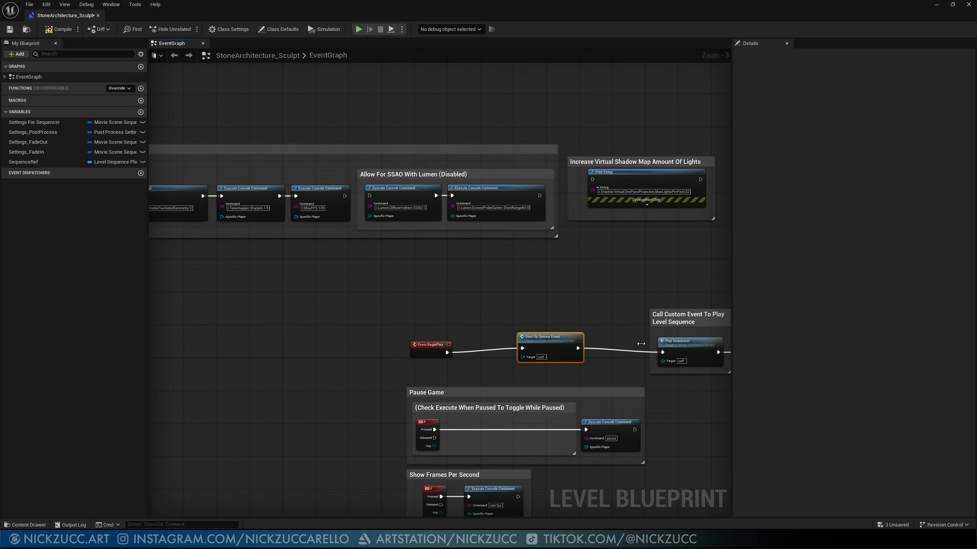
pyautogui.moveTo(563, 337); pyautogui.dragTo(560, 344)
# Step: Examine StartUpOptionsEvent in the Start Up Commands group and the chain from Event BeginPlay through Start Up Options Event to Play Sequencer
pyautogui.moveTo(434, 313); pyautogui.dragTo(428, 351, button='right')
pyautogui.scroll(-1, 539, 309)
pyautogui.moveTo(400, 320); pyautogui.dragTo(477, 331, button='right')
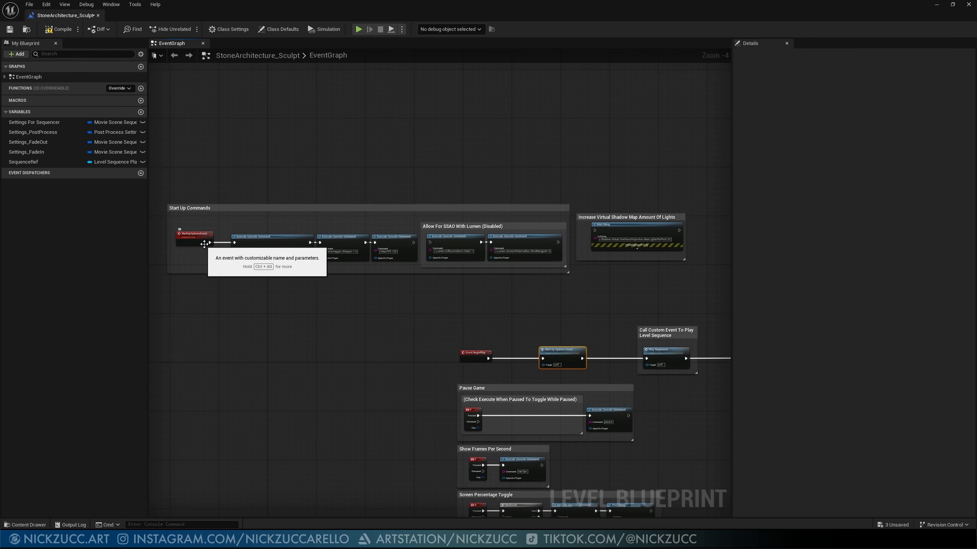
pyautogui.moveTo(405, 311); pyautogui.dragTo(252, 291, button='right')
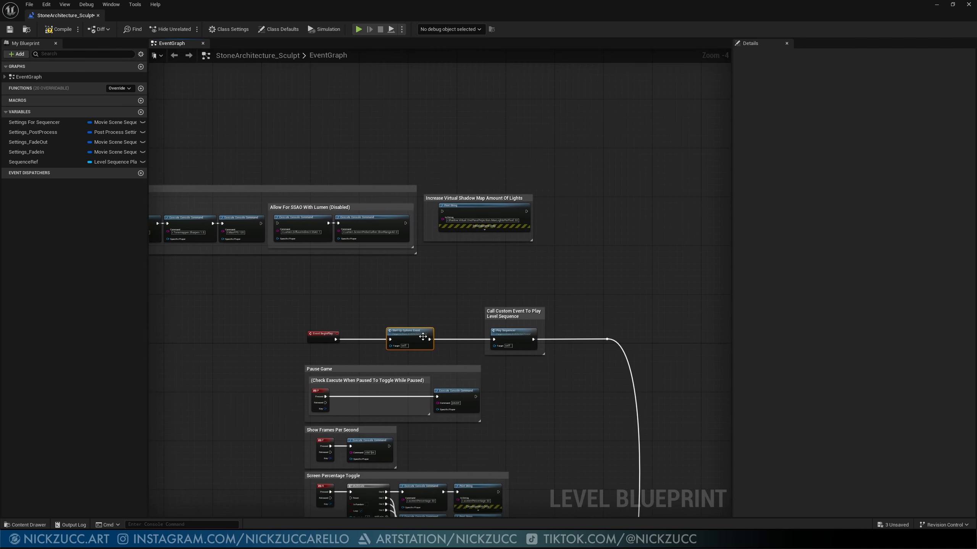
pyautogui.scroll(3, 423, 337)
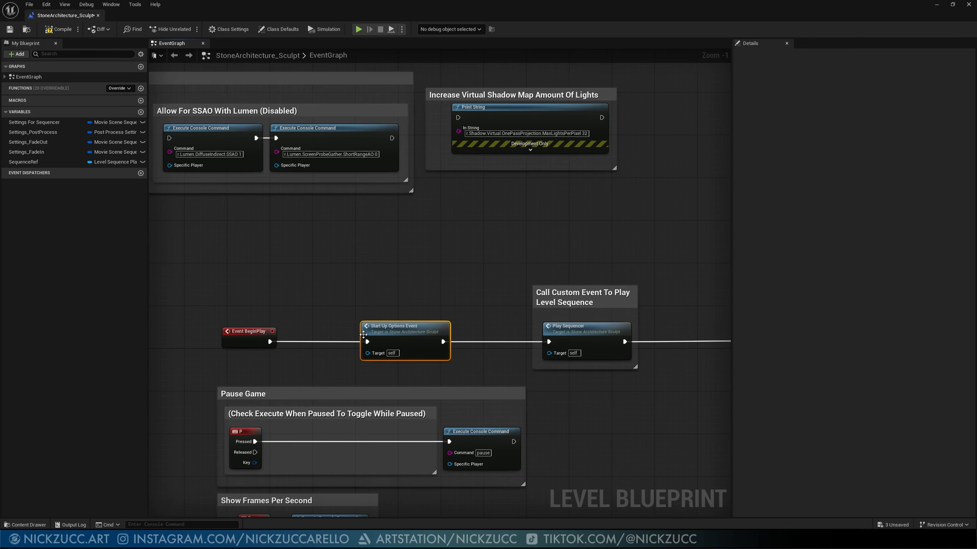
pyautogui.moveTo(340, 323); pyautogui.dragTo(461, 341, button='right')
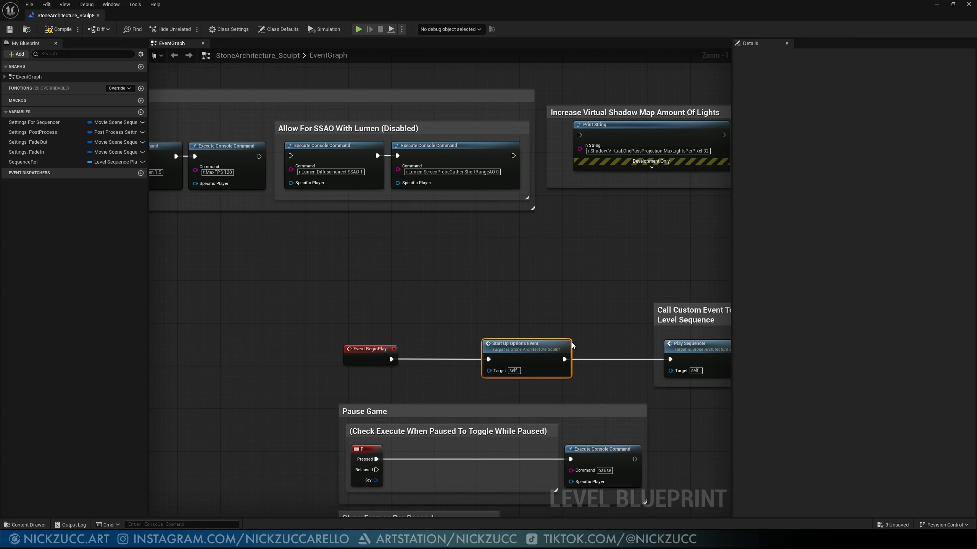
pyautogui.moveTo(570, 331); pyautogui.dragTo(456, 308, button='right')
pyautogui.moveTo(608, 355); pyautogui.dragTo(567, 287, button='right')
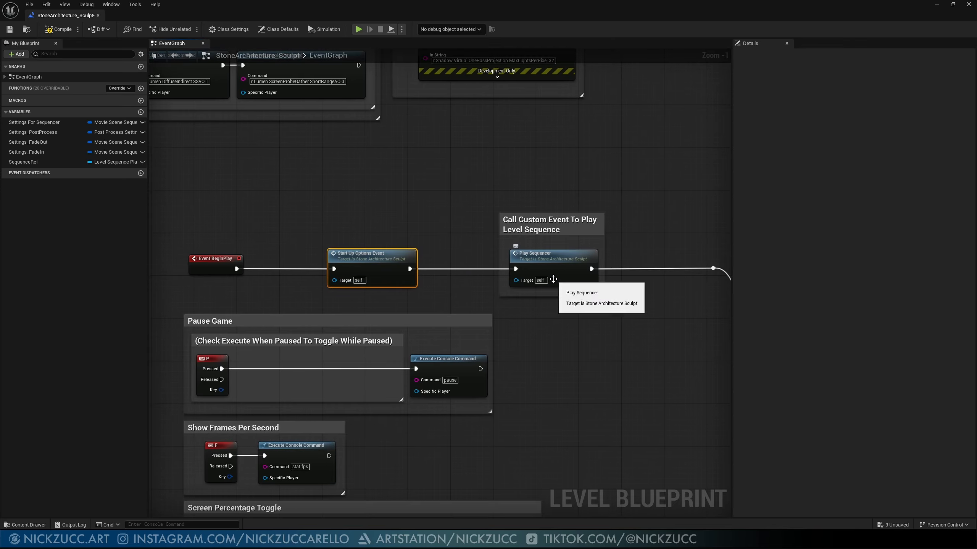
# Step: Examine the Start Playing Level Sequence group and the level sequence assets offered by its Create Level Sequence Player node, including StoneBlockShots_Sculpt
pyautogui.moveTo(596, 384); pyautogui.dragTo(524, 292, button='right')
pyautogui.scroll(-3, 530, 272)
pyautogui.scroll(-2, 539, 292)
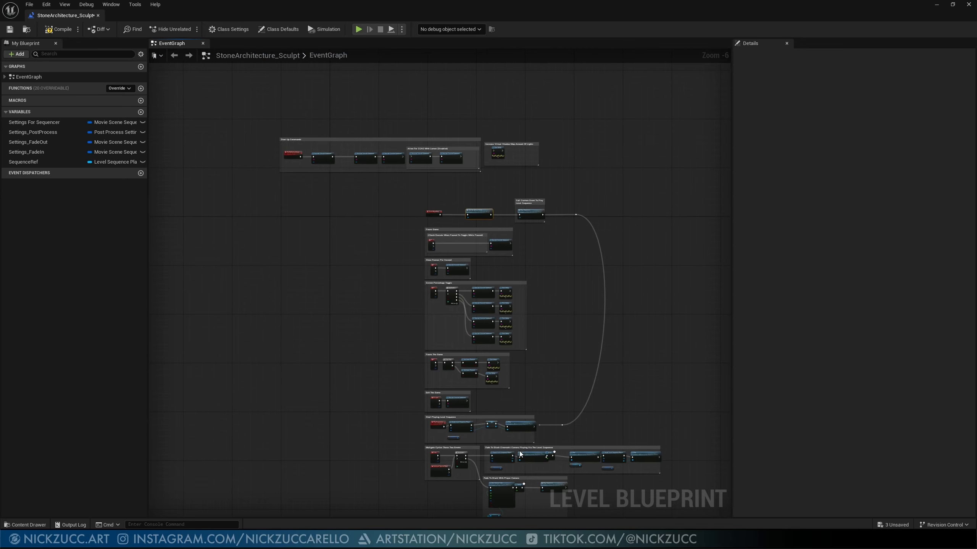
pyautogui.scroll(6, 484, 433)
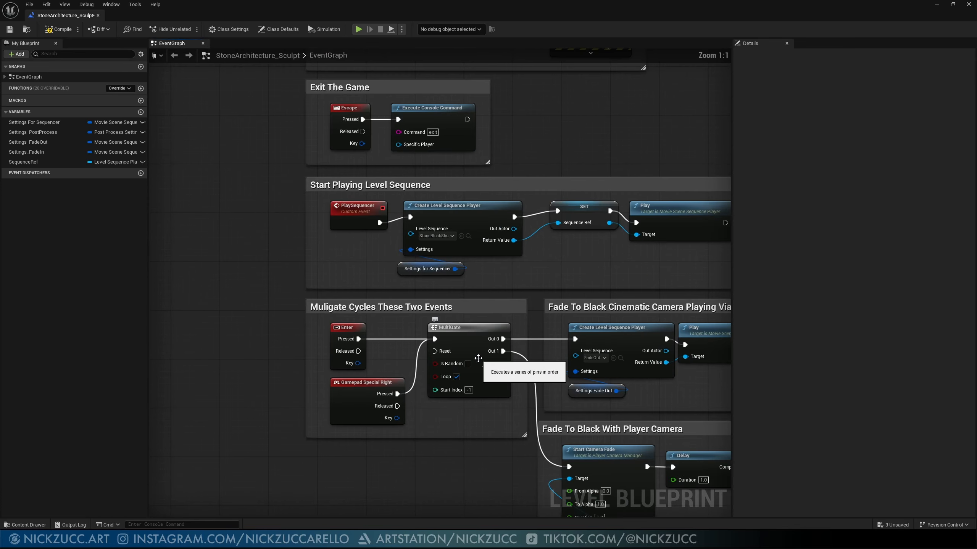
pyautogui.moveTo(339, 245); pyautogui.dragTo(324, 334, button='right')
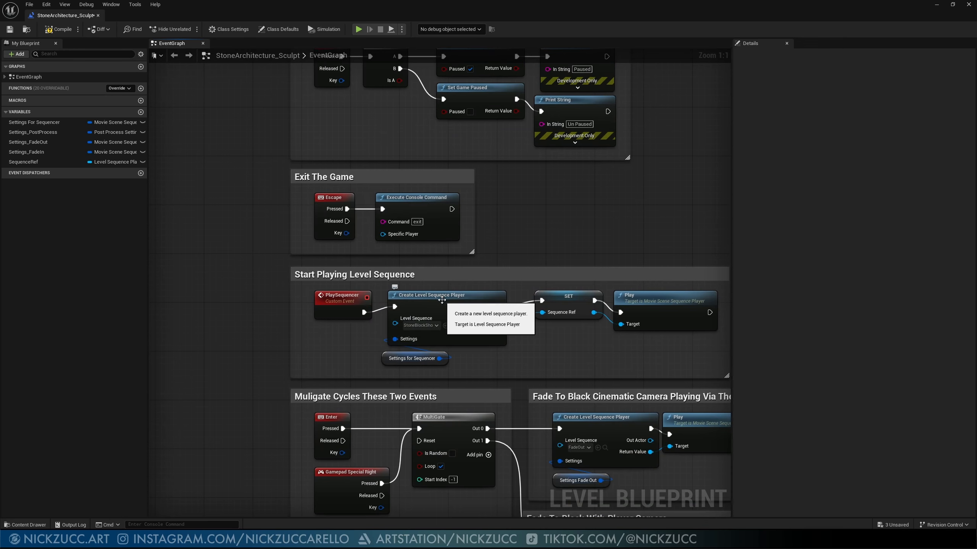
pyautogui.moveTo(444, 297); pyautogui.dragTo(431, 281, button='right')
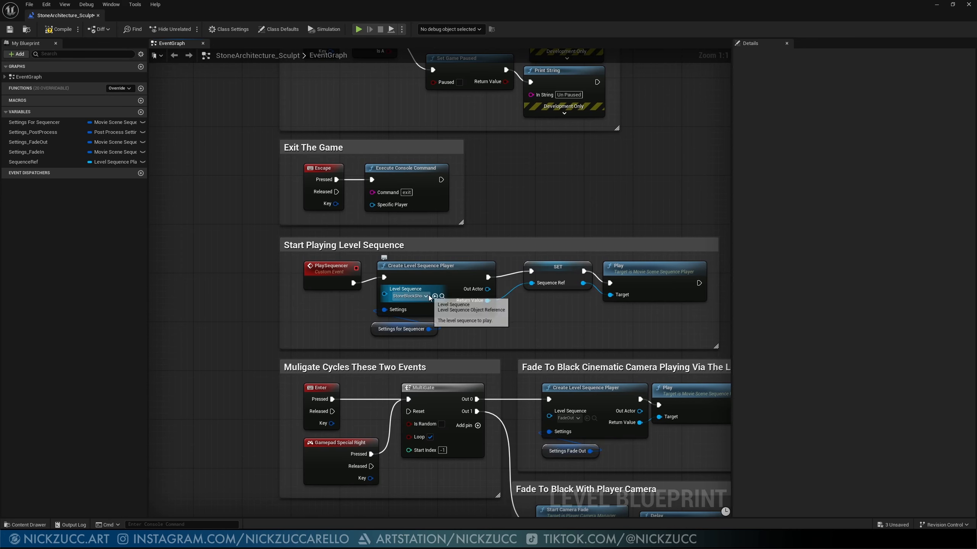
pyautogui.rightClick(318, 312)
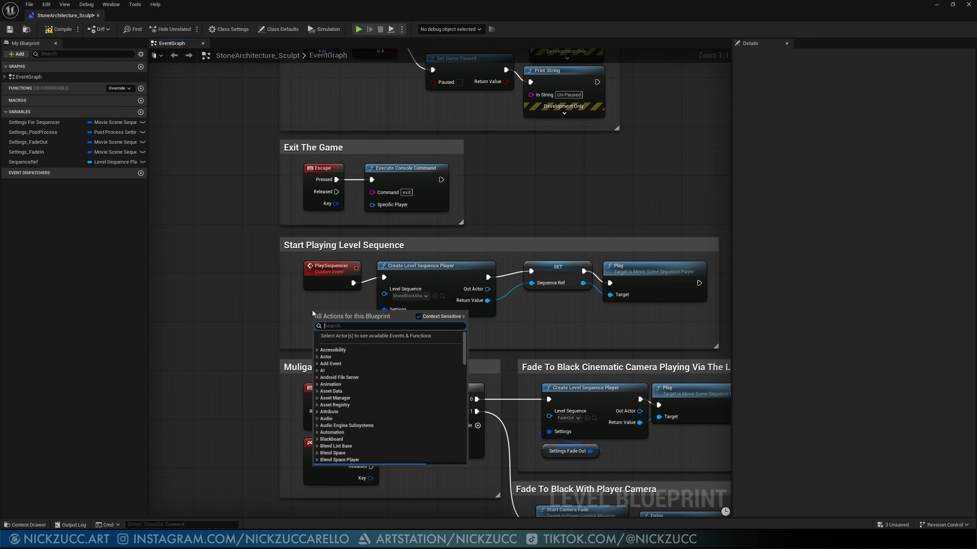
pyautogui.click(339, 306)
pyautogui.click(425, 296)
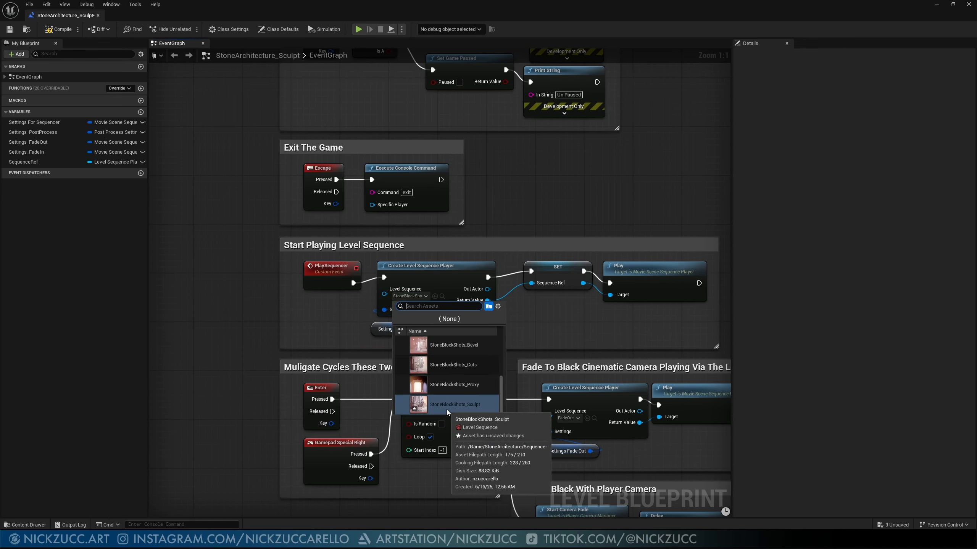
pyautogui.click(328, 317)
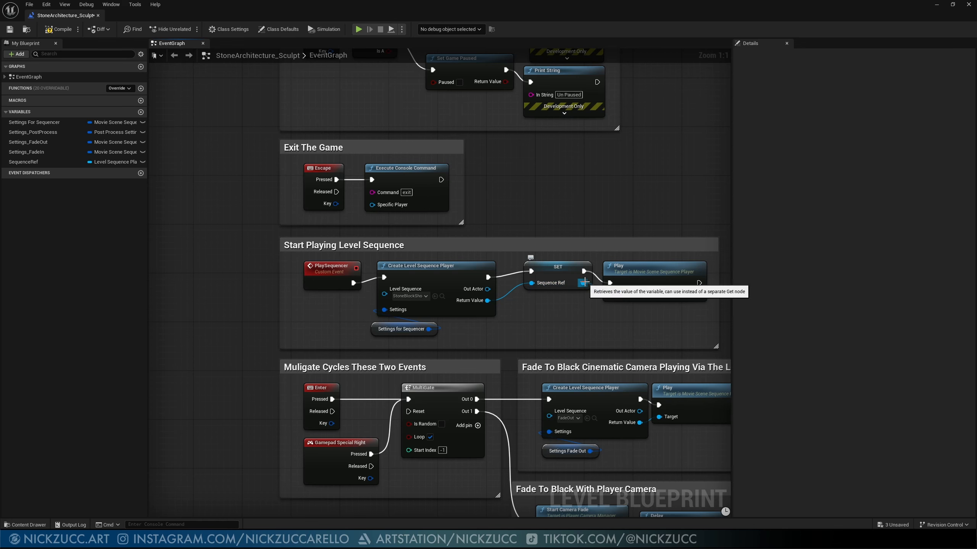
# Step: Add a second Play node from the SET node's Sequence Ref output, and delete it again
pyautogui.moveTo(583, 283); pyautogui.dragTo(636, 330)
pyautogui.write('play')
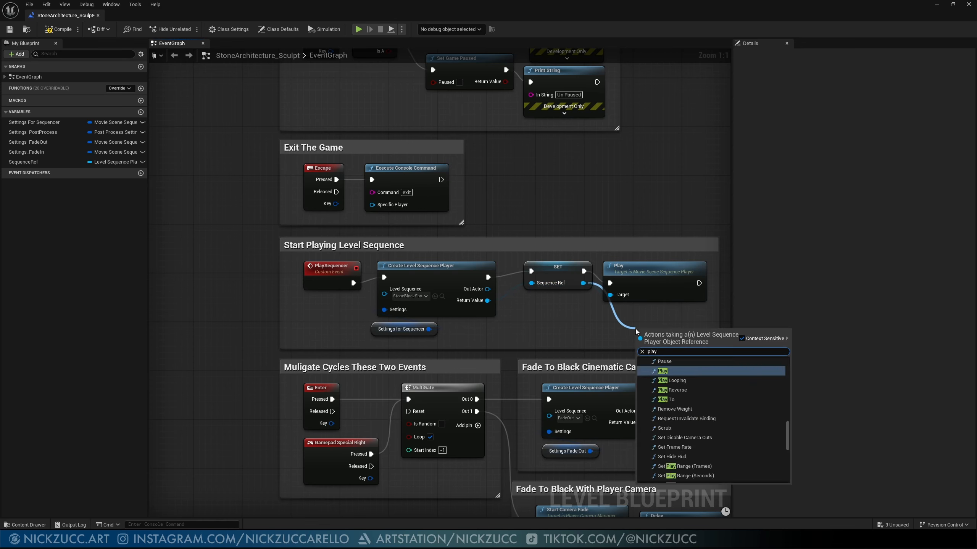
pyautogui.press('Return')
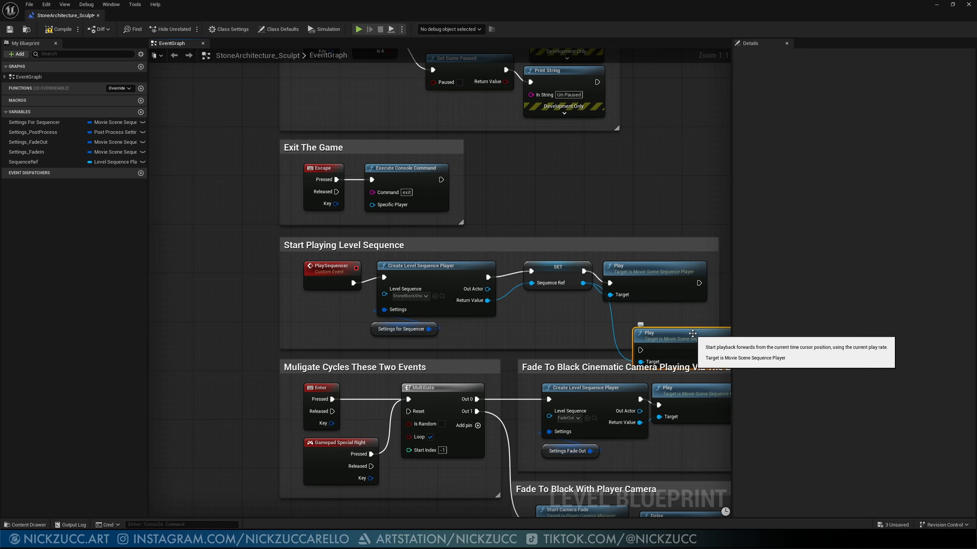
pyautogui.moveTo(628, 325); pyautogui.dragTo(643, 319)
pyautogui.press('Delete')
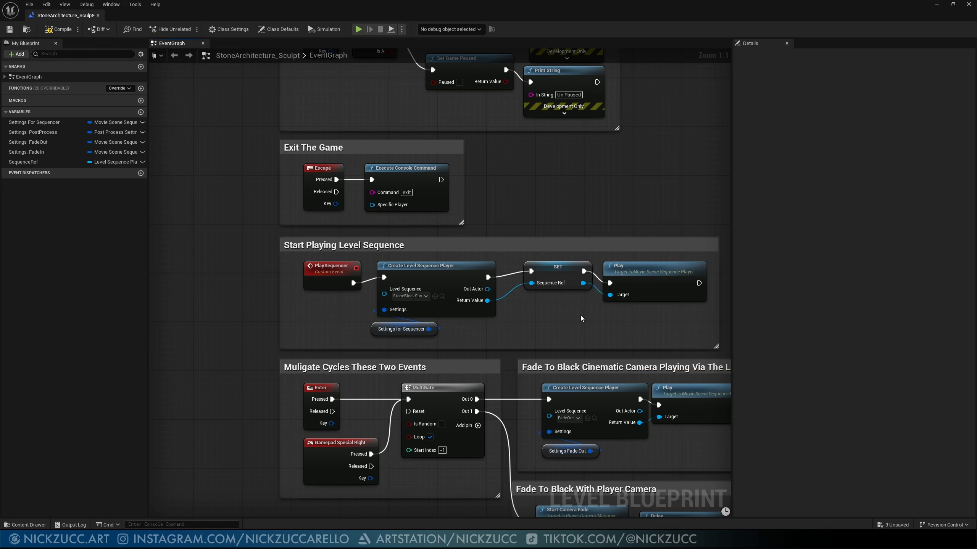
# Step: Disconnect the Settings pin of the PlaySequencer chain's Create Level Sequence Player, promote it to a new variable, and place its node below PlaySequencer
pyautogui.moveTo(534, 326); pyautogui.dragTo(586, 314, button='right')
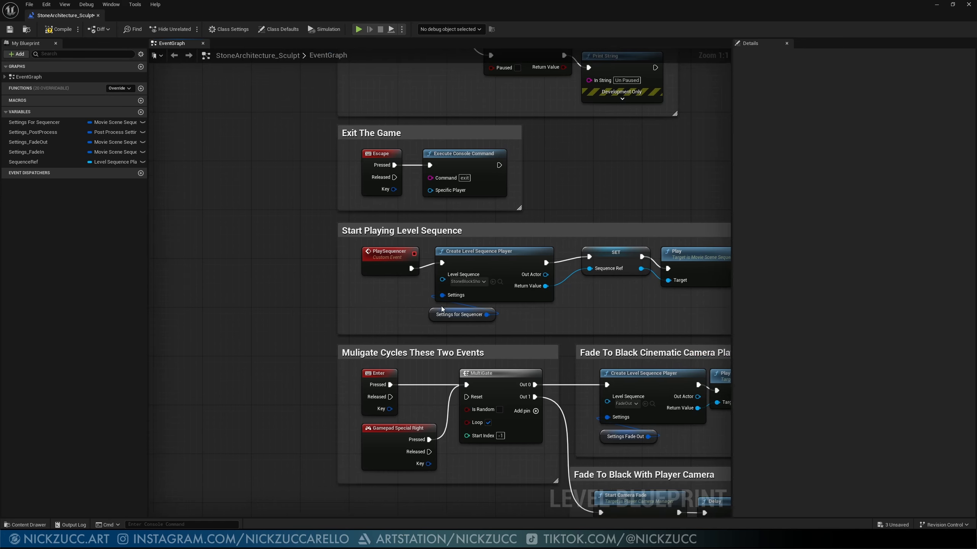
pyautogui.rightClick(443, 296)
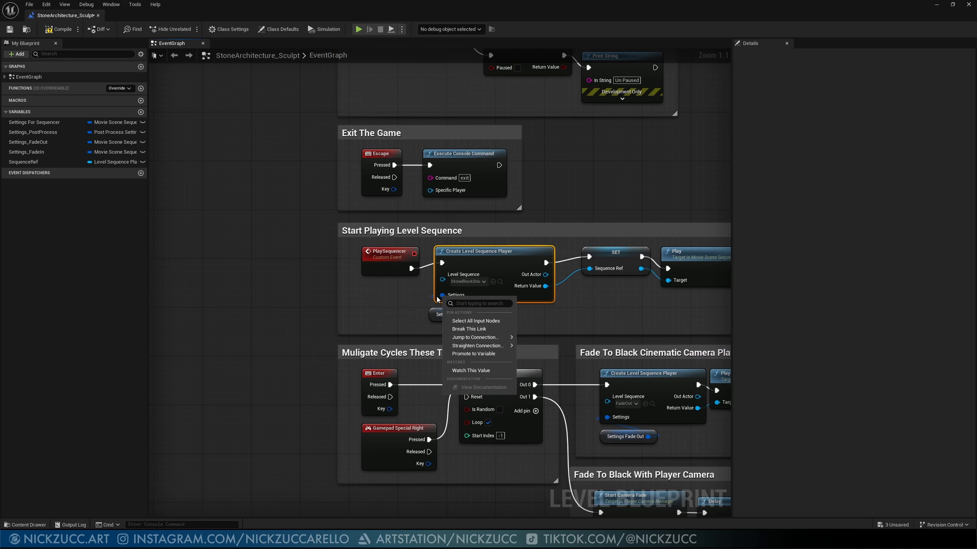
pyautogui.click(433, 306)
pyautogui.keyDown('alt'); pyautogui.click(442, 295); pyautogui.keyUp('alt')
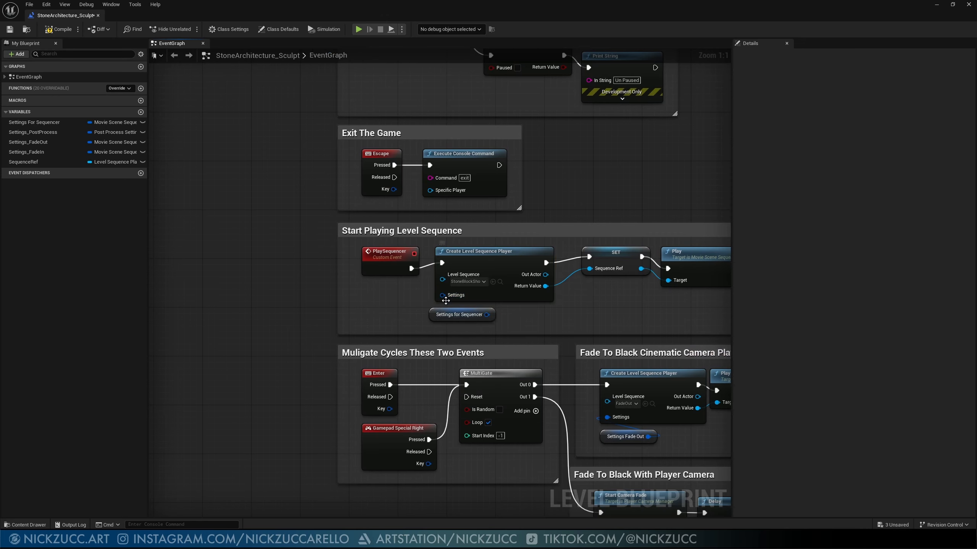
pyautogui.rightClick(442, 296)
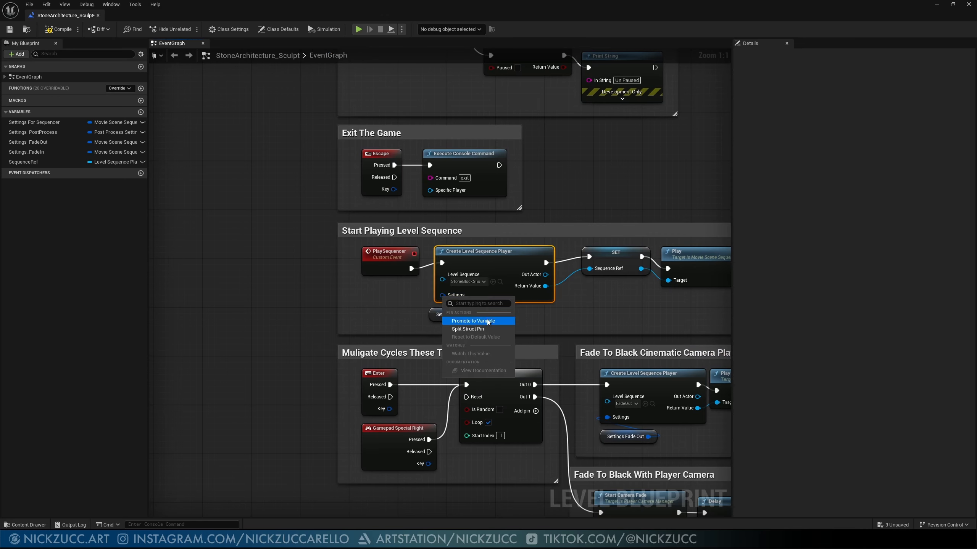
pyautogui.click(475, 321)
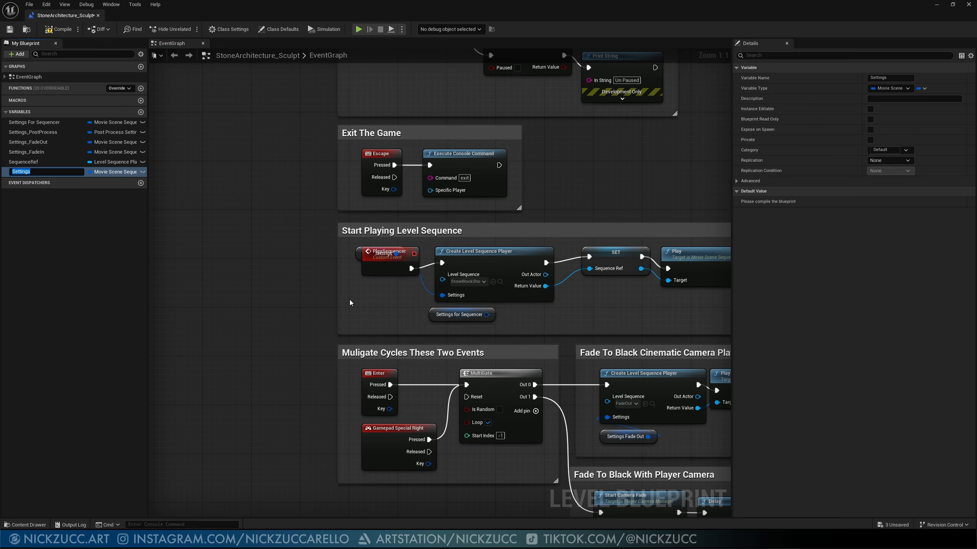
pyautogui.moveTo(361, 258); pyautogui.dragTo(332, 316)
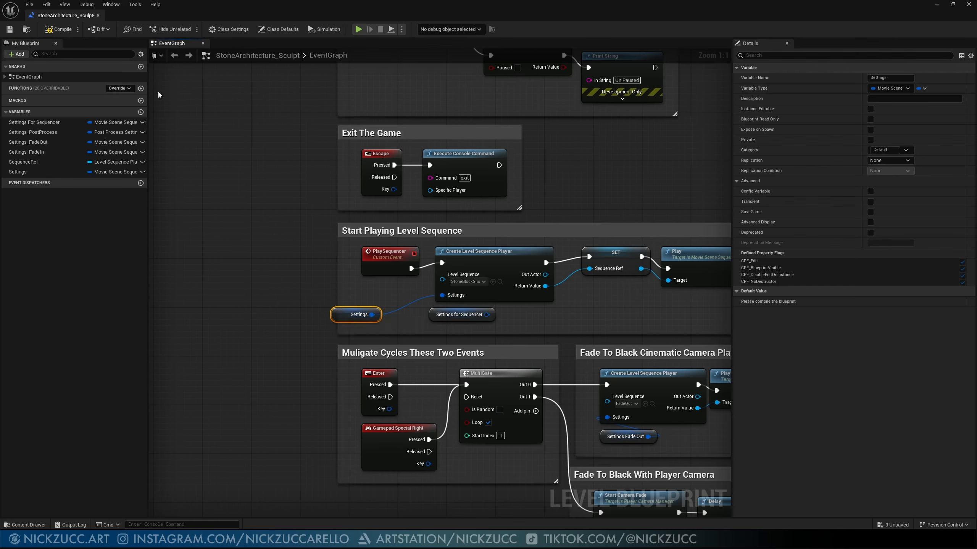
# Step: Compile the blueprint and inspect the new Settings variable's default playback options
pyautogui.click(57, 29)
pyautogui.click(737, 302)
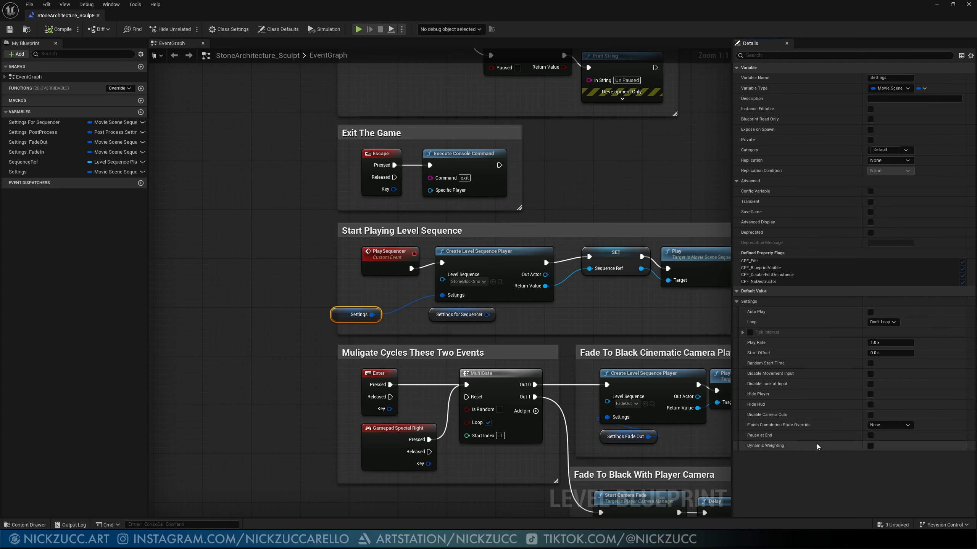
pyautogui.click(282, 299)
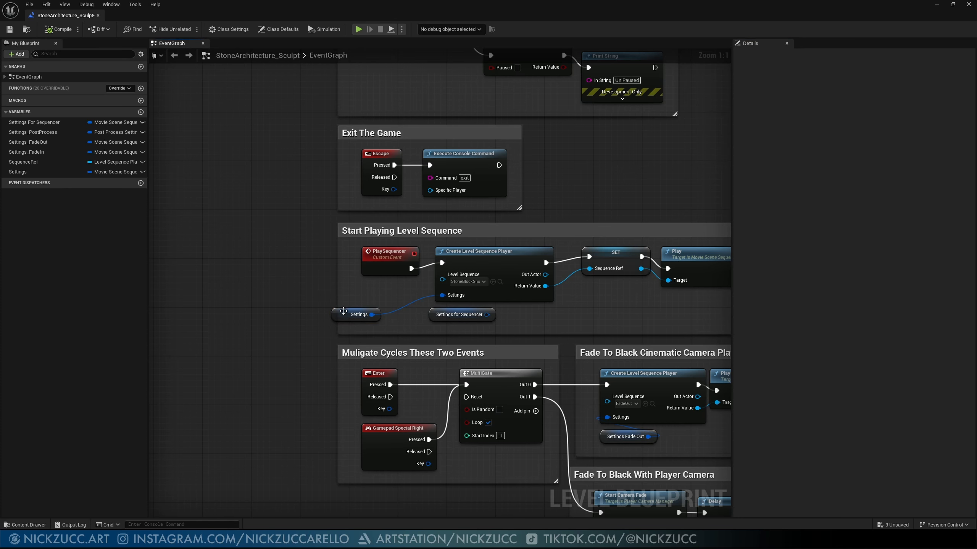
# Step: Delete the Settings variable node and reconnect Settings for Sequencer to the Settings pin of Create Level Sequence Player
pyautogui.click(342, 311)
pyautogui.press('Delete')
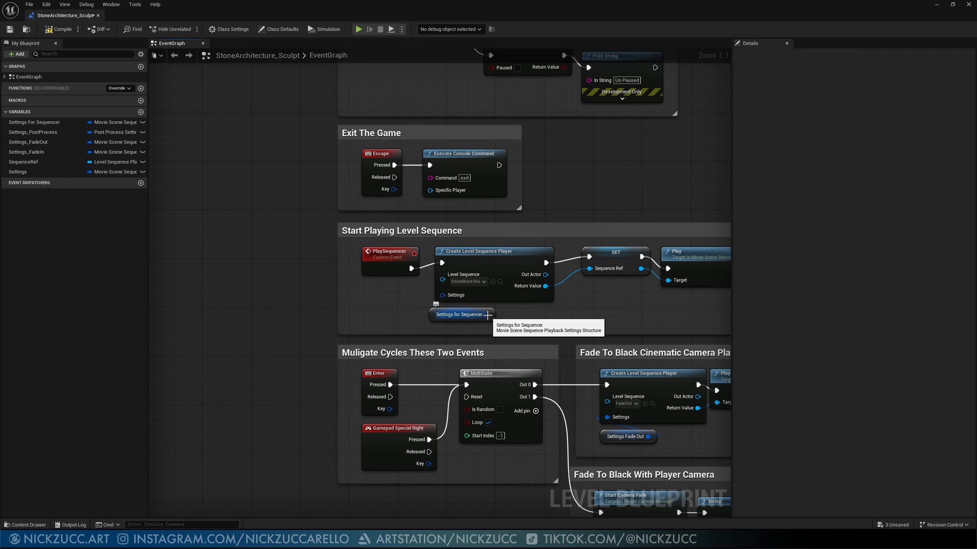
pyautogui.moveTo(486, 315); pyautogui.dragTo(443, 295)
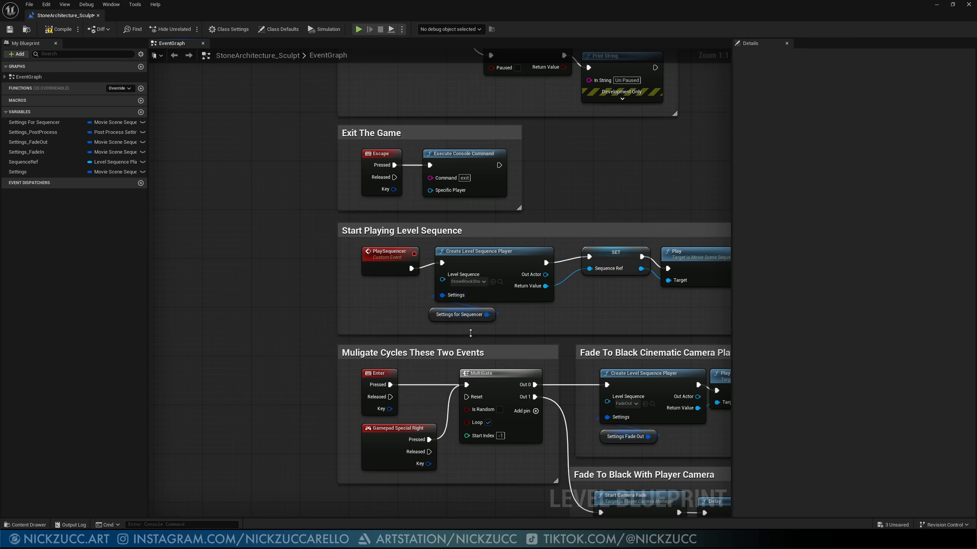
# Step: Inspect the default playback options of the Settings for Sequencer variable used by the PlaySequencer chain
pyautogui.click(436, 313)
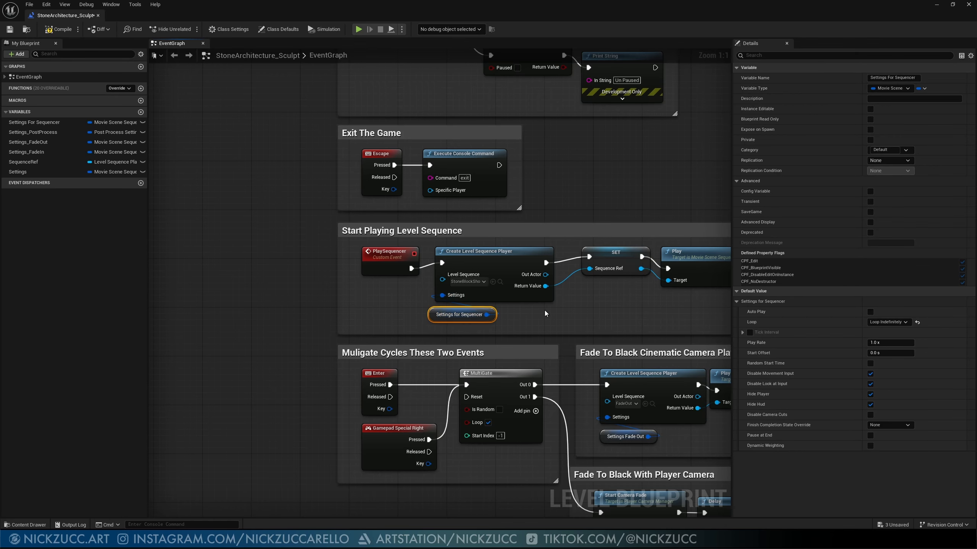
pyautogui.moveTo(566, 307); pyautogui.dragTo(531, 306, button='right')
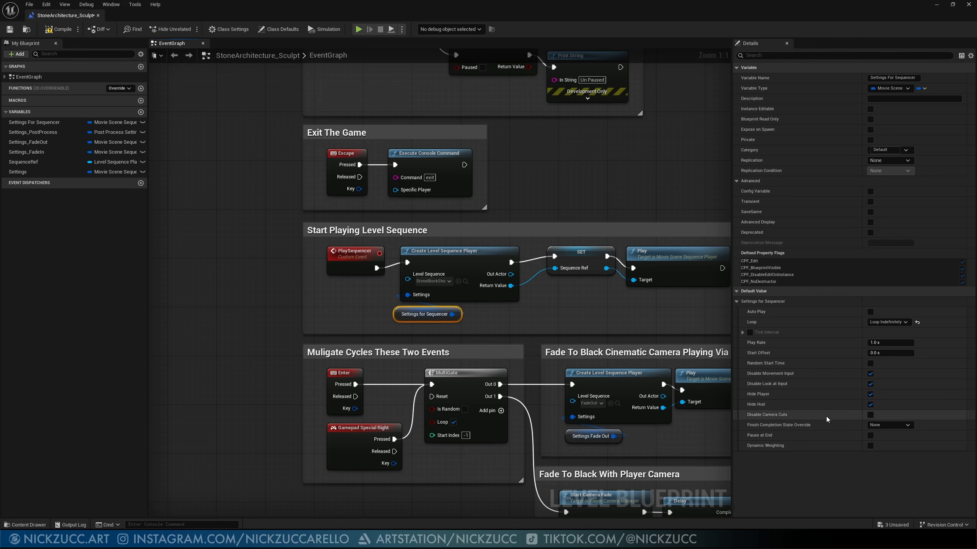
pyautogui.moveTo(598, 349); pyautogui.dragTo(531, 325, button='right')
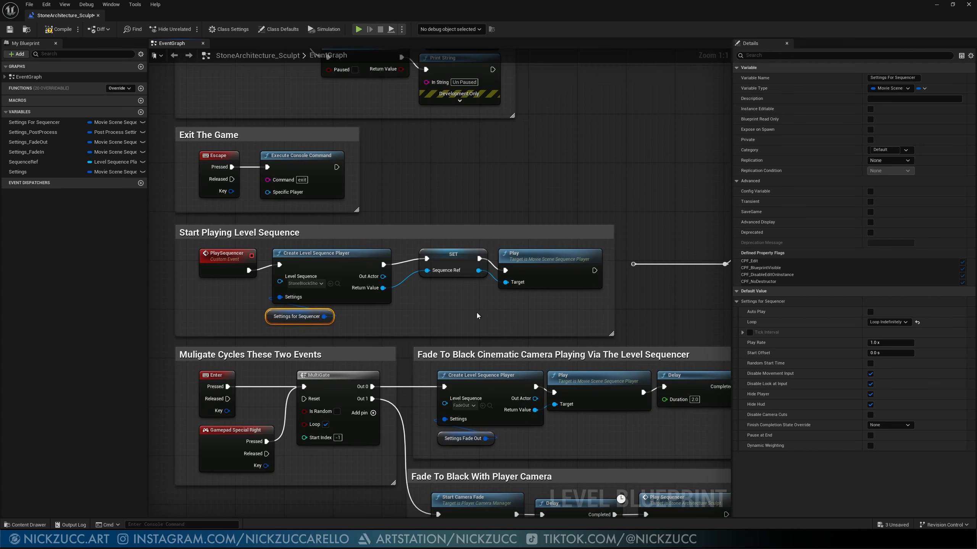
pyautogui.moveTo(491, 312); pyautogui.dragTo(548, 275, button='right')
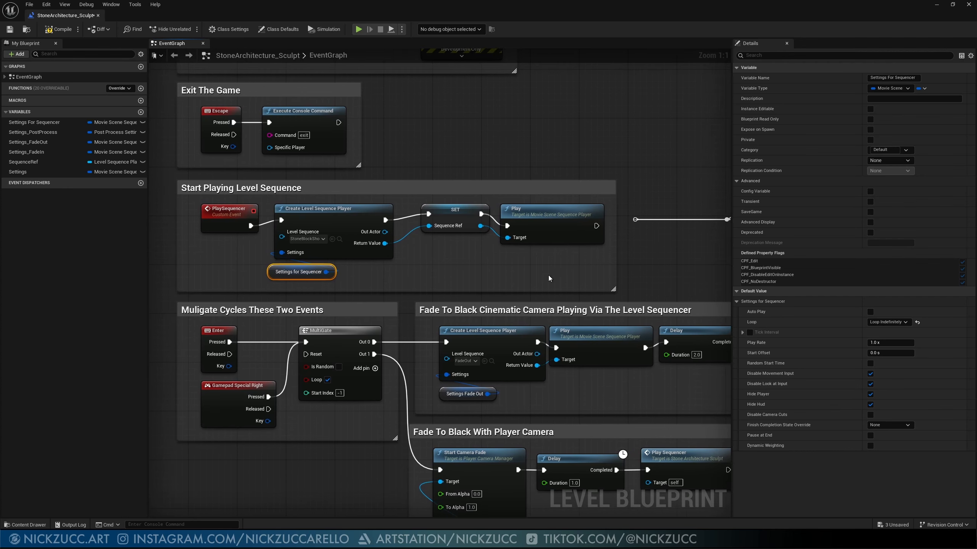
pyautogui.moveTo(548, 275); pyautogui.dragTo(530, 261, button='right')
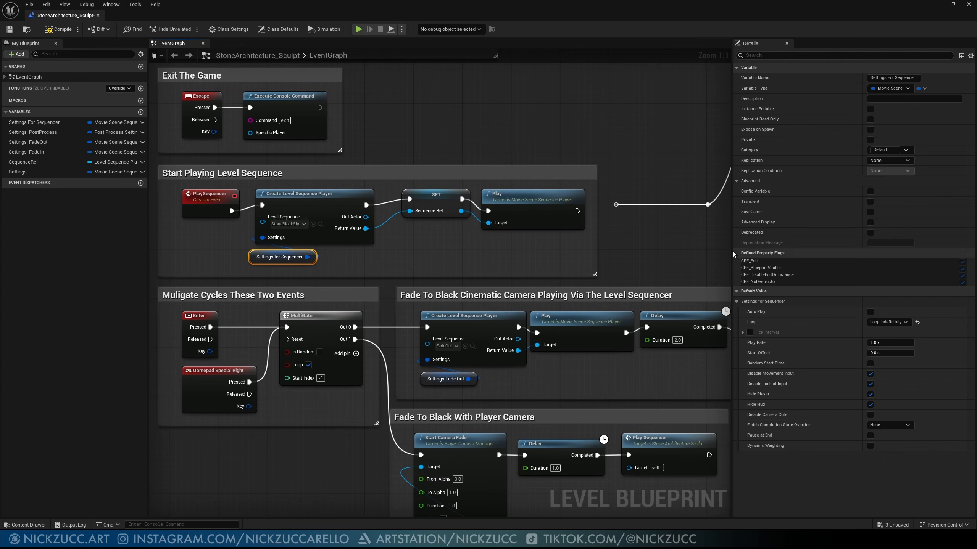
# Step: Widen the event graph area by narrowing the variable details beside it
pyautogui.moveTo(732, 250); pyautogui.dragTo(857, 260)
pyautogui.moveTo(624, 255); pyautogui.dragTo(654, 255, button='right')
pyautogui.scroll(-1, 649, 255)
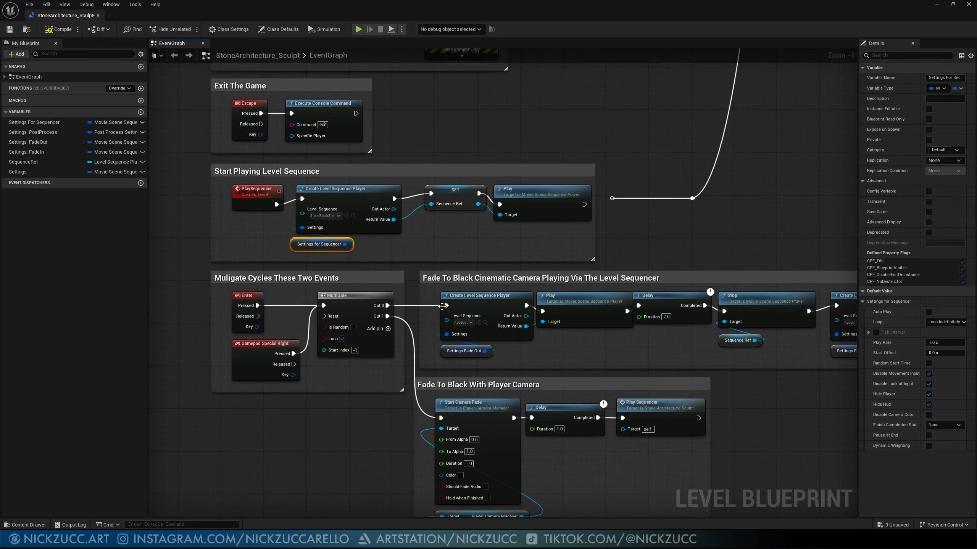
pyautogui.moveTo(490, 326); pyautogui.dragTo(490, 326, button='right')
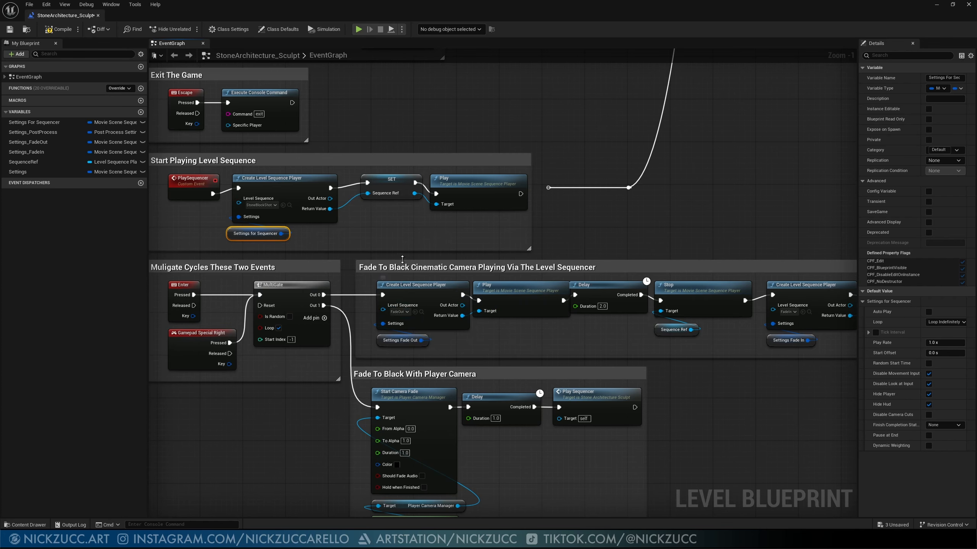
# Step: Restore the blueprint window to a smaller size, locate the FadeOut sequence asset from its player node, and open it in a resized Sequencer window
pyautogui.moveTo(303, 15); pyautogui.dragTo(489, 36)
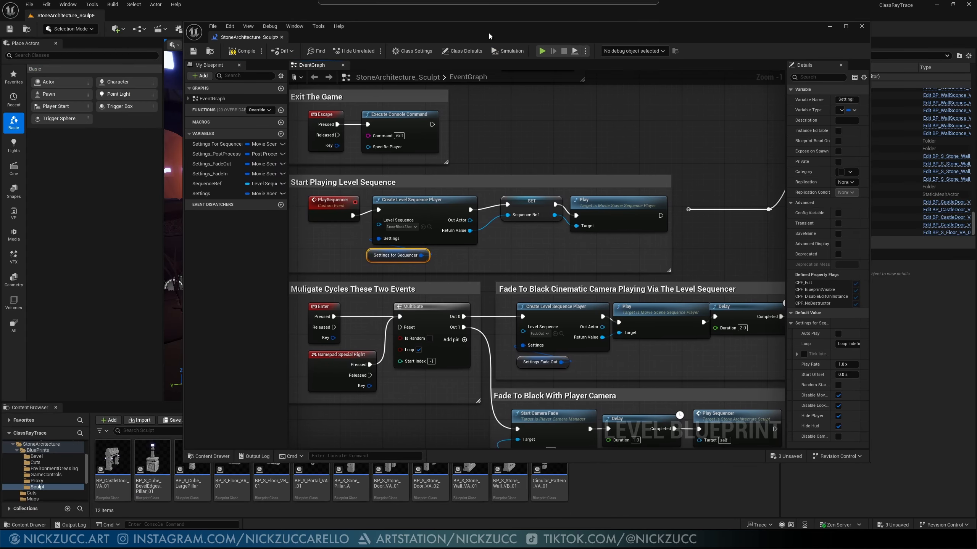
pyautogui.click(561, 335)
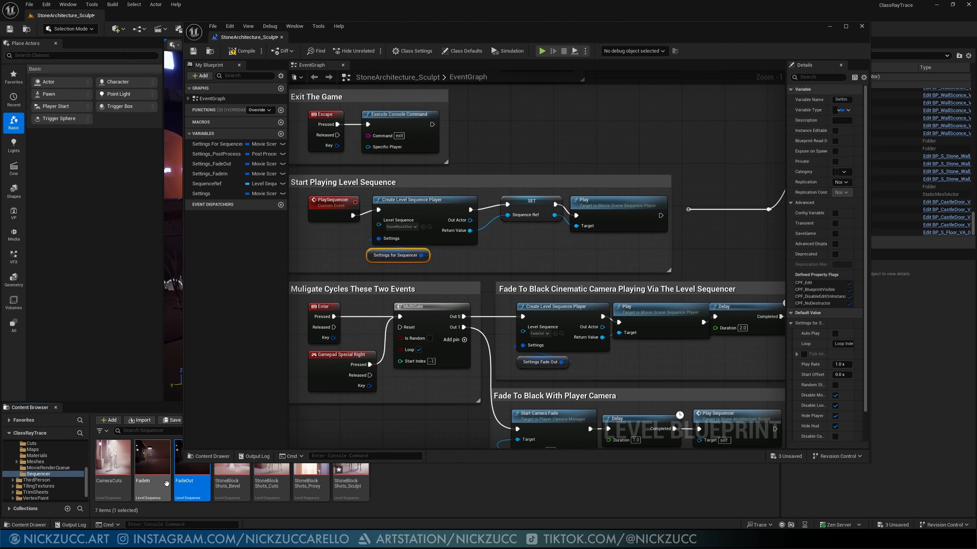
pyautogui.doubleClick(191, 468)
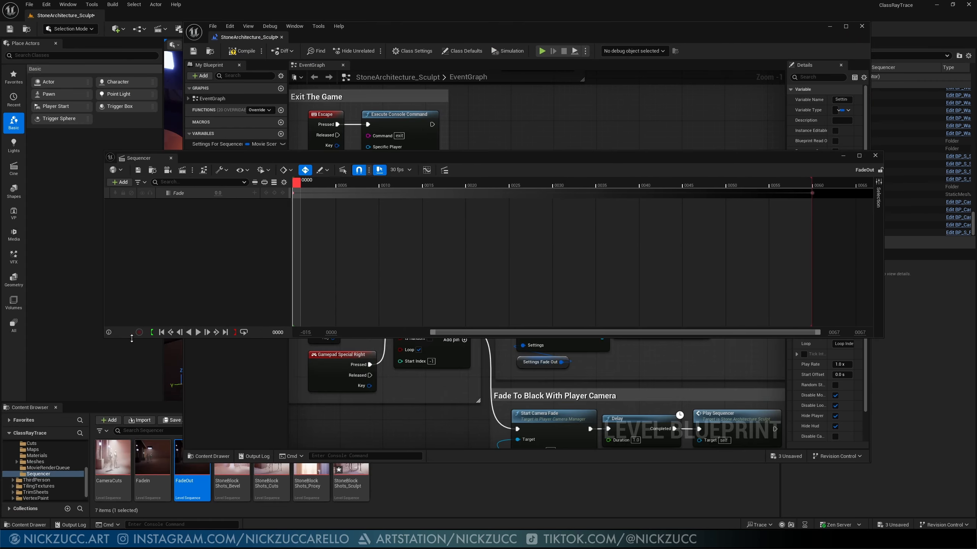
pyautogui.moveTo(128, 338); pyautogui.dragTo(129, 402)
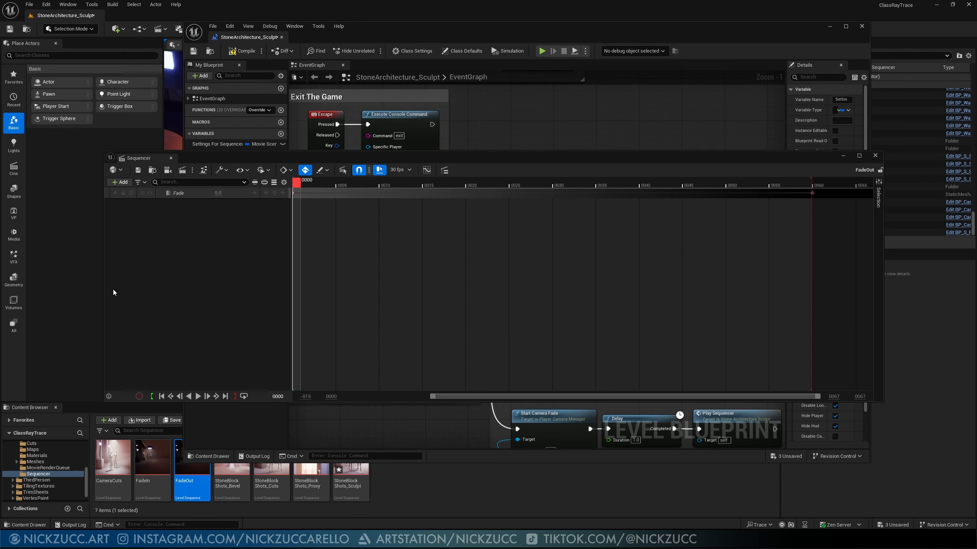
pyautogui.moveTo(104, 289); pyautogui.dragTo(138, 286)
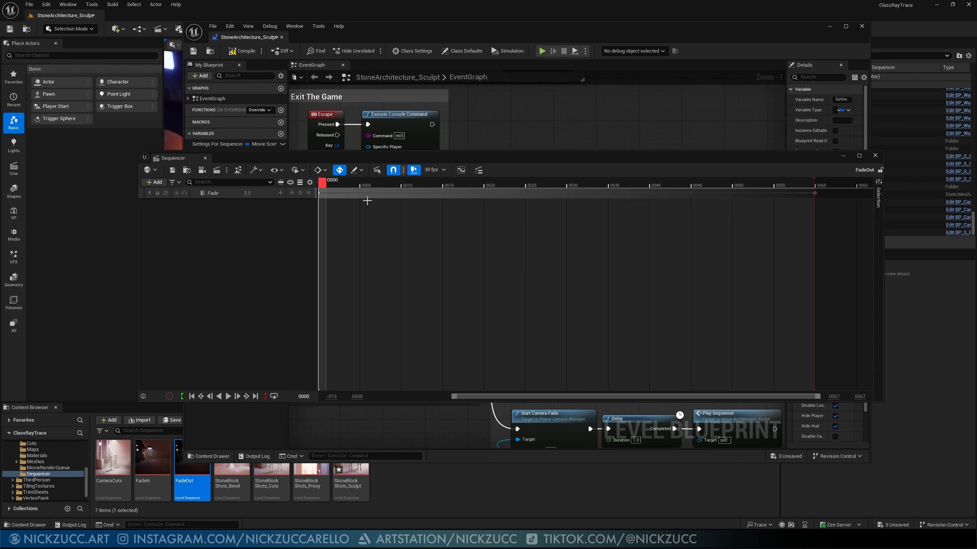
# Step: Scrub through the FadeOut sequence to preview its fade in the viewport, and close the Sequencer
pyautogui.moveTo(324, 215); pyautogui.dragTo(523, 284)
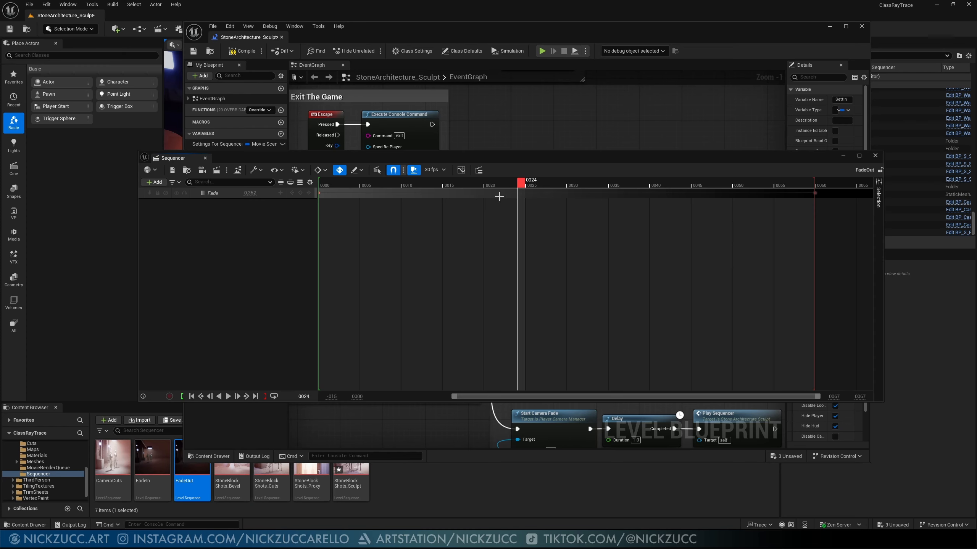
pyautogui.moveTo(525, 186); pyautogui.dragTo(324, 221)
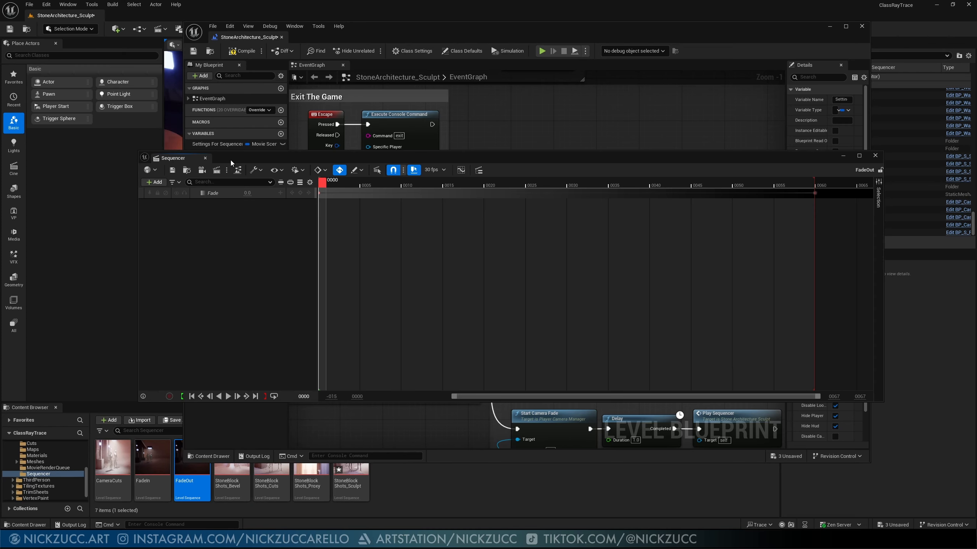
pyautogui.moveTo(236, 158); pyautogui.dragTo(278, 166)
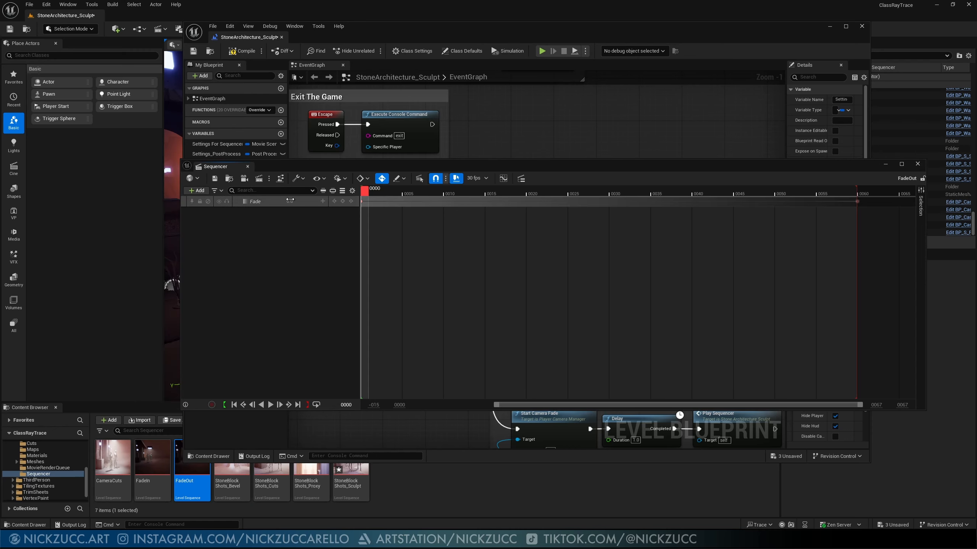
pyautogui.moveTo(365, 194); pyautogui.dragTo(833, 239)
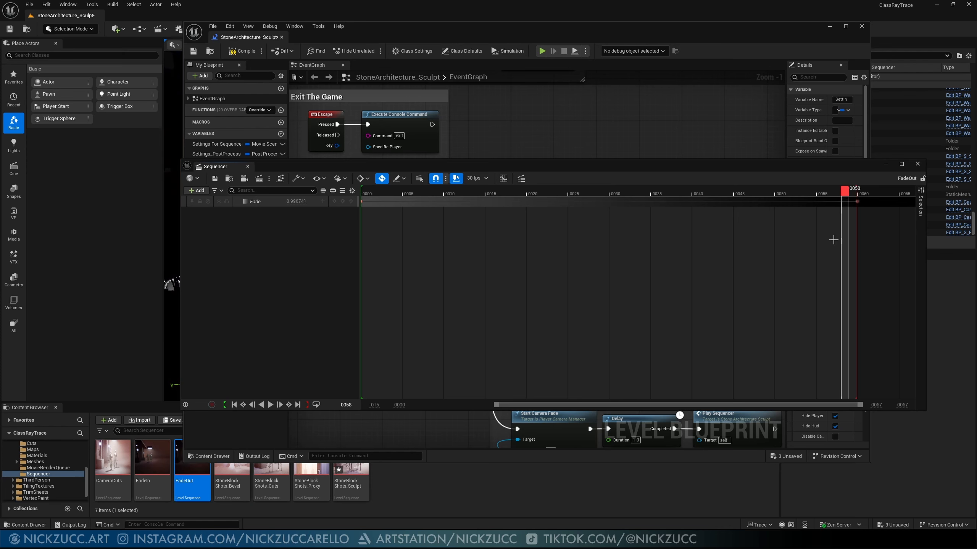
pyautogui.click(248, 167)
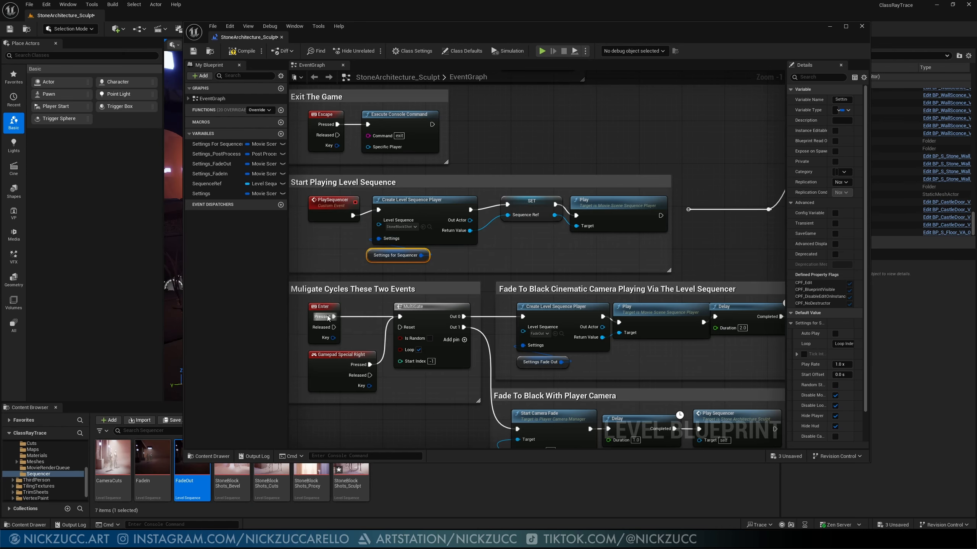
# Step: Inspect the default playback options of the Settings Fade Out variable, enlarging the blueprint window and its details area to read them
pyautogui.moveTo(499, 332); pyautogui.dragTo(414, 330, button='right')
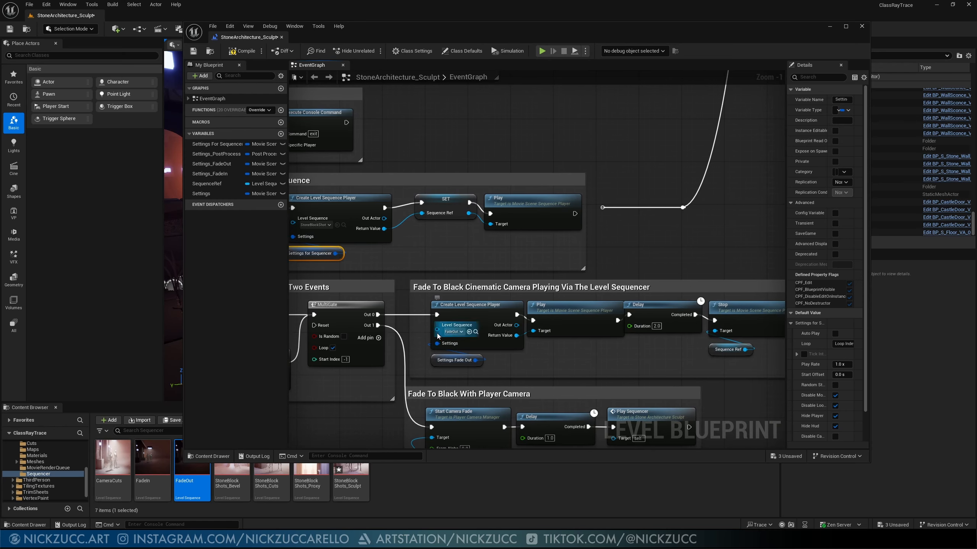
pyautogui.click(434, 359)
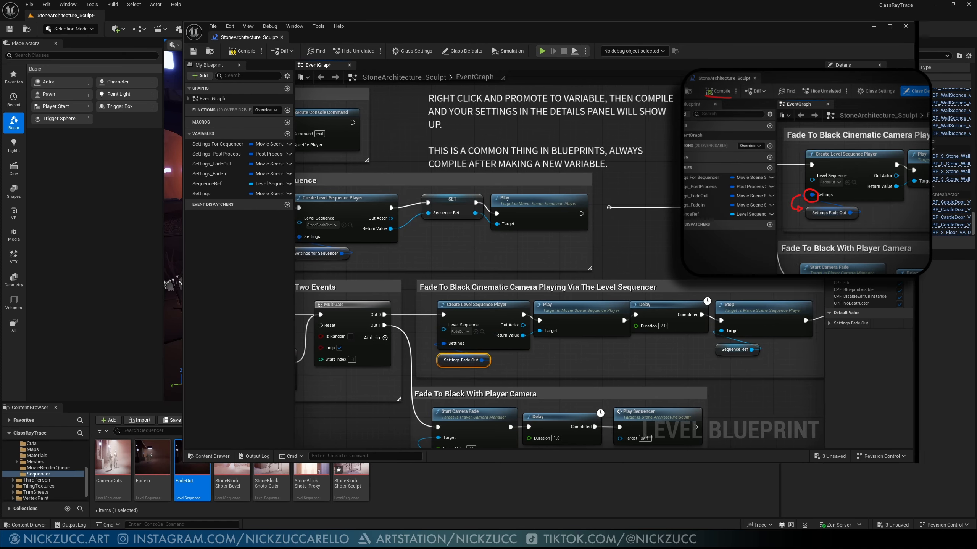
pyautogui.click(846, 324)
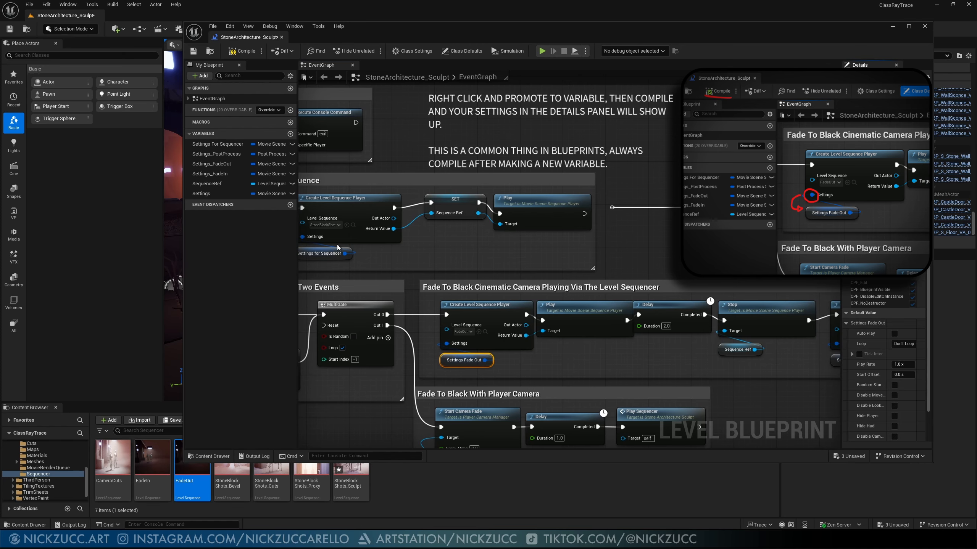
pyautogui.moveTo(183, 243); pyautogui.dragTo(59, 243)
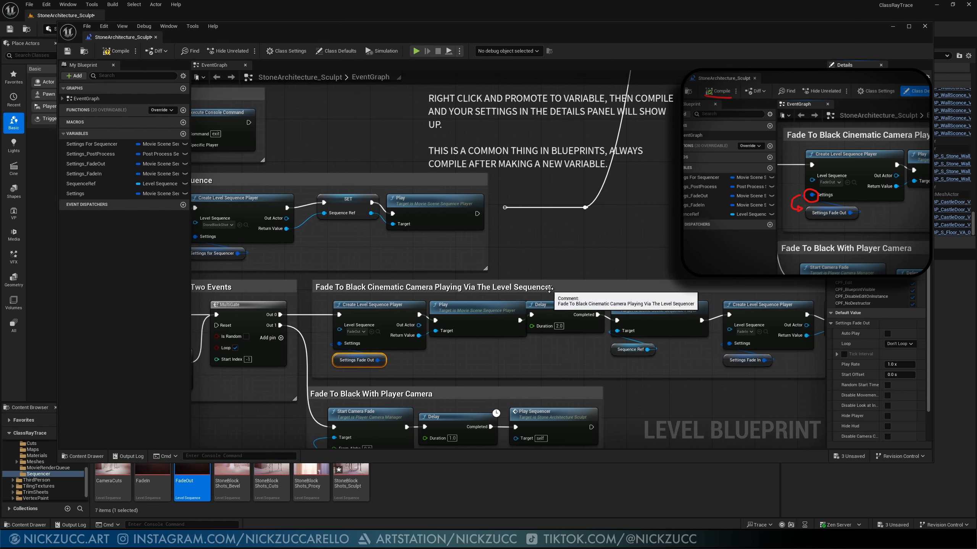
pyautogui.scroll(-2, 880, 385)
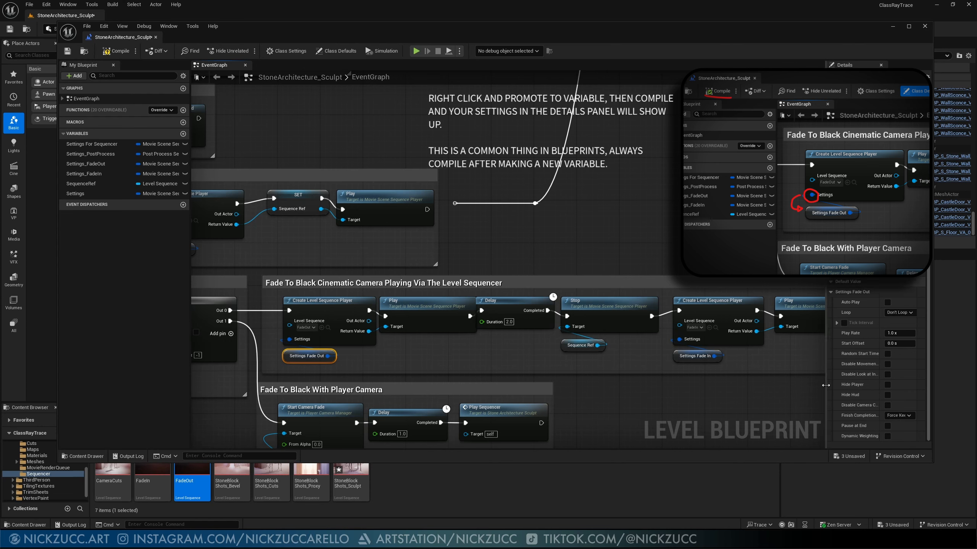
pyautogui.moveTo(827, 389); pyautogui.dragTo(758, 384)
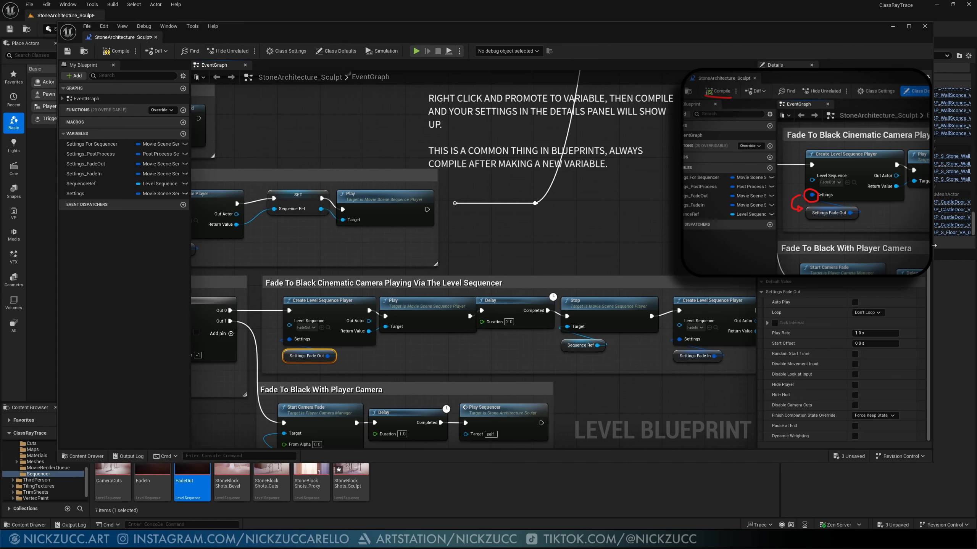
pyautogui.moveTo(936, 248); pyautogui.dragTo(970, 248)
# Step: List the actions available from the Return Value pin of the fade-out Create Level Sequence Player, and dismiss the list
pyautogui.moveTo(516, 260); pyautogui.dragTo(585, 263, button='right')
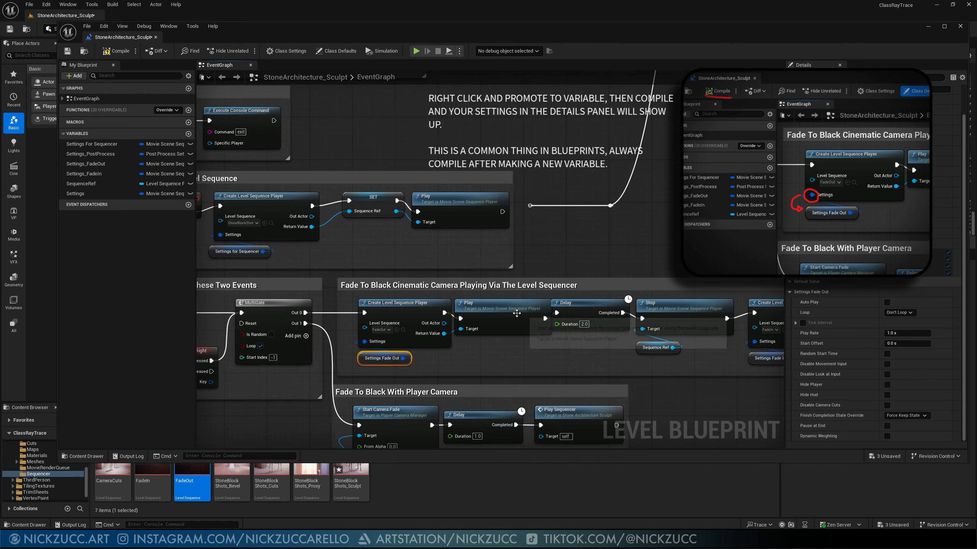
pyautogui.scroll(-1, 480, 350)
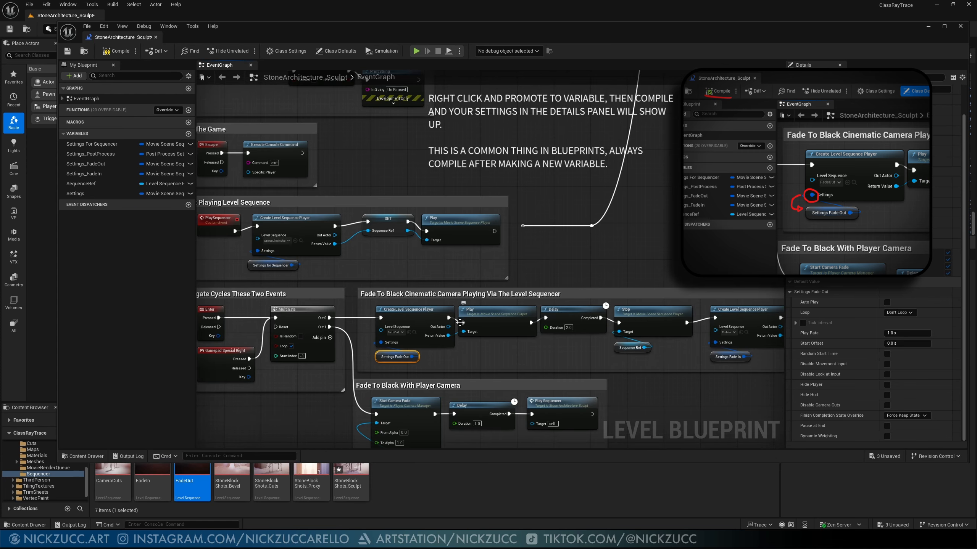
pyautogui.moveTo(449, 335); pyautogui.dragTo(475, 340)
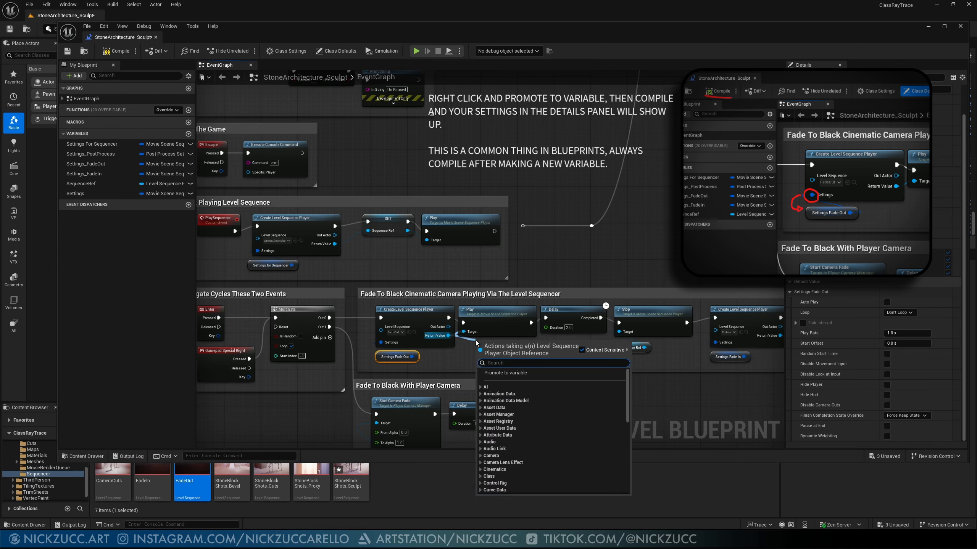
pyautogui.click(466, 345)
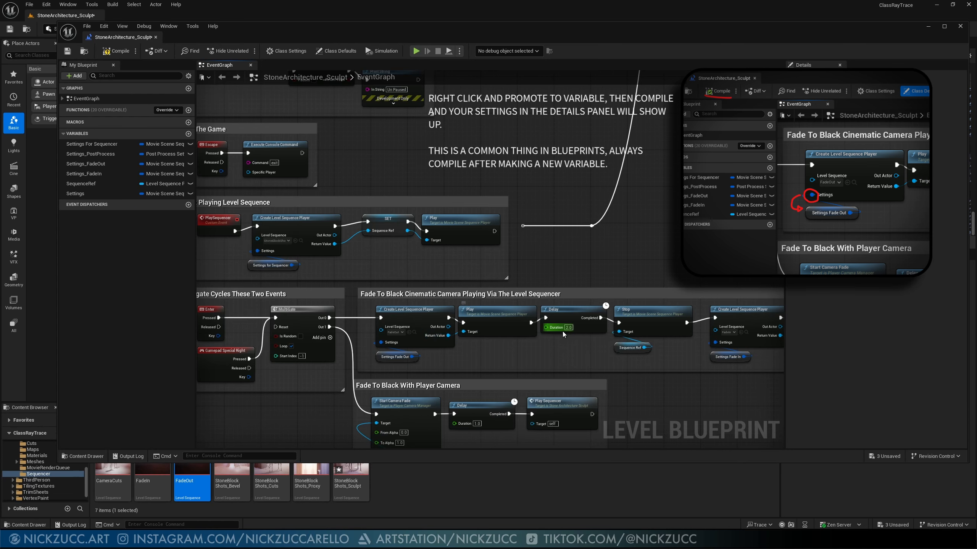
# Step: Add a separate Delay node below the fade-to-black cinematic chain, and delete it again
pyautogui.moveTo(547, 353); pyautogui.dragTo(495, 341, button='right')
pyautogui.scroll(2, 494, 341)
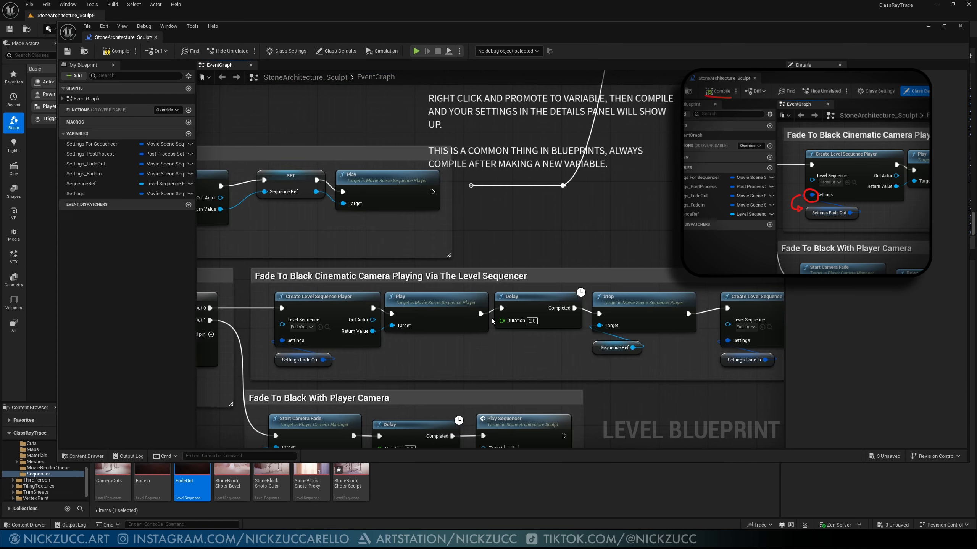
pyautogui.rightClick(511, 362)
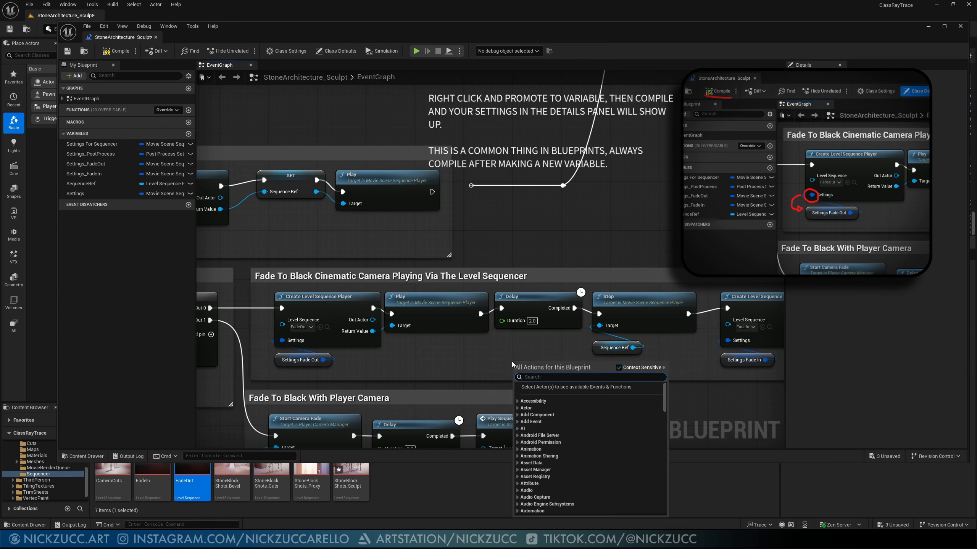
pyautogui.write('dely')
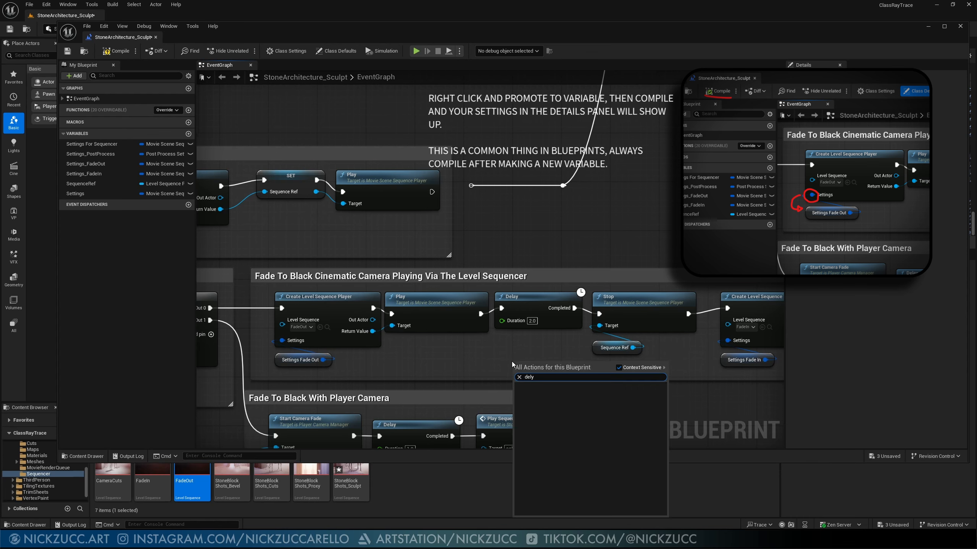
pyautogui.press('BackSpace')
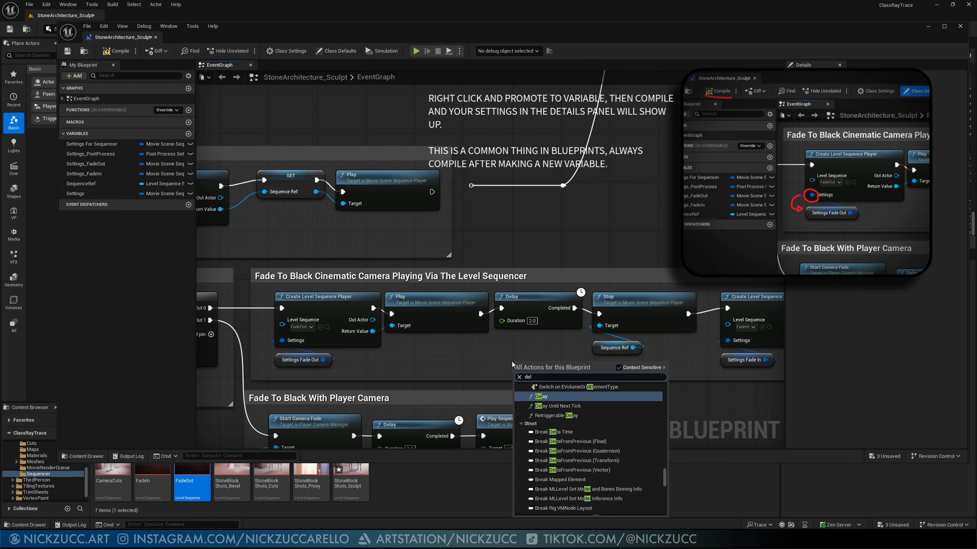
pyautogui.press('Return')
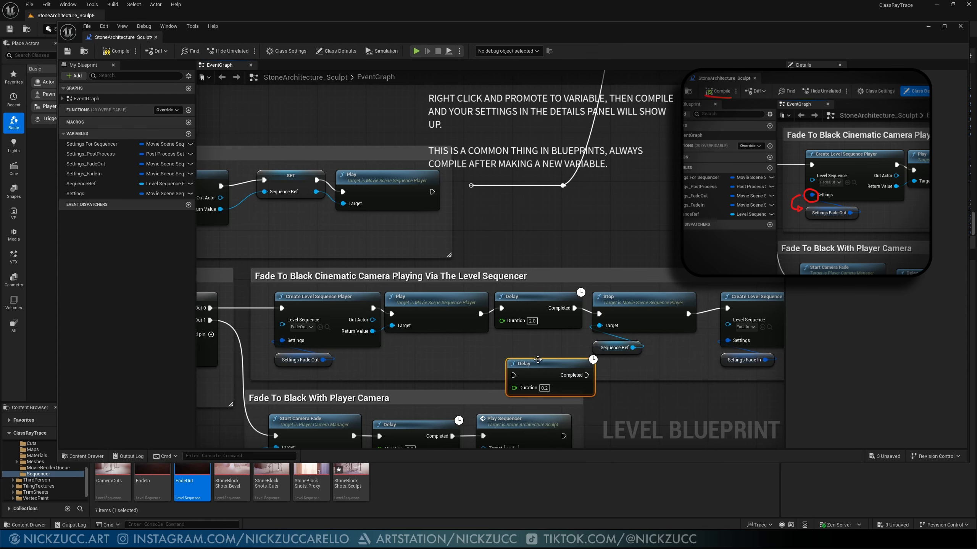
pyautogui.press('Delete')
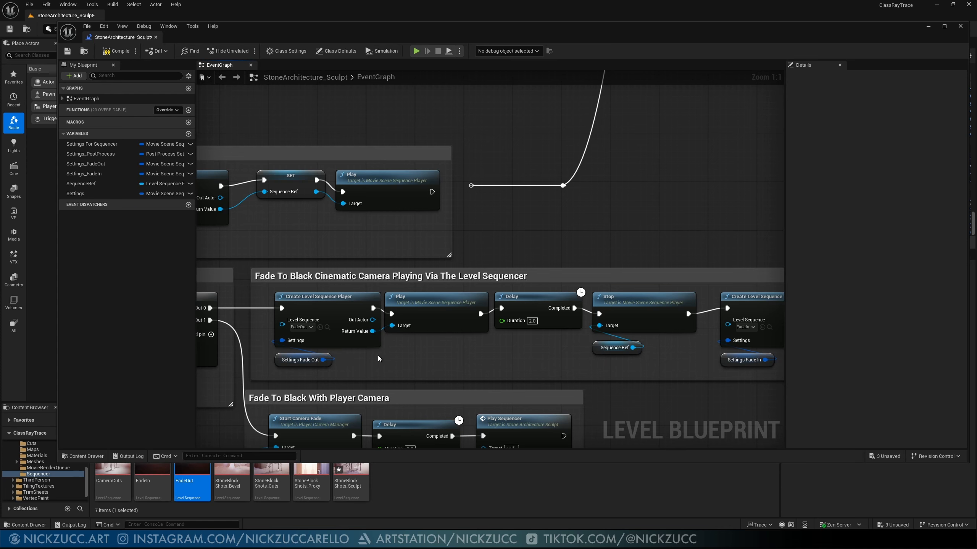
pyautogui.moveTo(358, 365); pyautogui.dragTo(411, 367, button='right')
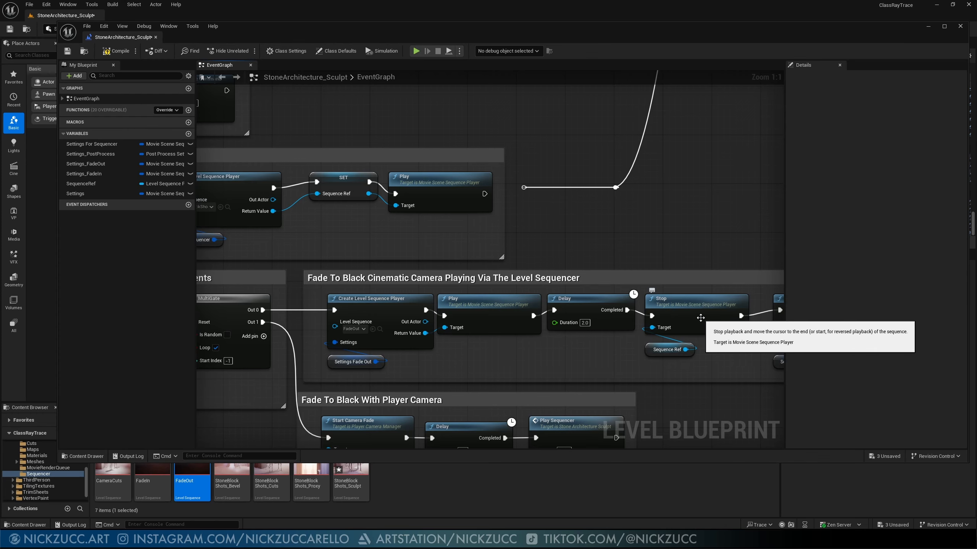
pyautogui.moveTo(612, 310); pyautogui.dragTo(537, 314, button='right')
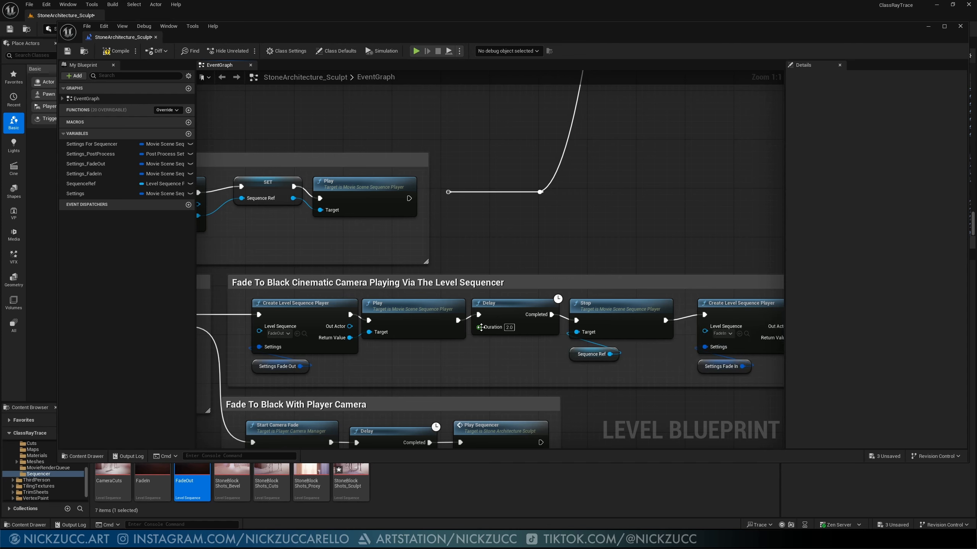
# Step: Open the FadeOut sequence used by the fade-to-black cinematic chain, scrub it from start to frame 60, and close the Sequencer
pyautogui.moveTo(539, 343); pyautogui.dragTo(475, 333, button='right')
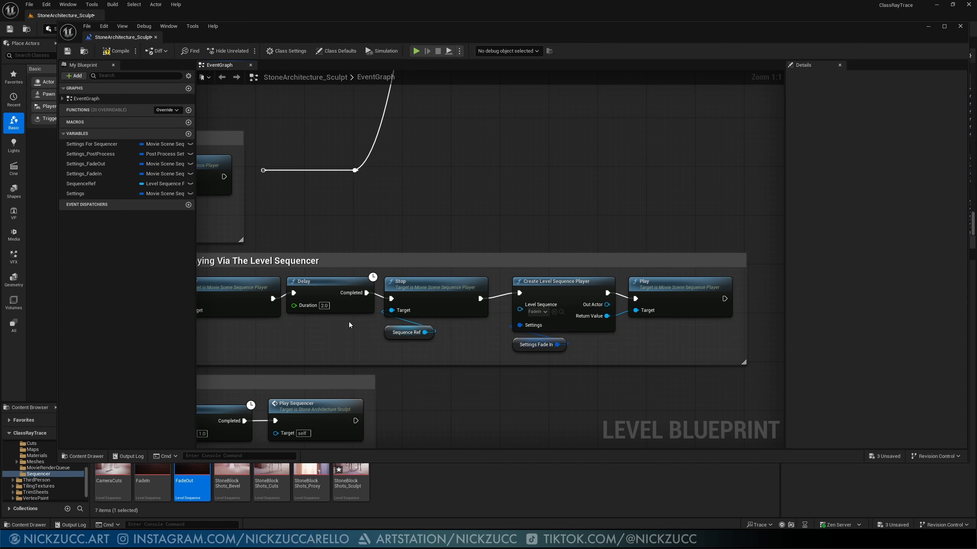
pyautogui.moveTo(348, 322); pyautogui.dragTo(543, 322, button='right')
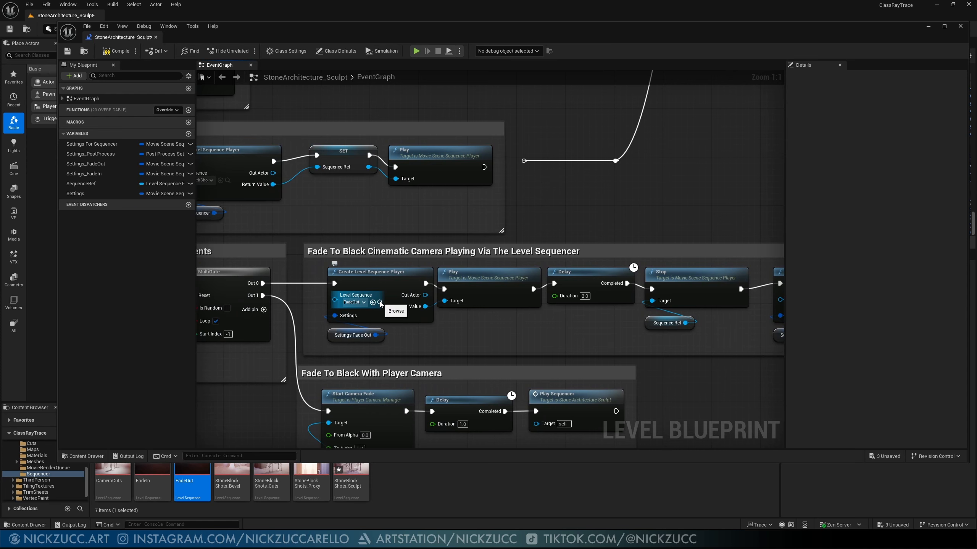
pyautogui.doubleClick(195, 475)
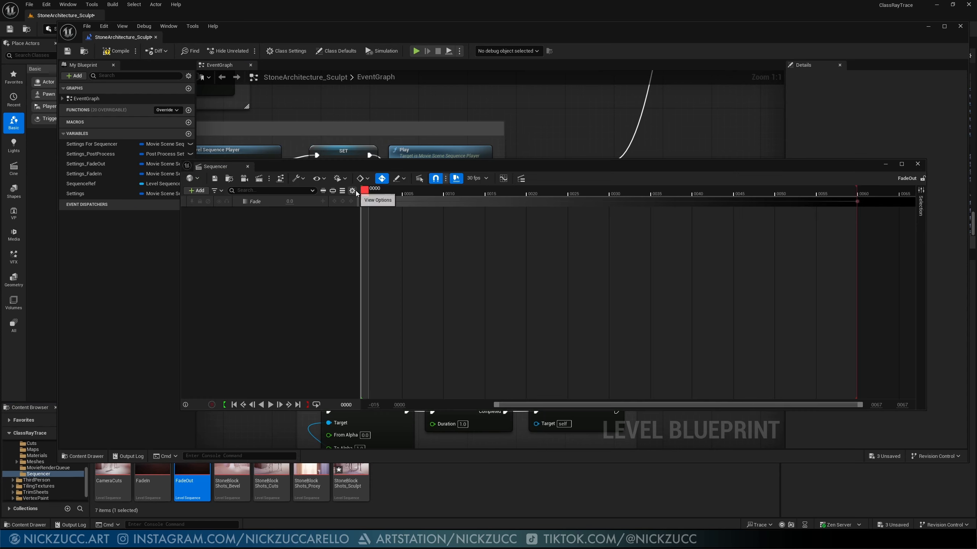
pyautogui.moveTo(361, 190); pyautogui.dragTo(863, 269)
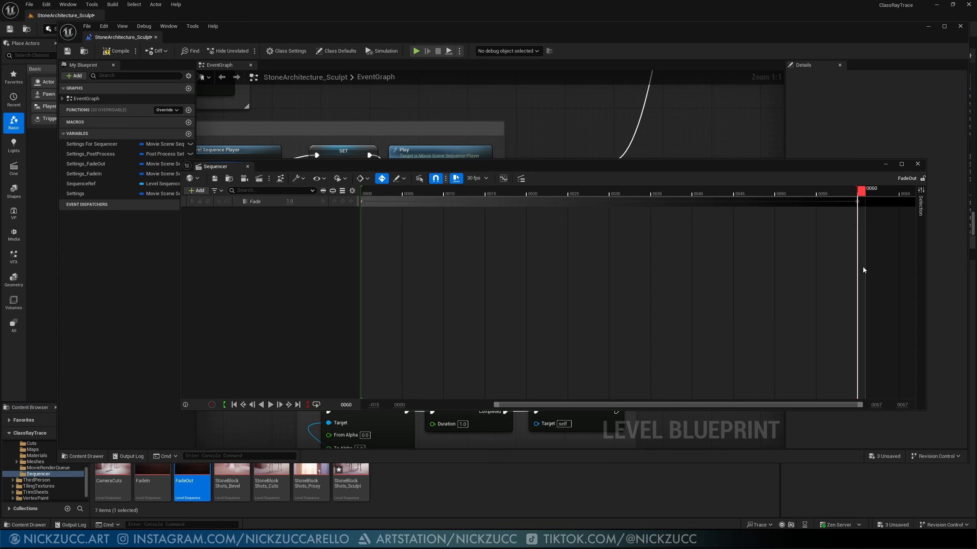
pyautogui.click(247, 167)
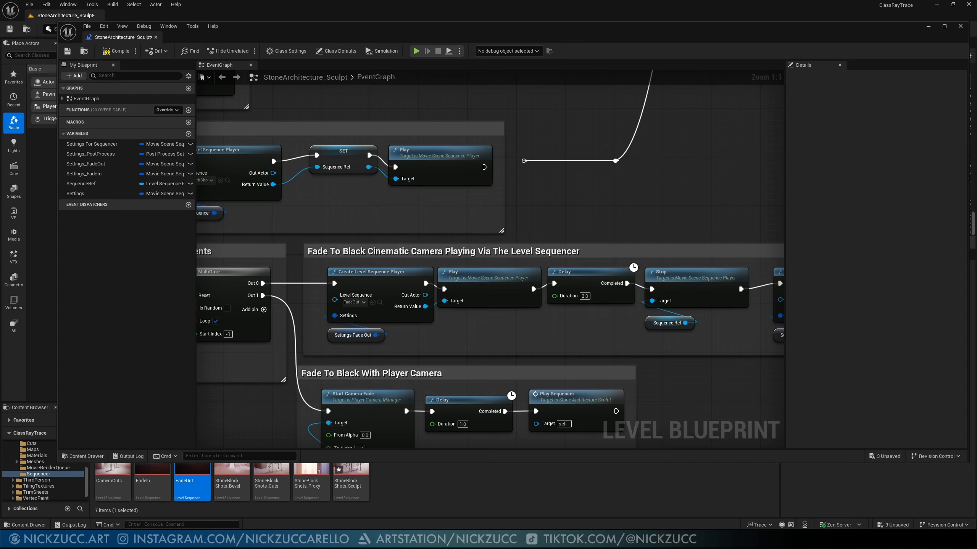
# Step: Open the FadeIn sequence used by the second Create Level Sequence Player, scrub its fade to frame 59, and close the Sequencer
pyautogui.moveTo(677, 342); pyautogui.dragTo(634, 328, button='right')
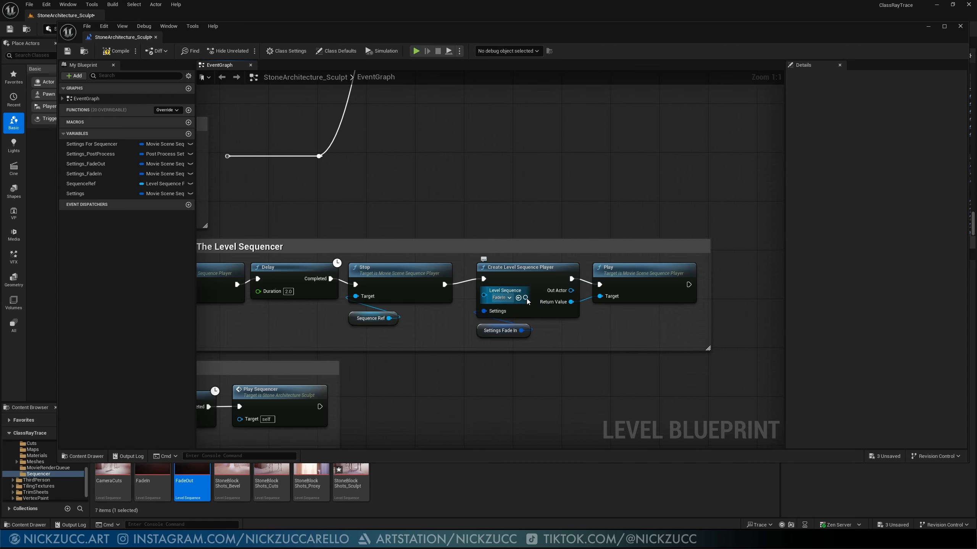
pyautogui.click(152, 478)
pyautogui.doubleClick(152, 478)
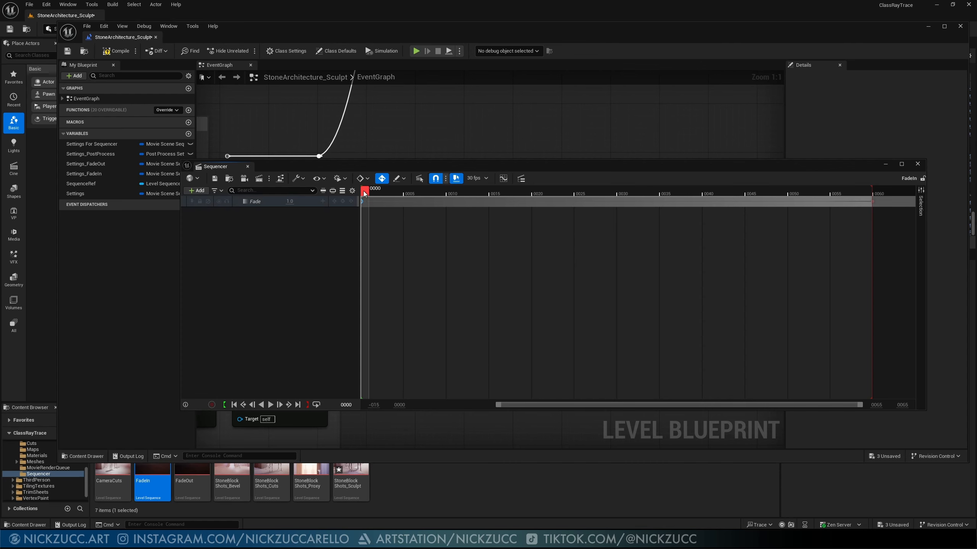
pyautogui.moveTo(372, 168); pyautogui.dragTo(442, 212)
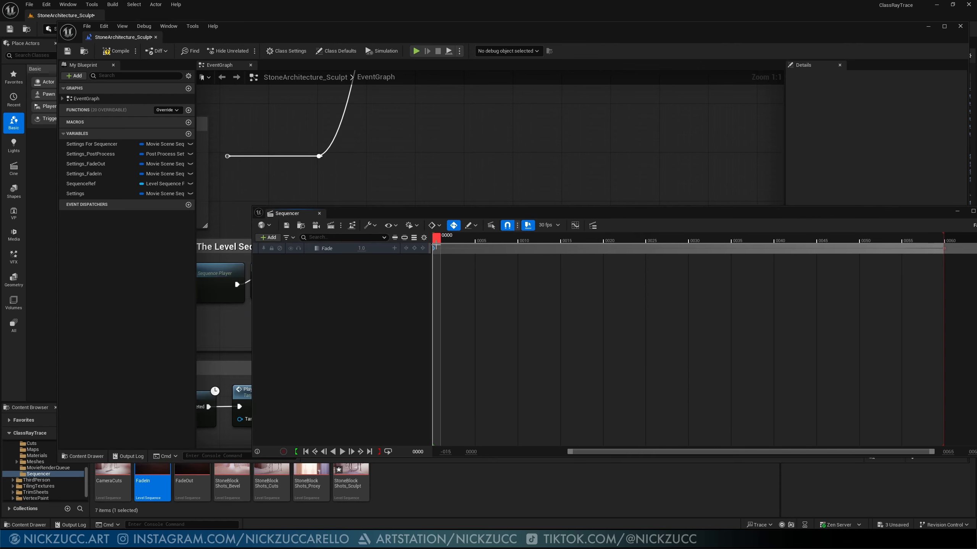
pyautogui.moveTo(436, 246); pyautogui.dragTo(938, 317)
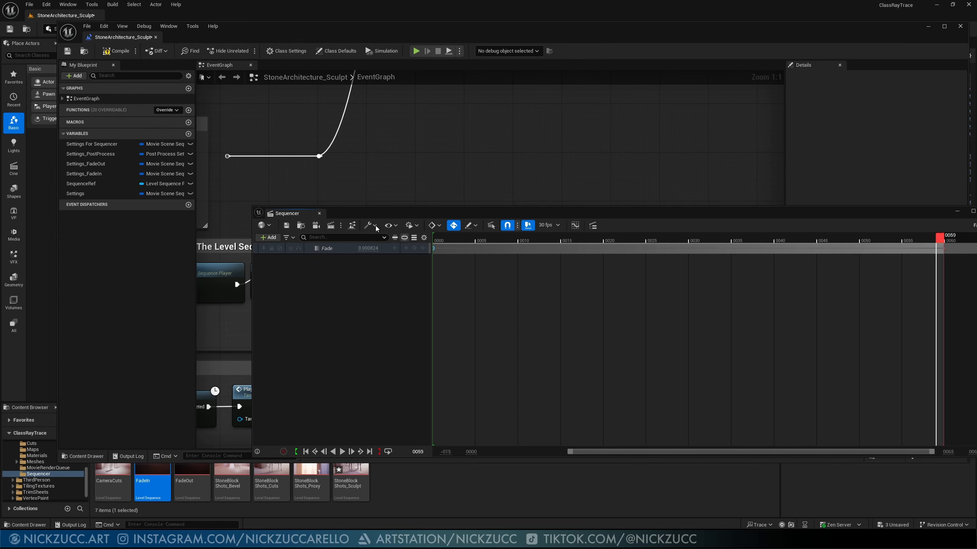
pyautogui.click(319, 213)
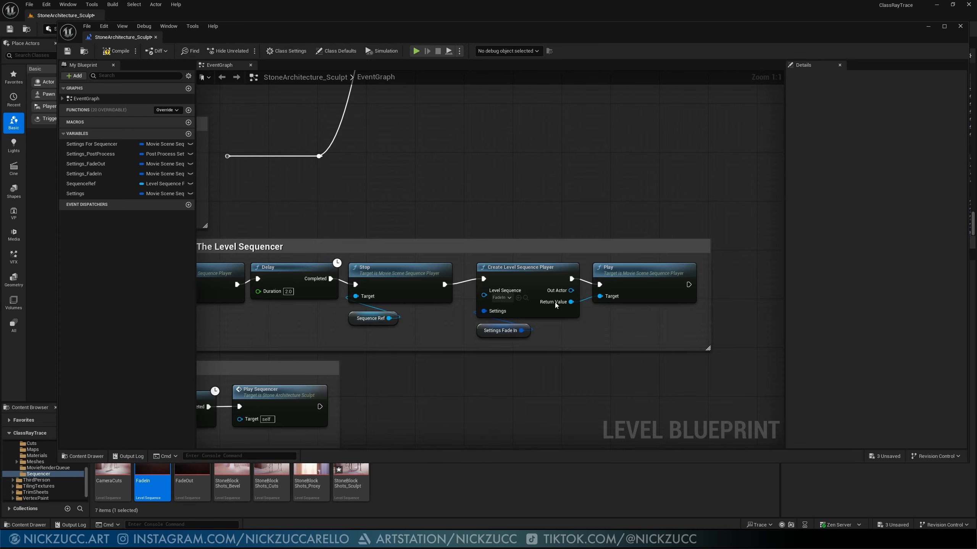
# Step: Examine the Fade To Black With Player Camera chain on the MultiGate's second output, inspecting its Start Camera Fade and Delay nodes
pyautogui.moveTo(460, 327); pyautogui.dragTo(545, 317, button='right')
pyautogui.scroll(-1, 579, 300)
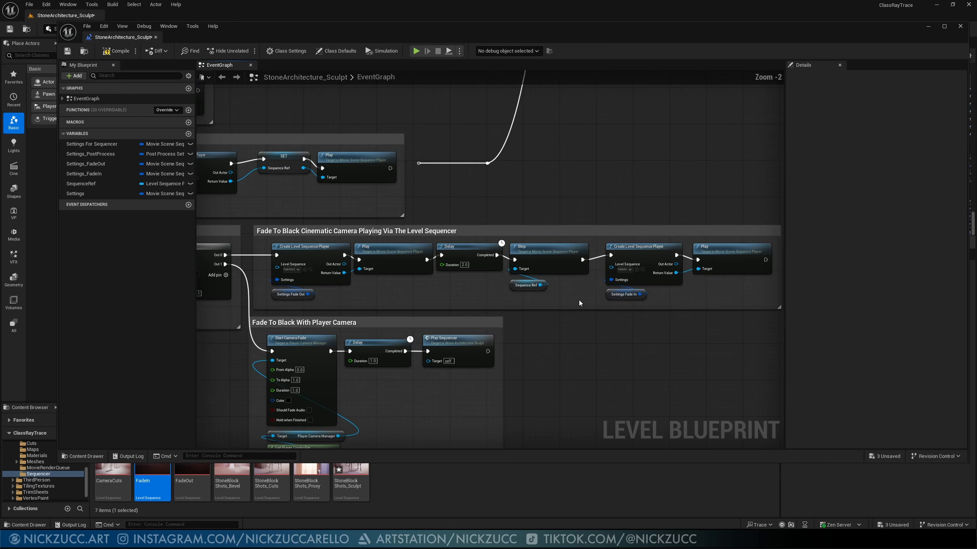
pyautogui.scroll(-1, 549, 303)
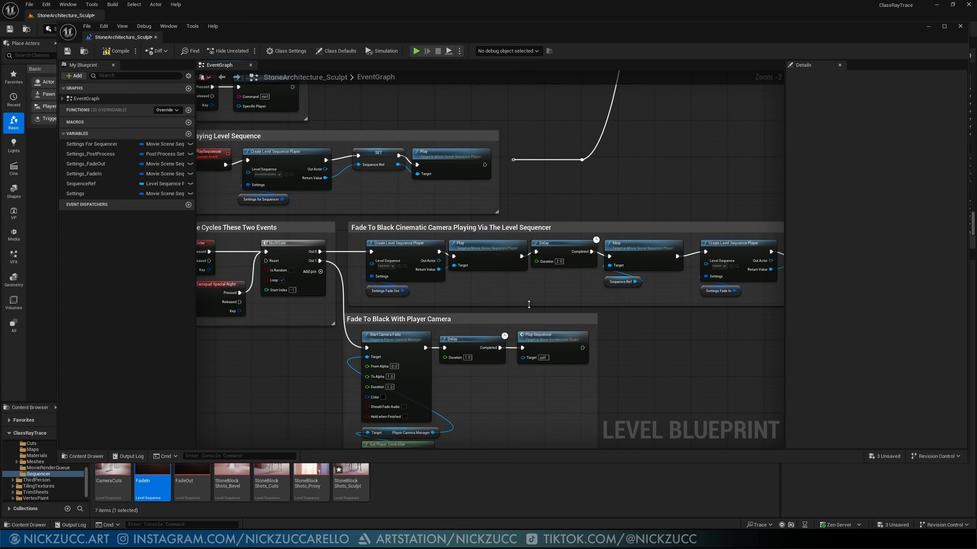
pyautogui.moveTo(529, 304); pyautogui.dragTo(513, 285, button='right')
pyautogui.moveTo(596, 281); pyautogui.dragTo(687, 292, button='right')
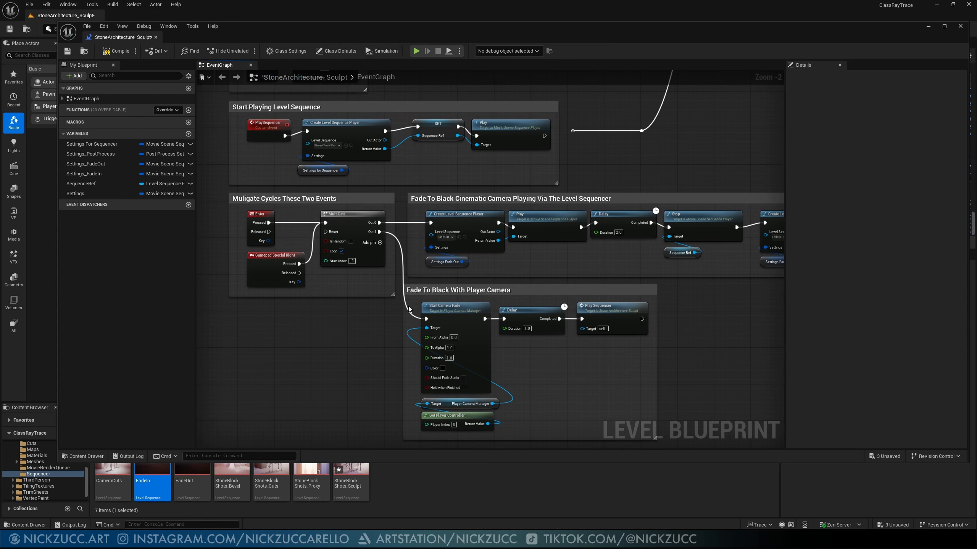
pyautogui.moveTo(391, 346); pyautogui.dragTo(337, 307, button='right')
pyautogui.scroll(2, 336, 306)
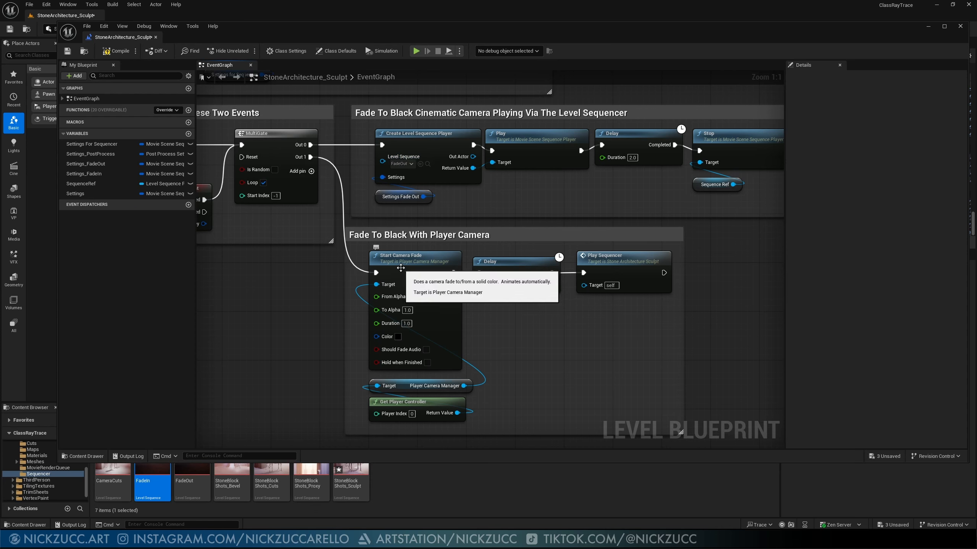
pyautogui.click(405, 283)
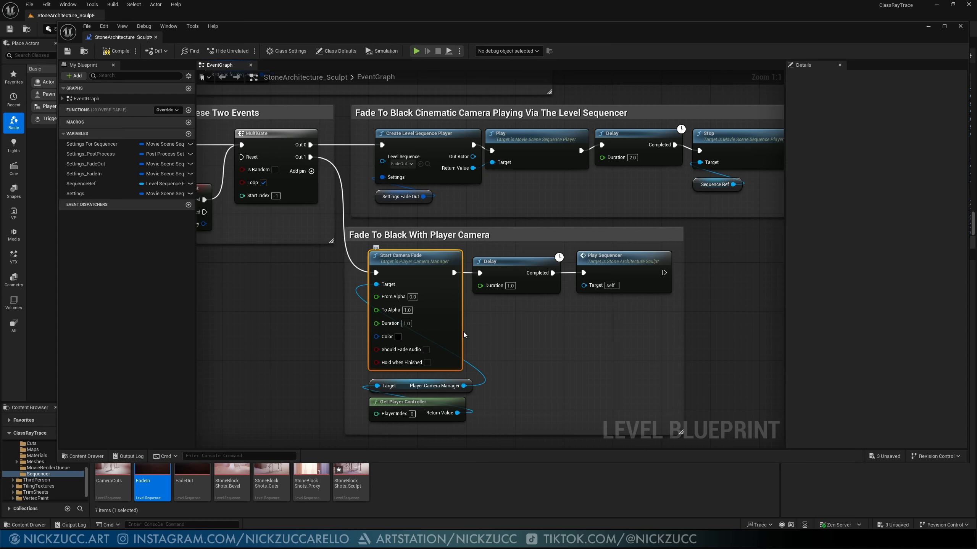
pyautogui.click(503, 267)
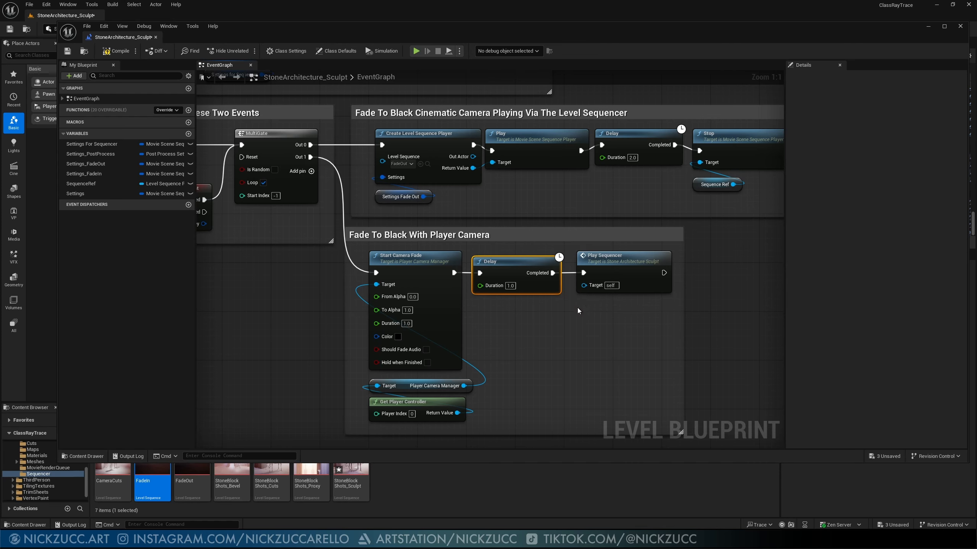
# Step: Jump from the Play Sequencer call in the player-camera fade chain to its PlaySequencer custom event, and return to the call
pyautogui.scroll(-3, 551, 322)
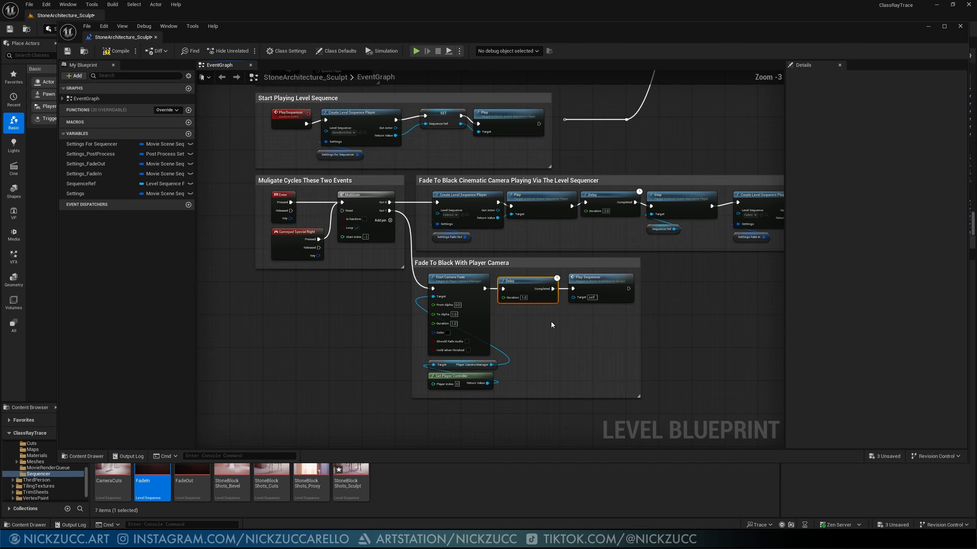
pyautogui.scroll(-1, 550, 322)
pyautogui.scroll(2, 548, 362)
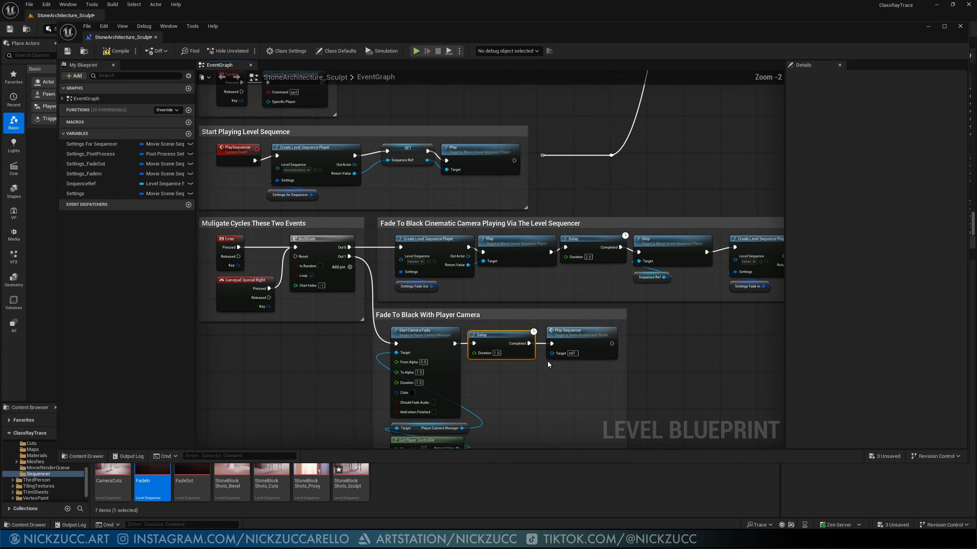
pyautogui.doubleClick(566, 344)
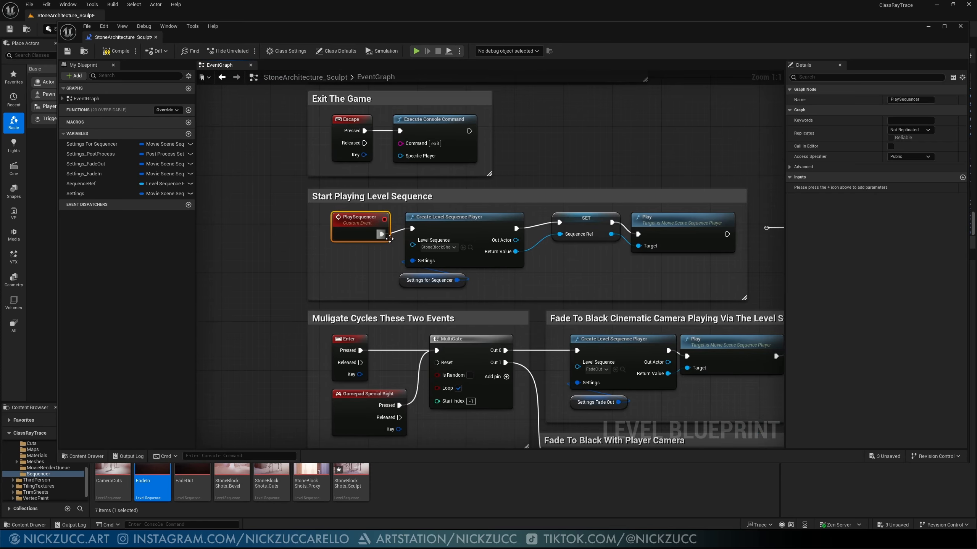
pyautogui.scroll(-3, 617, 332)
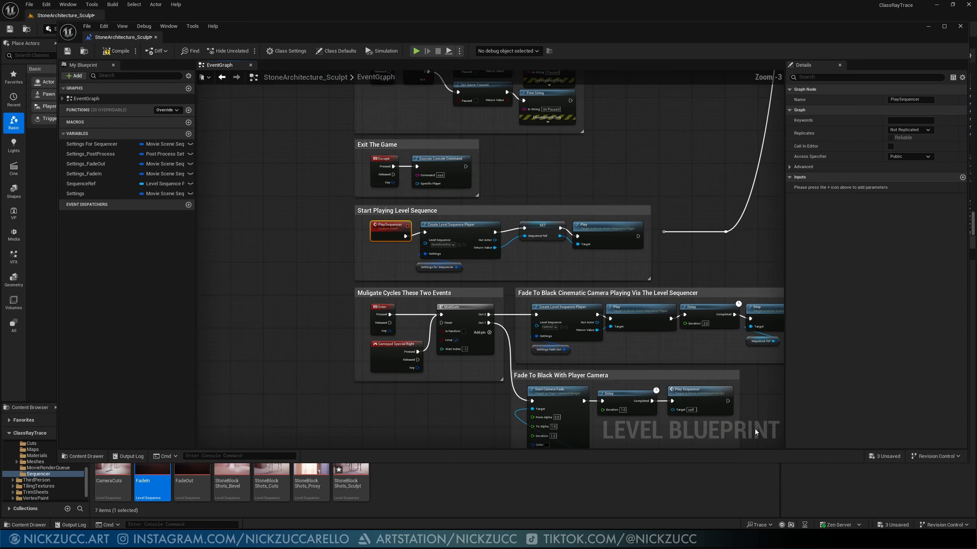
pyautogui.moveTo(754, 429); pyautogui.dragTo(672, 352, button='right')
pyautogui.click(608, 318)
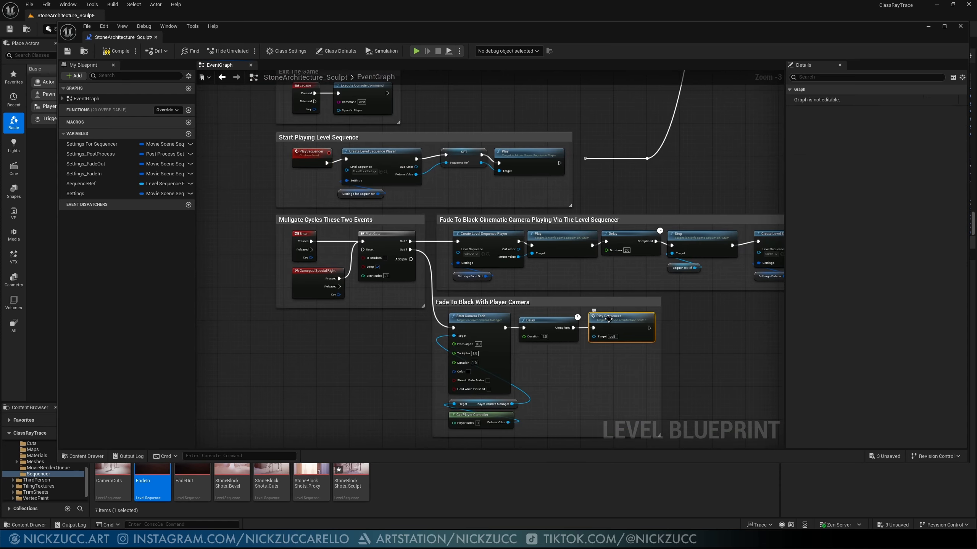
# Step: Locate the Play Sequencer call in the Event BeginPlay chain and trace it to the PlaySequencer event in Start Playing Level Sequence
pyautogui.moveTo(555, 157); pyautogui.dragTo(622, 370, button='right')
pyautogui.moveTo(605, 145); pyautogui.dragTo(588, 323, button='right')
pyautogui.moveTo(627, 107); pyautogui.dragTo(625, 227, button='right')
pyautogui.moveTo(616, 159); pyautogui.dragTo(624, 240, button='right')
pyautogui.click(607, 176)
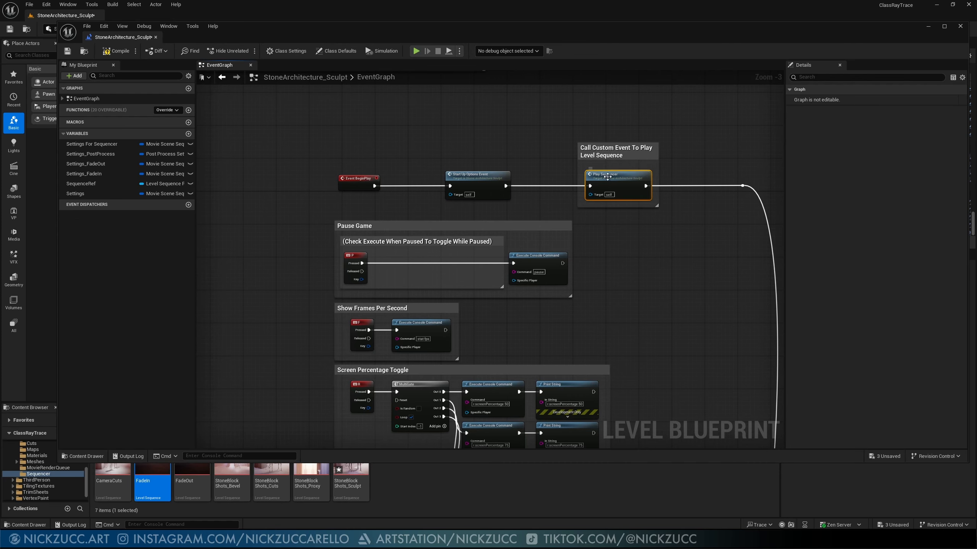
pyautogui.moveTo(655, 312); pyautogui.dragTo(588, 193, button='right')
pyautogui.moveTo(426, 434); pyautogui.dragTo(550, 77, button='right')
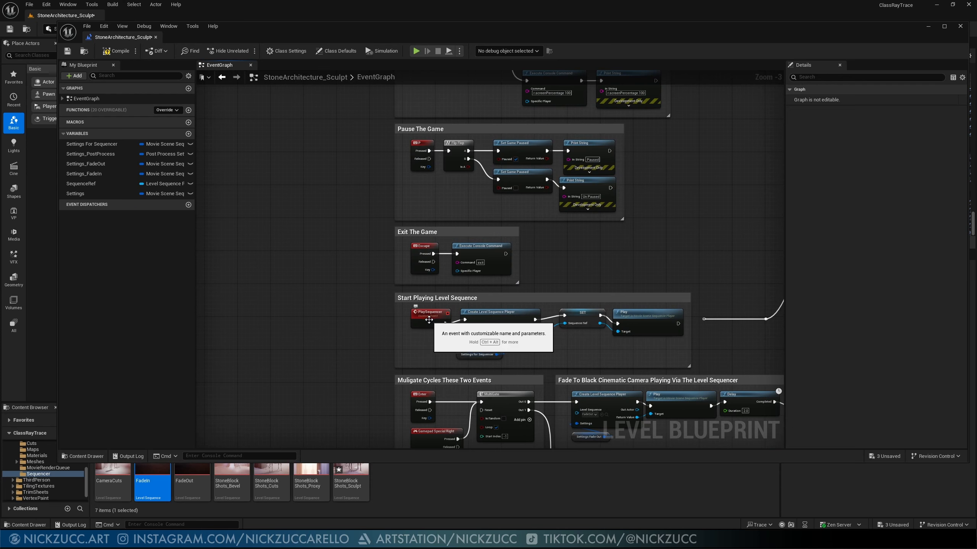
pyautogui.moveTo(430, 319); pyautogui.dragTo(427, 302, button='right')
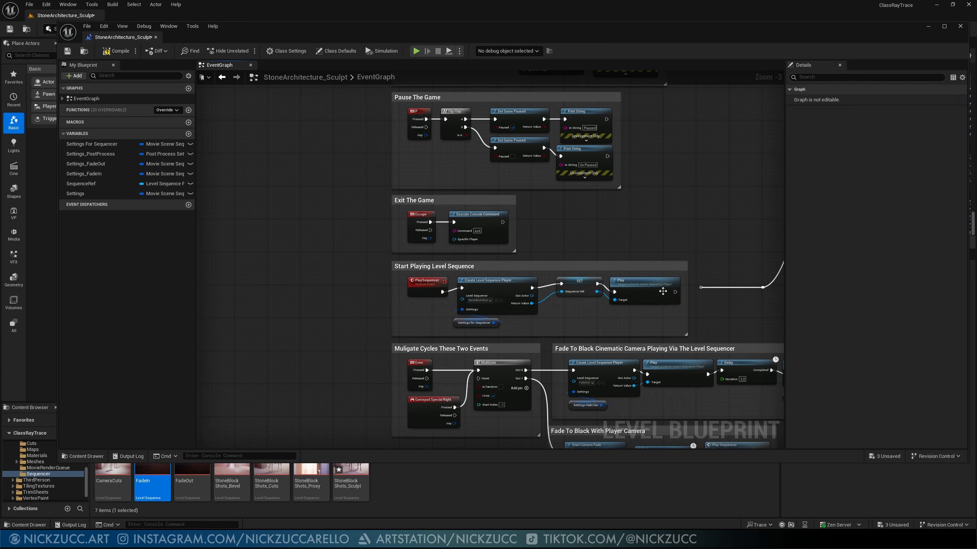
pyautogui.moveTo(592, 238); pyautogui.dragTo(533, 263, button='right')
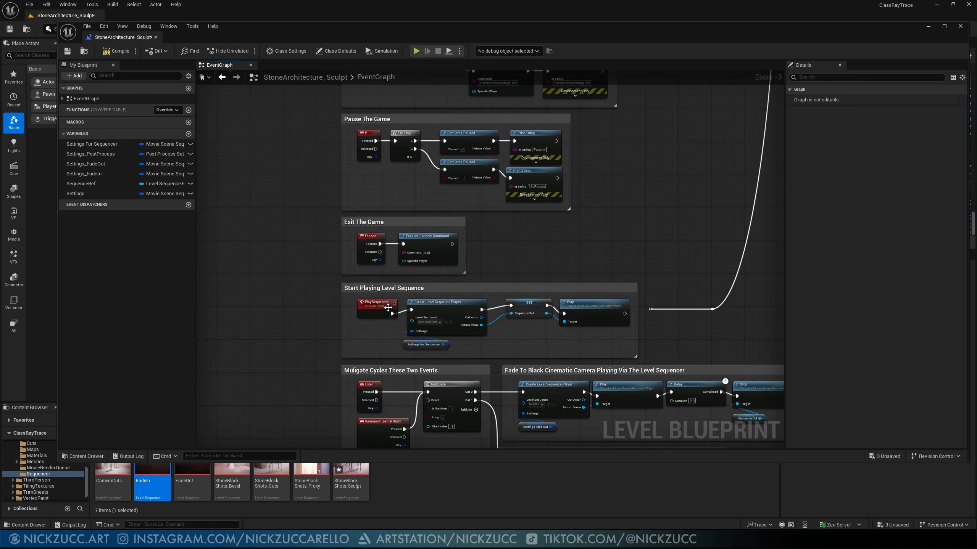
pyautogui.moveTo(638, 294); pyautogui.dragTo(639, 251, button='right')
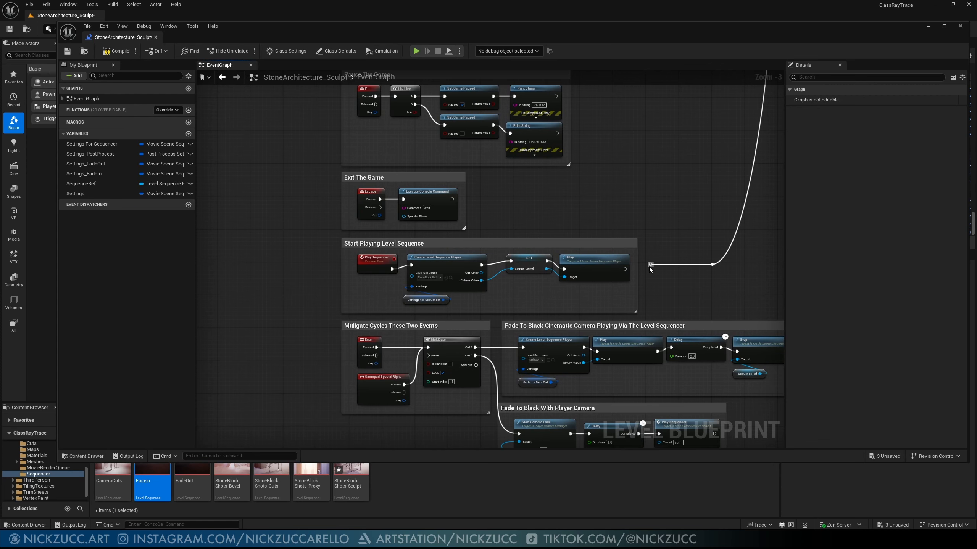
pyautogui.moveTo(563, 281); pyautogui.dragTo(461, 284, button='right')
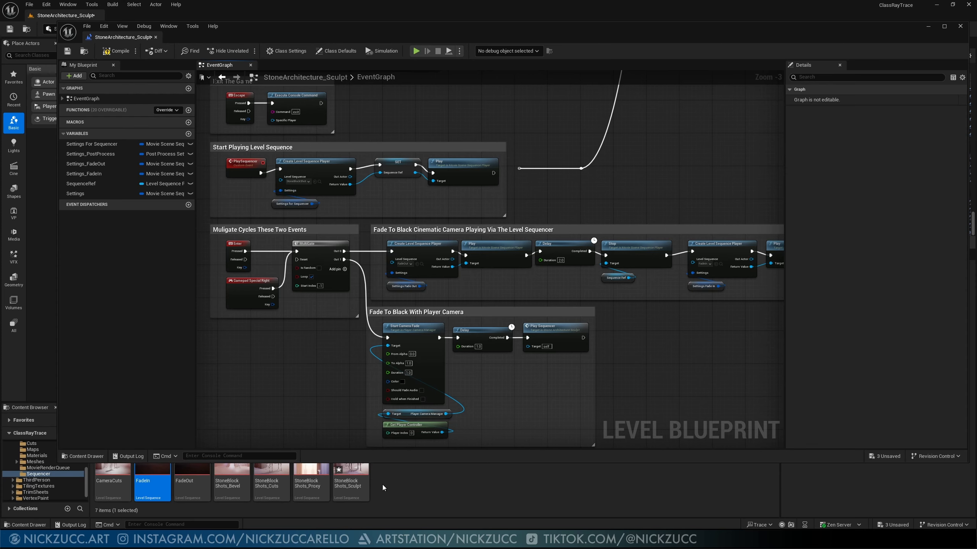
# Step: Move the blueprint window up to uncover the Sequencer folder, view its Level Sequence creation option, and dismiss the list without creating anything
pyautogui.moveTo(314, 28); pyautogui.dragTo(321, 14)
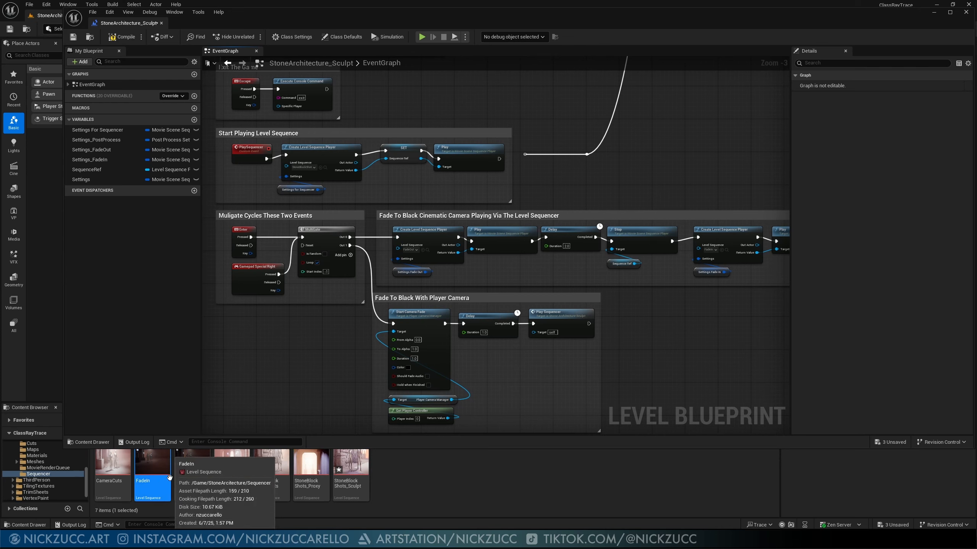
pyautogui.rightClick(396, 474)
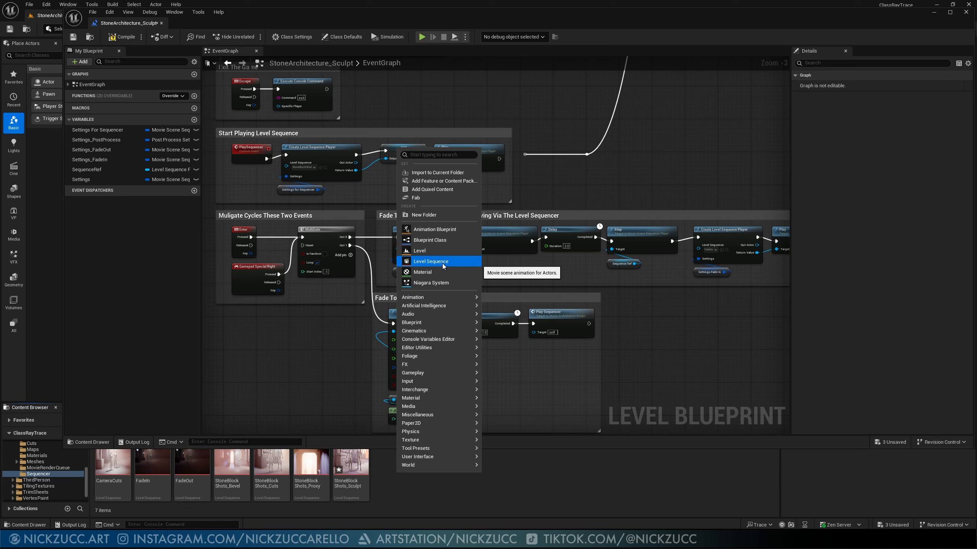
pyautogui.click(449, 493)
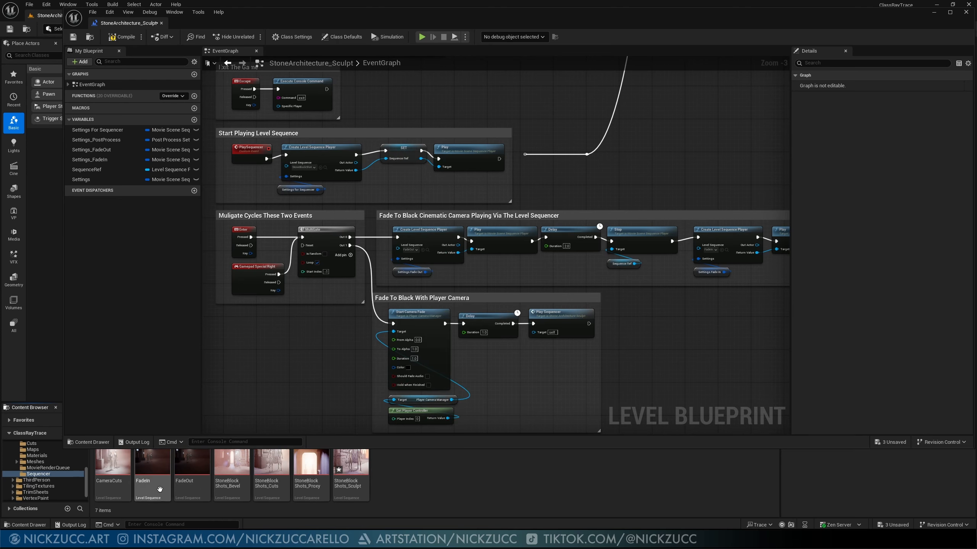
pyautogui.click(156, 472)
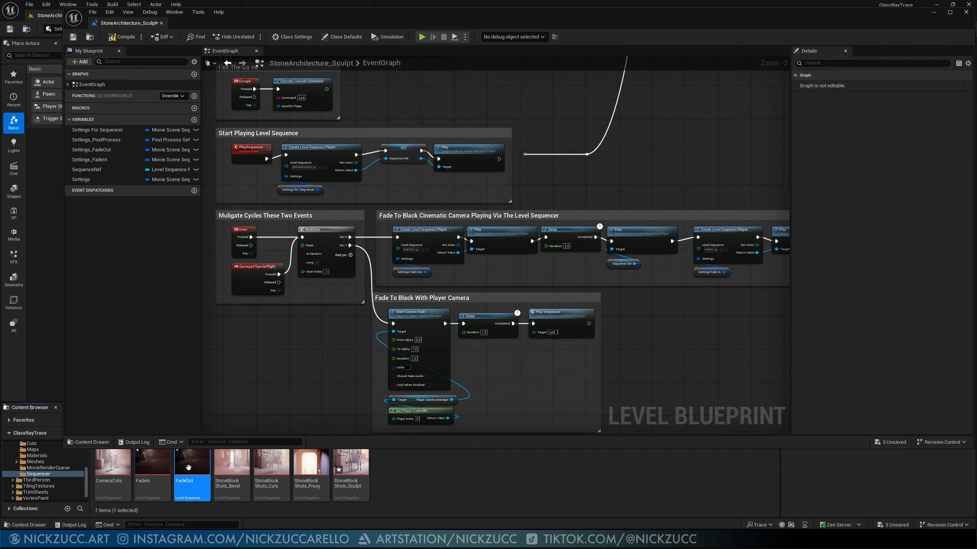
pyautogui.click(461, 477)
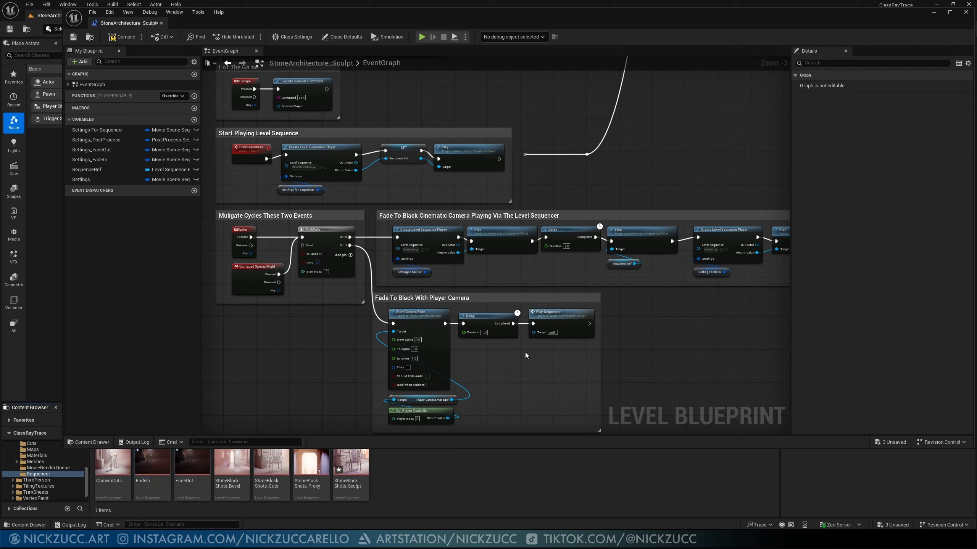
pyautogui.moveTo(634, 347); pyautogui.dragTo(554, 345, button='right')
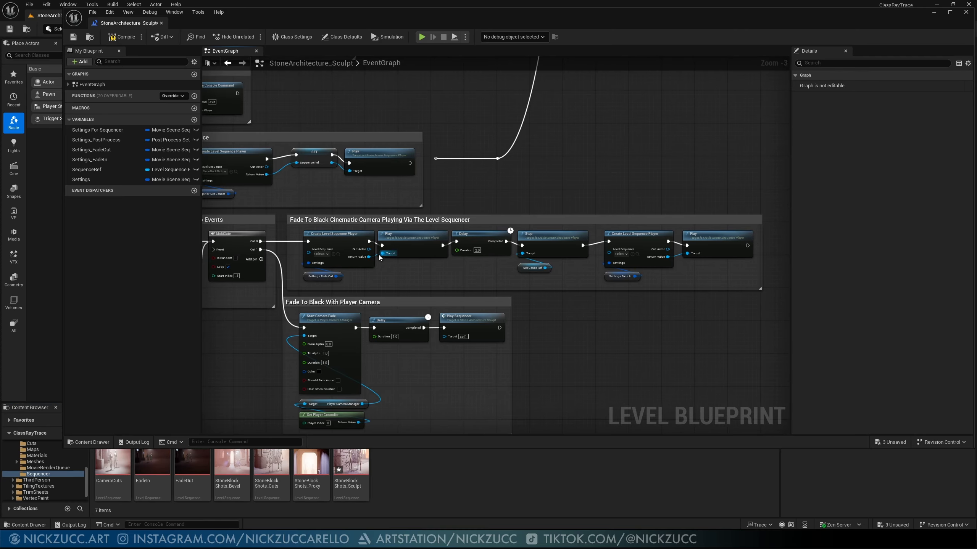
pyautogui.moveTo(454, 316); pyautogui.dragTo(514, 313, button='right')
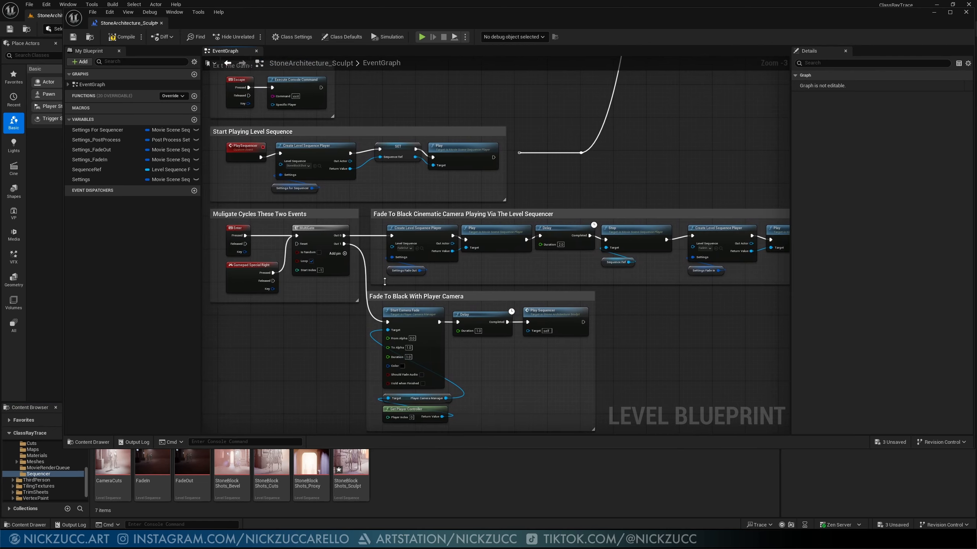
pyautogui.moveTo(635, 265); pyautogui.dragTo(548, 282, button='right')
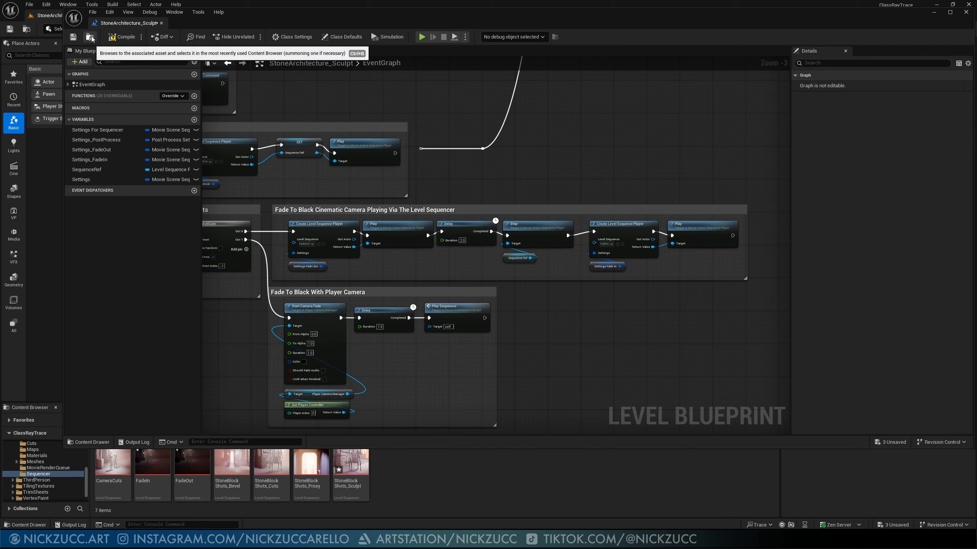
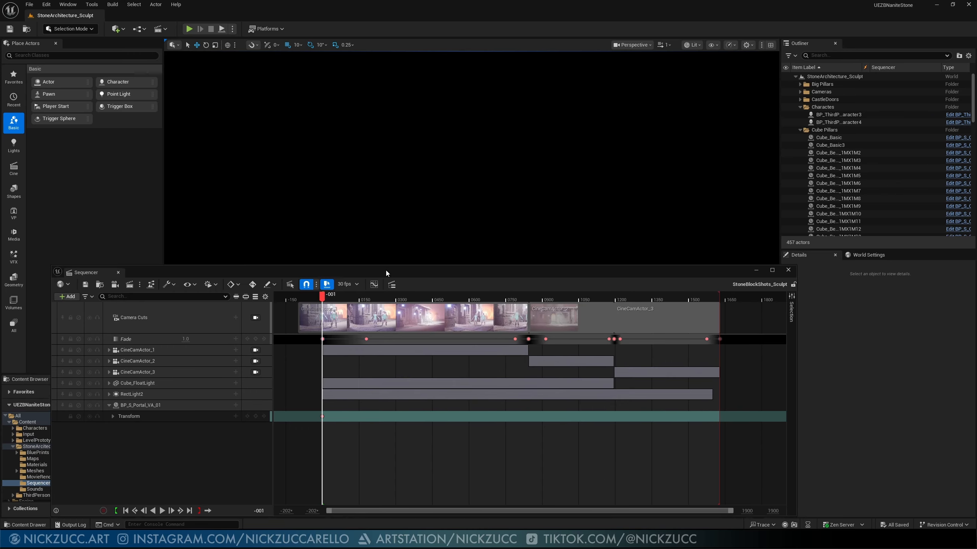
# Step: Preview the StoneBlockShots_Sculpt sequence by scrubbing its timeline with the viewport locked to the camera cuts, and close the Sequencer
pyautogui.moveTo(386, 270); pyautogui.dragTo(379, 263)
pyautogui.moveTo(313, 287); pyautogui.dragTo(540, 292)
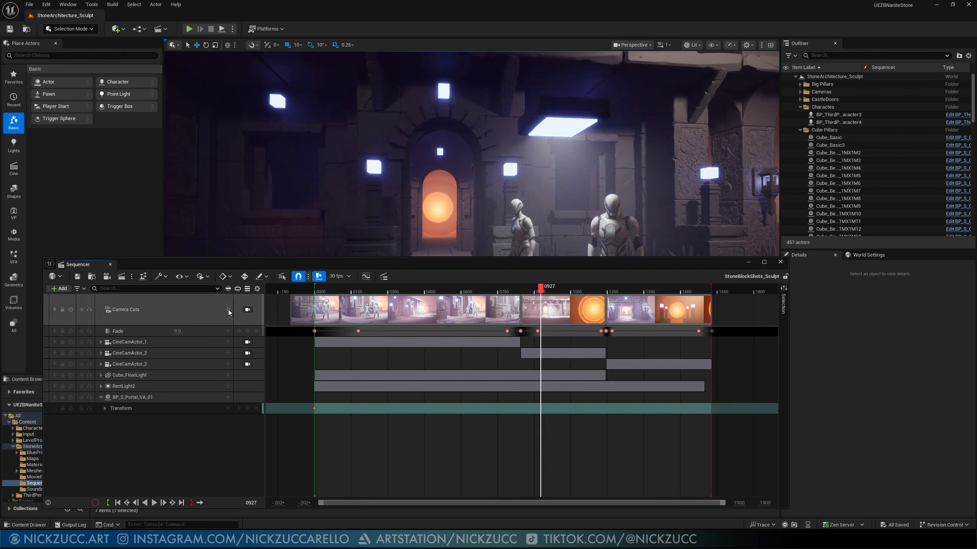
pyautogui.click(248, 310)
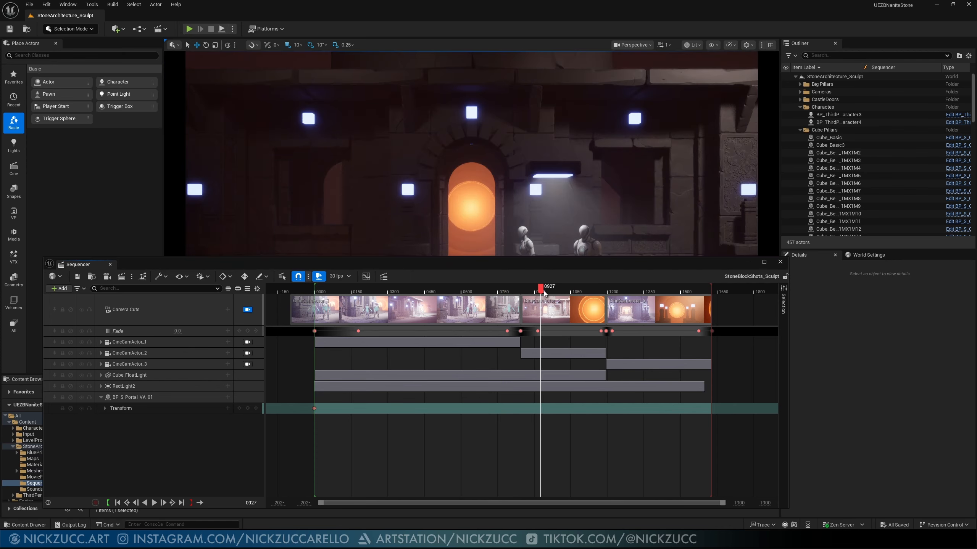
pyautogui.moveTo(495, 291); pyautogui.dragTo(339, 324)
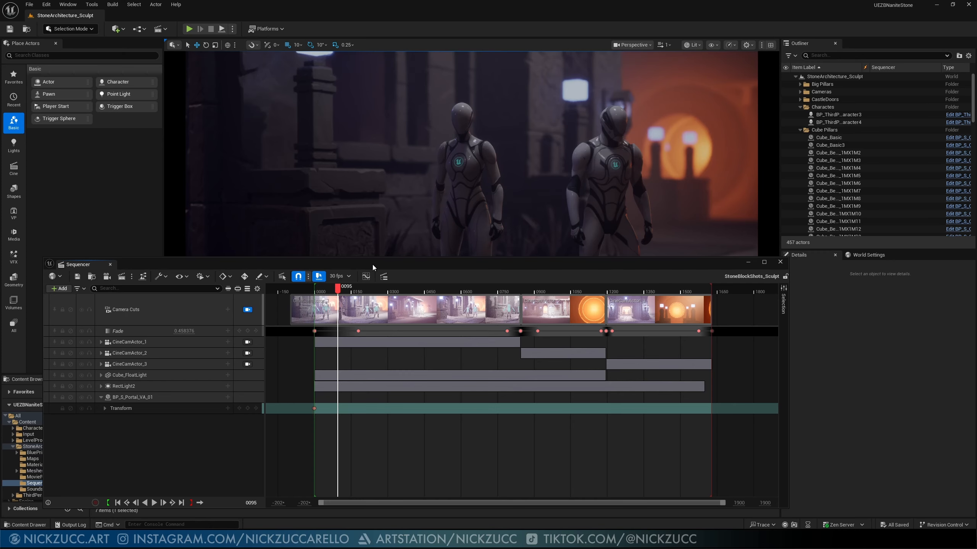
pyautogui.moveTo(371, 265); pyautogui.dragTo(375, 260)
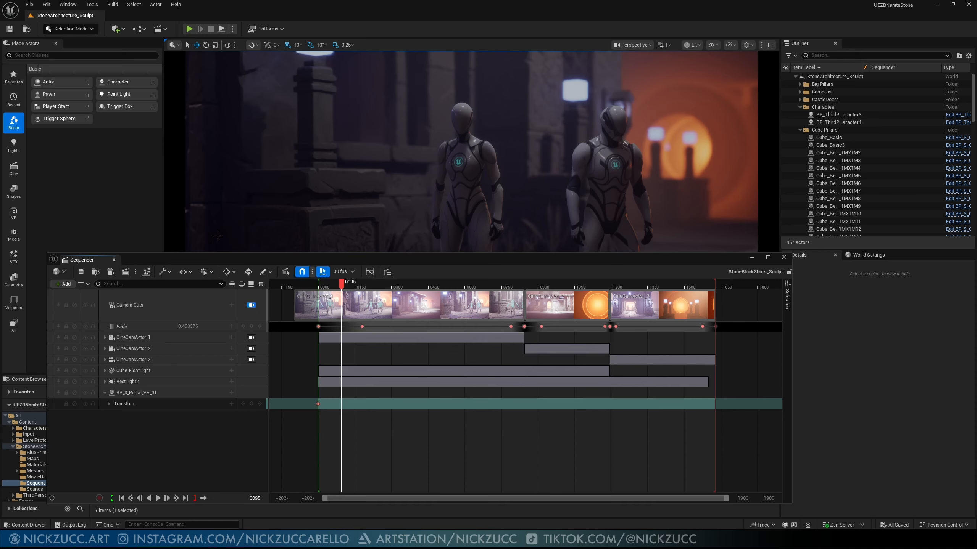
pyautogui.click(115, 260)
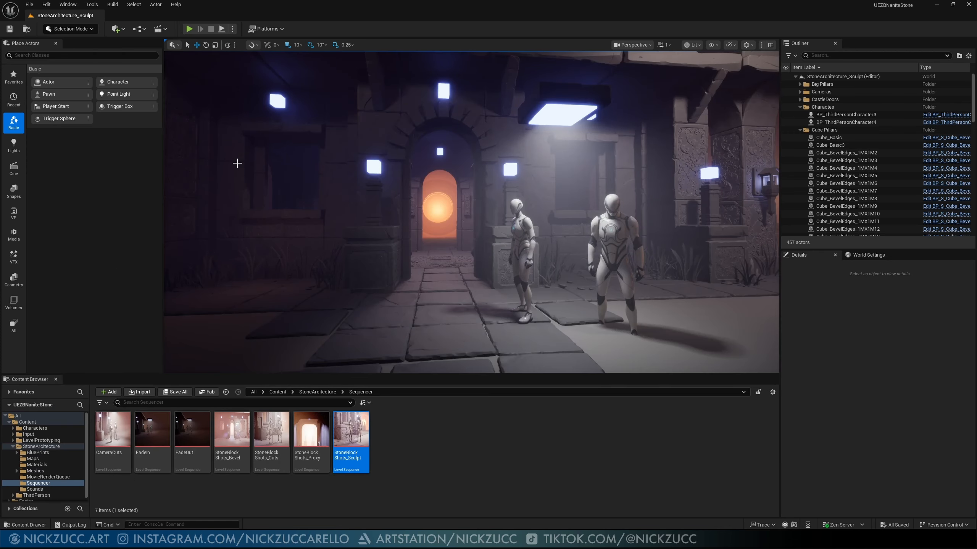
# Step: Check the available Cinematics tools for a Movie Render Queue entry and dismiss the list
pyautogui.click(66, 5)
pyautogui.moveTo(103, 35)
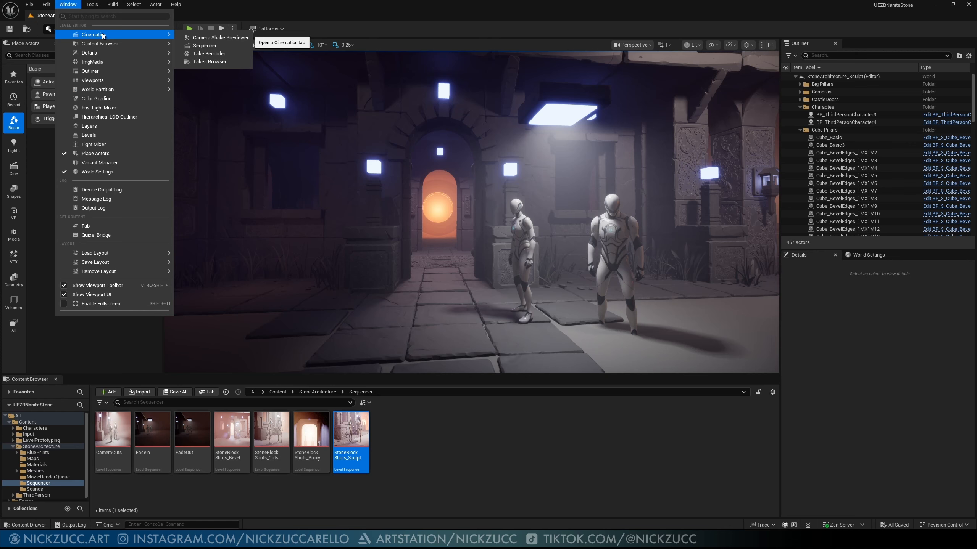
pyautogui.click(210, 9)
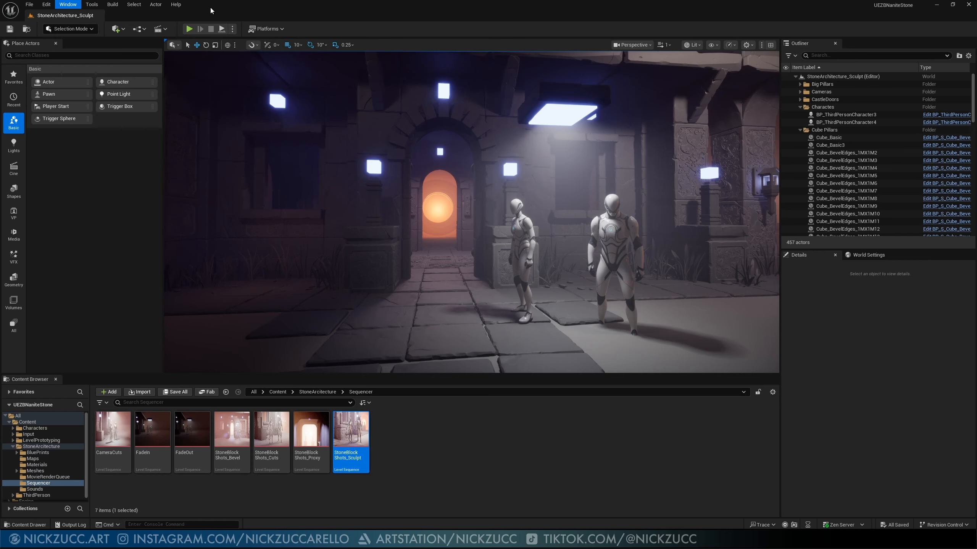
# Step: Enable the Movie Render Queue and Movie Render Queue Additional Render Passes plugins, restart the editor, and close the plugin browser
pyautogui.click(46, 5)
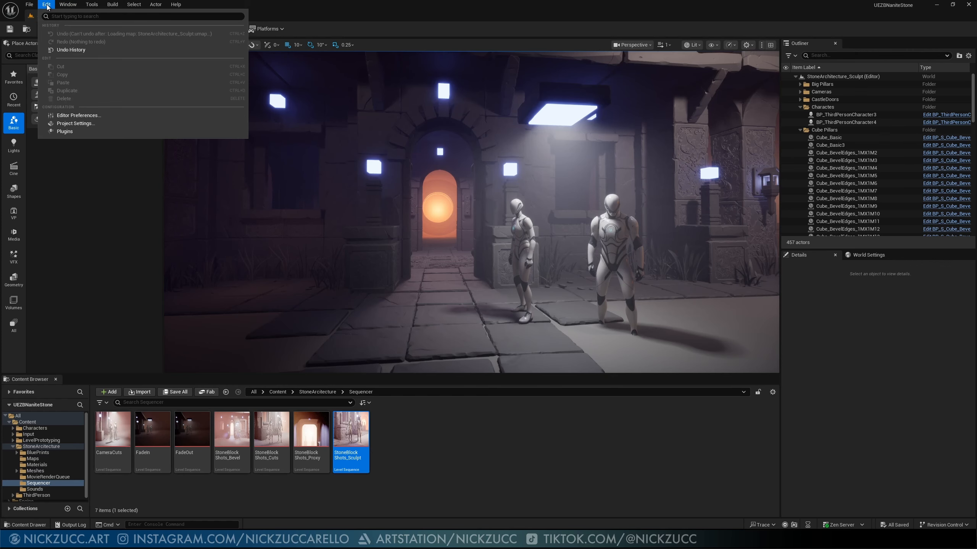
pyautogui.click(106, 132)
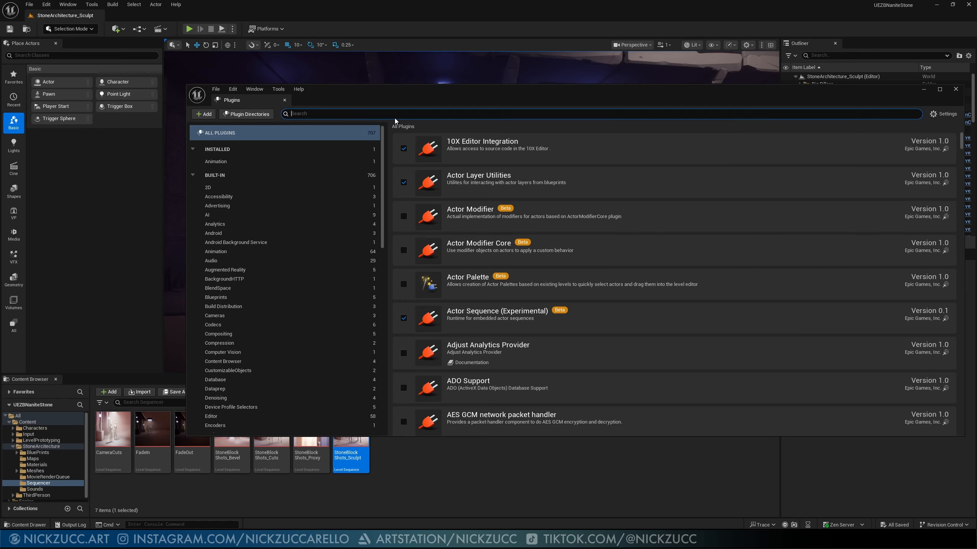
pyautogui.write('movie')
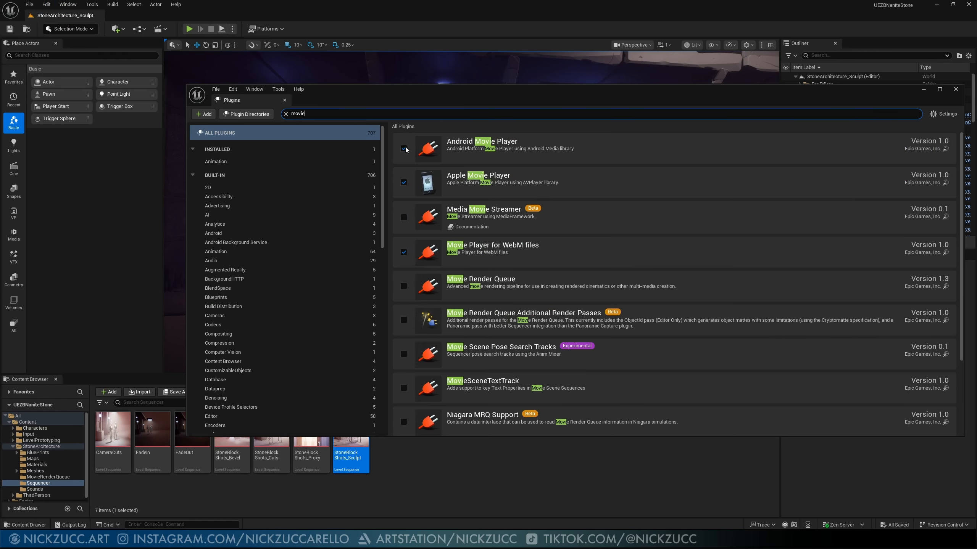
pyautogui.click(403, 289)
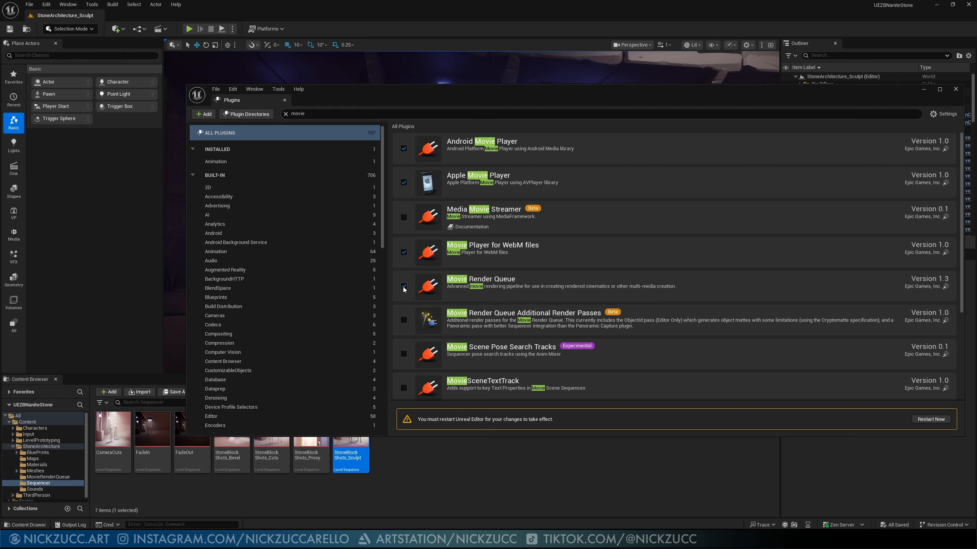
pyautogui.click(401, 320)
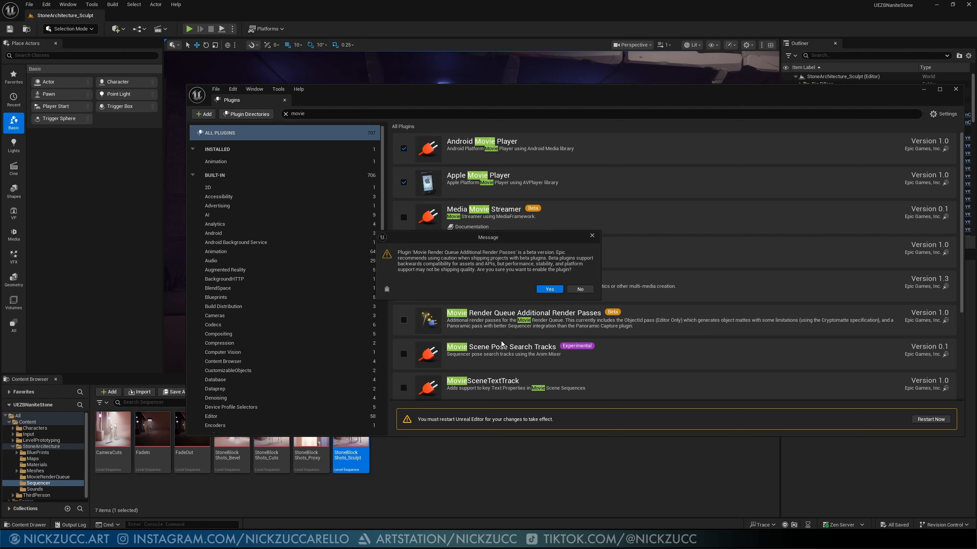
pyautogui.click(549, 290)
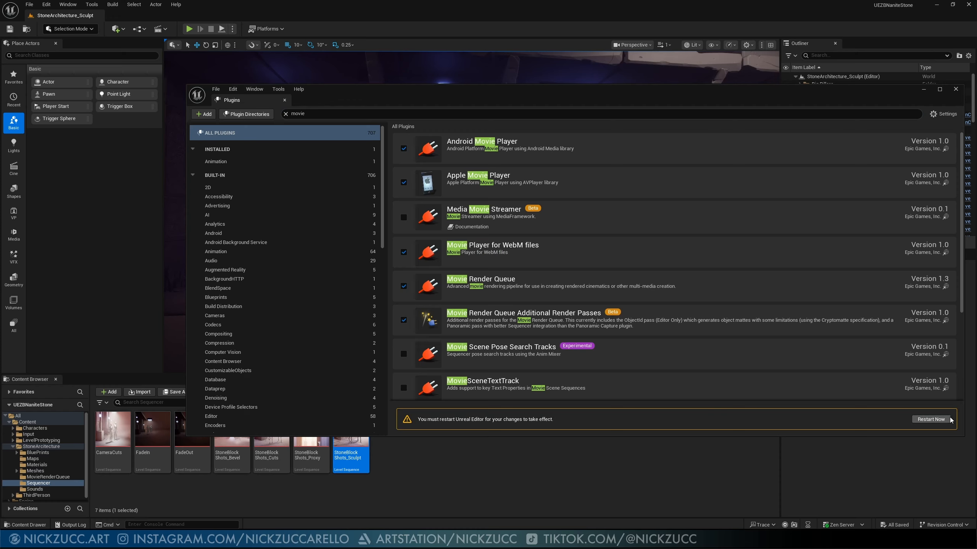
pyautogui.click(930, 419)
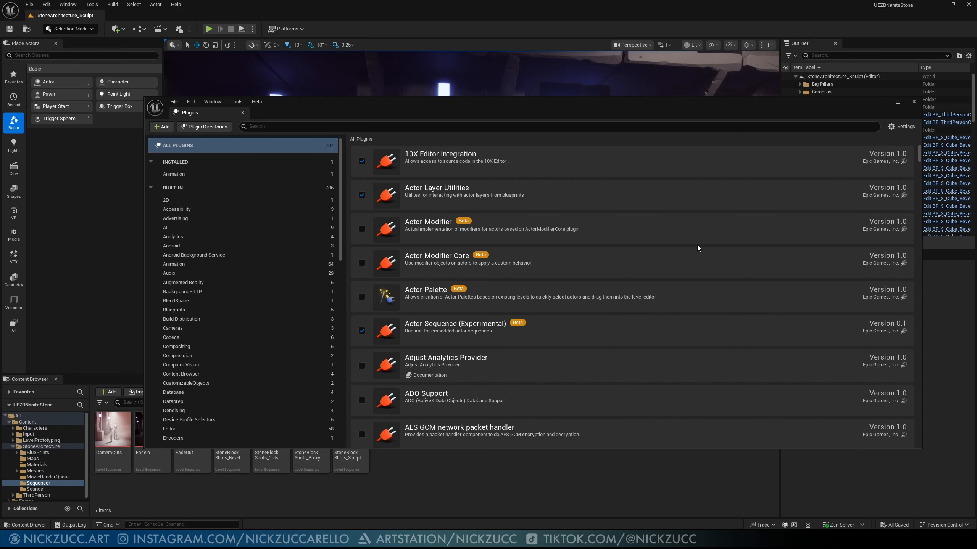
pyautogui.click(914, 102)
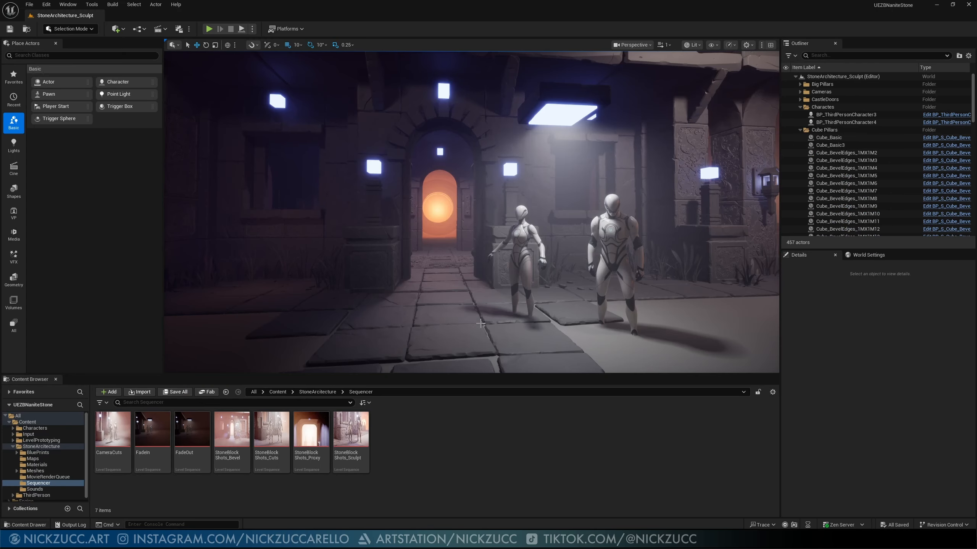
# Step: Open the Movie Render Queue and add the StoneBlockShots_Sculpt sequence as a render job
pyautogui.click(68, 4)
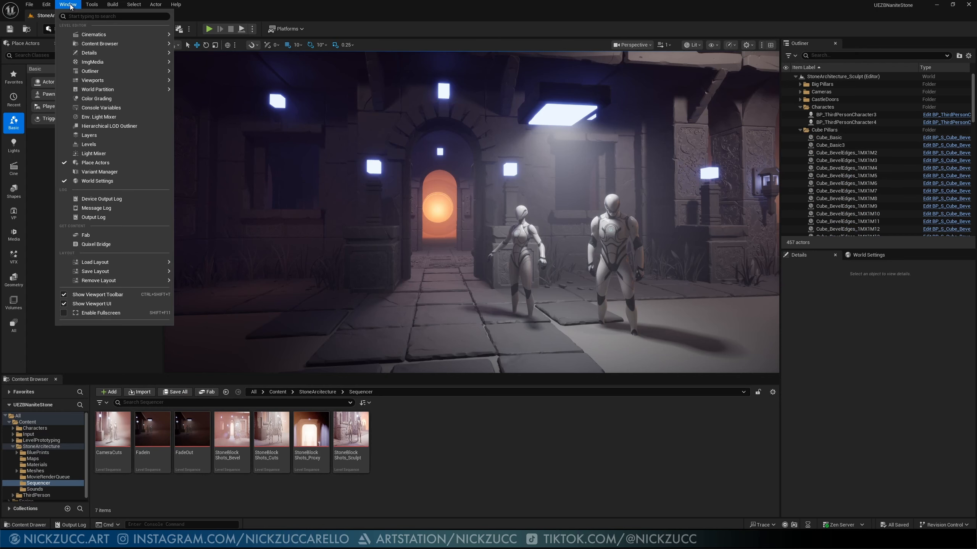
pyautogui.moveTo(135, 35)
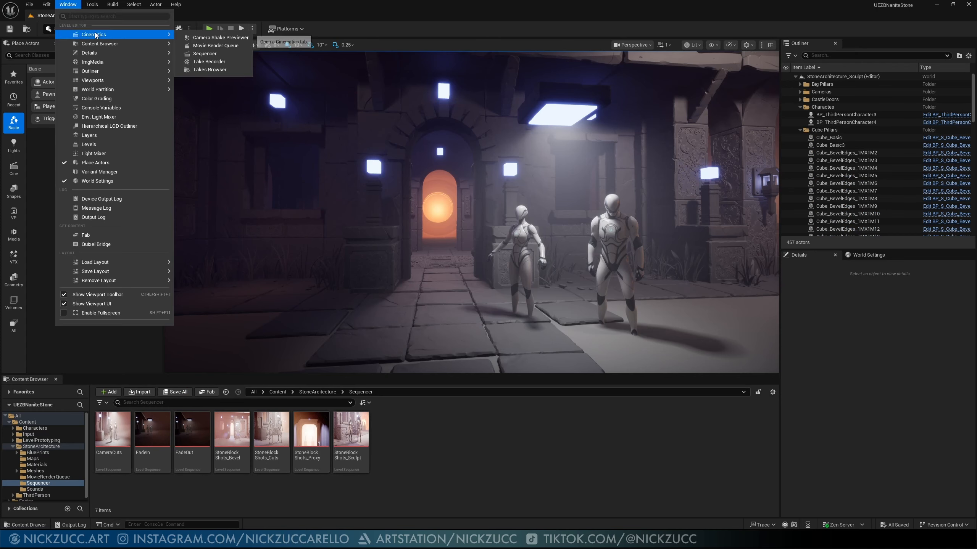
pyautogui.click(225, 46)
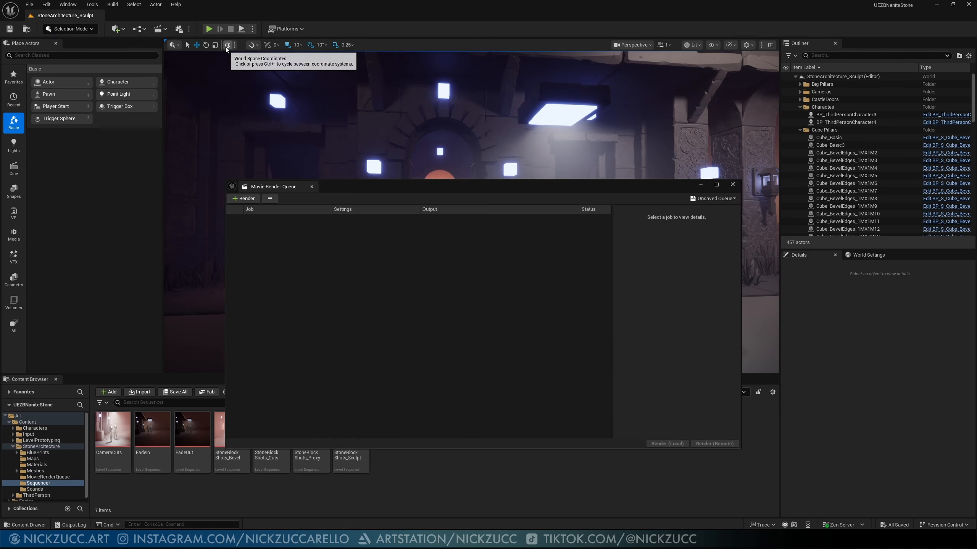
pyautogui.moveTo(350, 186); pyautogui.dragTo(366, 122)
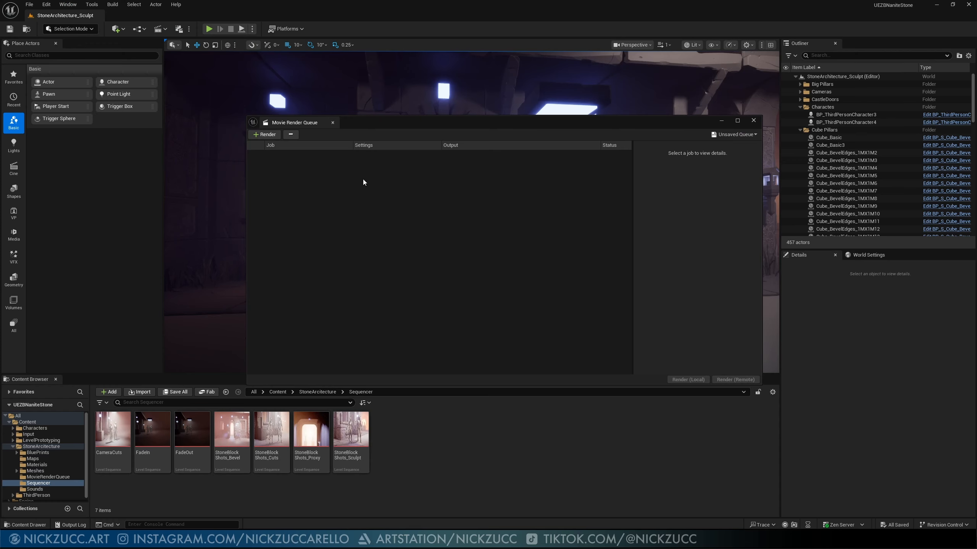
pyautogui.click(267, 135)
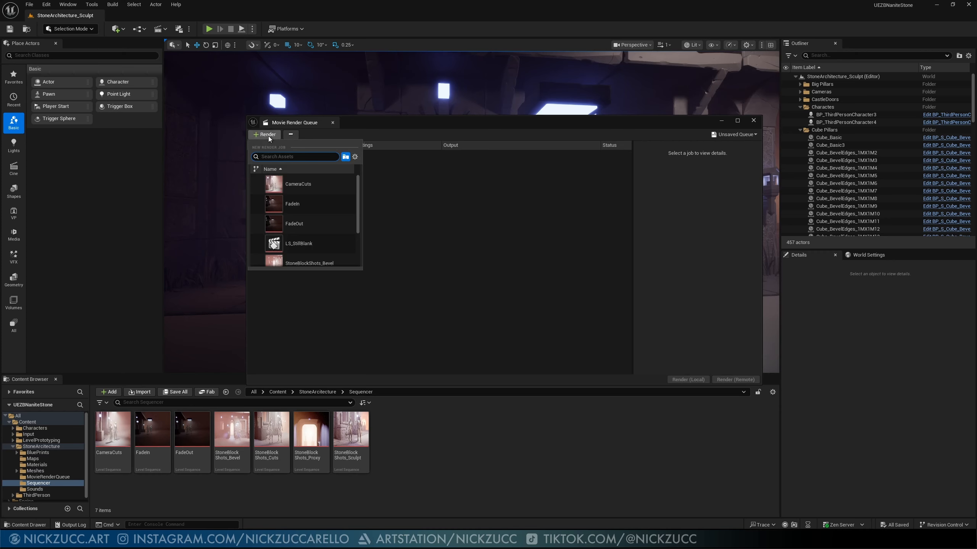
pyautogui.moveTo(355, 193); pyautogui.dragTo(355, 228)
pyautogui.click(340, 261)
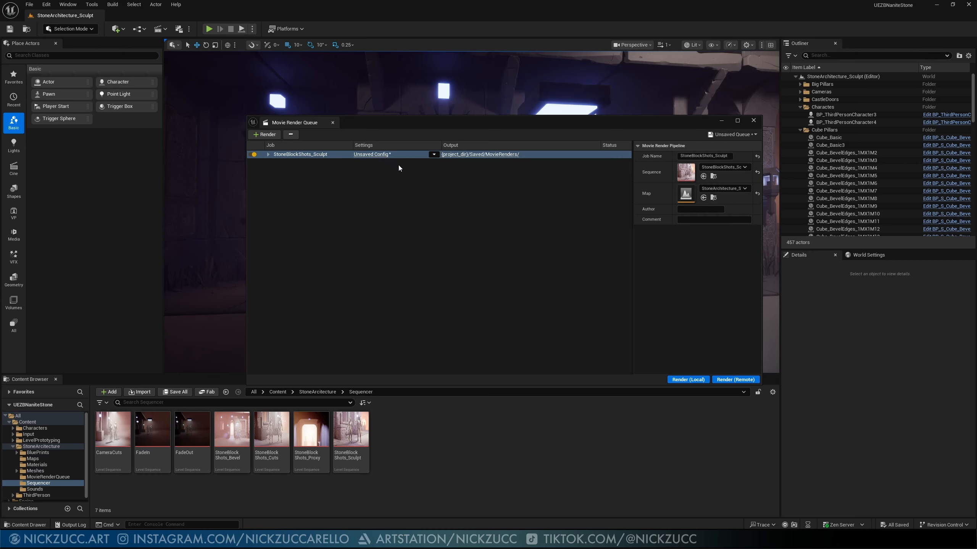
# Step: View the render job's MovieRenders output folder with its PNG frames, and close the folder window
pyautogui.click(478, 154)
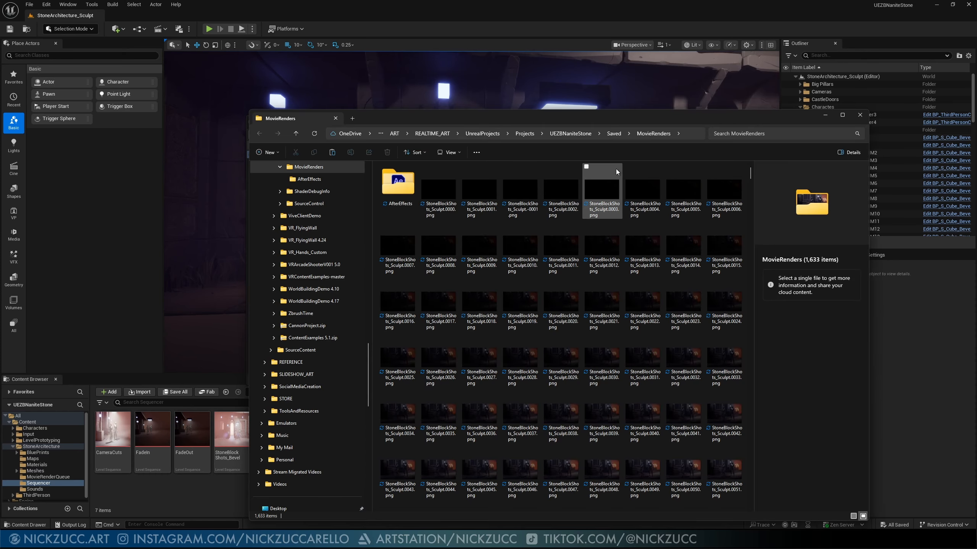
pyautogui.moveTo(629, 117); pyautogui.dragTo(608, 105)
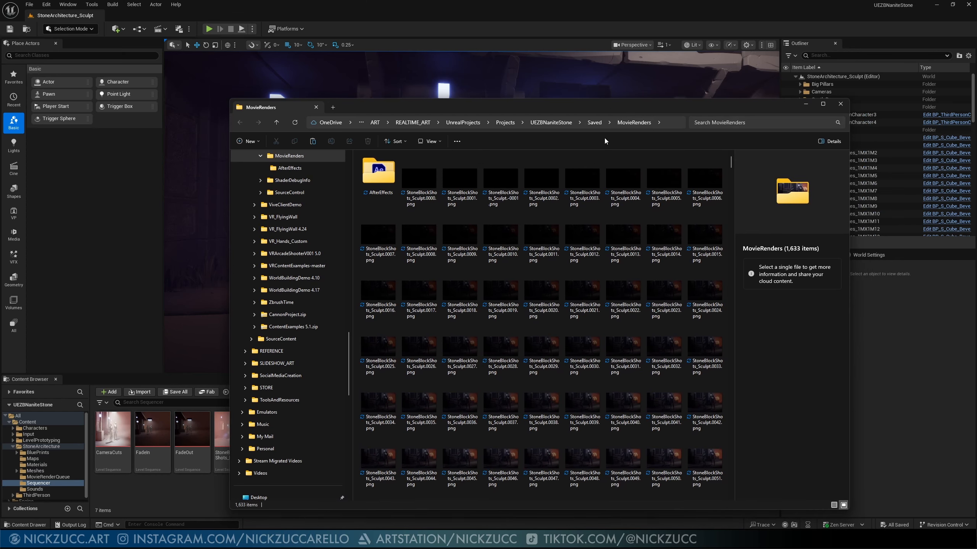
pyautogui.moveTo(493, 112); pyautogui.dragTo(500, 222)
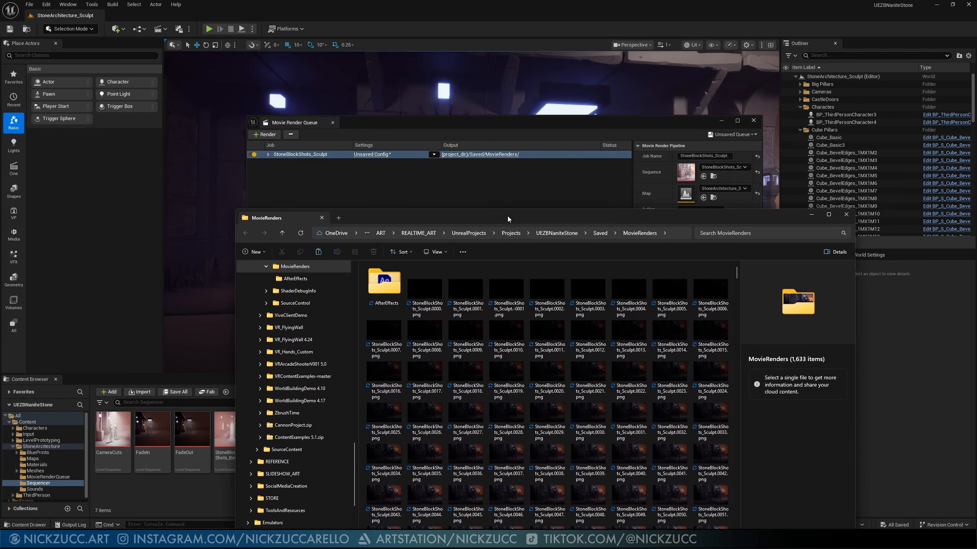
pyautogui.click(848, 214)
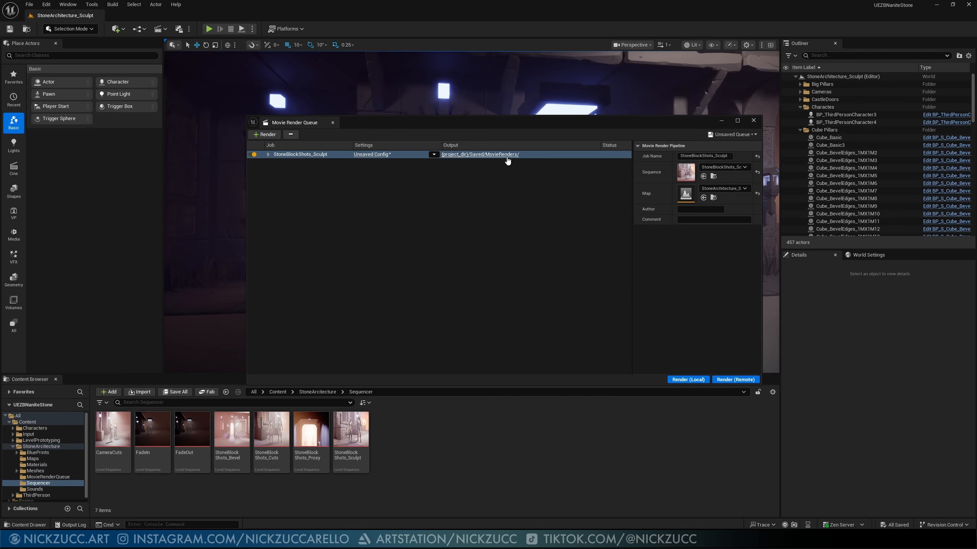
# Step: Replace the .jpg Sequence export in the job's render settings with a .png Sequence [8bit] export
pyautogui.click(371, 156)
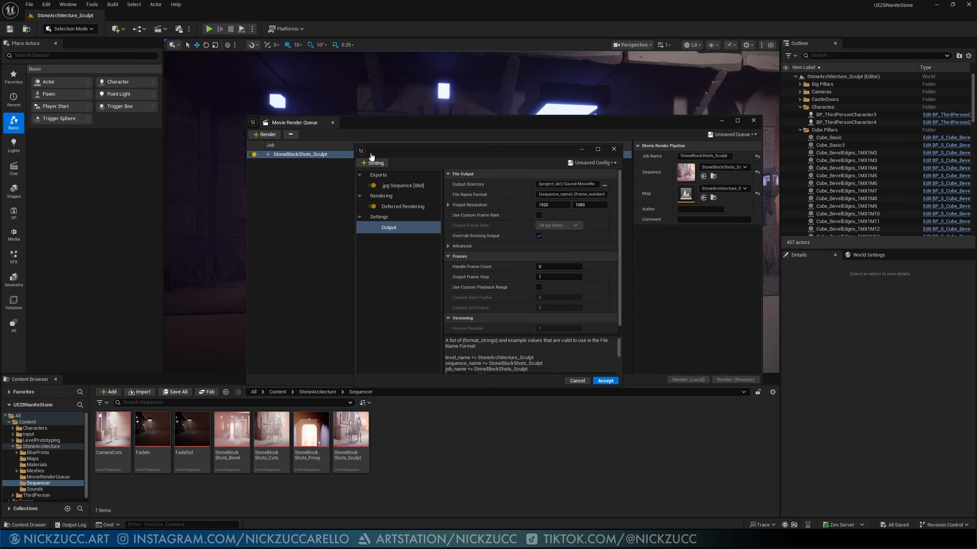
pyautogui.click(372, 186)
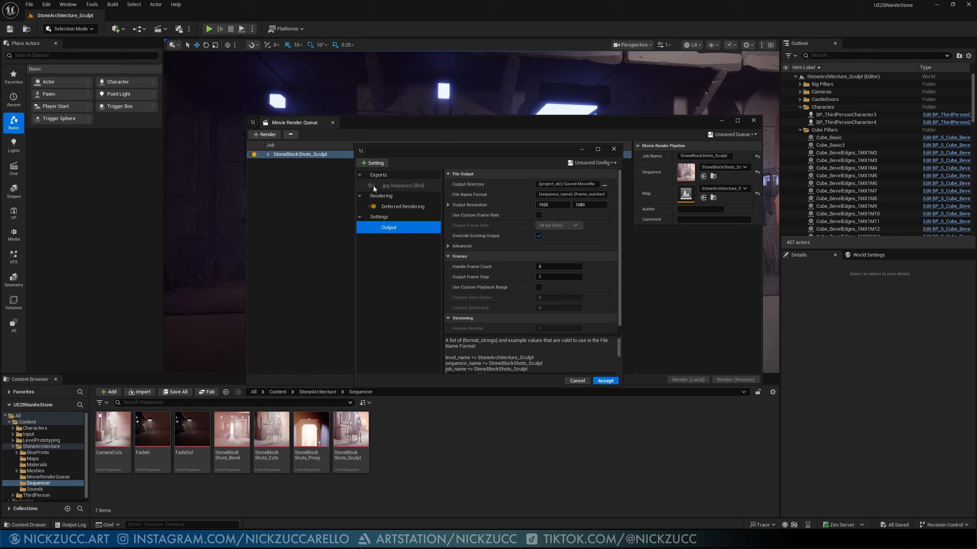
pyautogui.click(400, 186)
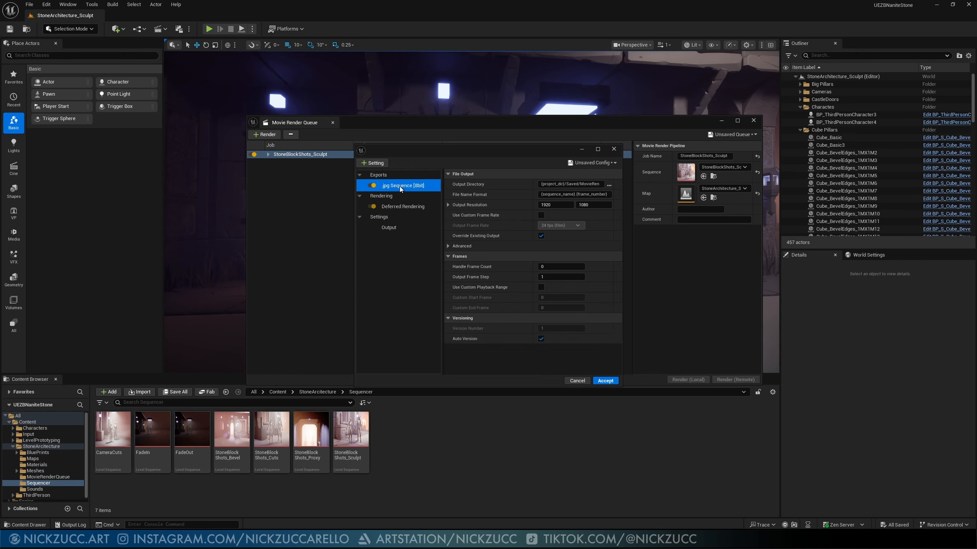
pyautogui.press('Delete')
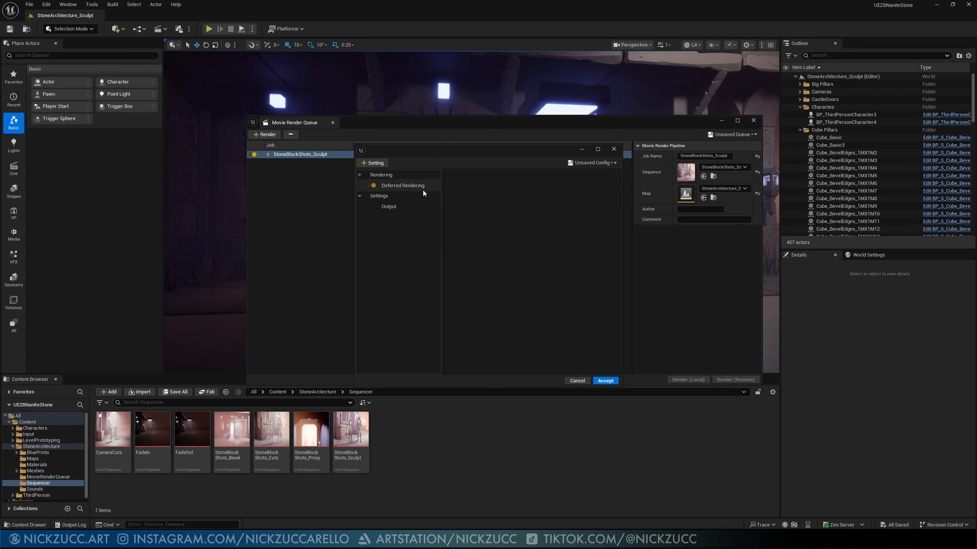
pyautogui.click(376, 164)
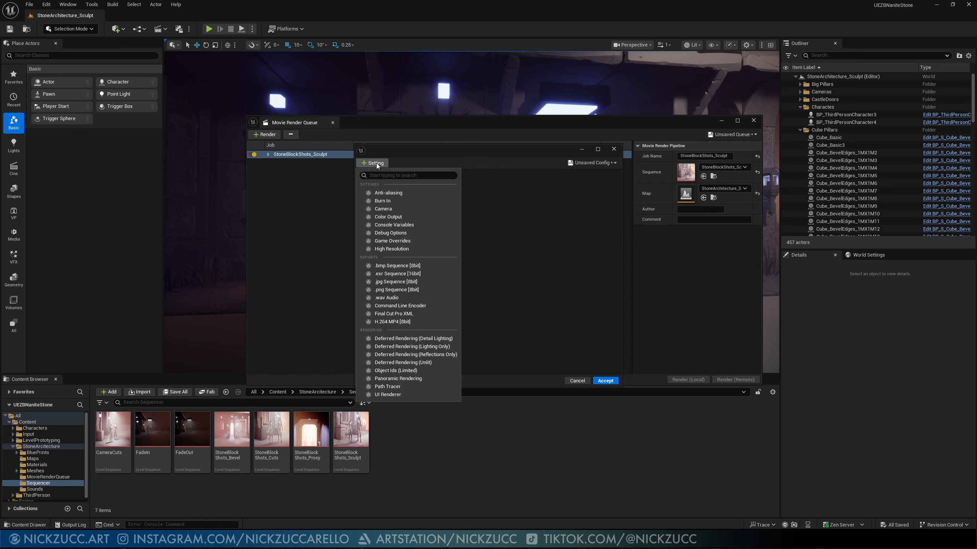
pyautogui.click(414, 293)
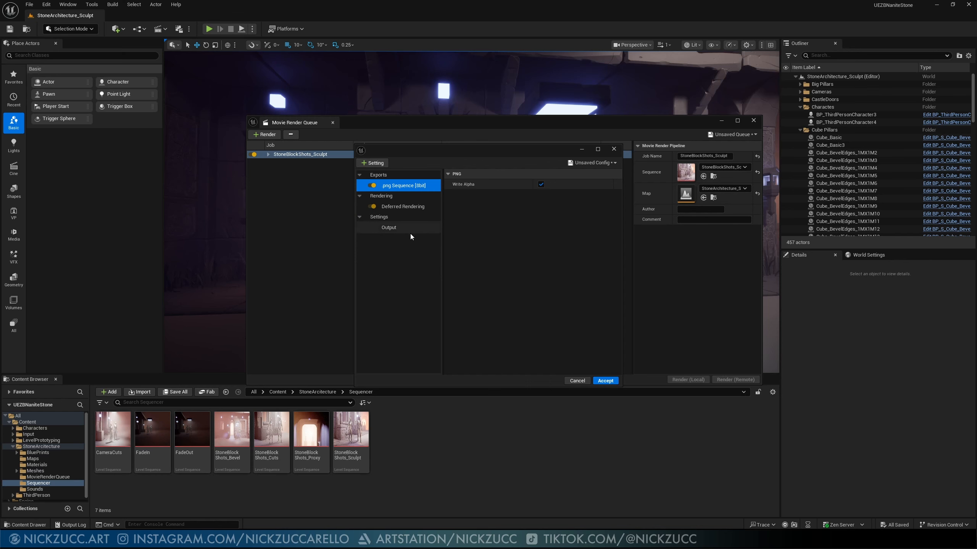
# Step: Set the render job's output resolution to 2560 by 1440
pyautogui.click(387, 228)
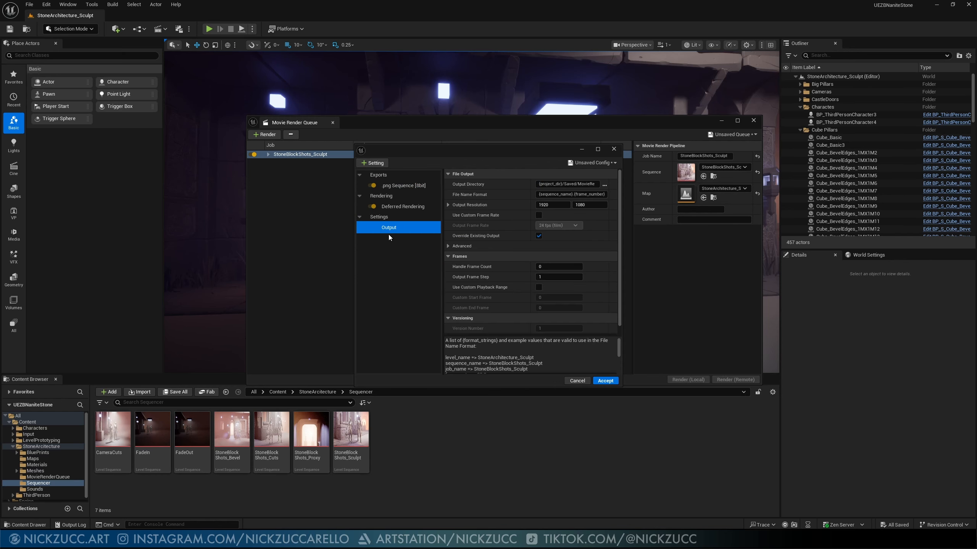
pyautogui.click(556, 205)
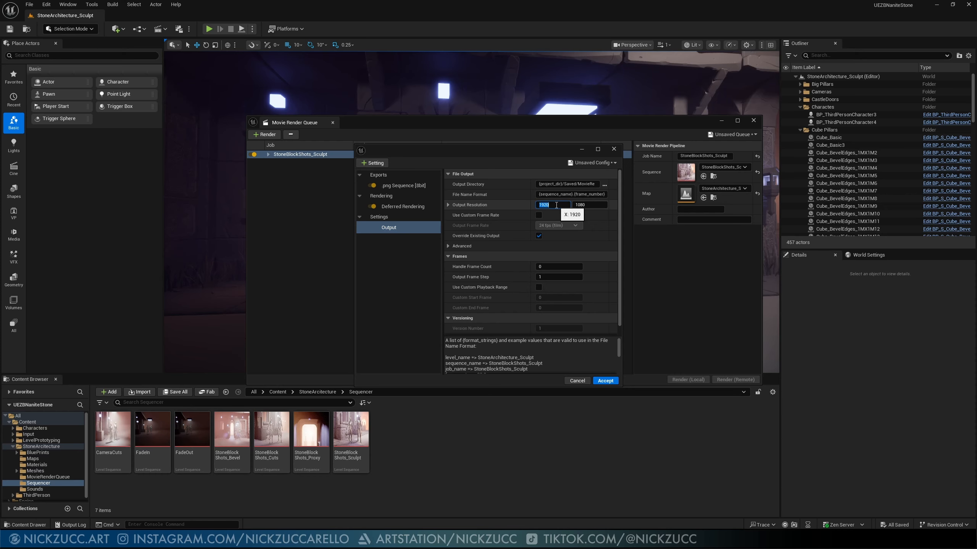
pyautogui.write('2560')
pyautogui.press('Tab')
pyautogui.write('14')
pyautogui.press('Return')
# Step: Enable a custom frame rate for the render output and set it to 30 fps
pyautogui.click(539, 214)
pyautogui.click(570, 226)
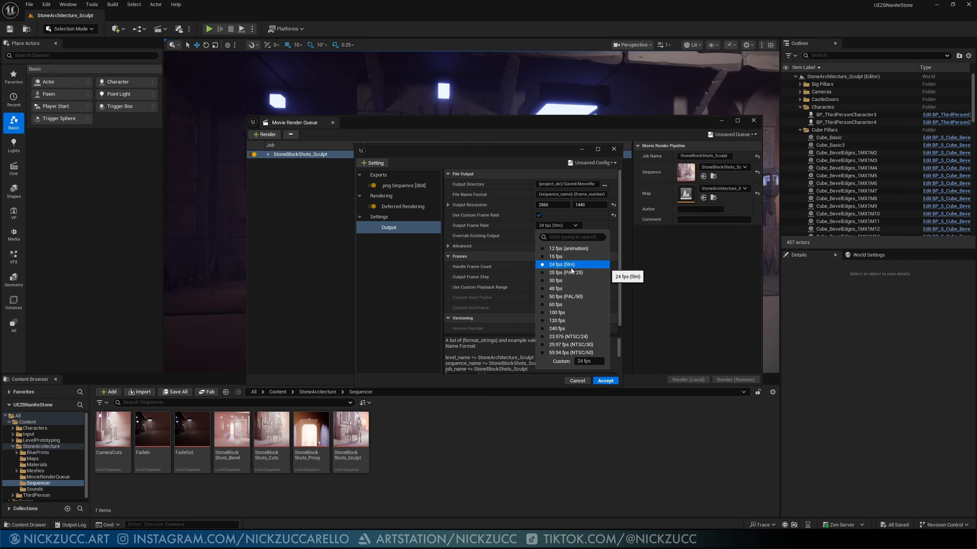
pyautogui.click(569, 283)
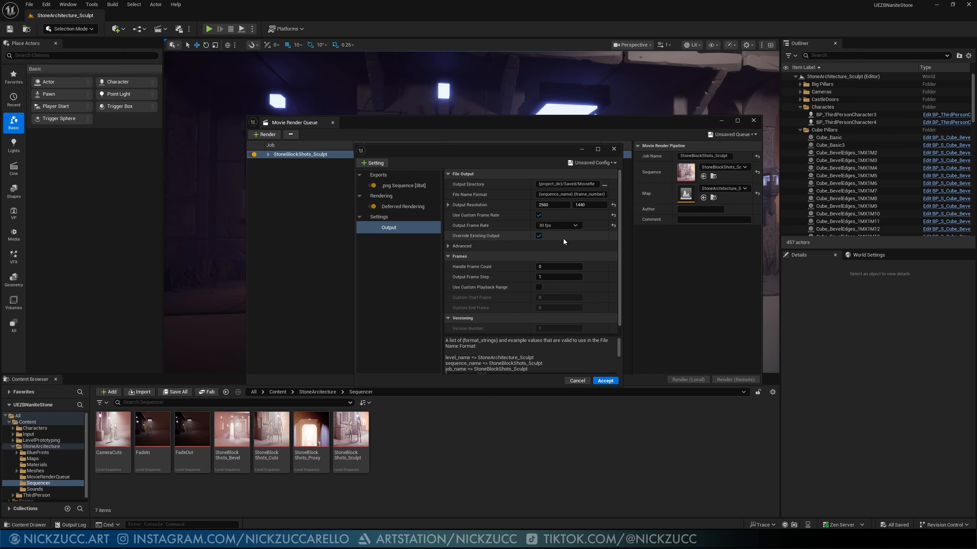
# Step: Try a custom playback range from frame 10 to frame 11, and turn the custom range off again
pyautogui.click(538, 287)
pyautogui.click(542, 298)
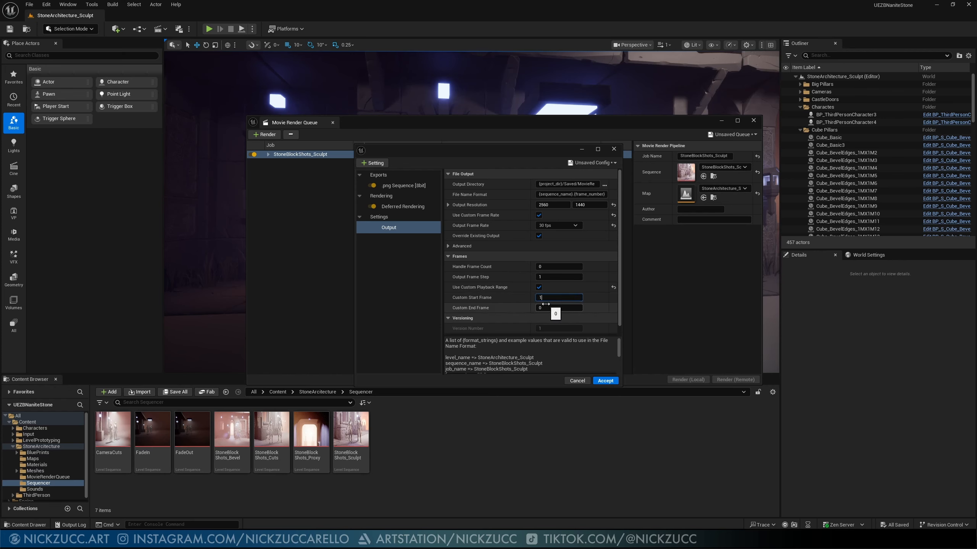
pyautogui.press('Return')
pyautogui.click(545, 305)
pyautogui.write('11')
pyautogui.press('Return')
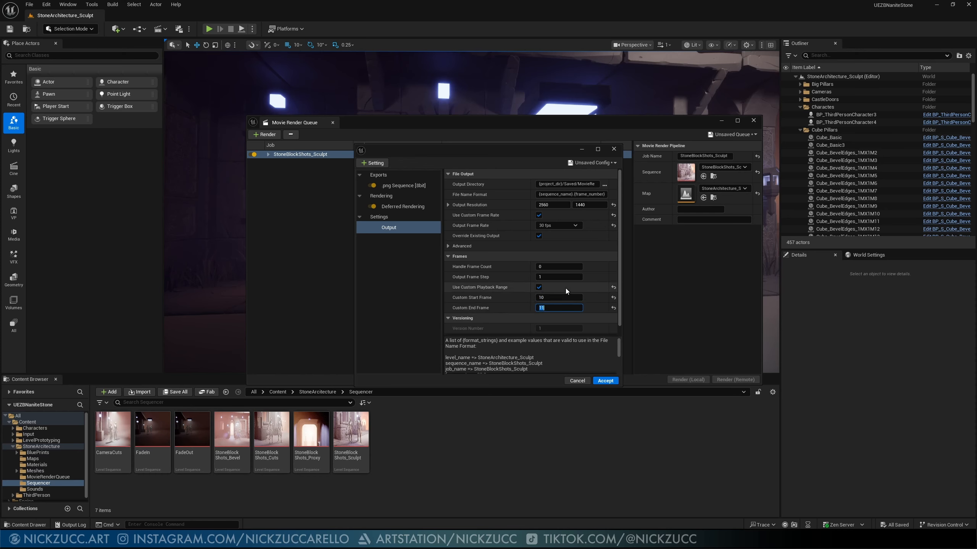
pyautogui.click(549, 298)
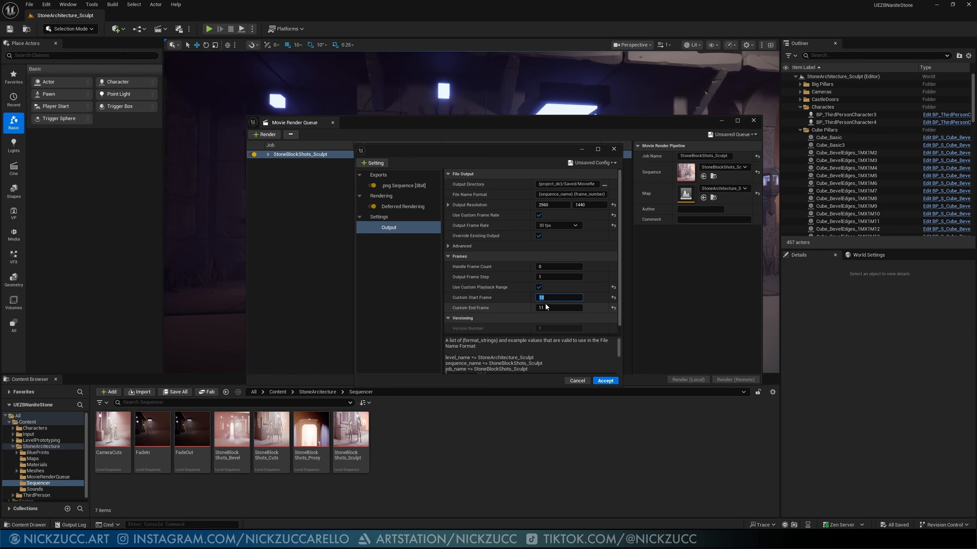
pyautogui.click(539, 288)
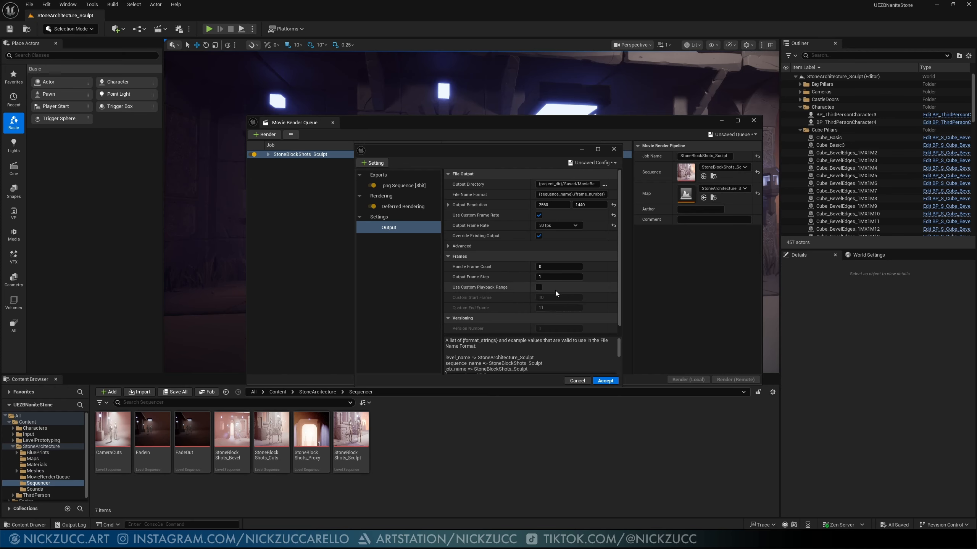
pyautogui.scroll(-1, 555, 290)
pyautogui.scroll(1, 556, 291)
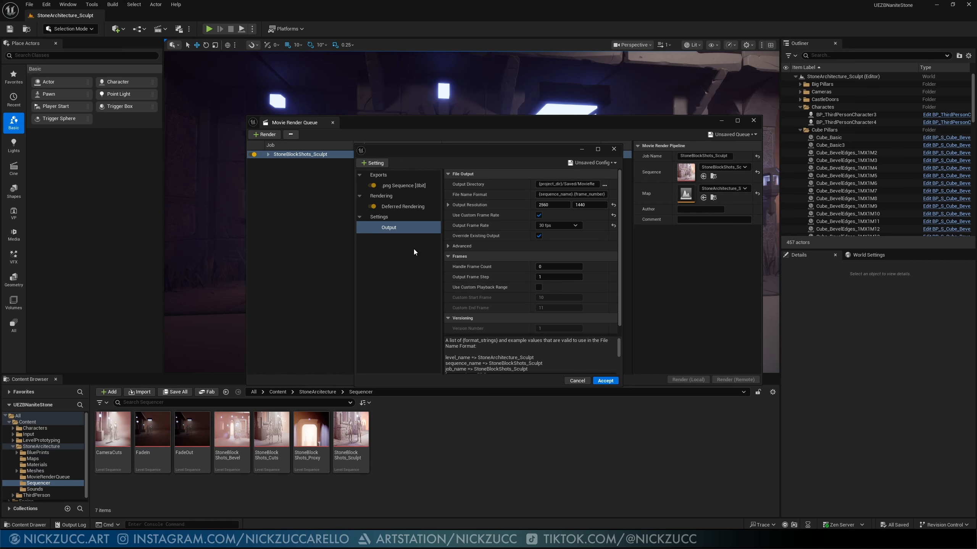
# Step: Add an Anti-aliasing setting to the render job and override the anti-aliasing method with None
pyautogui.click(366, 163)
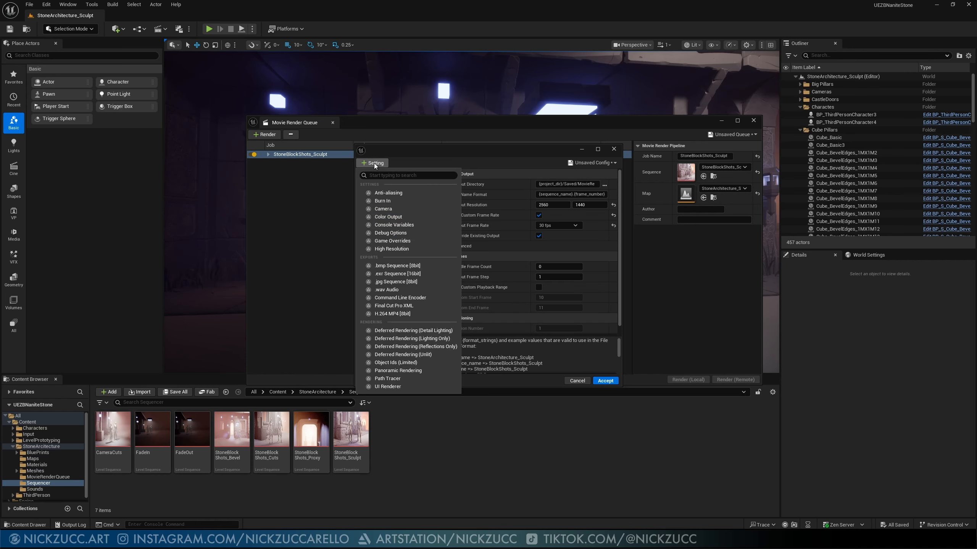
pyautogui.click(409, 193)
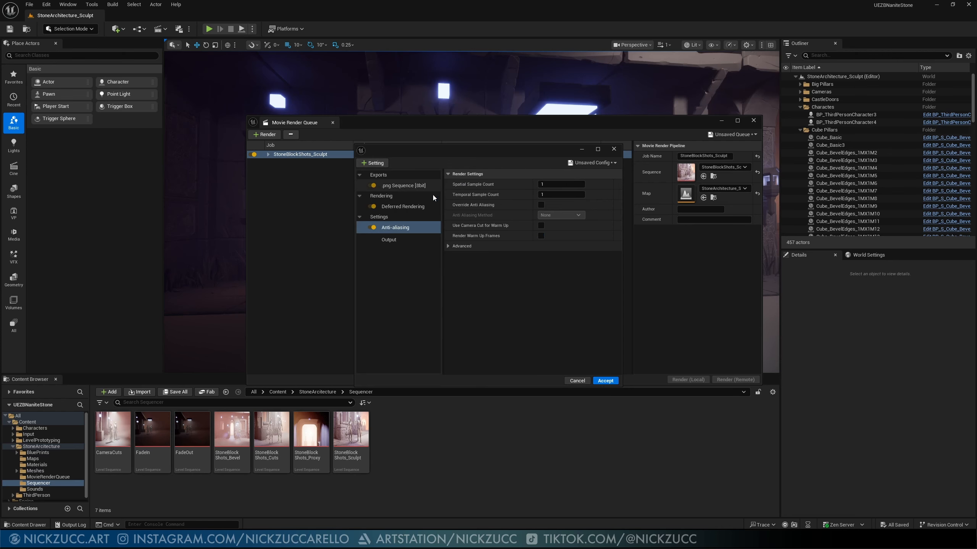
pyautogui.click(541, 204)
pyautogui.click(552, 215)
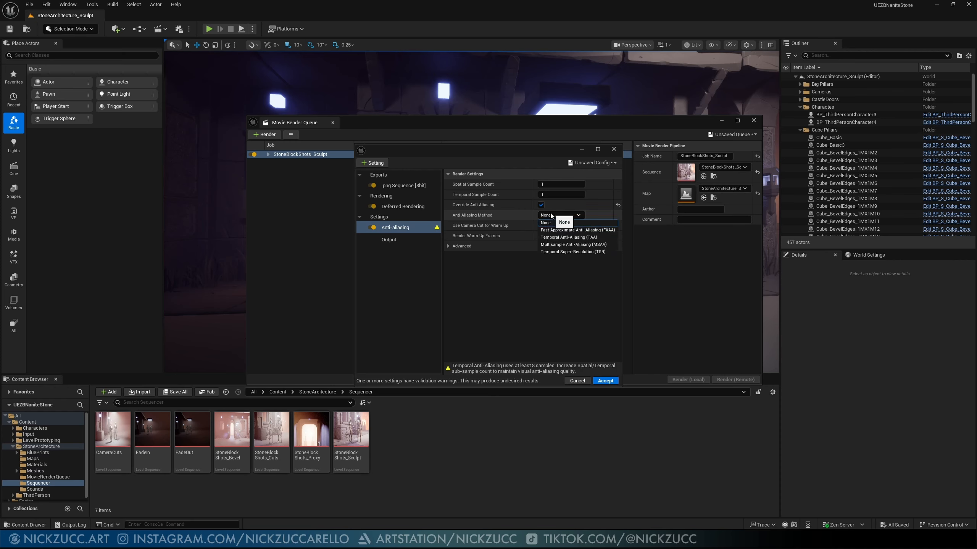
pyautogui.click(551, 215)
pyautogui.click(556, 215)
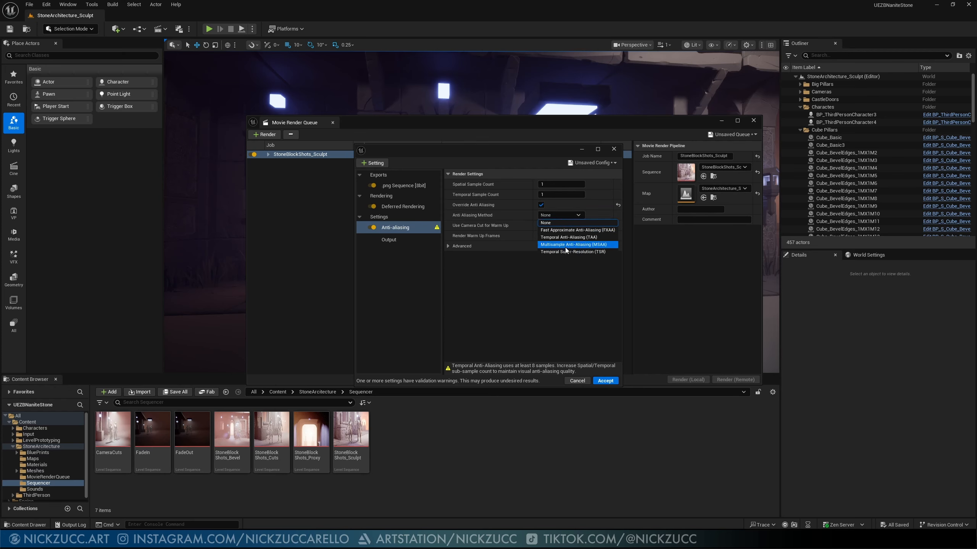
pyautogui.click(560, 224)
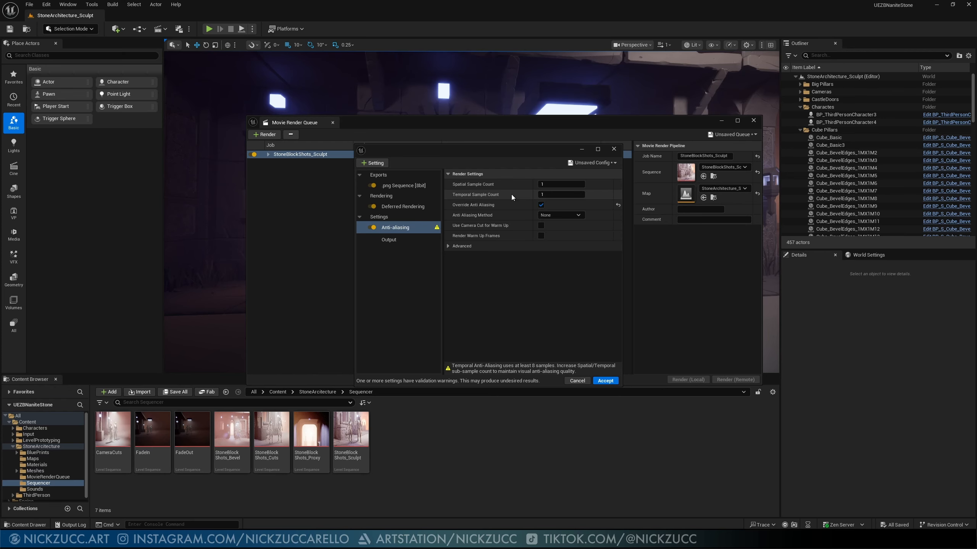
# Step: Set the anti-aliasing Temporal Sample Count to 16, keeping the Spatial Sample Count at 1
pyautogui.click(549, 194)
pyautogui.write('16')
pyautogui.press('Return')
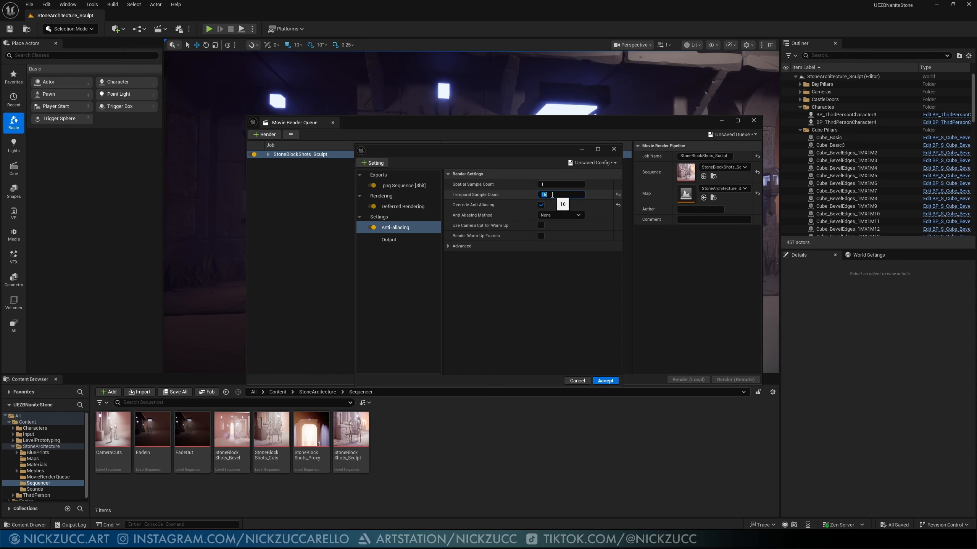
pyautogui.click(543, 185)
pyautogui.click(618, 184)
pyautogui.click(559, 194)
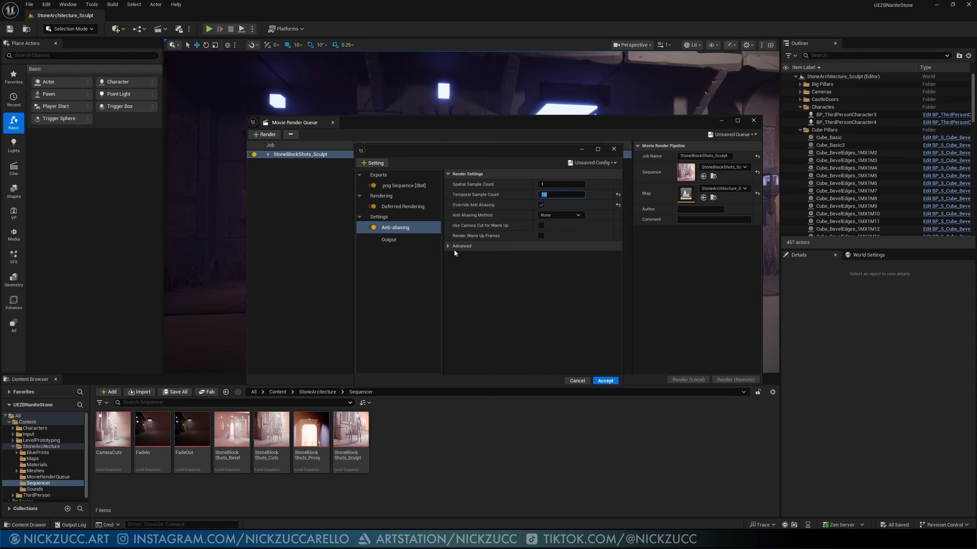
# Step: Enable Render Warm Up Frames in the anti-aliasing settings and set the Engine Warm Up Count to 32
pyautogui.click(541, 235)
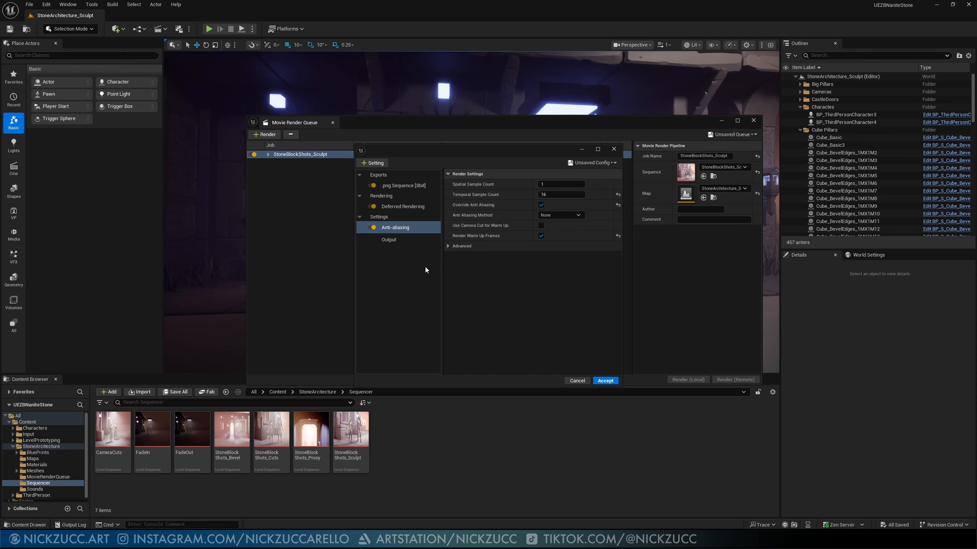
pyautogui.click(448, 246)
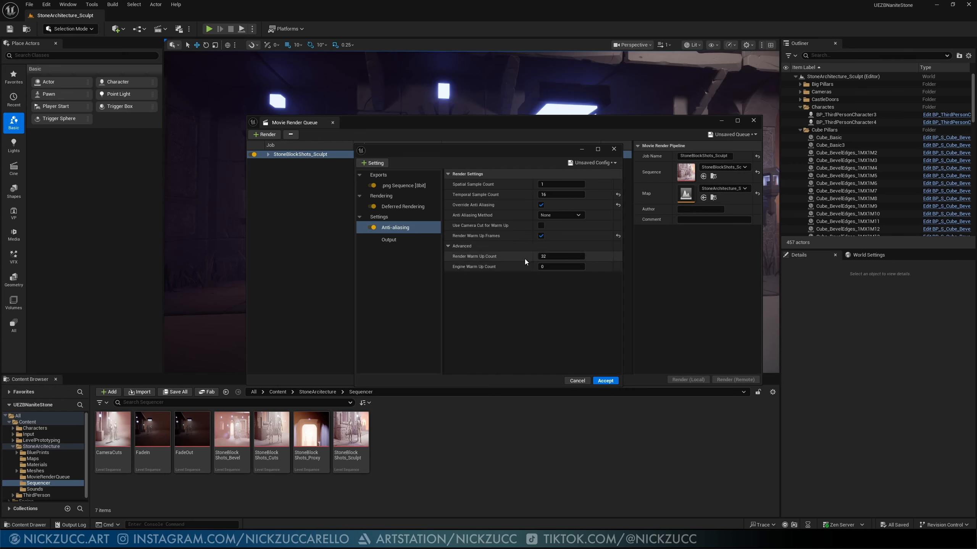
pyautogui.click(546, 256)
pyautogui.click(543, 266)
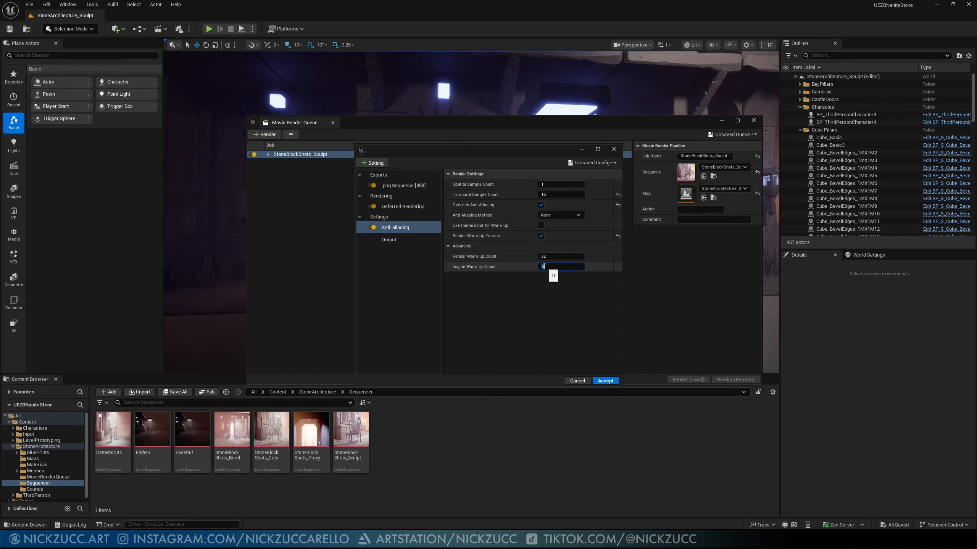
pyautogui.write('32')
pyautogui.press('Return')
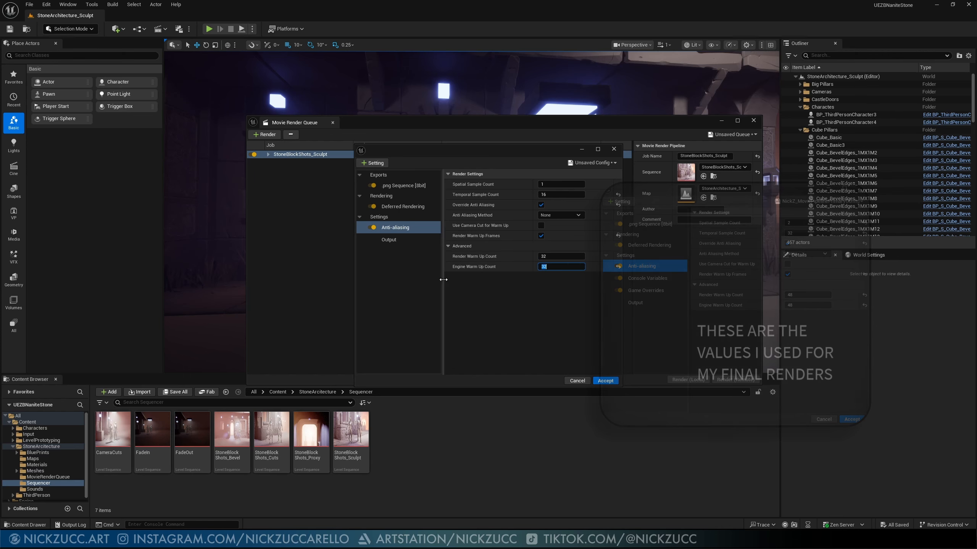
# Step: Add a Game Overrides setting to the render job and check the viewport's scalability groups without changing them
pyautogui.click(373, 163)
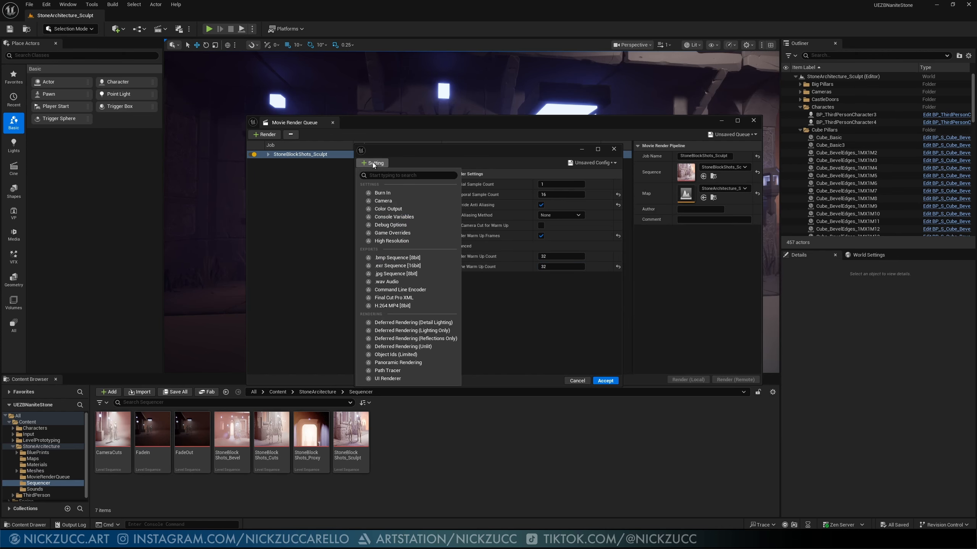
pyautogui.click(423, 232)
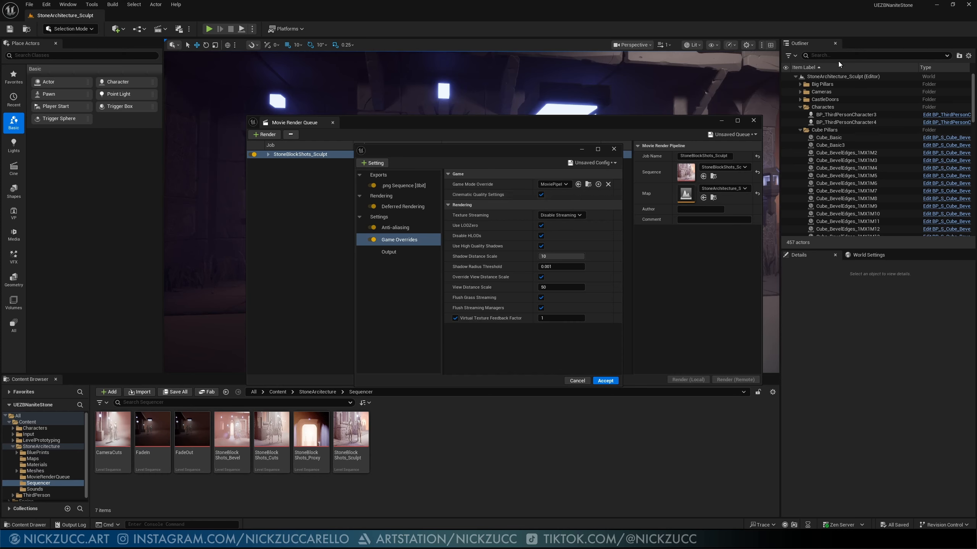
pyautogui.click(752, 44)
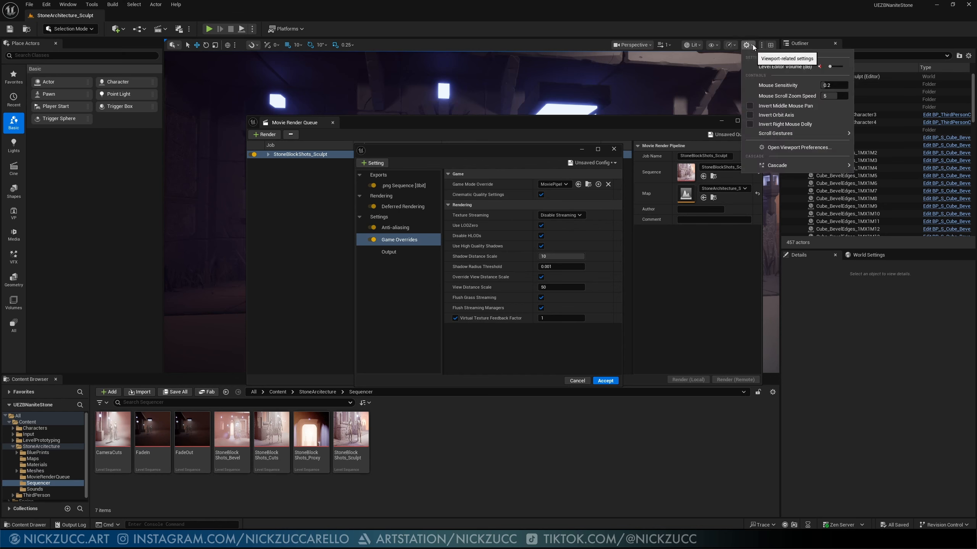
pyautogui.click(731, 45)
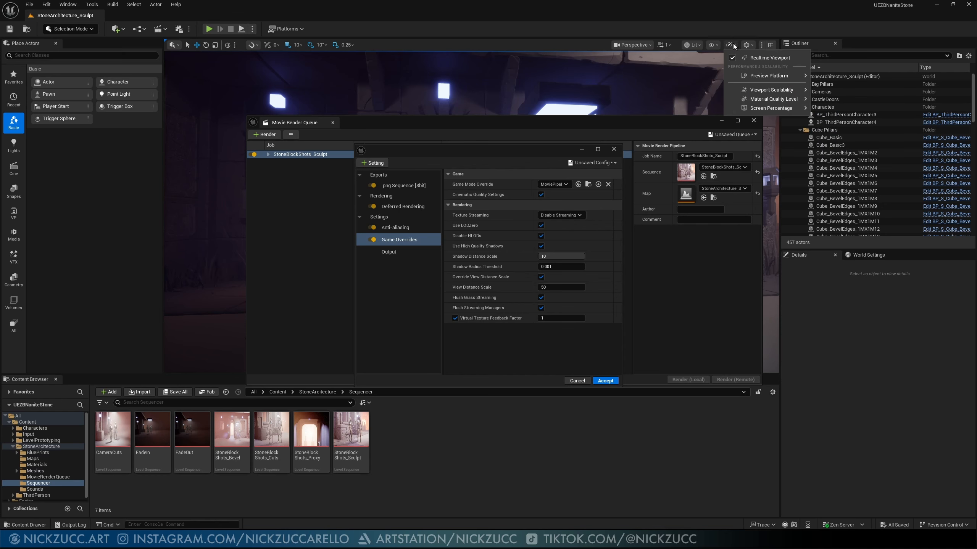
pyautogui.moveTo(760, 109)
pyautogui.moveTo(770, 89)
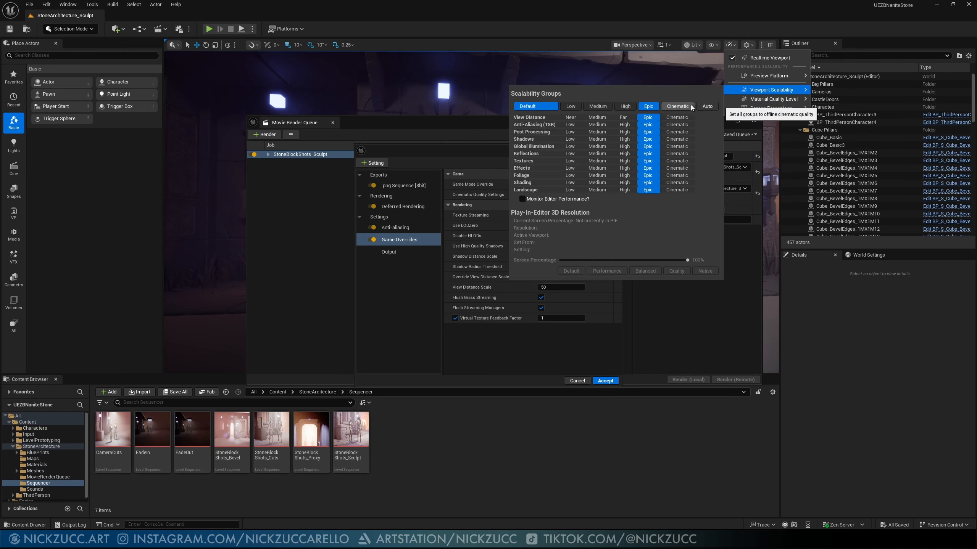
pyautogui.click(670, 20)
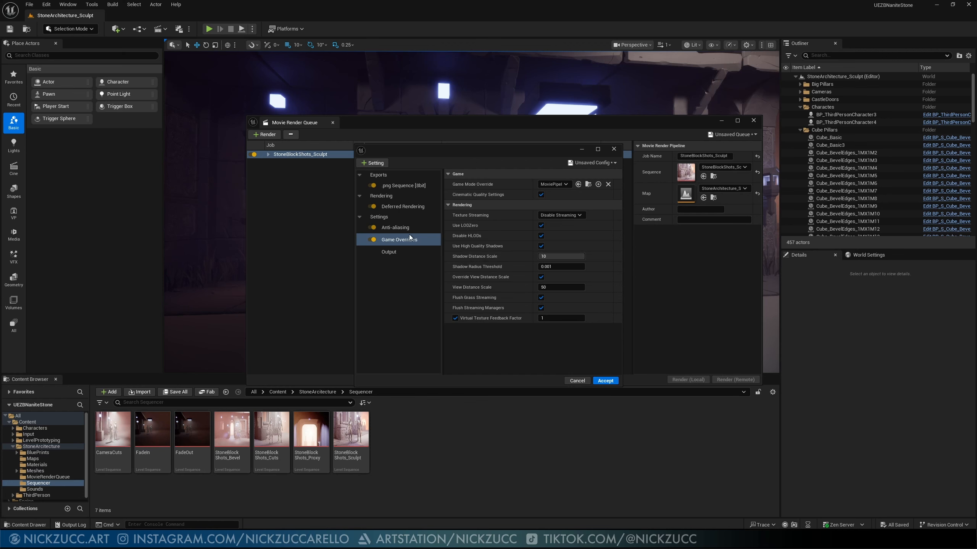
# Step: Try adding a Path Tracer rendering pass, toggle the passes, and remove Path Tracer with Deferred Rendering left enabled
pyautogui.click(373, 163)
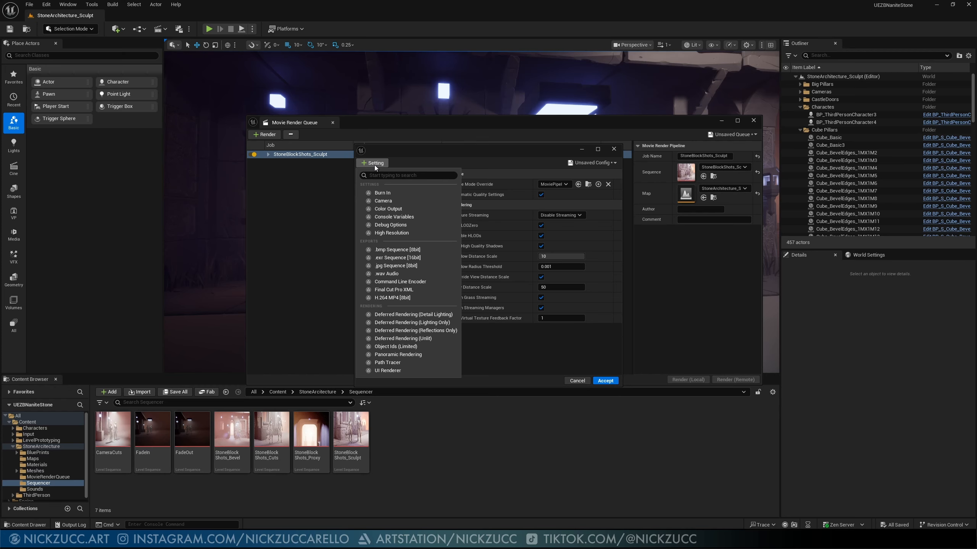
pyautogui.click(433, 365)
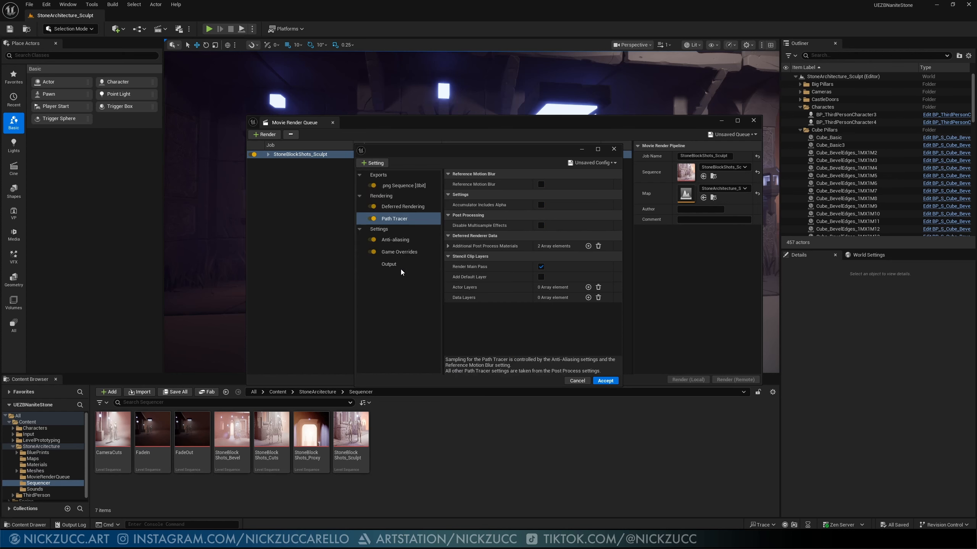
pyautogui.click(373, 219)
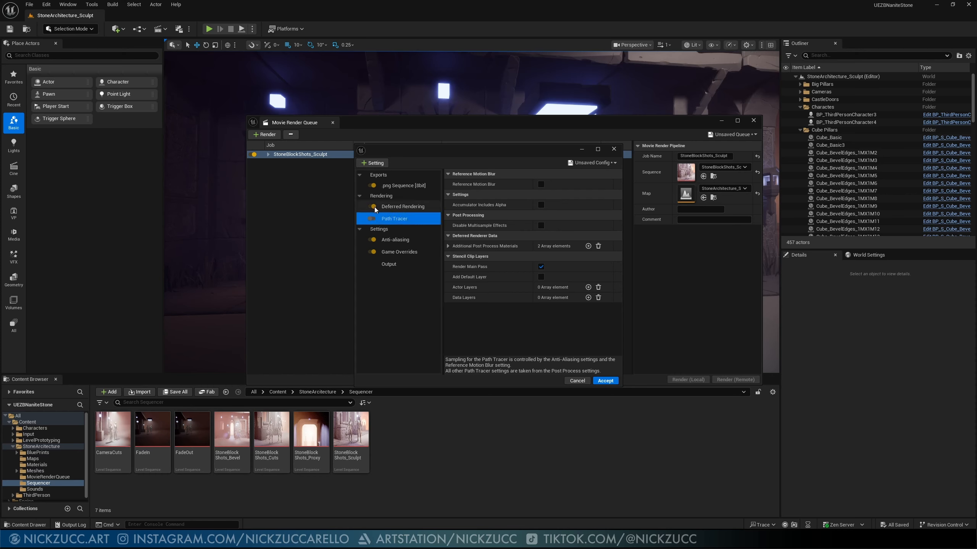
pyautogui.click(372, 207)
pyautogui.click(373, 207)
pyautogui.click(374, 209)
pyautogui.click(375, 210)
pyautogui.click(402, 211)
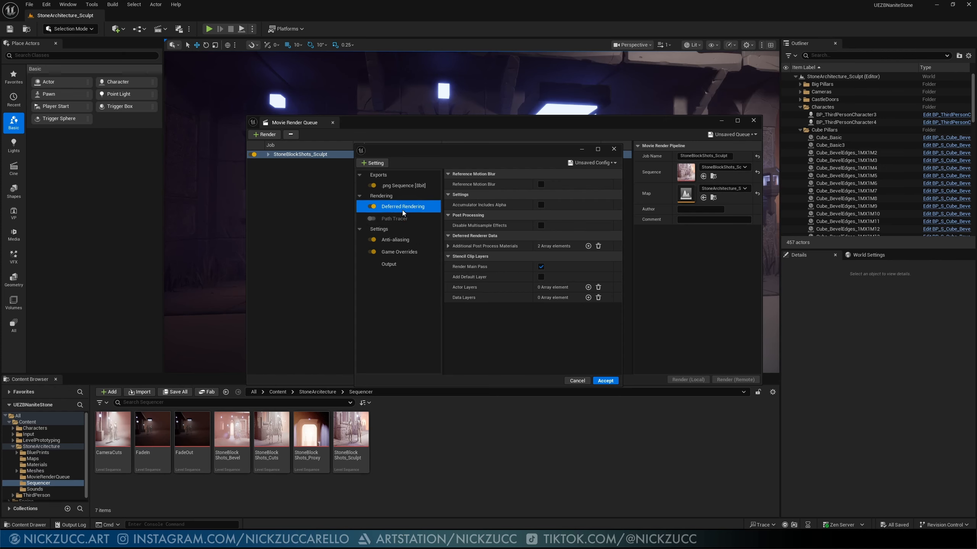
pyautogui.click(401, 220)
pyautogui.press('Delete')
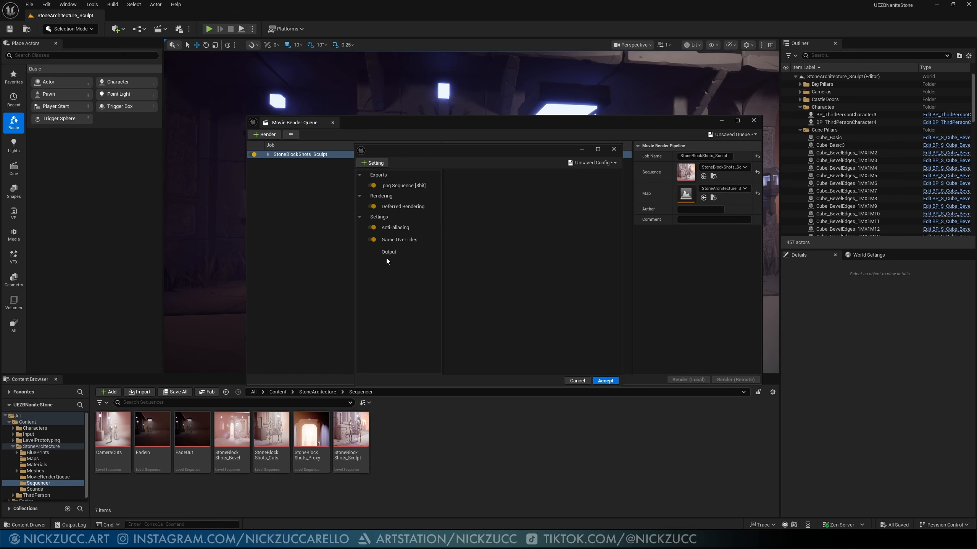
# Step: Add a High Resolution setting to the render job in a disabled state and view the config preset options
pyautogui.click(378, 165)
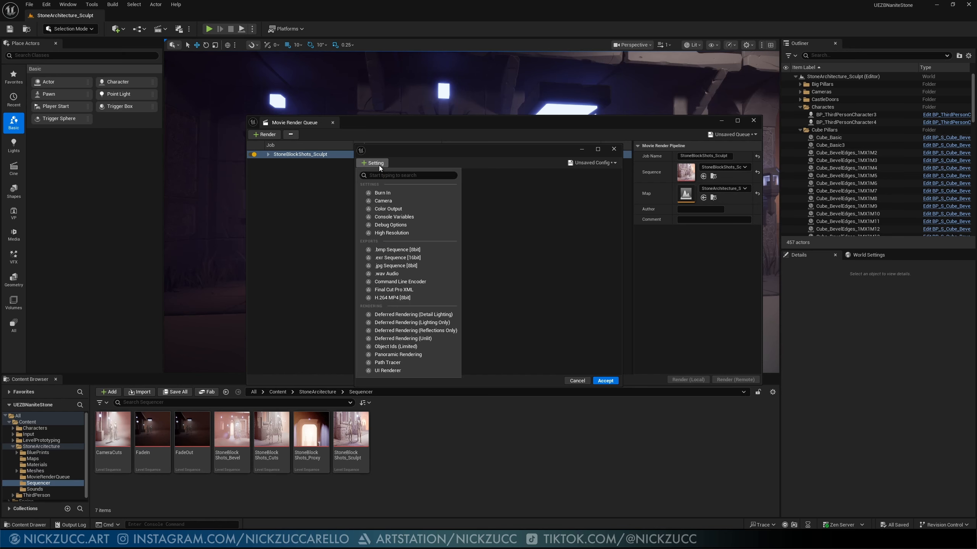
pyautogui.click(412, 234)
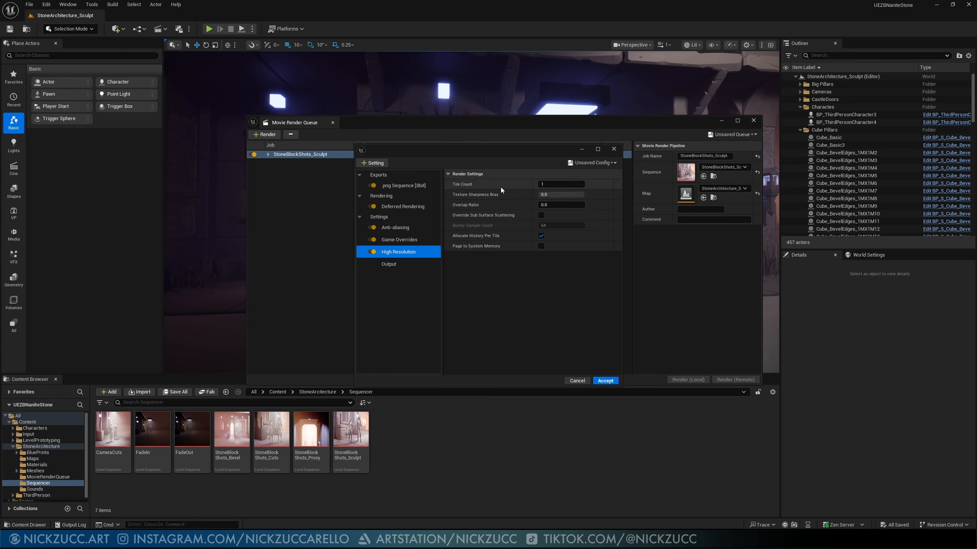
pyautogui.click(470, 184)
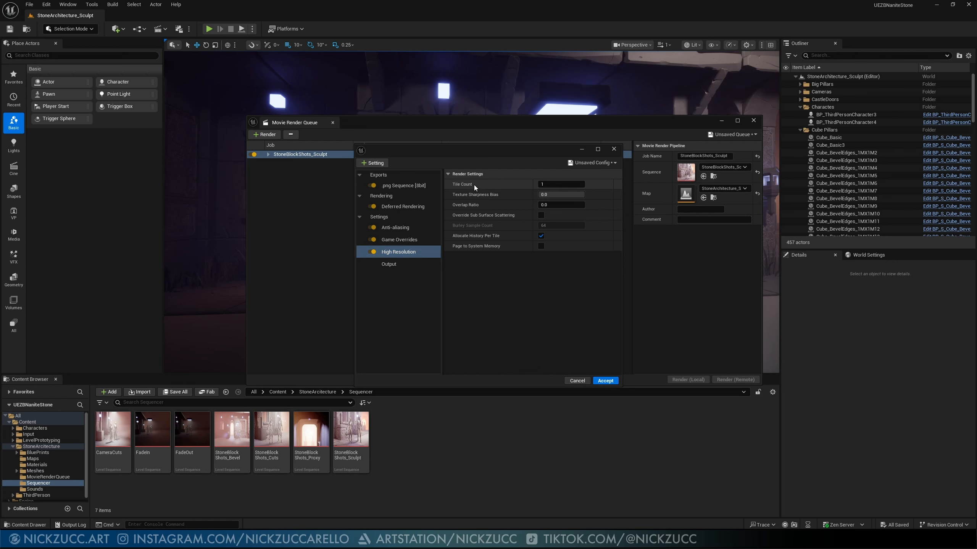
pyautogui.moveTo(470, 188)
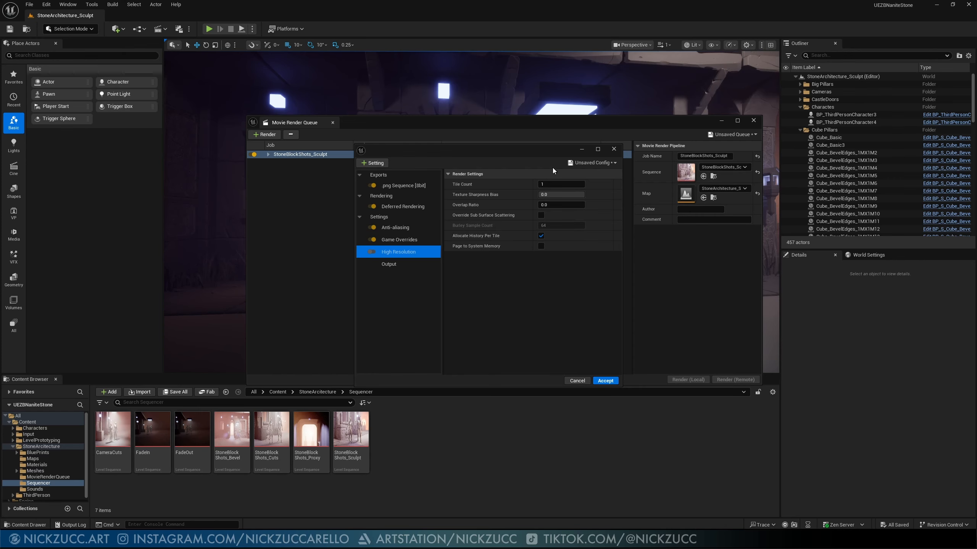
pyautogui.click(615, 163)
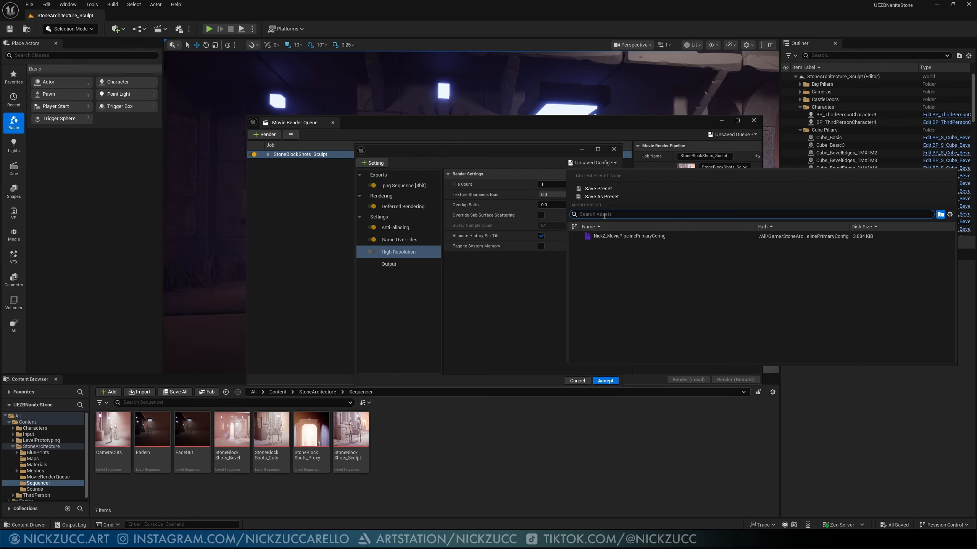
pyautogui.click(549, 276)
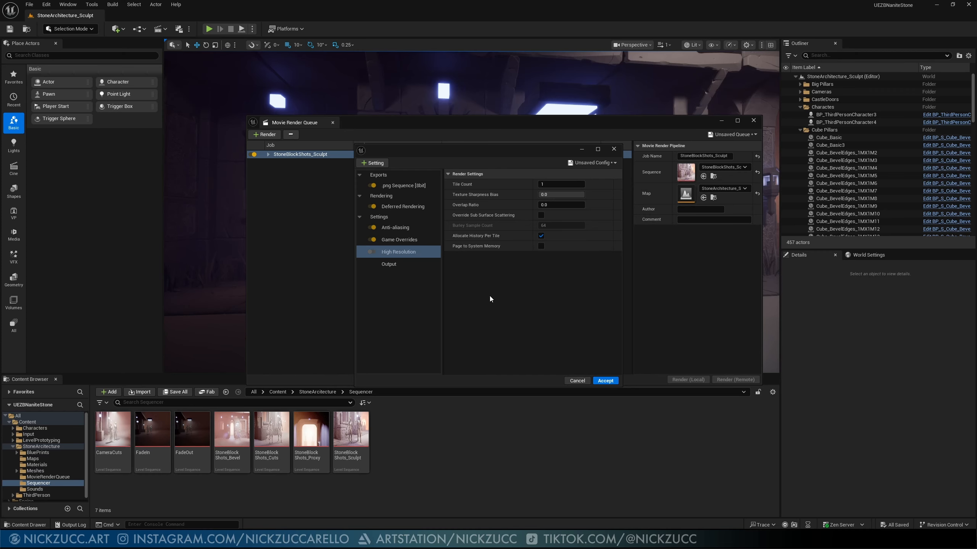
# Step: Accept the render job's configuration and render StoneBlockShots_Sculpt locally
pyautogui.click(605, 381)
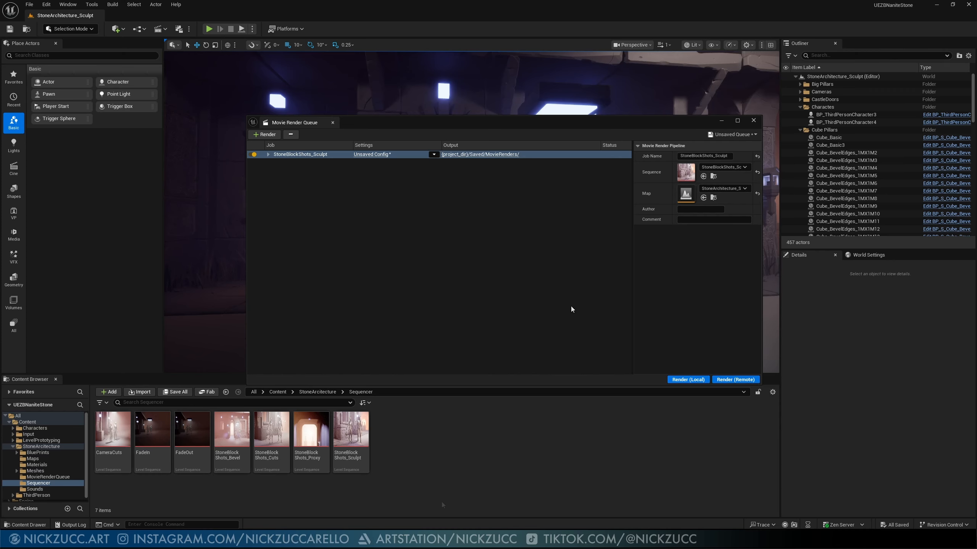
pyautogui.click(689, 380)
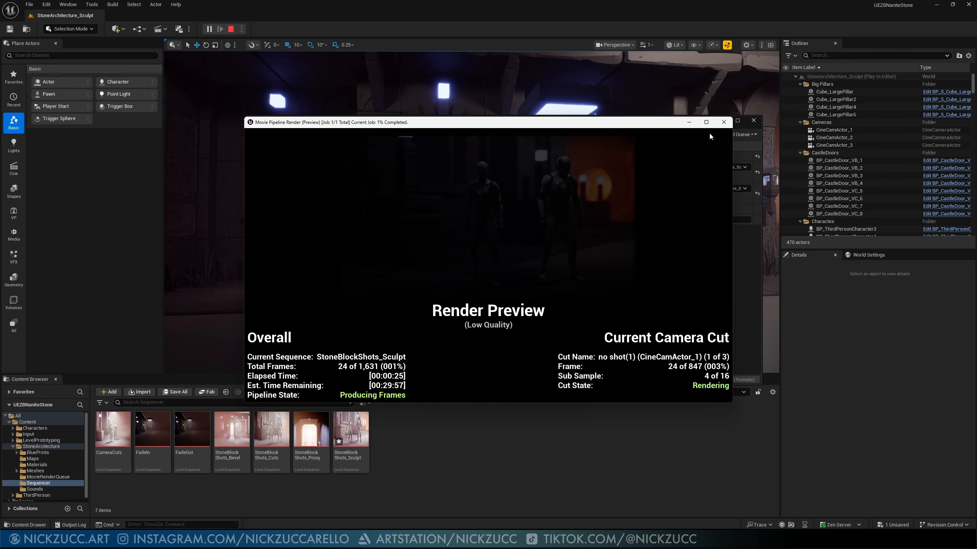
pyautogui.click(706, 122)
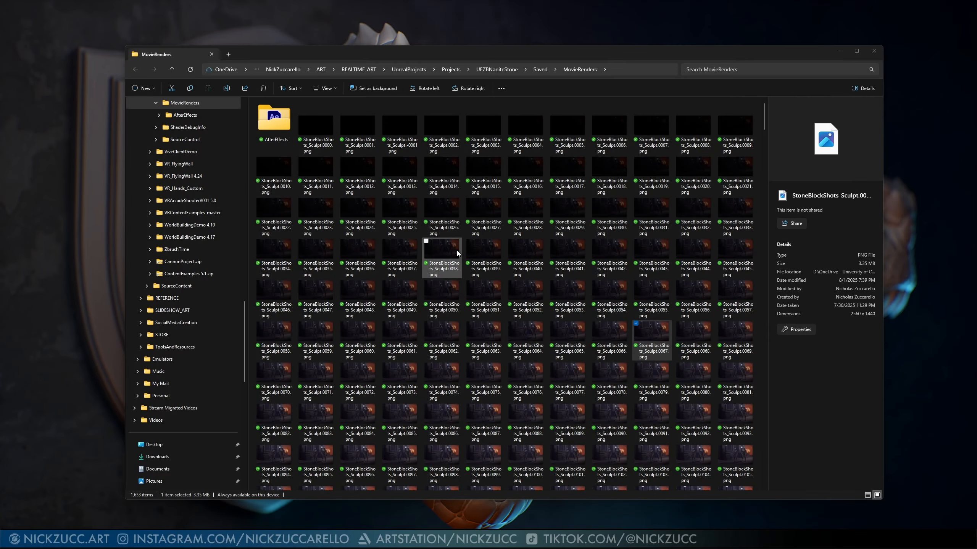
# Step: Open StoneBlockShots_Sculpt.0062.png from the MovieRenders folder and step through the following rendered frames to check the image sequence
pyautogui.click(447, 337)
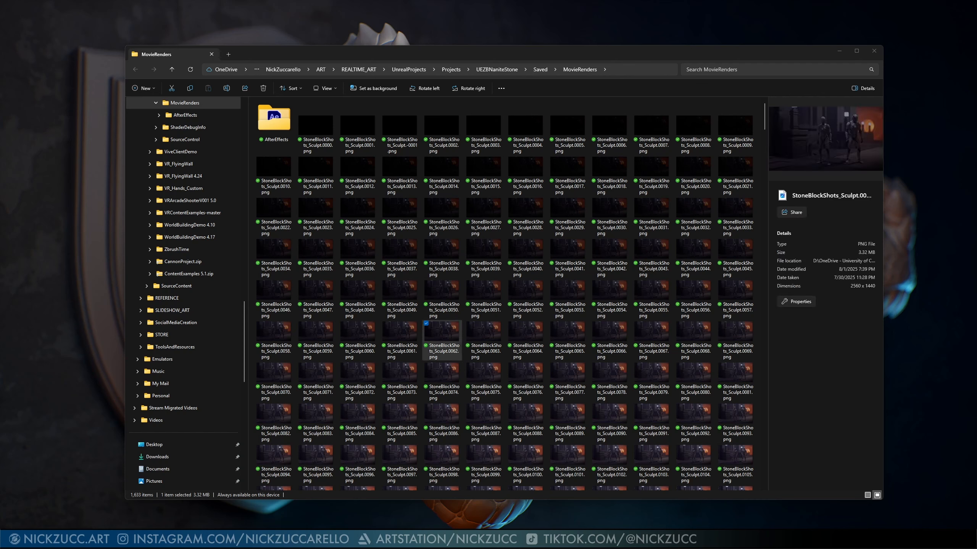
pyautogui.moveTo(0, 120); pyautogui.dragTo(595, 44)
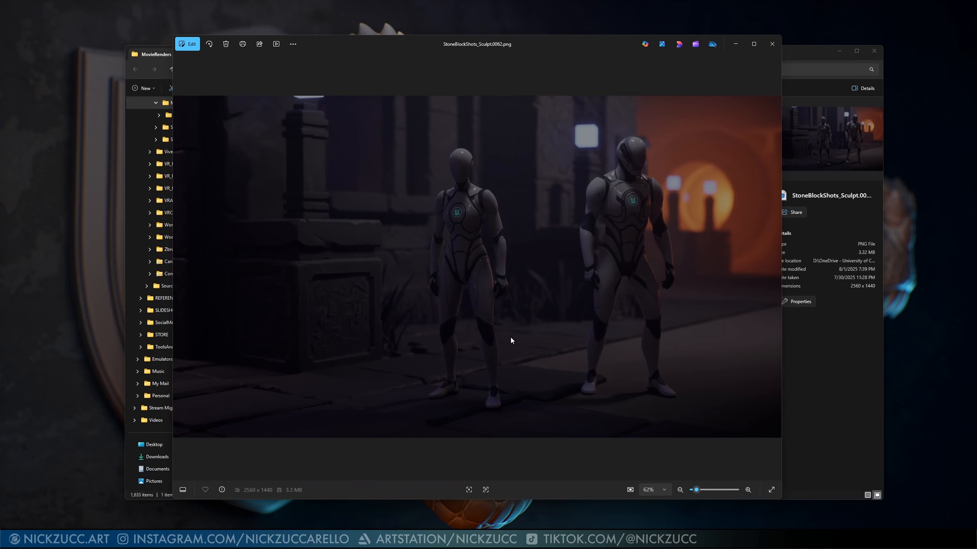
pyautogui.press('Right')
pyautogui.press('Right')
pyautogui.press('Right')
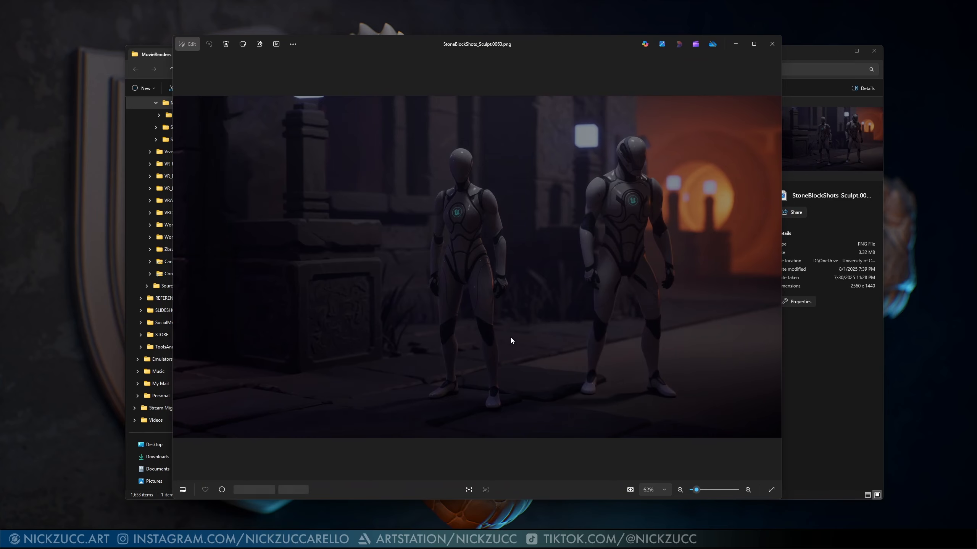
pyautogui.press('Right')
pyautogui.press('Right')
pyautogui.press('Right')
pyautogui.press('Right')
pyautogui.press('Right')
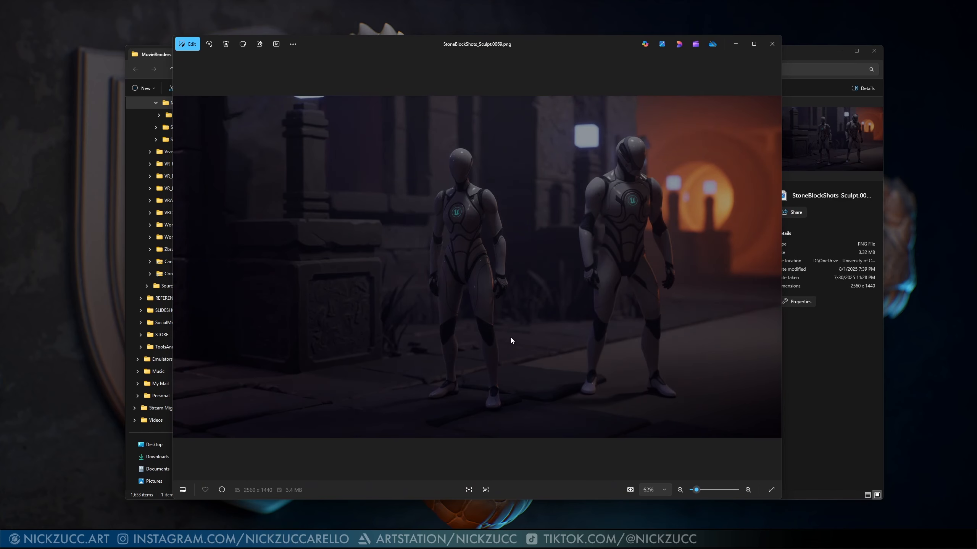
pyautogui.press('Right')
pyautogui.click(771, 43)
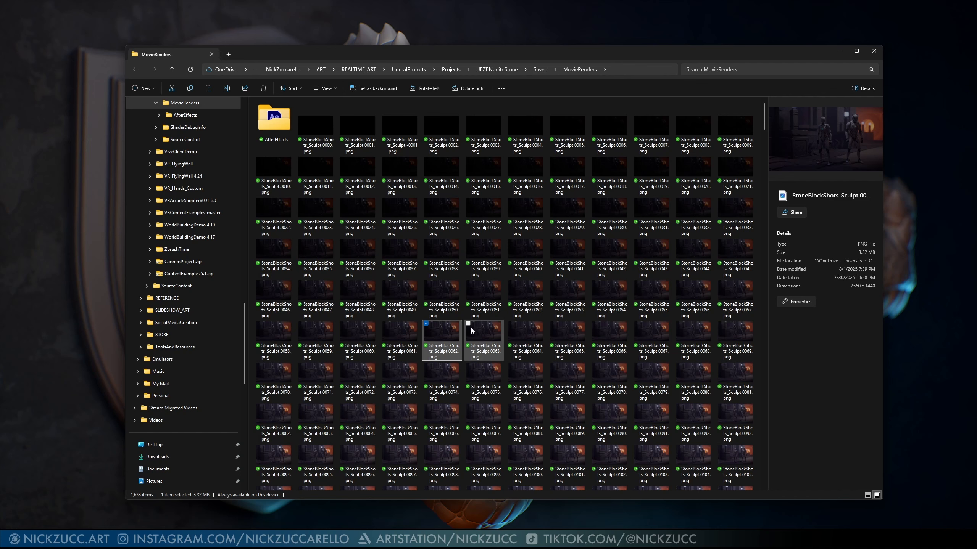
# Step: Look through the rendered PNG frames in the MovieRenders folder to check how the sequence progresses across the shots
pyautogui.click(568, 293)
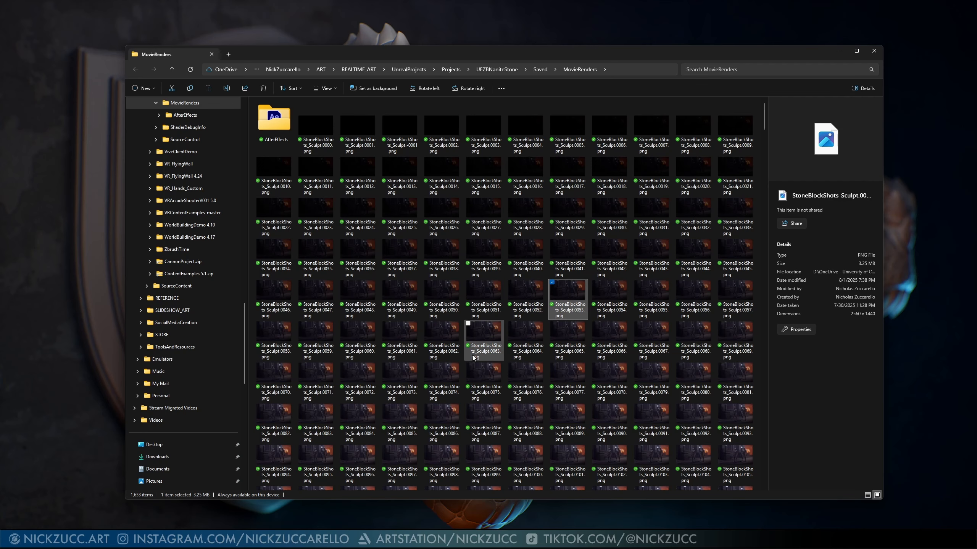
pyautogui.scroll(-20, 557, 416)
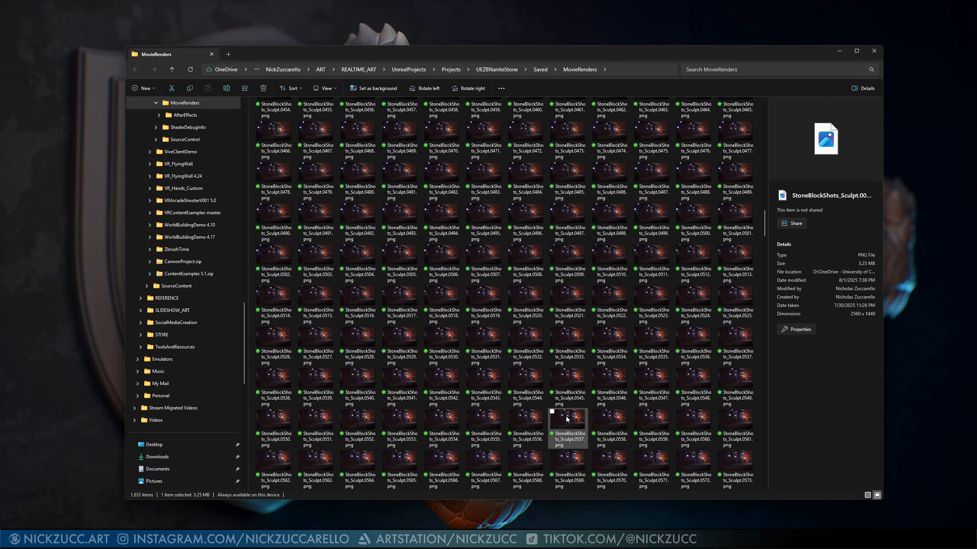
pyautogui.scroll(-12, 567, 420)
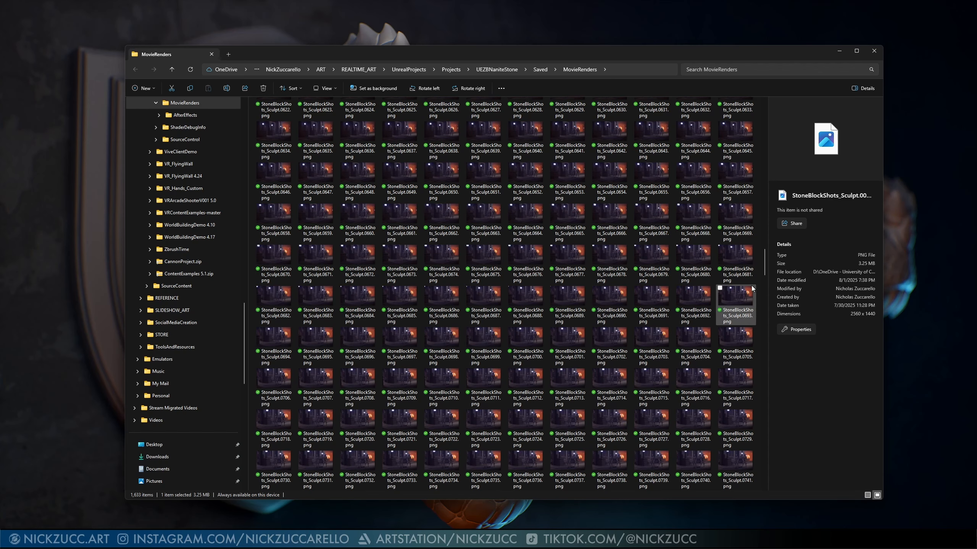
pyautogui.moveTo(764, 262); pyautogui.dragTo(758, 118)
pyautogui.click(617, 262)
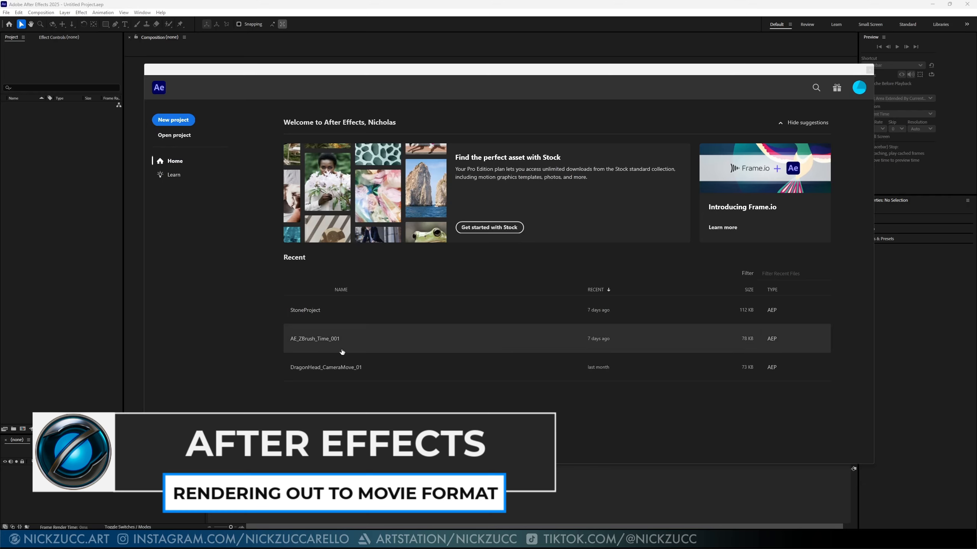
# Step: Switch to After Effects and start a new project with a composition named StoneProject
pyautogui.click(173, 121)
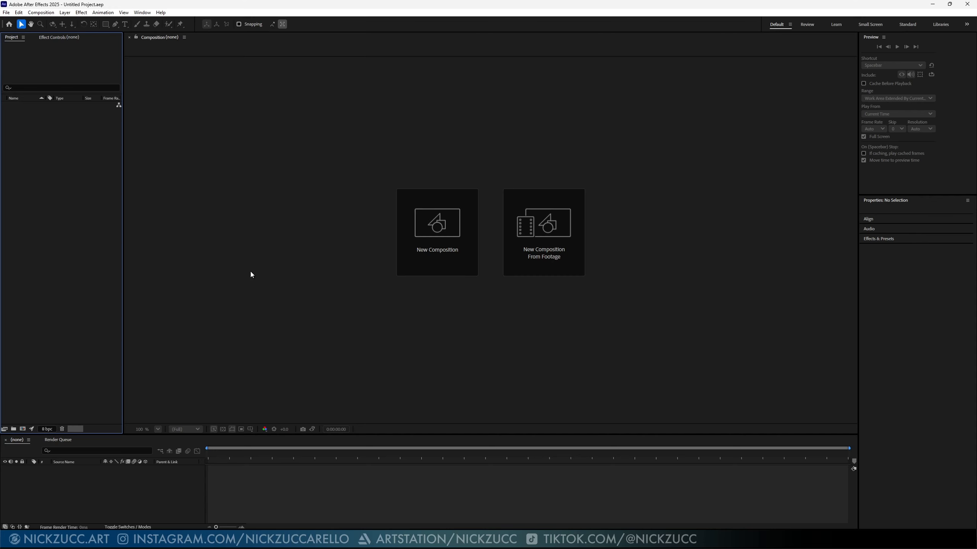
pyautogui.click(456, 243)
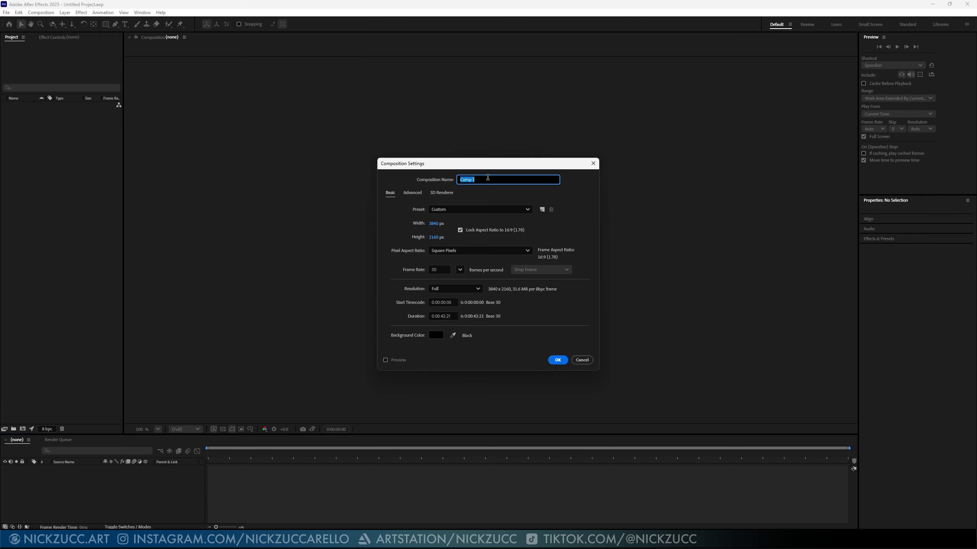
pyautogui.write('StoneProject')
pyautogui.press('Return')
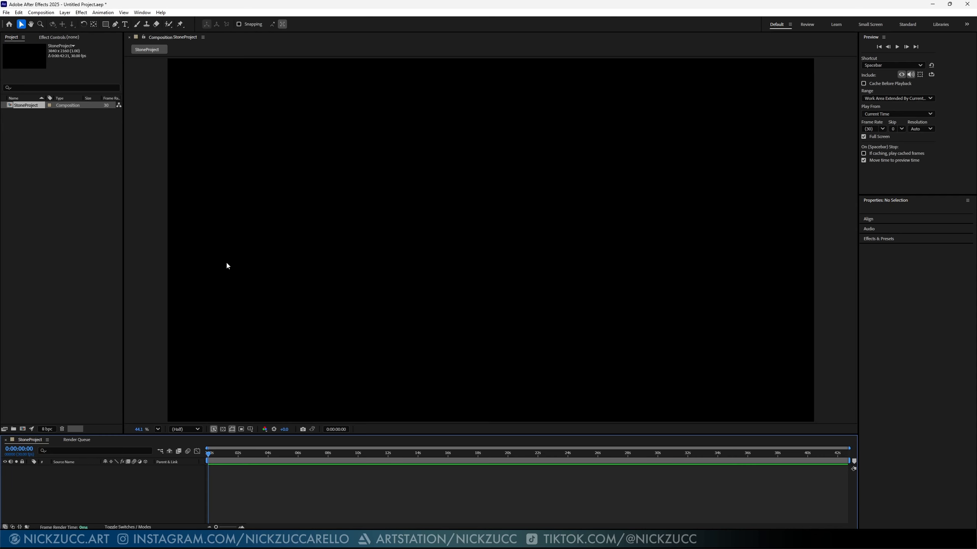
# Step: Set the StoneProject composition's width to 2560 px with the aspect ratio locked to 16:9
pyautogui.click(43, 13)
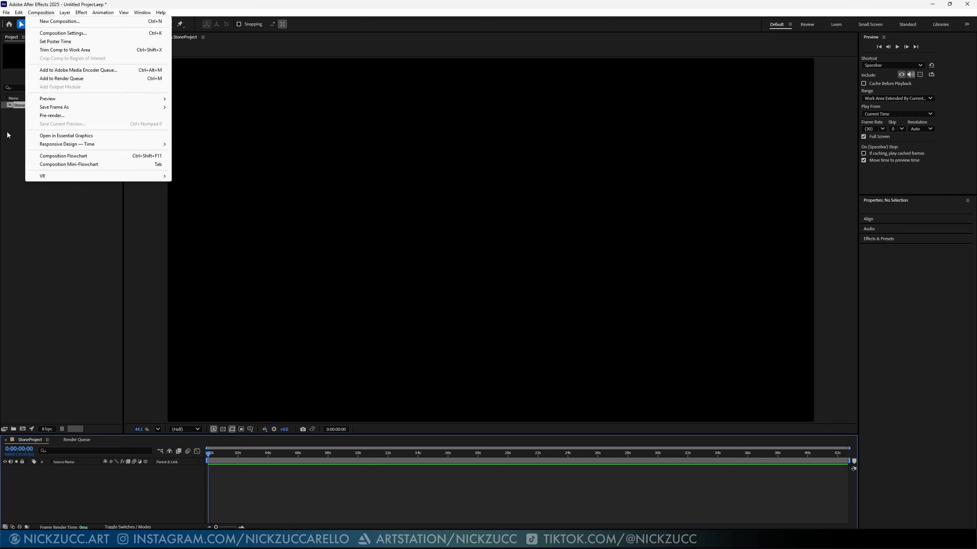
pyautogui.click(64, 34)
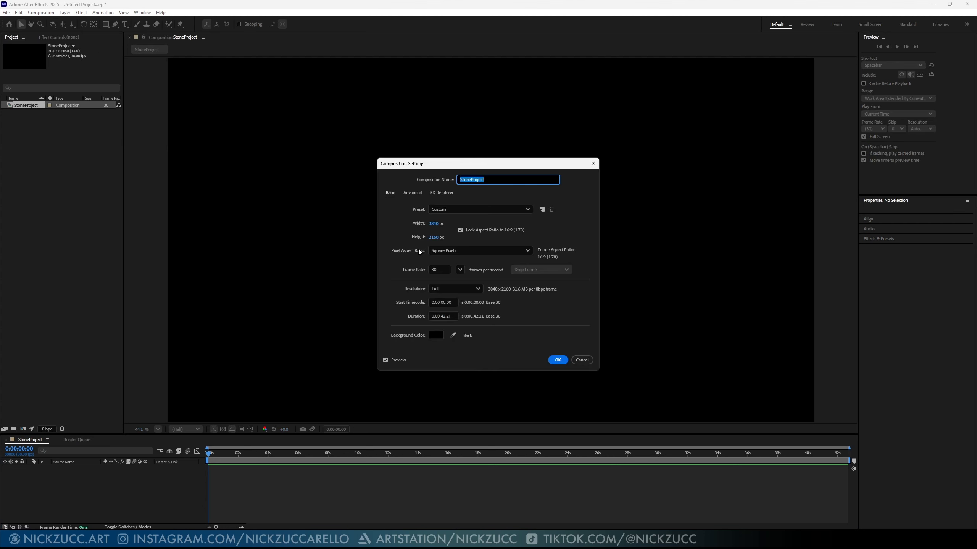
pyautogui.click(436, 224)
pyautogui.write('2560')
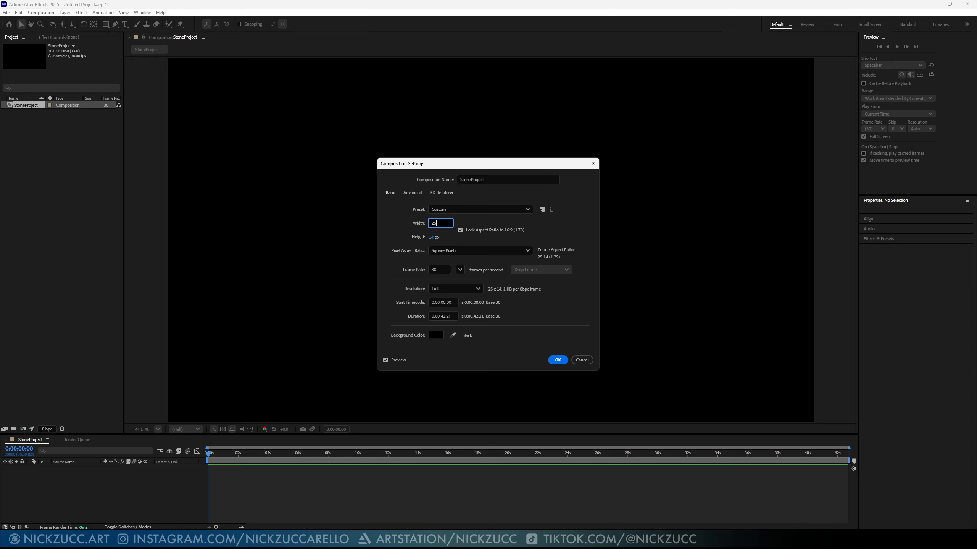
pyautogui.press('Tab')
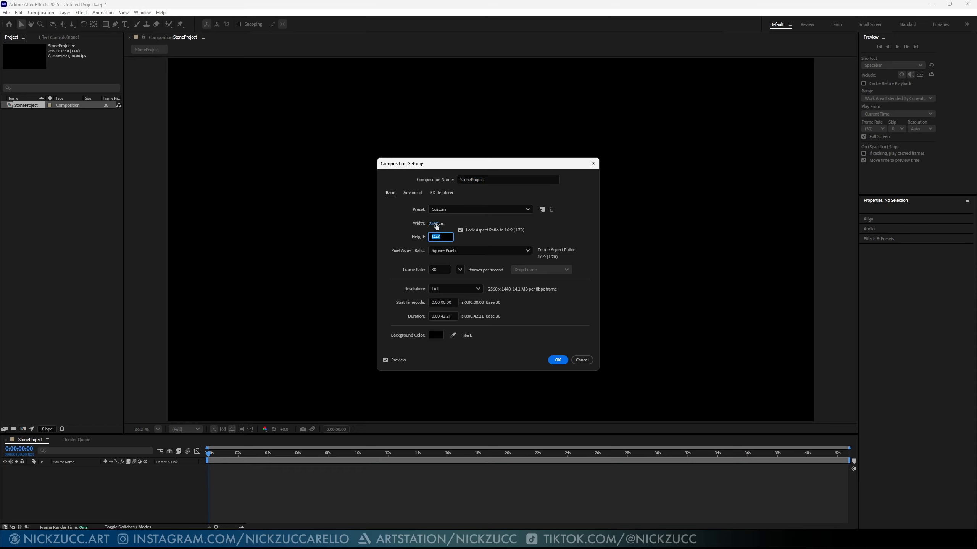